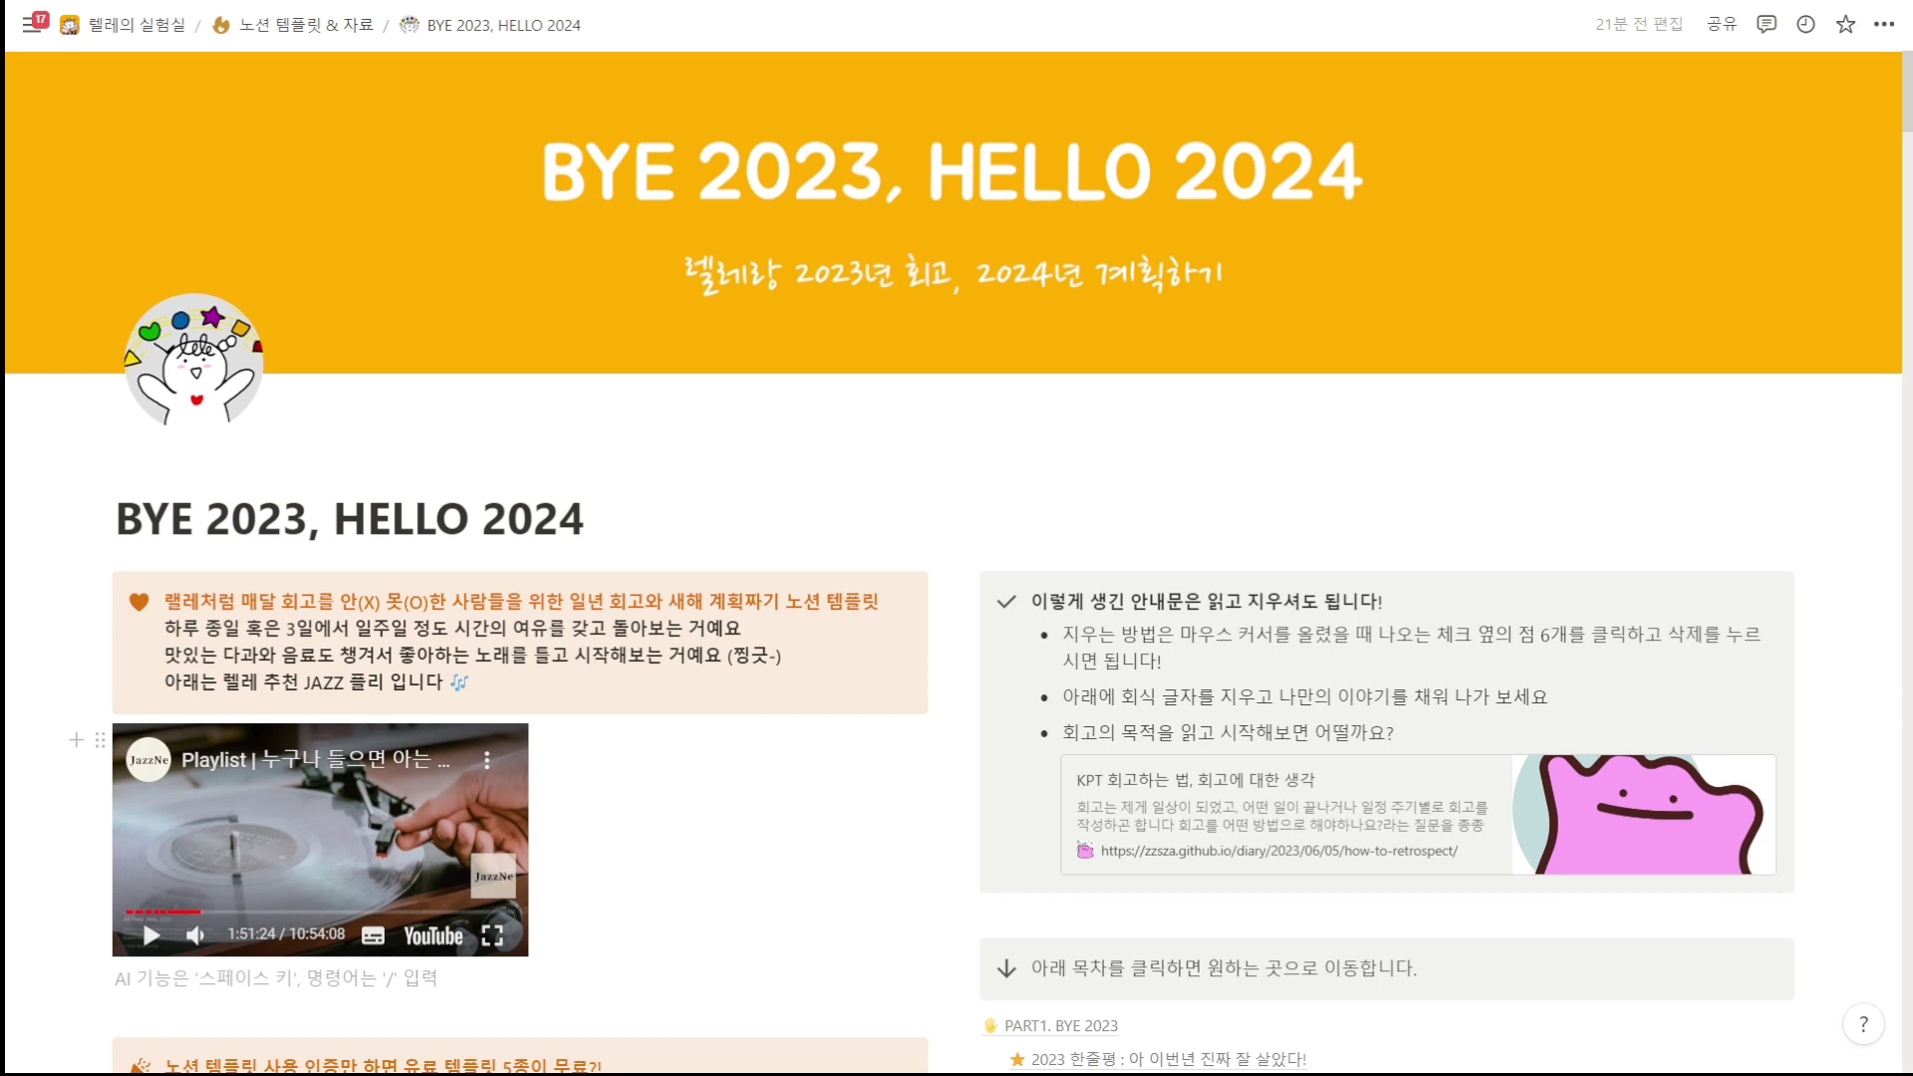
Step: Look through the page's introduction and table of contents, including a jump to the 목표 평가하기 section
{"action": "scroll", "coordinate": [781, 611], "scroll_direction": "down", "scroll_amount": 3}
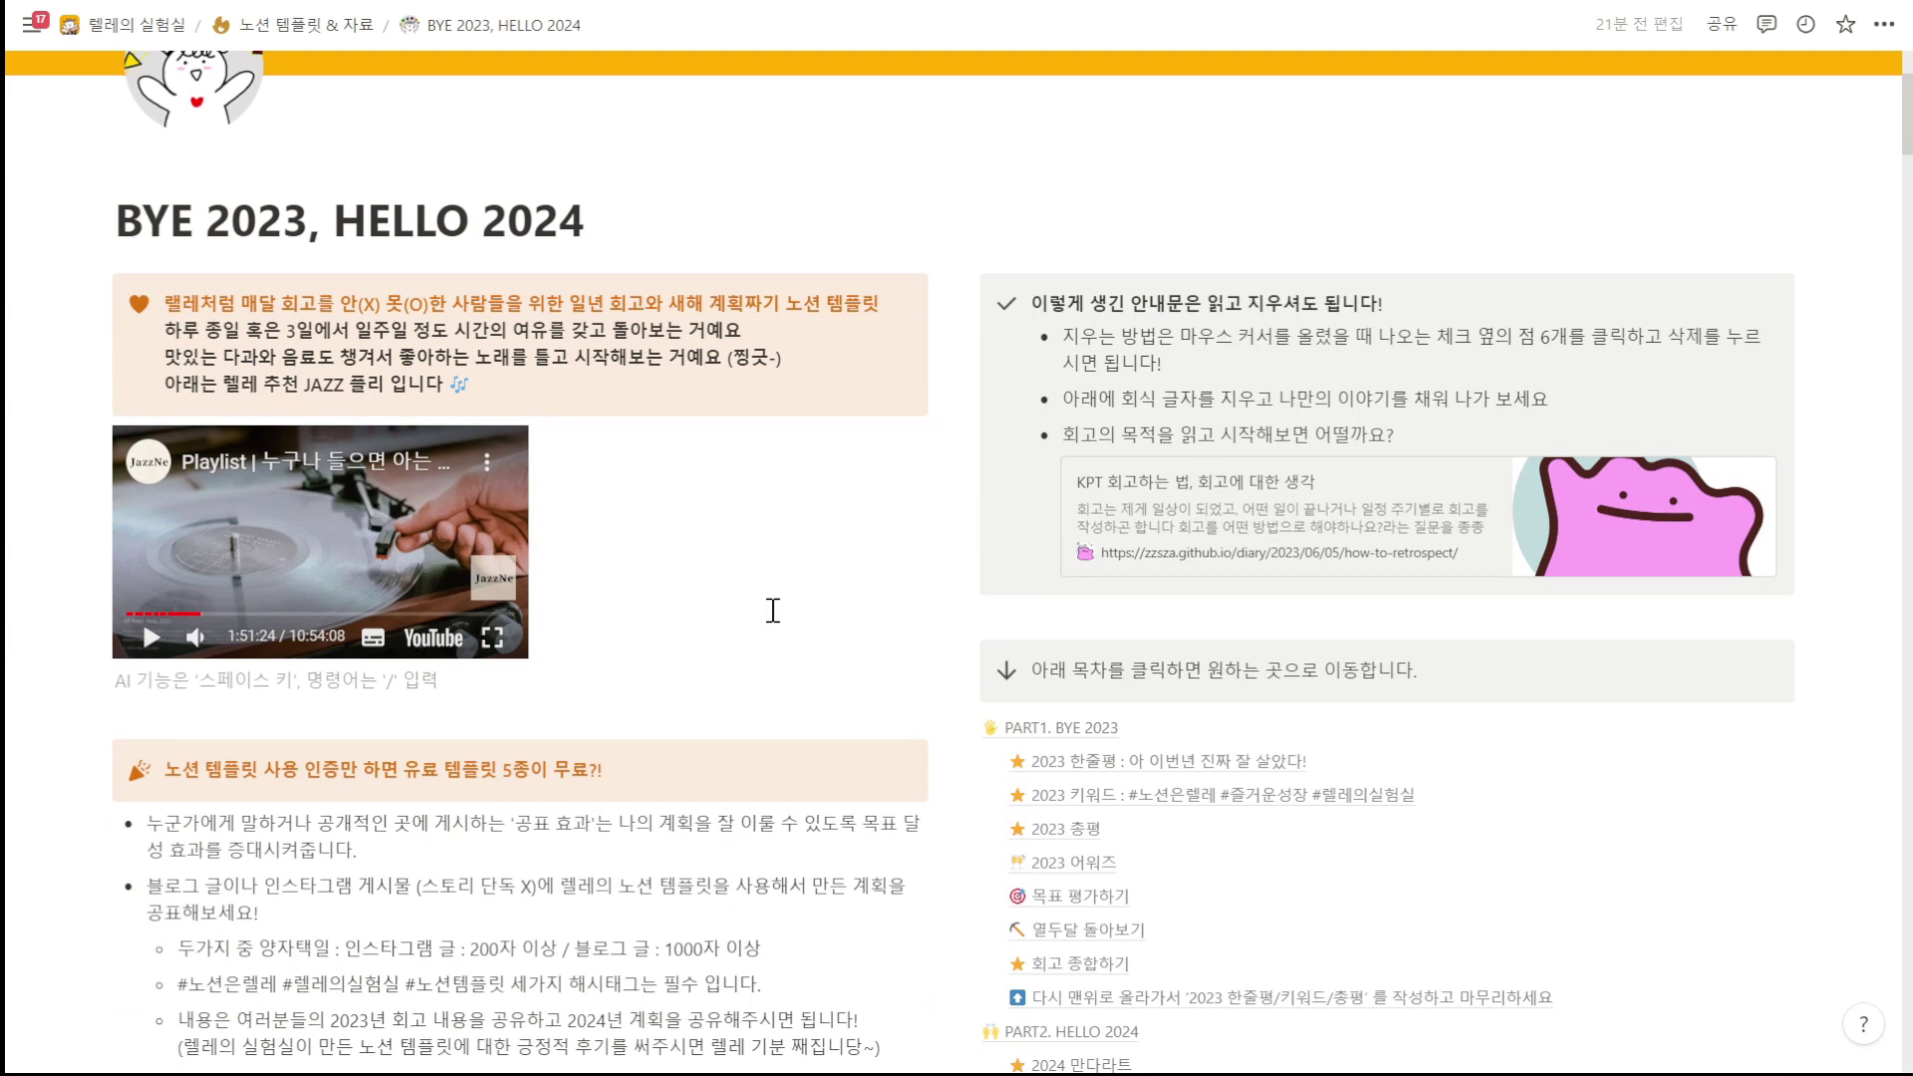
{"action": "scroll", "coordinate": [773, 609], "scroll_direction": "down", "scroll_amount": 2}
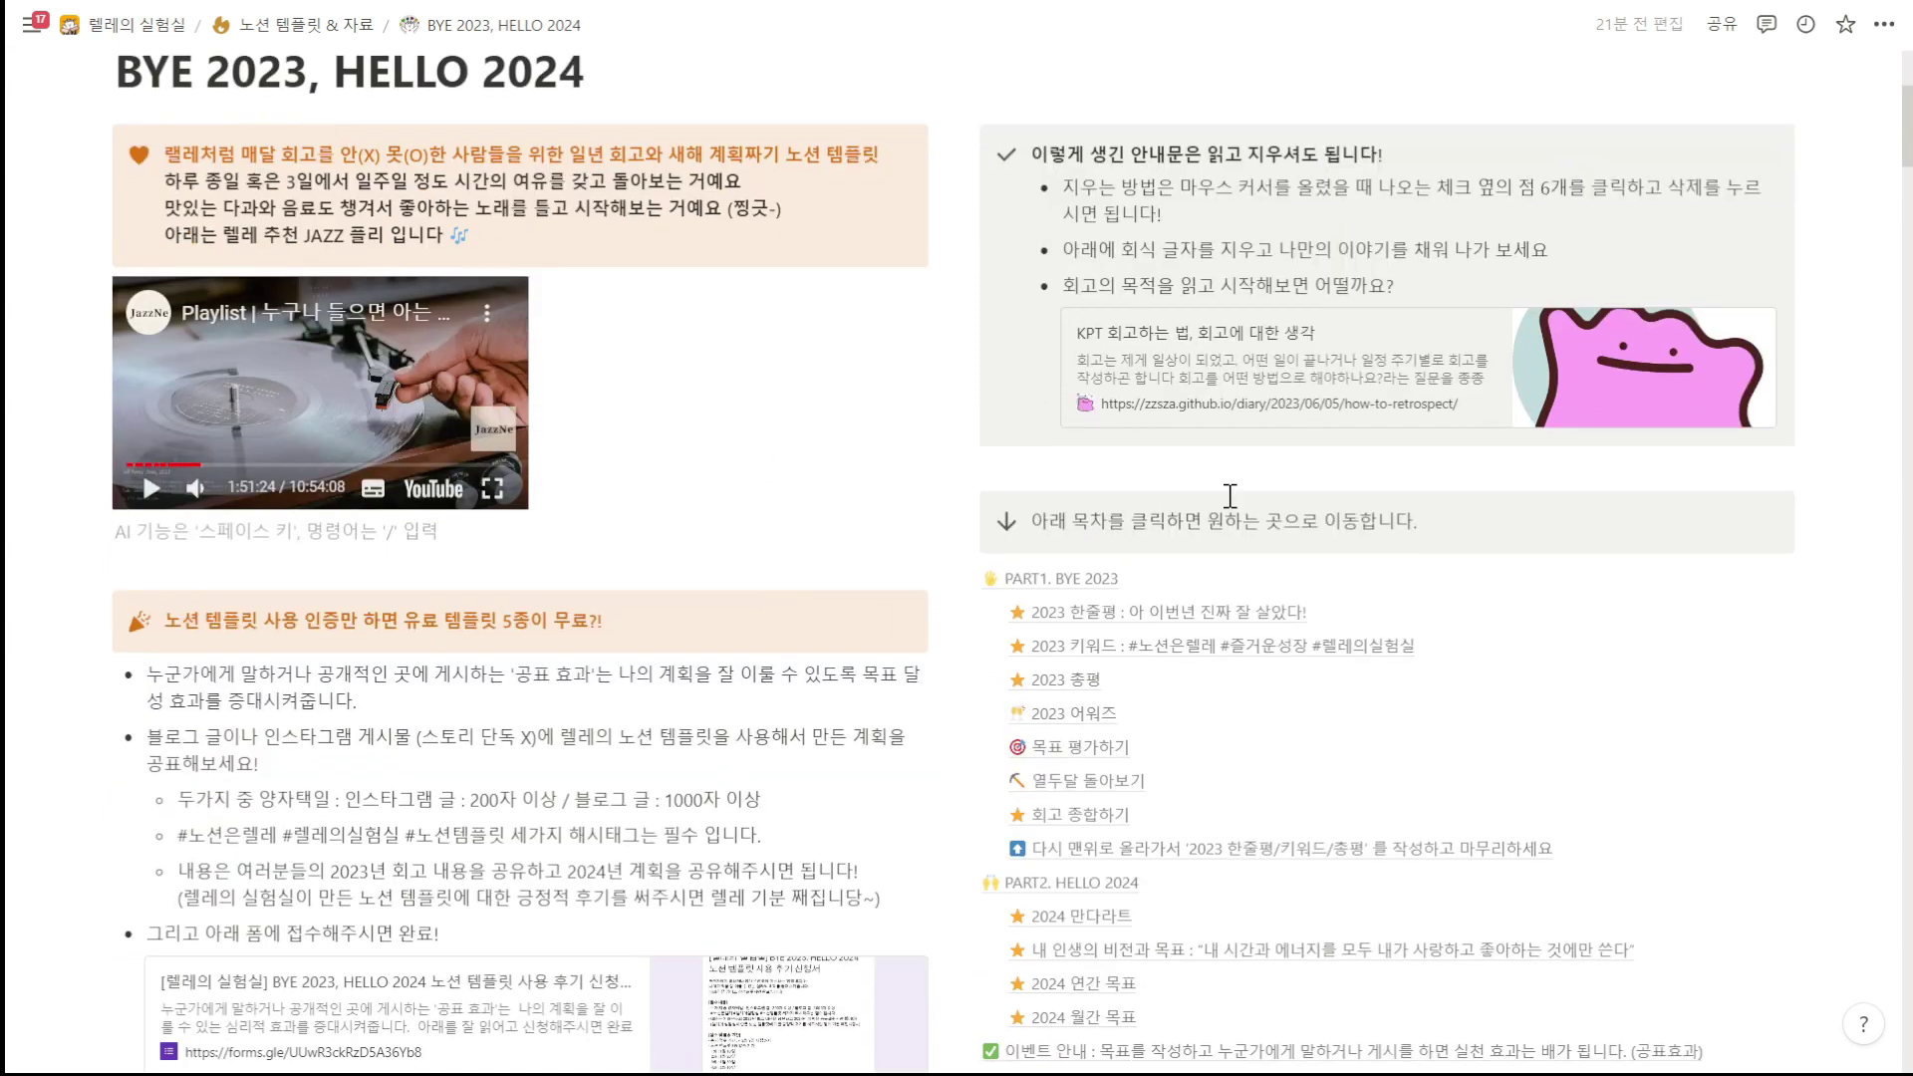
{"action": "scroll", "coordinate": [1342, 516], "scroll_direction": "down", "scroll_amount": 1}
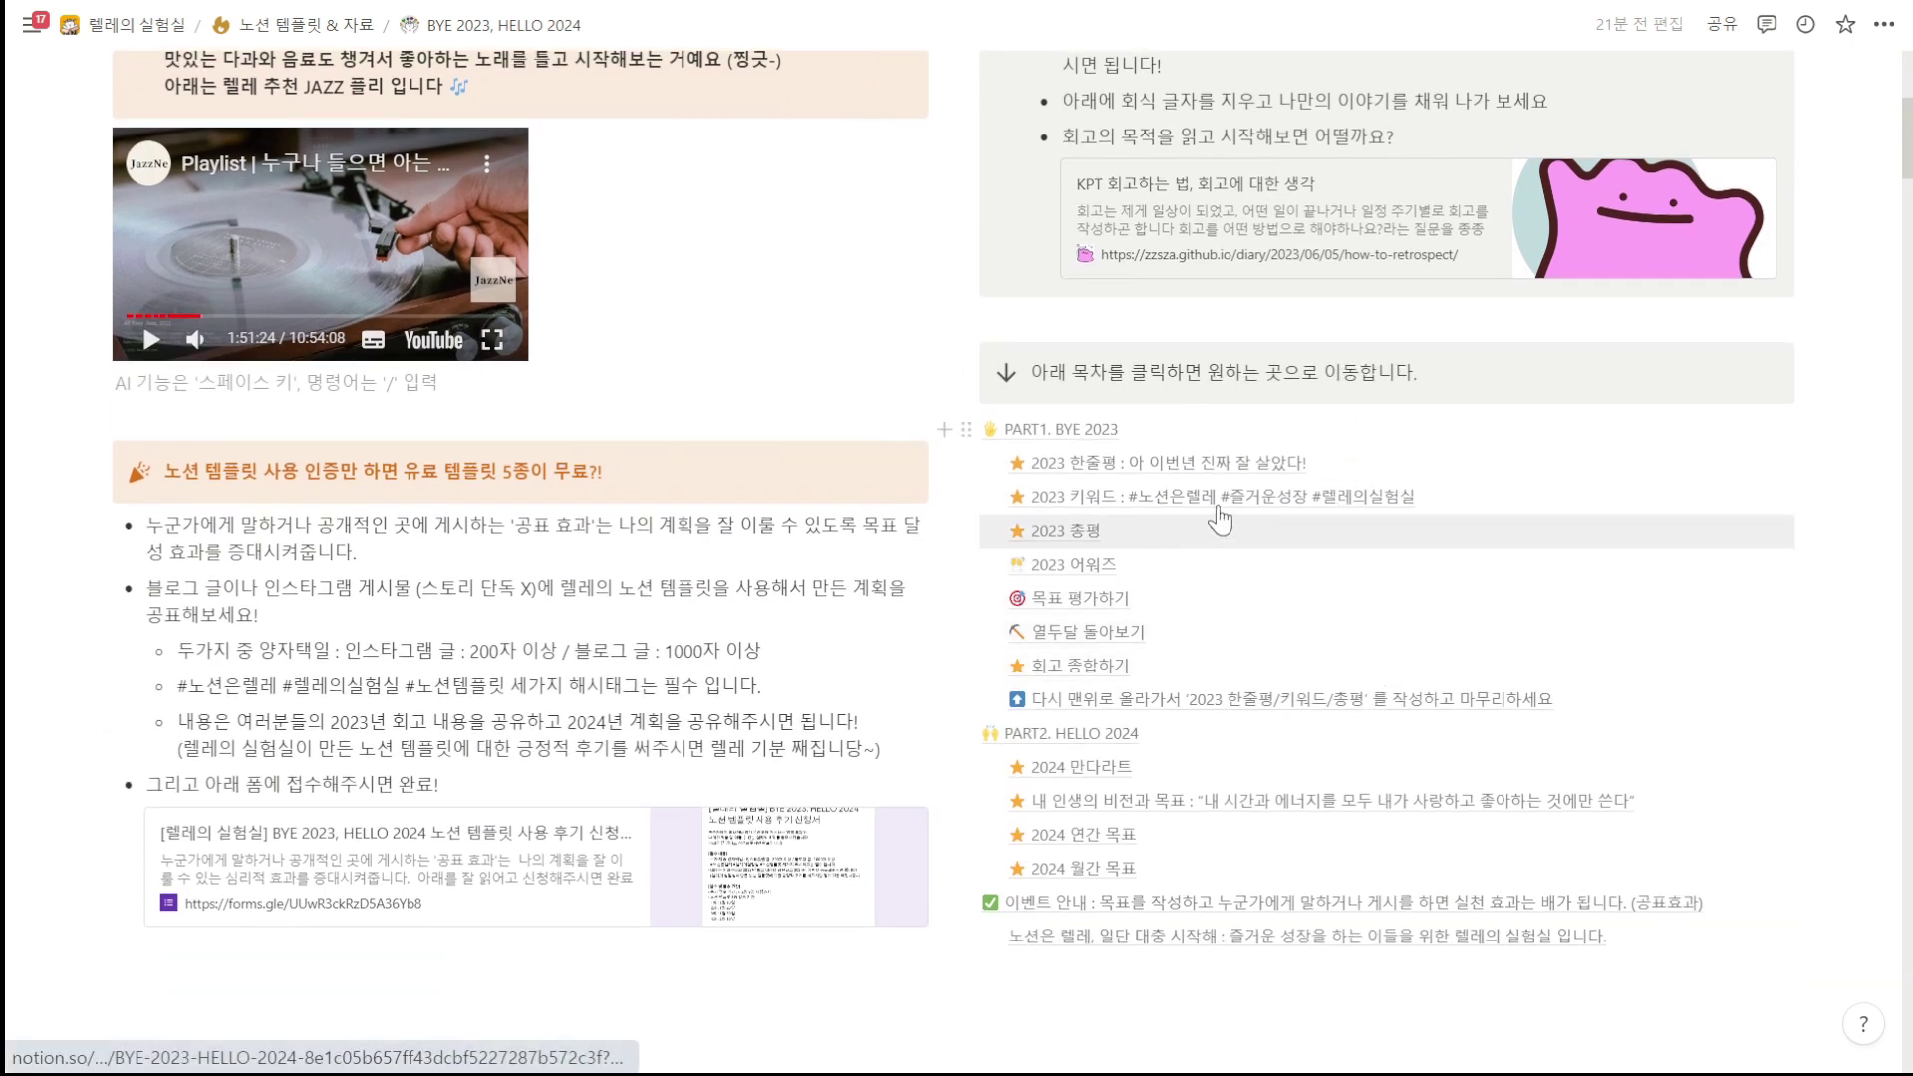
{"action": "left_click", "coordinate": [1119, 609]}
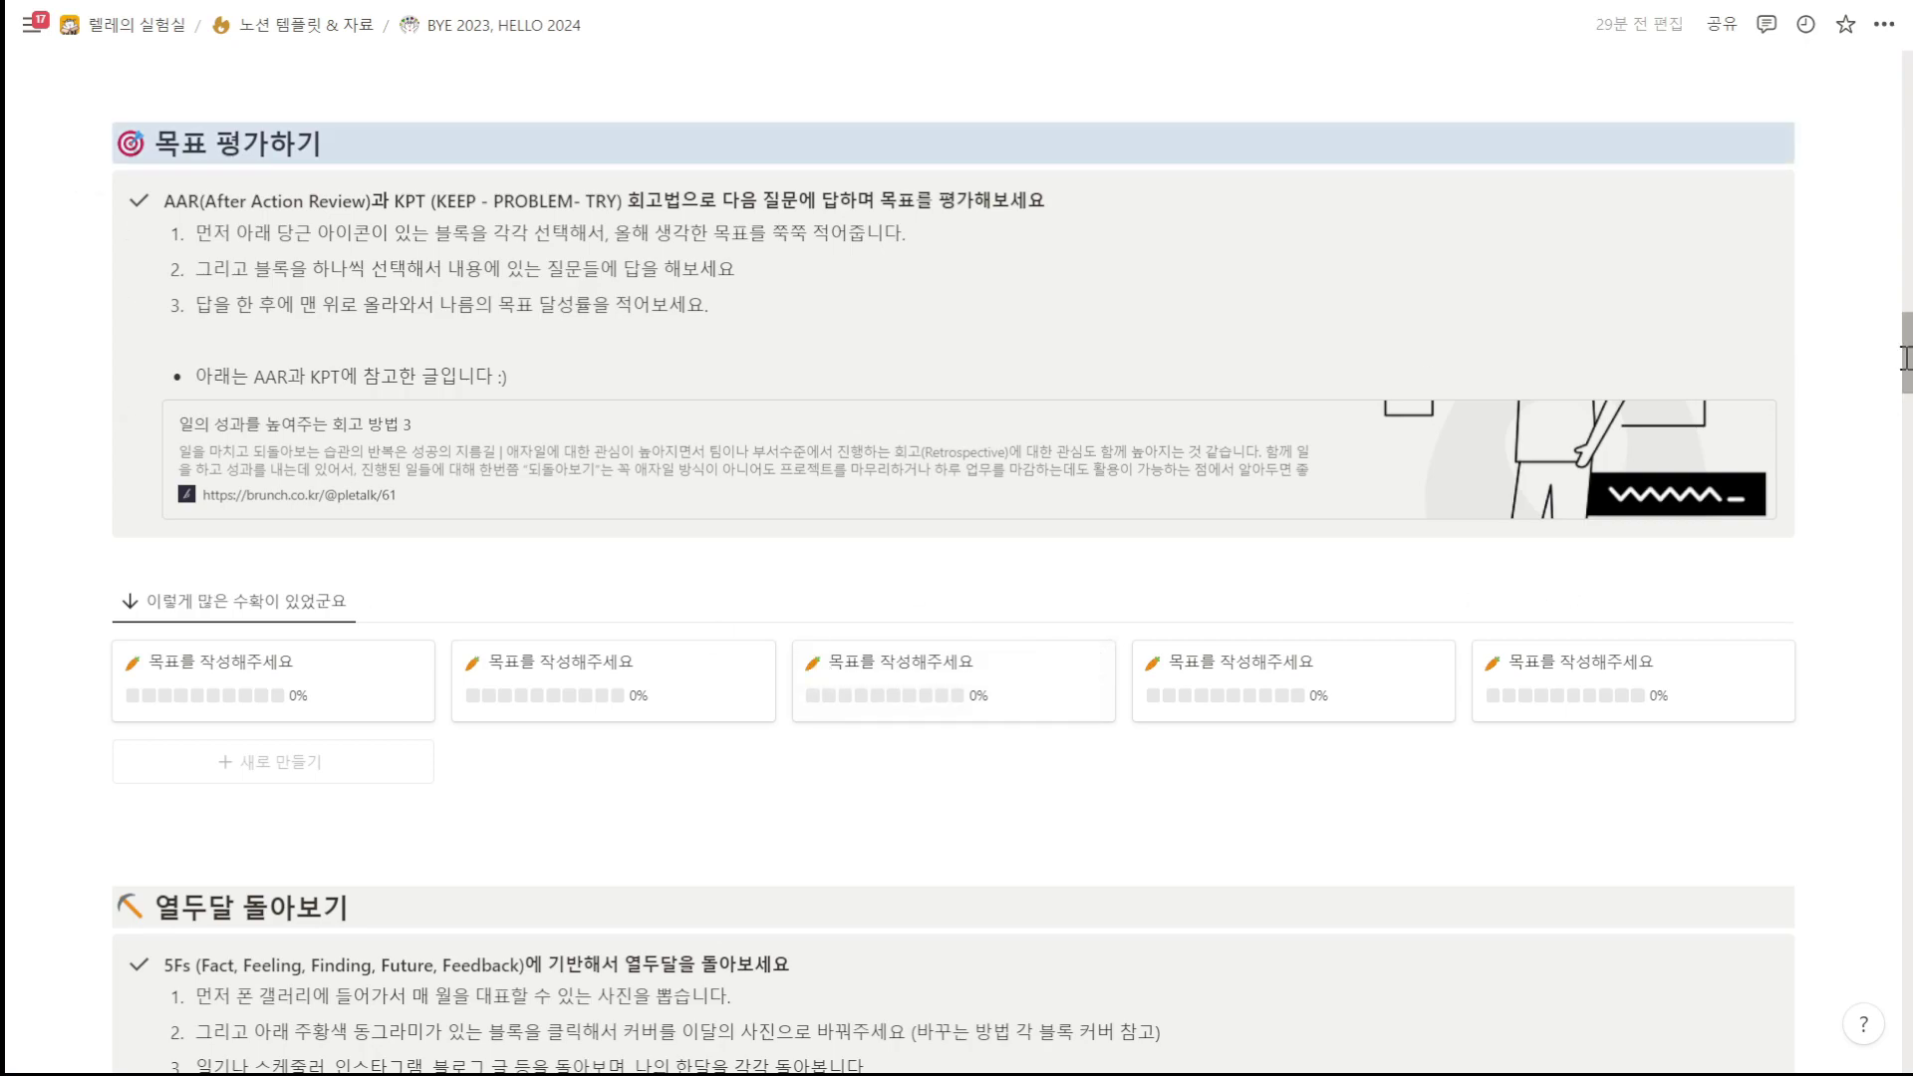
{"action": "left_click_drag", "start_coordinate": [1904, 353], "coordinate": [1905, 147]}
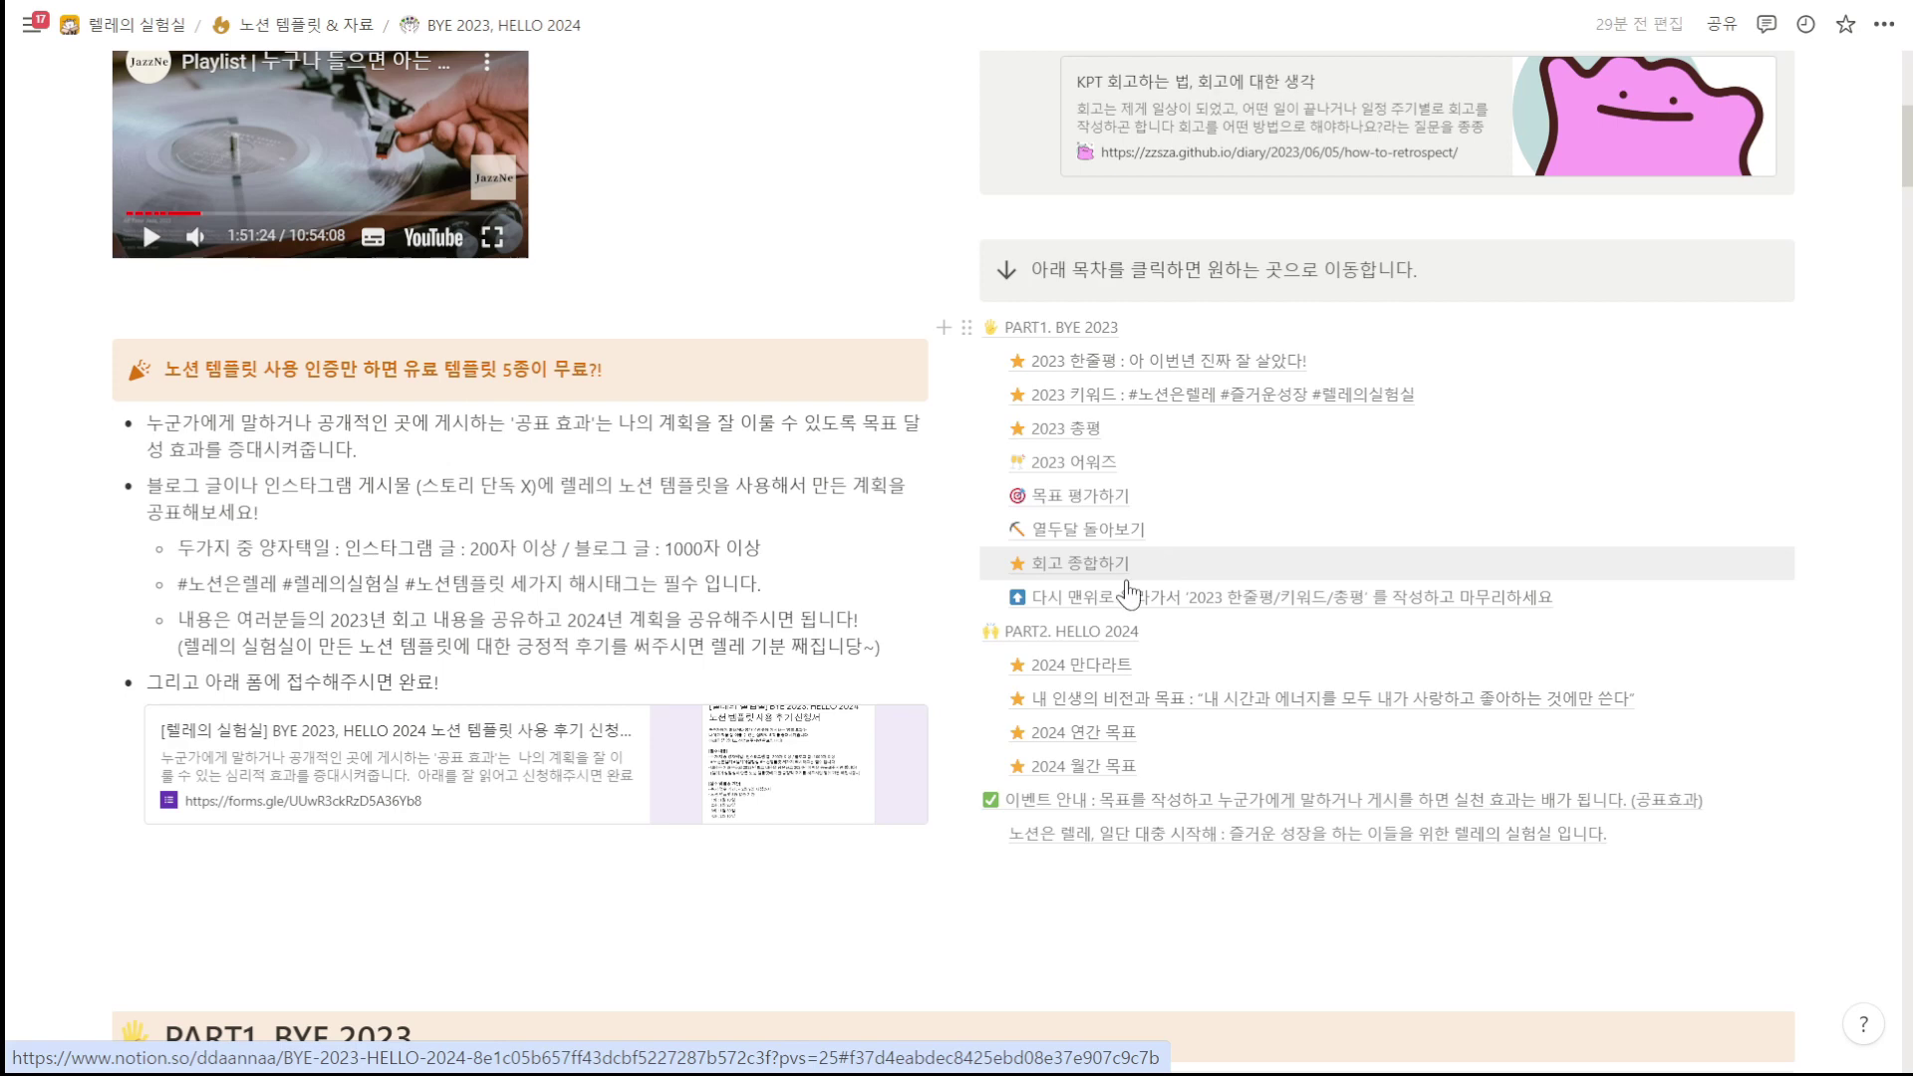
{"action": "scroll", "coordinate": [1220, 608], "scroll_direction": "down", "scroll_amount": 3}
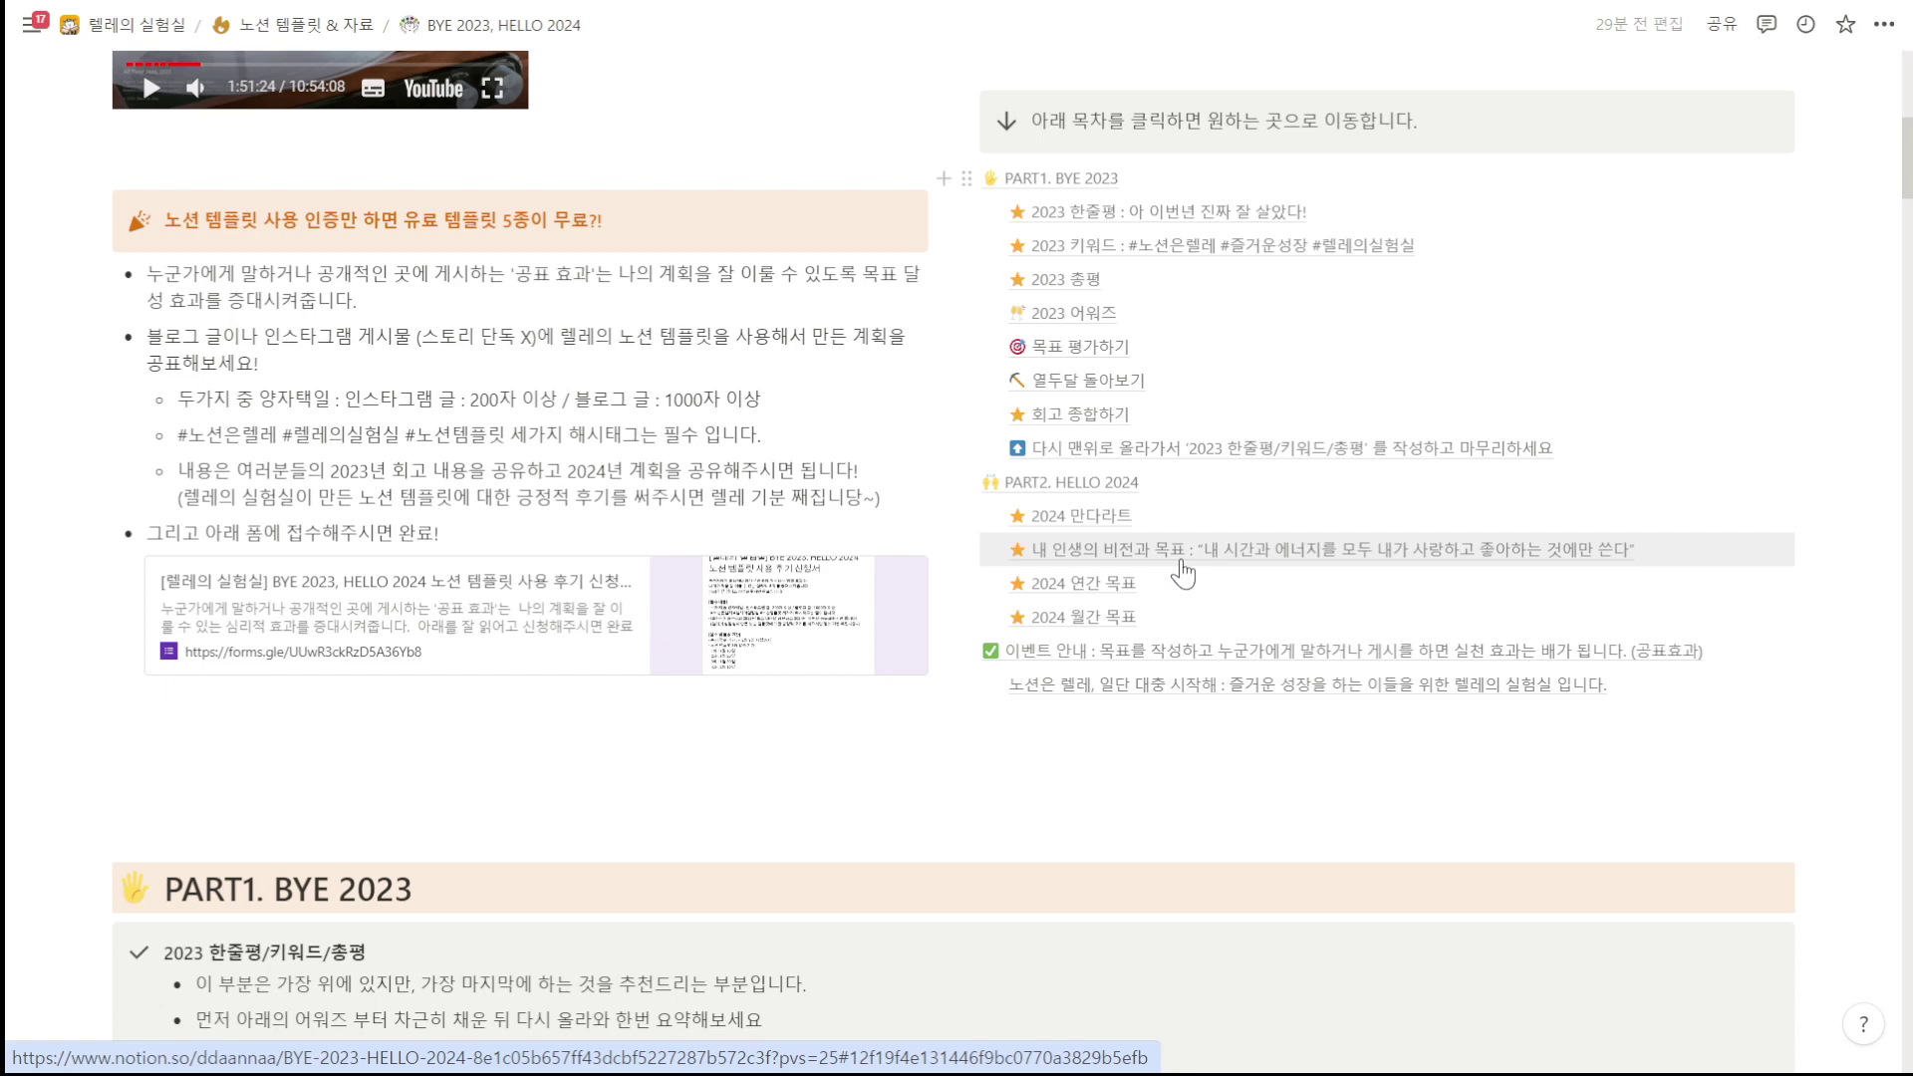
{"action": "scroll", "coordinate": [1183, 572], "scroll_direction": "down", "scroll_amount": 1}
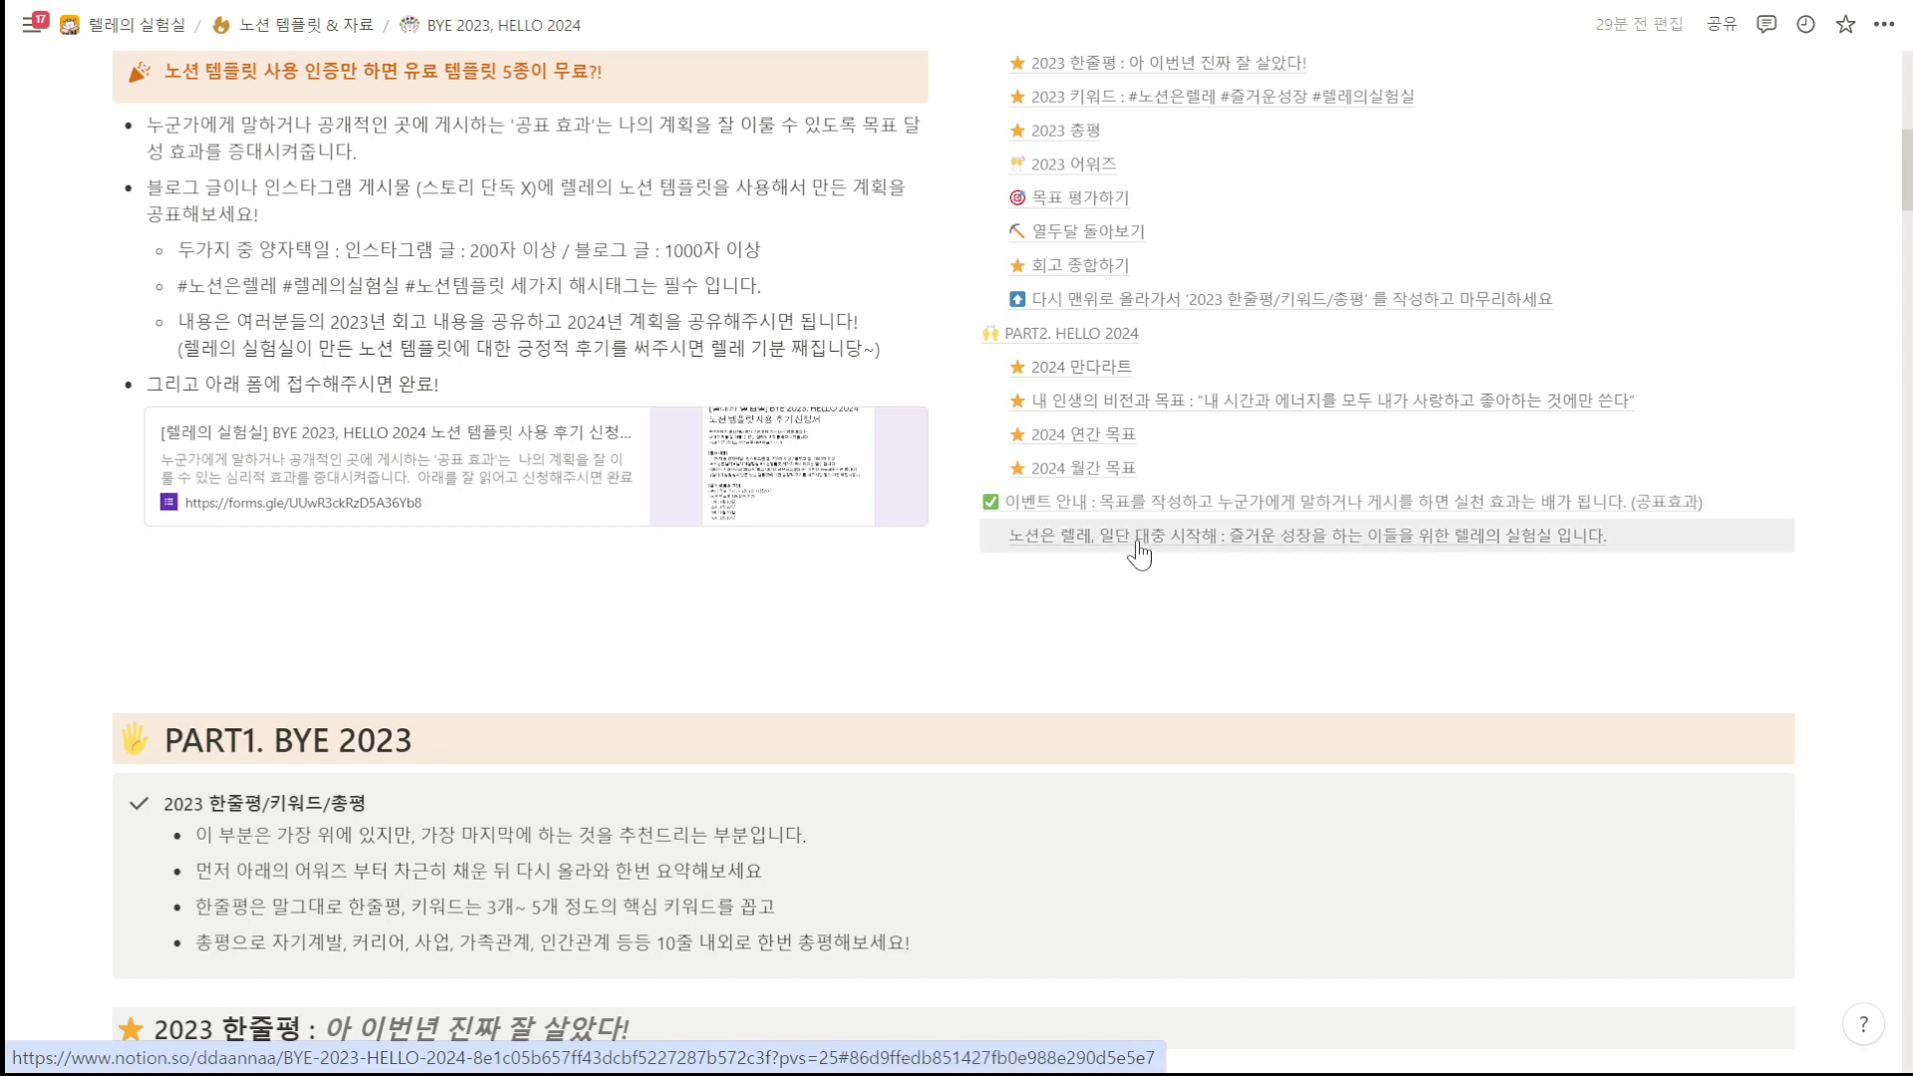
Step: Correct the first word of the orange introduction callout to "렐레처럼"
{"action": "scroll", "coordinate": [1073, 647], "scroll_direction": "up", "scroll_amount": 1}
{"action": "scroll", "coordinate": [1074, 647], "scroll_direction": "up", "scroll_amount": 5}
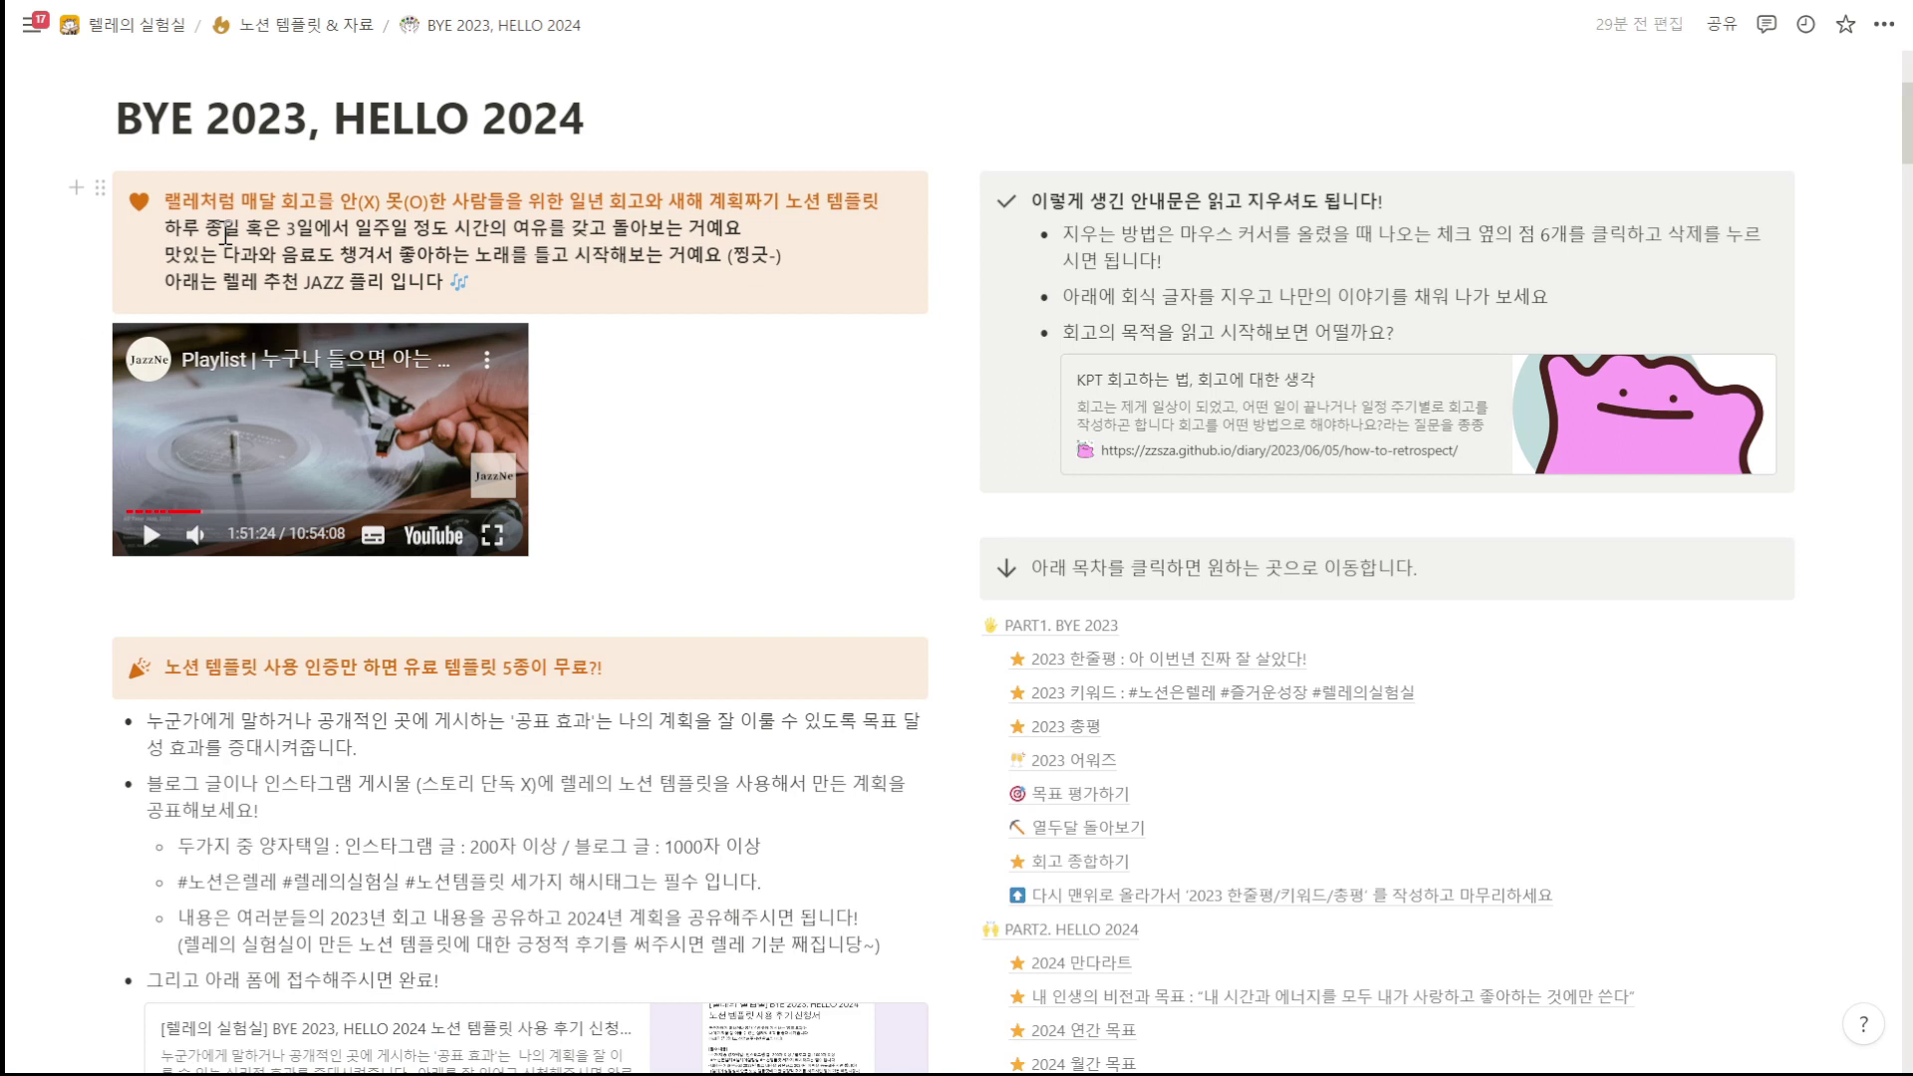
{"action": "left_click", "coordinate": [185, 202]}
{"action": "key", "text": "BackSpace"}
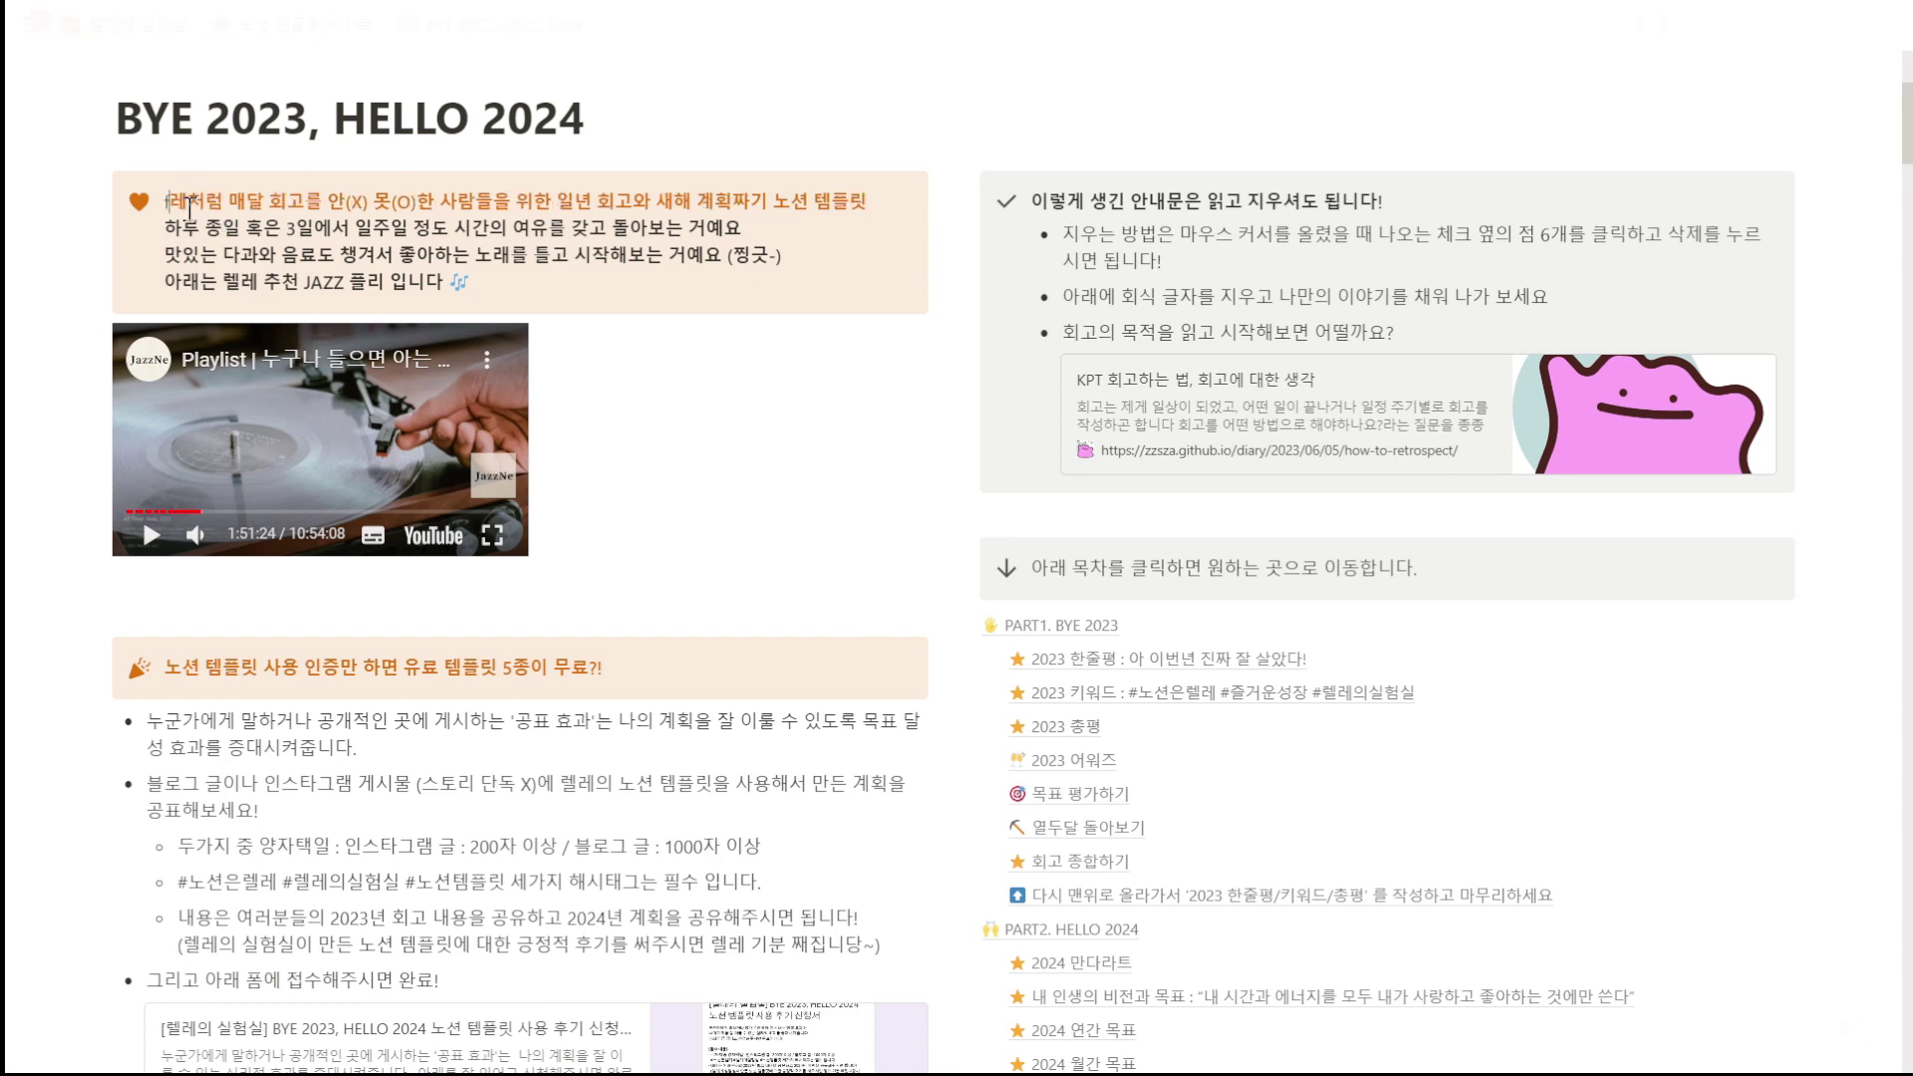
{"action": "type", "text": "렐"}
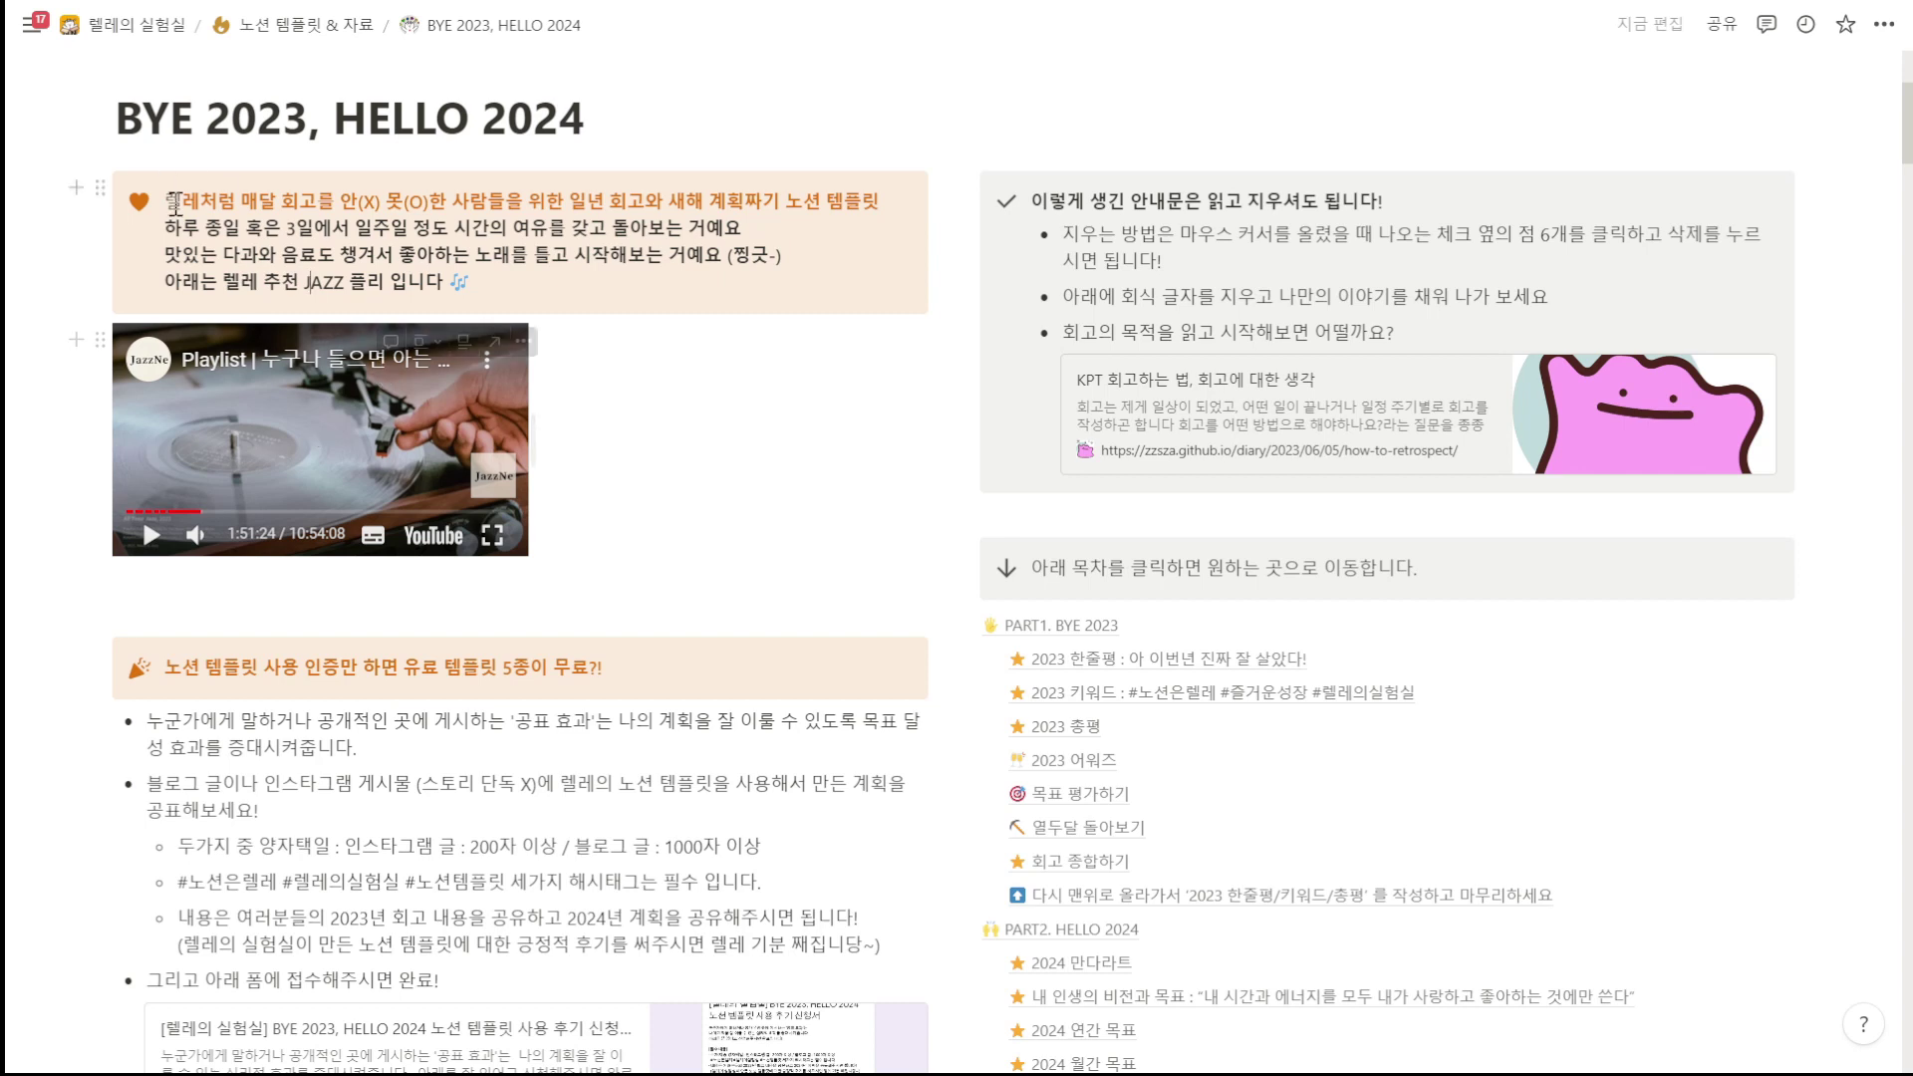
Step: Apply the 주황색 text colour to the character "렐" at the start of the introduction callout
{"action": "left_click_drag", "start_coordinate": [175, 203], "coordinate": [166, 203]}
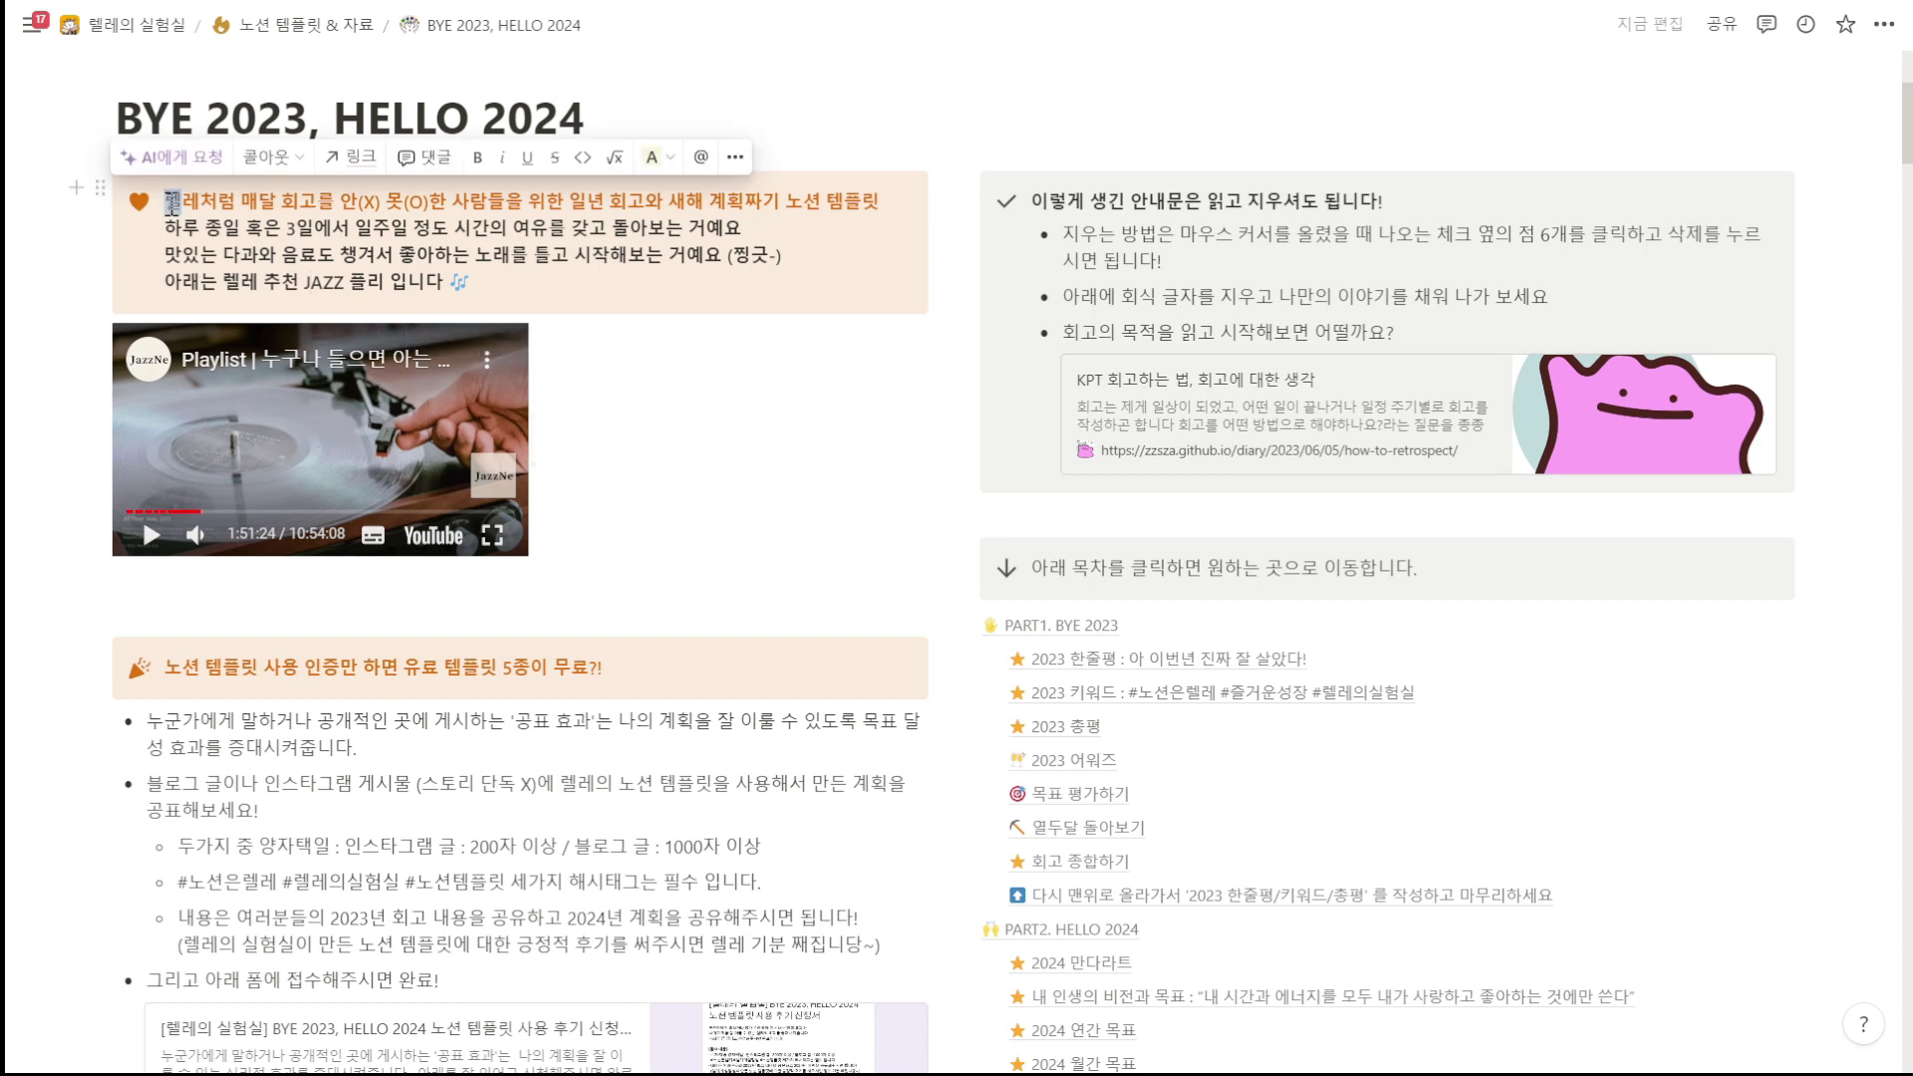
{"action": "left_click", "coordinate": [654, 156]}
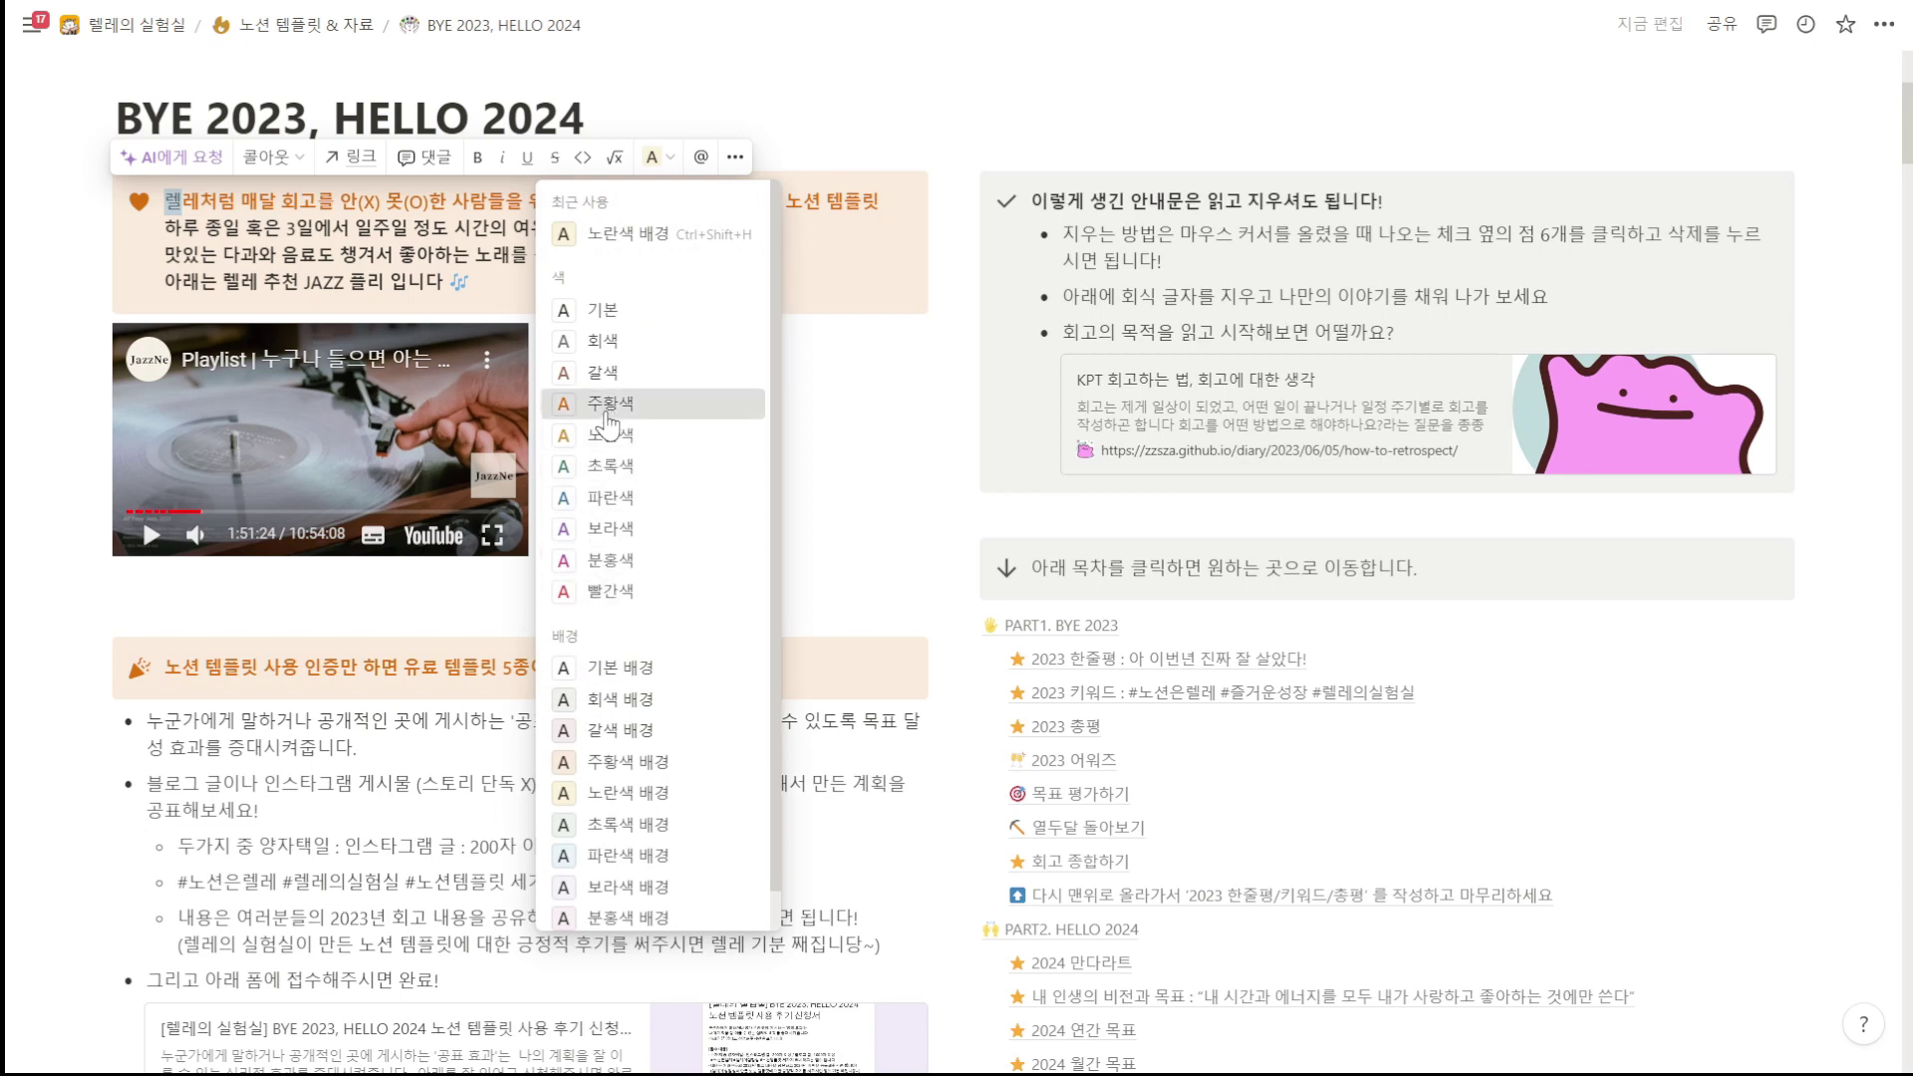
{"action": "left_click", "coordinate": [606, 408]}
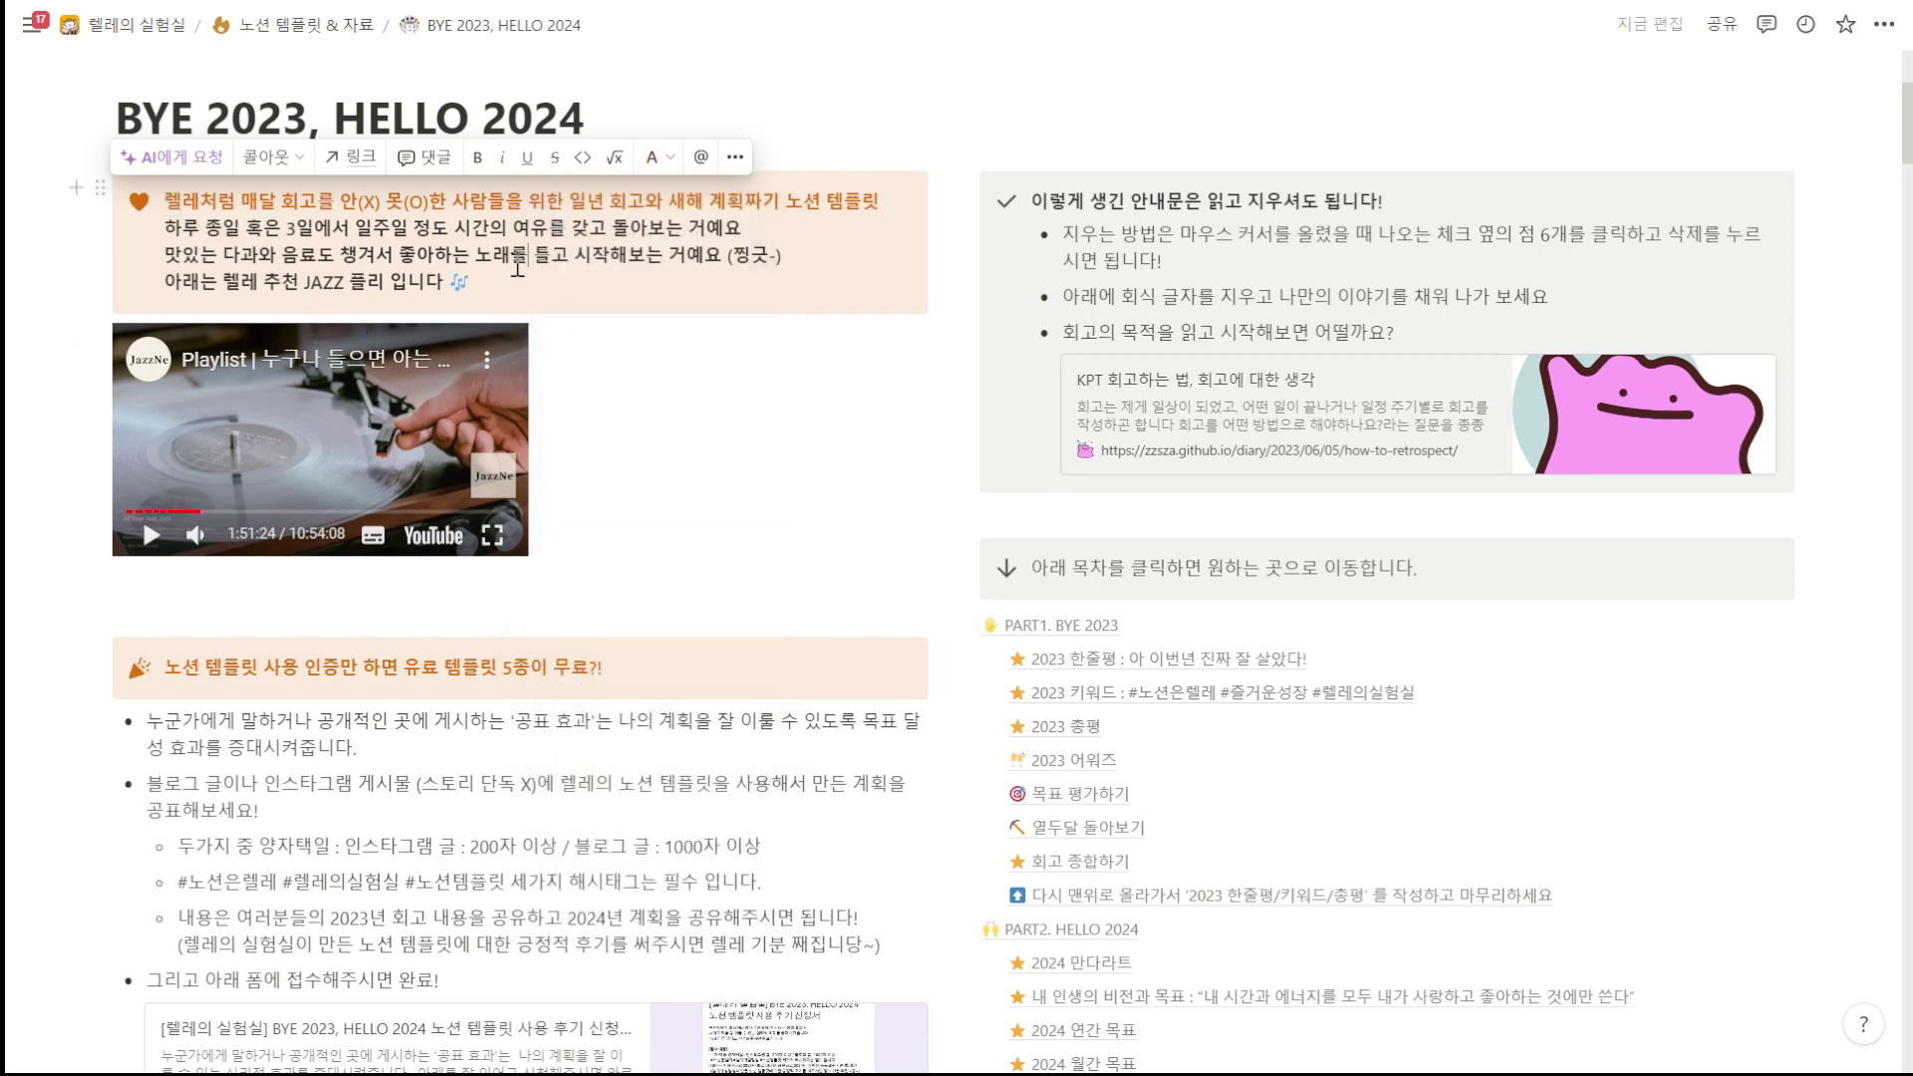
Step: Look through the free-template event notice, the PART1. BYE 2023 summary sections and the 2023 어워즈 board
{"action": "scroll", "coordinate": [517, 269], "scroll_direction": "down", "scroll_amount": 2}
{"action": "scroll", "coordinate": [611, 312], "scroll_direction": "up", "scroll_amount": 2}
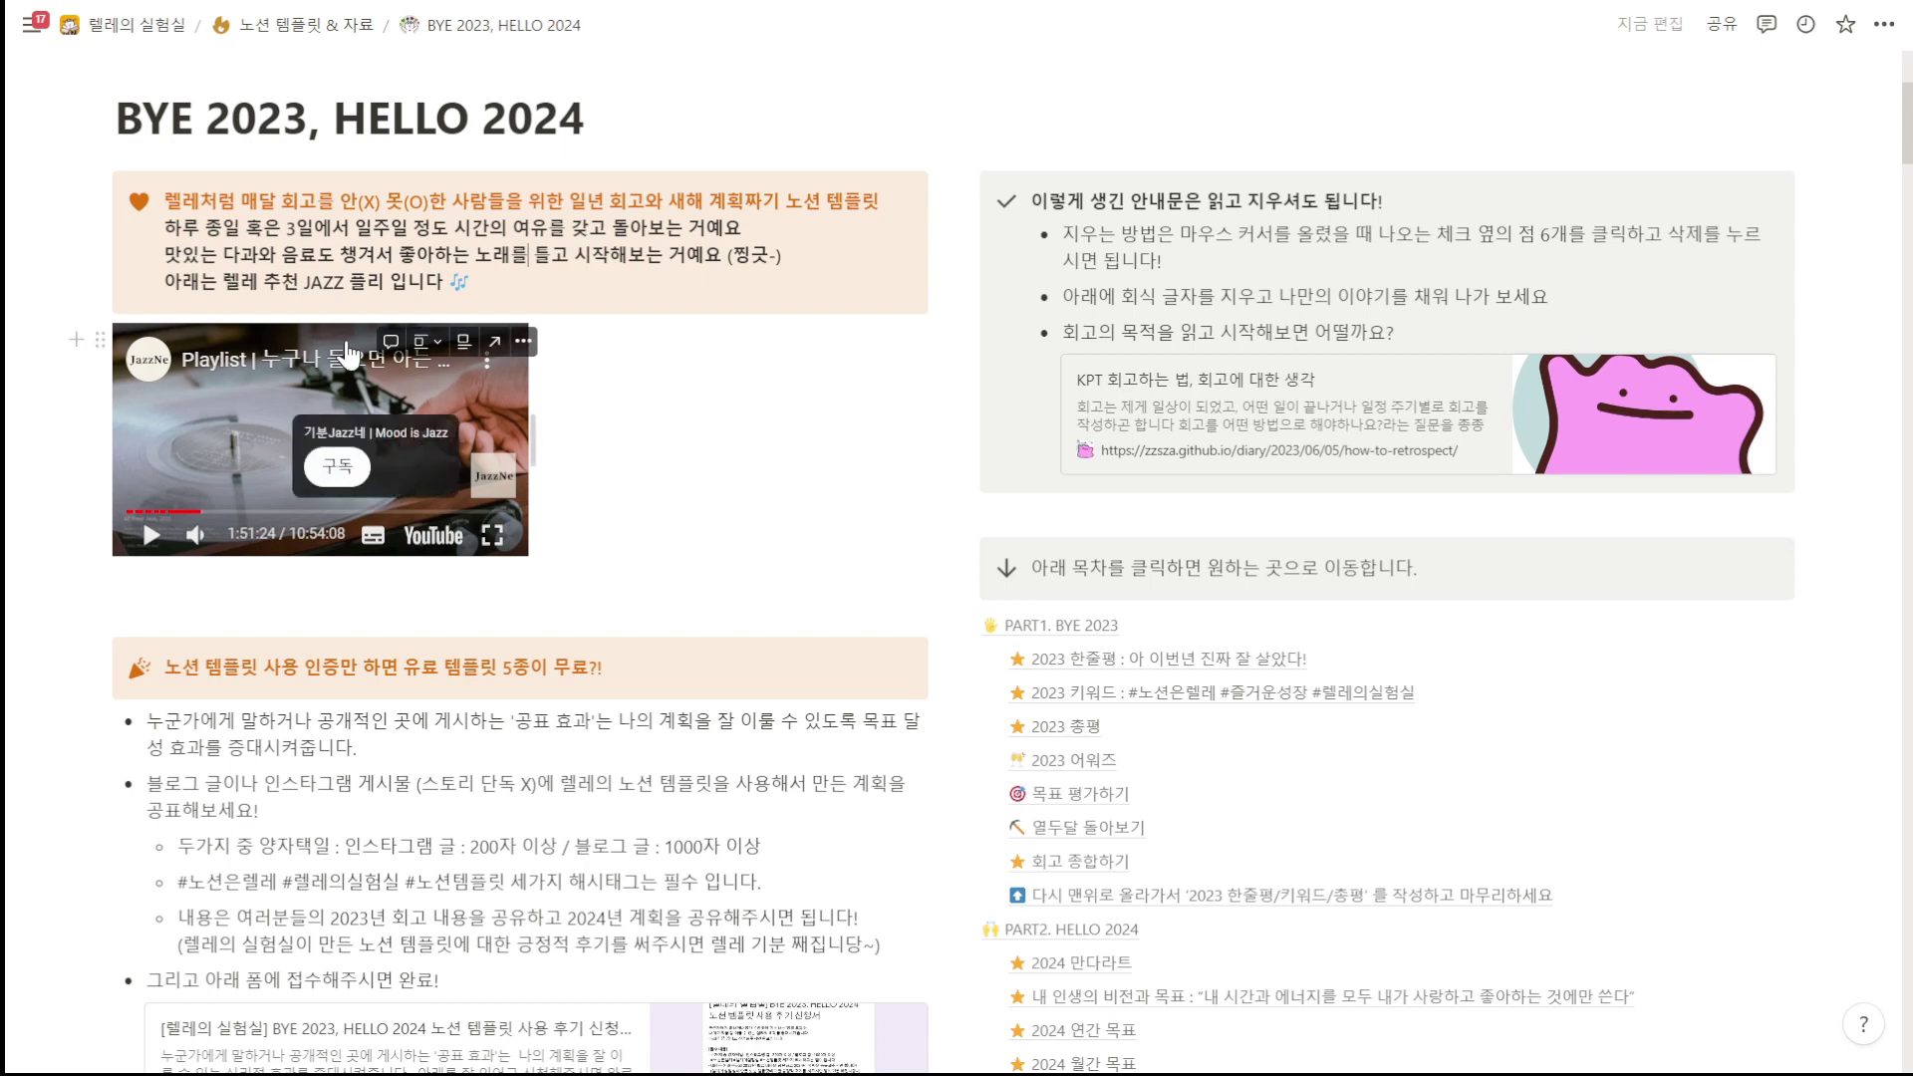
{"action": "scroll", "coordinate": [726, 522], "scroll_direction": "down", "scroll_amount": 2}
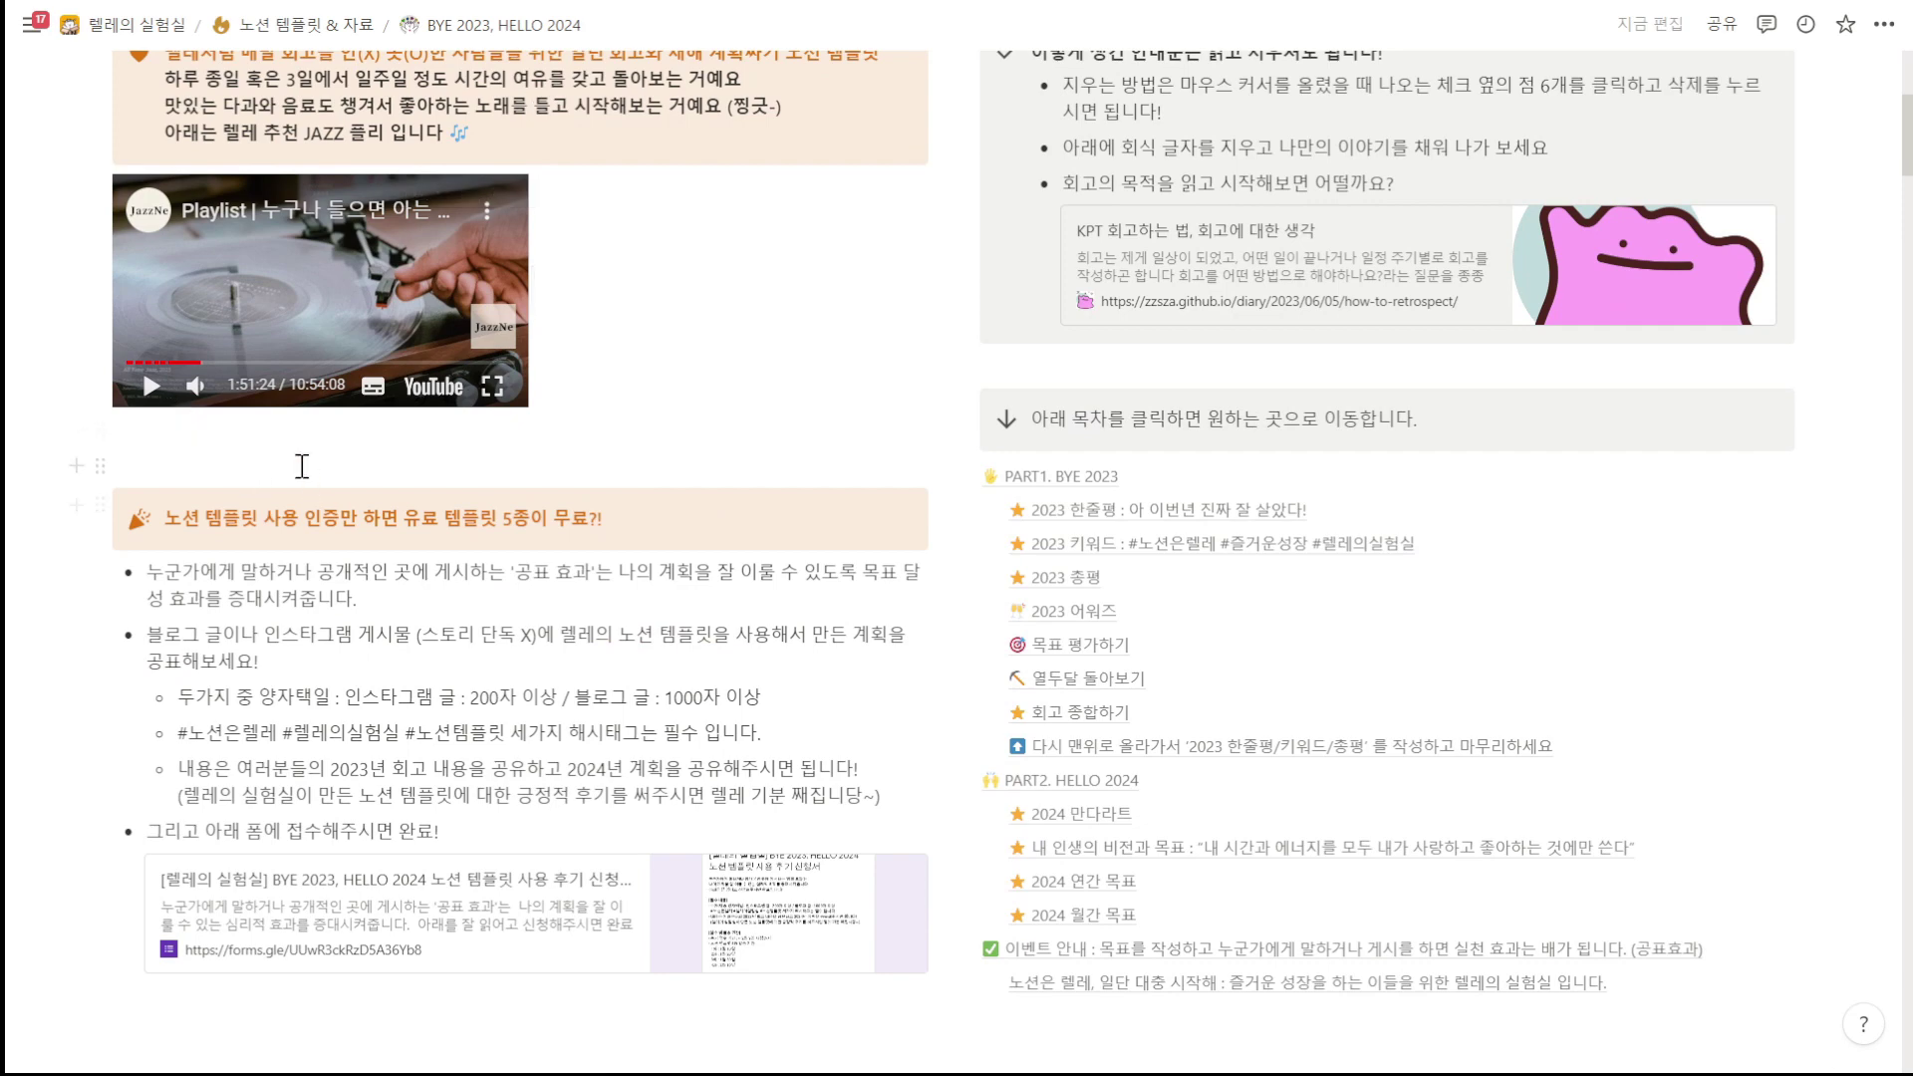
{"action": "scroll", "coordinate": [302, 466], "scroll_direction": "down", "scroll_amount": 1}
{"action": "scroll", "coordinate": [301, 467], "scroll_direction": "down", "scroll_amount": 1}
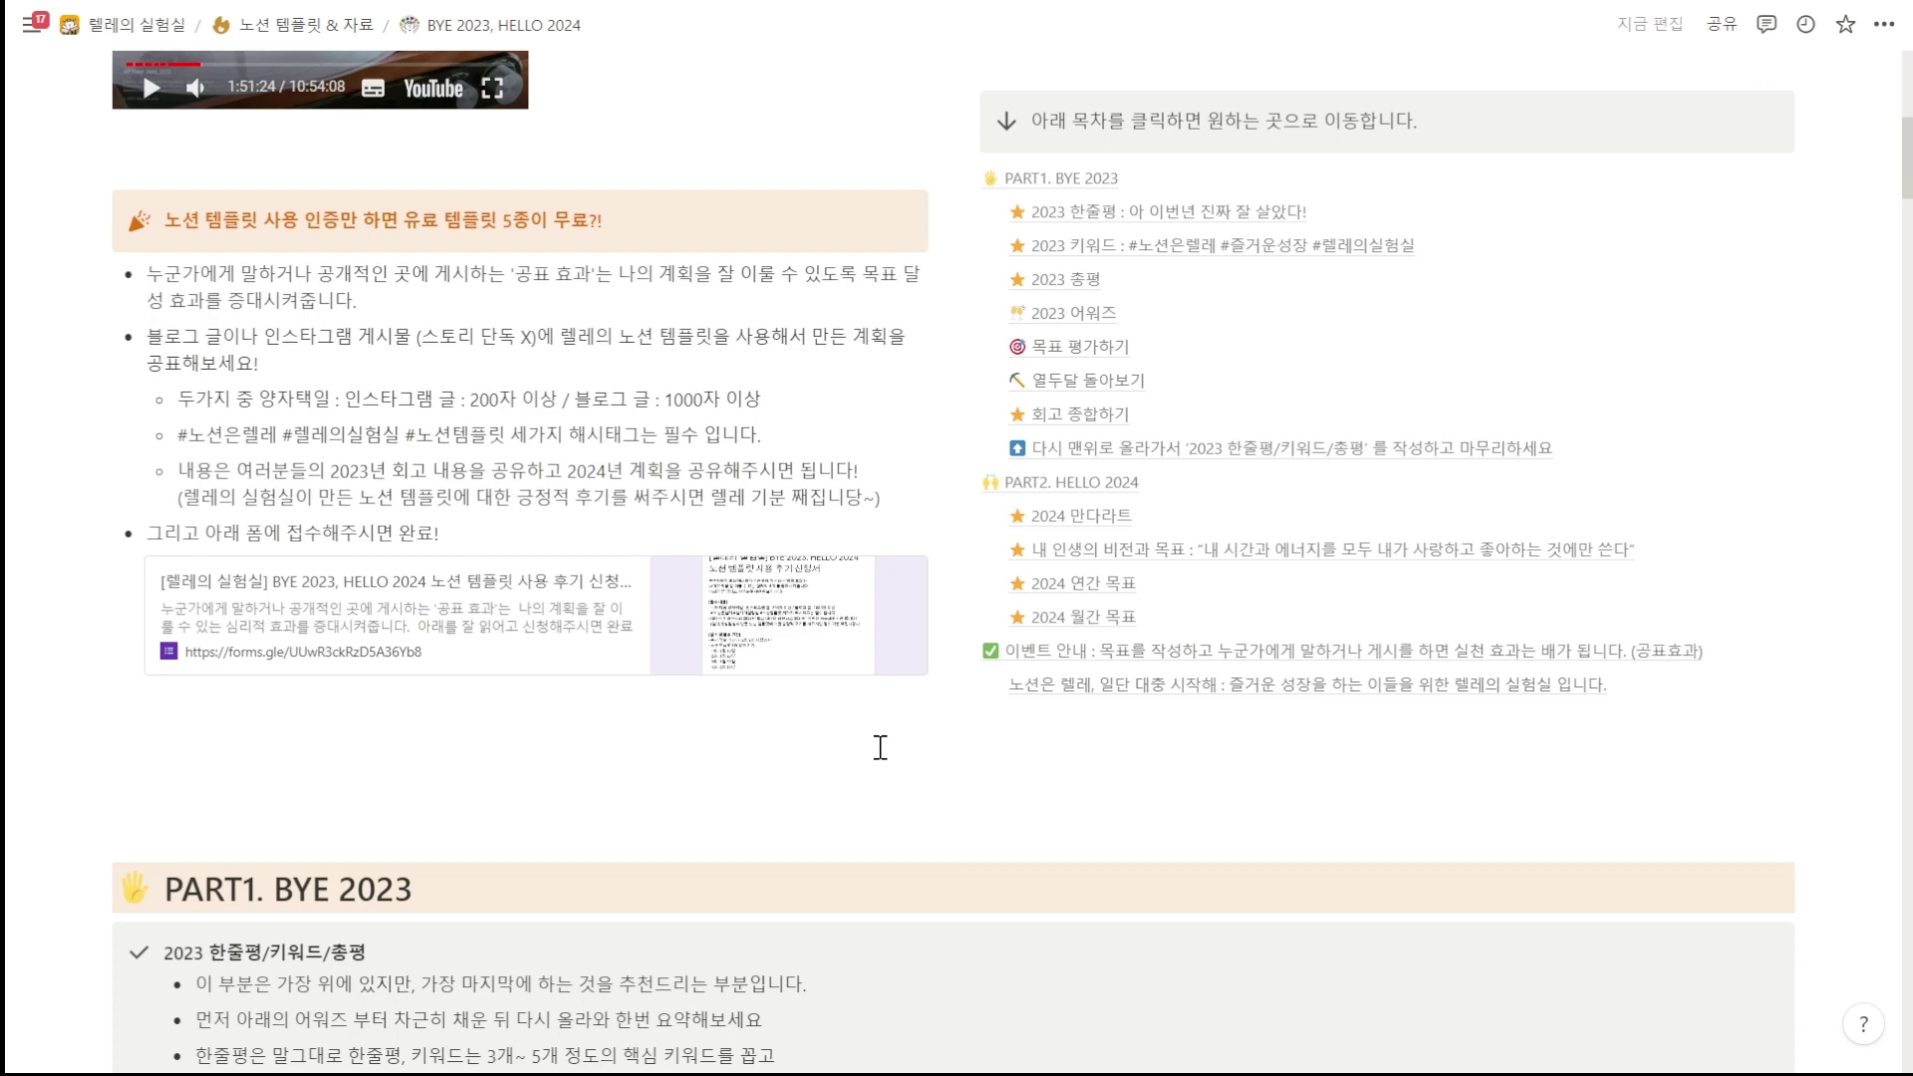
{"action": "scroll", "coordinate": [881, 747], "scroll_direction": "down", "scroll_amount": 2}
{"action": "scroll", "coordinate": [897, 720], "scroll_direction": "down", "scroll_amount": 3}
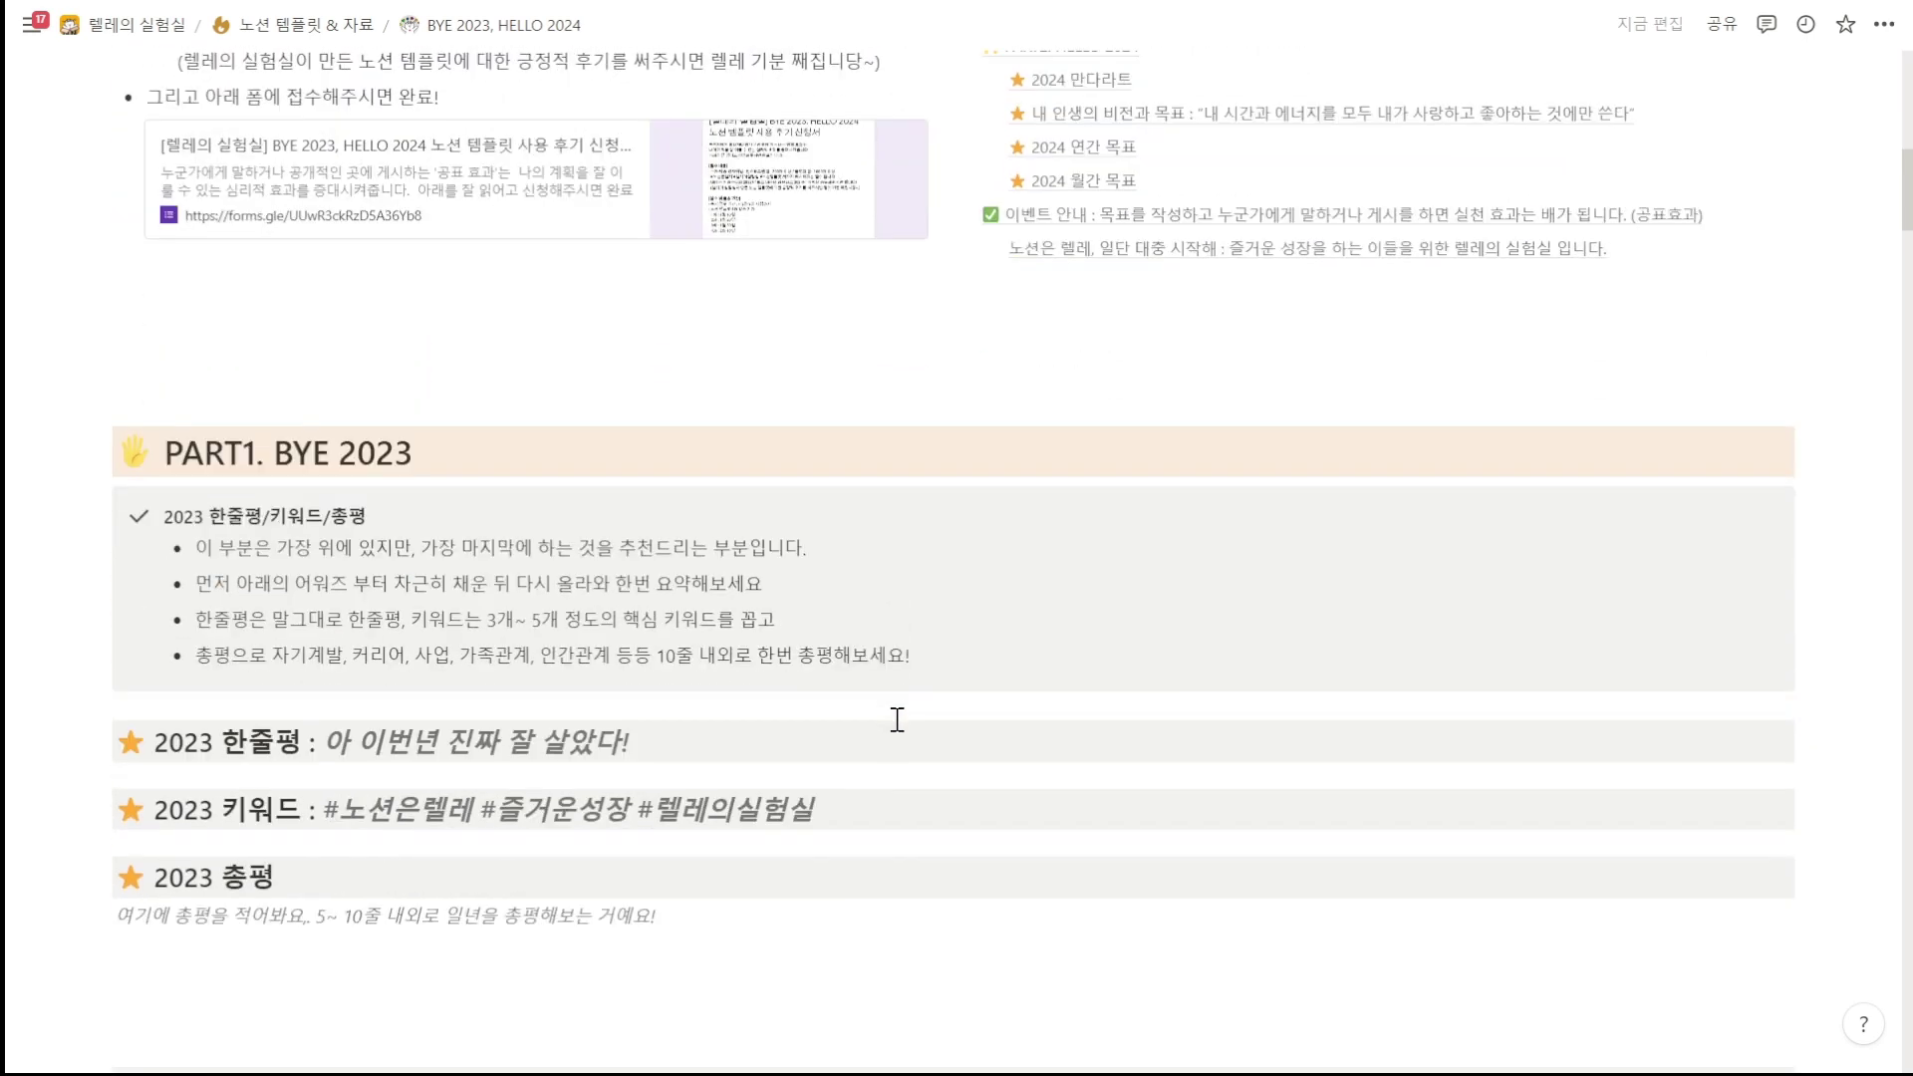
{"action": "scroll", "coordinate": [897, 719], "scroll_direction": "down", "scroll_amount": 3}
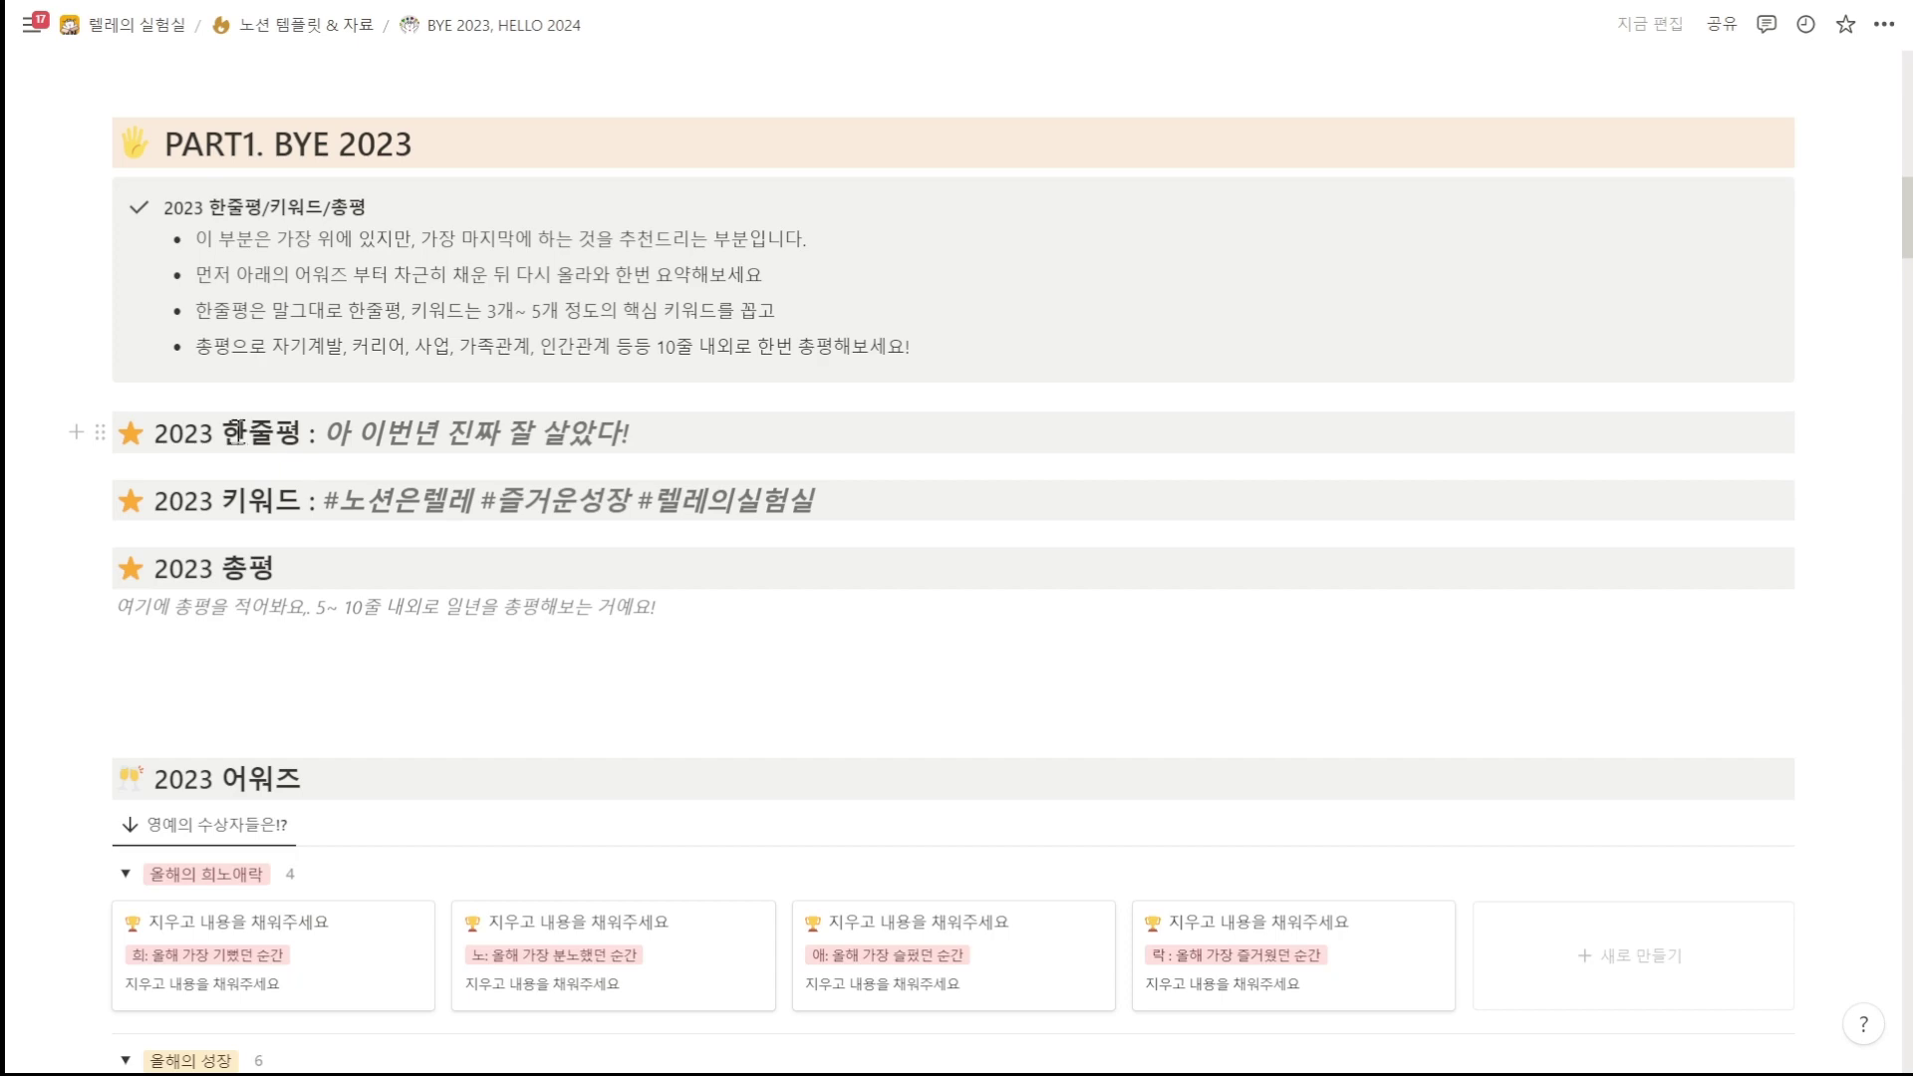
{"action": "scroll", "coordinate": [407, 628], "scroll_direction": "down", "scroll_amount": 1}
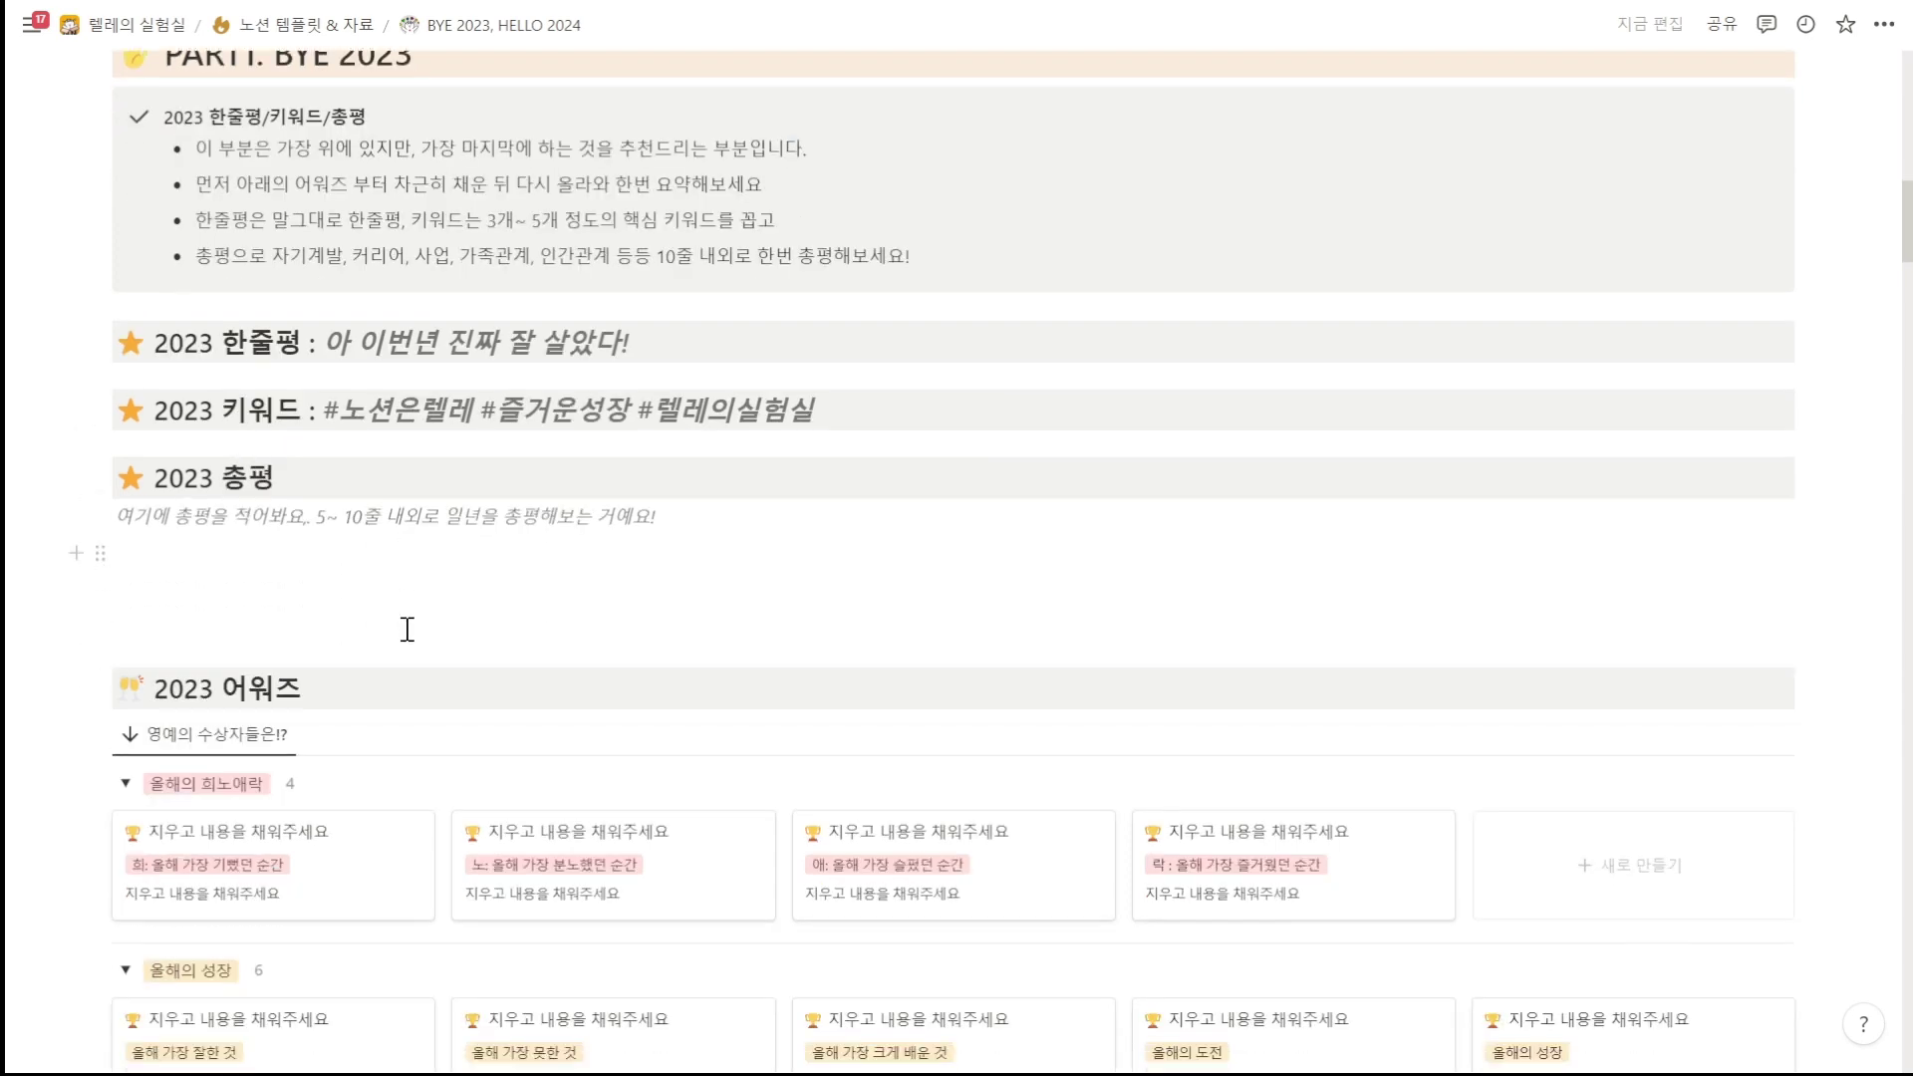
{"action": "scroll", "coordinate": [594, 623], "scroll_direction": "down", "scroll_amount": 12}
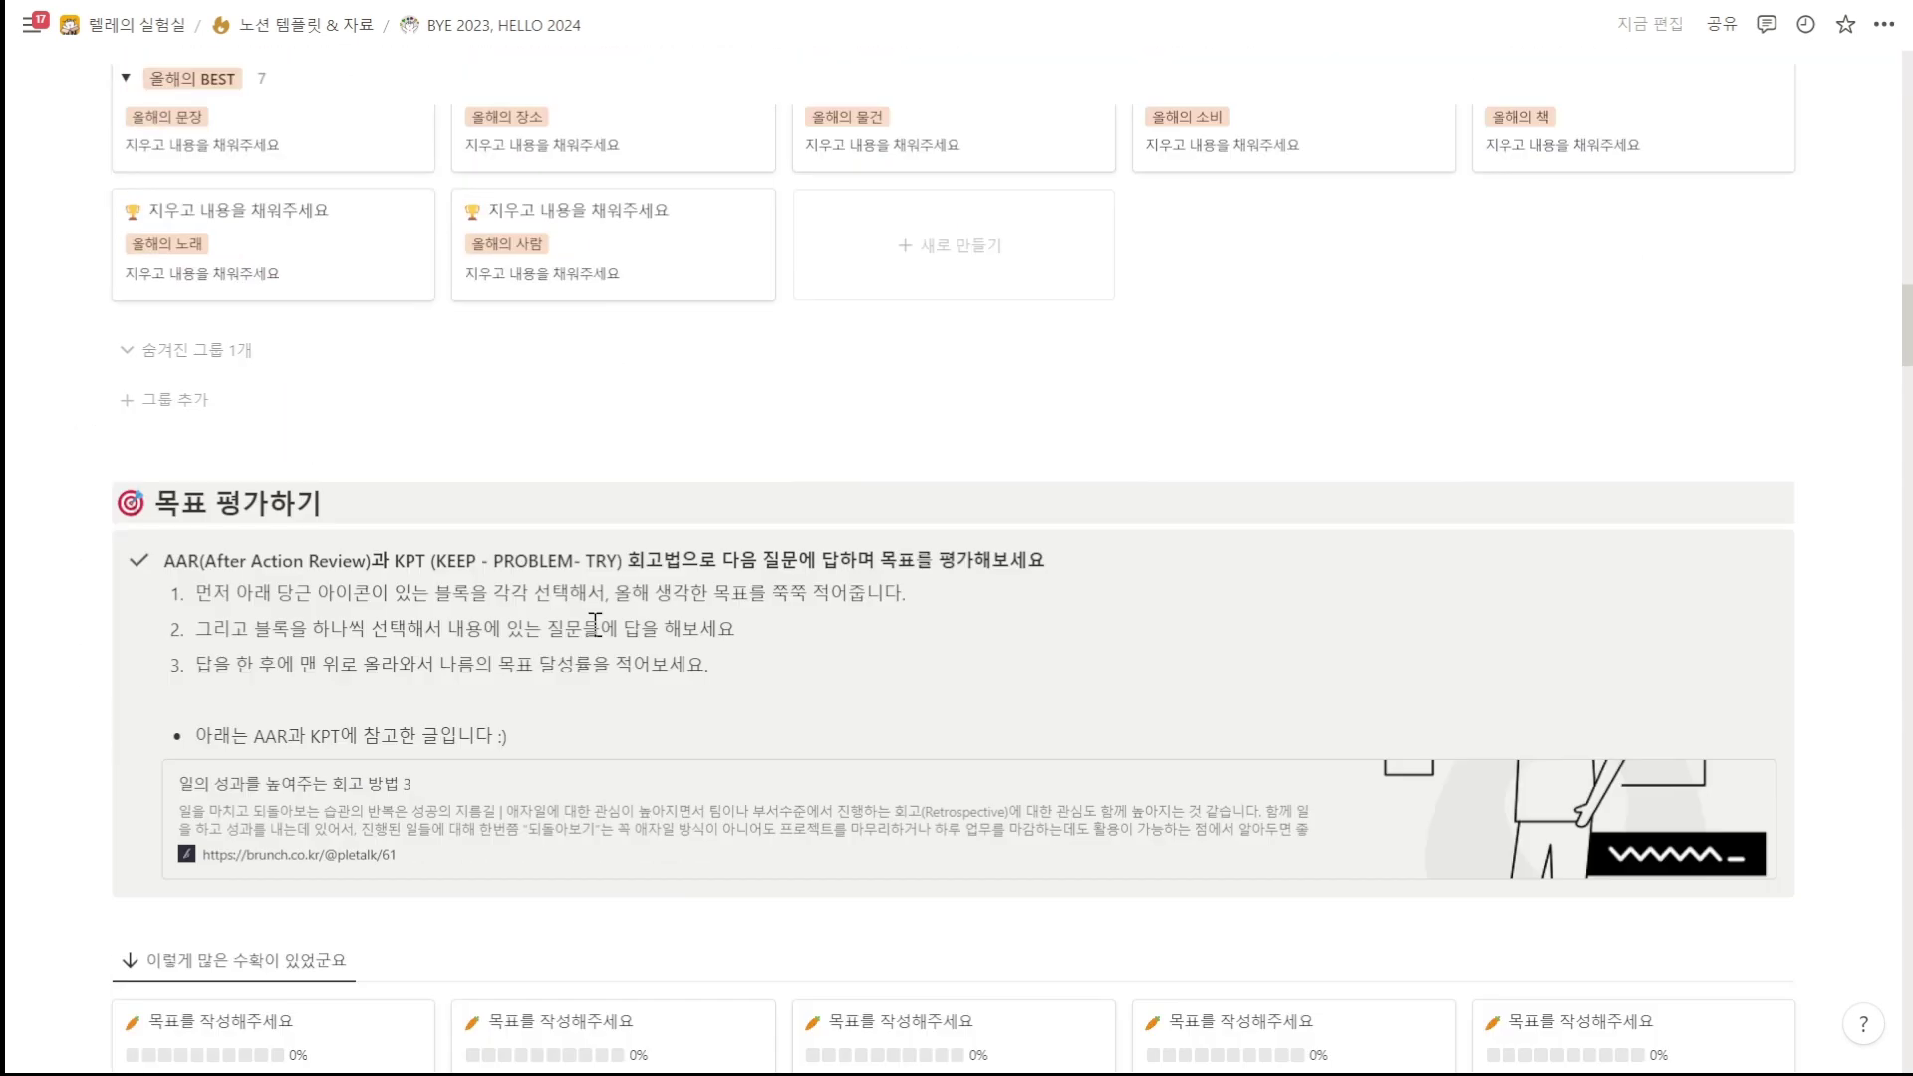
{"action": "scroll", "coordinate": [595, 624], "scroll_direction": "up", "scroll_amount": 12}
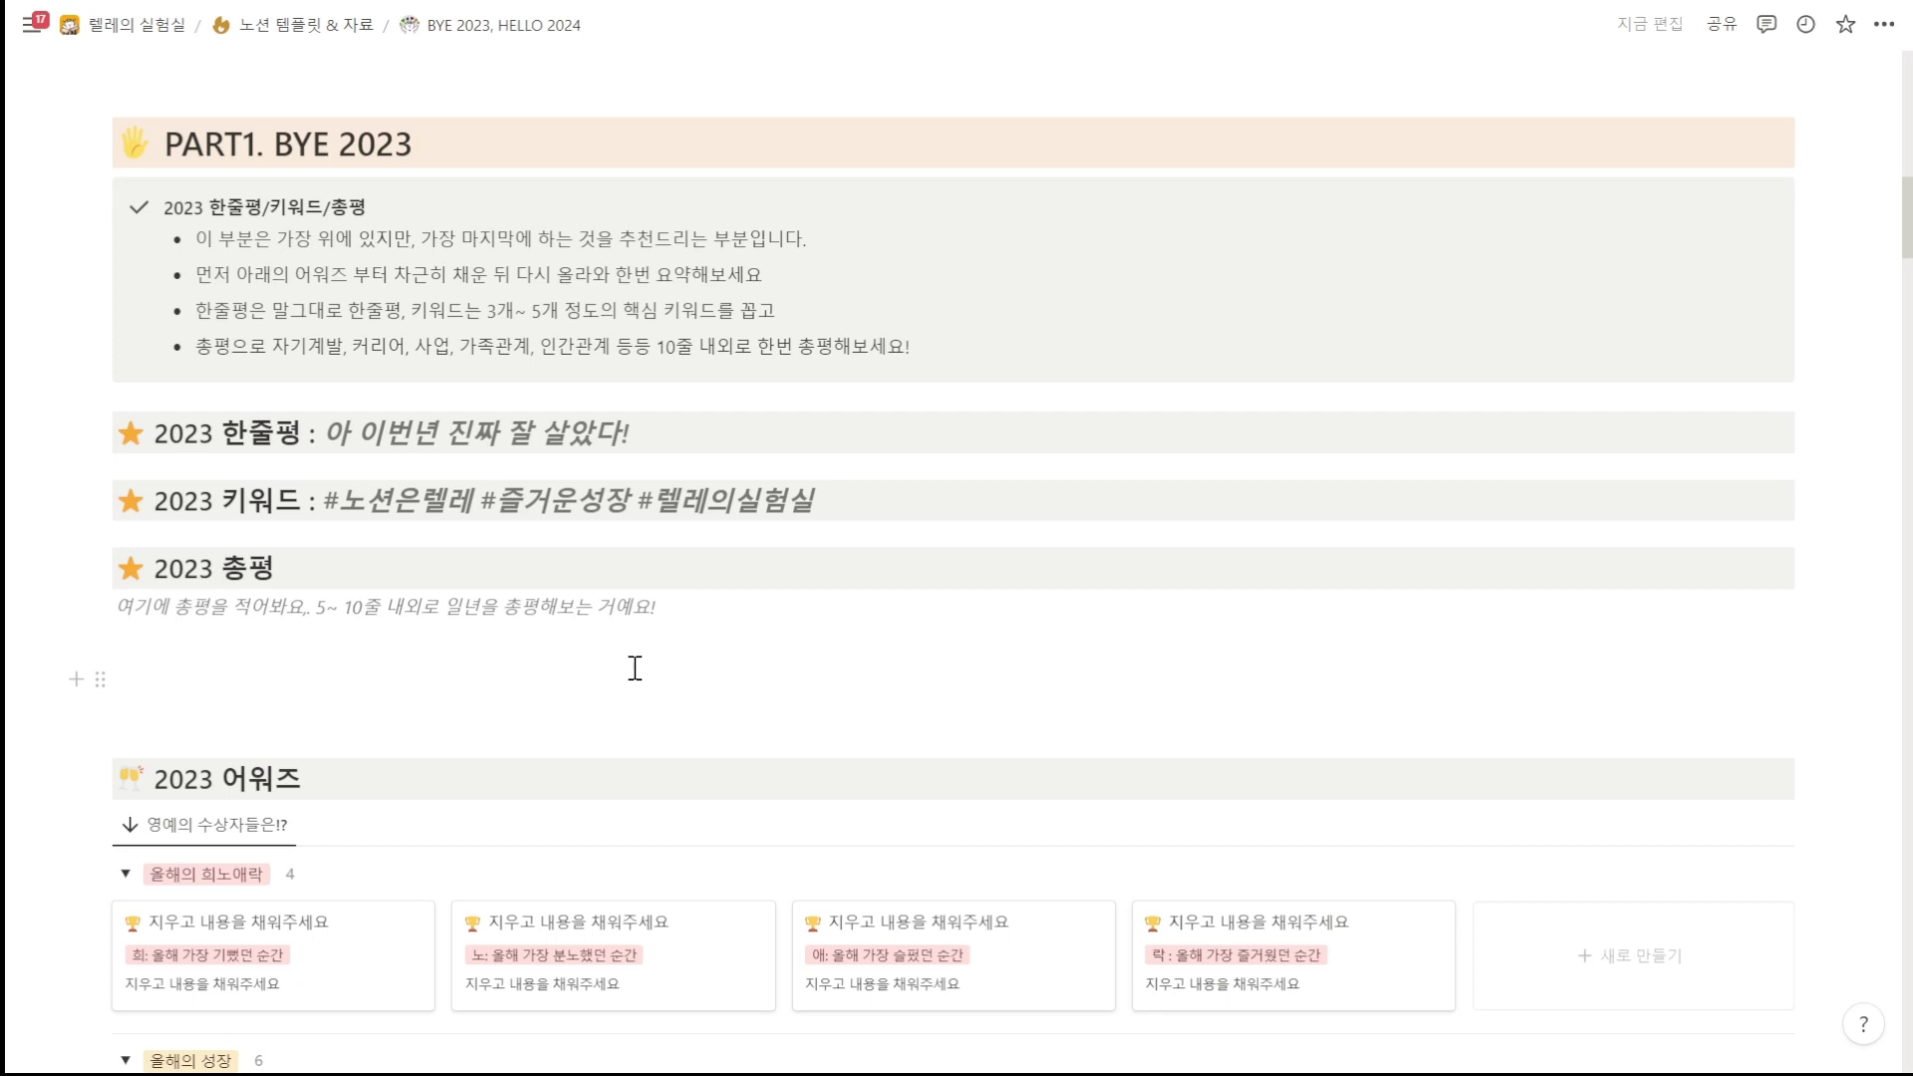
{"action": "scroll", "coordinate": [635, 667], "scroll_direction": "down", "scroll_amount": 2}
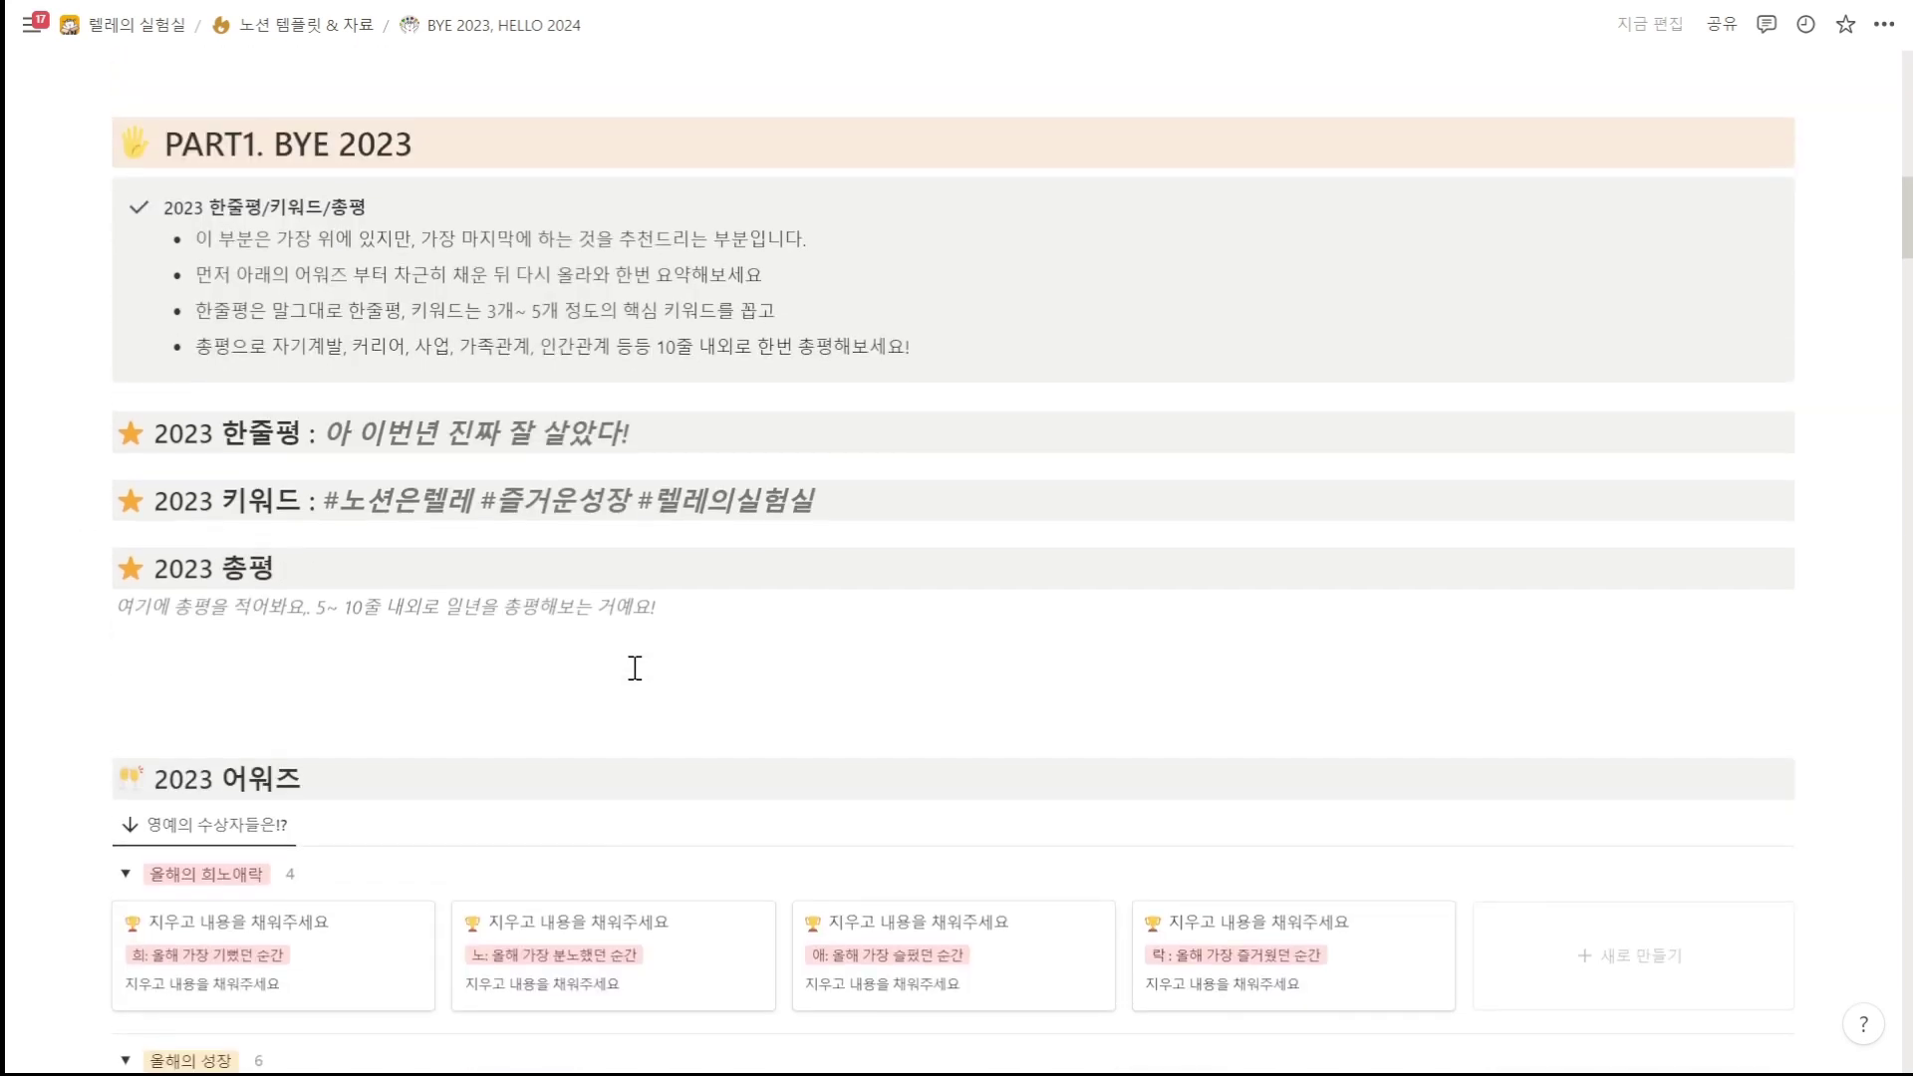
{"action": "scroll", "coordinate": [634, 668], "scroll_direction": "down", "scroll_amount": 6}
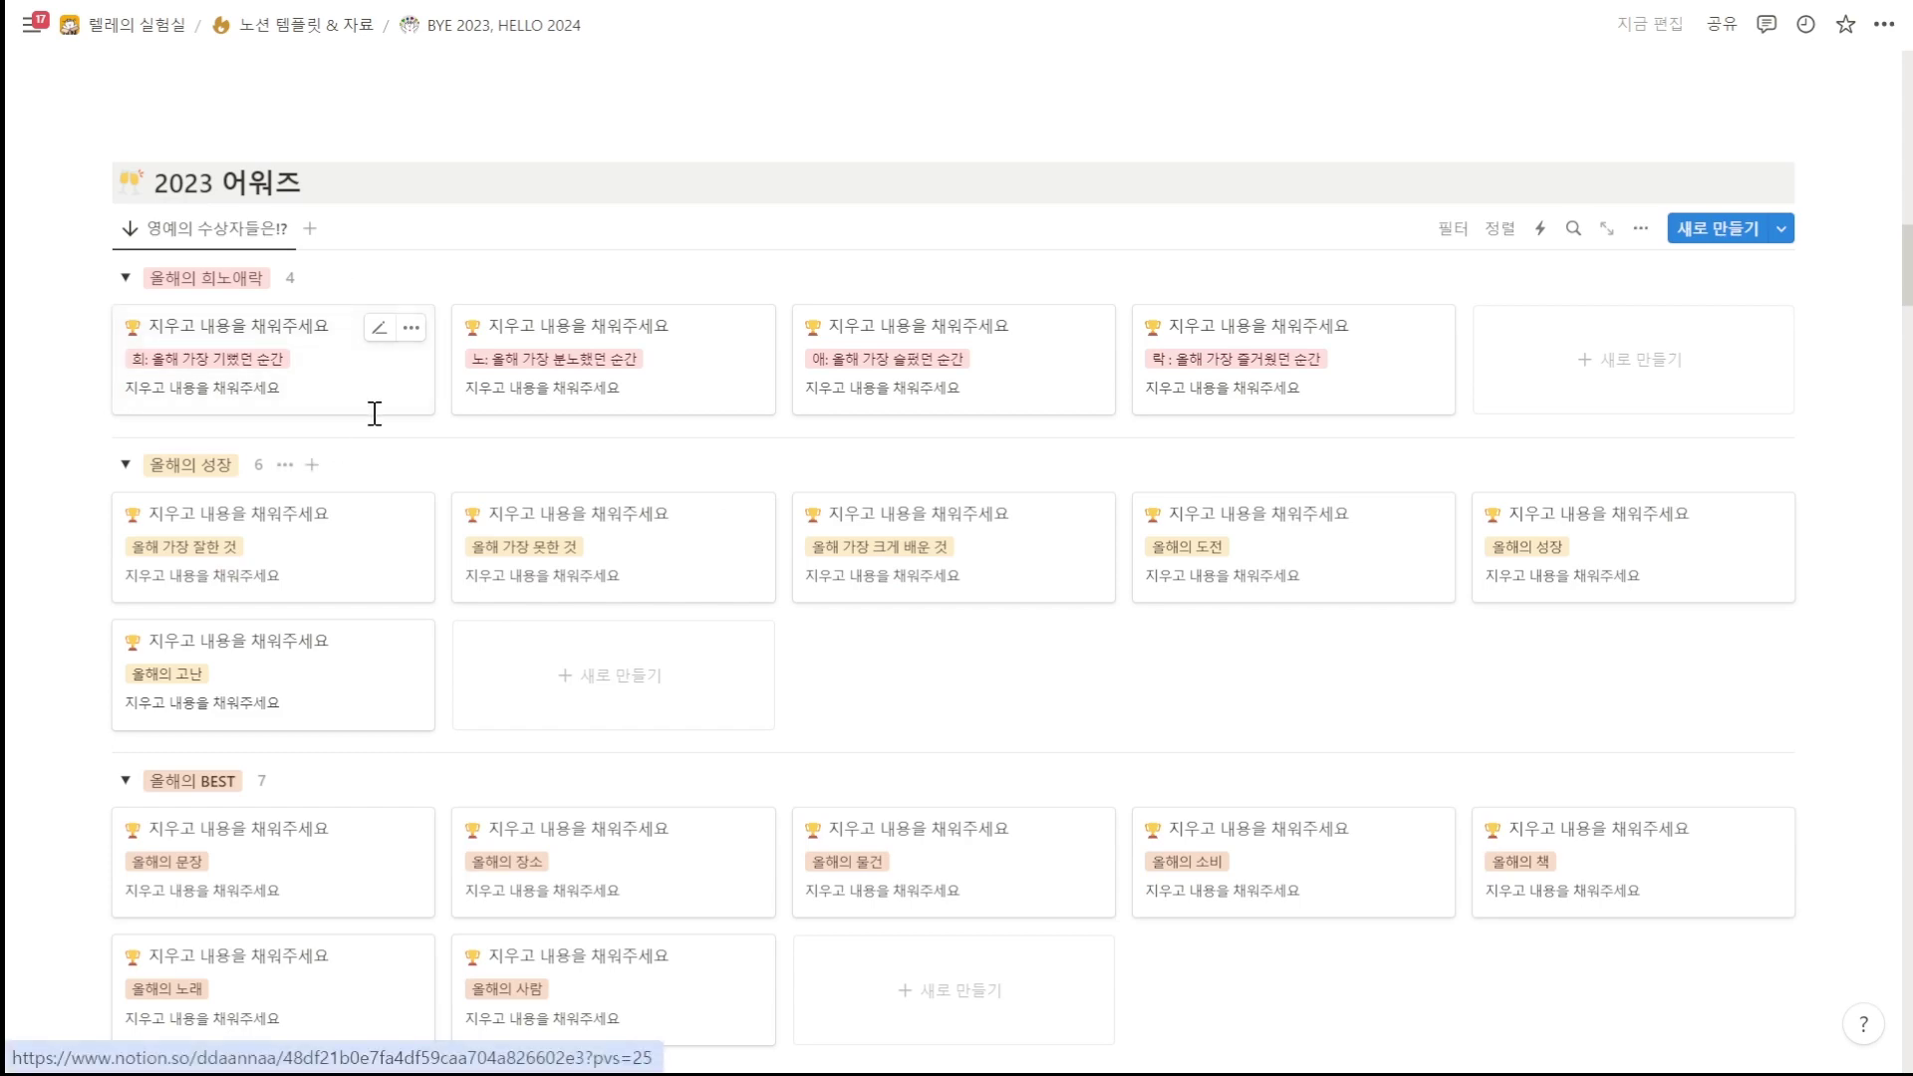
{"action": "scroll", "coordinate": [383, 429], "scroll_direction": "up", "scroll_amount": 1}
{"action": "scroll", "coordinate": [380, 446], "scroll_direction": "down", "scroll_amount": 2}
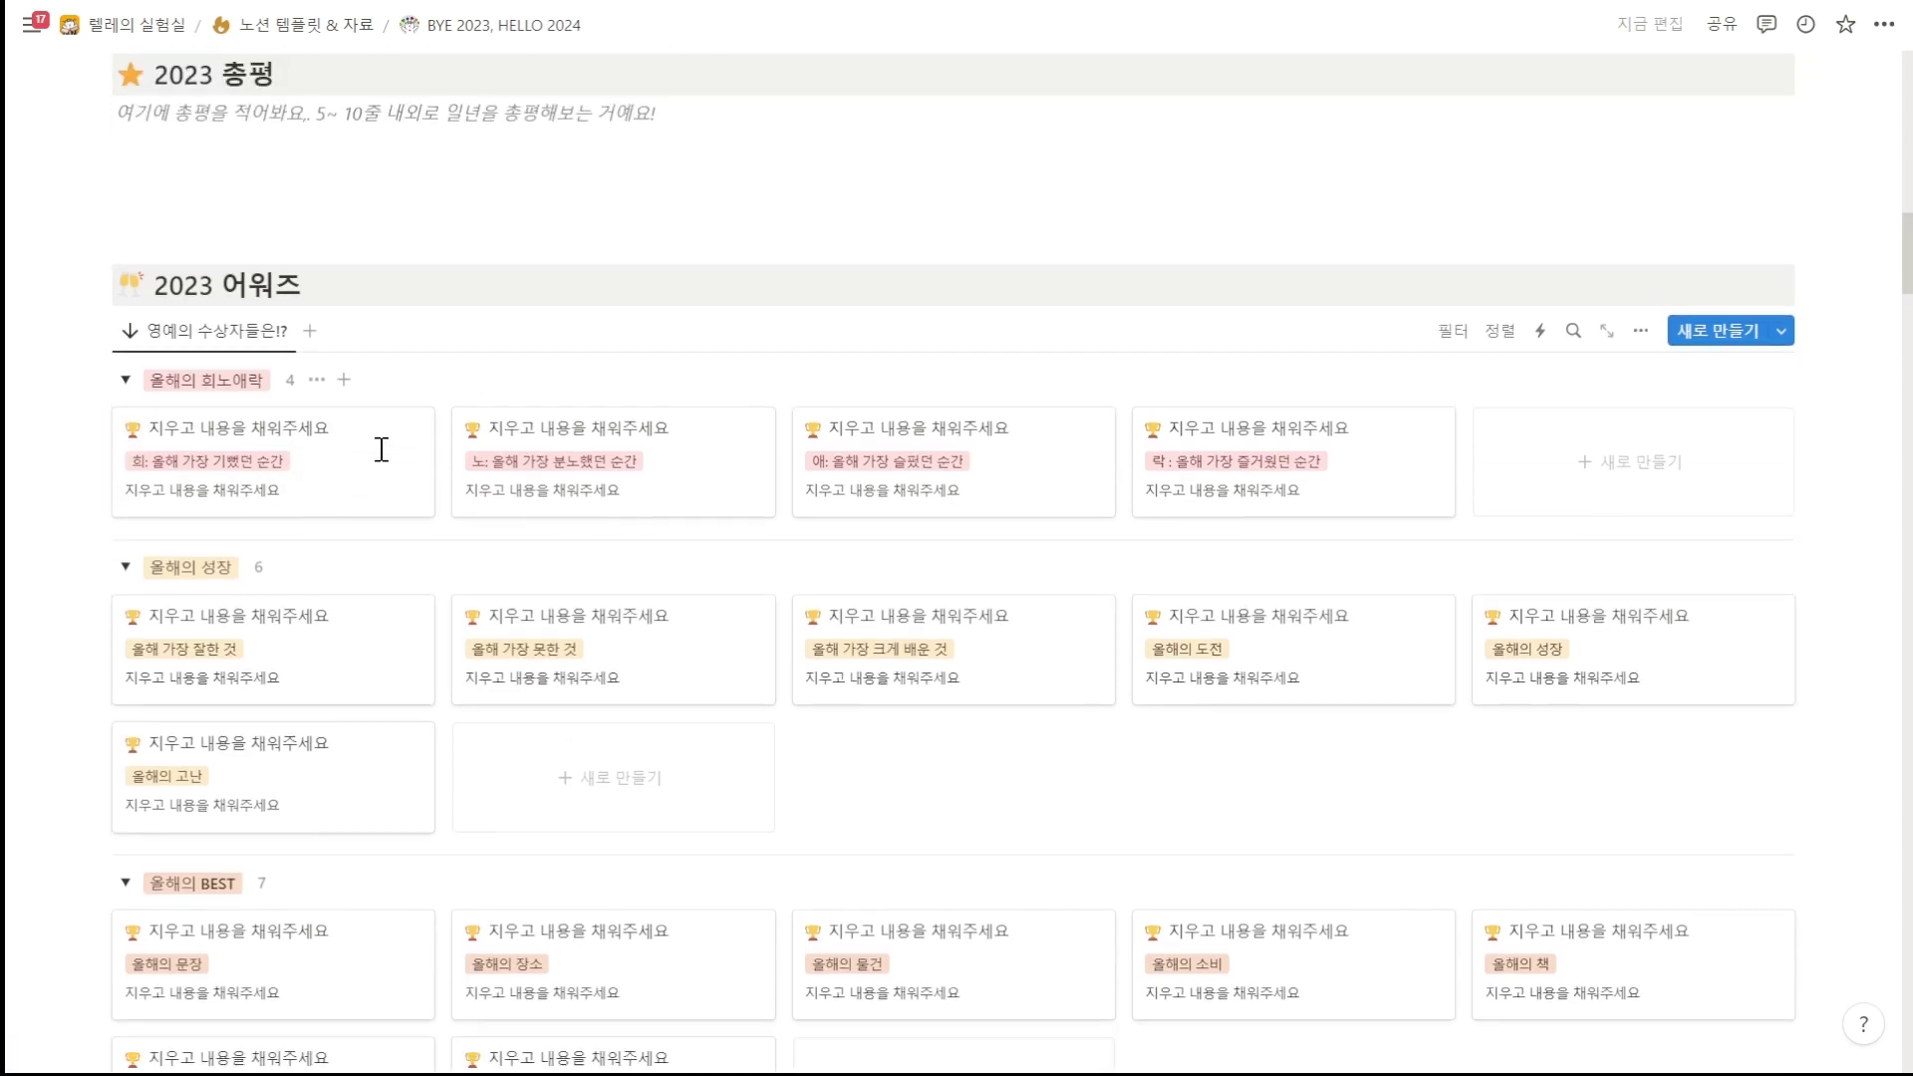
{"action": "scroll", "coordinate": [367, 444], "scroll_direction": "up", "scroll_amount": 1}
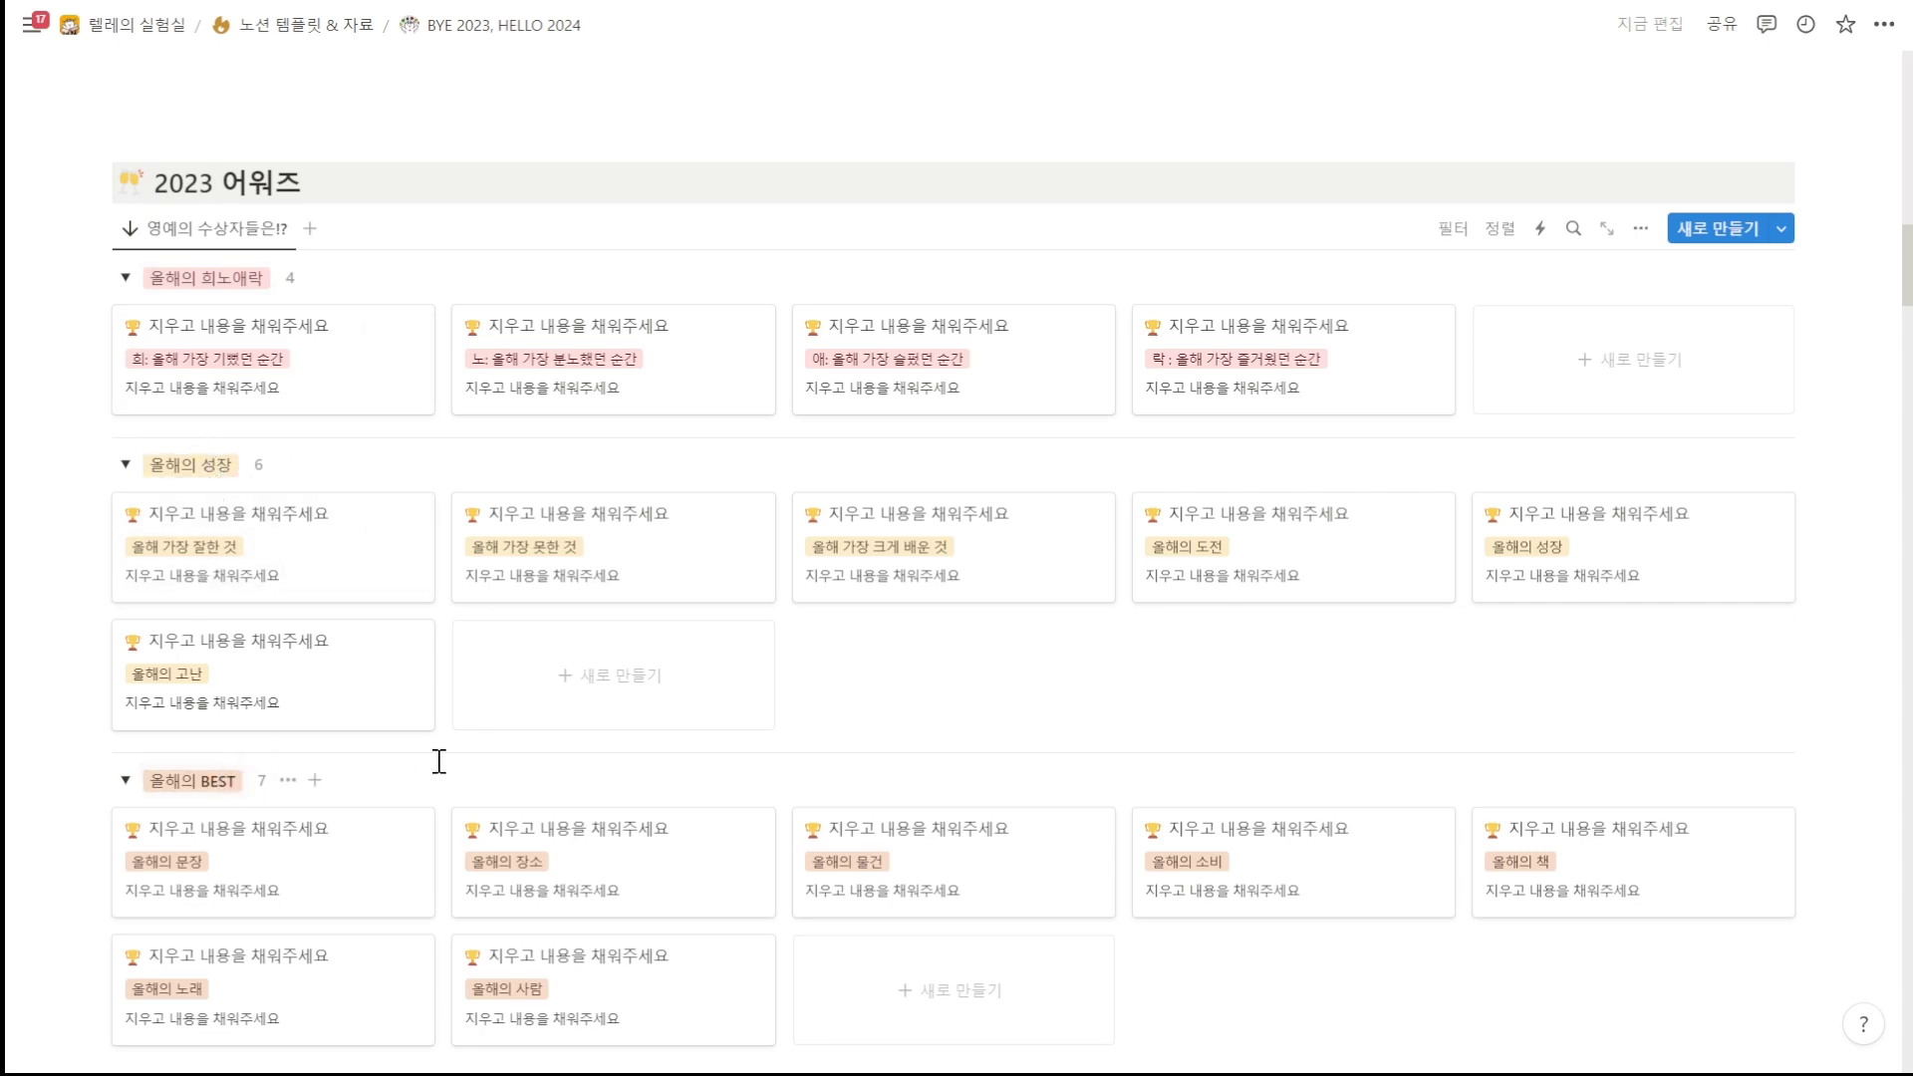
Step: Open the "희: 올해 가장 기뻤던 순간" award card and replace its title with "렐레의 실험실이 1K가 넘었을 때"
{"action": "left_click", "coordinate": [356, 378]}
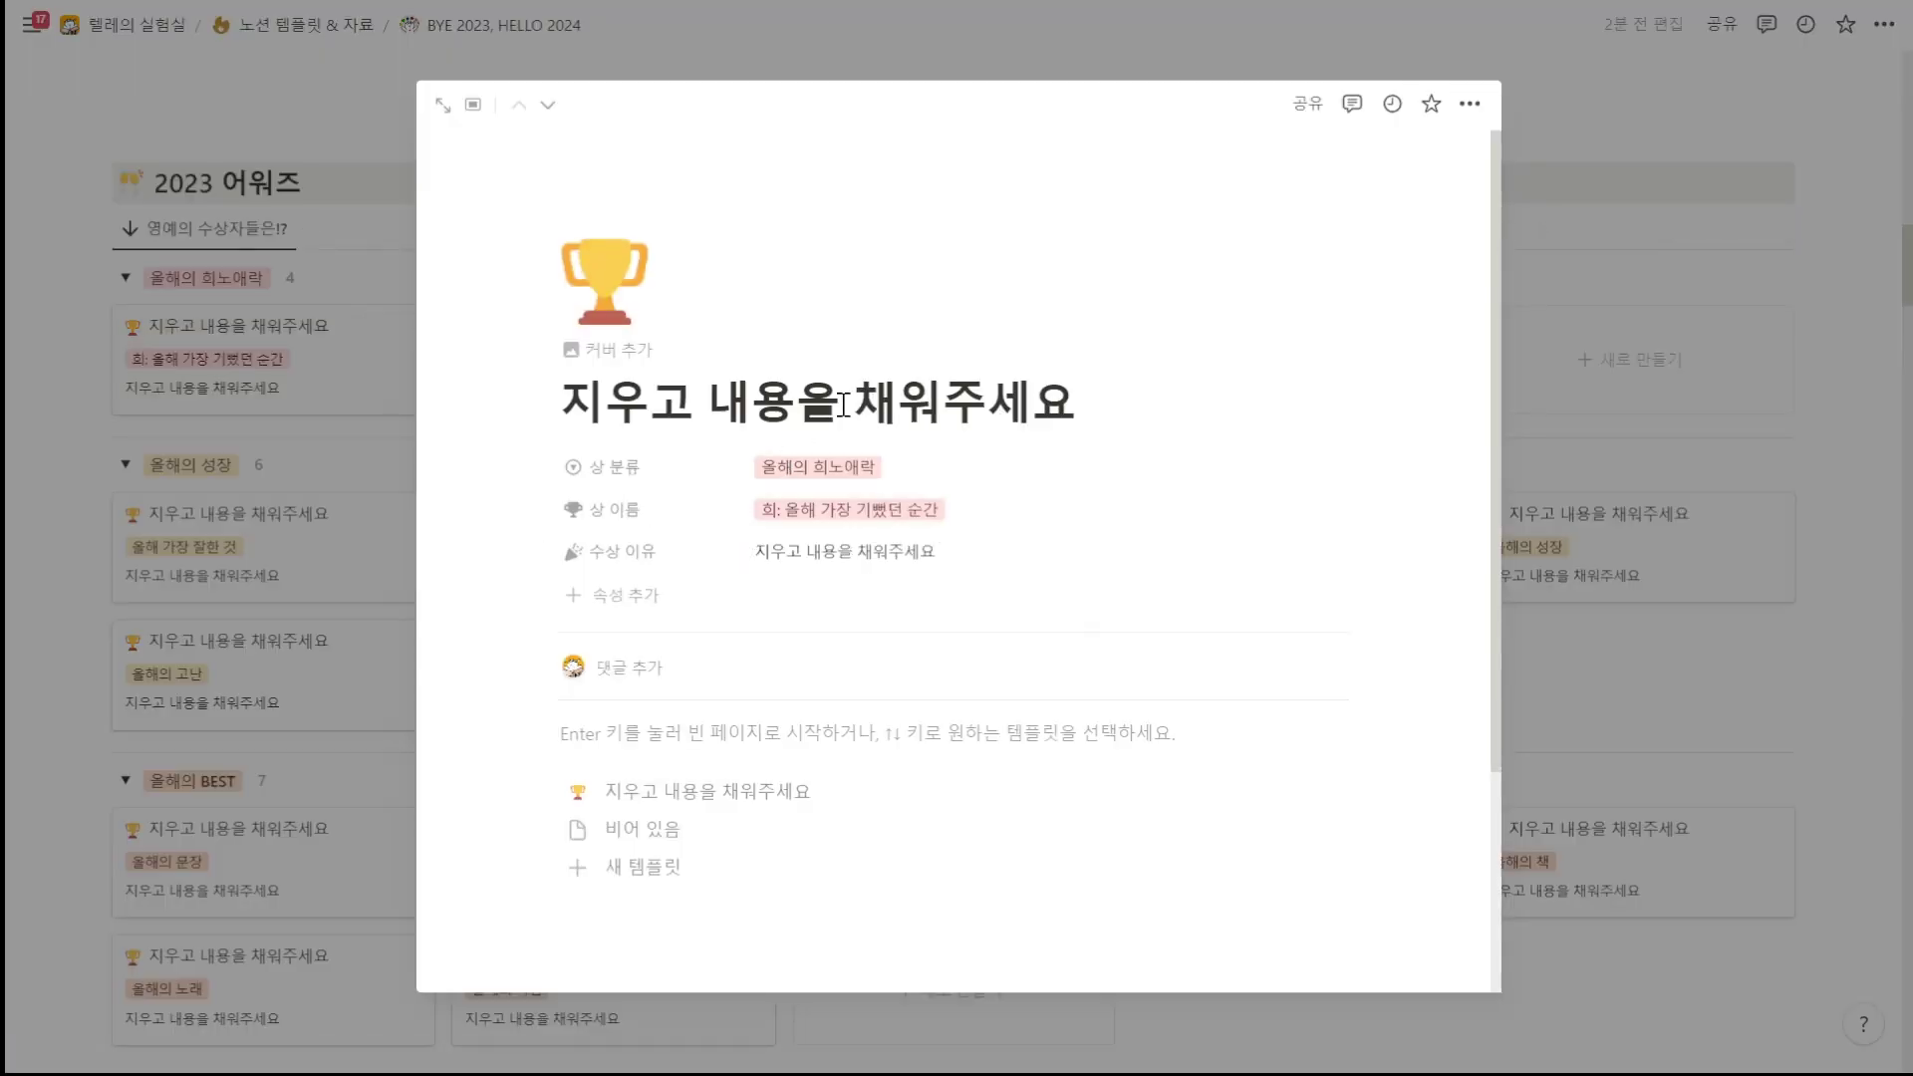
{"action": "left_click", "coordinate": [1075, 404]}
{"action": "left_click_drag", "start_coordinate": [1075, 404], "coordinate": [558, 406]}
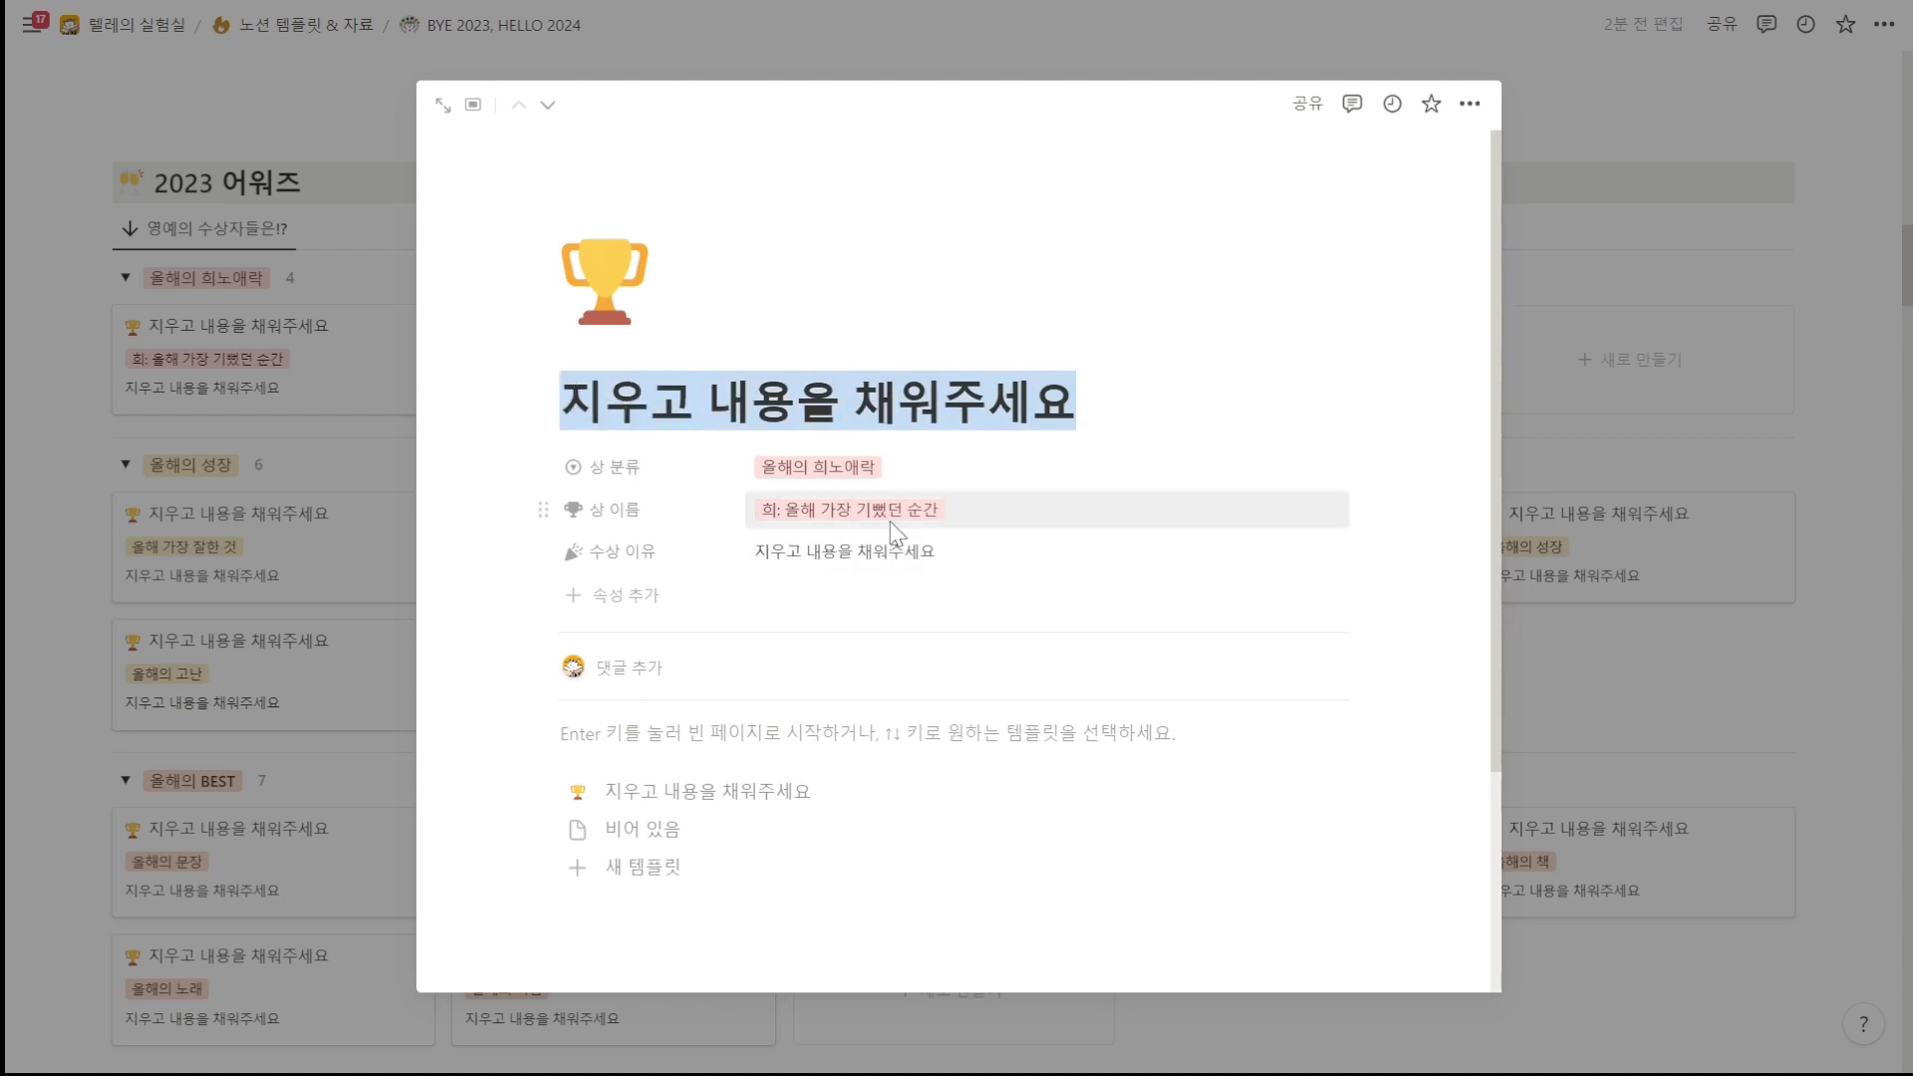
{"action": "key", "text": "BackSpace"}
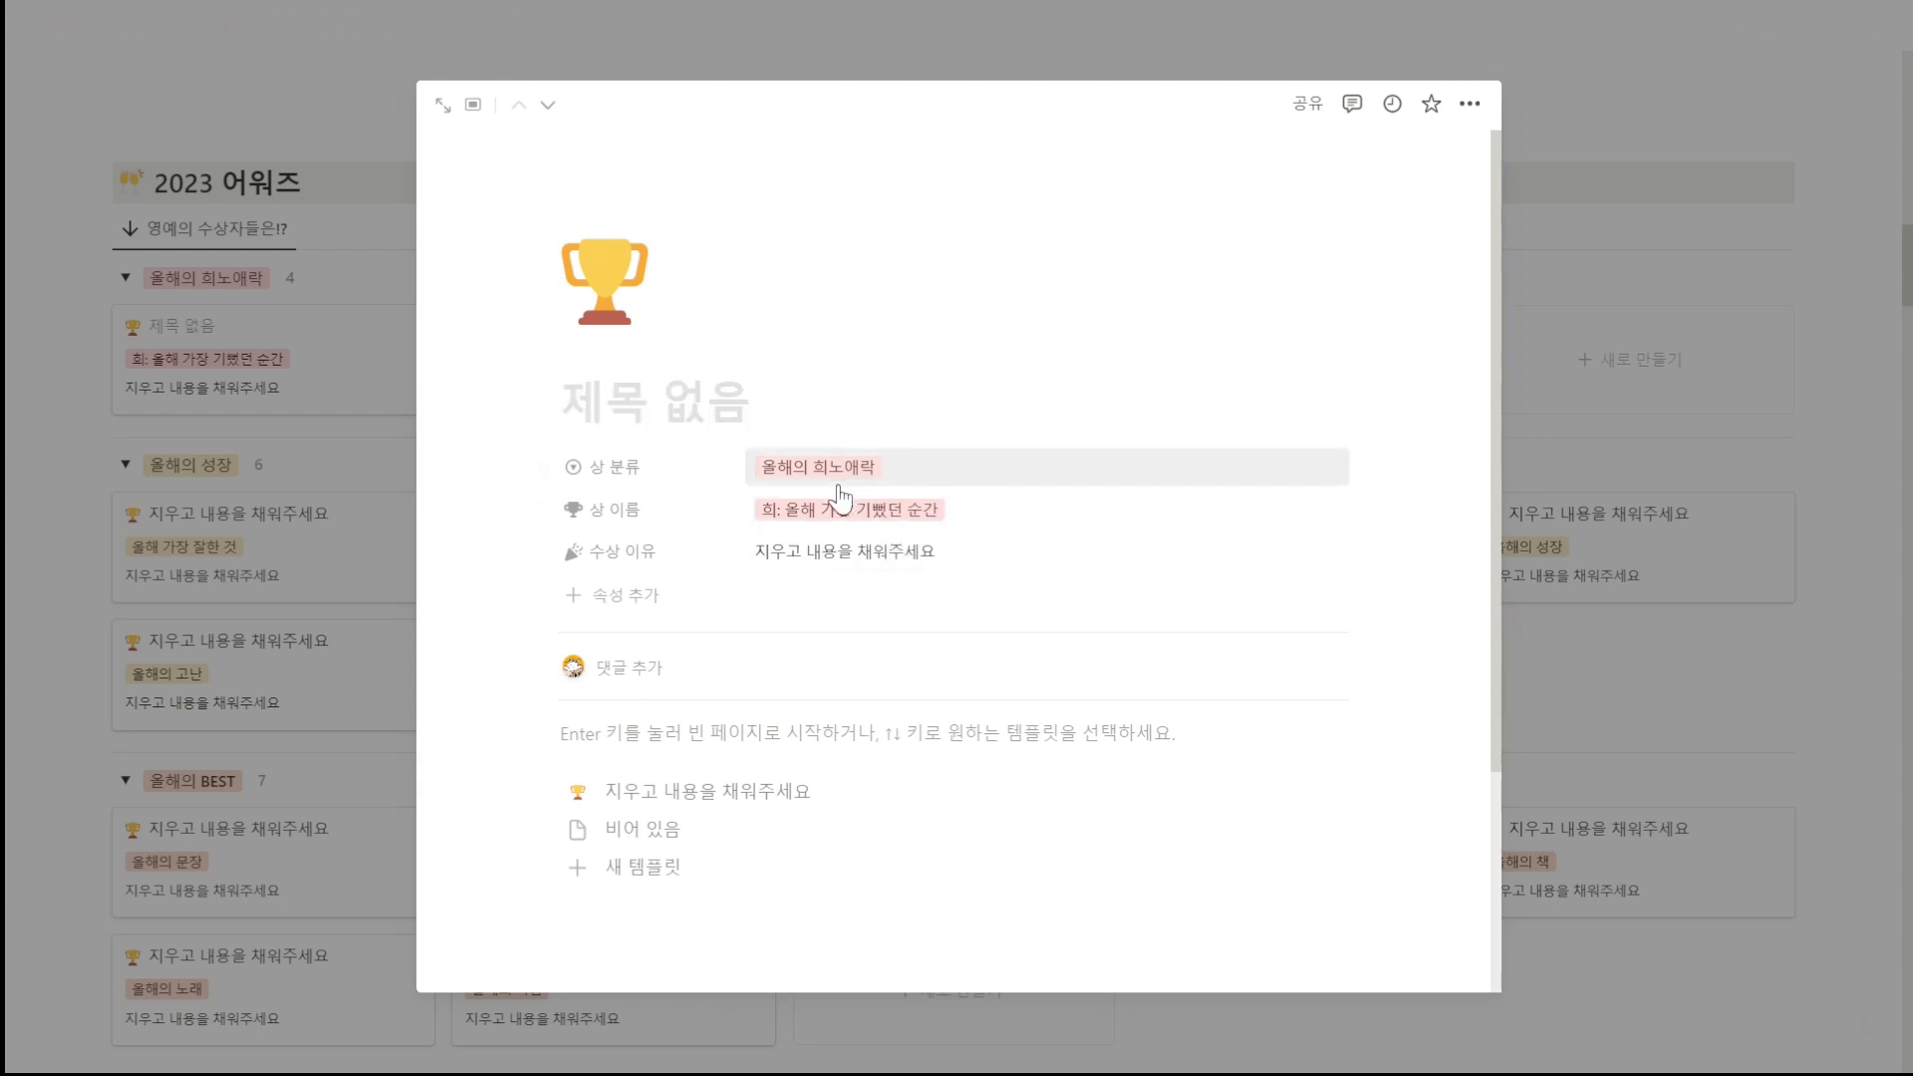
{"action": "type", "text": "렐렝"}
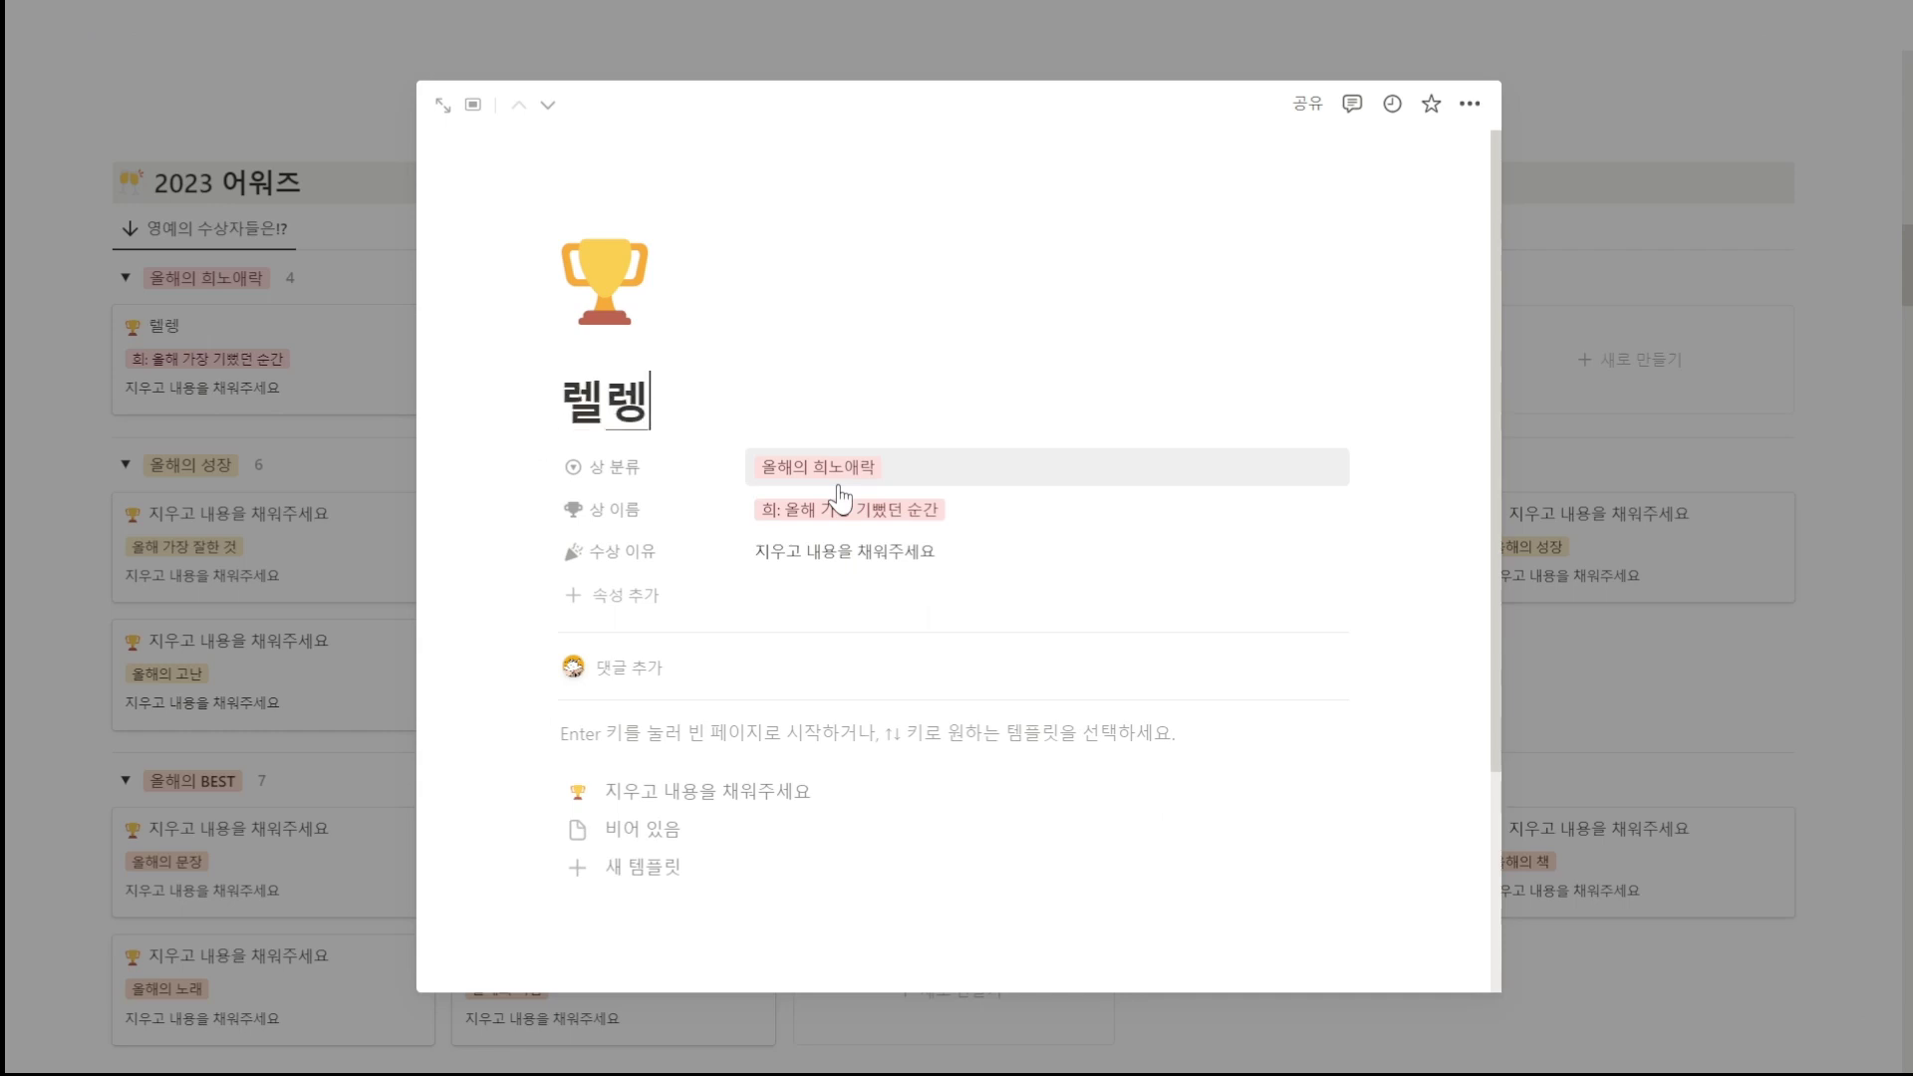
{"action": "type", "text": "의 실험실이 "}
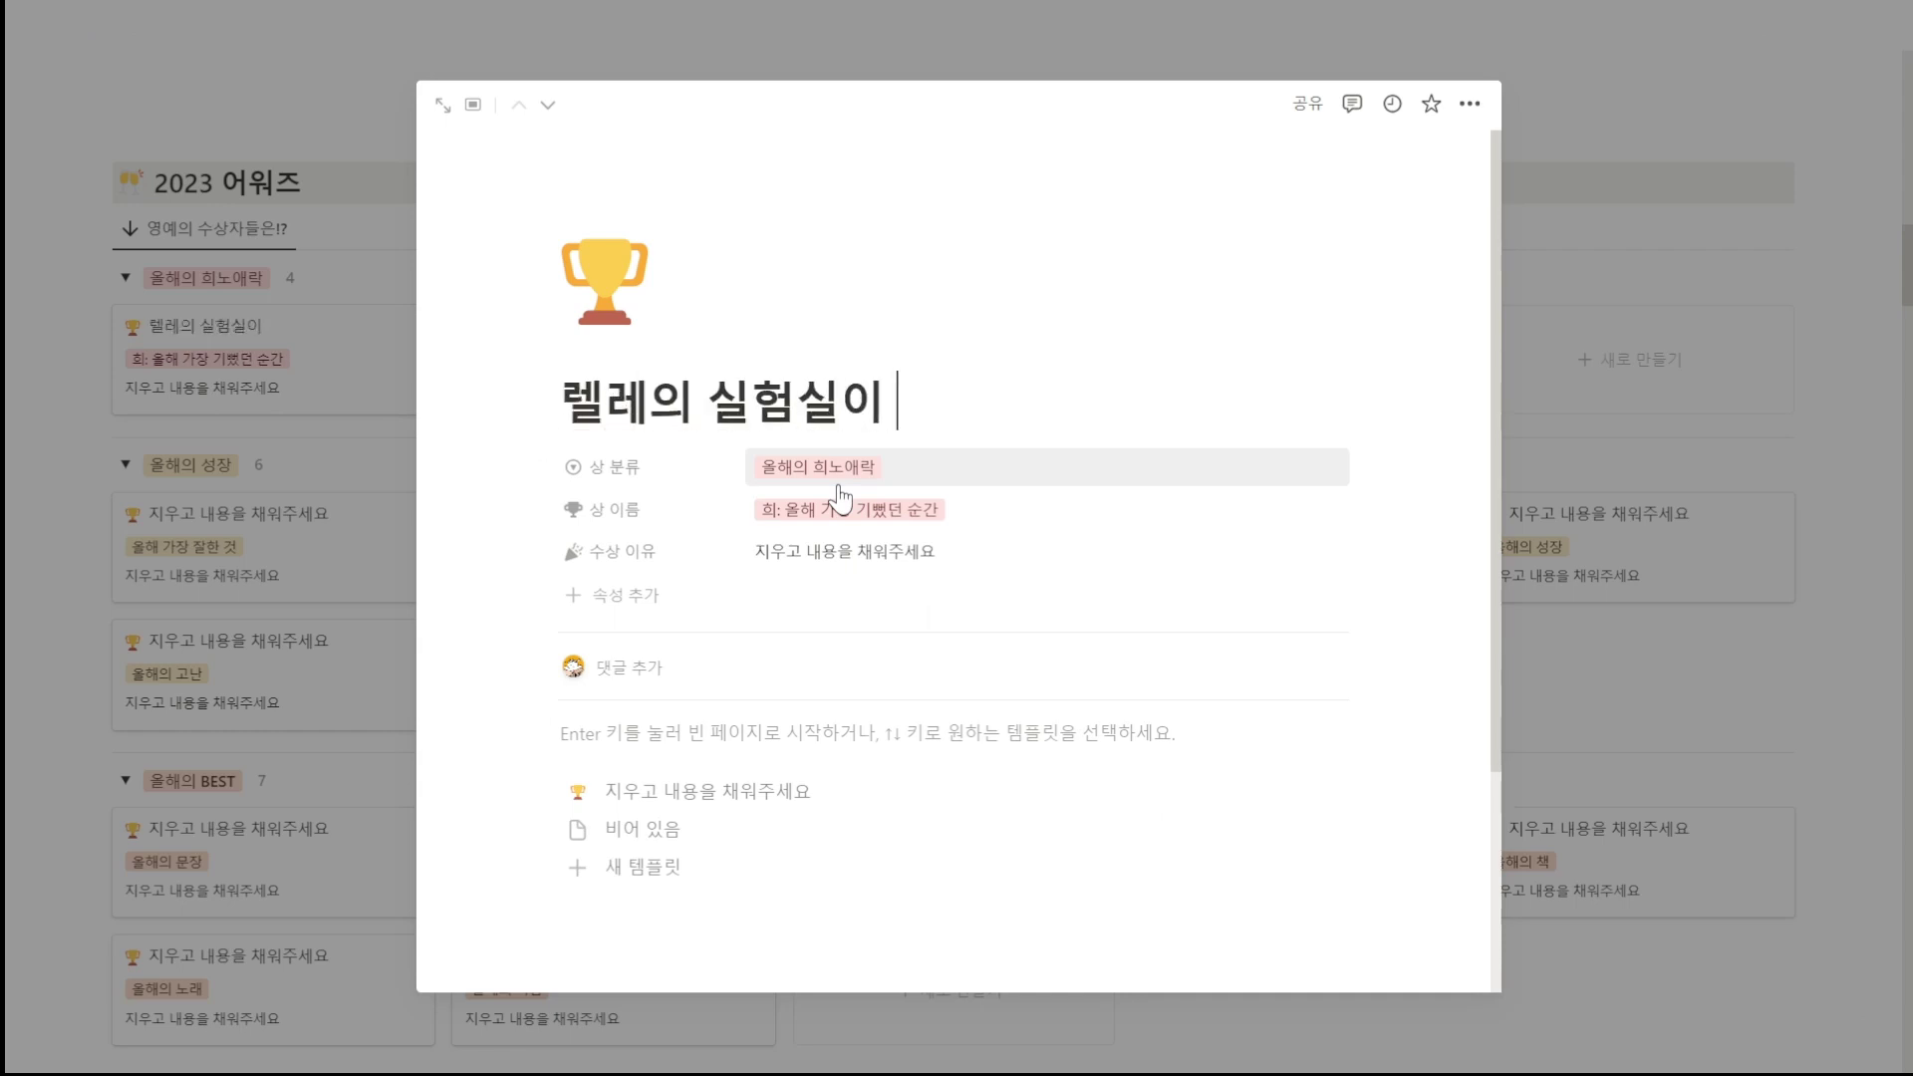
{"action": "type", "text": "1K가 넘었을"}
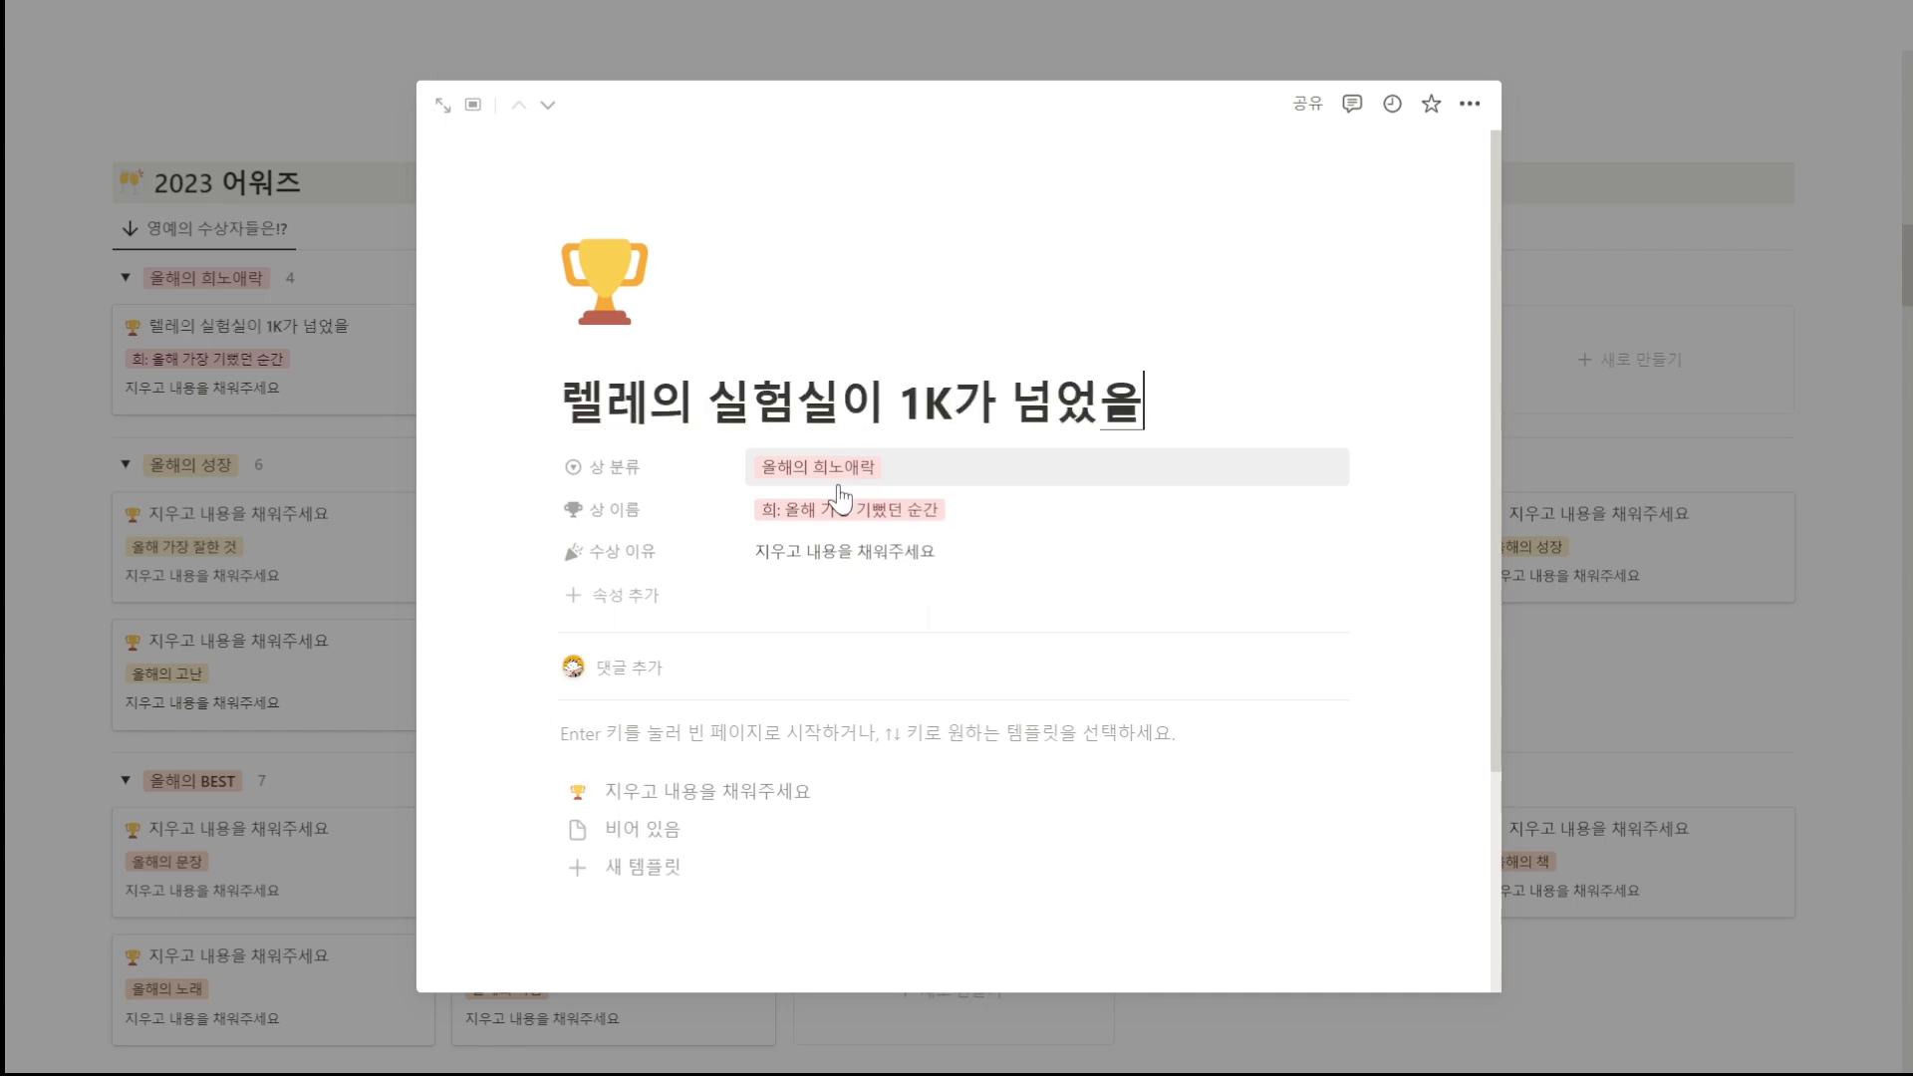
{"action": "type", "text": " 때 가장 기ㅓ"}
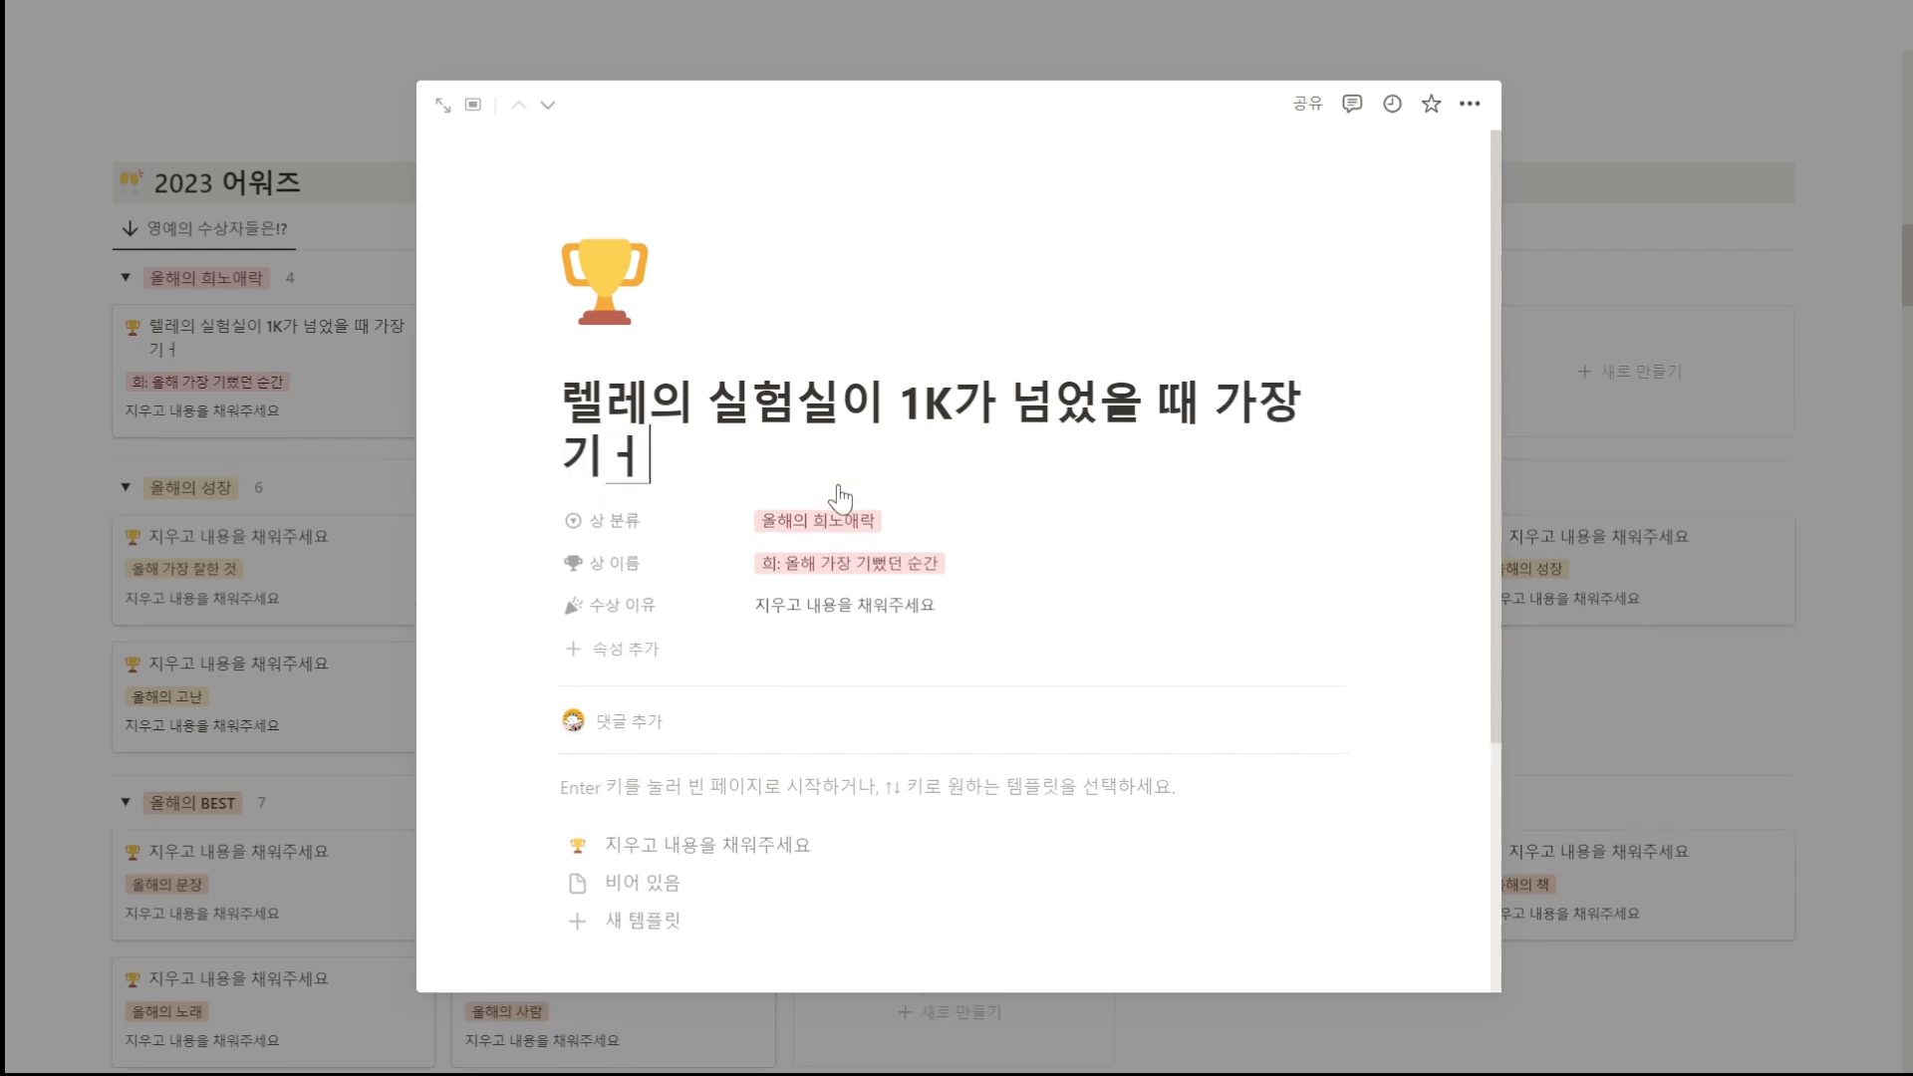
{"action": "key", "text": "BackSpace"}
{"action": "key", "text": "BackSpace"}
{"action": "key", "text": "BackSpace"}
{"action": "key", "text": "BackSpace"}
{"action": "key", "text": "BackSpace"}
{"action": "key", "text": "BackSpace"}
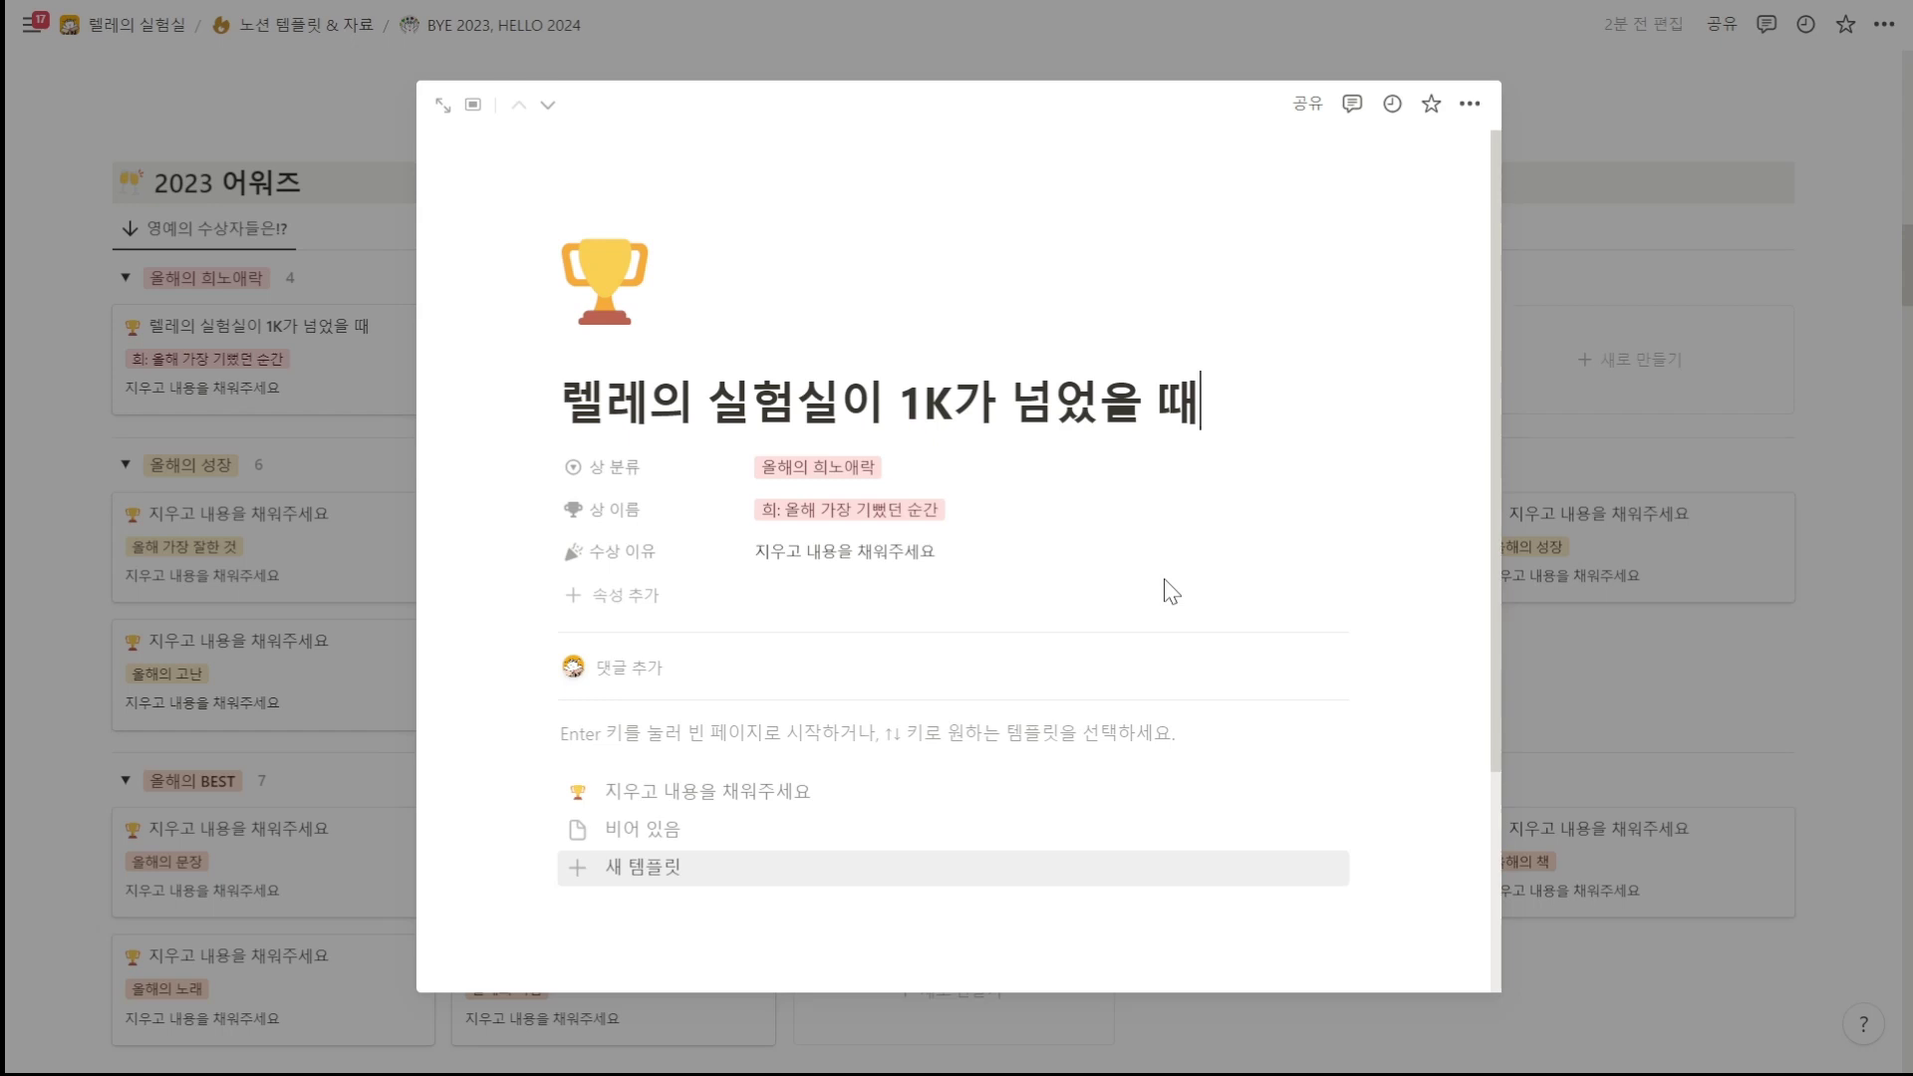
Step: Replace the award card's 수상 이유 text with "그때 내가 이룰 수 있을 지 몰랐는 데 이뤘다!" and start an empty page body
{"action": "left_click", "coordinate": [956, 552]}
{"action": "left_click_drag", "start_coordinate": [961, 551], "coordinate": [682, 566]}
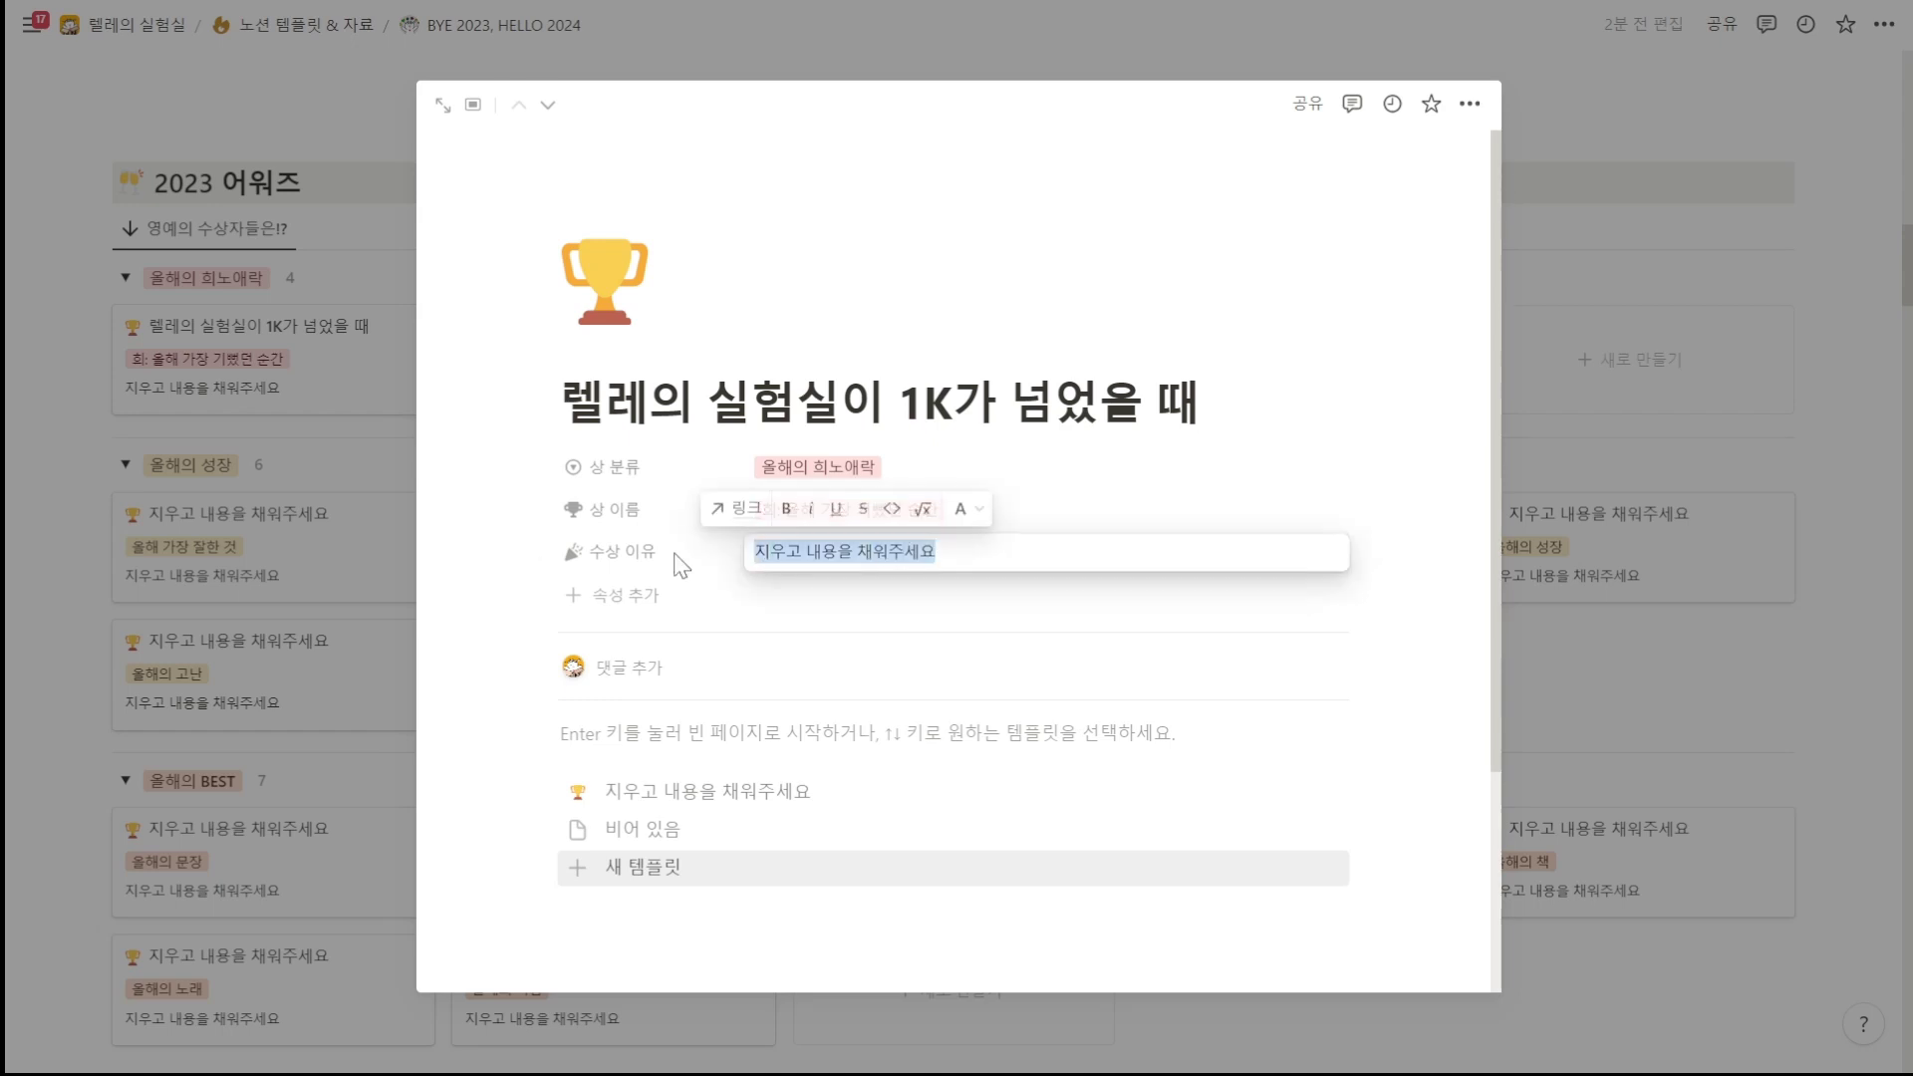
{"action": "key", "text": "BackSpace"}
{"action": "type", "text": "그때 내개"}
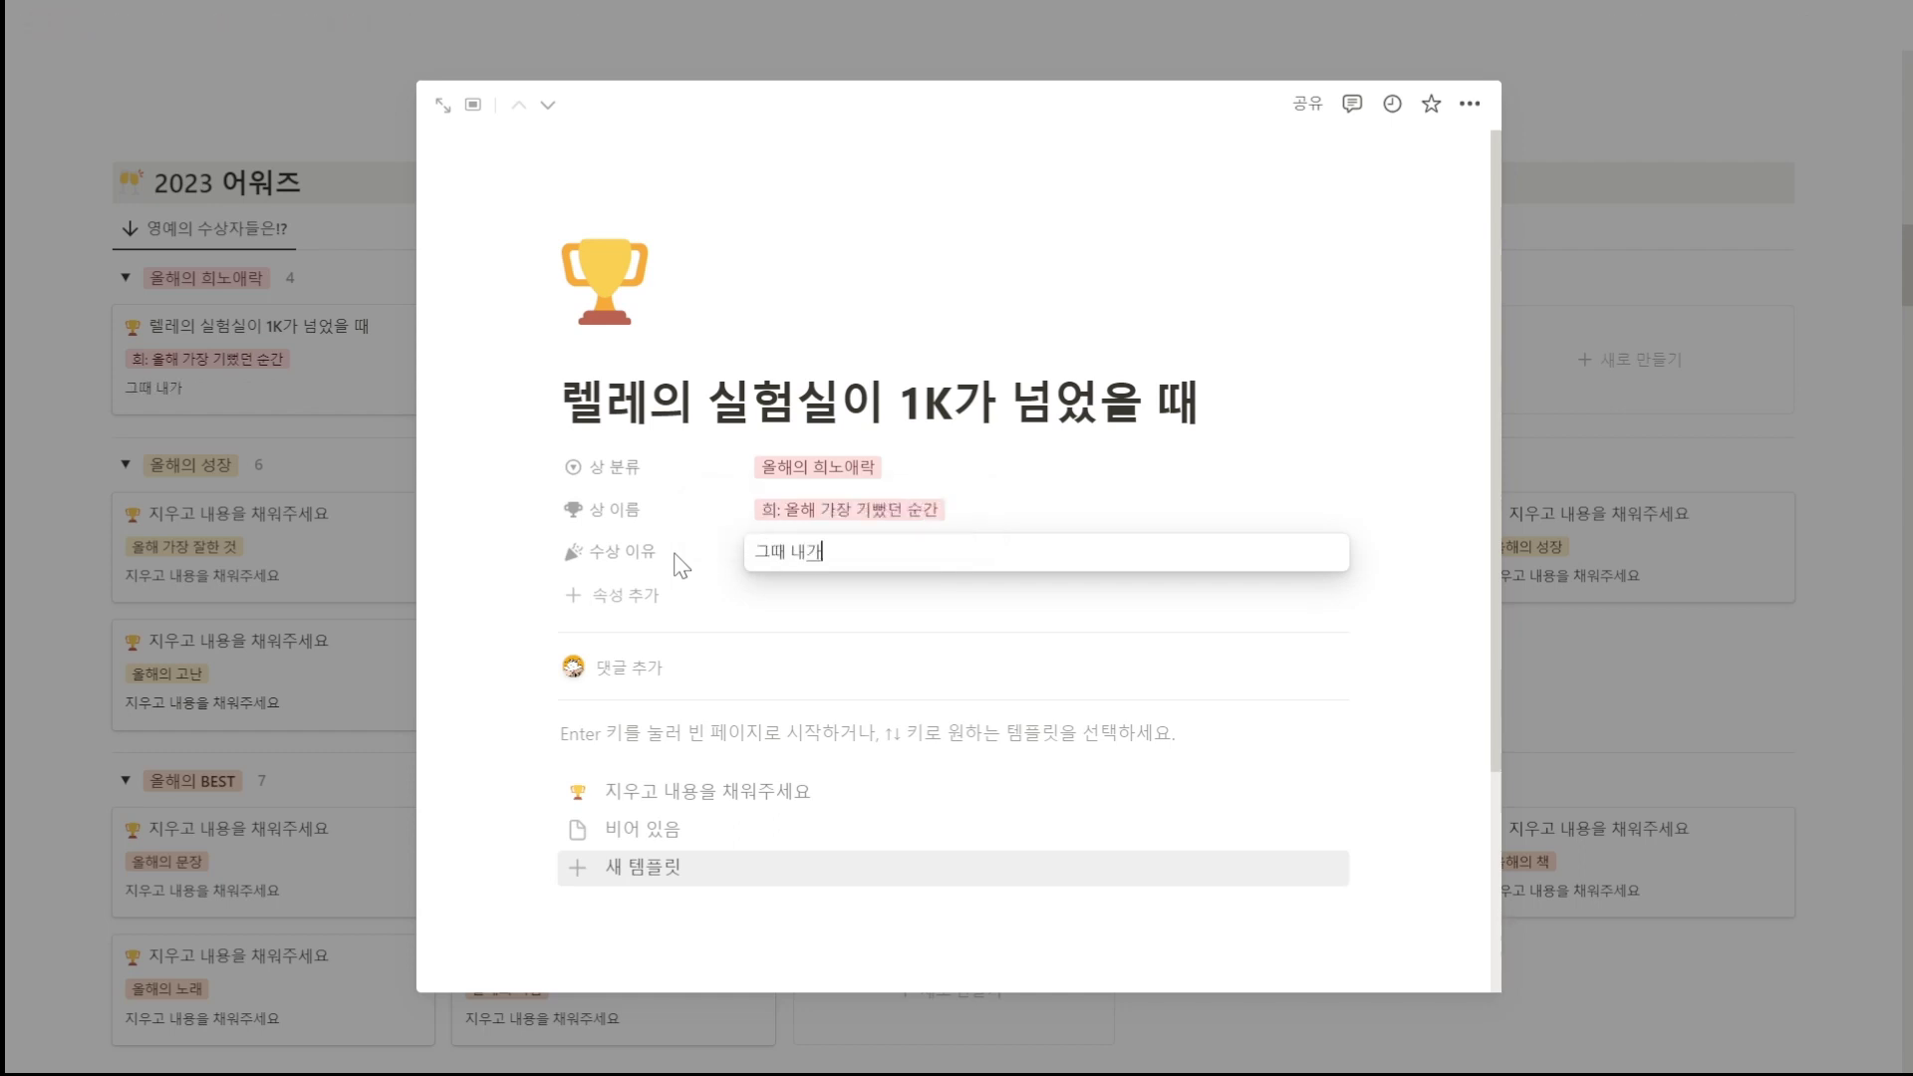
{"action": "key", "text": "BackSpace"}
{"action": "type", "text": "가 이룰 수 있을 지 몰ㄹ"}
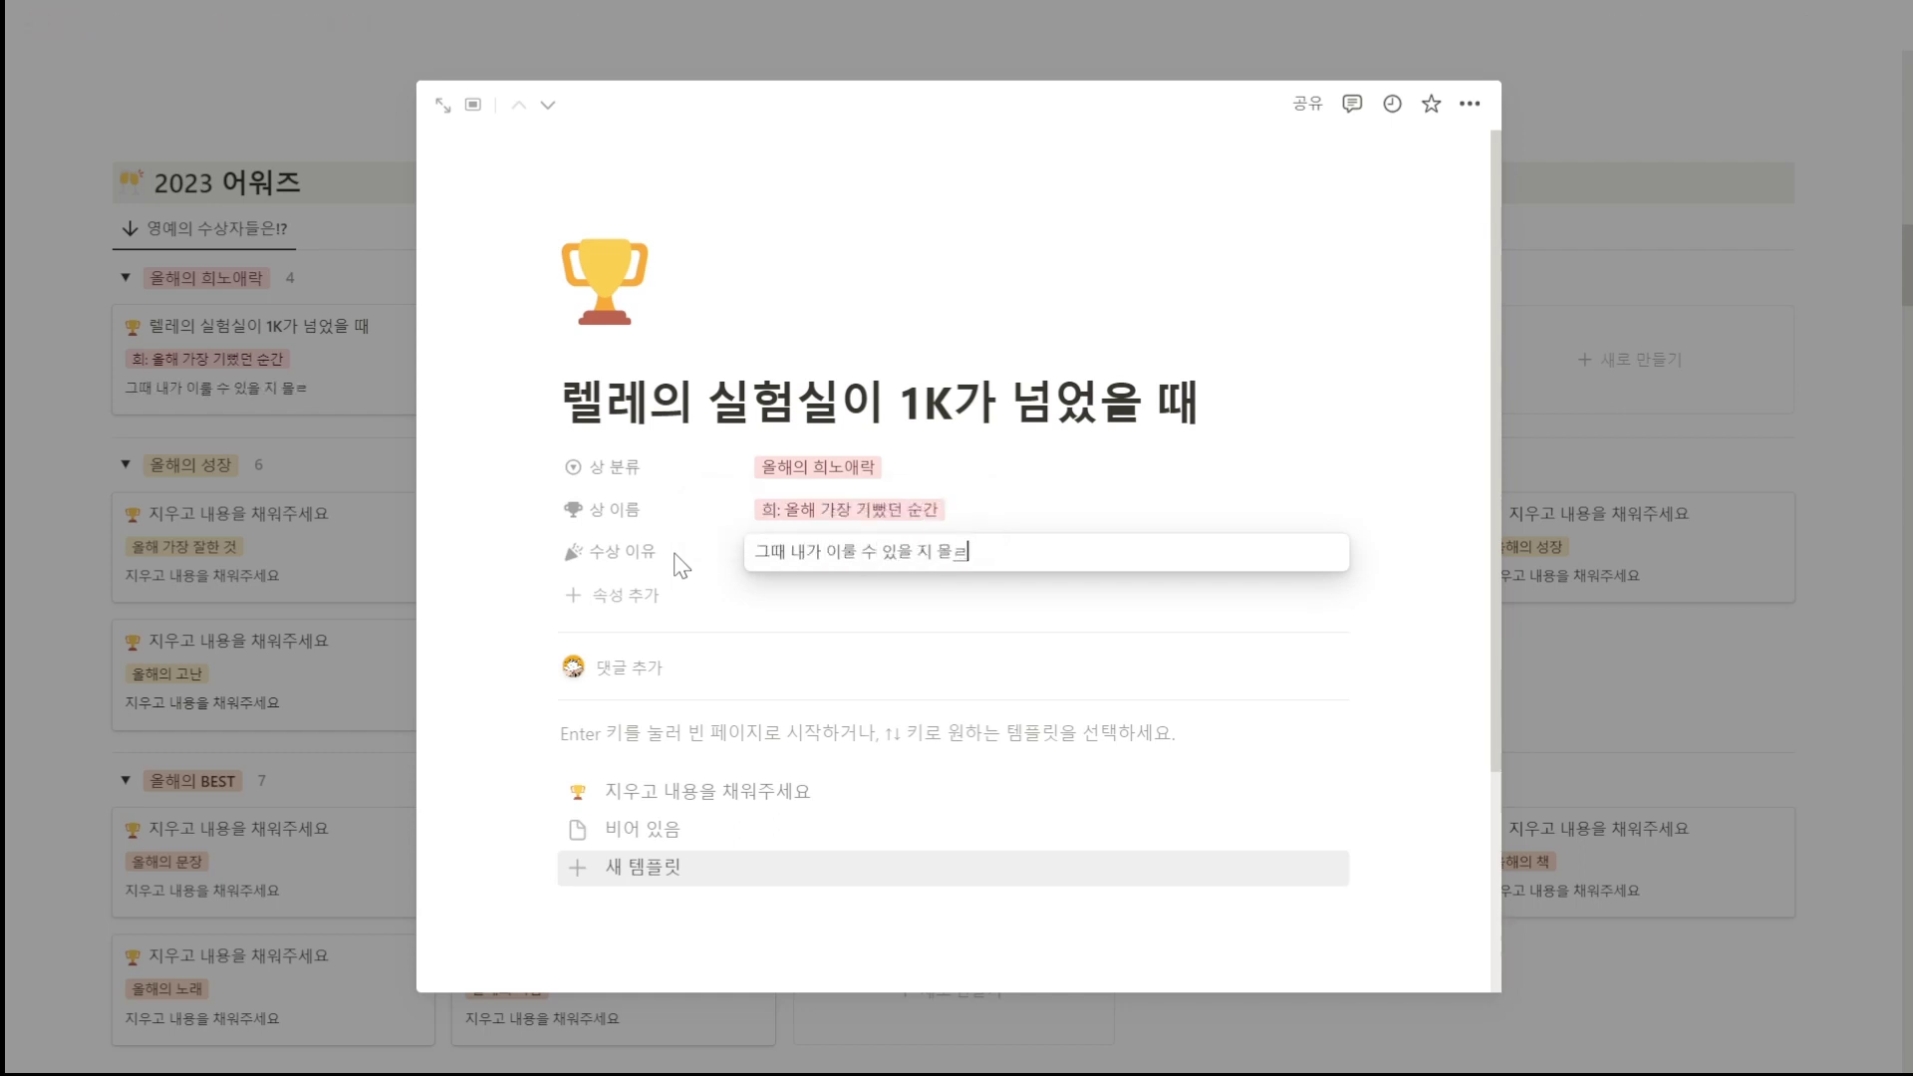
{"action": "key", "text": "BackSpace"}
{"action": "type", "text": "랐는 데 이뤘다!"}
{"action": "left_click", "coordinate": [843, 754]}
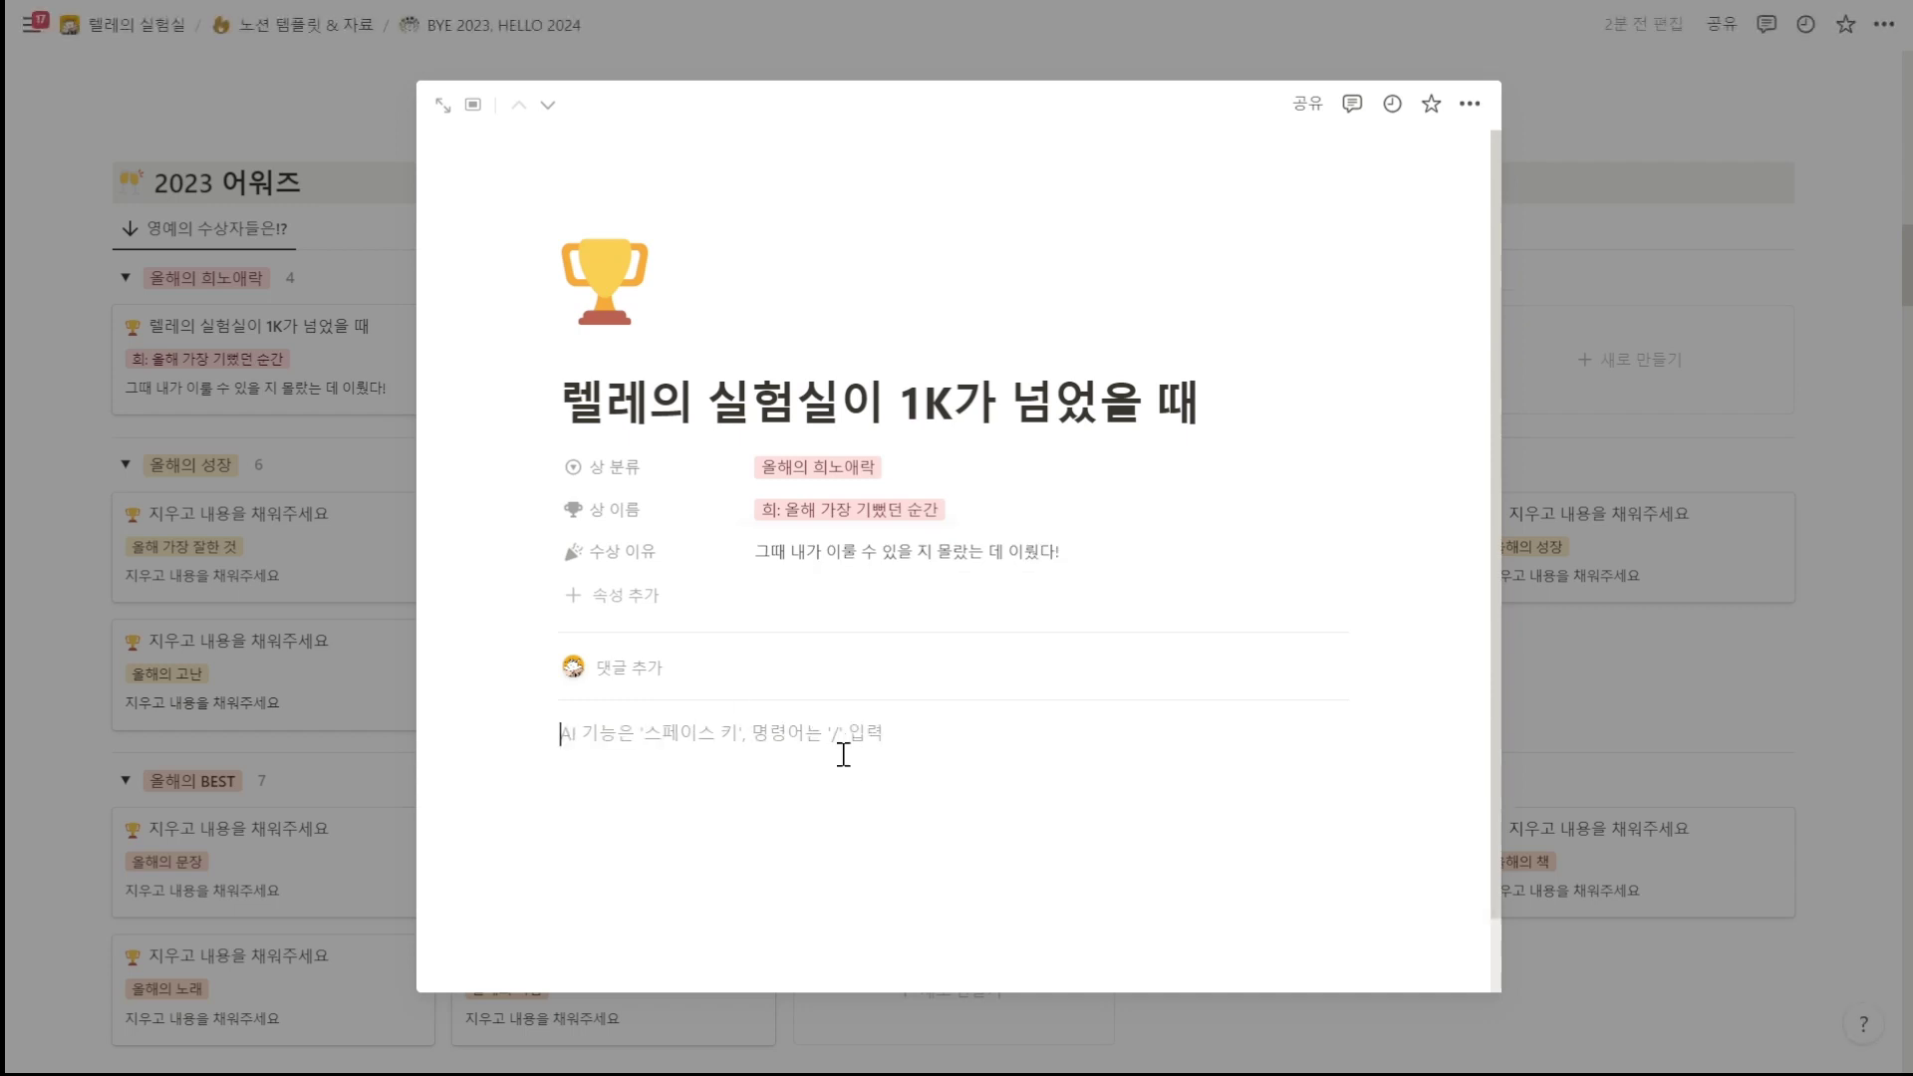
Step: Write the sample text "이유이유이유" in the award card's page body
{"action": "scroll", "coordinate": [843, 754], "scroll_direction": "down", "scroll_amount": 1}
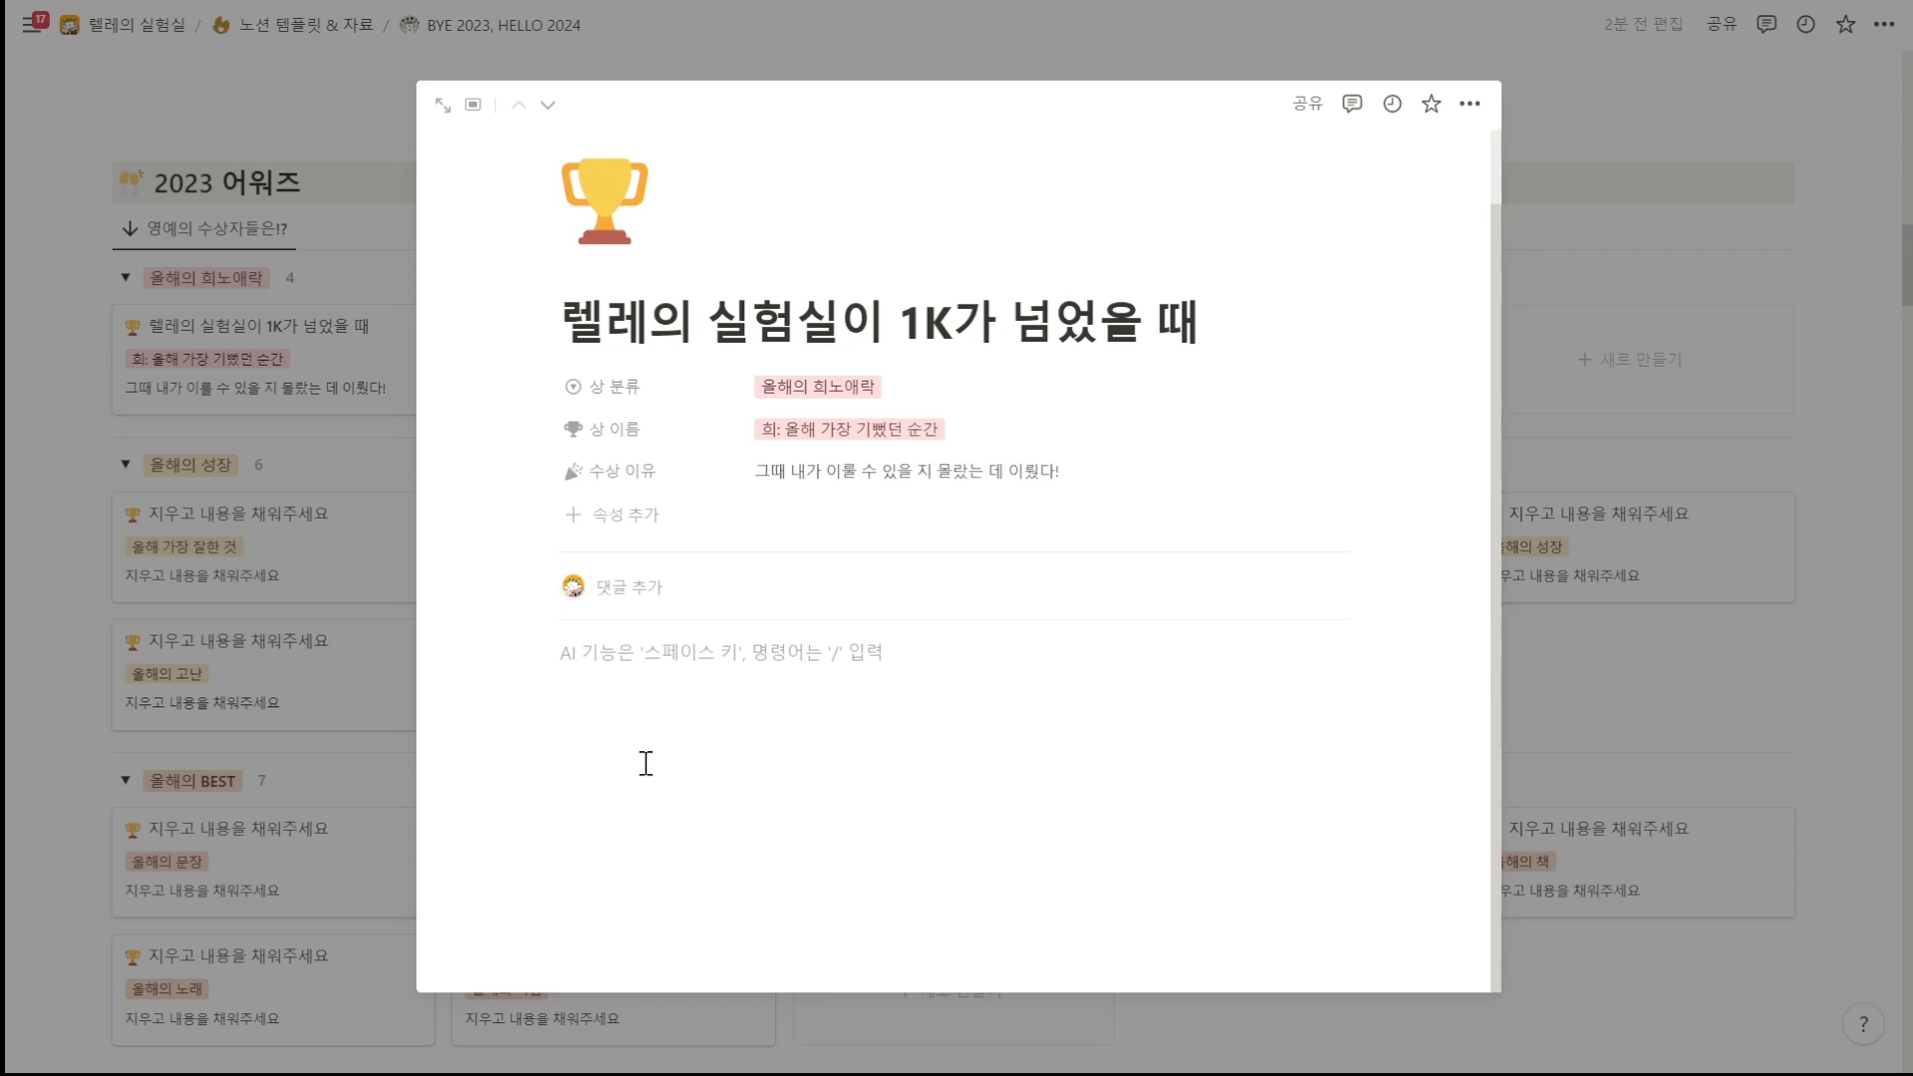
{"action": "left_click_drag", "start_coordinate": [506, 831], "coordinate": [679, 627]}
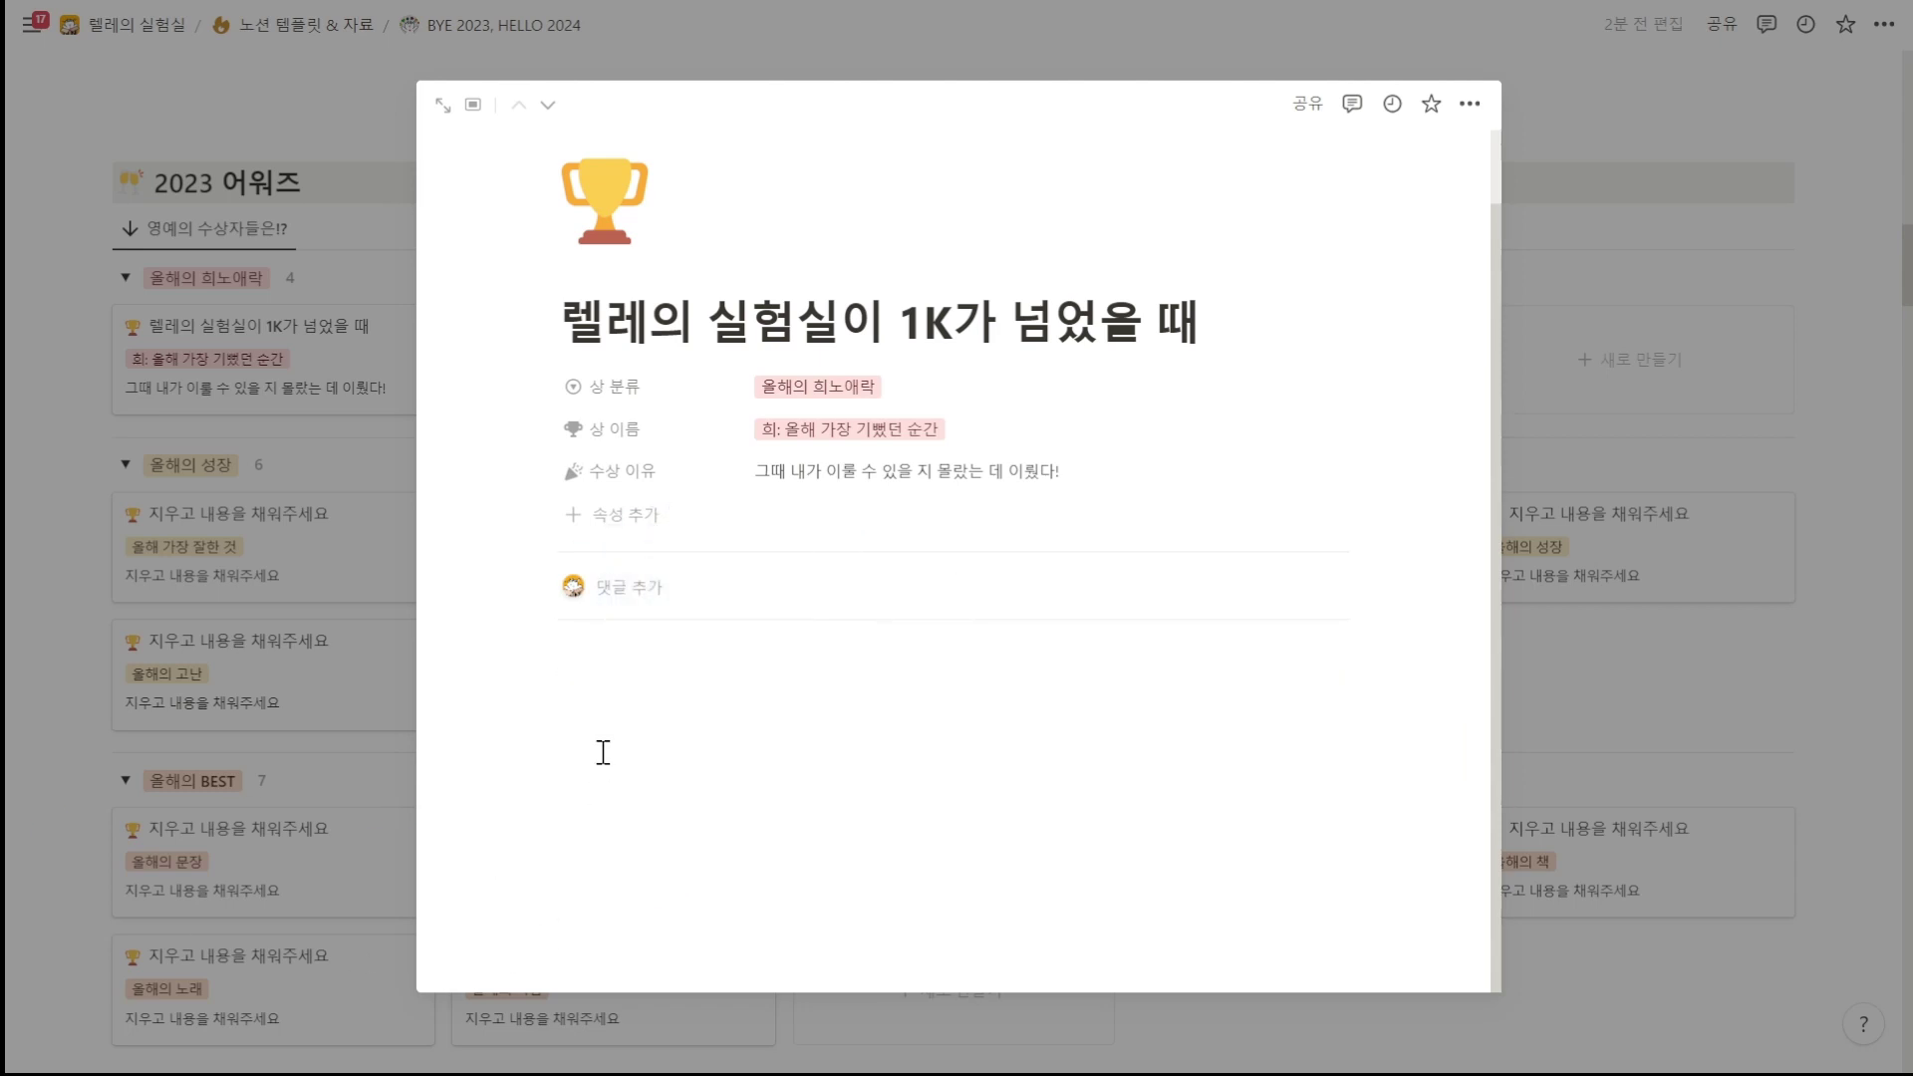
{"action": "left_click", "coordinate": [676, 659]}
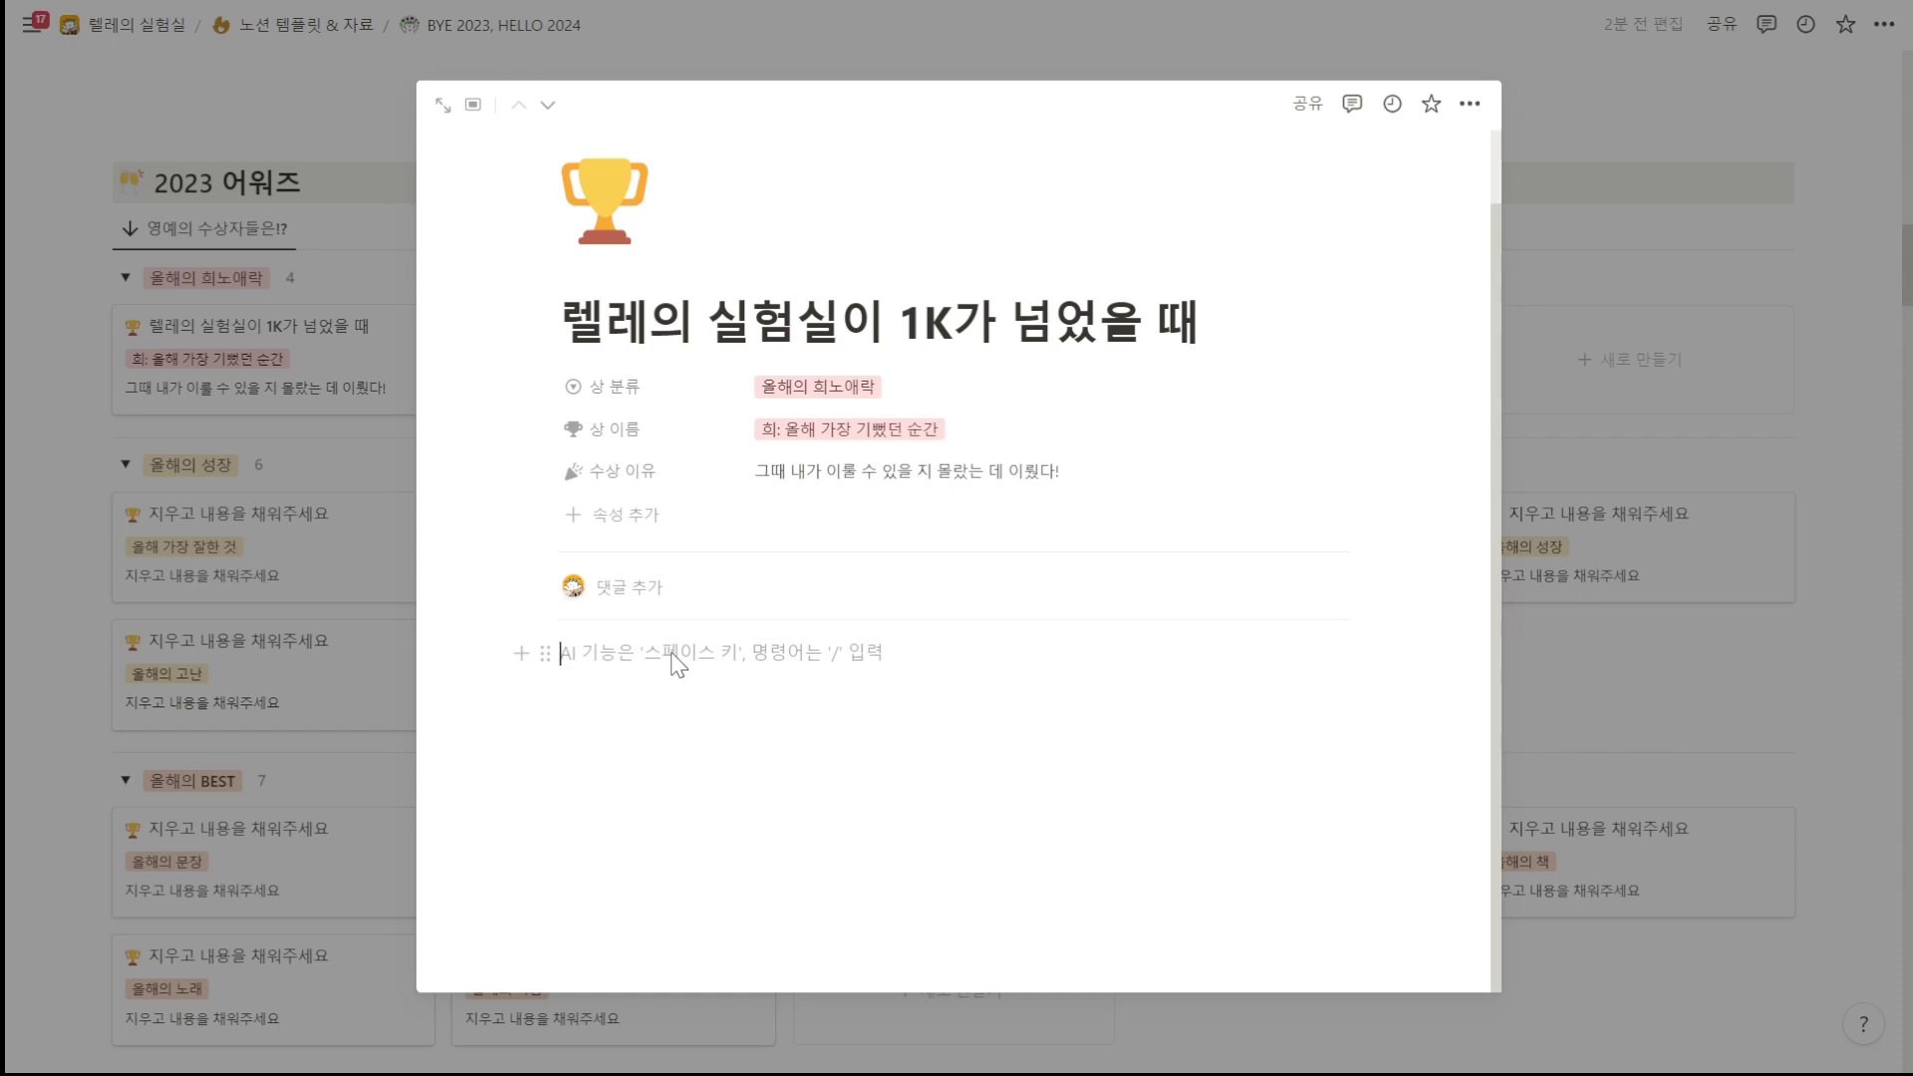
{"action": "type", "text": "이유이"}
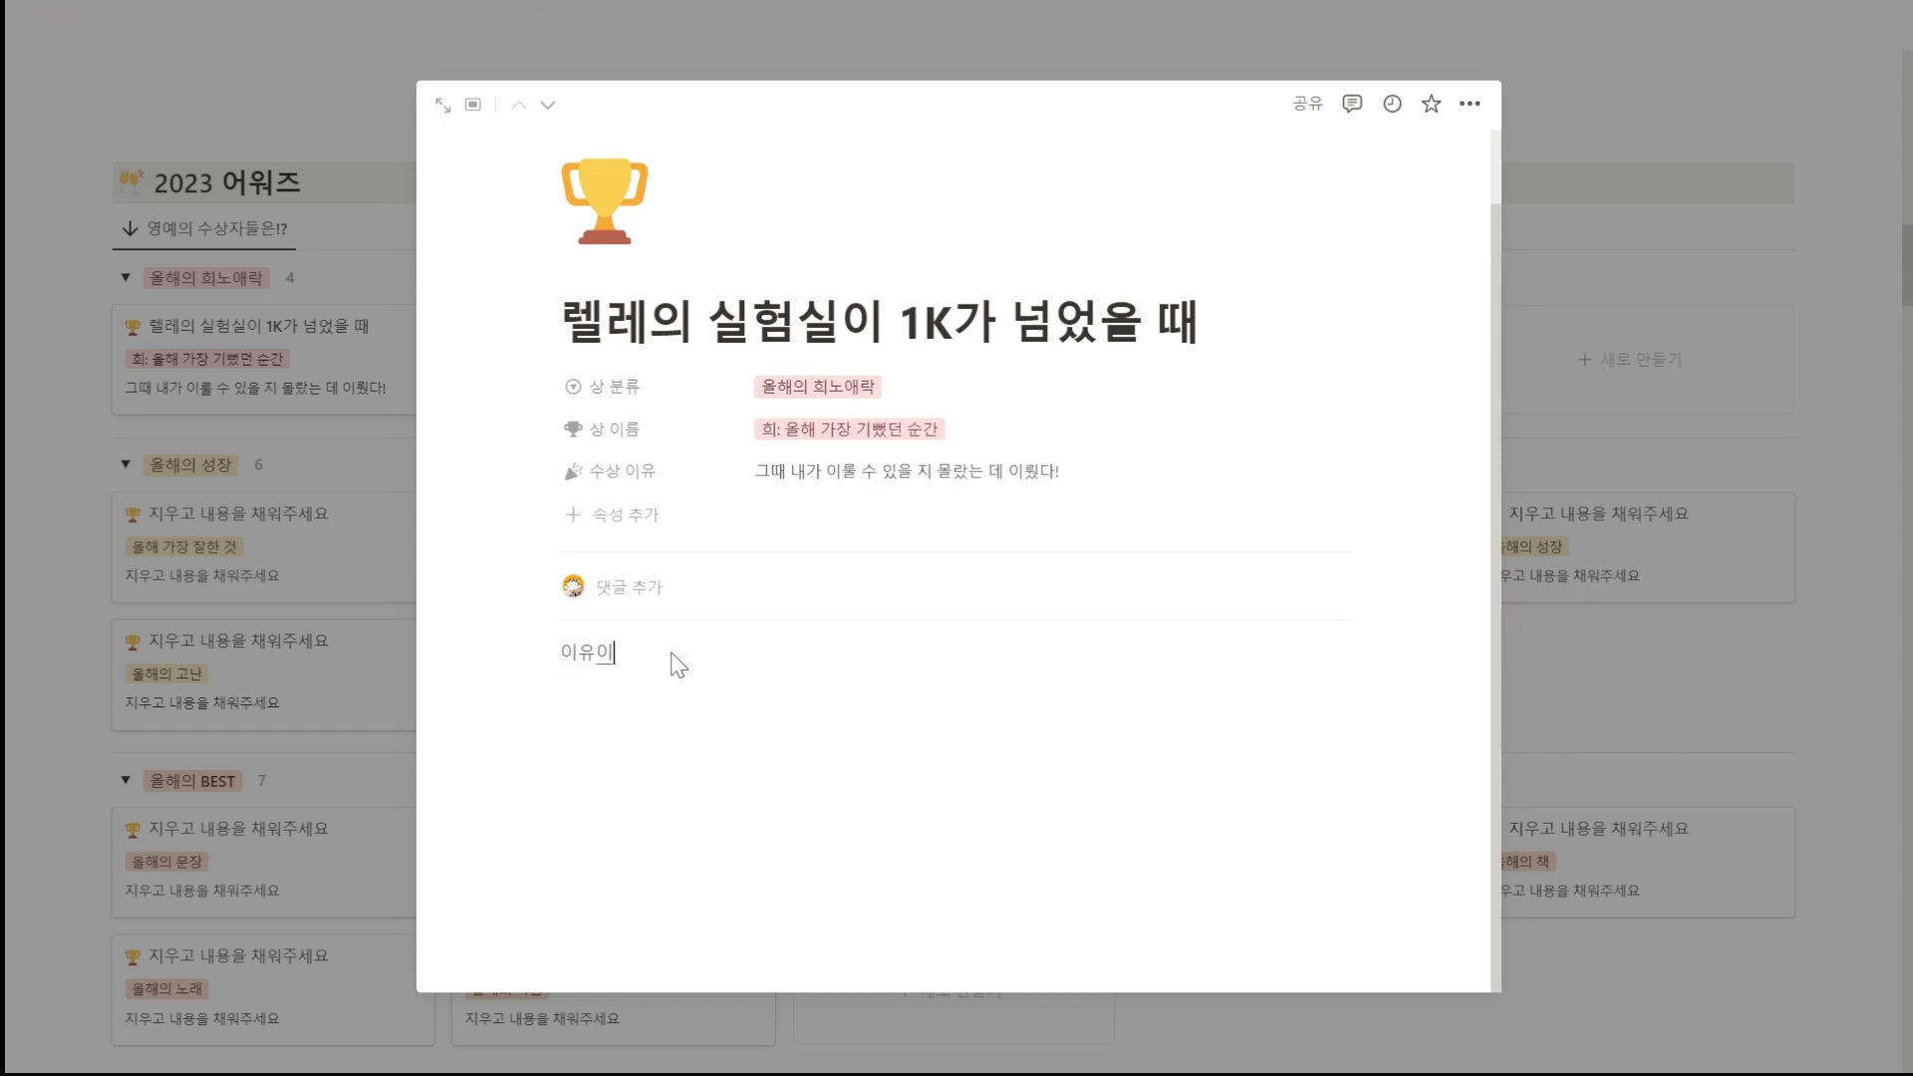
{"action": "type", "text": "유임유"}
{"action": "key", "text": "Return"}
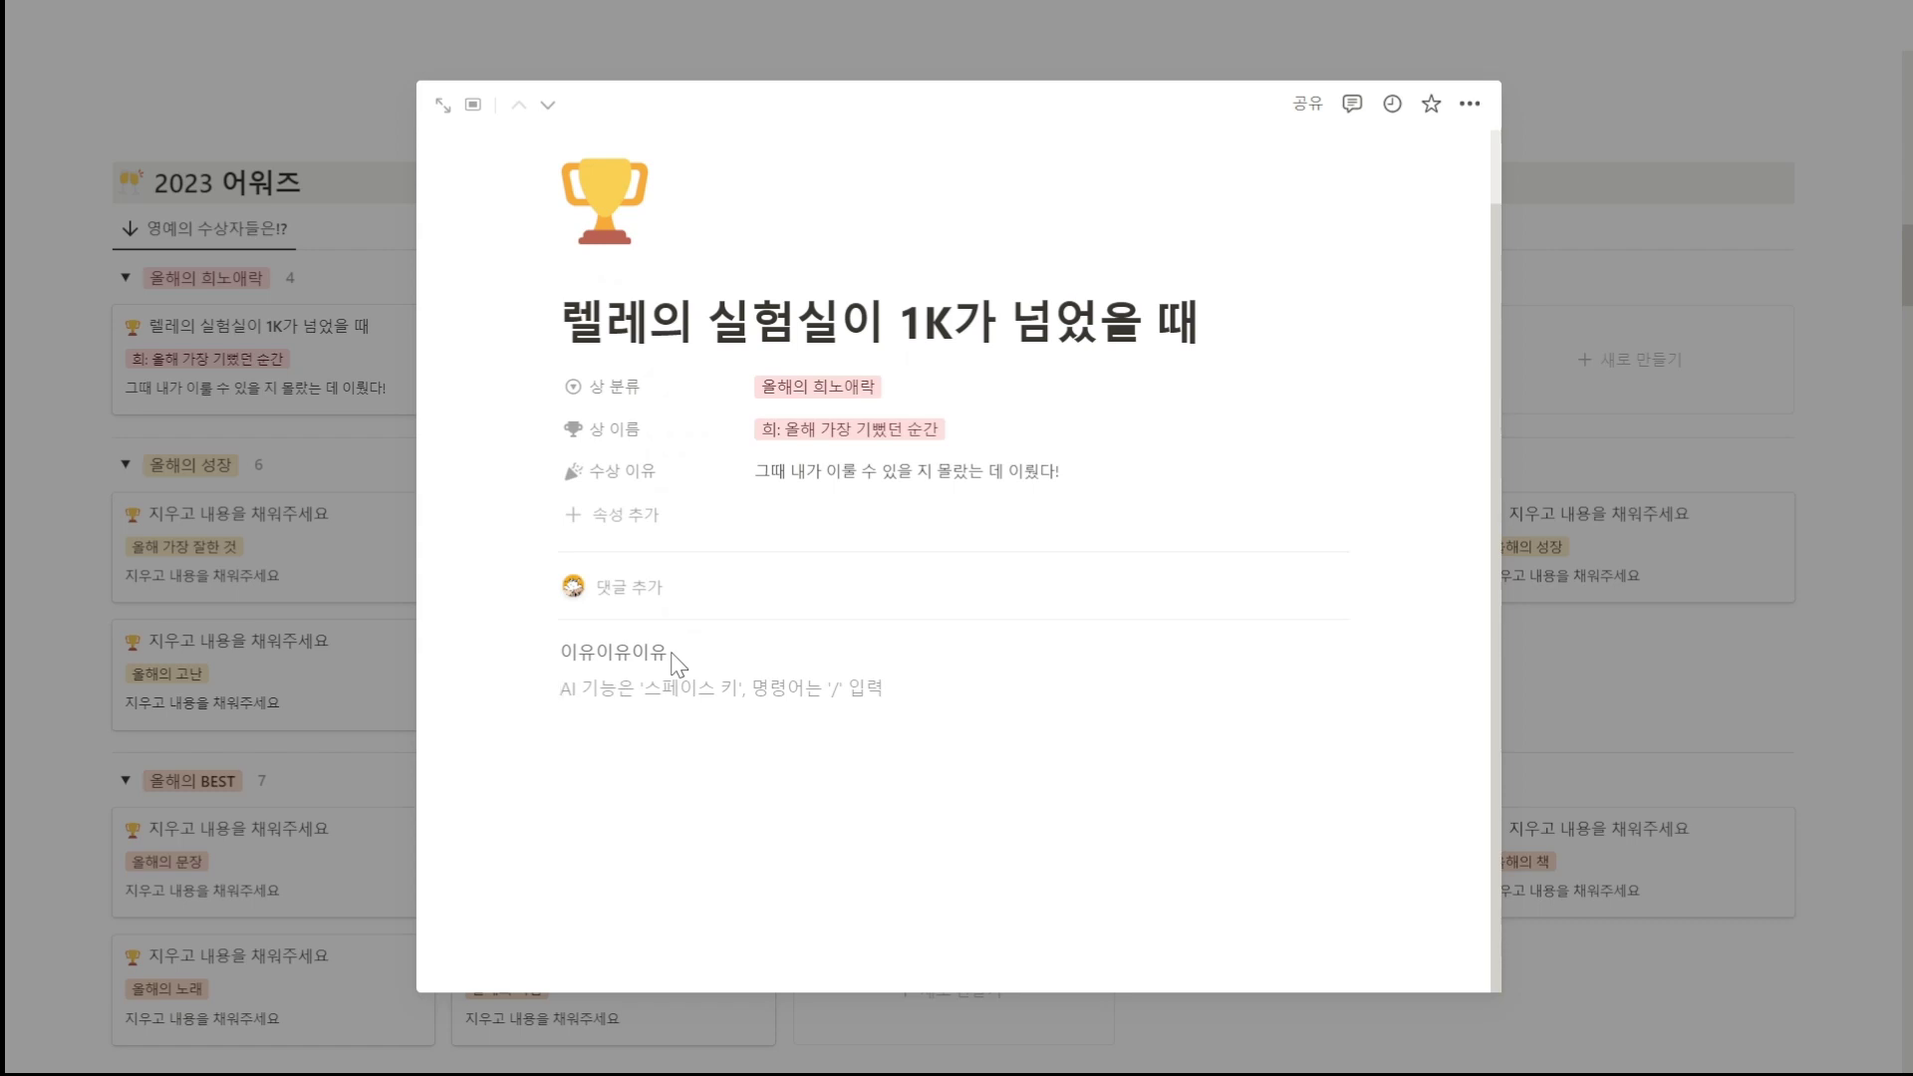
Step: Add an image block beneath the body text and choose Unsplash as its source
{"action": "type", "text": "/이미지"}
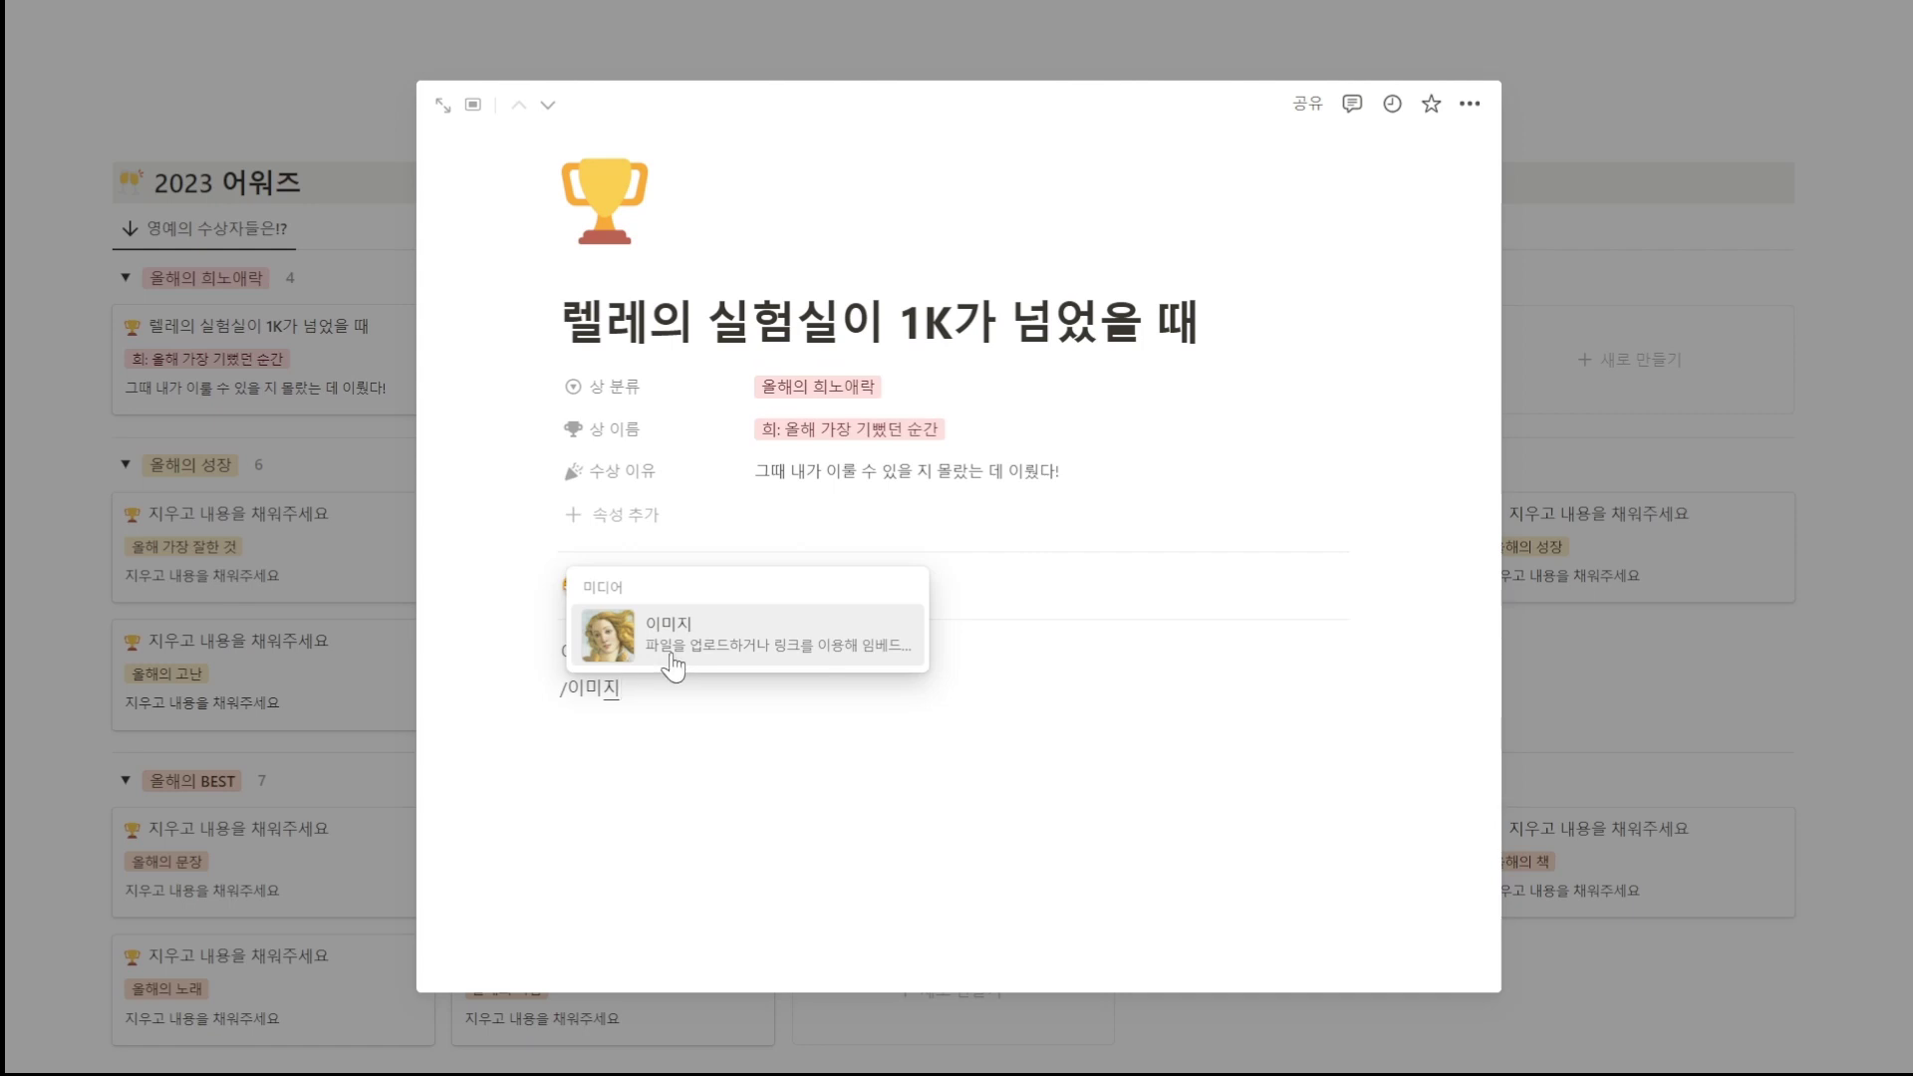
{"action": "left_click", "coordinate": [672, 652]}
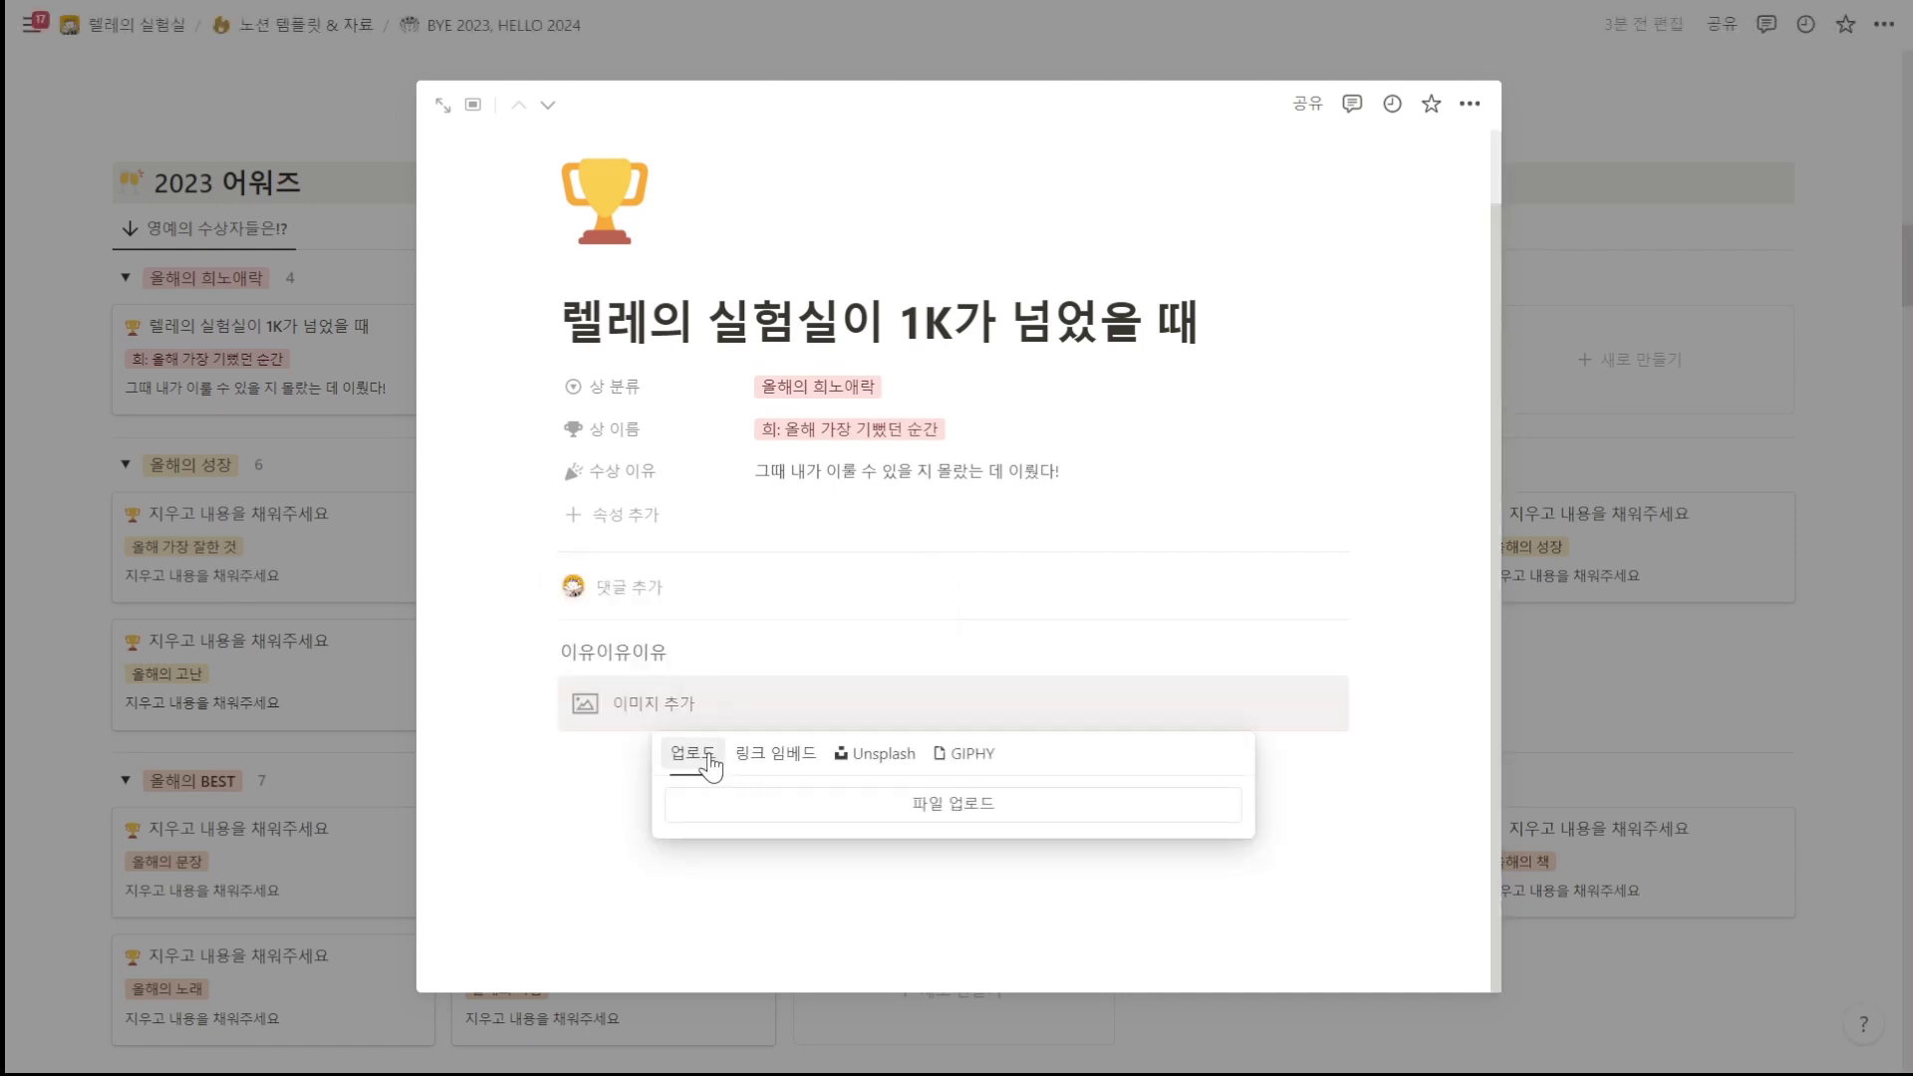
{"action": "left_click", "coordinate": [937, 812]}
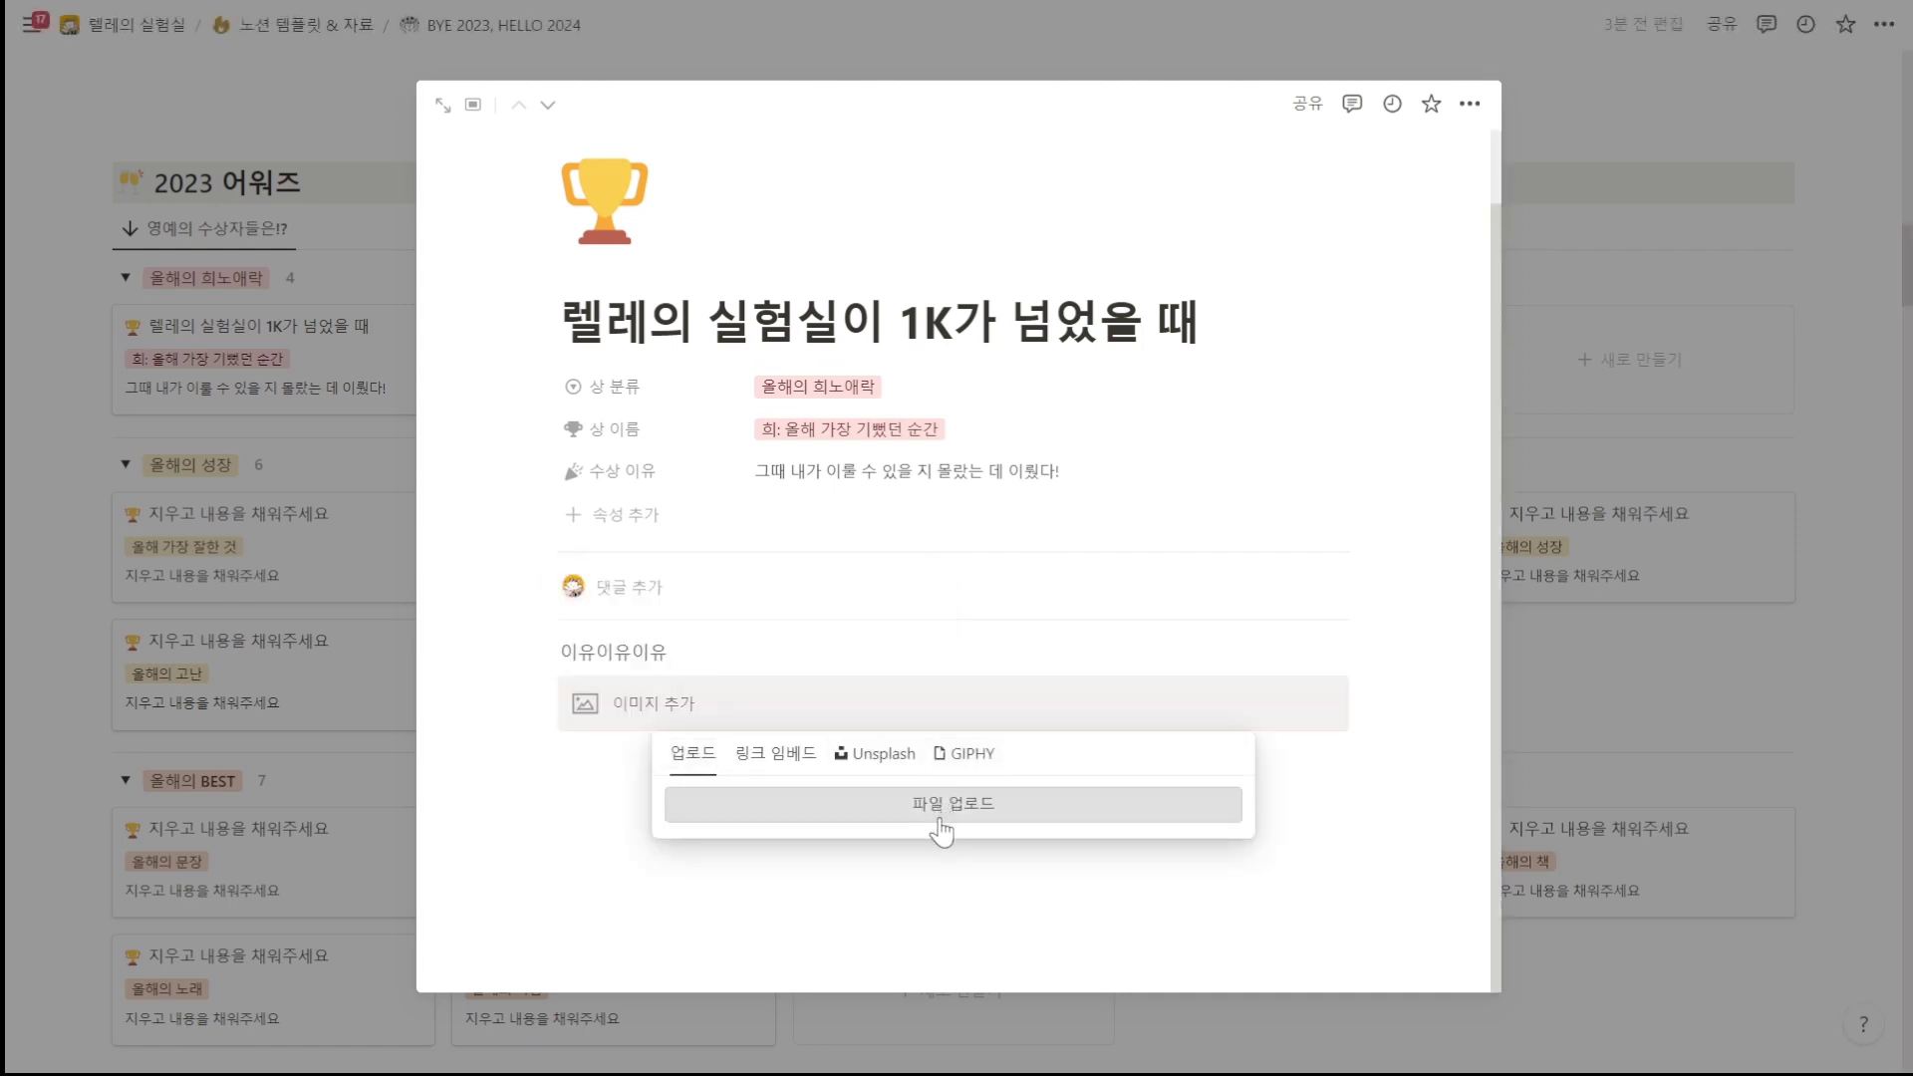
{"action": "left_click", "coordinate": [877, 759]}
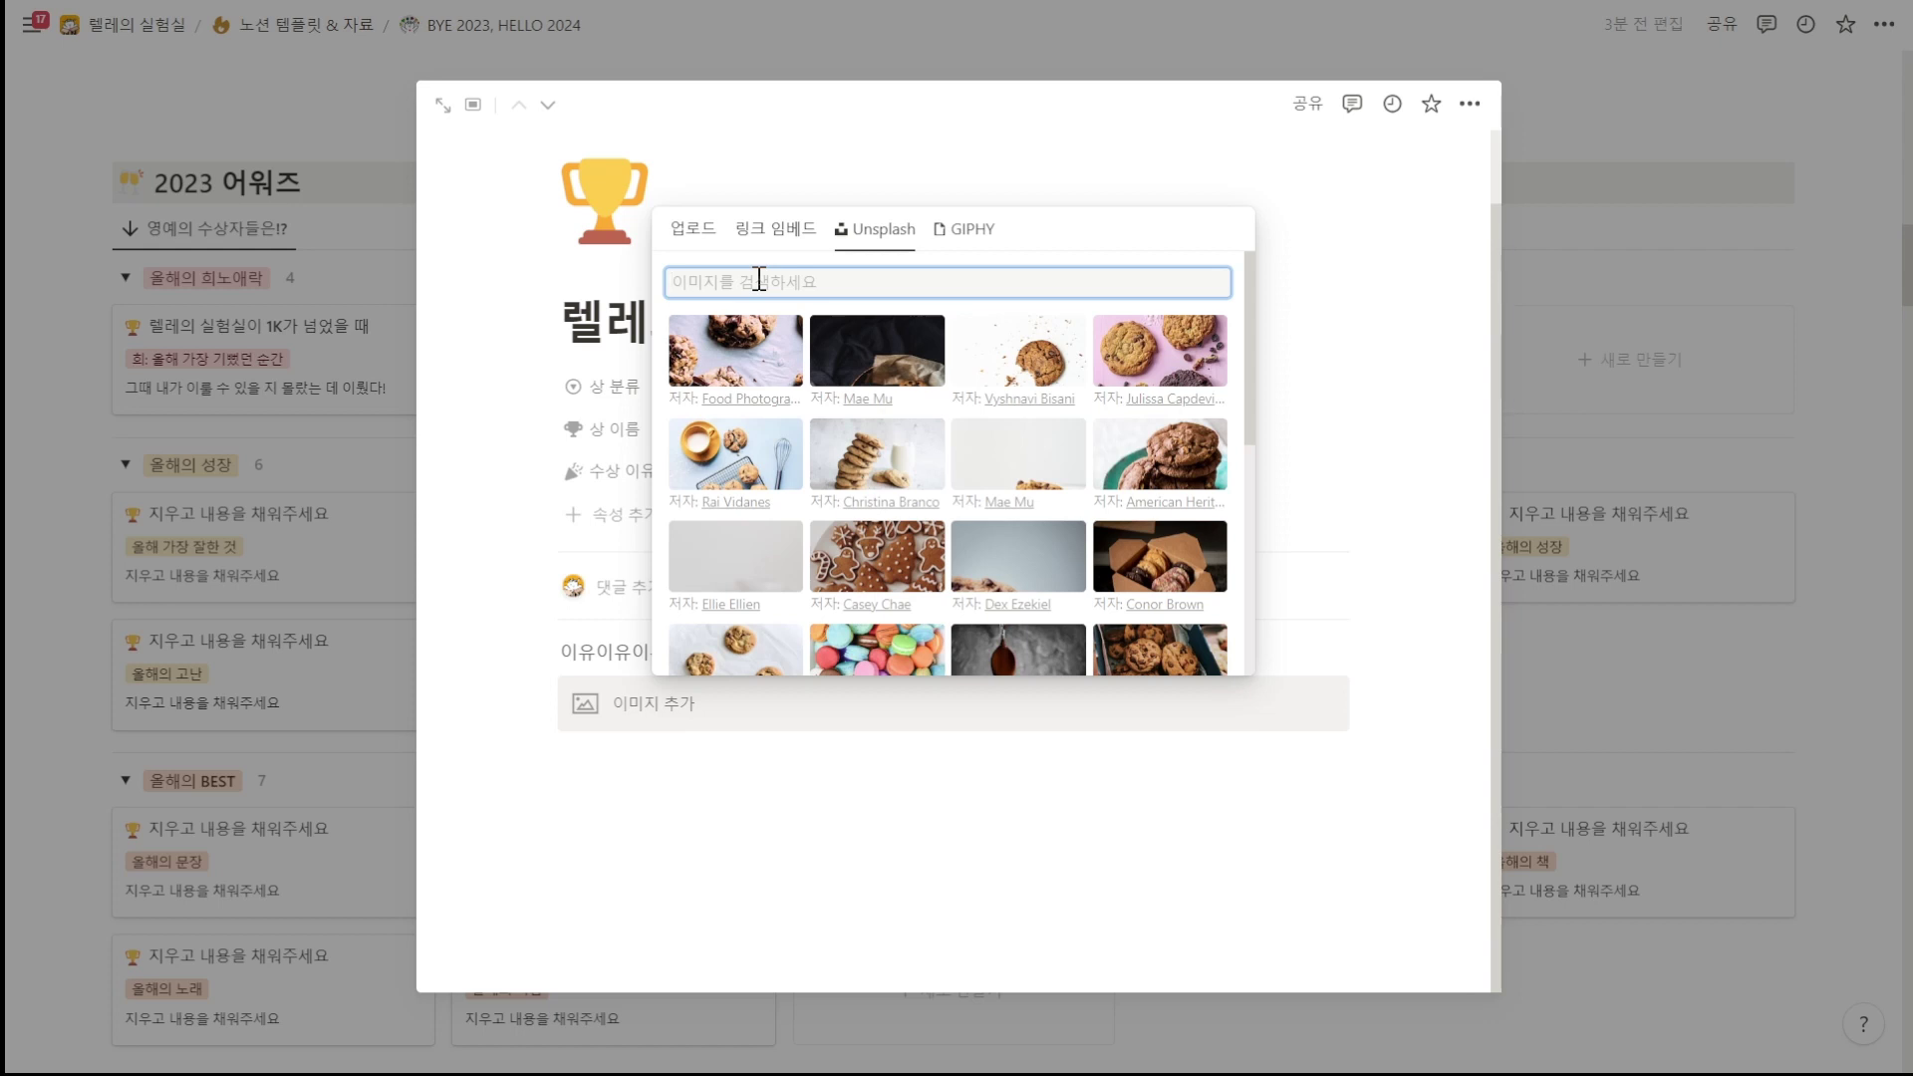
{"action": "type", "text": "기쁜"}
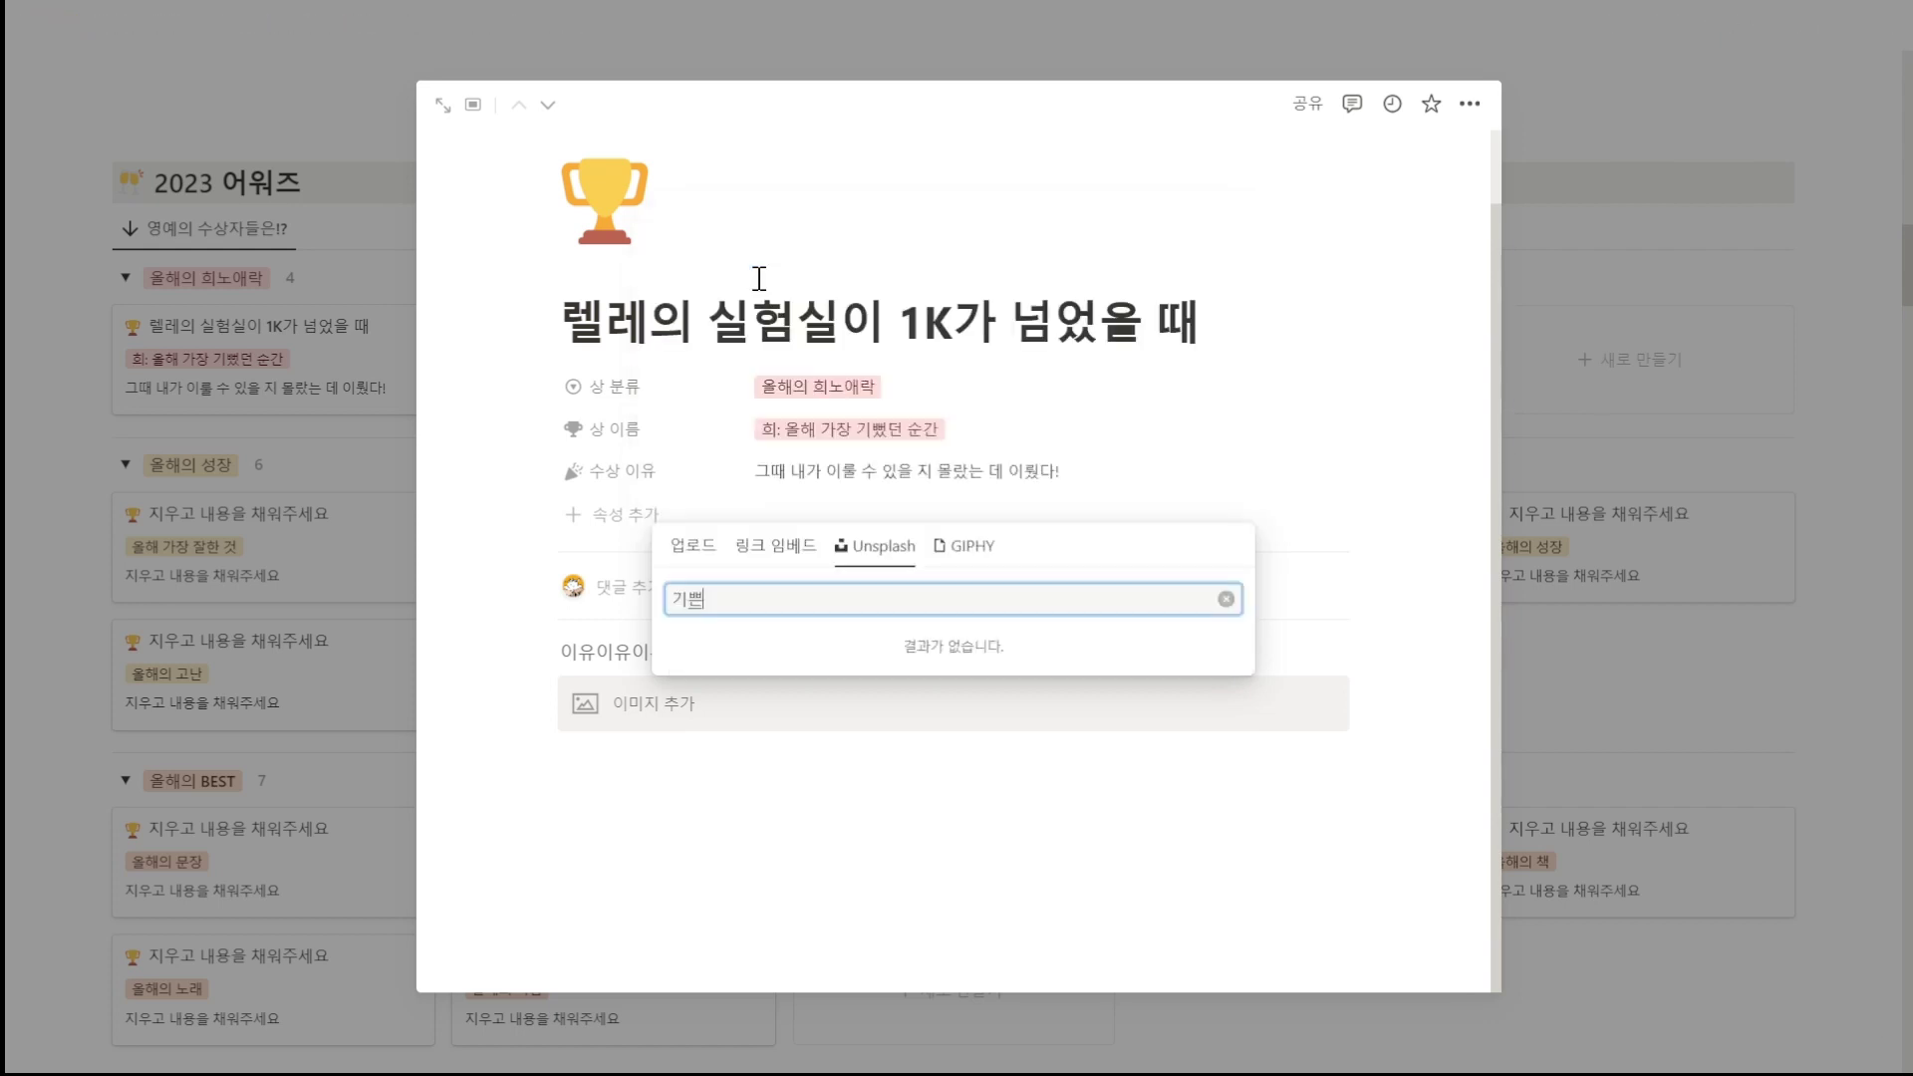
{"action": "key", "text": "BackSpace"}
{"action": "key", "text": "BackSpace"}
Step: Search Unsplash for "happy" and insert the photo of the white dog on a dark background
{"action": "type", "text": "h"}
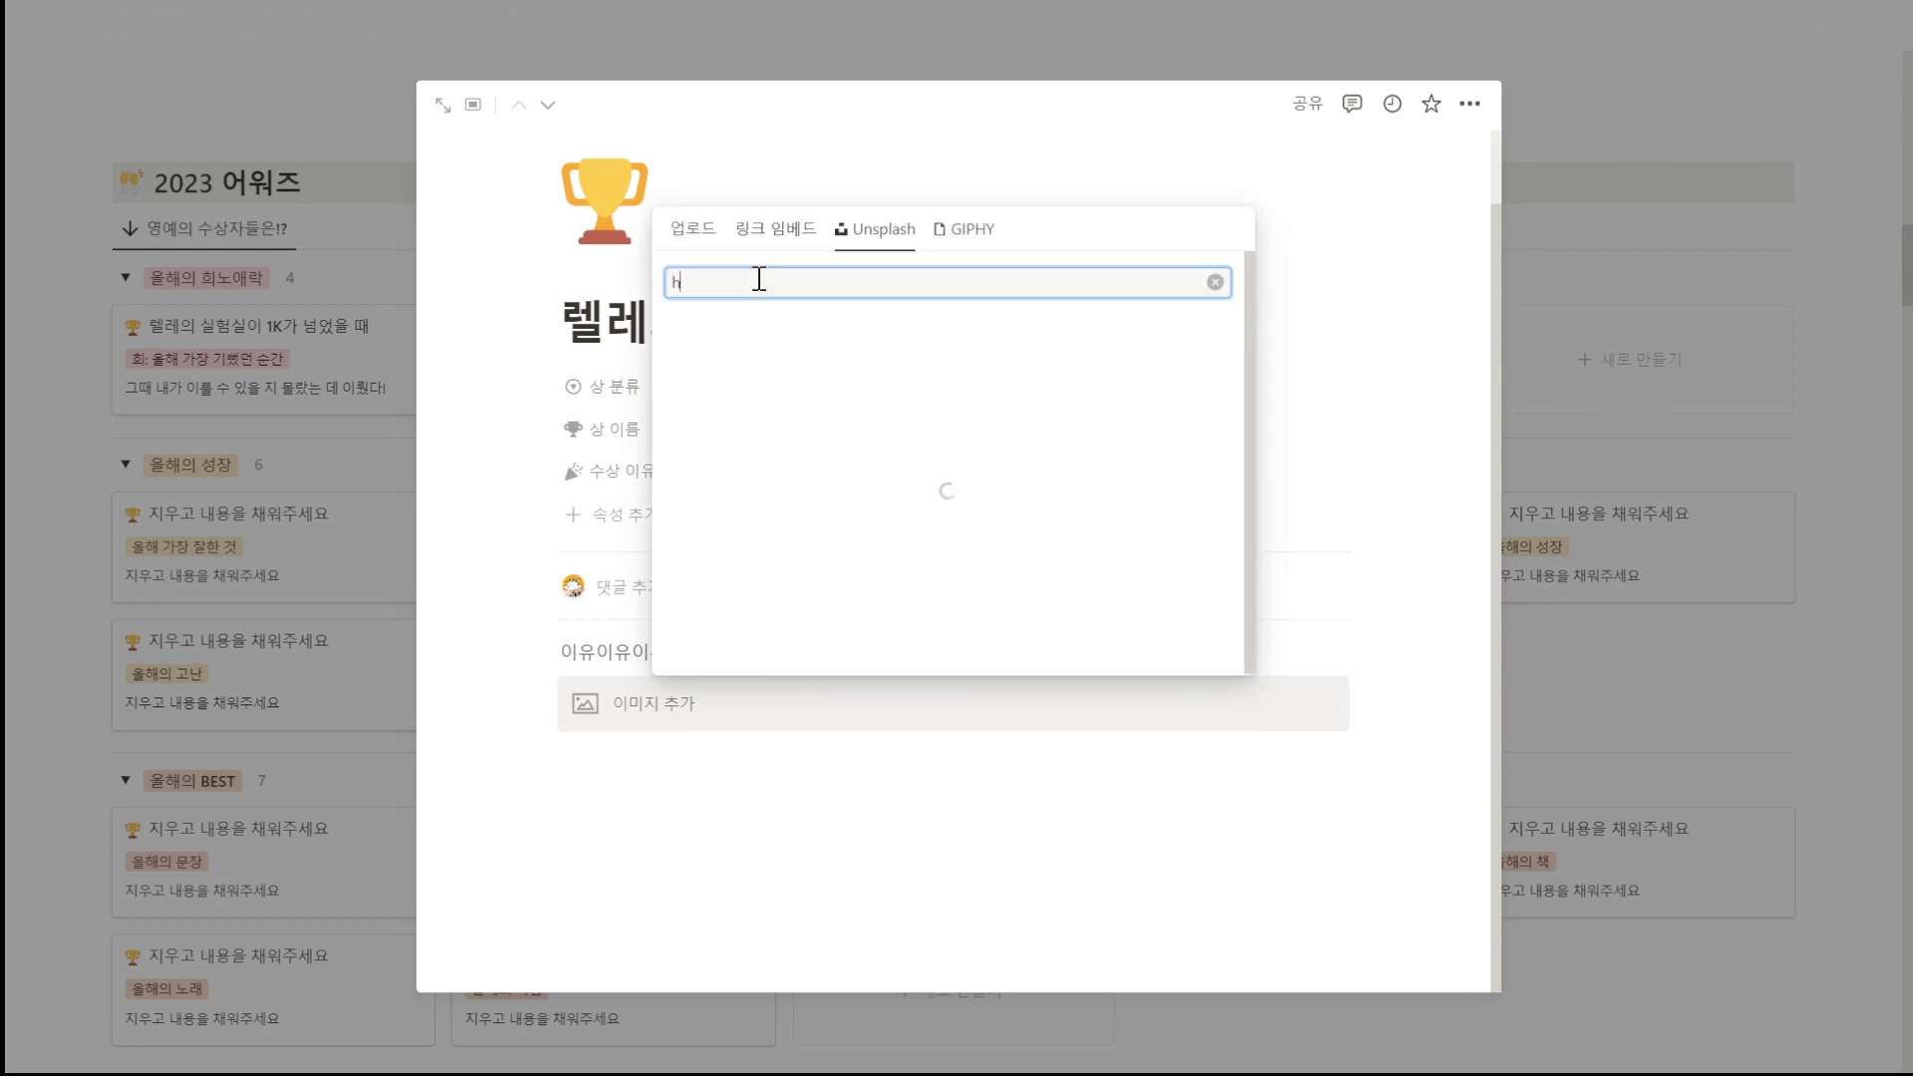
{"action": "type", "text": "appy"}
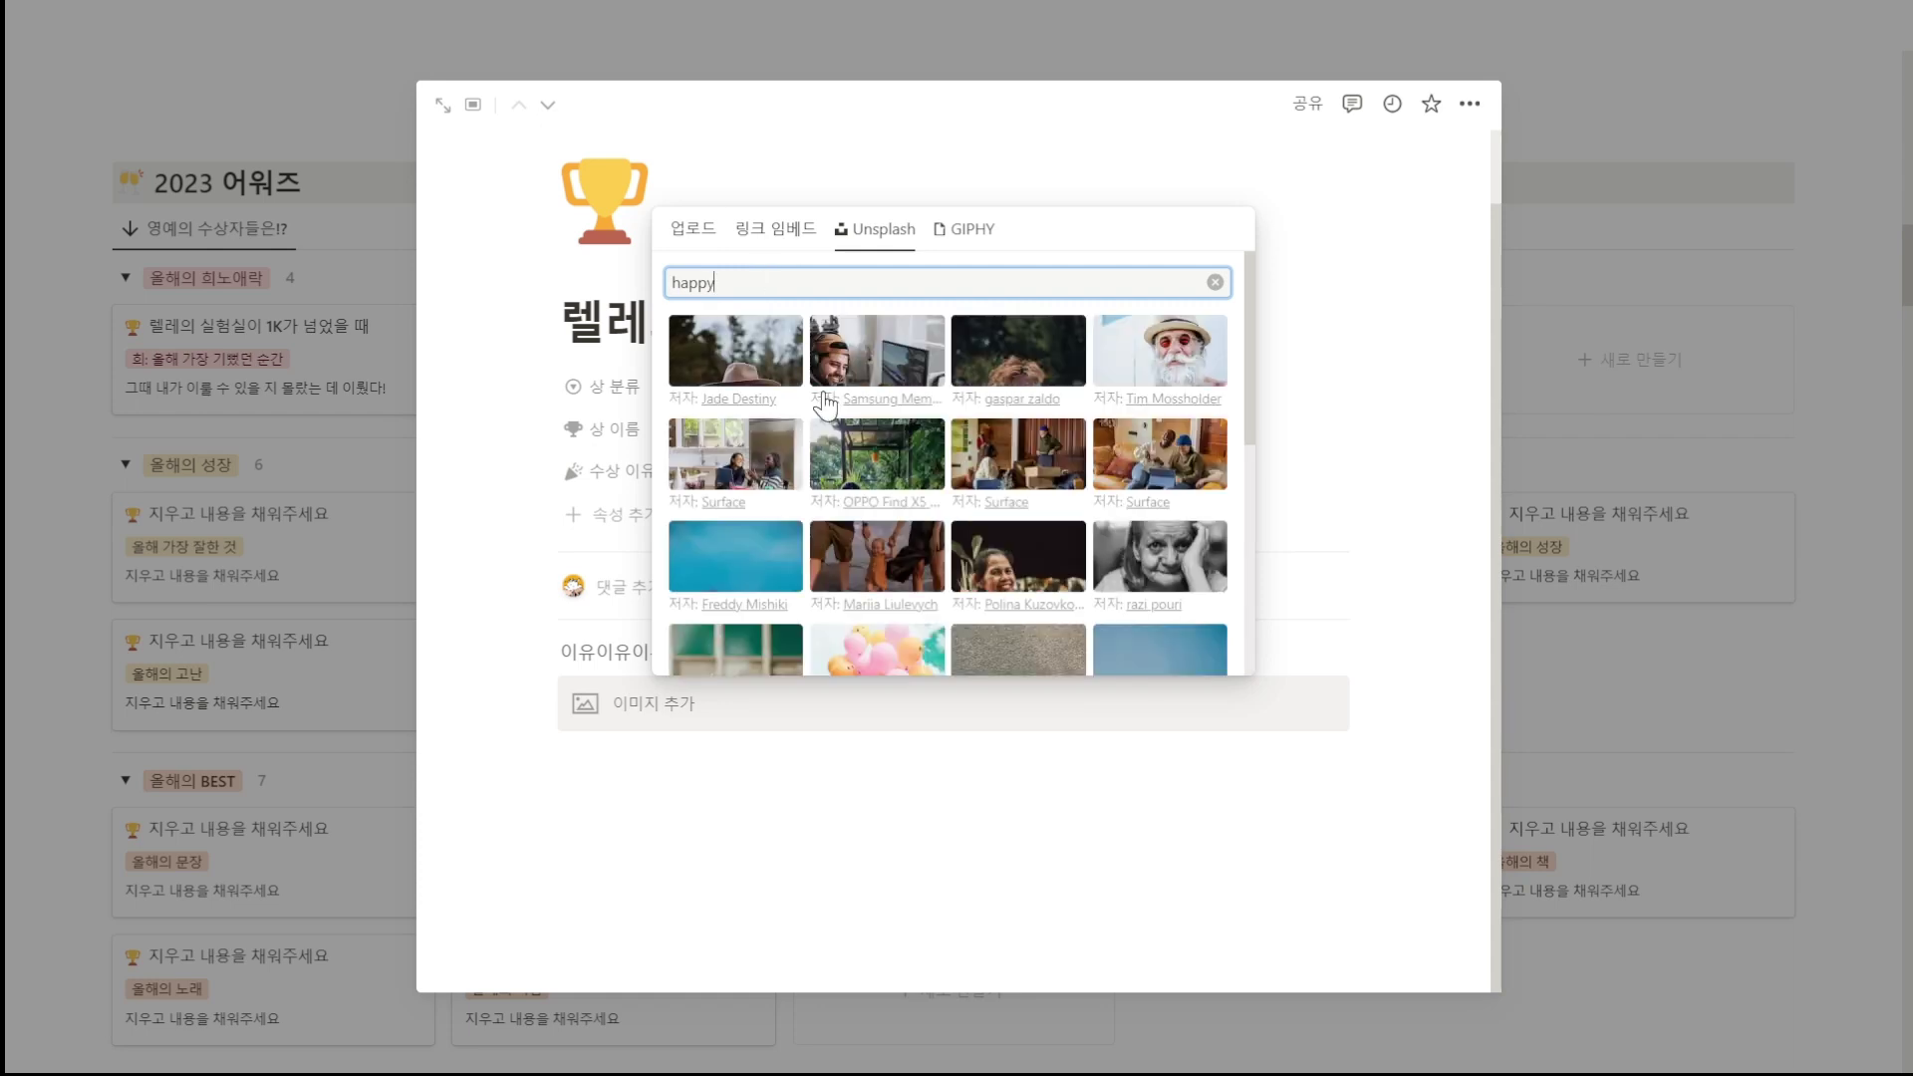
{"action": "scroll", "coordinate": [1133, 545], "scroll_direction": "down", "scroll_amount": 2}
{"action": "scroll", "coordinate": [1133, 545], "scroll_direction": "down", "scroll_amount": 3}
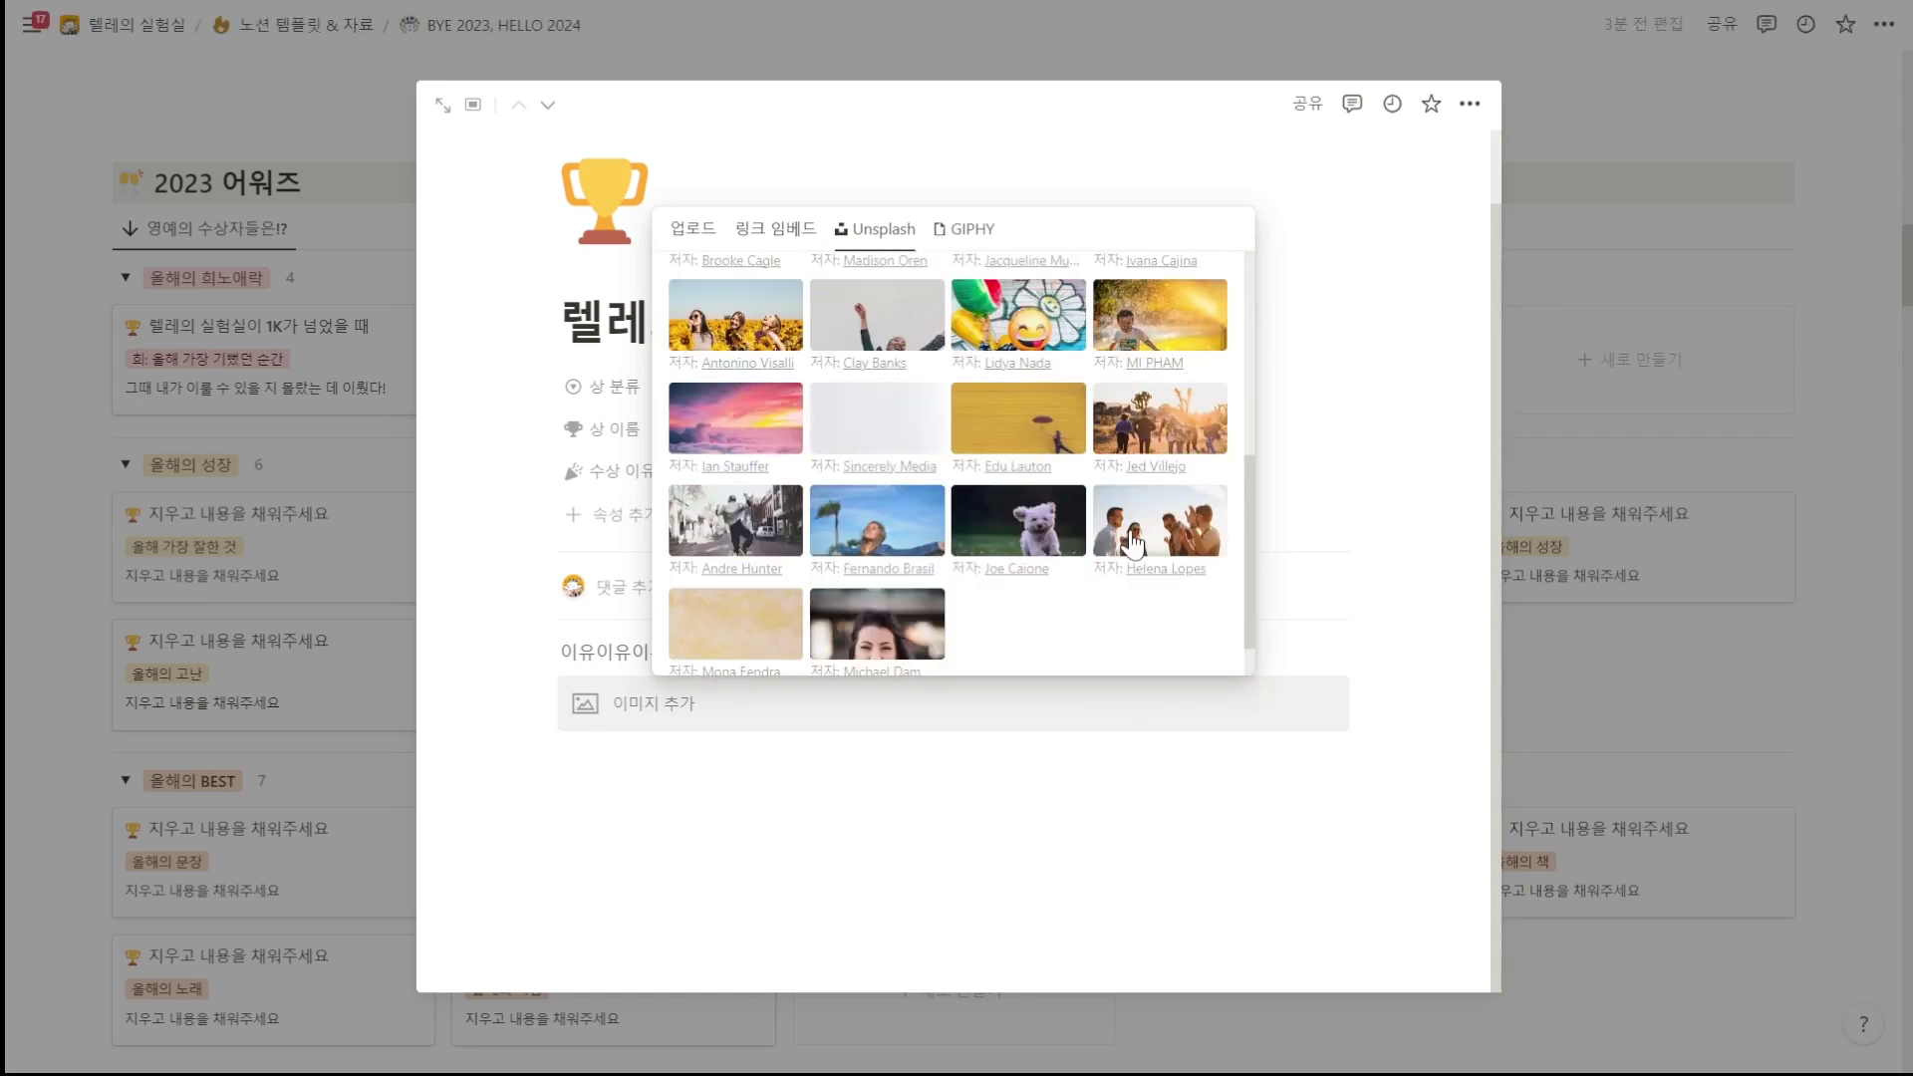
{"action": "left_click", "coordinate": [1026, 527]}
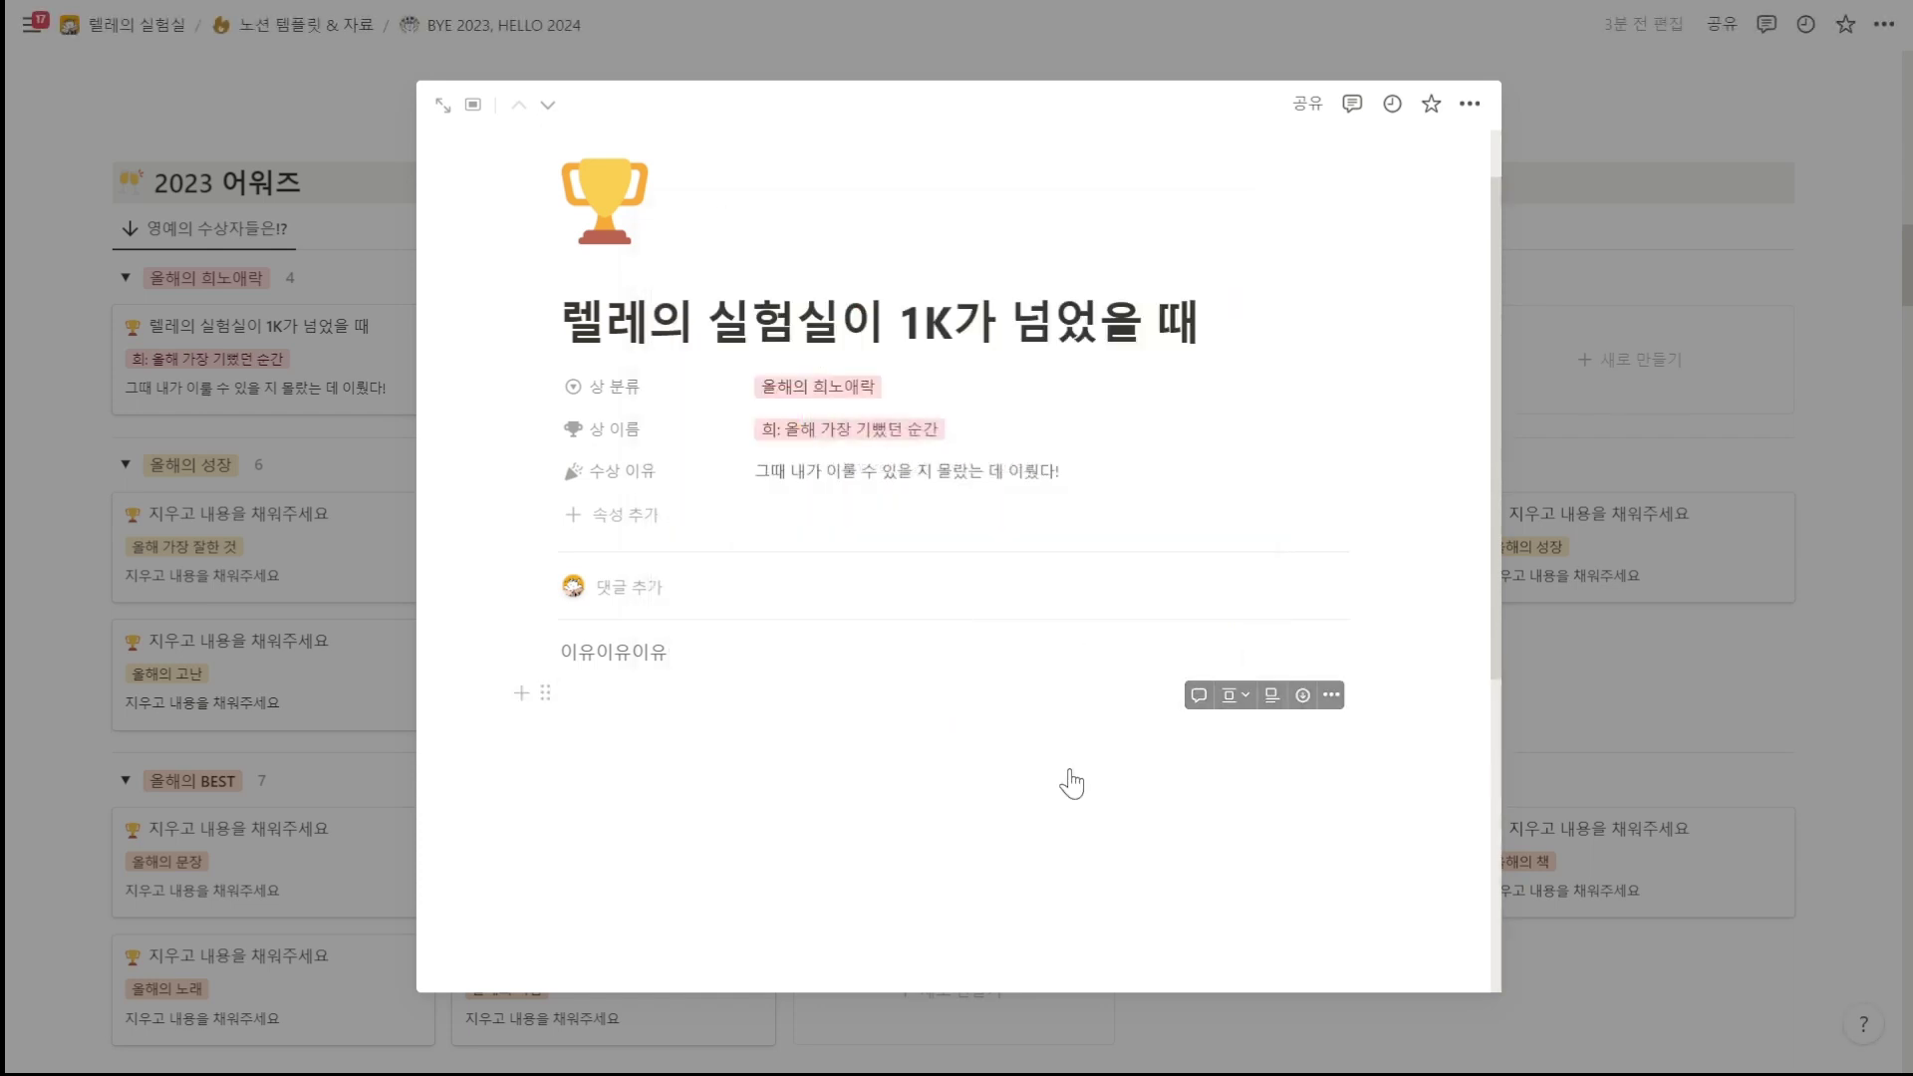
Step: Delete the "이유이유이유" line above the dog photo and close the award card
{"action": "scroll", "coordinate": [1069, 780], "scroll_direction": "down", "scroll_amount": 2}
{"action": "scroll", "coordinate": [1057, 790], "scroll_direction": "up", "scroll_amount": 3}
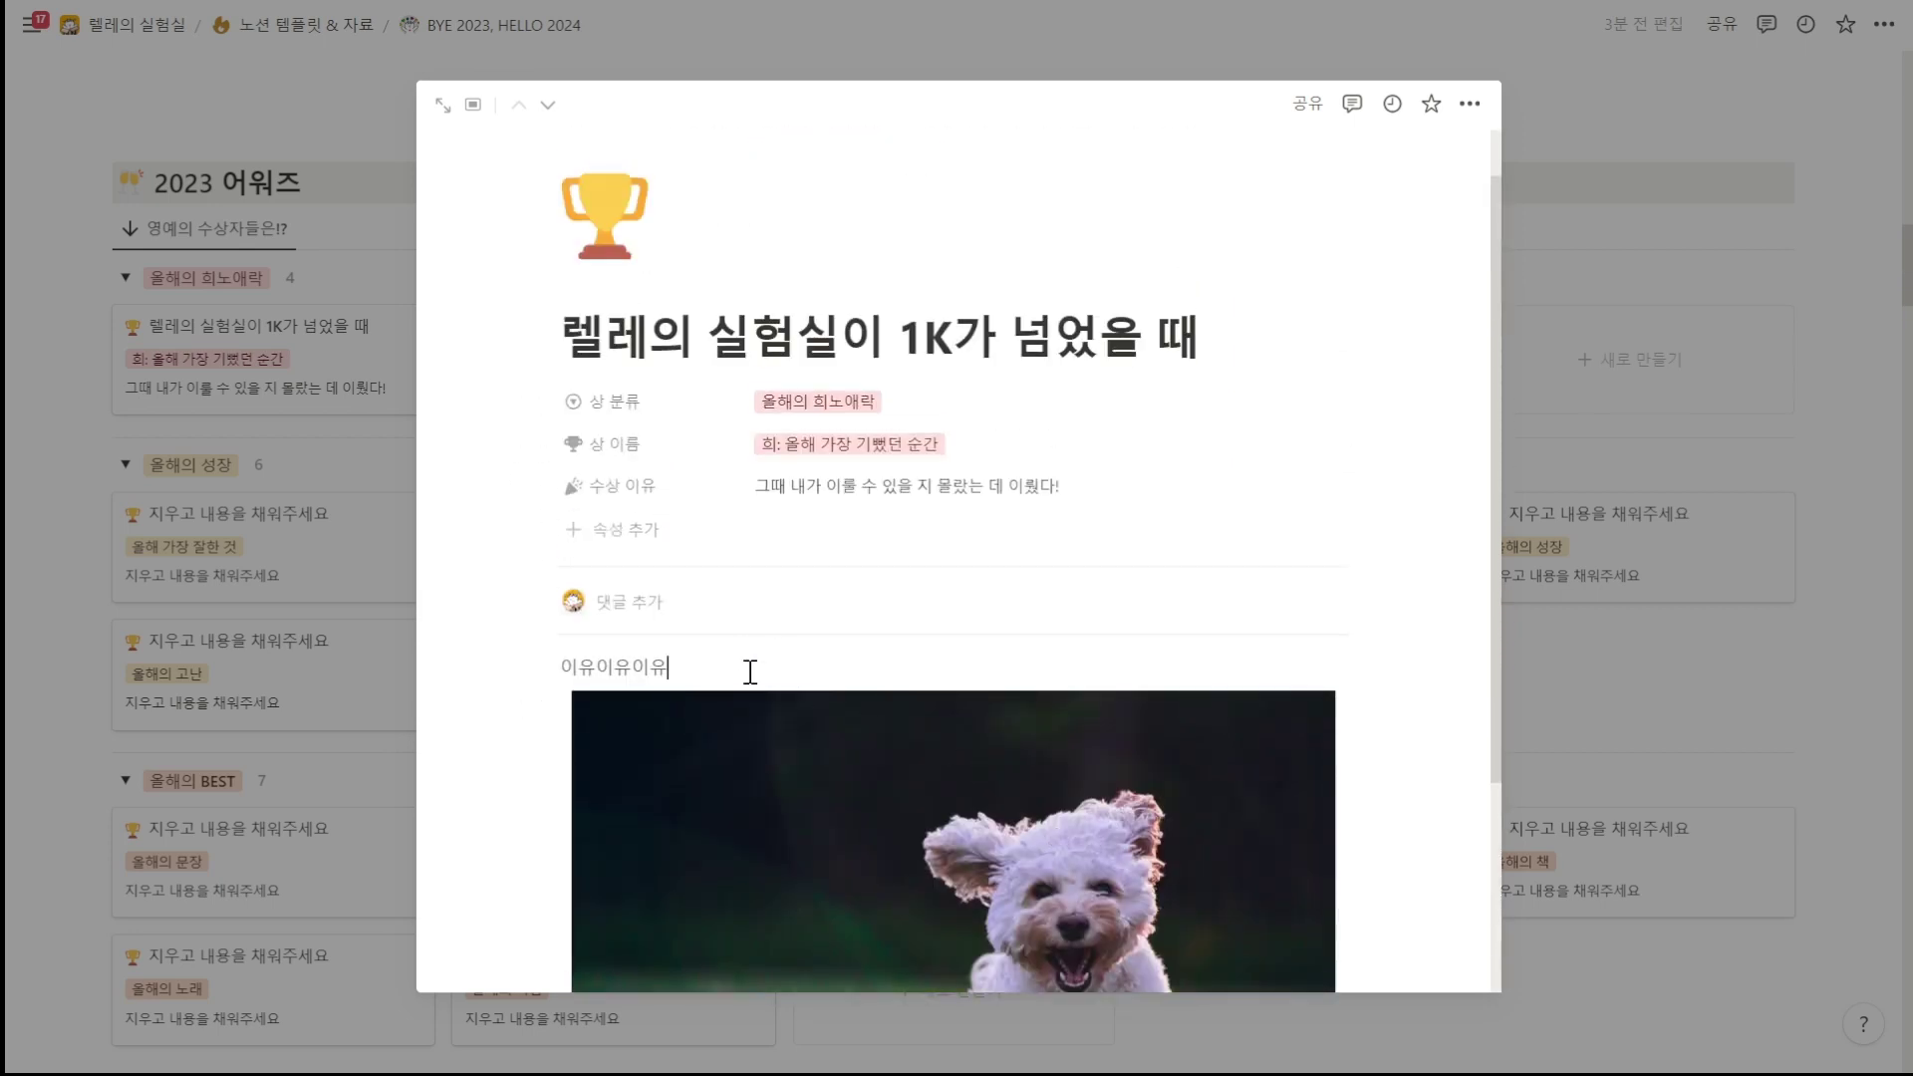
{"action": "key", "text": "BackSpace"}
{"action": "key", "text": "BackSpace"}
{"action": "key", "text": "BackSpace"}
{"action": "key", "text": "BackSpace"}
{"action": "key", "text": "BackSpace"}
{"action": "key", "text": "BackSpace"}
{"action": "key", "text": "BackSpace"}
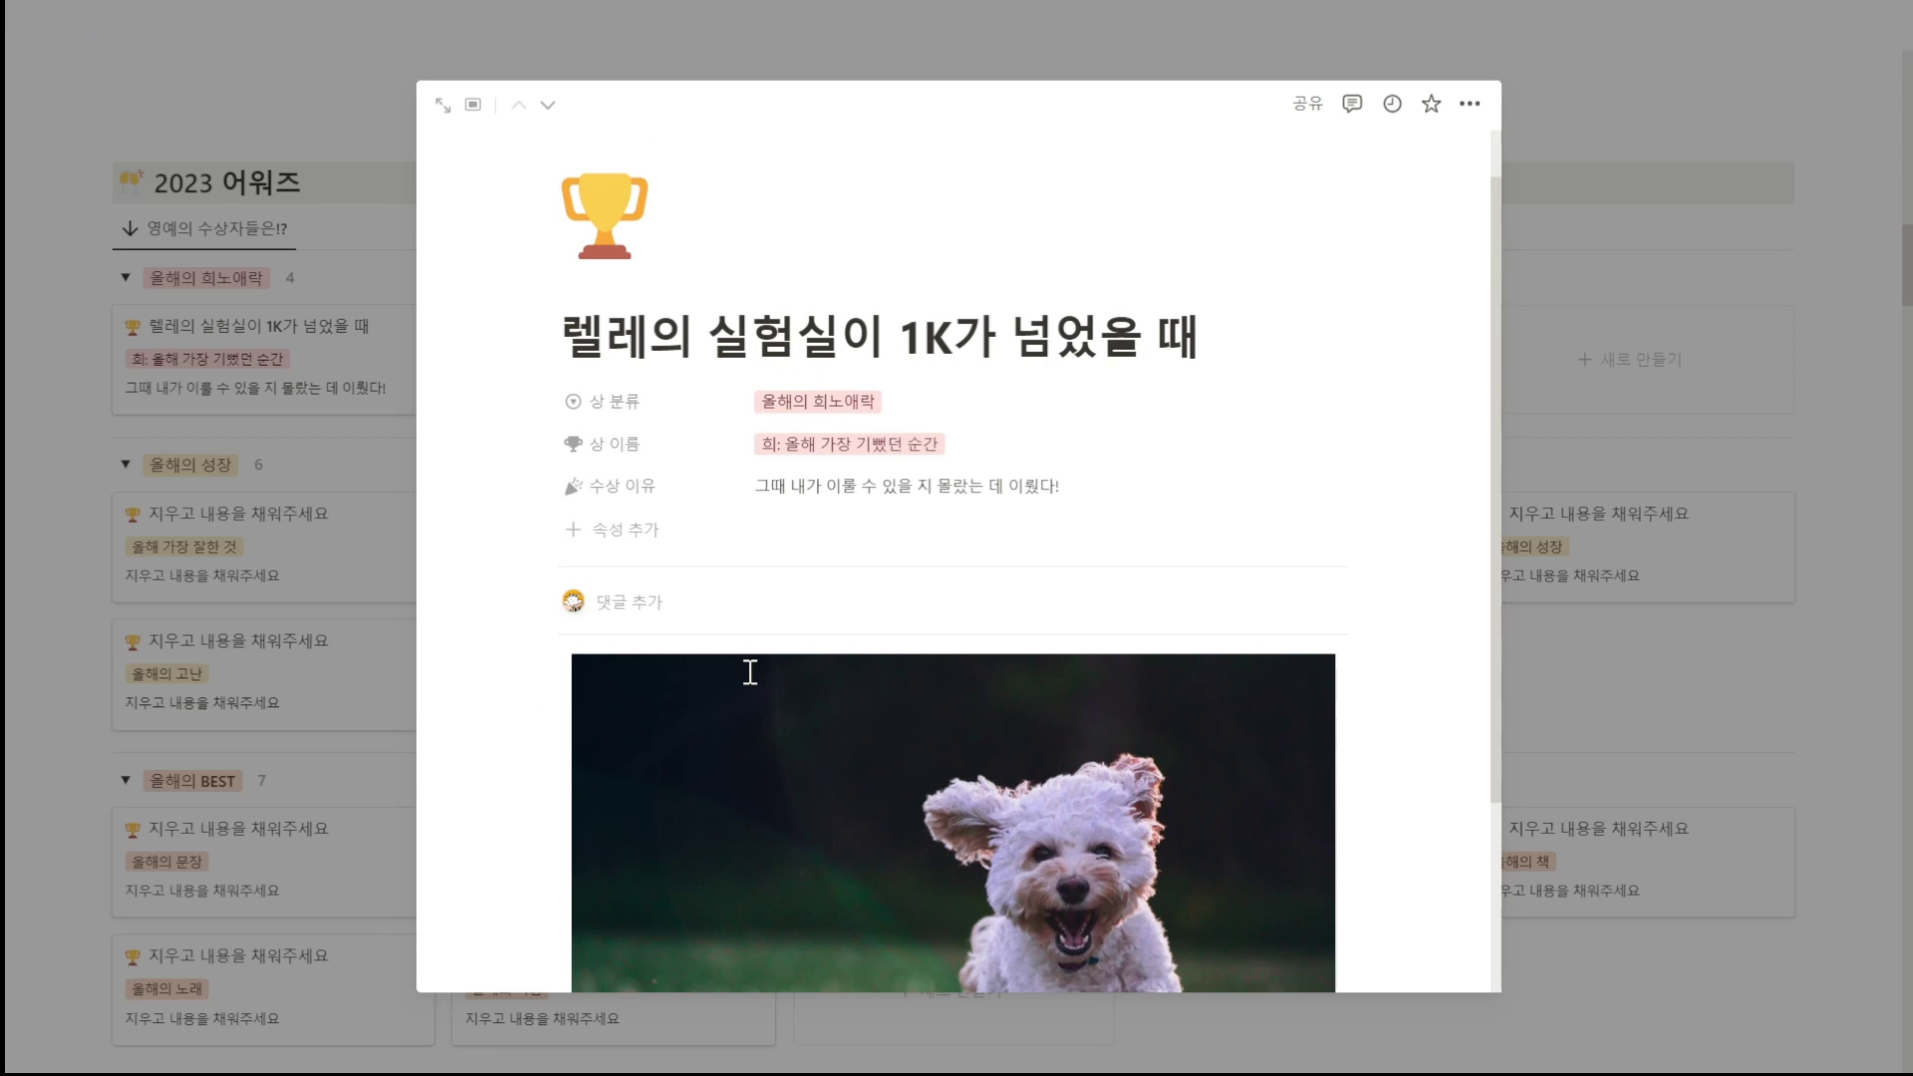
{"action": "key", "text": "Escape"}
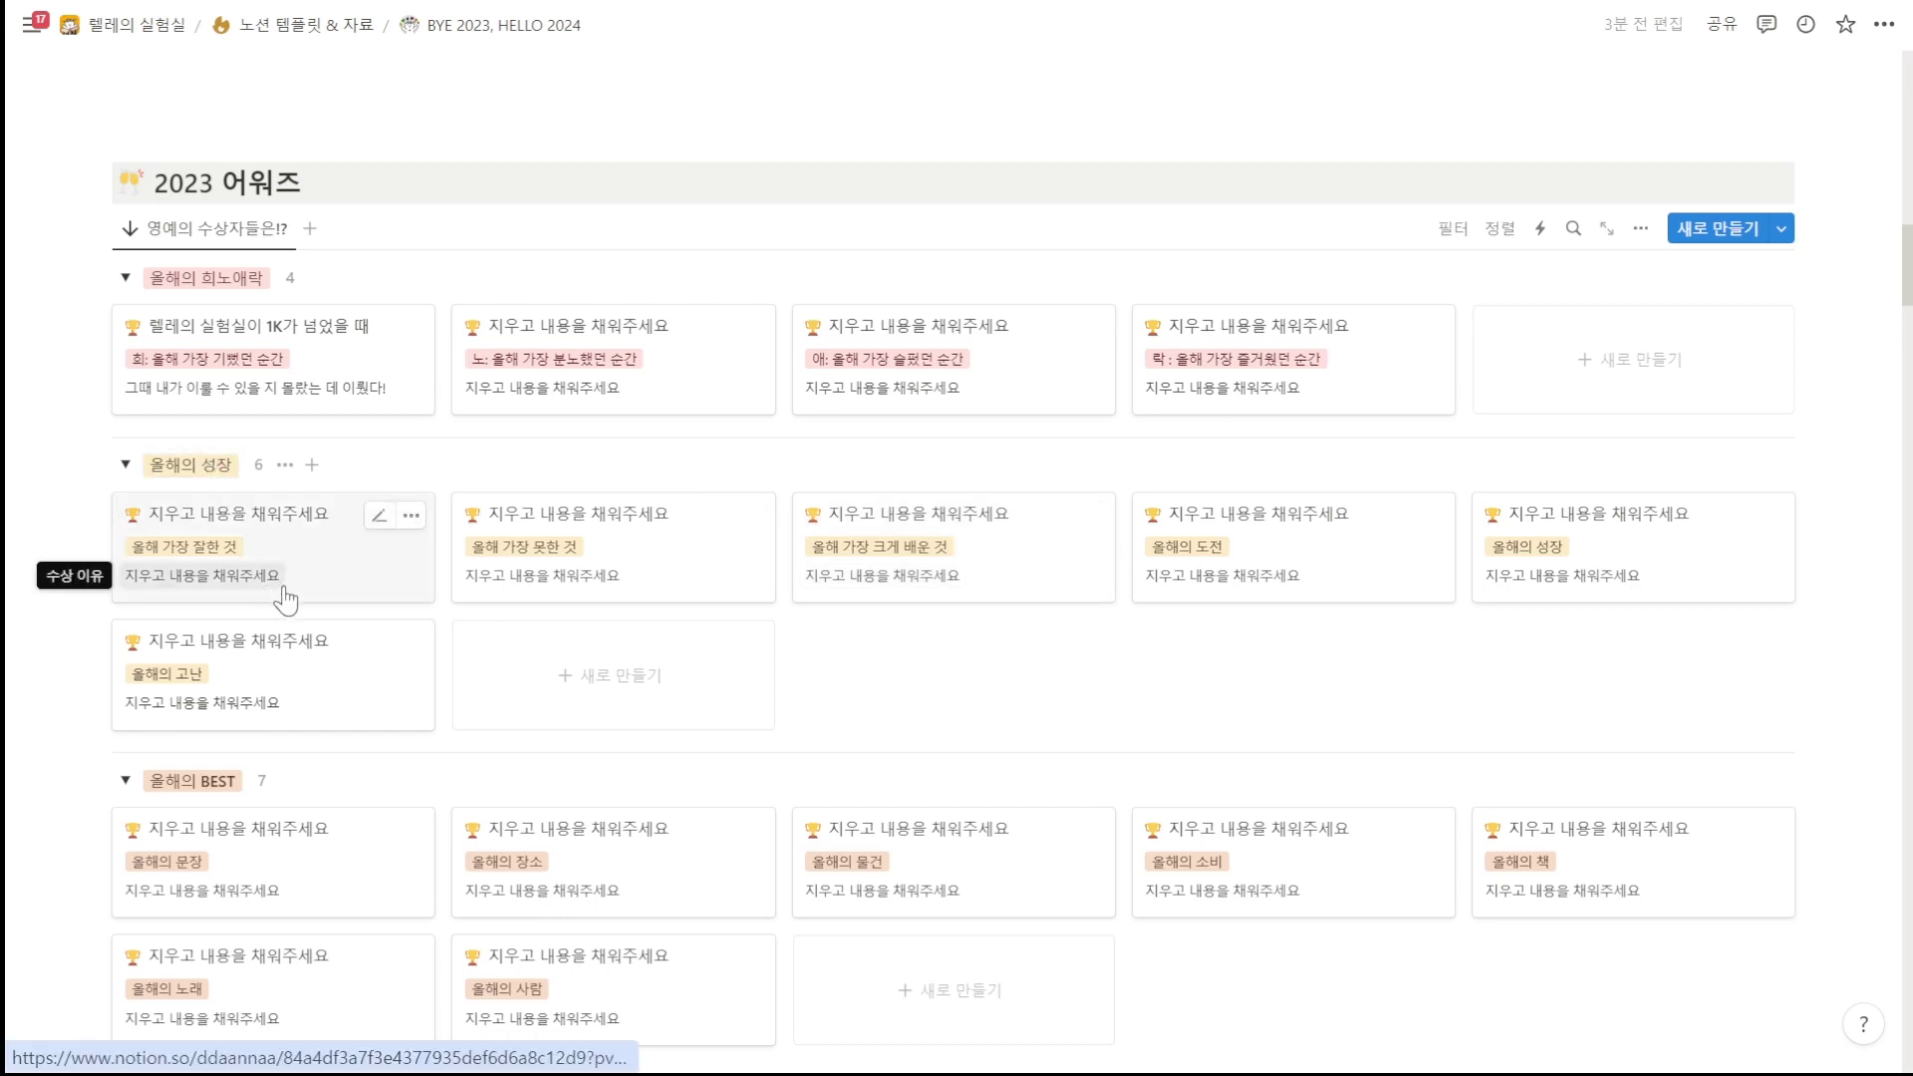
Step: Look through the 올해의 성장 and 올해의 BEST award groups and the 목표 평가하기 section with its instructions and goal cards
{"action": "scroll", "coordinate": [285, 597], "scroll_direction": "down", "scroll_amount": 3}
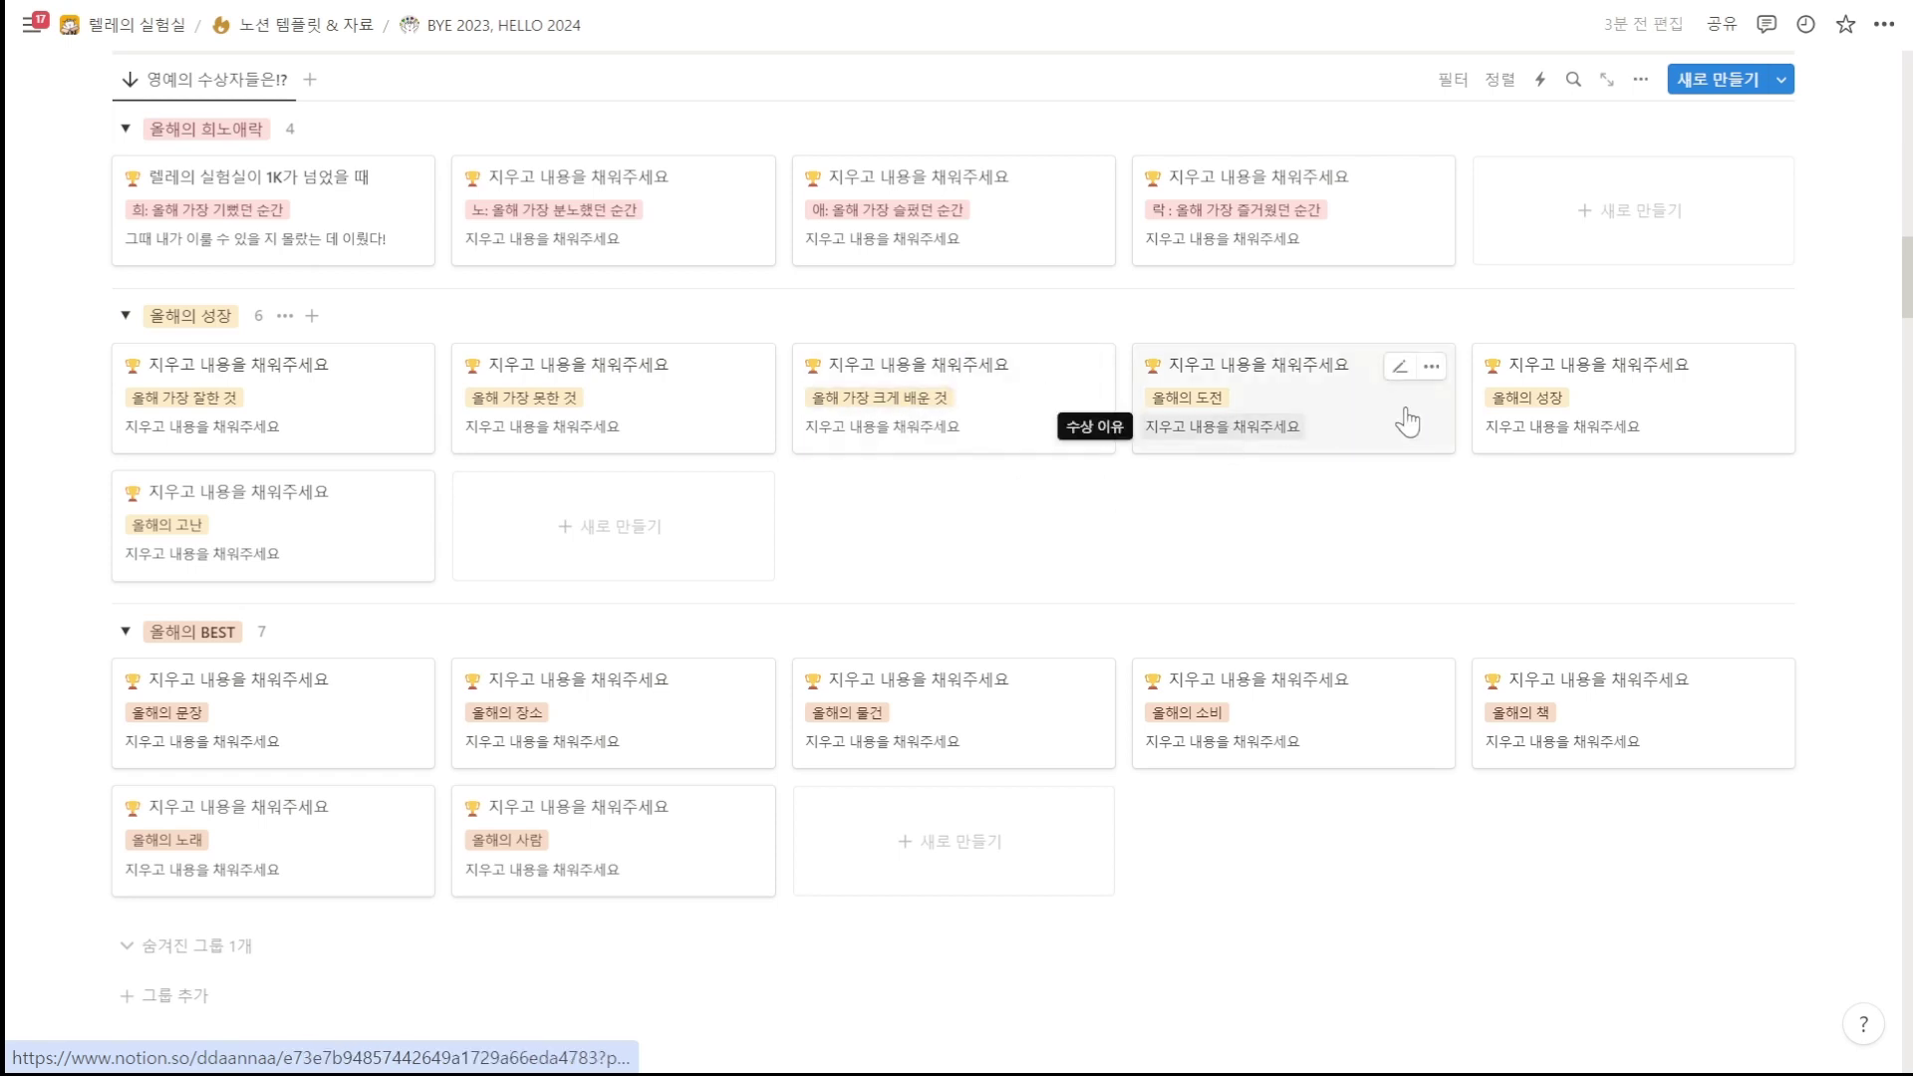
{"action": "scroll", "coordinate": [472, 542], "scroll_direction": "down", "scroll_amount": 2}
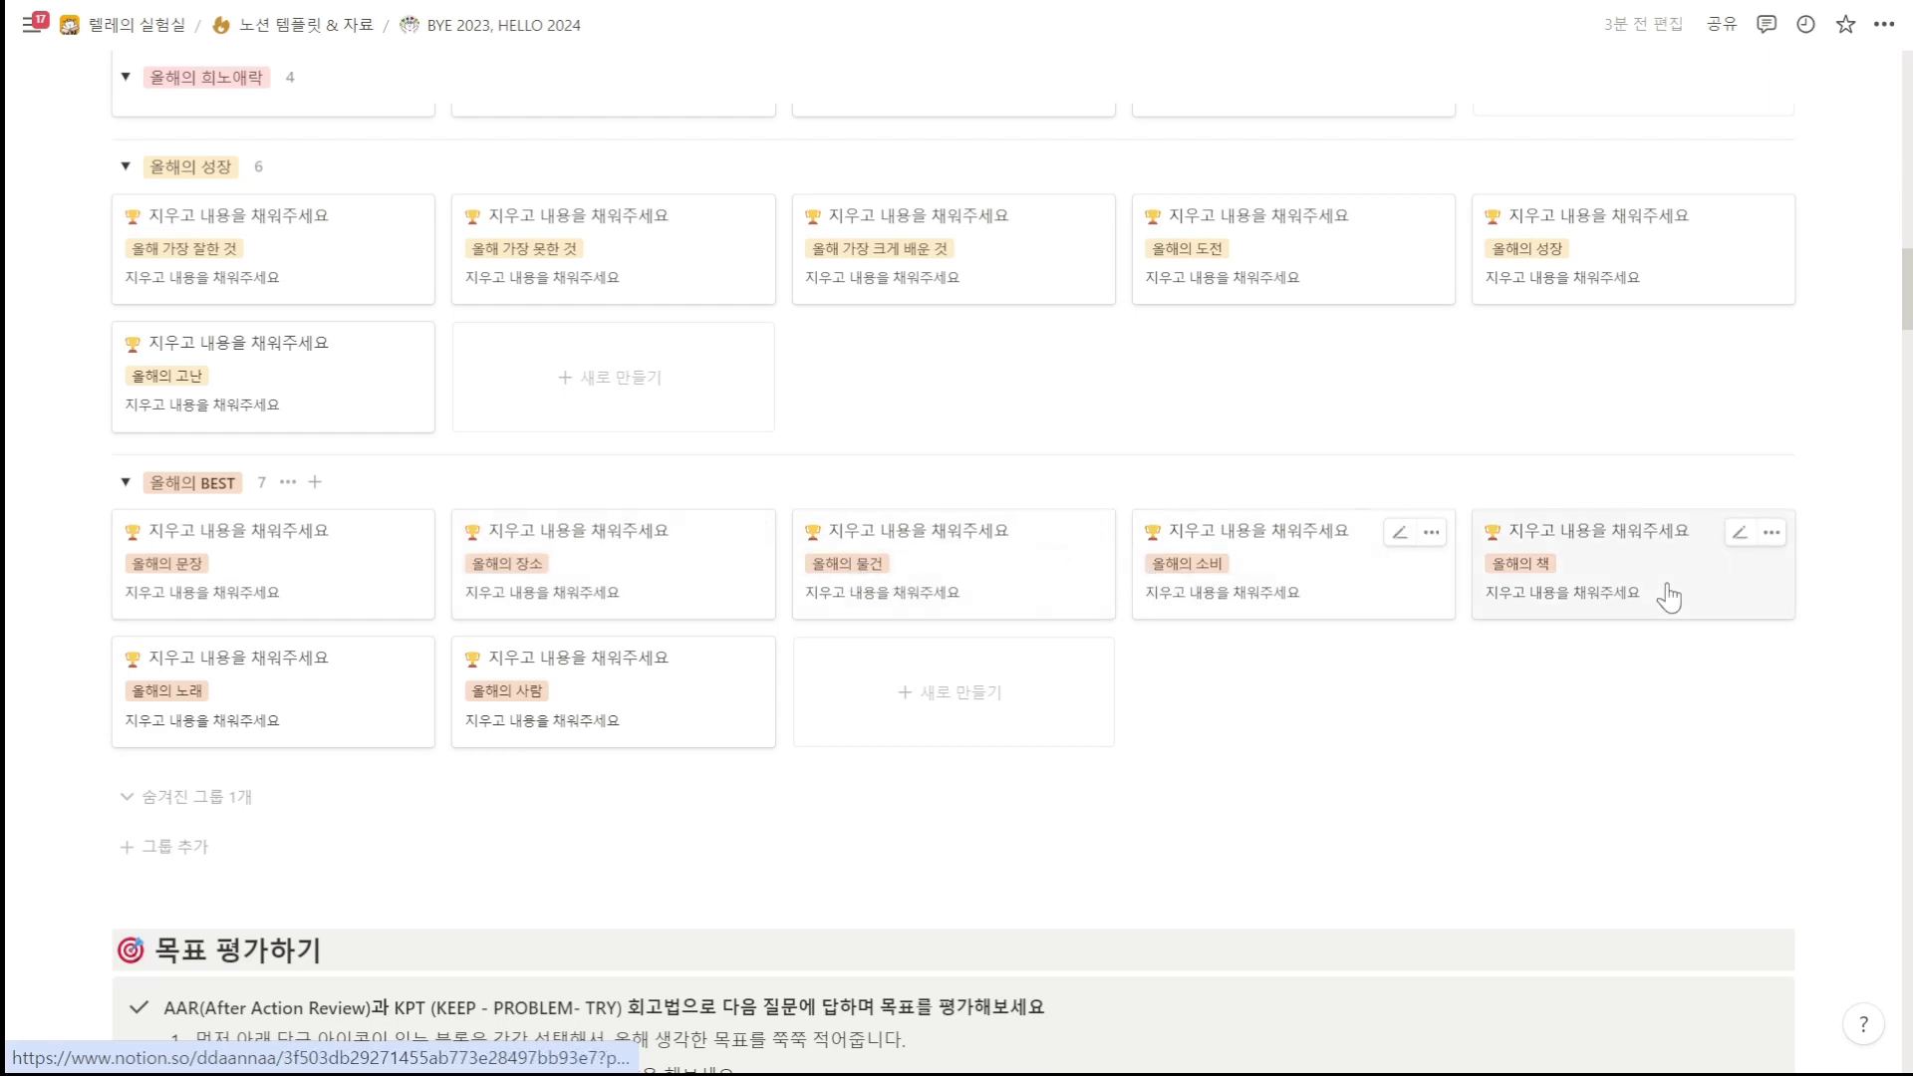
{"action": "scroll", "coordinate": [1036, 694], "scroll_direction": "up", "scroll_amount": 6}
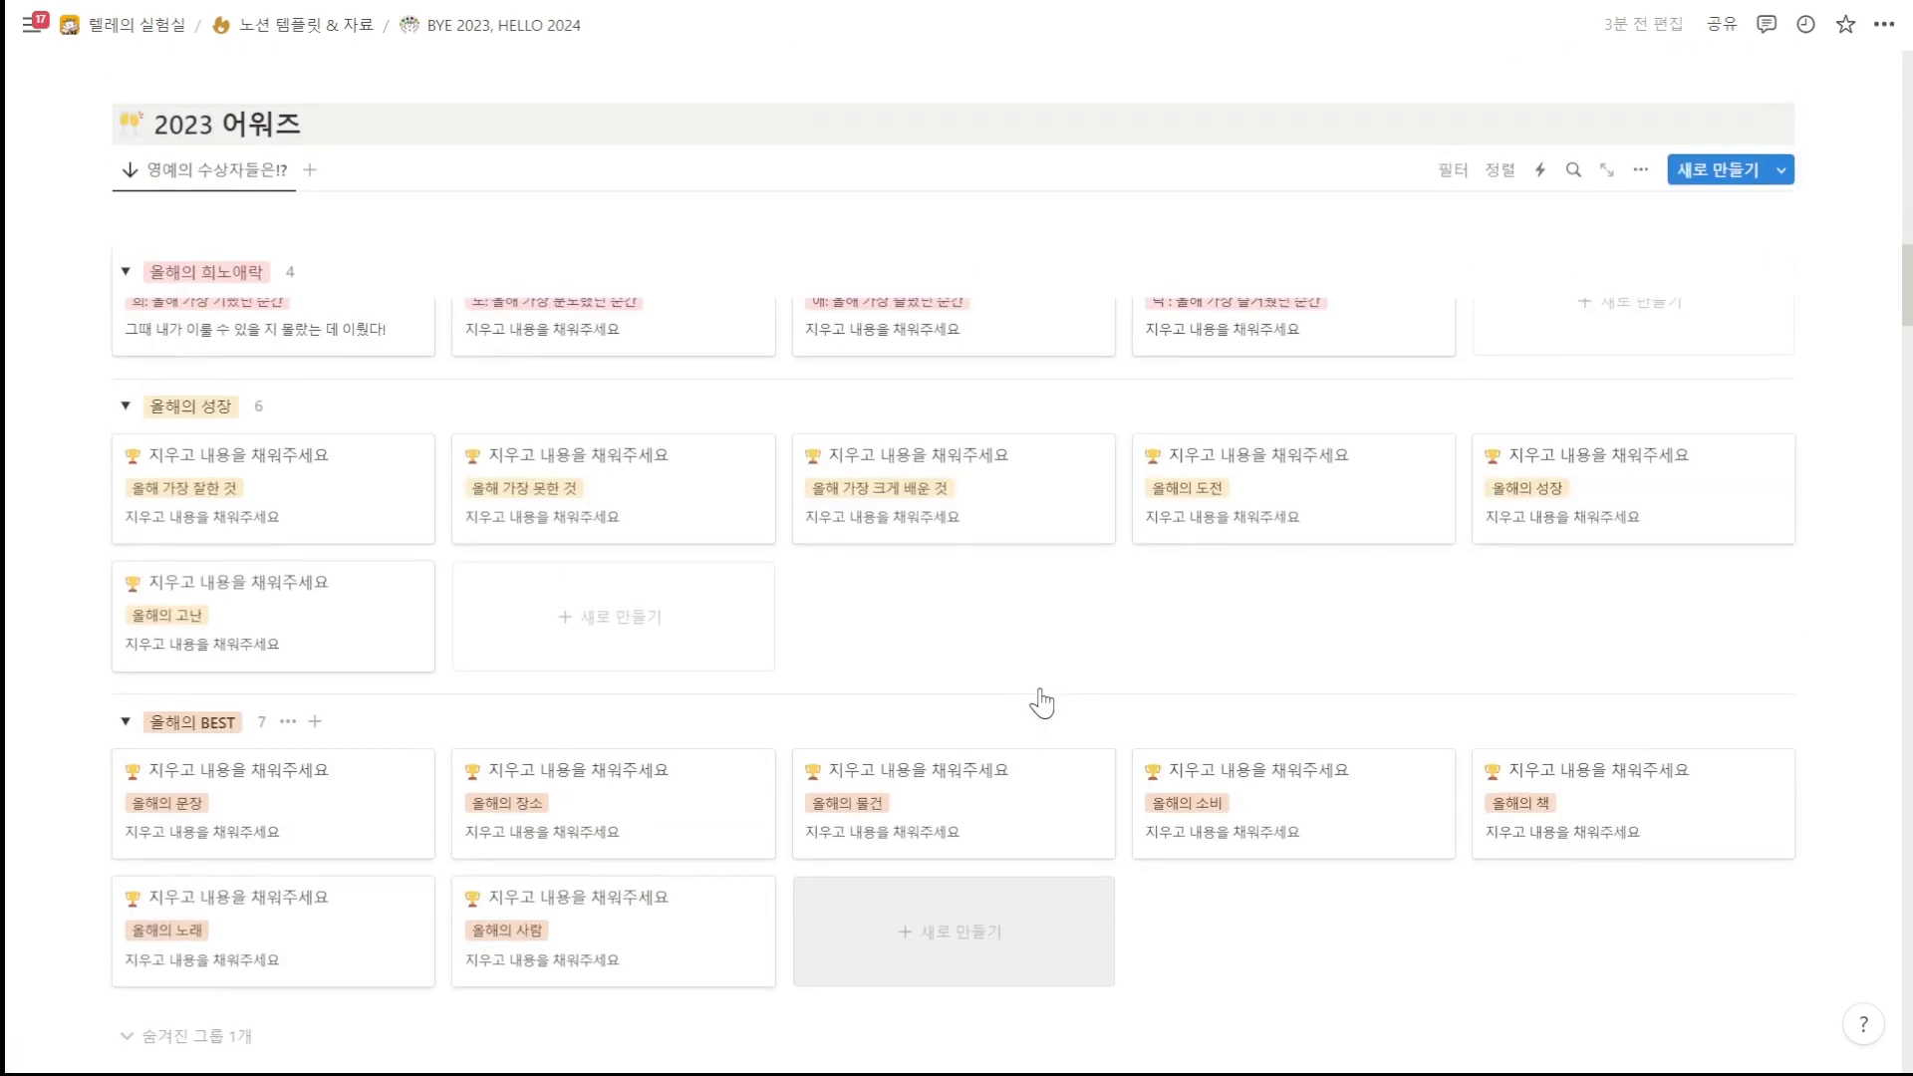
{"action": "scroll", "coordinate": [1039, 713], "scroll_direction": "down", "scroll_amount": 4}
{"action": "scroll", "coordinate": [1043, 713], "scroll_direction": "down", "scroll_amount": 5}
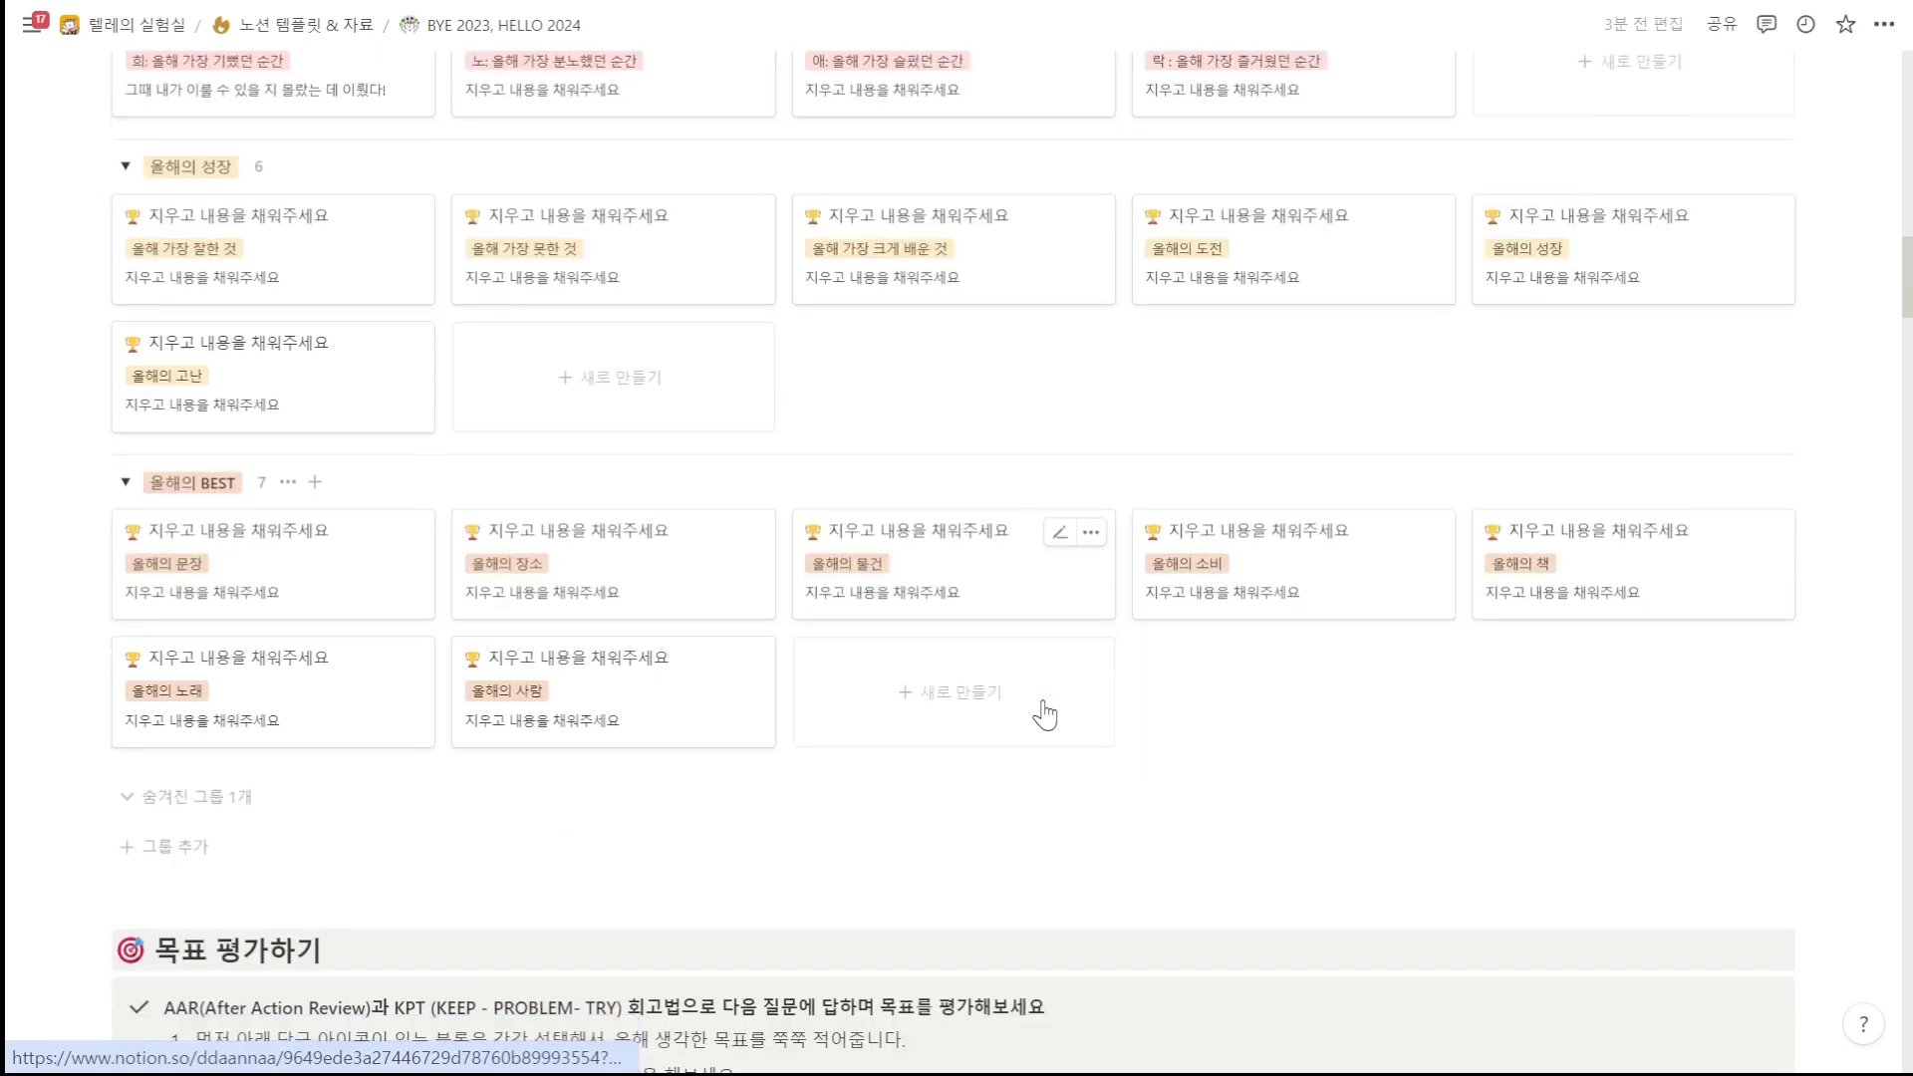
{"action": "scroll", "coordinate": [1043, 713], "scroll_direction": "down", "scroll_amount": 6}
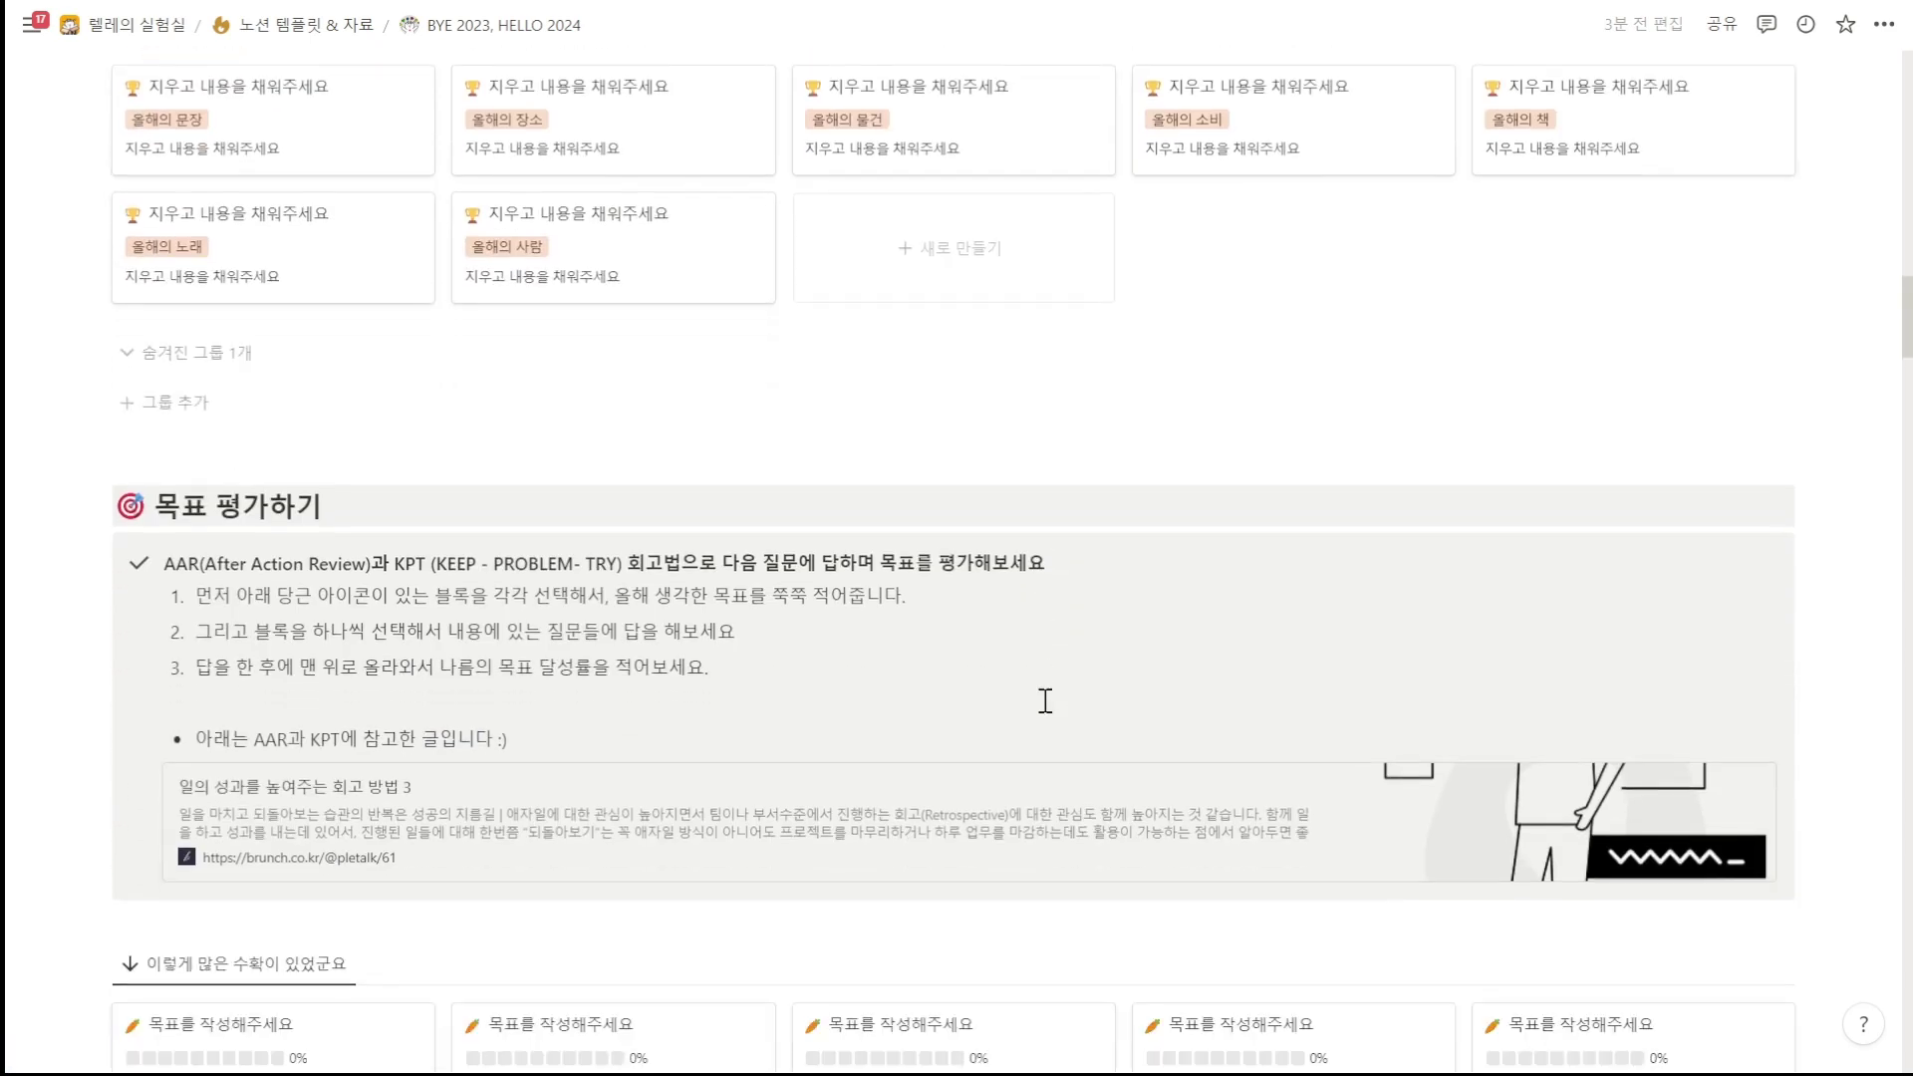
{"action": "scroll", "coordinate": [1045, 700], "scroll_direction": "up", "scroll_amount": 3}
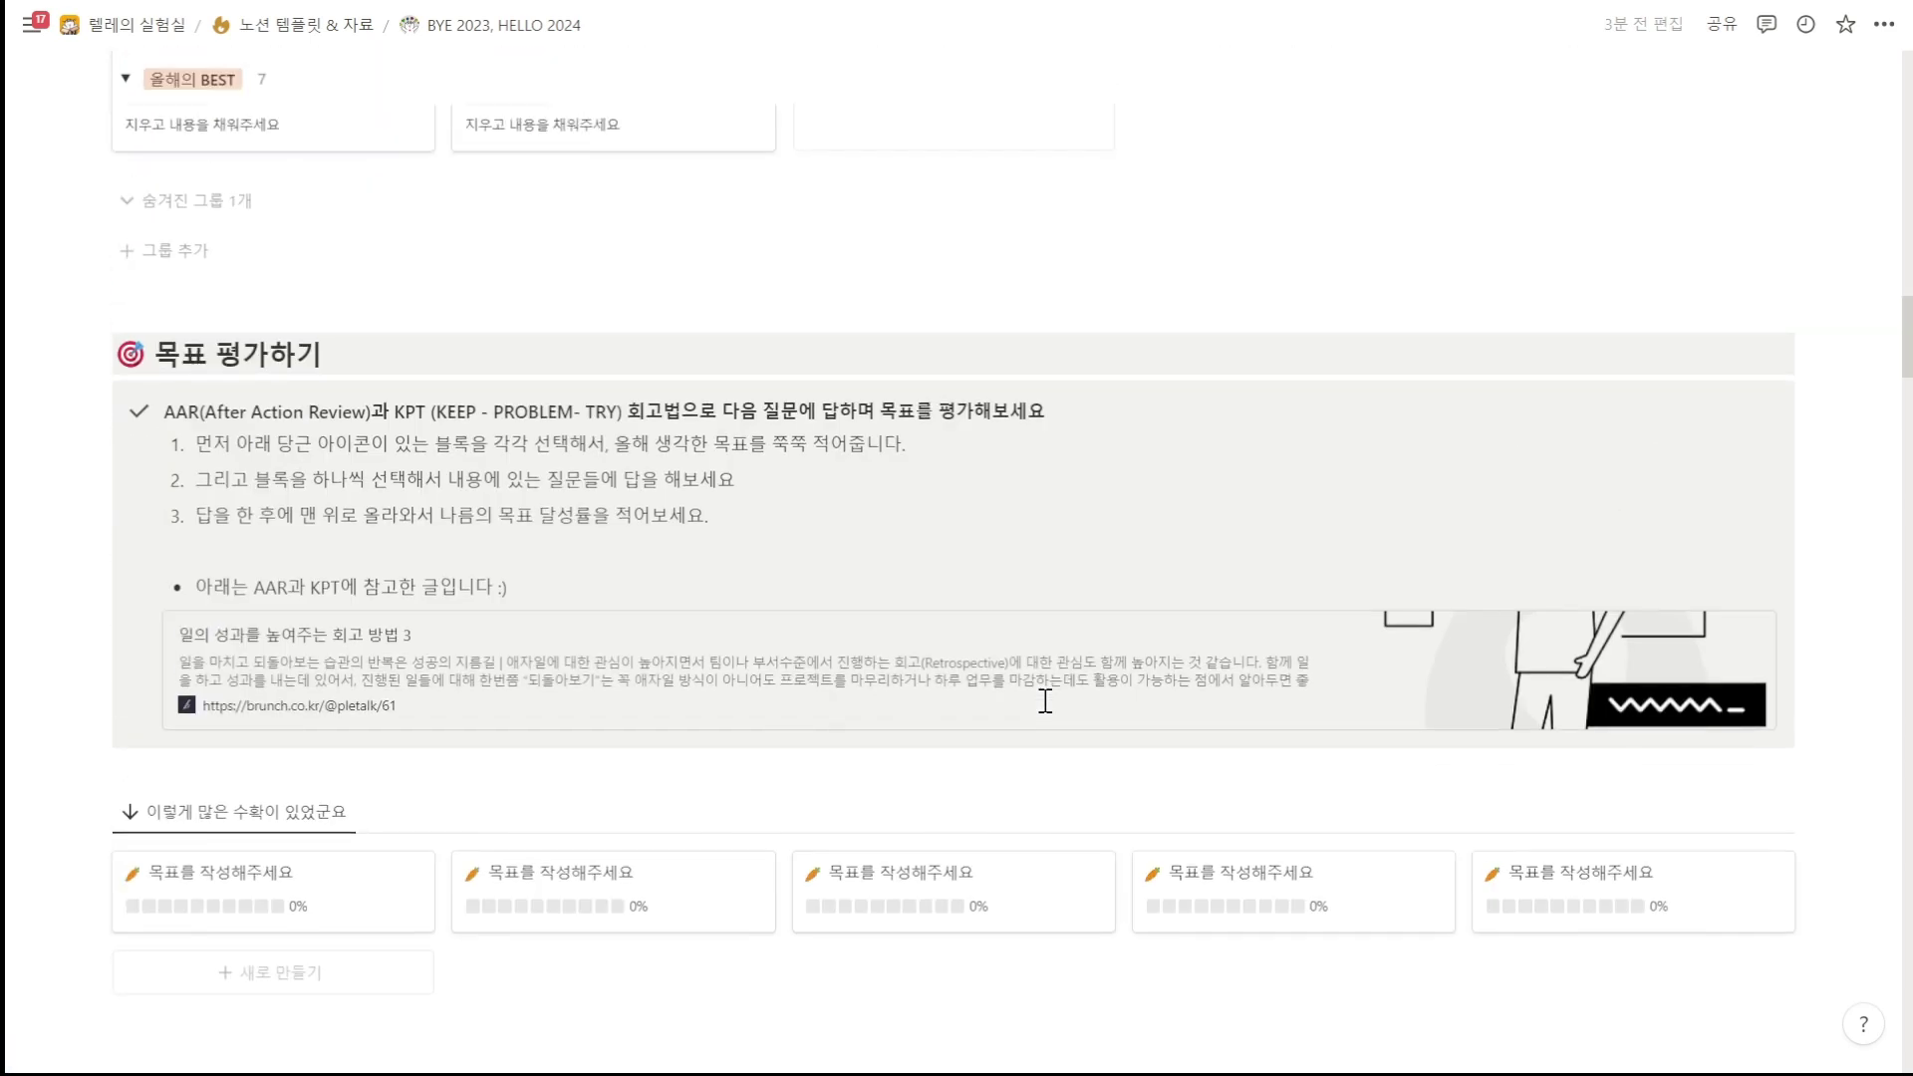
{"action": "scroll", "coordinate": [1038, 714], "scroll_direction": "down", "scroll_amount": 2}
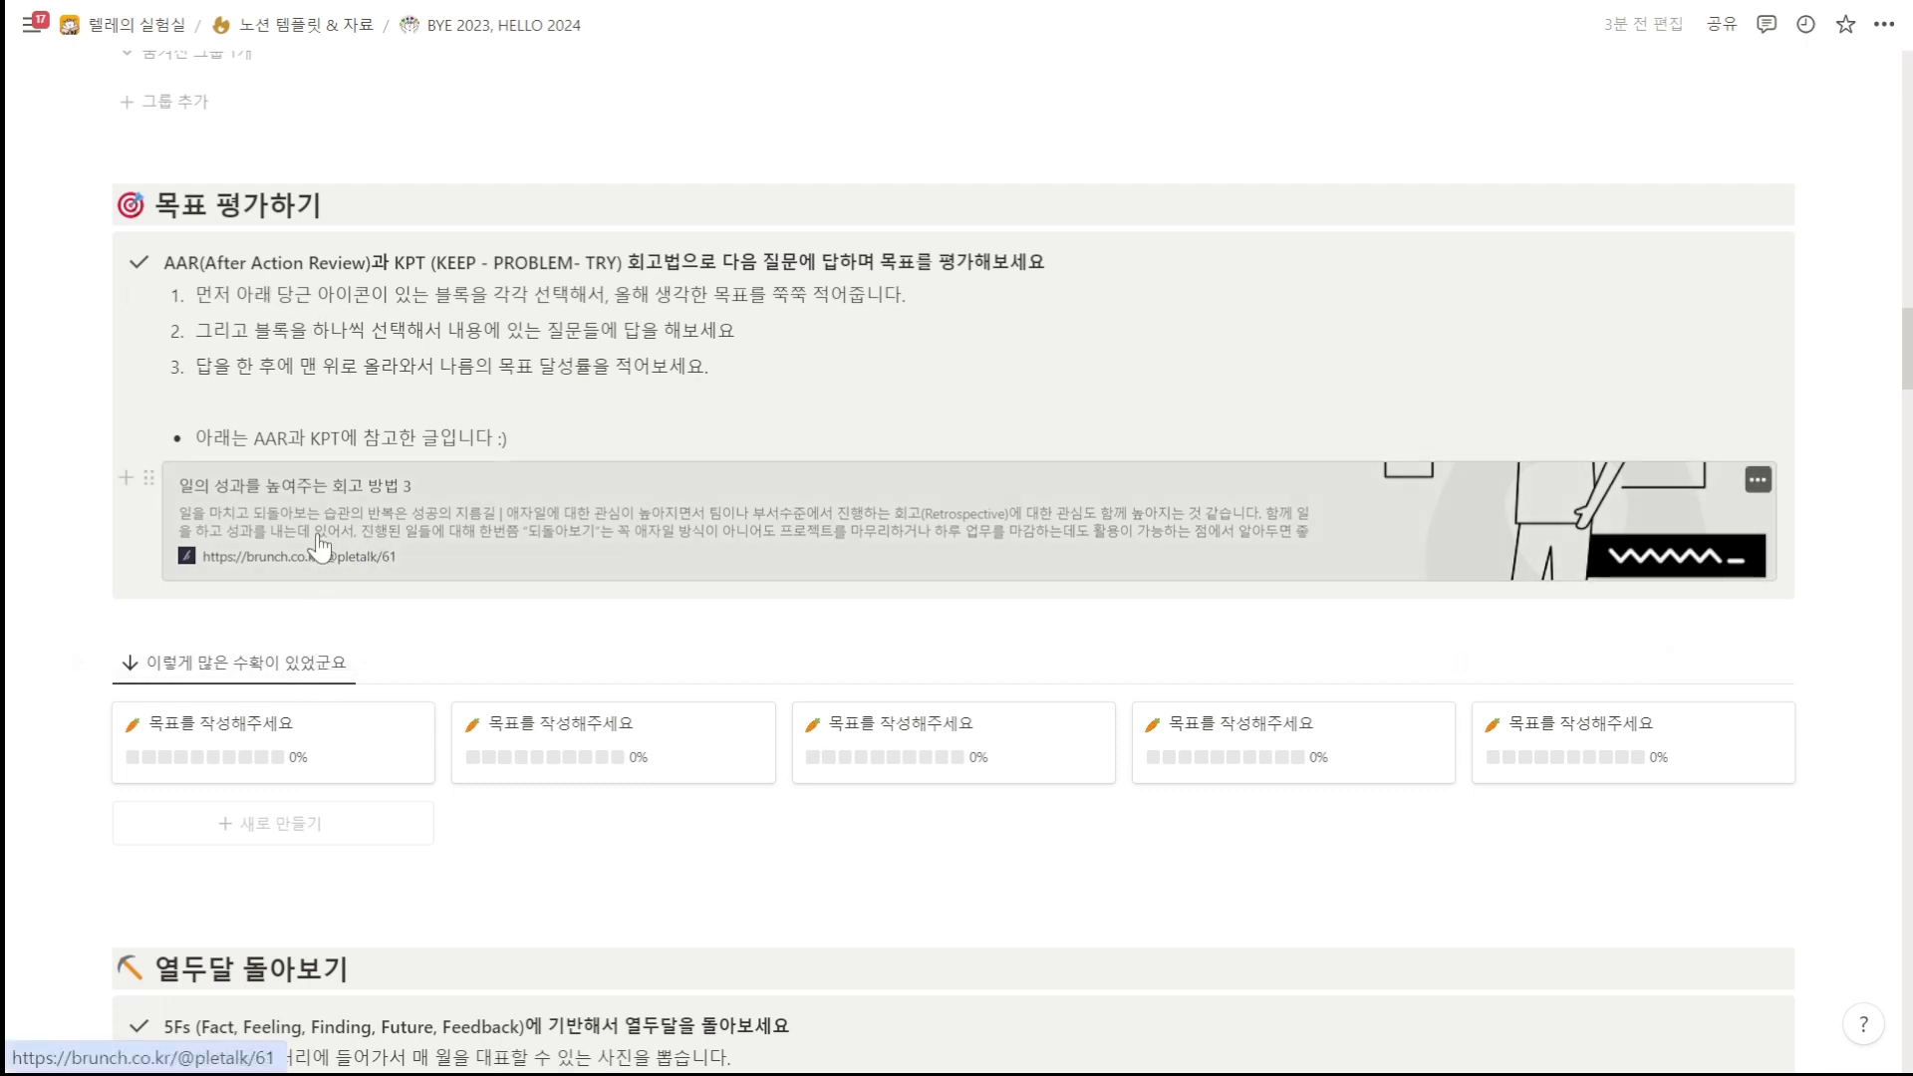
Step: Open the linked brunch article "일의 성과를 높여주는 회고 방법 3" and read the four AAR questions, highlighting them along the way
{"action": "left_click", "coordinate": [675, 522]}
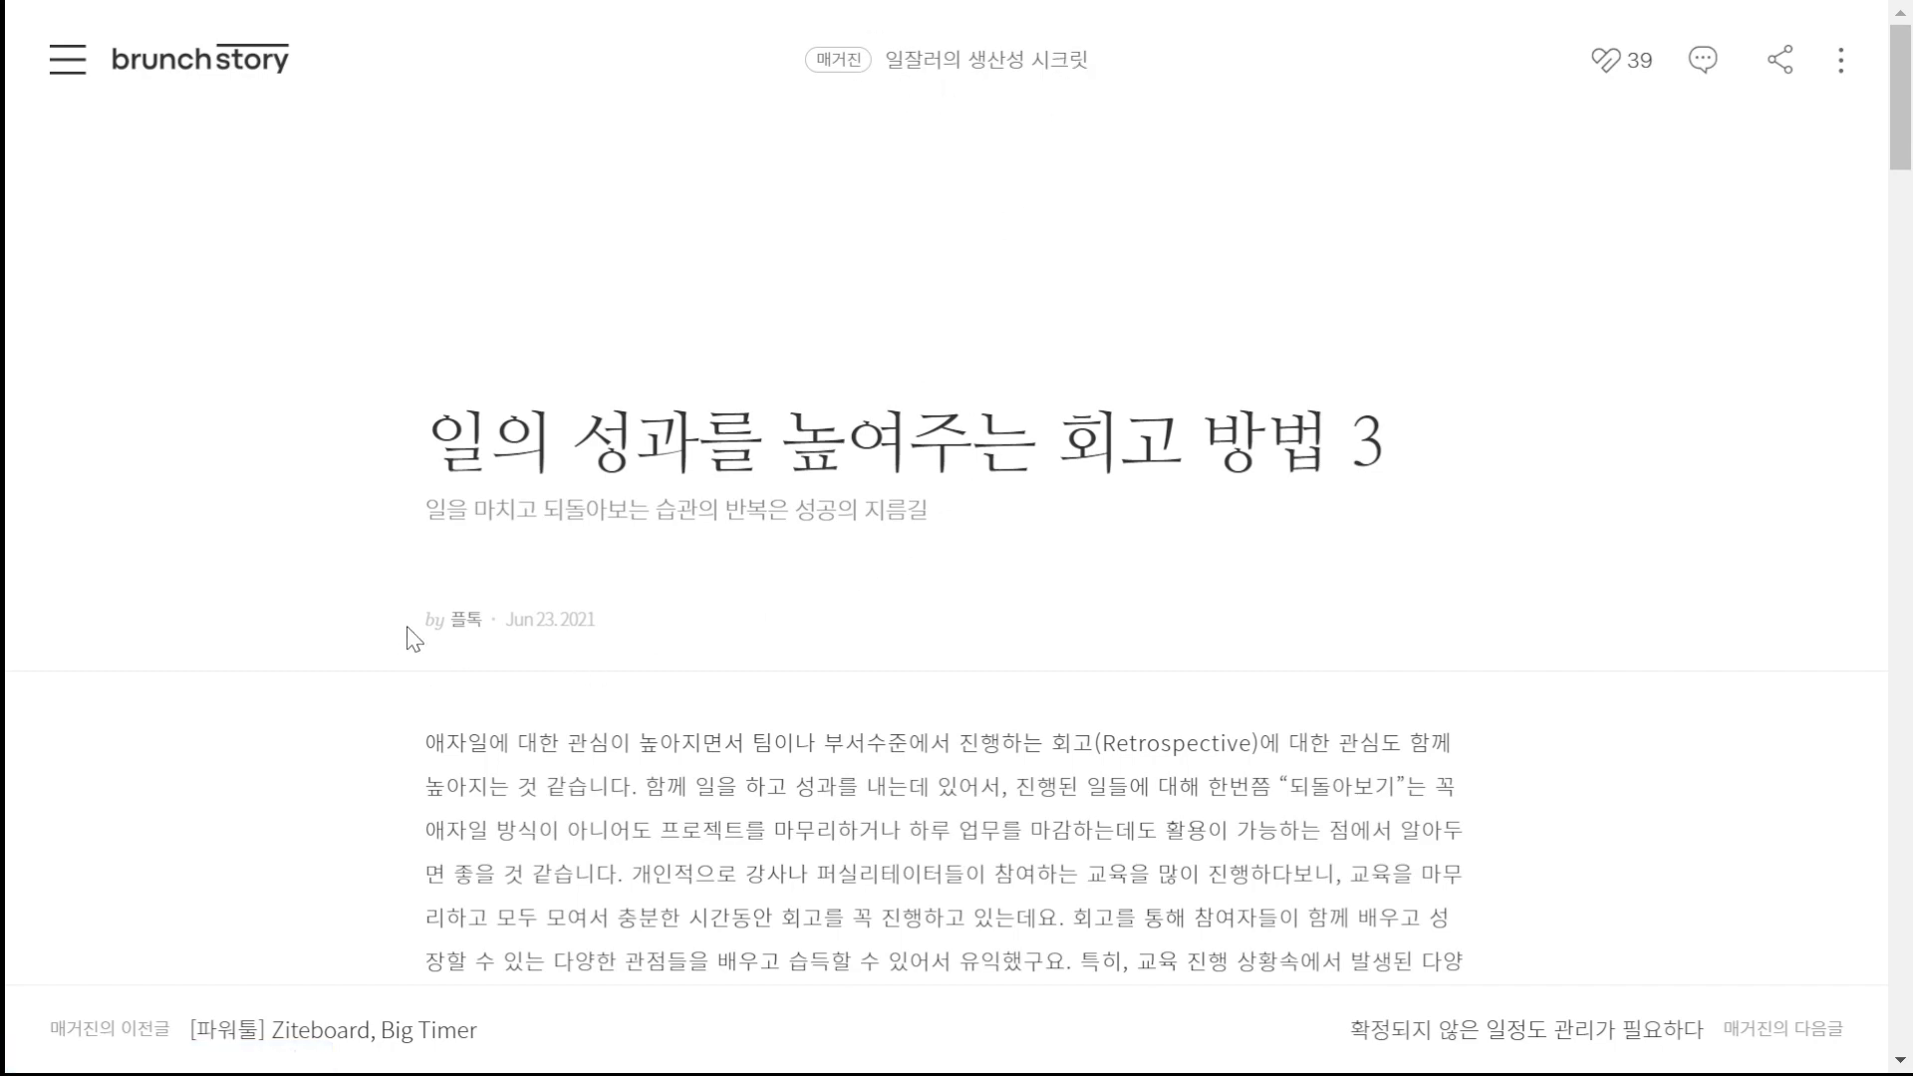
{"action": "scroll", "coordinate": [1191, 648], "scroll_direction": "down", "scroll_amount": 15}
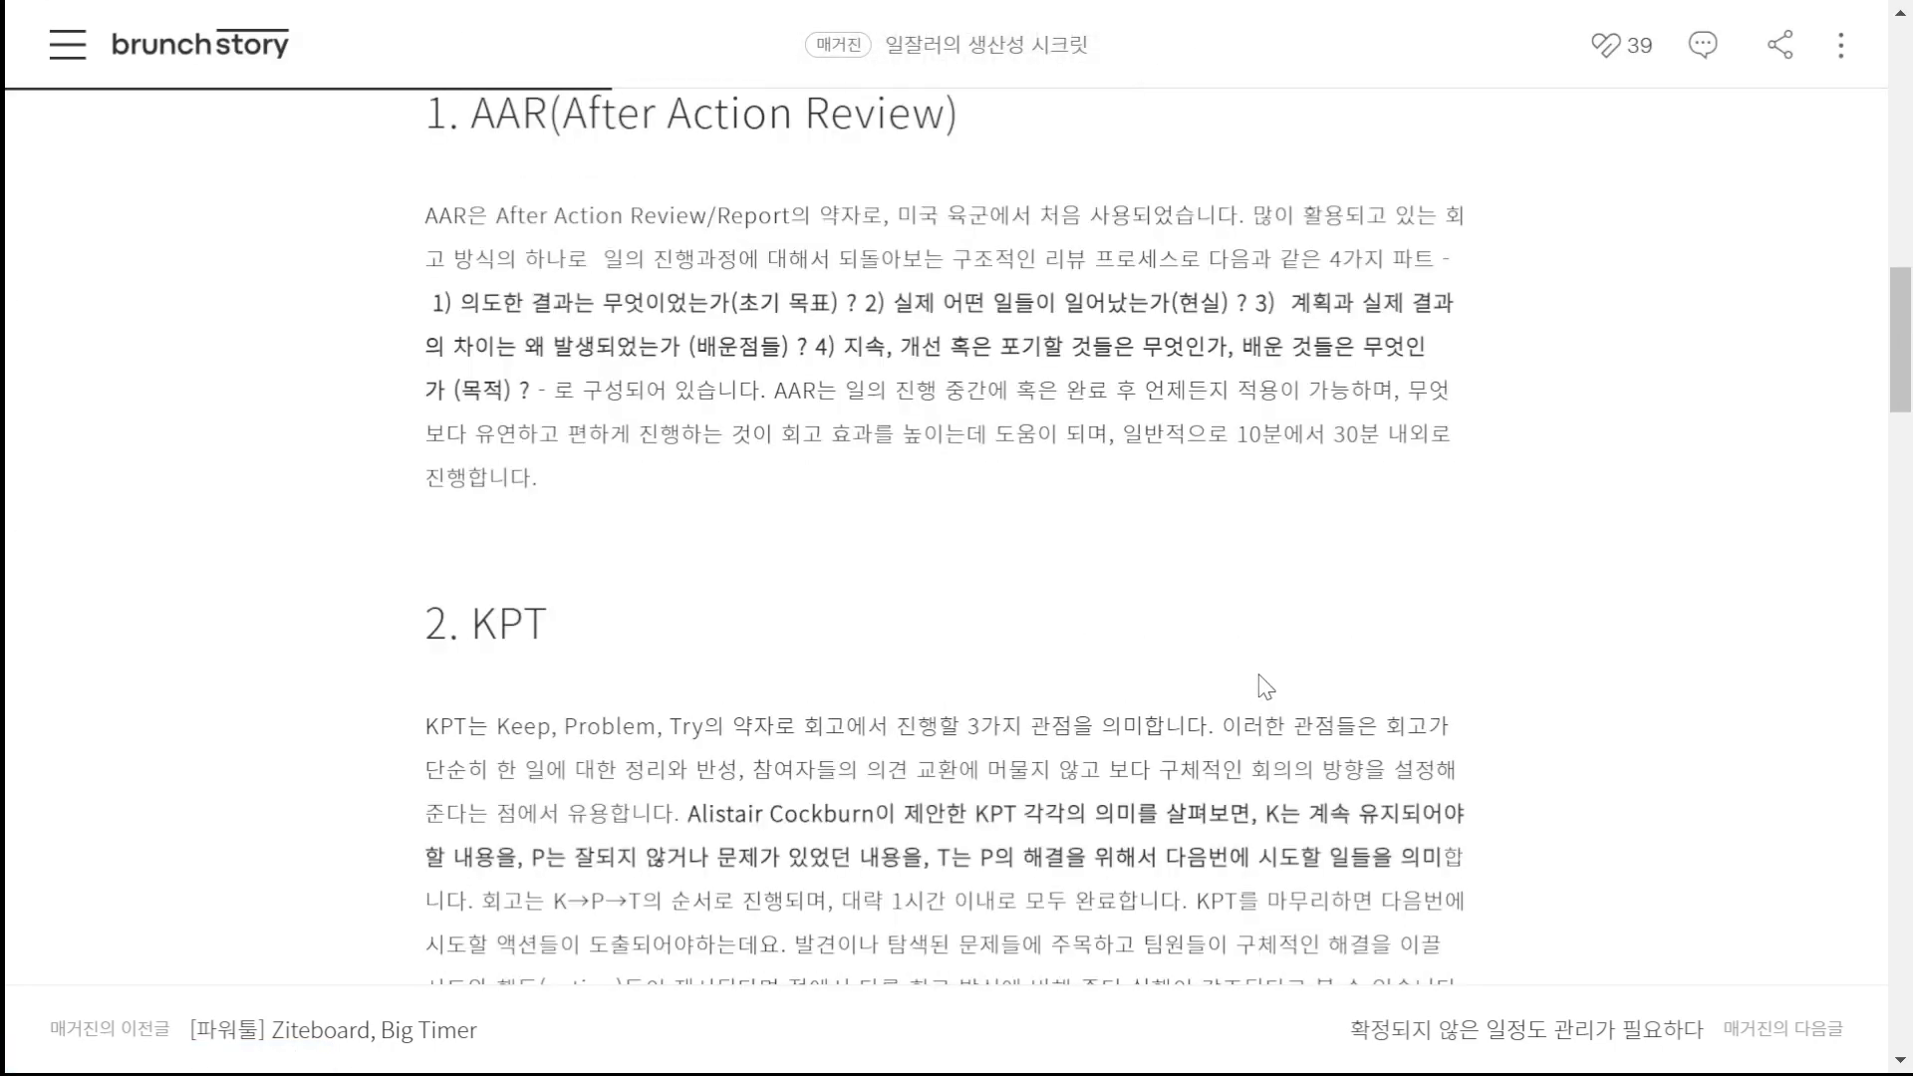
{"action": "scroll", "coordinate": [1265, 687], "scroll_direction": "up", "scroll_amount": 1}
{"action": "left_click_drag", "start_coordinate": [461, 451], "coordinate": [520, 546]}
{"action": "left_click", "coordinate": [881, 451]}
{"action": "left_click", "coordinate": [1238, 453]}
{"action": "left_click", "coordinate": [847, 491]}
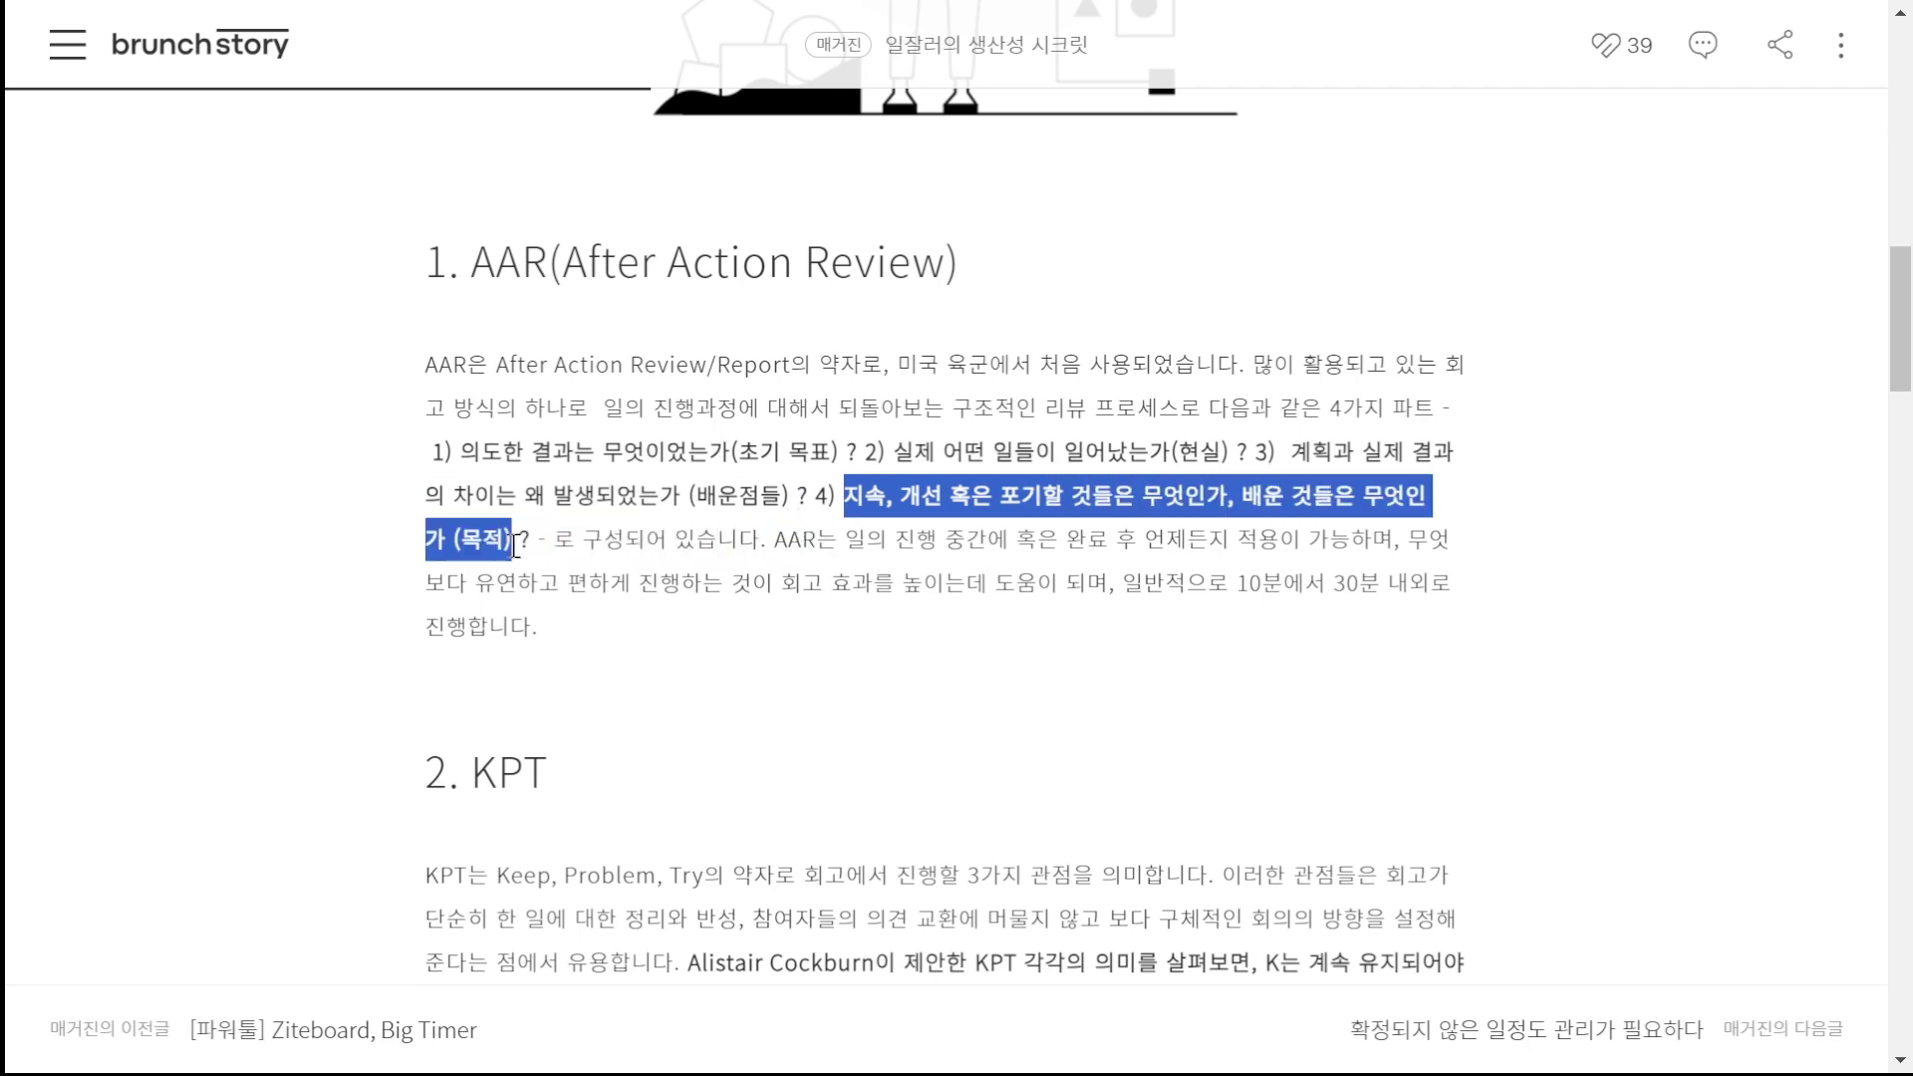
{"action": "left_click", "coordinate": [884, 535]}
{"action": "left_click_drag", "start_coordinate": [847, 495], "coordinate": [548, 543]}
{"action": "left_click", "coordinate": [598, 608]}
Step: Read the KPT section of the article, highlighting the words Keep, Problem and Try along the way
{"action": "scroll", "coordinate": [416, 670], "scroll_direction": "down", "scroll_amount": 7}
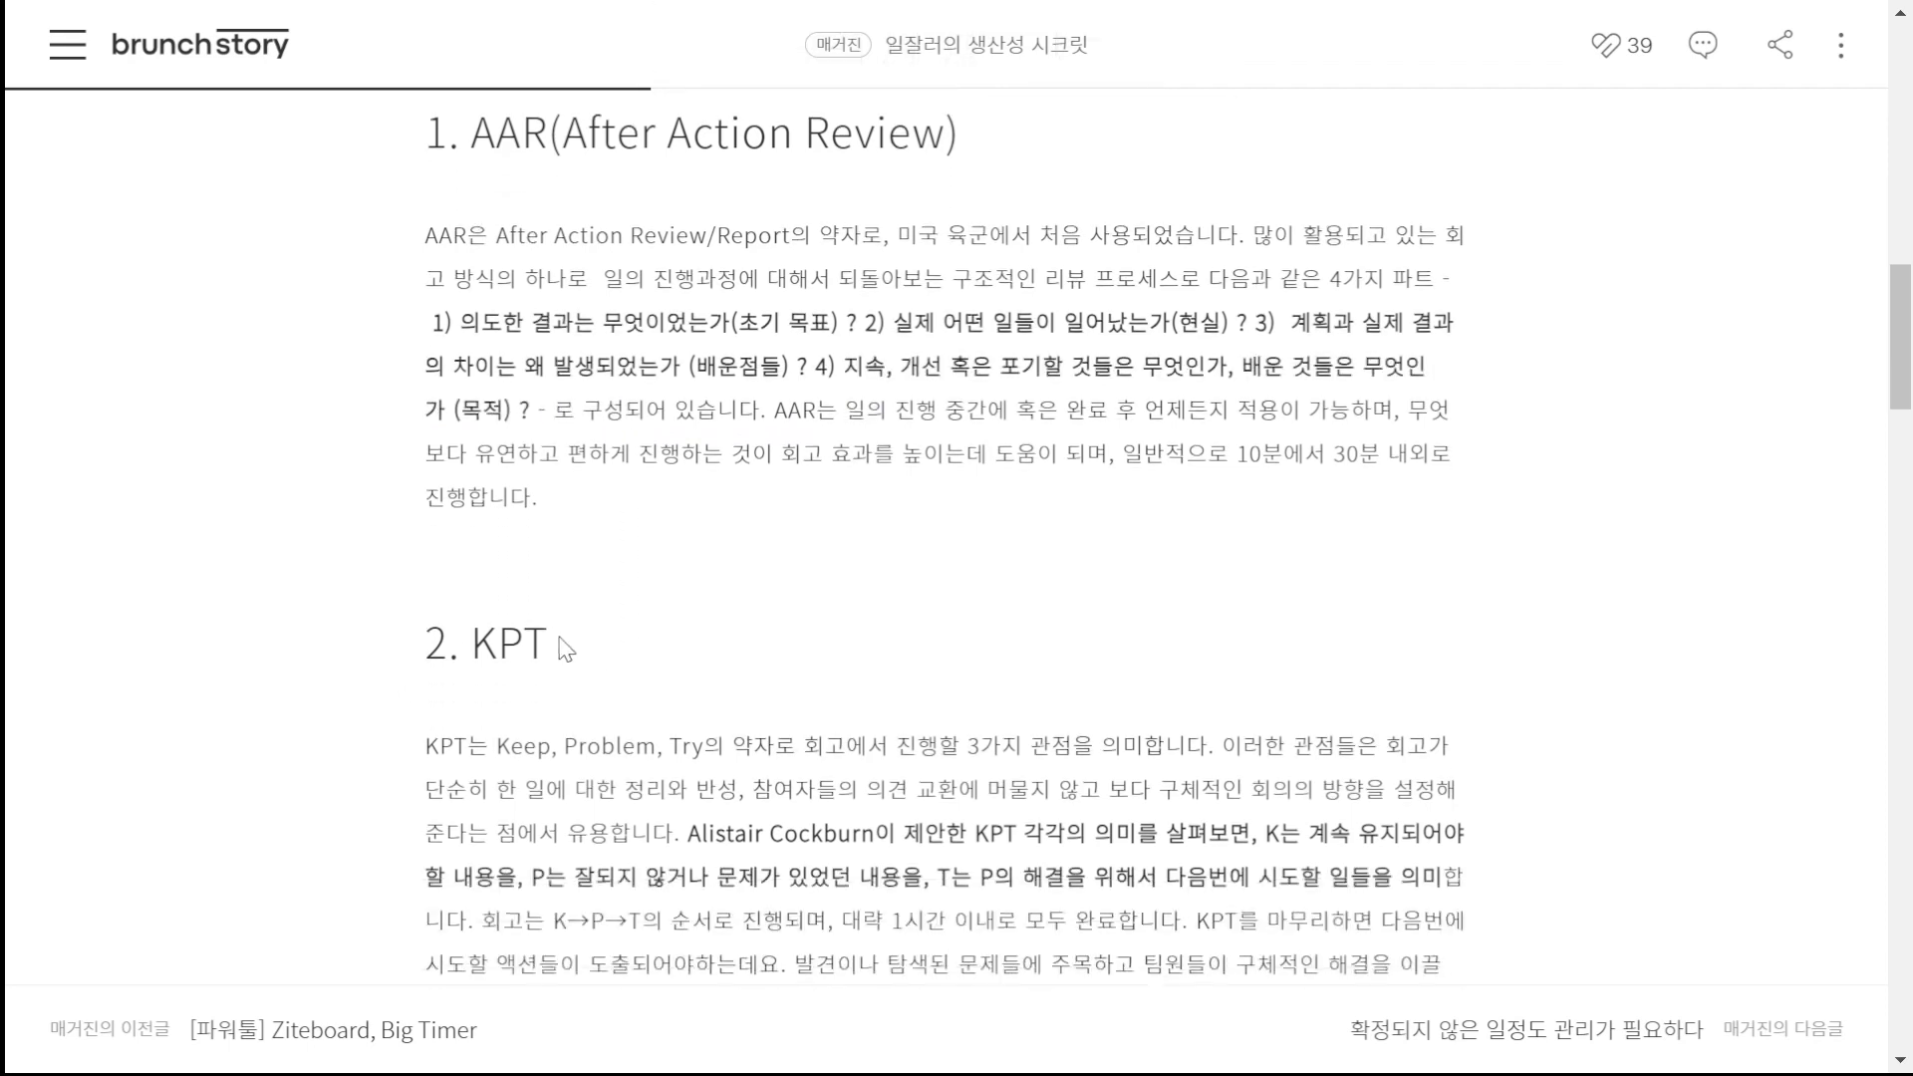
{"action": "scroll", "coordinate": [602, 646], "scroll_direction": "up", "scroll_amount": 3}
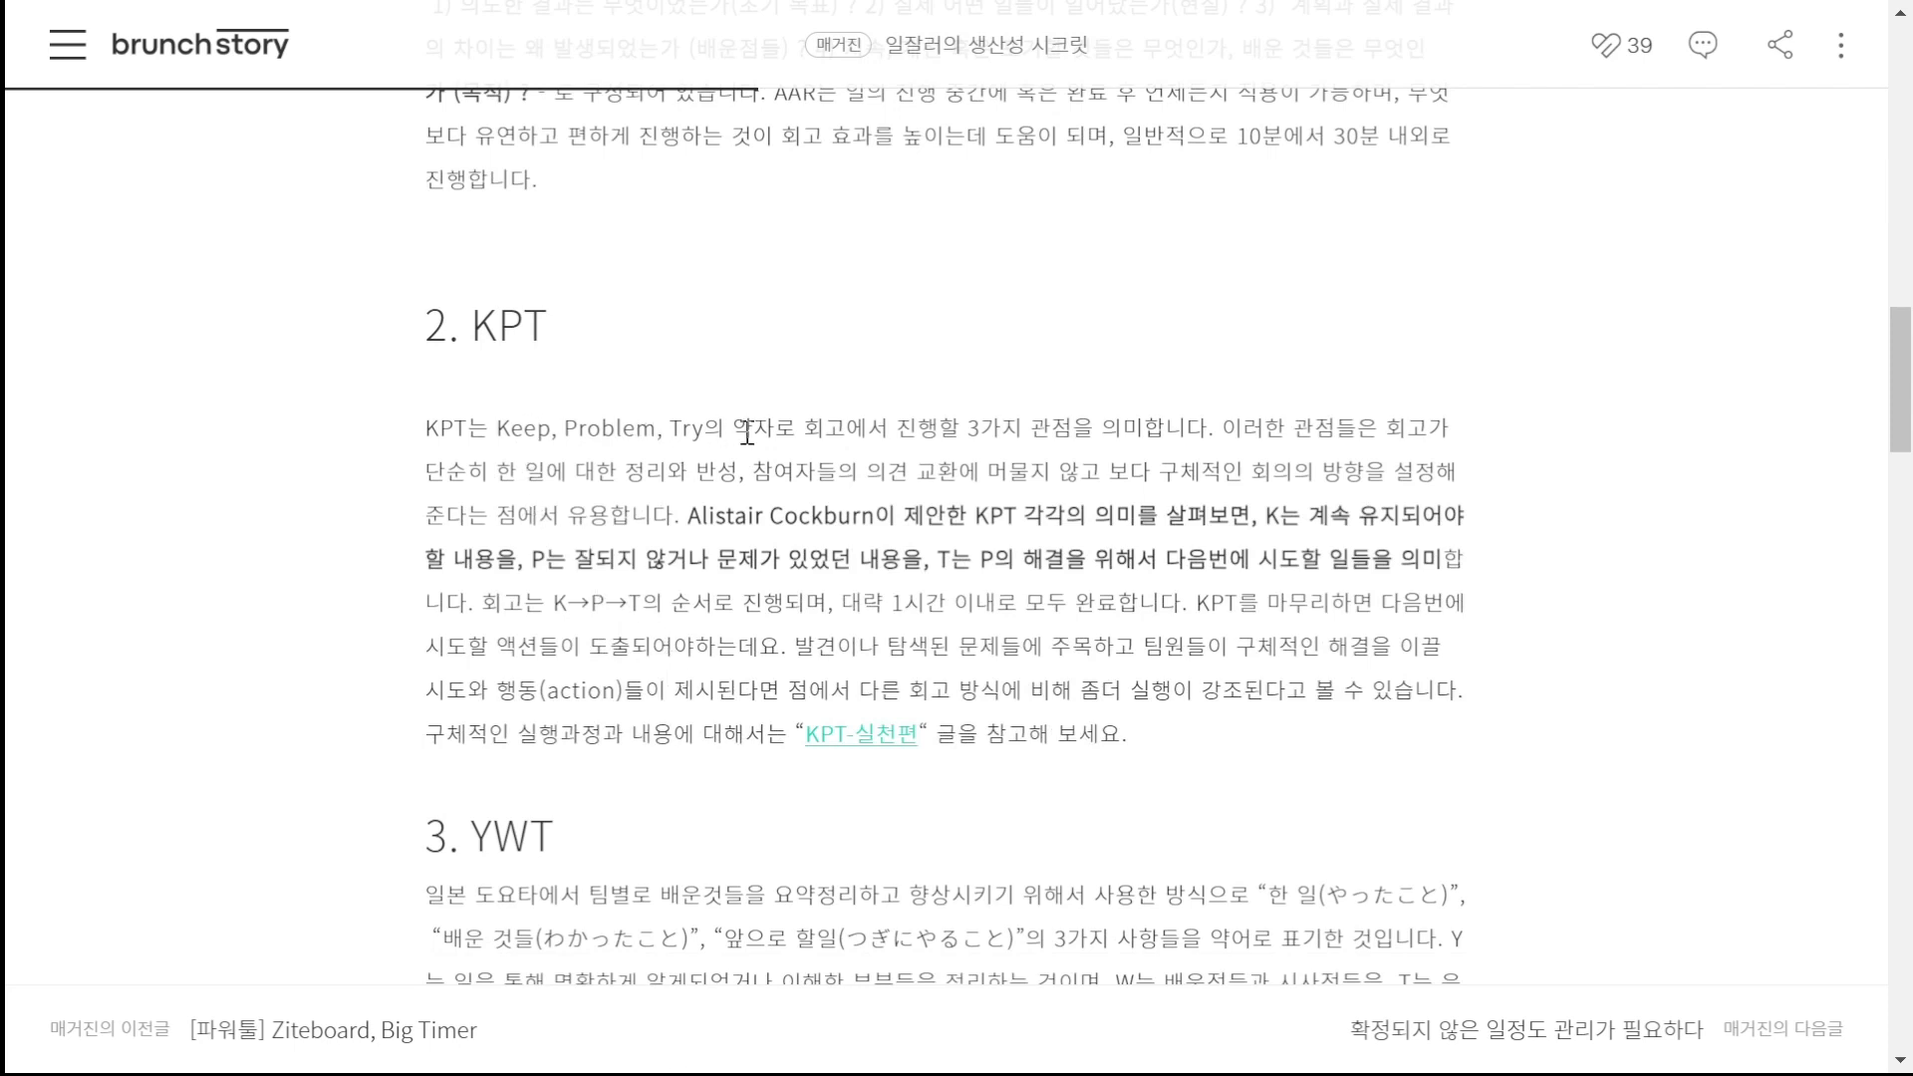
{"action": "left_click_drag", "start_coordinate": [489, 433], "coordinate": [570, 428]}
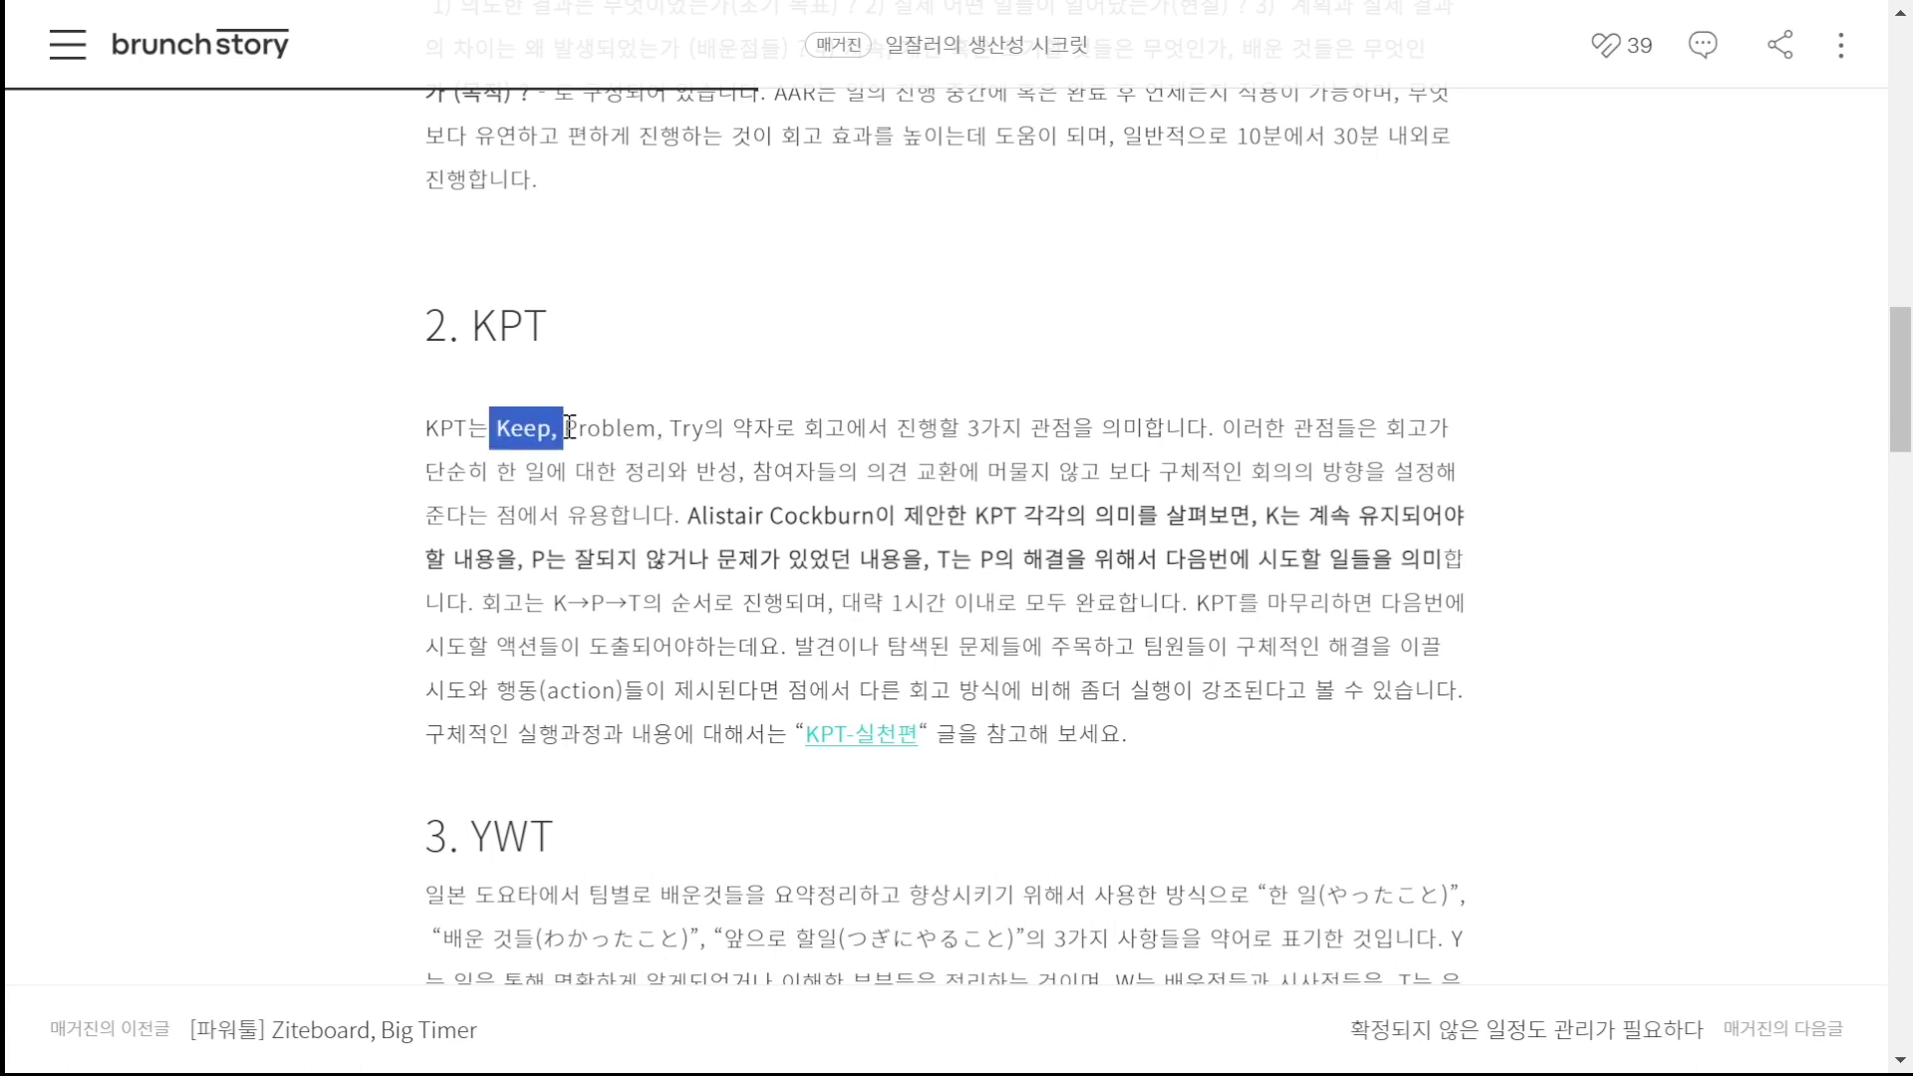
{"action": "left_click", "coordinate": [578, 437]}
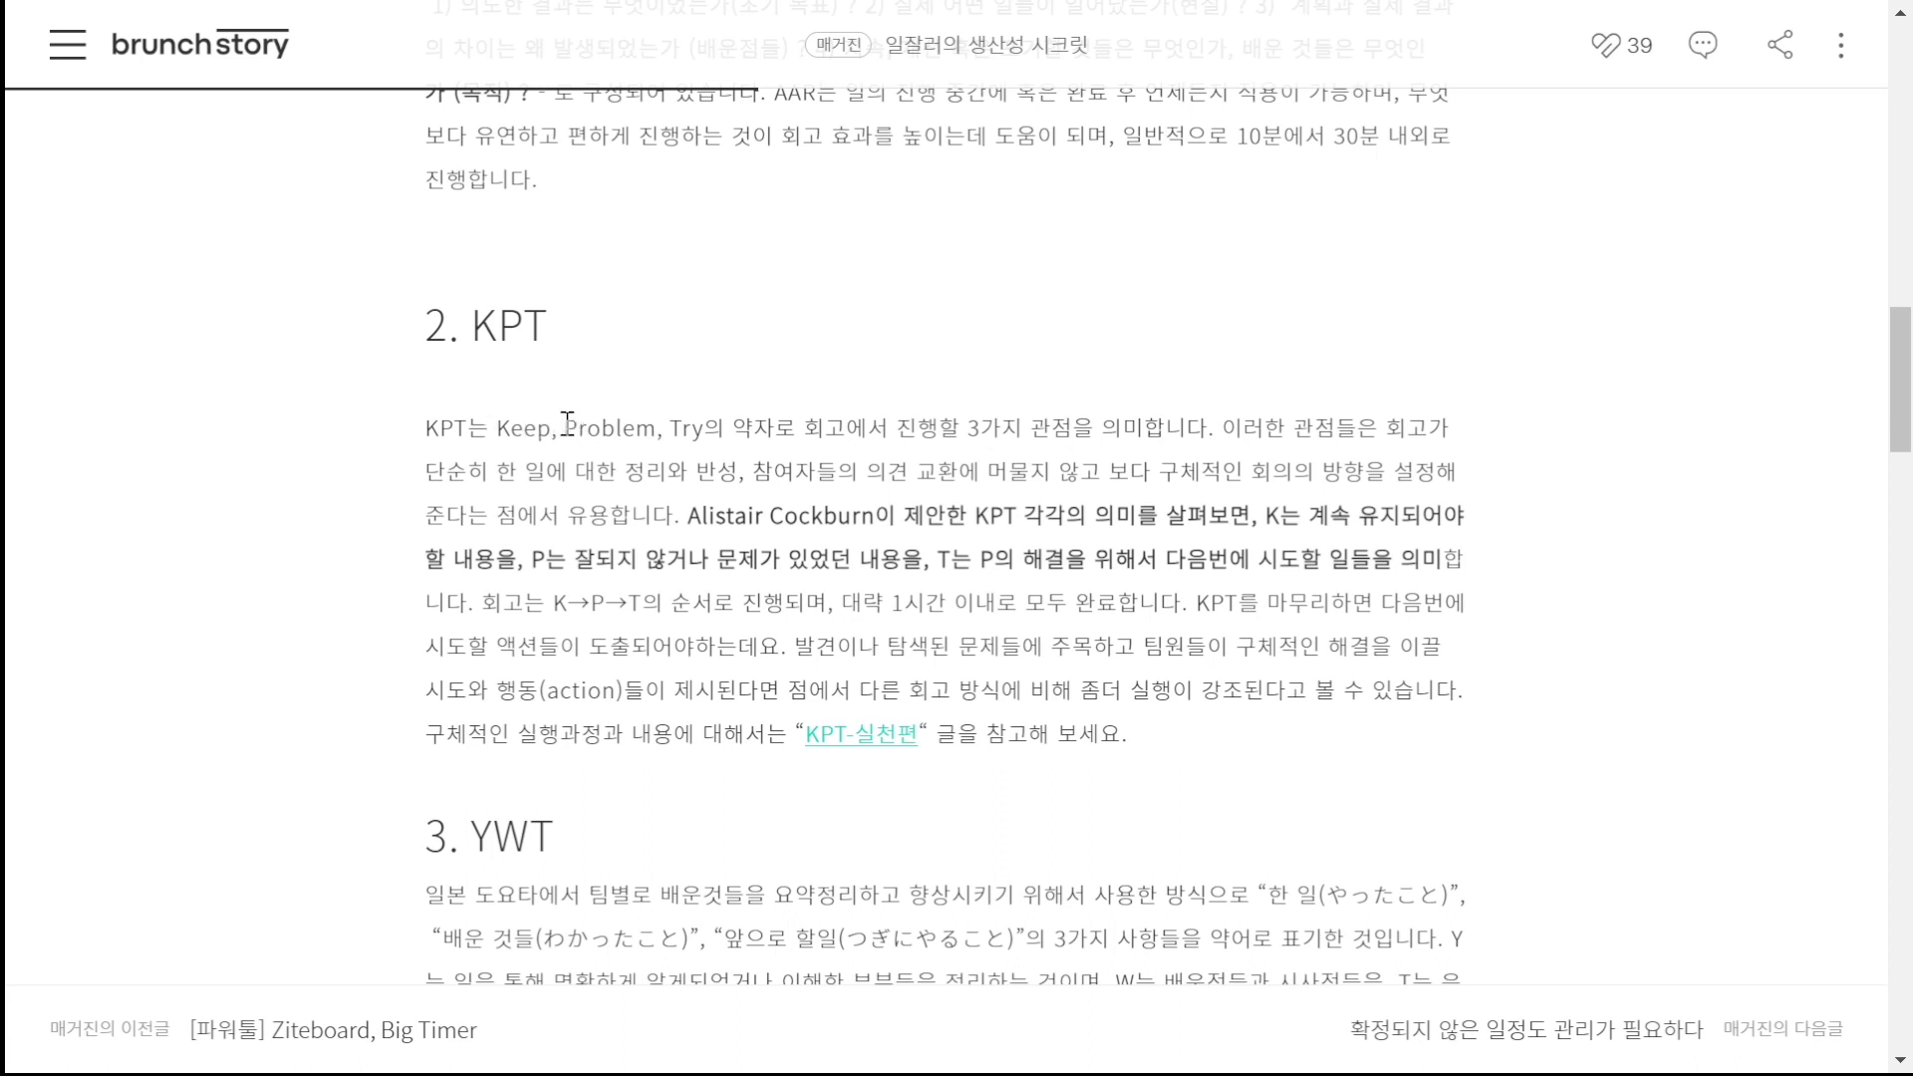
{"action": "left_click_drag", "start_coordinate": [567, 423], "coordinate": [661, 434]}
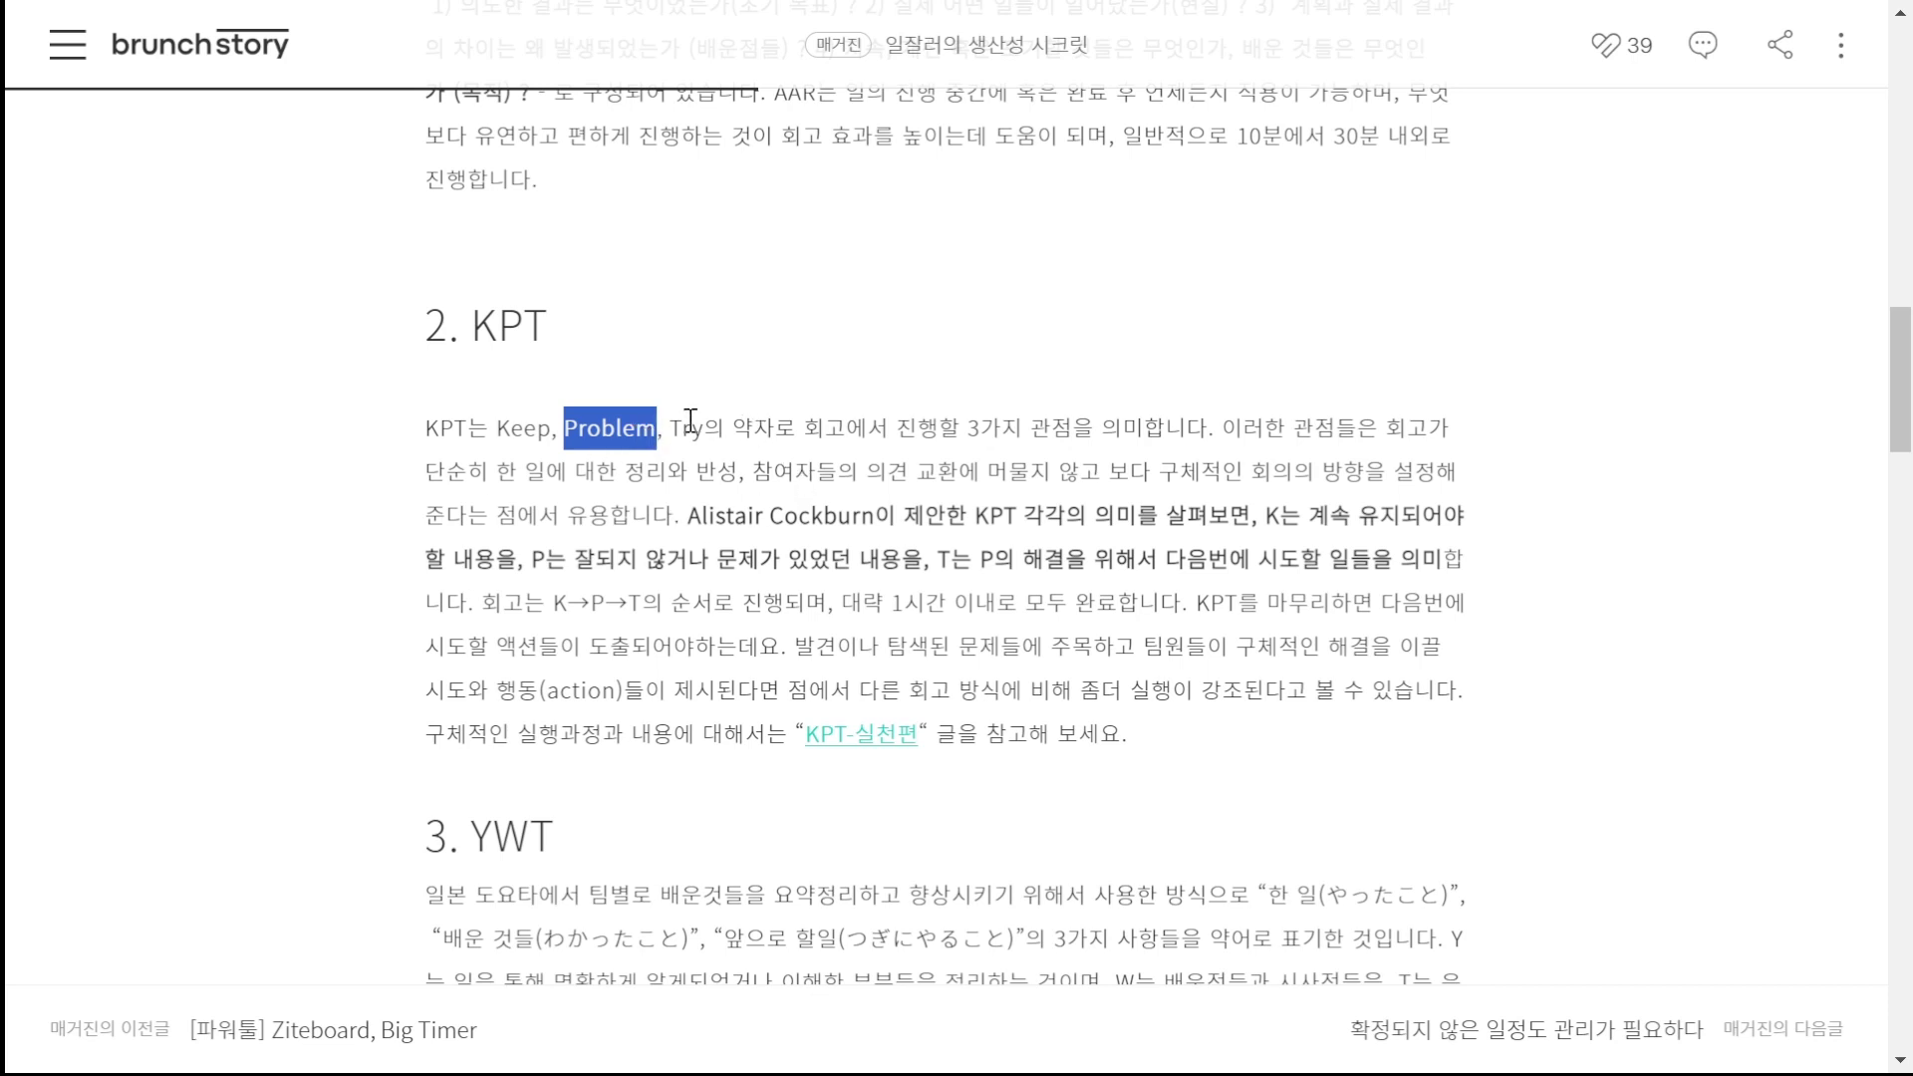
{"action": "left_click_drag", "start_coordinate": [674, 428], "coordinate": [713, 430]}
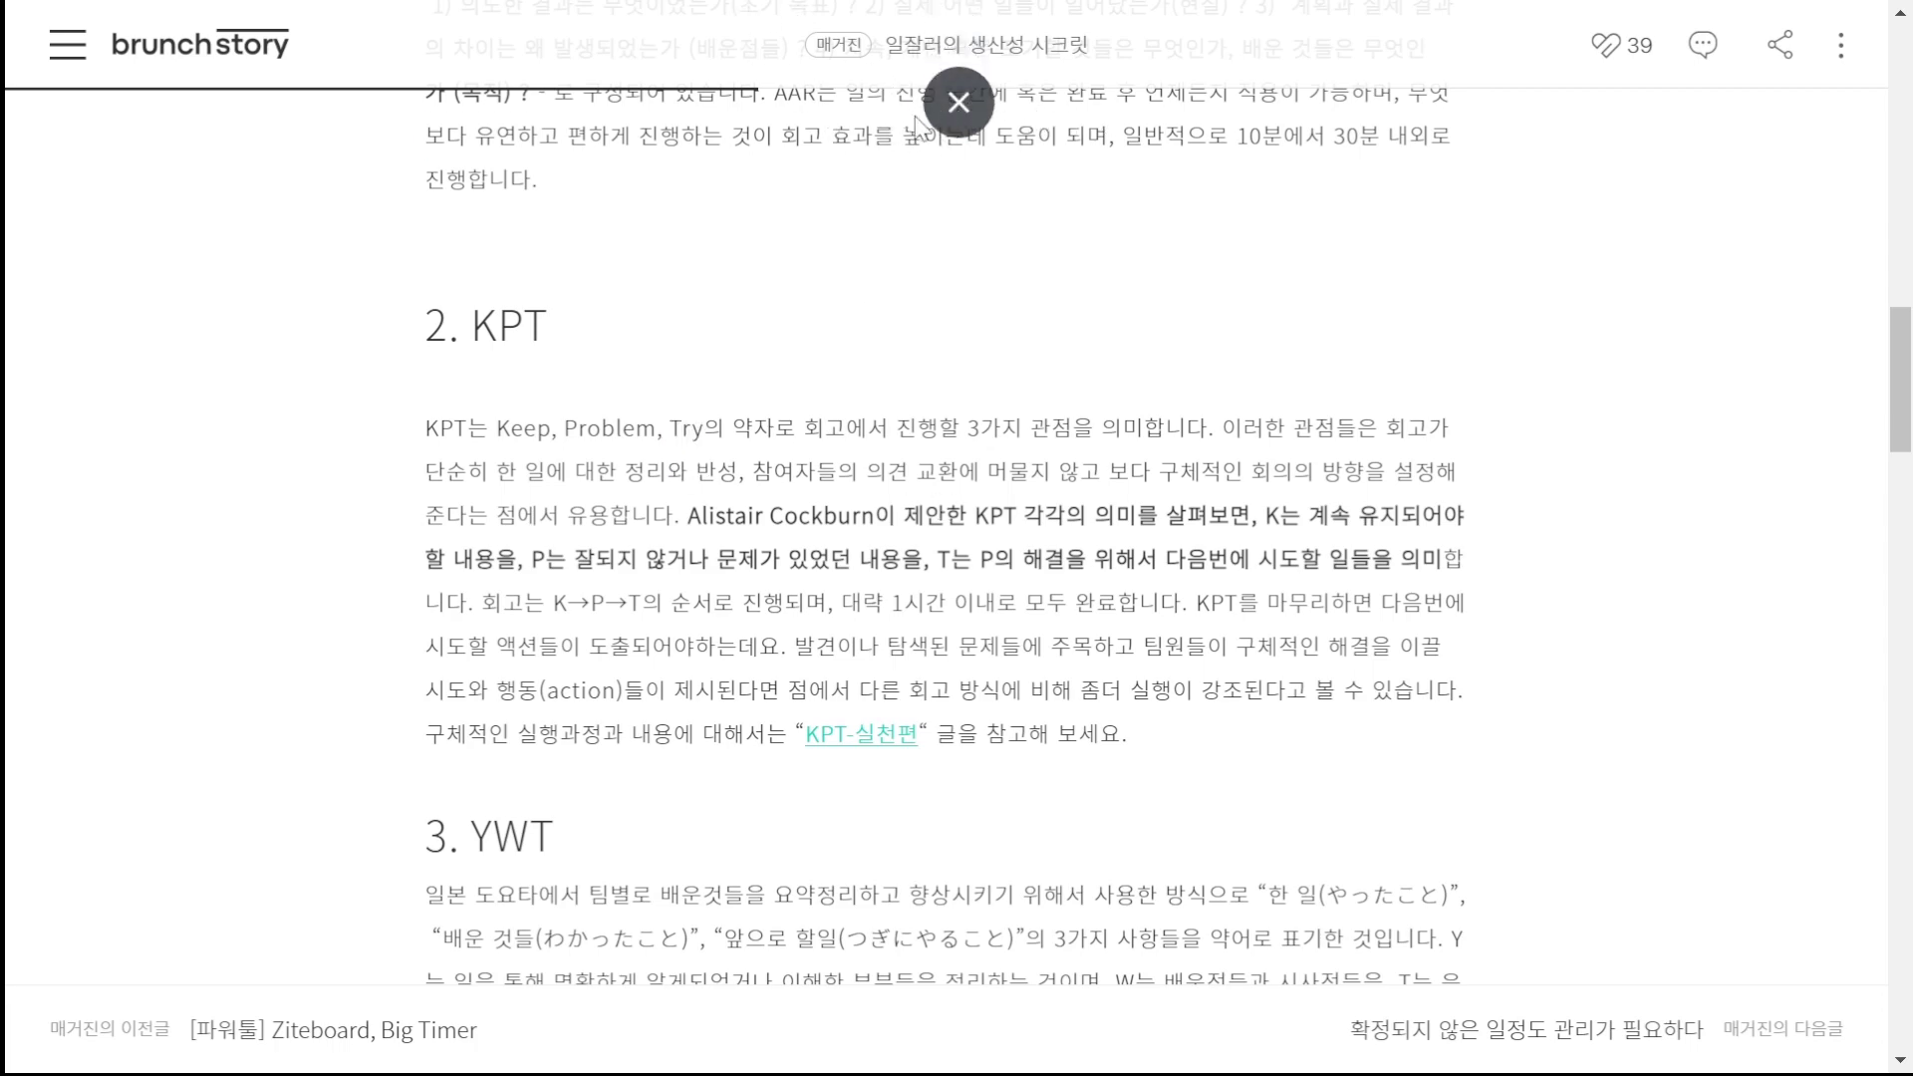
Step: Return to the BYE 2023, HELLO 2024 template in Notion and open the first goal card as a full page
{"action": "left_click_drag", "start_coordinate": [918, 91], "coordinate": [924, 138]}
{"action": "key", "text": "F11"}
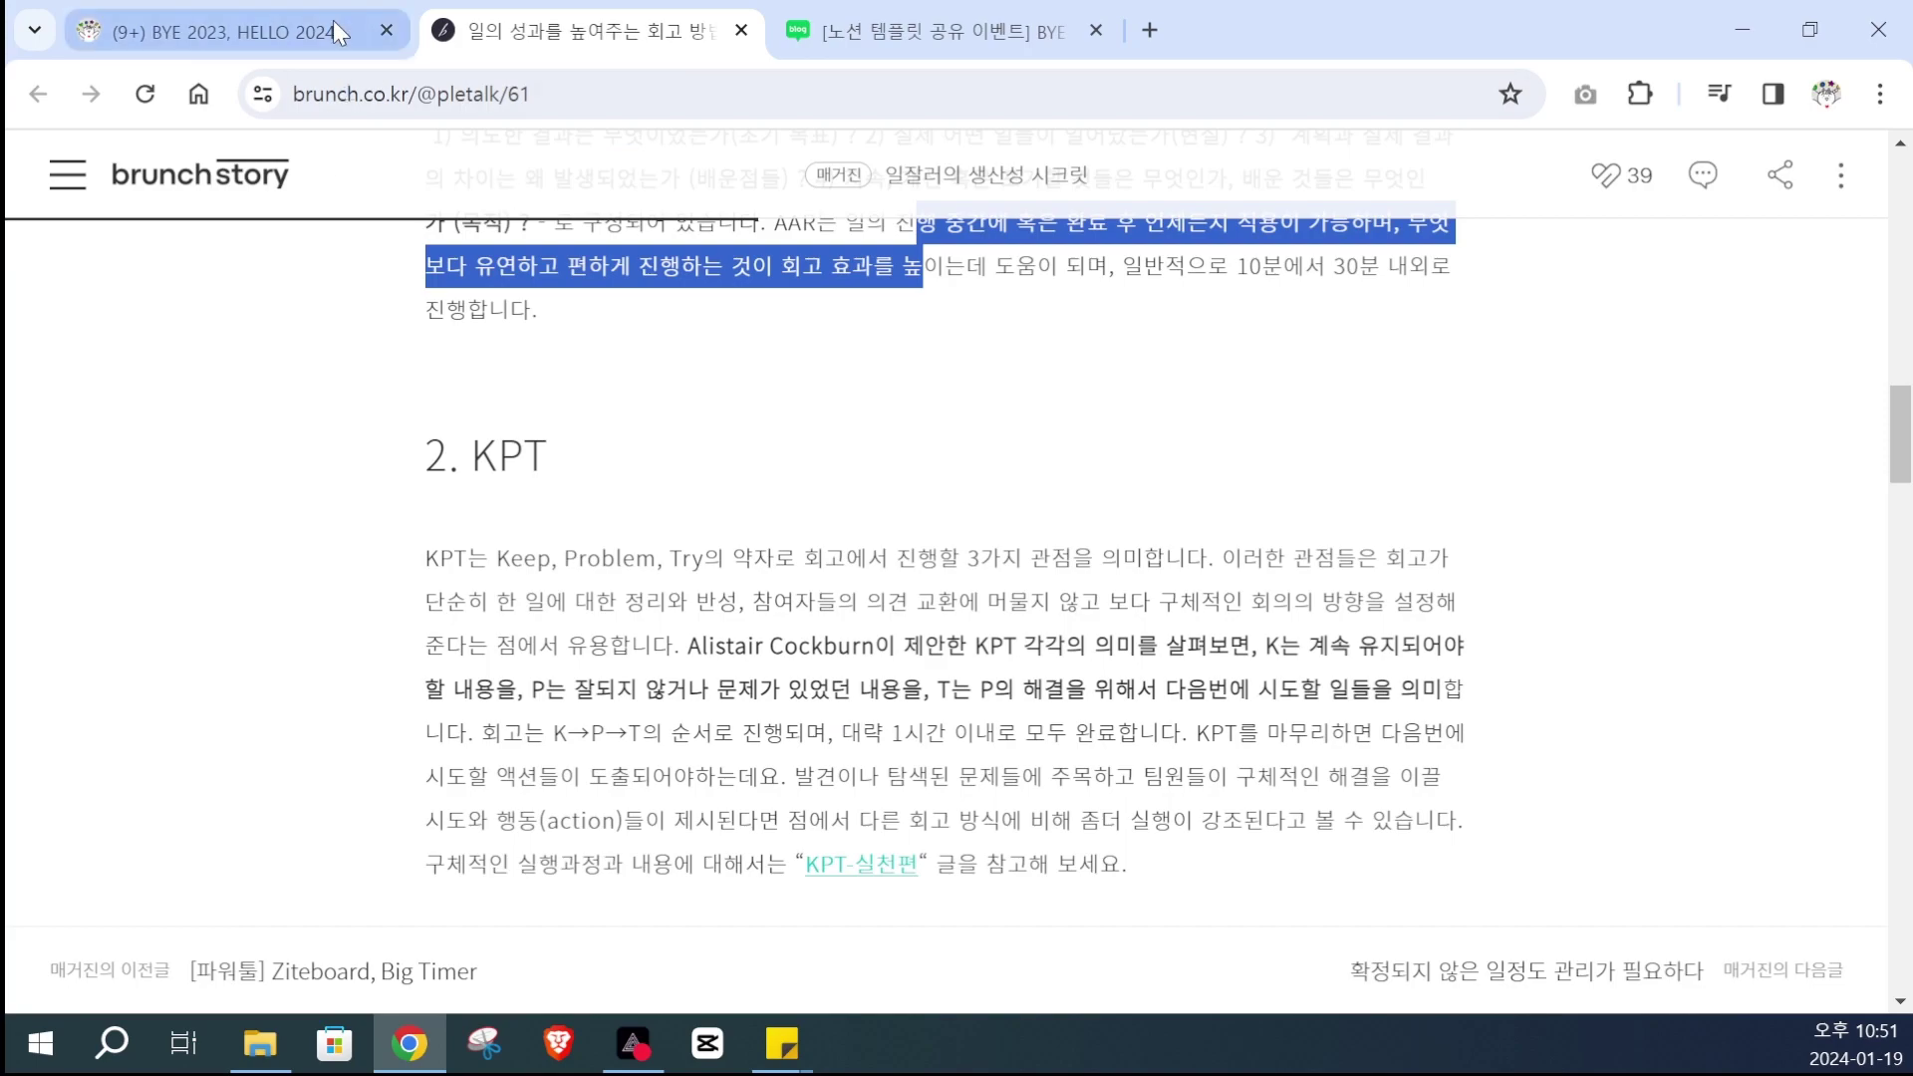
{"action": "left_click", "coordinate": [306, 22]}
{"action": "key", "text": "F11"}
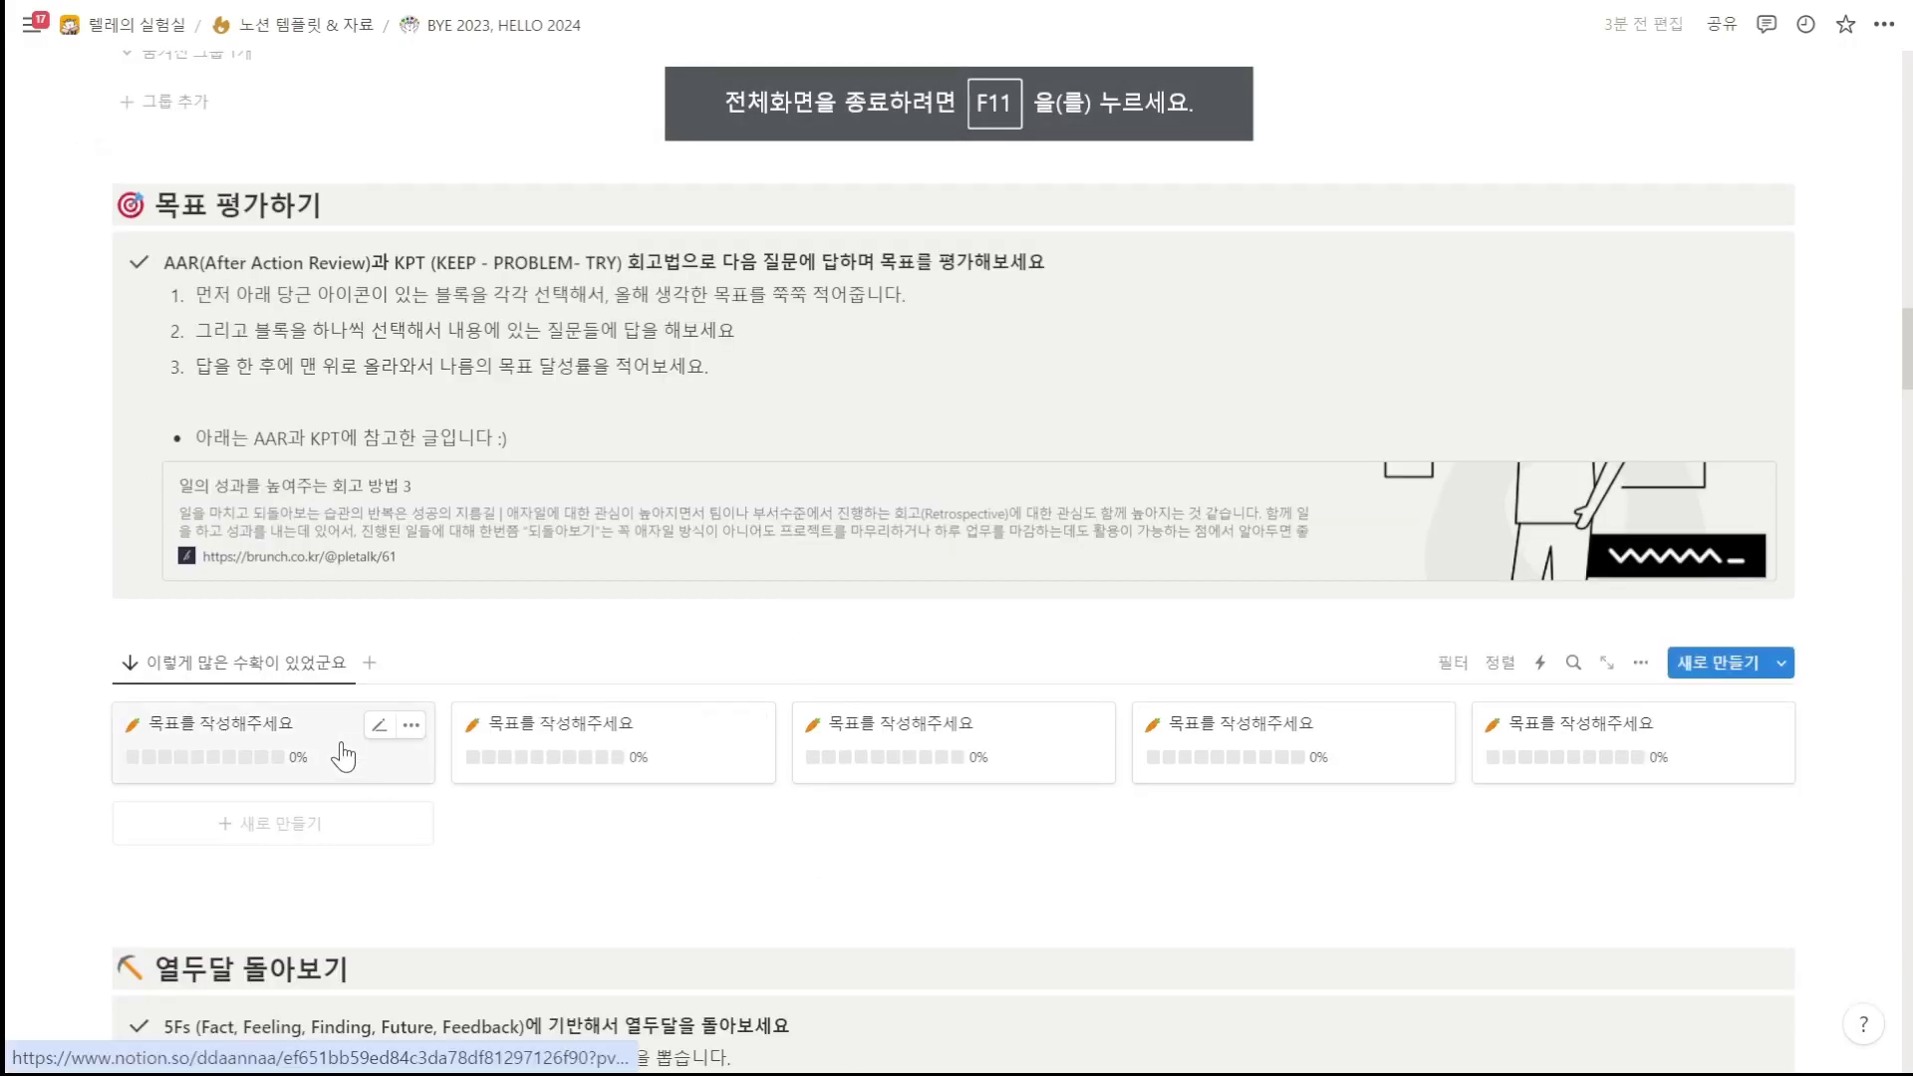
{"action": "scroll", "coordinate": [342, 757], "scroll_direction": "down", "scroll_amount": 2}
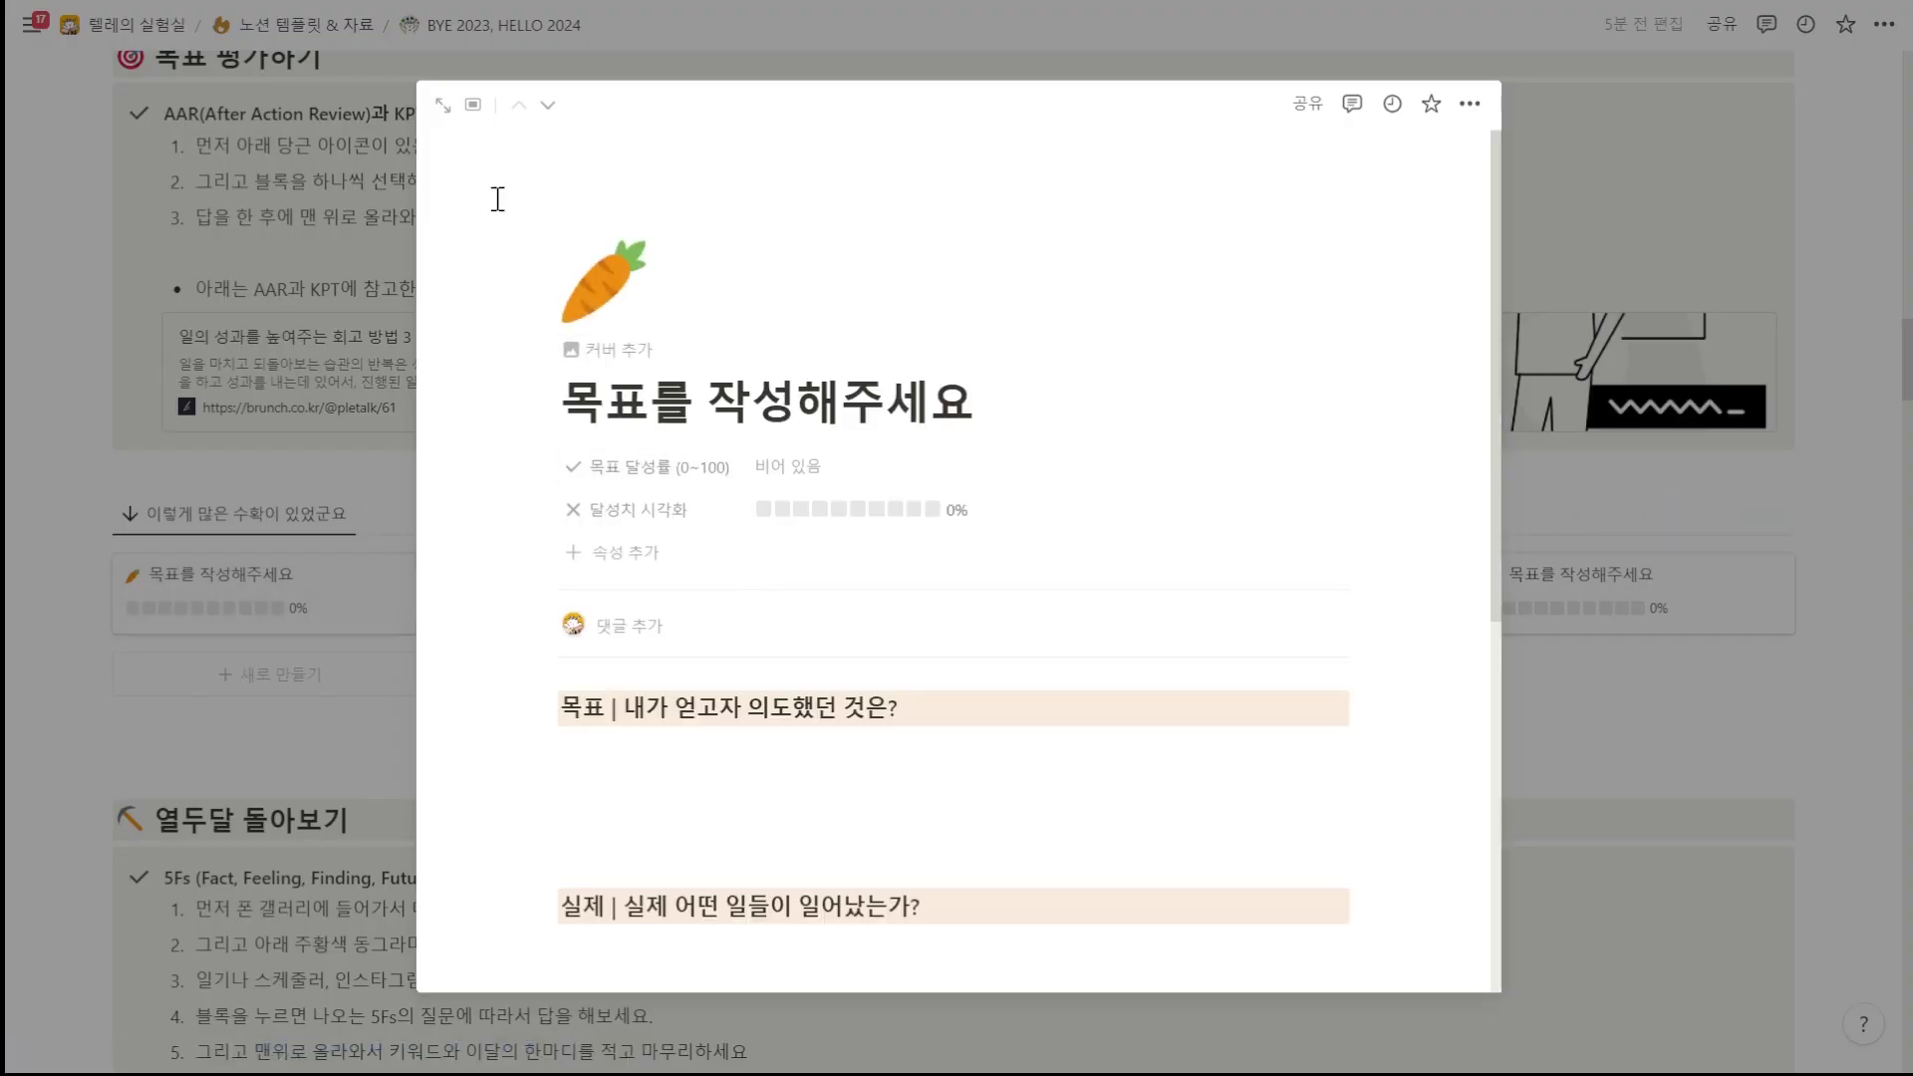
{"action": "left_click", "coordinate": [443, 110]}
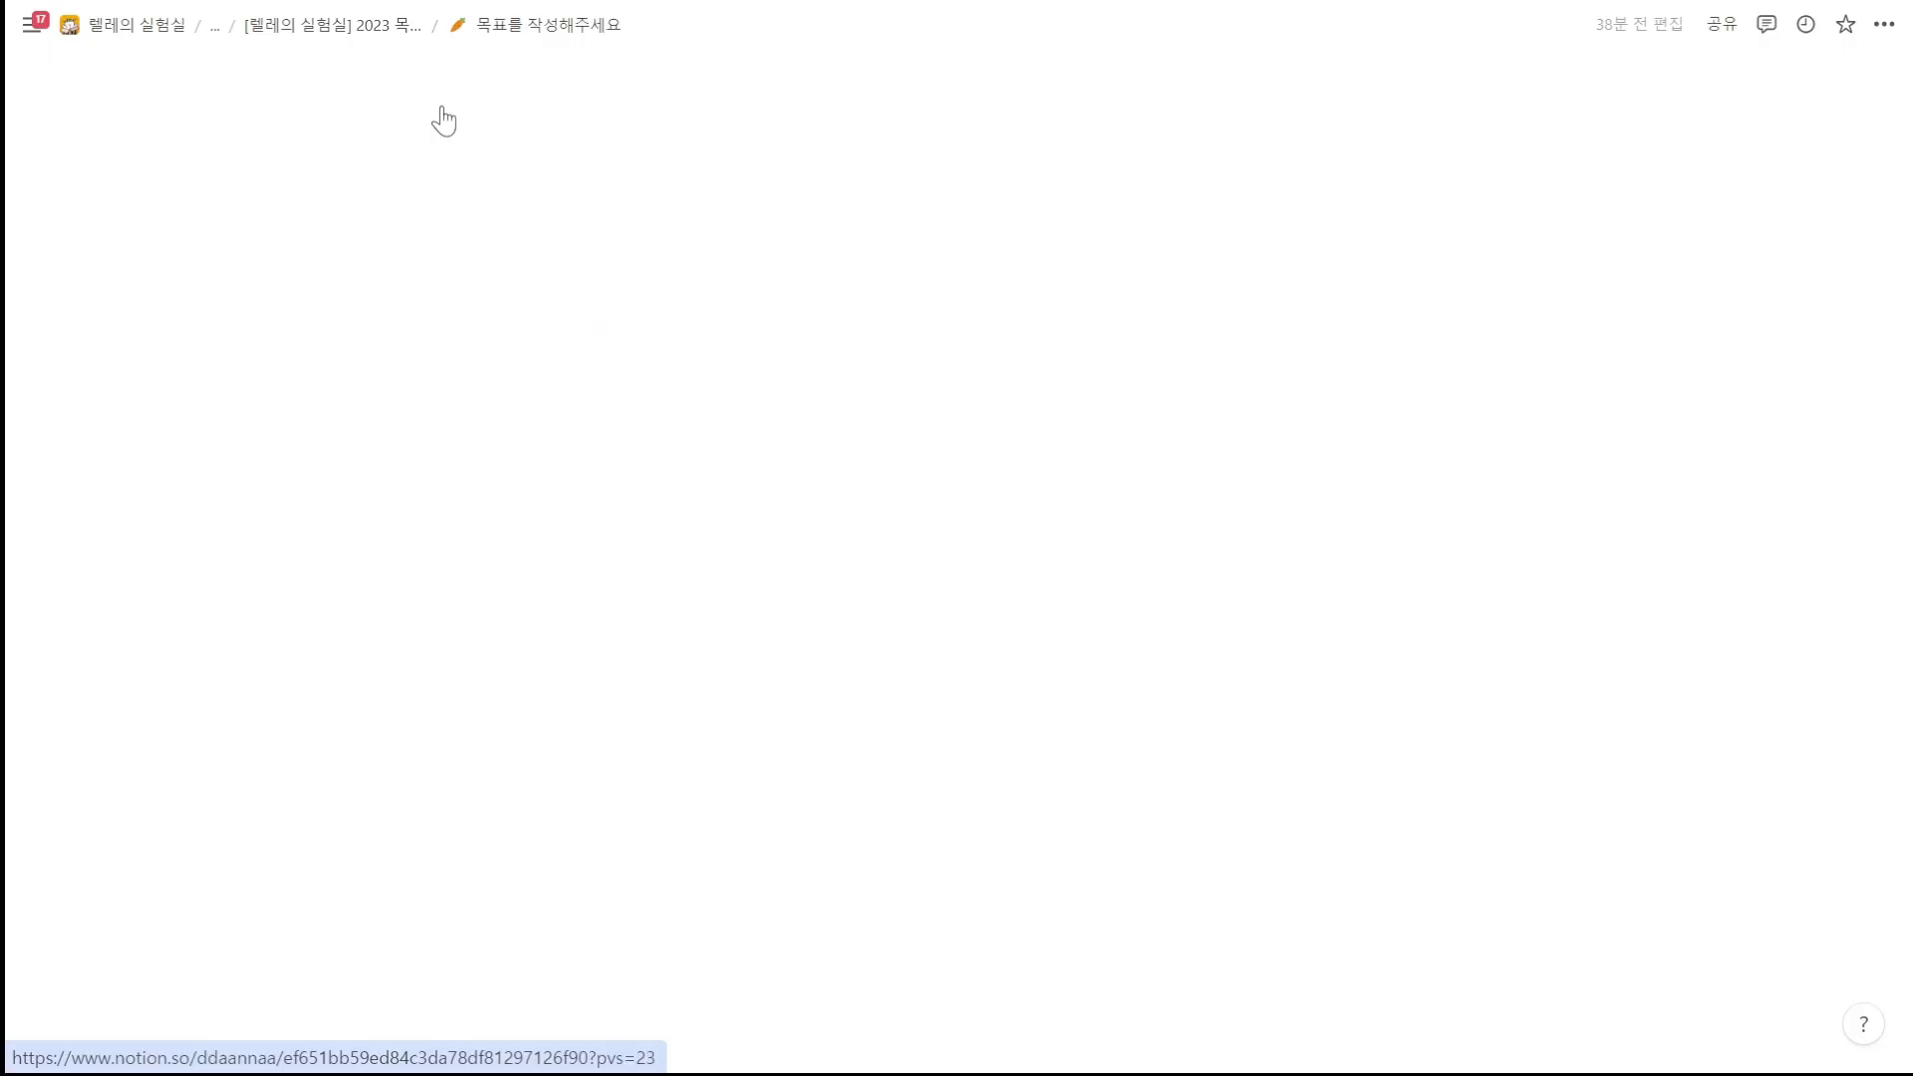
{"action": "scroll", "coordinate": [1063, 632], "scroll_direction": "down", "scroll_amount": 2}
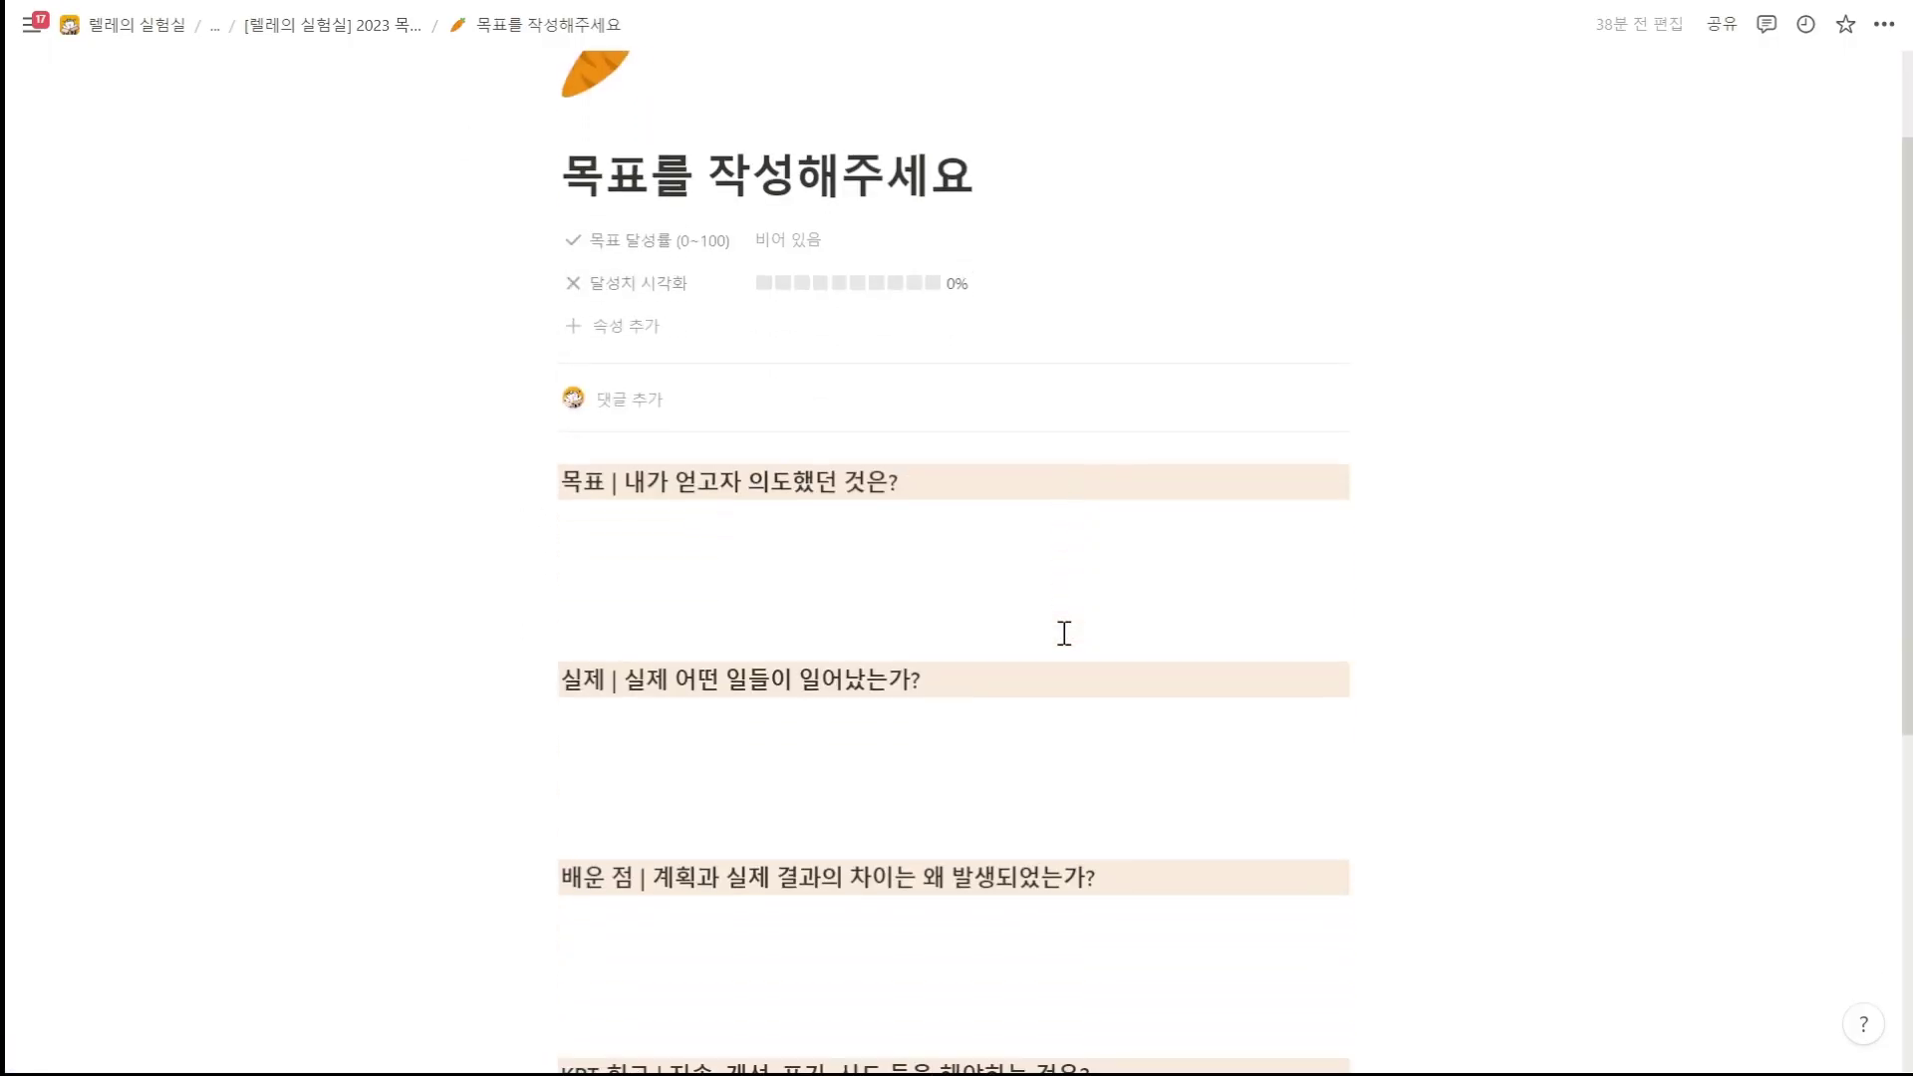
{"action": "scroll", "coordinate": [1063, 632], "scroll_direction": "up", "scroll_amount": 2}
Step: Replace the goal card's placeholder title with "매일 운동하기"
{"action": "left_click", "coordinate": [915, 332]}
{"action": "left_click_drag", "start_coordinate": [971, 329], "coordinate": [575, 304]}
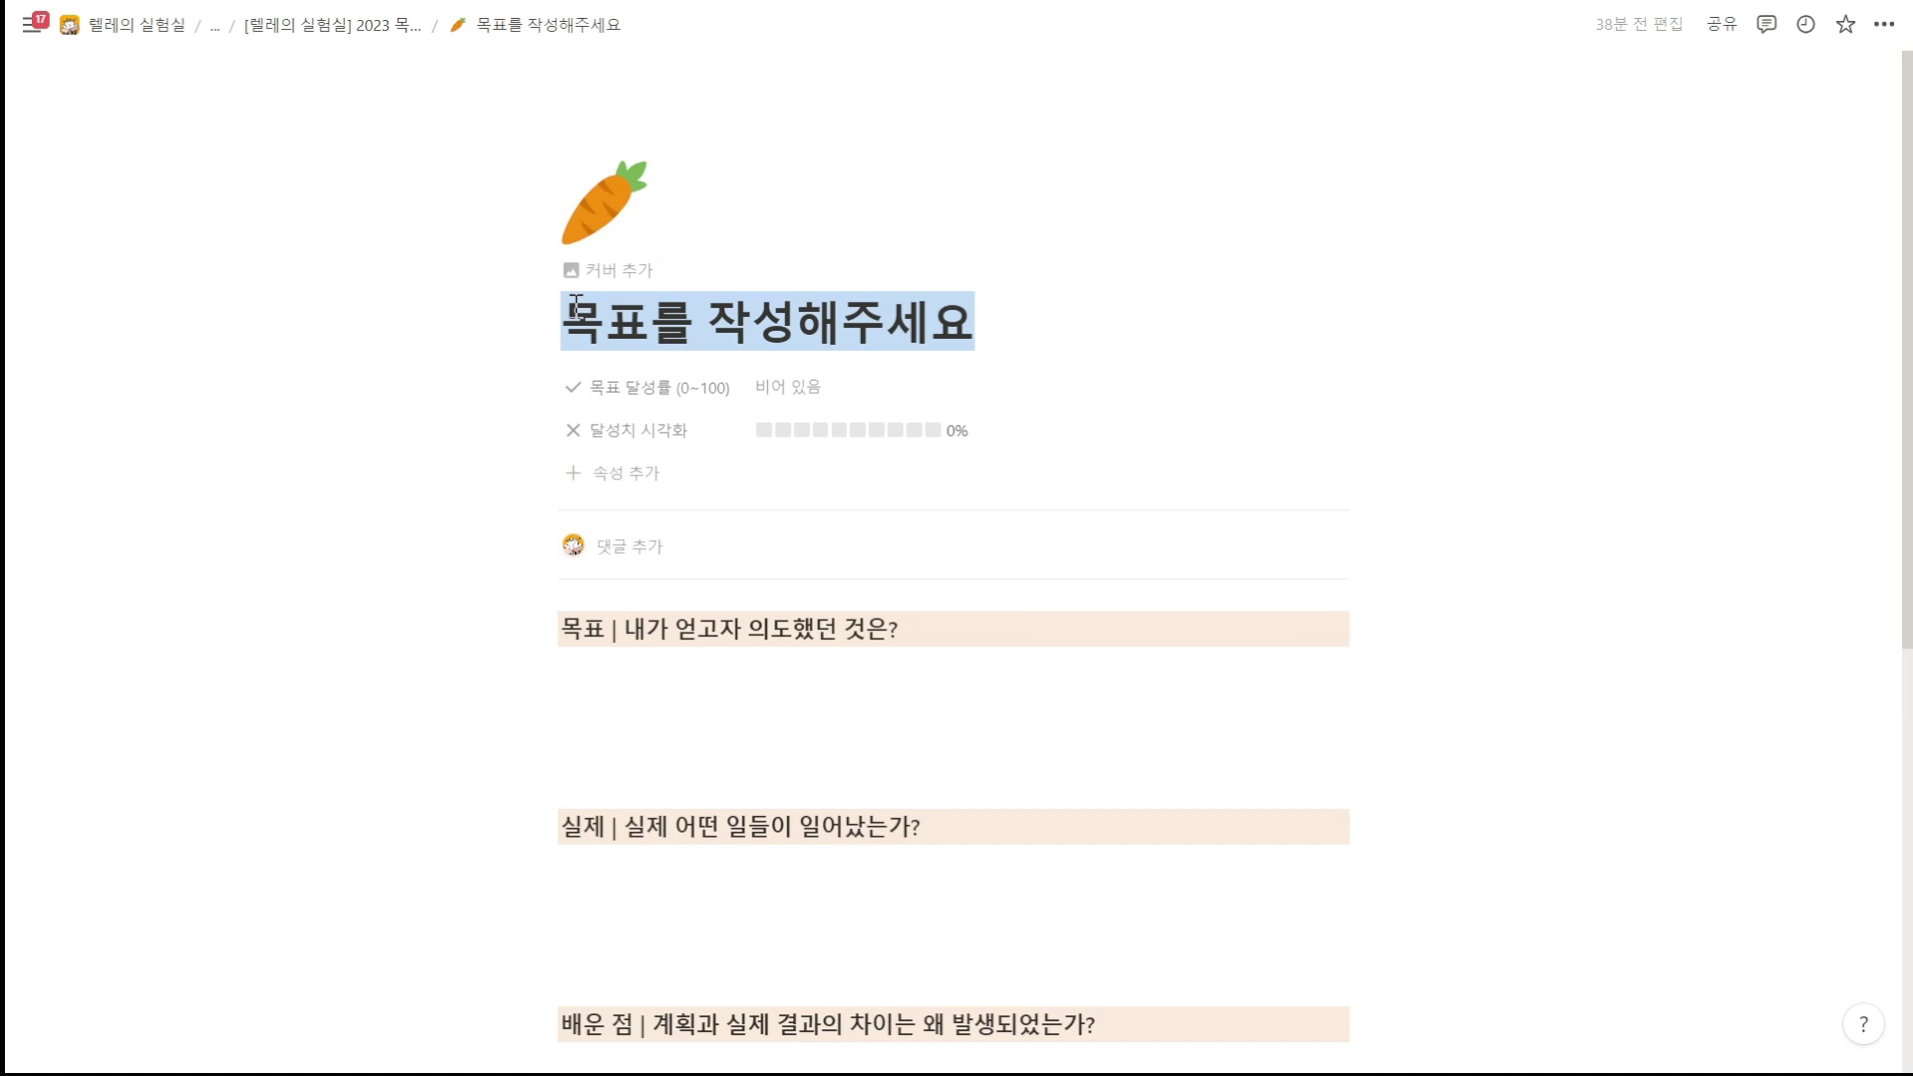
{"action": "type", "text": "aodlf"}
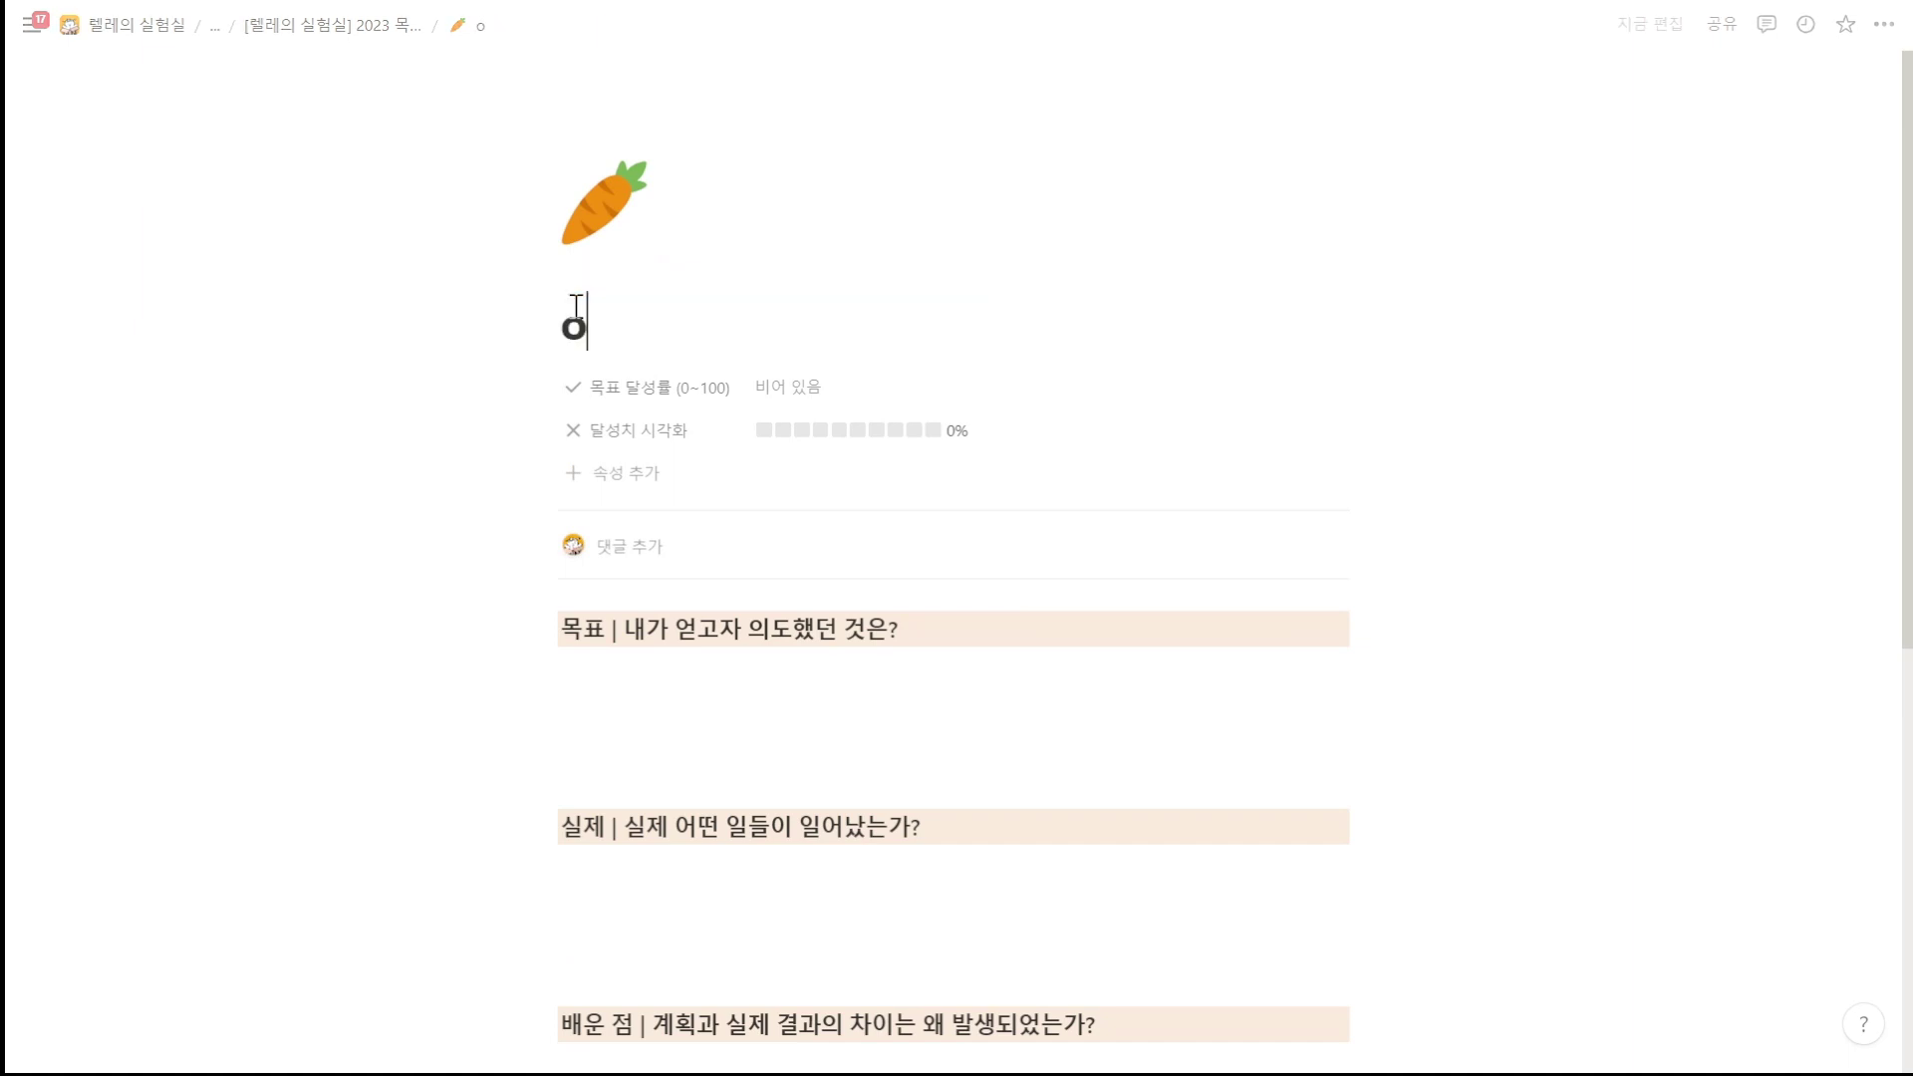
{"action": "key", "text": "BackSpace"}
{"action": "key", "text": "BackSpace"}
{"action": "key", "text": "BackSpace"}
{"action": "key", "text": "BackSpace"}
{"action": "key", "text": "BackSpace"}
{"action": "type", "text": "매일 운동하기"}
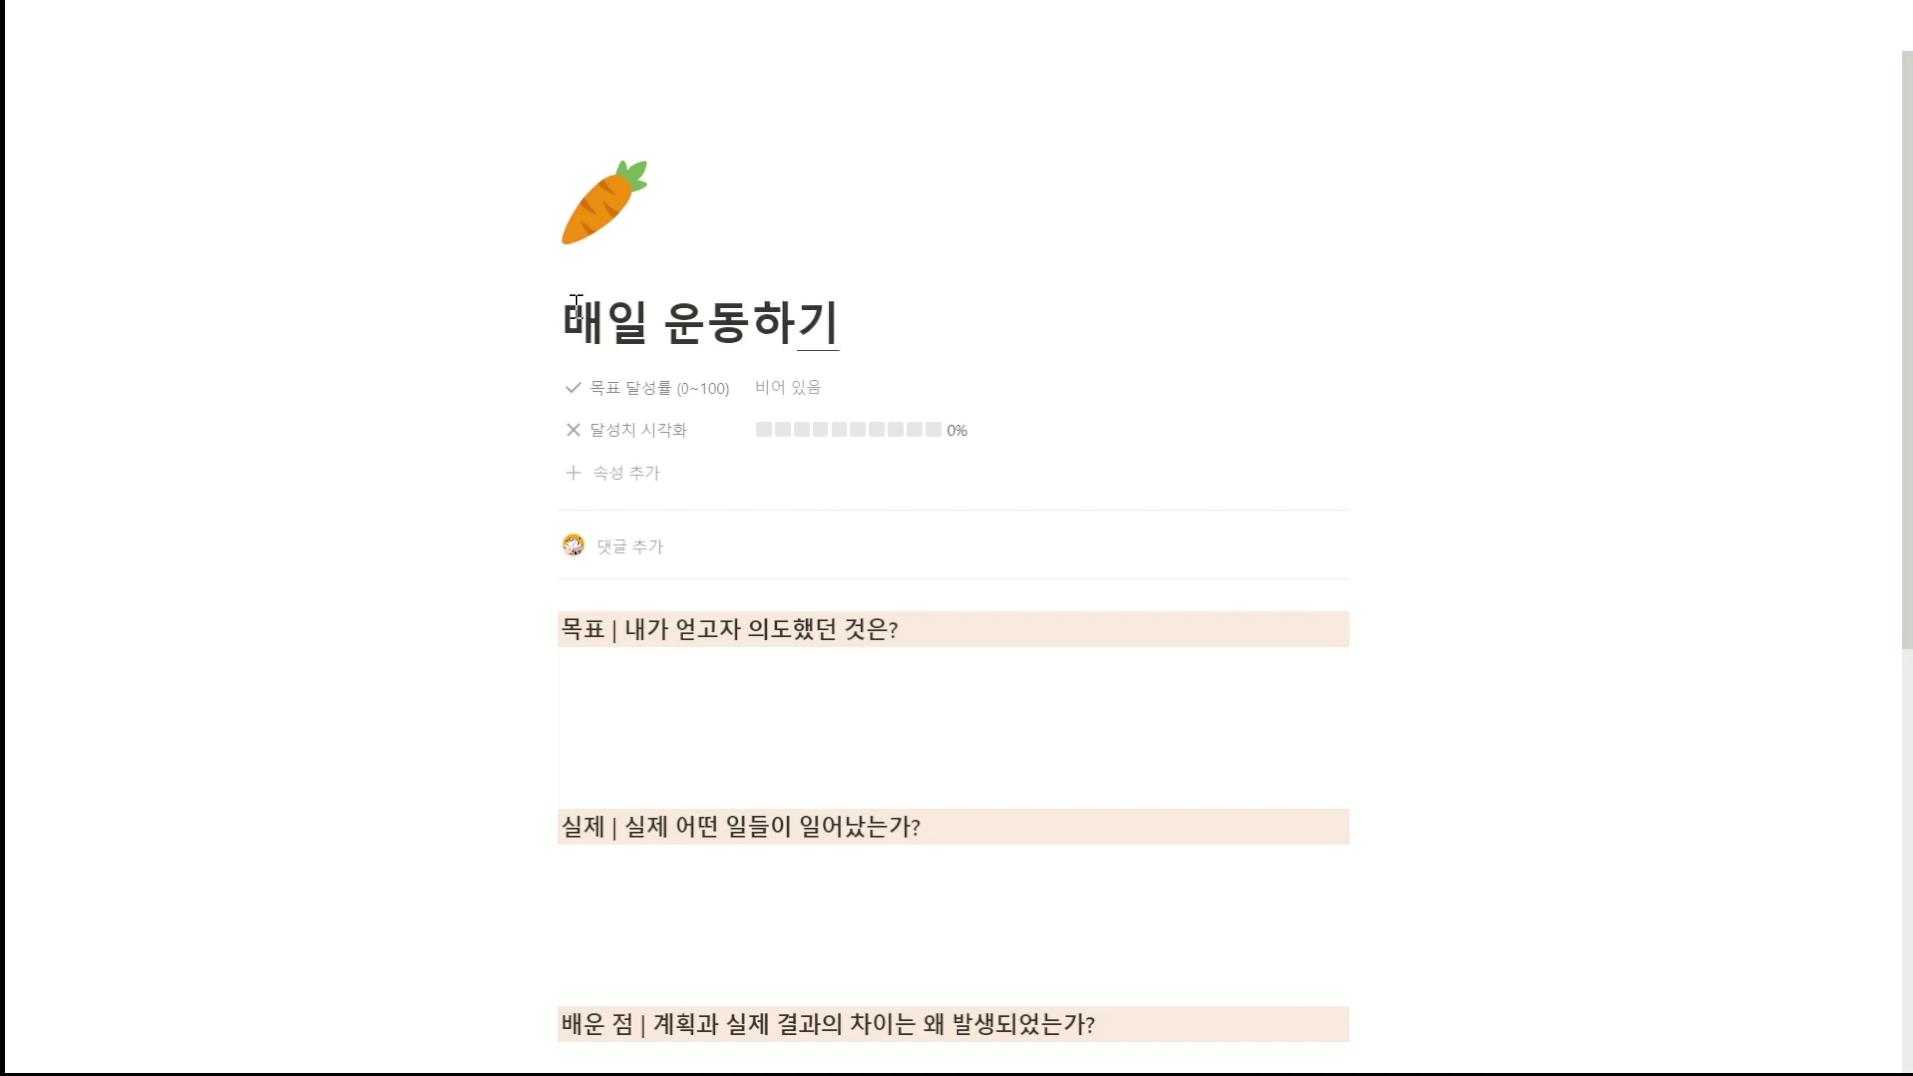
Step: Under the 목표 heading, add the bullet "매일 운동해서, 체력을 증진시키고 5kg 감량하는 것"
{"action": "left_click", "coordinate": [751, 674]}
{"action": "scroll", "coordinate": [750, 675], "scroll_direction": "down", "scroll_amount": 2}
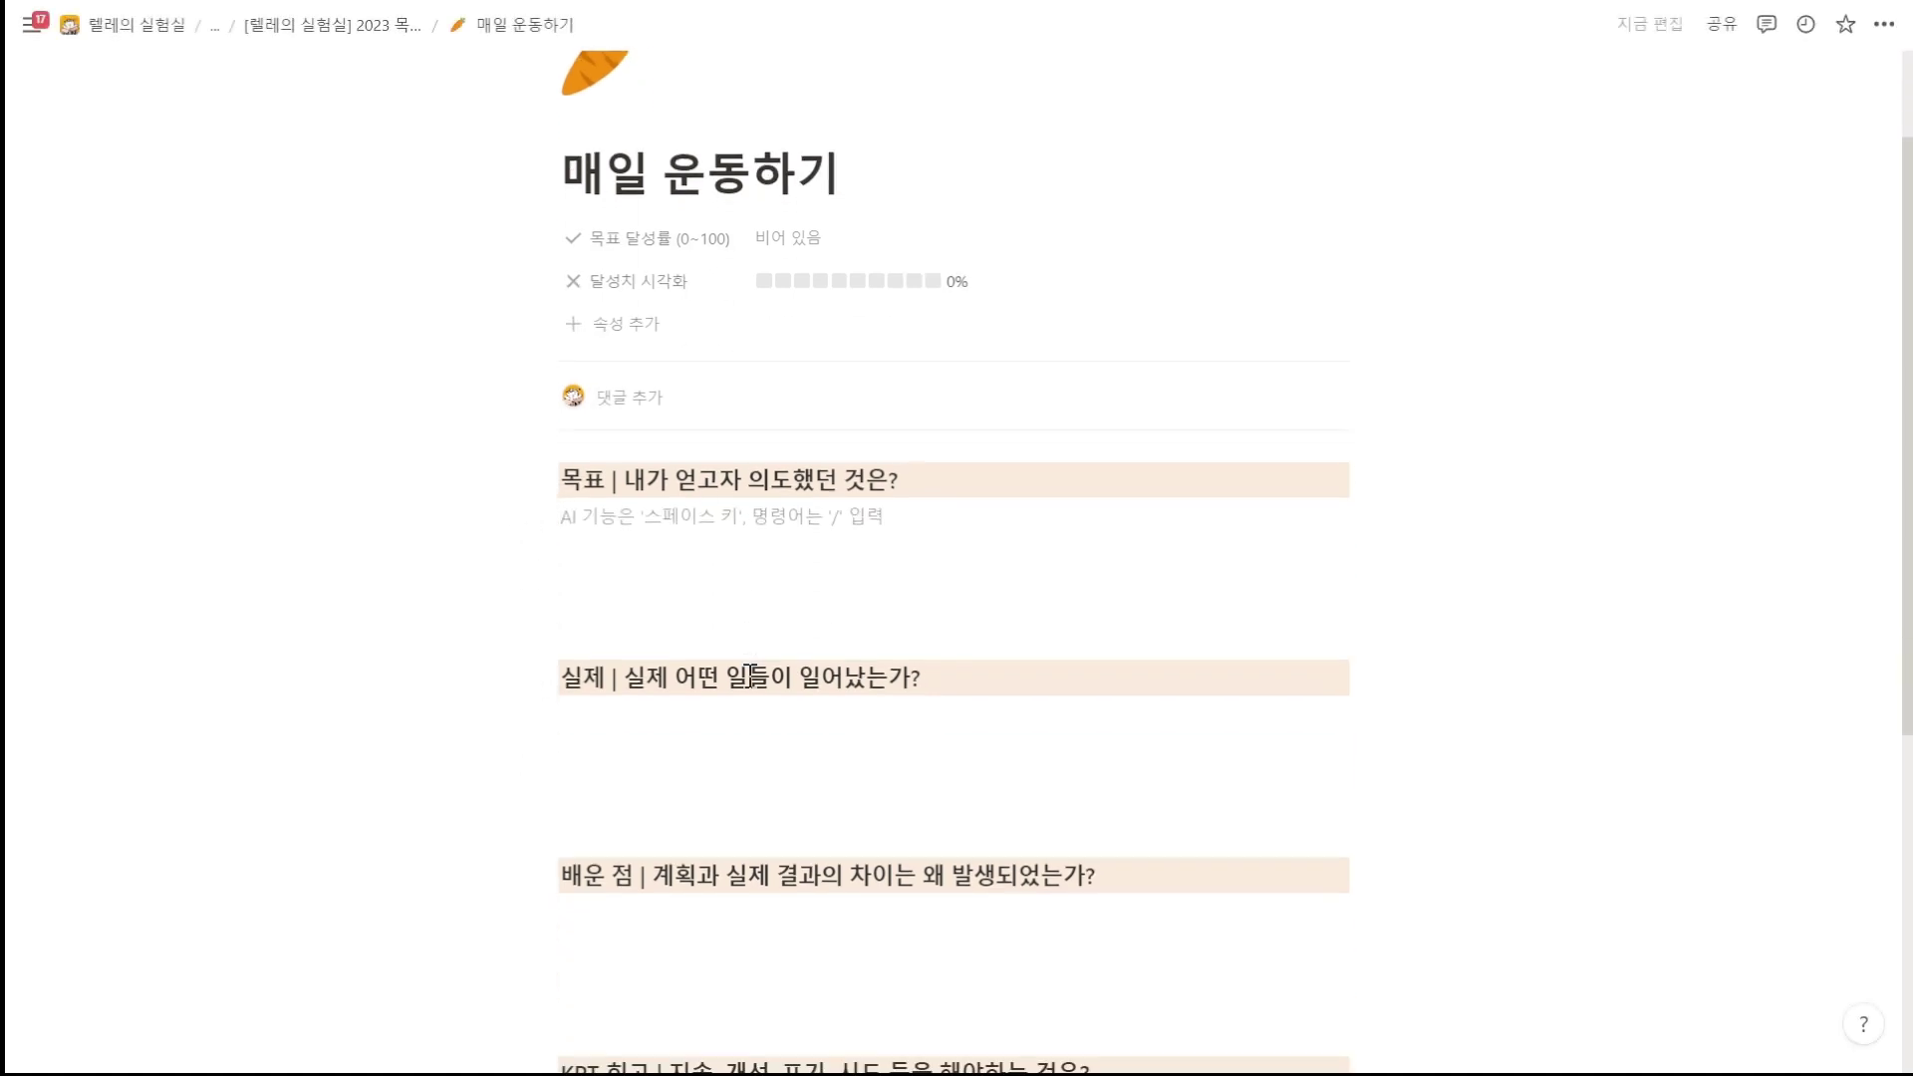
{"action": "type", "text": "매일 운동해서, 체력"}
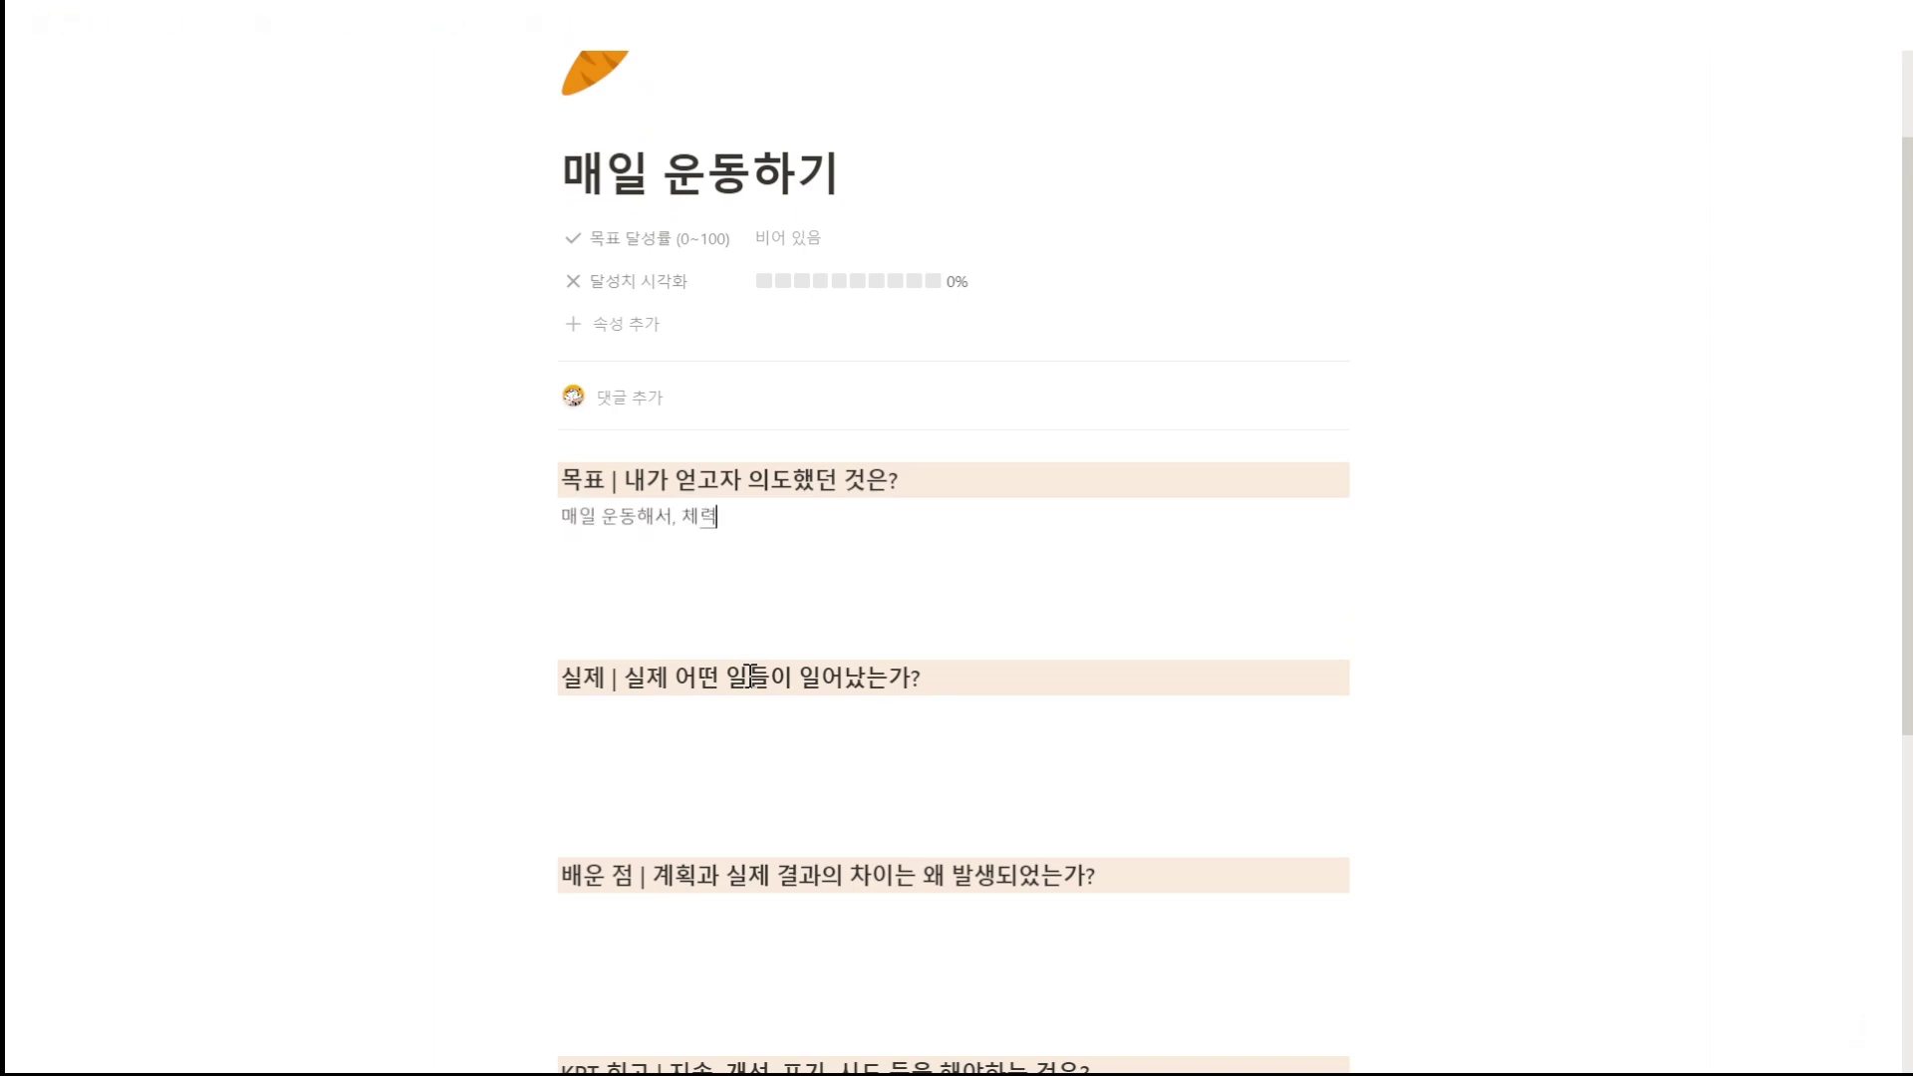
{"action": "type", "text": "을 증진시키고 5kg 감량하는 게"}
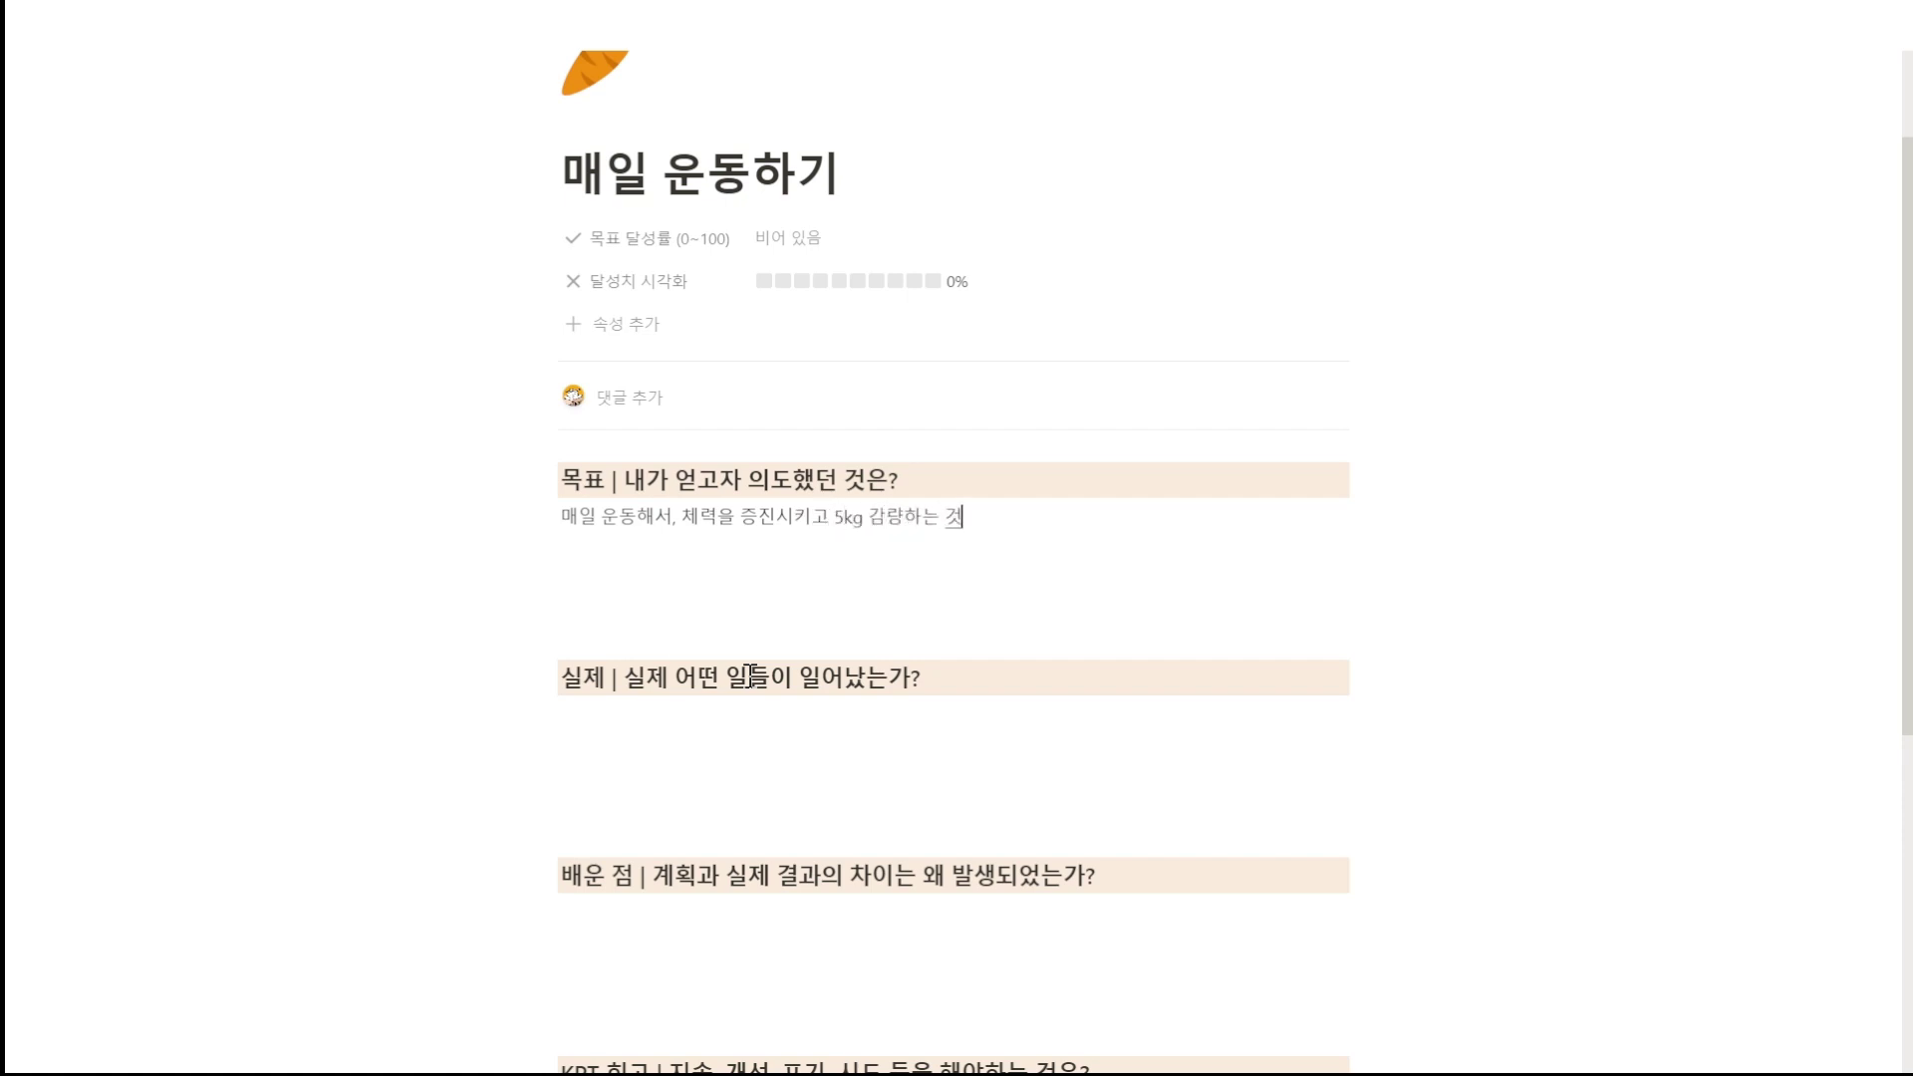
{"action": "key", "text": "Return"}
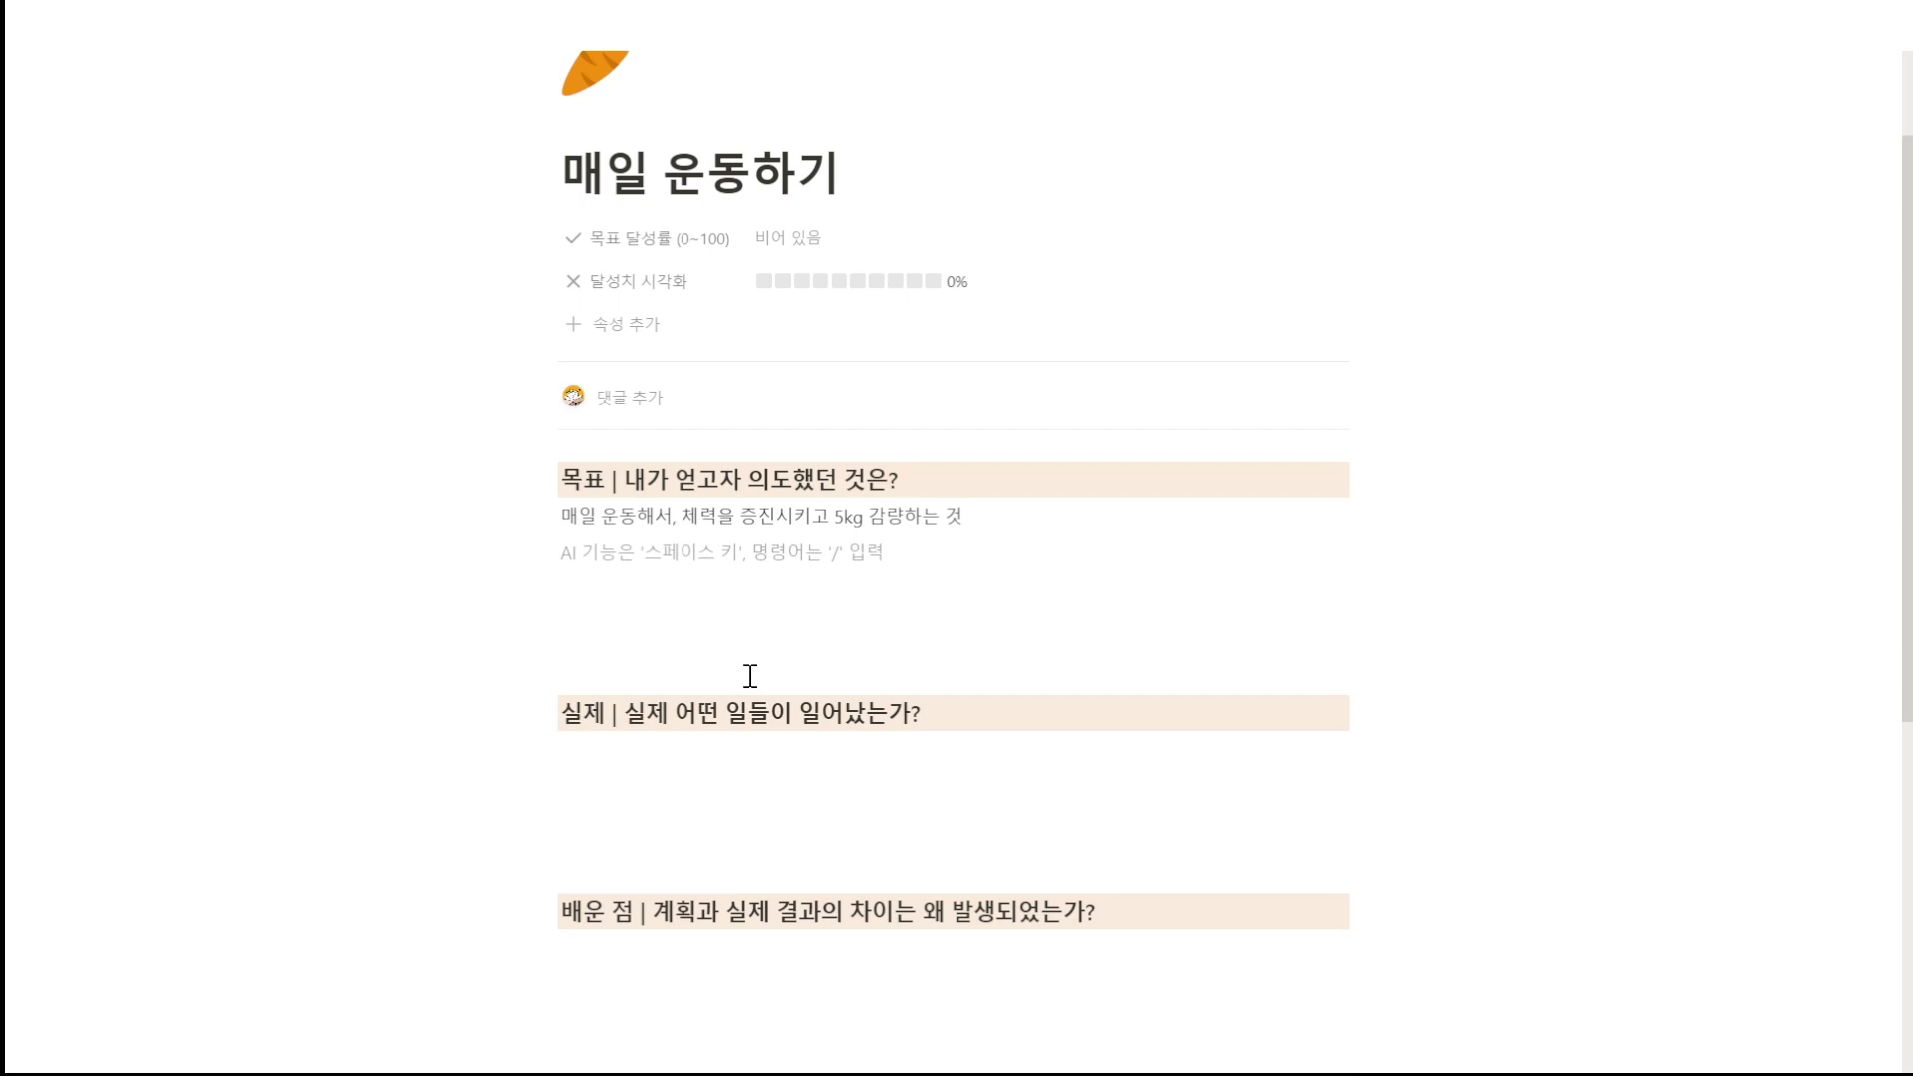
{"action": "left_click", "coordinate": [564, 518]}
{"action": "type", "text": "-"}
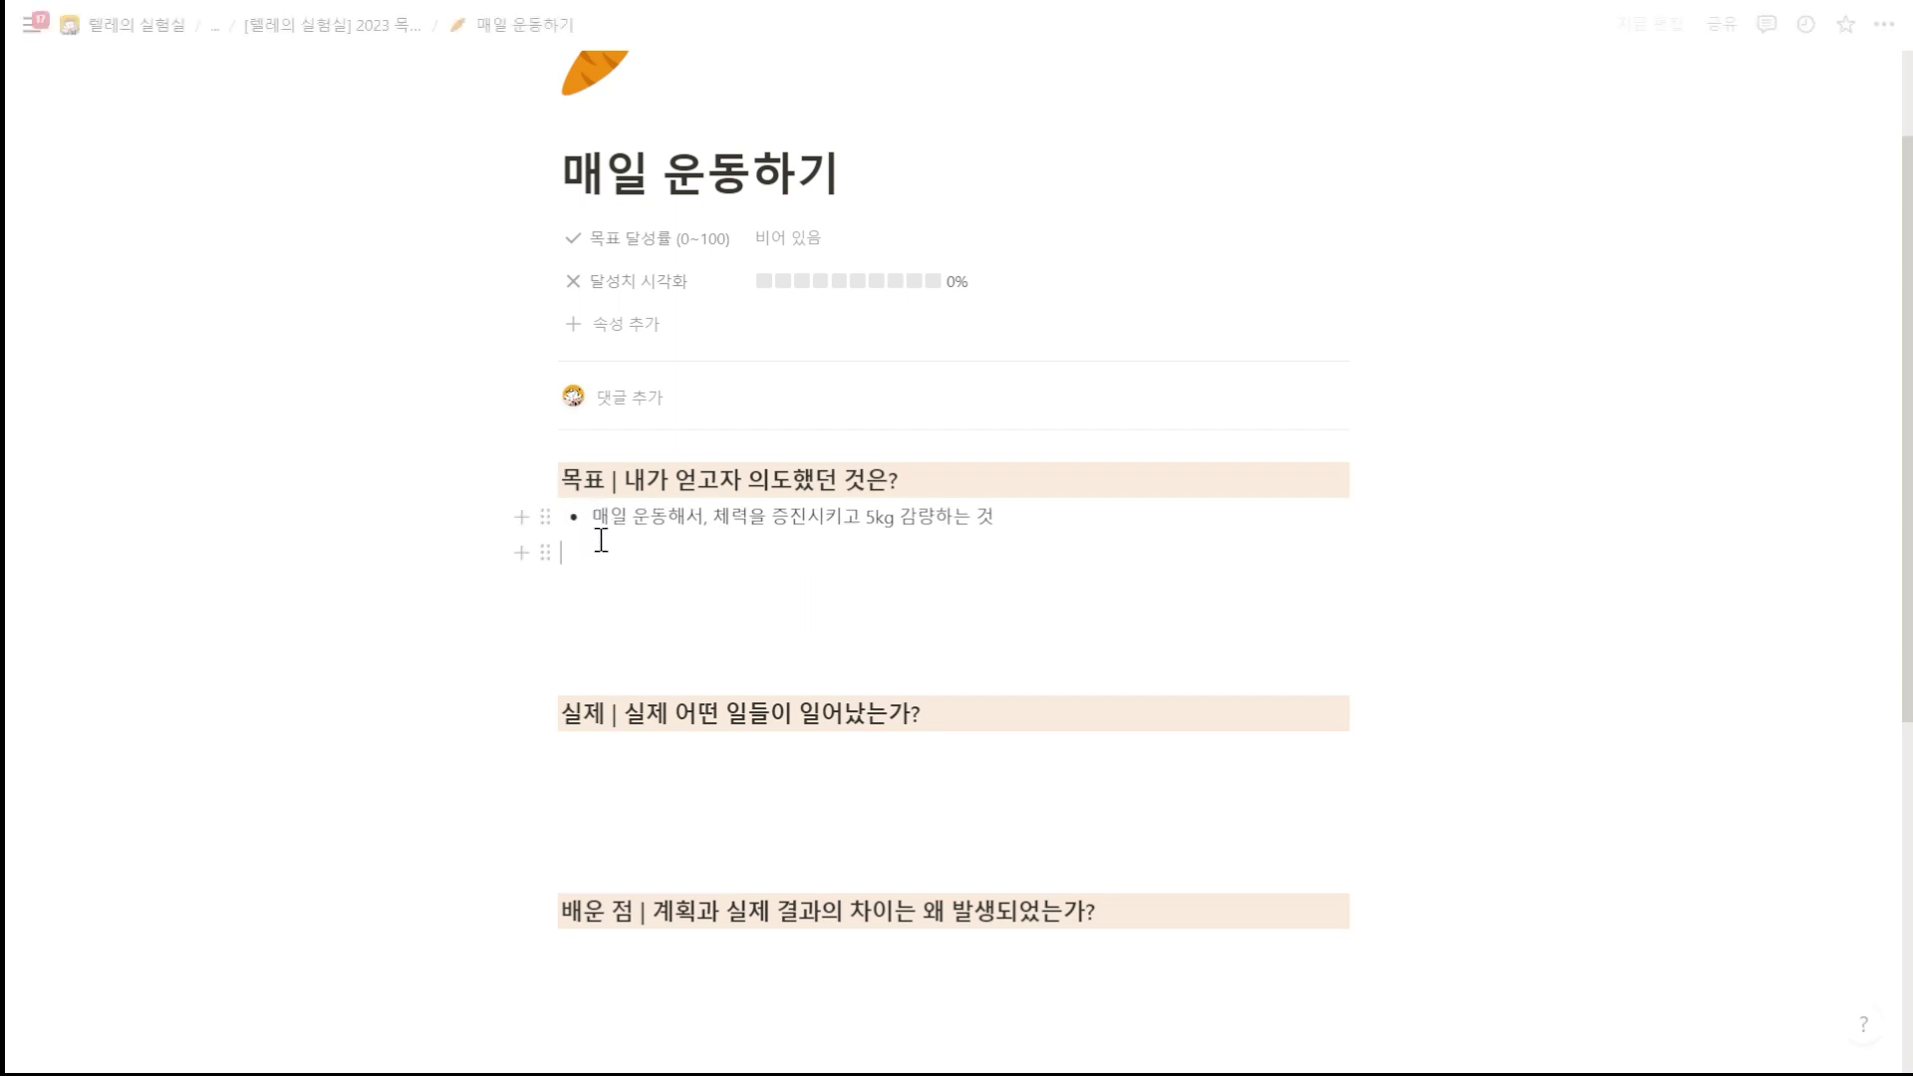
Step: Add a second bullet under the 목표 heading reading "오운완 인스타 계정을 운영하는 것"
{"action": "key", "text": "Return"}
{"action": "type", "text": "오운"}
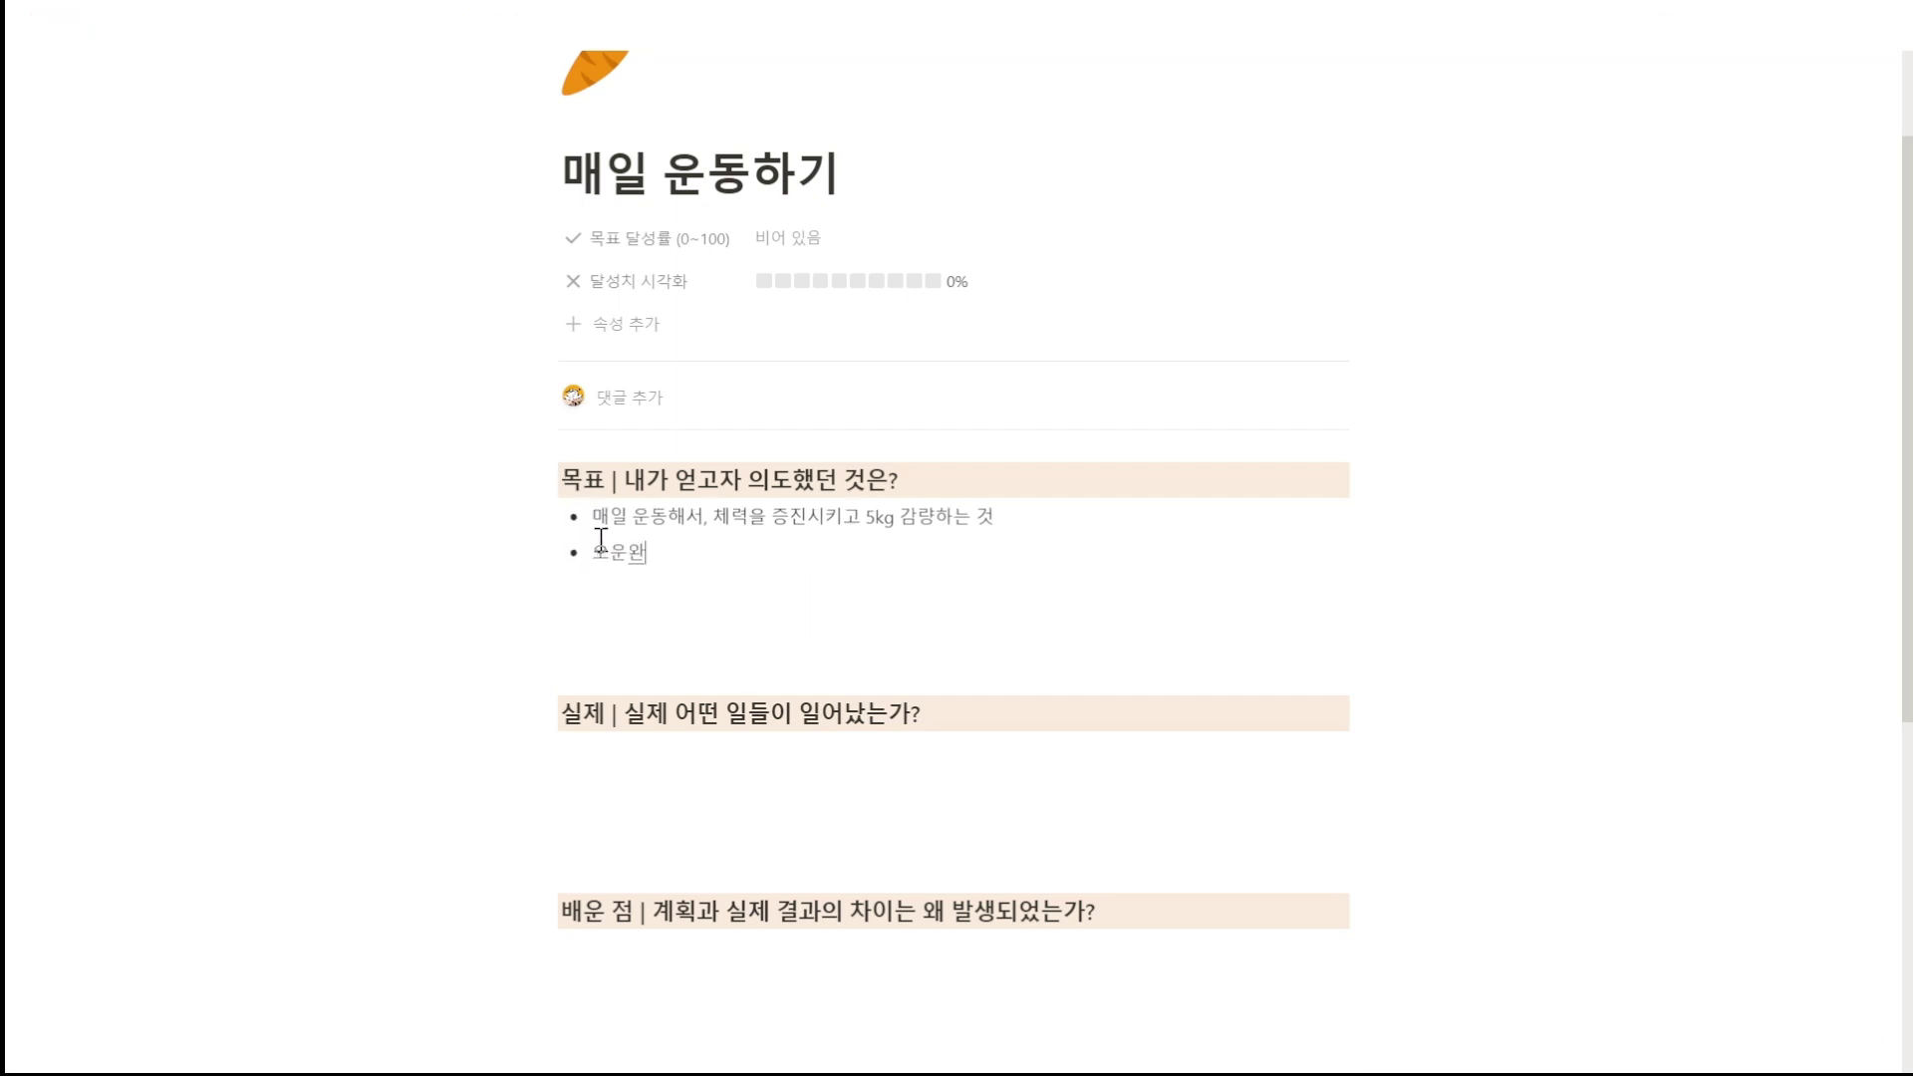
{"action": "type", "text": "완 인스타 계정ㅇ"}
{"action": "type", "text": " 운ㅇ영해"}
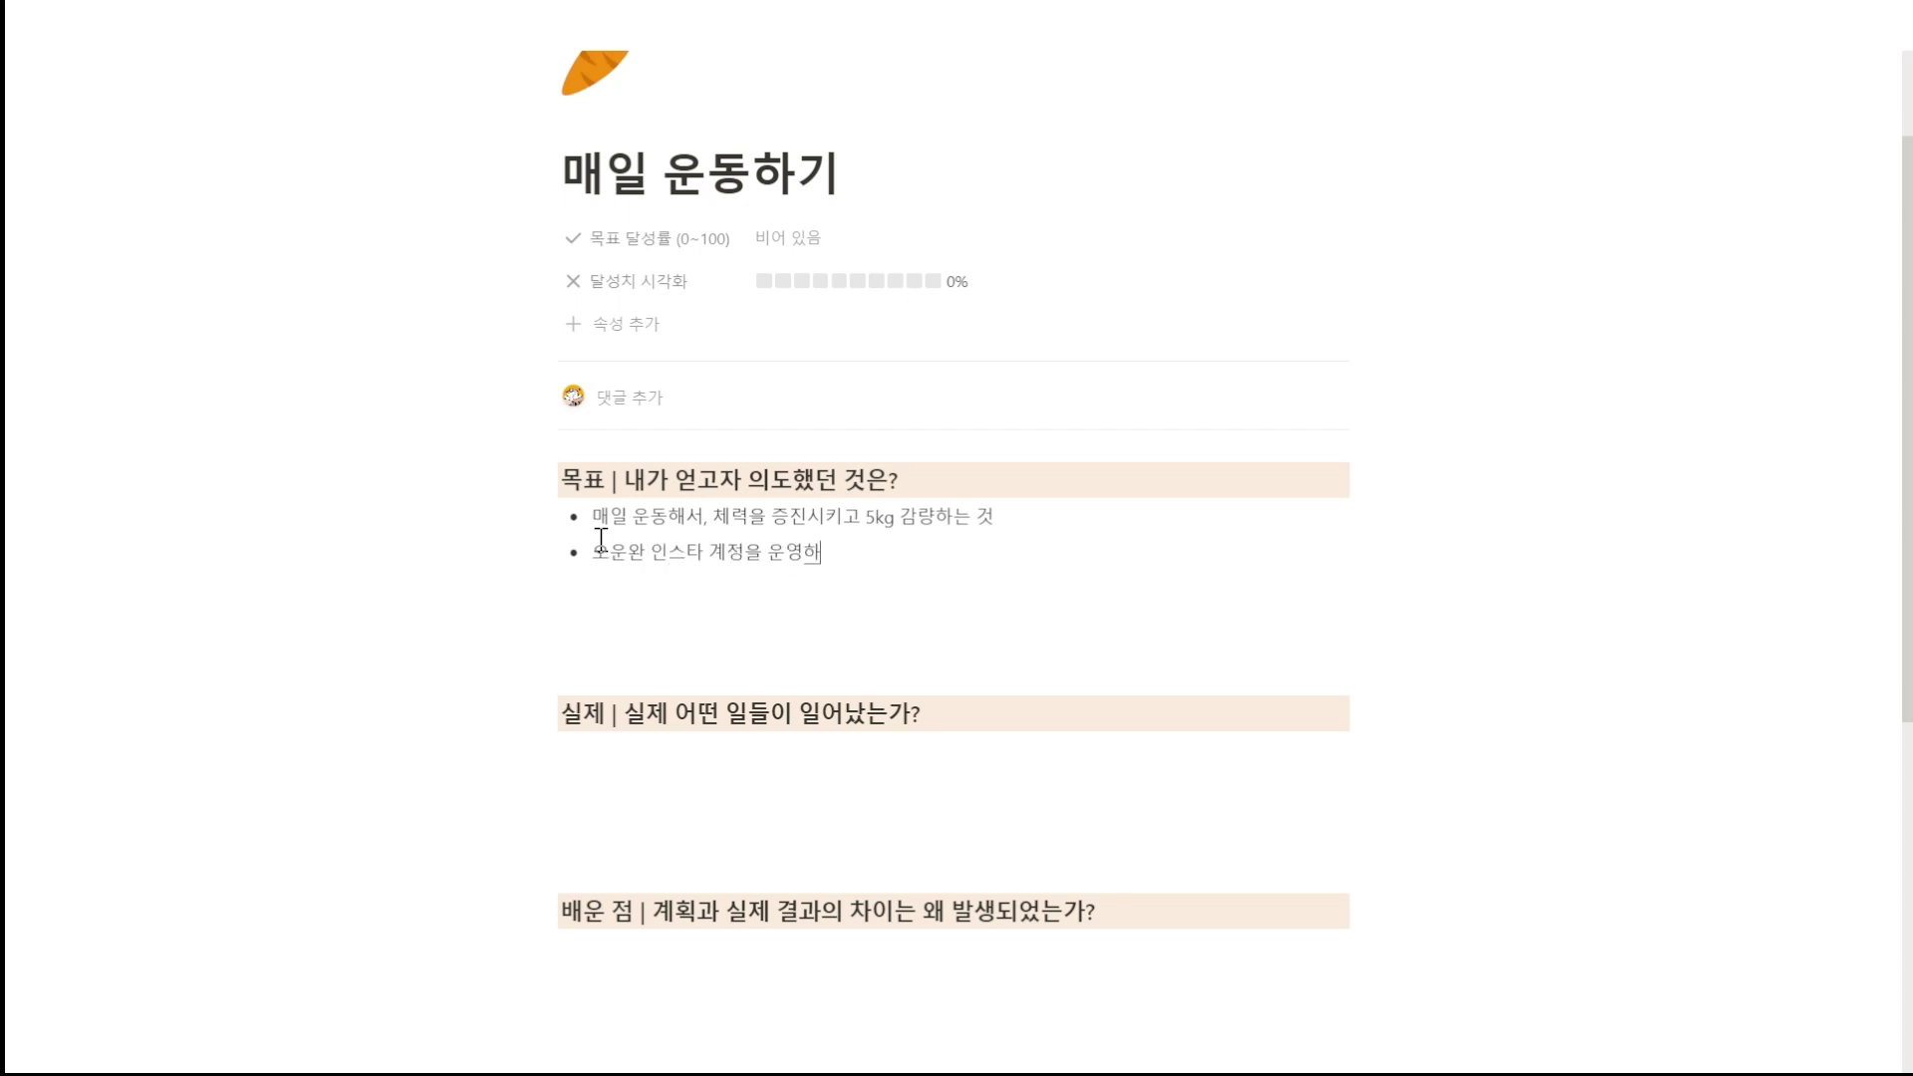
{"action": "key", "text": "BackSpace"}
{"action": "type", "text": "하는 ㄱ"}
Step: Under the 실제 heading, add the bullet "일주일에 2번도 가기 힘들었다."
{"action": "left_click", "coordinate": [650, 764]}
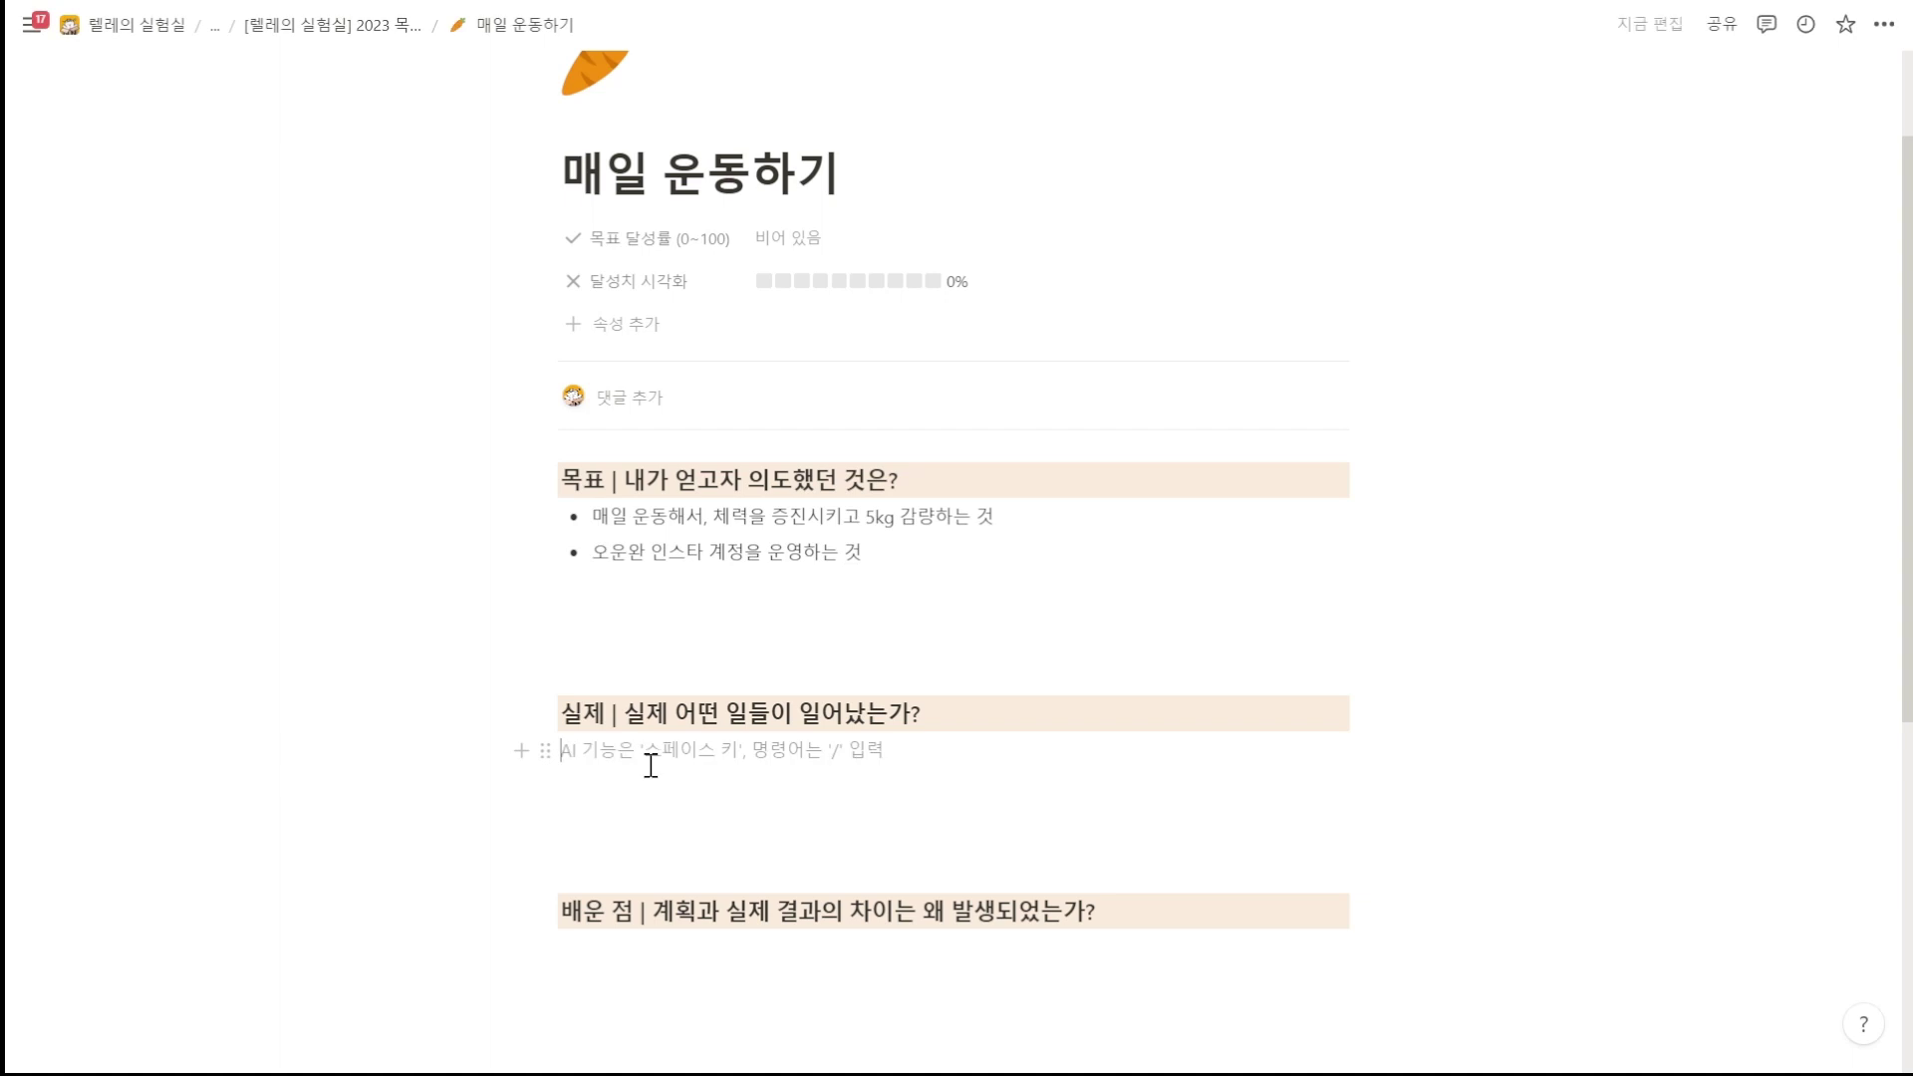
{"action": "type", "text": "- 일ㅈ이"}
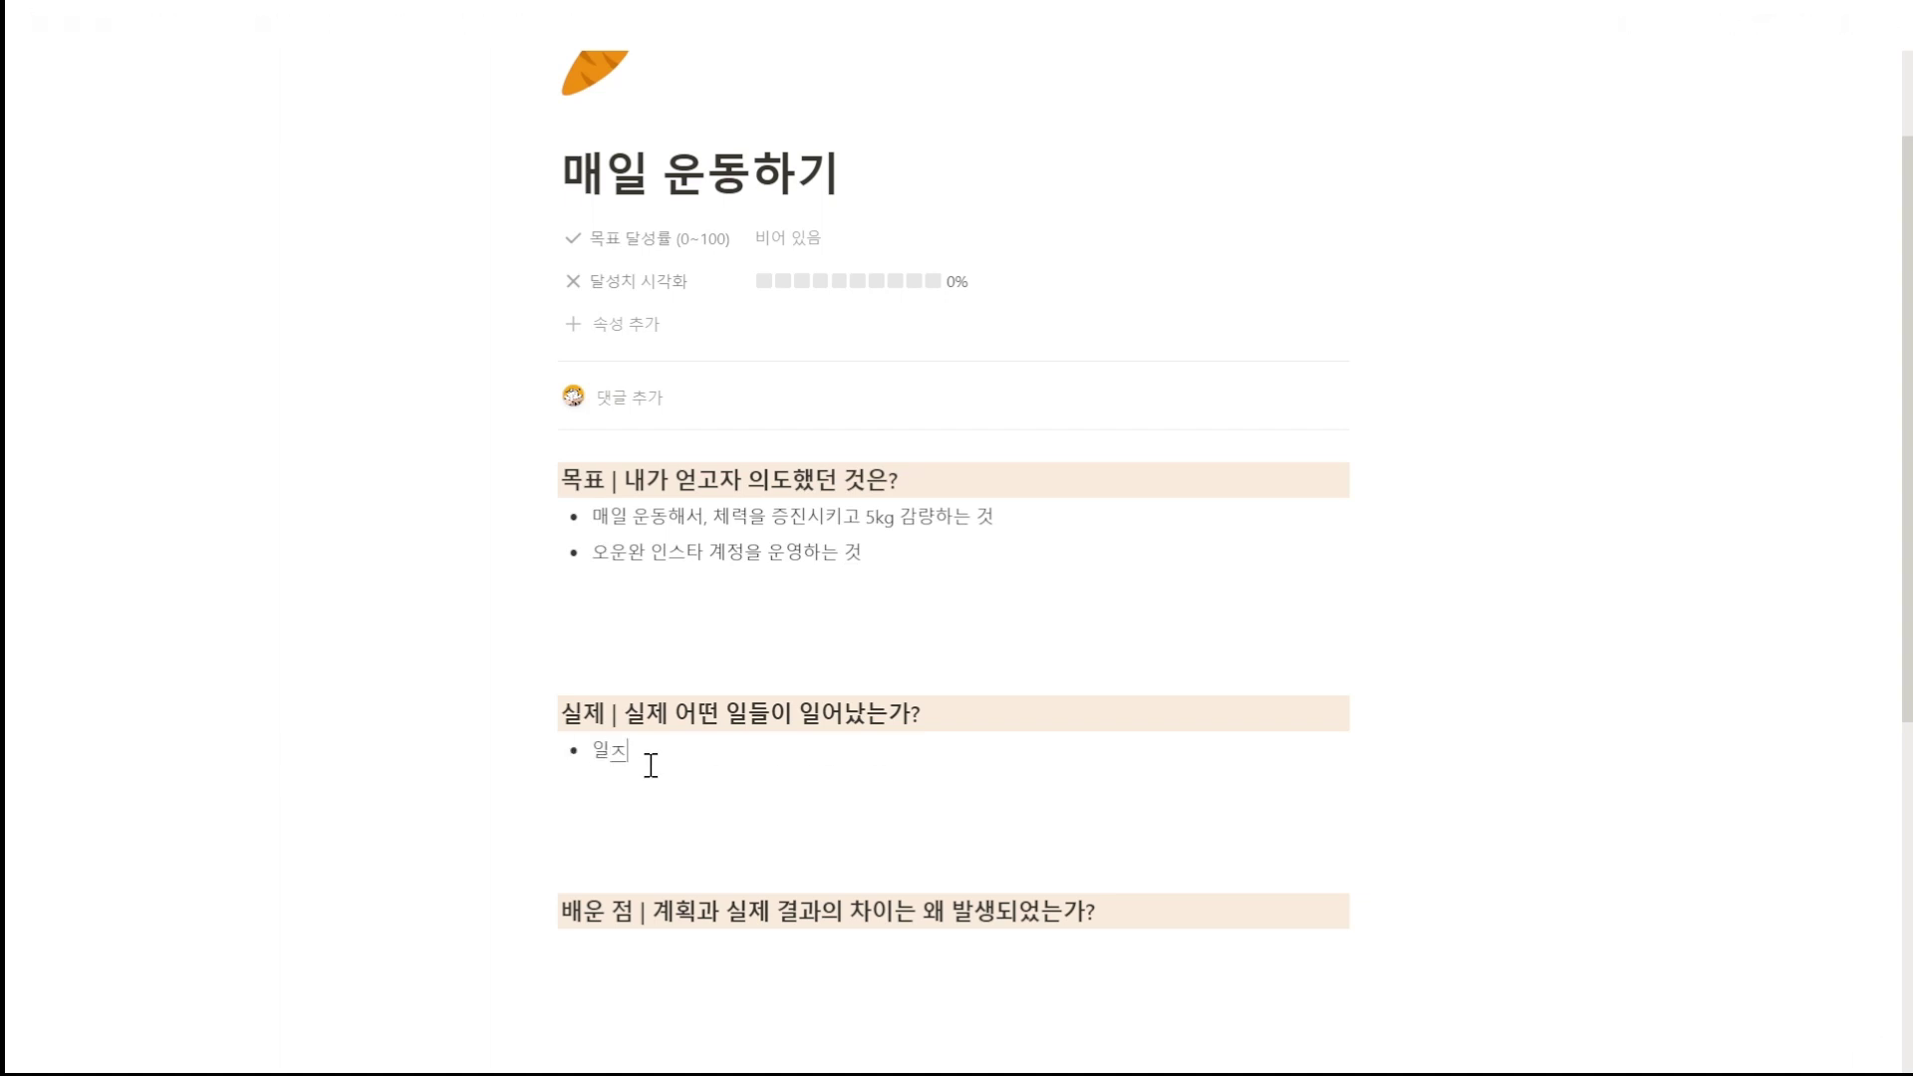
{"action": "key", "text": "BackSpace"}
{"action": "type", "text": "주일에"}
{"action": "type", "text": " 2번도 가기 ㅎ힘드들었ㄷ"}
Step: Add a second bullet under the 실제 heading reading "계정도 관리하기 힘들었다."
{"action": "key", "text": "Return"}
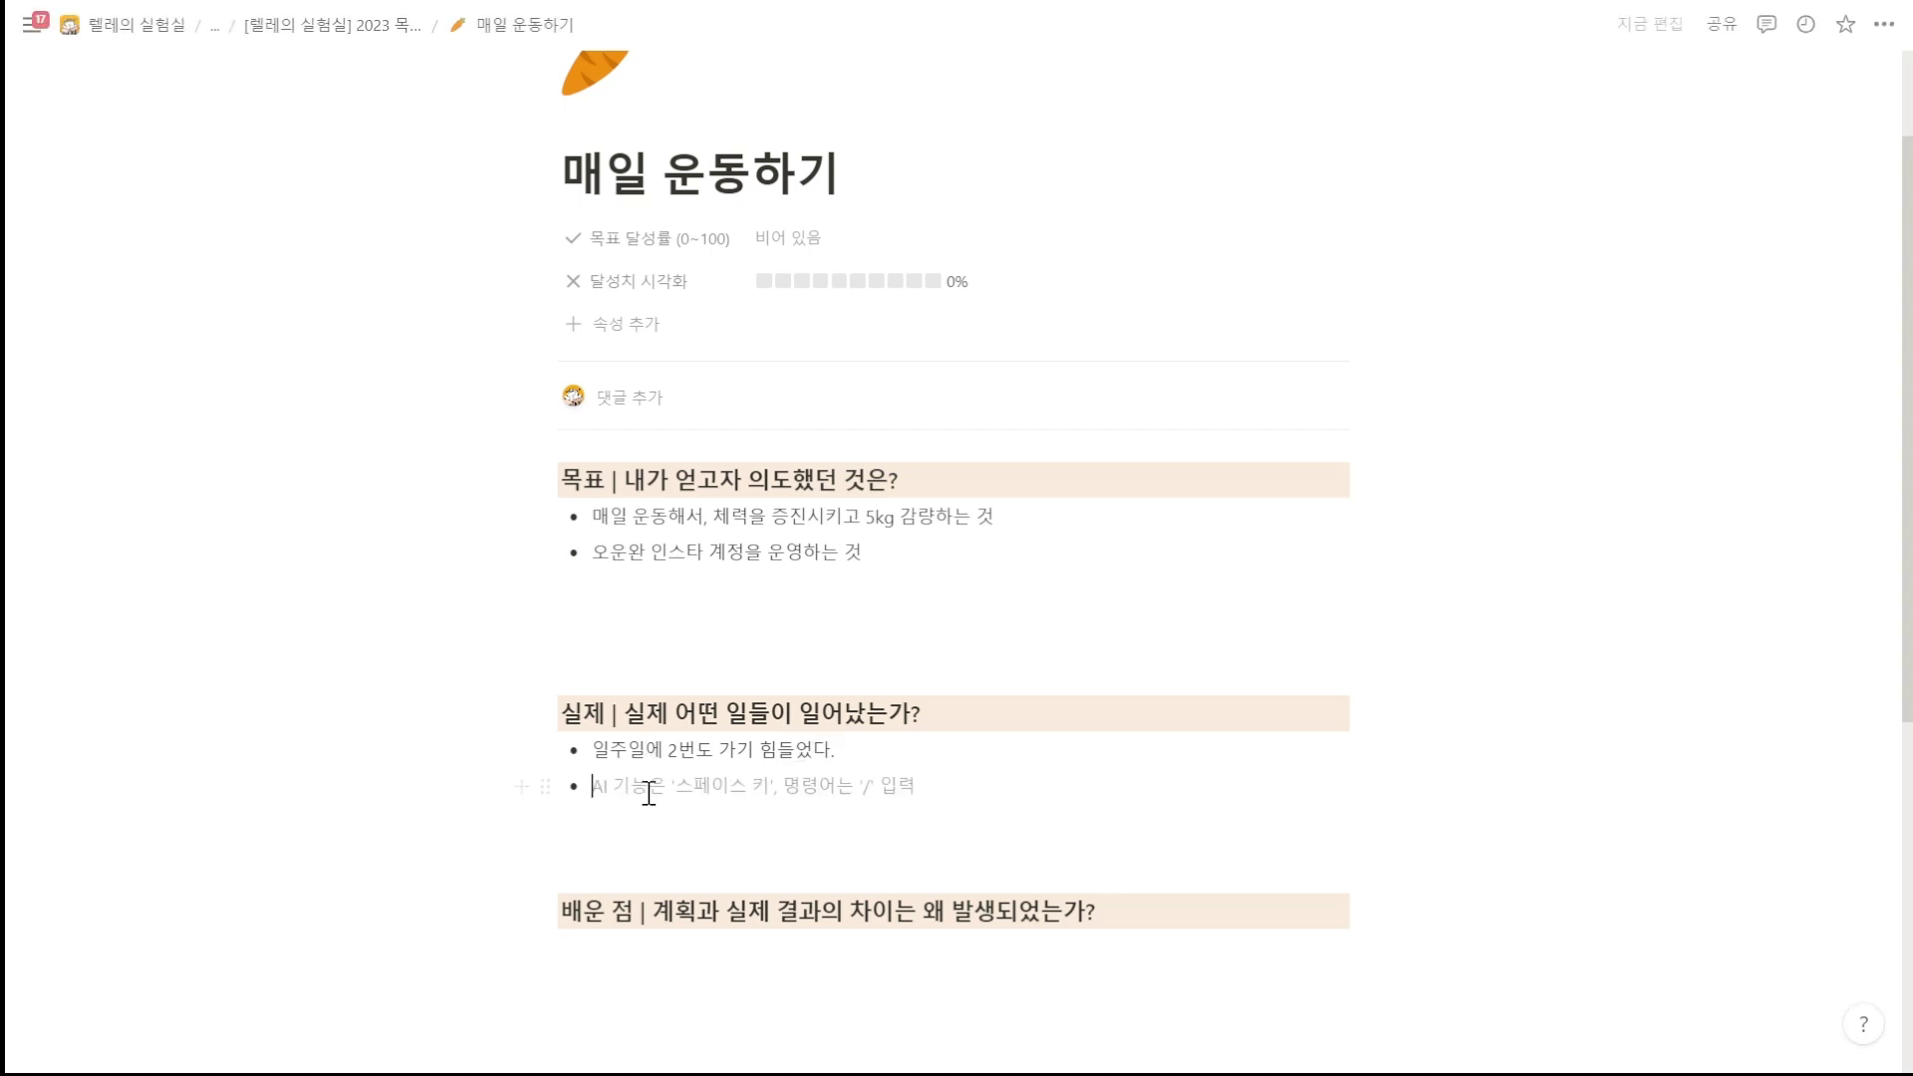
{"action": "type", "text": "ㄱ게정도"}
{"action": "key", "text": "BackSpace"}
{"action": "key", "text": "BackSpace"}
{"action": "key", "text": "BackSpace"}
{"action": "key", "text": "BackSpace"}
{"action": "type", "text": "계저"}
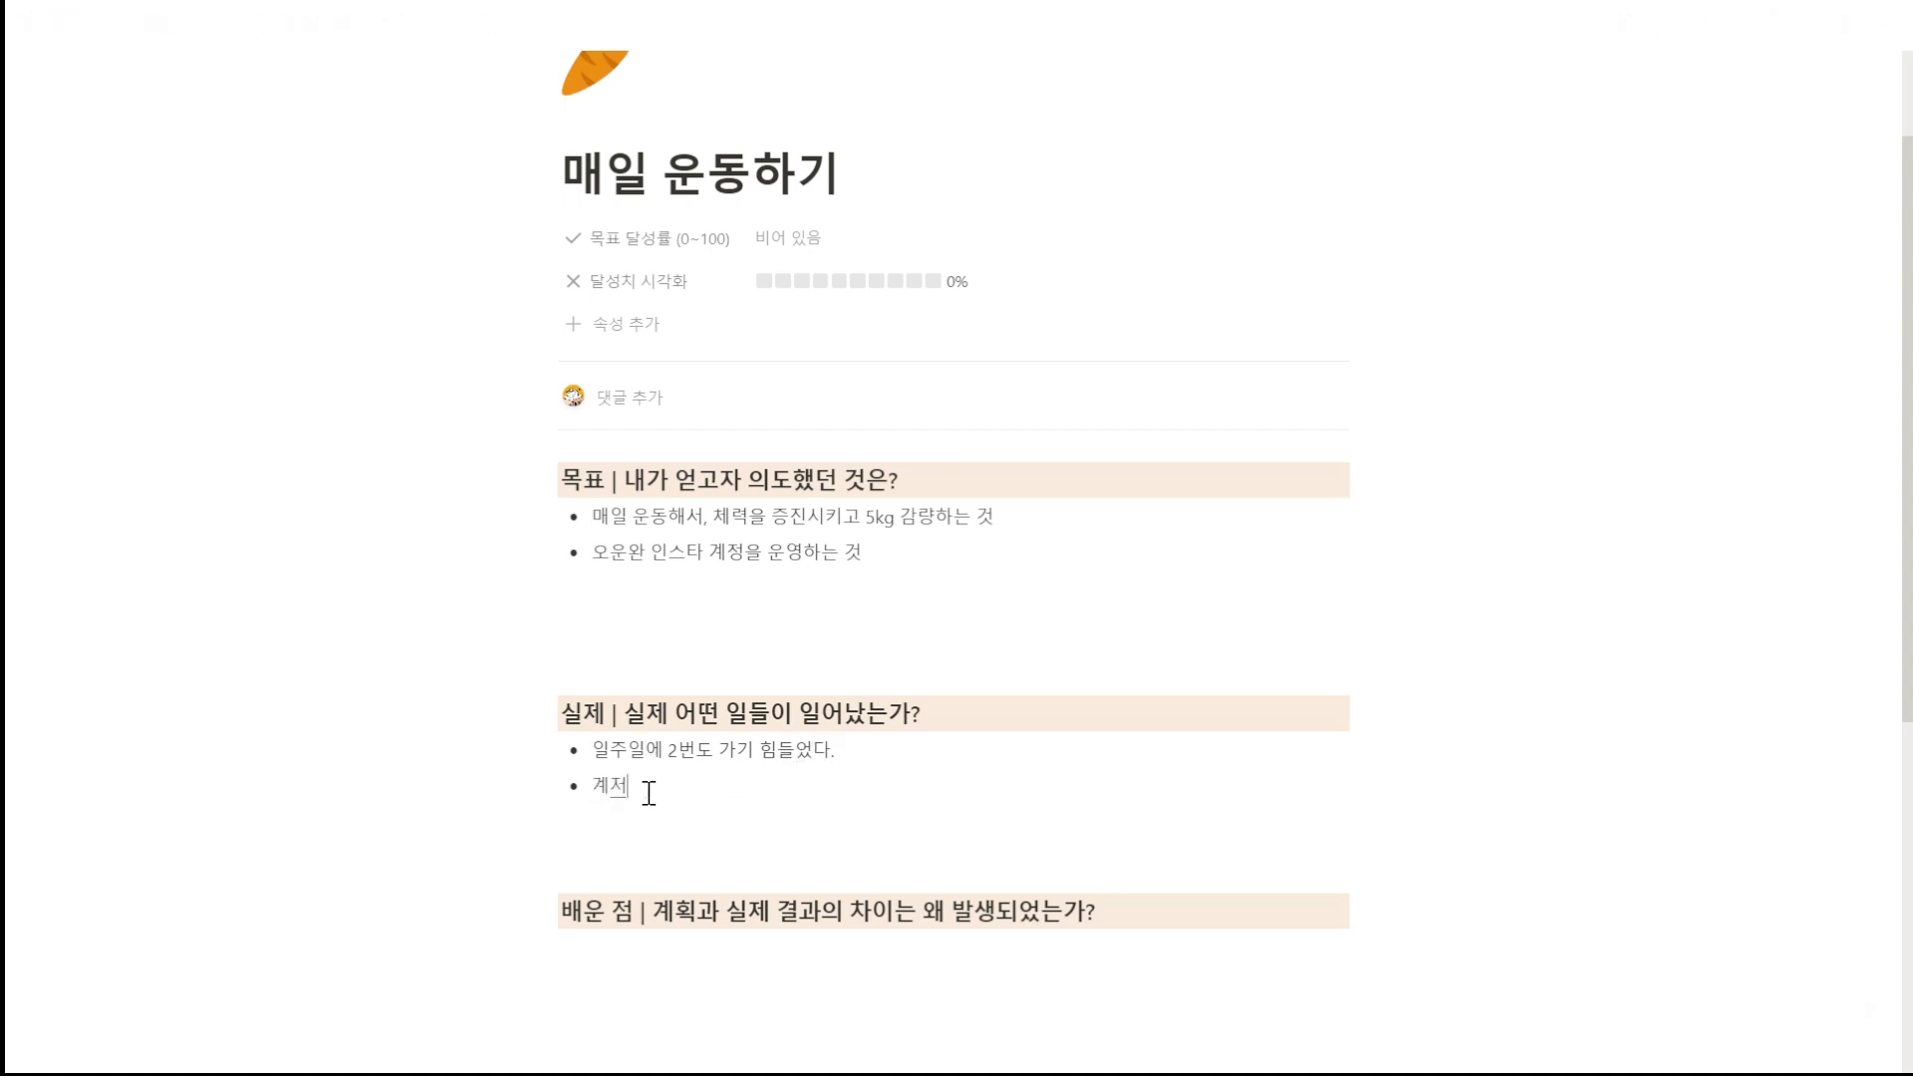
{"action": "type", "text": "ㅇ도 관리하기 힘드들었다."}
Step: Under the 배운 점 heading, write a bullet beginning "시간 할애를 잘 안했던 것 같다."
{"action": "scroll", "coordinate": [649, 794], "scroll_direction": "down", "scroll_amount": 3}
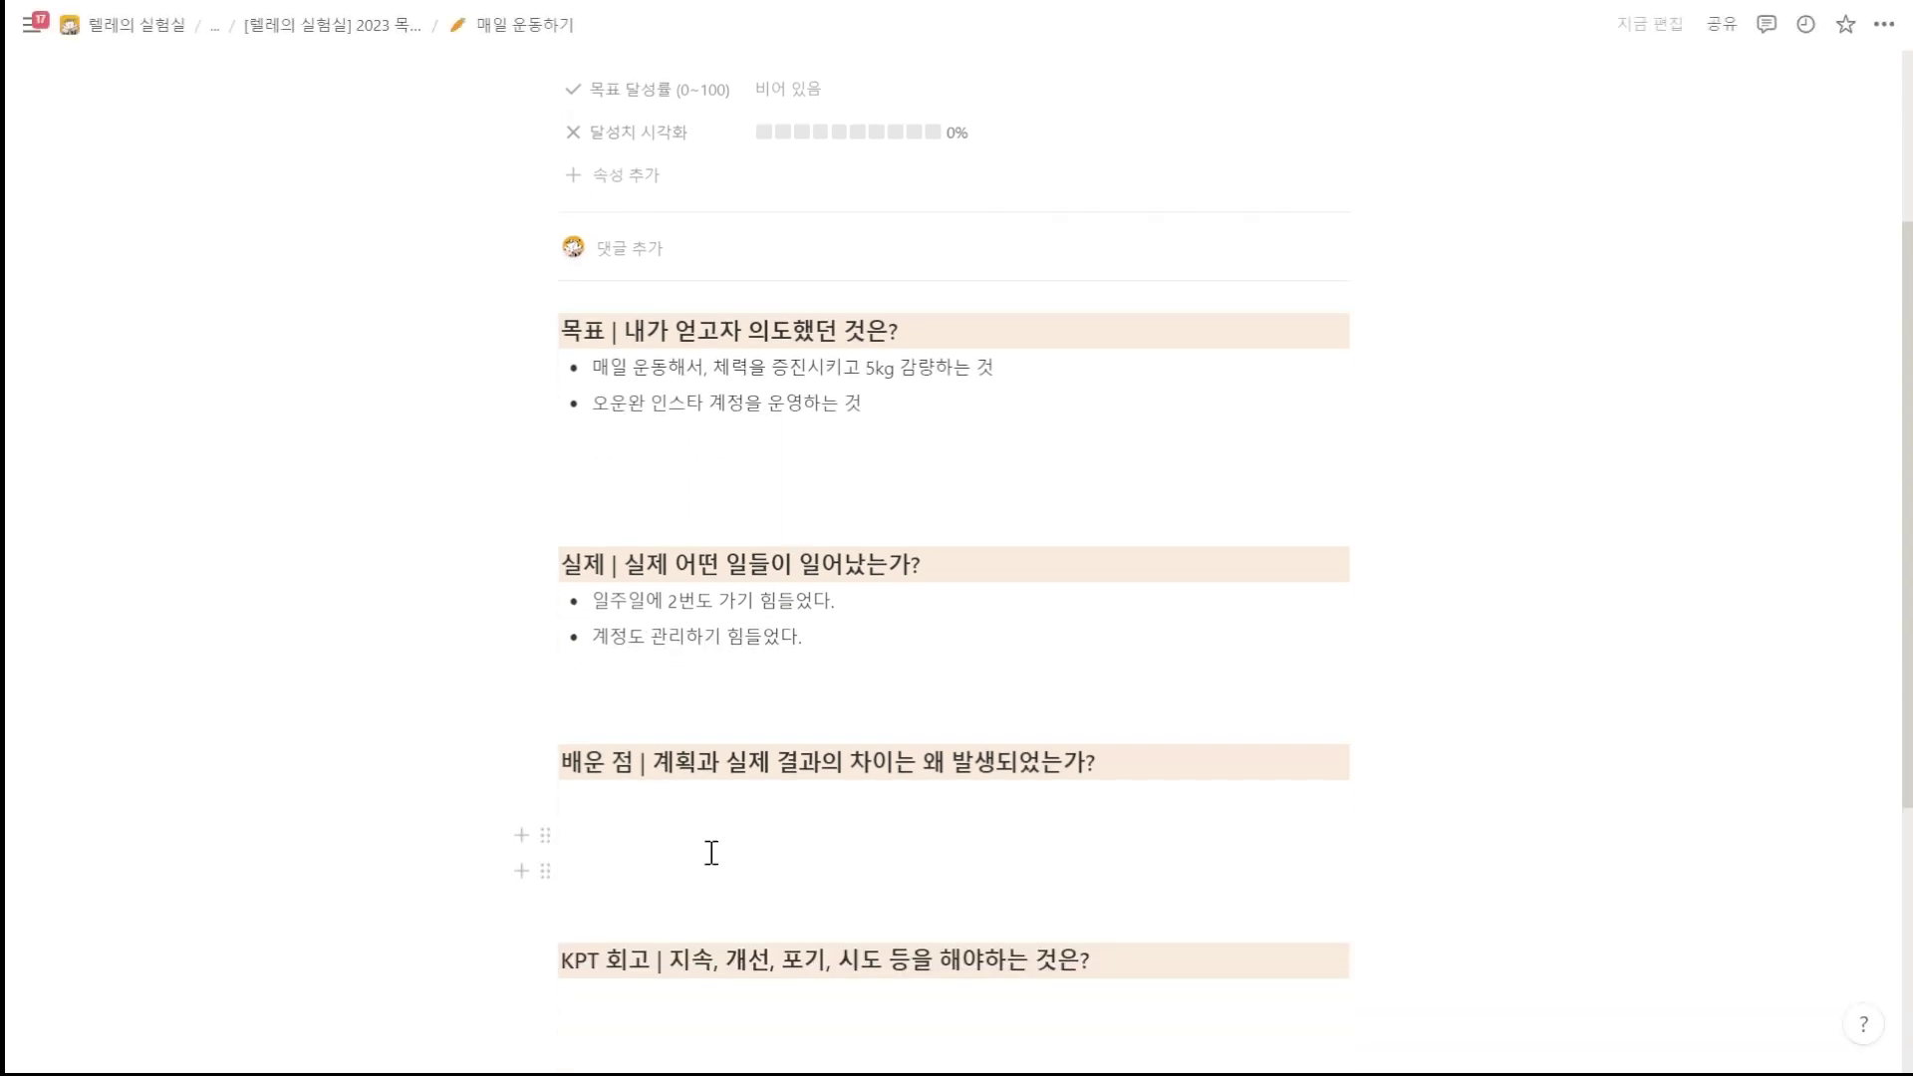
{"action": "left_click", "coordinate": [716, 798]}
{"action": "scroll", "coordinate": [724, 831], "scroll_direction": "down", "scroll_amount": 3}
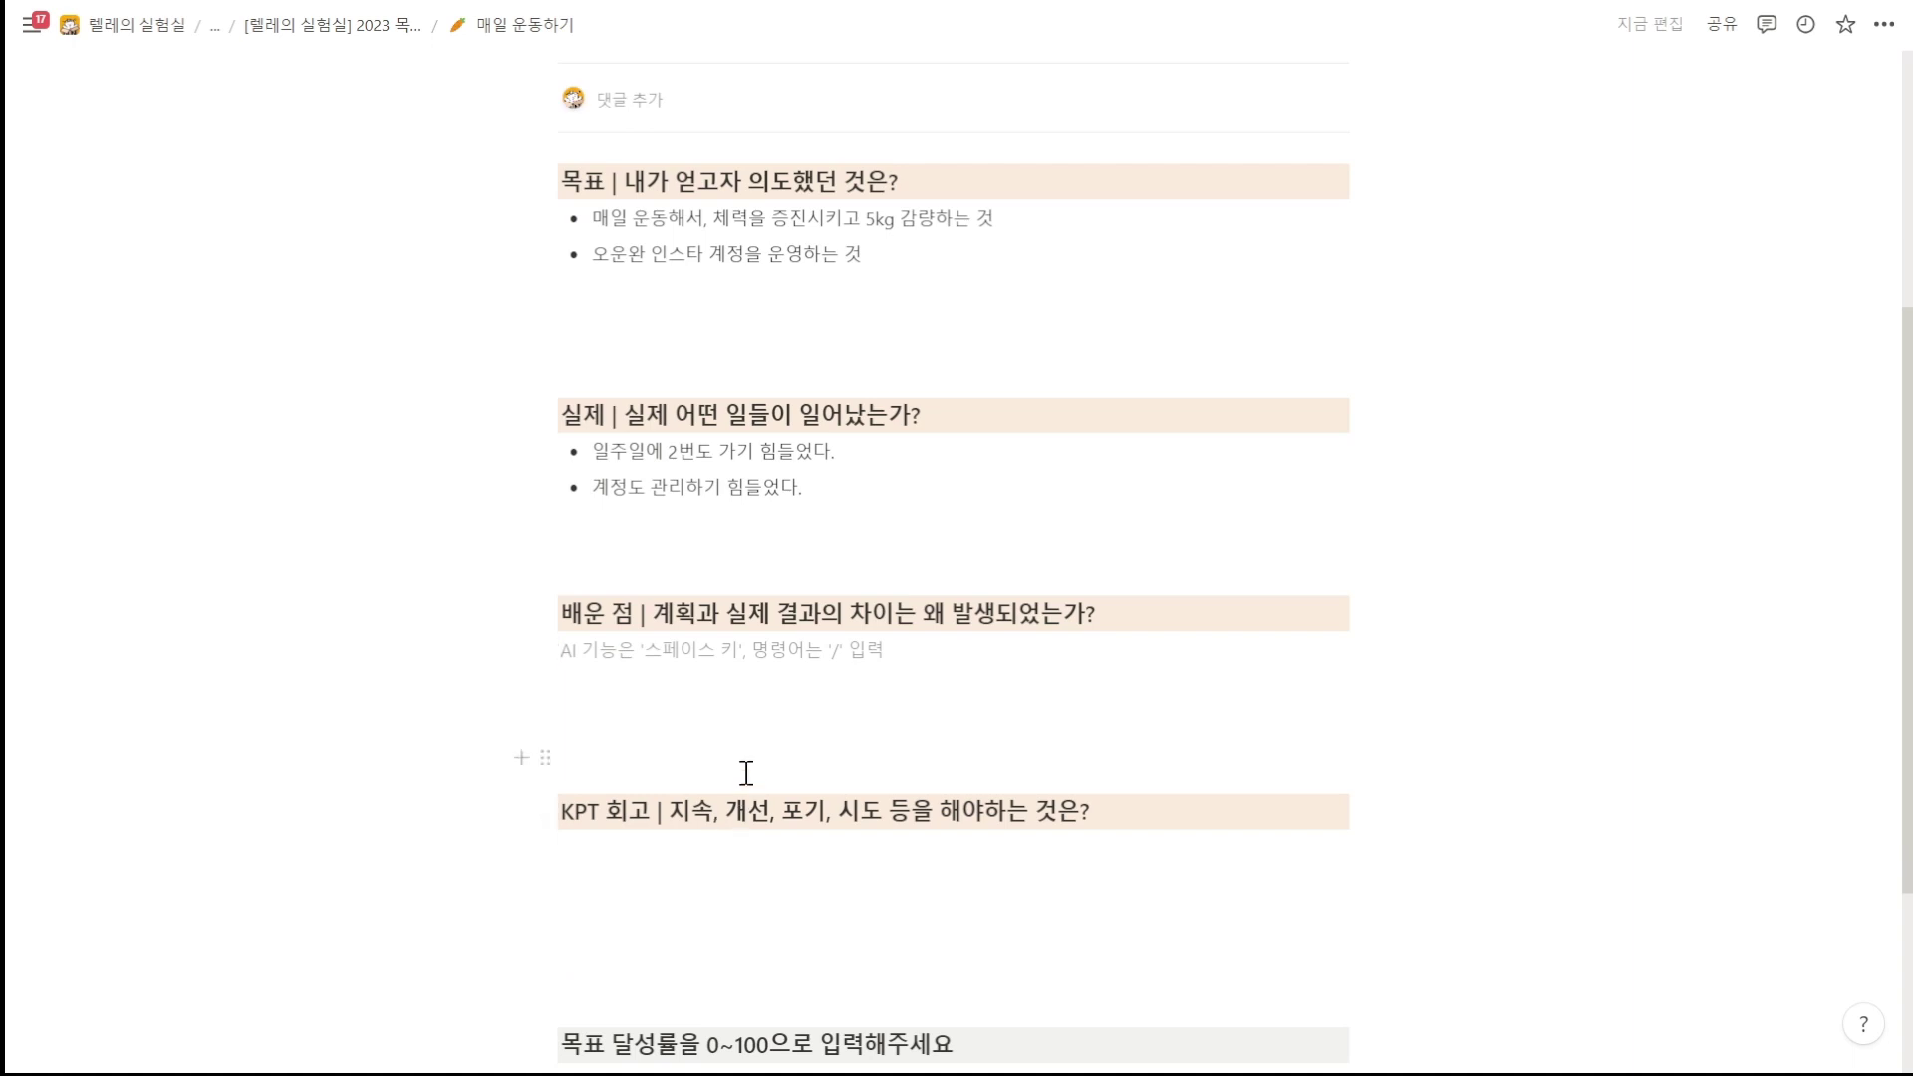
{"action": "type", "text": "- "}
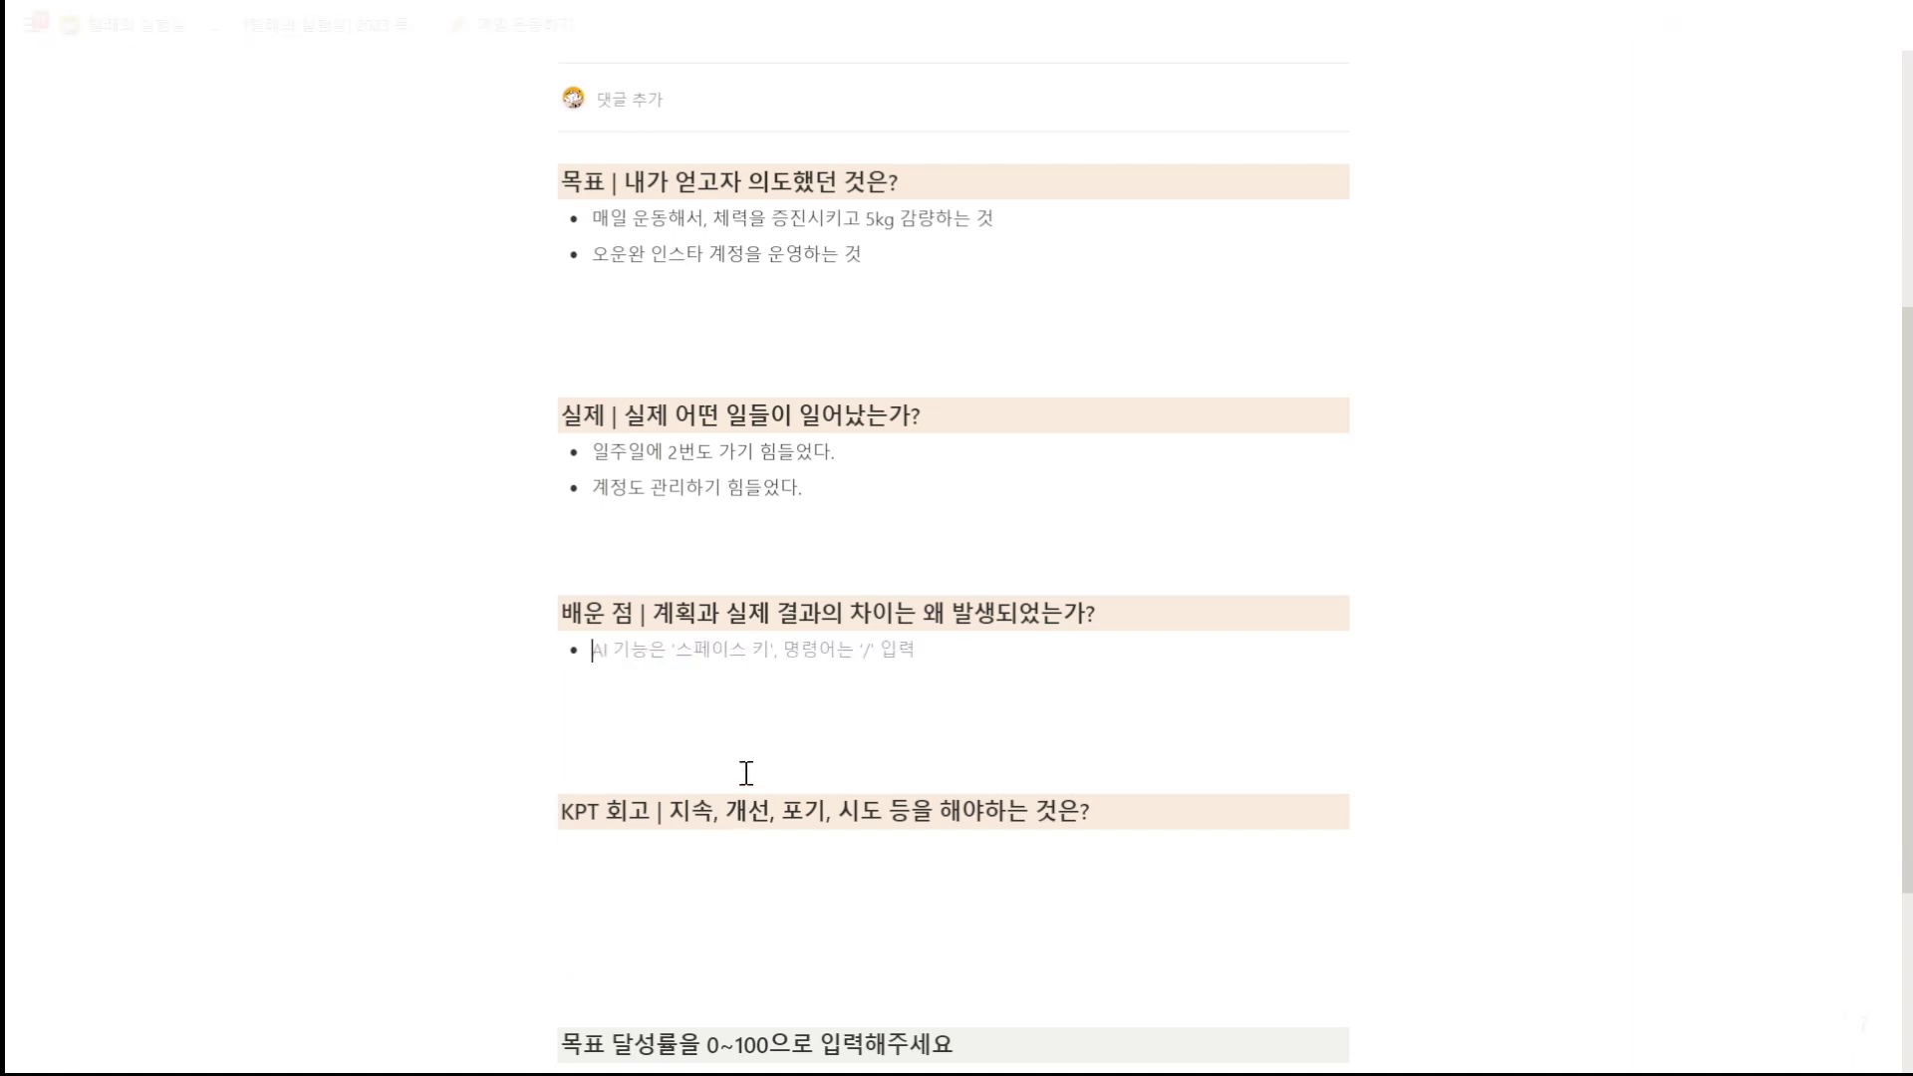
{"action": "type", "text": "시간"}
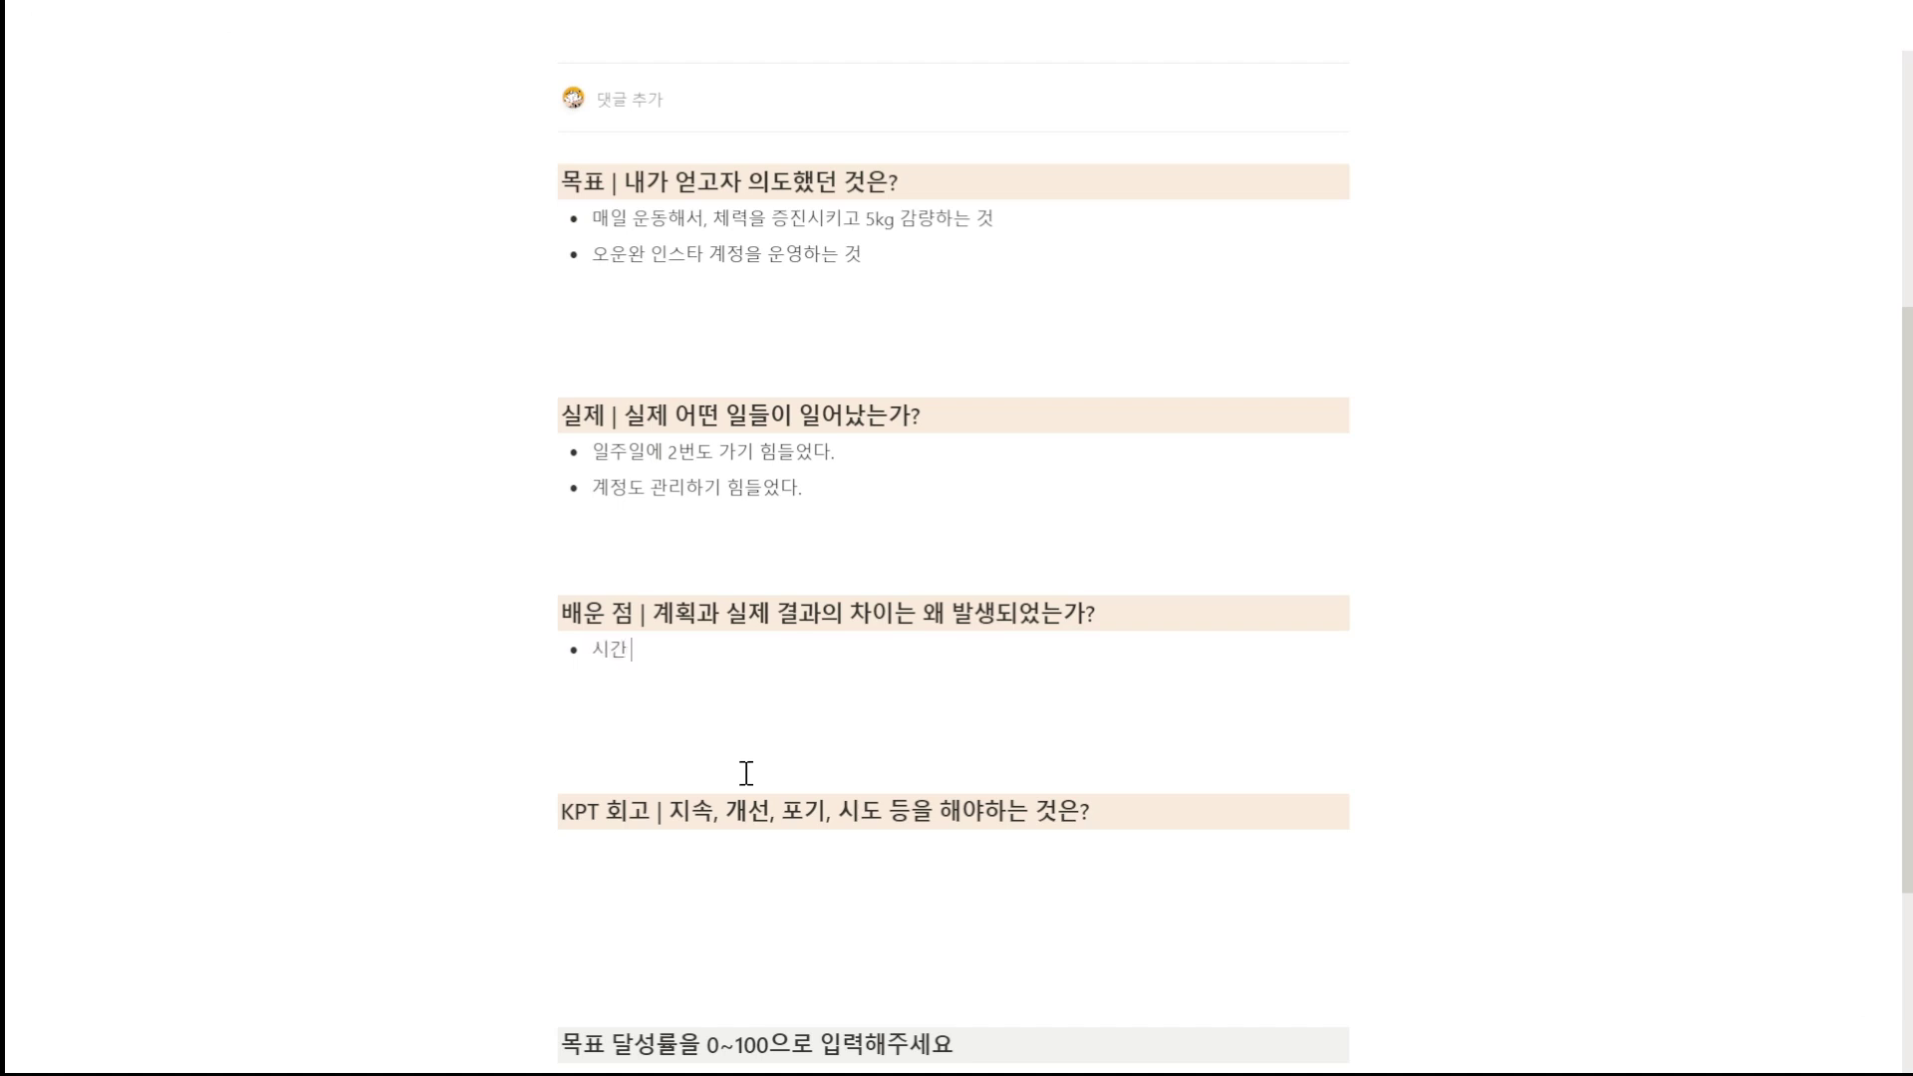
{"action": "type", "text": " 할애를 잘 안했더"}
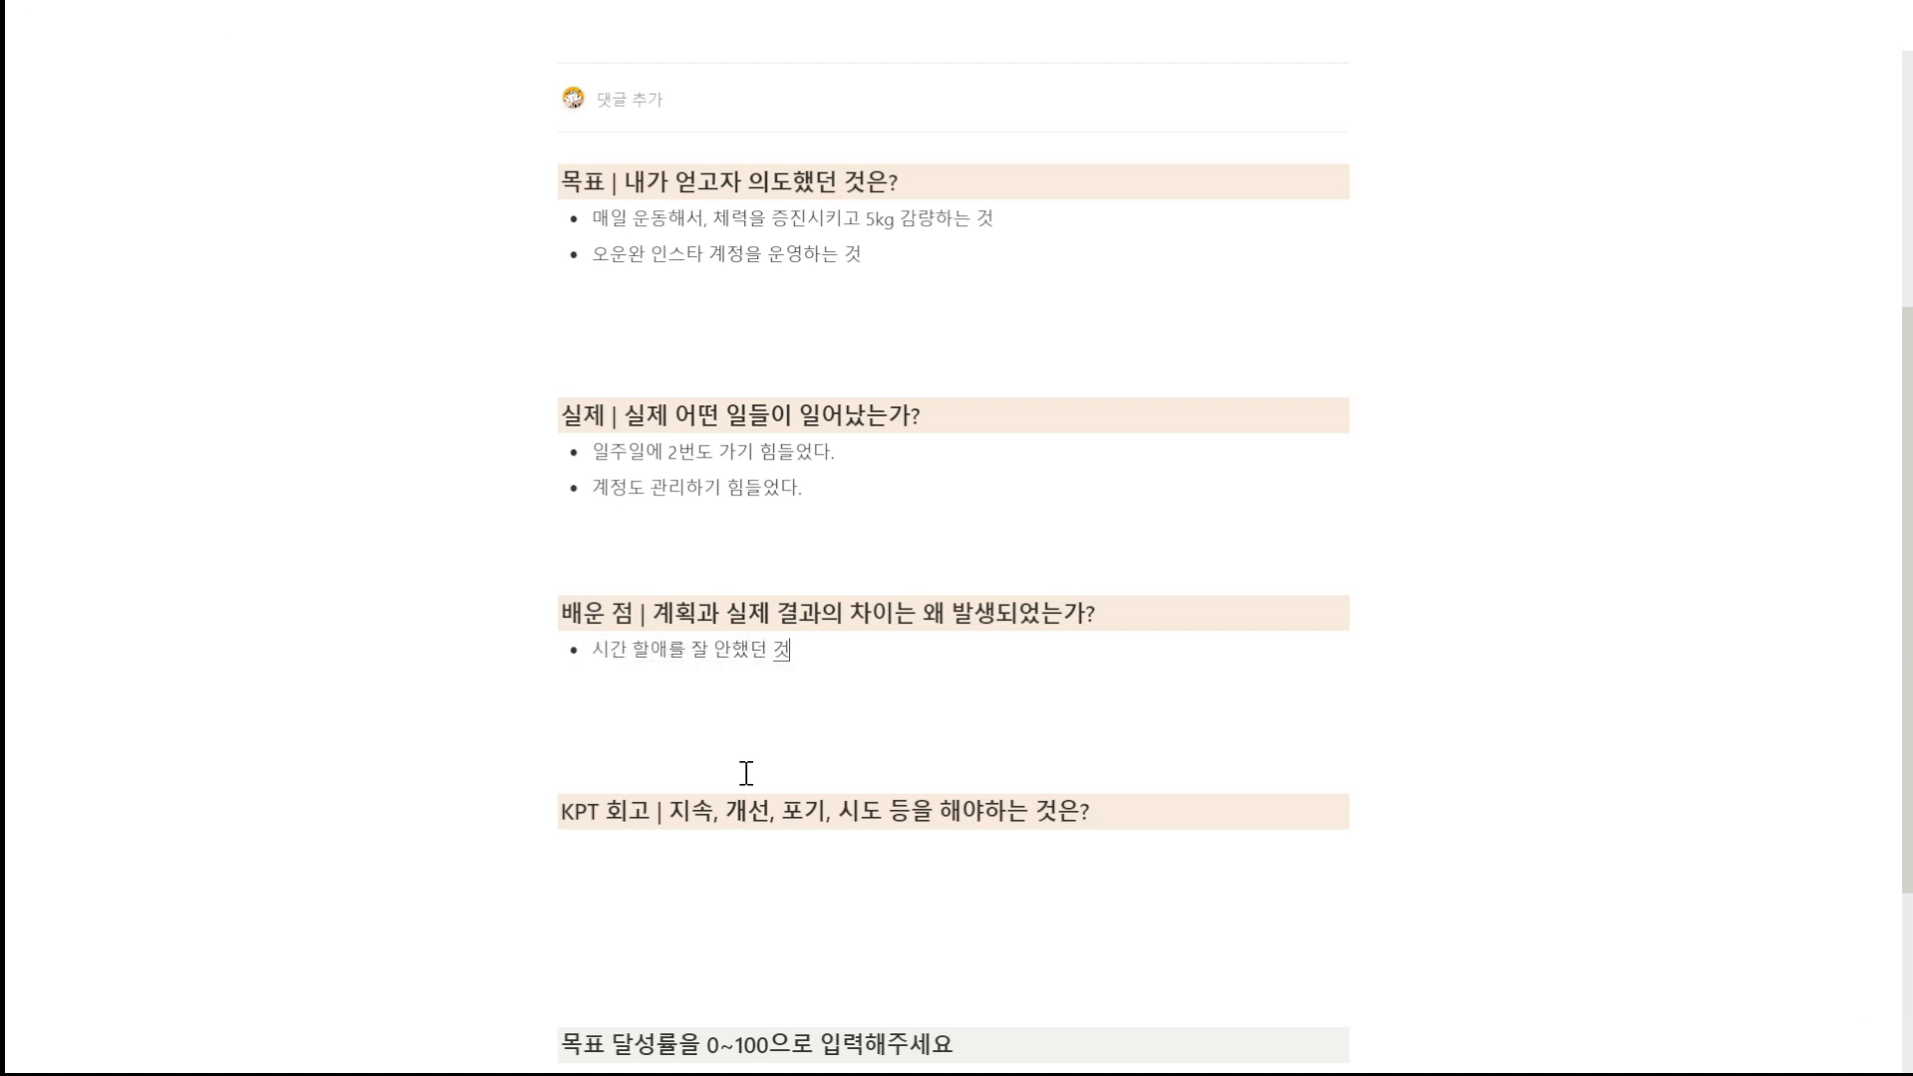
{"action": "type", "text": "ㄴ 것 거"}
{"action": "key", "text": "BackSpace"}
{"action": "type", "text": "같ㄷ"}
{"action": "type", "text": "ㅏ. 시간ㅂ"}
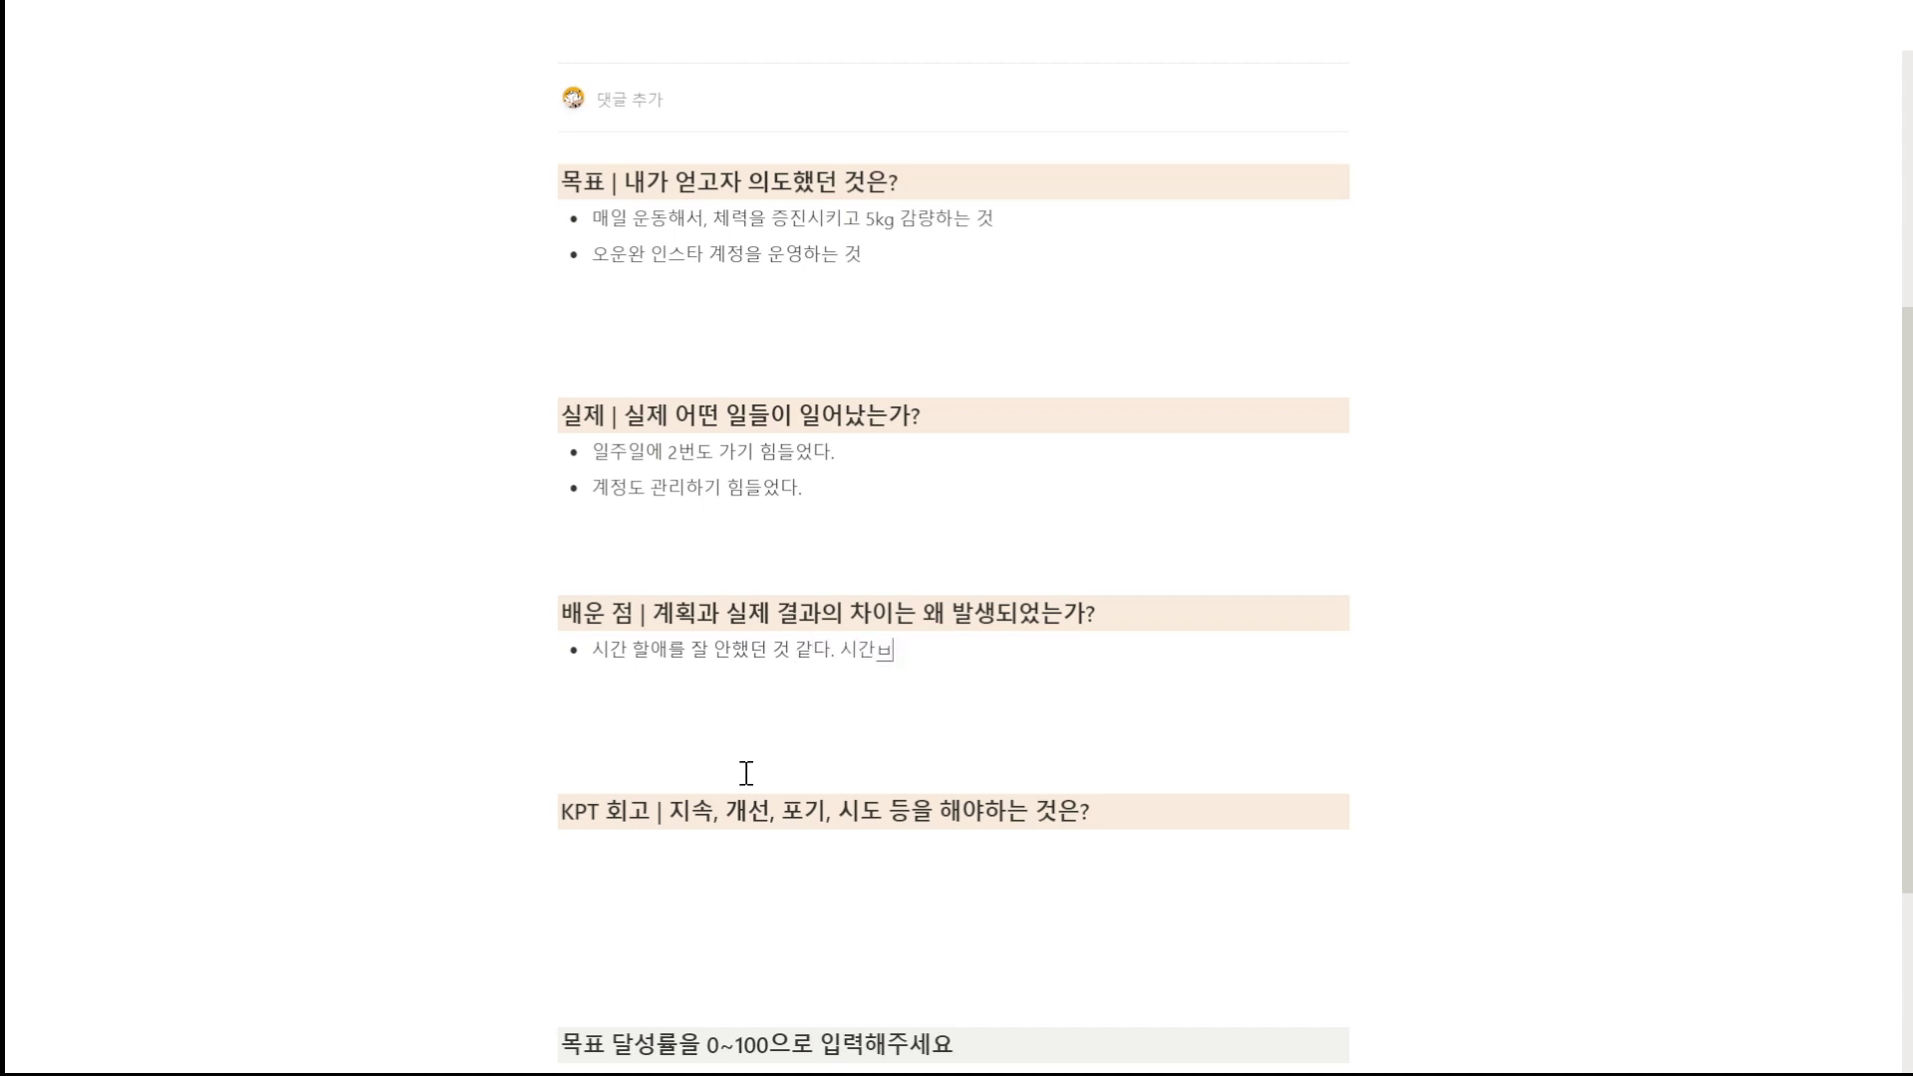
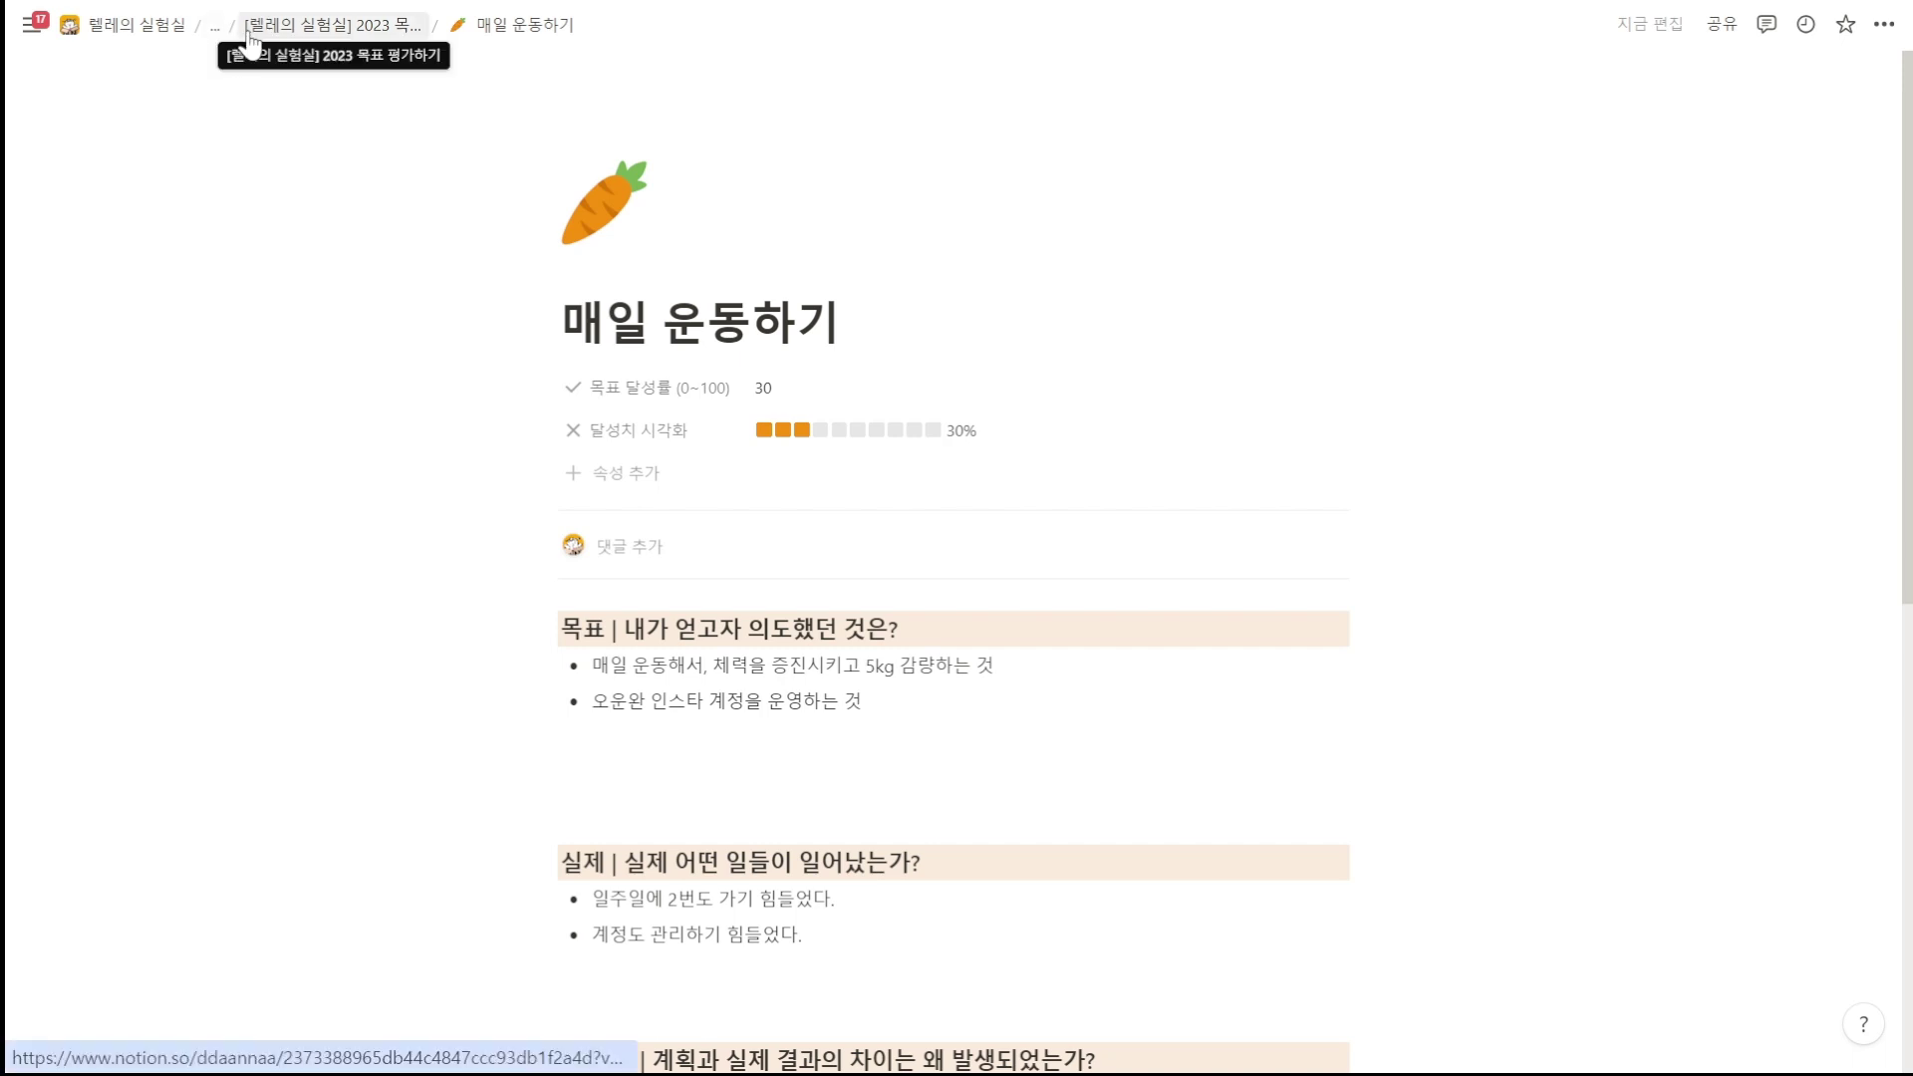
Step: Go back to the parent BYE 2023, HELLO 2024 page and move down past its introduction to the 2023 한줄평 section
{"action": "left_click", "coordinate": [216, 27]}
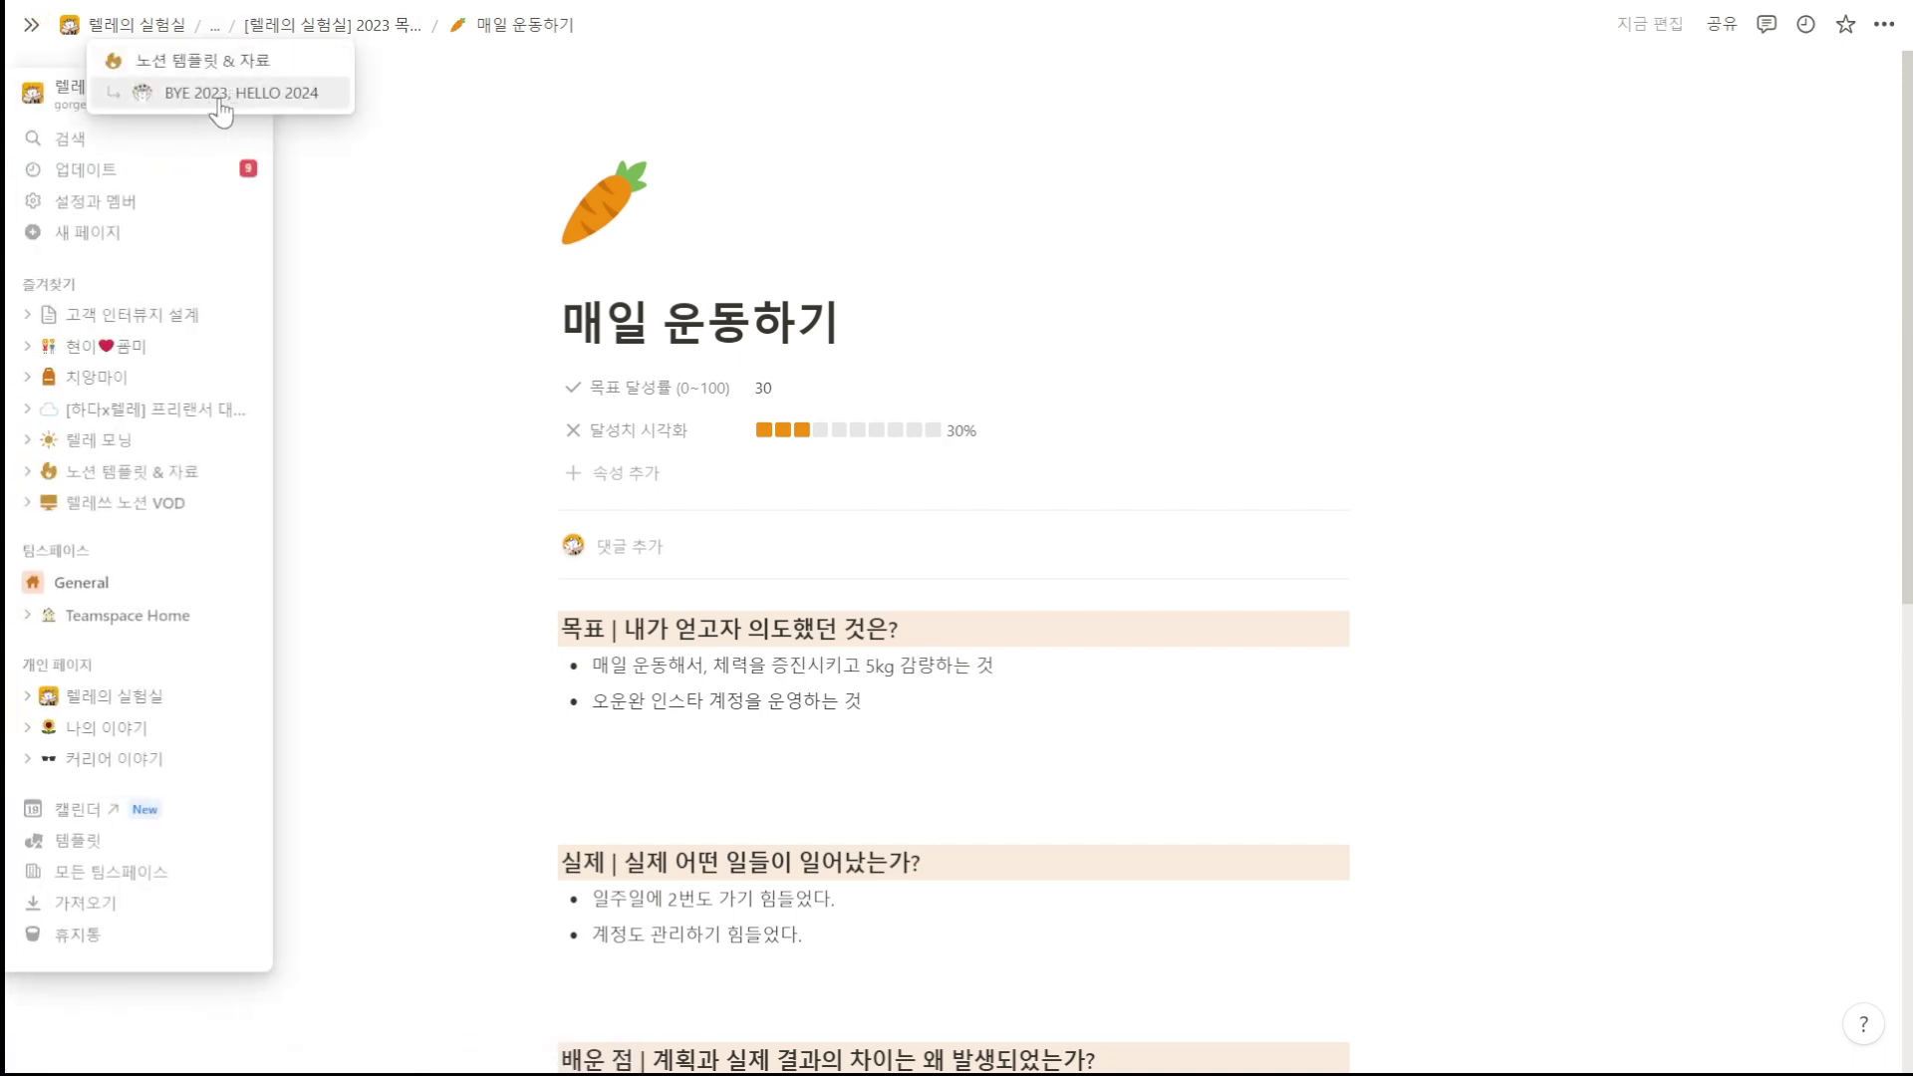
{"action": "left_click", "coordinate": [293, 94]}
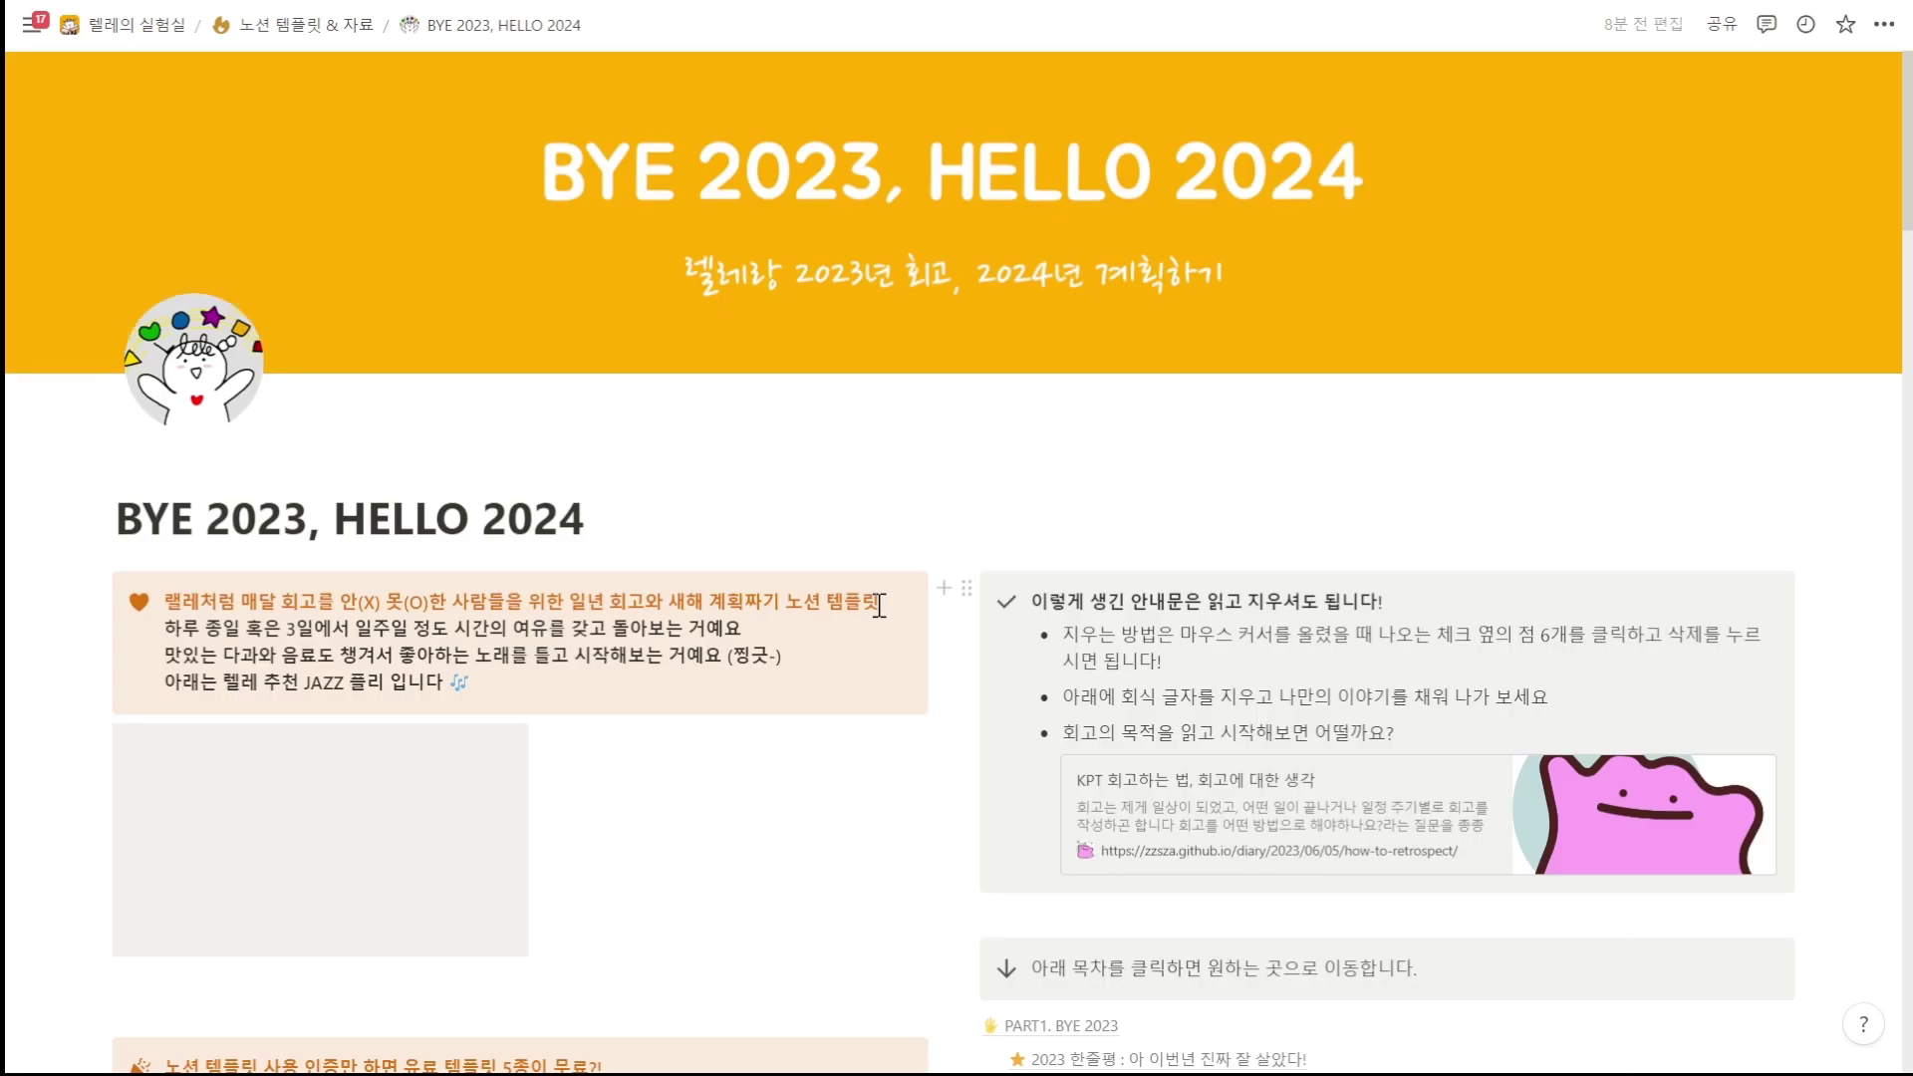
{"action": "scroll", "coordinate": [914, 759], "scroll_direction": "down", "scroll_amount": 10}
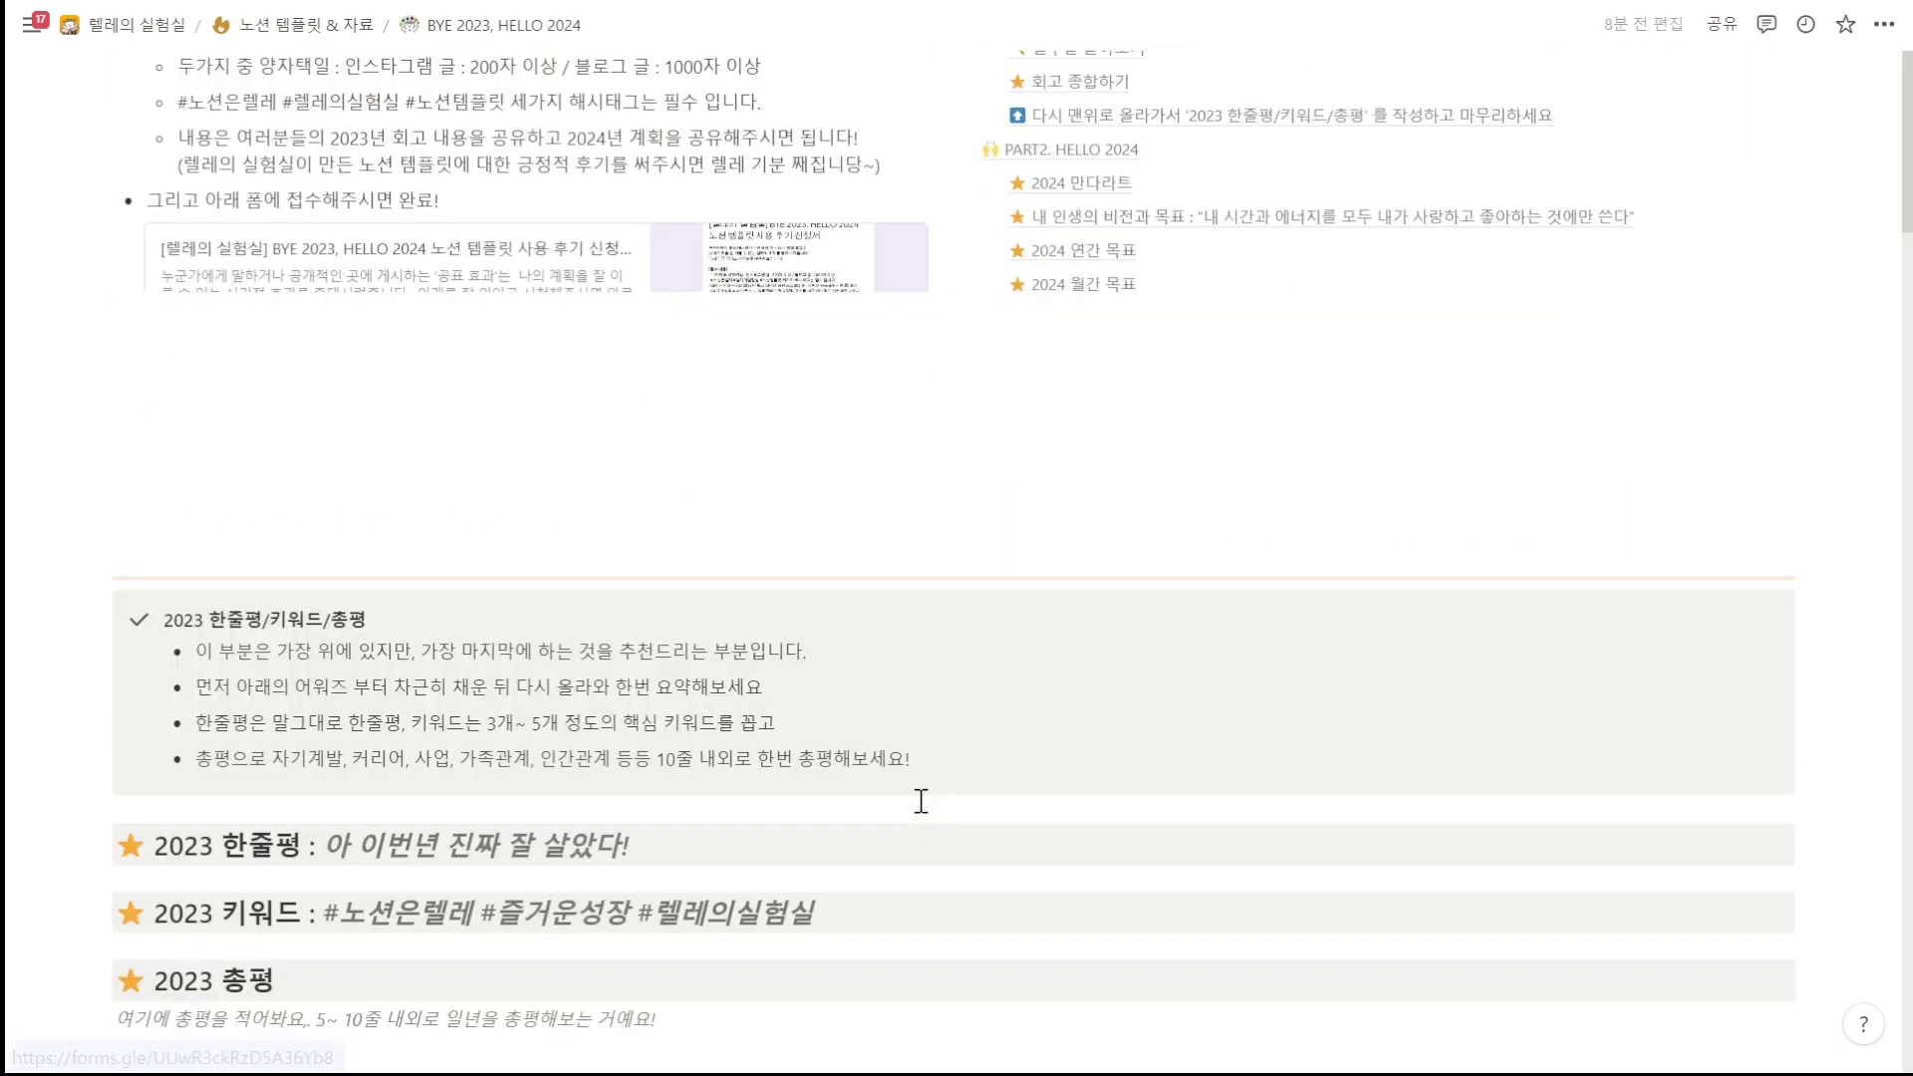
Step: Delete the AAR and KPT instruction callout beneath the 목표 평가하기 heading
{"action": "scroll", "coordinate": [913, 781], "scroll_direction": "up", "scroll_amount": 2}
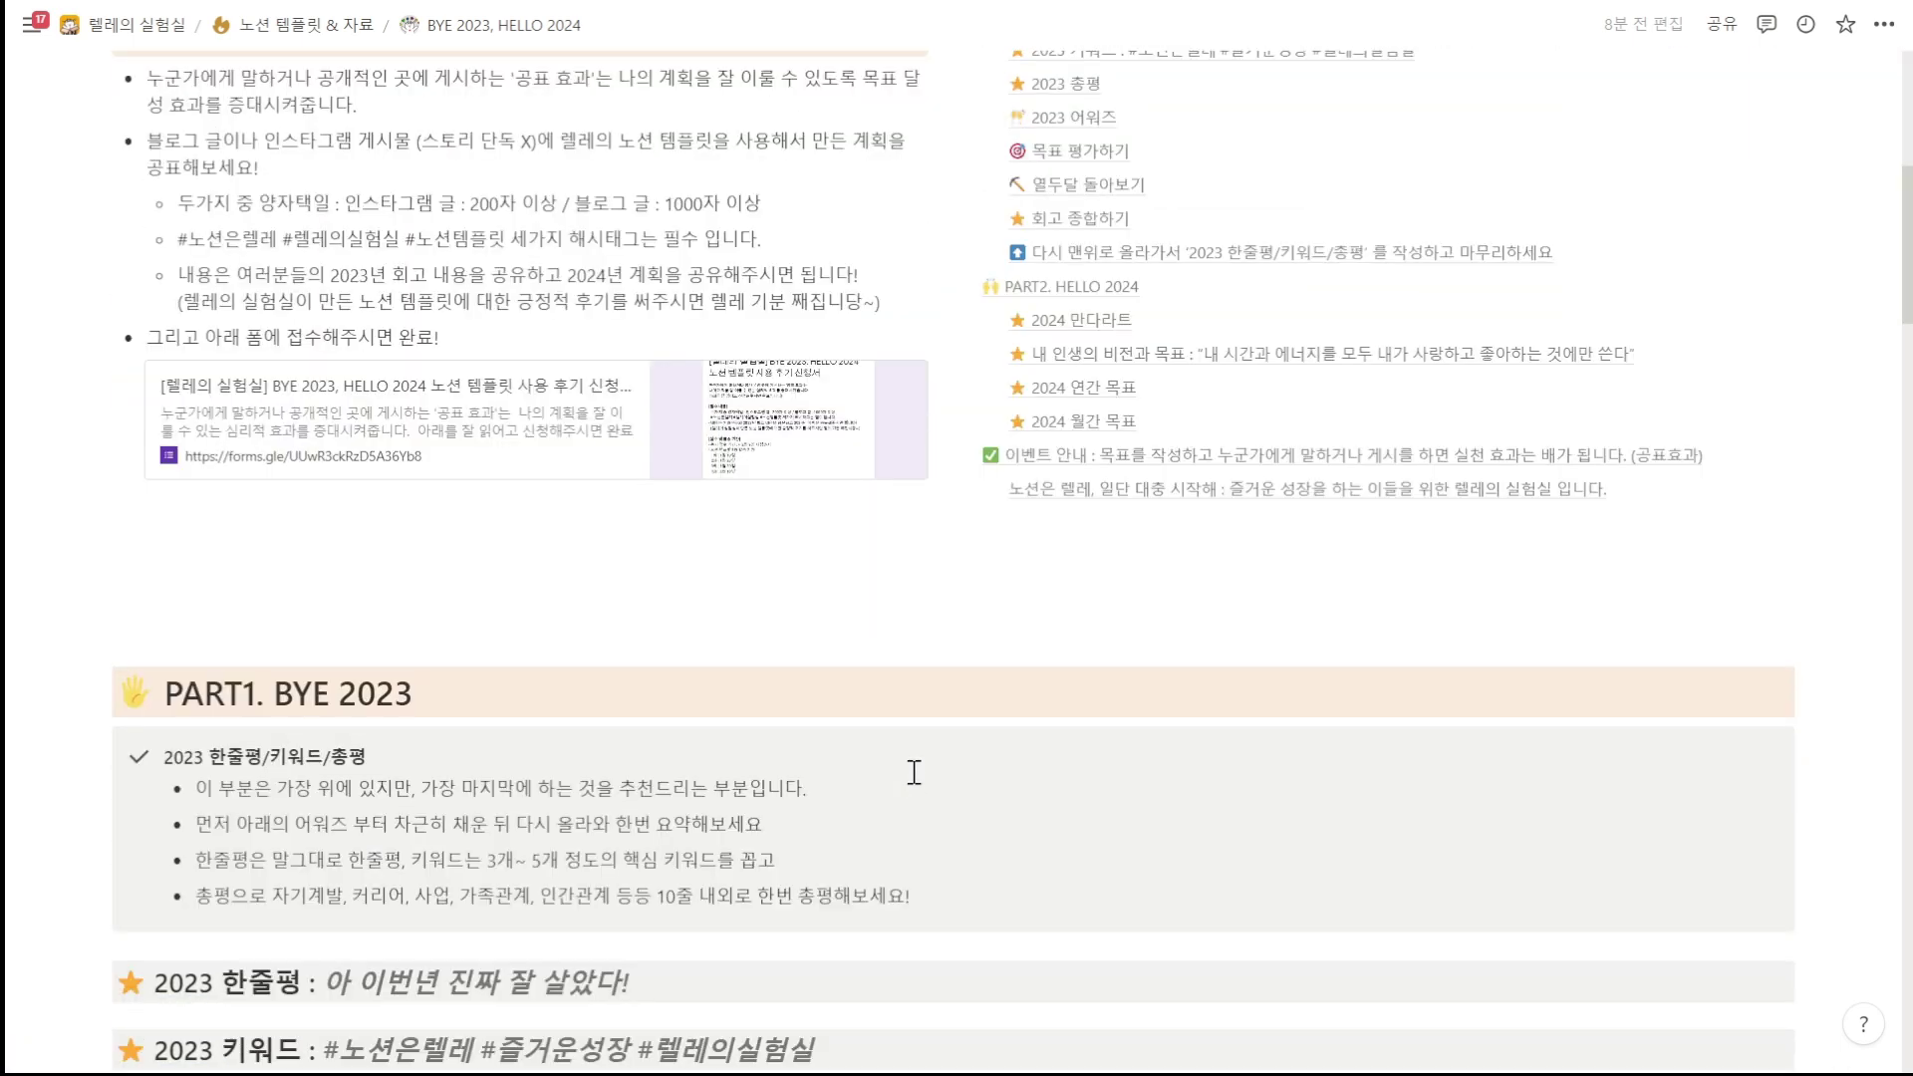
{"action": "scroll", "coordinate": [913, 772], "scroll_direction": "down", "scroll_amount": 5}
{"action": "scroll", "coordinate": [912, 775], "scroll_direction": "down", "scroll_amount": 5}
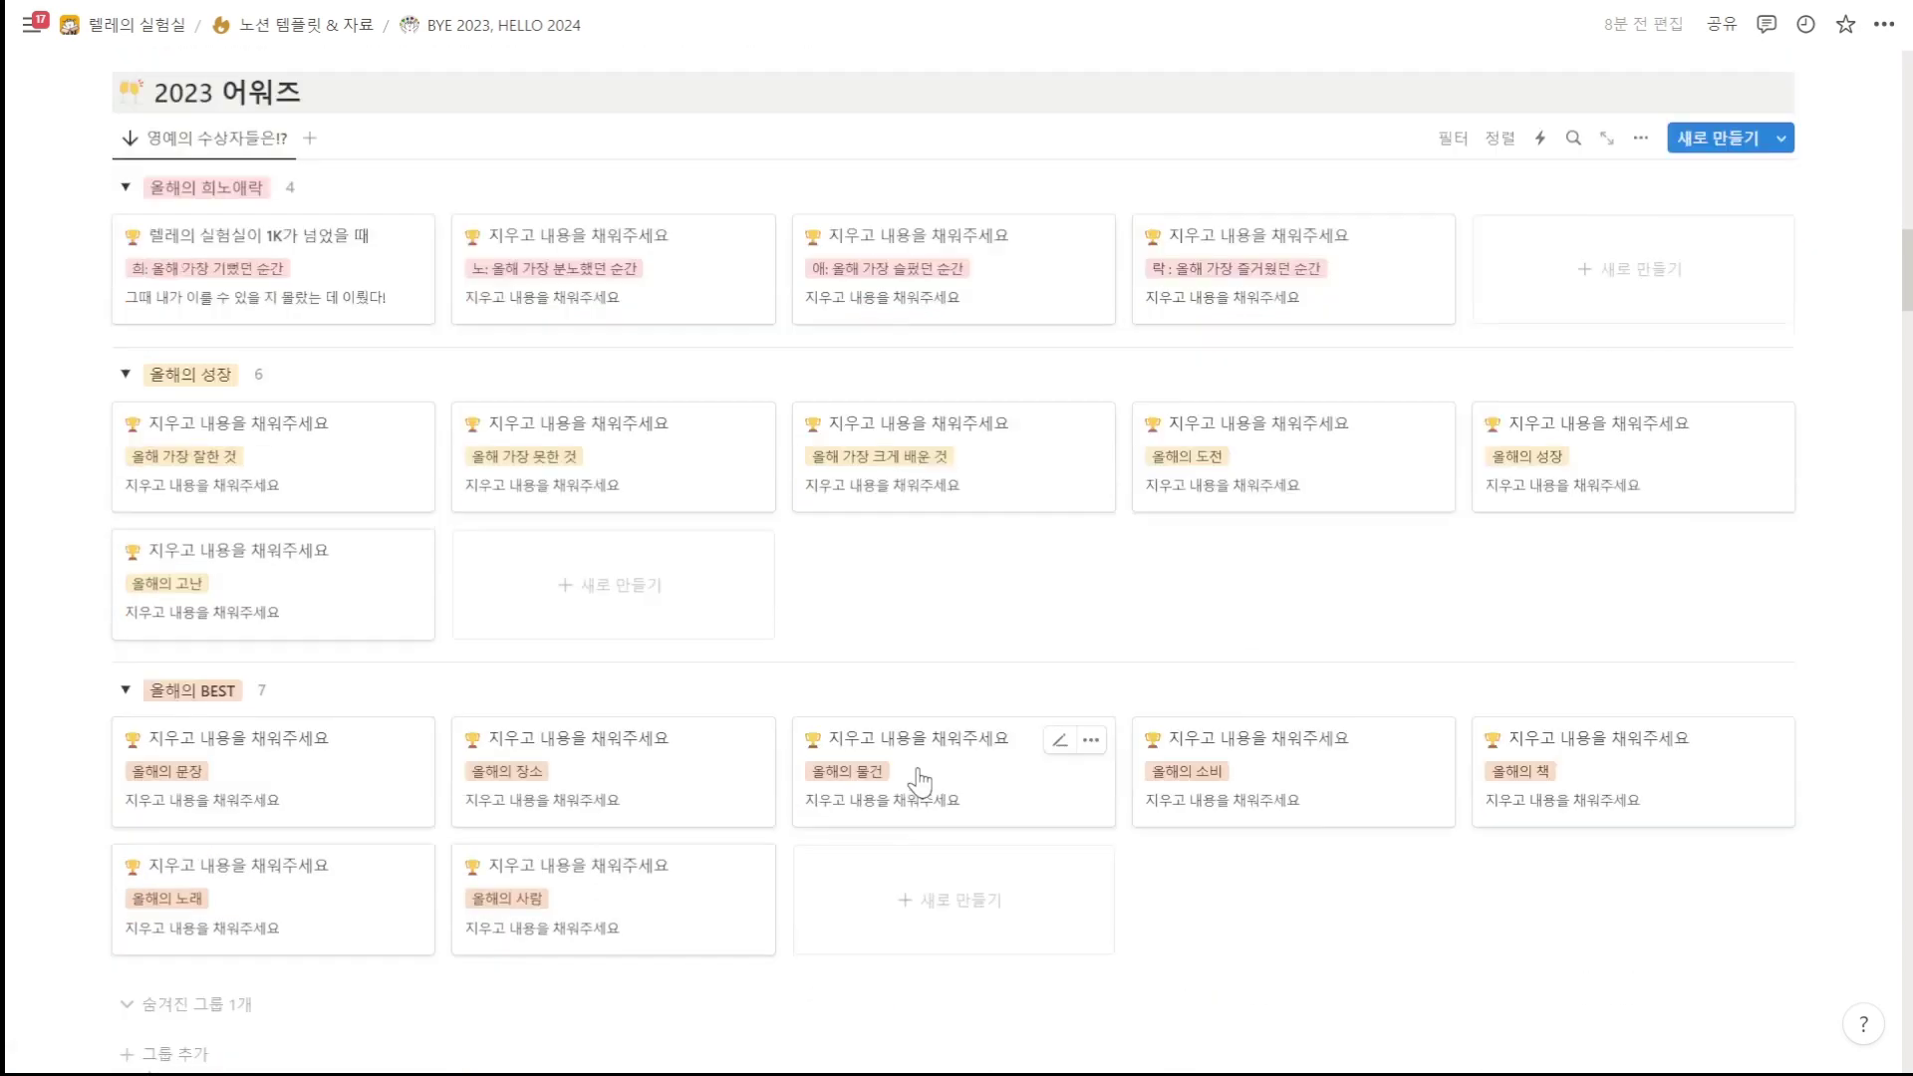
{"action": "scroll", "coordinate": [913, 777], "scroll_direction": "down", "scroll_amount": 12}
{"action": "scroll", "coordinate": [910, 768], "scroll_direction": "up", "scroll_amount": 2}
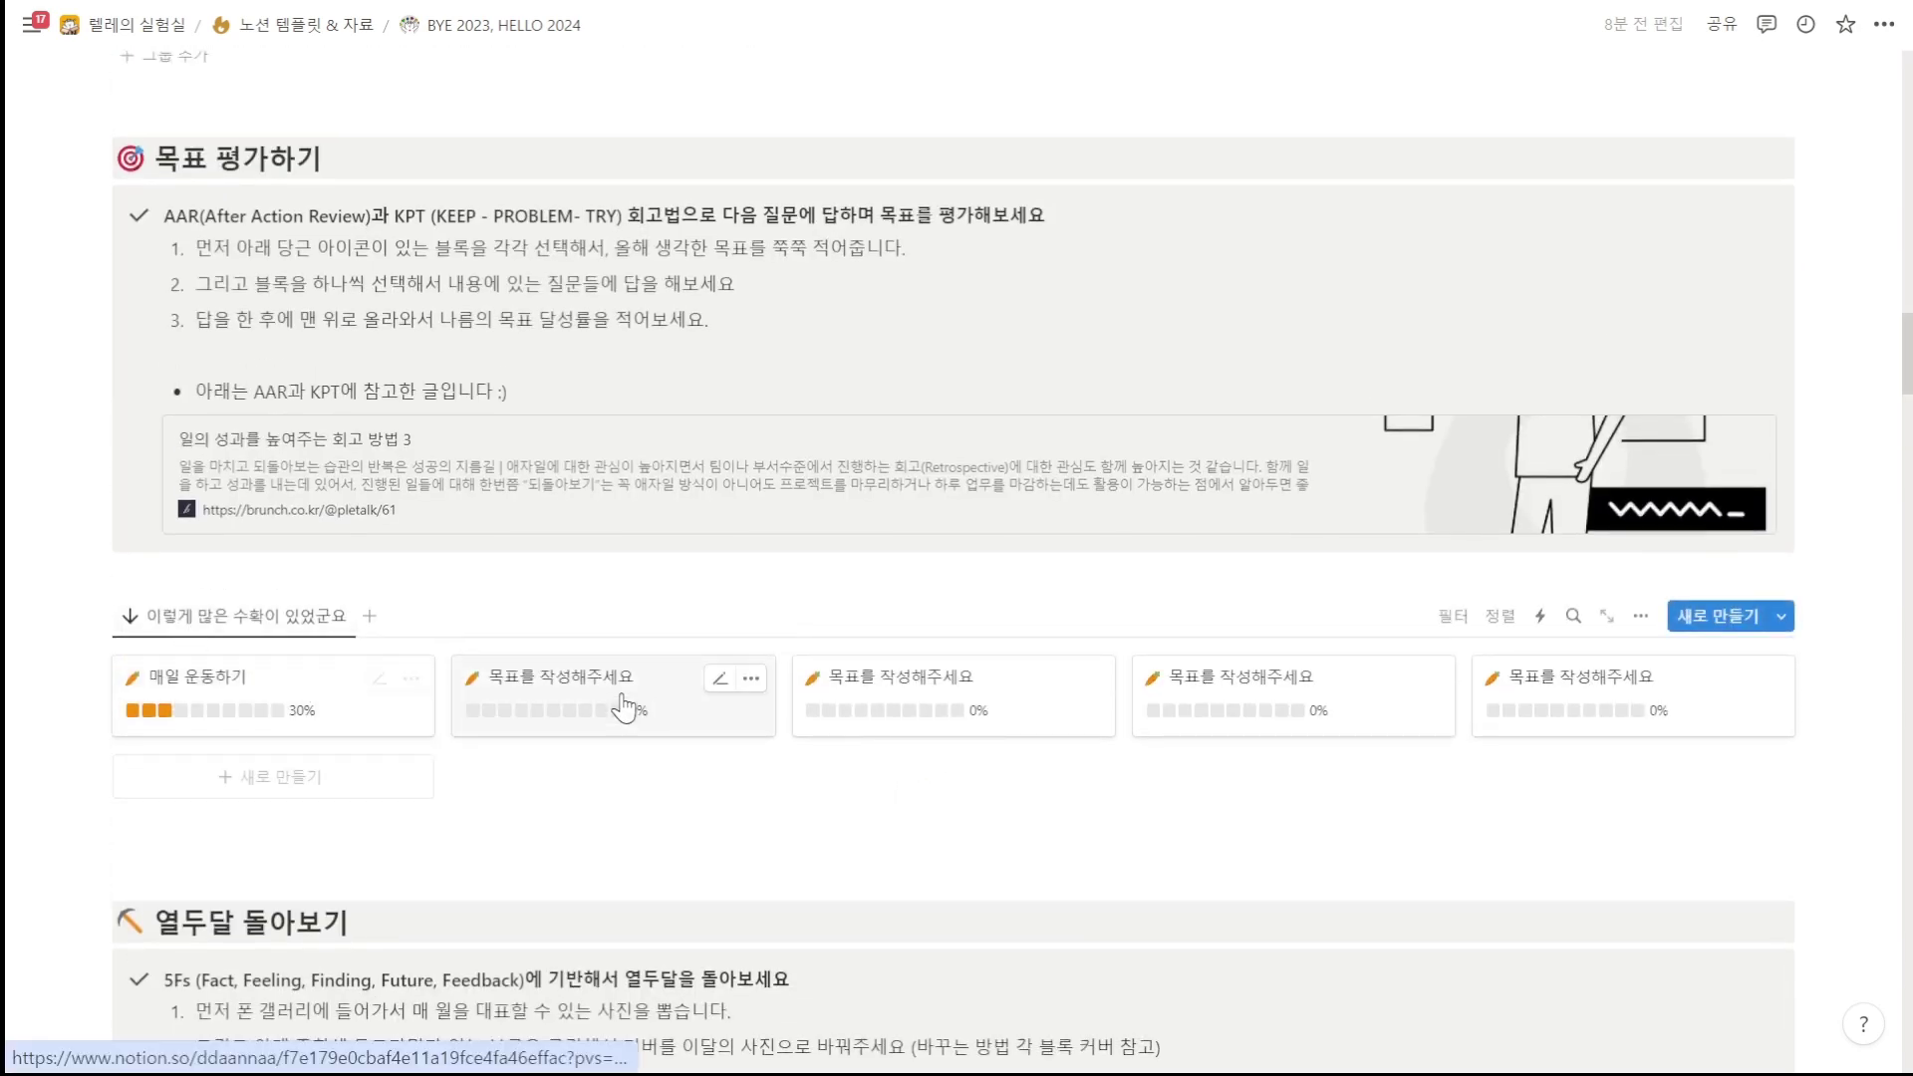
{"action": "scroll", "coordinate": [1430, 715], "scroll_direction": "down", "scroll_amount": 2}
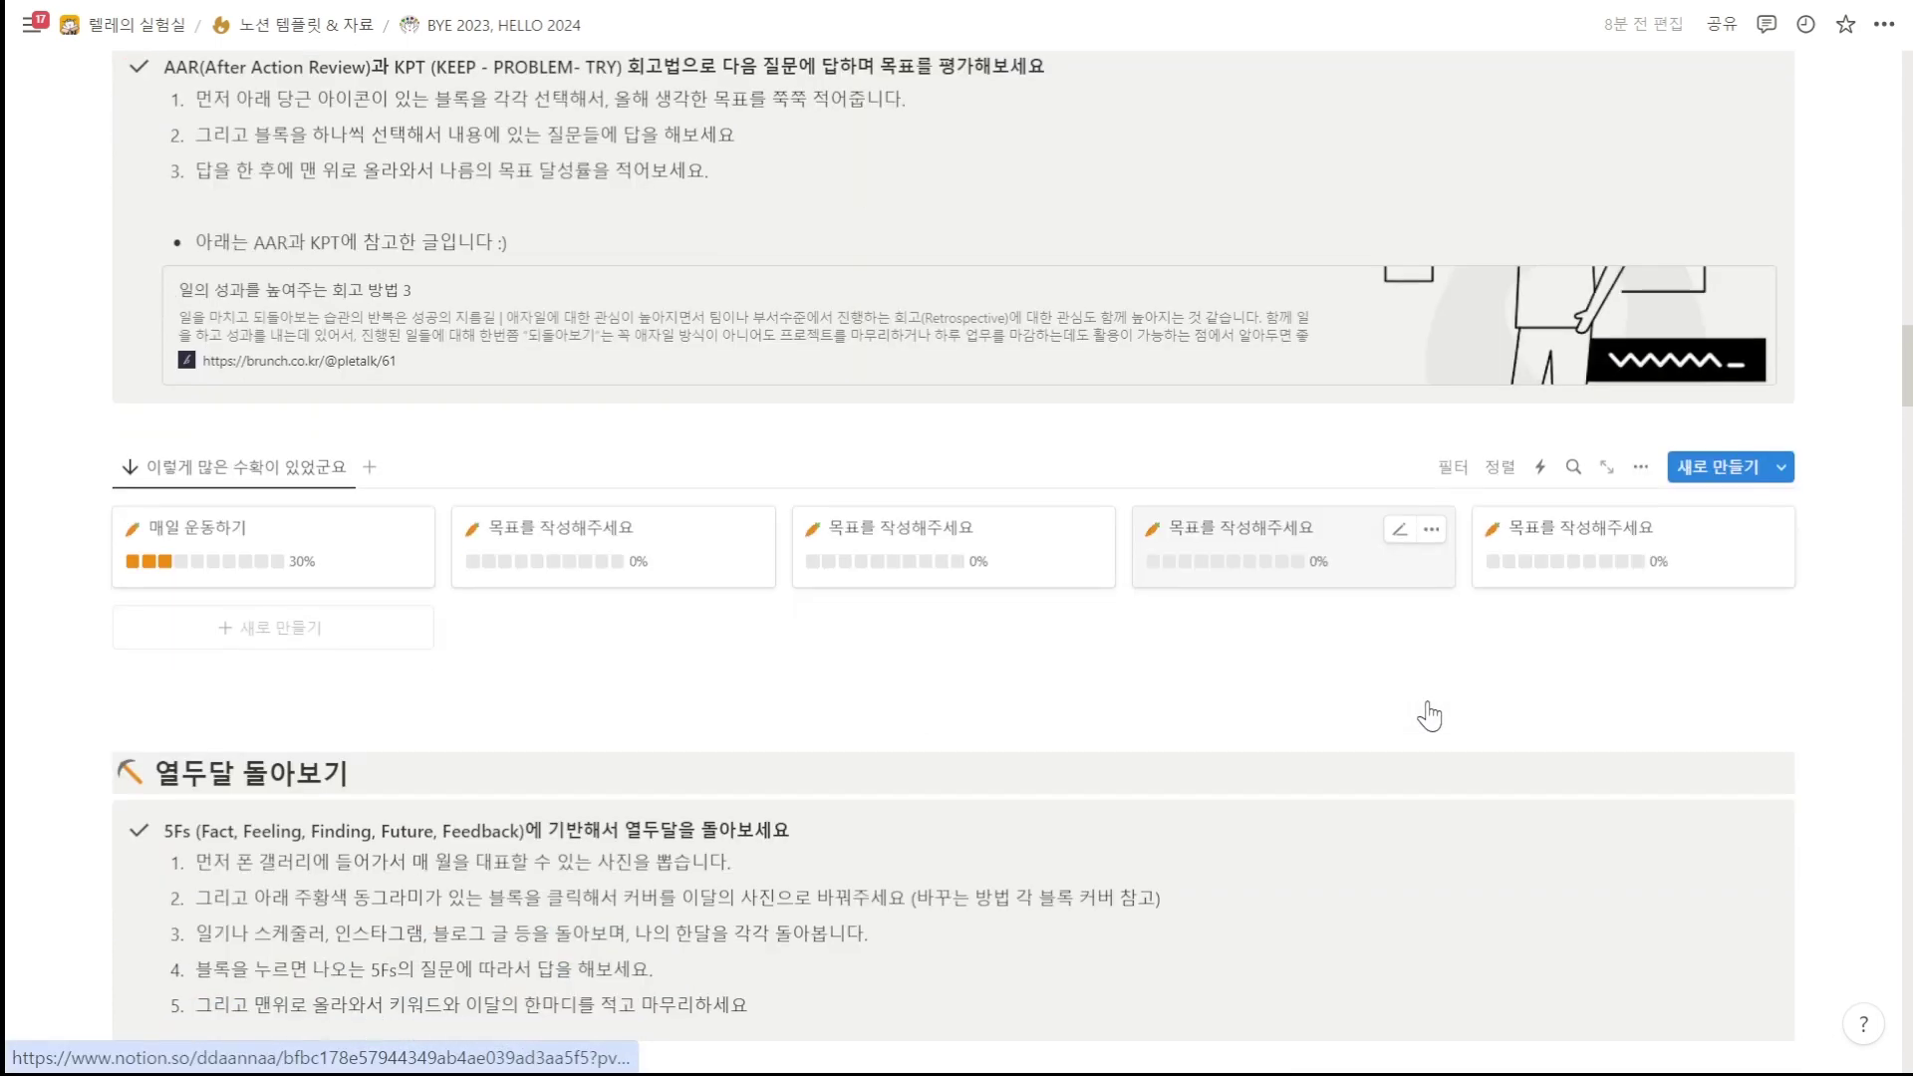
{"action": "scroll", "coordinate": [1429, 709], "scroll_direction": "up", "scroll_amount": 3}
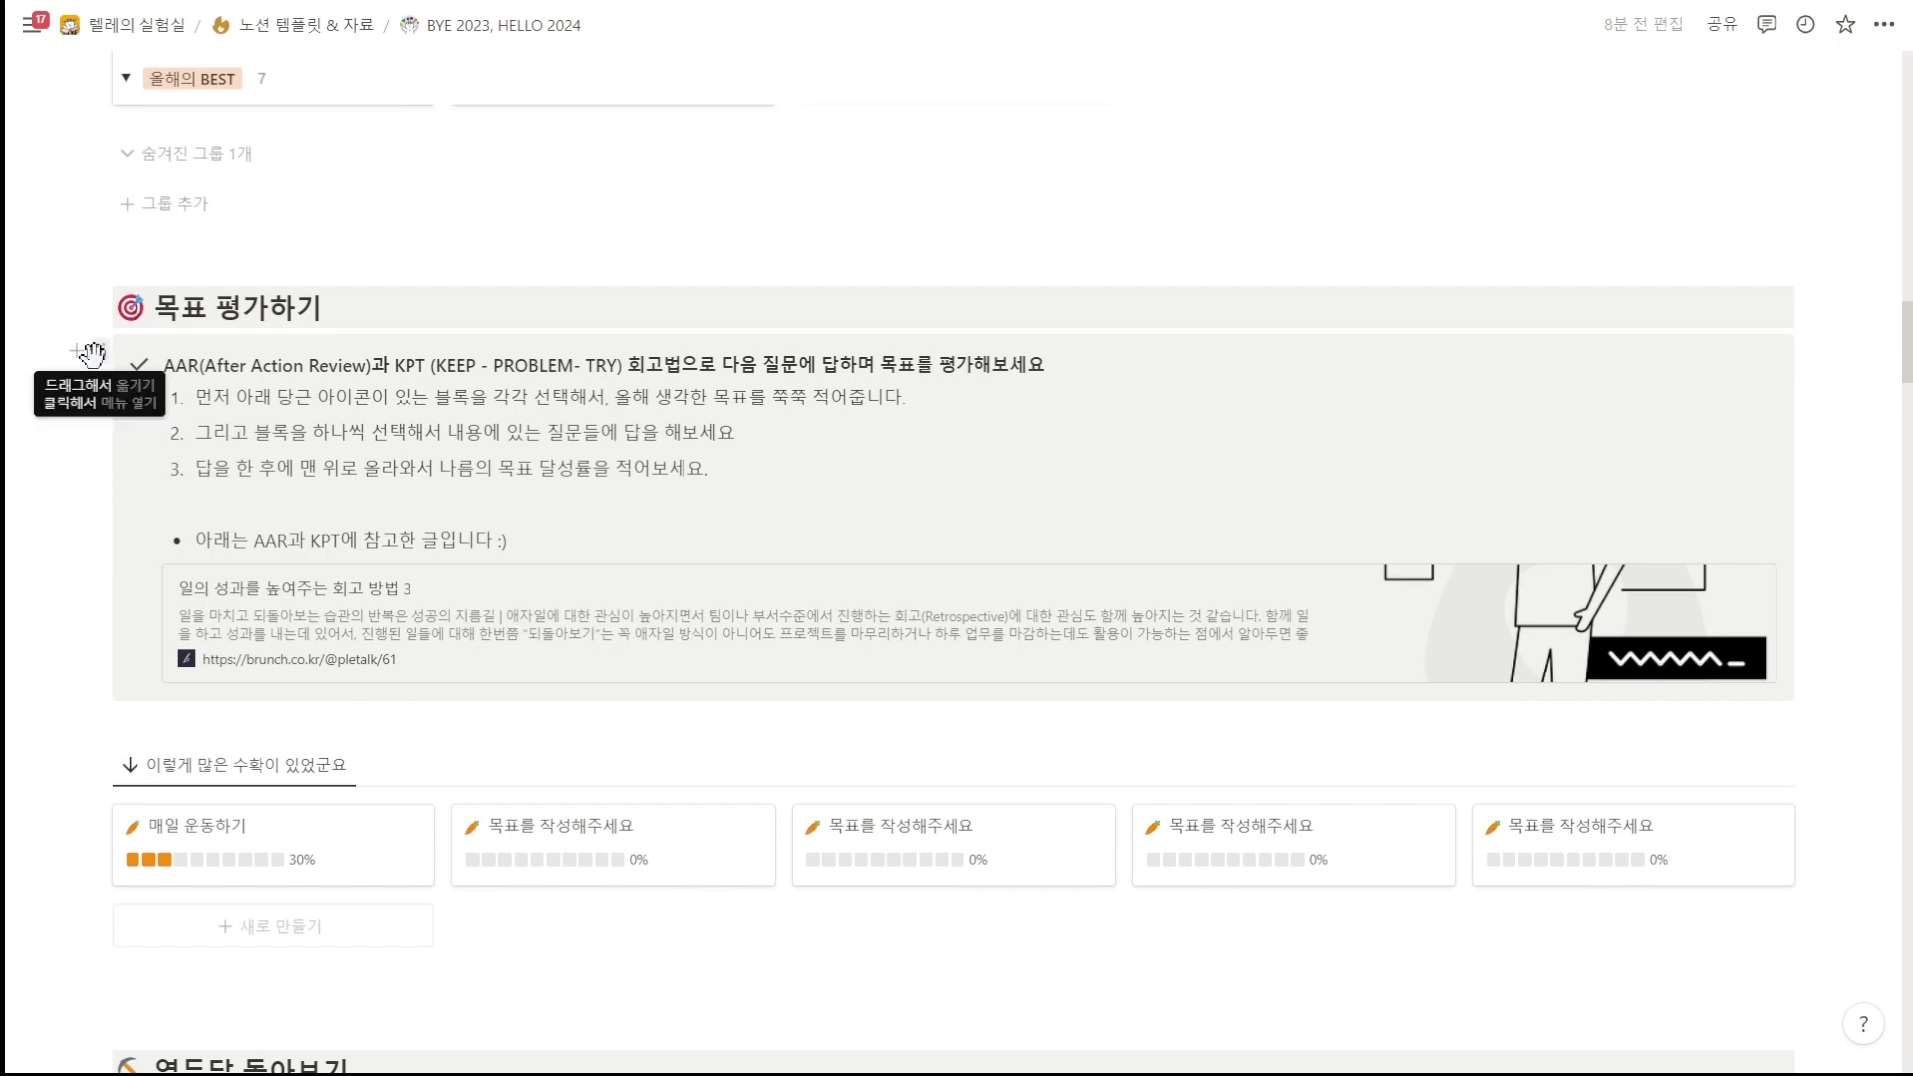
{"action": "left_click", "coordinate": [92, 352]}
{"action": "key", "text": "Delete"}
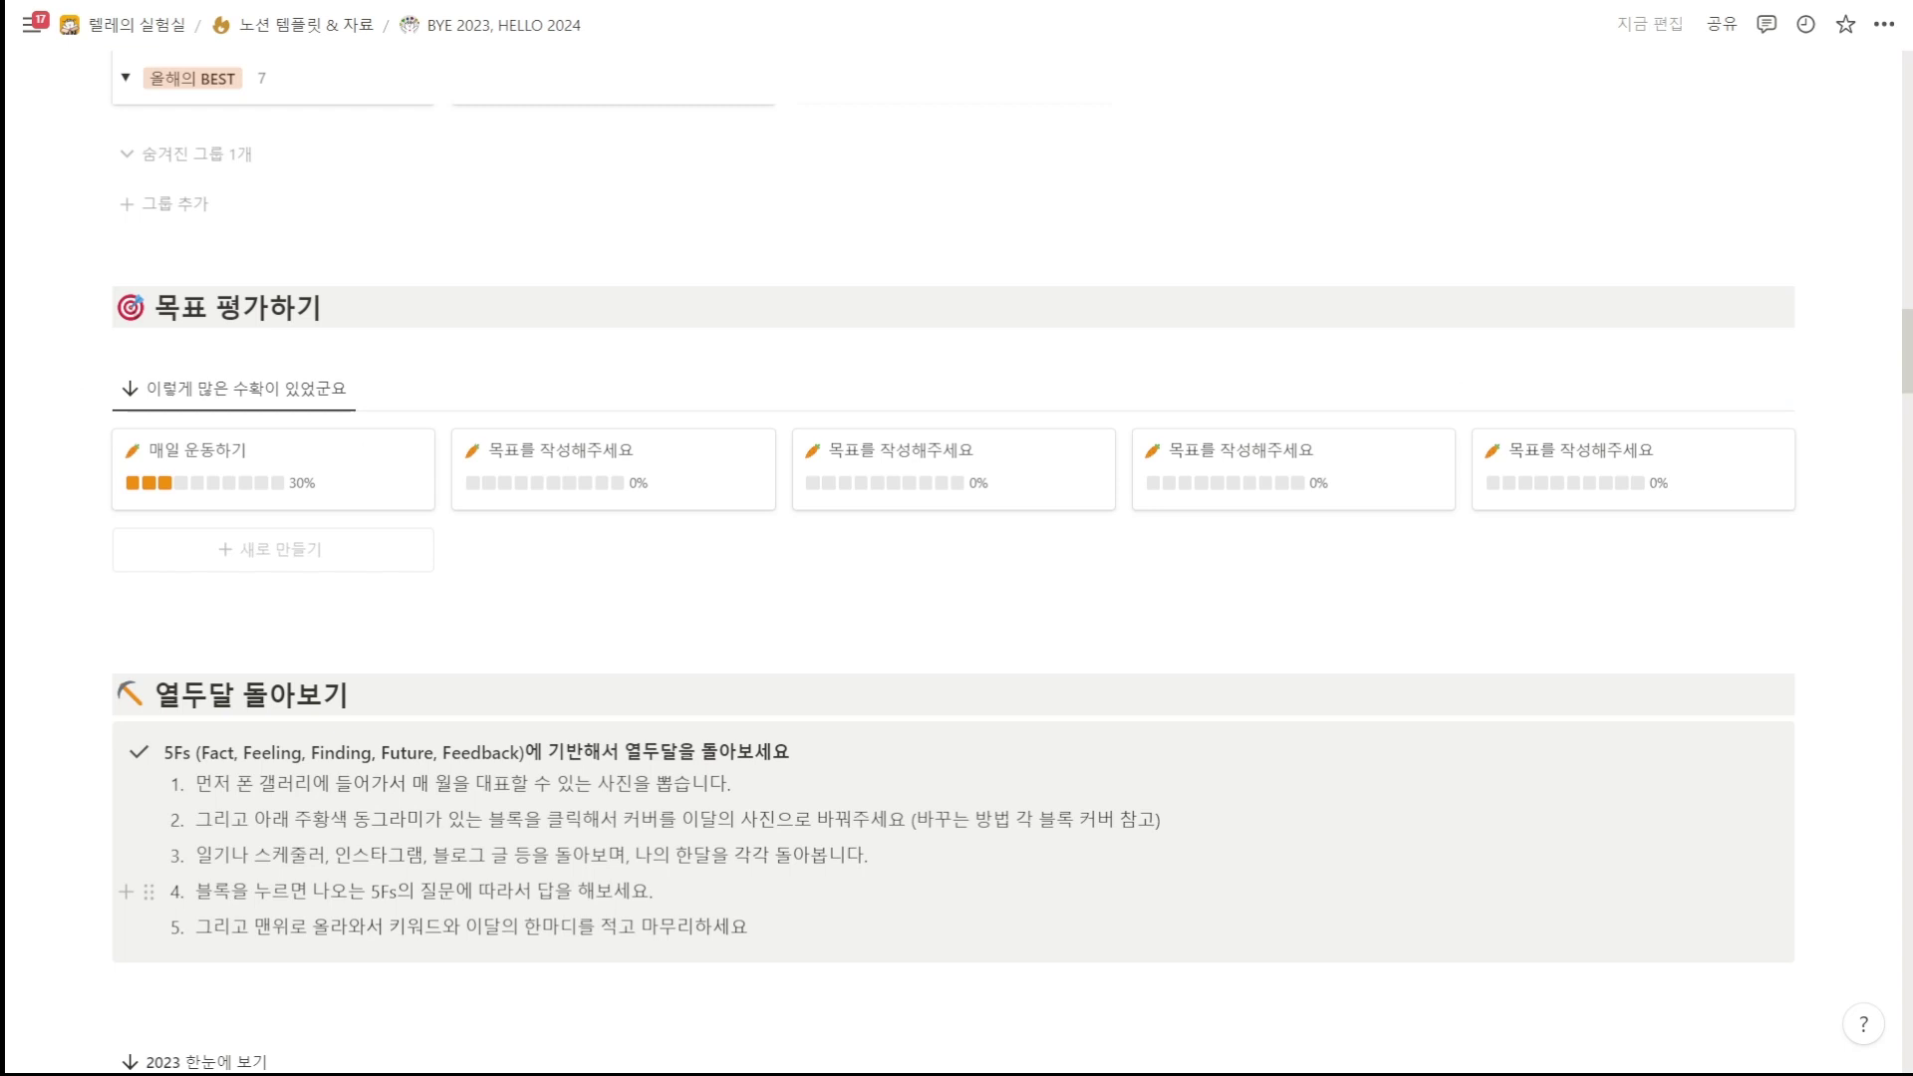
Step: Open the 01월 card in the 2023 한눈에 보기 gallery, check its cover controls and close it
{"action": "scroll", "coordinate": [609, 461], "scroll_direction": "down", "scroll_amount": 3}
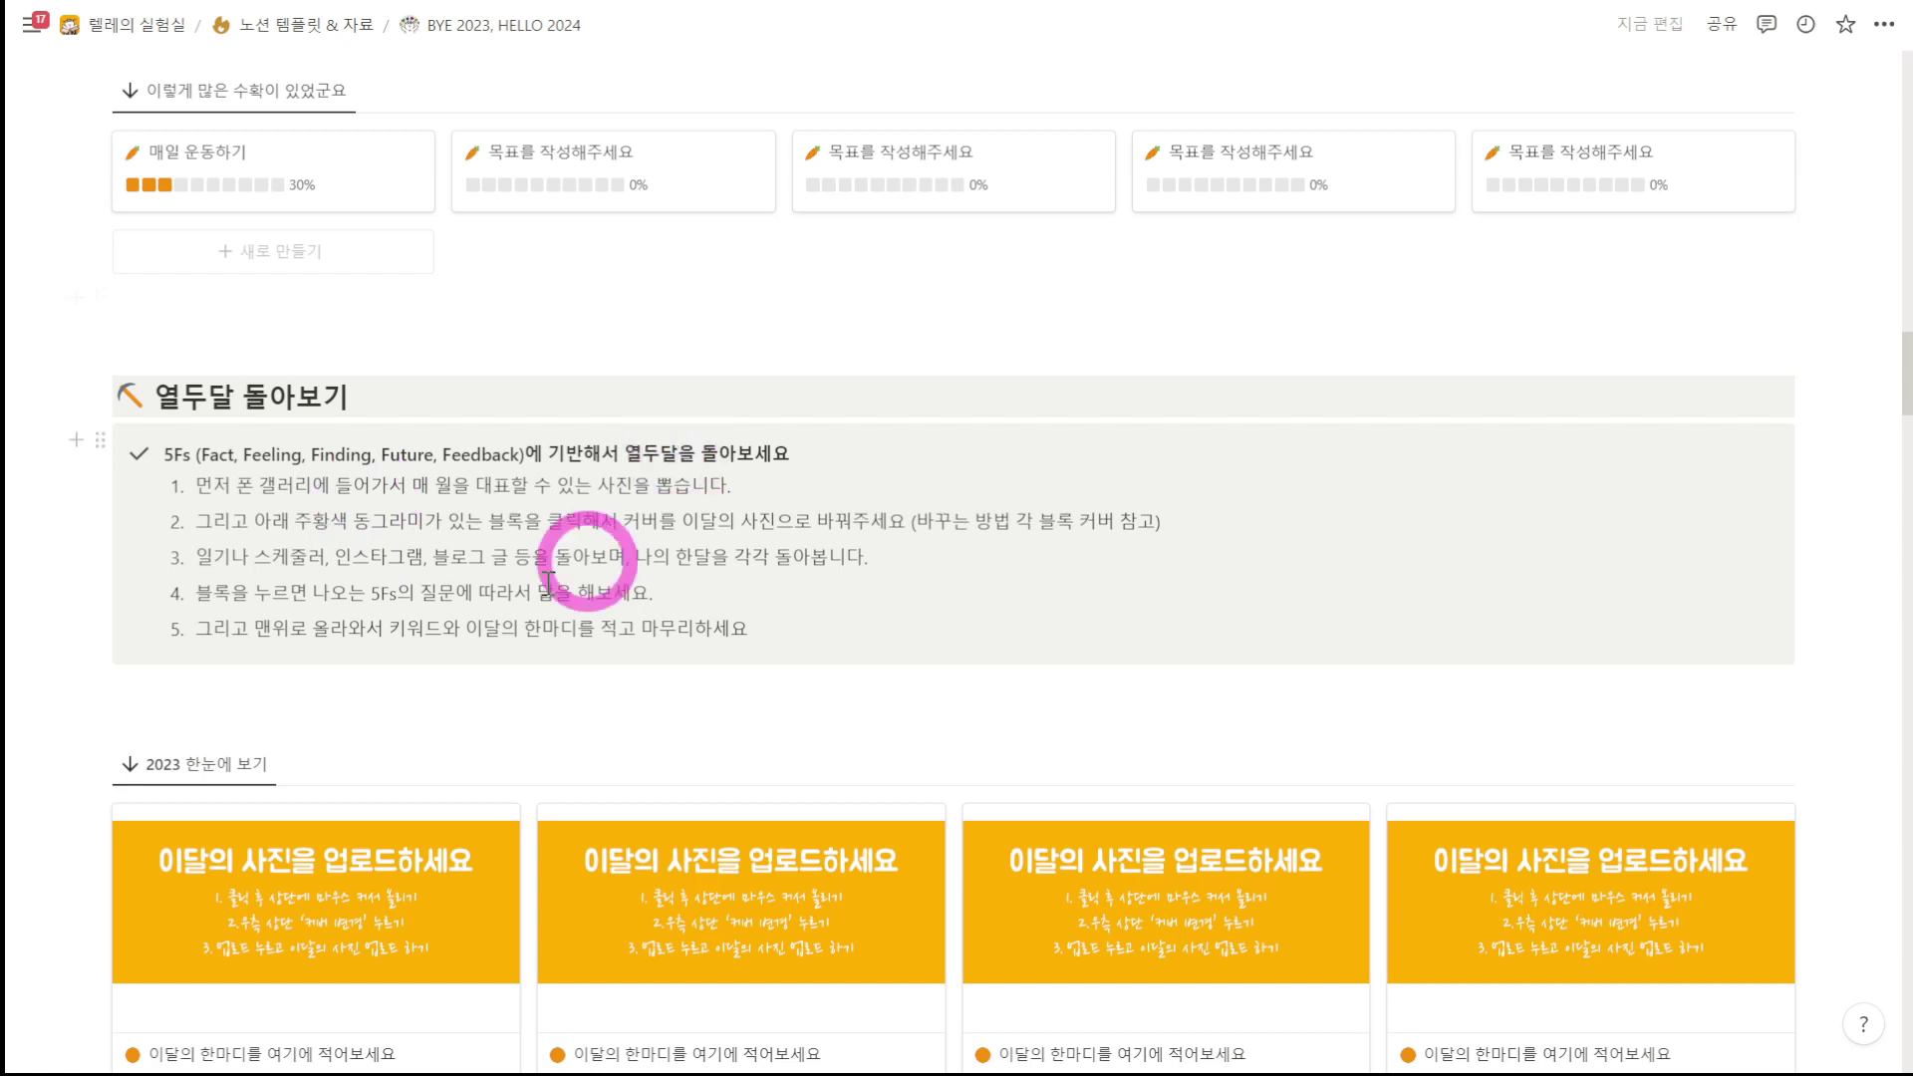
{"action": "scroll", "coordinate": [405, 528], "scroll_direction": "up", "scroll_amount": 2}
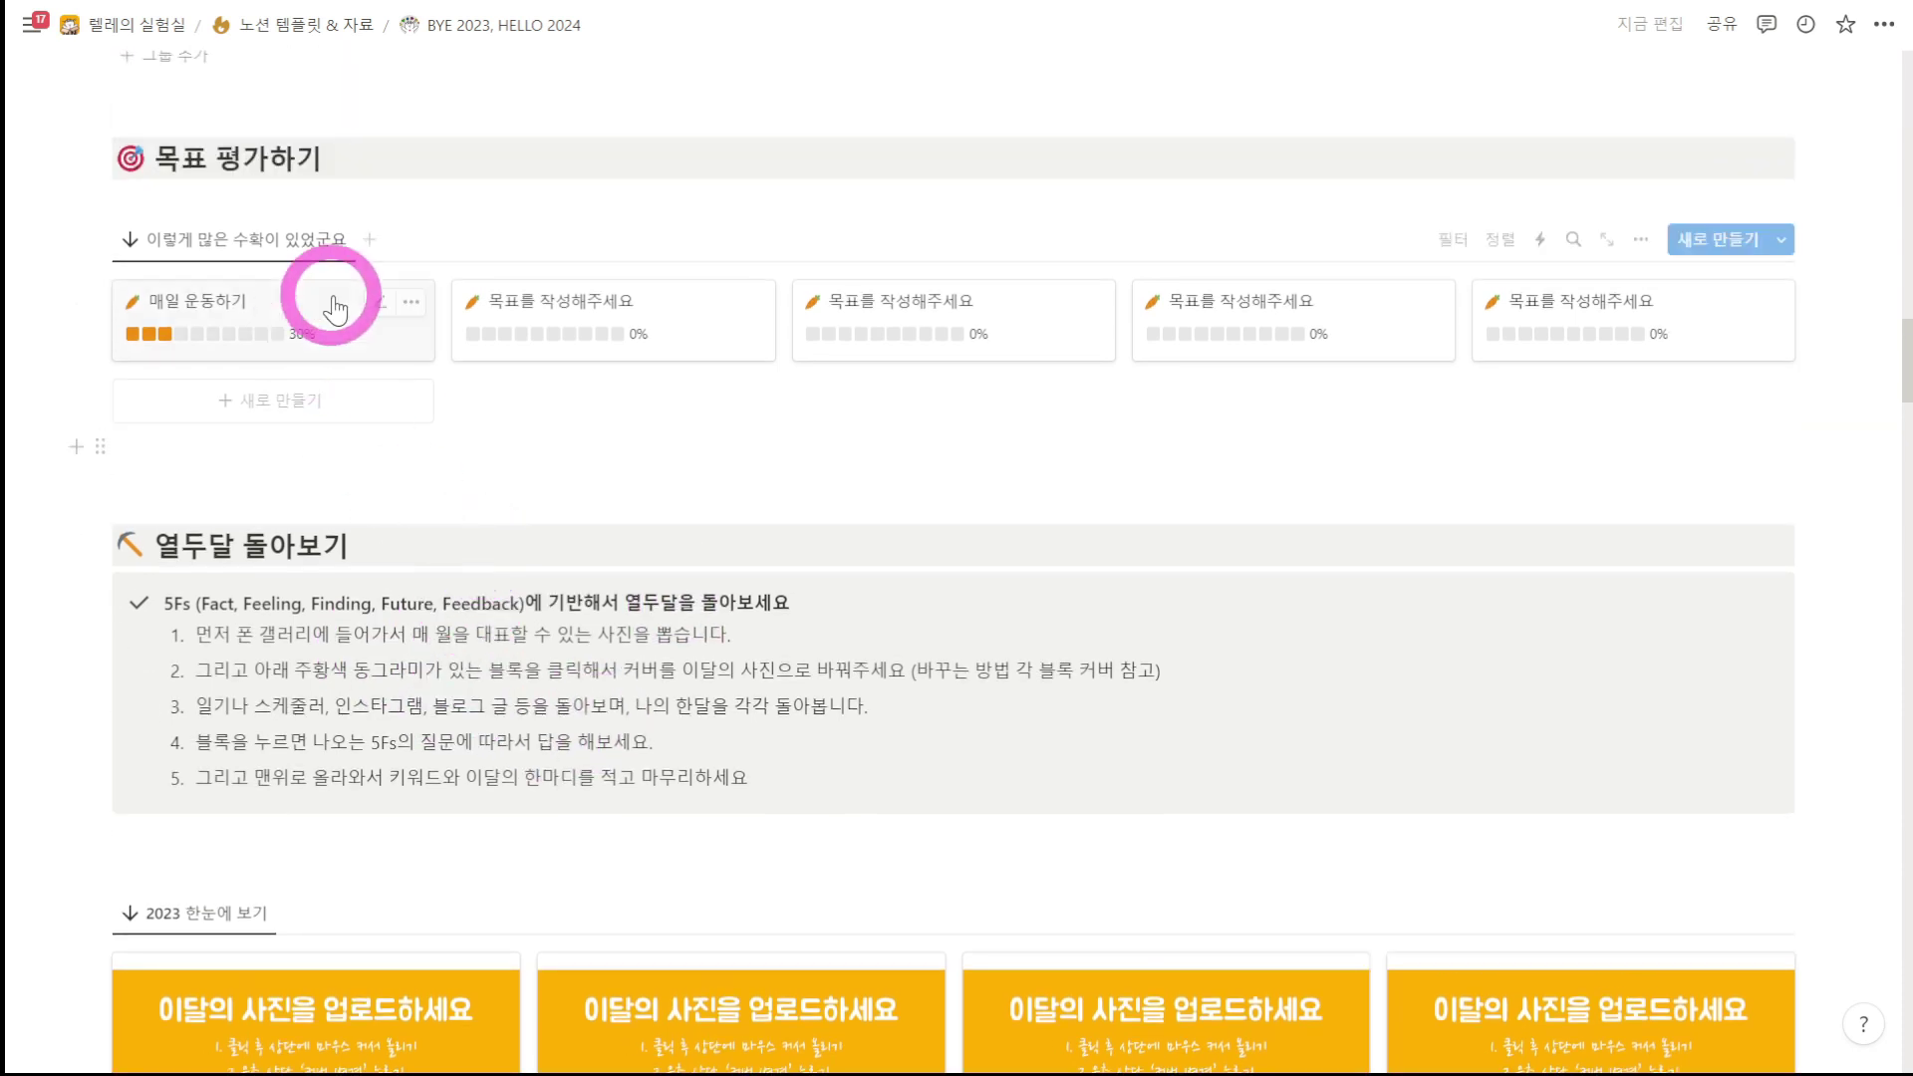
{"action": "scroll", "coordinate": [375, 342], "scroll_direction": "up", "scroll_amount": 2}
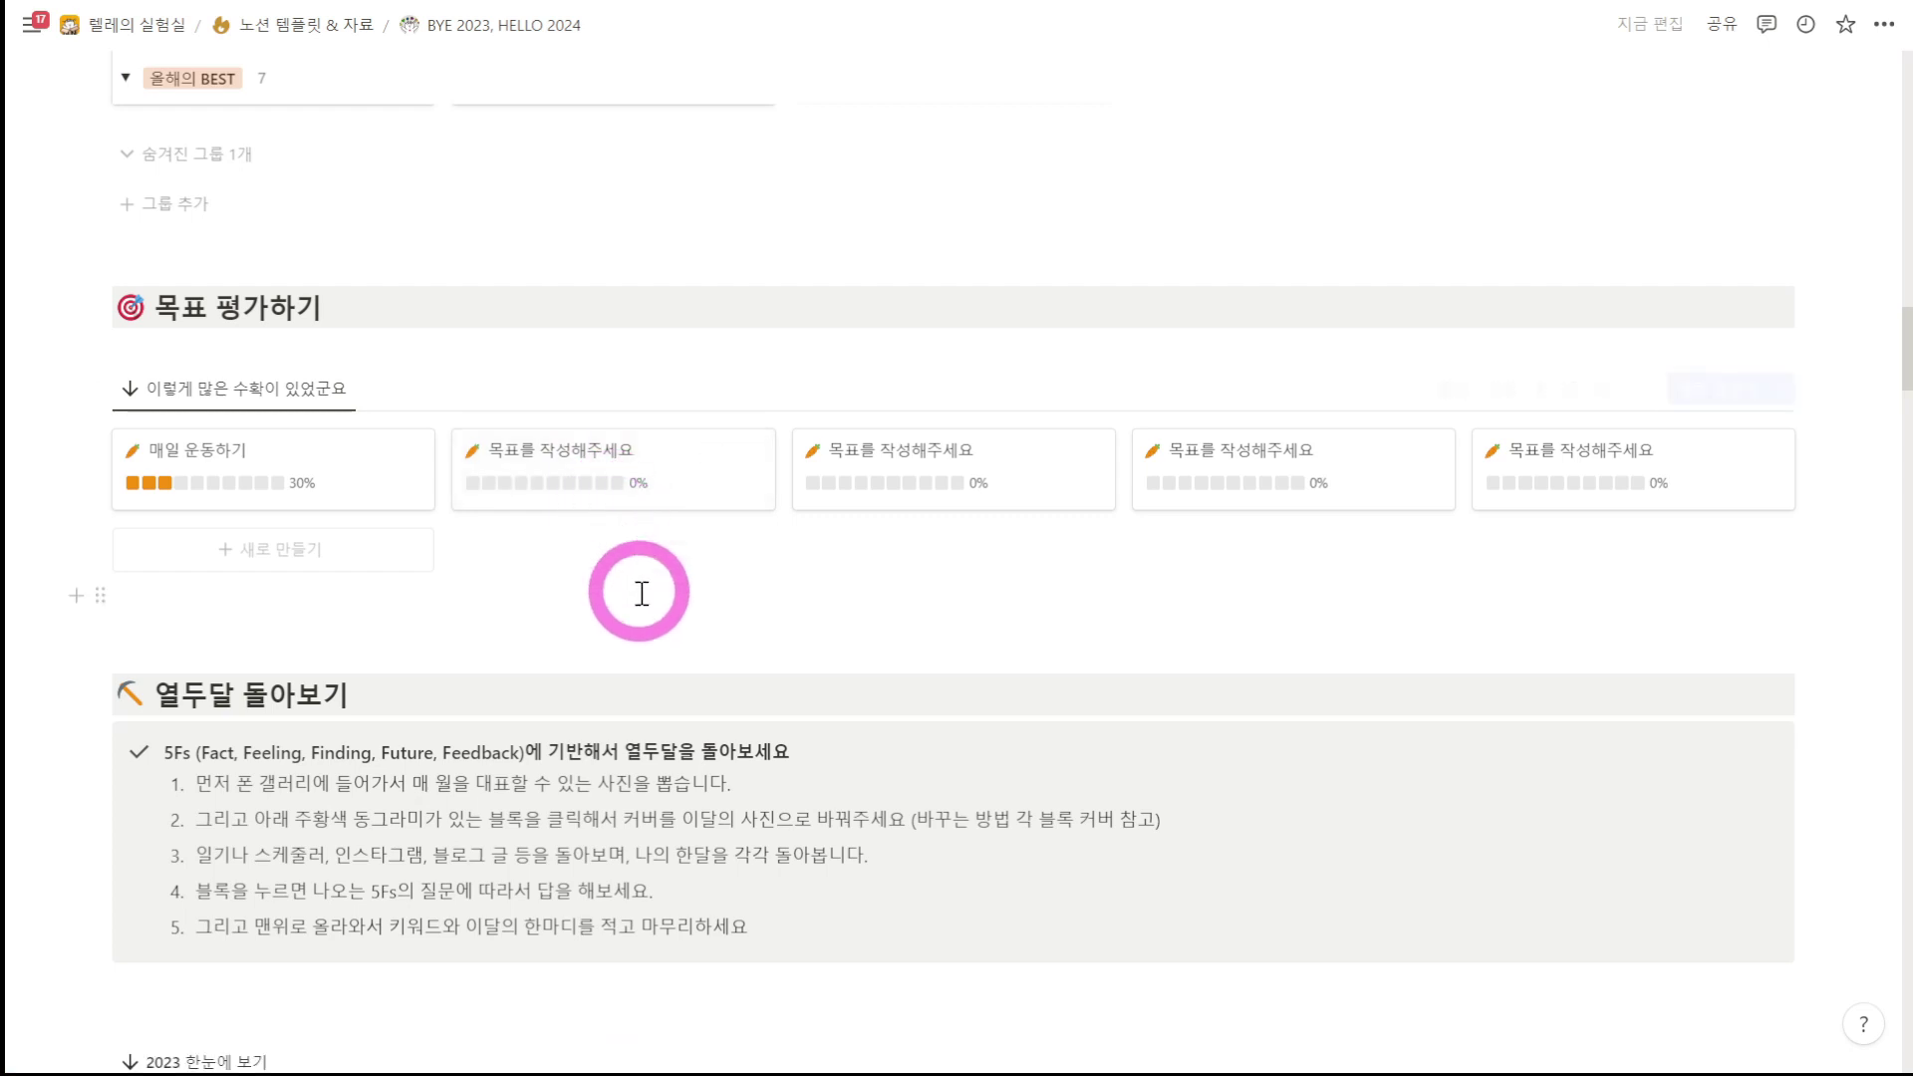
{"action": "scroll", "coordinate": [641, 594], "scroll_direction": "down", "scroll_amount": 5}
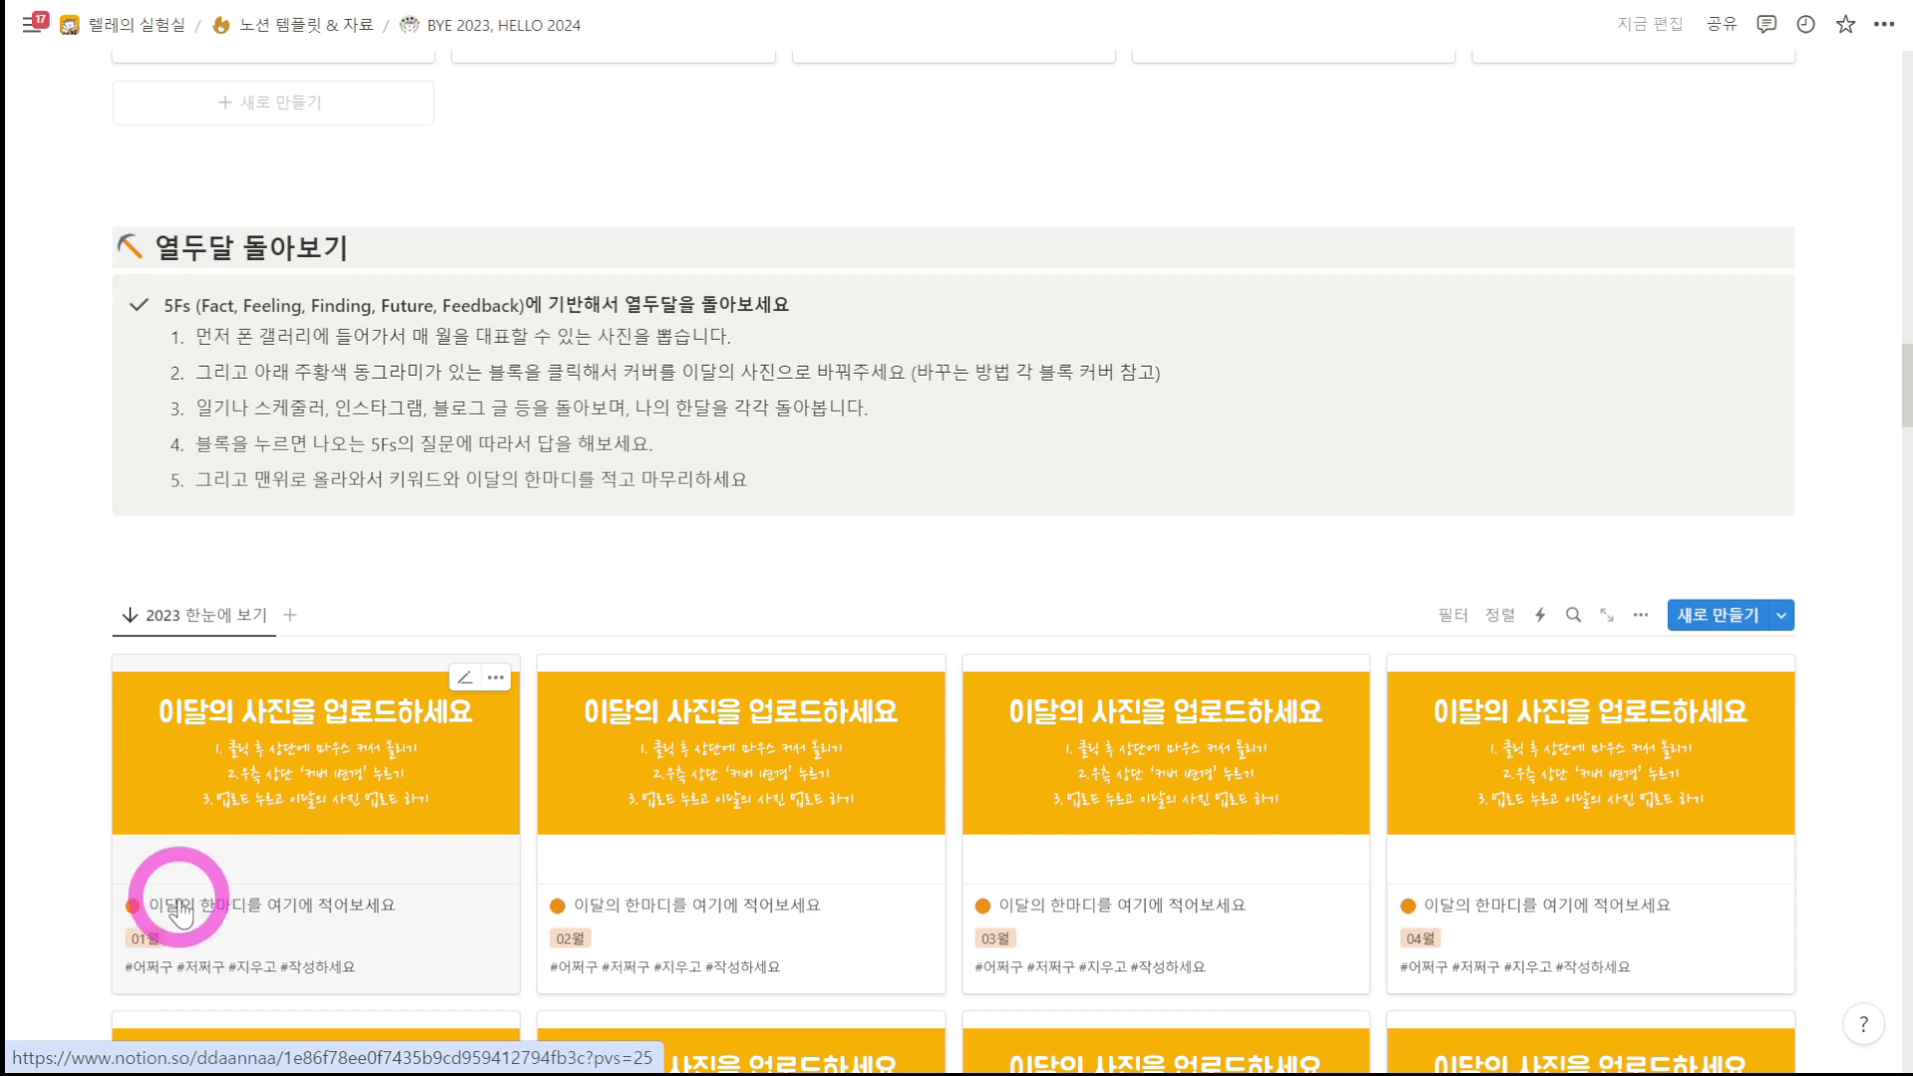
{"action": "left_click", "coordinate": [361, 788]}
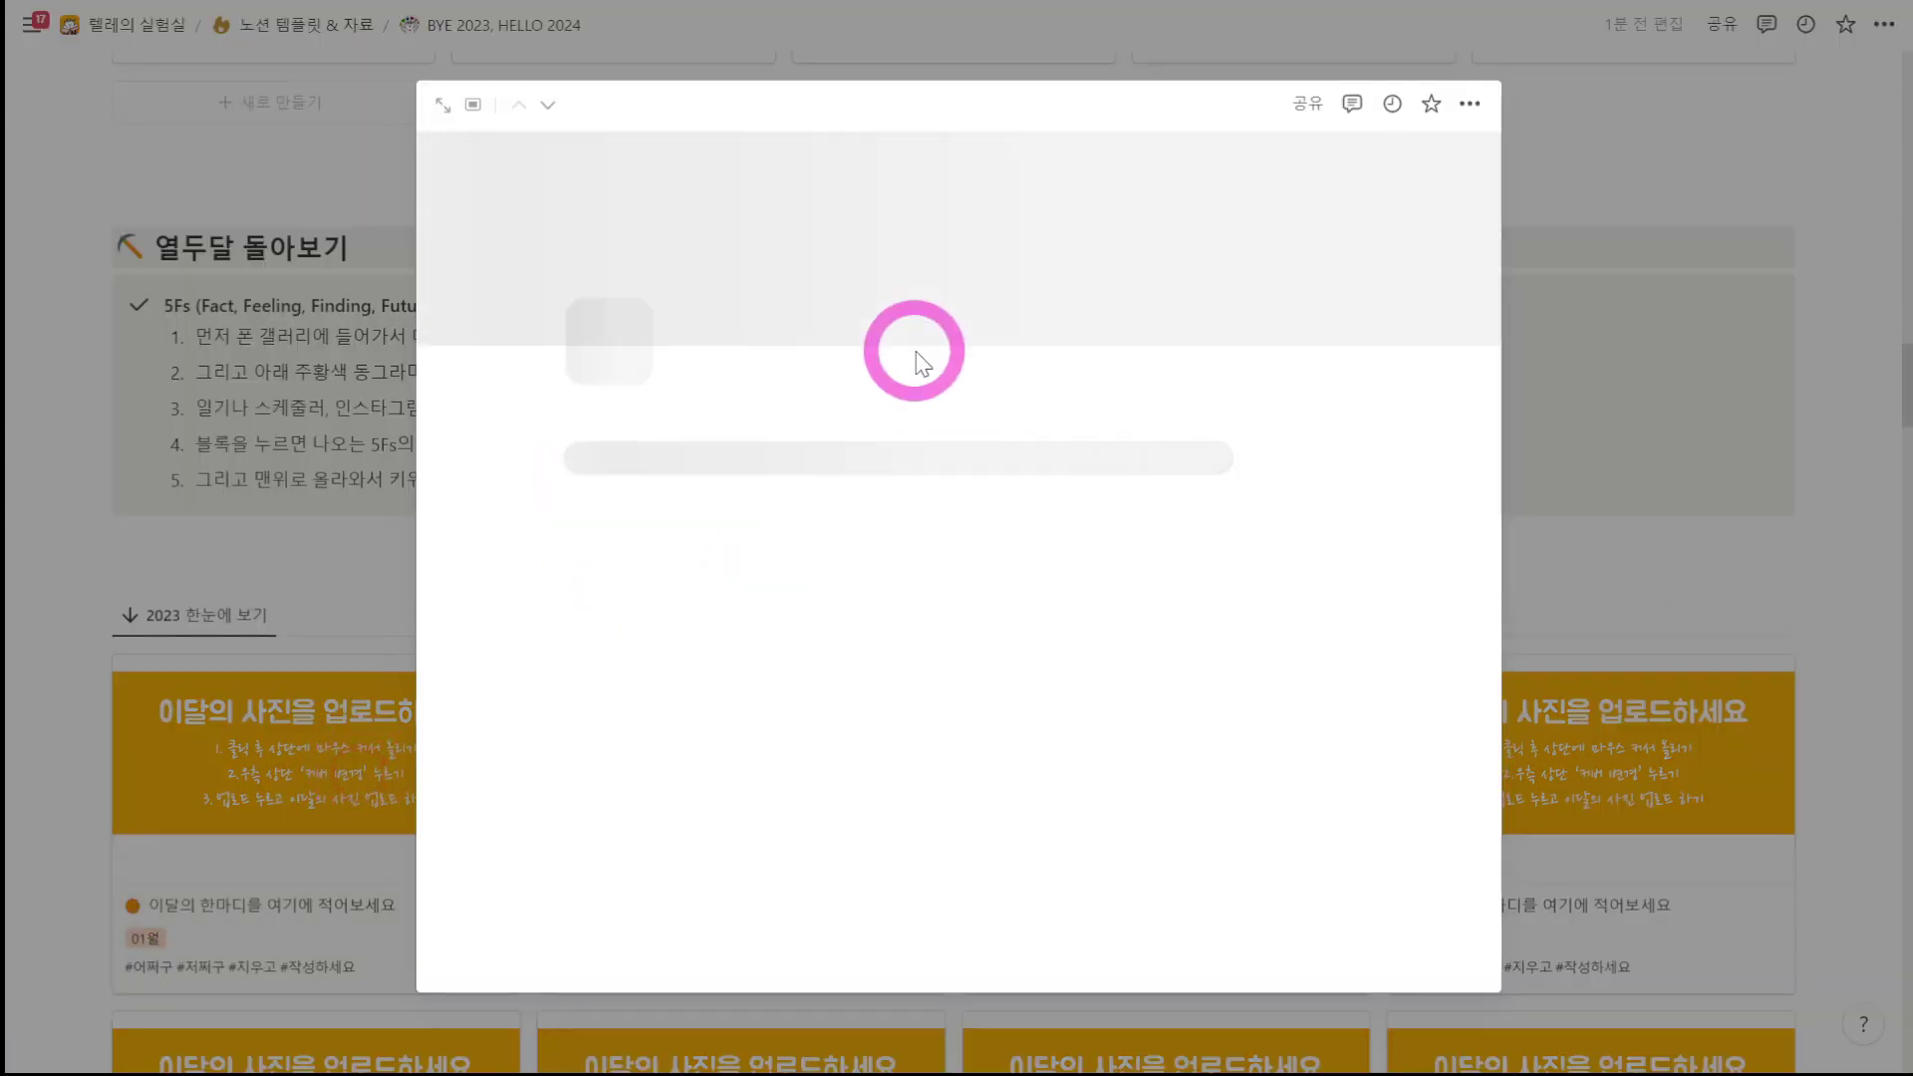
{"action": "scroll", "coordinate": [903, 503], "scroll_direction": "up", "scroll_amount": 2}
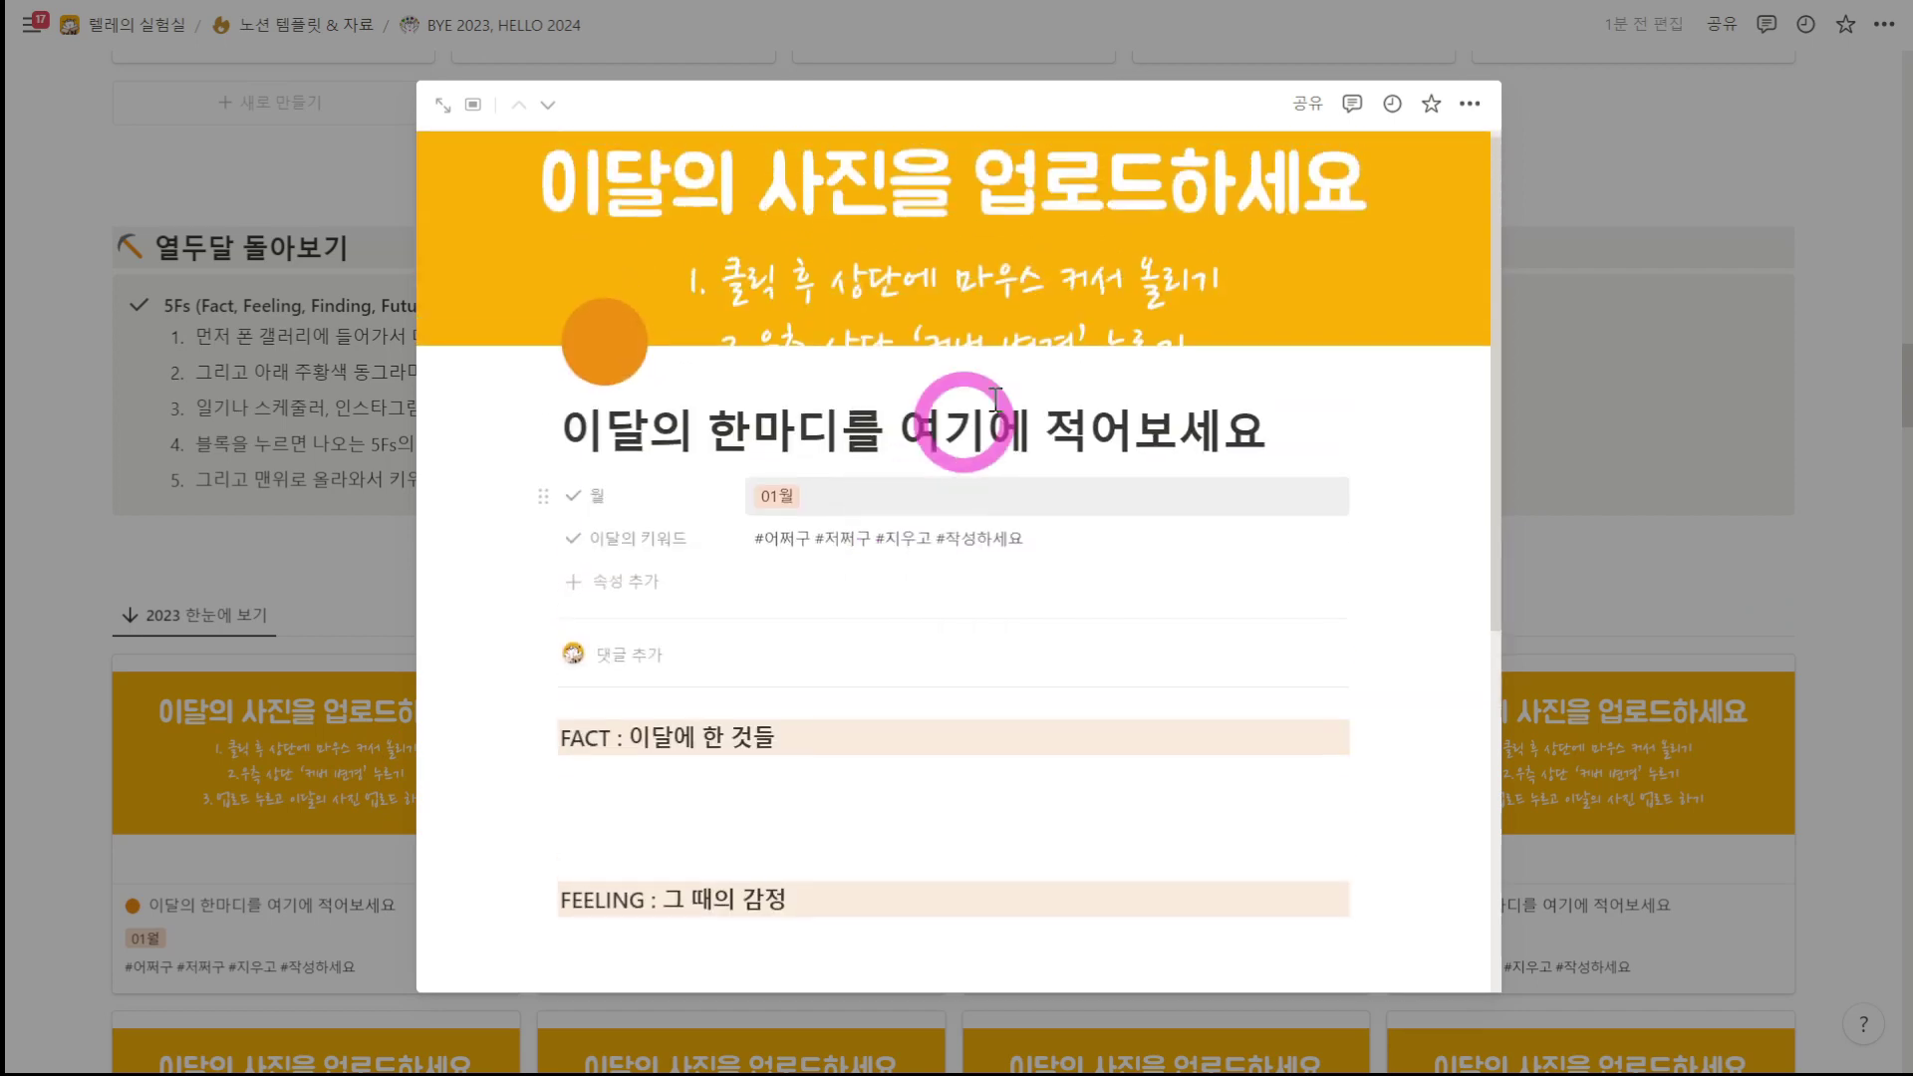
{"action": "mouse_move", "coordinate": [1283, 267]}
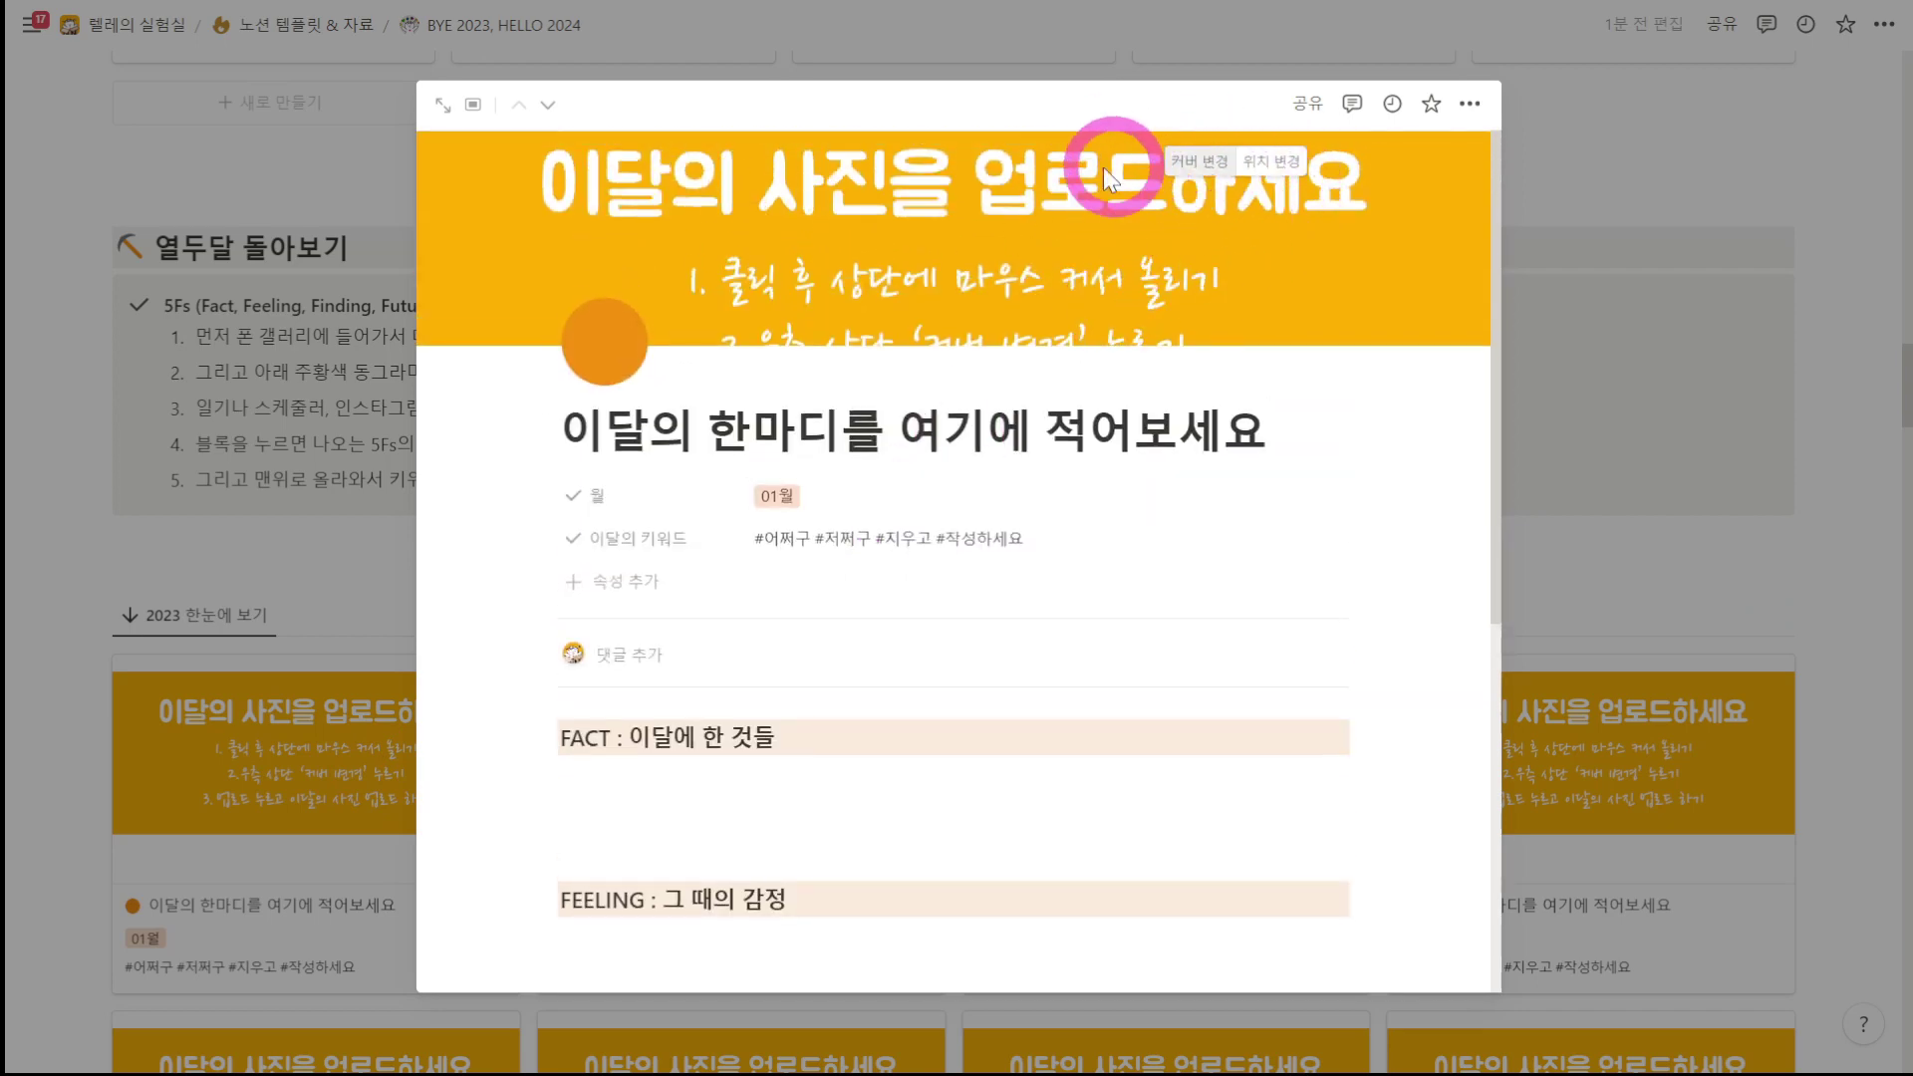
{"action": "left_click", "coordinate": [314, 552]}
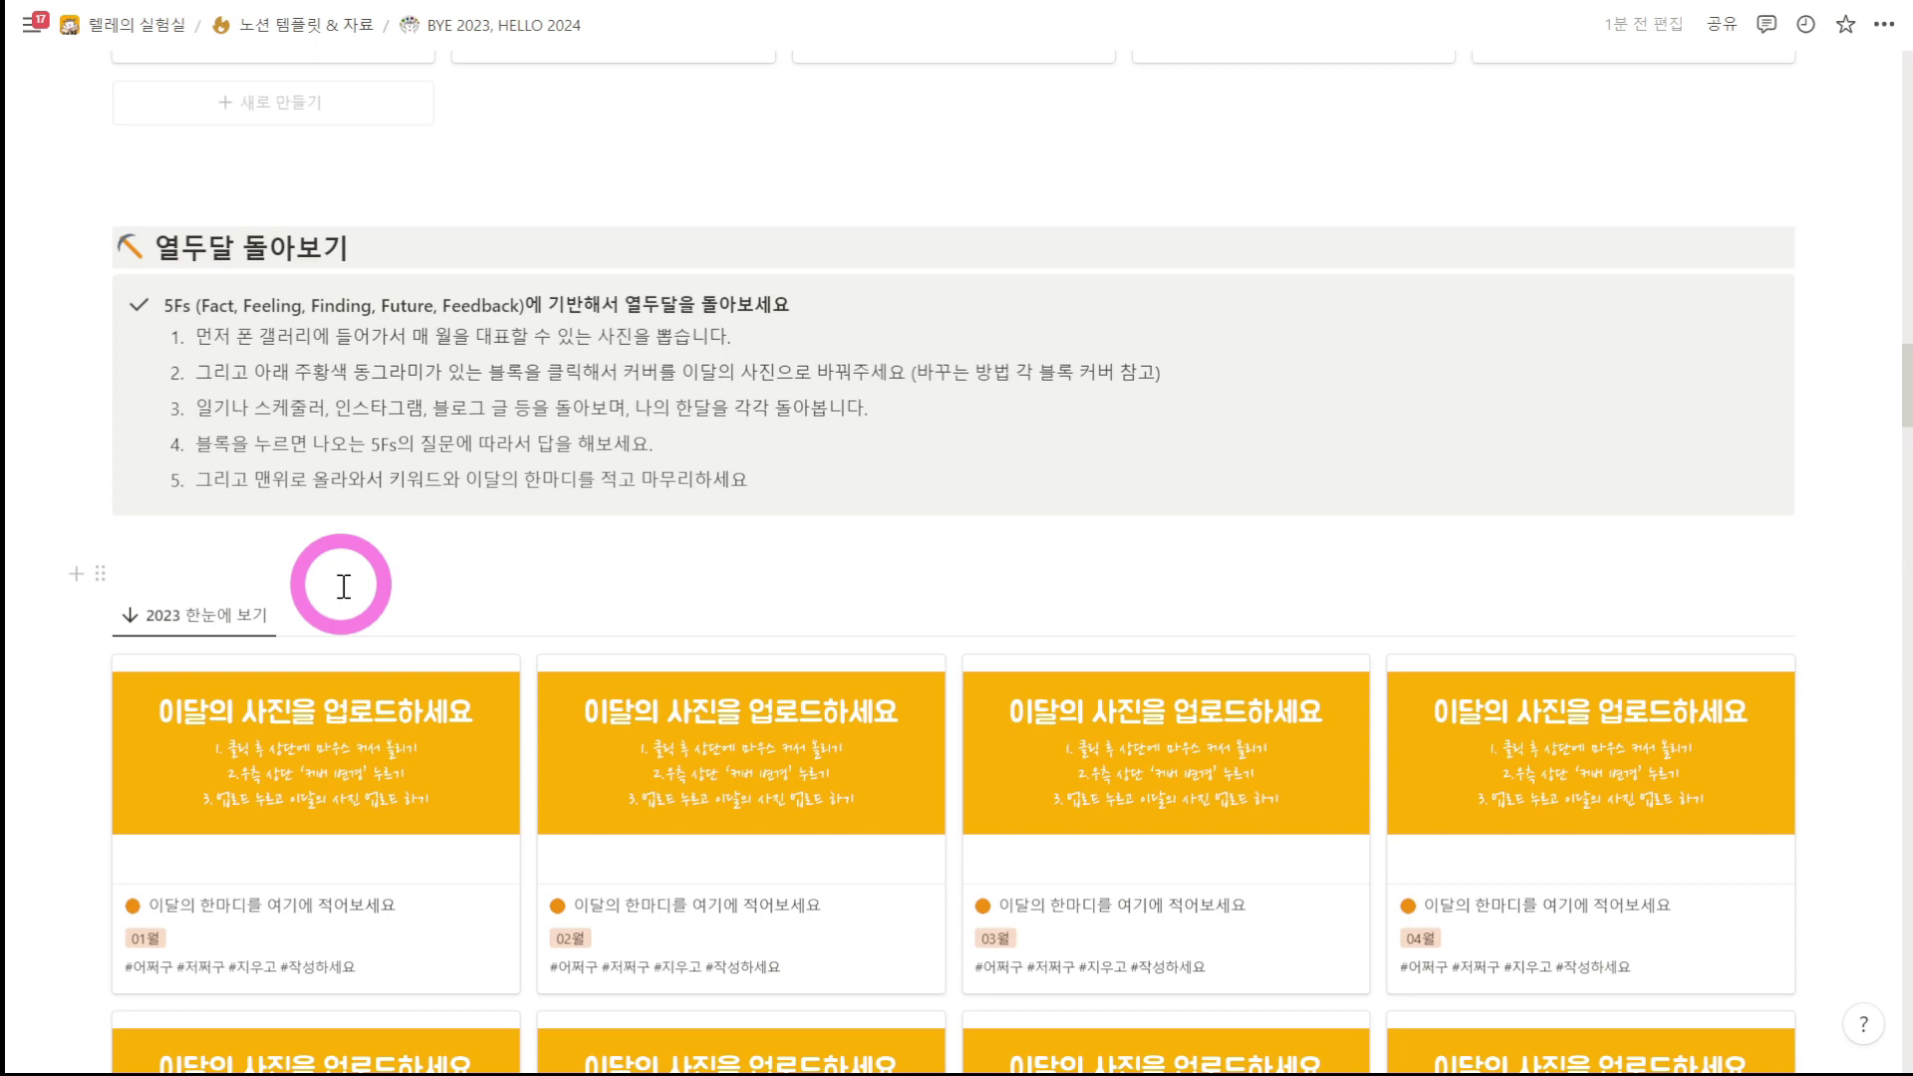
Step: Review the 5Fs headings from FACT to FEEDBACK in the 01월 card and return to the 열두달 돌아보기 instructions
{"action": "scroll", "coordinate": [342, 588], "scroll_direction": "down", "scroll_amount": 2}
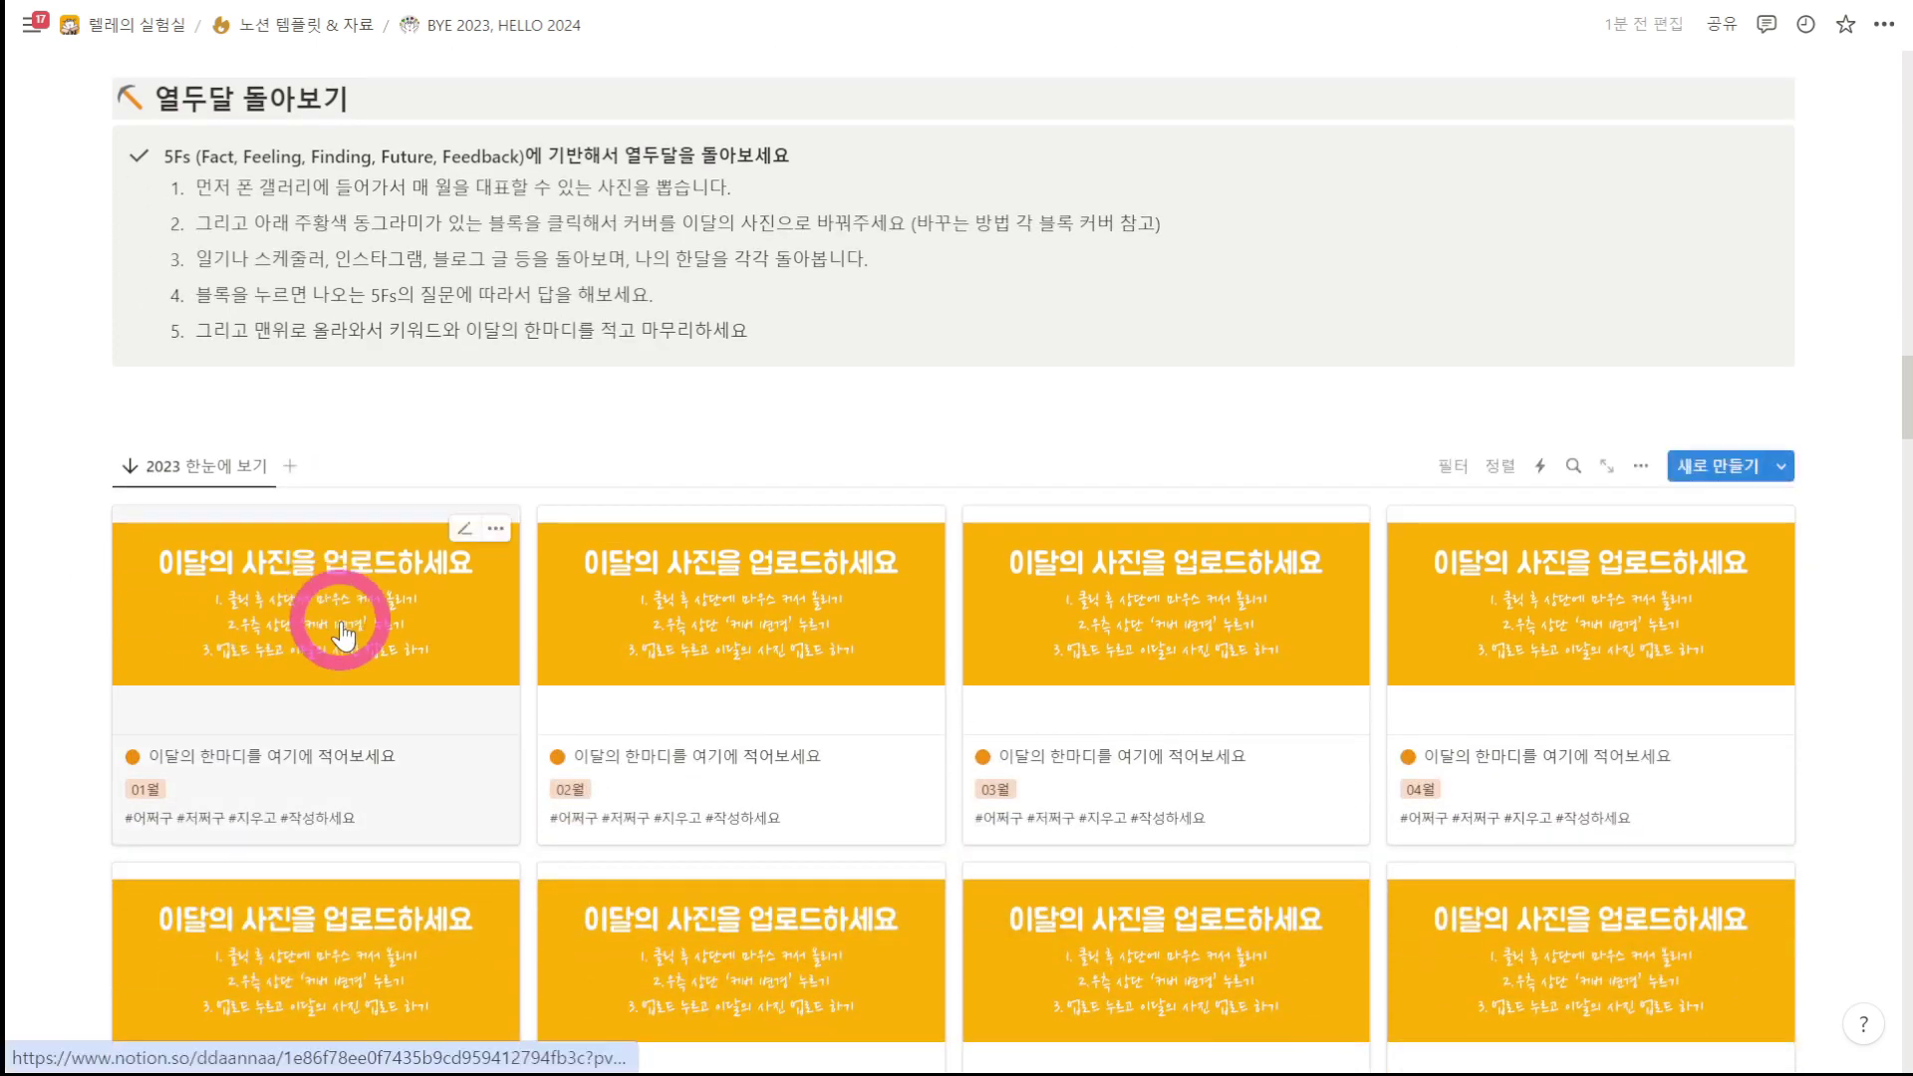
{"action": "left_click", "coordinate": [343, 634]}
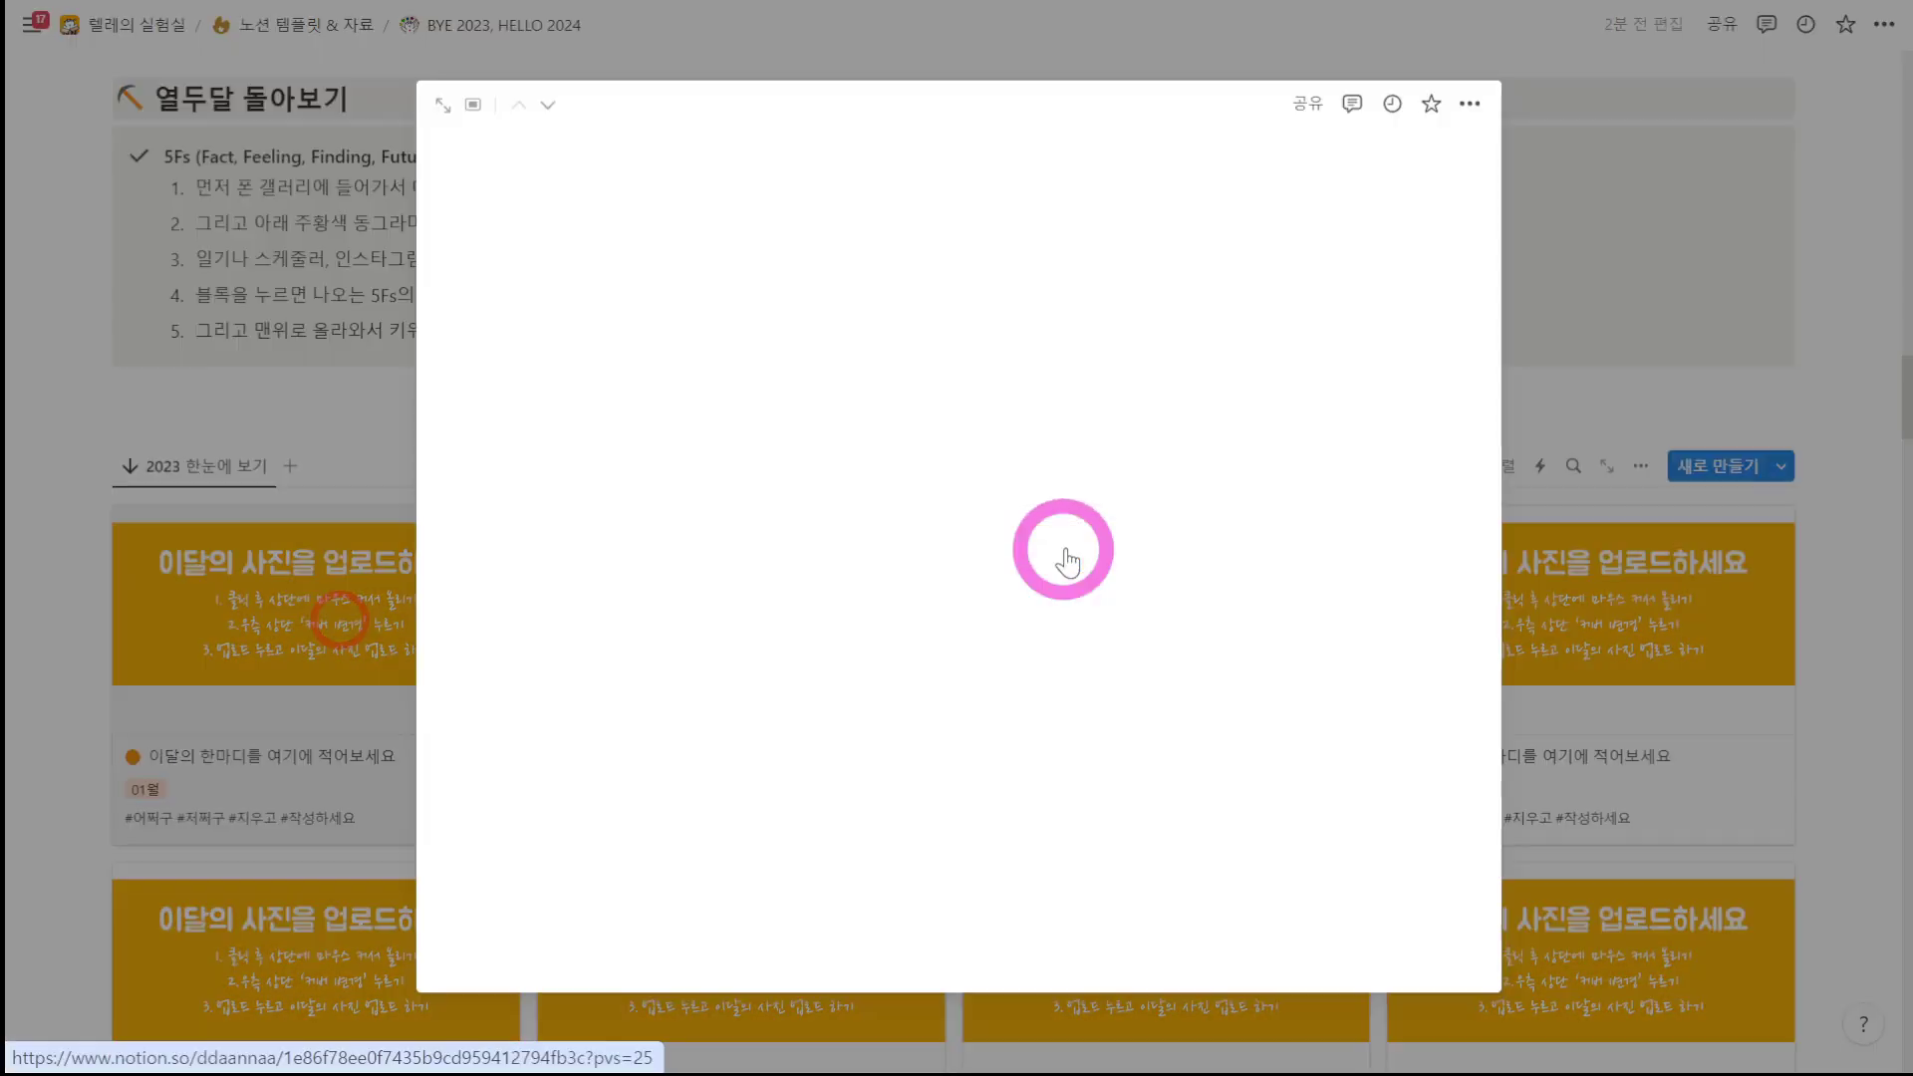
{"action": "scroll", "coordinate": [1064, 558], "scroll_direction": "down", "scroll_amount": 5}
{"action": "scroll", "coordinate": [1007, 598], "scroll_direction": "up", "scroll_amount": 2}
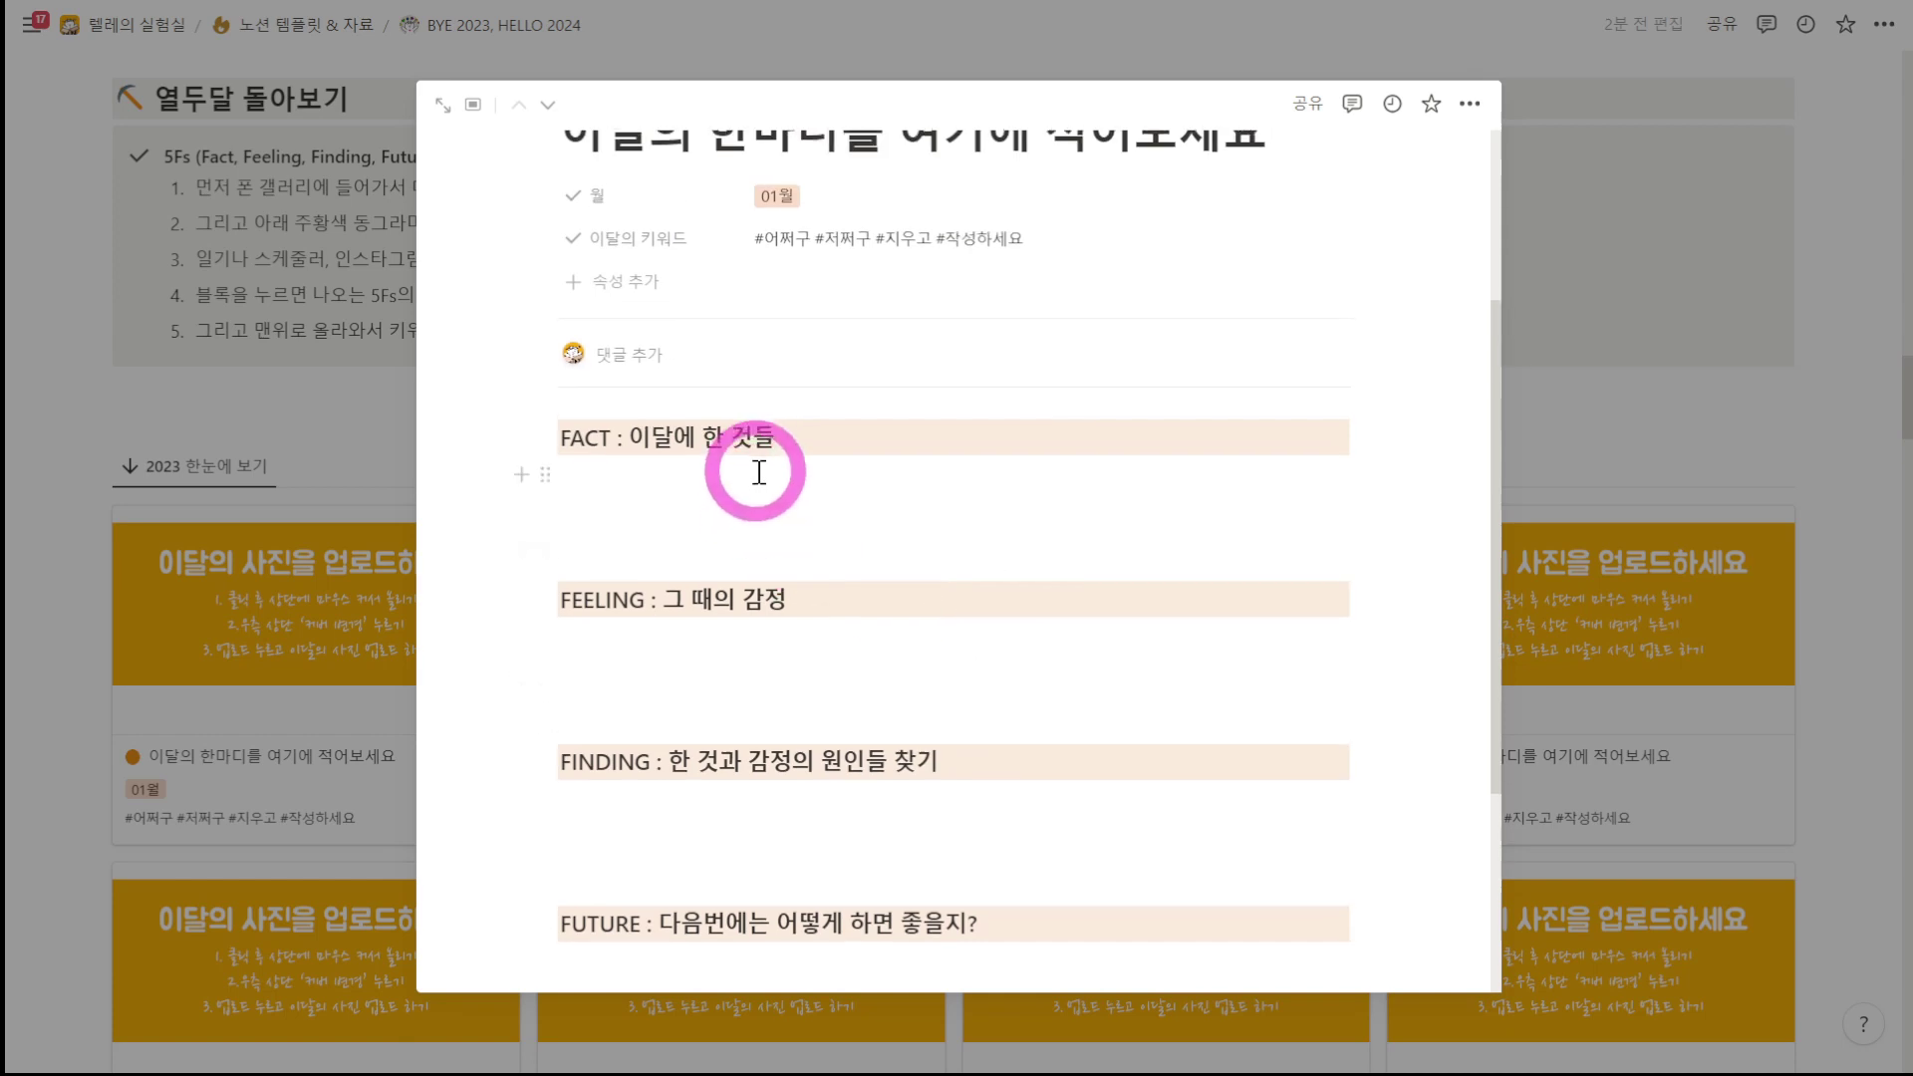
{"action": "scroll", "coordinate": [757, 463], "scroll_direction": "down", "scroll_amount": 2}
{"action": "scroll", "coordinate": [758, 473], "scroll_direction": "down", "scroll_amount": 2}
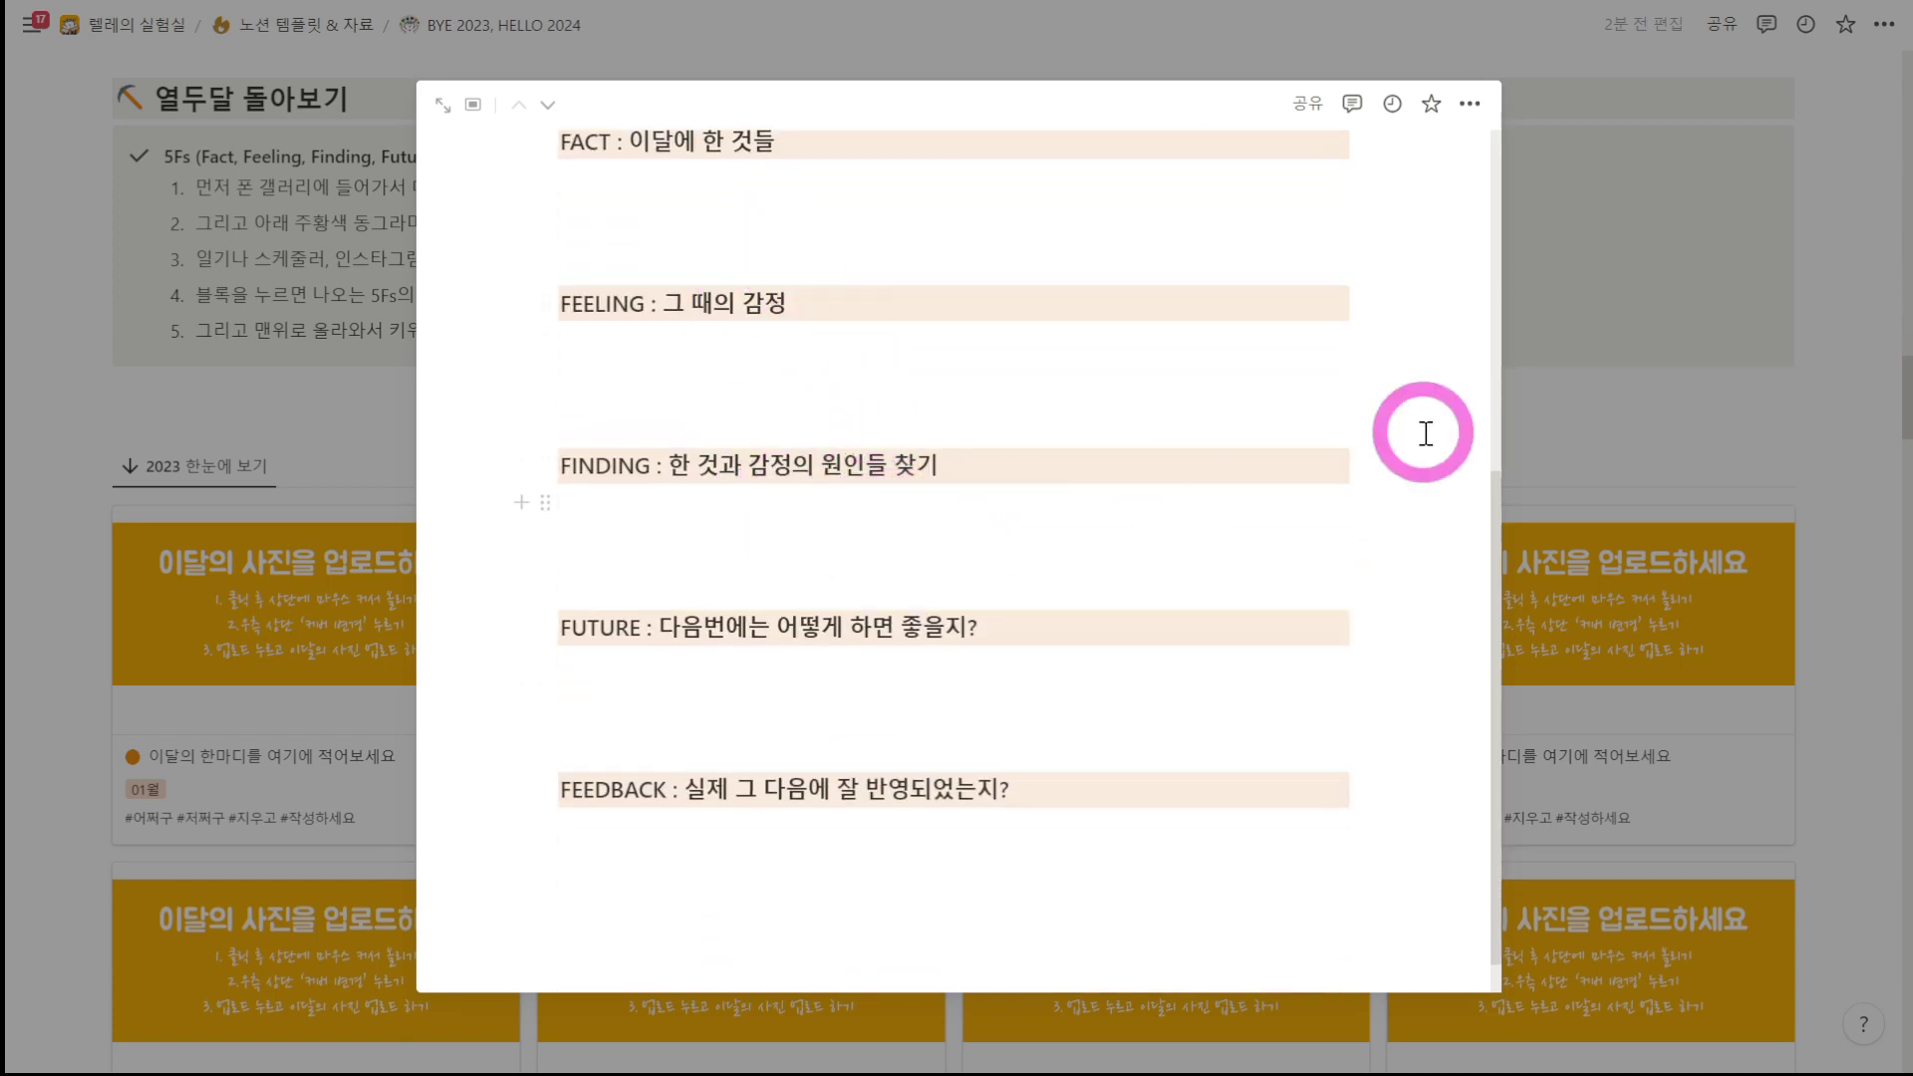
{"action": "left_click", "coordinate": [1646, 439]}
{"action": "scroll", "coordinate": [1399, 468], "scroll_direction": "up", "scroll_amount": 2}
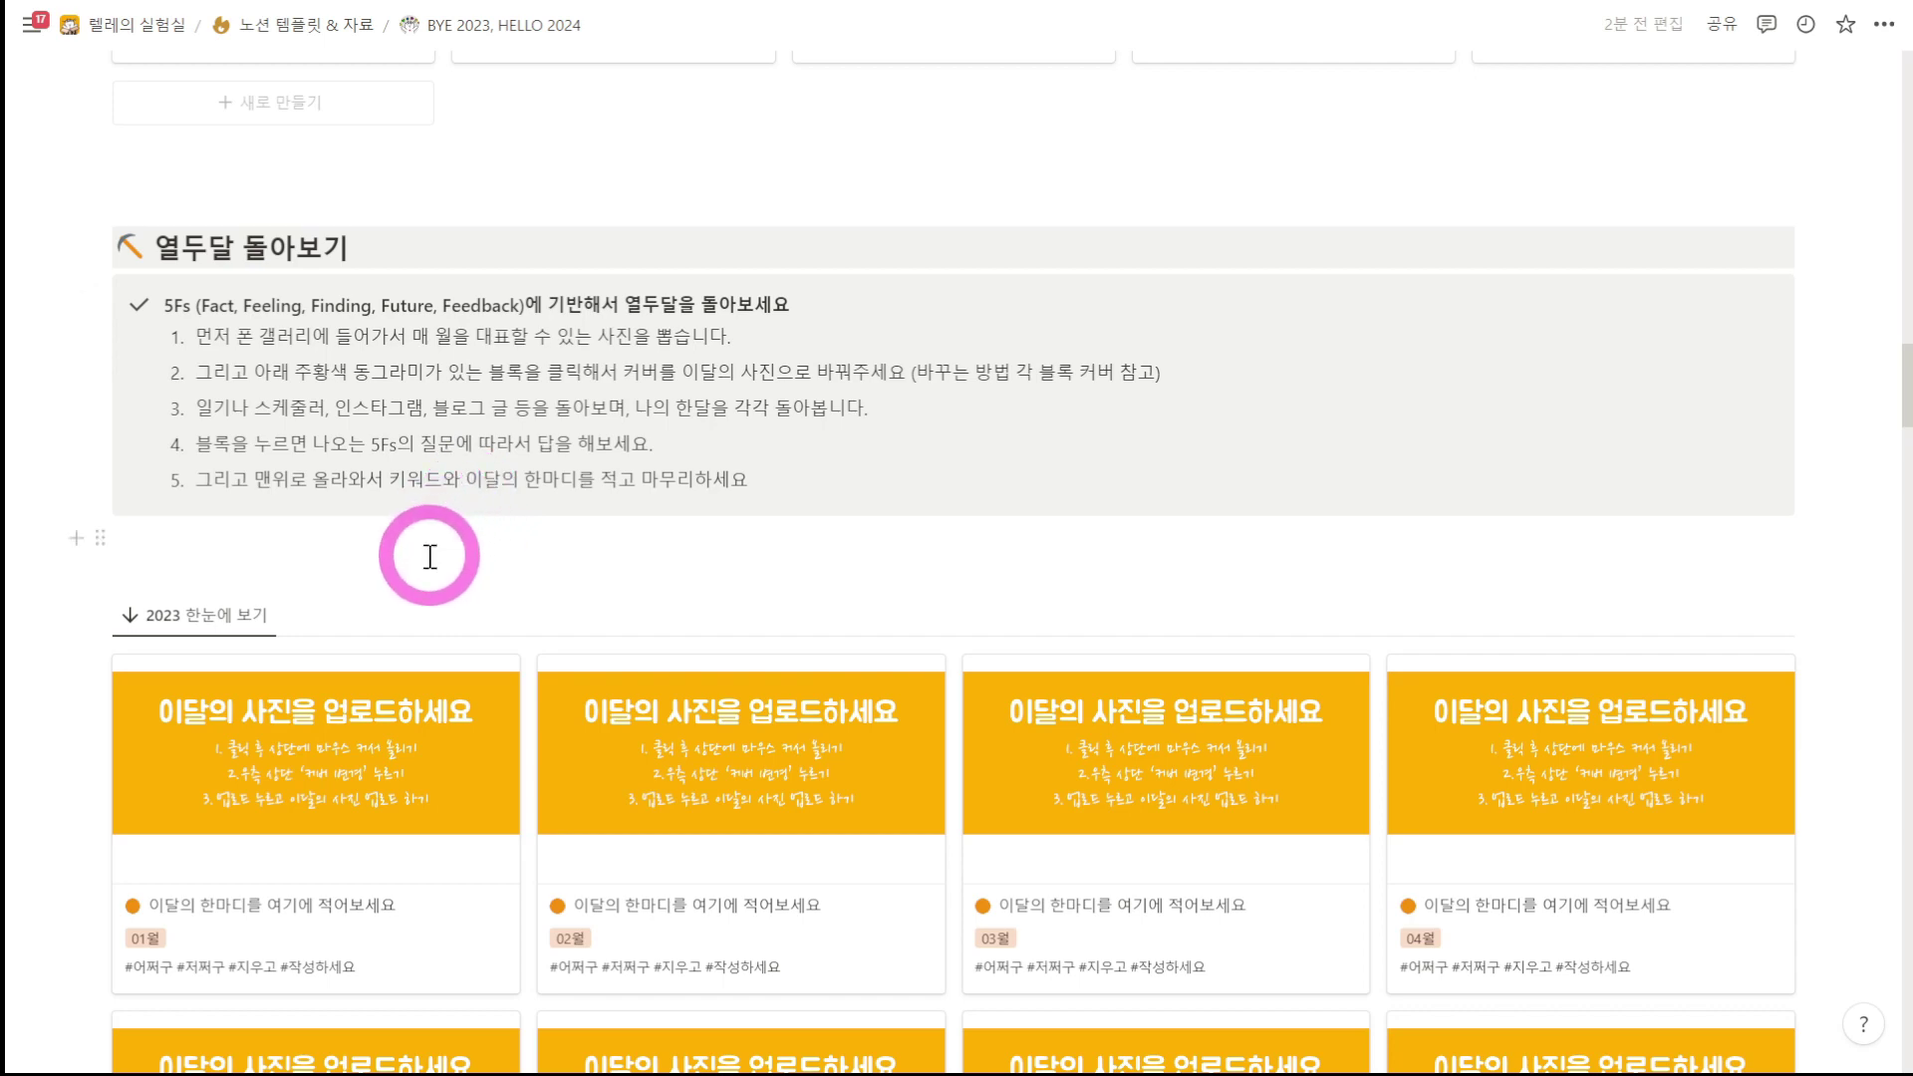
Step: Replace the 01월 card's cover with the Unsplash photo by Surface showing two people stretching in front of a tablet
{"action": "scroll", "coordinate": [429, 556], "scroll_direction": "down", "scroll_amount": 2}
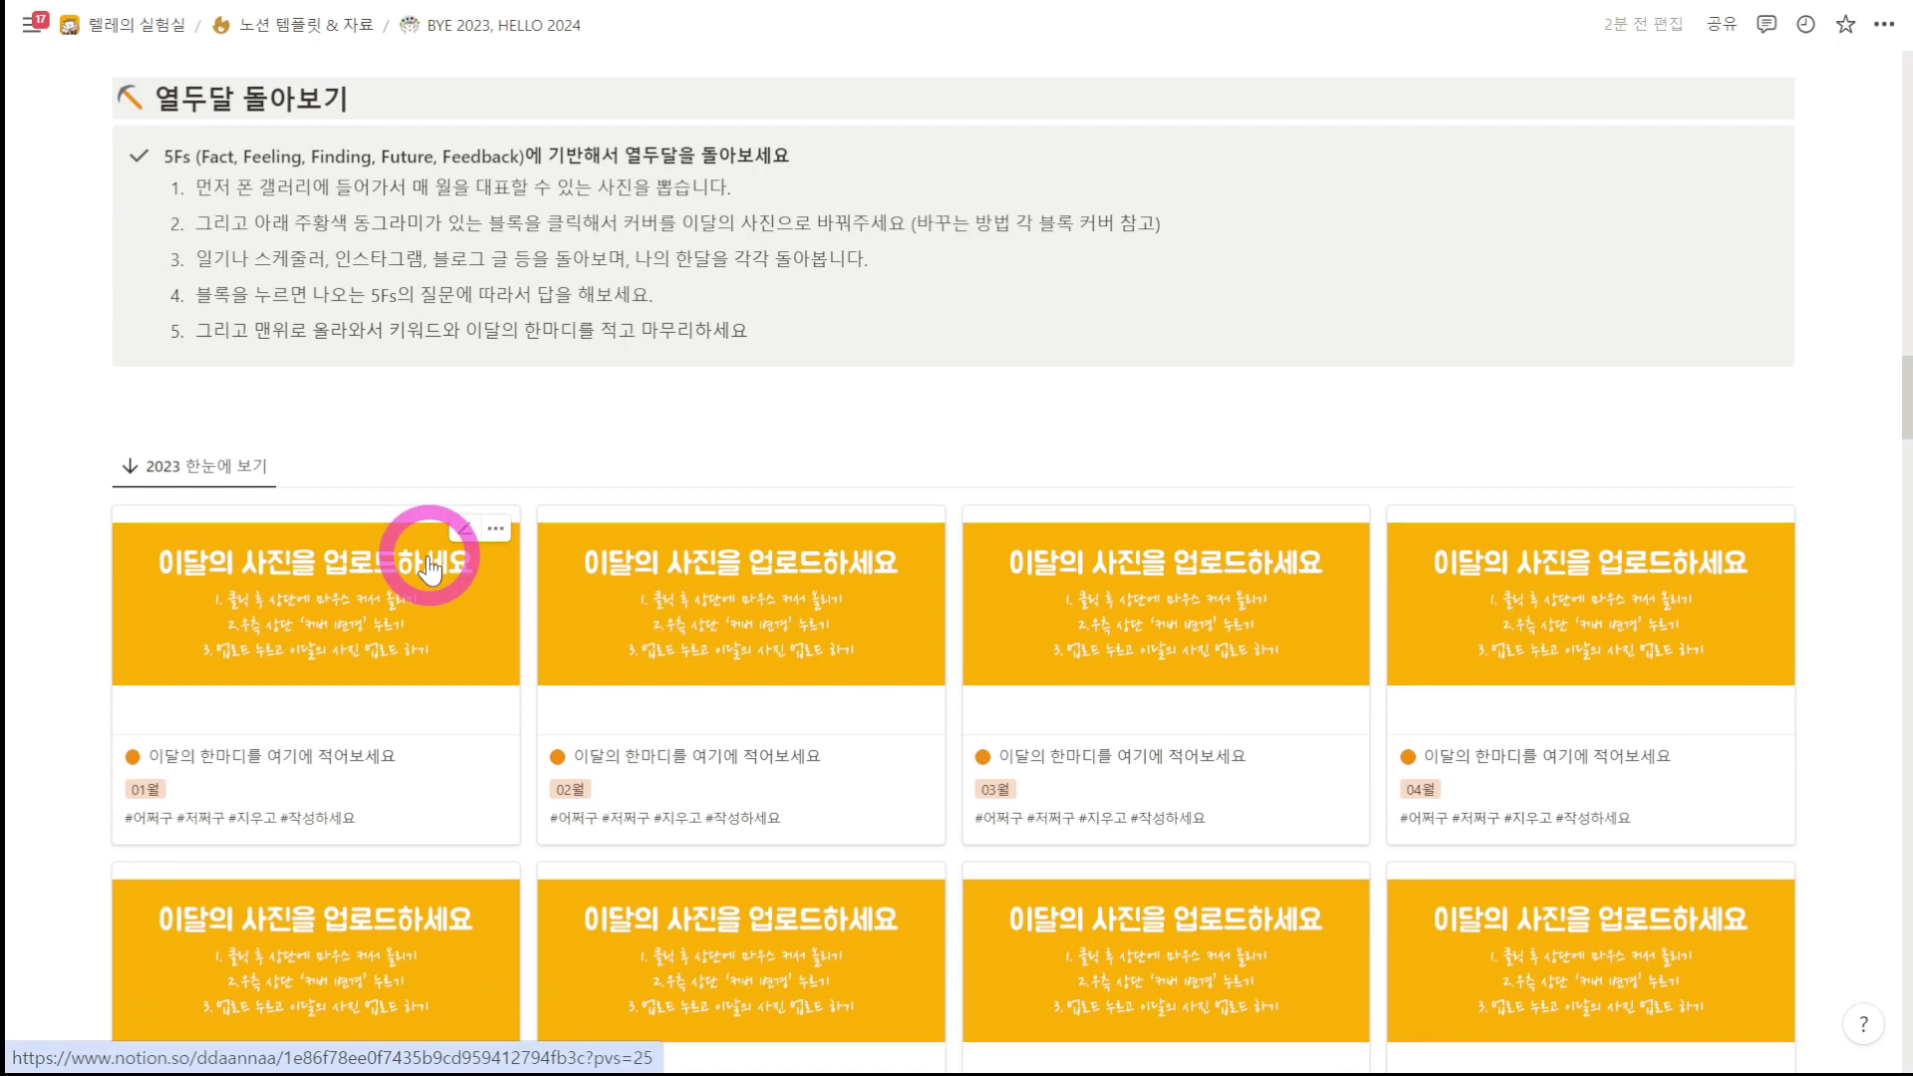
{"action": "scroll", "coordinate": [429, 567], "scroll_direction": "down", "scroll_amount": 2}
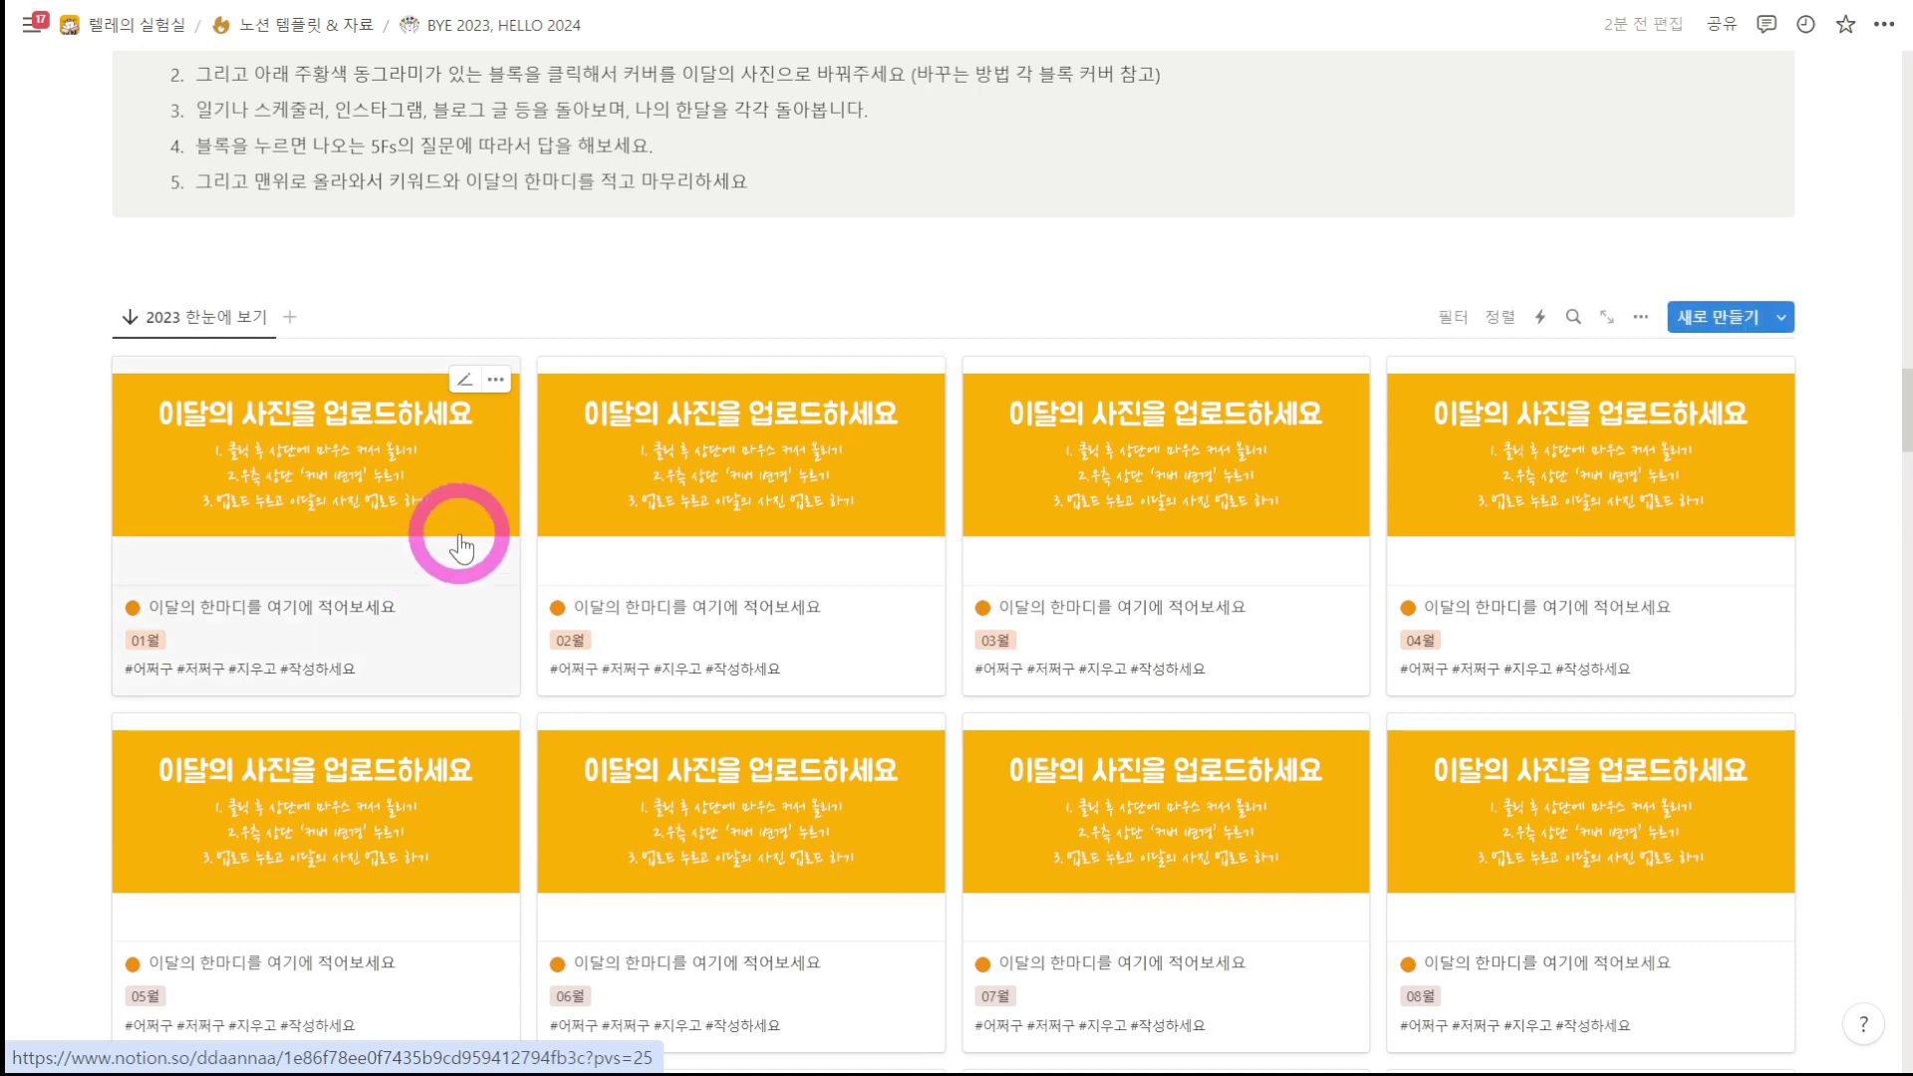
{"action": "scroll", "coordinate": [495, 536], "scroll_direction": "up", "scroll_amount": 3}
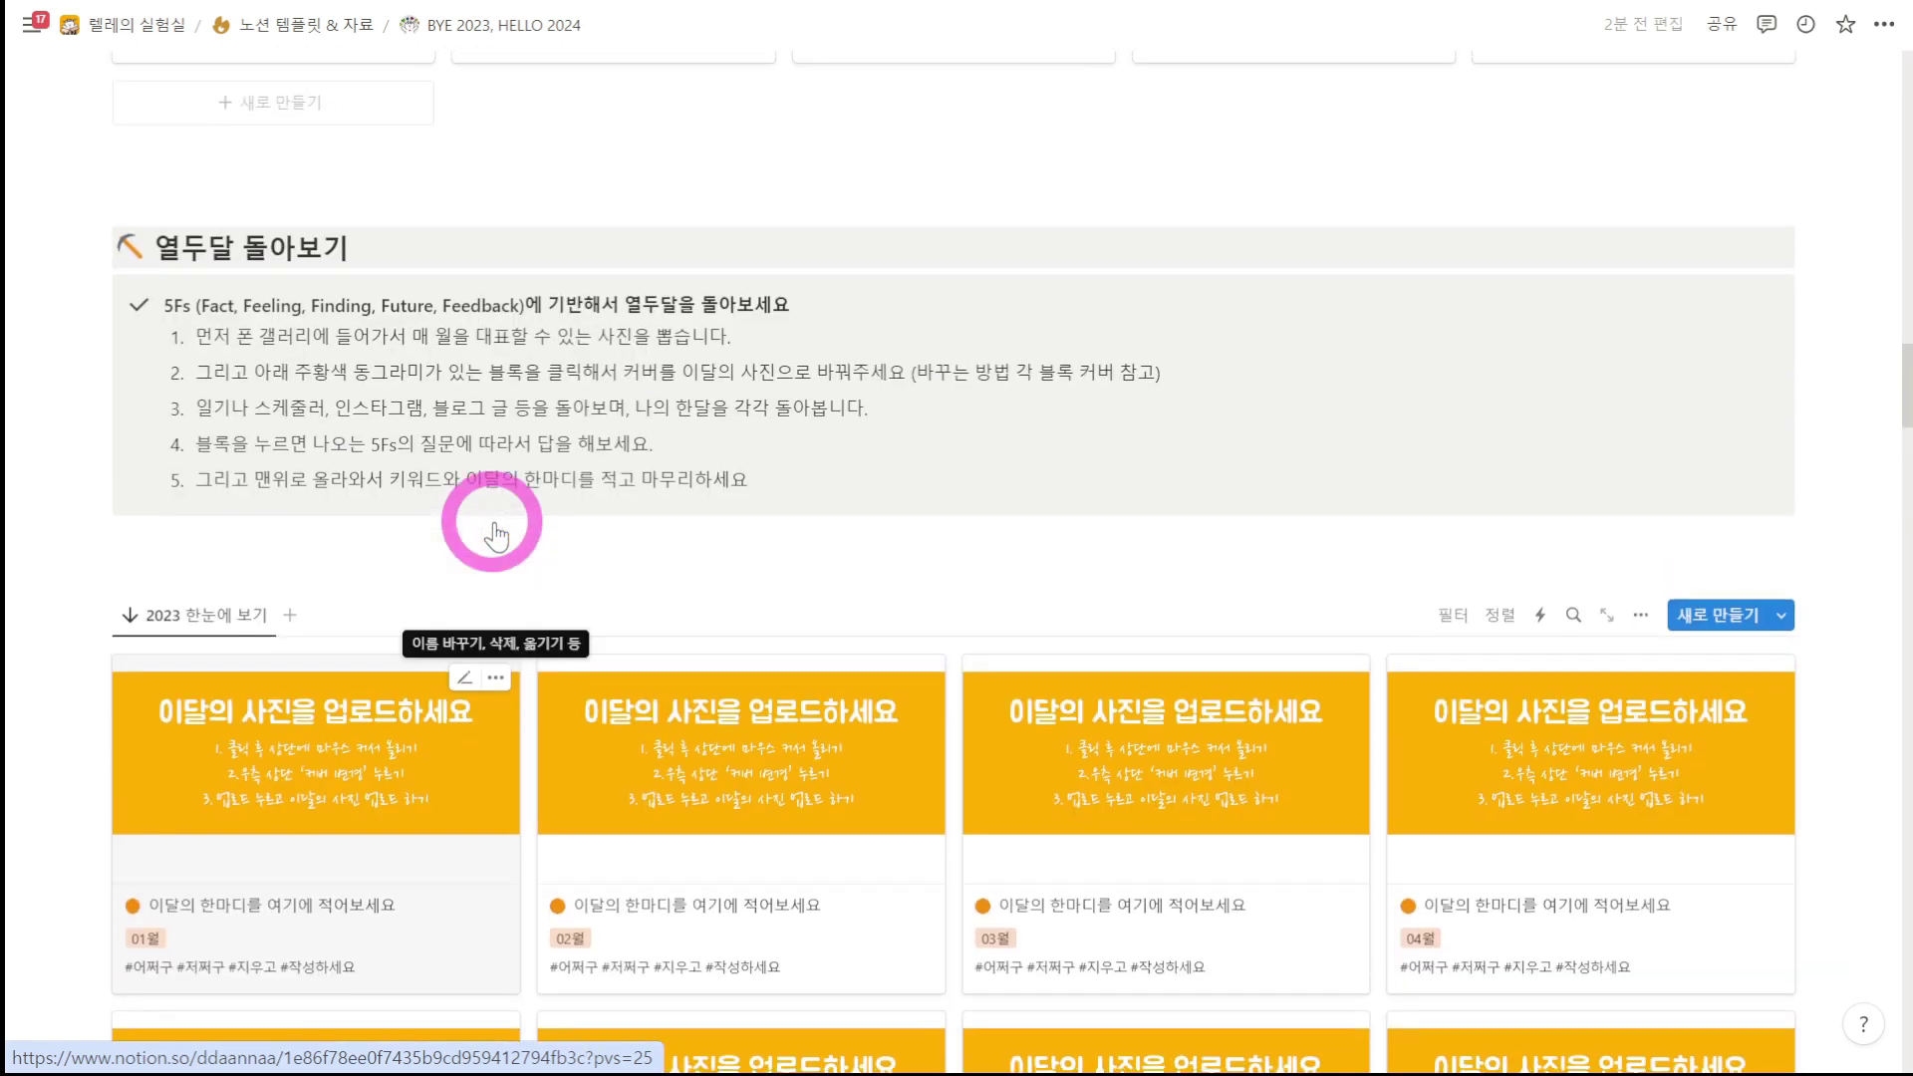
{"action": "scroll", "coordinate": [491, 555], "scroll_direction": "down", "scroll_amount": 3}
{"action": "scroll", "coordinate": [384, 503], "scroll_direction": "down", "scroll_amount": 2}
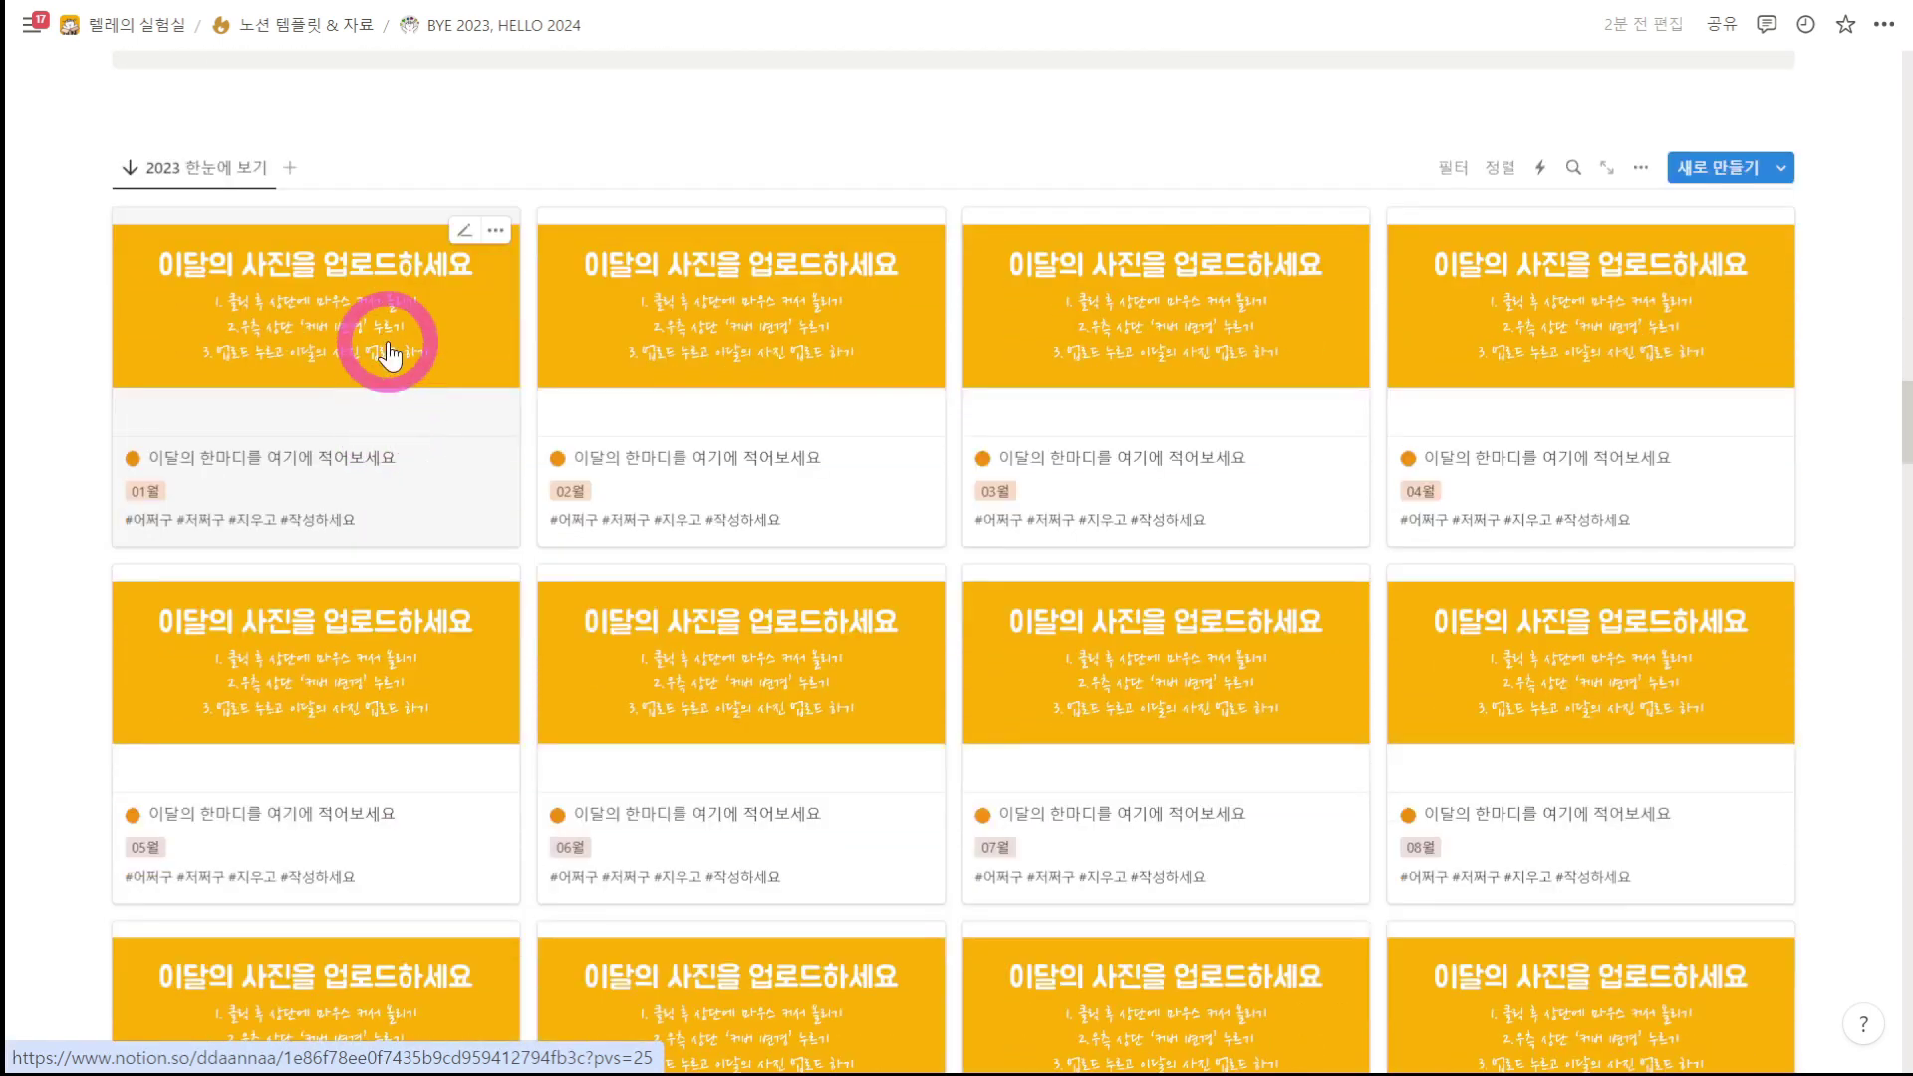
{"action": "left_click", "coordinate": [384, 341]}
{"action": "mouse_move", "coordinate": [1211, 215]}
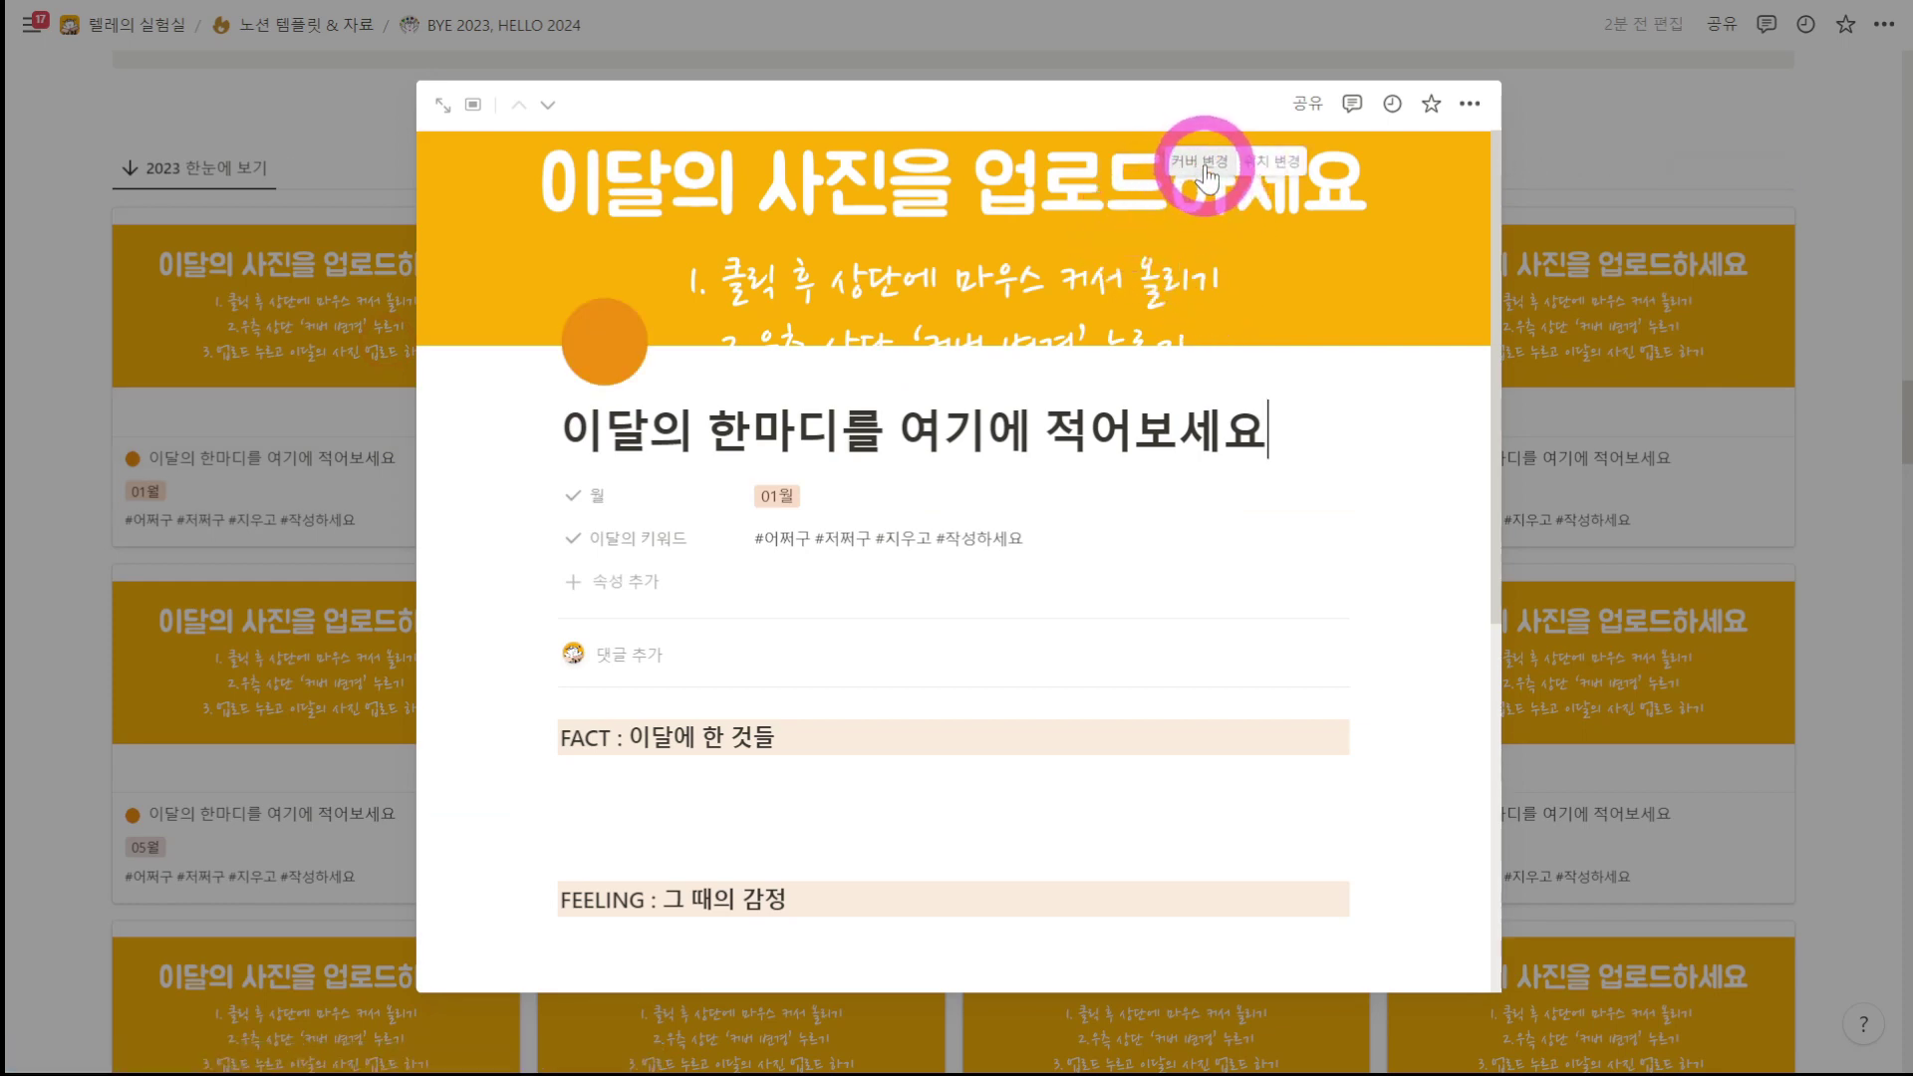
{"action": "left_click", "coordinate": [1205, 175]}
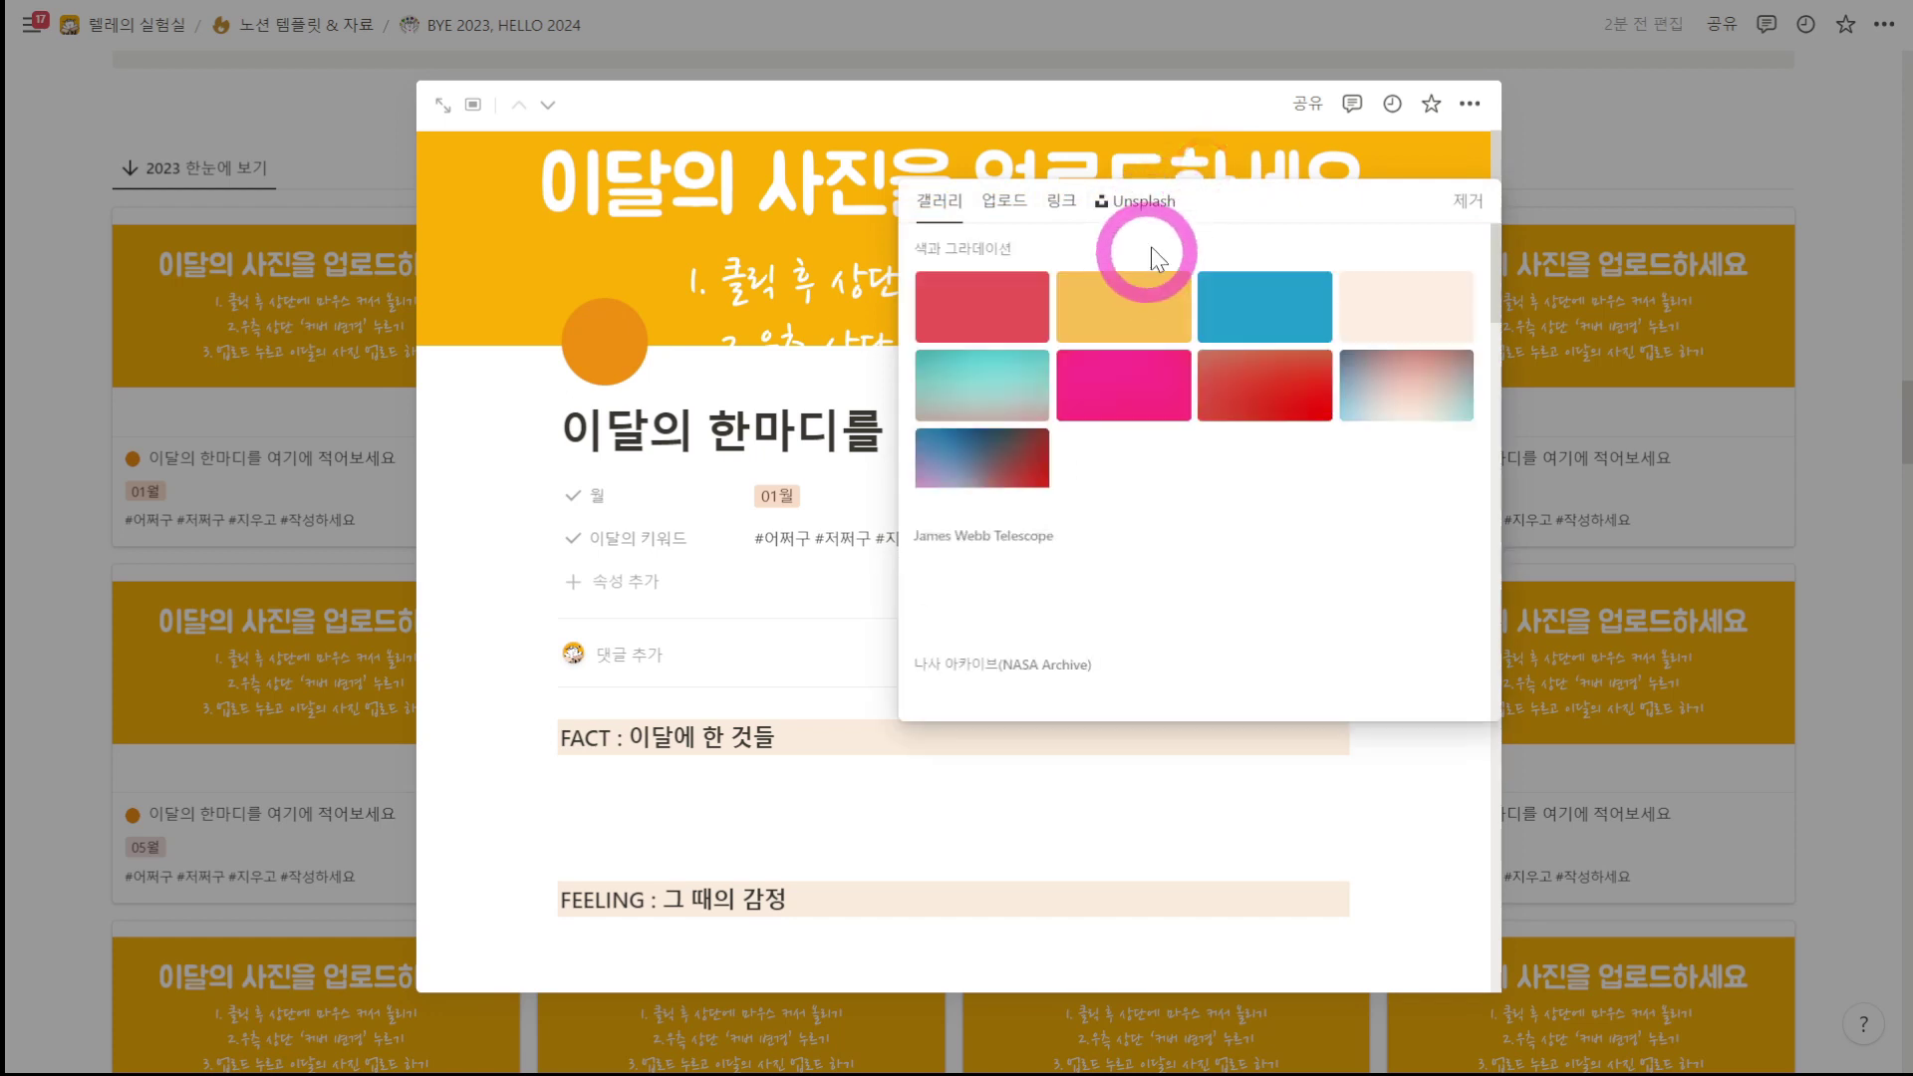
{"action": "left_click", "coordinate": [1002, 204]}
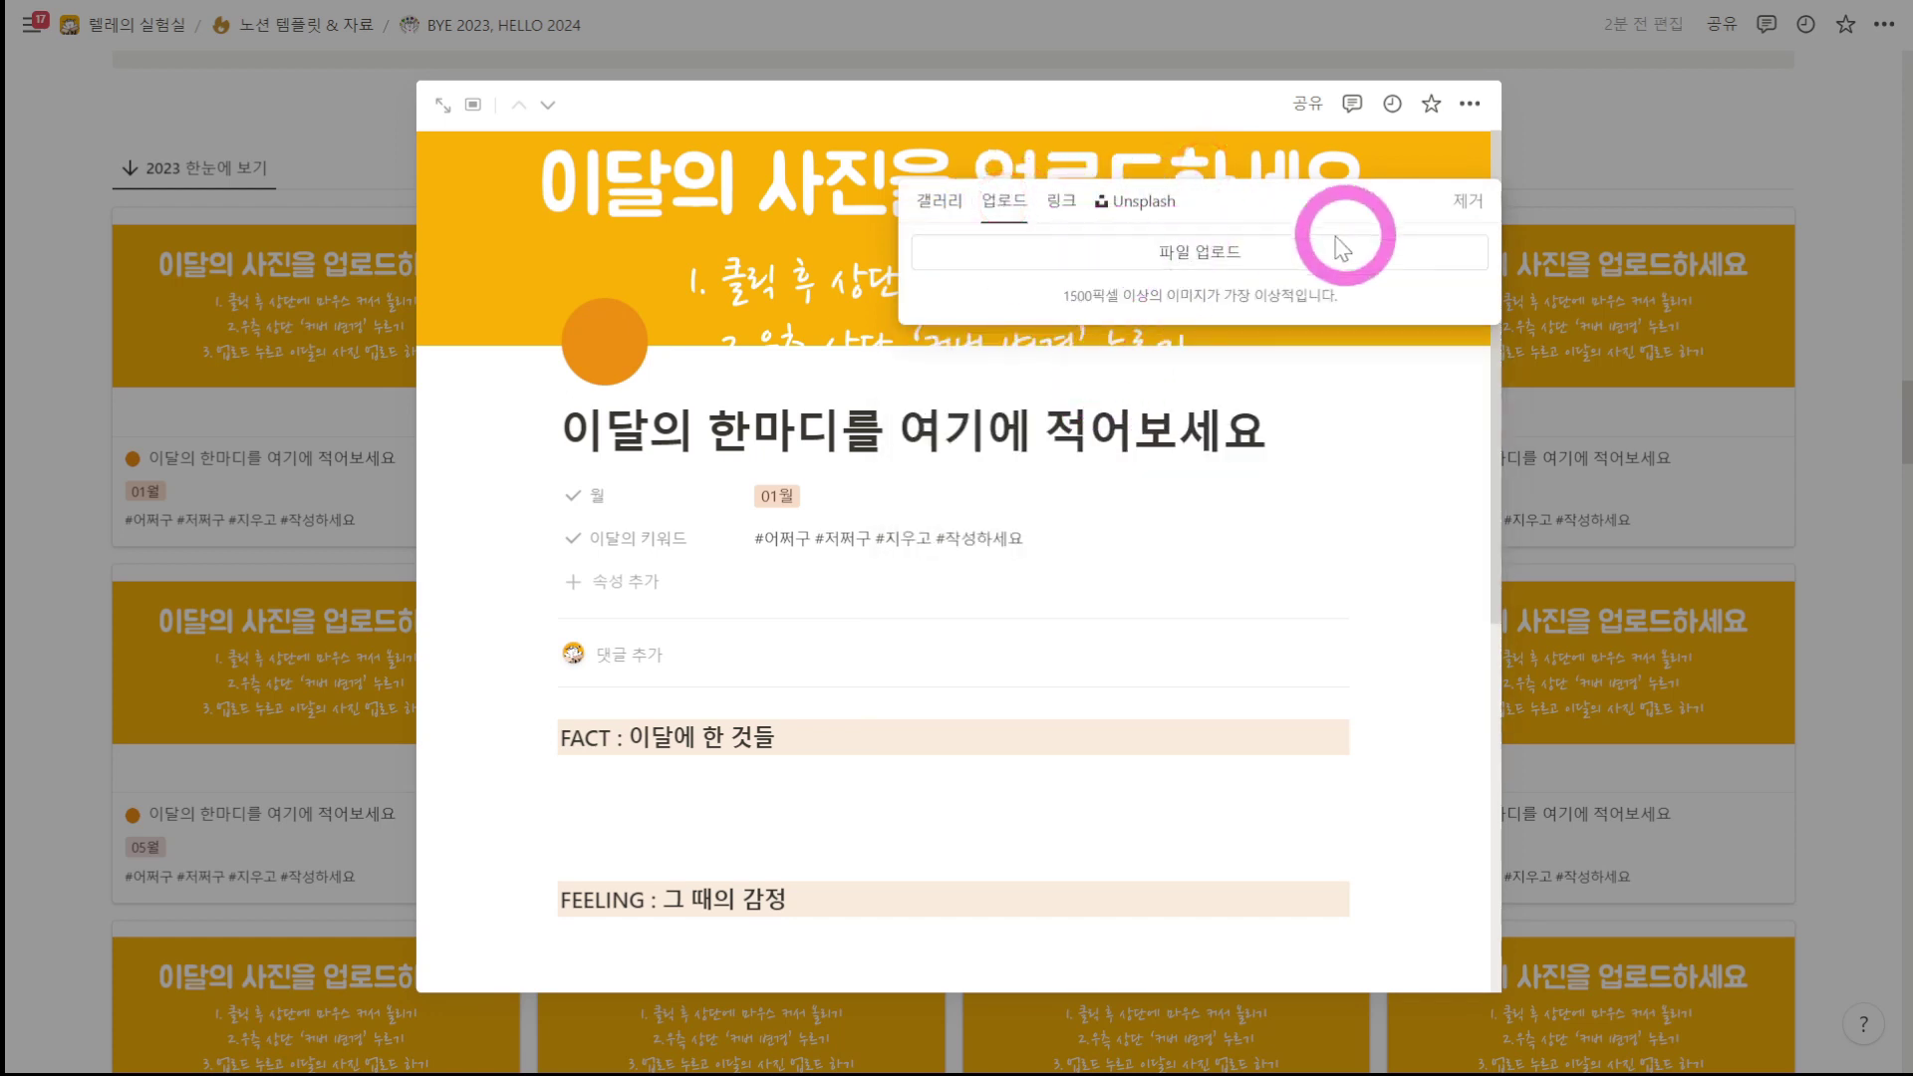
{"action": "left_click", "coordinate": [1136, 203]}
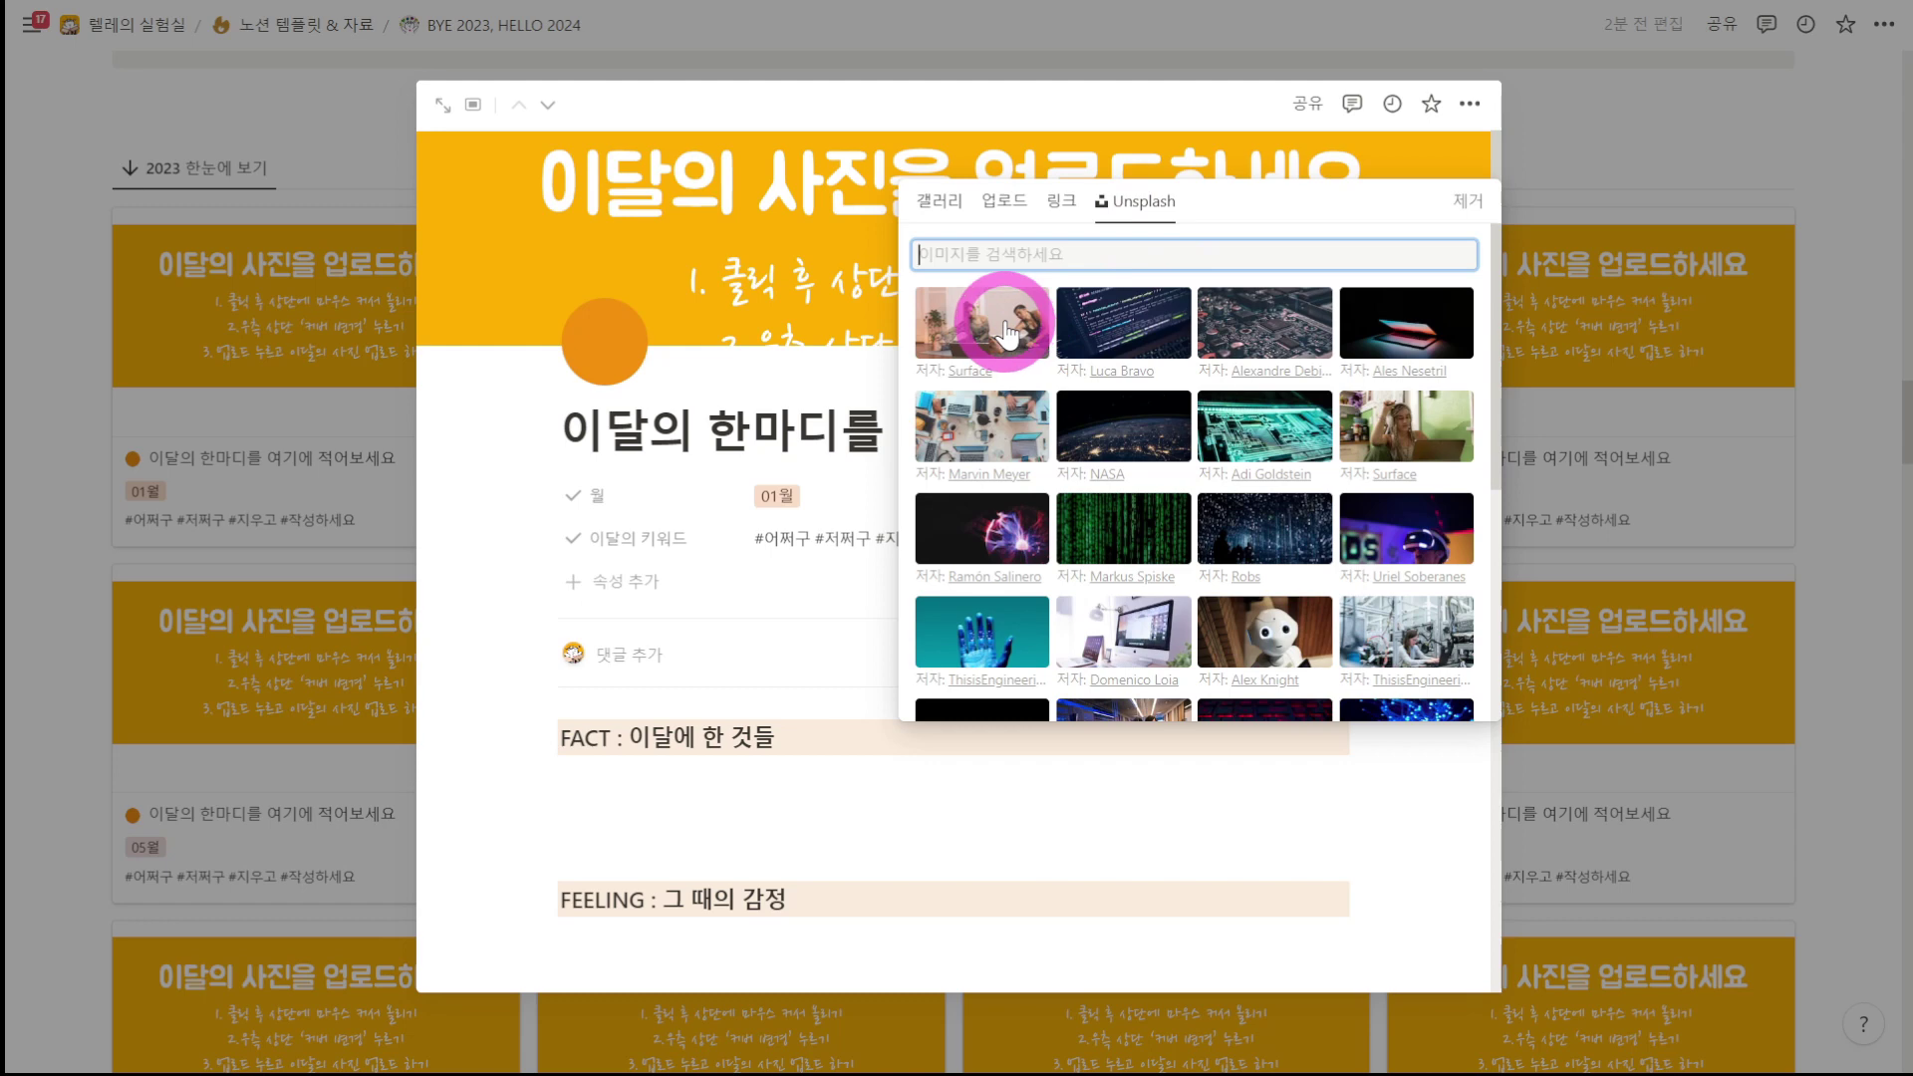
{"action": "left_click", "coordinate": [1009, 334]}
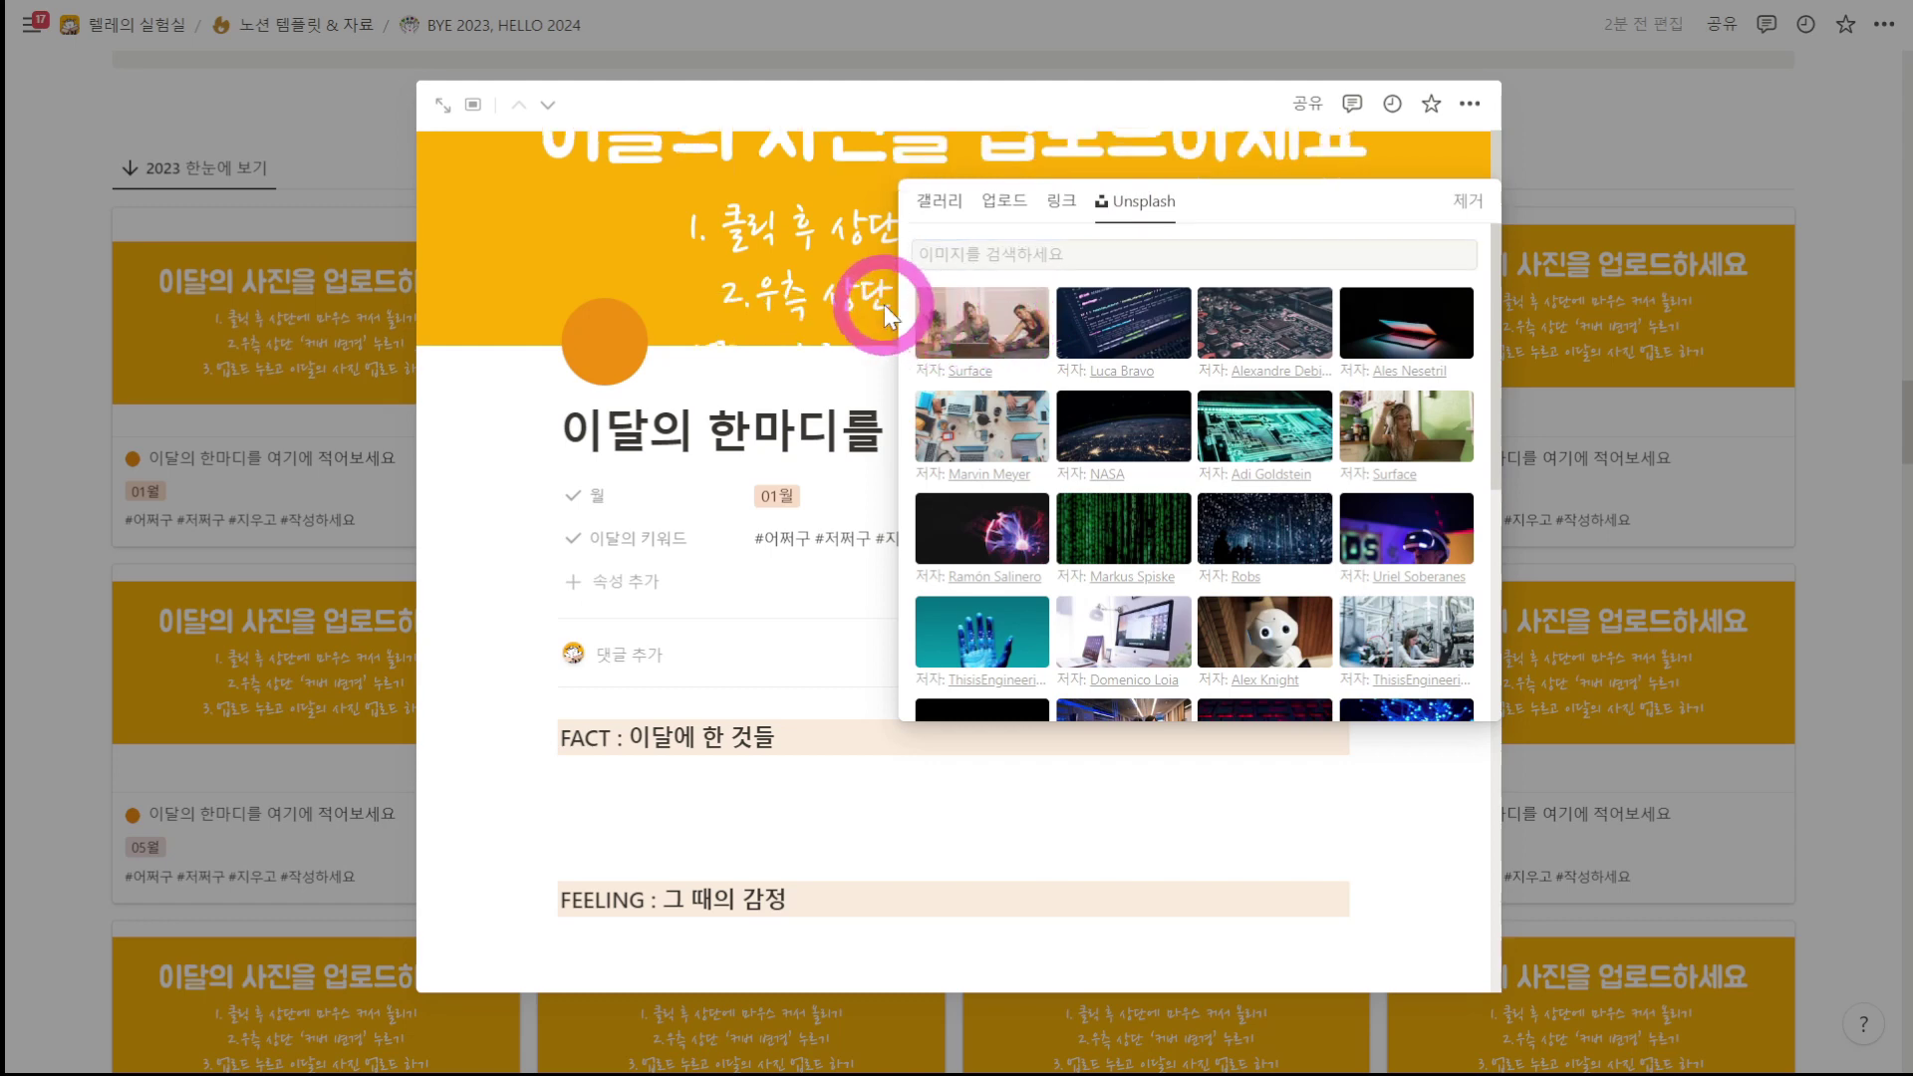
{"action": "left_click", "coordinate": [834, 276]}
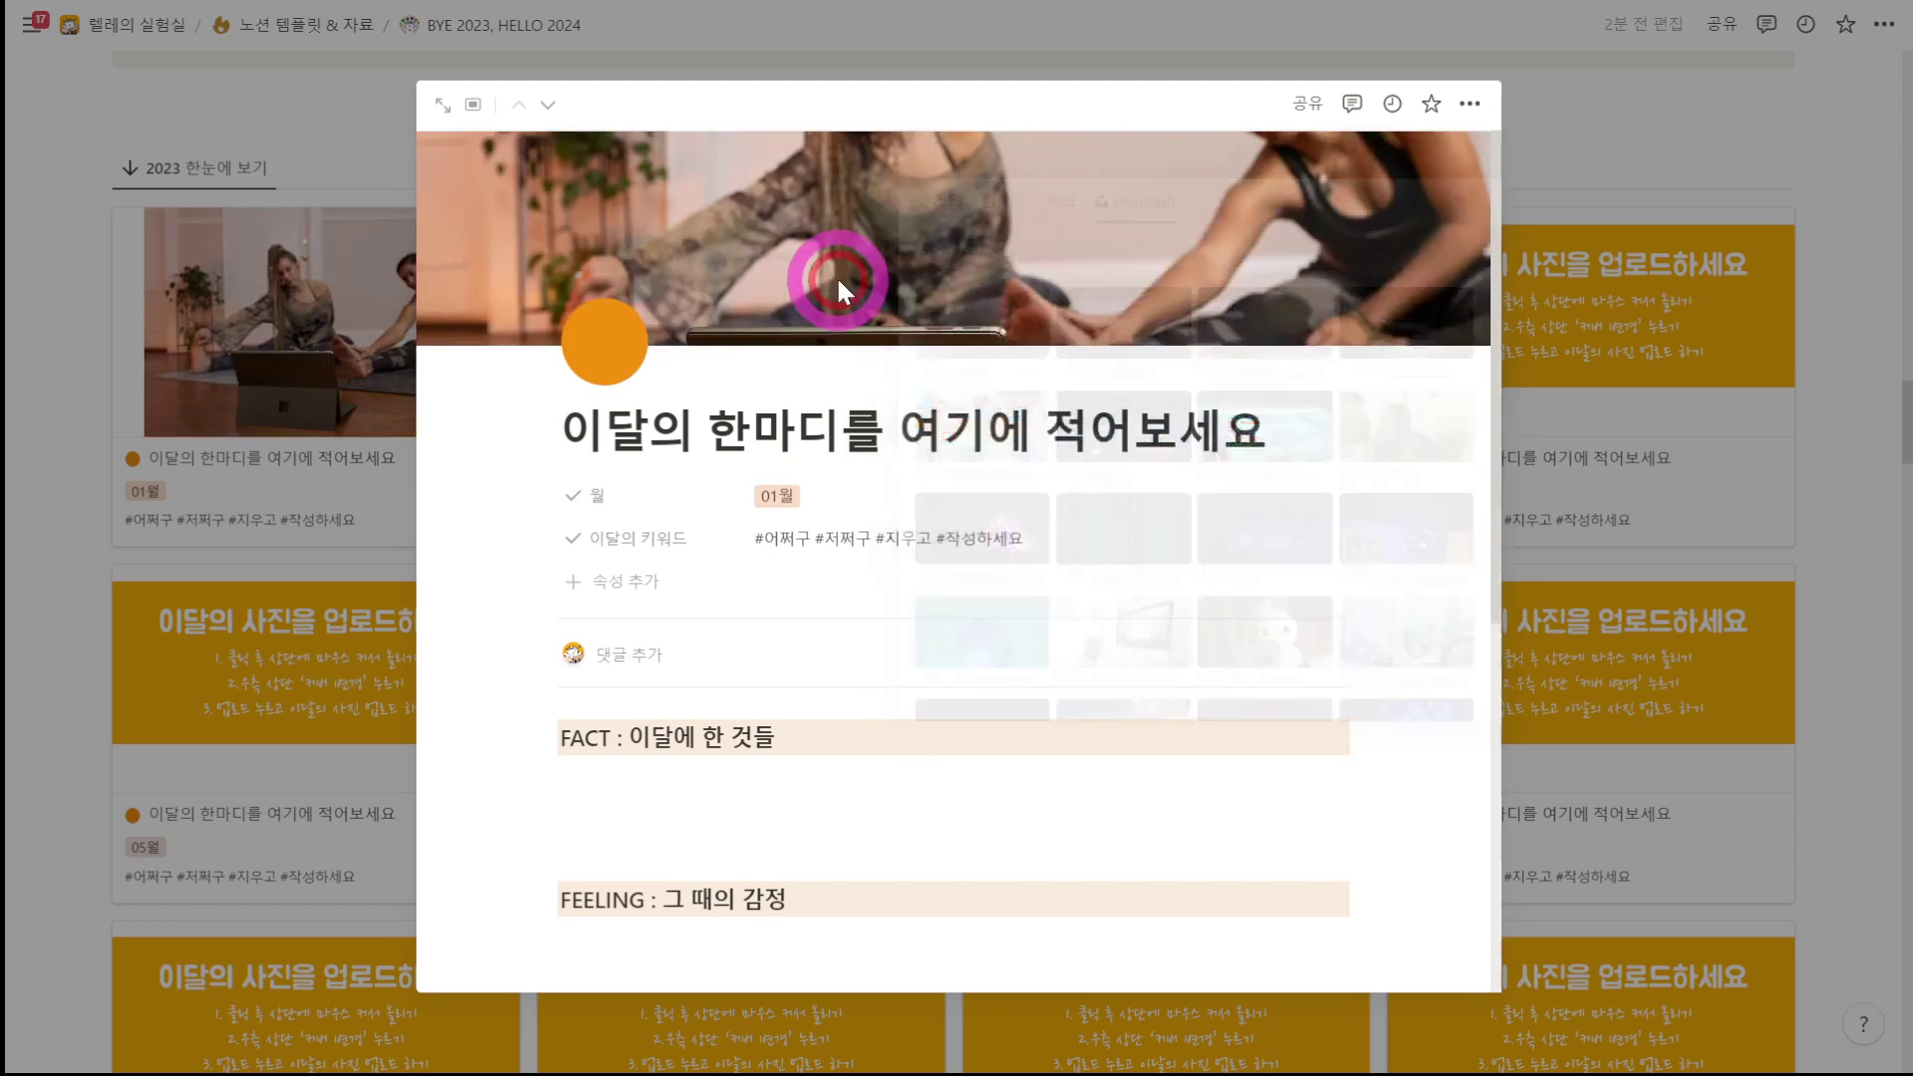
Step: Reposition the 01월 card's cover so both people's faces are in frame, save the position and close the card
{"action": "left_click", "coordinate": [1250, 162]}
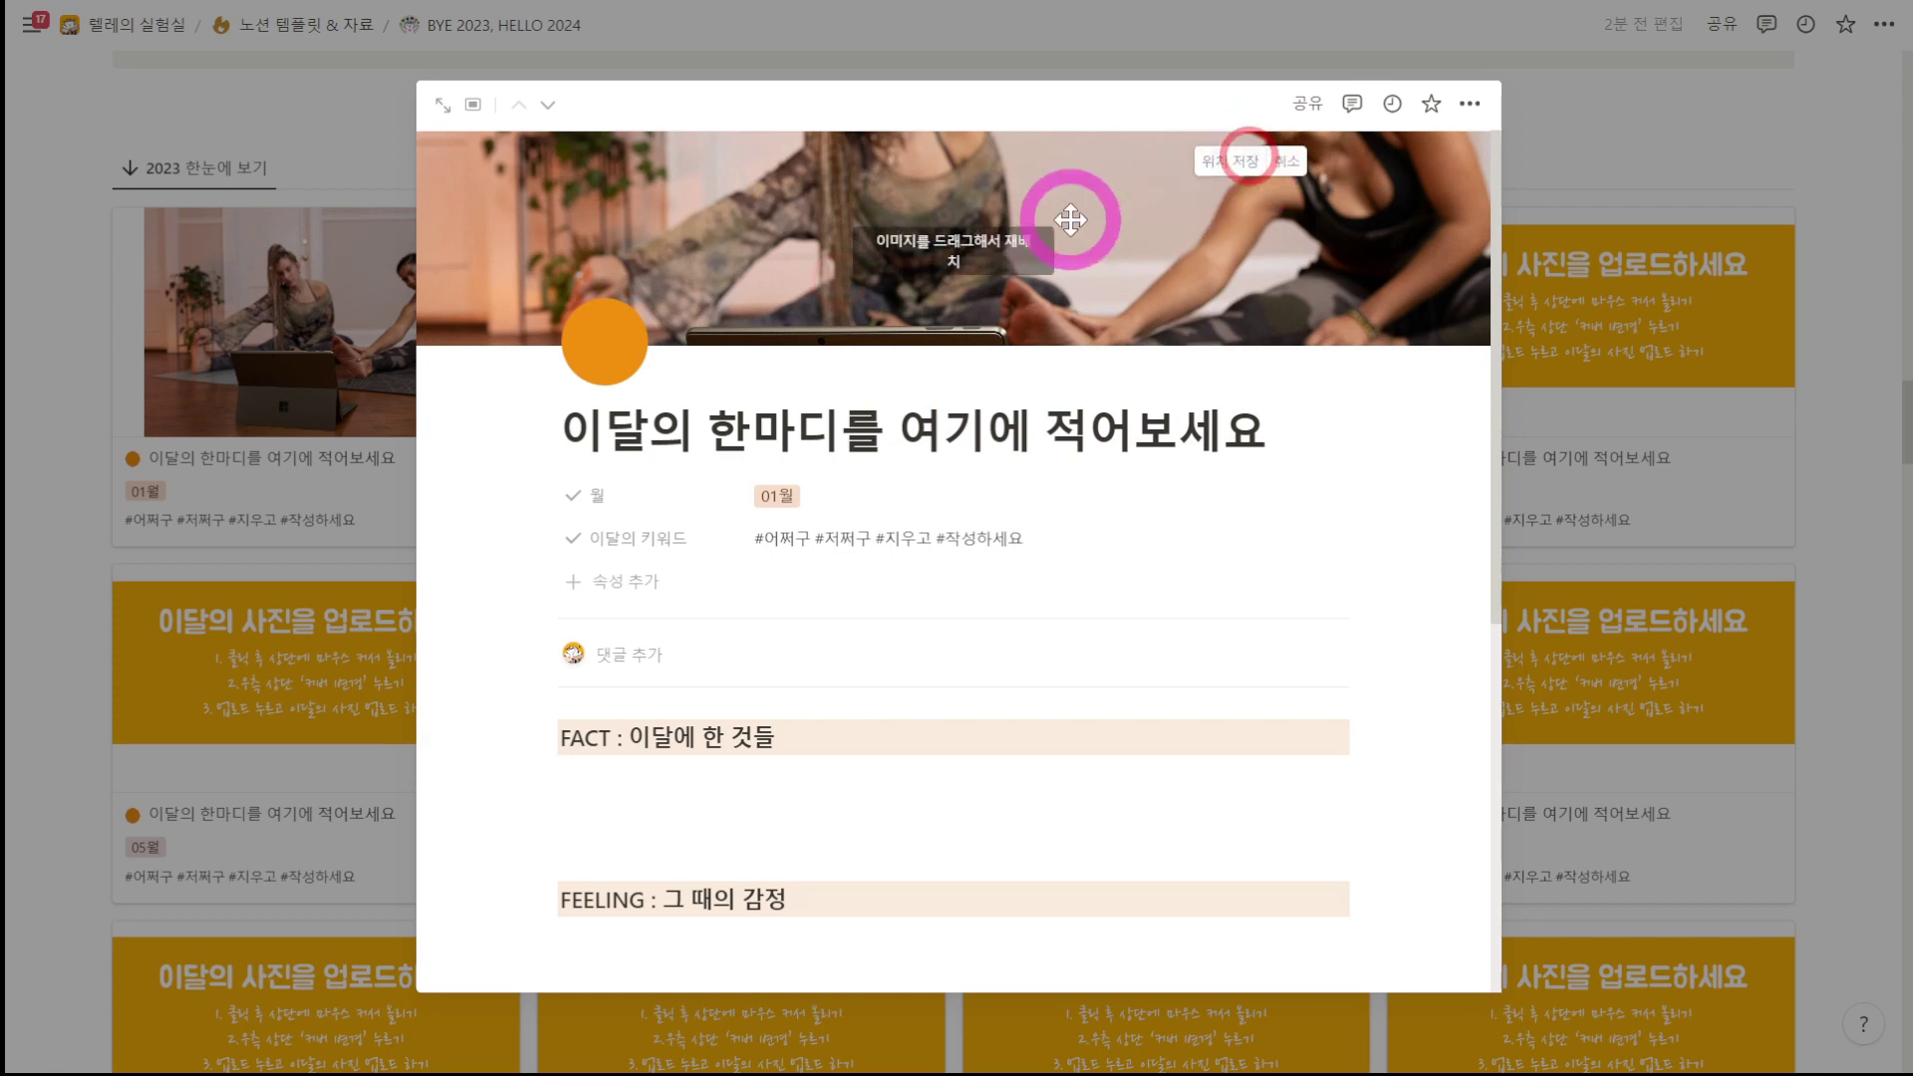
{"action": "left_click_drag", "start_coordinate": [1038, 215], "coordinate": [1173, 171]}
{"action": "left_click", "coordinate": [1223, 164]}
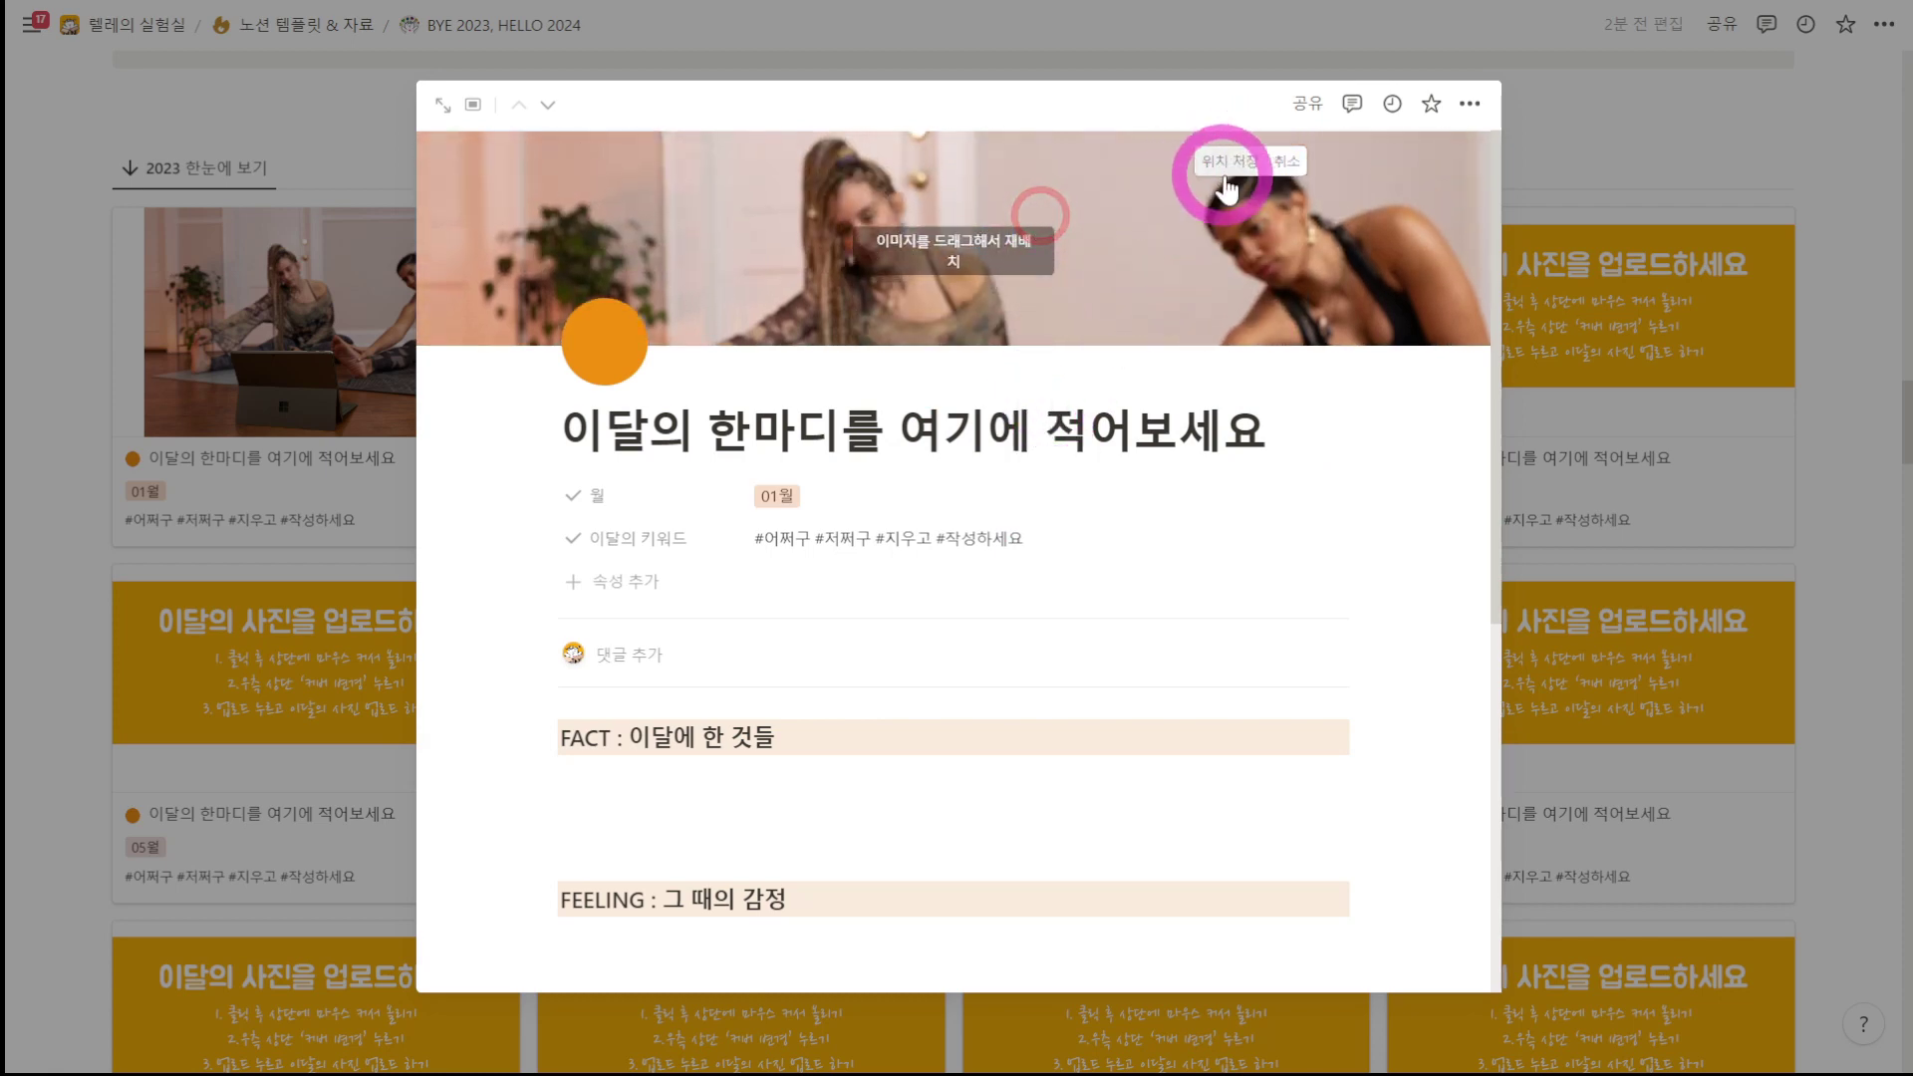
{"action": "left_click", "coordinate": [315, 402]}
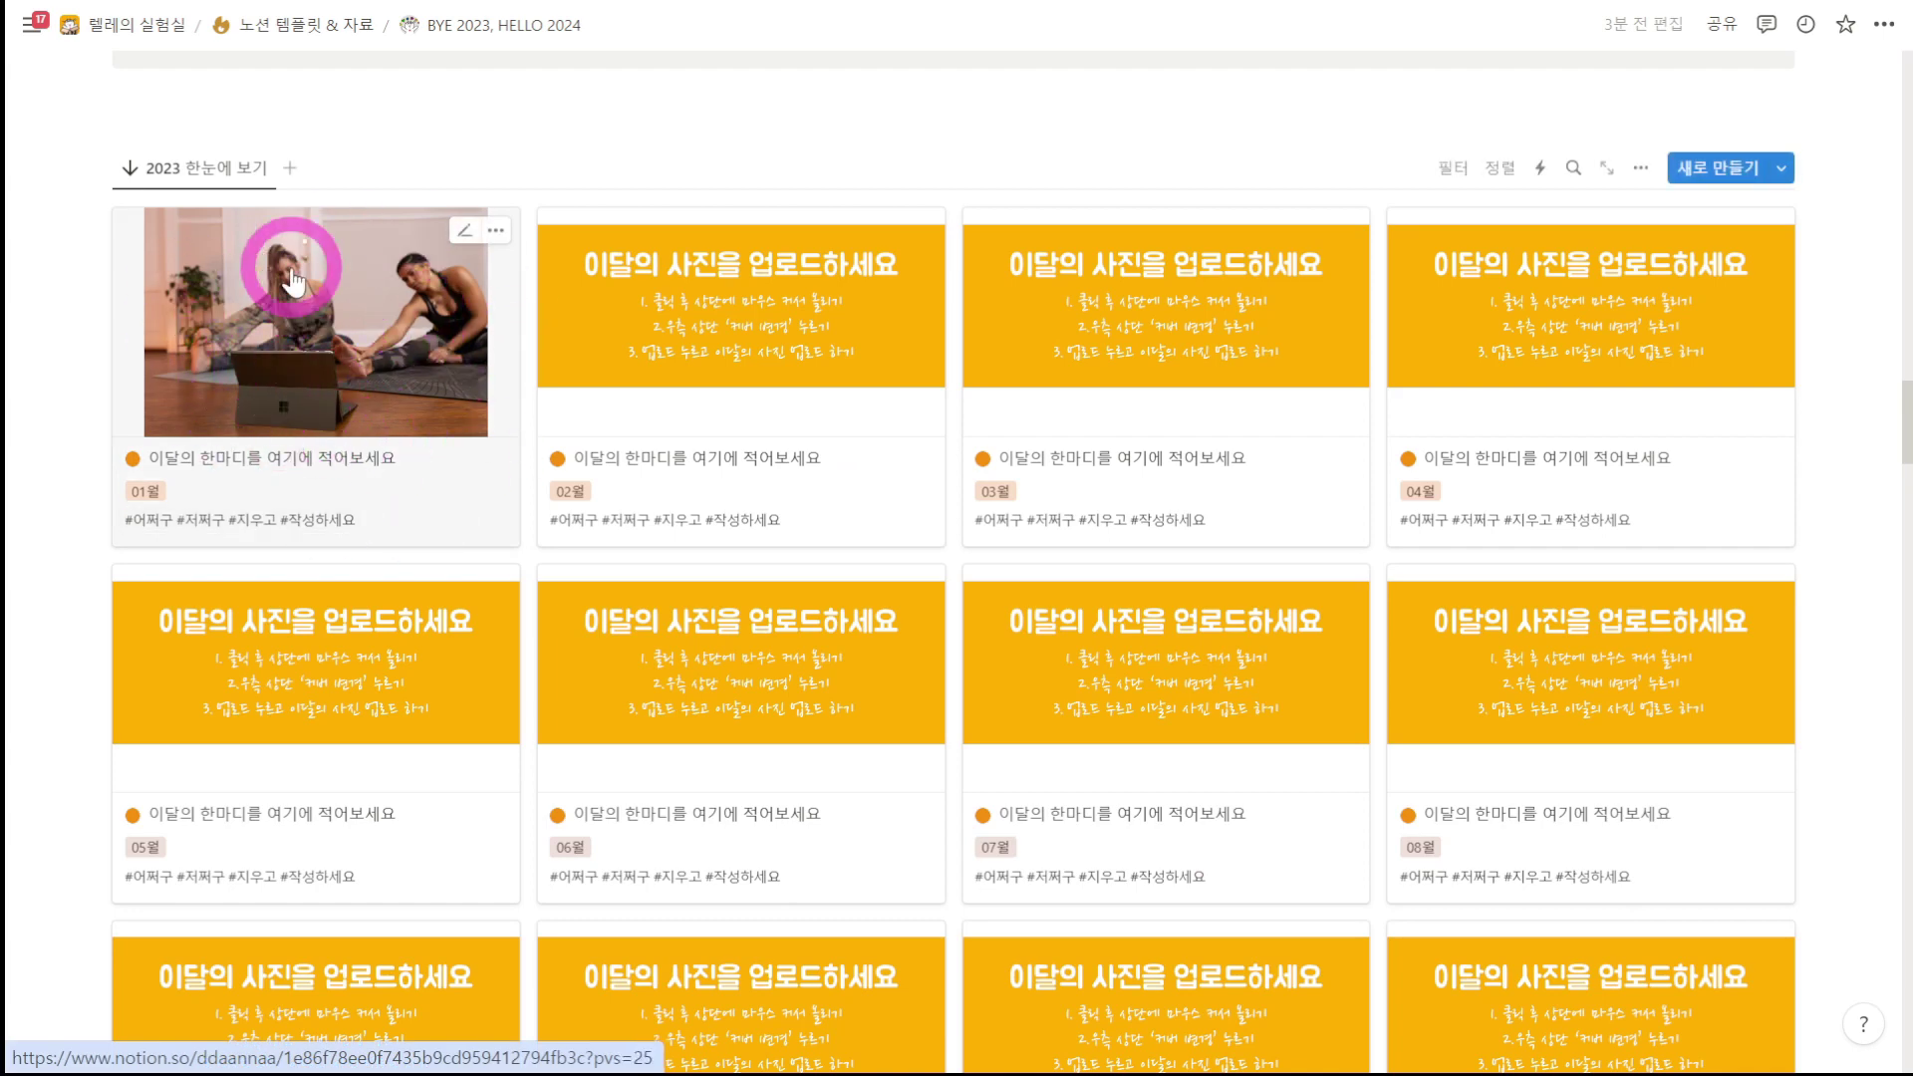
Step: Open the 01월 card and review its title and the 5Fs headings from FACT to FEEDBACK
{"action": "left_click", "coordinate": [375, 368]}
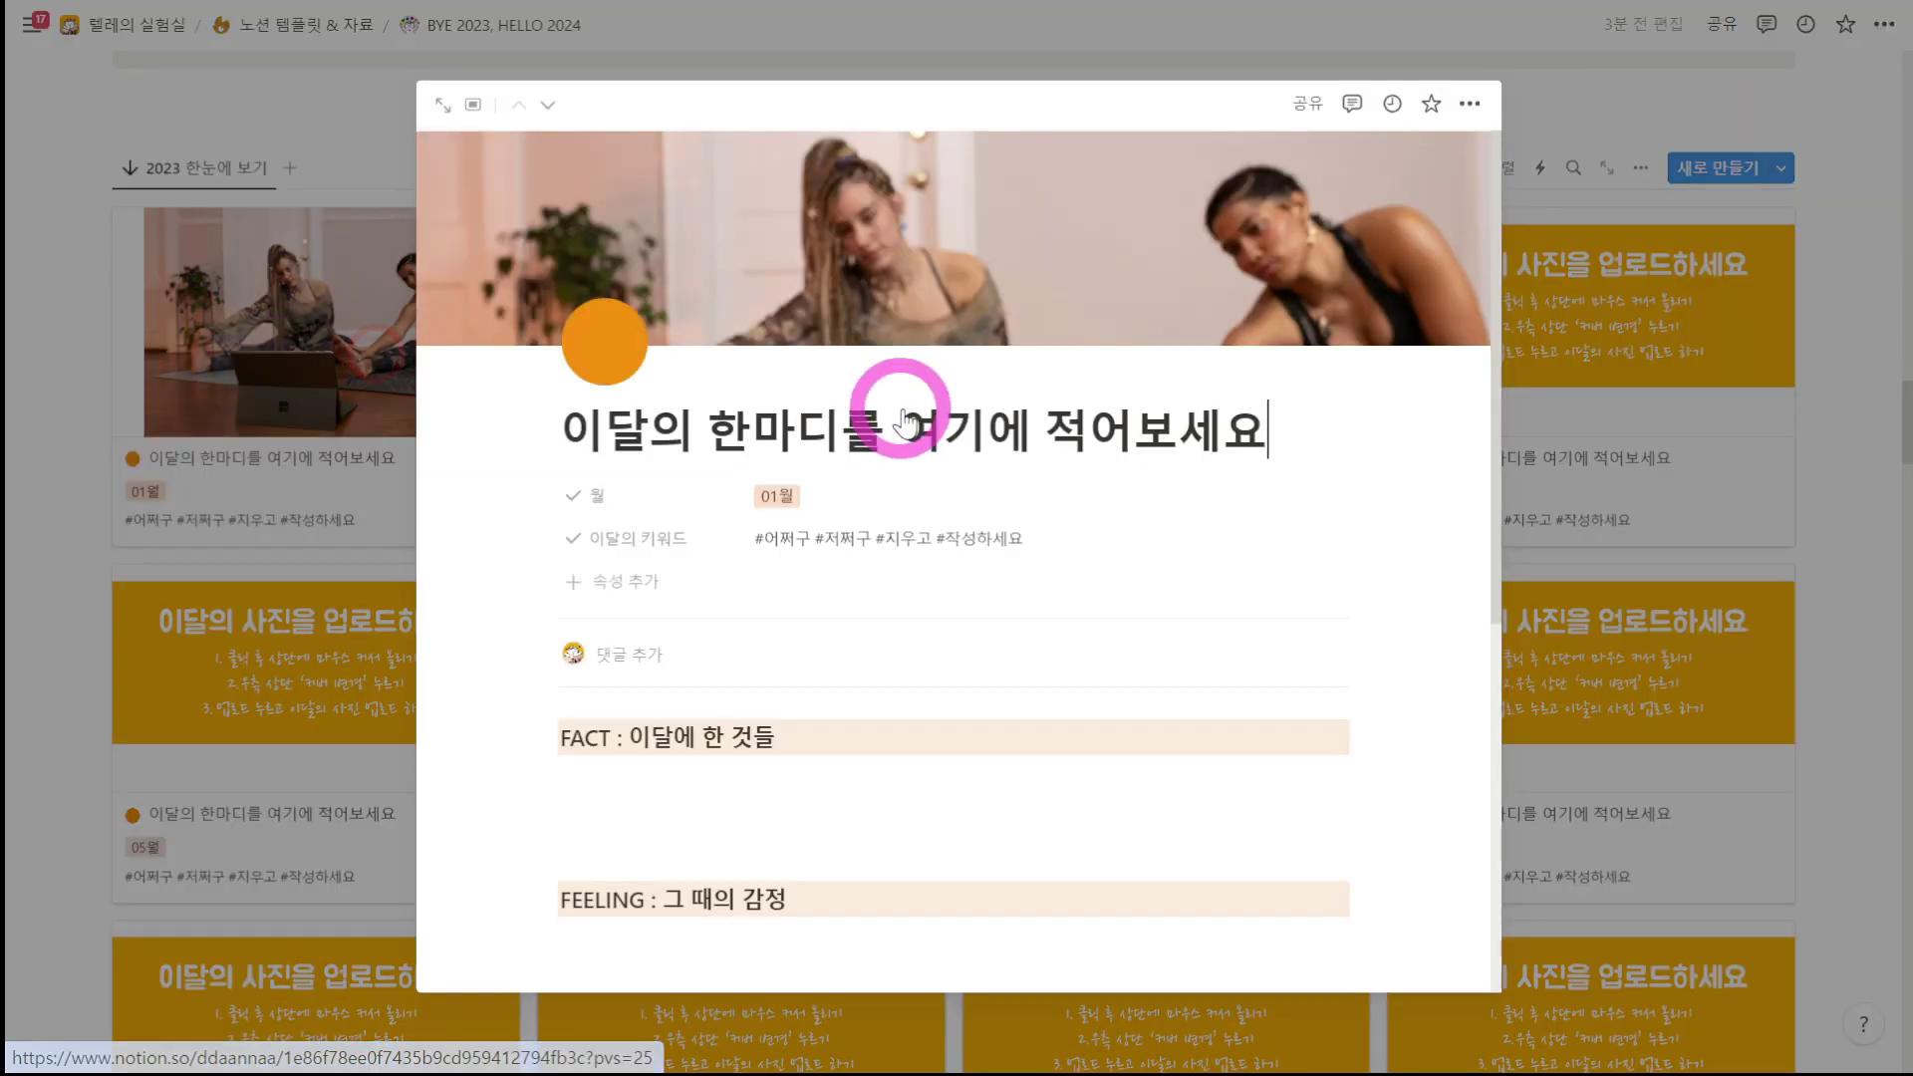
{"action": "left_click", "coordinate": [1286, 422]}
{"action": "left_click_drag", "start_coordinate": [1286, 422], "coordinate": [572, 426]}
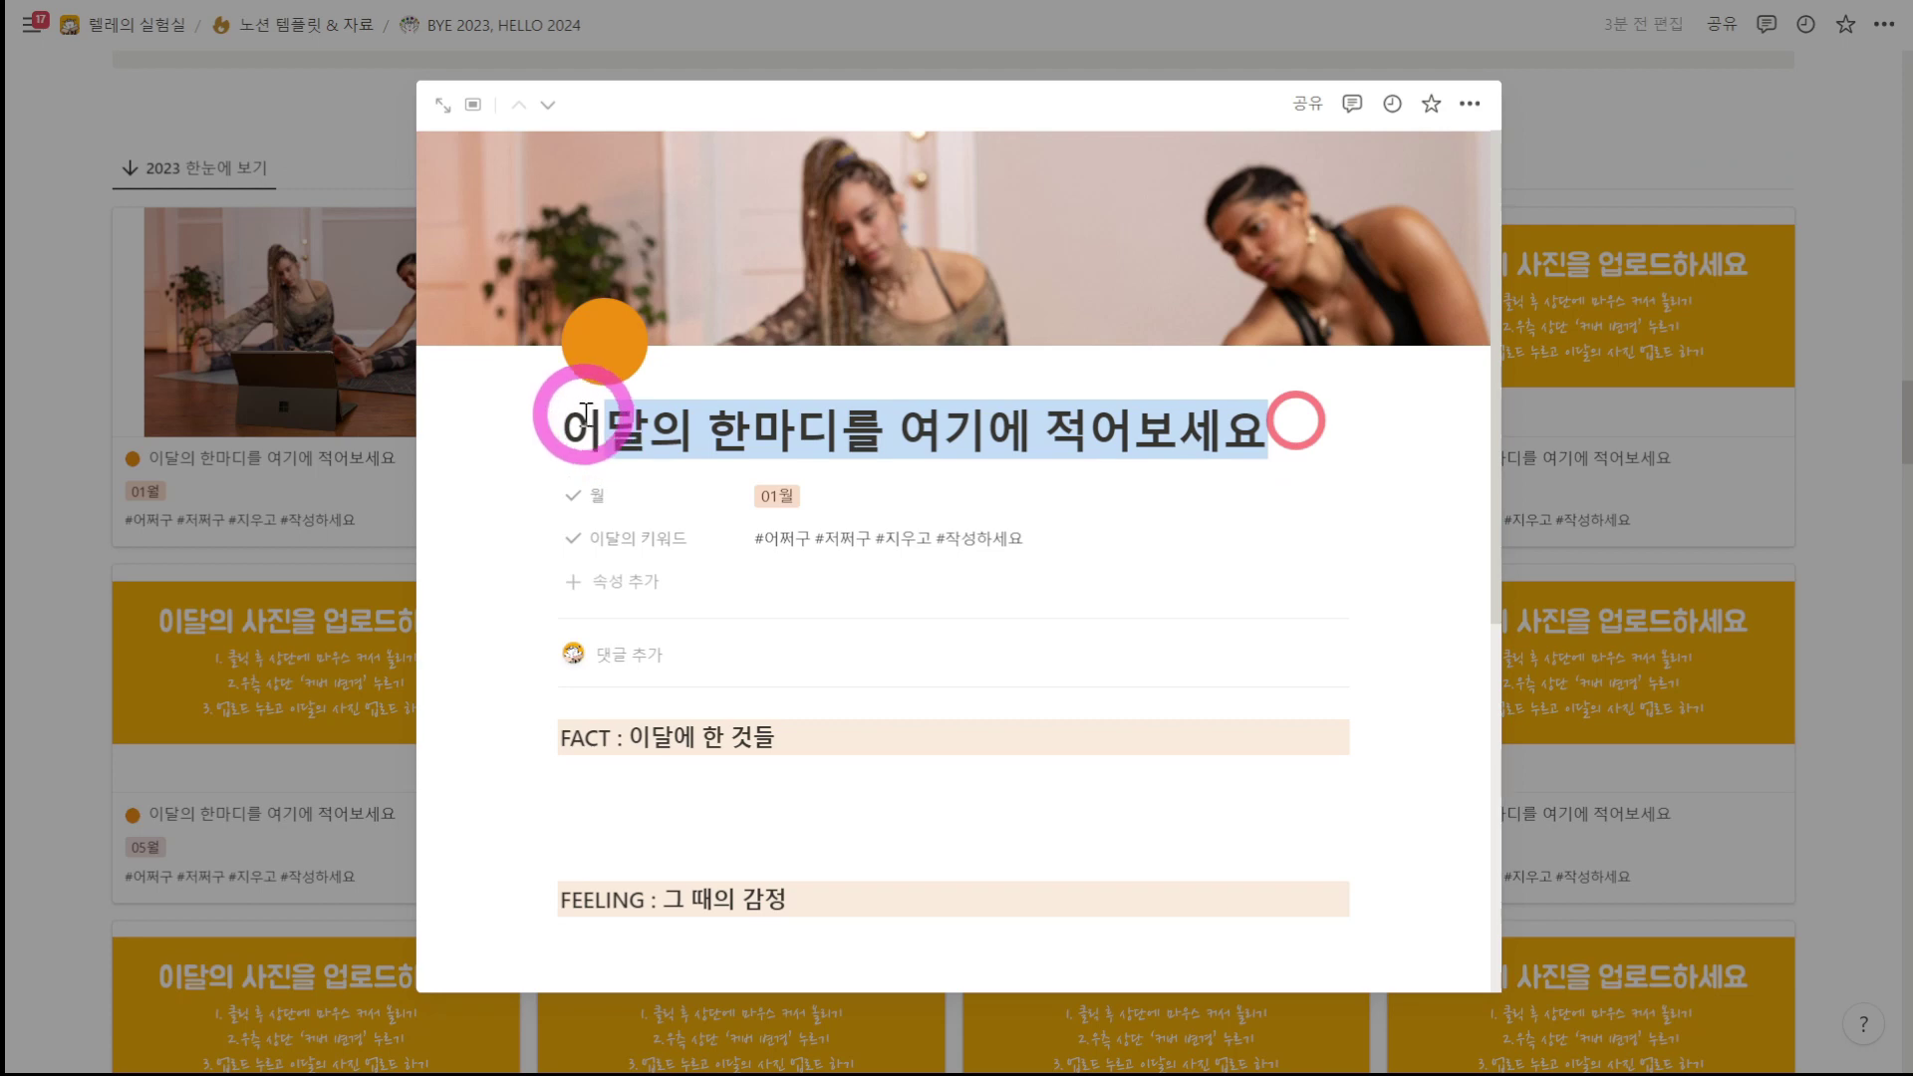
{"action": "left_click", "coordinate": [565, 431]}
{"action": "scroll", "coordinate": [637, 518], "scroll_direction": "down", "scroll_amount": 2}
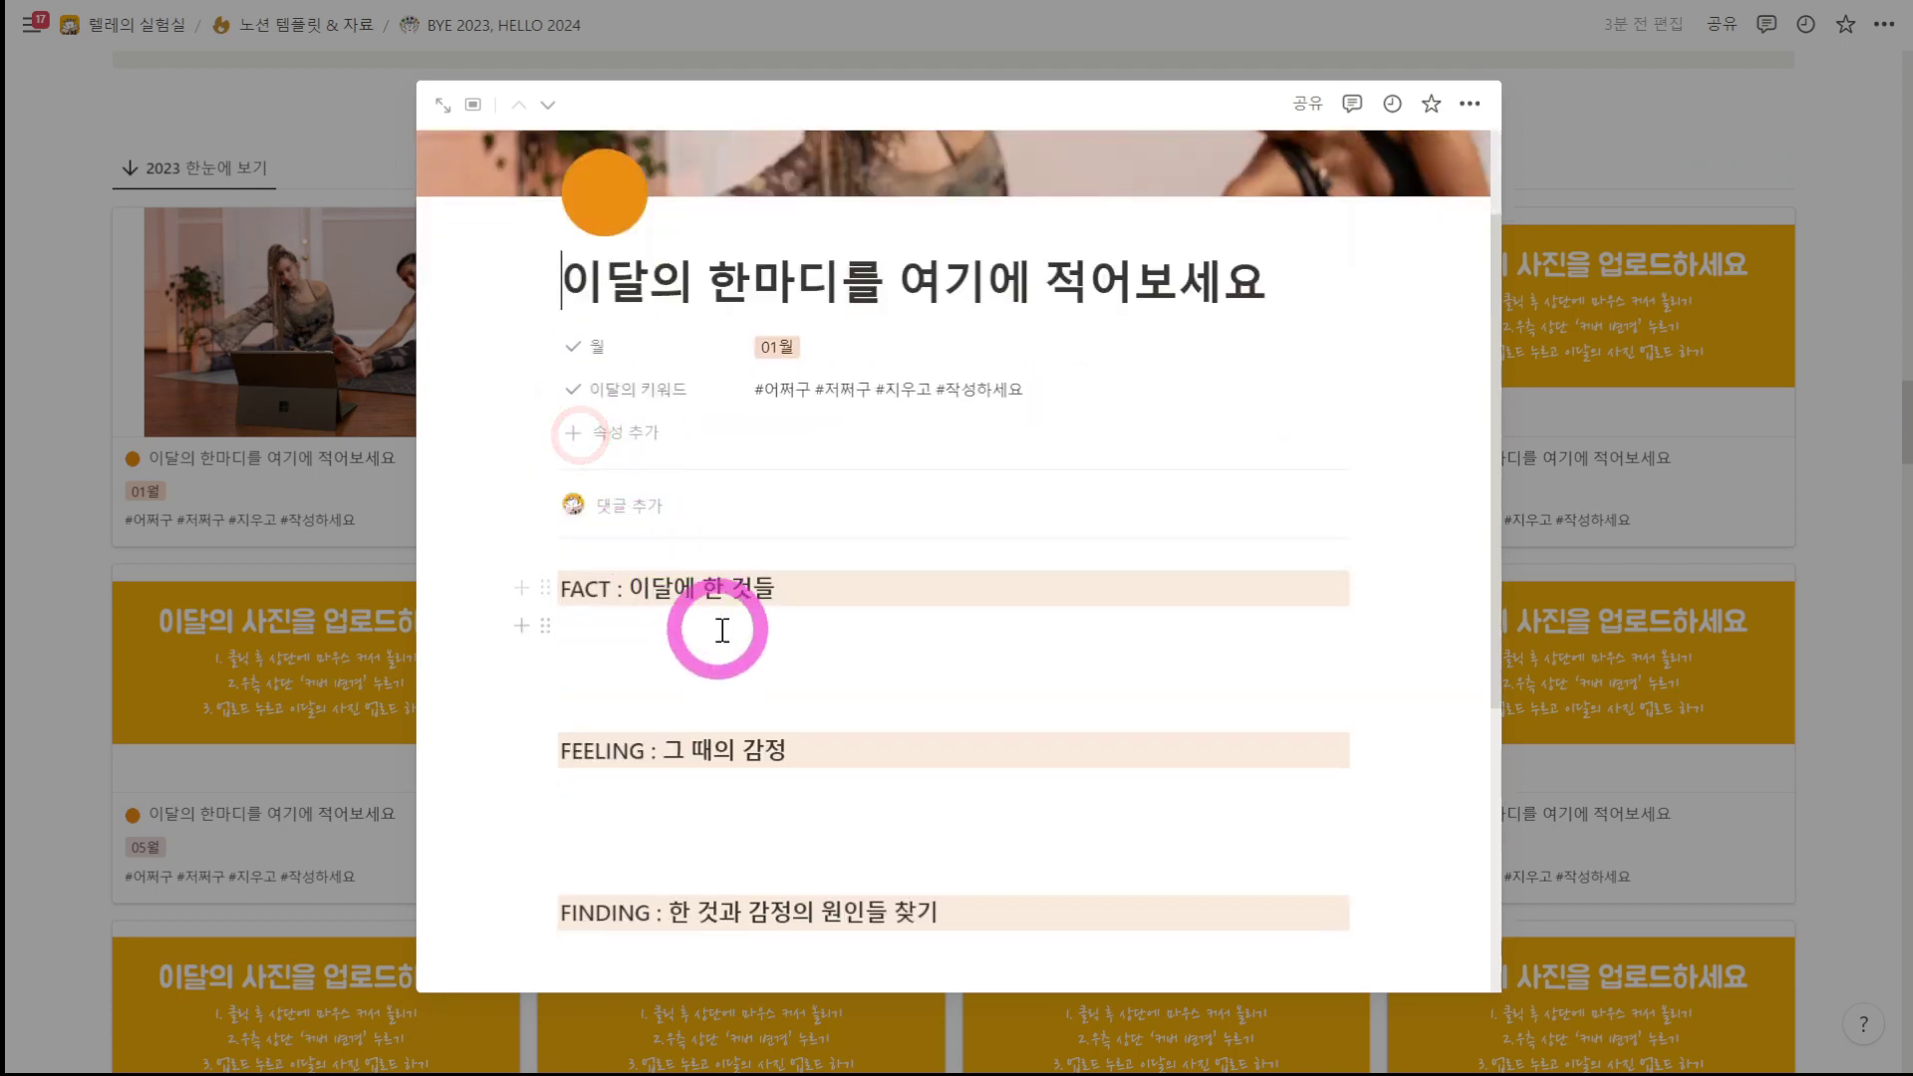
{"action": "left_click_drag", "start_coordinate": [1261, 291], "coordinate": [576, 289]}
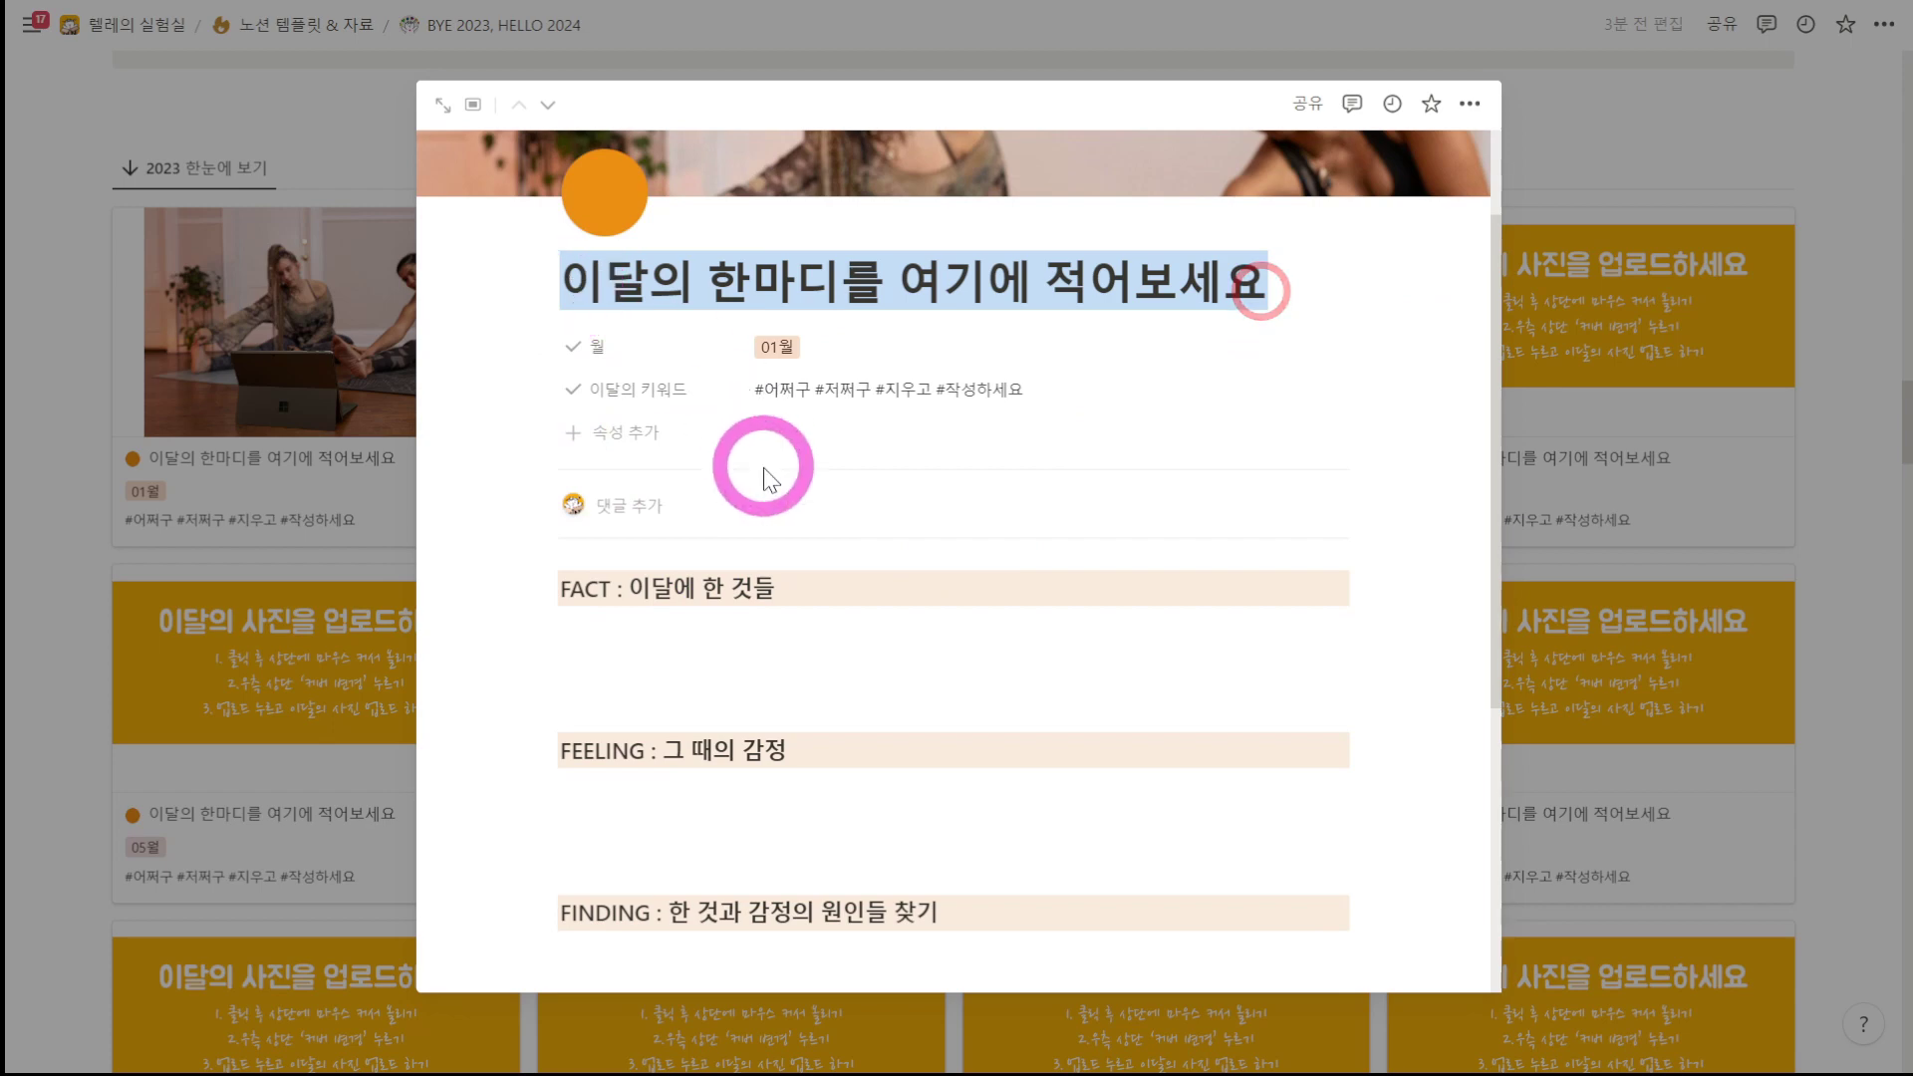
{"action": "scroll", "coordinate": [777, 461], "scroll_direction": "down", "scroll_amount": 3}
{"action": "scroll", "coordinate": [876, 767], "scroll_direction": "down", "scroll_amount": 2}
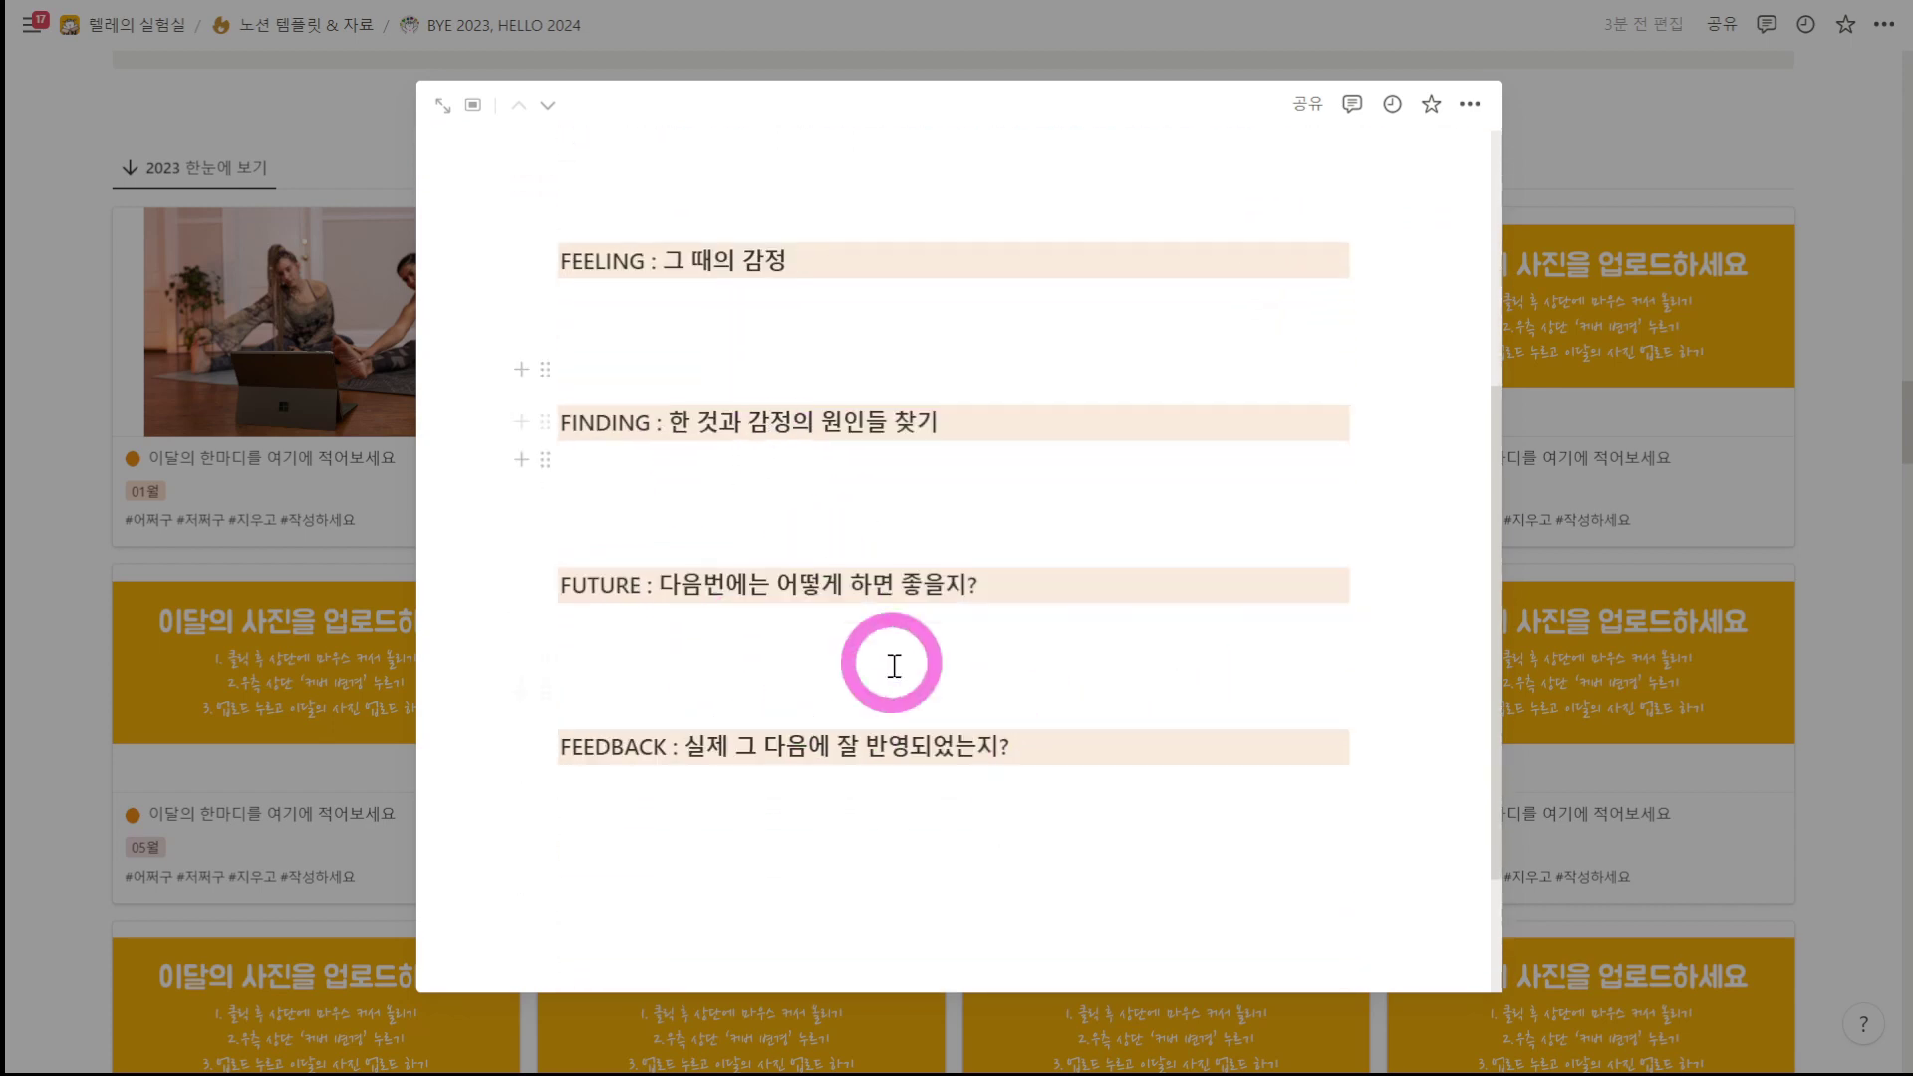
{"action": "scroll", "coordinate": [935, 654], "scroll_direction": "up", "scroll_amount": 8}
{"action": "scroll", "coordinate": [749, 525], "scroll_direction": "down", "scroll_amount": 3}
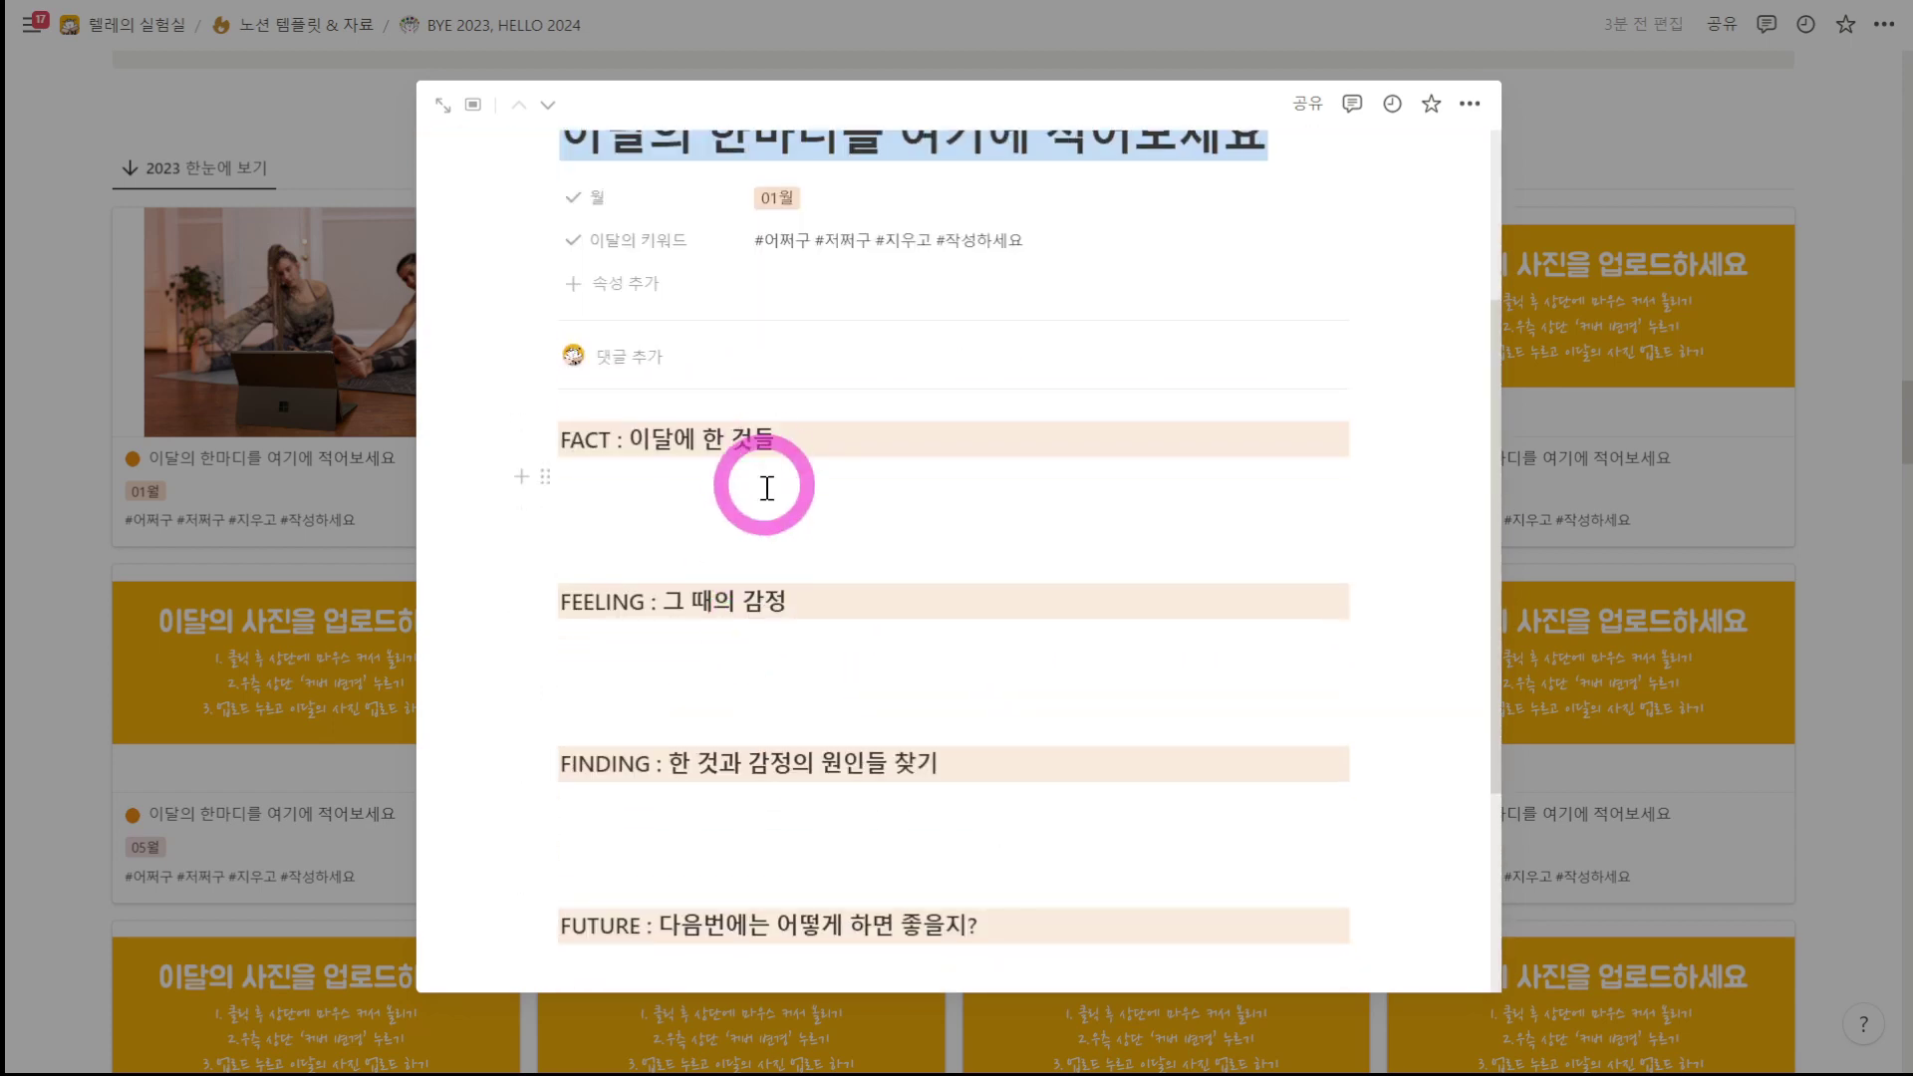
Step: Add the bullet "새해 계획을 짰다." under the FACT heading of the 01월 card
{"action": "left_click", "coordinate": [765, 483]}
{"action": "scroll", "coordinate": [841, 584], "scroll_direction": "up", "scroll_amount": 2}
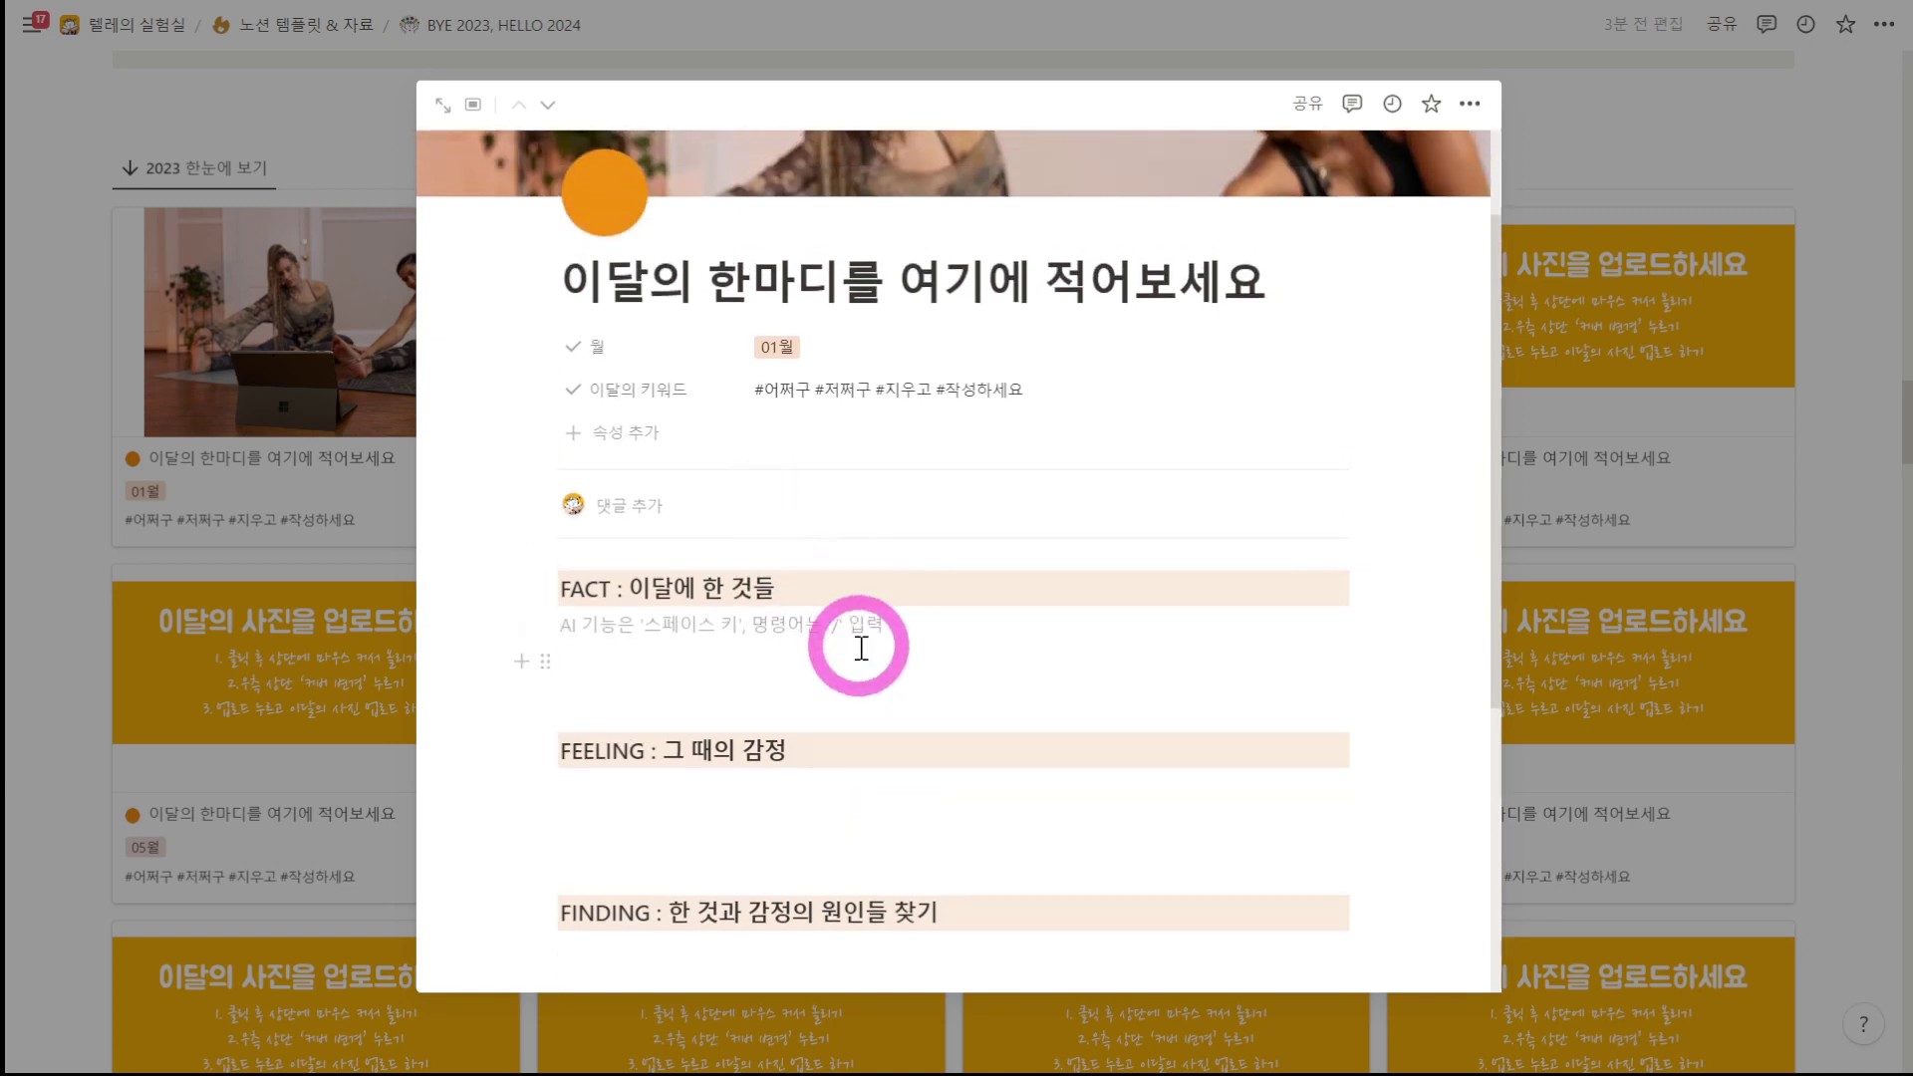
{"action": "type", "text": "- "}
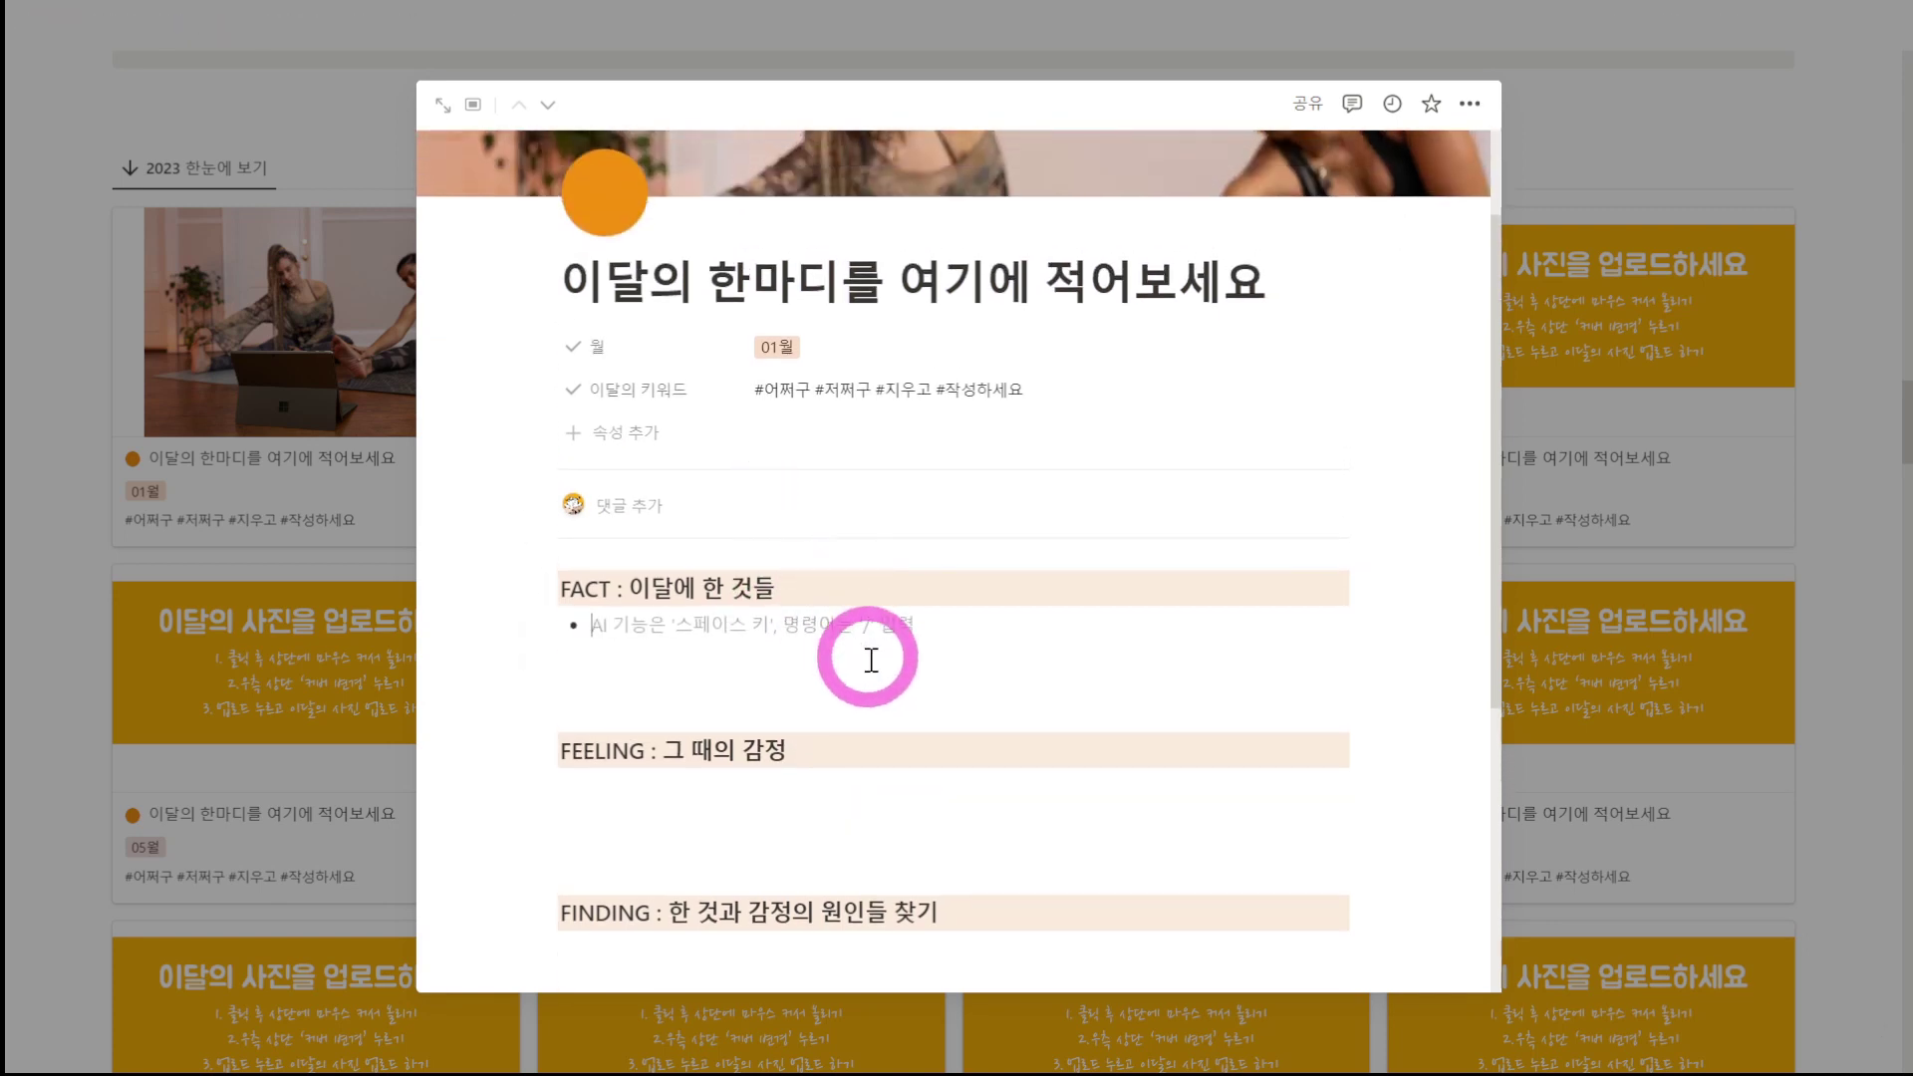
{"action": "type", "text": "새해 그획을"}
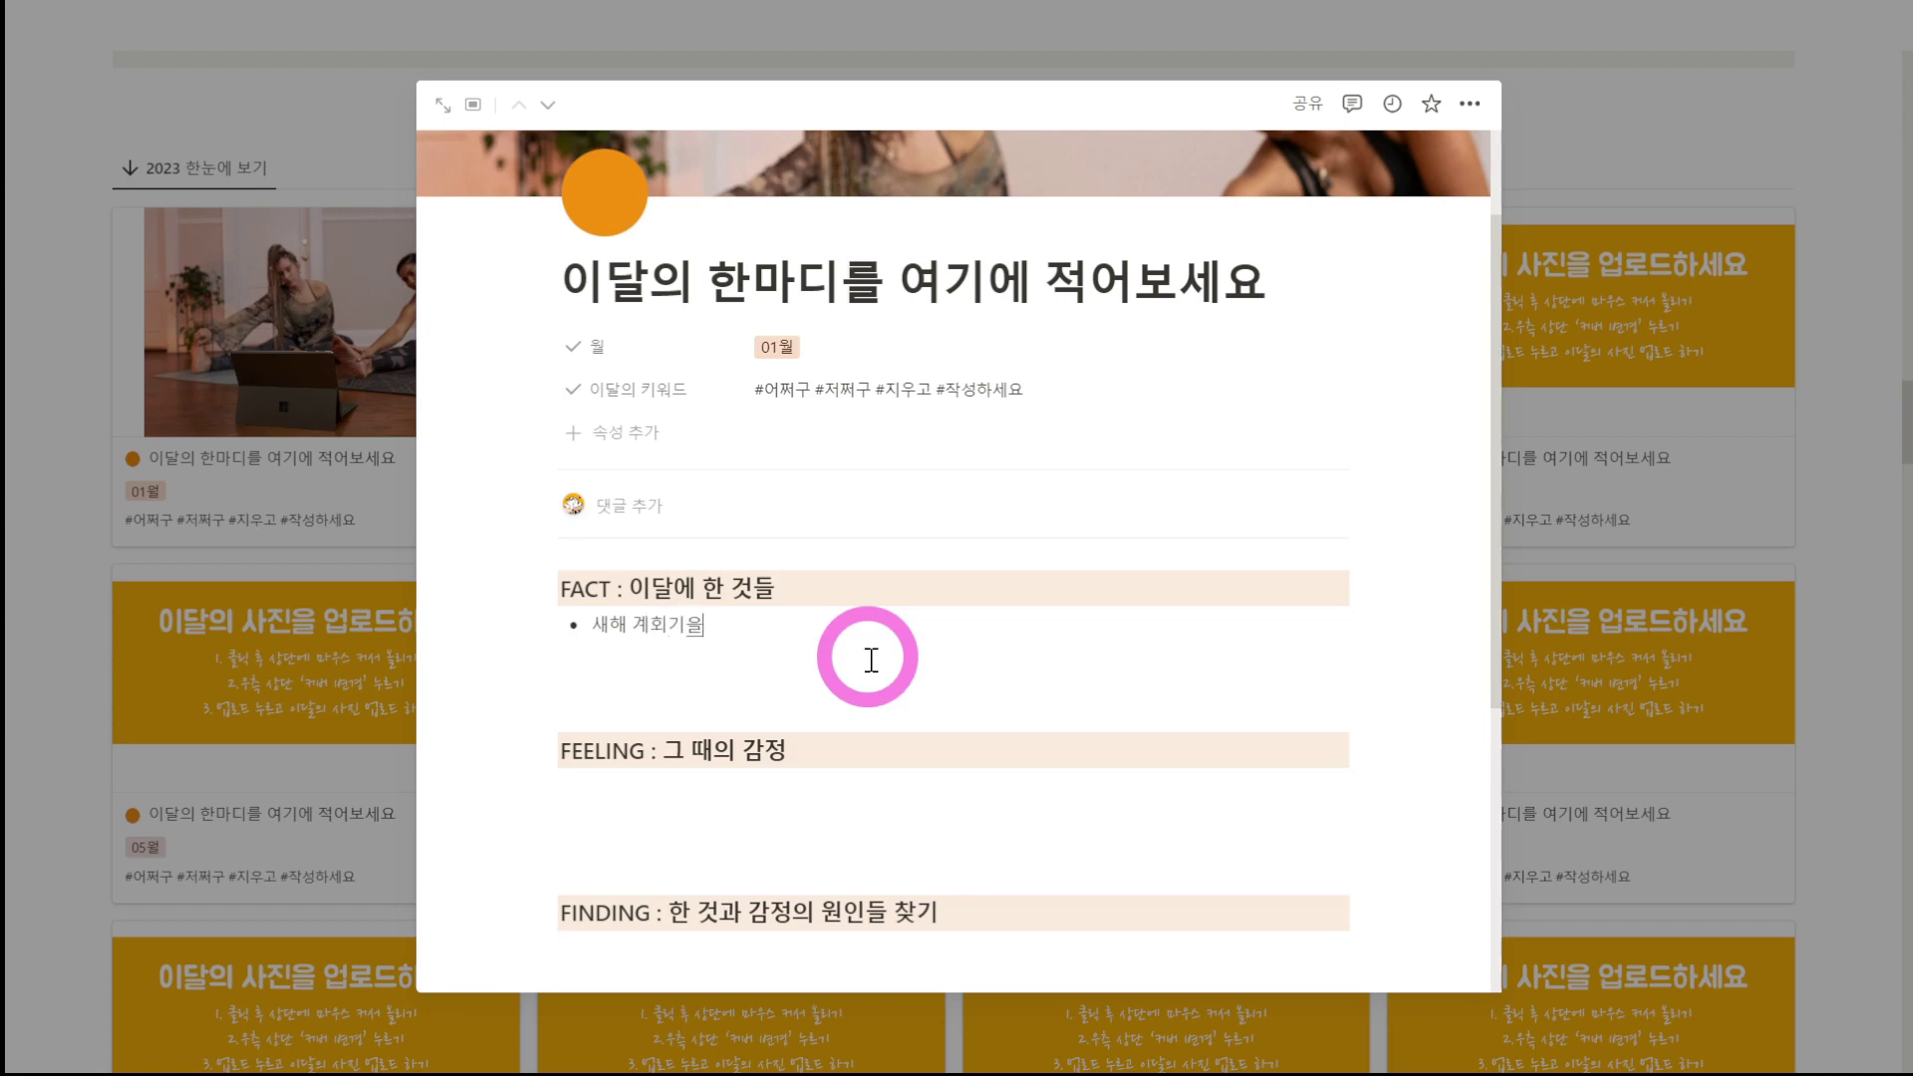
{"action": "key", "text": "BackSpace"}
{"action": "key", "text": "BackSpace"}
{"action": "key", "text": "BackSpace"}
{"action": "key", "text": "BackSpace"}
{"action": "key", "text": "BackSpace"}
{"action": "type", "text": "을 짰다."}
{"action": "scroll", "coordinate": [870, 659], "scroll_direction": "down", "scroll_amount": 3}
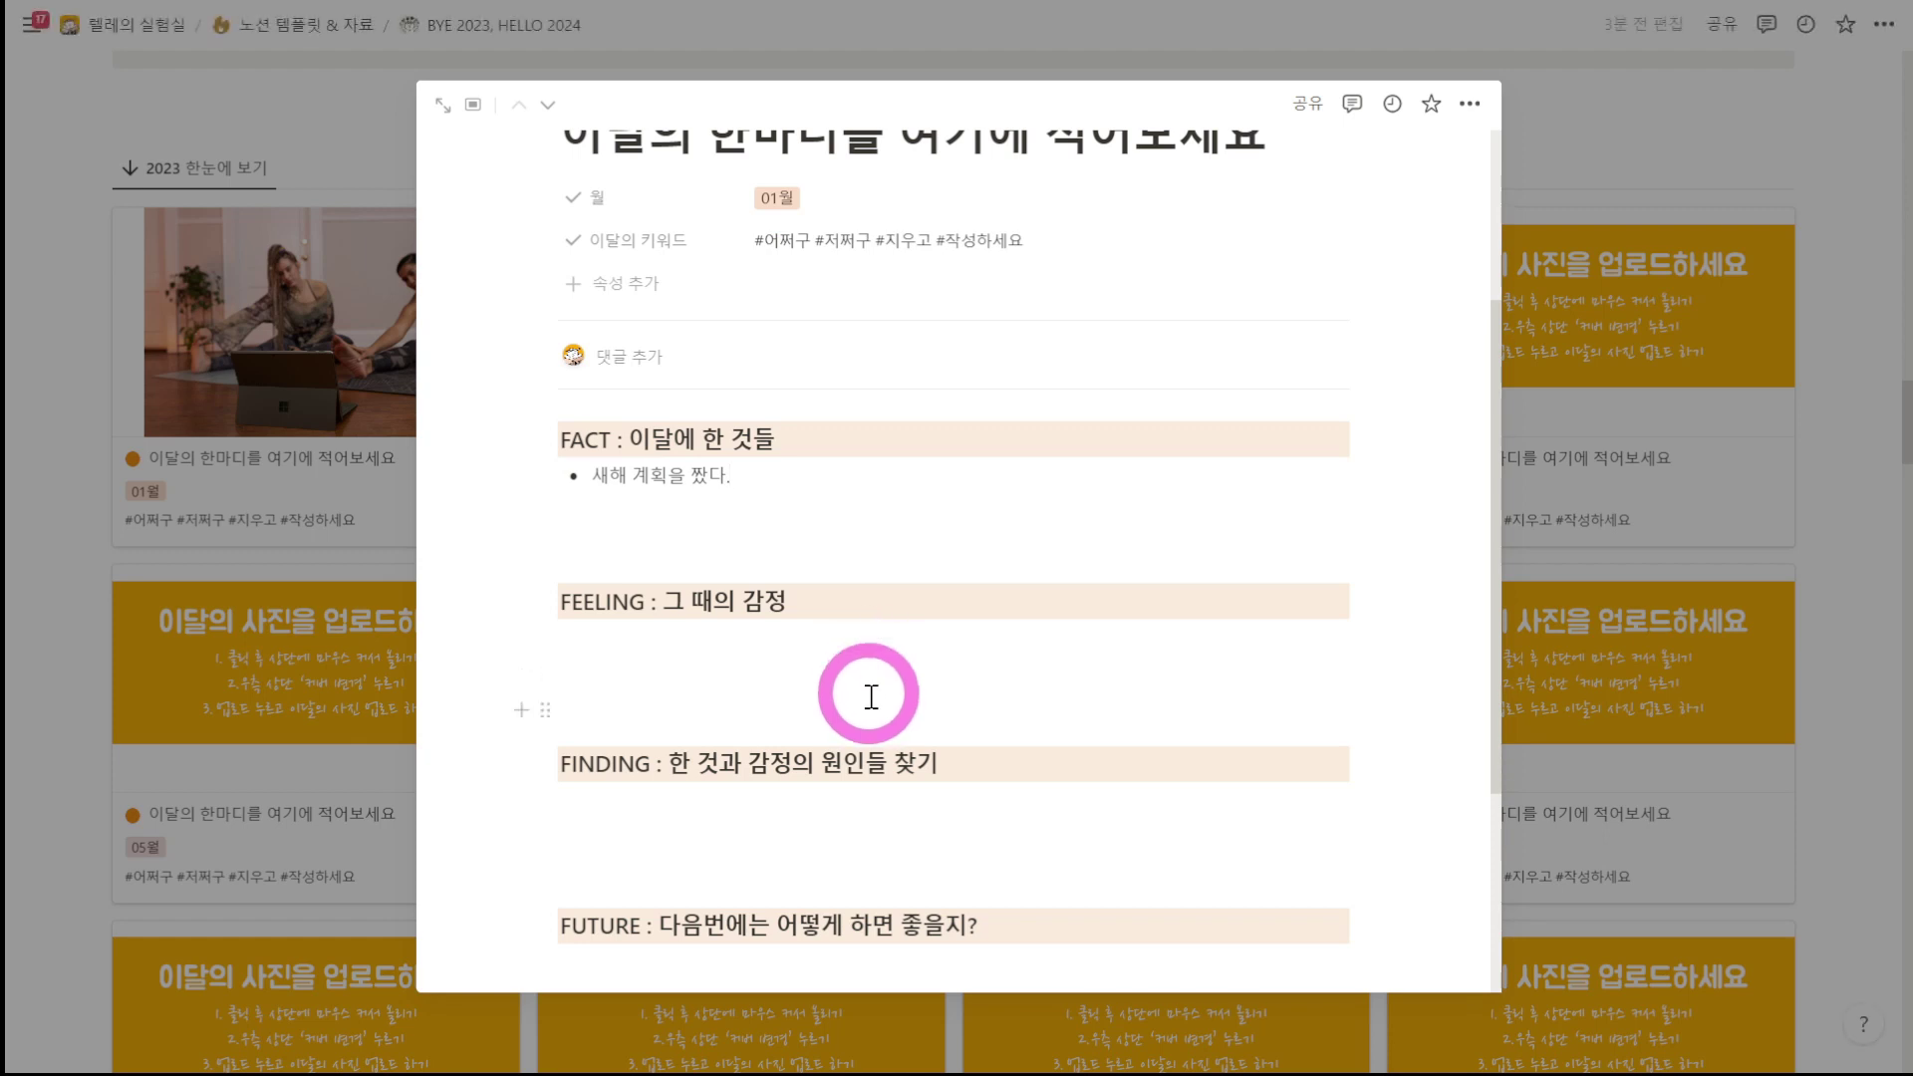
Step: Look over the card's body and highlight all sections from FEEDBACK up to FACT
{"action": "left_click", "coordinate": [855, 638]}
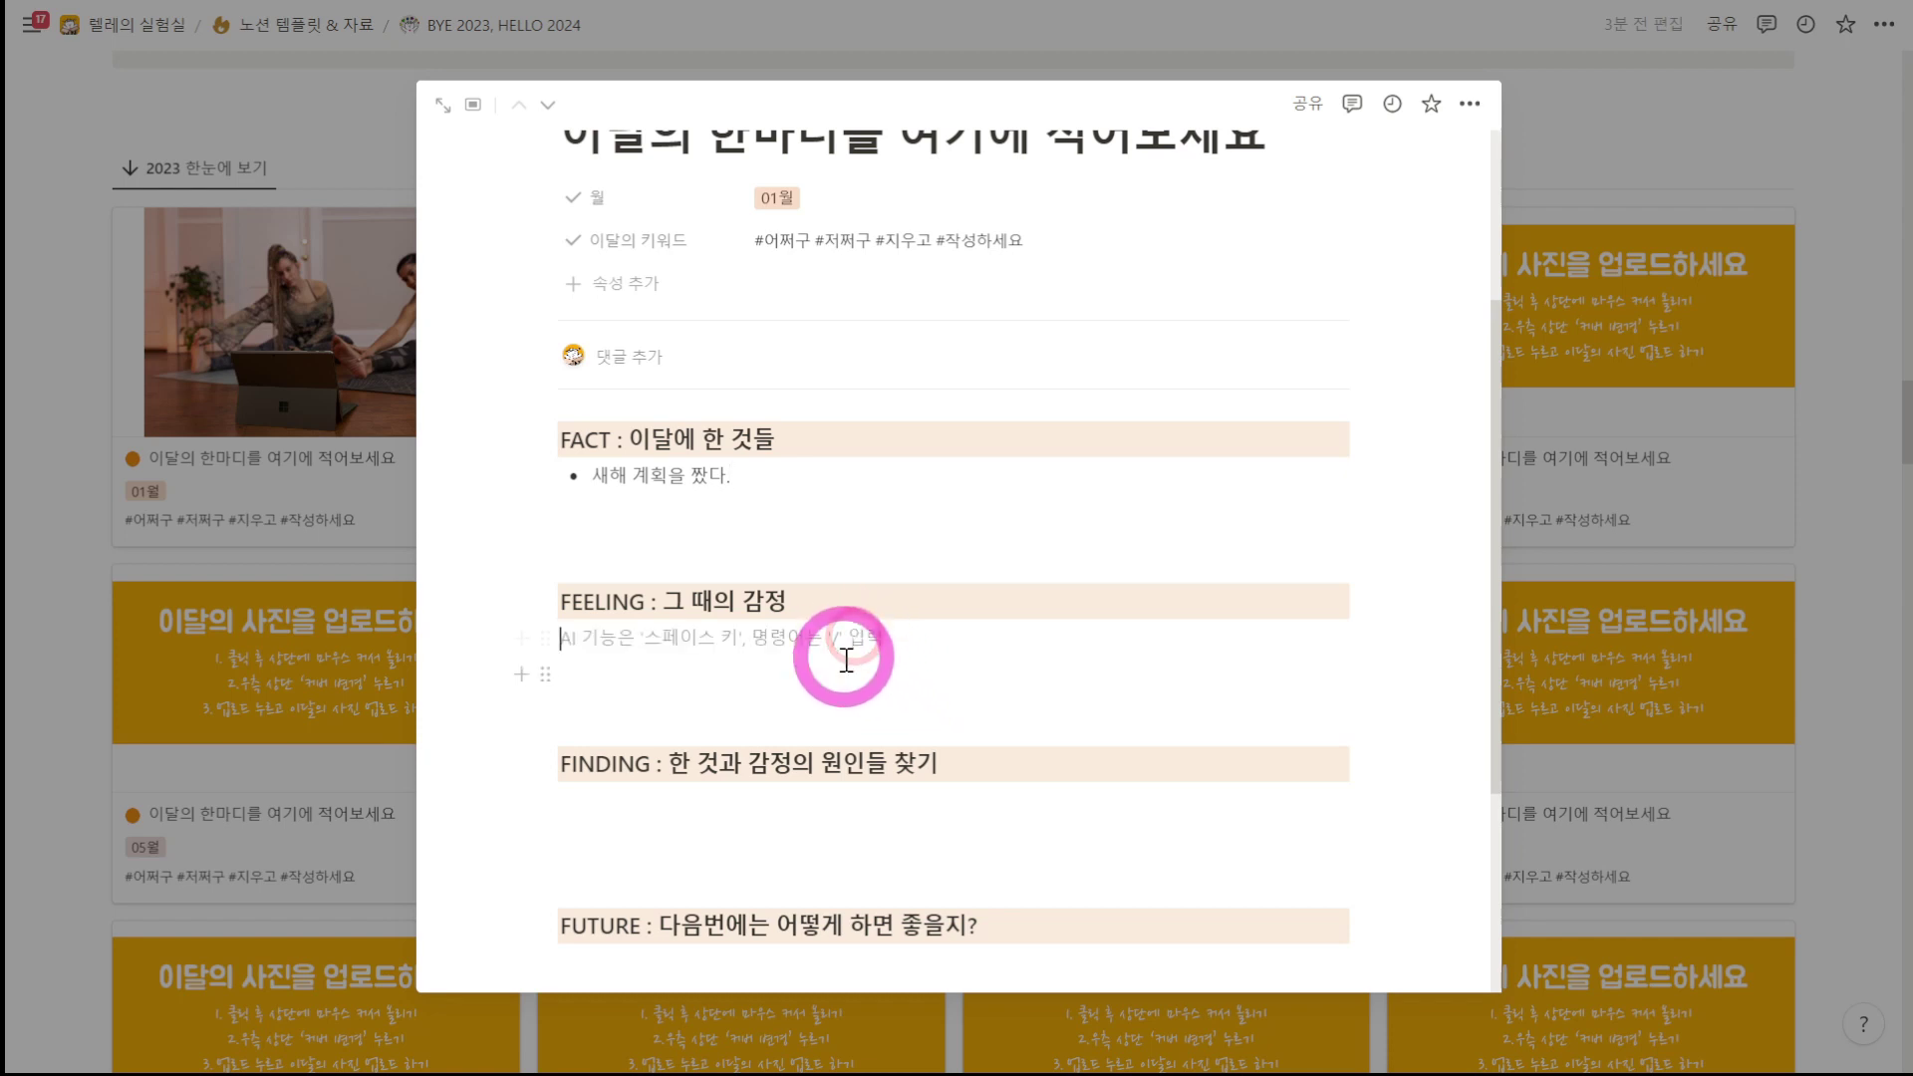
{"action": "scroll", "coordinate": [846, 660], "scroll_direction": "down", "scroll_amount": 2}
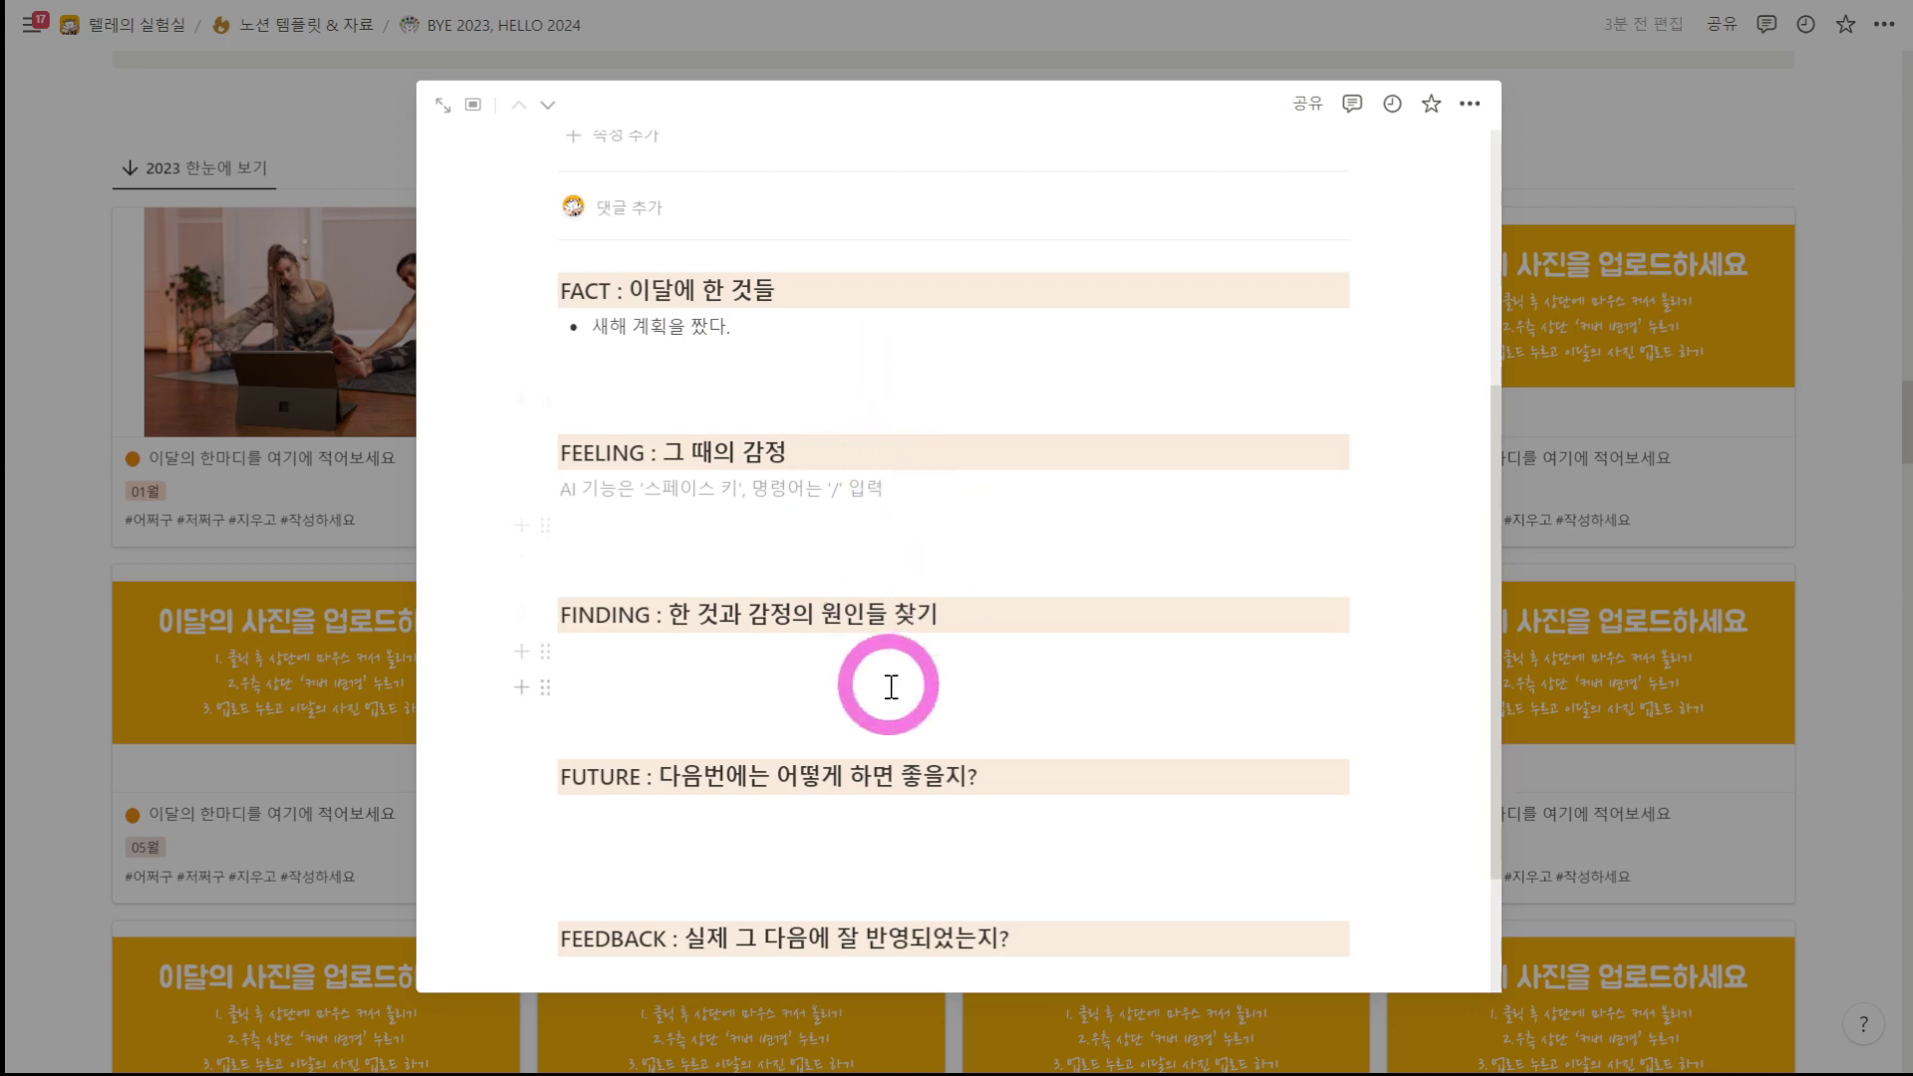
{"action": "left_click_drag", "start_coordinate": [1405, 948], "coordinate": [640, 322]}
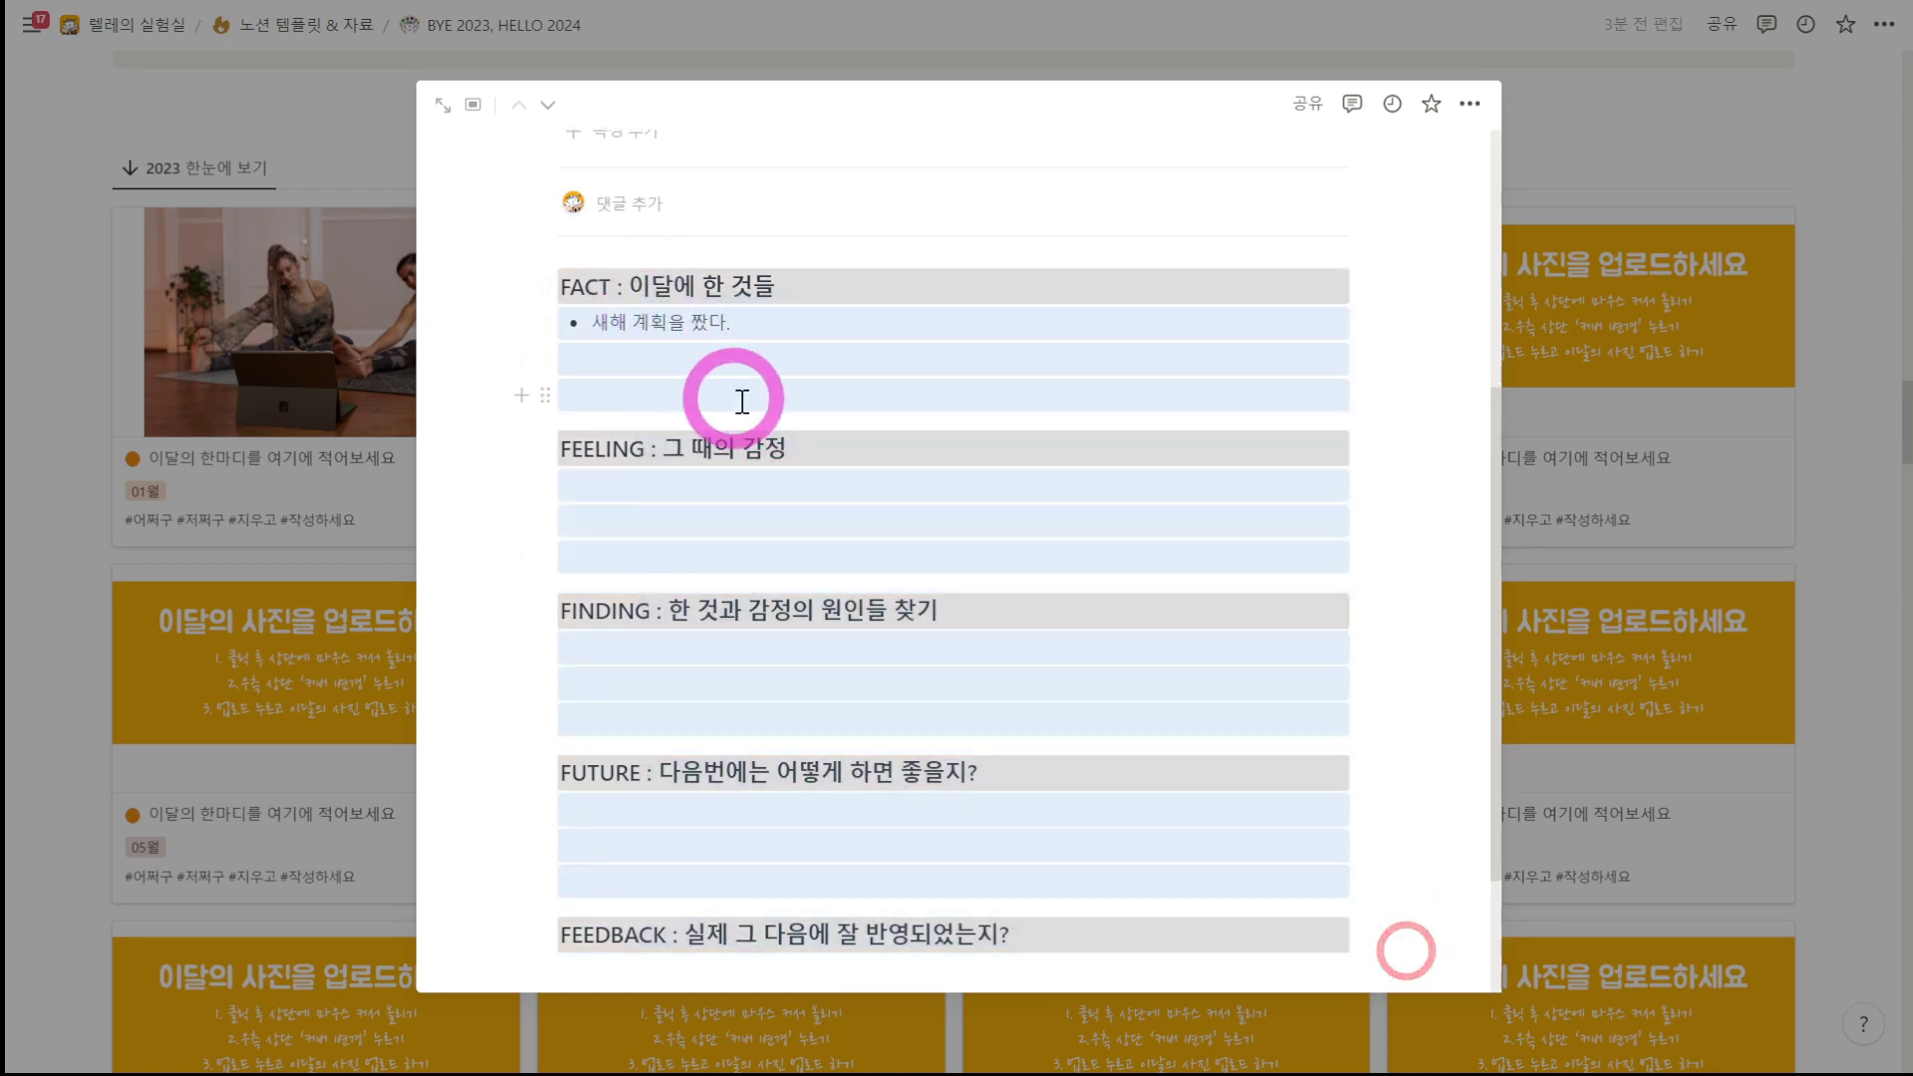
Step: Delete the empty lines and bullet text under FACT, undoing the deletion that cuts into the heading
{"action": "left_click", "coordinate": [764, 436]}
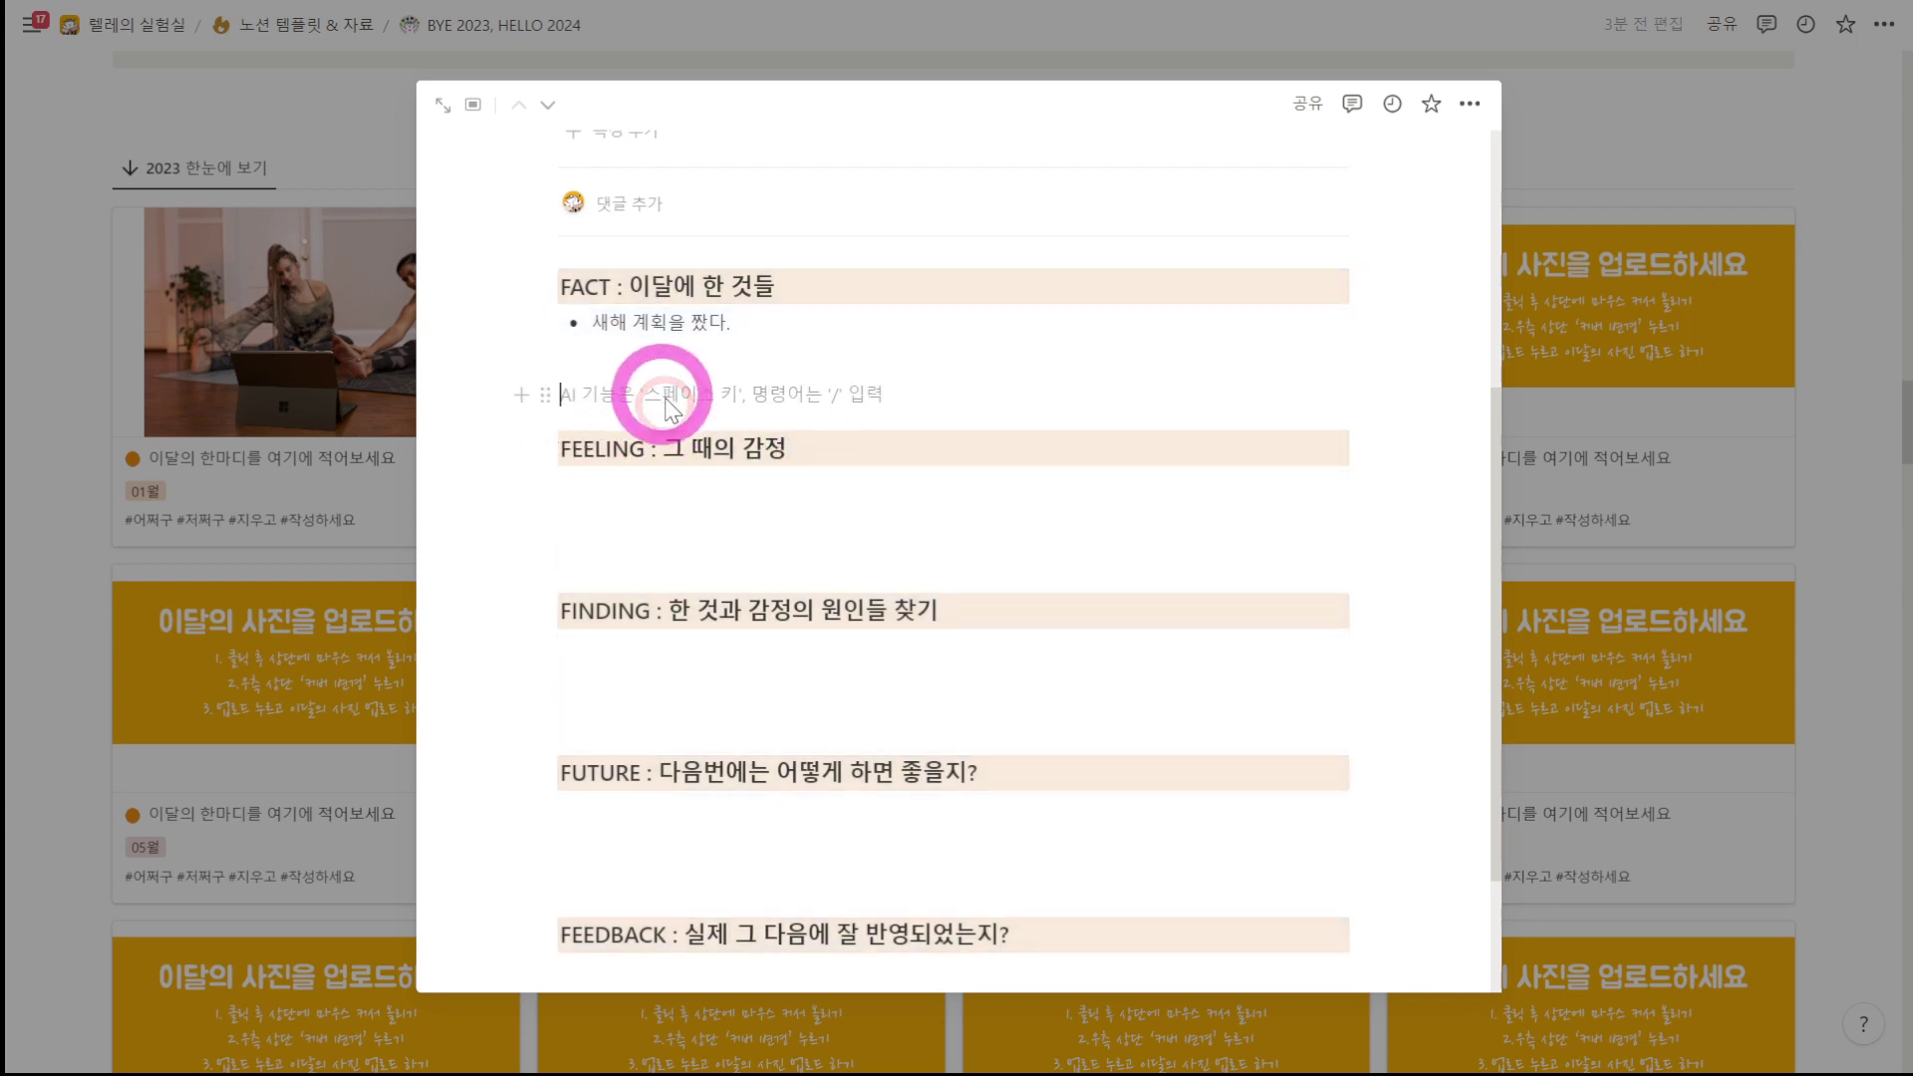
{"action": "key", "text": "BackSpace"}
{"action": "key", "text": "BackSpace"}
{"action": "key", "text": "BackSpace"}
{"action": "key", "text": "BackSpace"}
{"action": "key", "text": "BackSpace"}
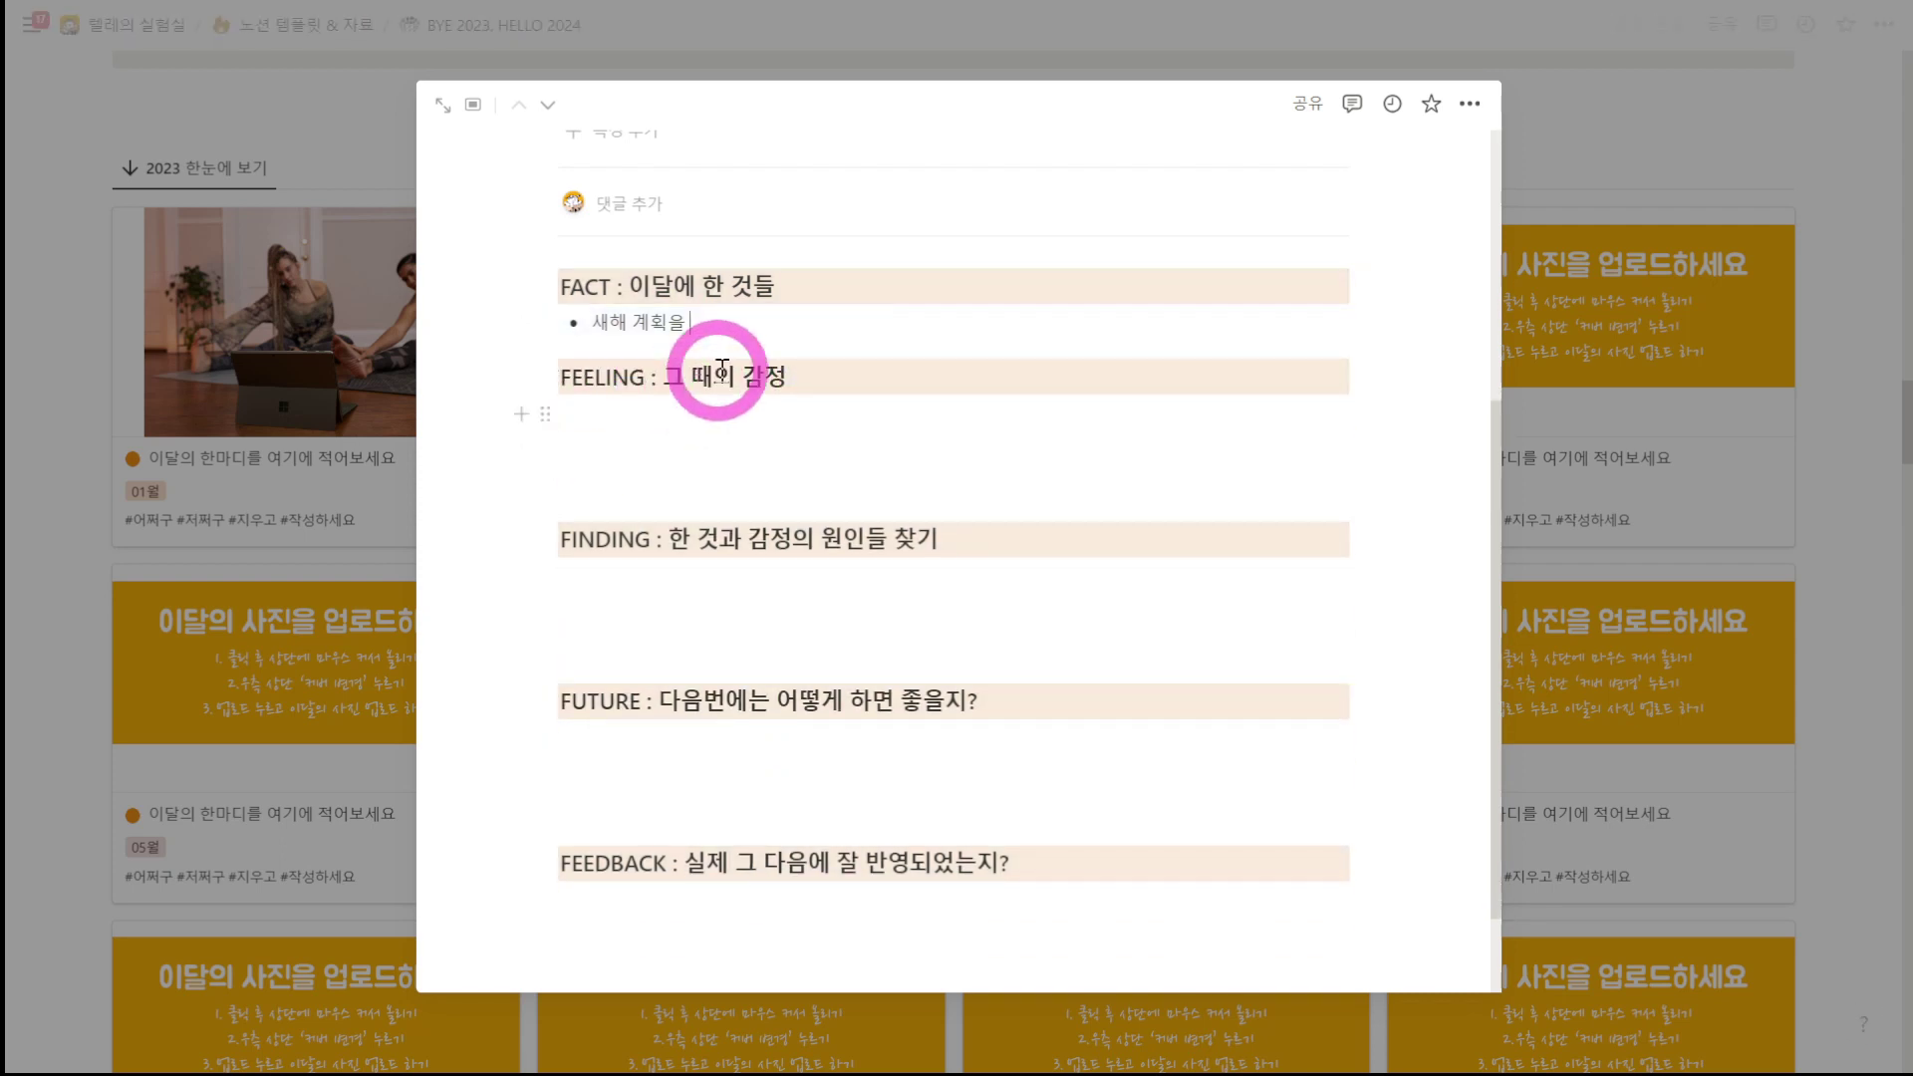
{"action": "key", "text": "BackSpace"}
{"action": "key", "text": "BackSpace"}
{"action": "key", "text": "BackSpace"}
{"action": "key", "text": "BackSpace"}
{"action": "key", "text": "BackSpace"}
{"action": "key", "text": "BackSpace"}
{"action": "key", "text": "BackSpace"}
{"action": "key", "text": "BackSpace"}
{"action": "key", "text": "BackSpace"}
{"action": "key", "text": "BackSpace"}
{"action": "key", "text": "BackSpace"}
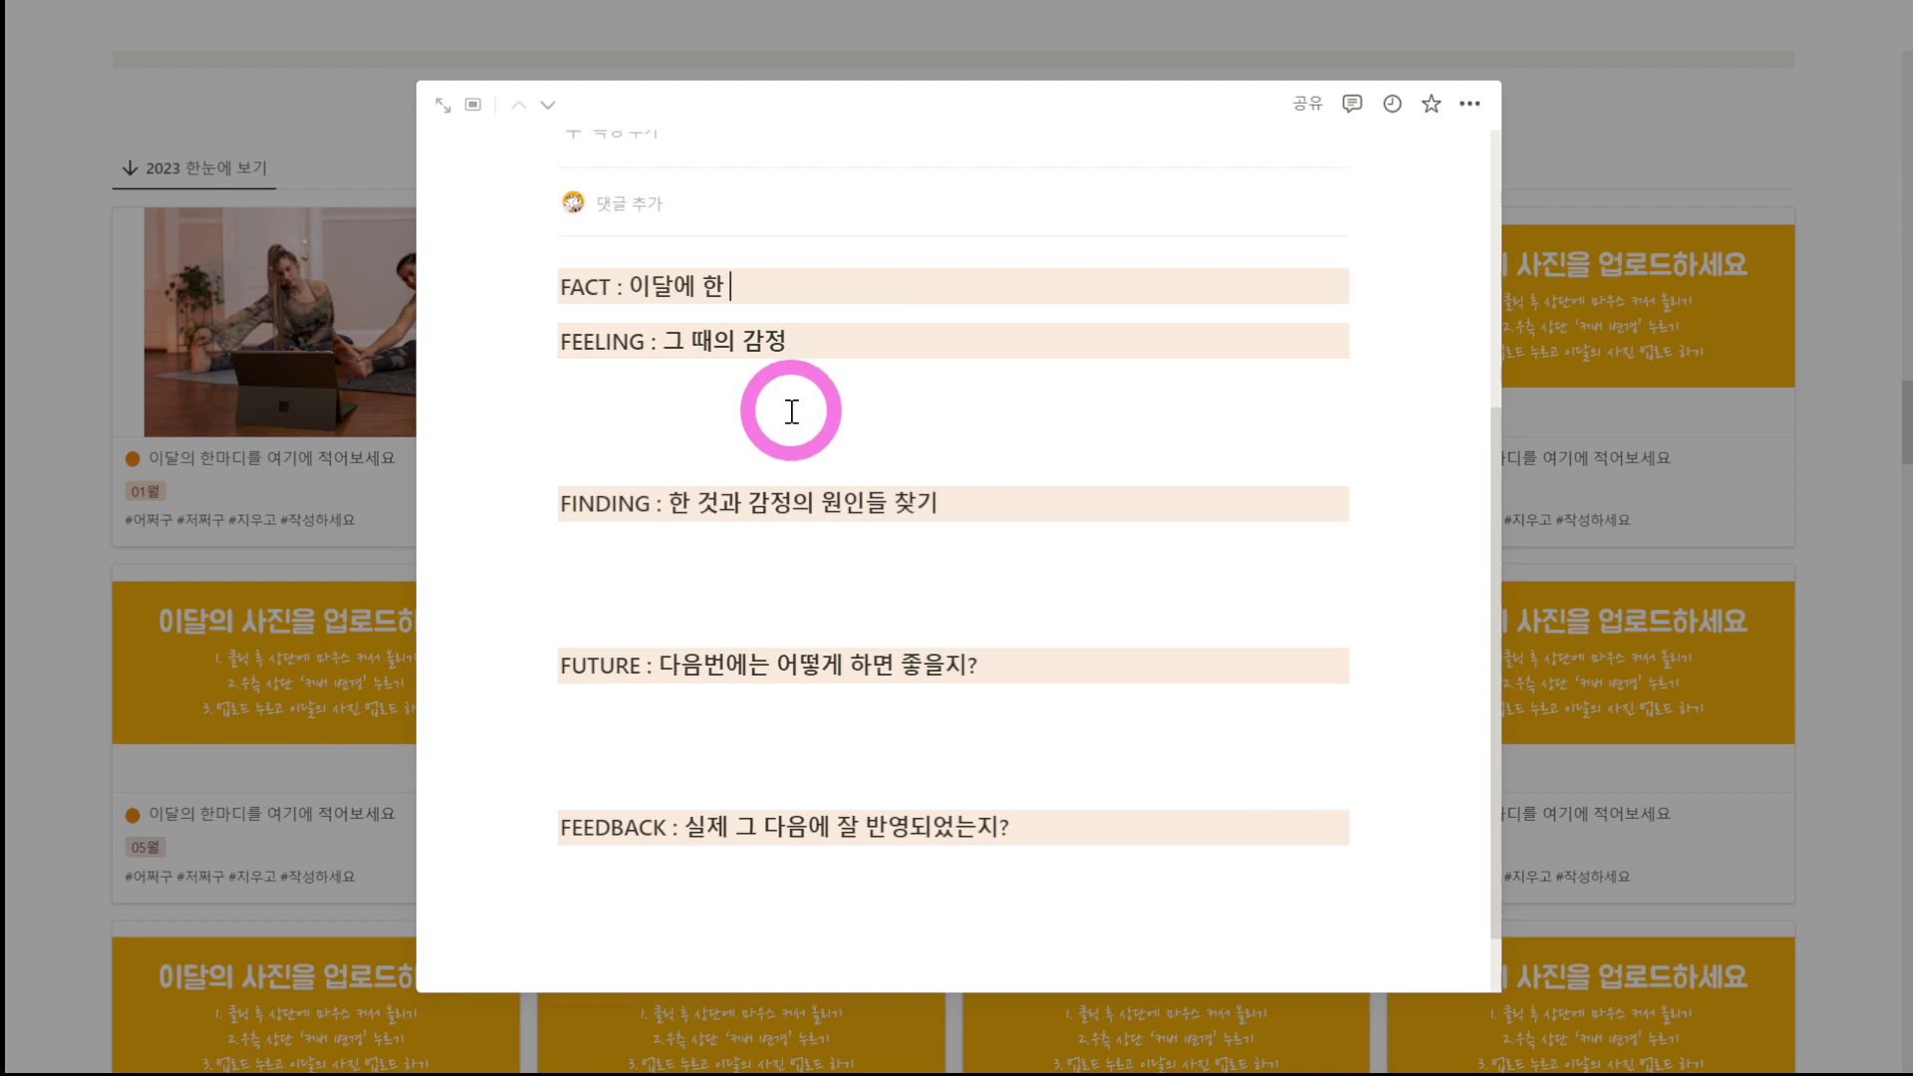
{"action": "key", "text": "ctrl+z"}
{"action": "key", "text": "ctrl+z"}
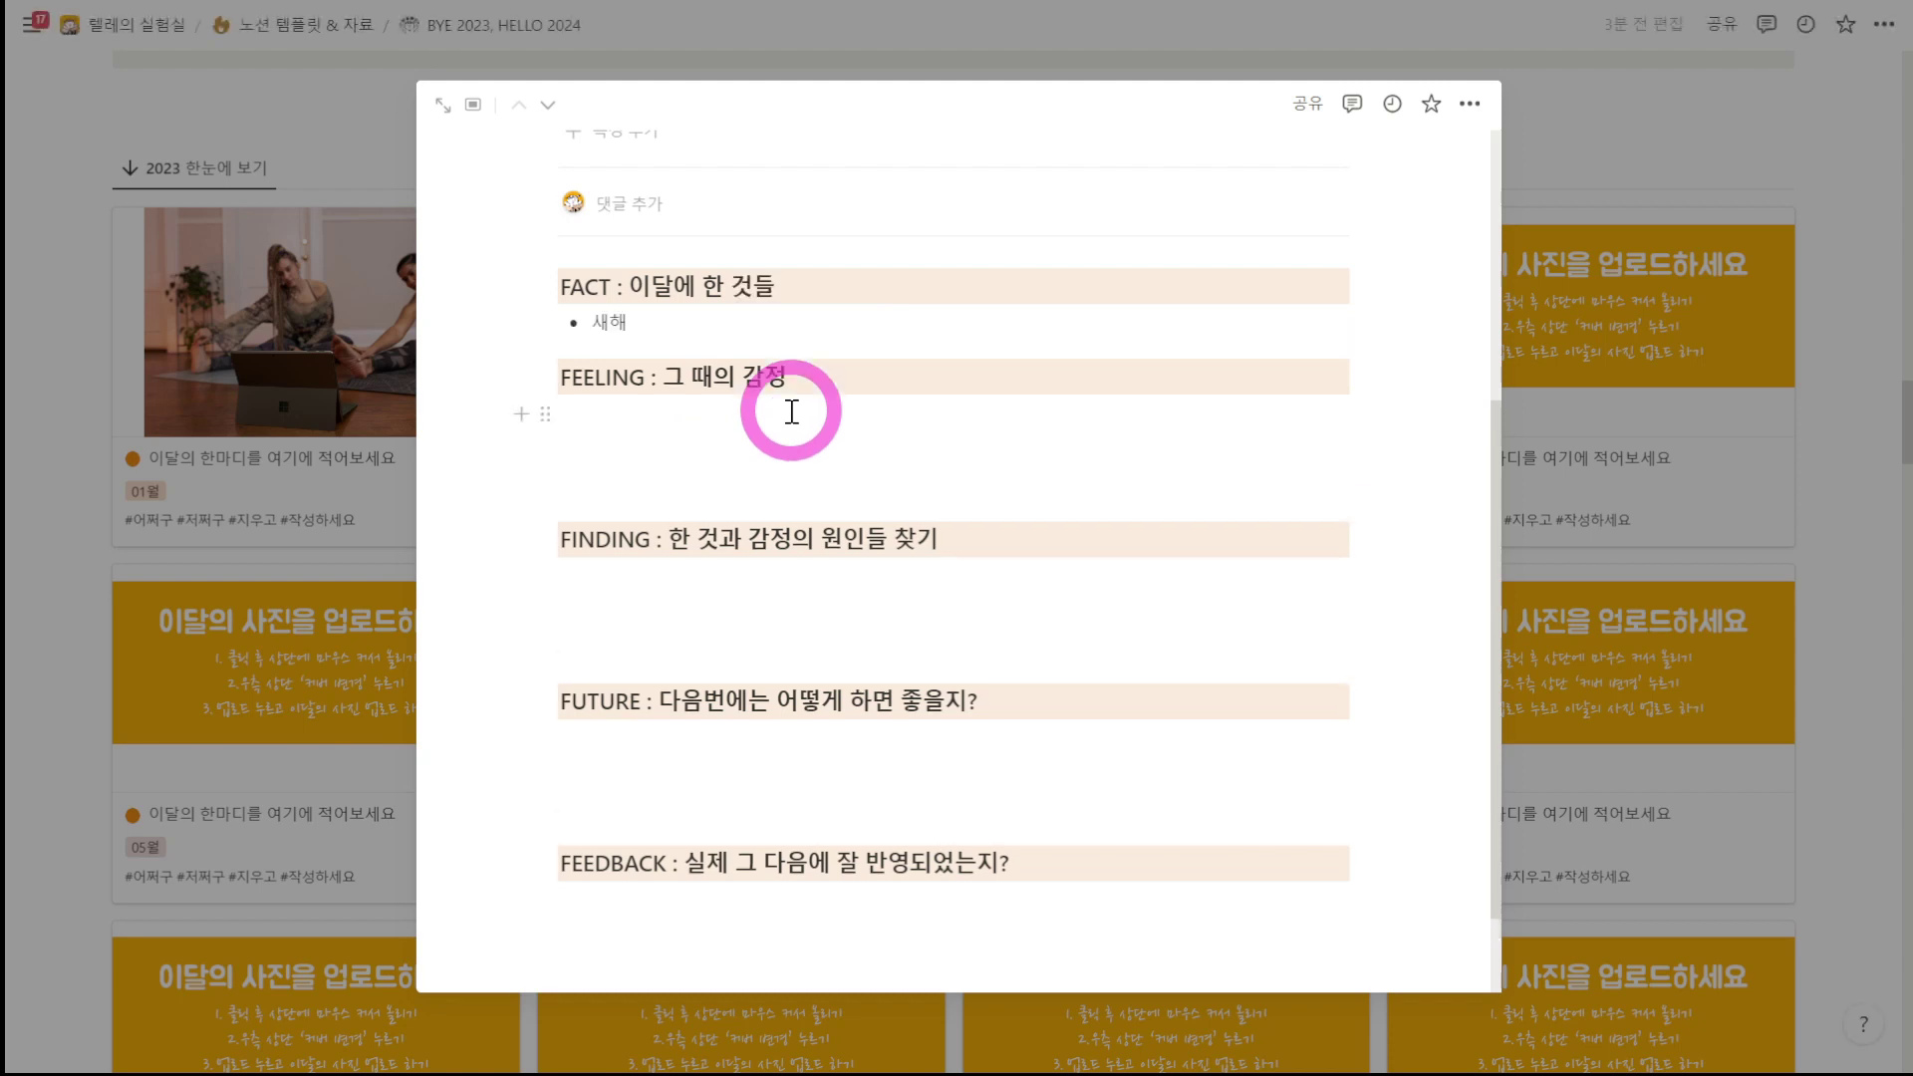
Step: Remove the remaining bullet under FACT and put blank lines back between the FACT and FEELING headings
{"action": "left_click", "coordinate": [761, 347]}
{"action": "key", "text": "BackSpace"}
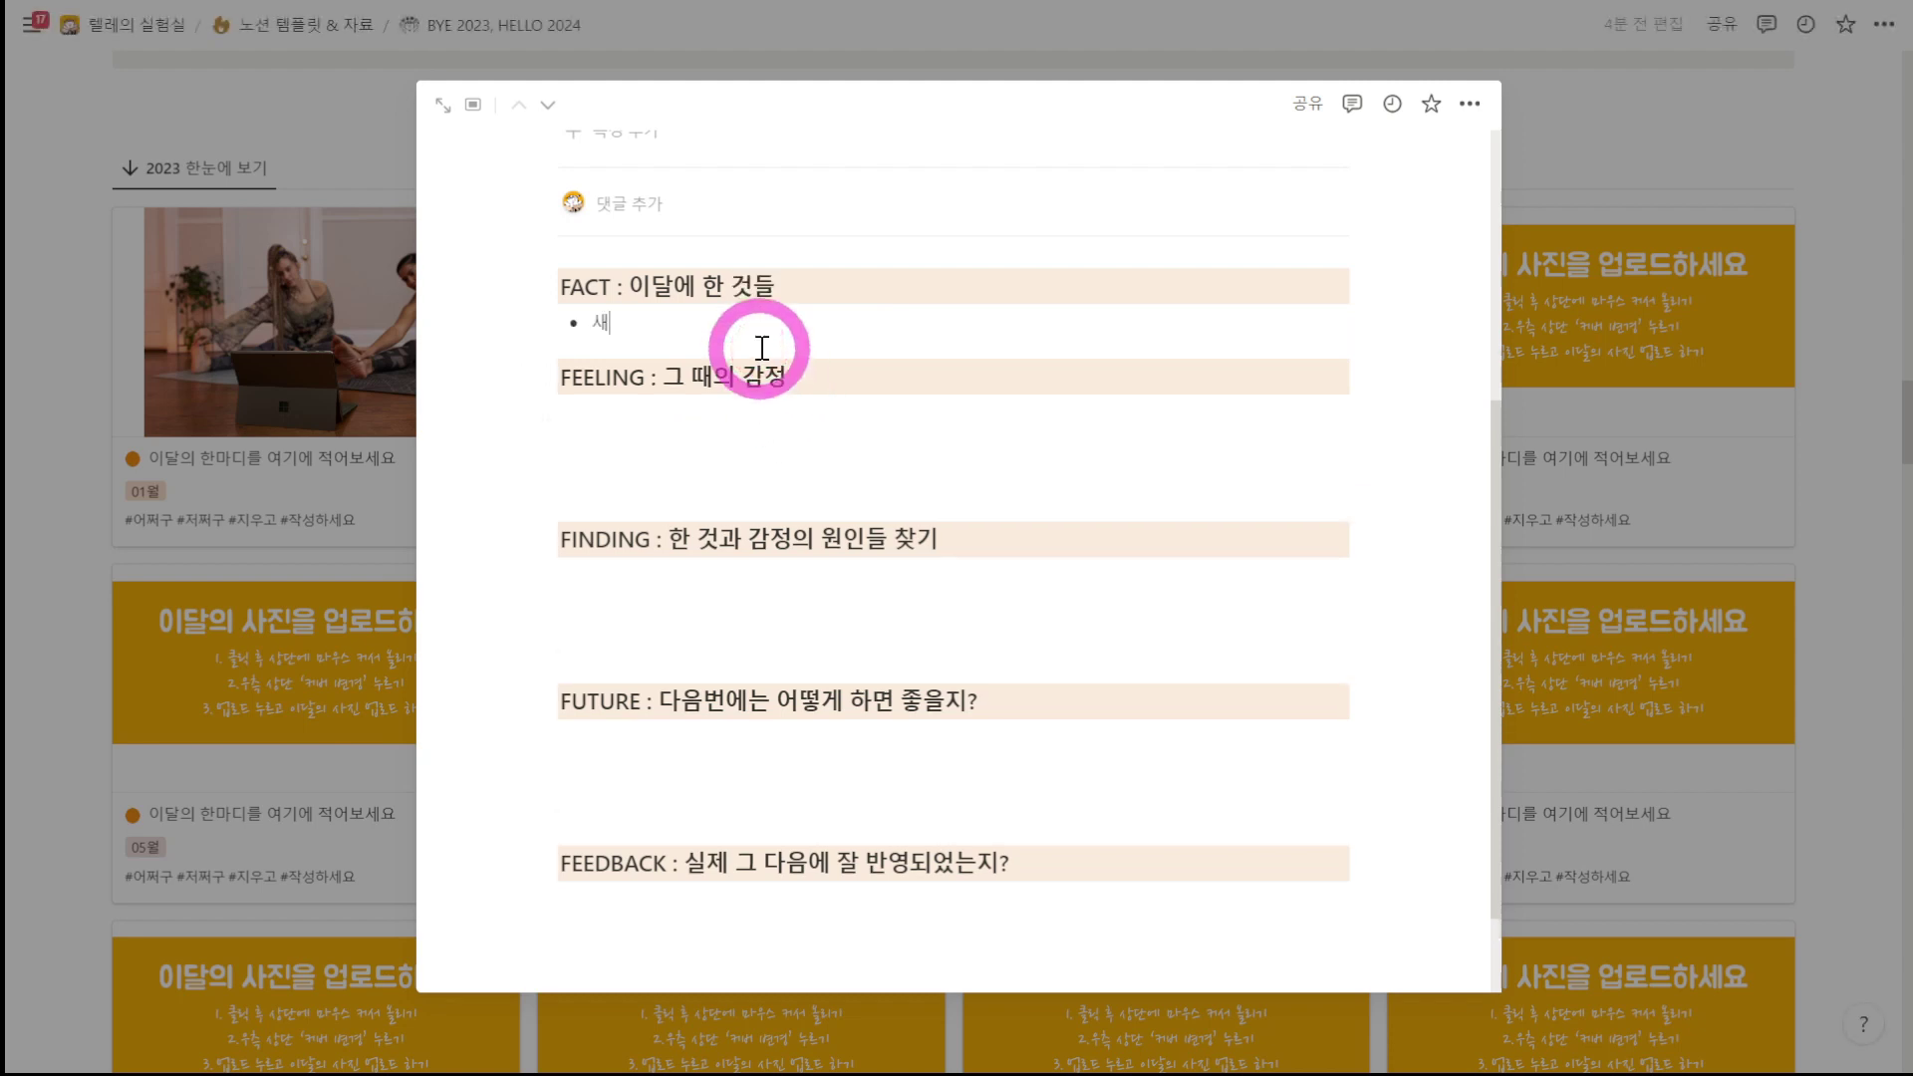
{"action": "key", "text": "BackSpace"}
{"action": "key", "text": "BackSpace"}
{"action": "key", "text": "BackSpace"}
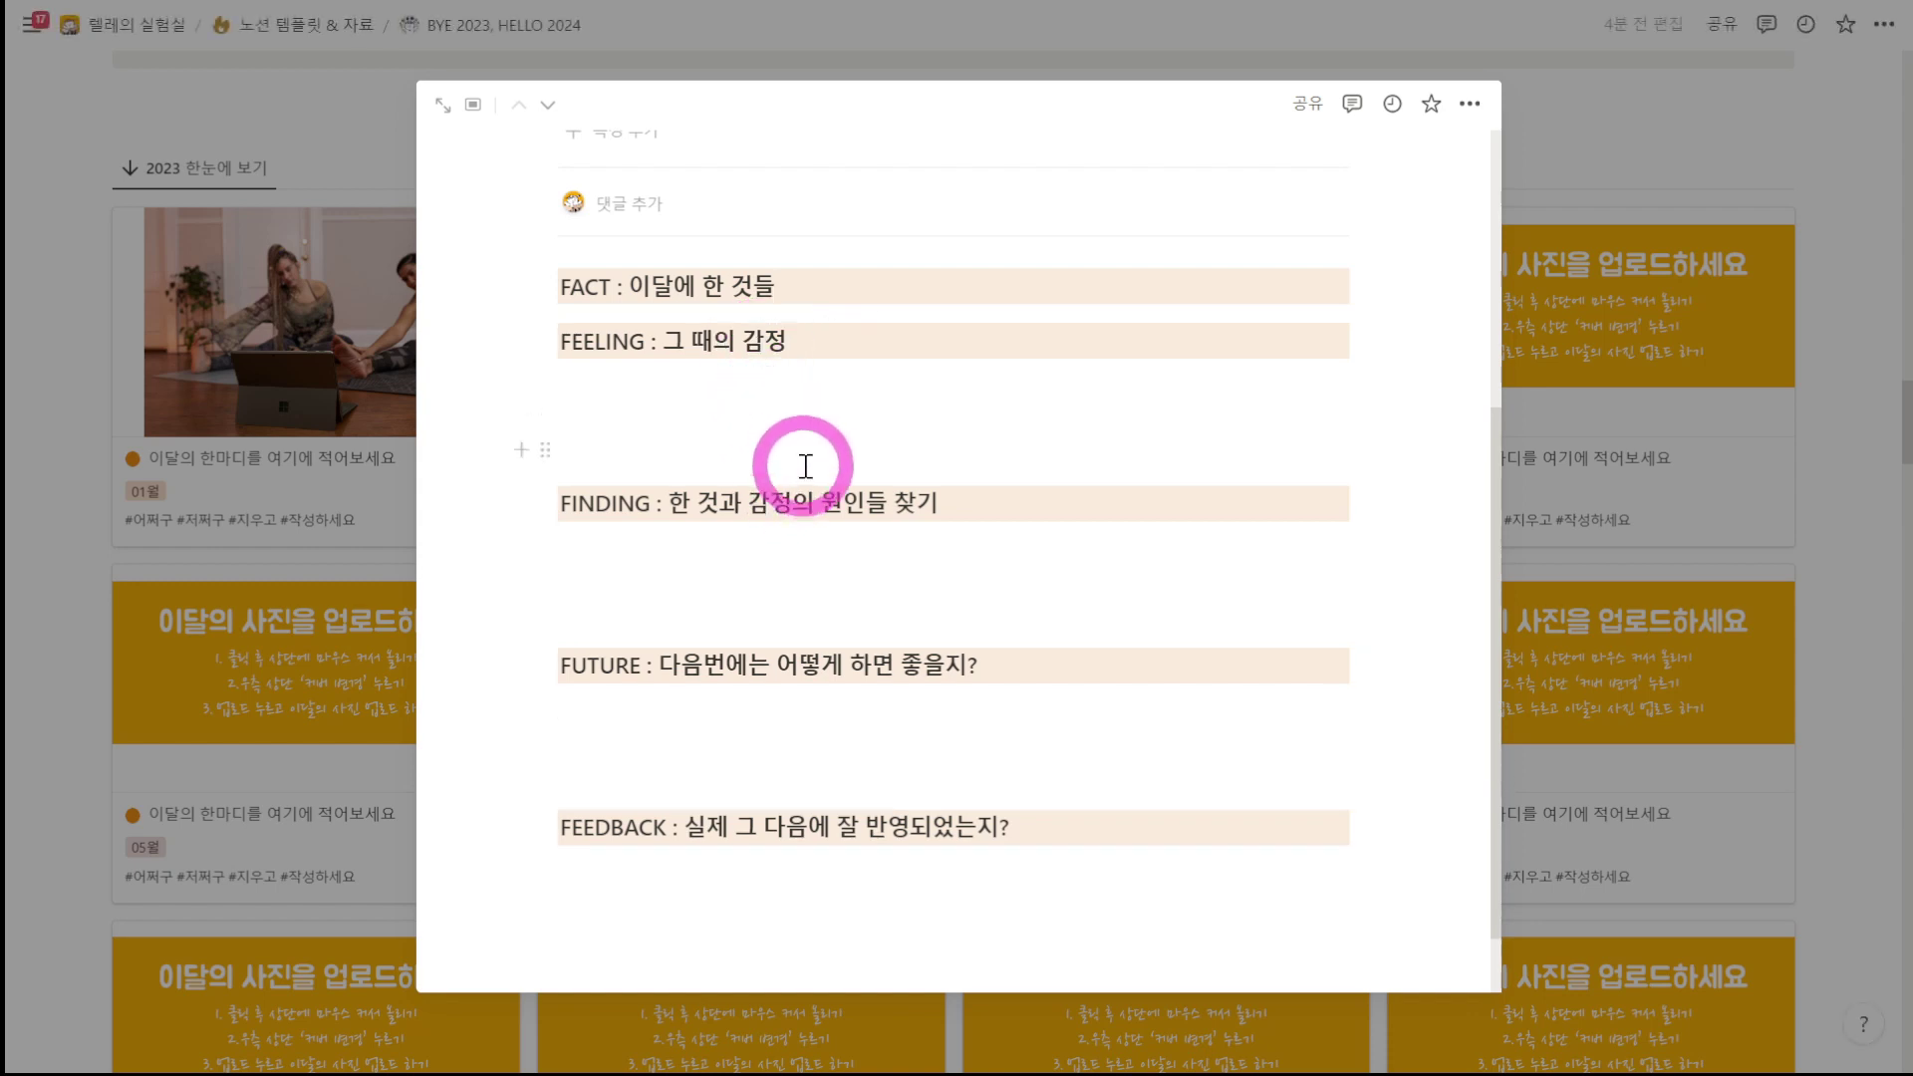
{"action": "key", "text": "Return"}
{"action": "key", "text": "Return"}
Step: Start a bulleted list below the FEEDBACK section with the item "1월에 계획을 세웠다"
{"action": "scroll", "coordinate": [820, 878], "scroll_direction": "down", "scroll_amount": 2}
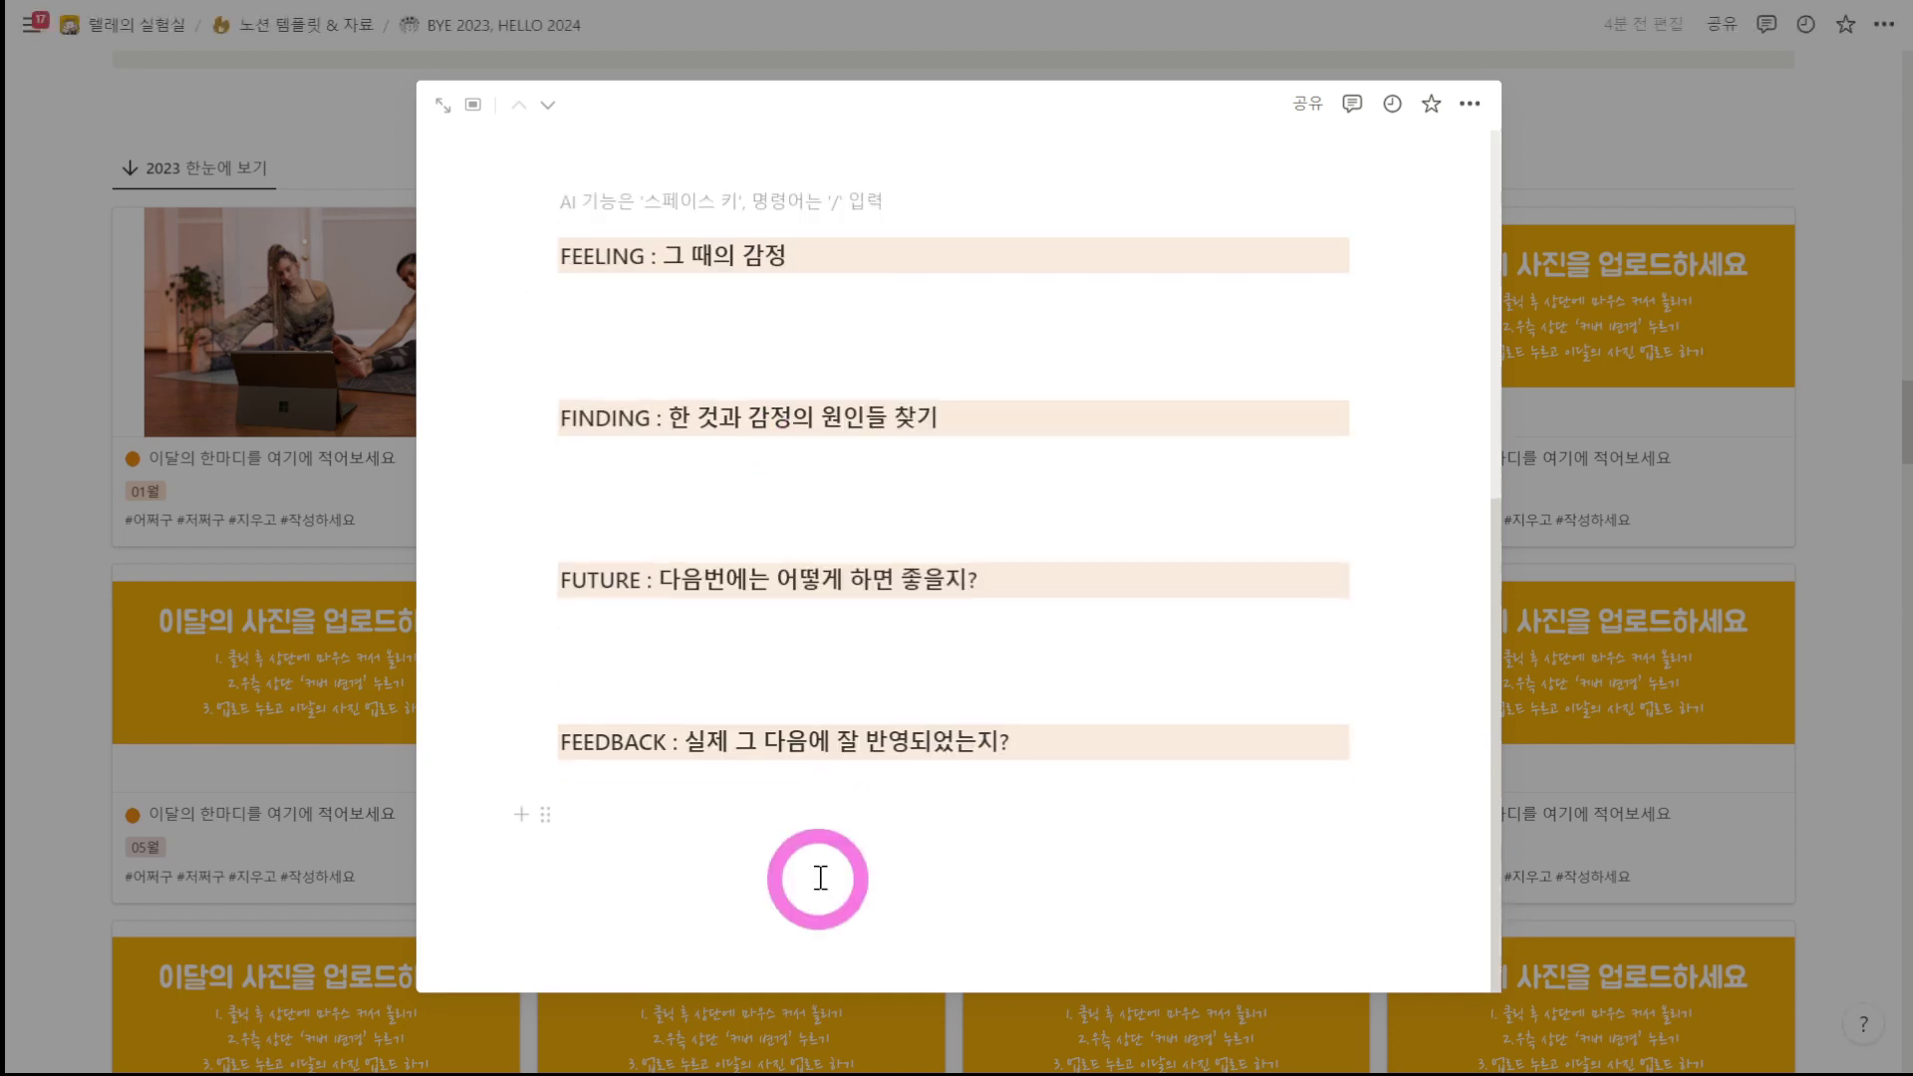
{"action": "left_click", "coordinate": [819, 877]}
{"action": "type", "text": "- "}
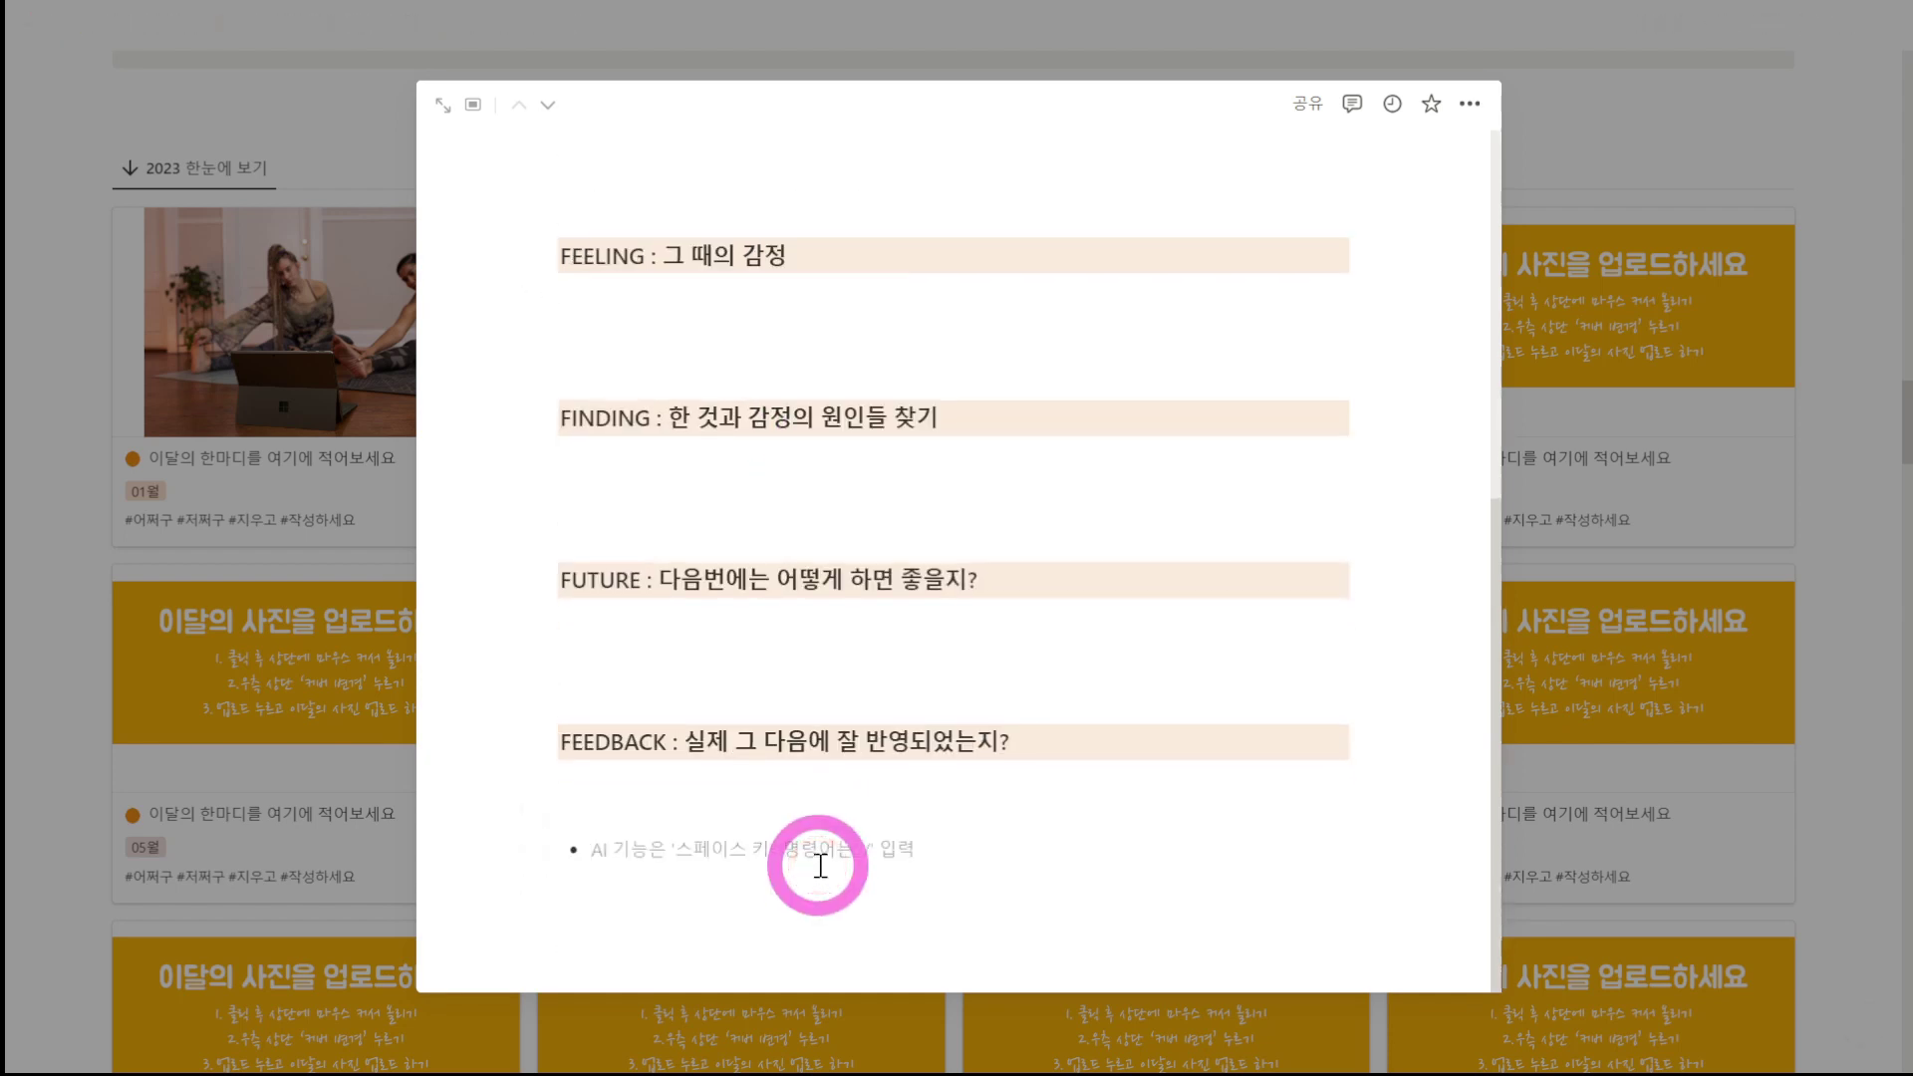
{"action": "type", "text": "1월에 계소"}
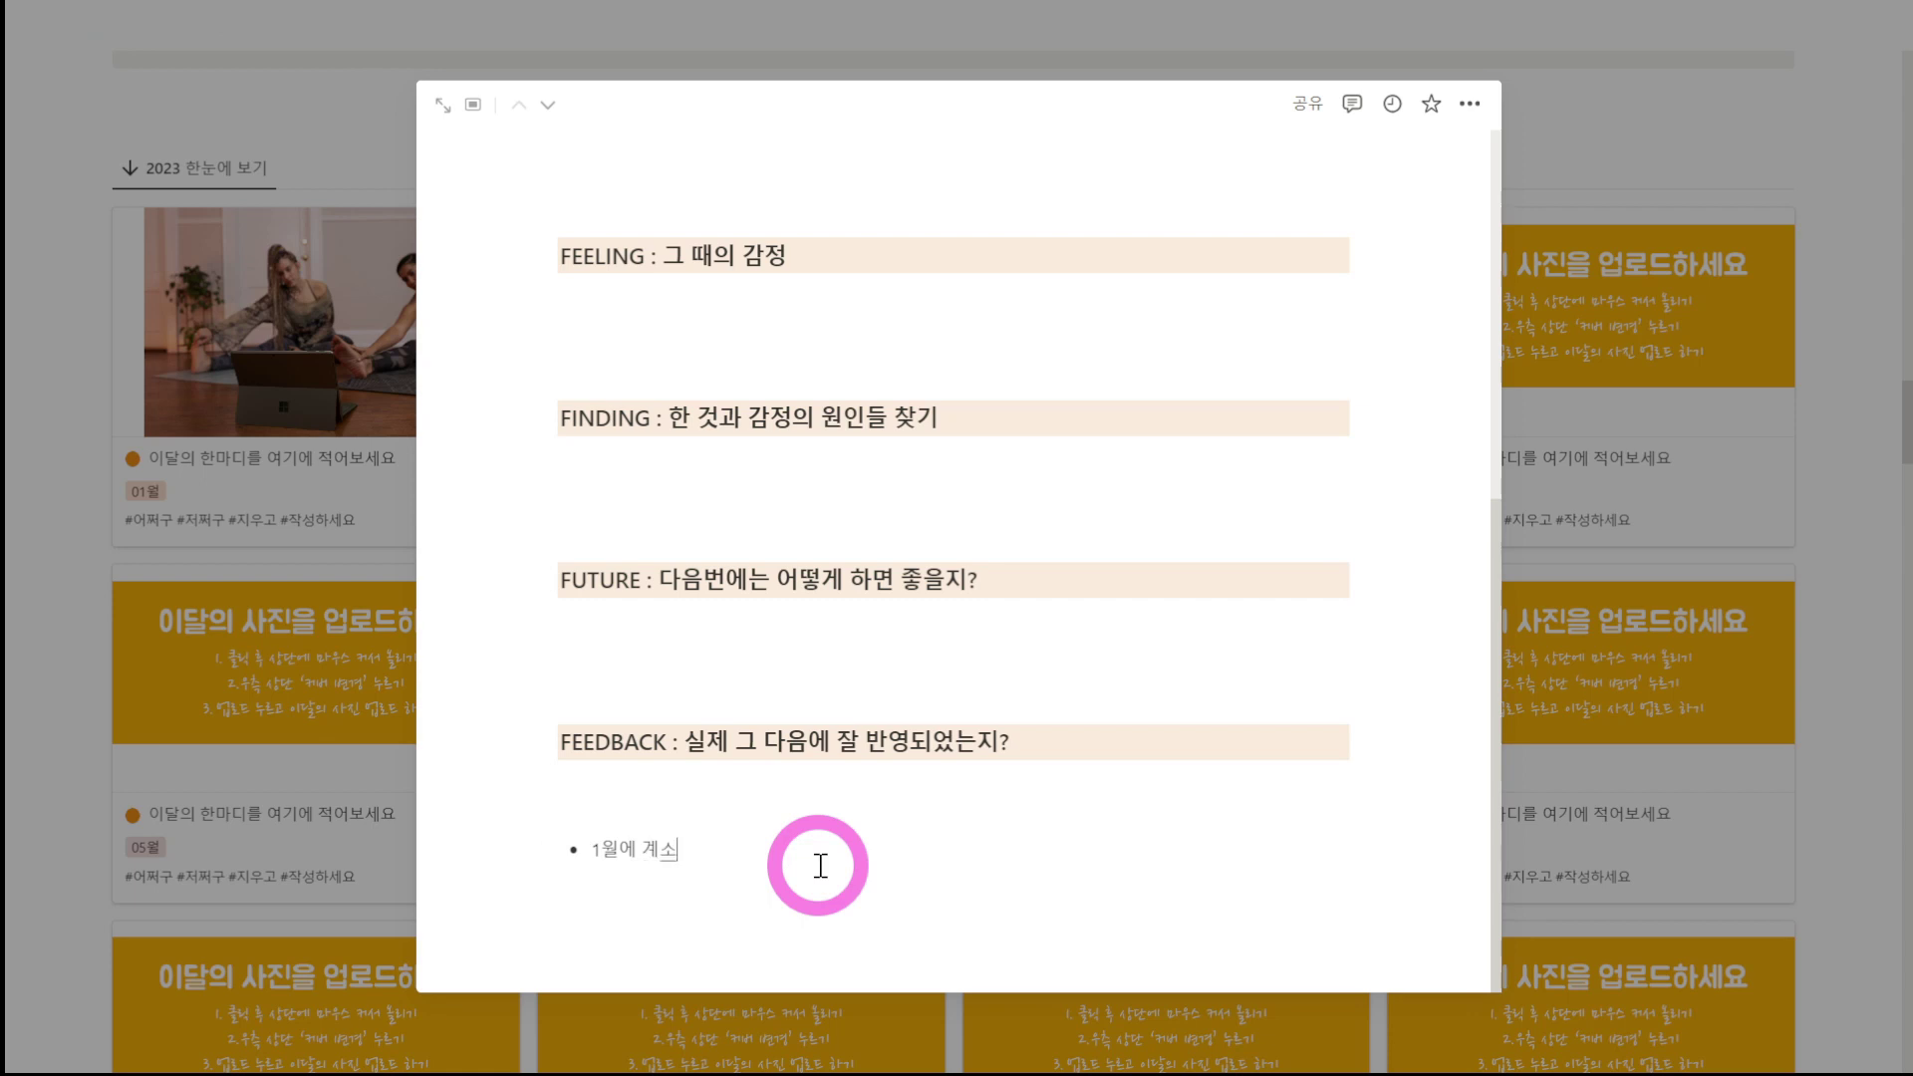
{"action": "type", "text": "을 세웠다"}
{"action": "key", "text": "Return"}
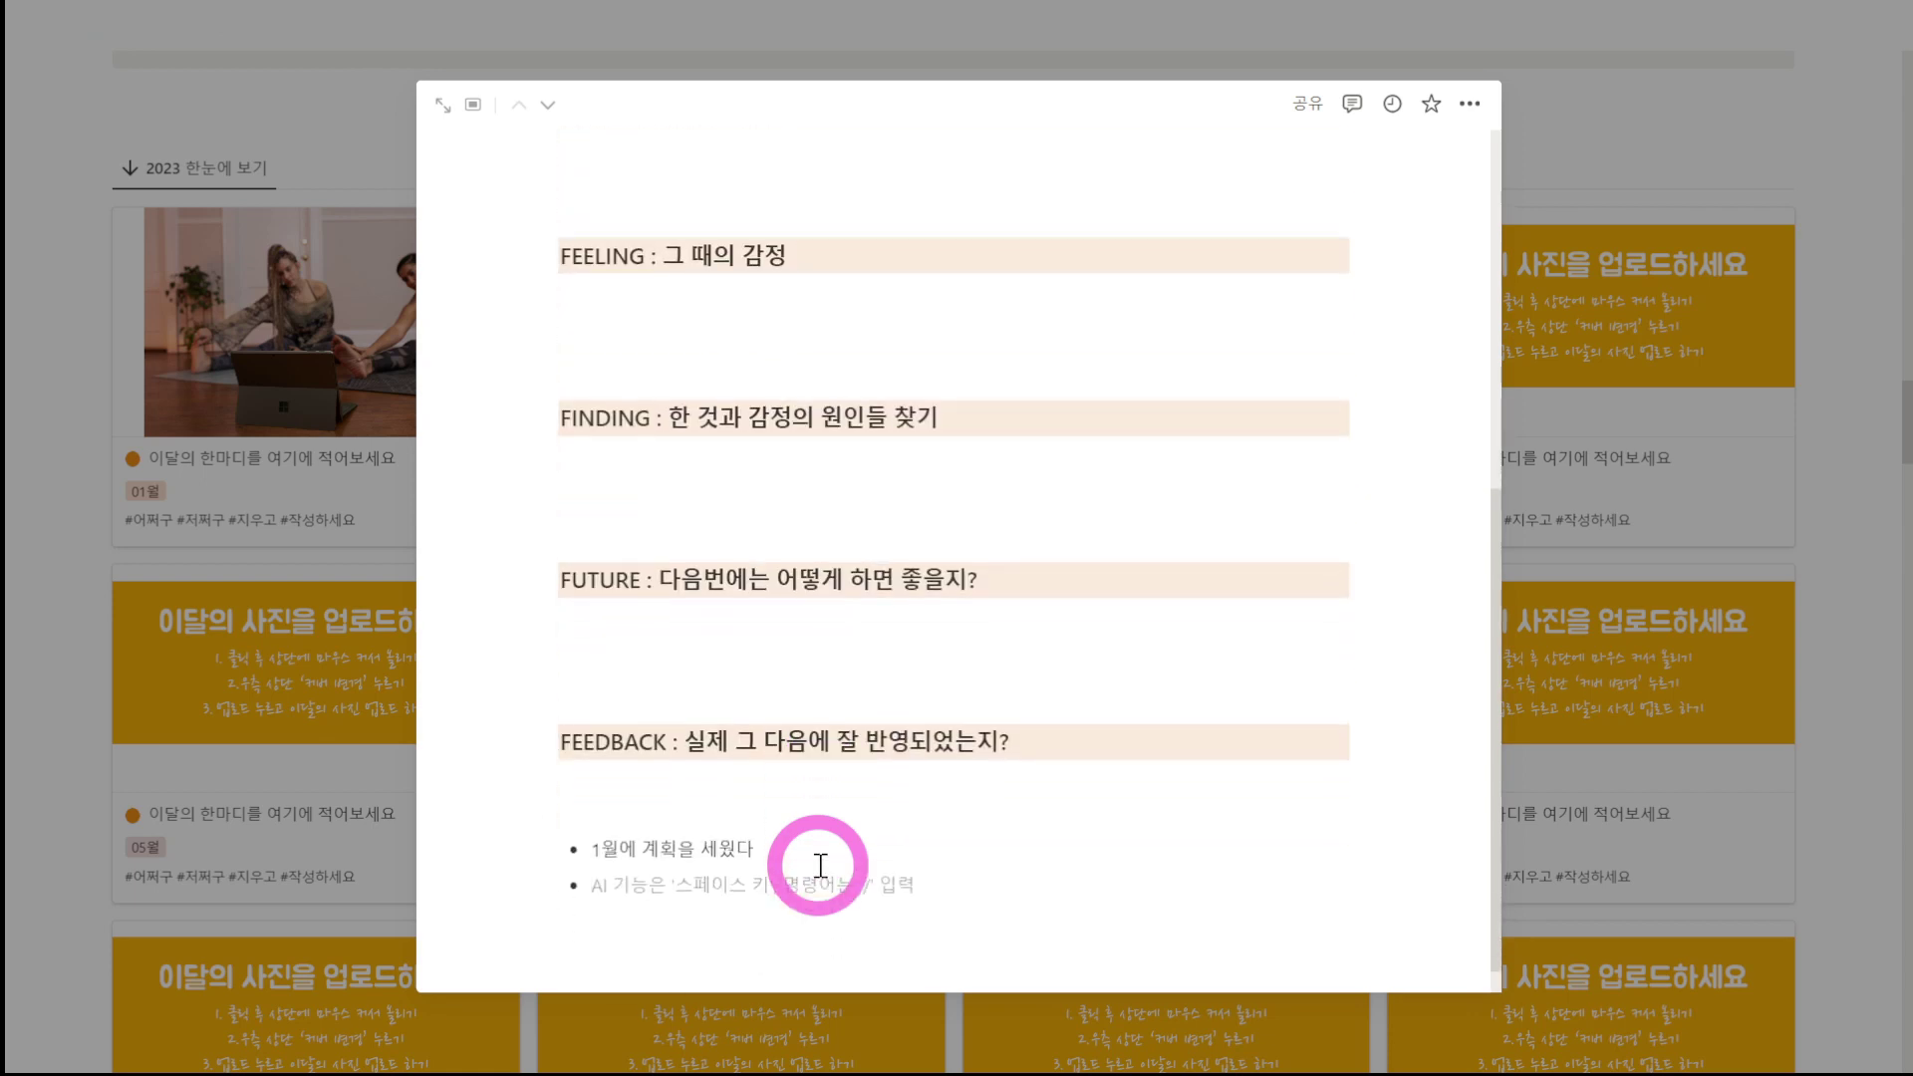
Step: Add a second bullet reading "설레고 기대도 되고 그랬다" to the list below FEEDBACK
{"action": "type", "text": "설레"}
{"action": "type", "text": "고 기"}
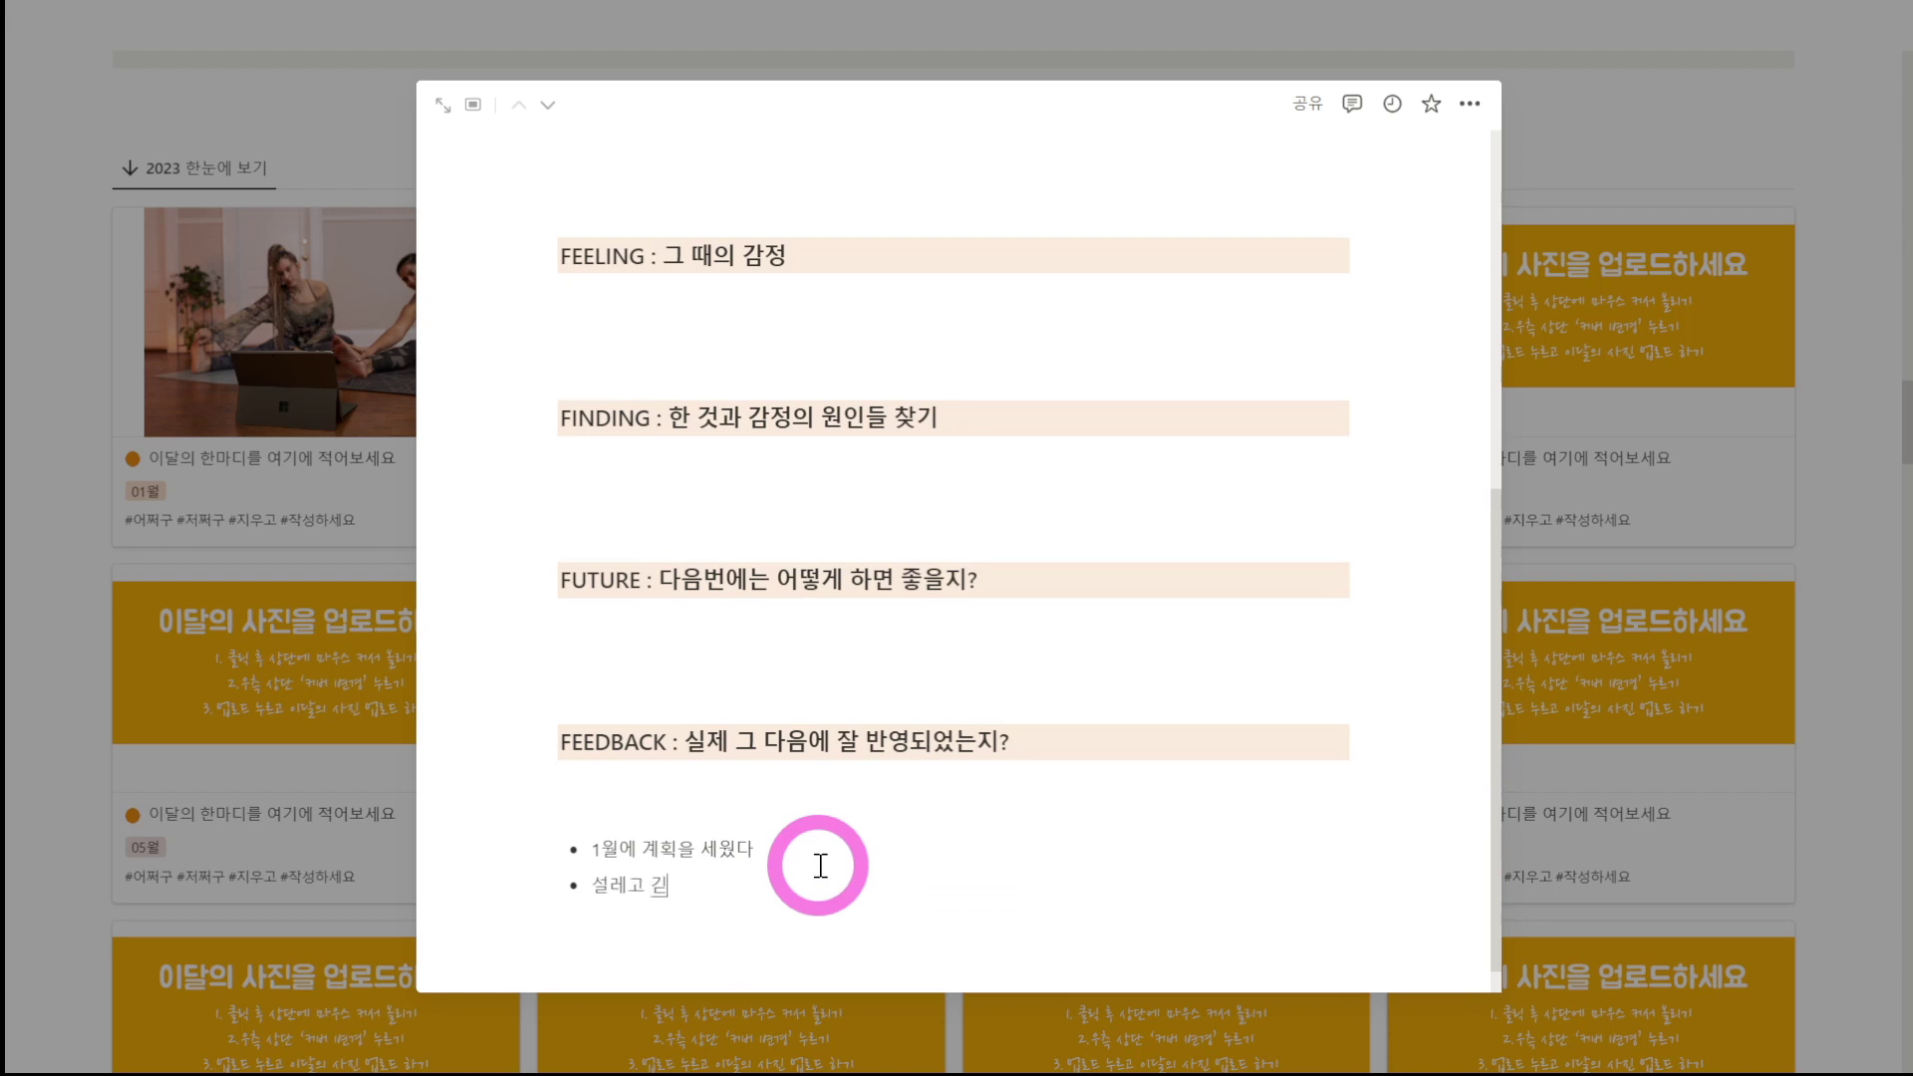
{"action": "type", "text": "대도 ㄷ"}
{"action": "type", "text": "고"}
{"action": "type", "text": " 그랬다"}
{"action": "key", "text": "Return"}
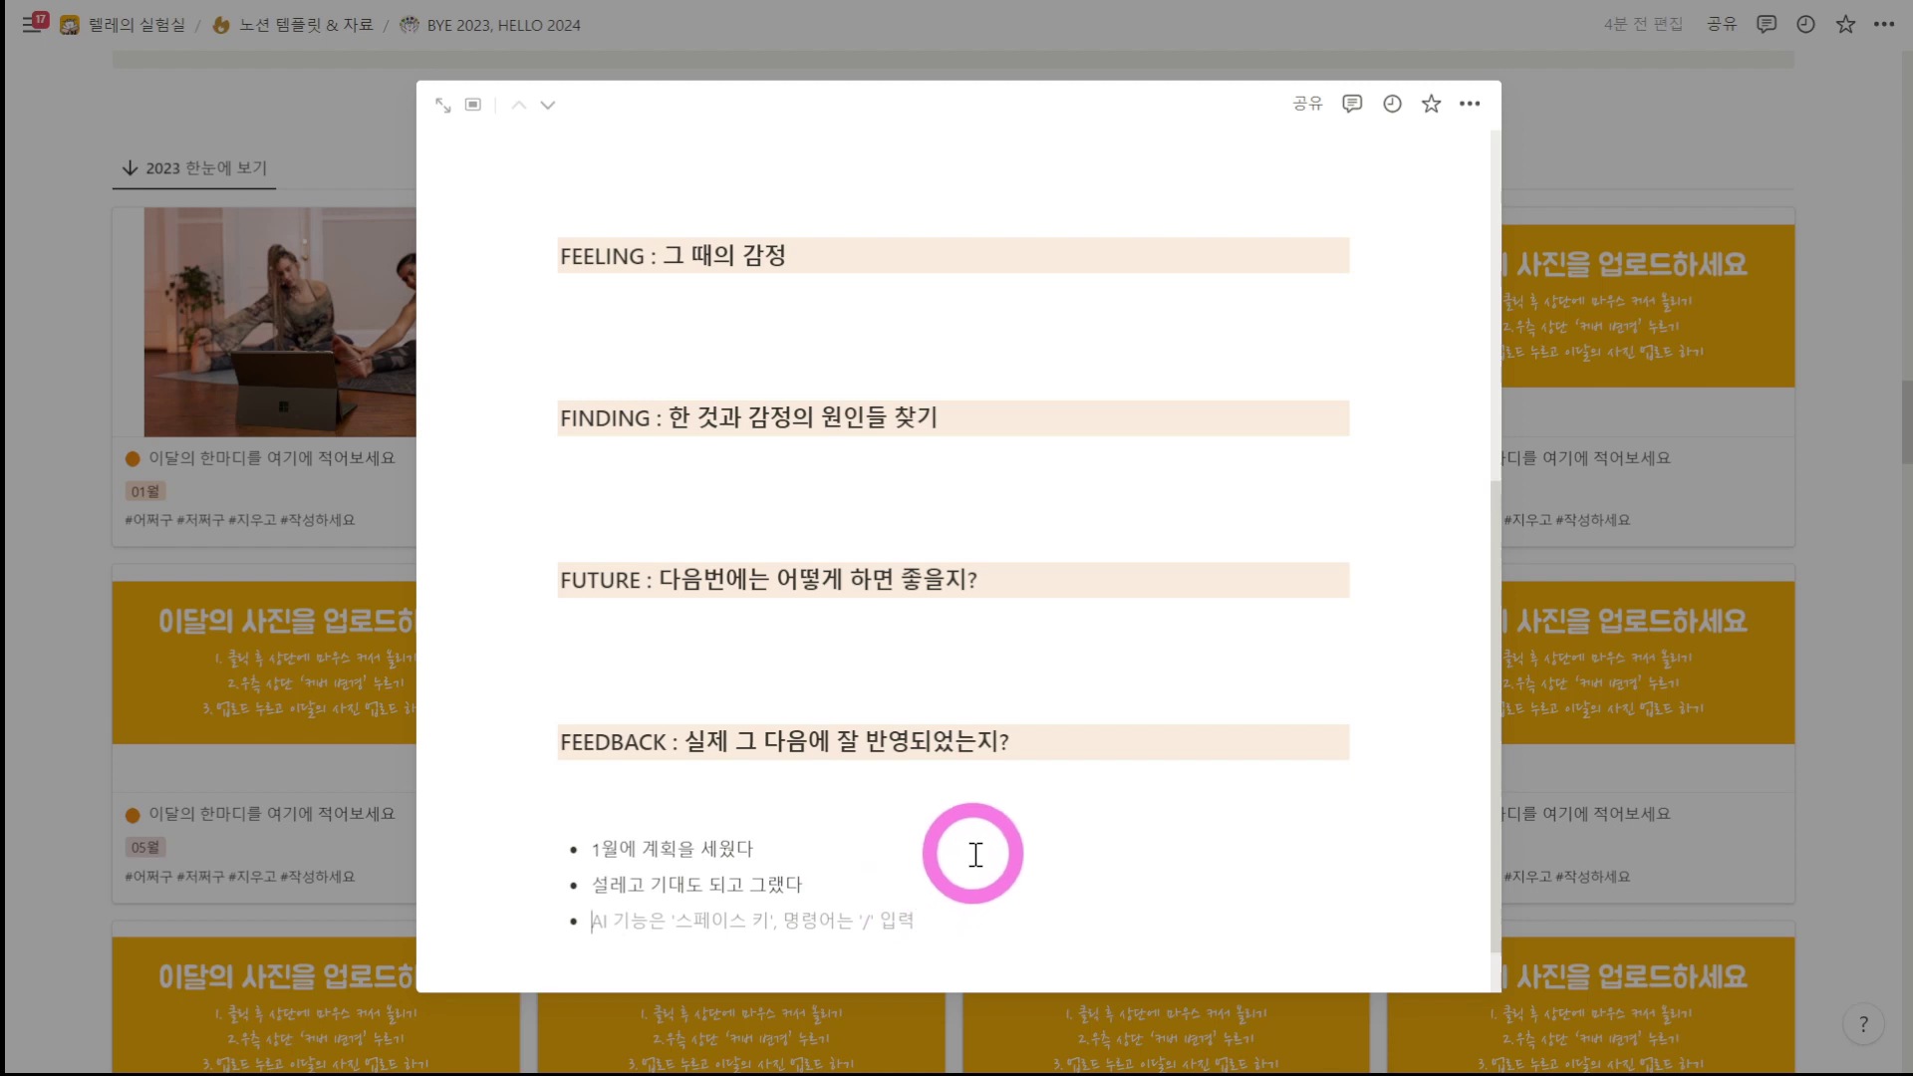
Step: Add a third bullet reading "작년에도 뭔가 잘 살아보고 싶었다보다. 그리고 내가 다 잘 이룰 수 있었다고 생각했나보다"
{"action": "scroll", "coordinate": [971, 847], "scroll_direction": "down", "scroll_amount": 1}
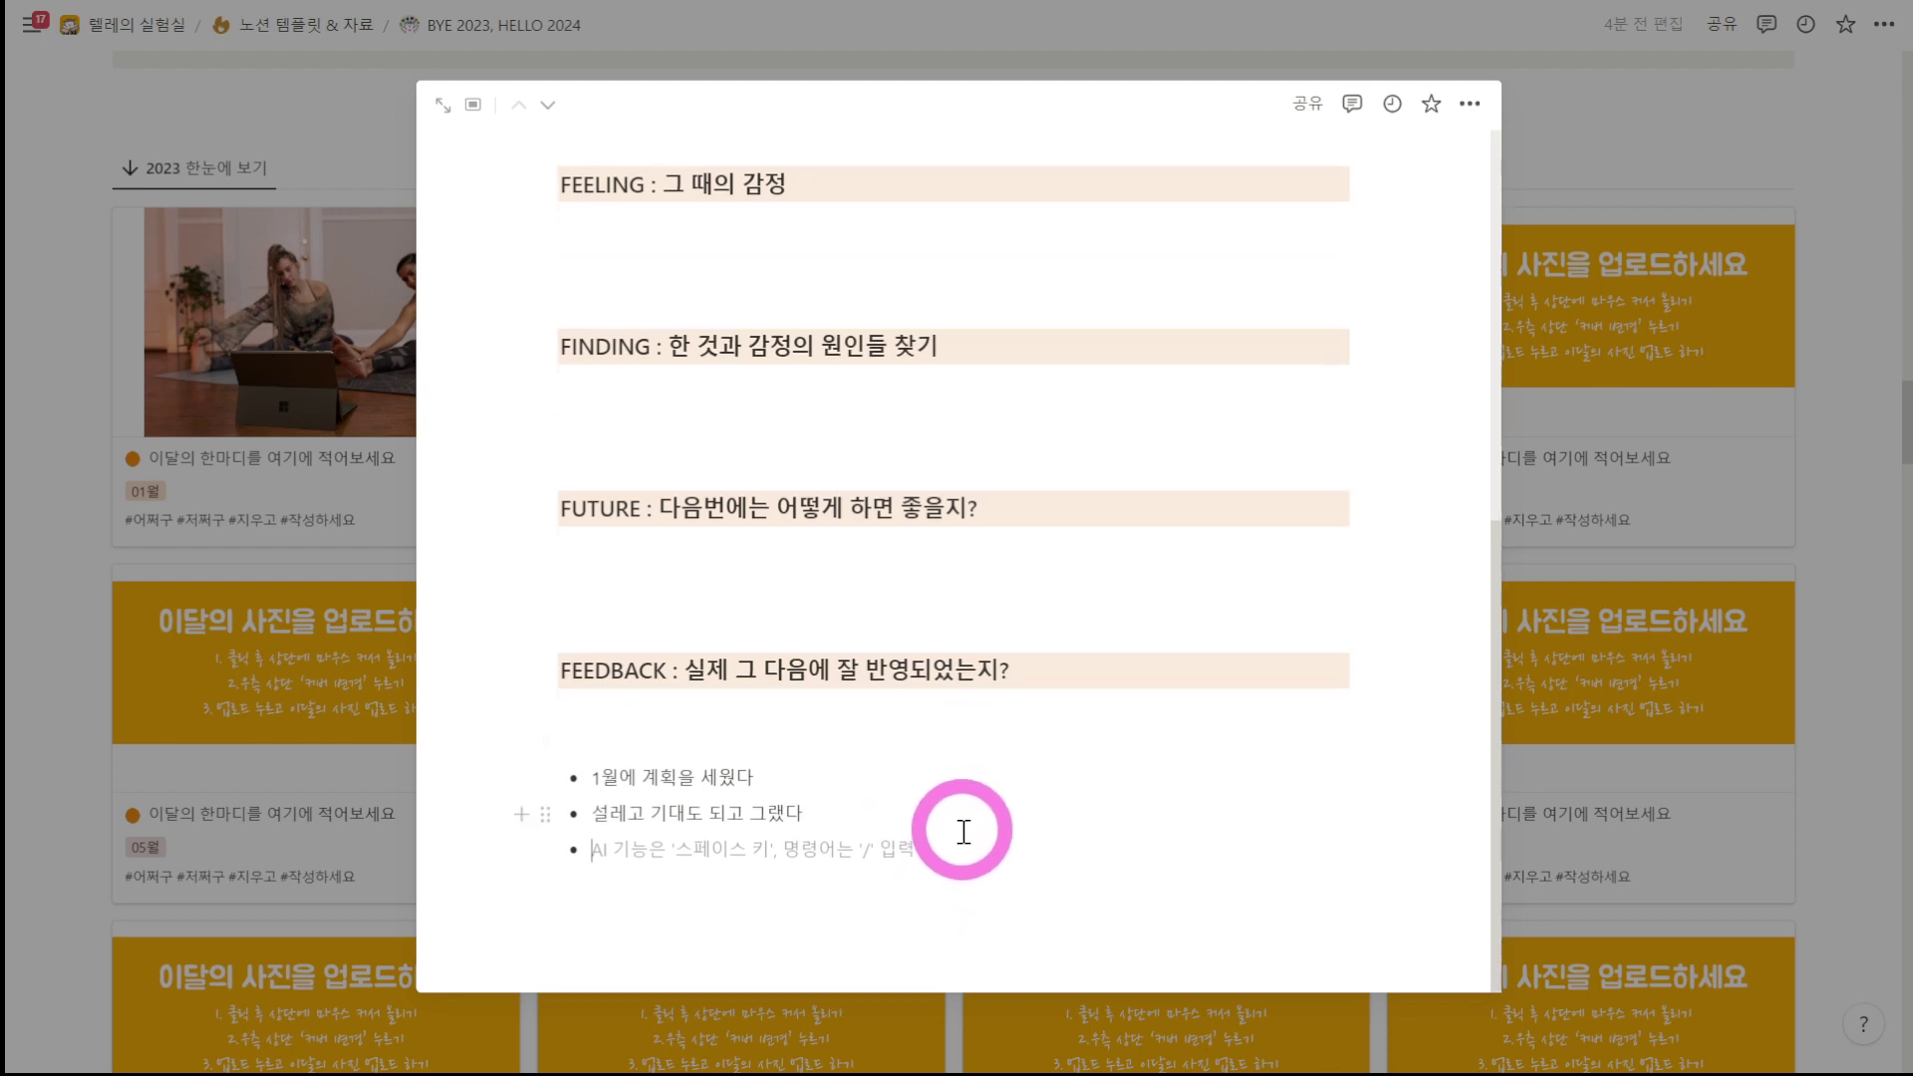
{"action": "type", "text": "작년에도 ㅁ"}
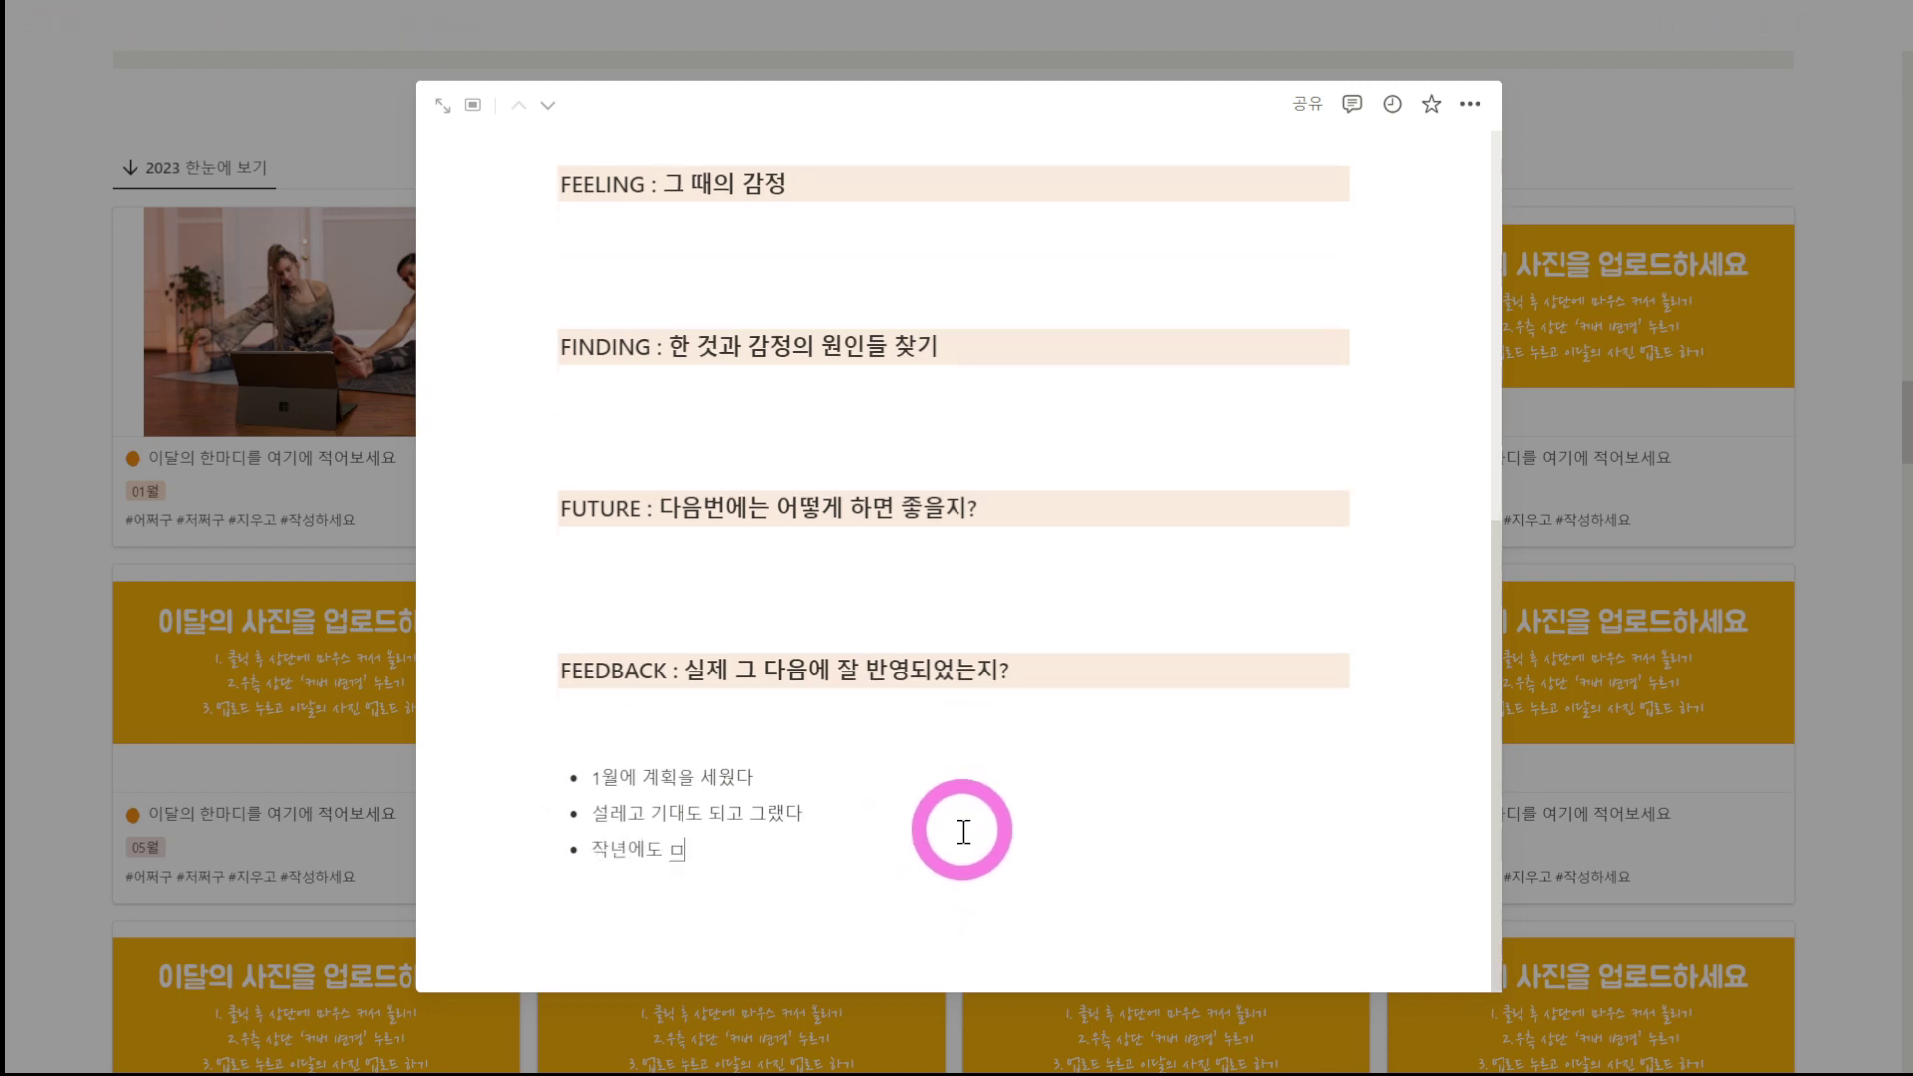
{"action": "type", "text": "뭔가 잘 사래"}
{"action": "type", "text": "살아보고 싶었다"}
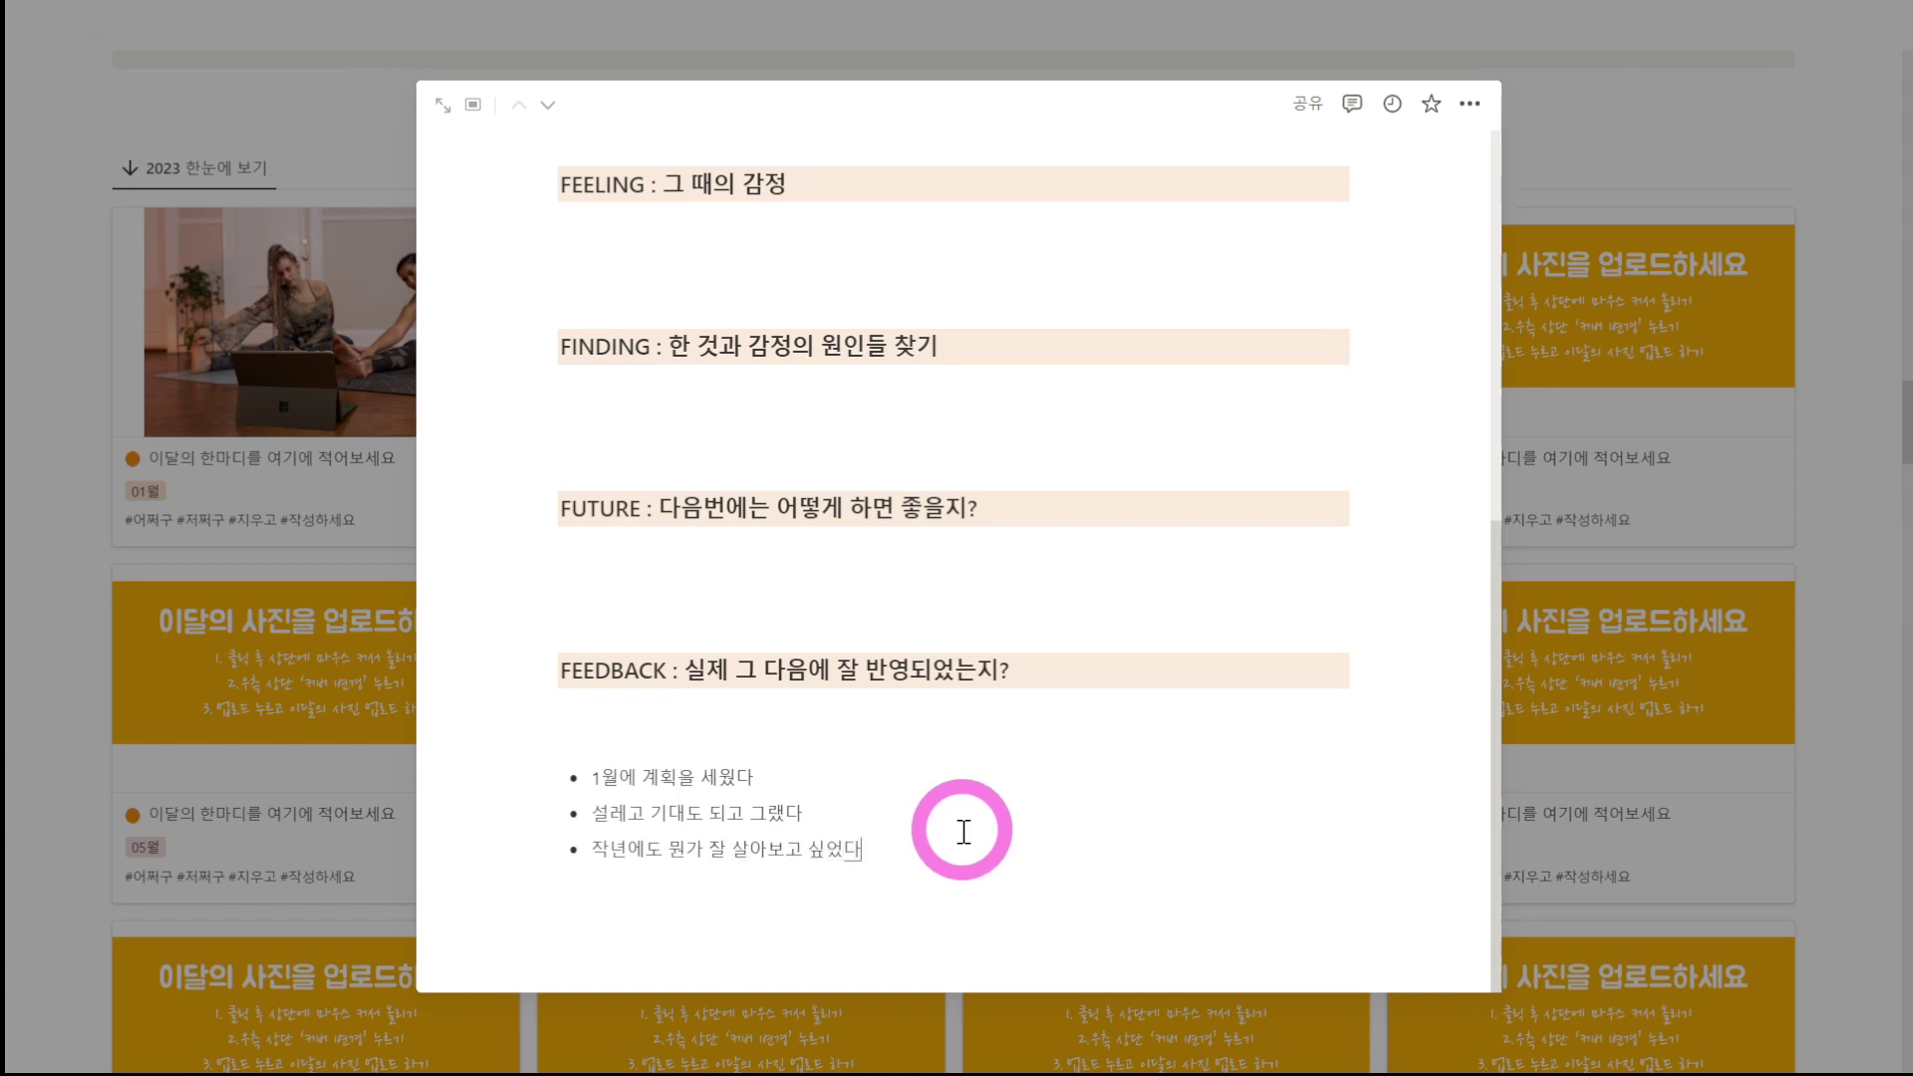
{"action": "type", "text": "보다. 그리고 내가 ㄷ다 잘 이룰 "}
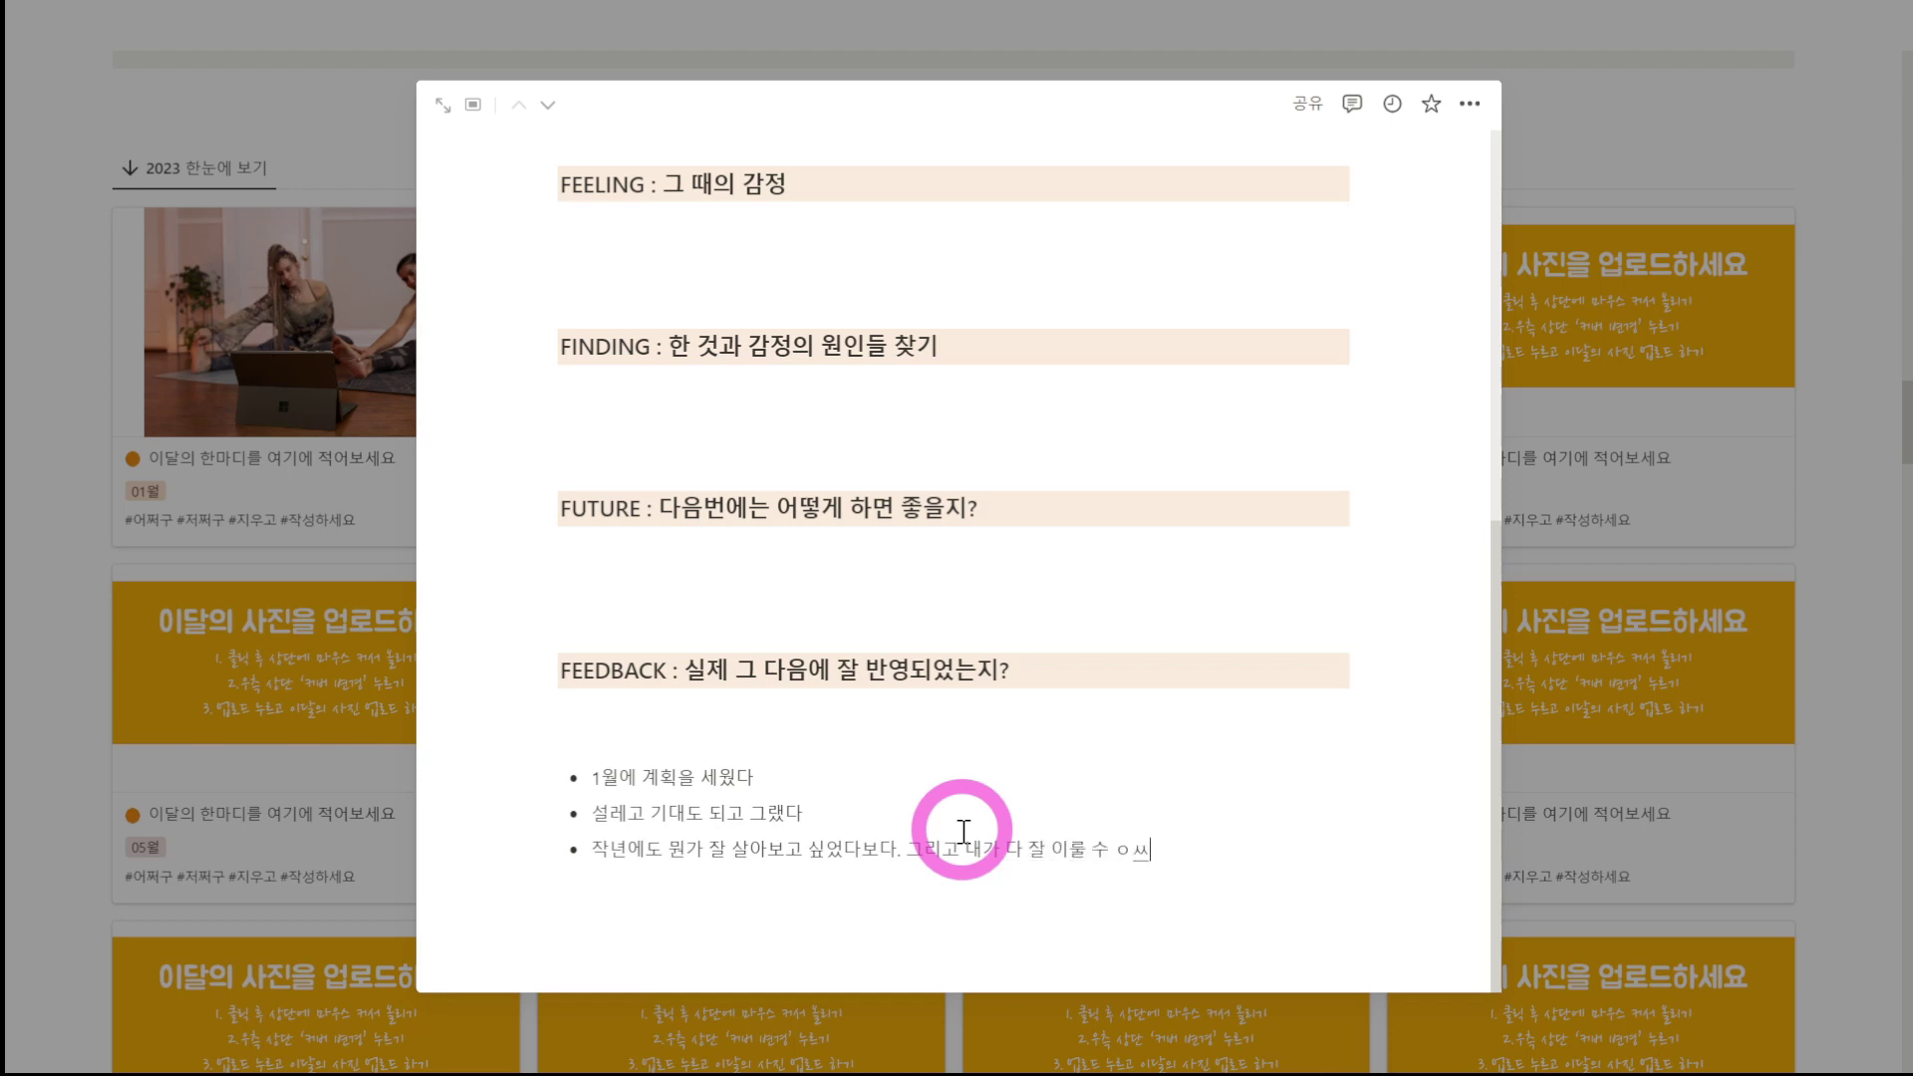
{"action": "type", "text": "수 ㅇ씨"}
{"action": "key", "text": "BackSpace"}
{"action": "type", "text": "있었다고 ㅅ"}
{"action": "type", "text": "생각"}
{"action": "type", "text": "했ㄷ"}
{"action": "type", "text": "나보다"}
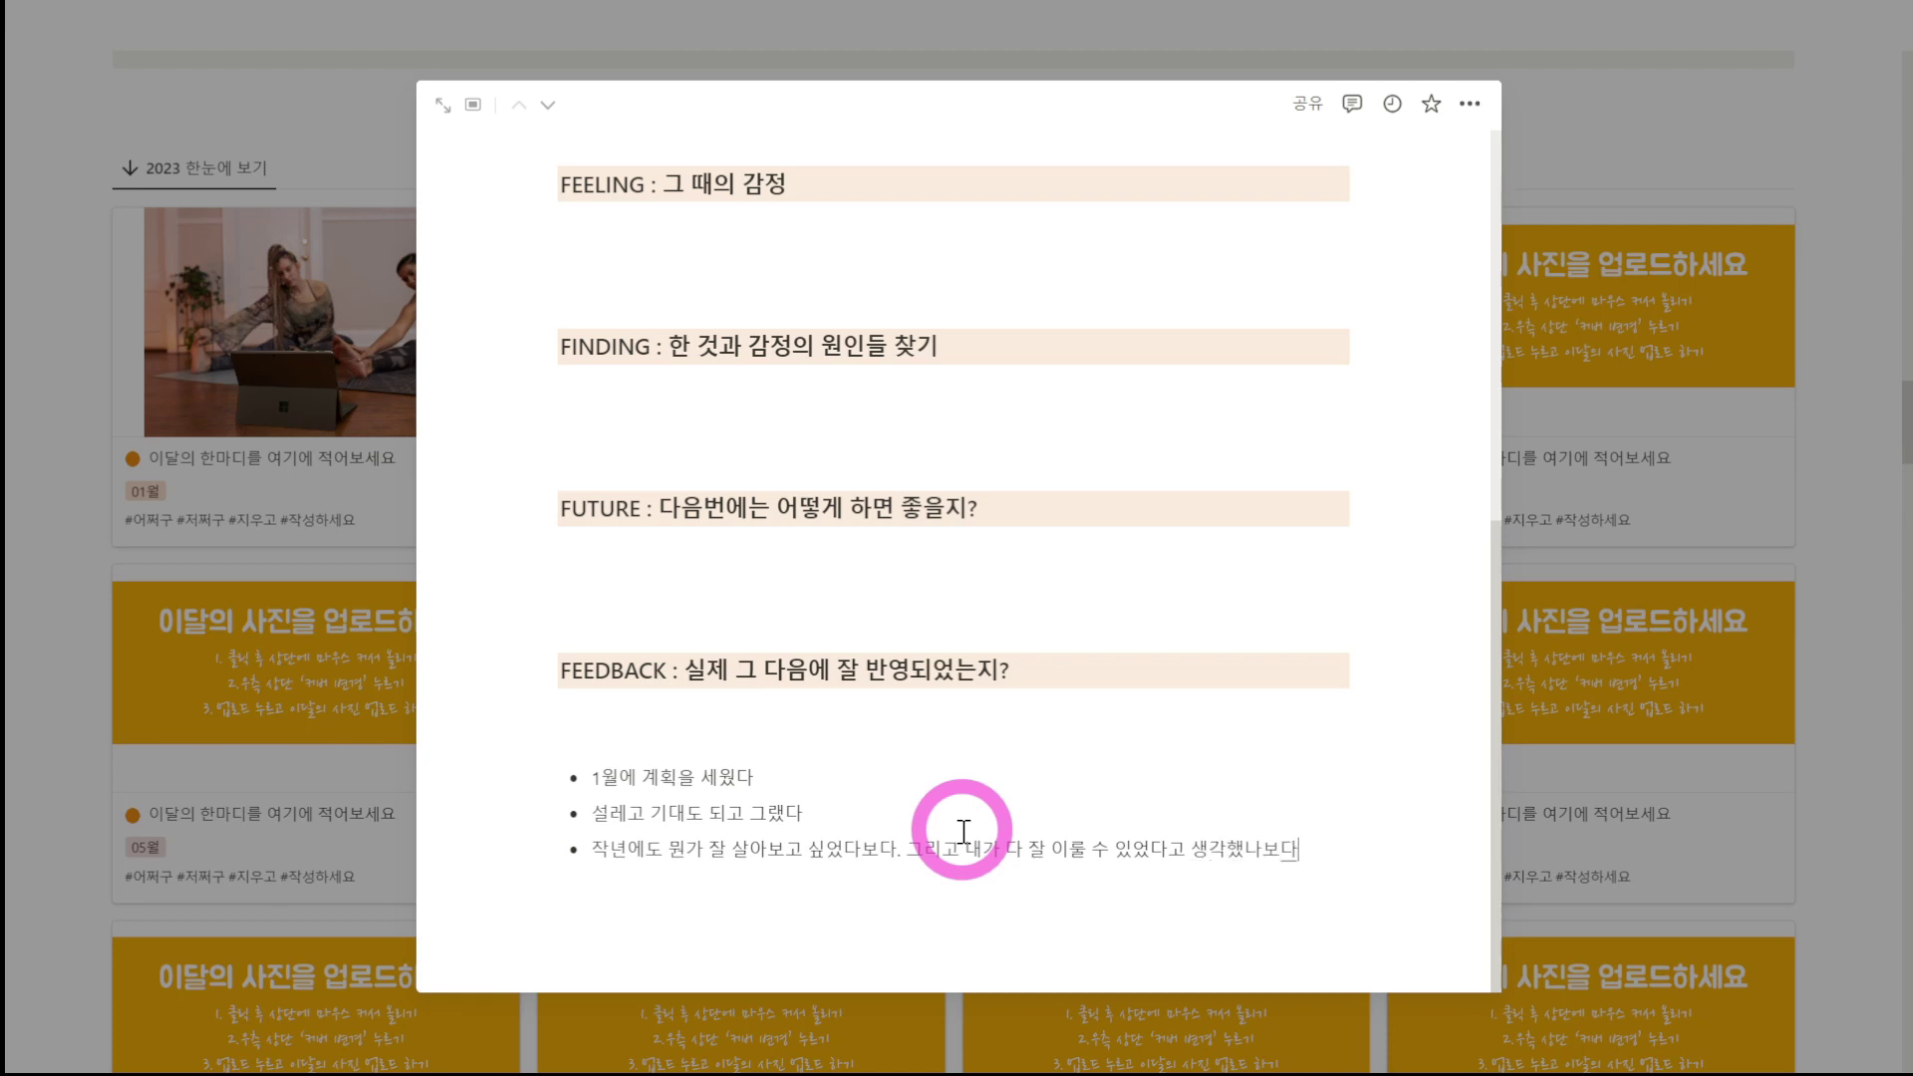
{"action": "key", "text": "Return"}
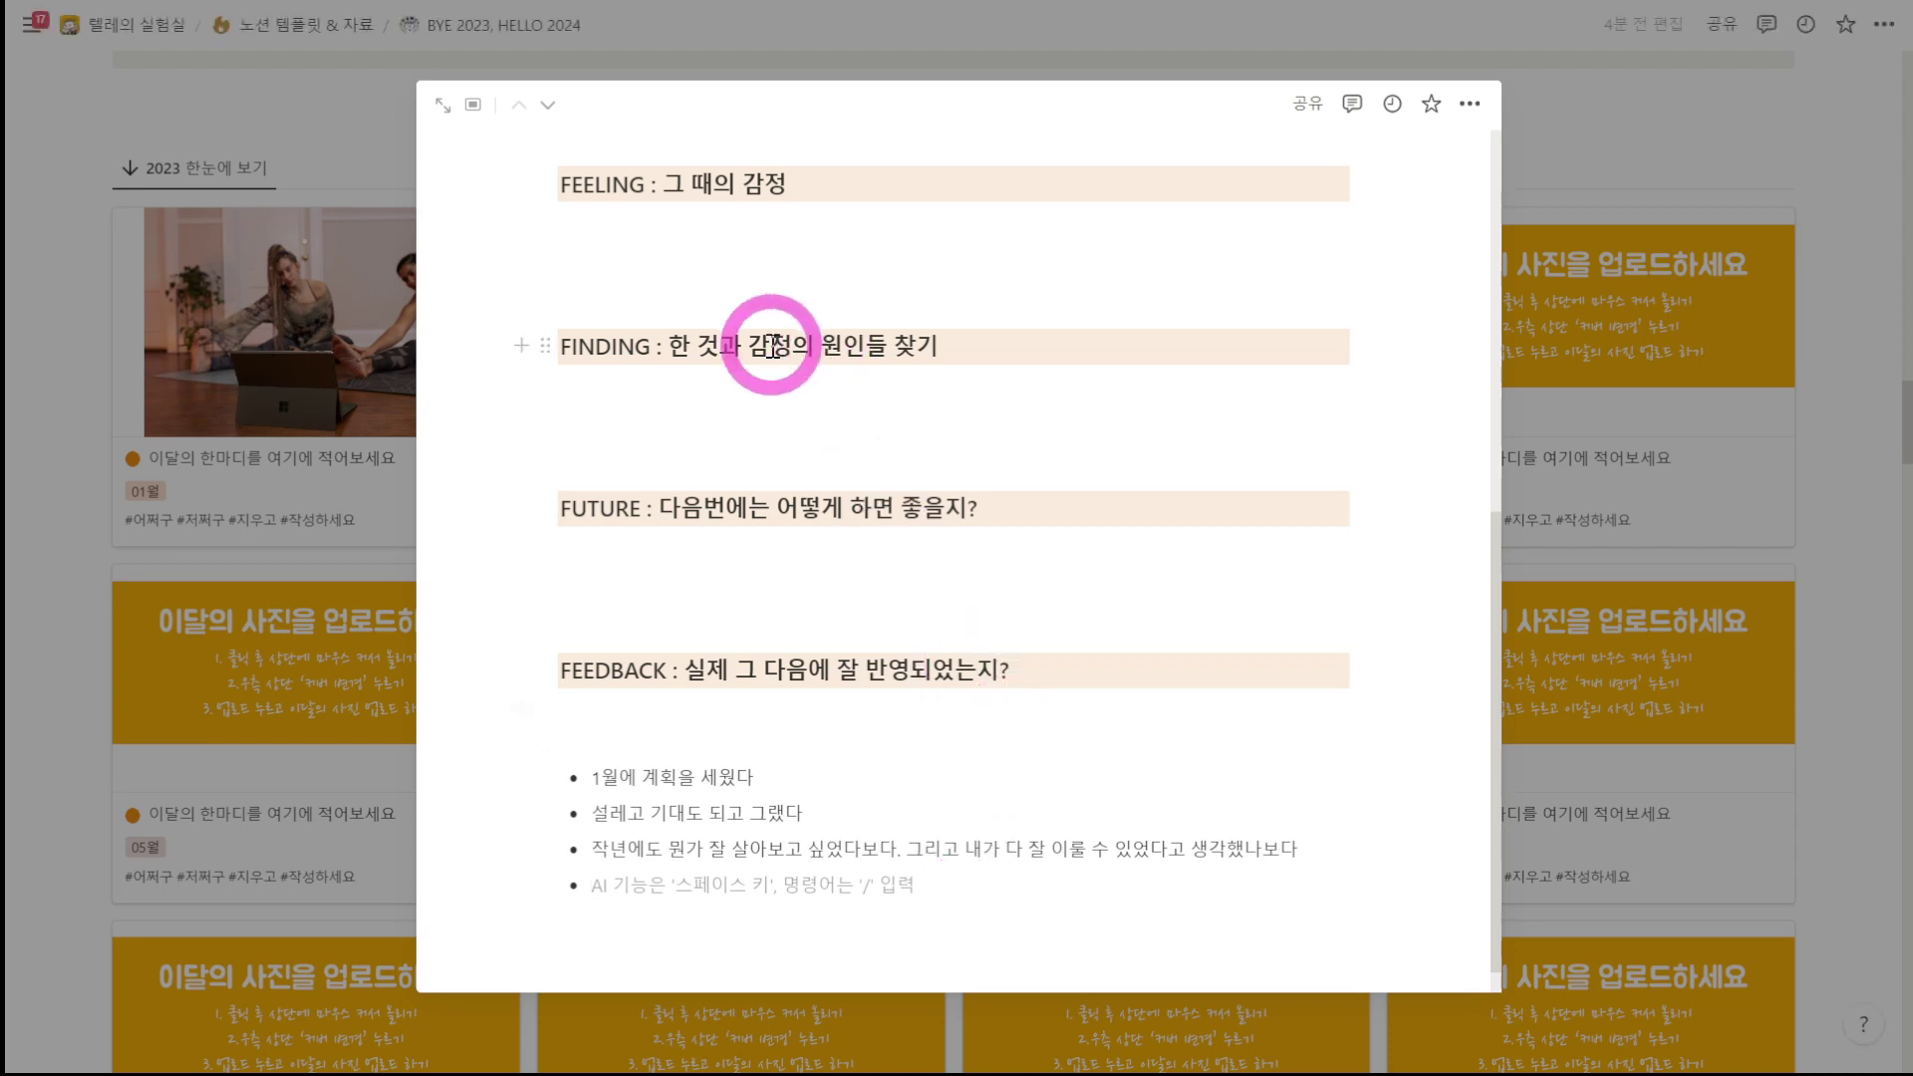
Step: Highlight the FINDING heading's wording and the first bullet, and insert another empty bullet after the third item
{"action": "left_click_drag", "start_coordinate": [749, 346], "coordinate": [938, 346]}
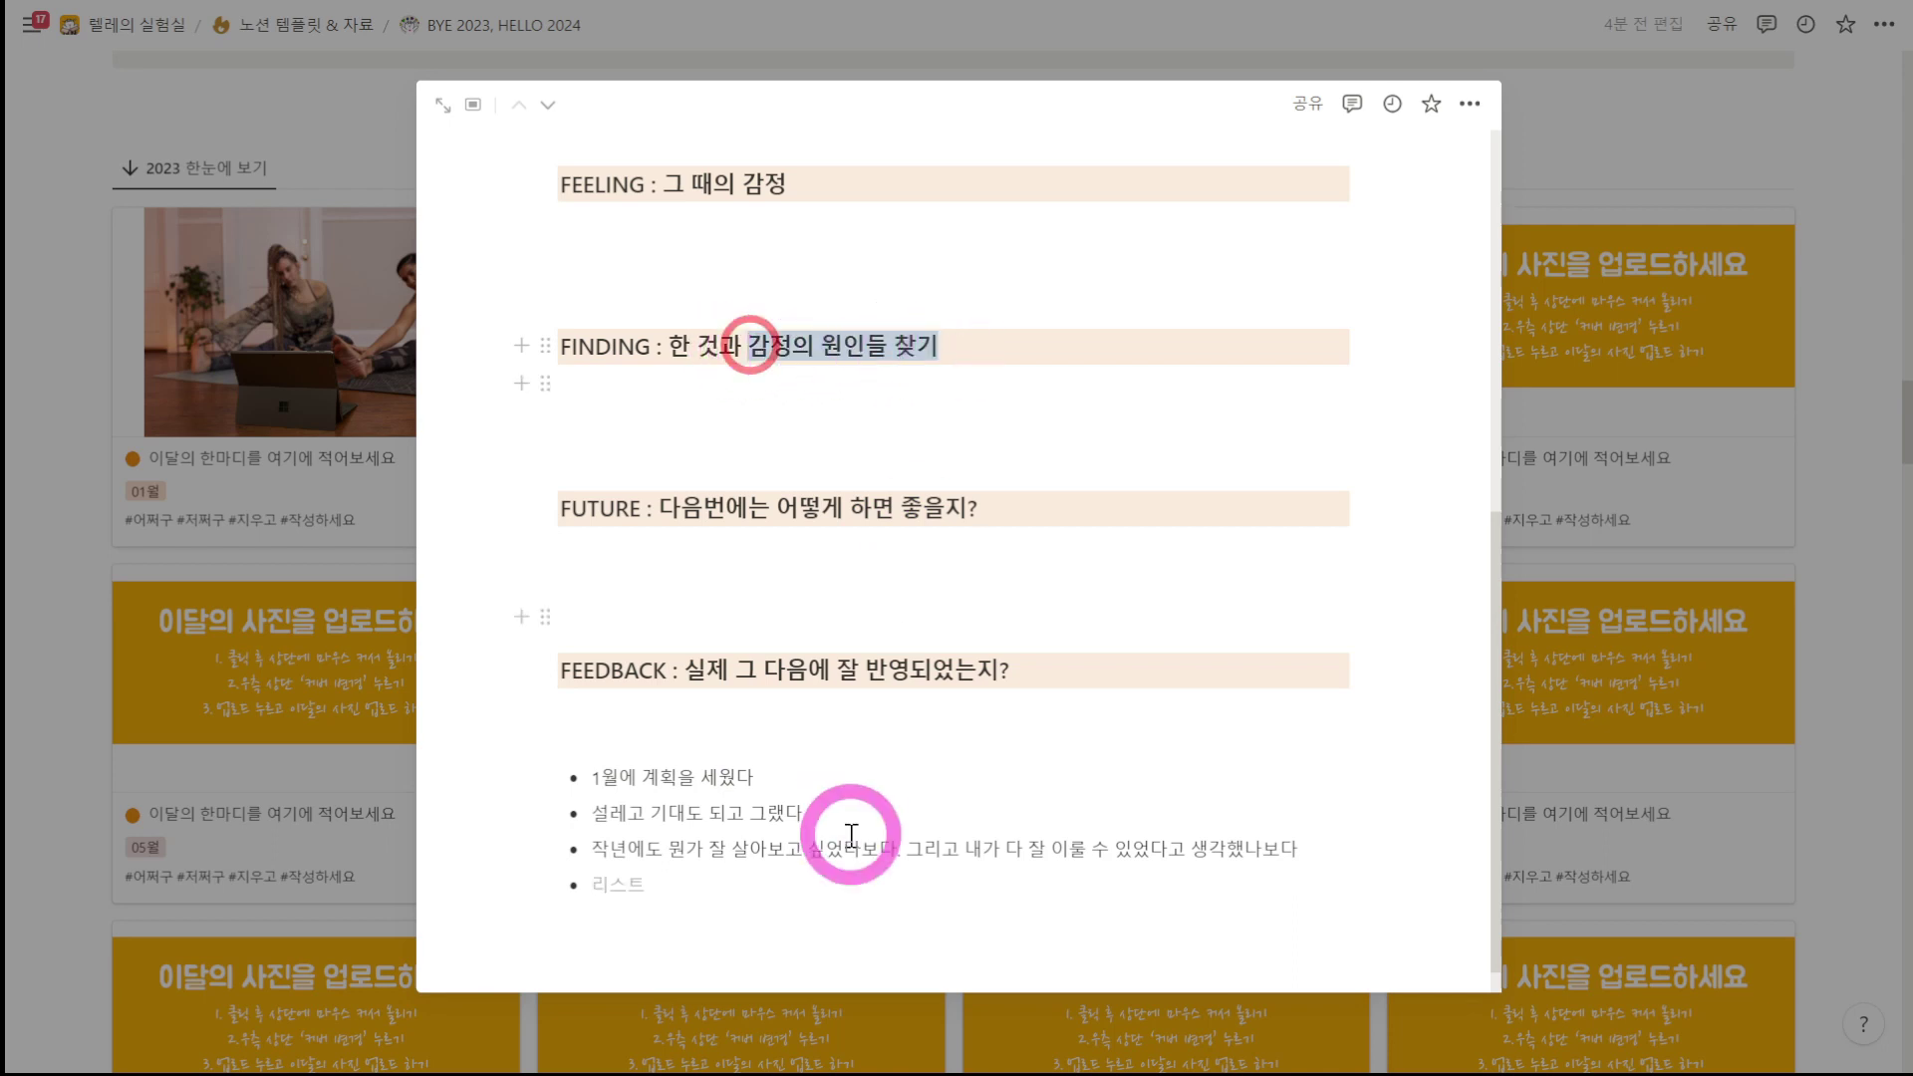
{"action": "left_click_drag", "start_coordinate": [778, 769], "coordinate": [508, 816]}
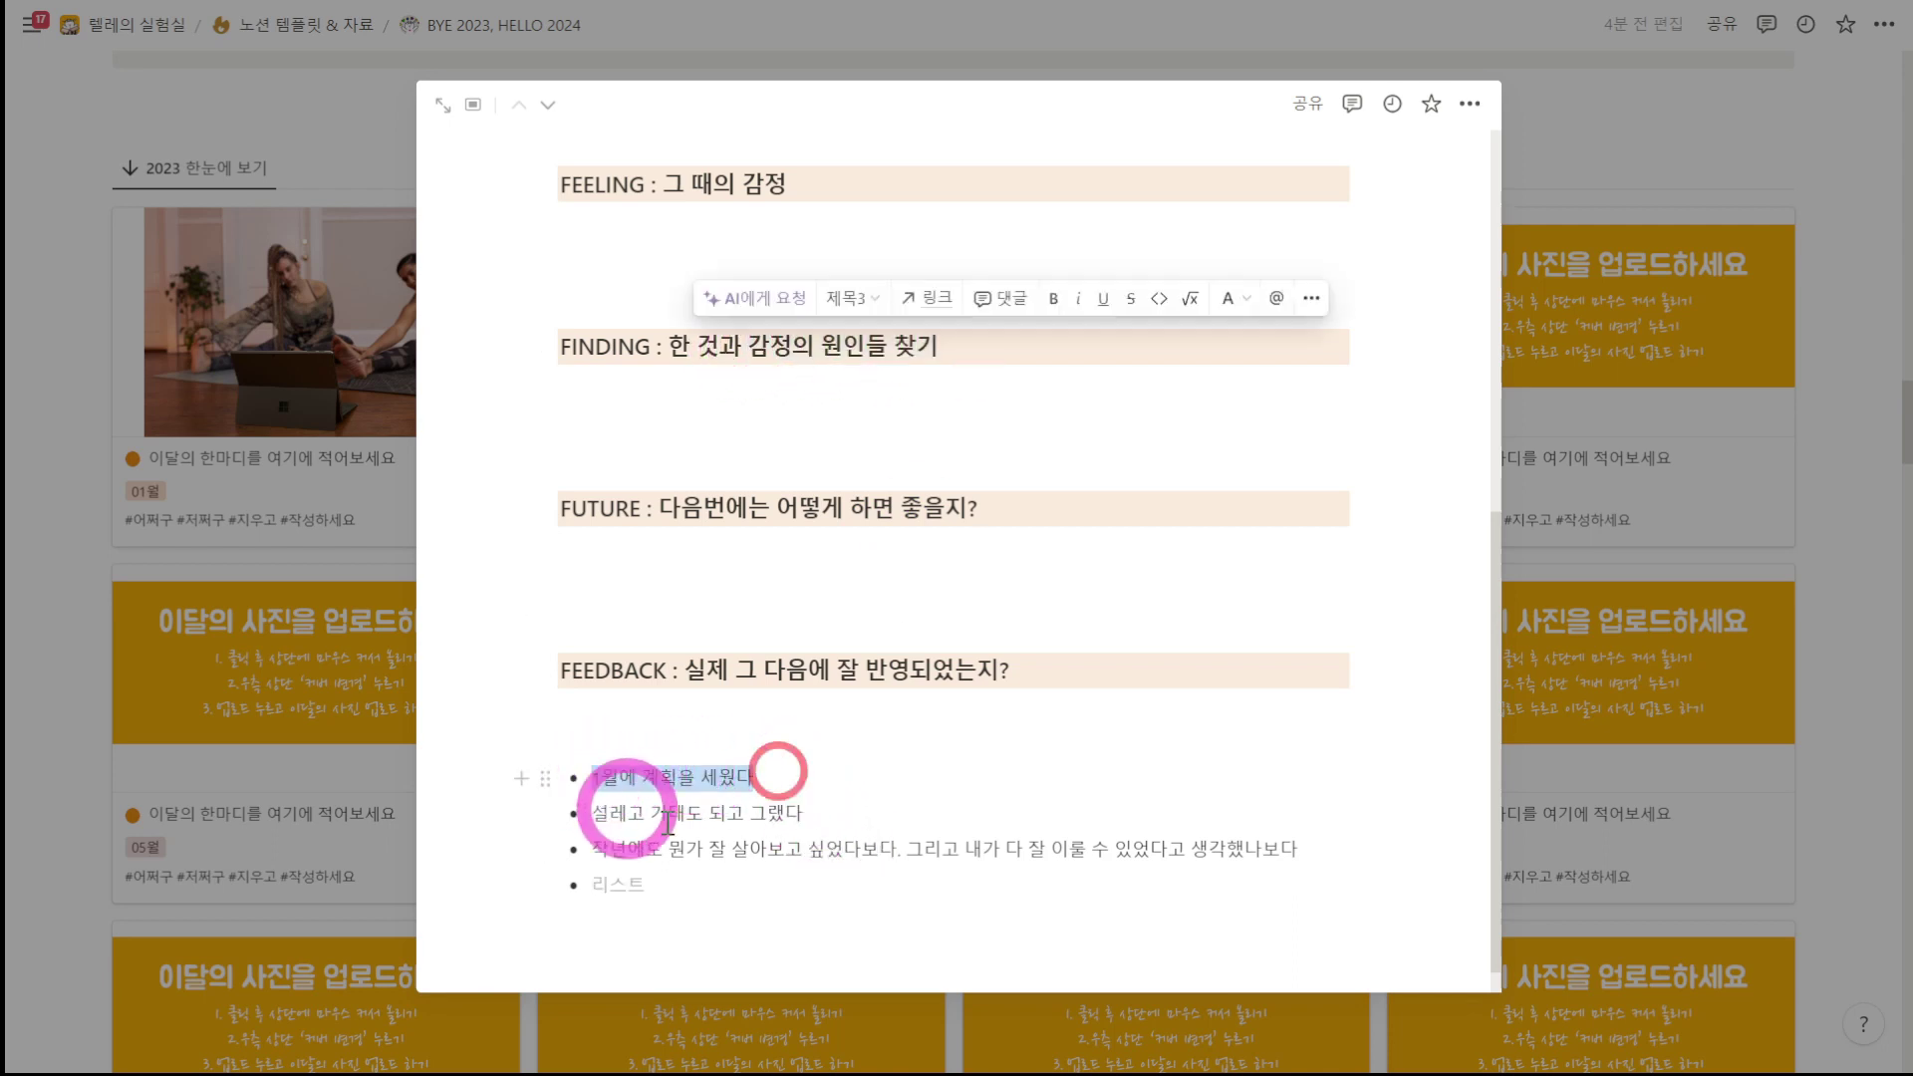
{"action": "left_click", "coordinate": [1300, 848]}
{"action": "key", "text": "Return"}
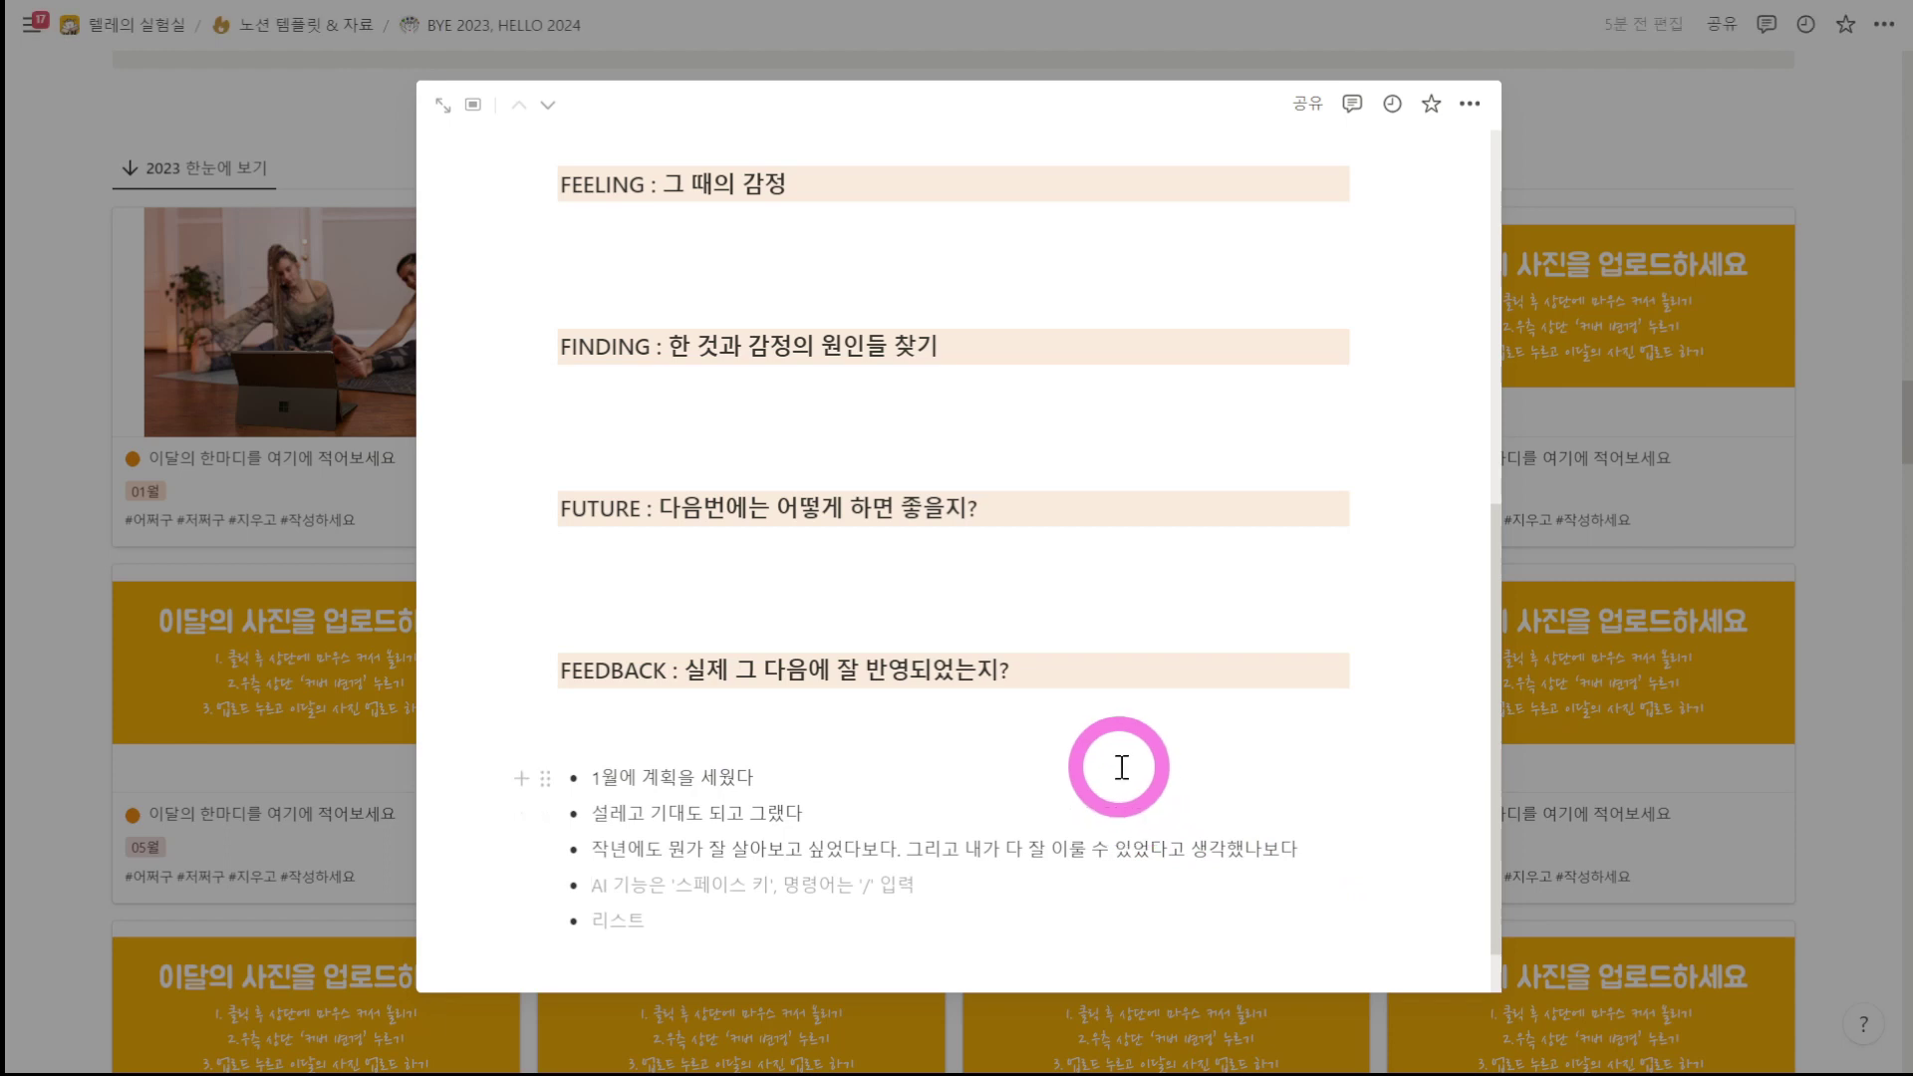
{"action": "scroll", "coordinate": [1121, 767], "scroll_direction": "up", "scroll_amount": 2}
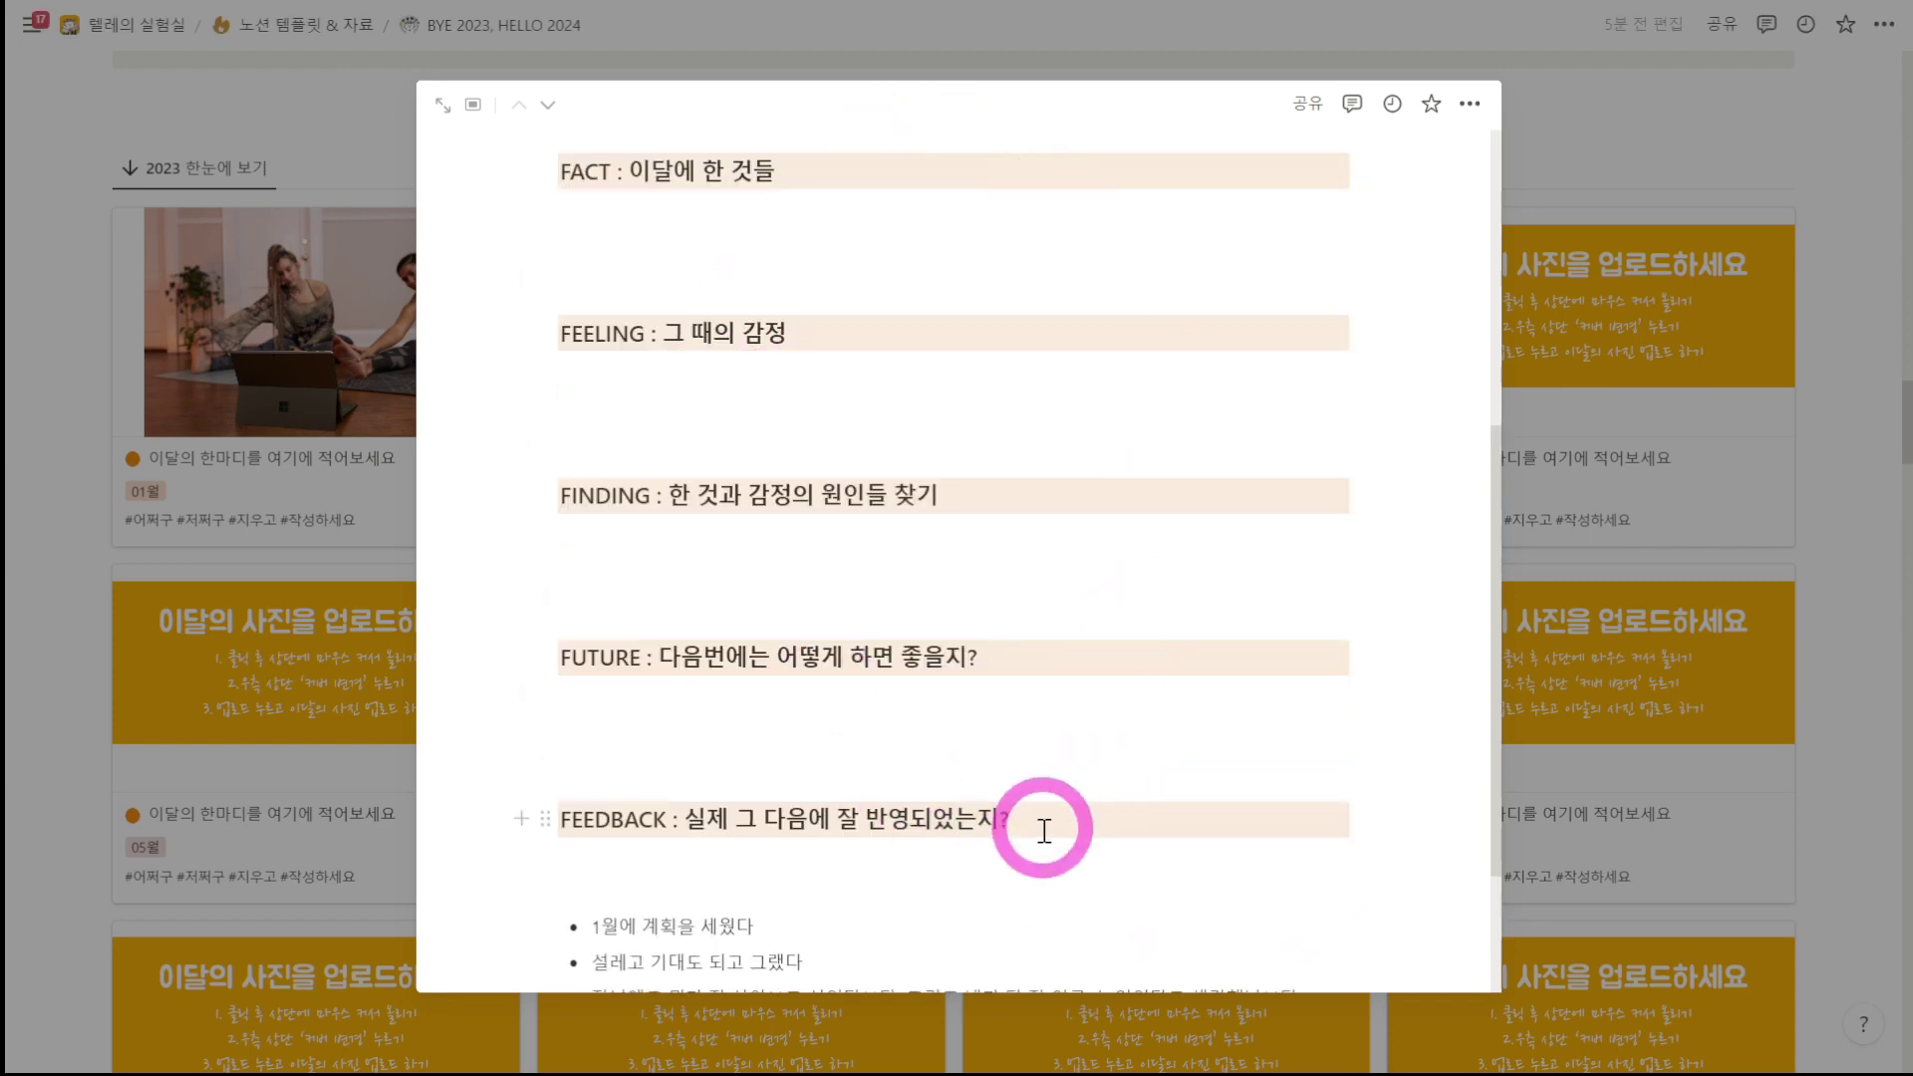
Step: Add a second line reading "다이어리도 샀는데, 잘 안쓰게 됐다." inside the third bullet below FEEDBACK
{"action": "scroll", "coordinate": [1043, 829], "scroll_direction": "down", "scroll_amount": 2}
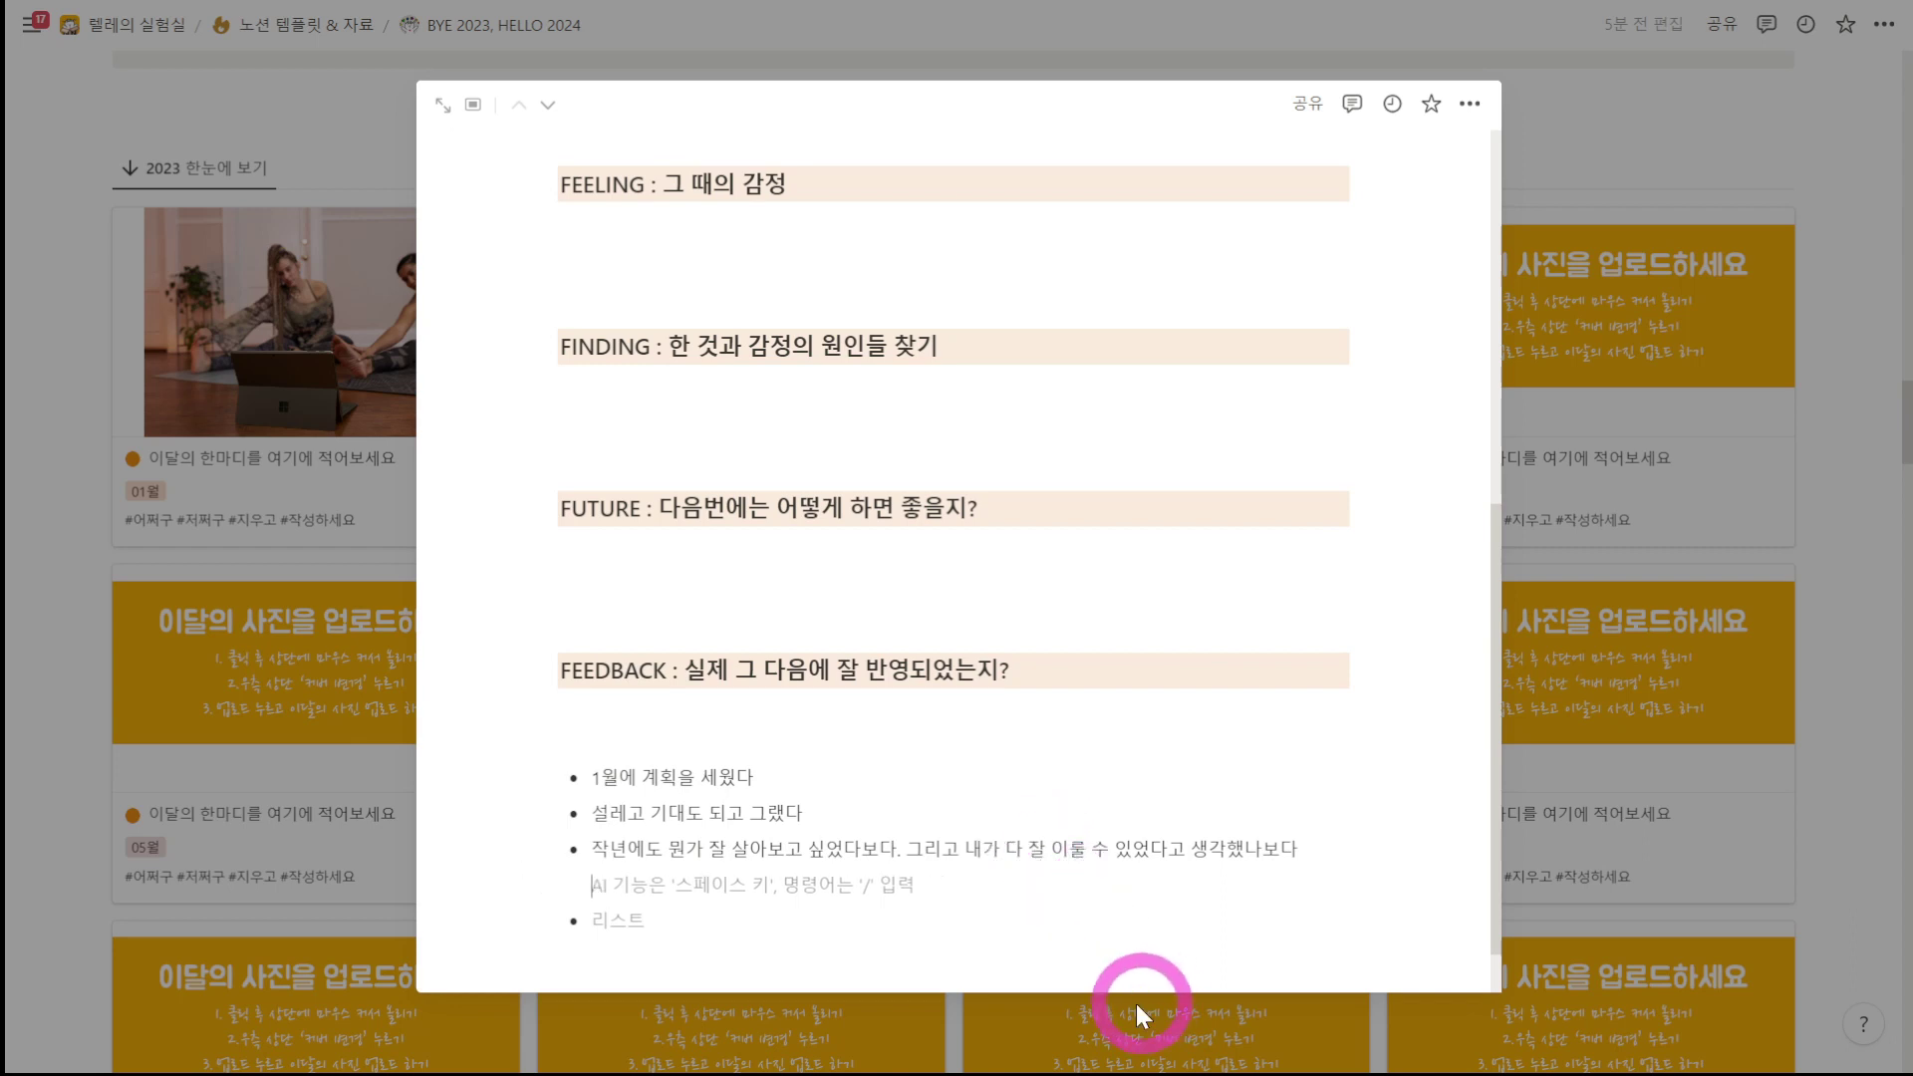
{"action": "type", "text": "다이어리"}
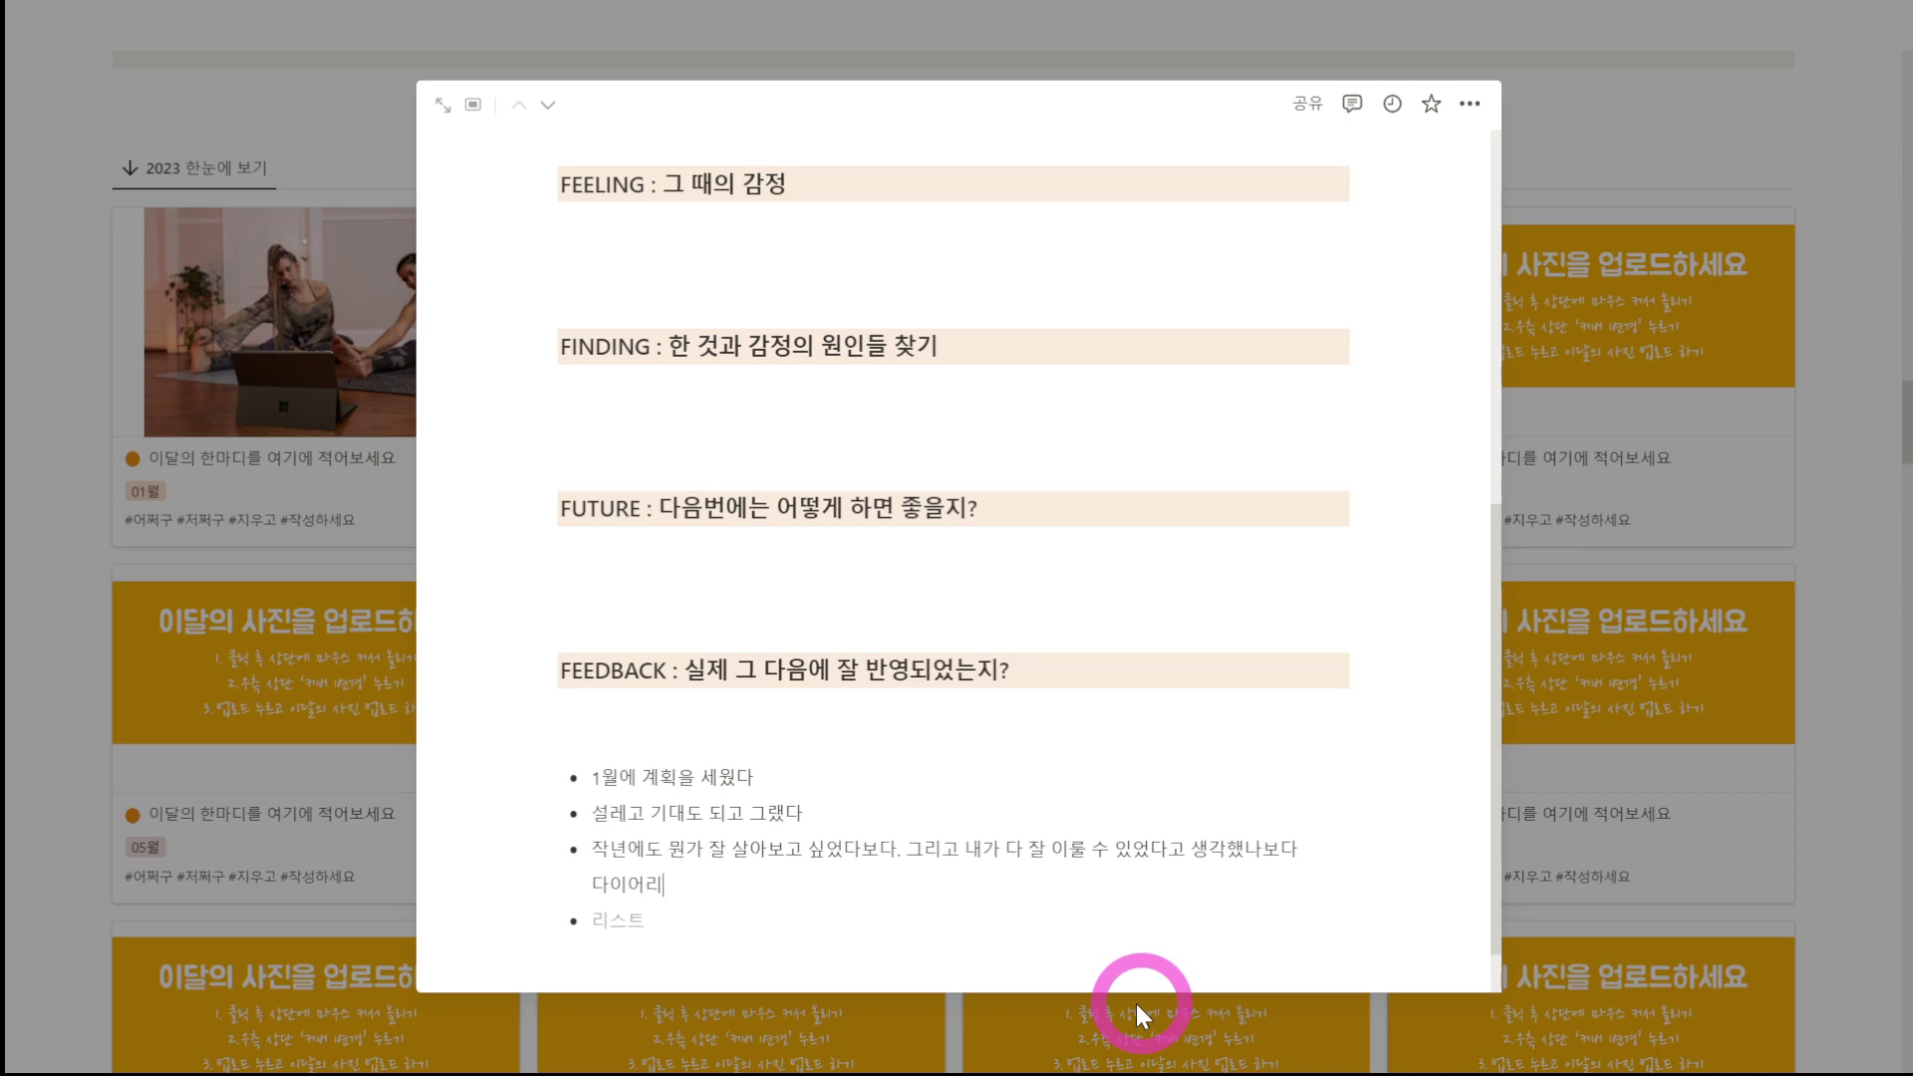
{"action": "type", "text": "는 샀는데"}
{"action": "type", "text": ", 잘 안씨"}
{"action": "type", "text": "게 됐다."}
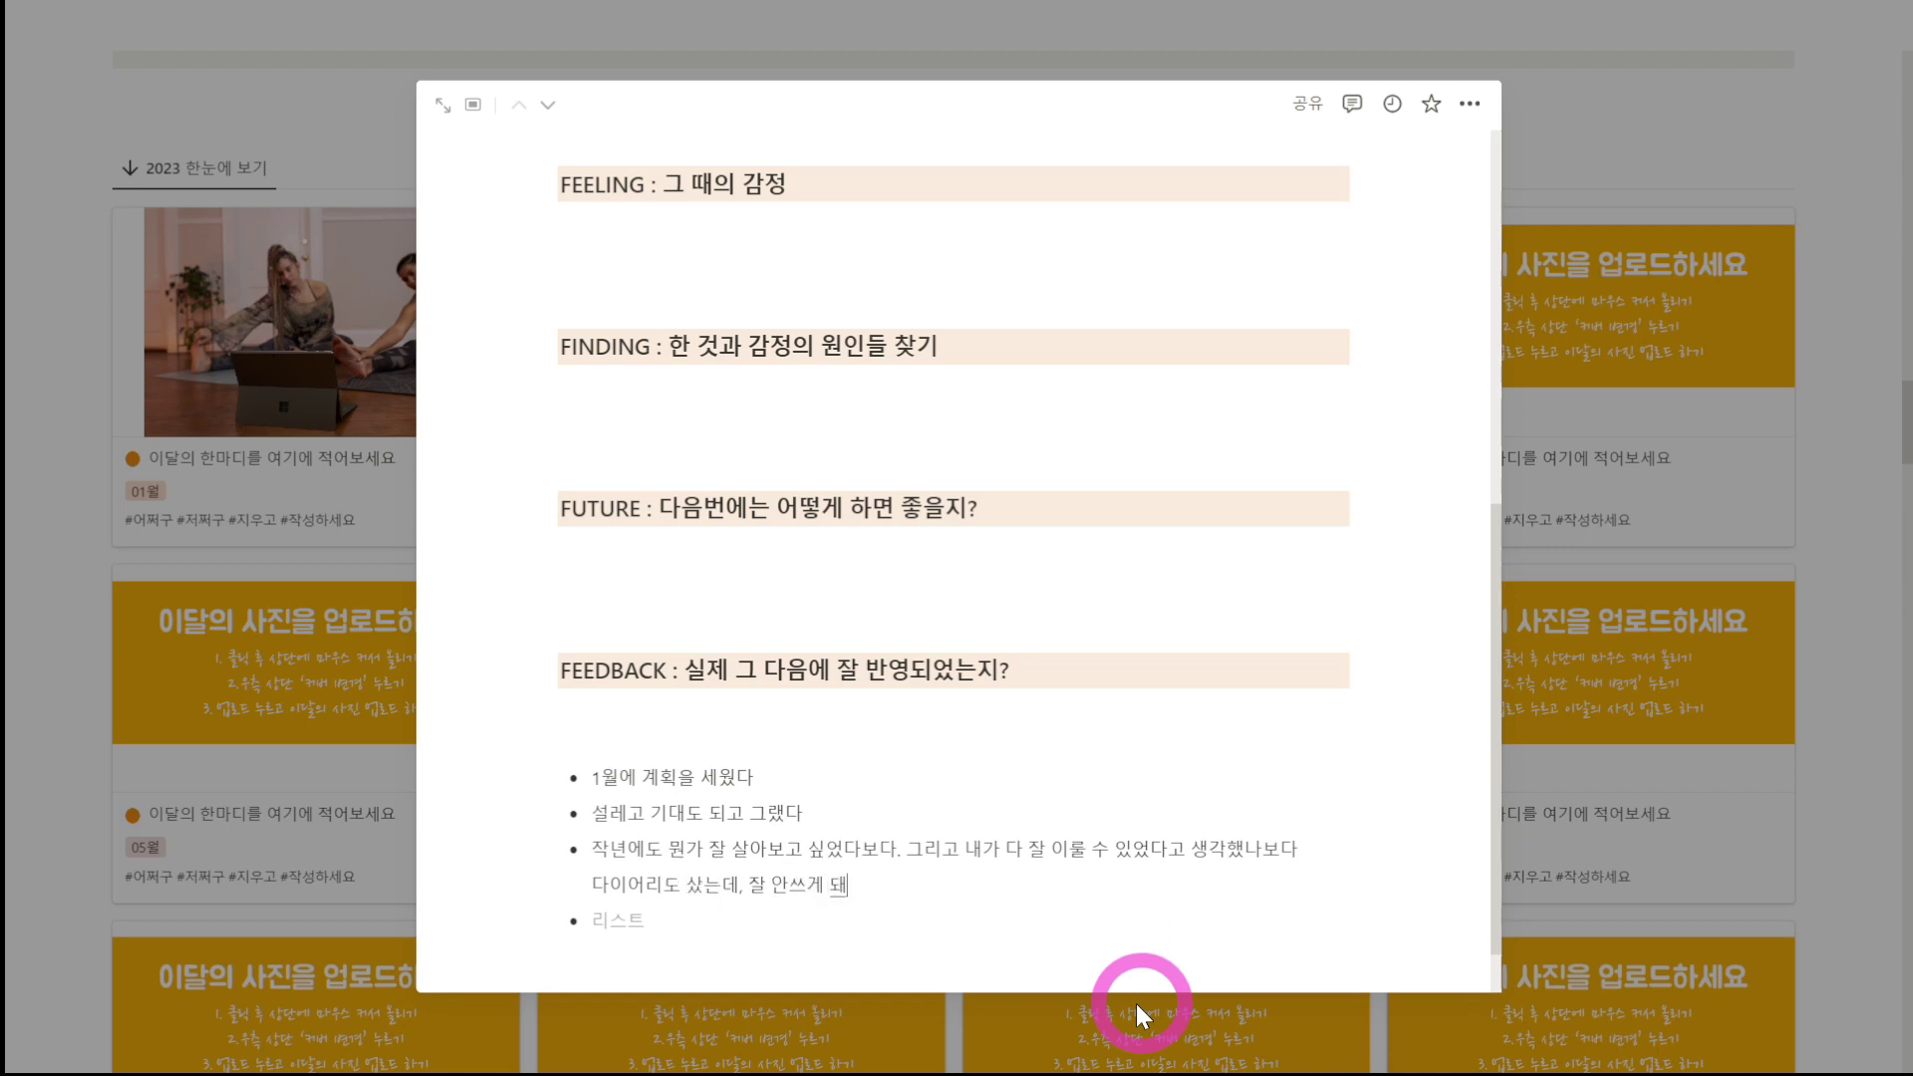
{"action": "key", "text": "Return"}
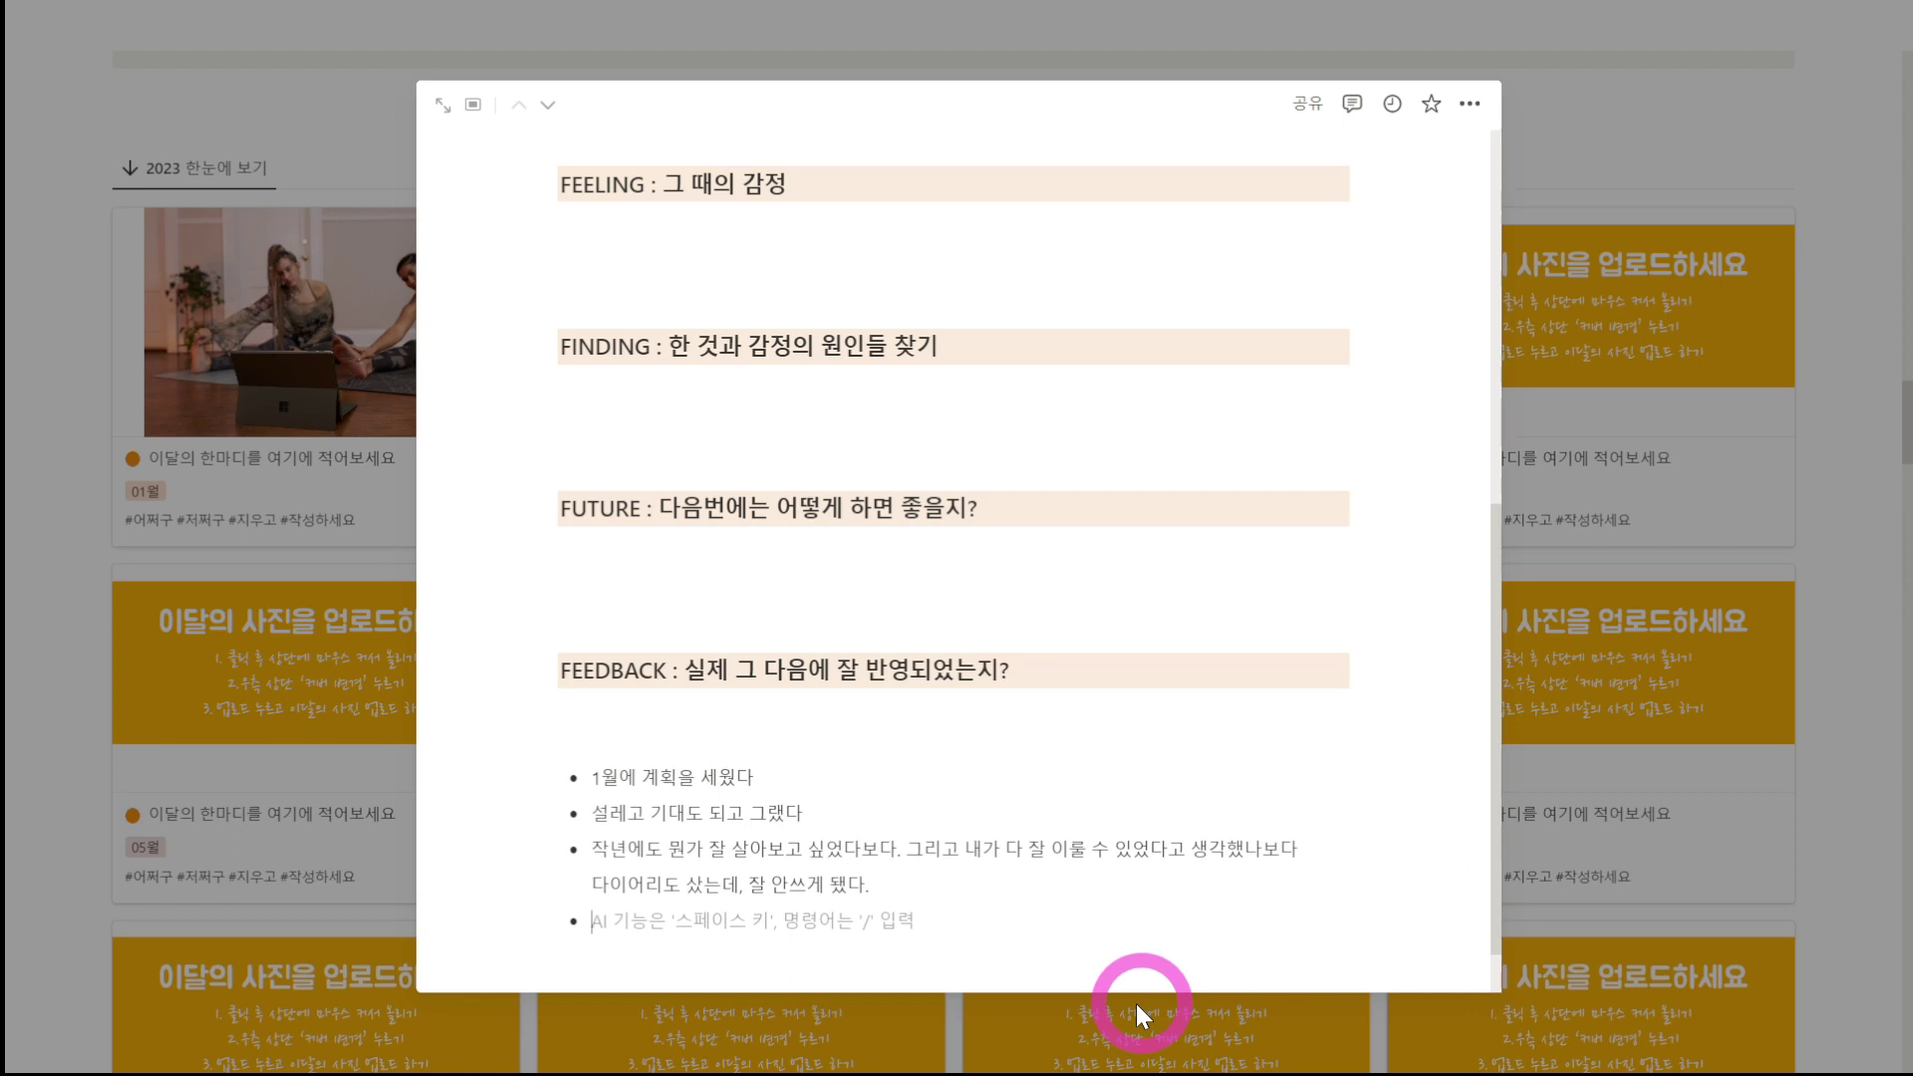
Step: Write the fourth bullet as "다이어리를 종이로 사지말고, 노션으로 해서 모바일로 한 번 써볼까?" and add an empty bullet after it
{"action": "type", "text": "다이어리ㄴ"}
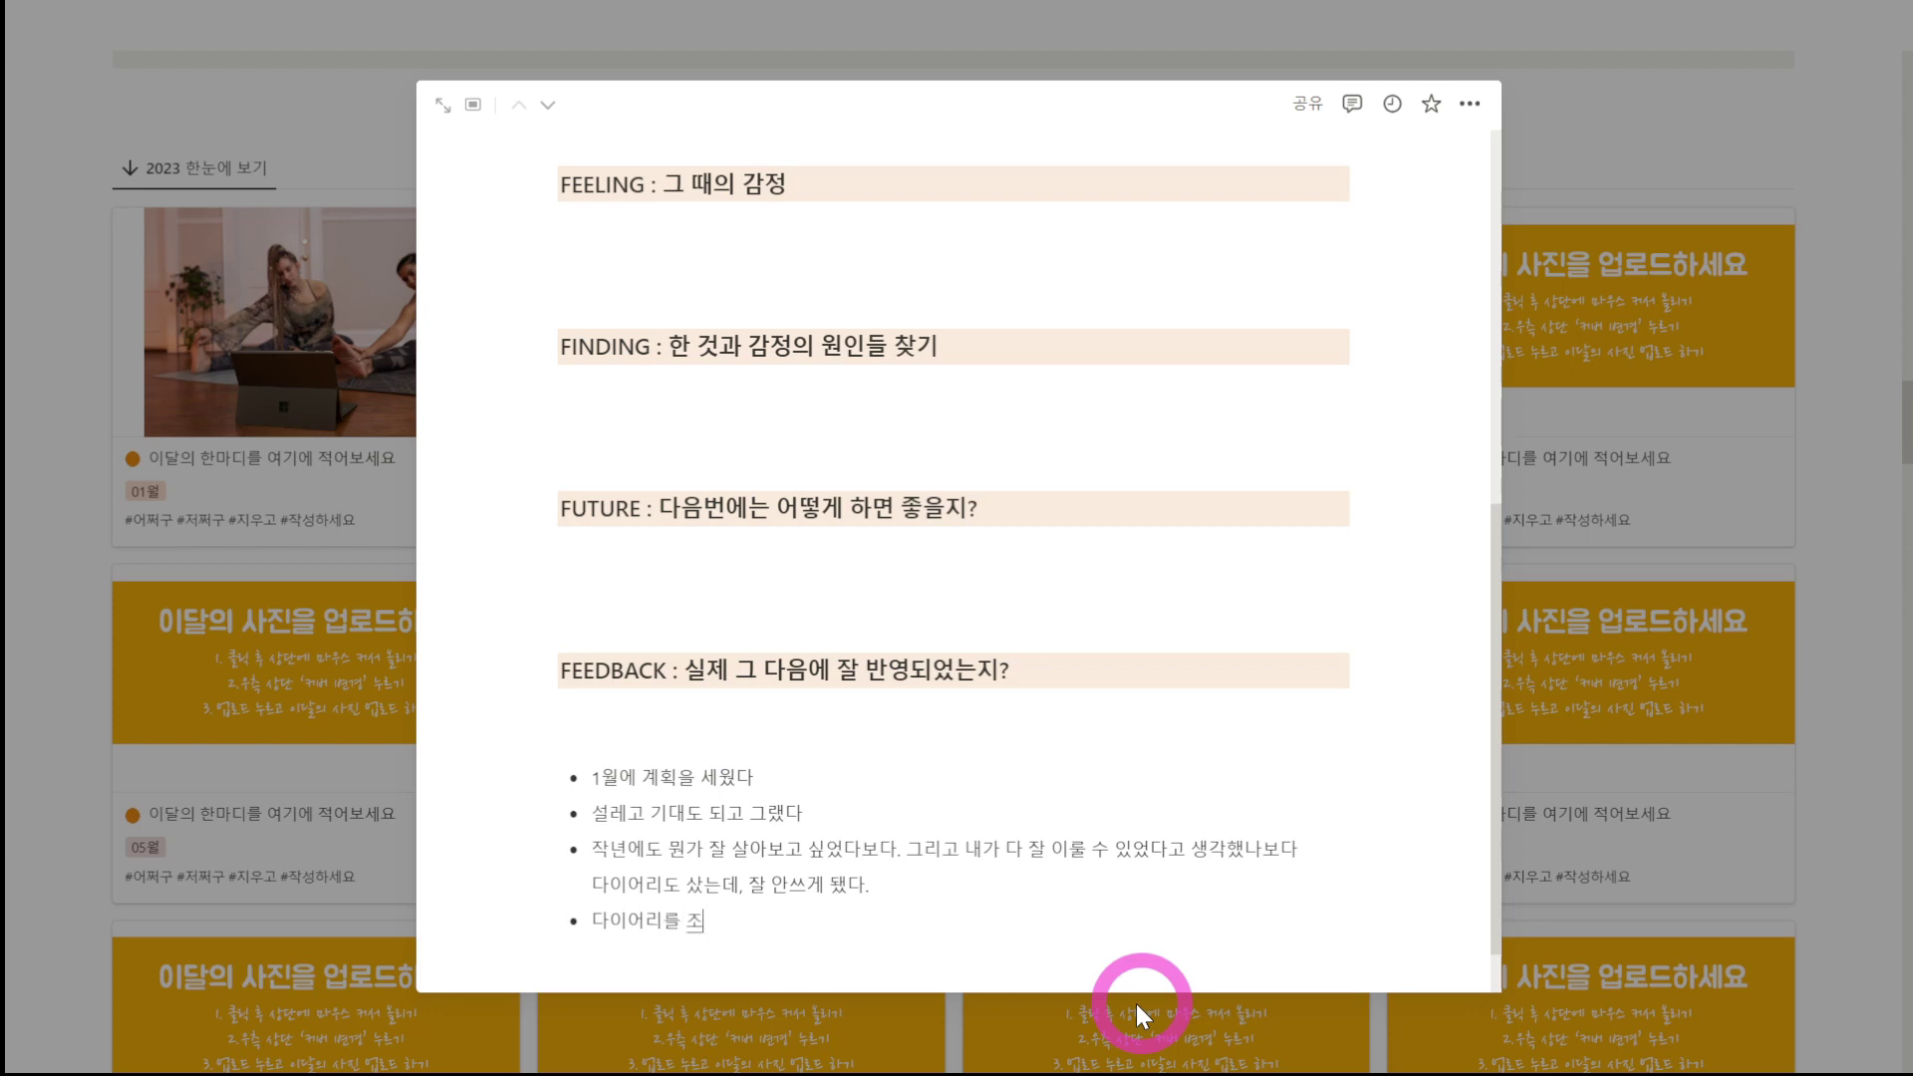
{"action": "type", "text": " 종이로 사지말고 , 노션으로 해서"}
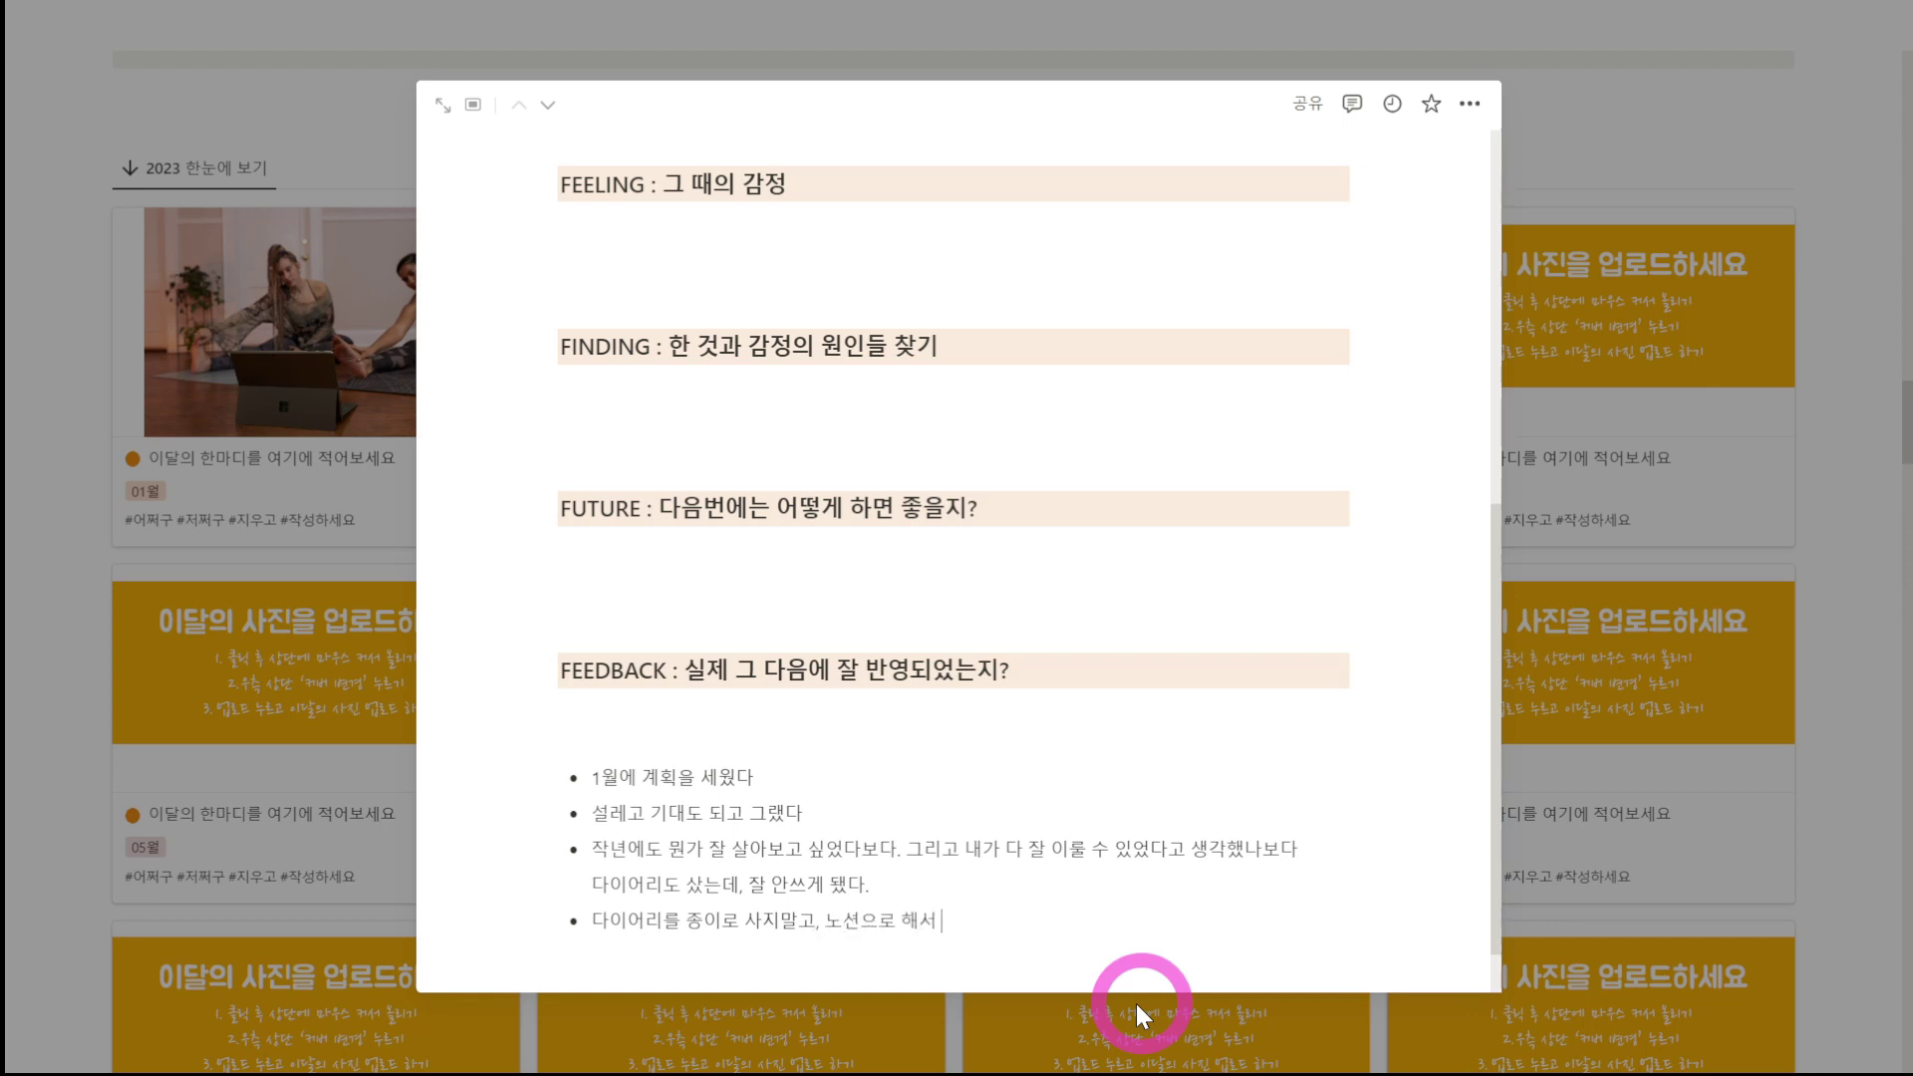
{"action": "type", "text": " 모범일로 한 번써볼ㄲ"}
{"action": "type", "text": "ㅏ?"}
{"action": "key", "text": "Left"}
{"action": "key", "text": "Right"}
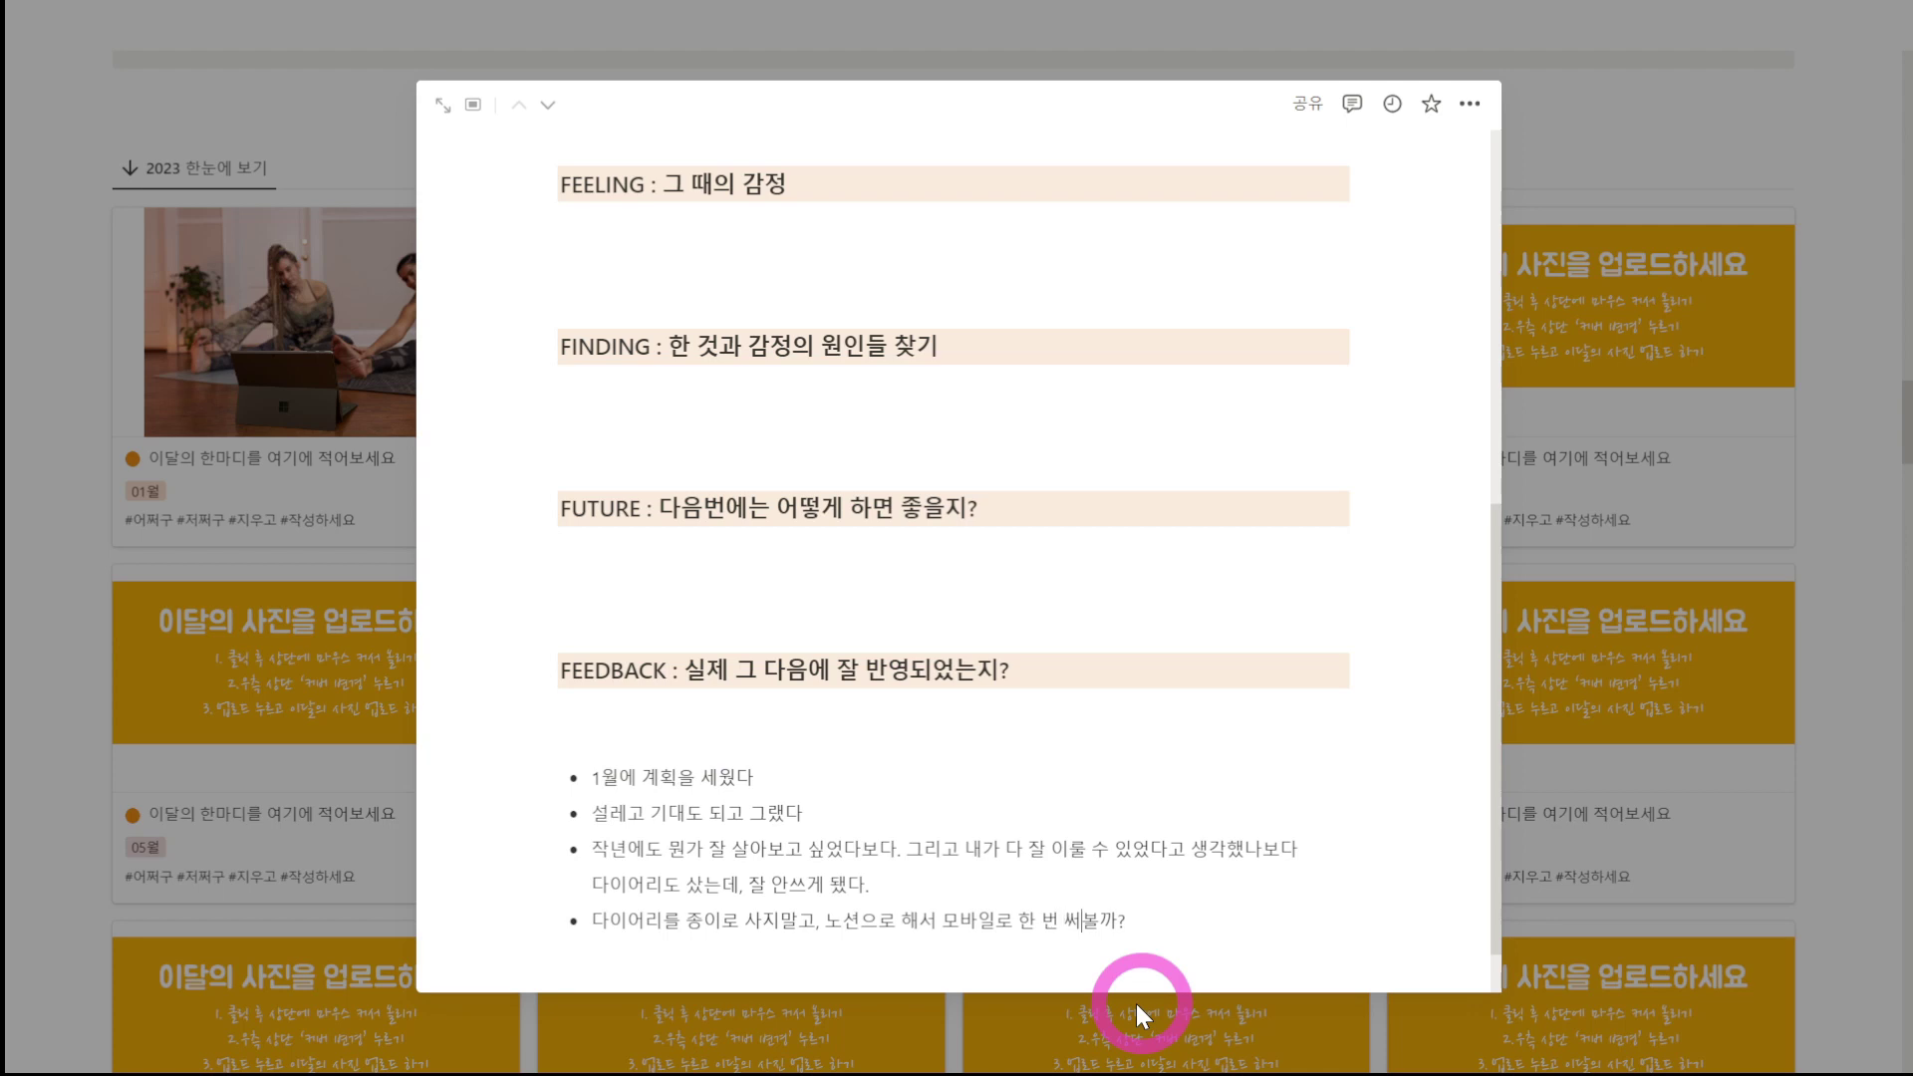
{"action": "key", "text": "Return"}
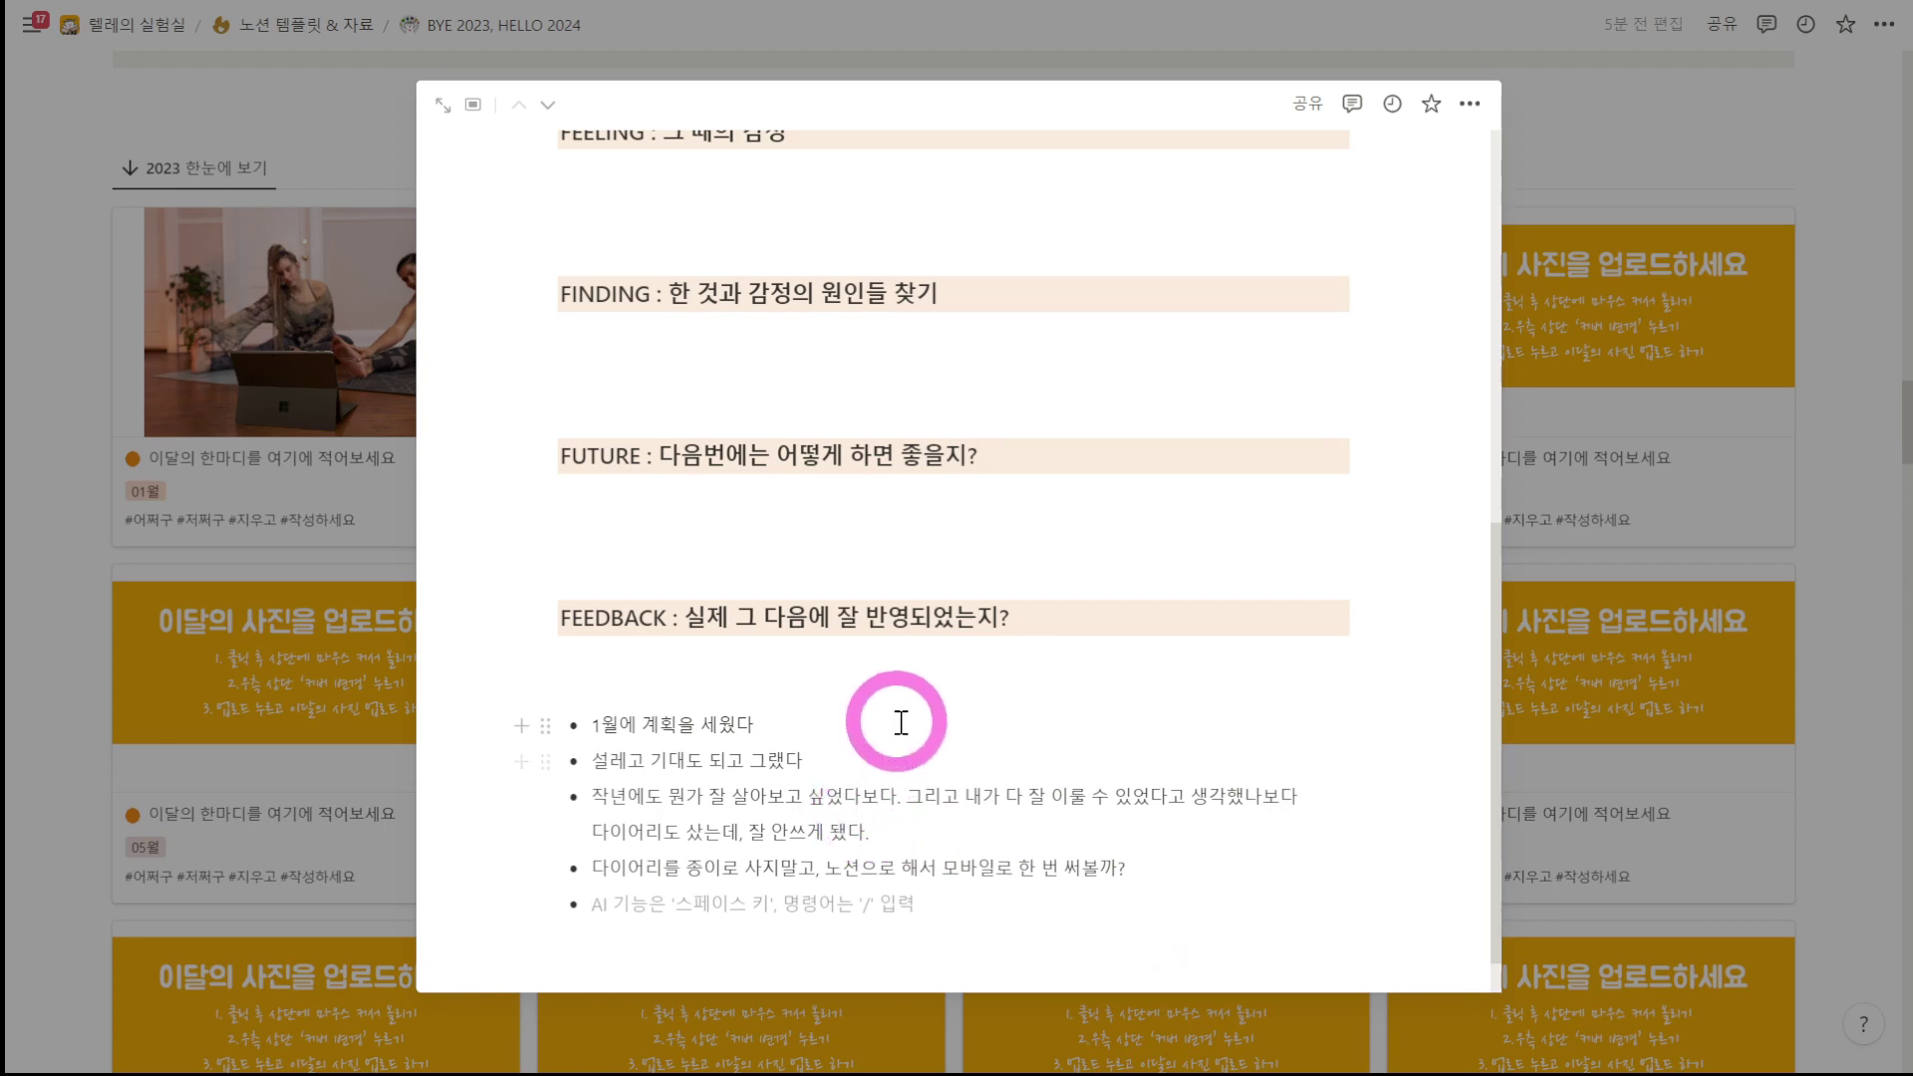
Step: End the bulleted list by turning the empty last bullet into plain text and leave blank lines beneath it
{"action": "scroll", "coordinate": [948, 771], "scroll_direction": "up", "scroll_amount": 2}
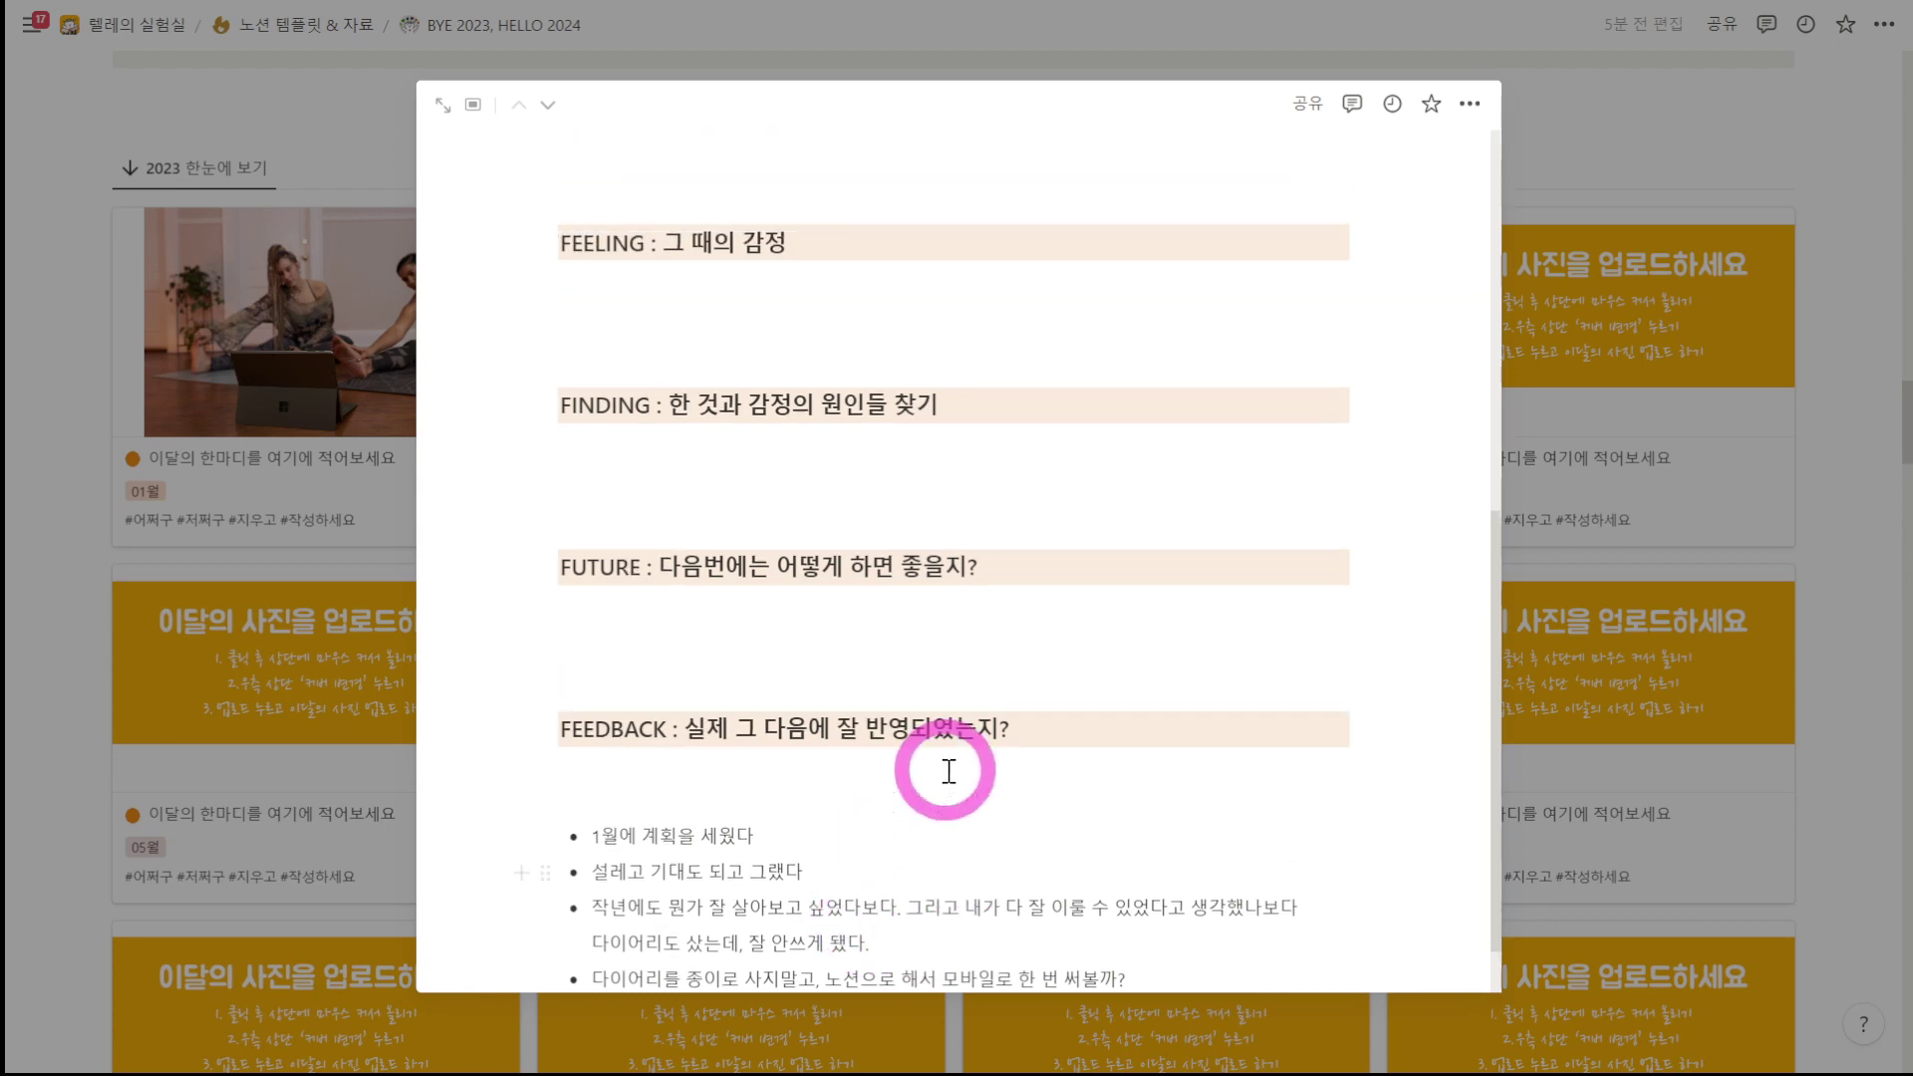
{"action": "scroll", "coordinate": [948, 771], "scroll_direction": "down", "scroll_amount": 2}
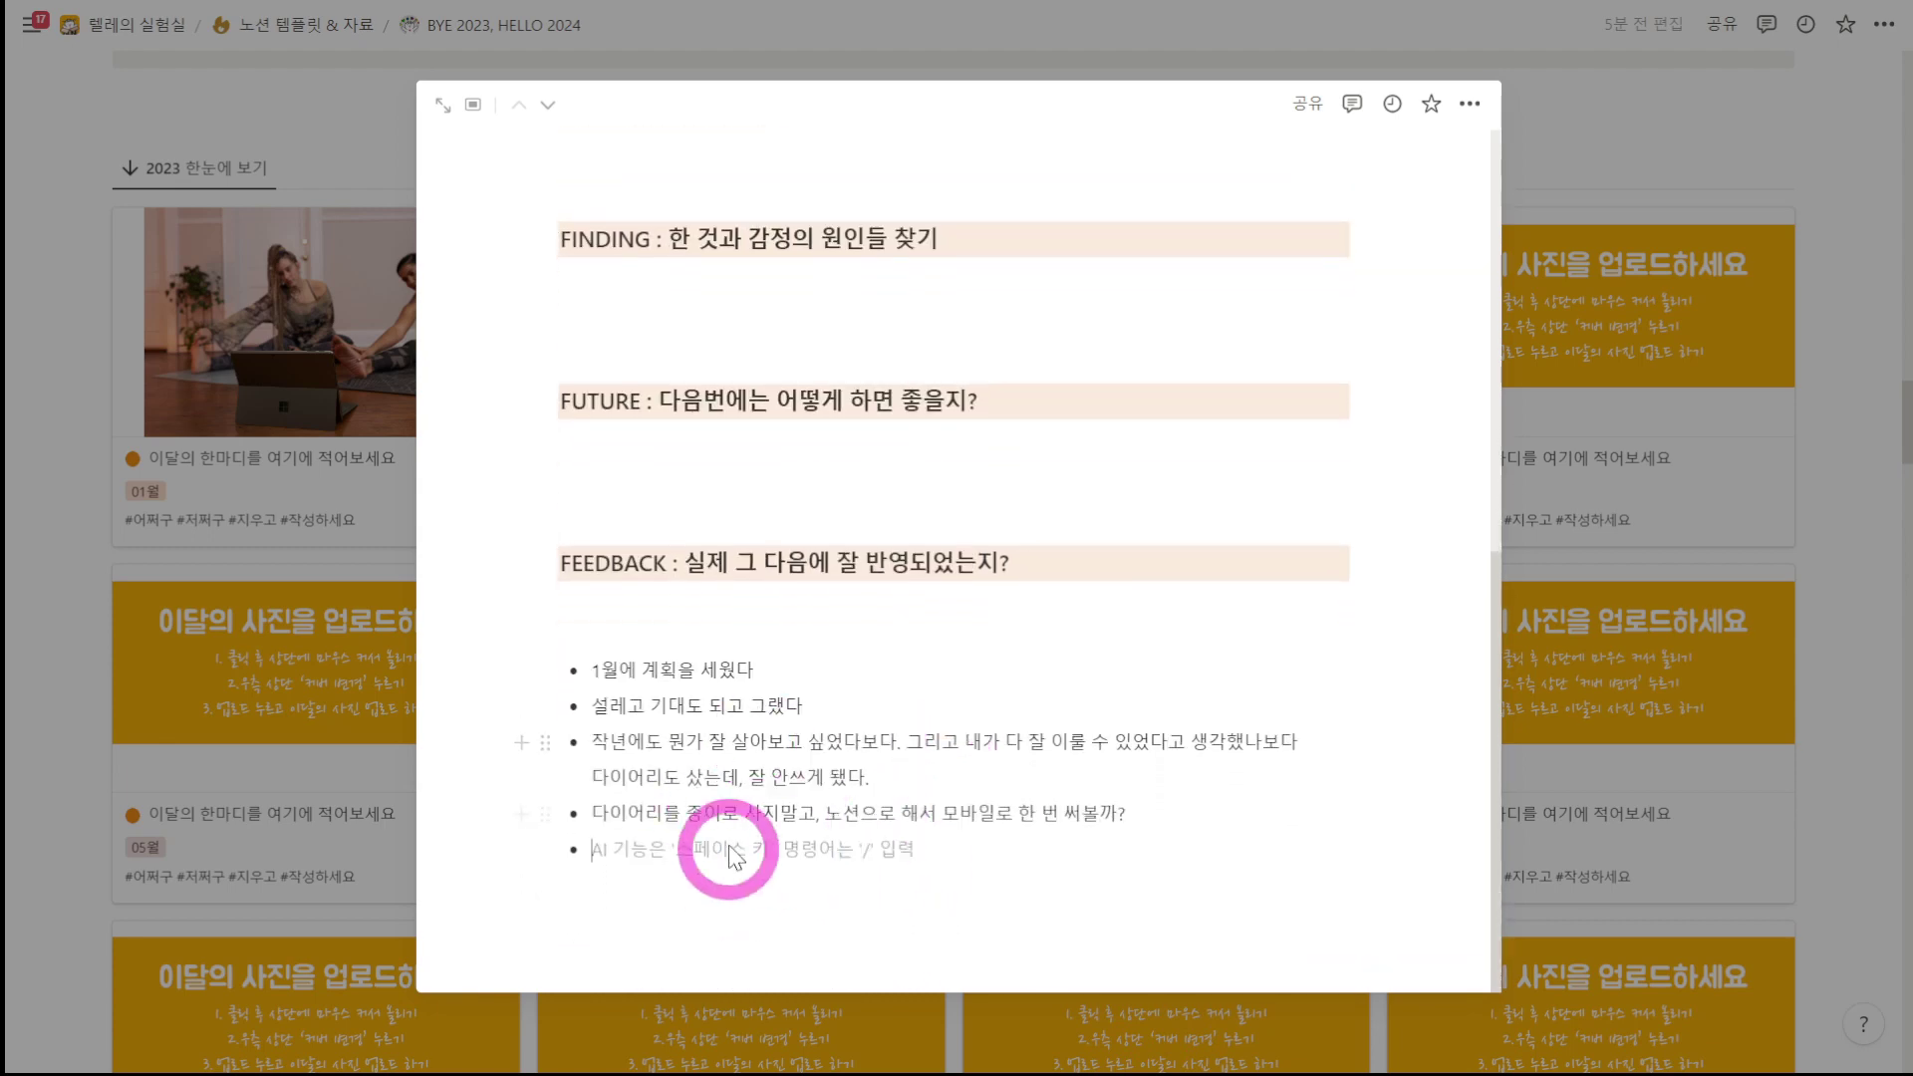
{"action": "scroll", "coordinate": [875, 734], "scroll_direction": "up", "scroll_amount": 1}
{"action": "scroll", "coordinate": [870, 854], "scroll_direction": "down", "scroll_amount": 1}
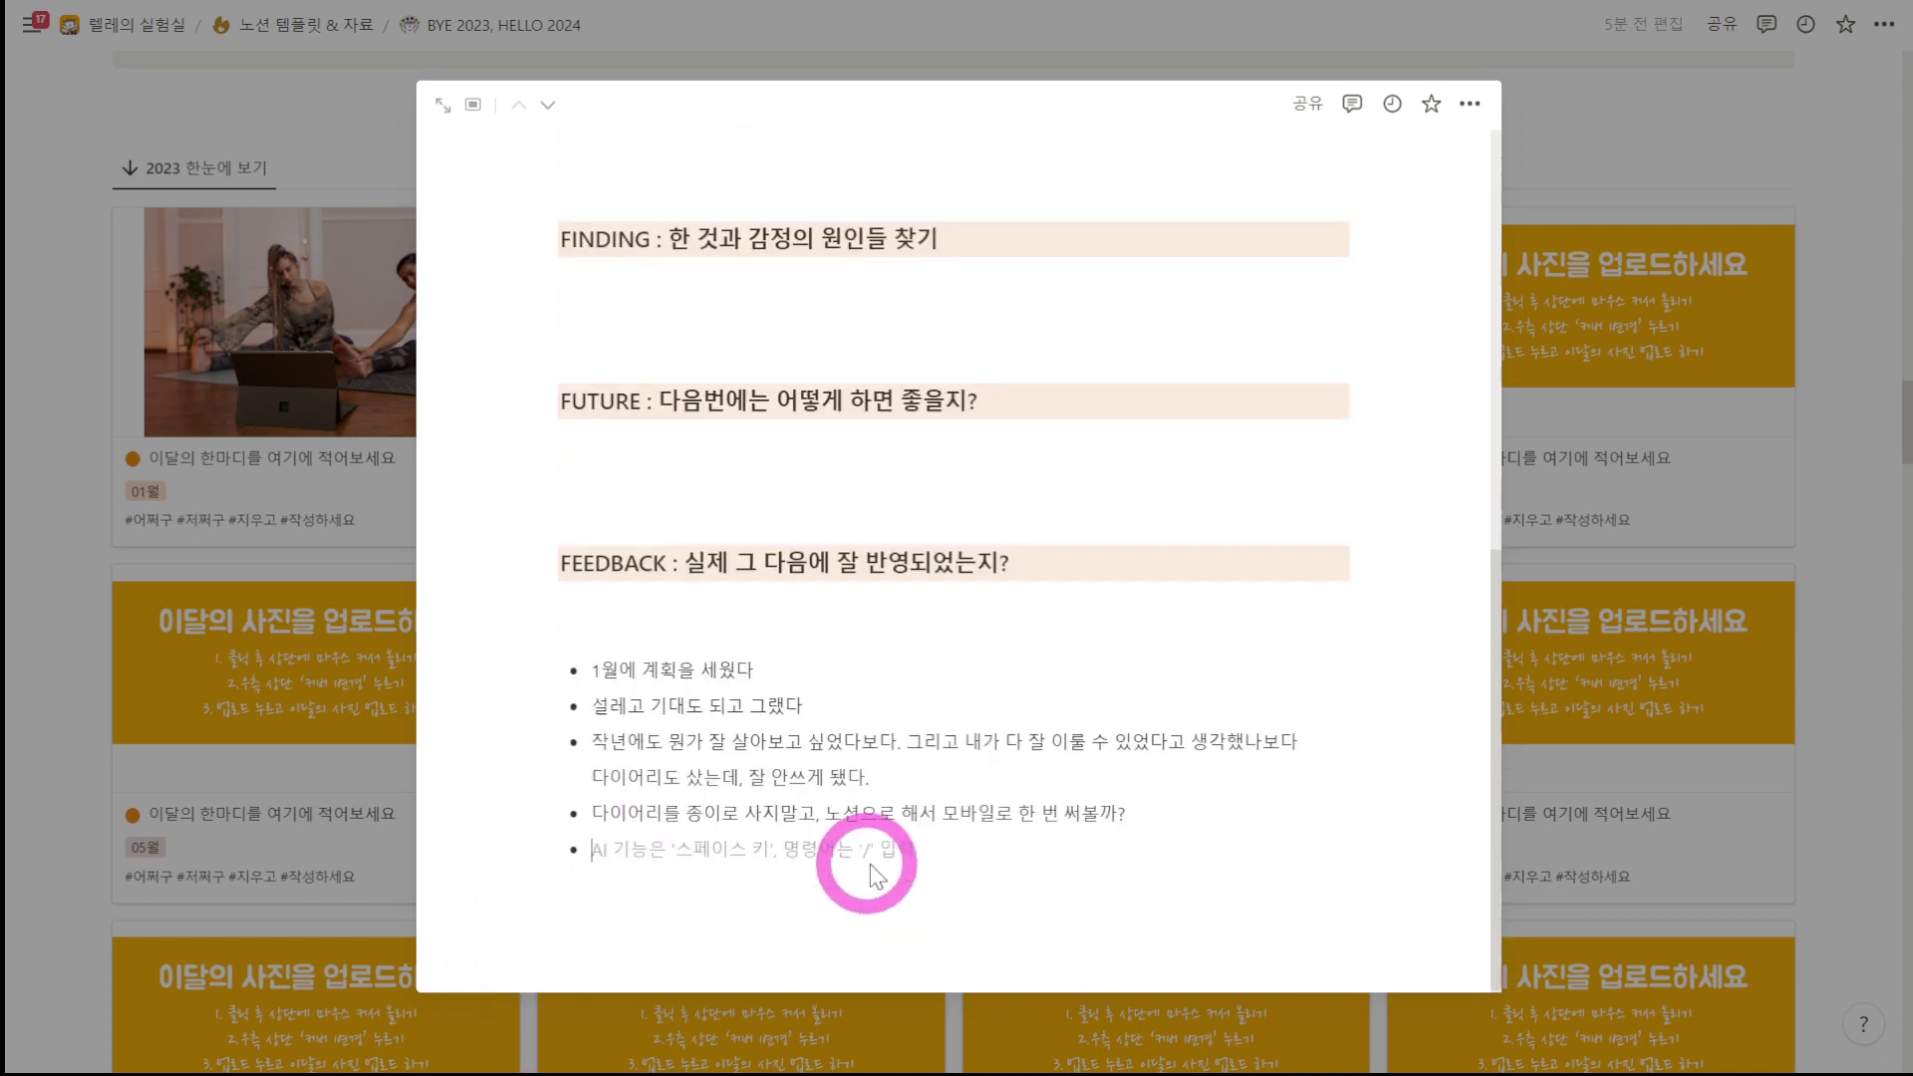
{"action": "key", "text": "BackSpace"}
{"action": "key", "text": "Return"}
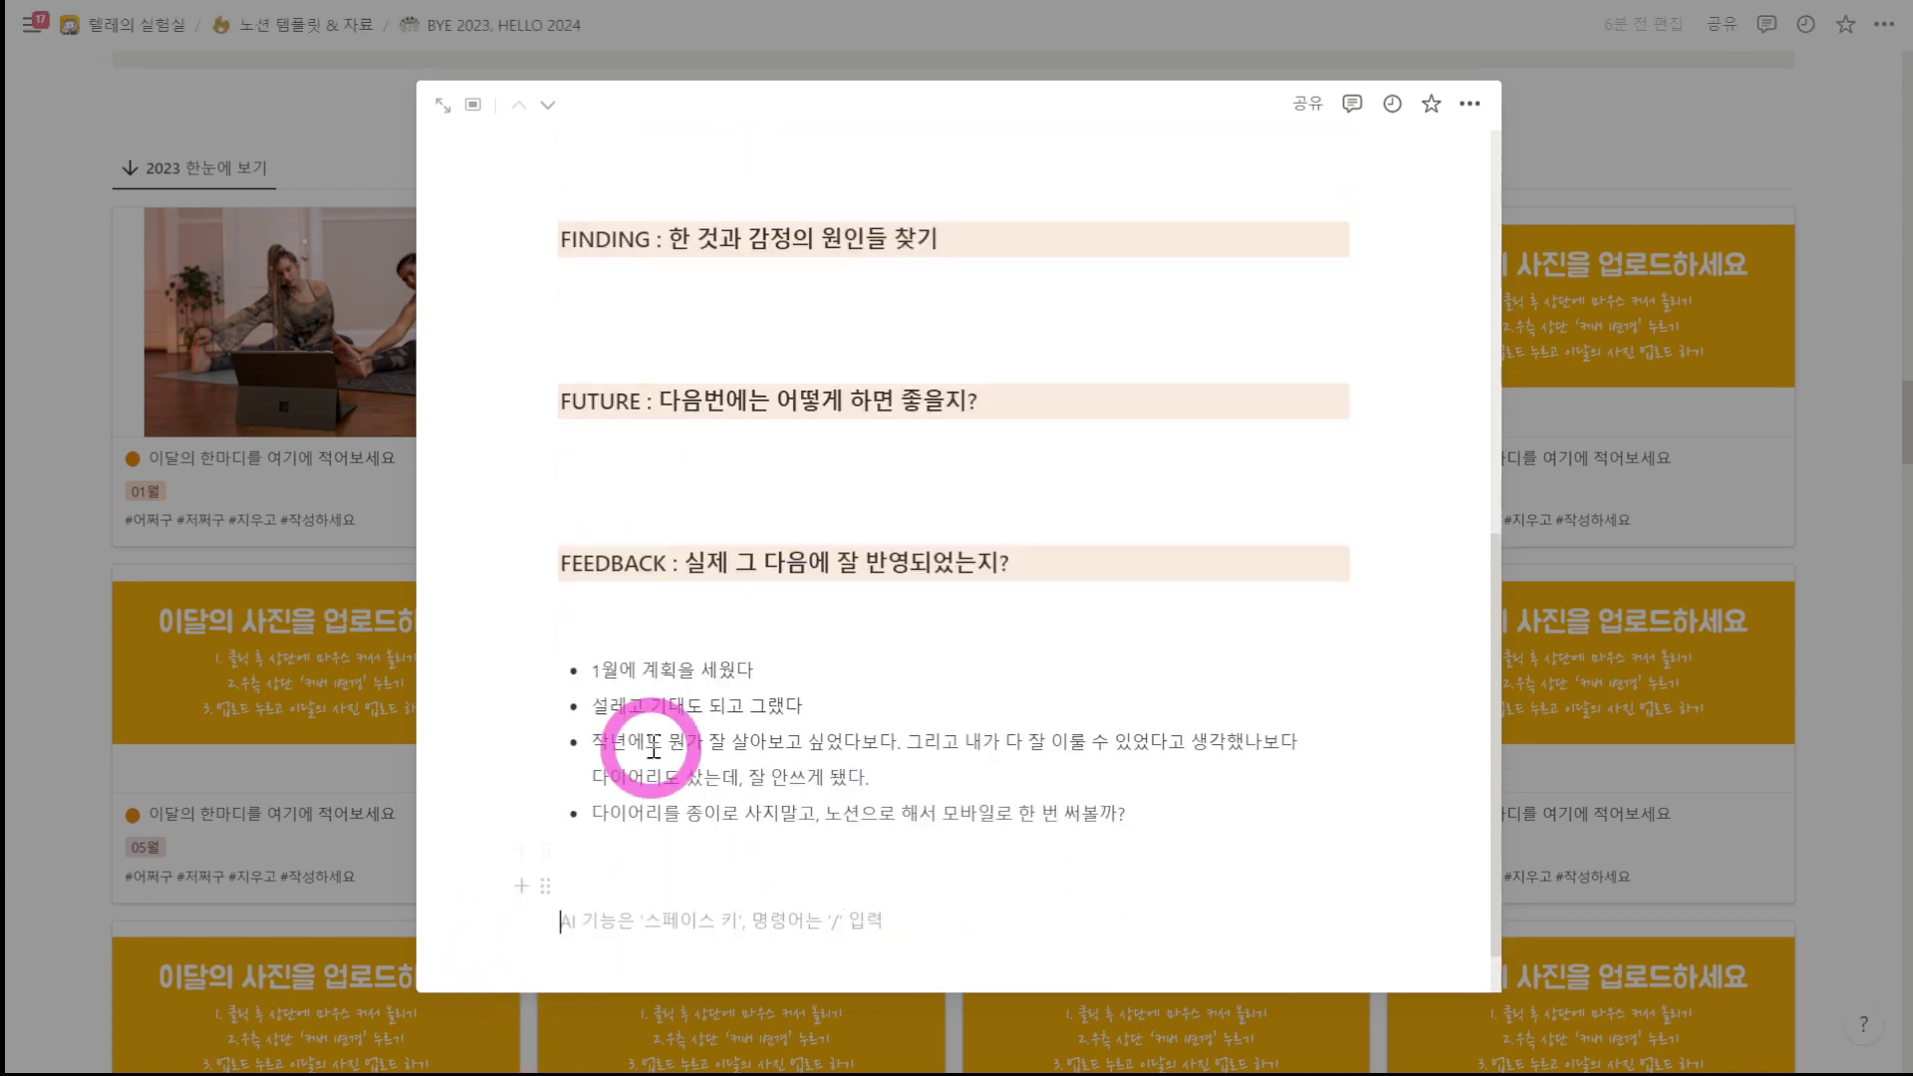
Step: Label the bulleted list with "1번" on the line above it and write "2번" on a line below it
{"action": "left_click", "coordinate": [628, 642]}
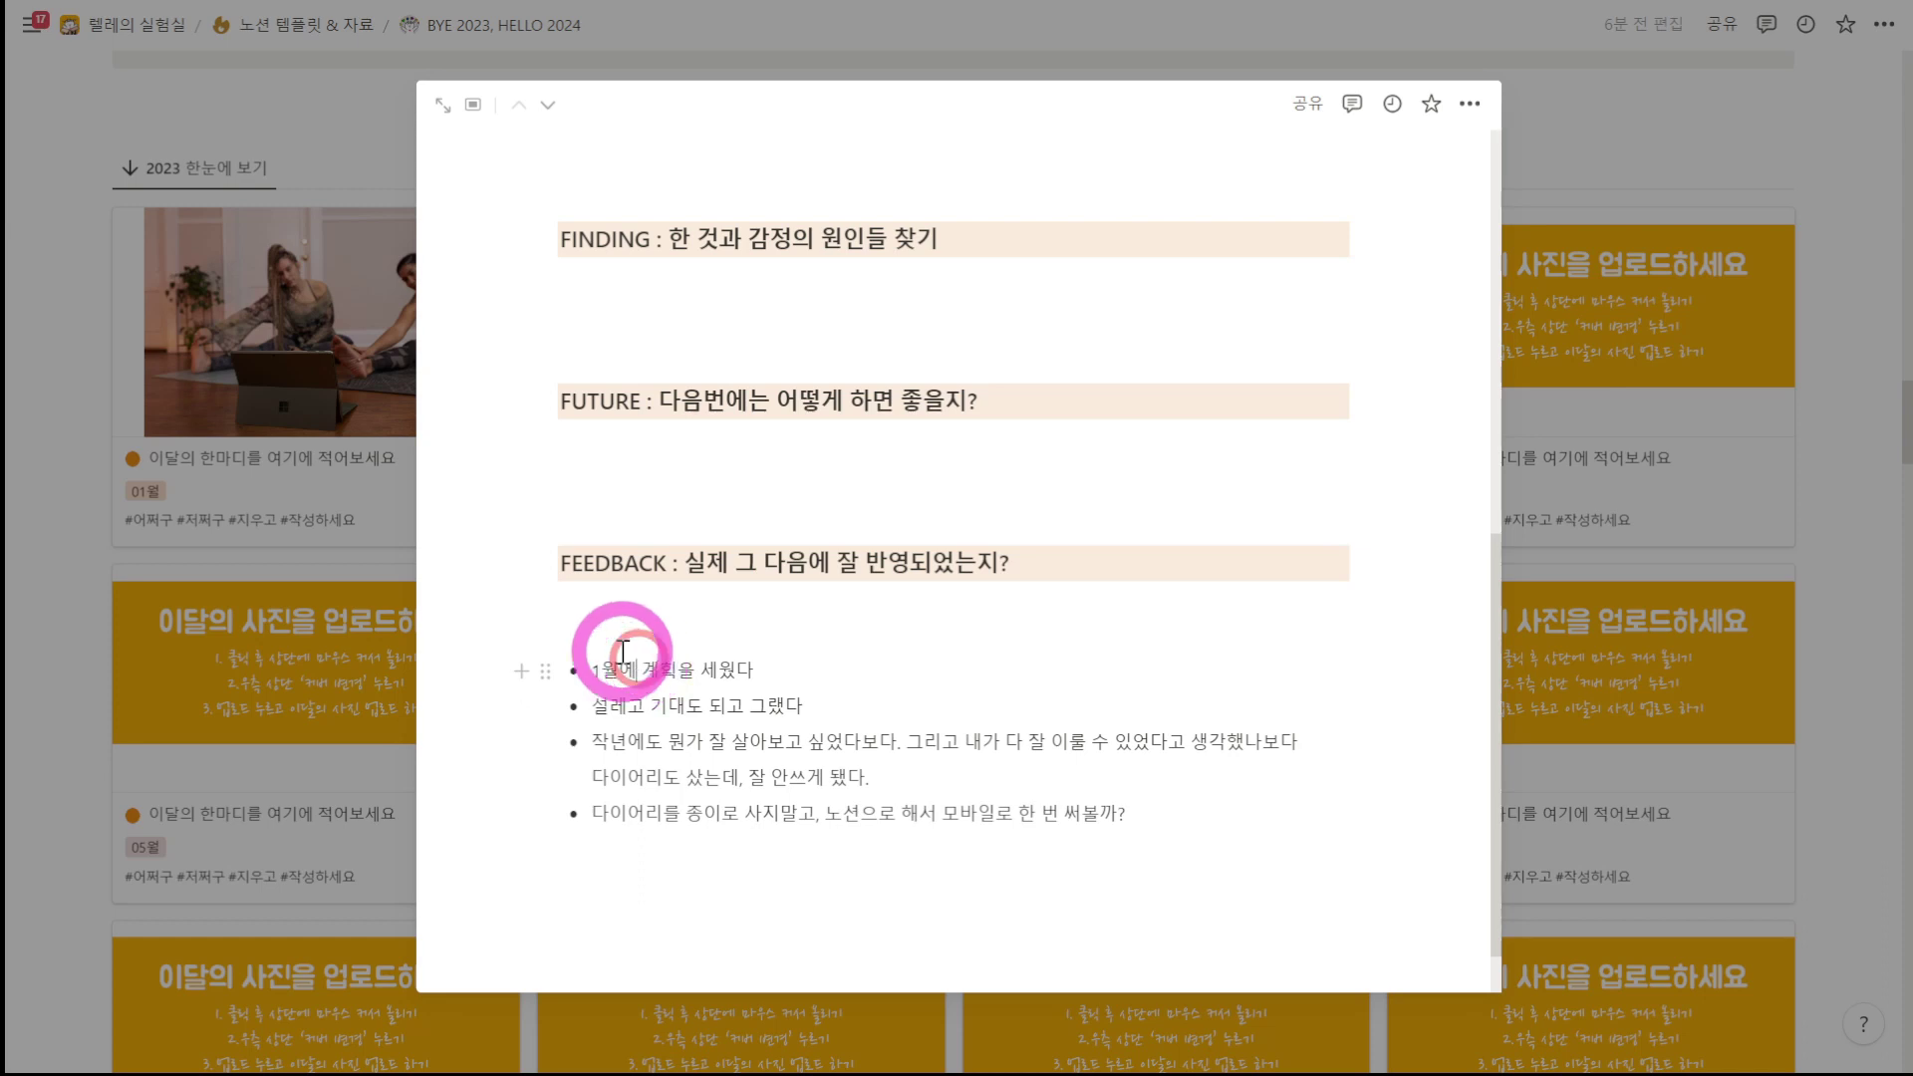
{"action": "type", "text": "1번"}
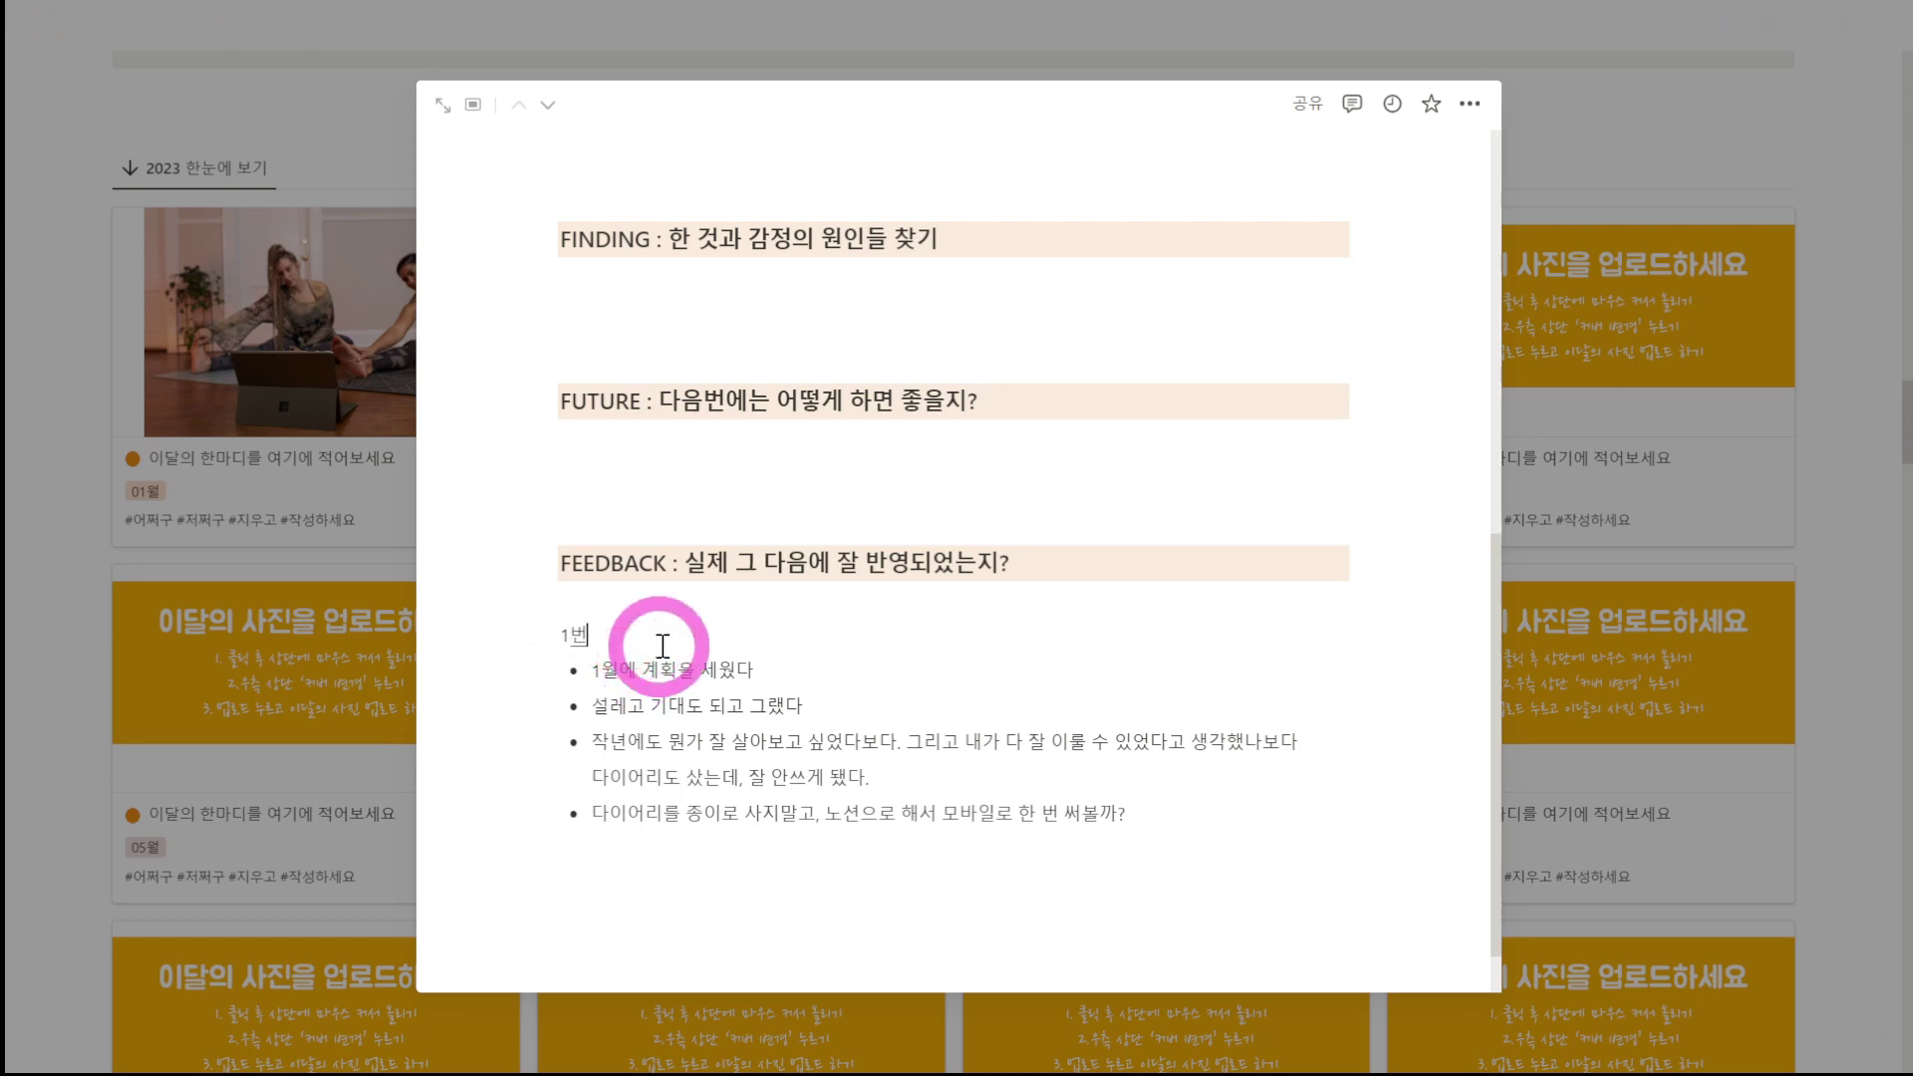
{"action": "left_click", "coordinate": [704, 850]}
{"action": "left_click", "coordinate": [705, 892]}
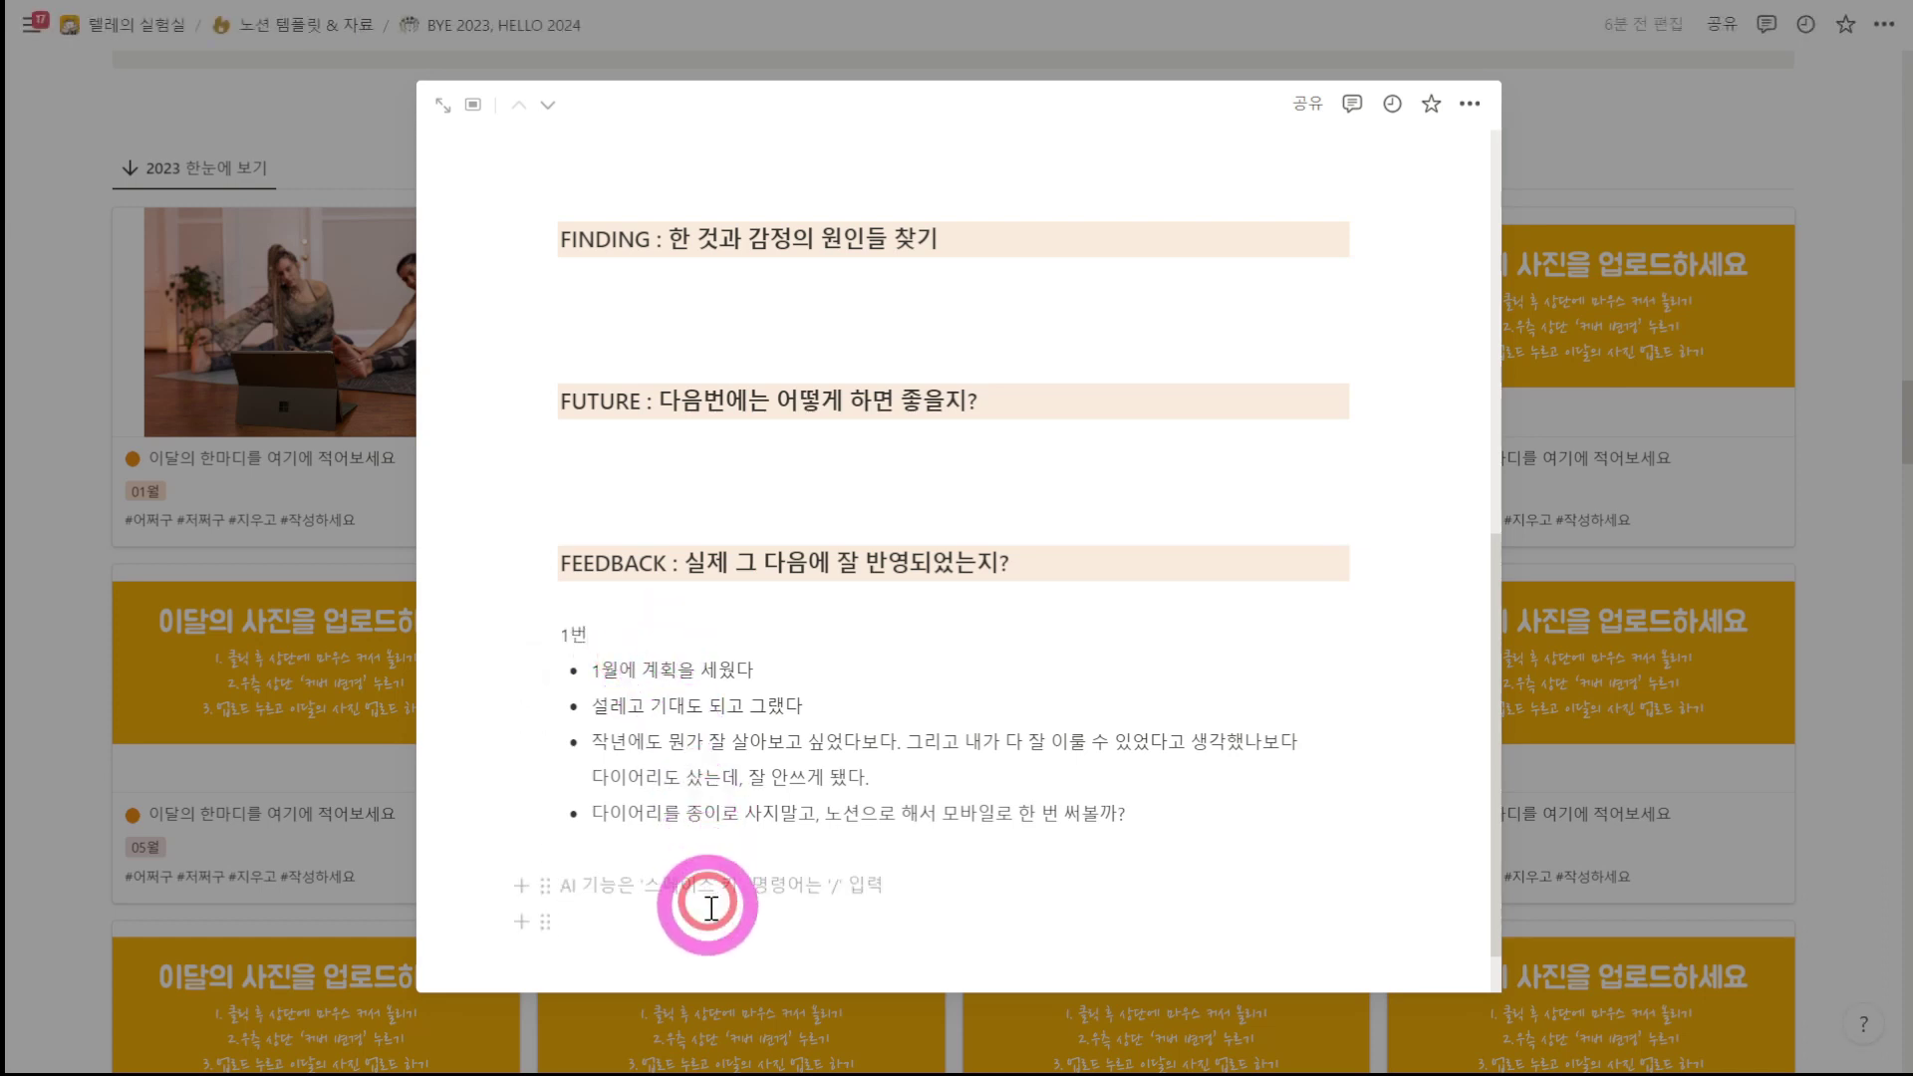
{"action": "type", "text": "2번"}
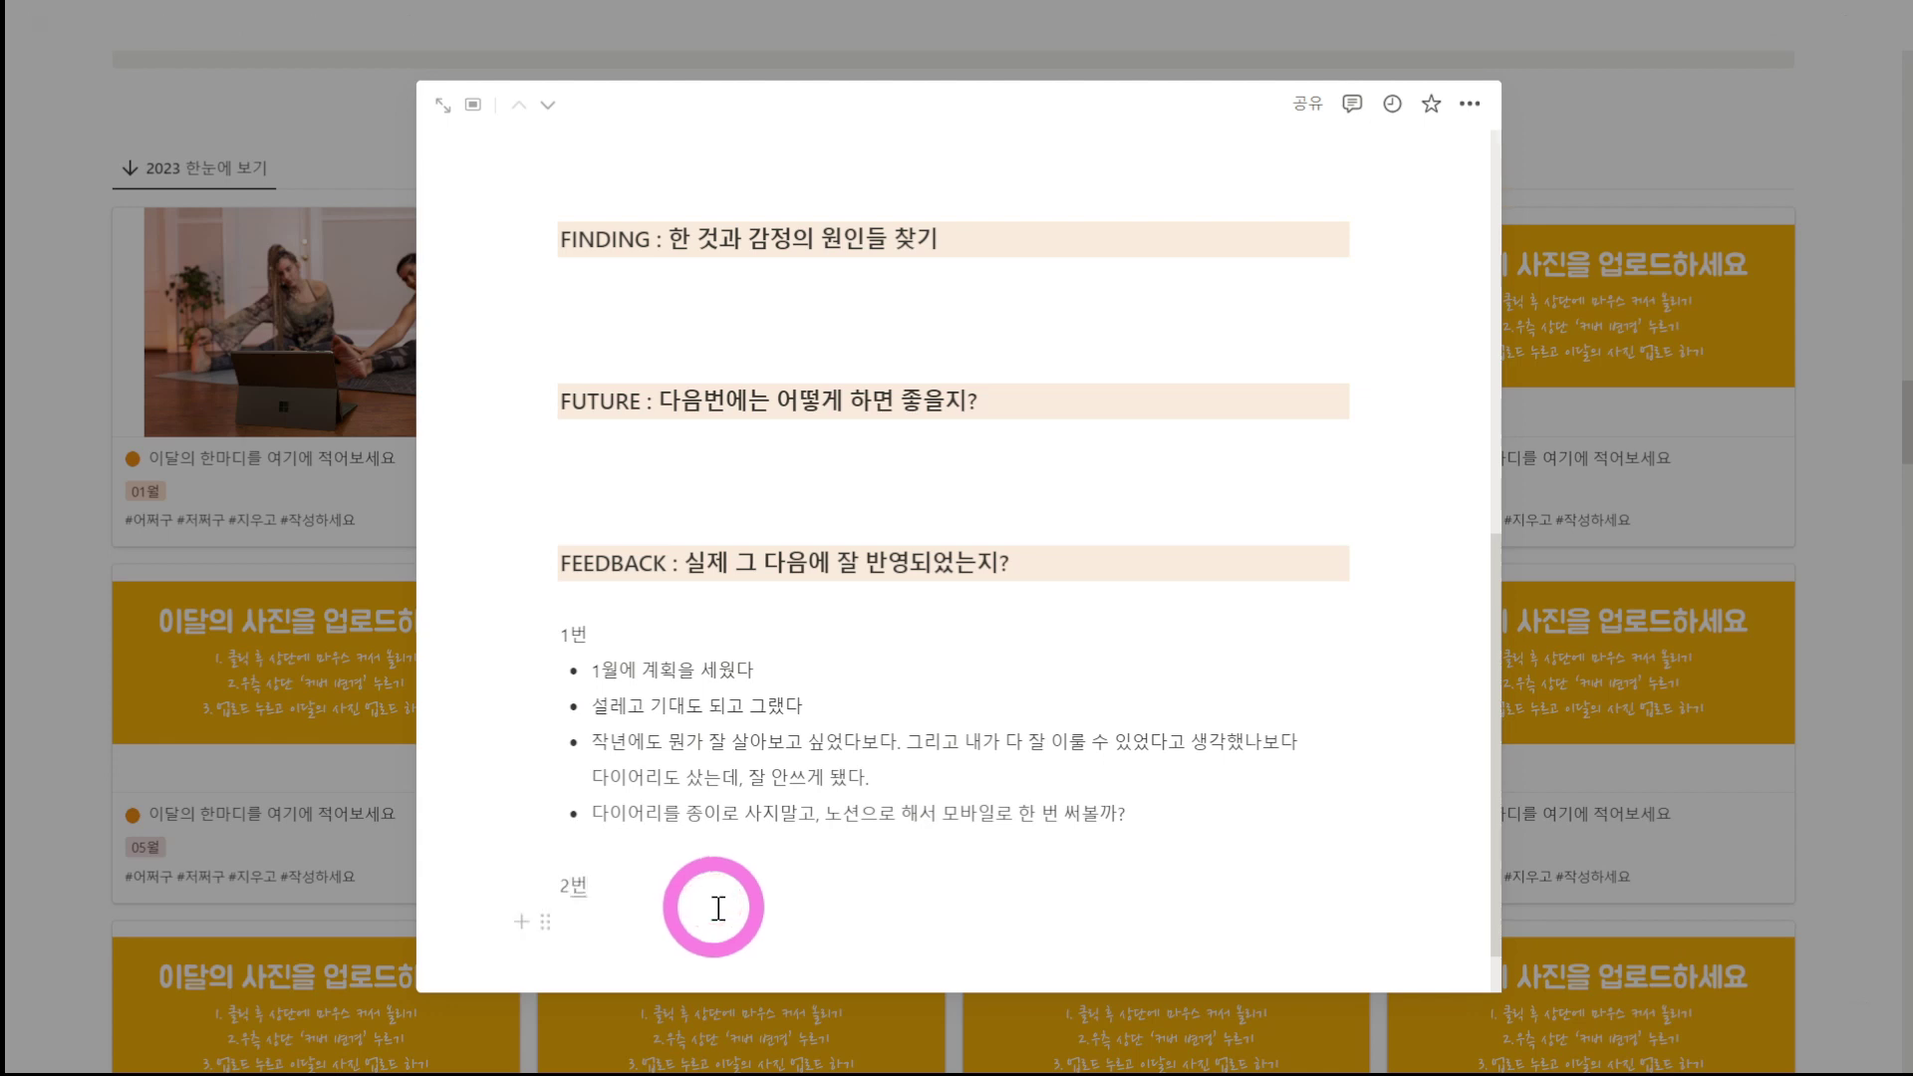
Step: Delete the "2번" label below the bulleted list and the "1번" label above it
{"action": "scroll", "coordinate": [717, 906], "scroll_direction": "down", "scroll_amount": 1}
{"action": "key", "text": "BackSpace"}
{"action": "key", "text": "BackSpace"}
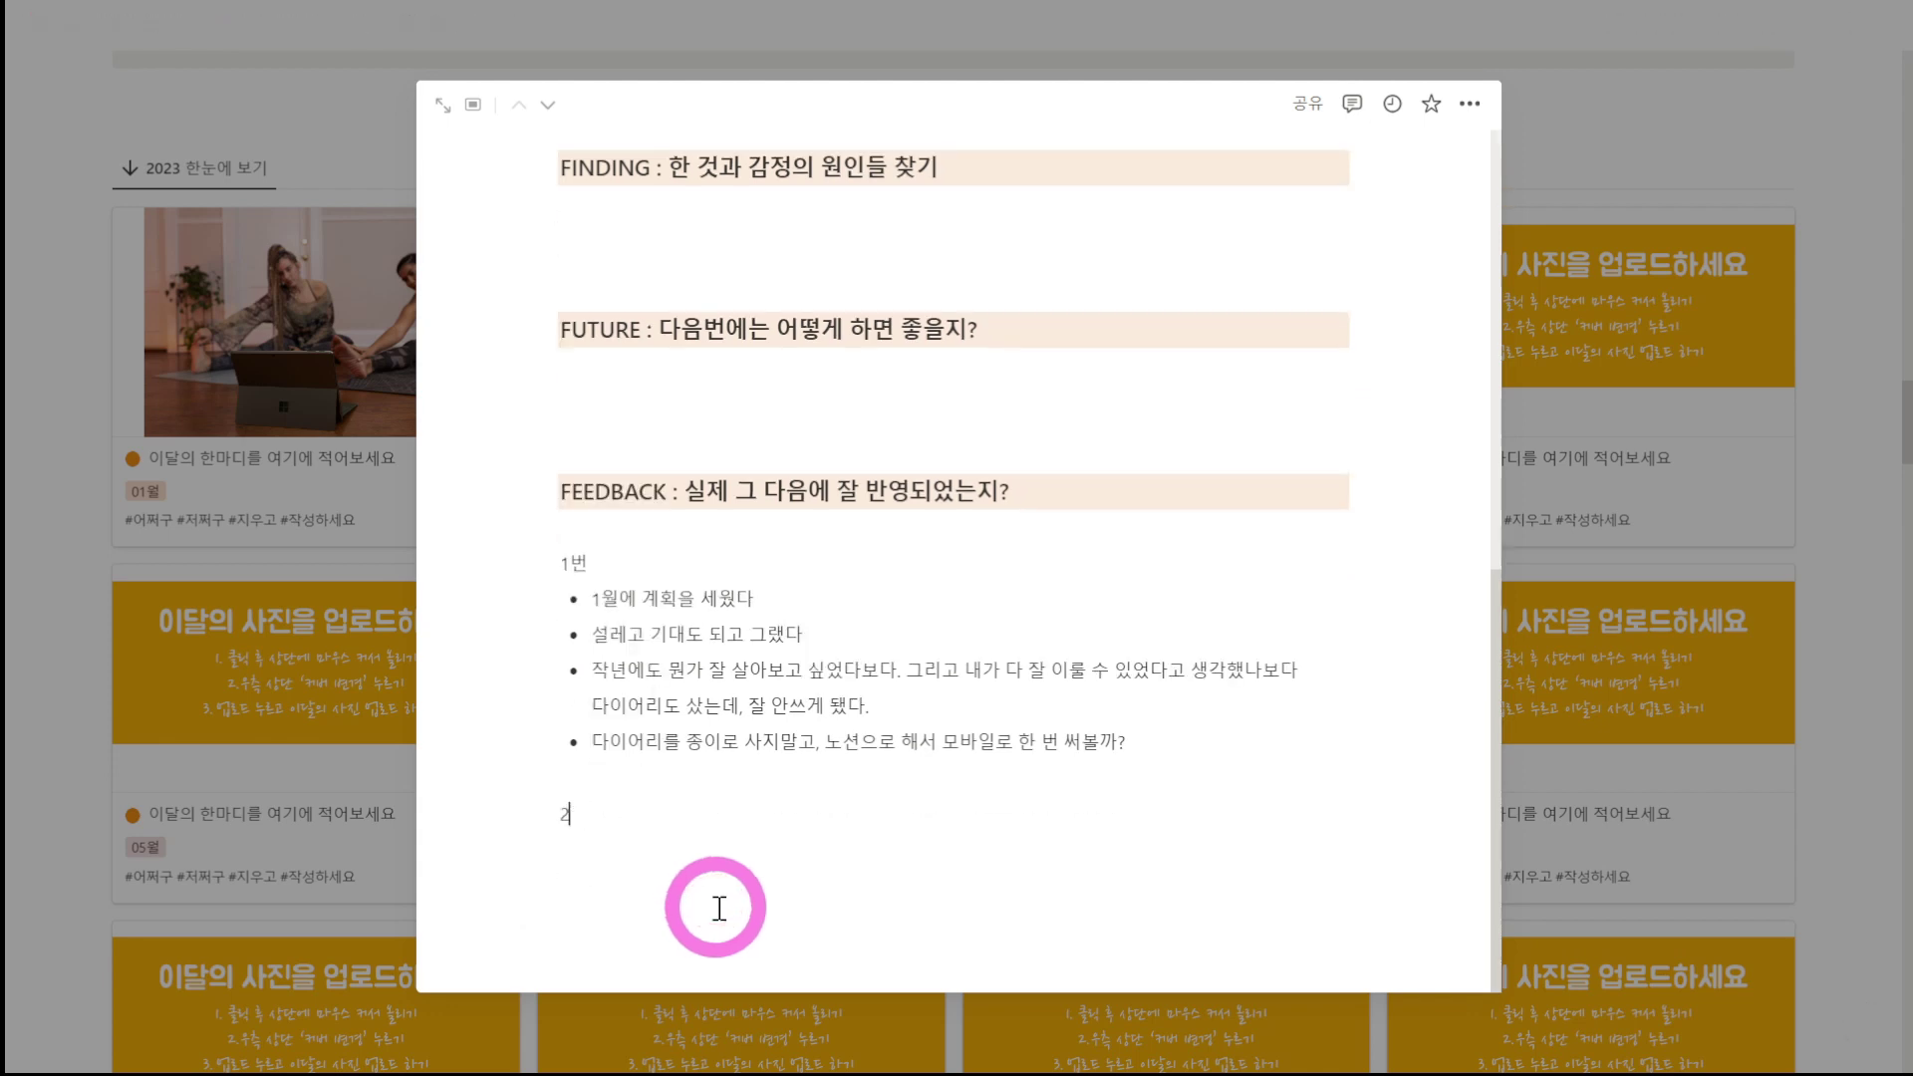
{"action": "scroll", "coordinate": [717, 907], "scroll_direction": "up", "scroll_amount": 1}
{"action": "left_click", "coordinate": [650, 615]}
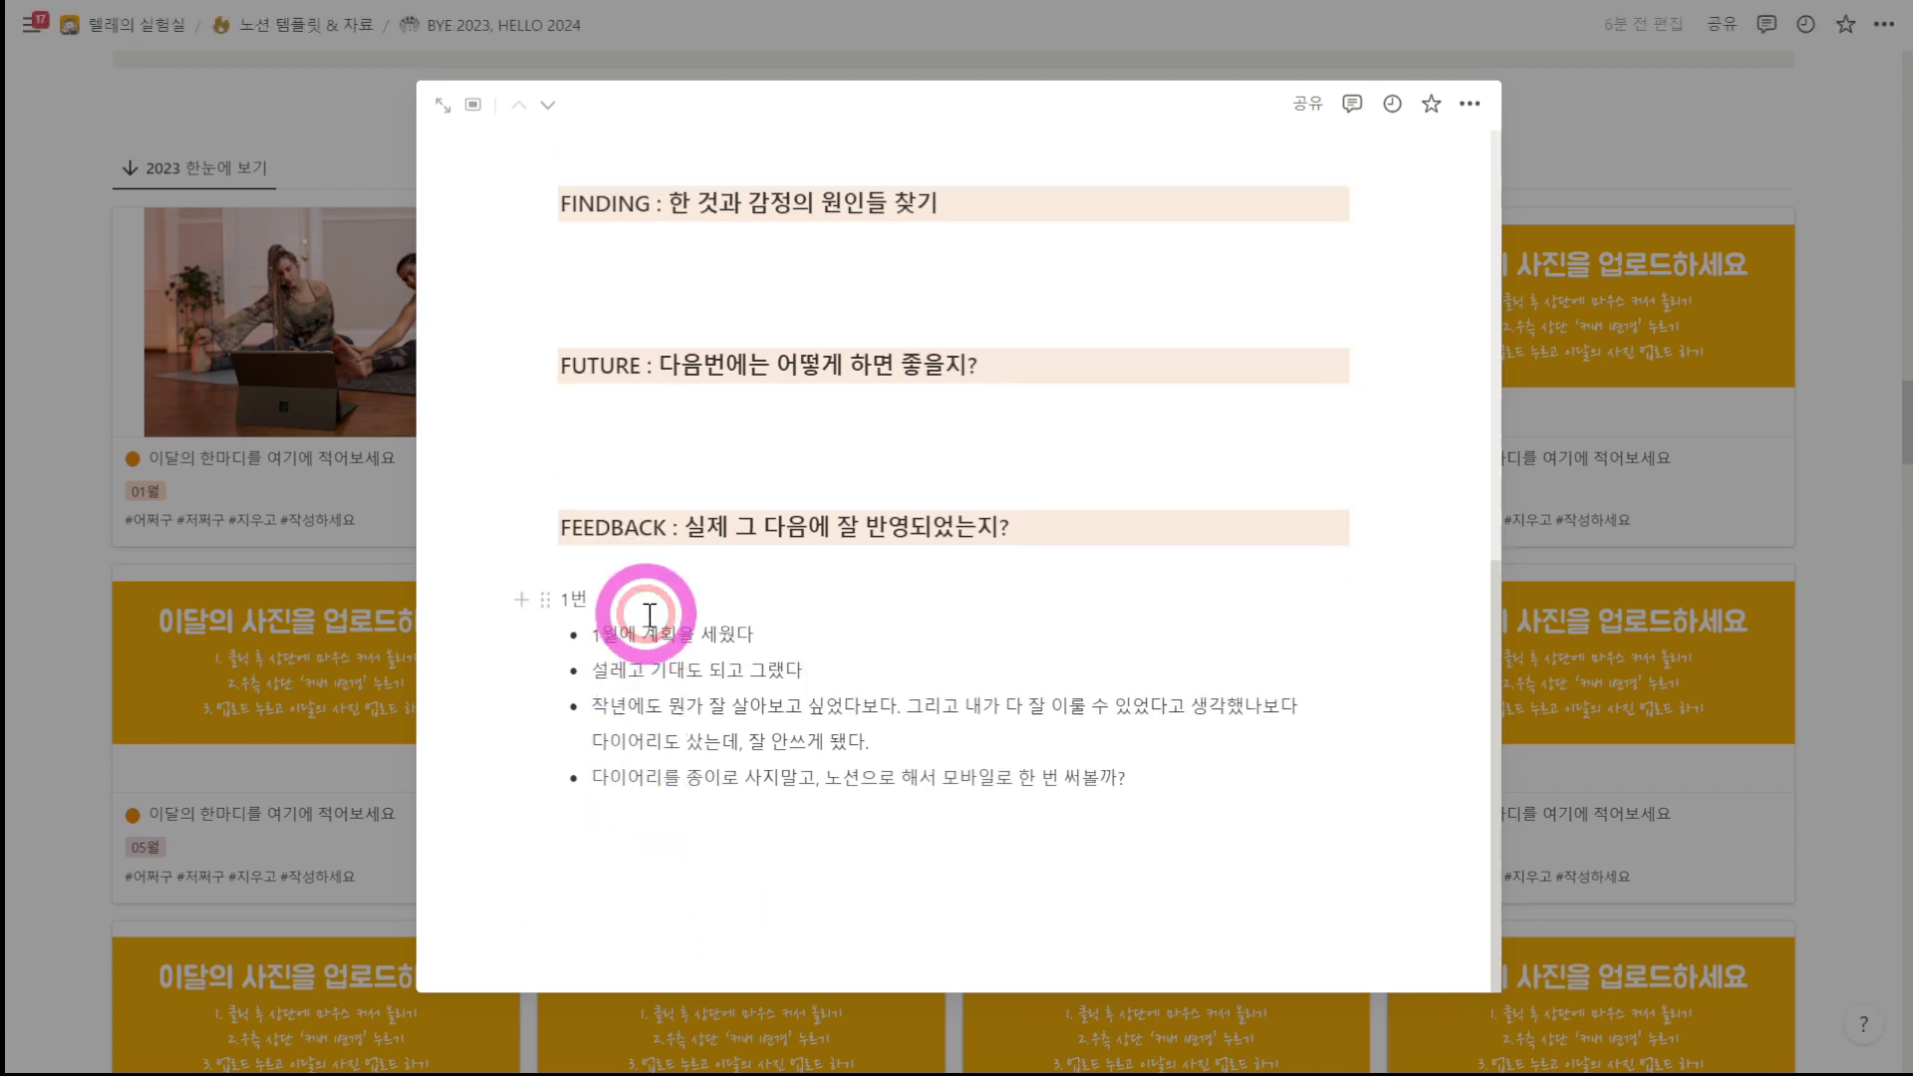
{"action": "key", "text": "BackSpace"}
{"action": "key", "text": "BackSpace"}
{"action": "key", "text": "Down"}
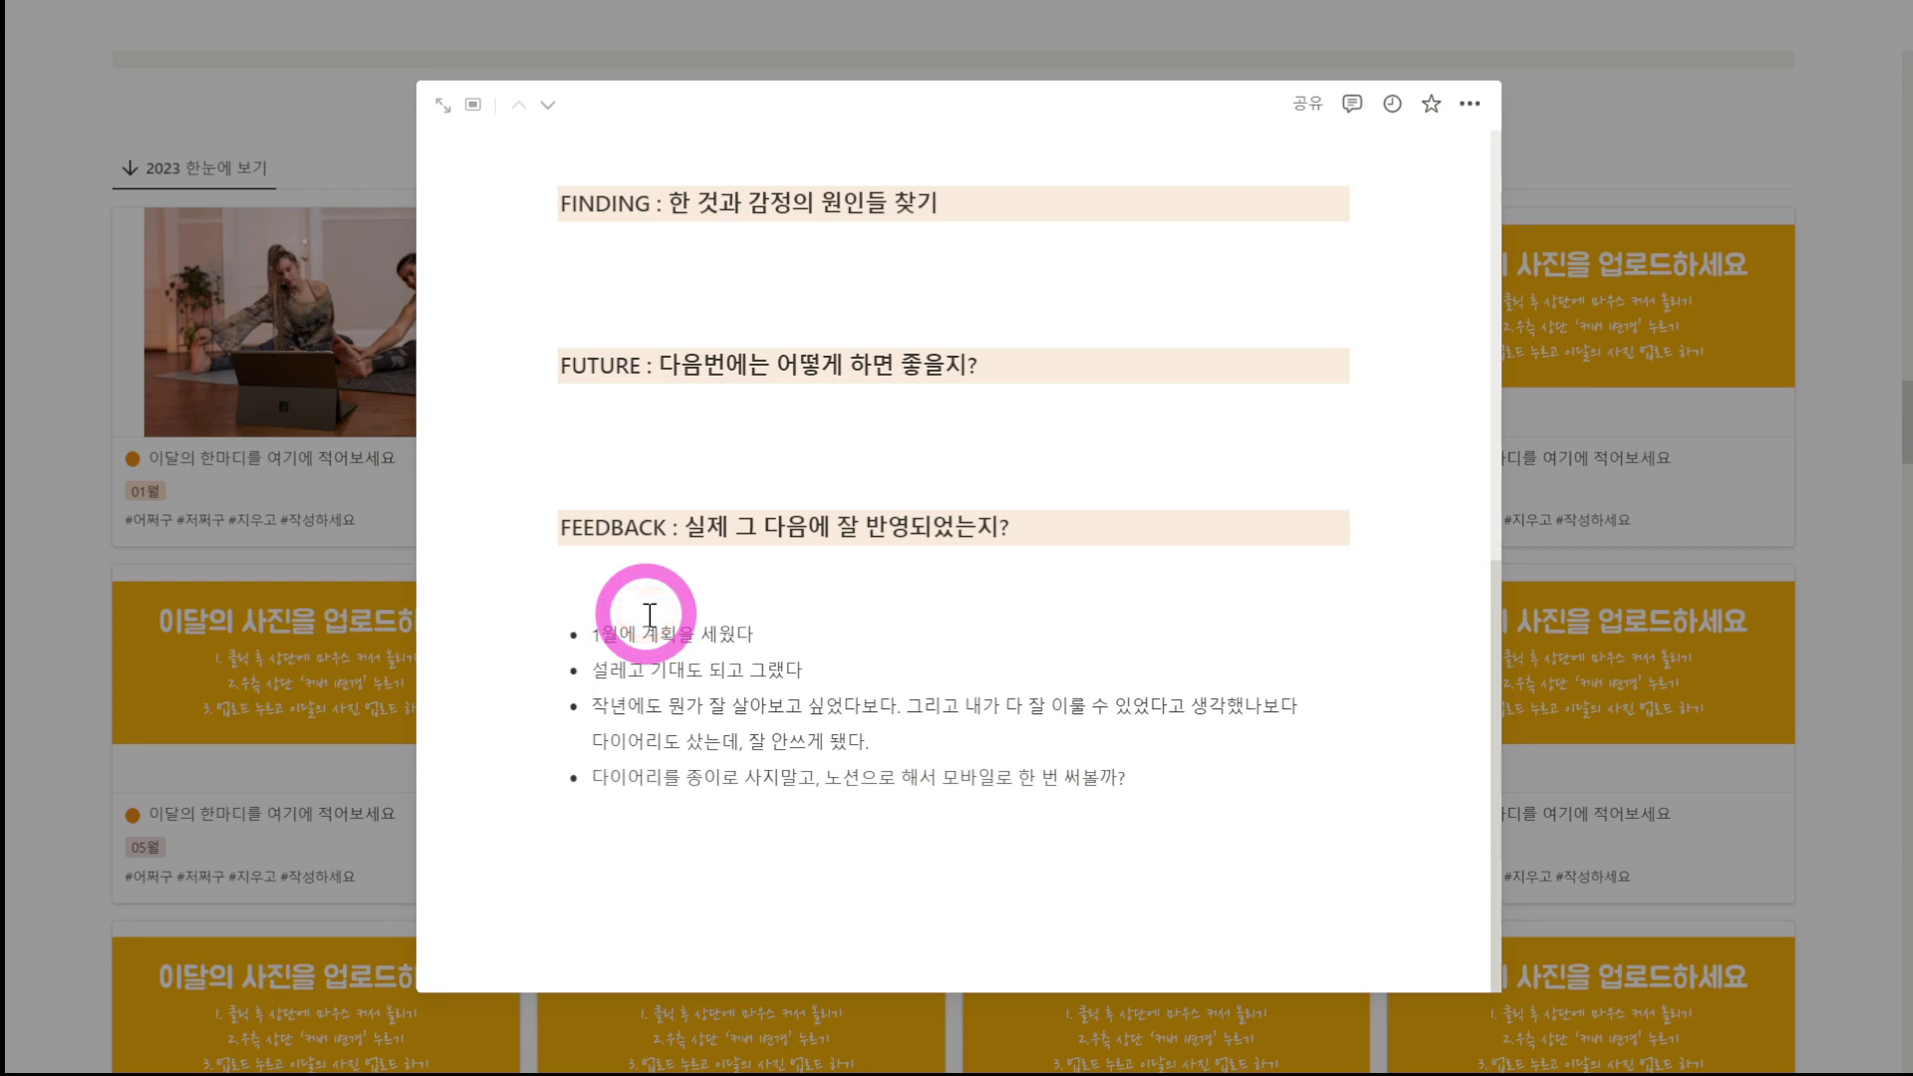
Step: Convert the first bullet, "1월에 계획을 세웠다", into a level 3 heading above the remaining bullets
{"action": "scroll", "coordinate": [787, 767], "scroll_direction": "up", "scroll_amount": 3}
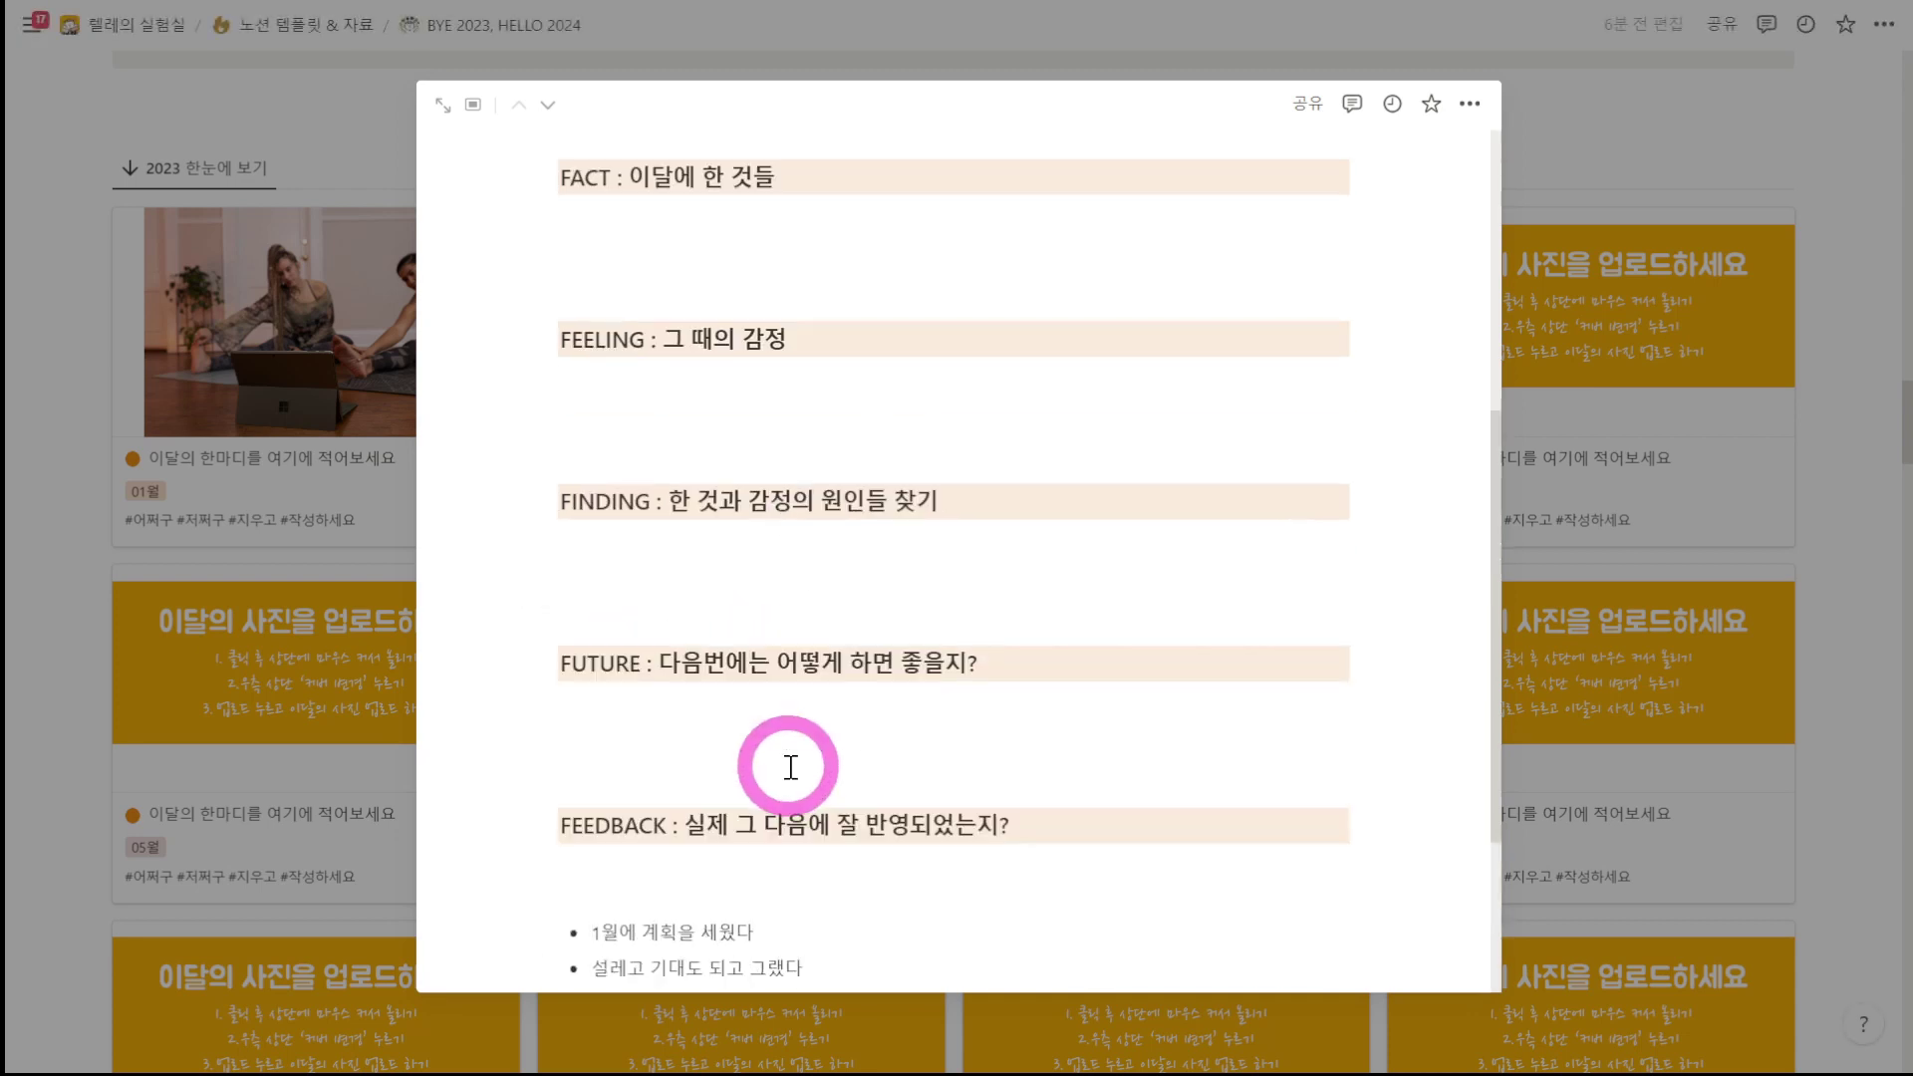
{"action": "scroll", "coordinate": [790, 767], "scroll_direction": "down", "scroll_amount": 3}
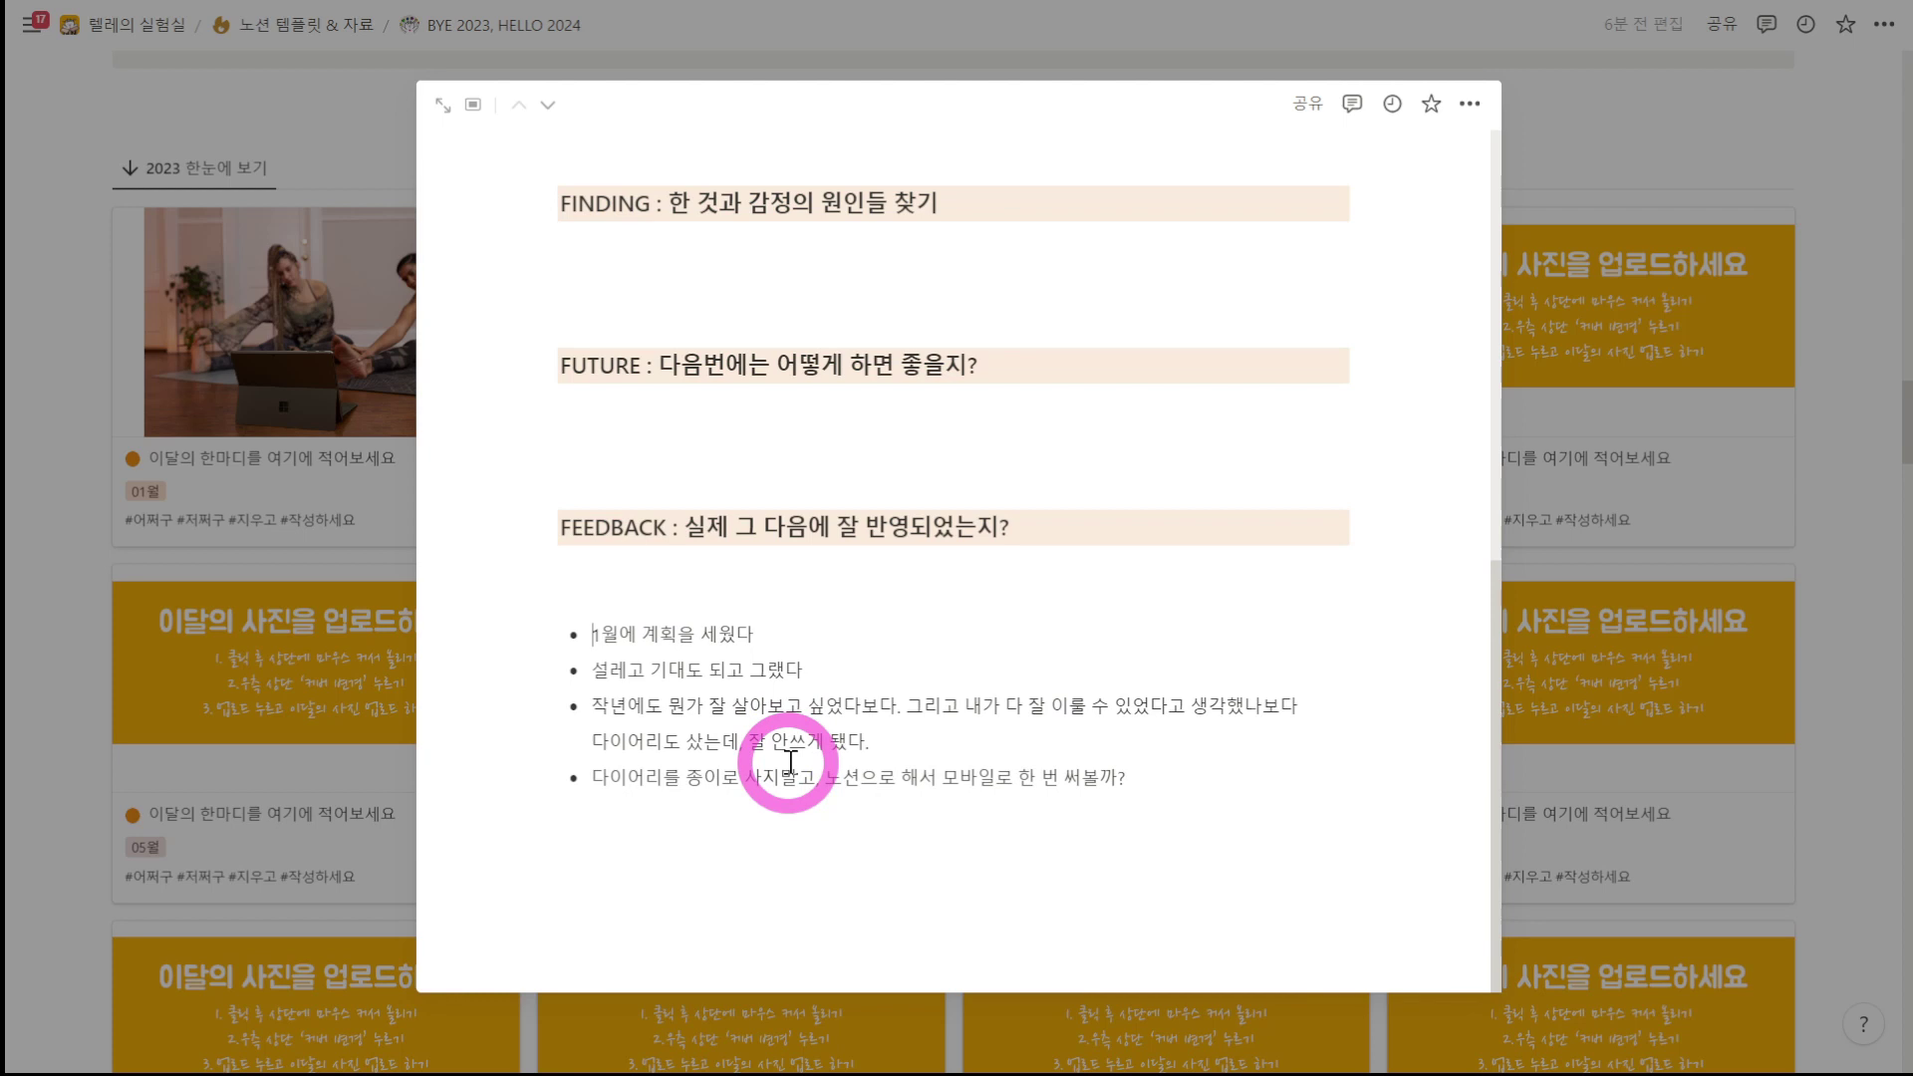
{"action": "key", "text": "BackSpace"}
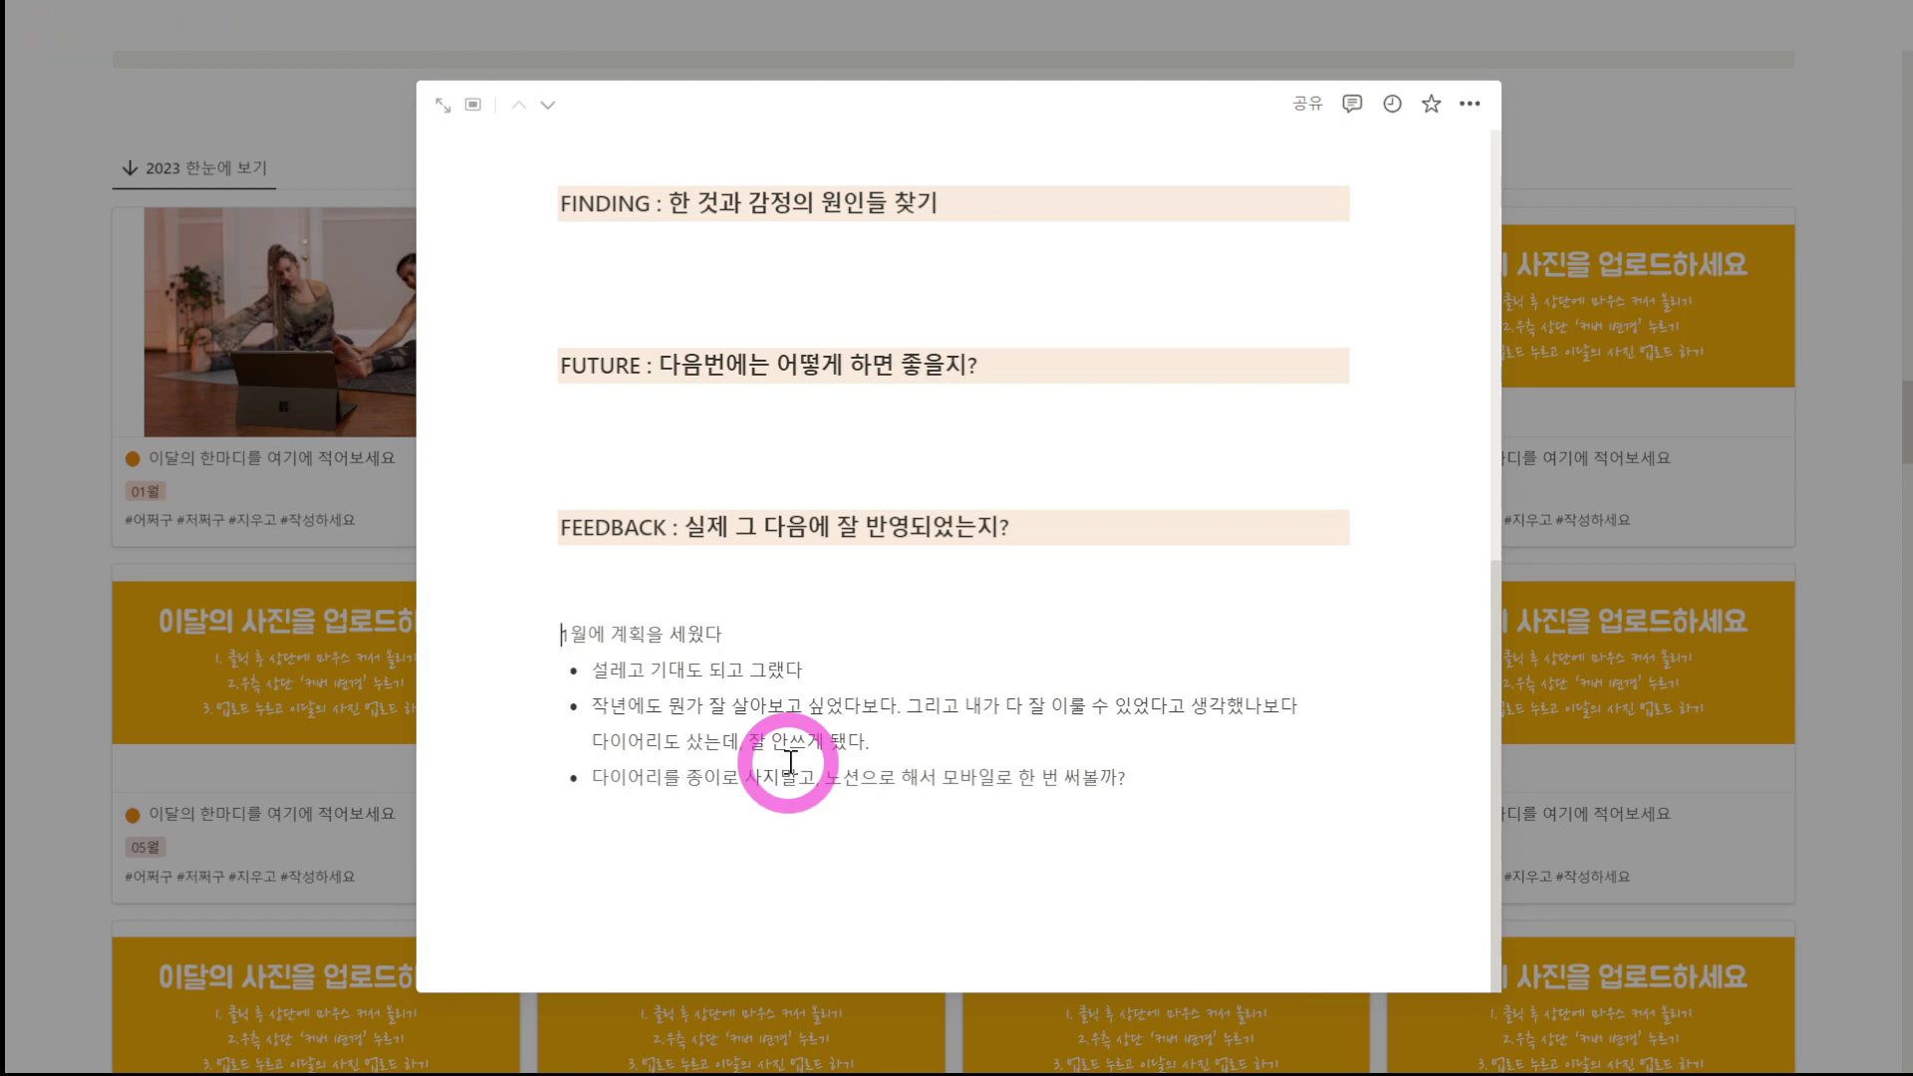
{"action": "type", "text": "###"}
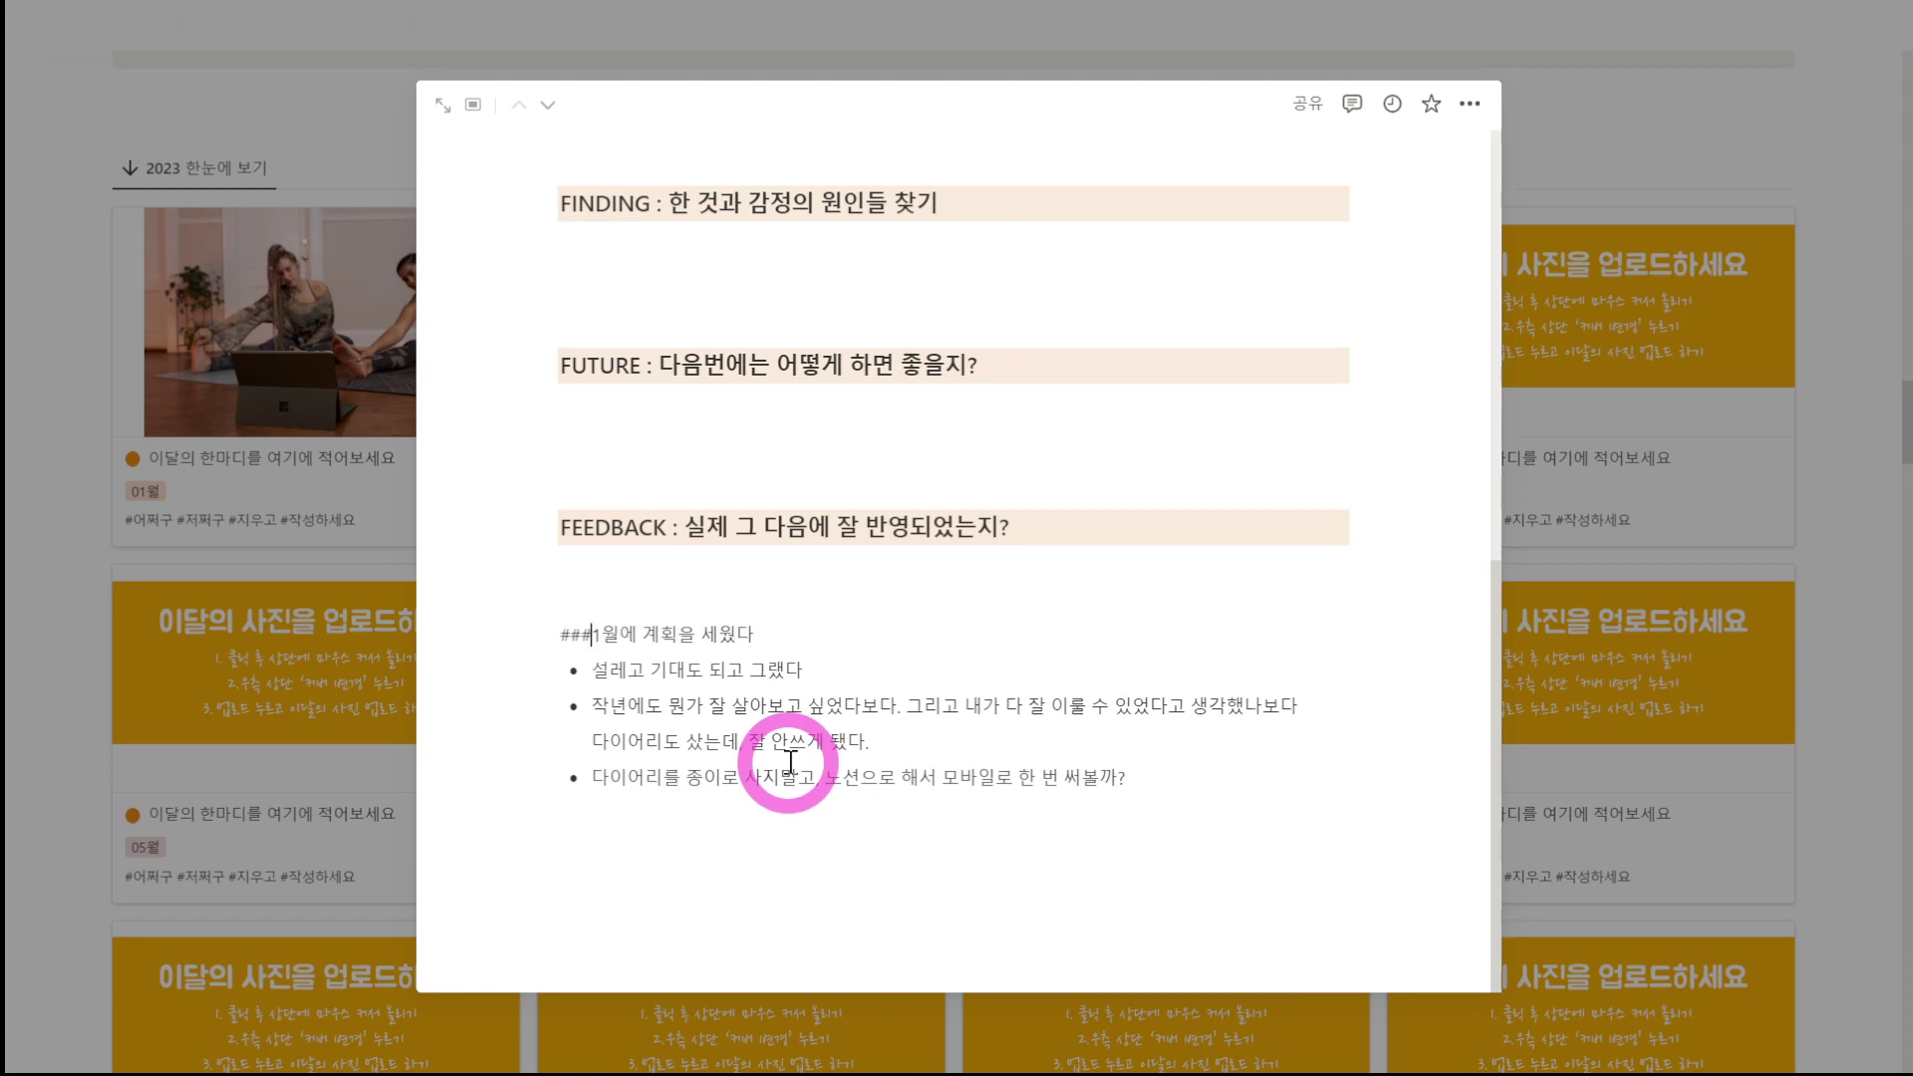
{"action": "key", "text": "space"}
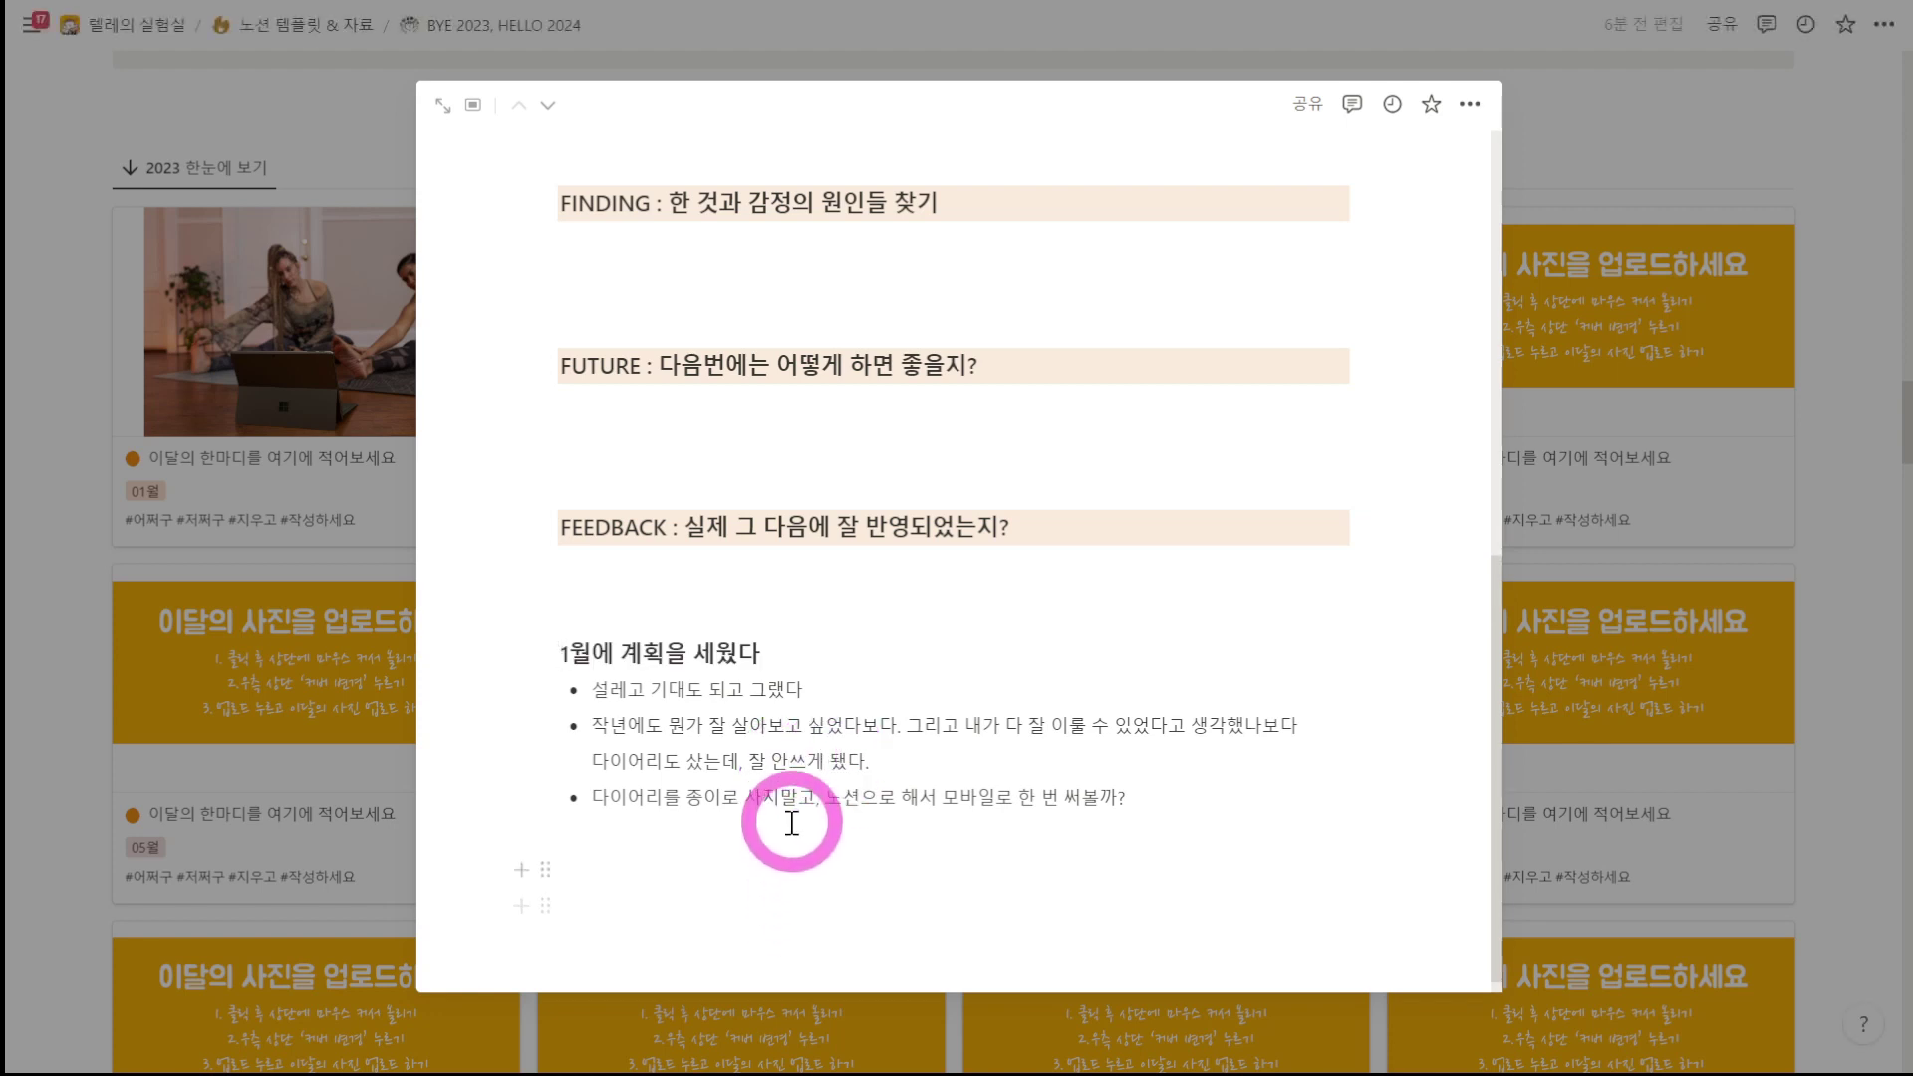
Step: Add a level 3 heading reading "두번째 한거" below the bulleted list
{"action": "left_click", "coordinate": [689, 900]}
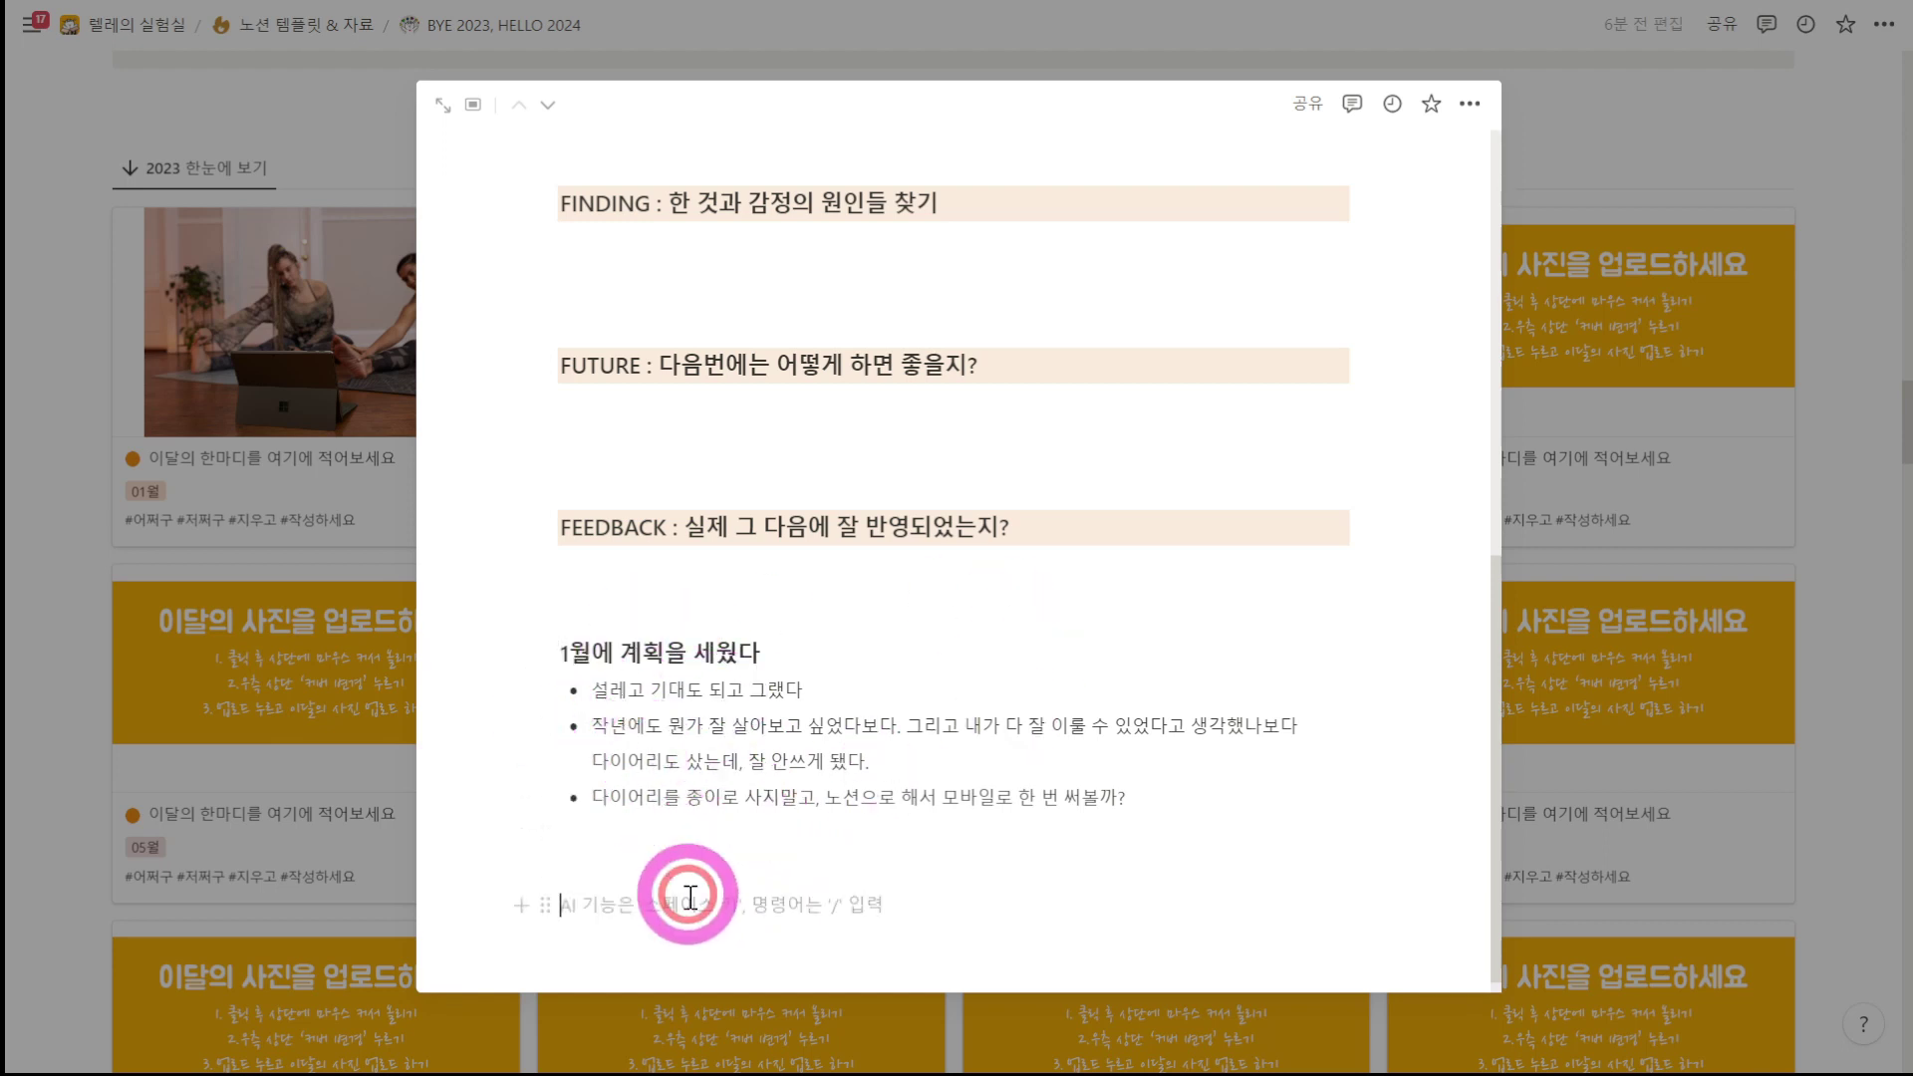
{"action": "type", "text": "###"}
{"action": "key", "text": "space"}
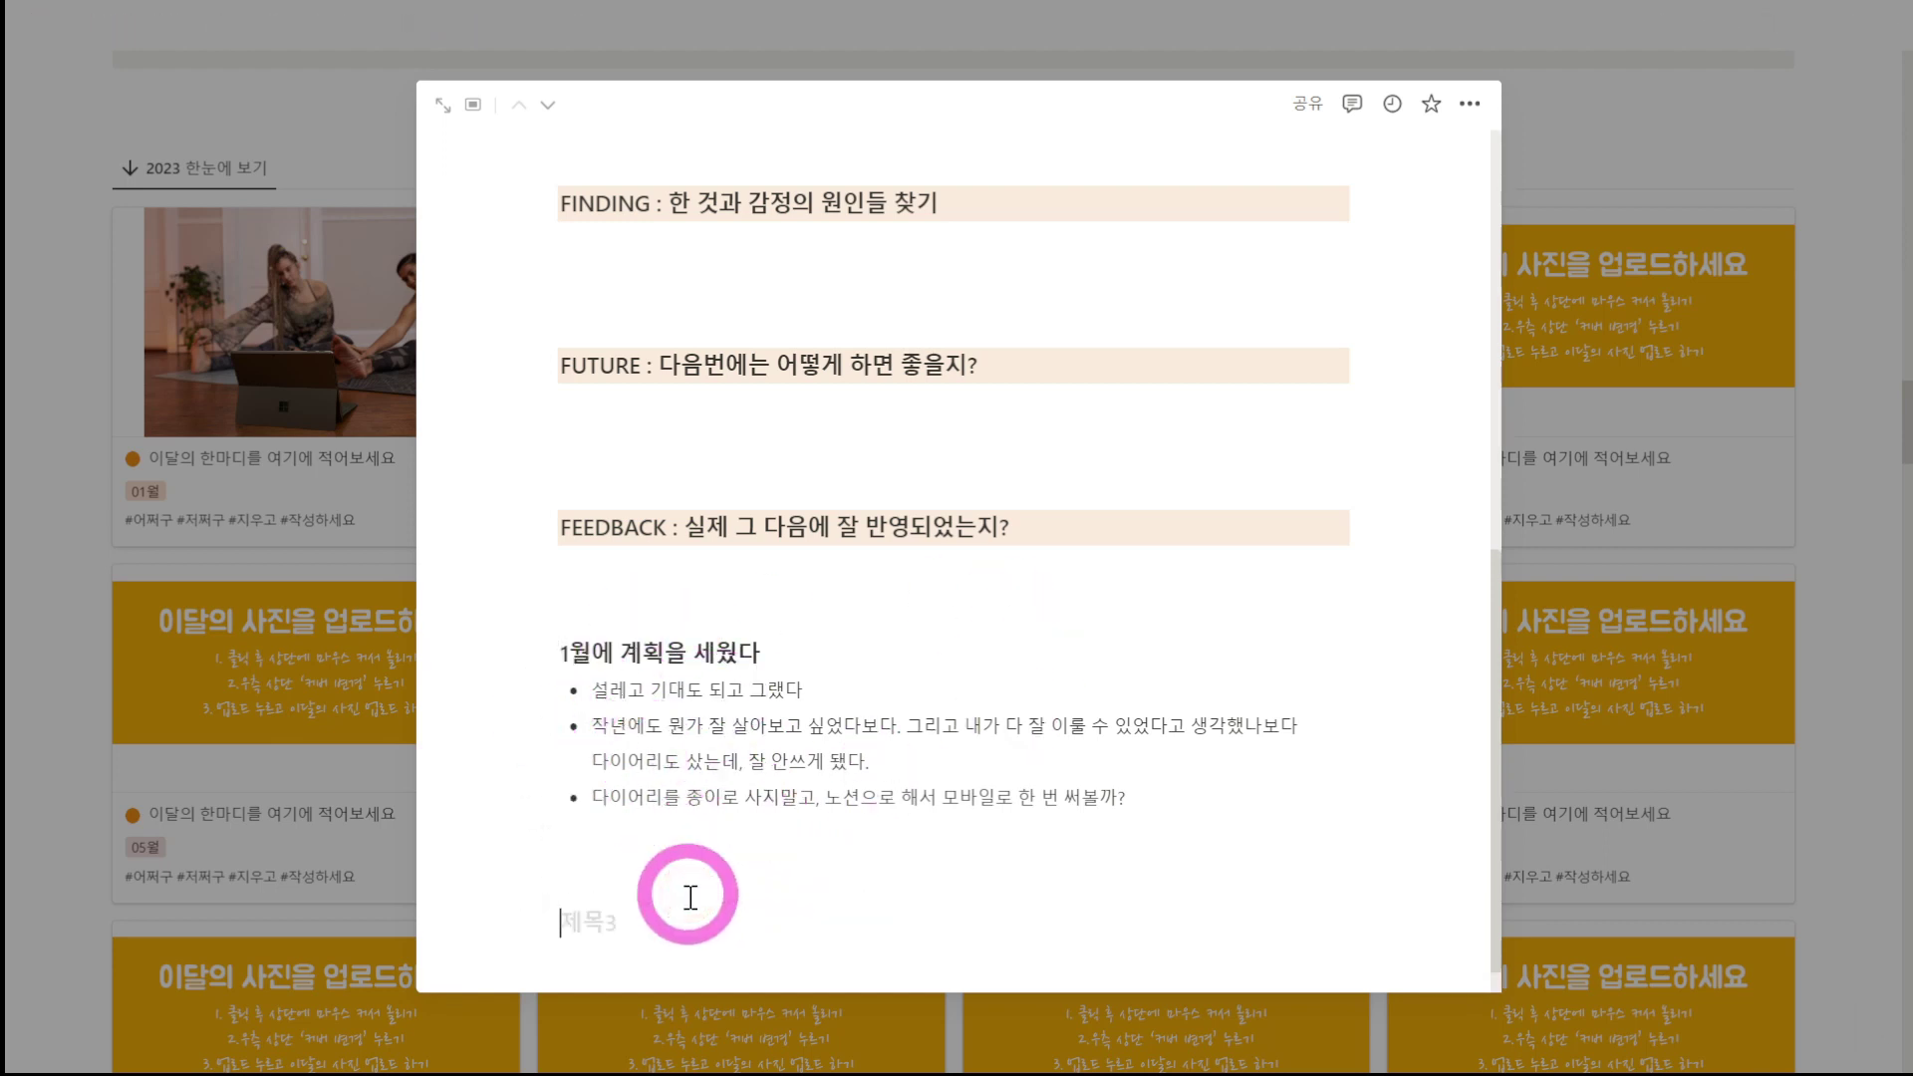
{"action": "type", "text": "두번째 한거"}
Step: Review the January page from its title and FACT section down to the sample entries grouped by event below FEEDBACK
{"action": "scroll", "coordinate": [772, 698], "scroll_direction": "up", "scroll_amount": 3}
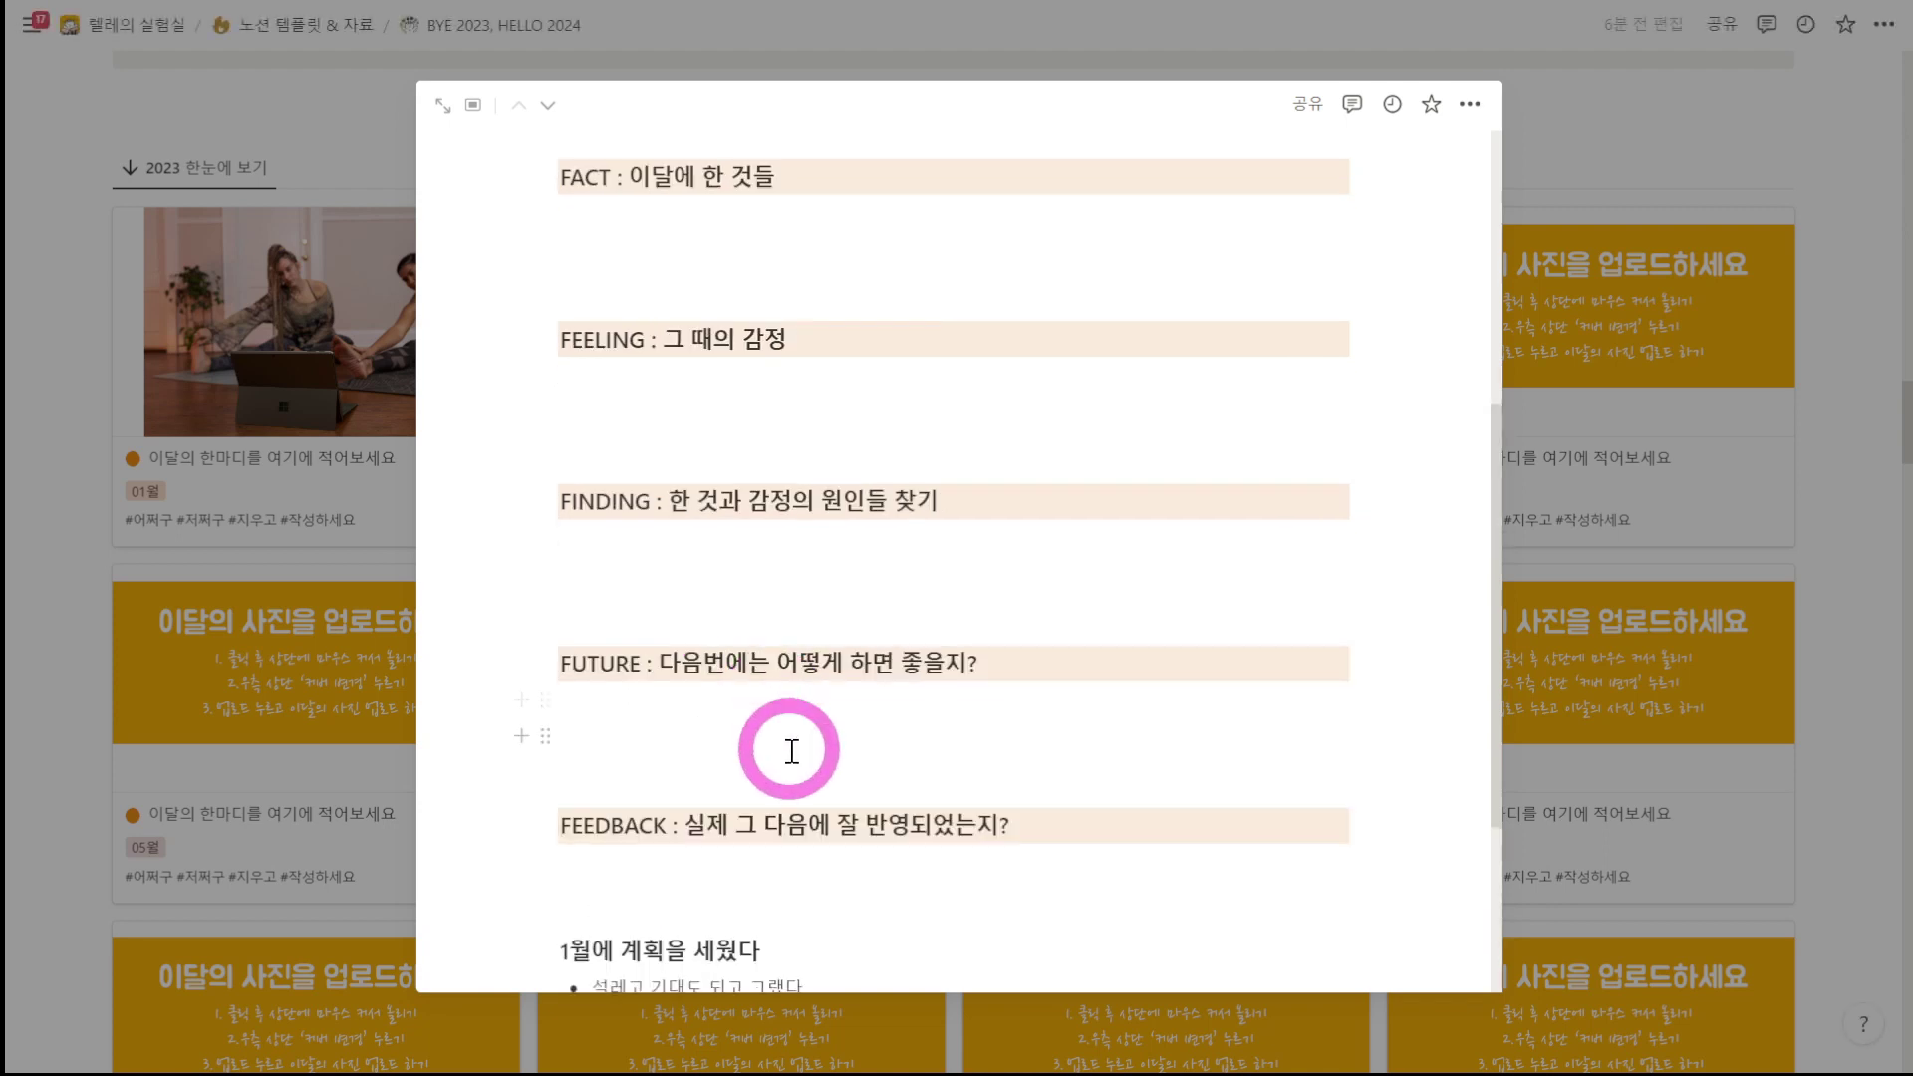
{"action": "scroll", "coordinate": [792, 751], "scroll_direction": "down", "scroll_amount": 3}
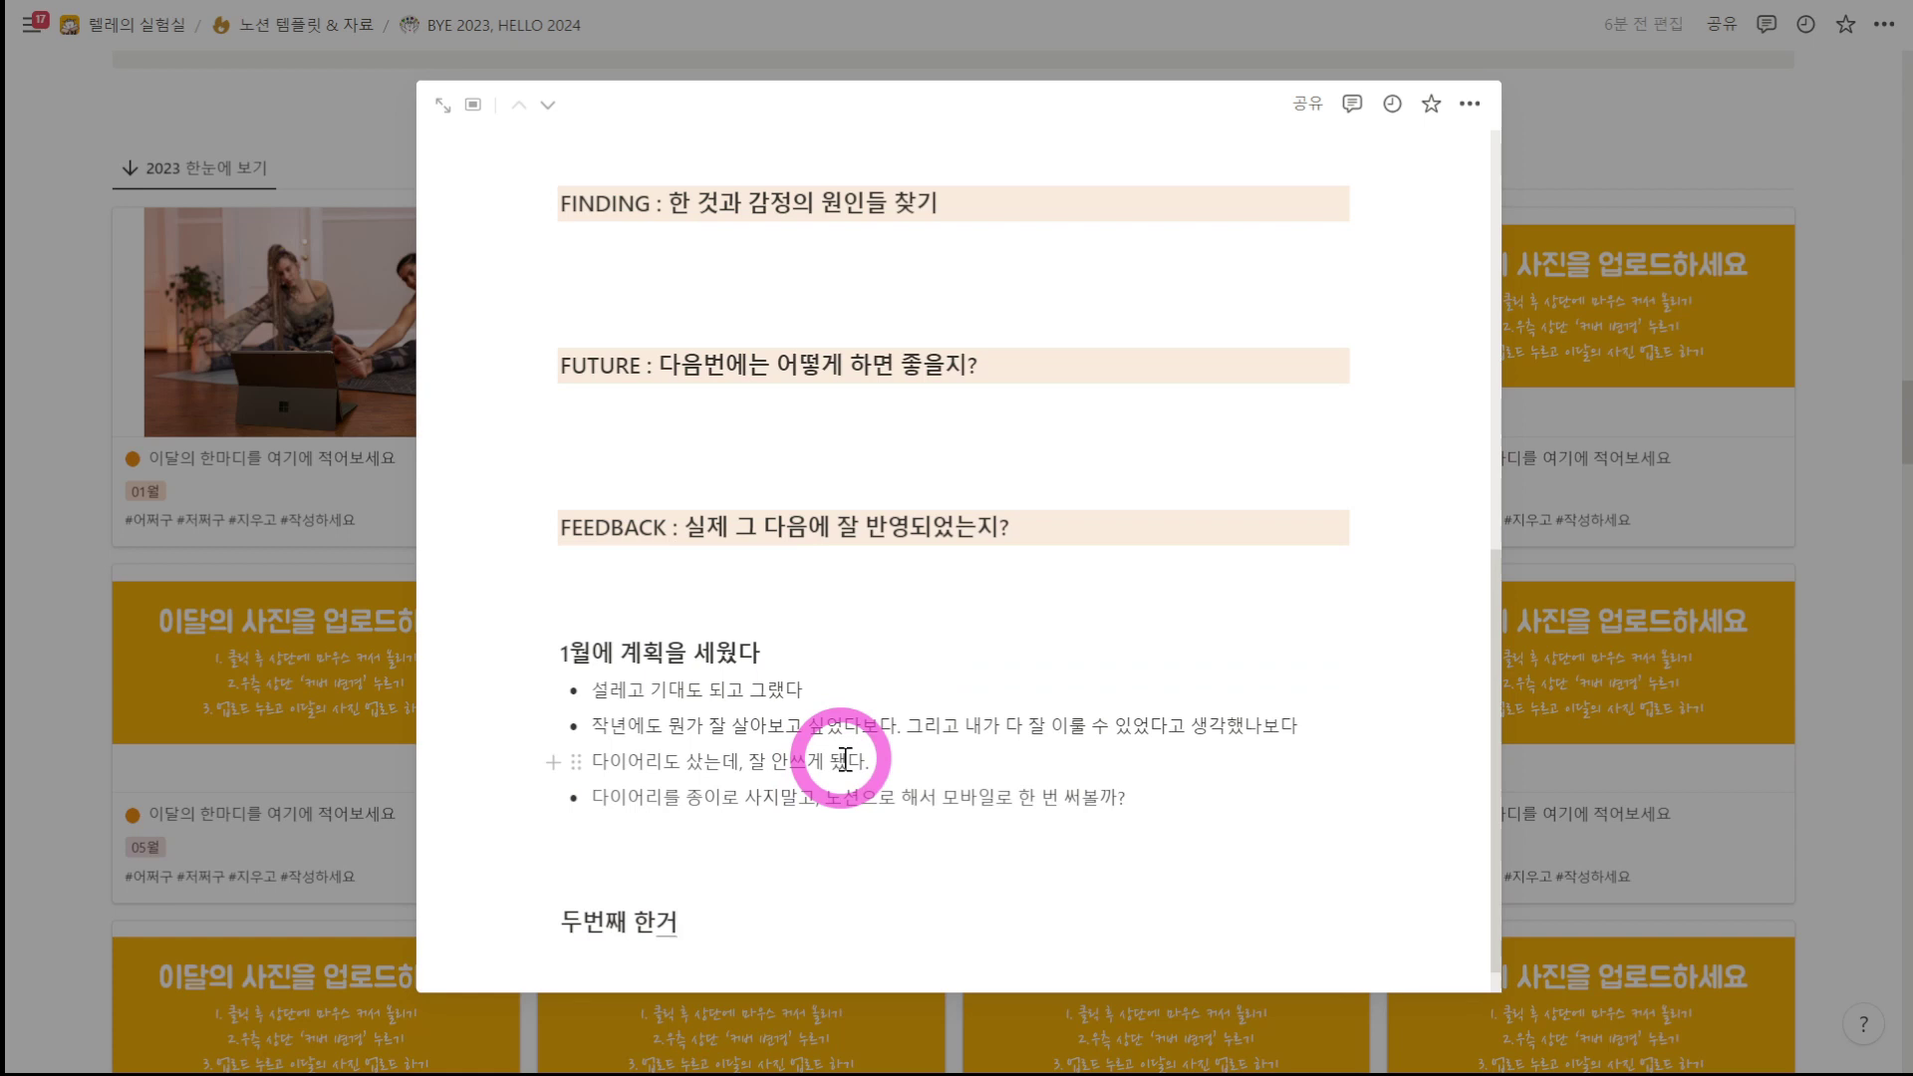
{"action": "scroll", "coordinate": [887, 817], "scroll_direction": "down", "scroll_amount": 1}
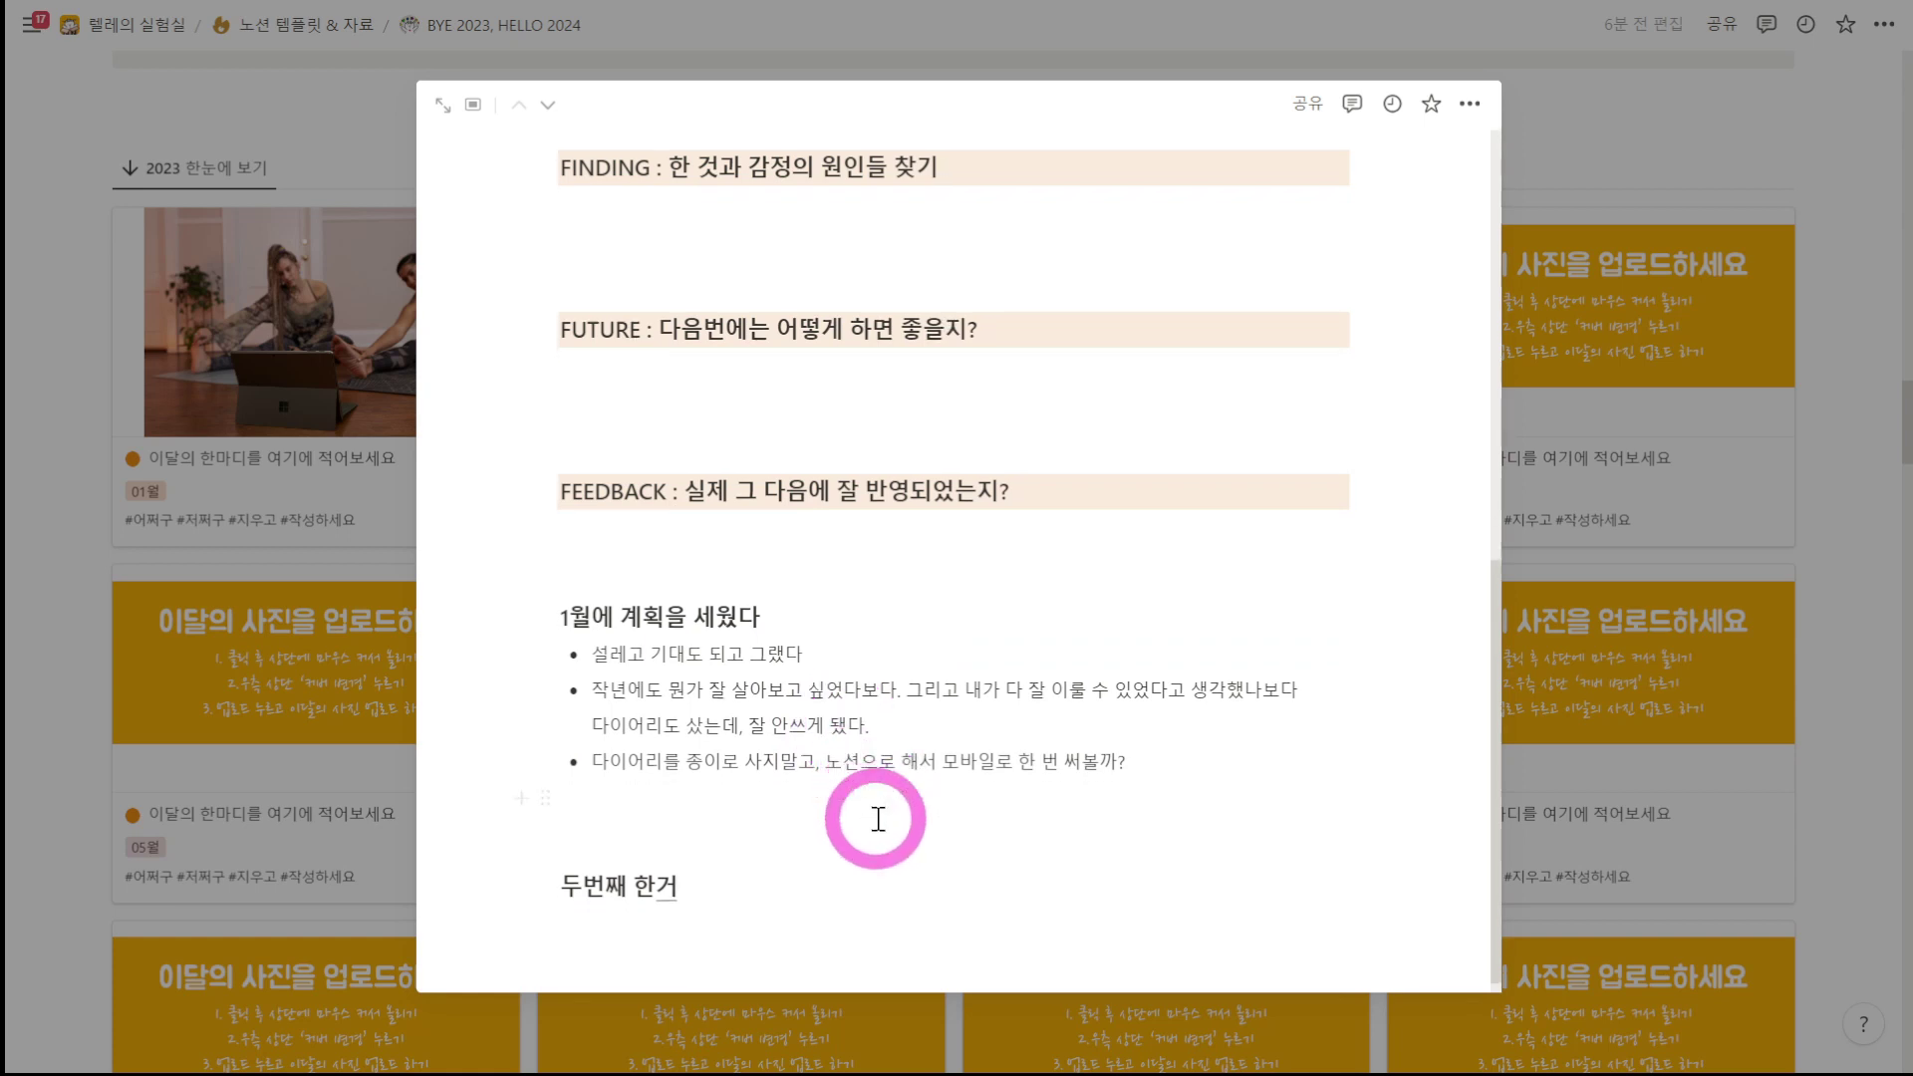
{"action": "scroll", "coordinate": [898, 879], "scroll_direction": "up", "scroll_amount": 2}
{"action": "scroll", "coordinate": [1421, 853], "scroll_direction": "up", "scroll_amount": 6}
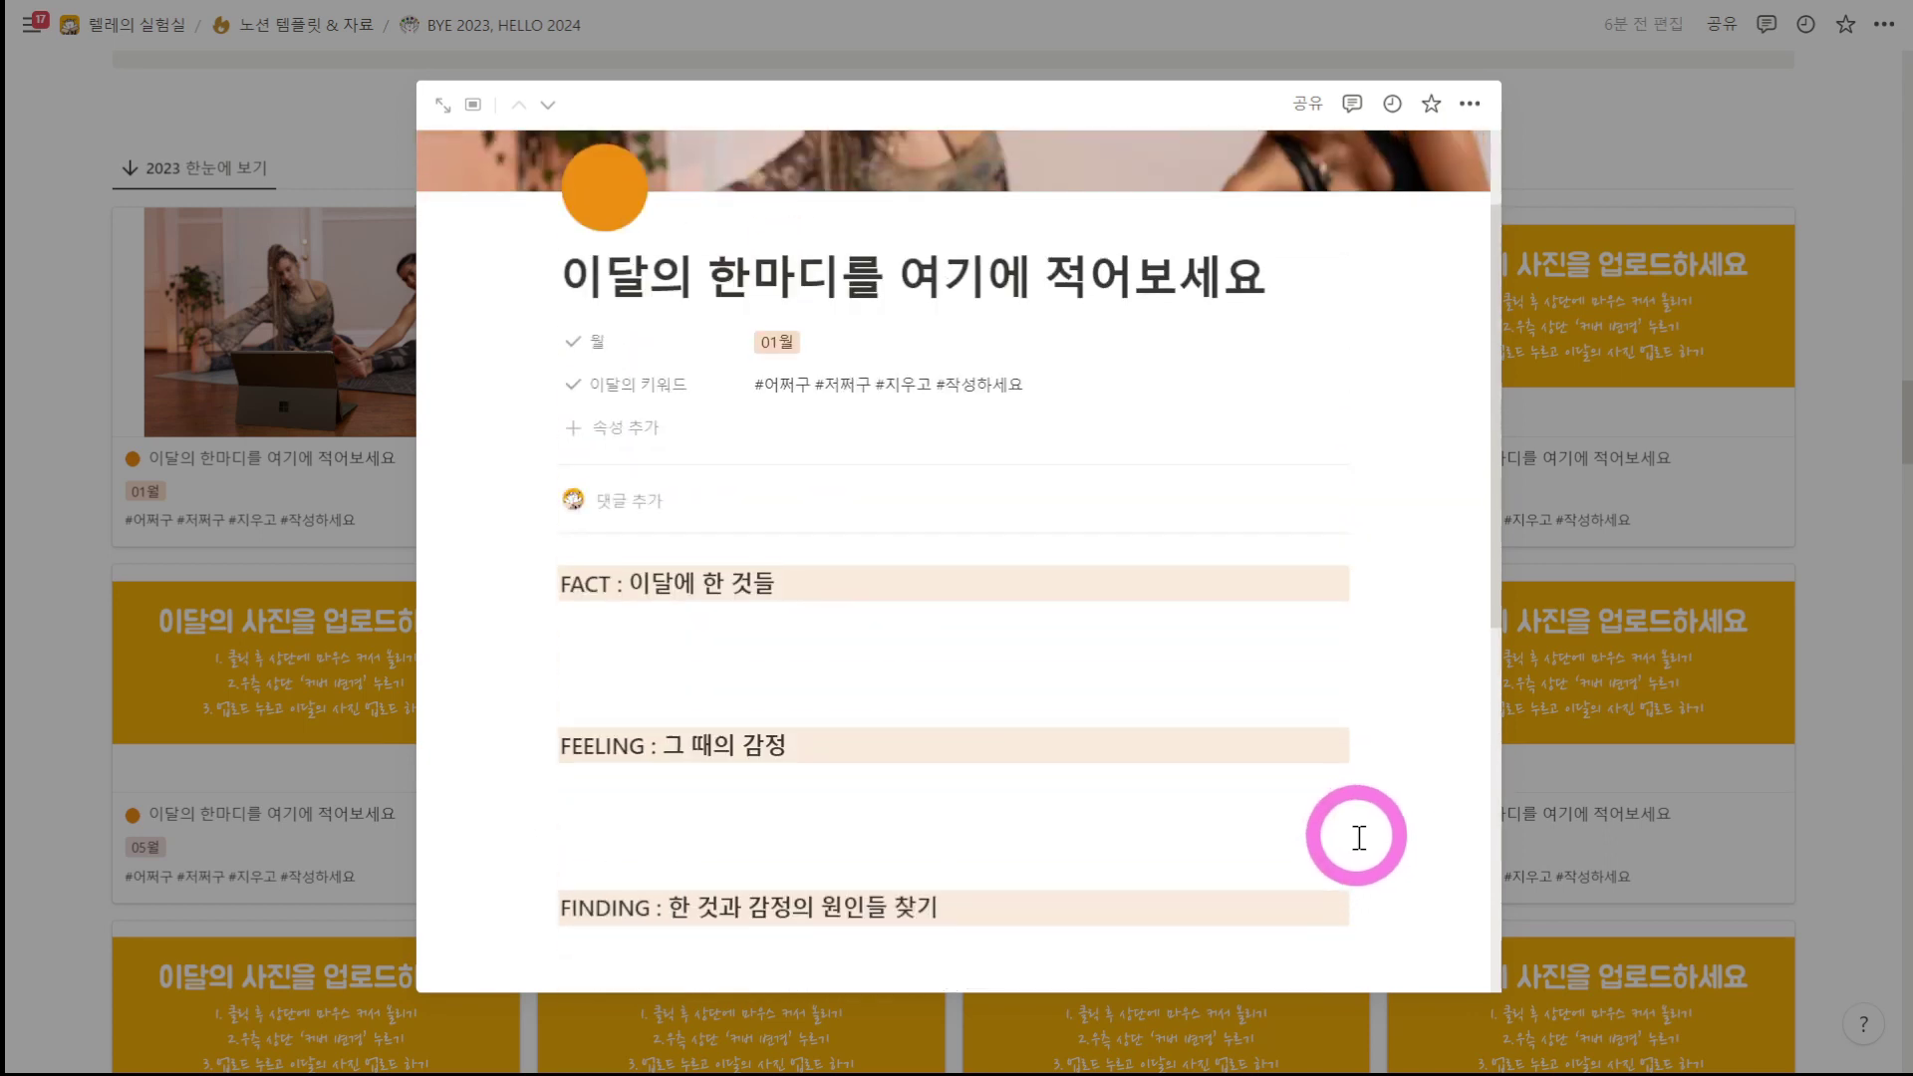
{"action": "scroll", "coordinate": [1358, 836], "scroll_direction": "down", "scroll_amount": 3}
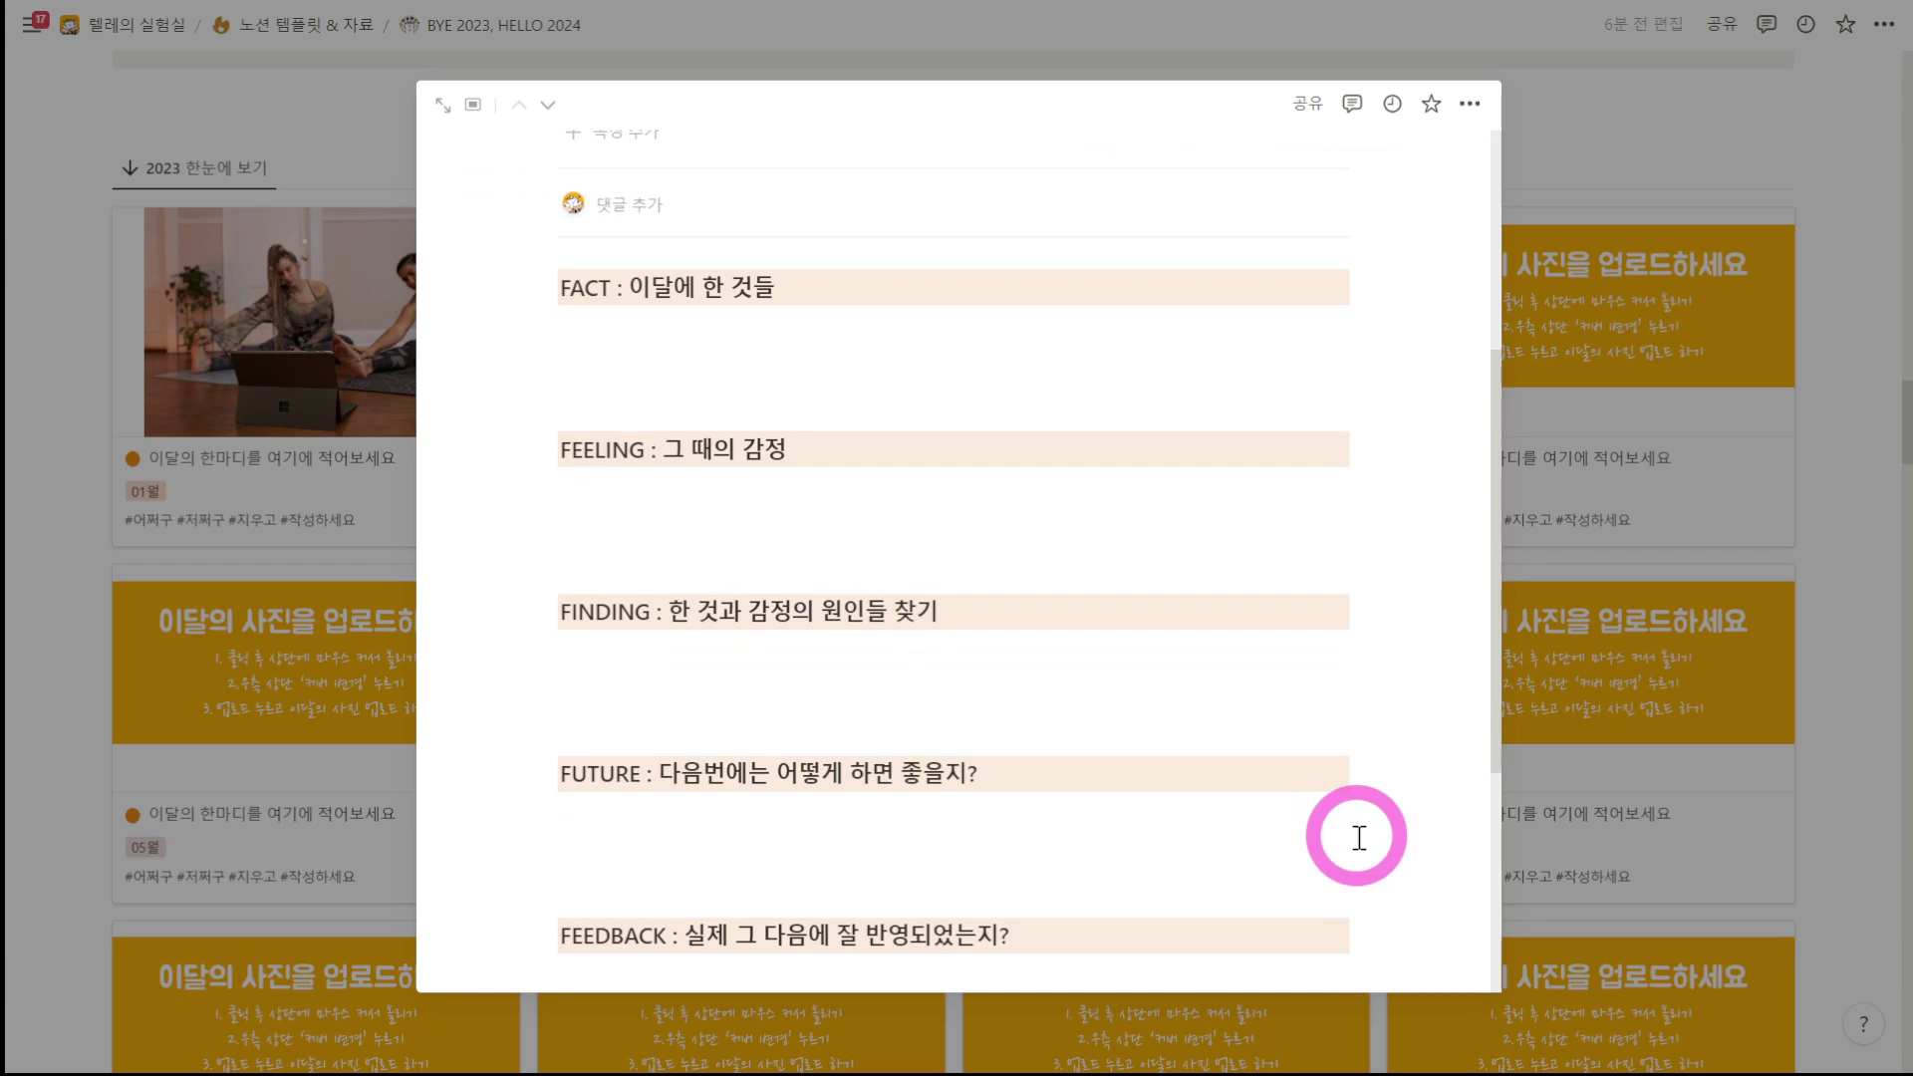
{"action": "scroll", "coordinate": [1357, 837], "scroll_direction": "down", "scroll_amount": 2}
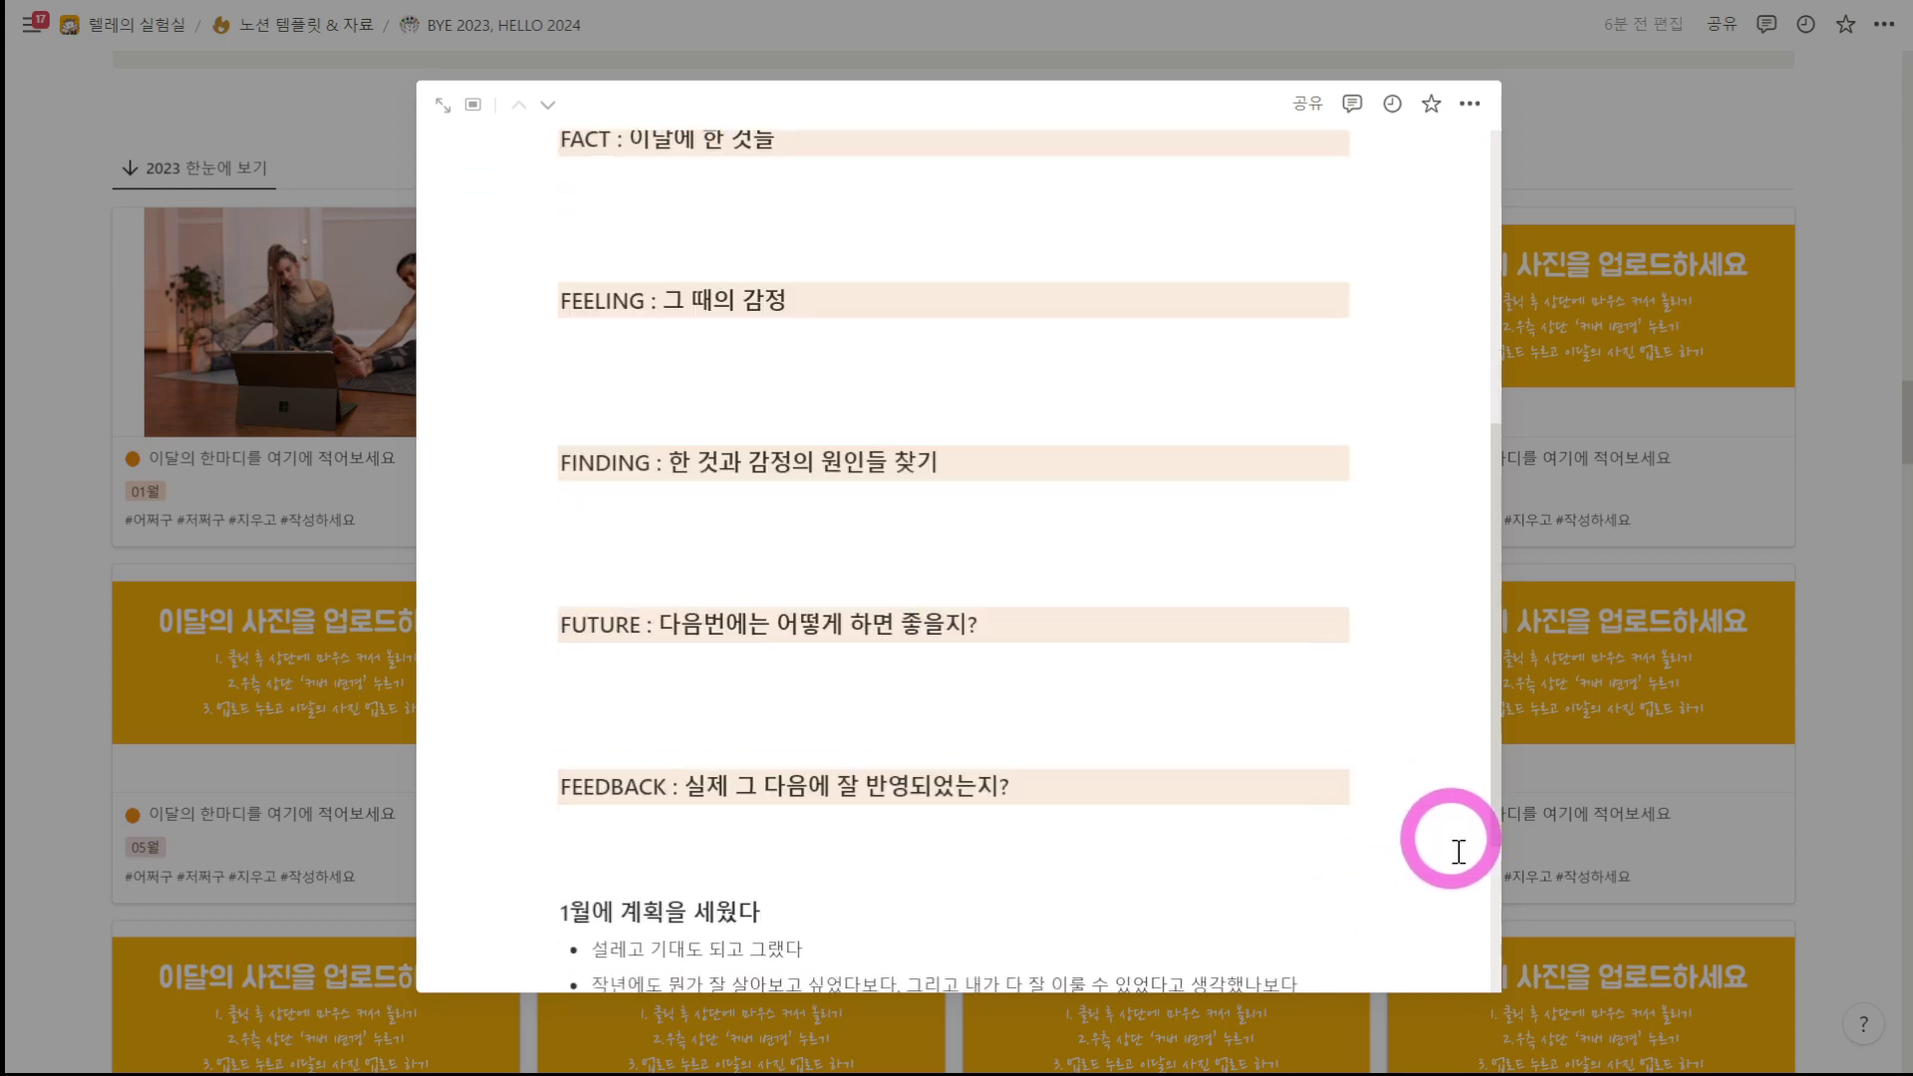
{"action": "scroll", "coordinate": [1893, 575], "scroll_direction": "down", "scroll_amount": 2}
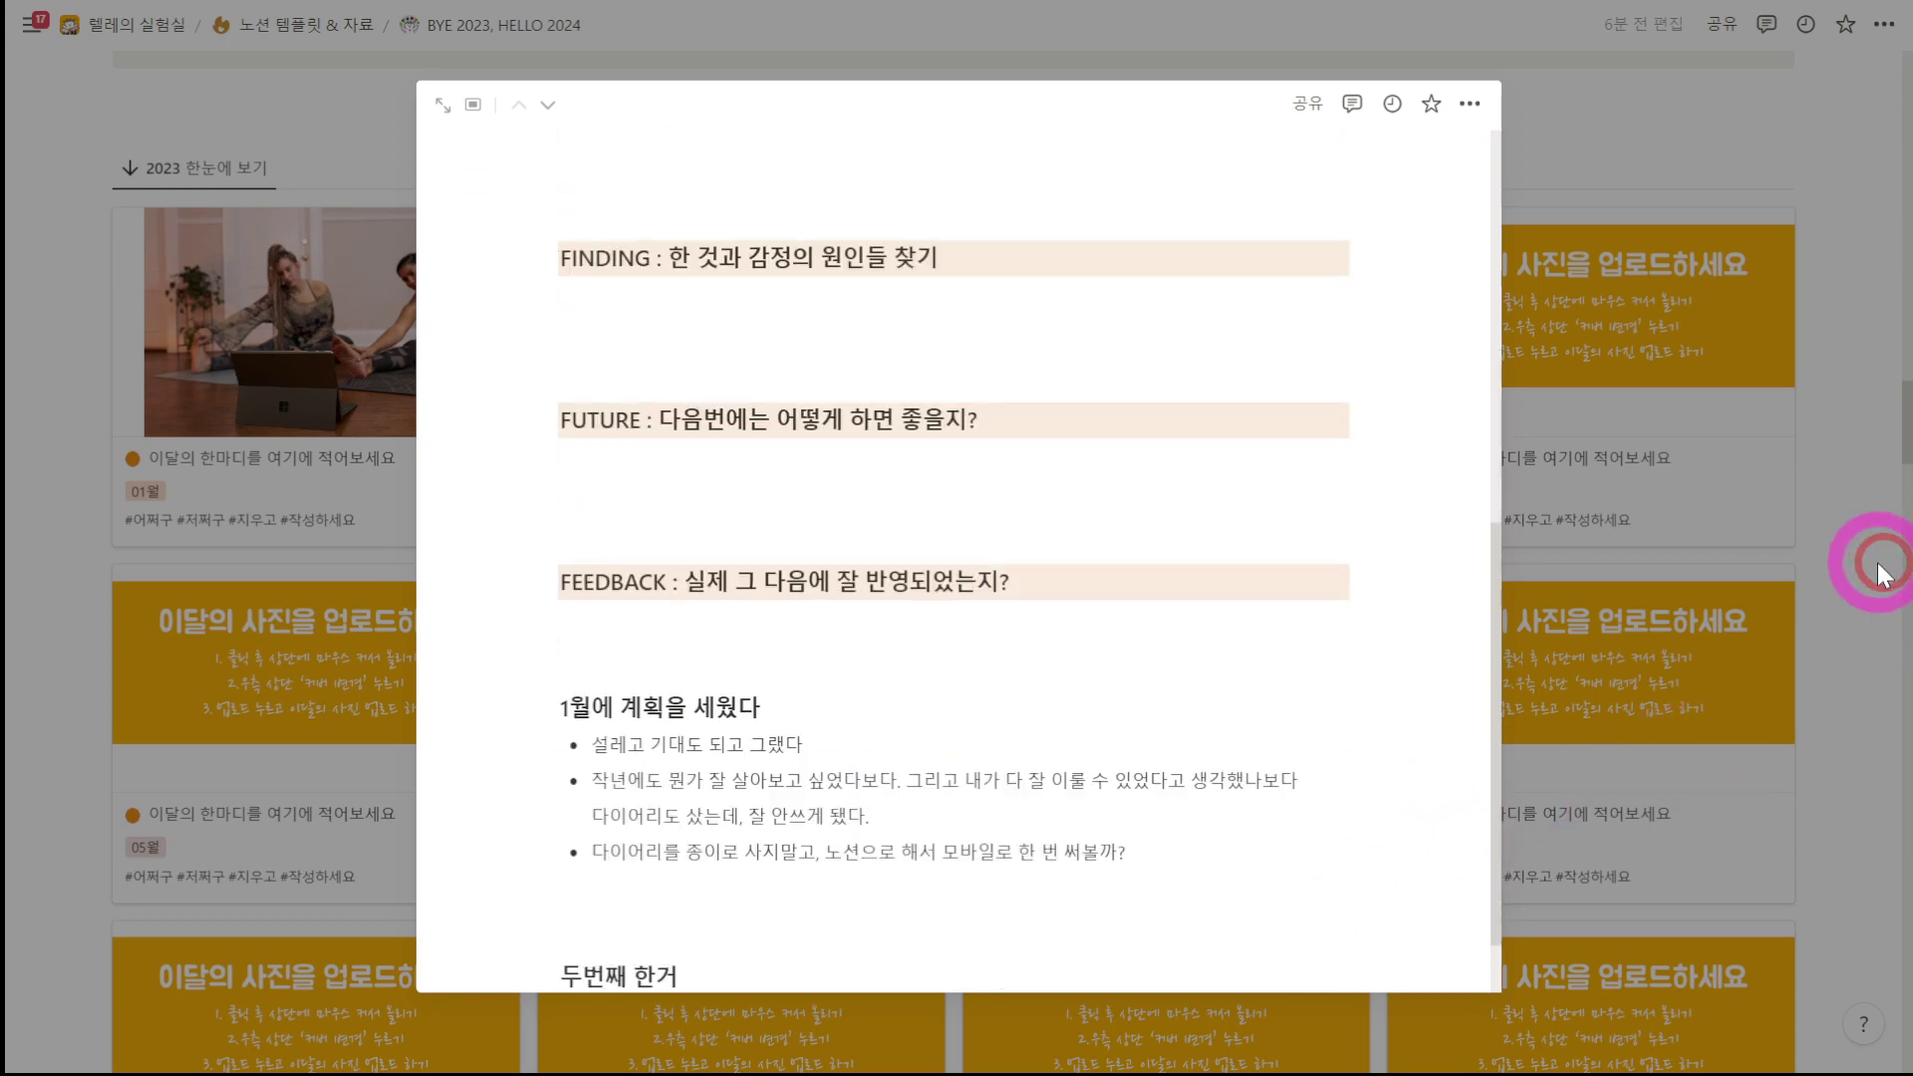
Step: Close the January page and look over the monthly card gallery down to the 12월 card
{"action": "left_click", "coordinate": [1880, 575]}
{"action": "scroll", "coordinate": [1497, 533], "scroll_direction": "up", "scroll_amount": 2}
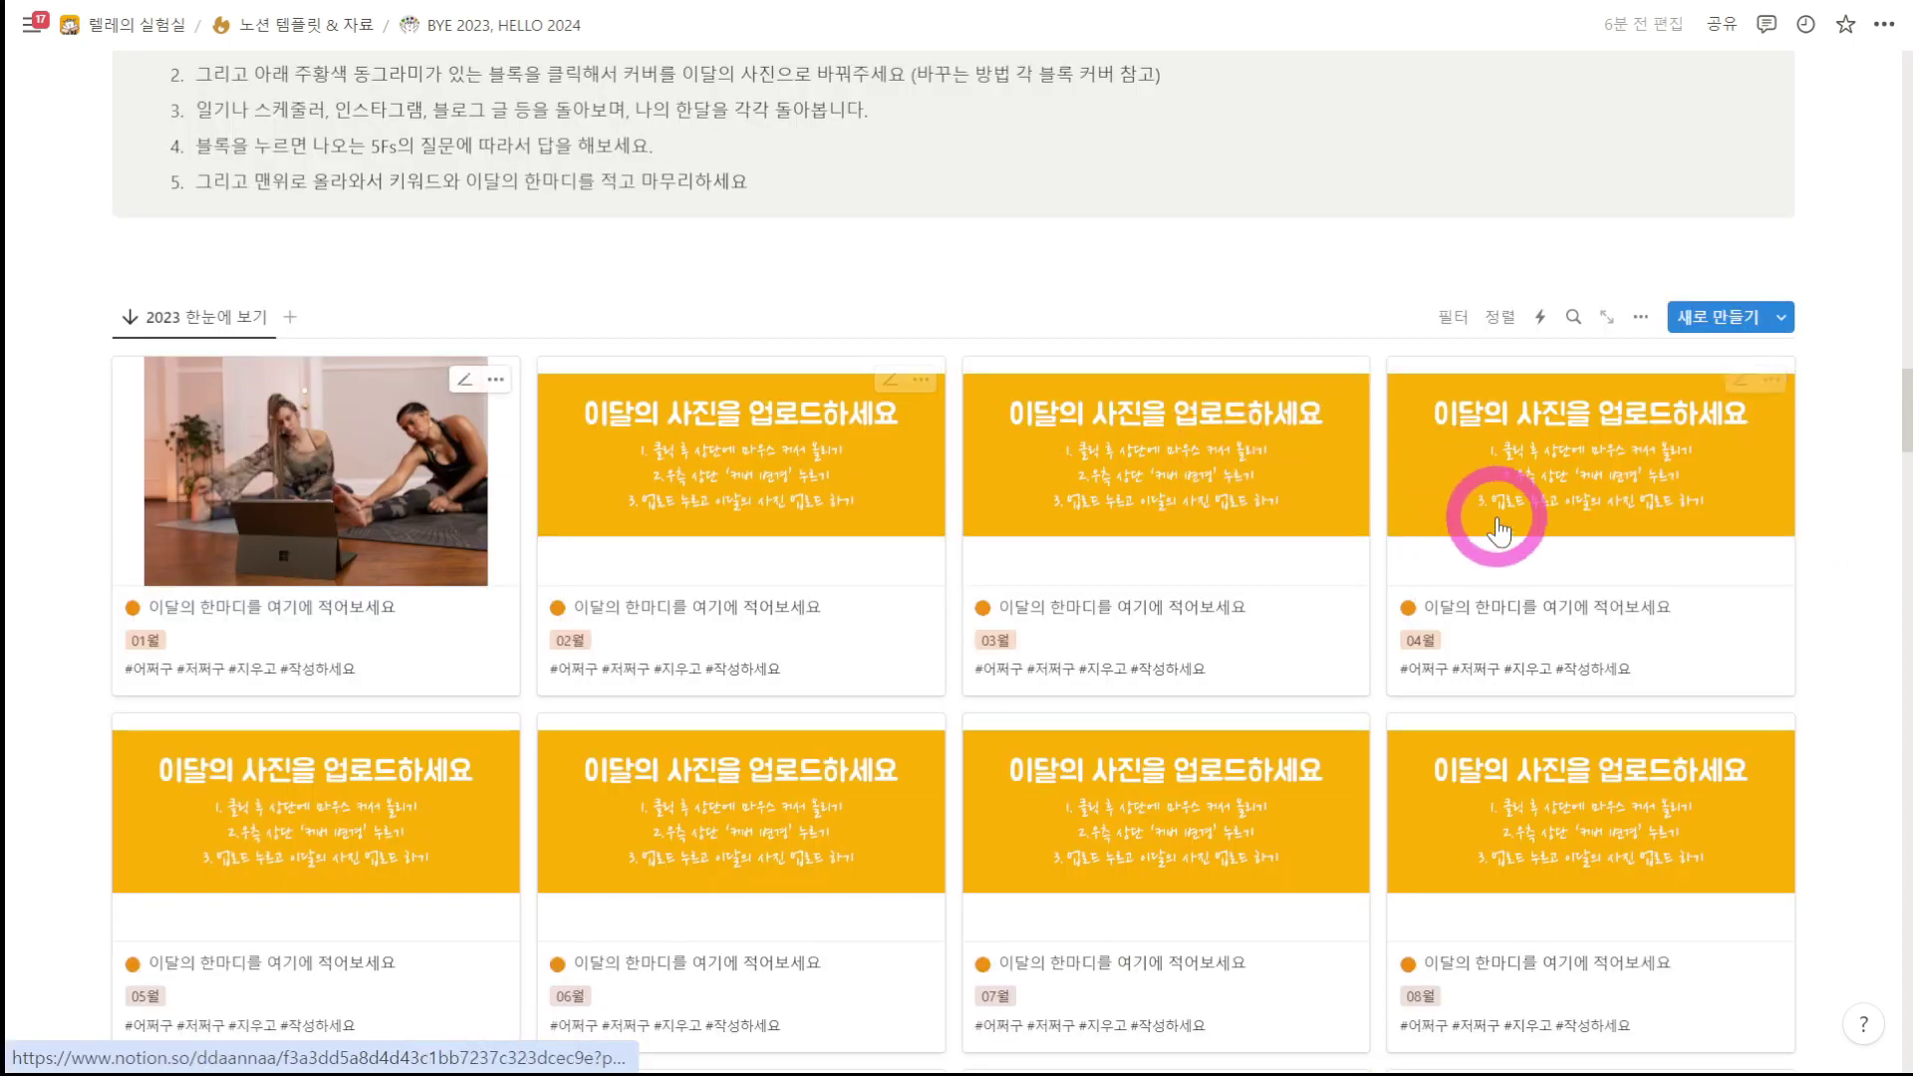
{"action": "scroll", "coordinate": [1588, 640], "scroll_direction": "down", "scroll_amount": 6}
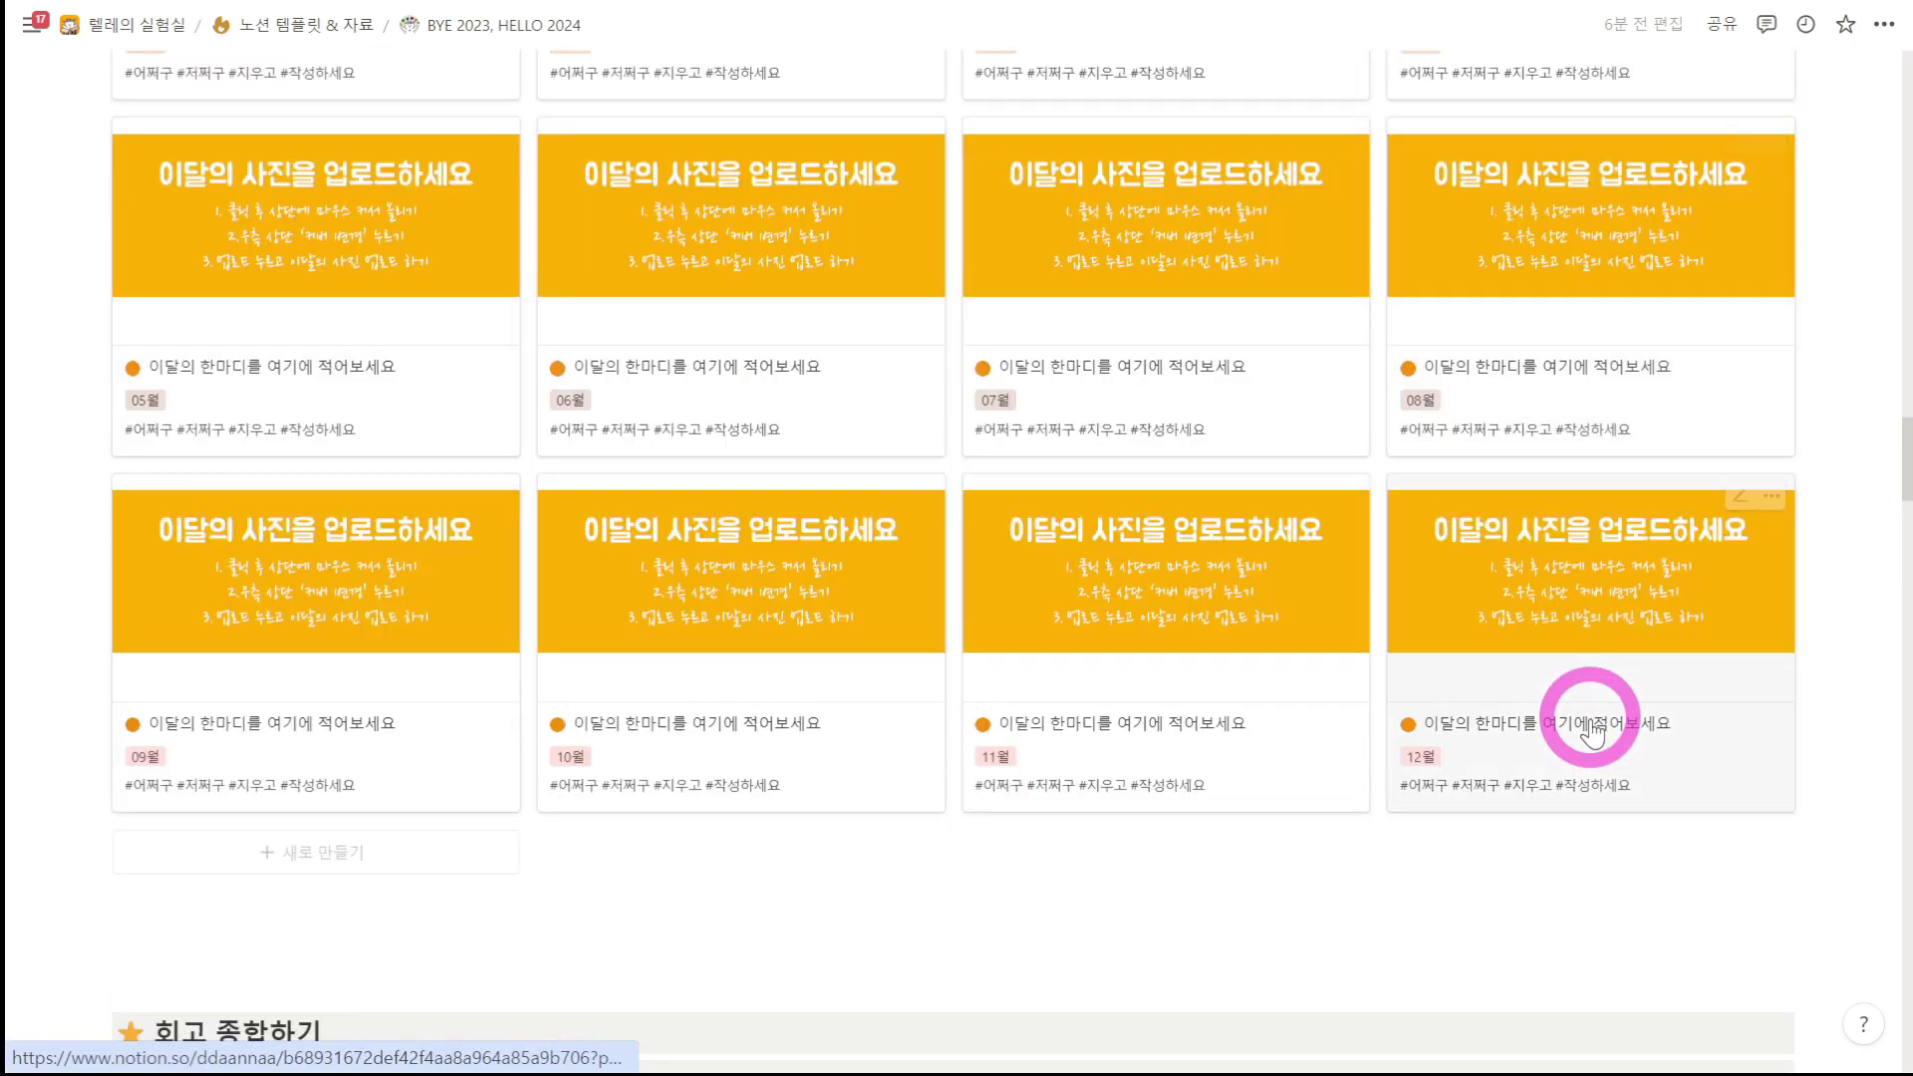
Step: Look over the 2023 한눈에 보기 gallery again, comparing the monthly cards from 01월 through 12월
{"action": "scroll", "coordinate": [1592, 735], "scroll_direction": "up", "scroll_amount": 2}
{"action": "scroll", "coordinate": [1588, 797], "scroll_direction": "up", "scroll_amount": 2}
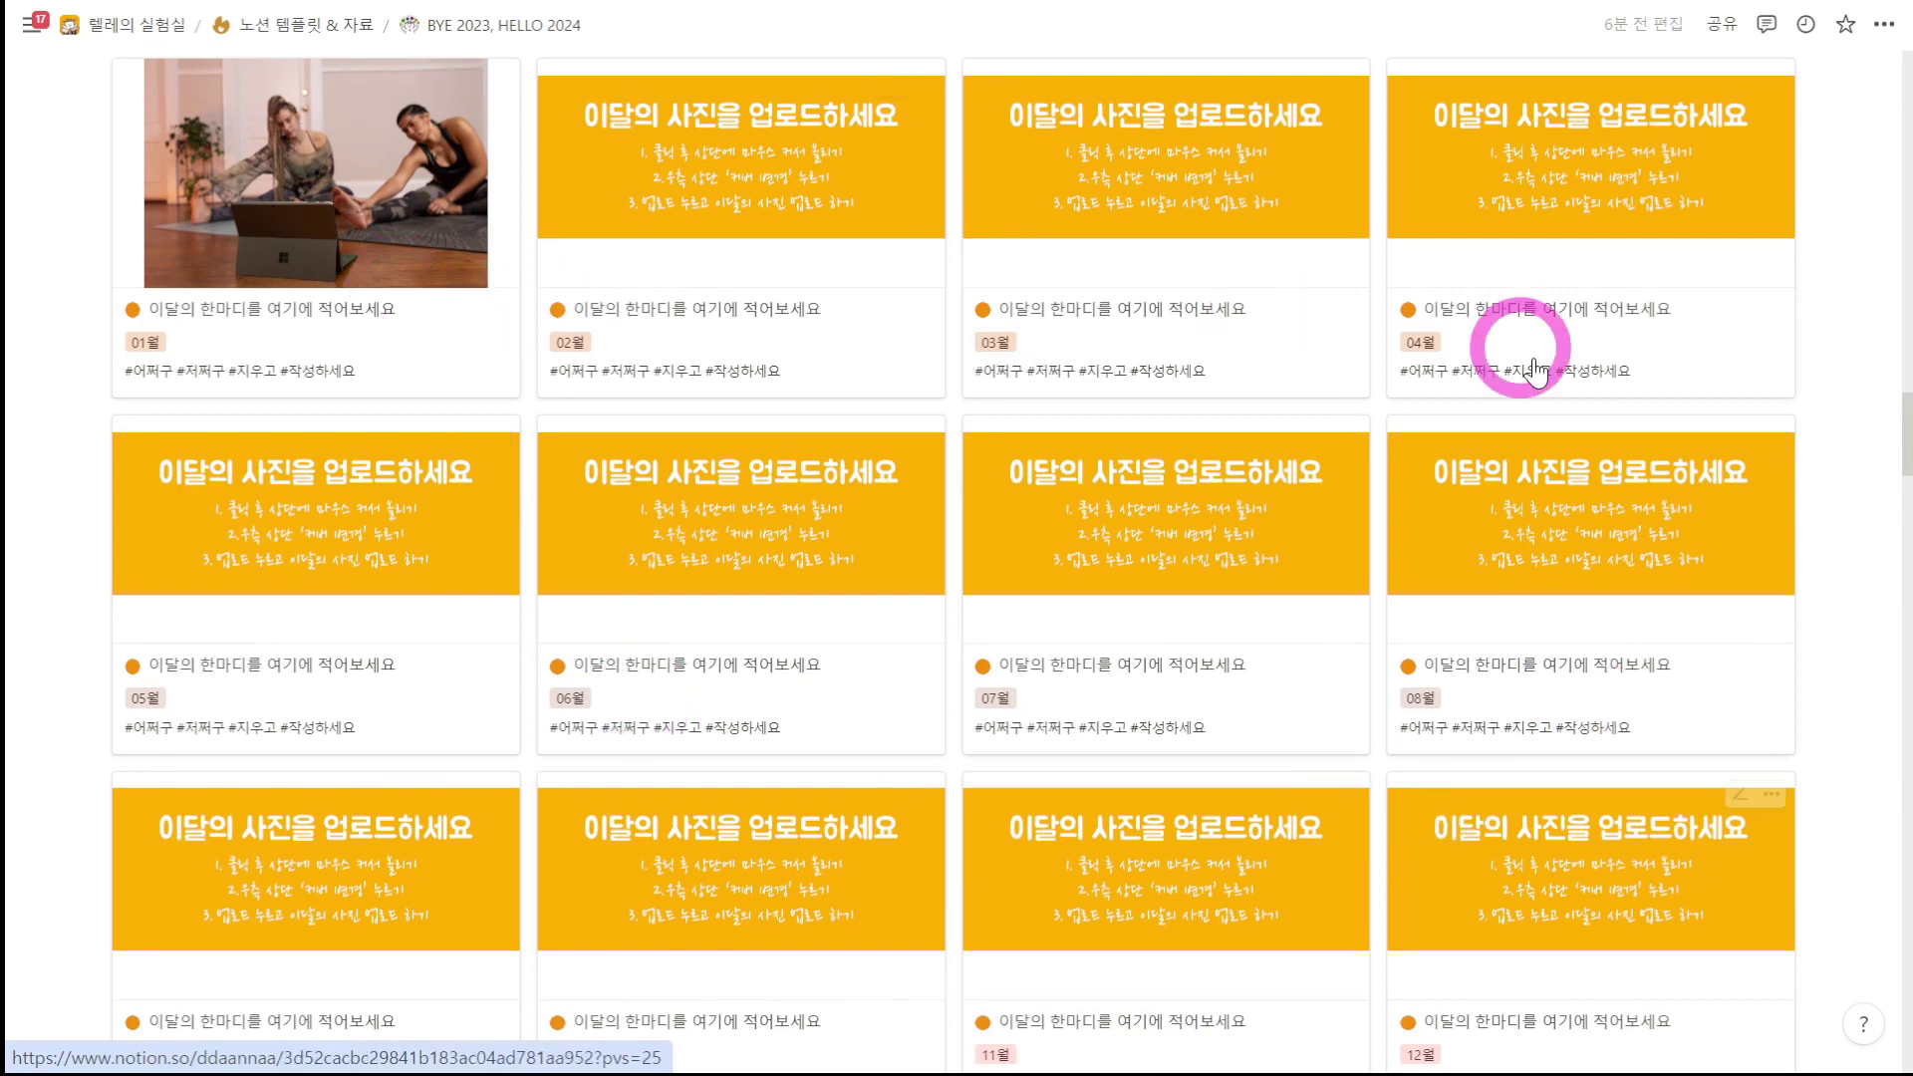
{"action": "scroll", "coordinate": [876, 797], "scroll_direction": "up", "scroll_amount": 2}
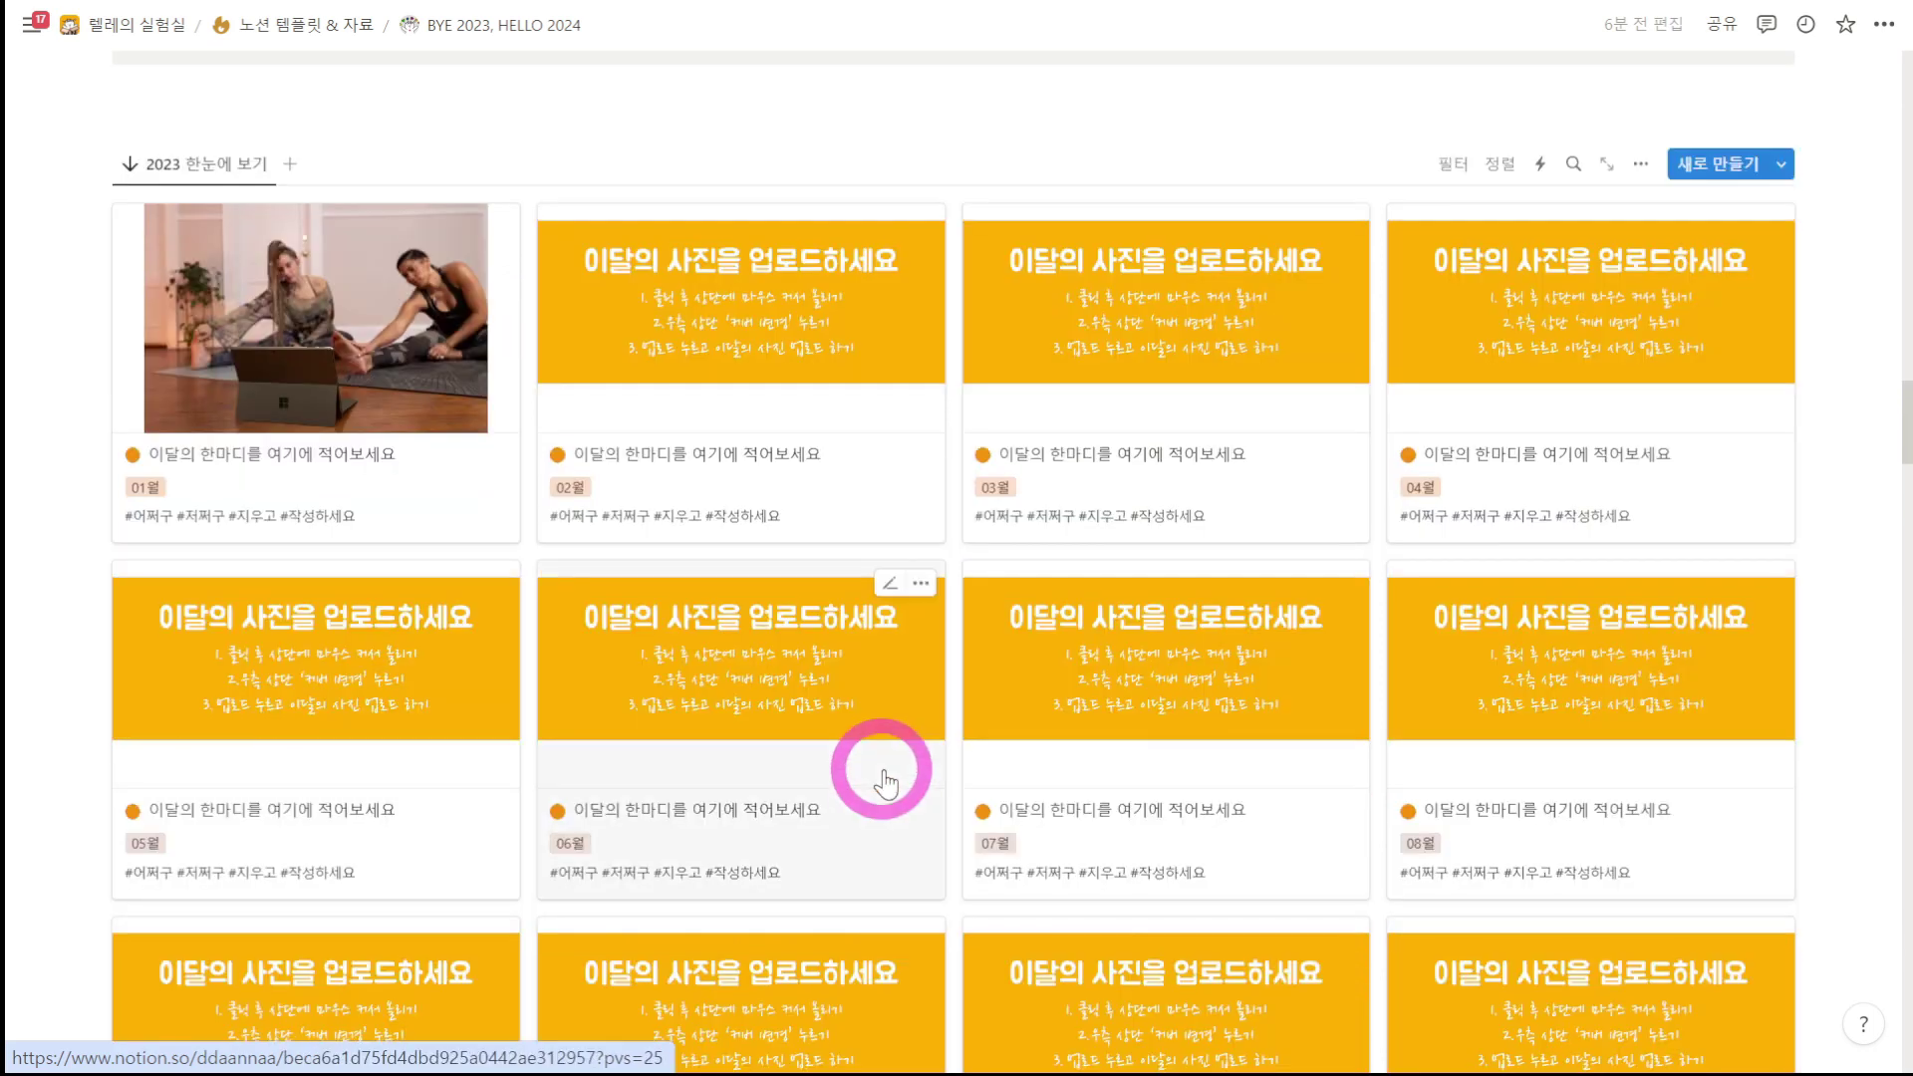
{"action": "scroll", "coordinate": [878, 782], "scroll_direction": "down", "scroll_amount": 2}
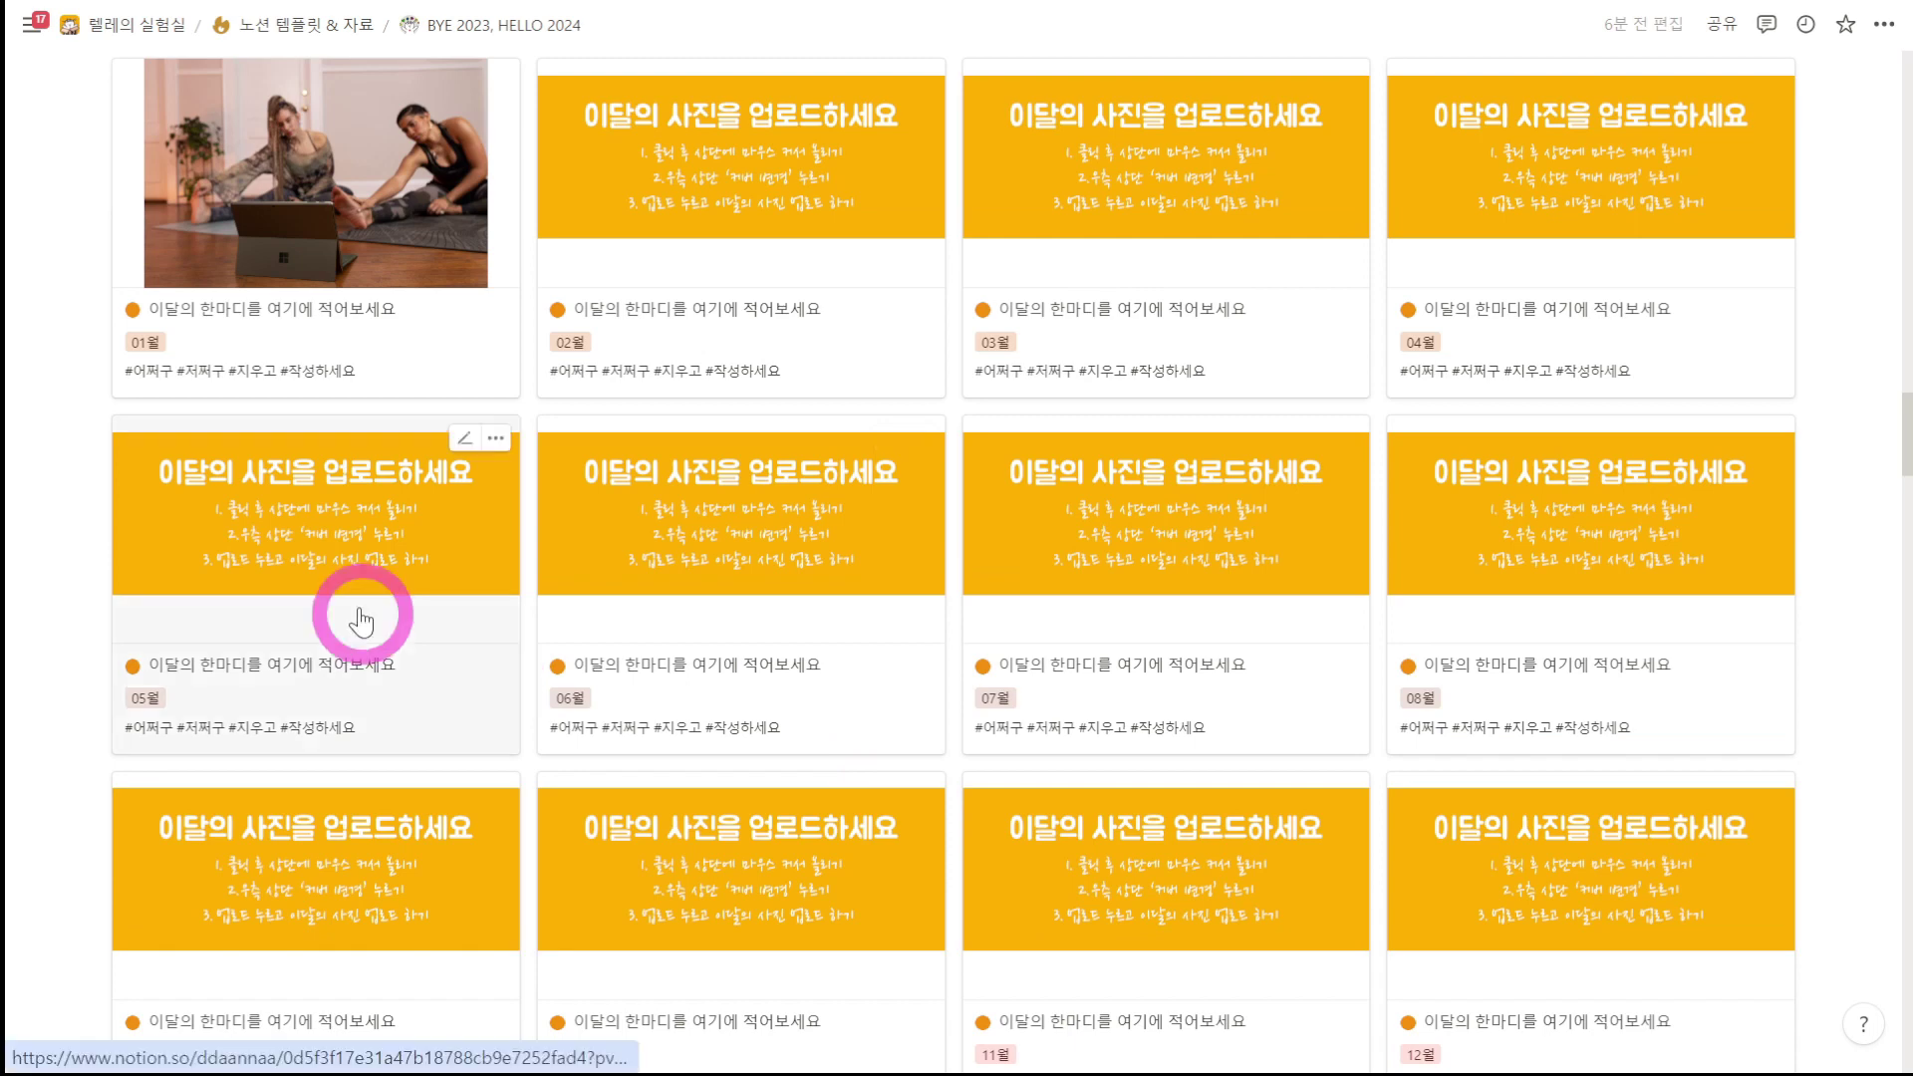
{"action": "scroll", "coordinate": [1593, 781], "scroll_direction": "down", "scroll_amount": 4}
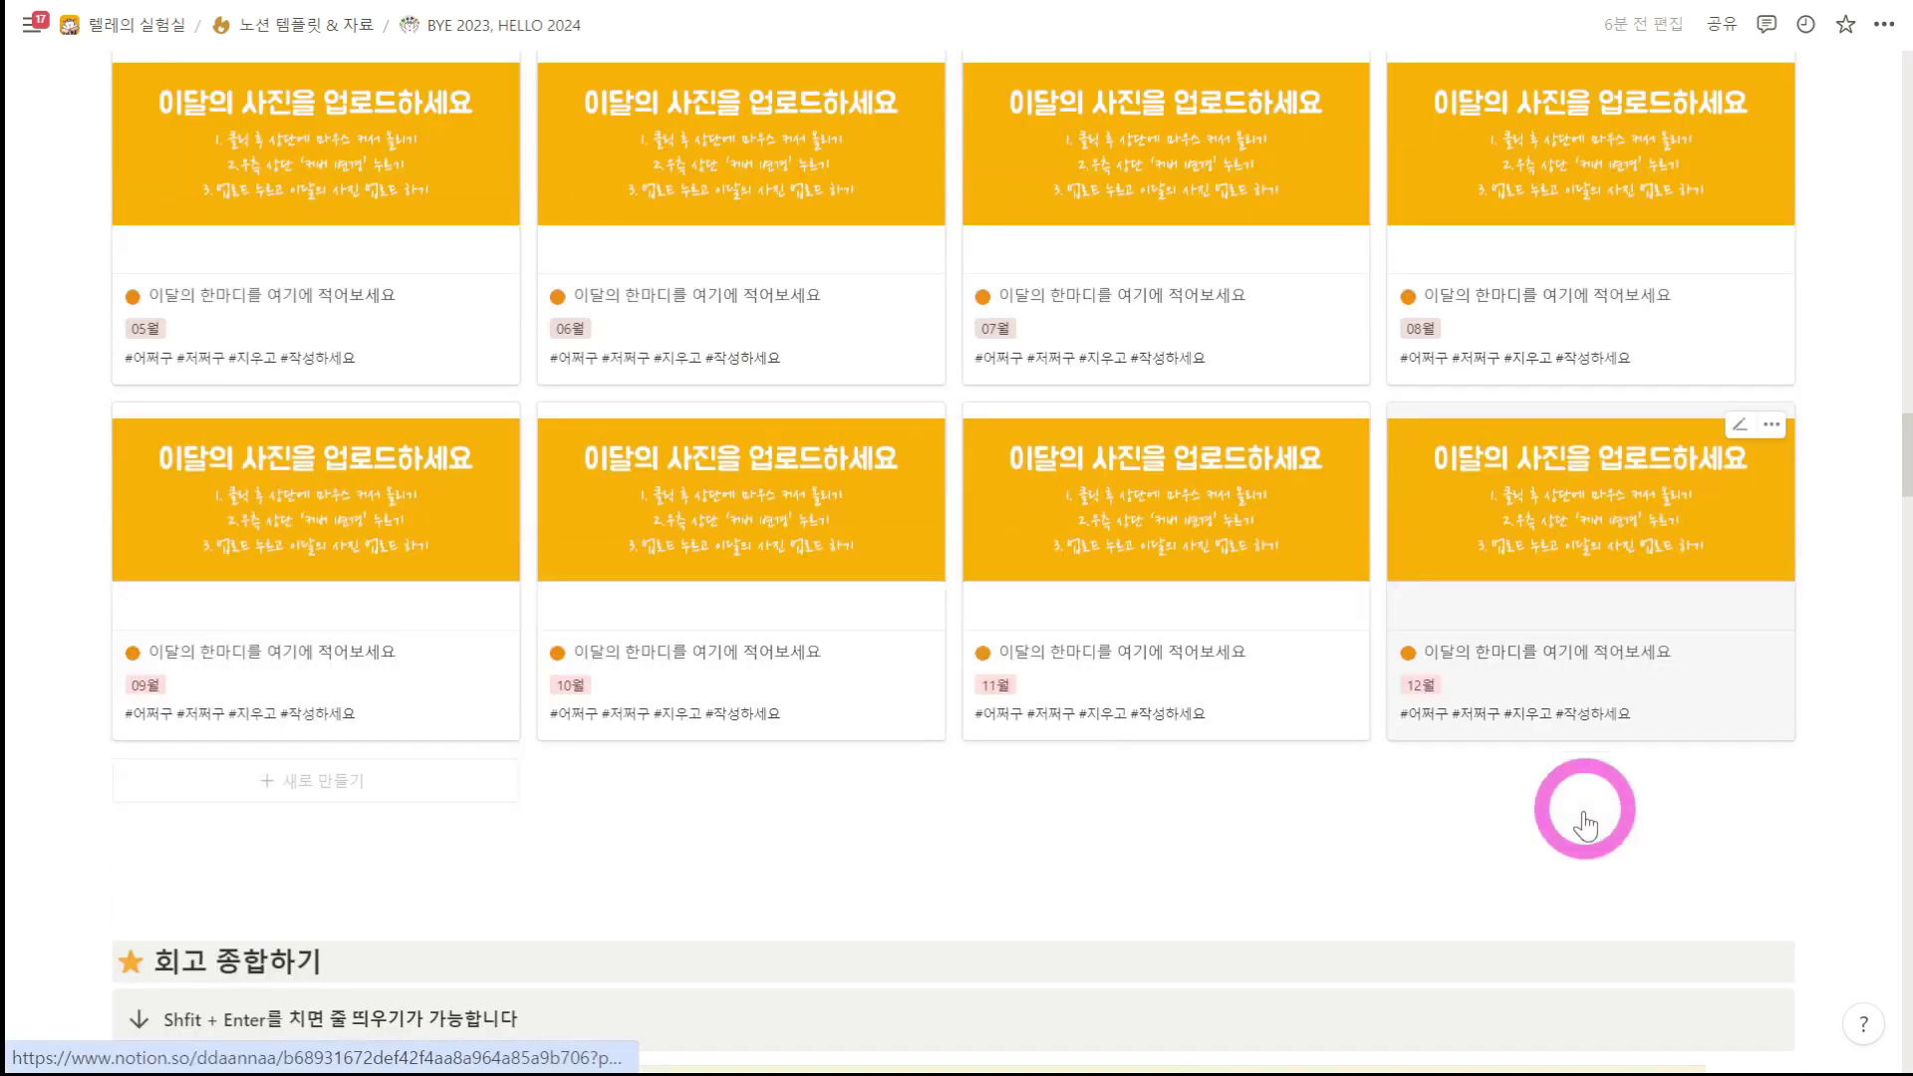
{"action": "scroll", "coordinate": [1580, 803], "scroll_direction": "up", "scroll_amount": 2}
{"action": "scroll", "coordinate": [704, 684], "scroll_direction": "up", "scroll_amount": 3}
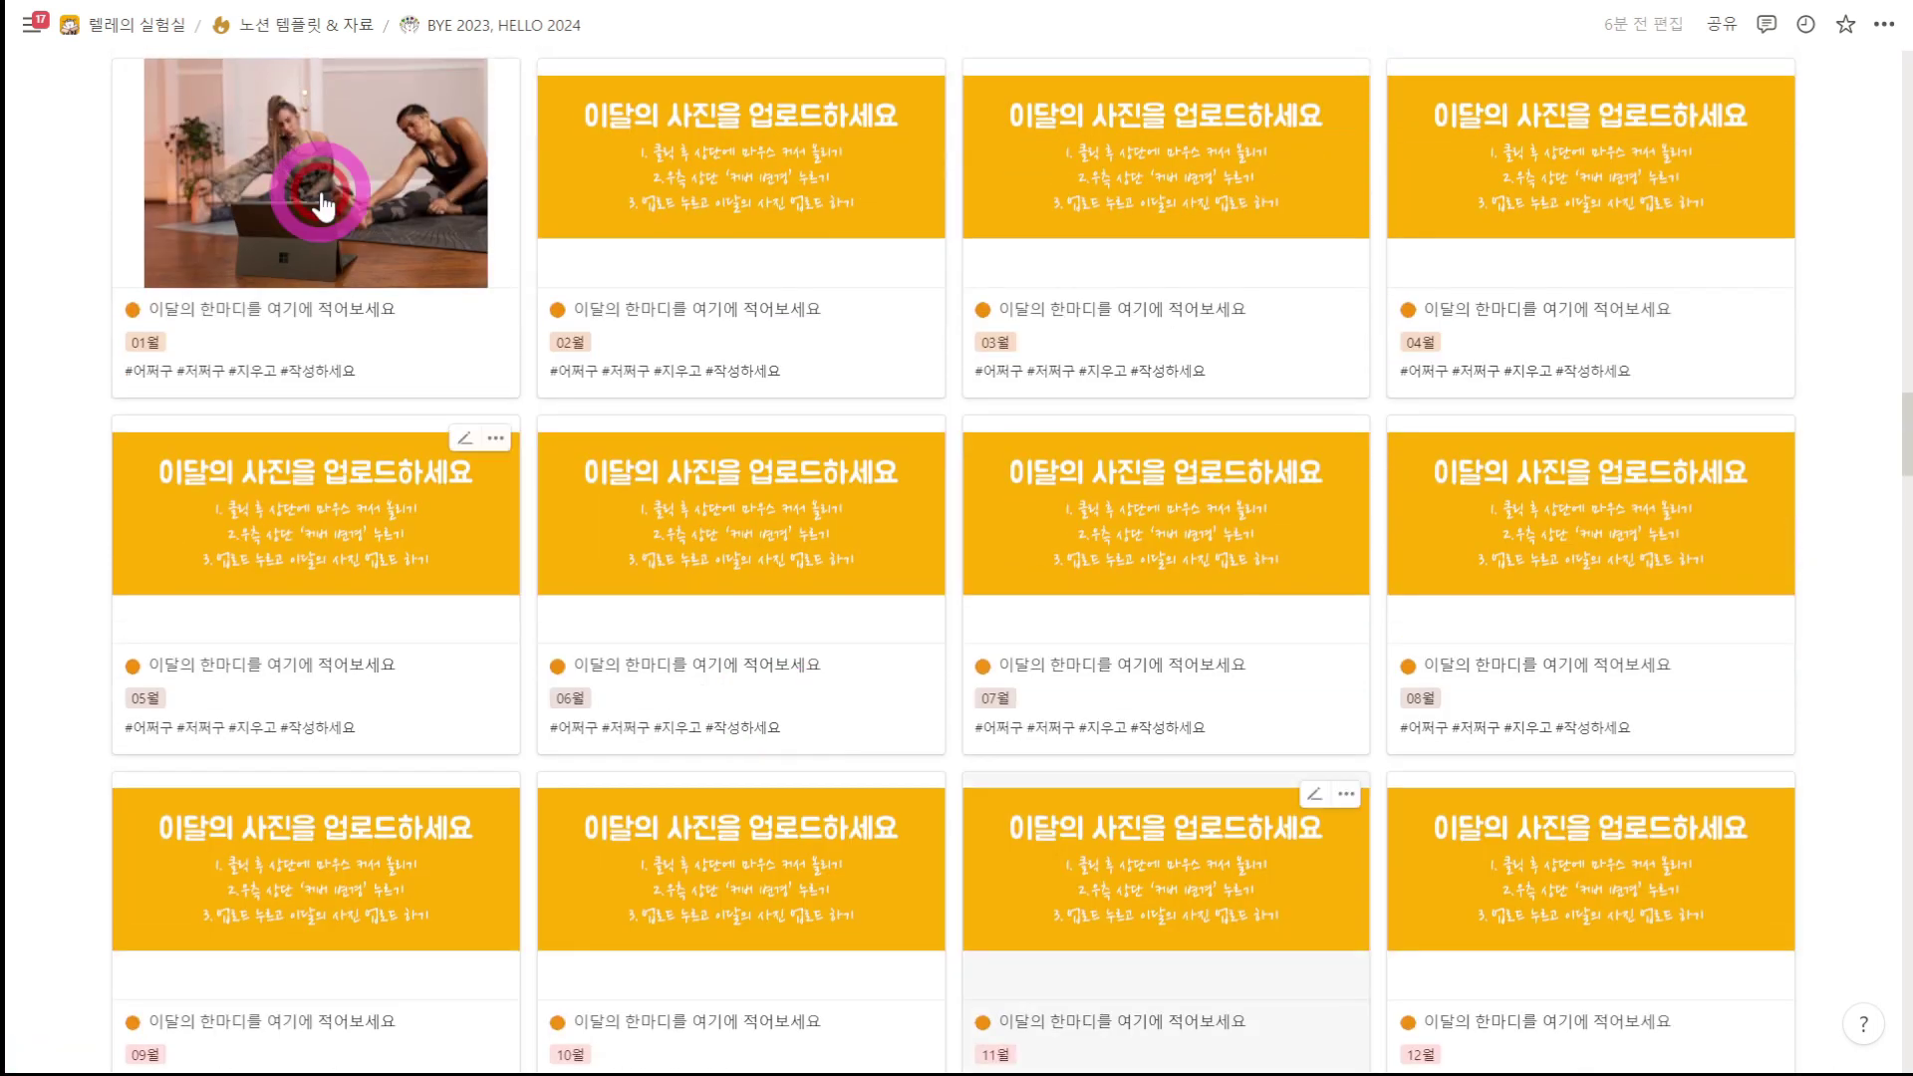
Step: Open the 01월 card and replace its placeholder title with "보람찬 1월! 계획찬 1월"
{"action": "left_click", "coordinate": [762, 295]}
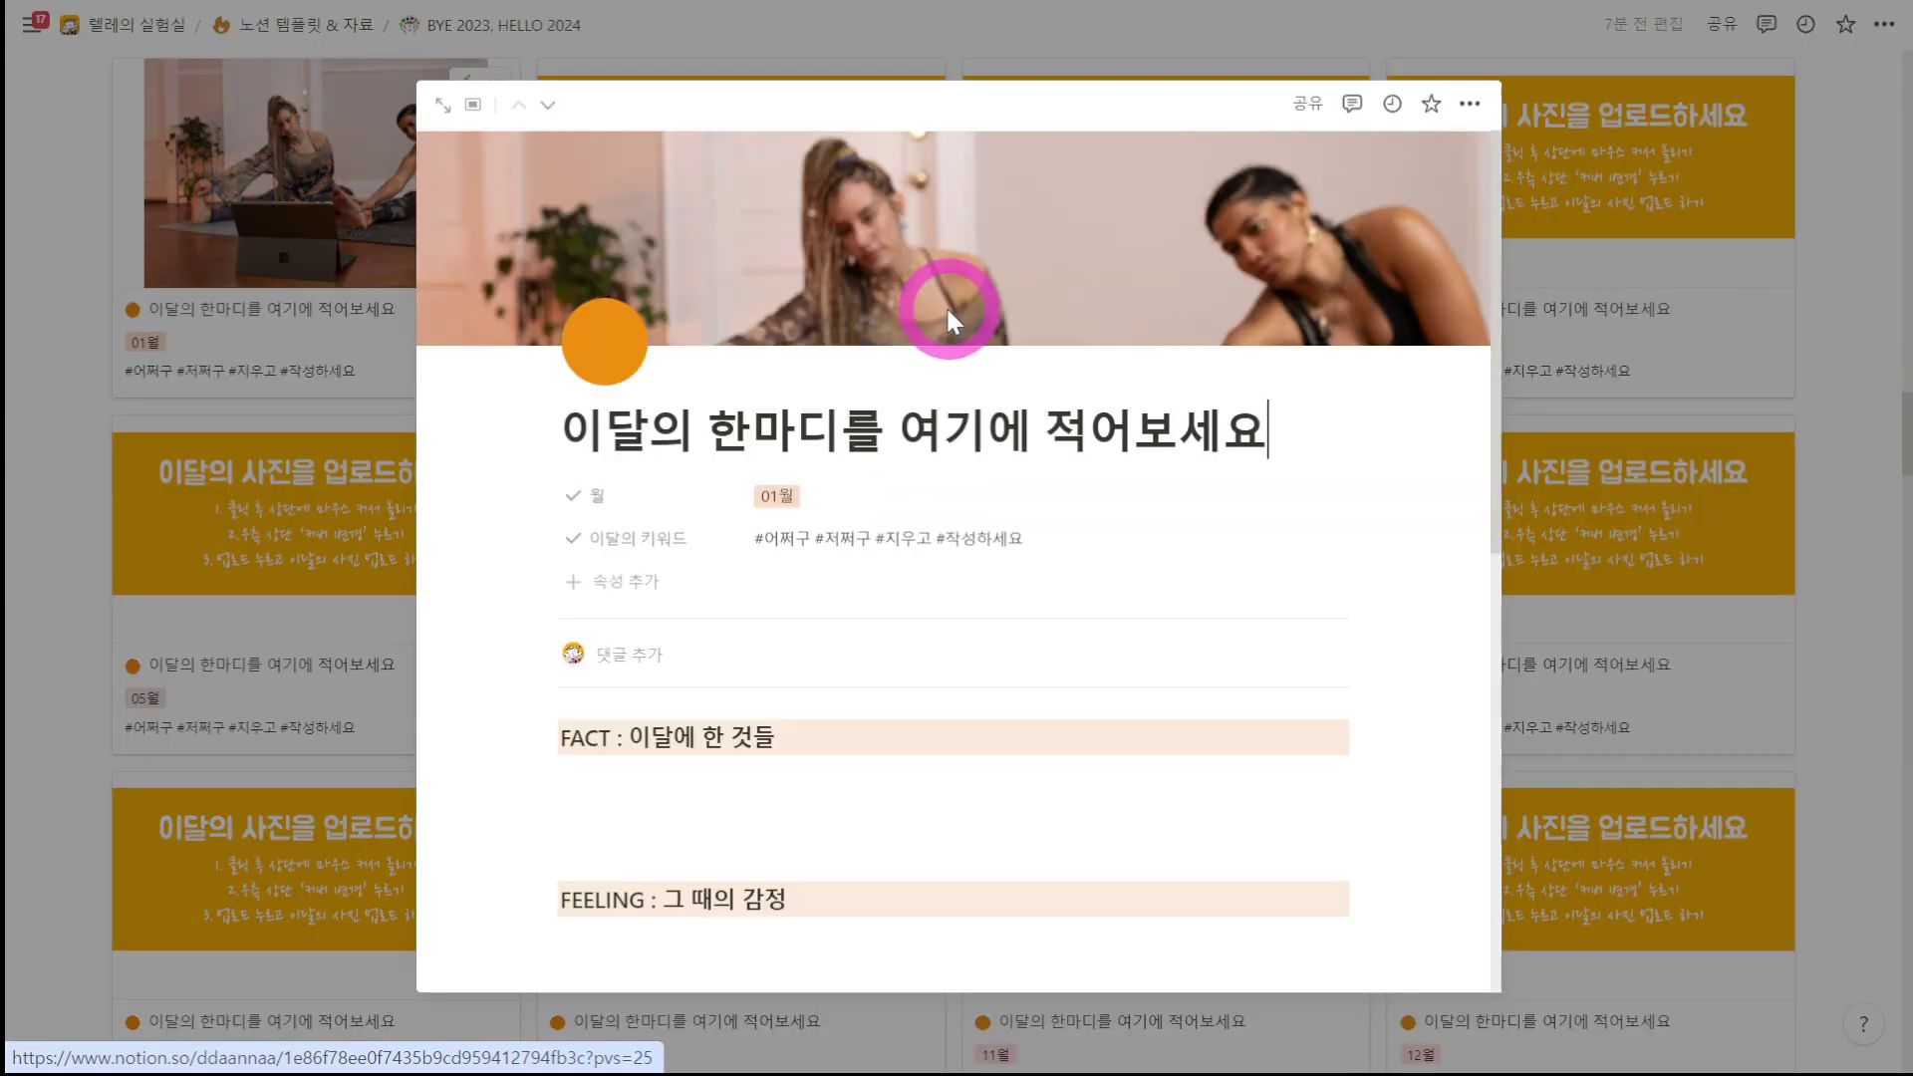
{"action": "mouse_move", "coordinate": [1348, 414]}
{"action": "left_mouse_down"}
{"action": "mouse_move", "coordinate": [591, 416]}
{"action": "mouse_move", "coordinate": [1349, 414]}
{"action": "left_mouse_up"}
{"action": "left_click", "coordinate": [596, 445]}
{"action": "type", "text": "볼"}
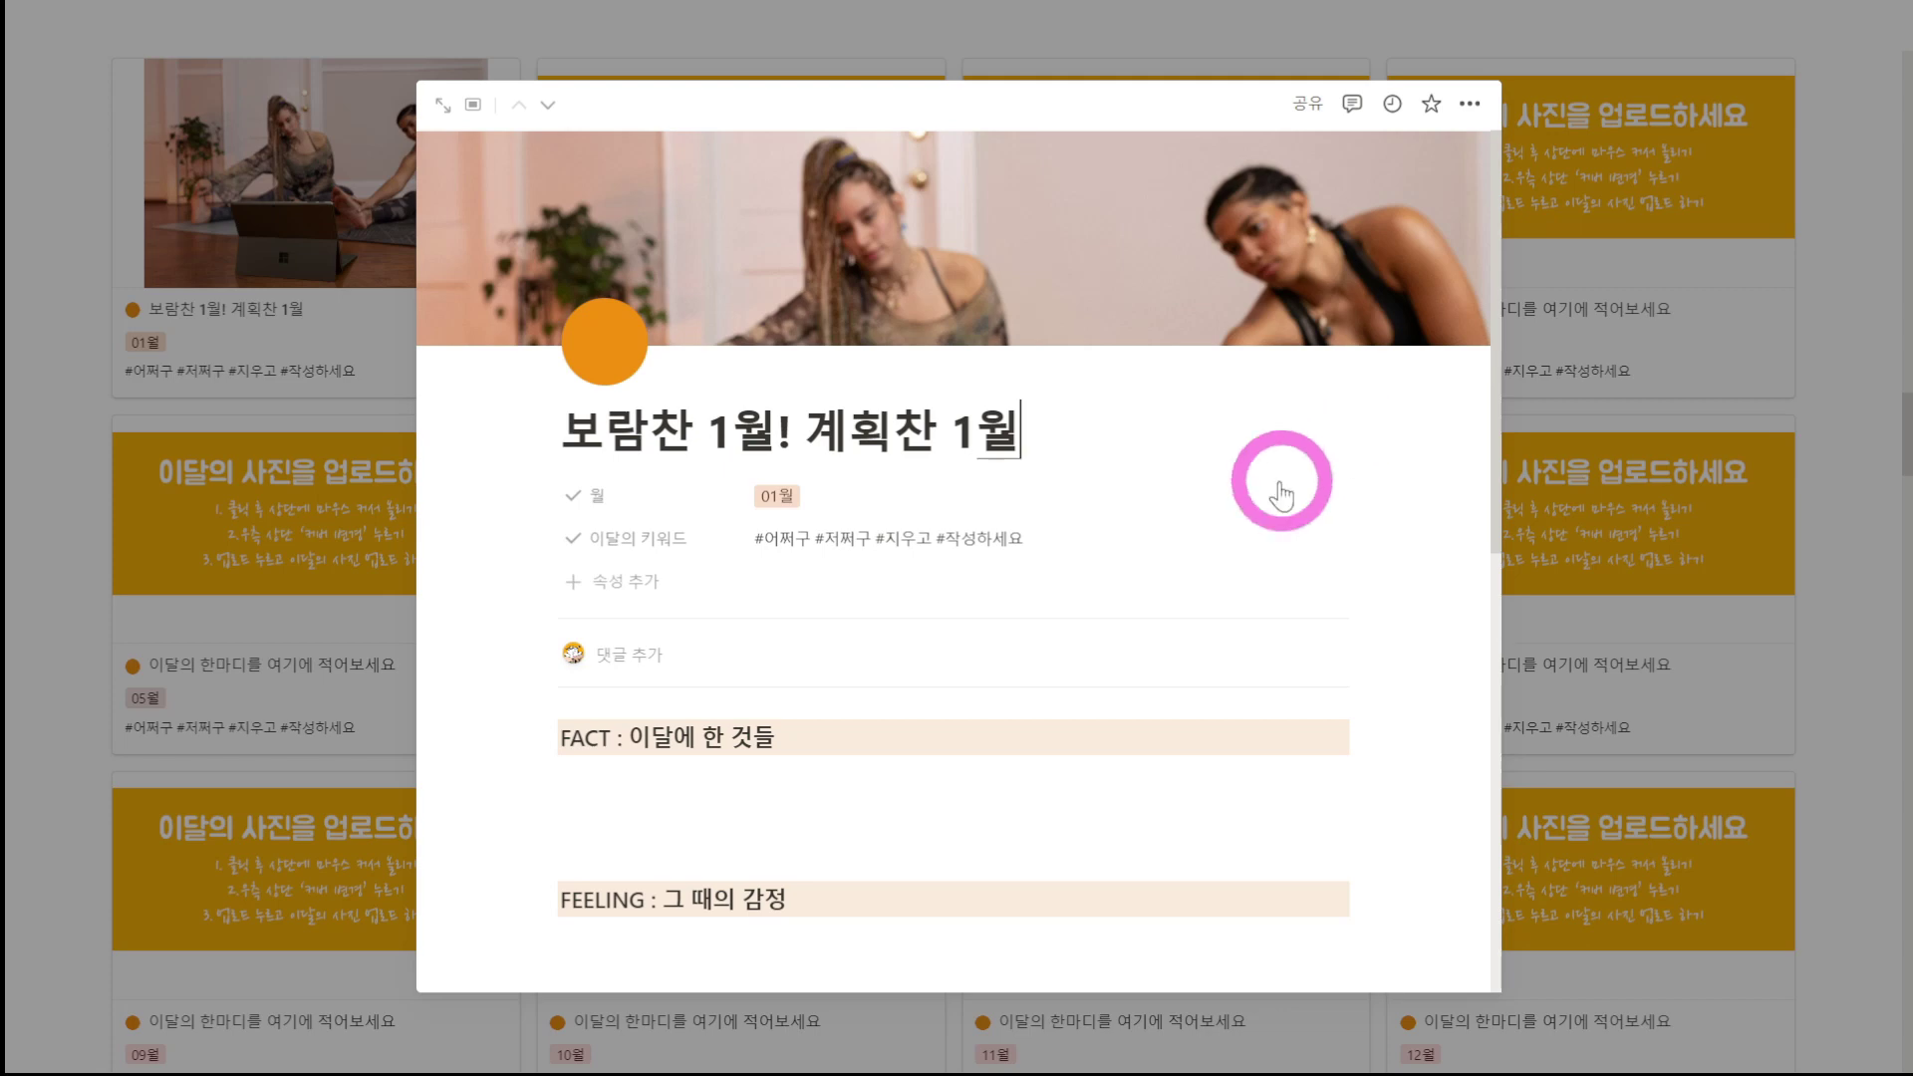
Step: Open the January page's 이달의 키워드 property for editing and select its placeholder hashtags
{"action": "left_click", "coordinate": [1068, 535]}
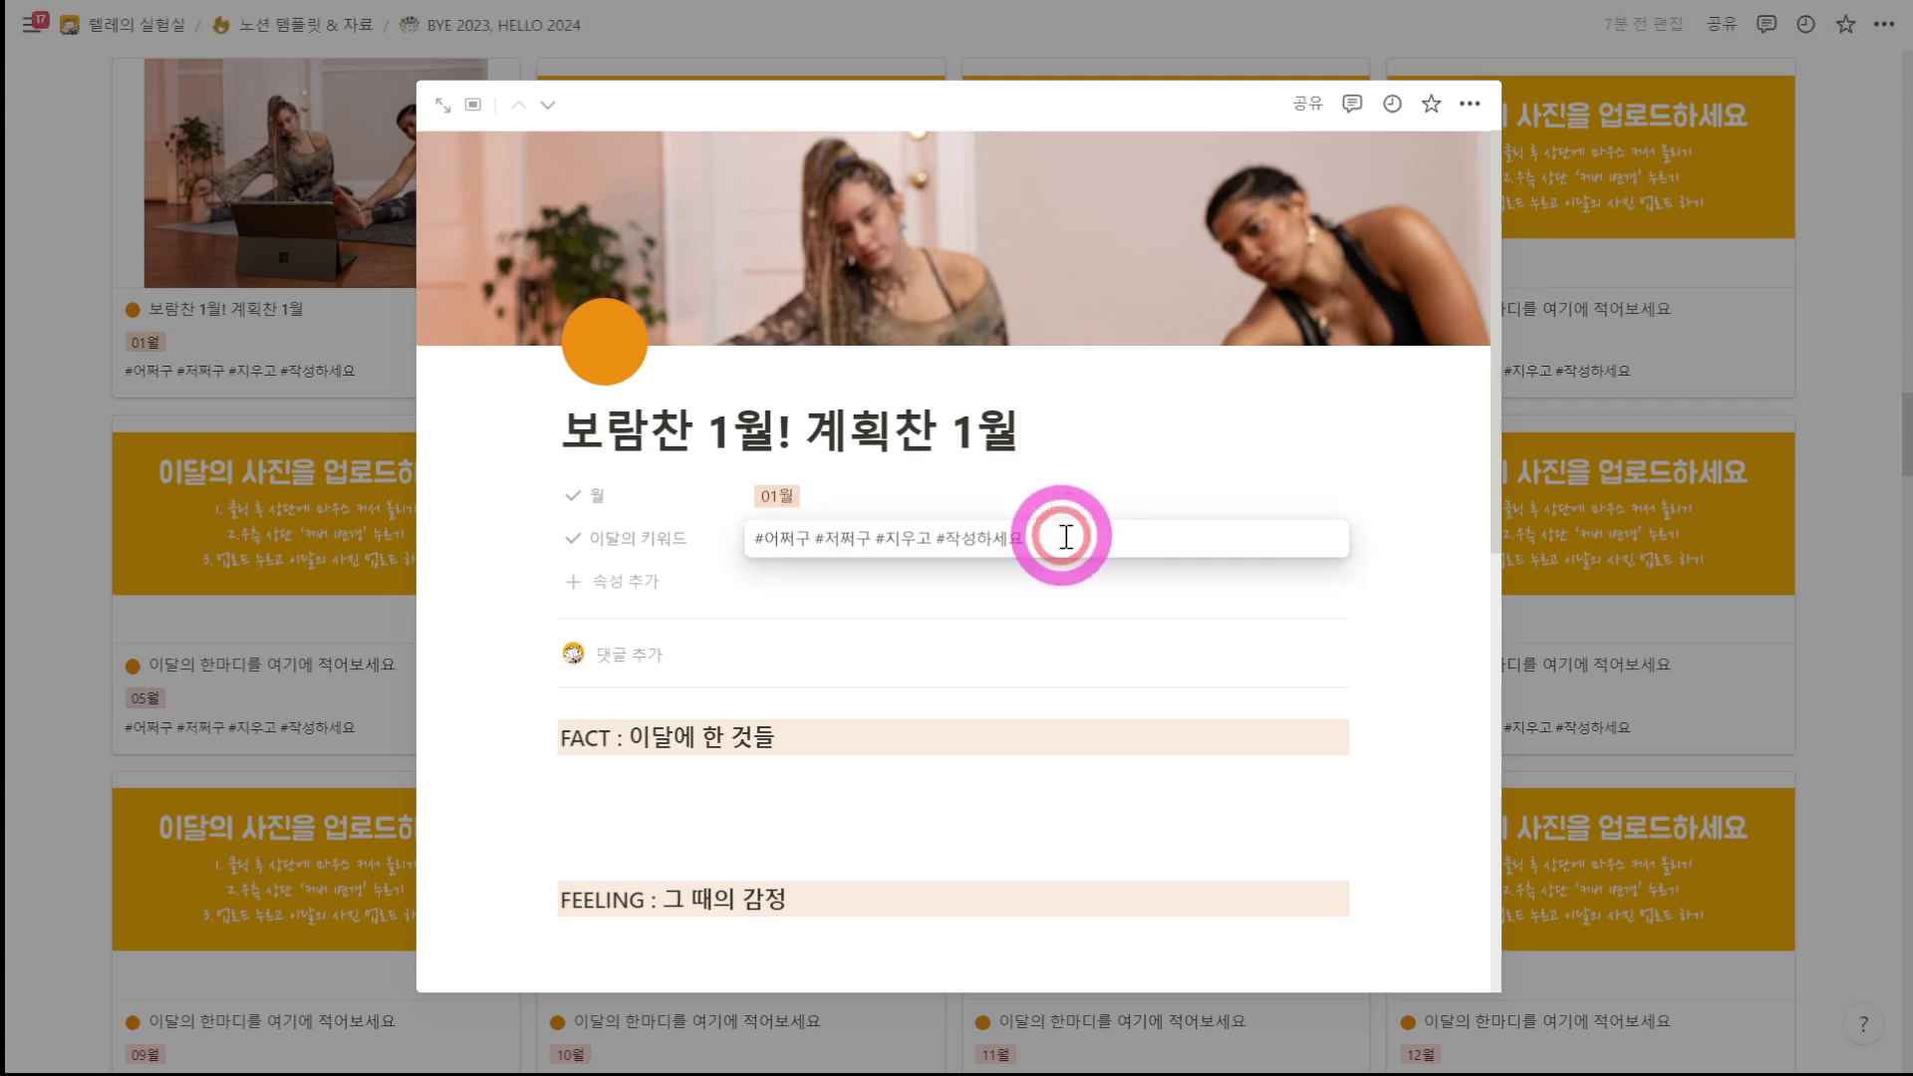
{"action": "left_click_drag", "start_coordinate": [1061, 535], "coordinate": [888, 568]}
{"action": "left_click_drag", "start_coordinate": [1034, 535], "coordinate": [795, 529]}
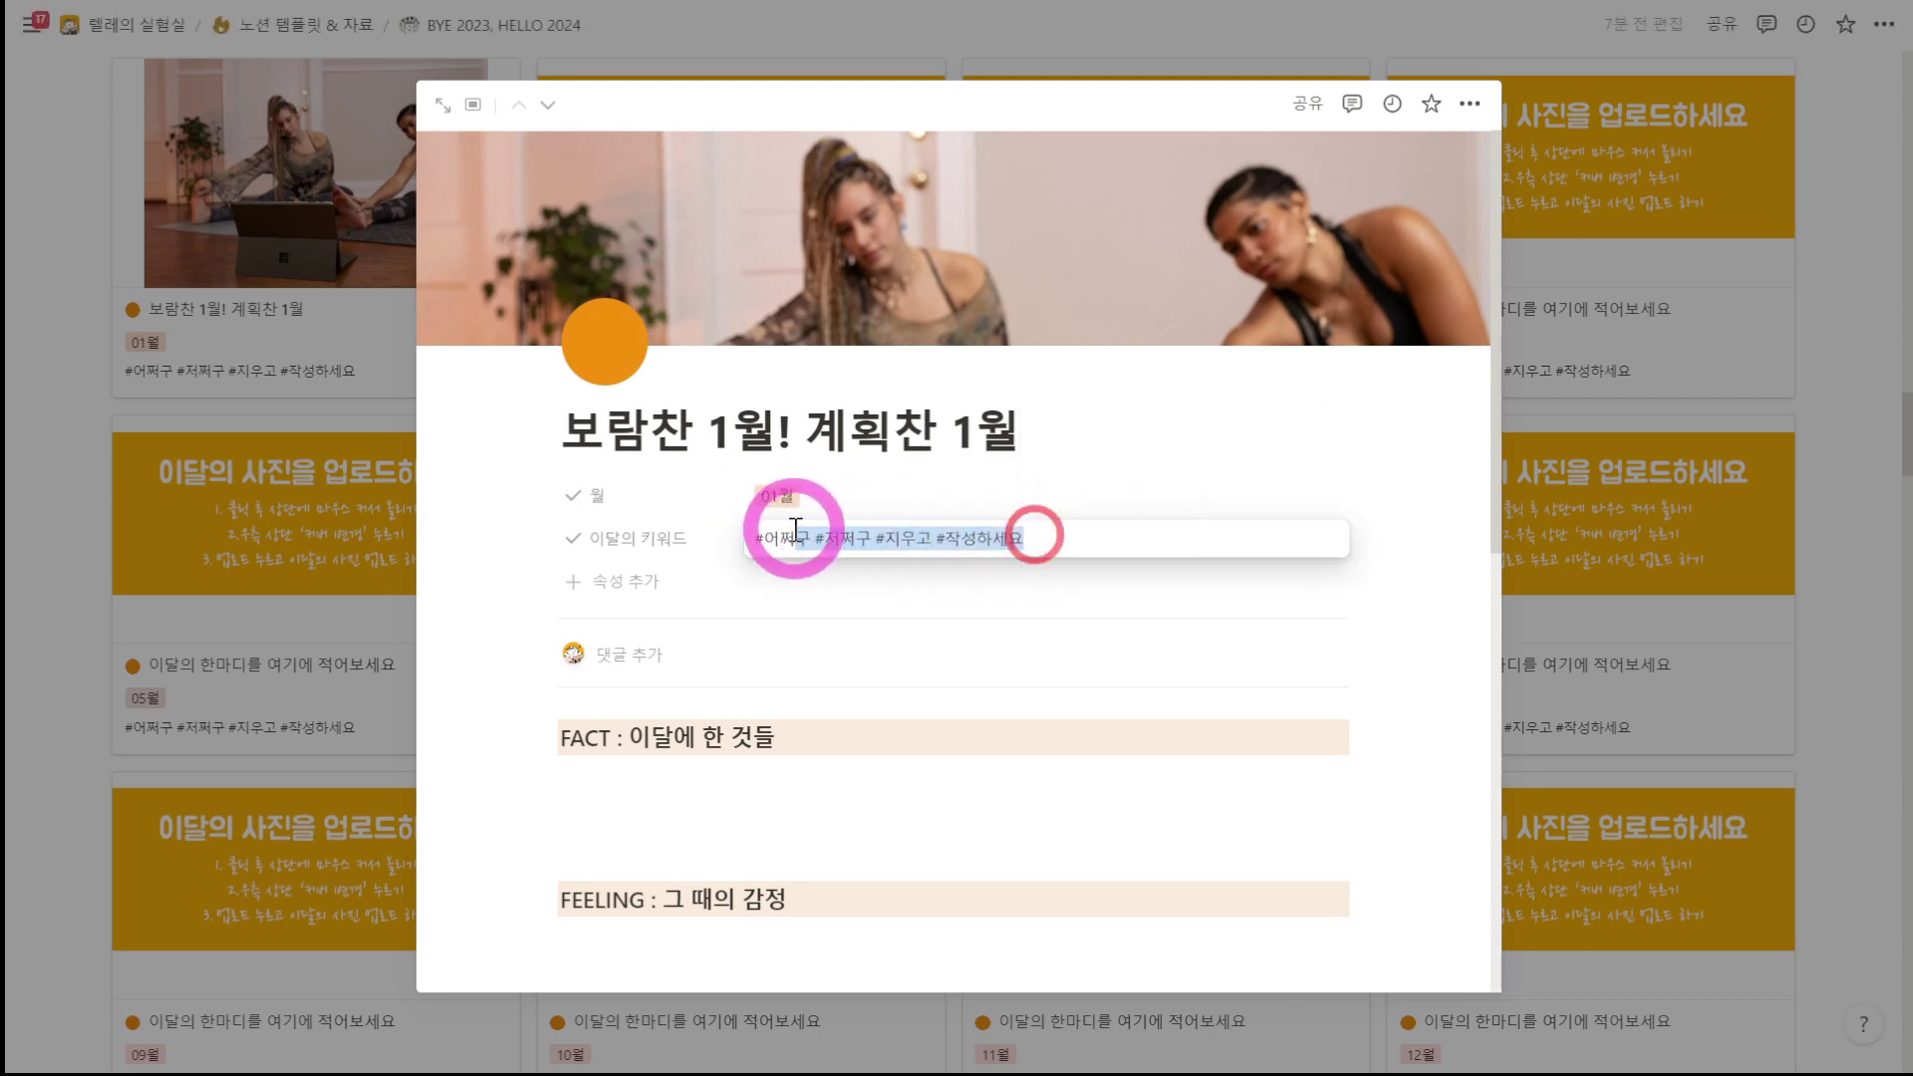
Step: Replace the 이달의 키워드 value of the 01월 card with "#계획은 완벽 #하는 것만 남았다" and close the card
{"action": "type", "text": "계획은 완벽 #하는 것만 남았다"}
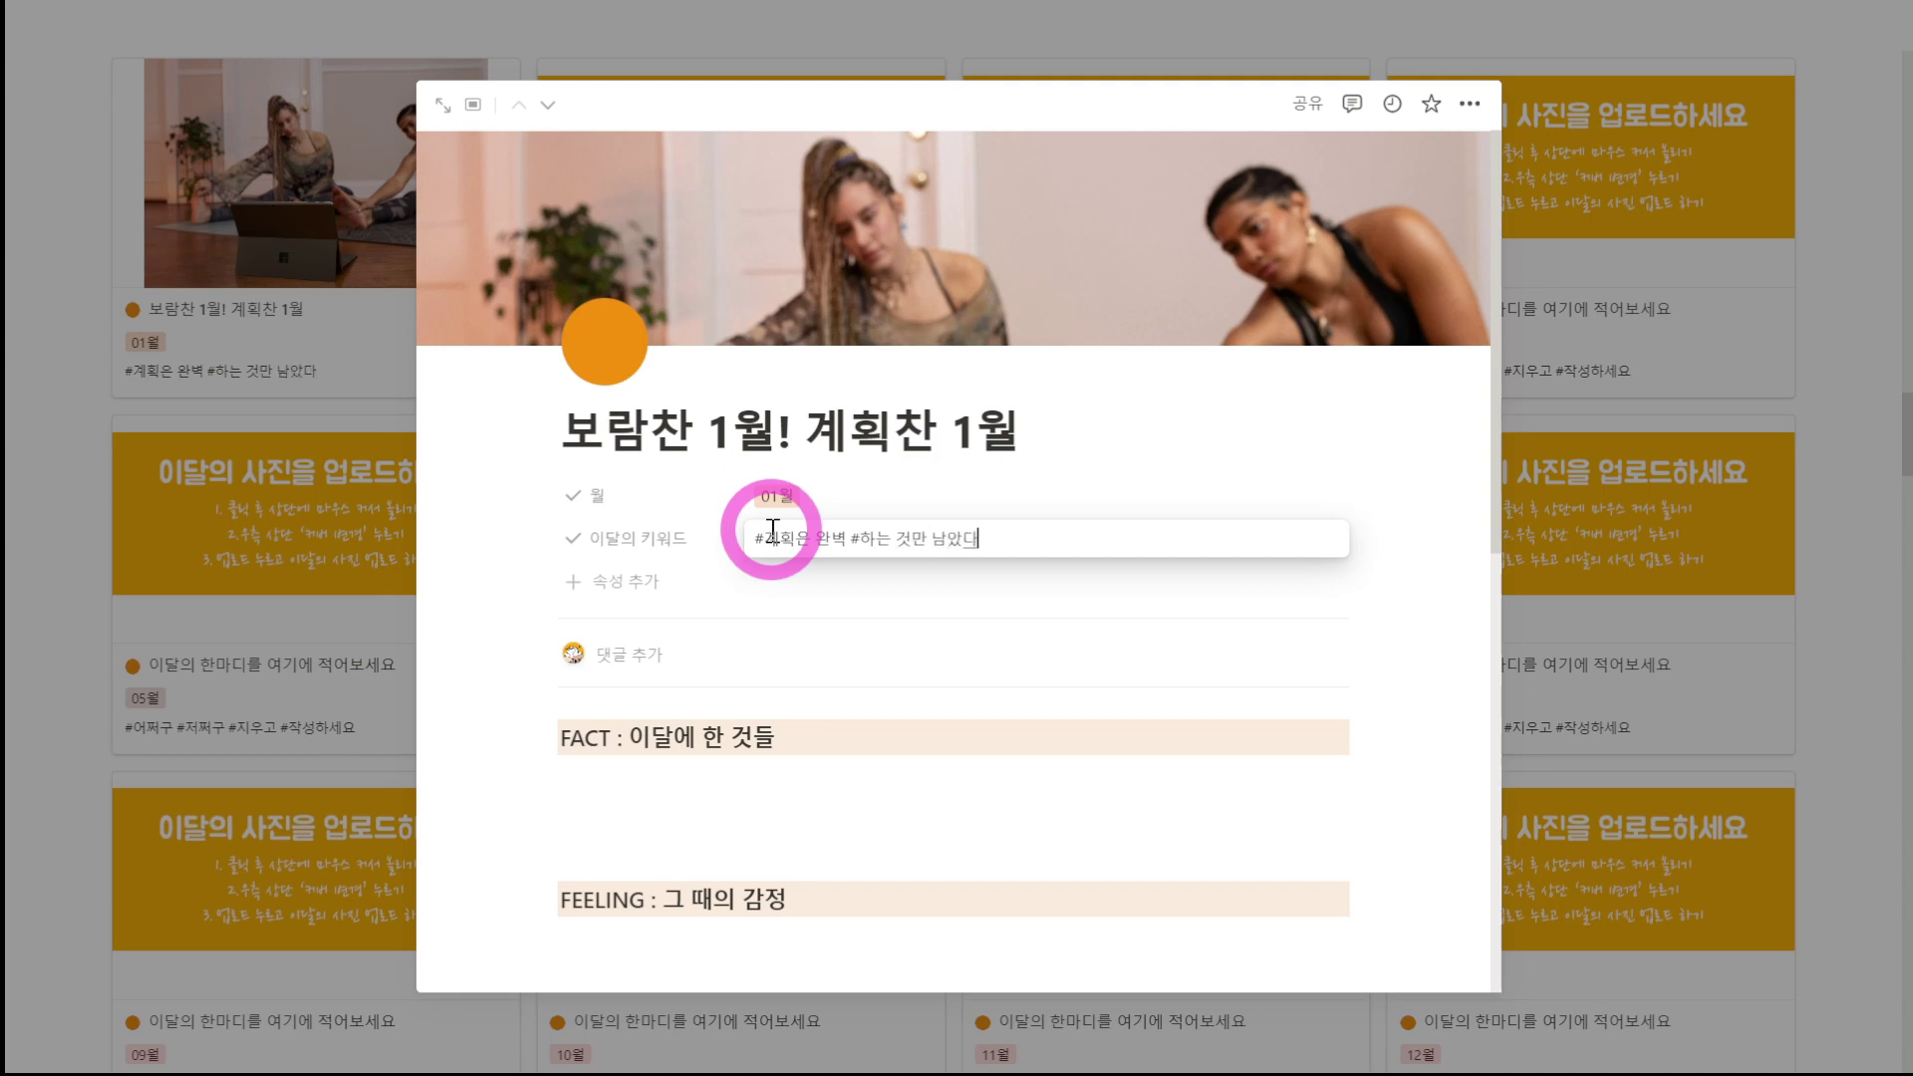
{"action": "left_click", "coordinate": [1807, 631]}
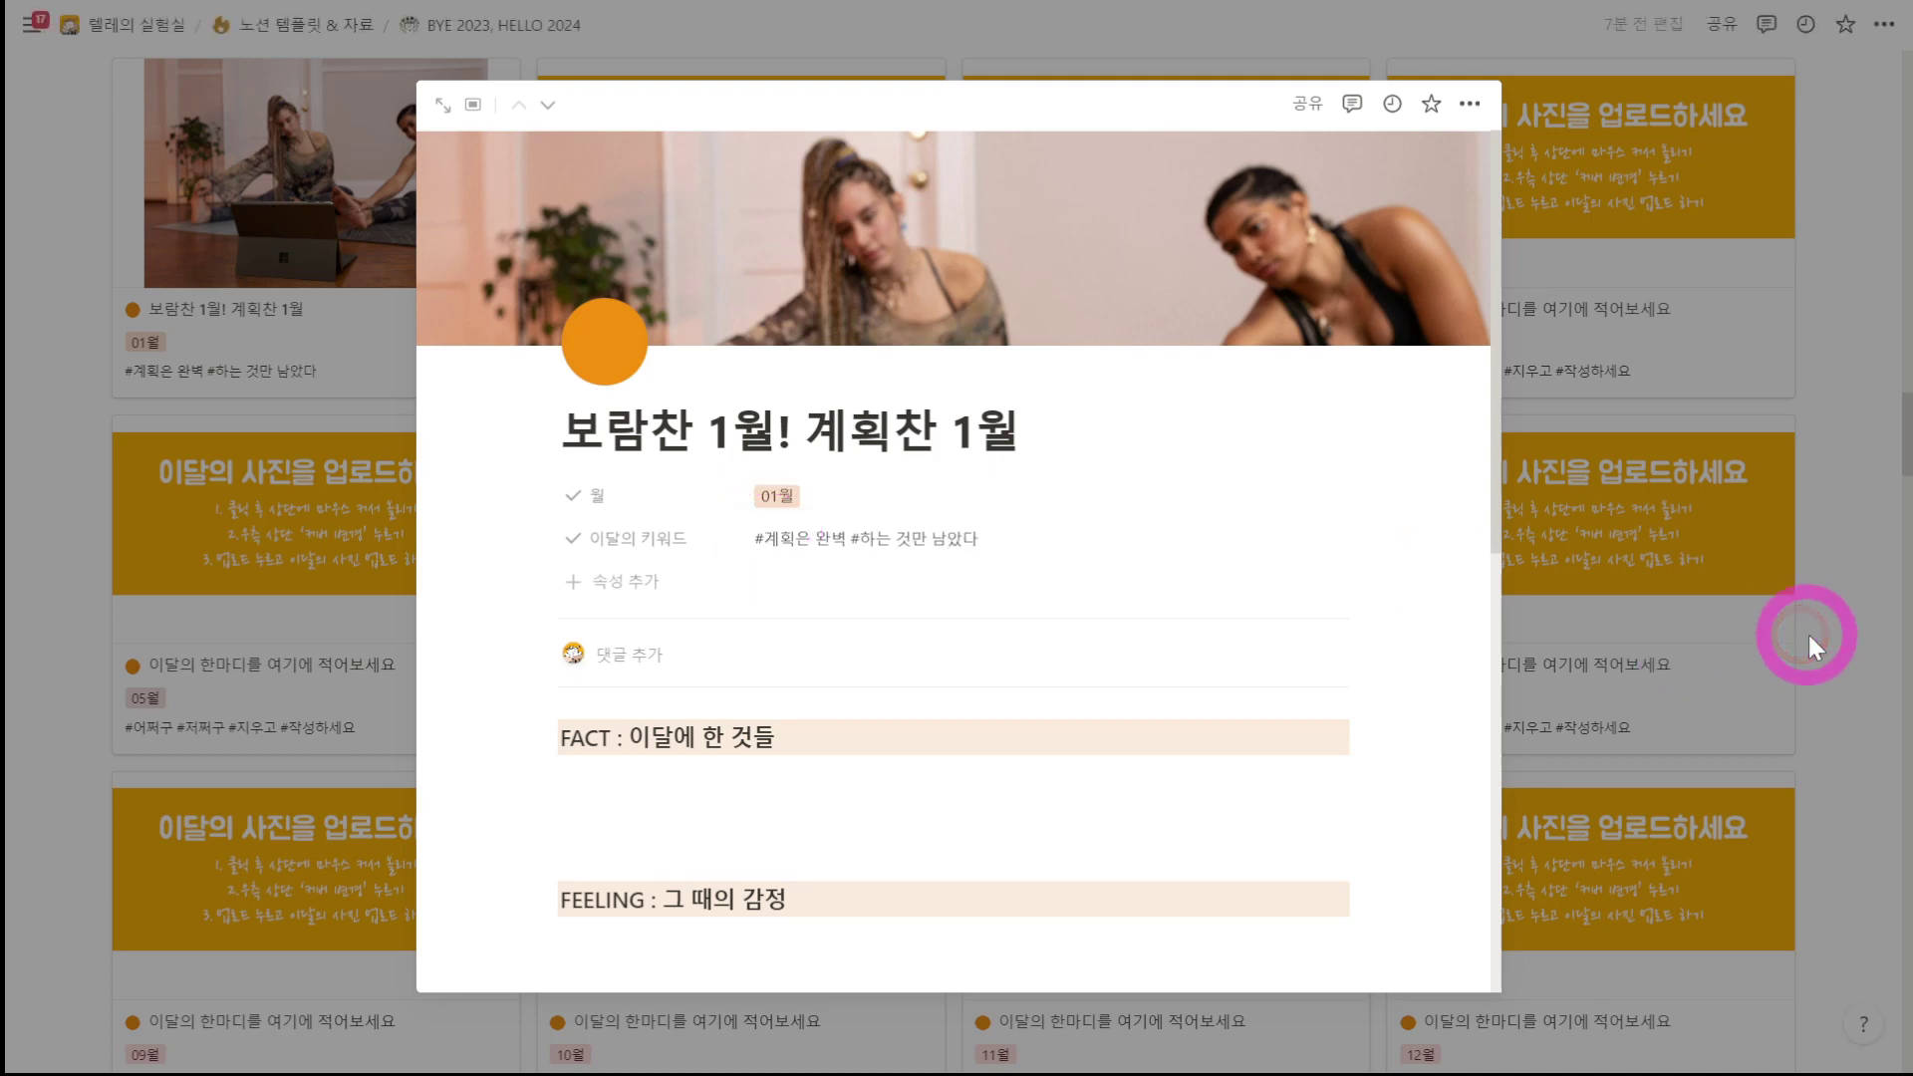
{"action": "left_click", "coordinate": [1807, 632]}
Step: Reopen the 01월 card from the 2023 한눈에 보기 gallery to edit its page icon
{"action": "scroll", "coordinate": [1809, 633], "scroll_direction": "down", "scroll_amount": 5}
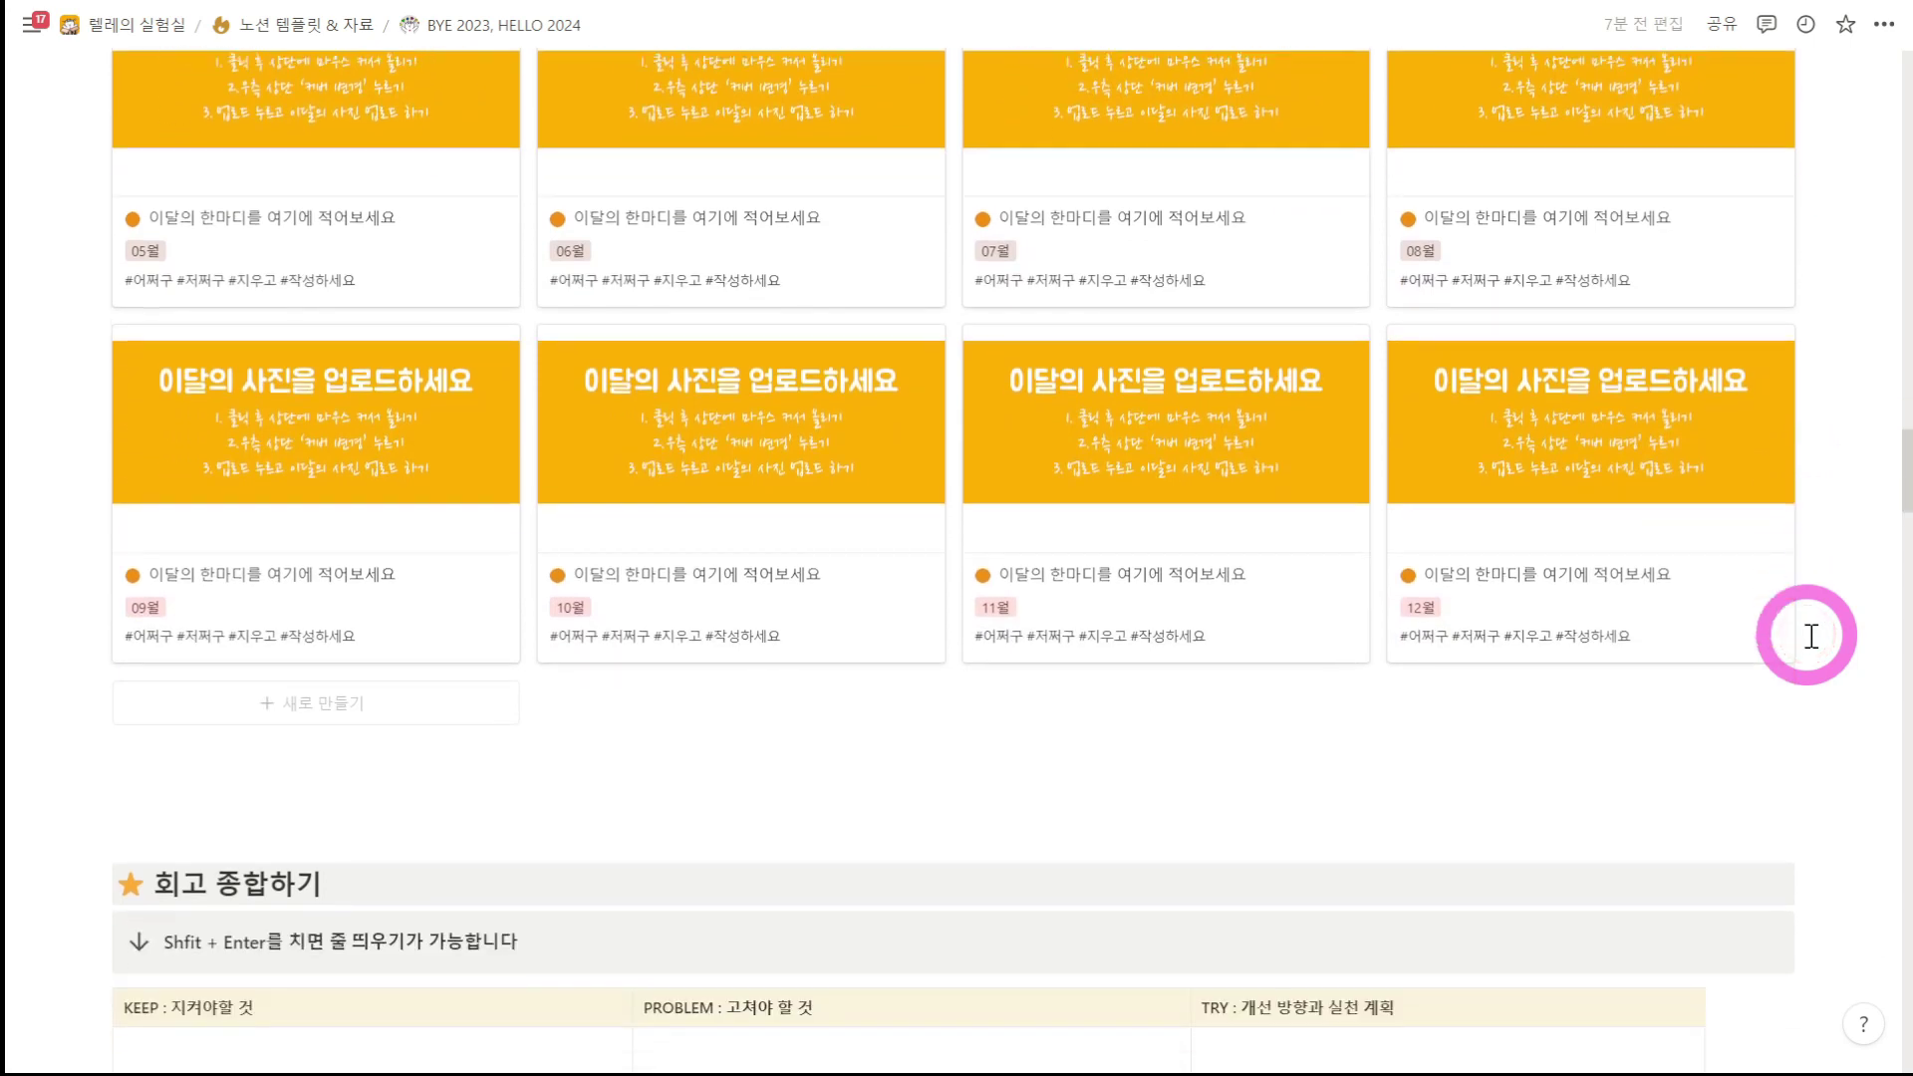
{"action": "scroll", "coordinate": [1811, 635], "scroll_direction": "up", "scroll_amount": 5}
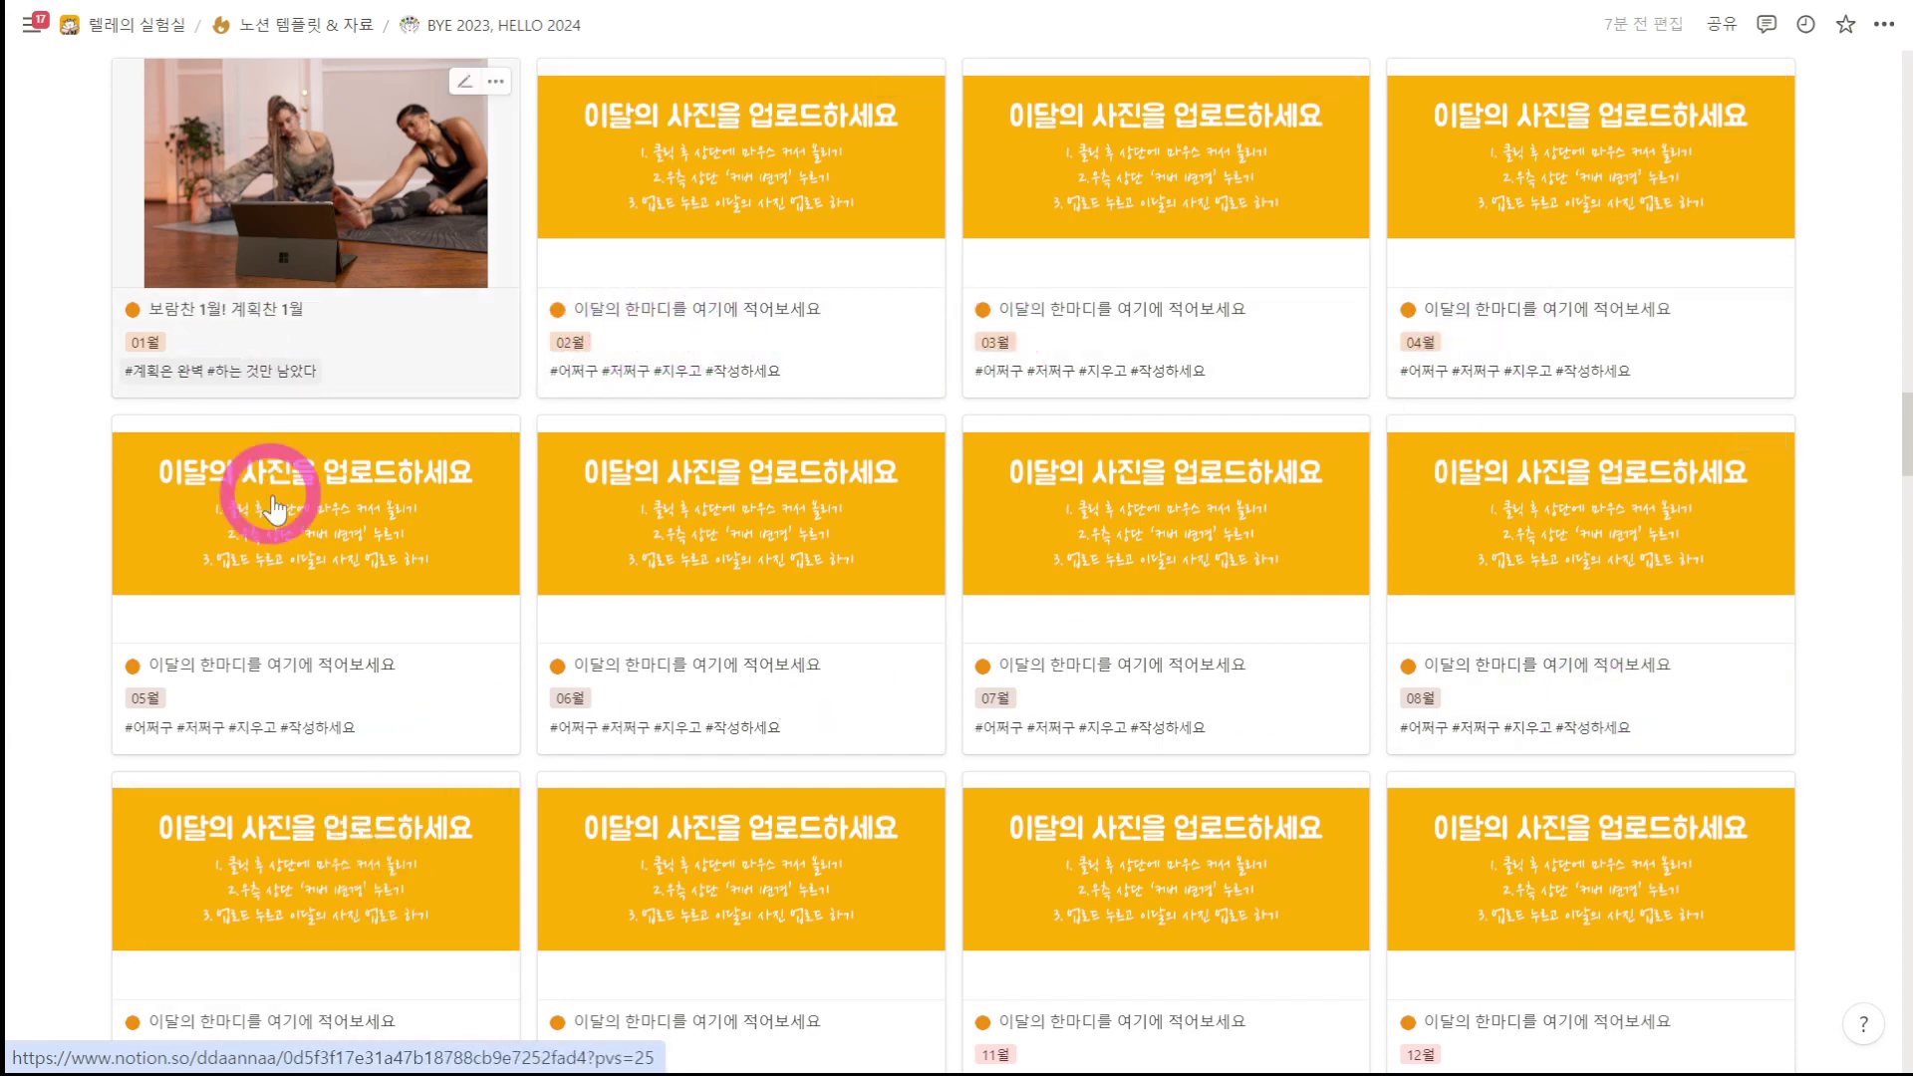
{"action": "scroll", "coordinate": [269, 482], "scroll_direction": "up", "scroll_amount": 2}
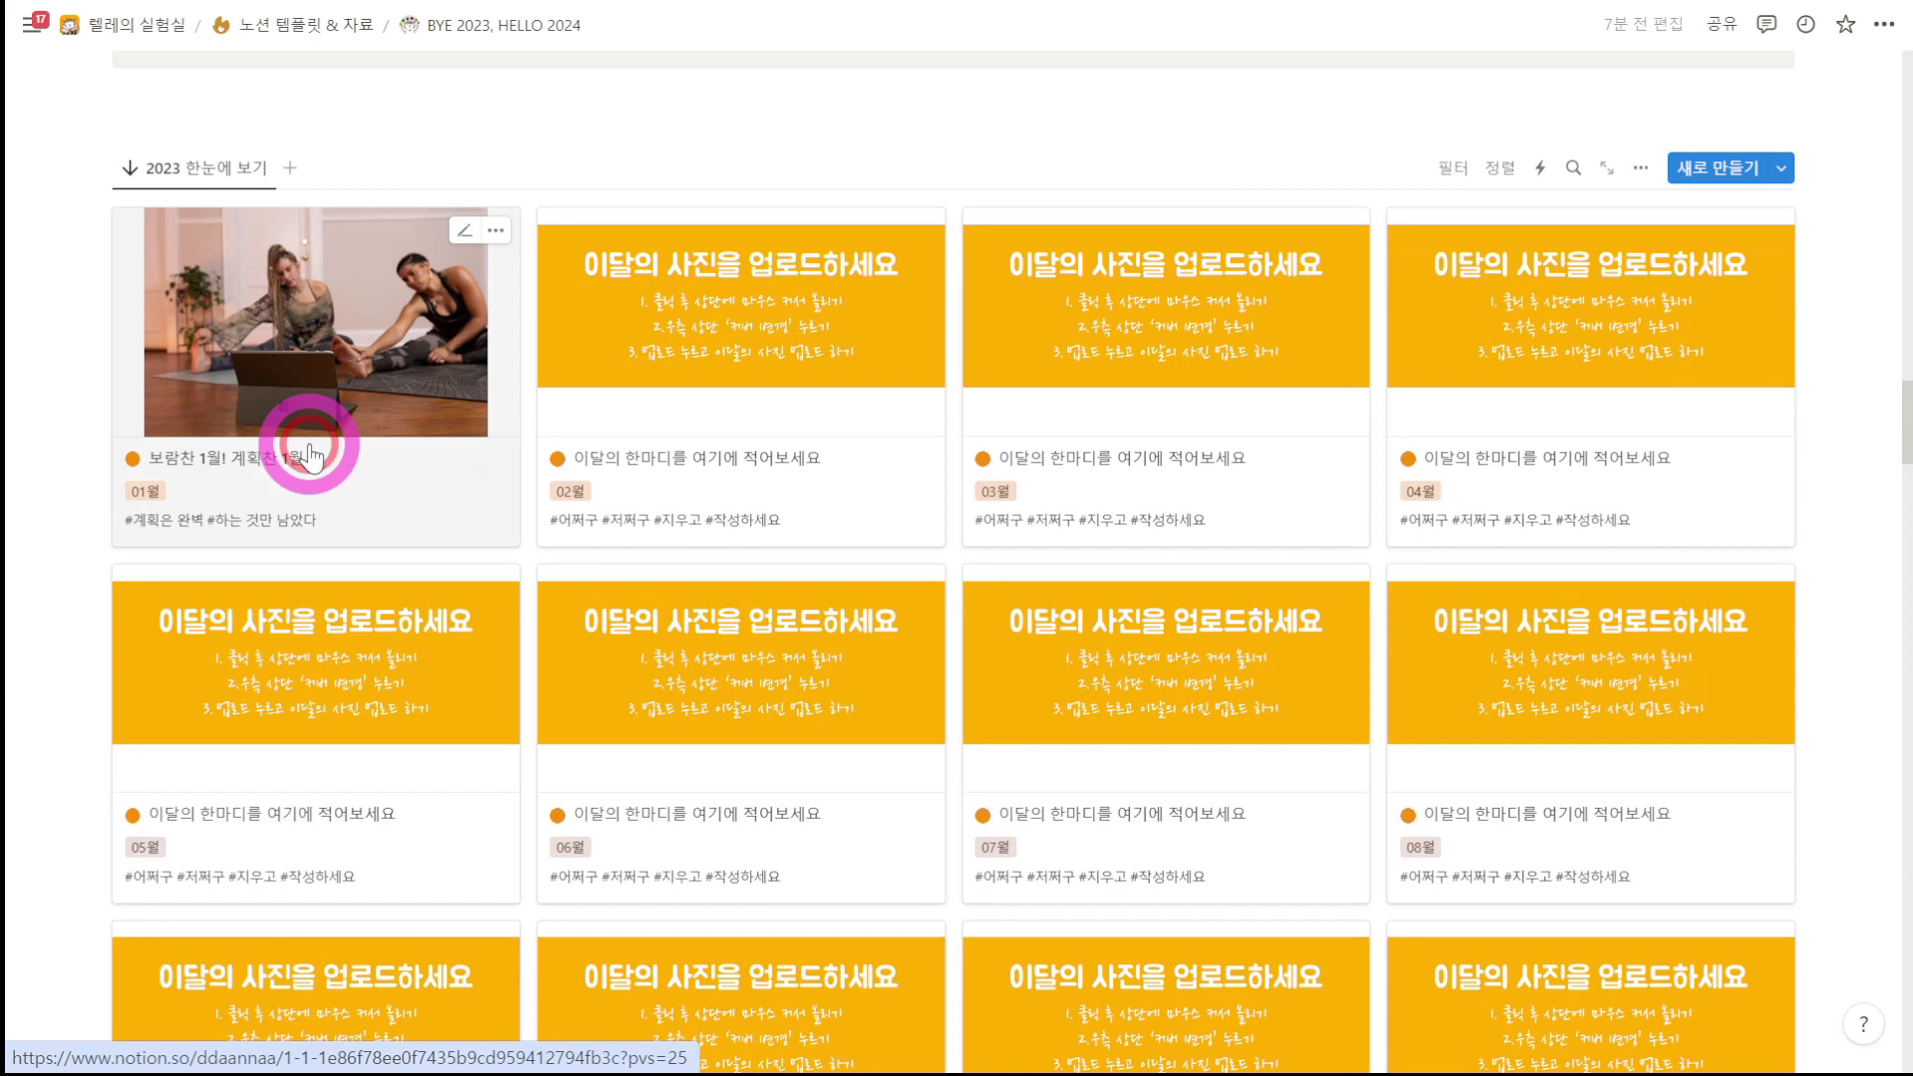
{"action": "left_click", "coordinate": [311, 456]}
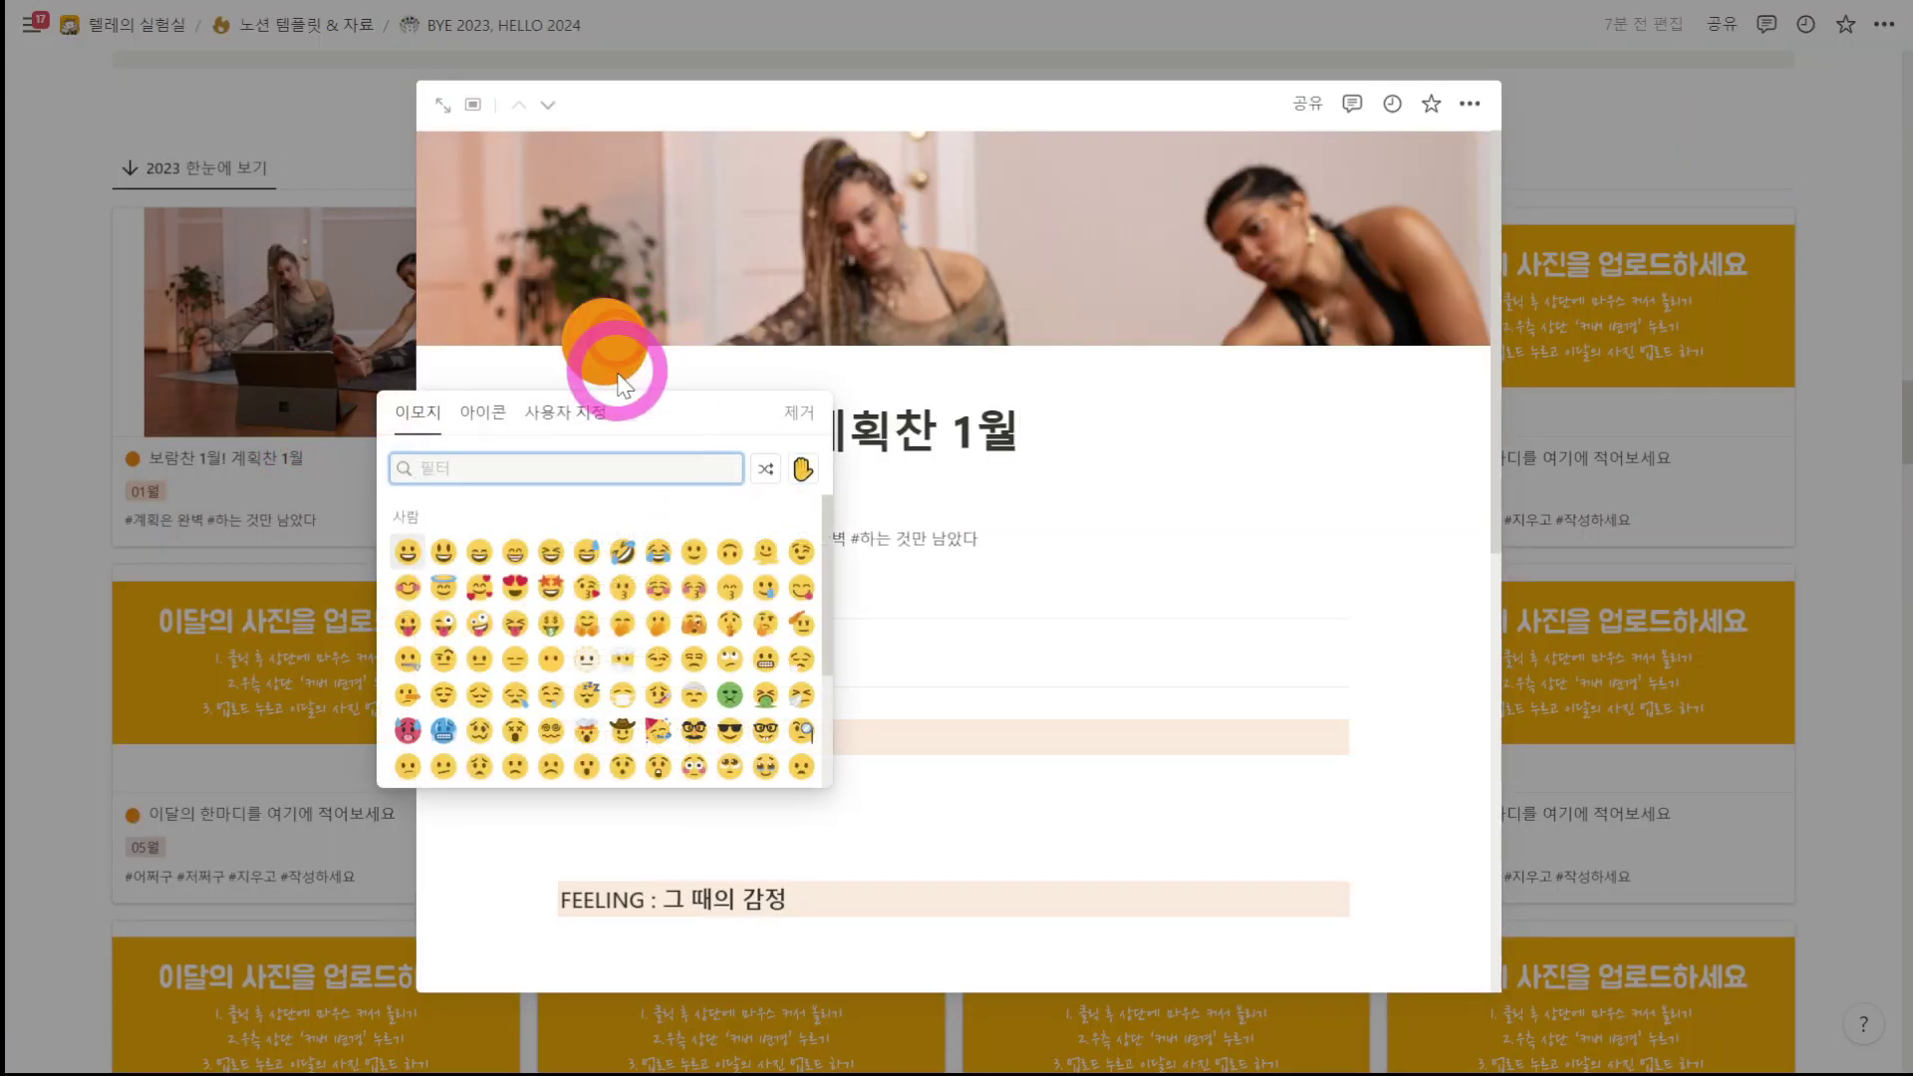
Step: Search the emojis for "green" and set the 01월 card's icon to the green circle
{"action": "left_click", "coordinate": [615, 466]}
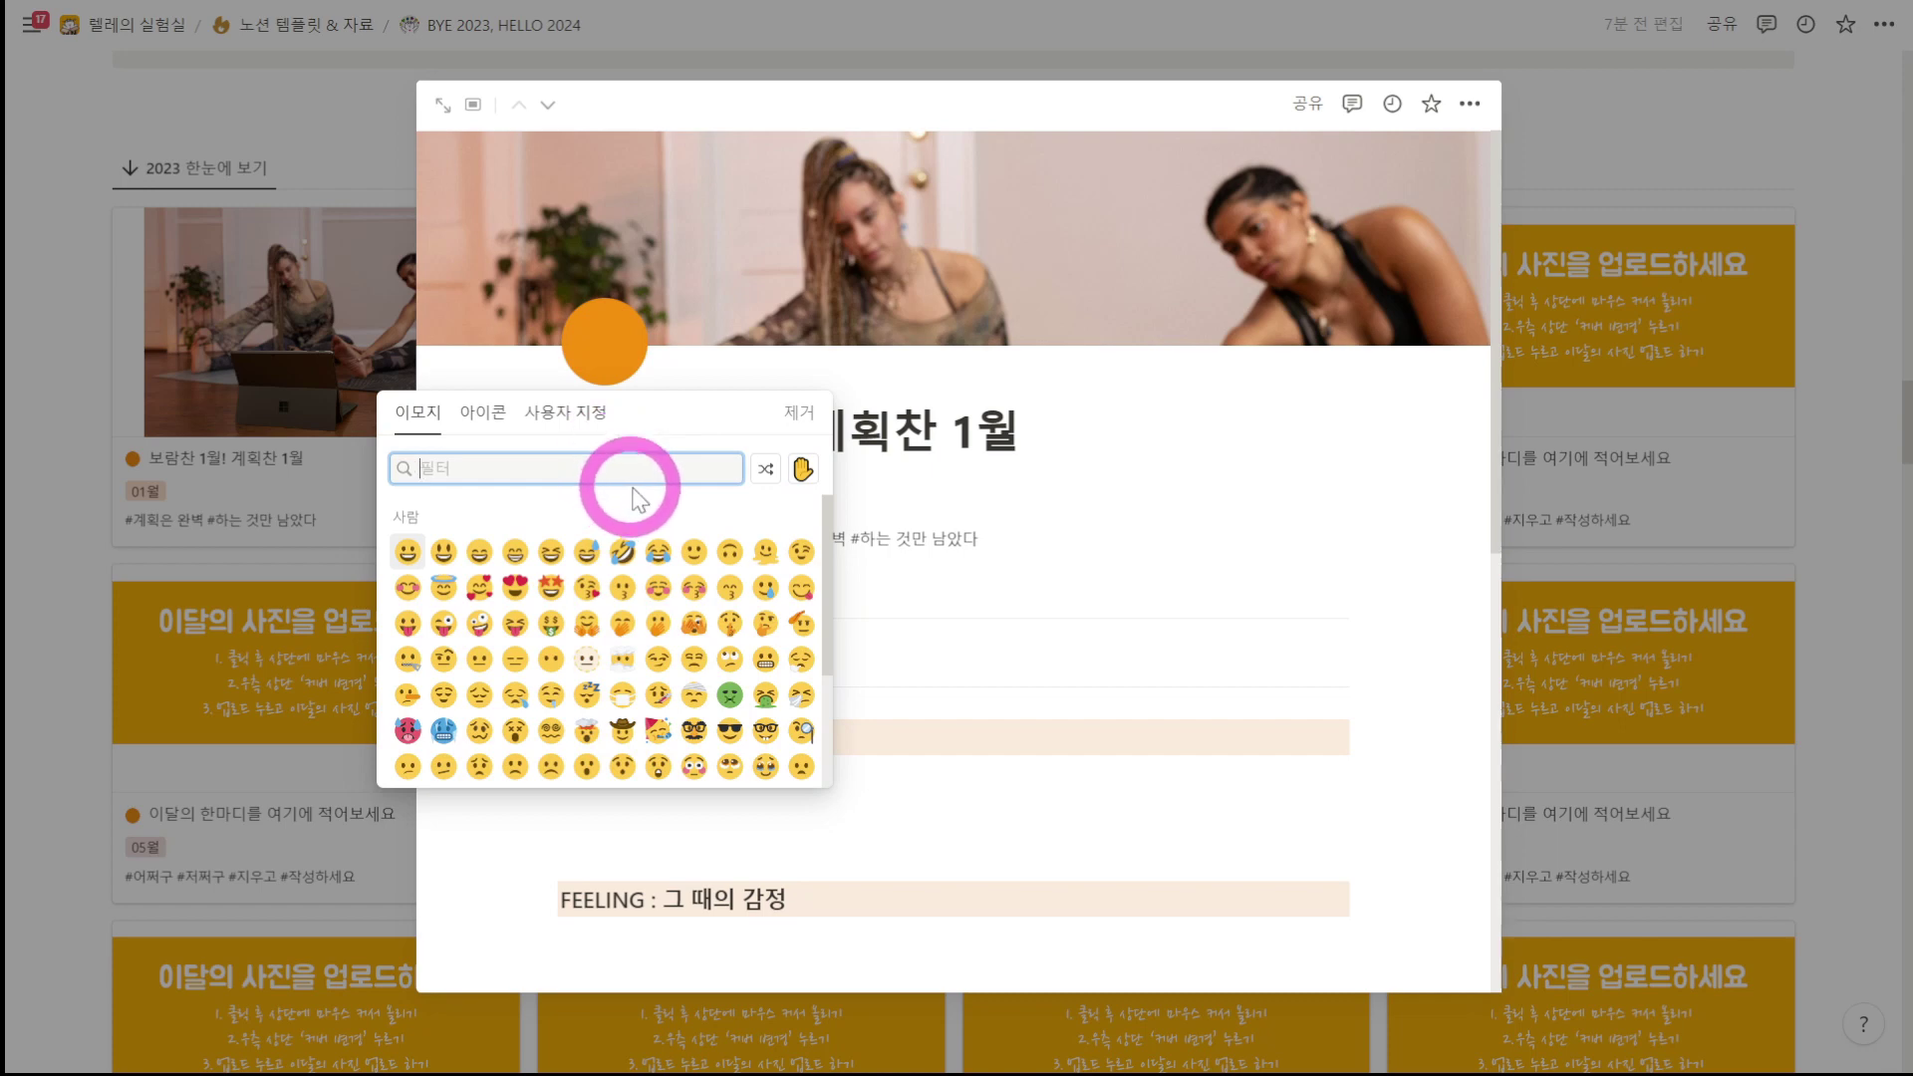
{"action": "type", "text": "ㅎ그"}
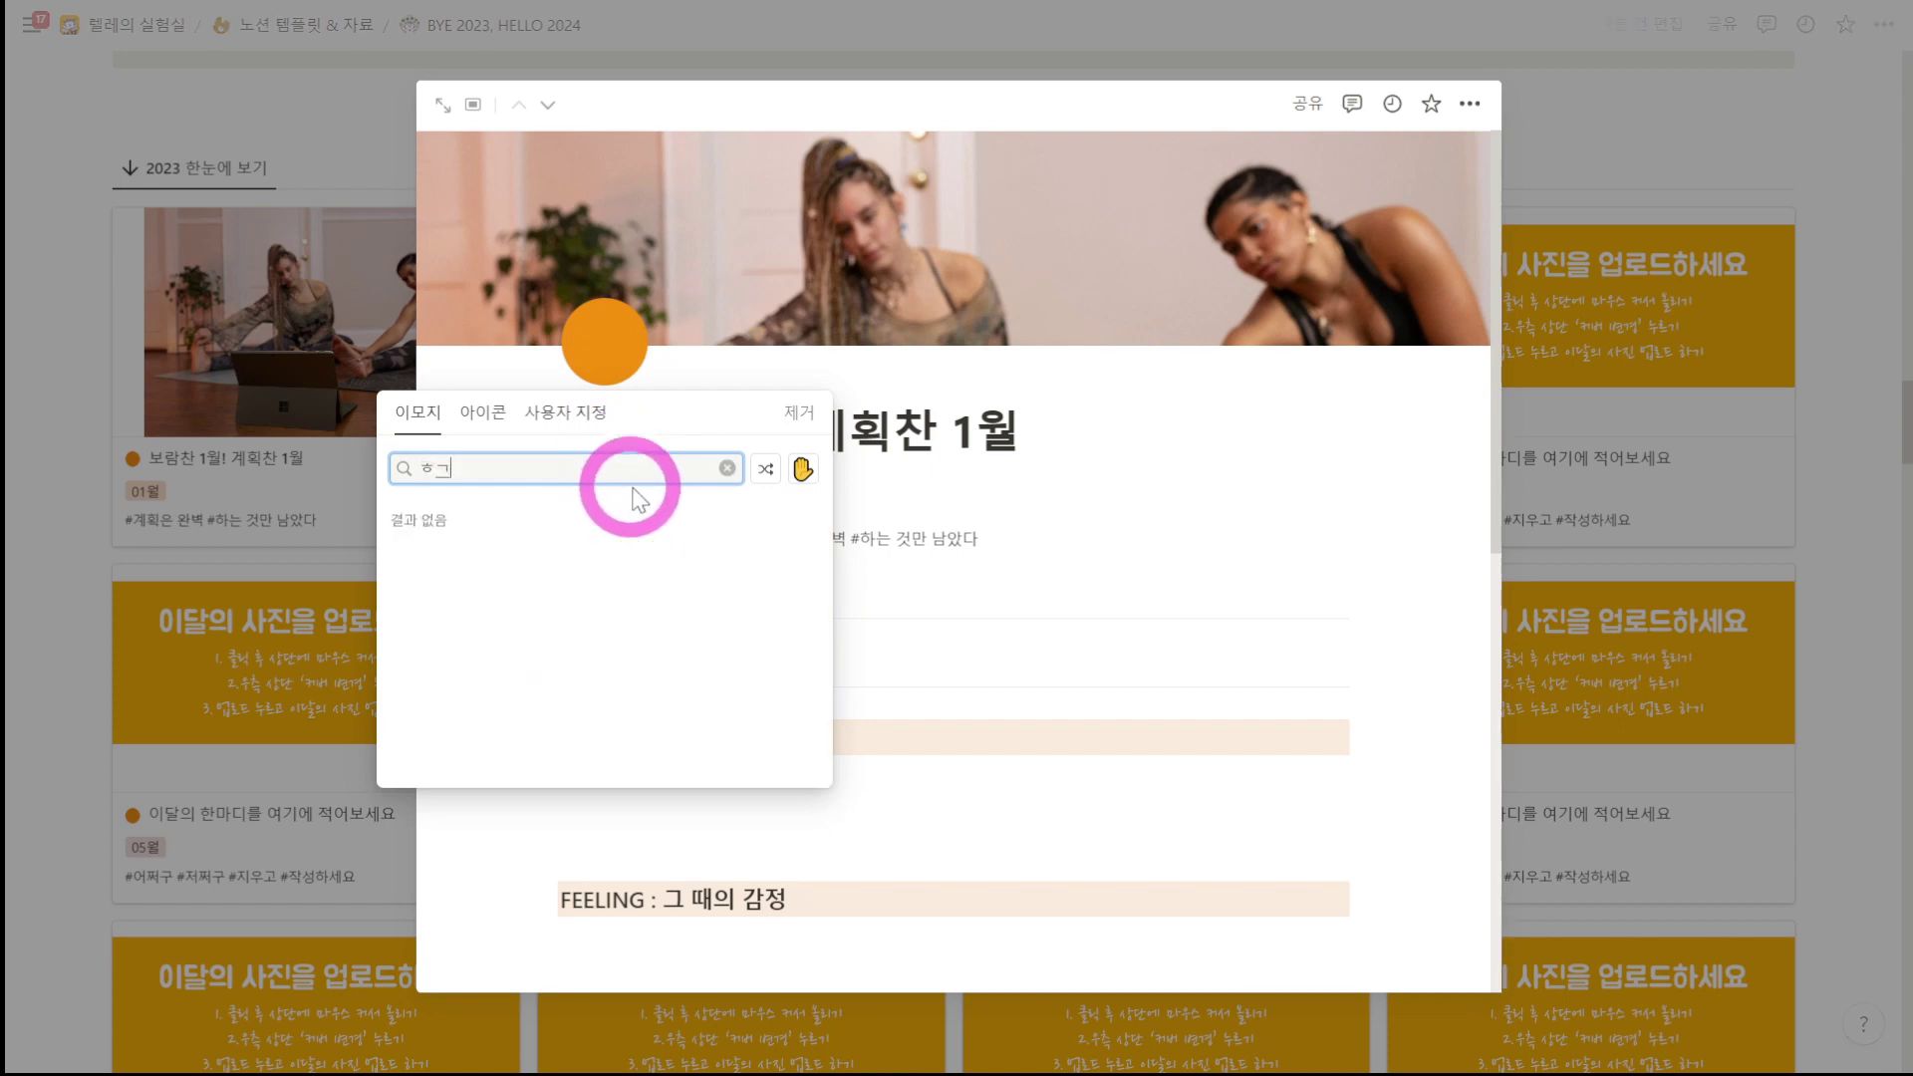
{"action": "key", "text": "BackSpace"}
{"action": "type", "text": "green"}
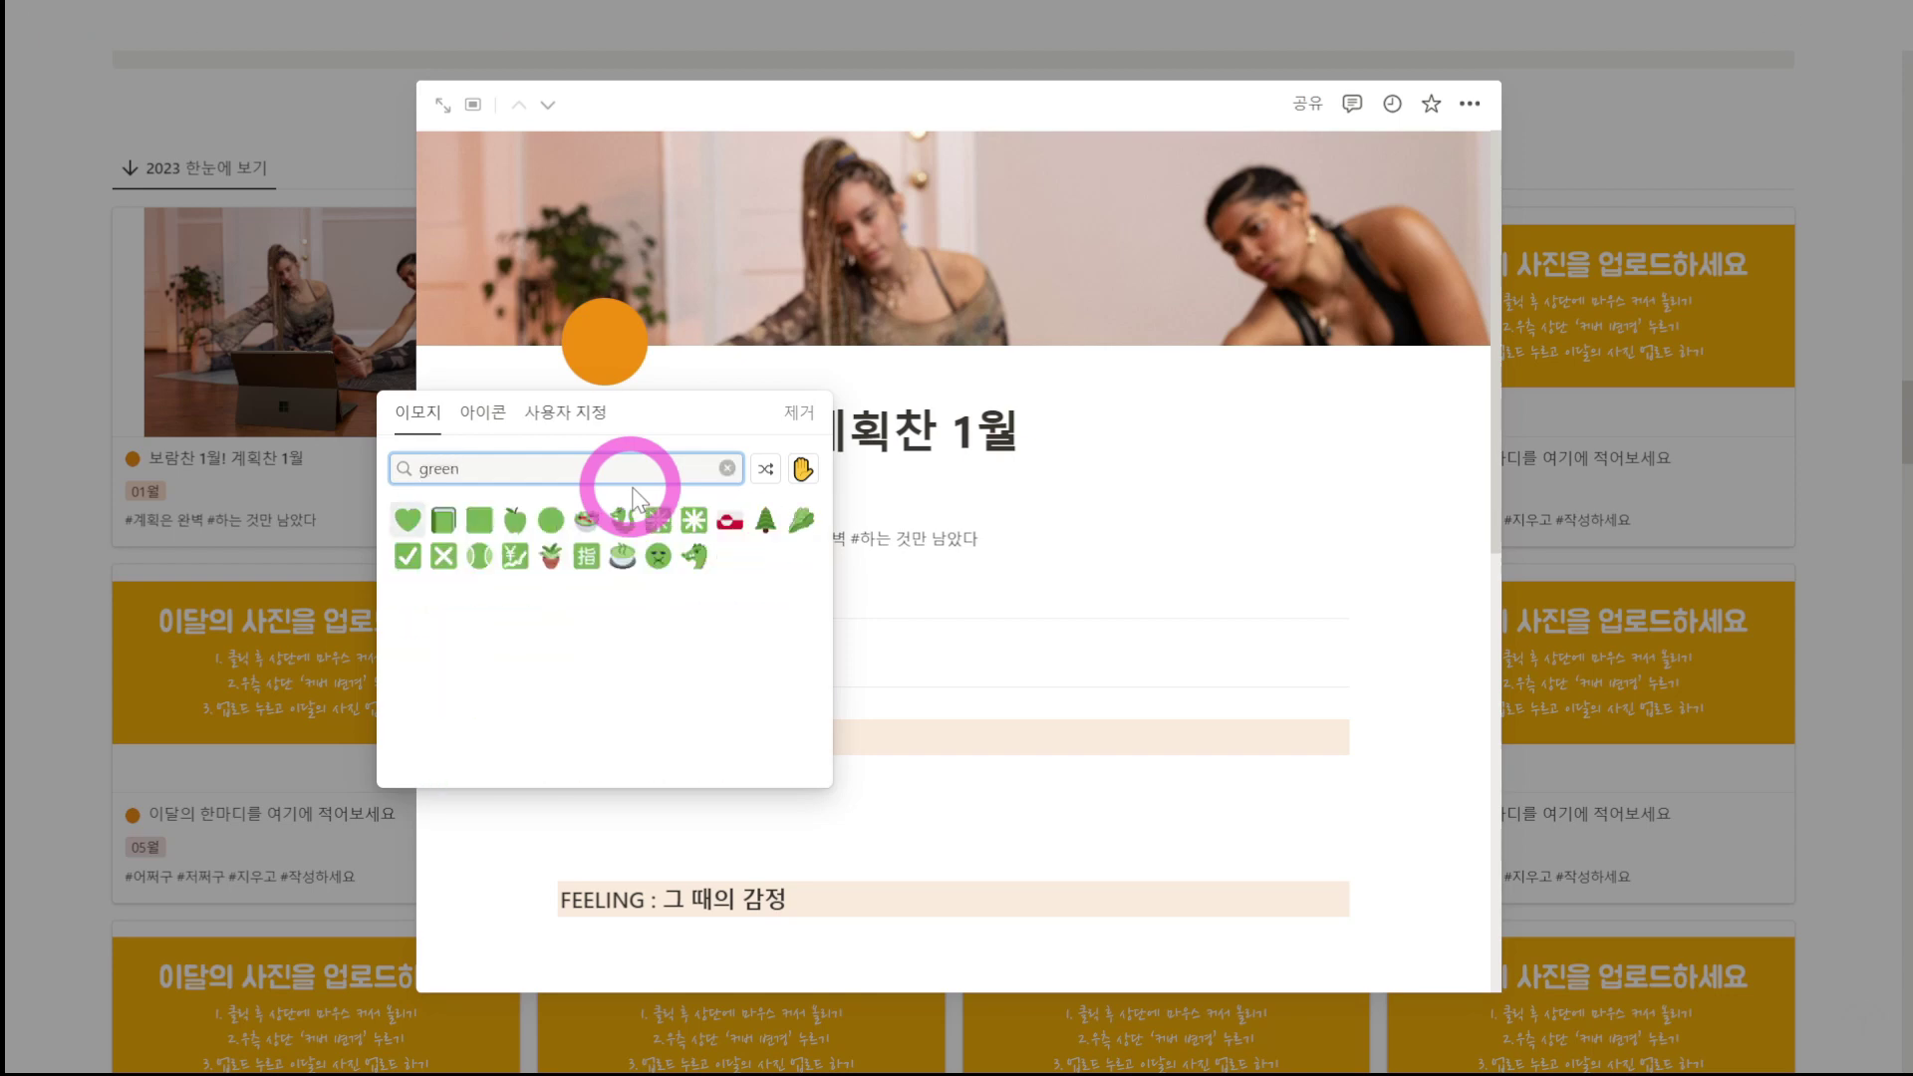
{"action": "left_click", "coordinate": [551, 522]}
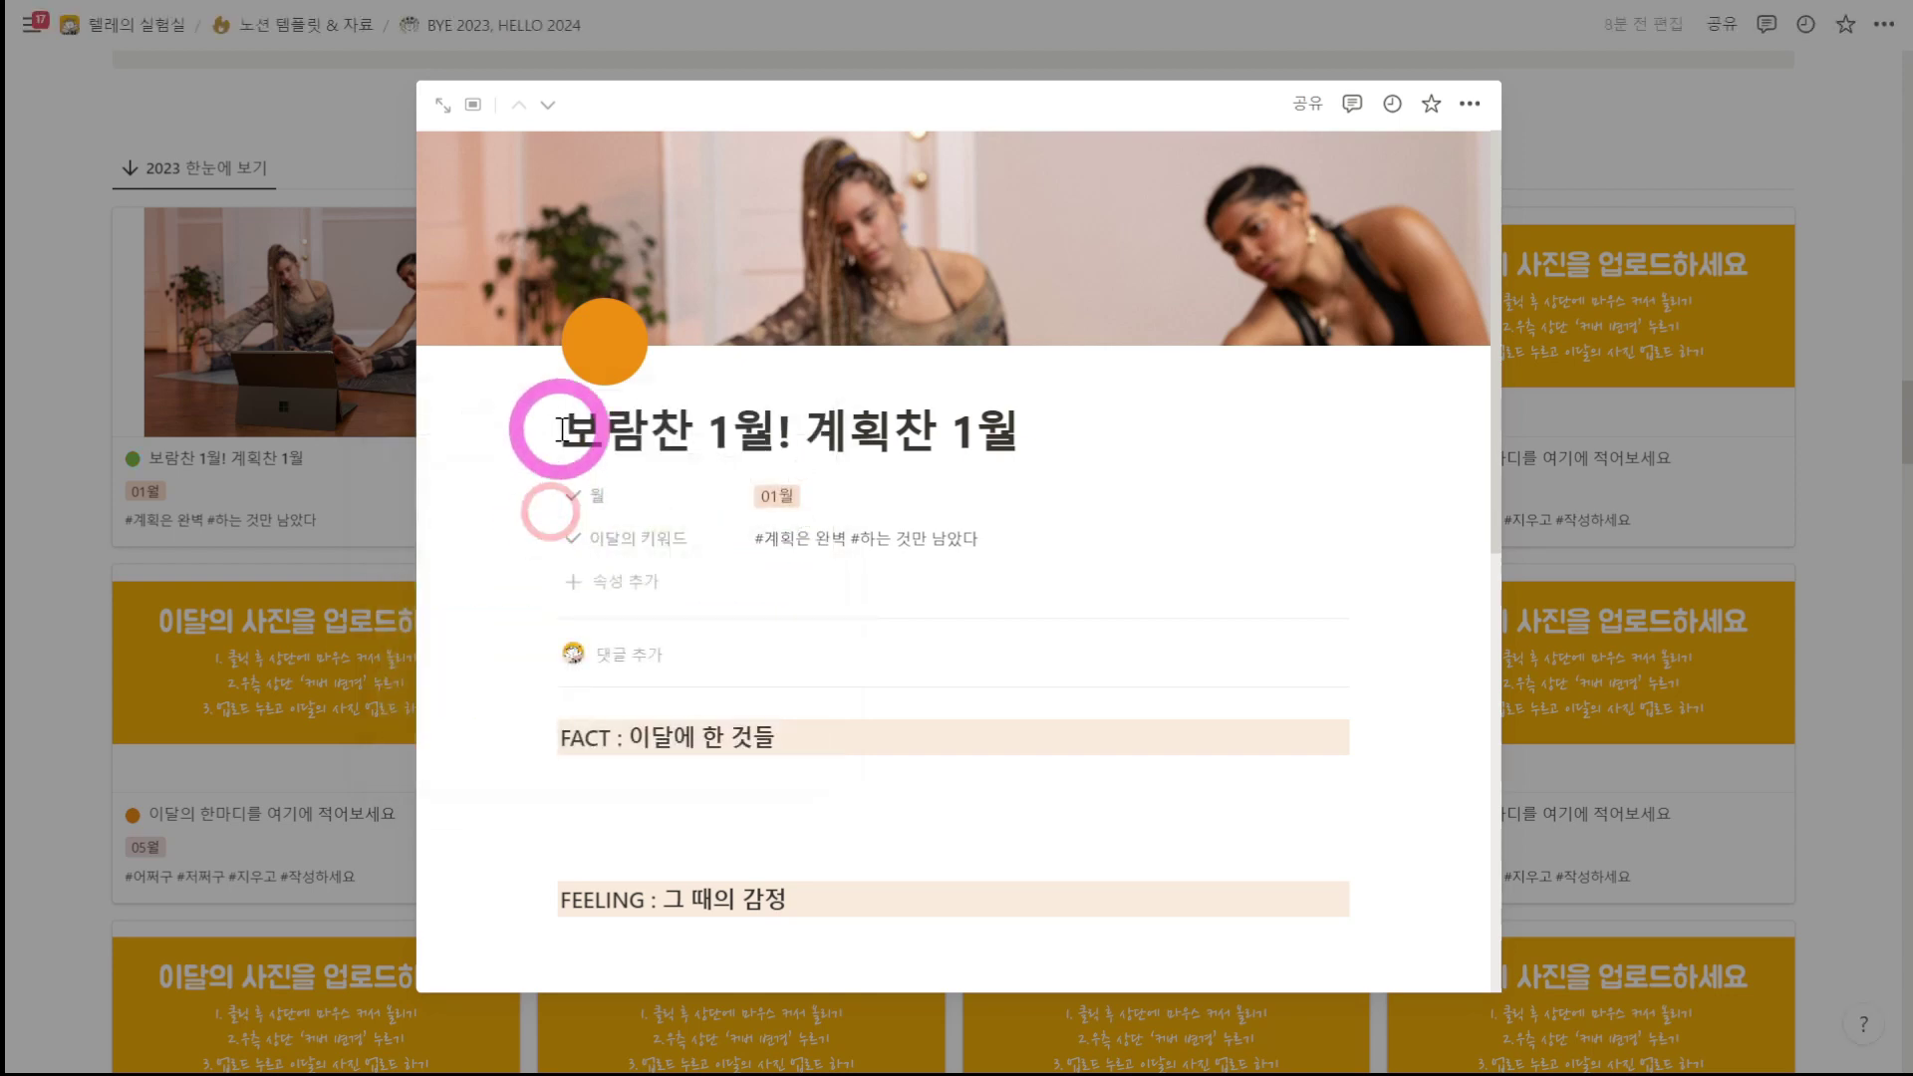
Step: Search the emojis for "red", set the 01월 card's icon to the red circle and close the card
{"action": "left_click", "coordinate": [611, 375]}
{"action": "left_click", "coordinate": [576, 460]}
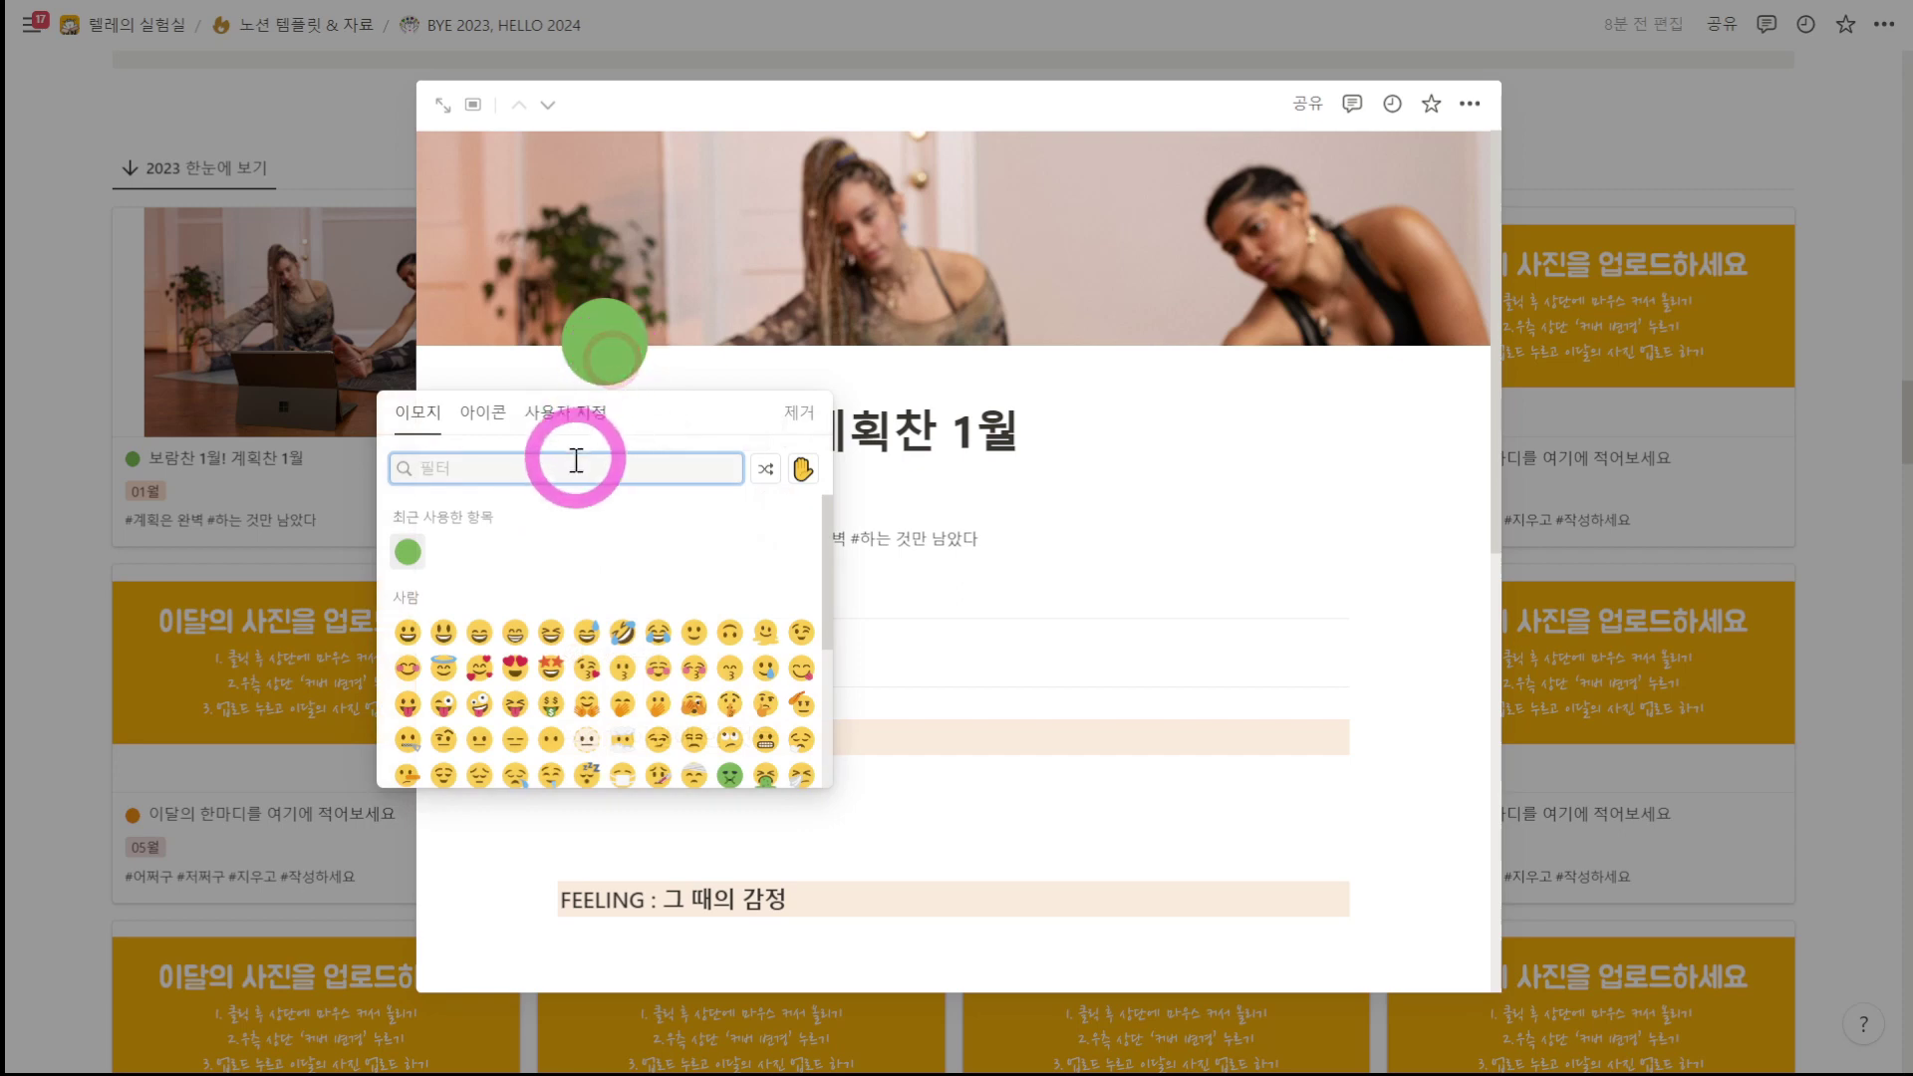
{"action": "type", "text": "r"}
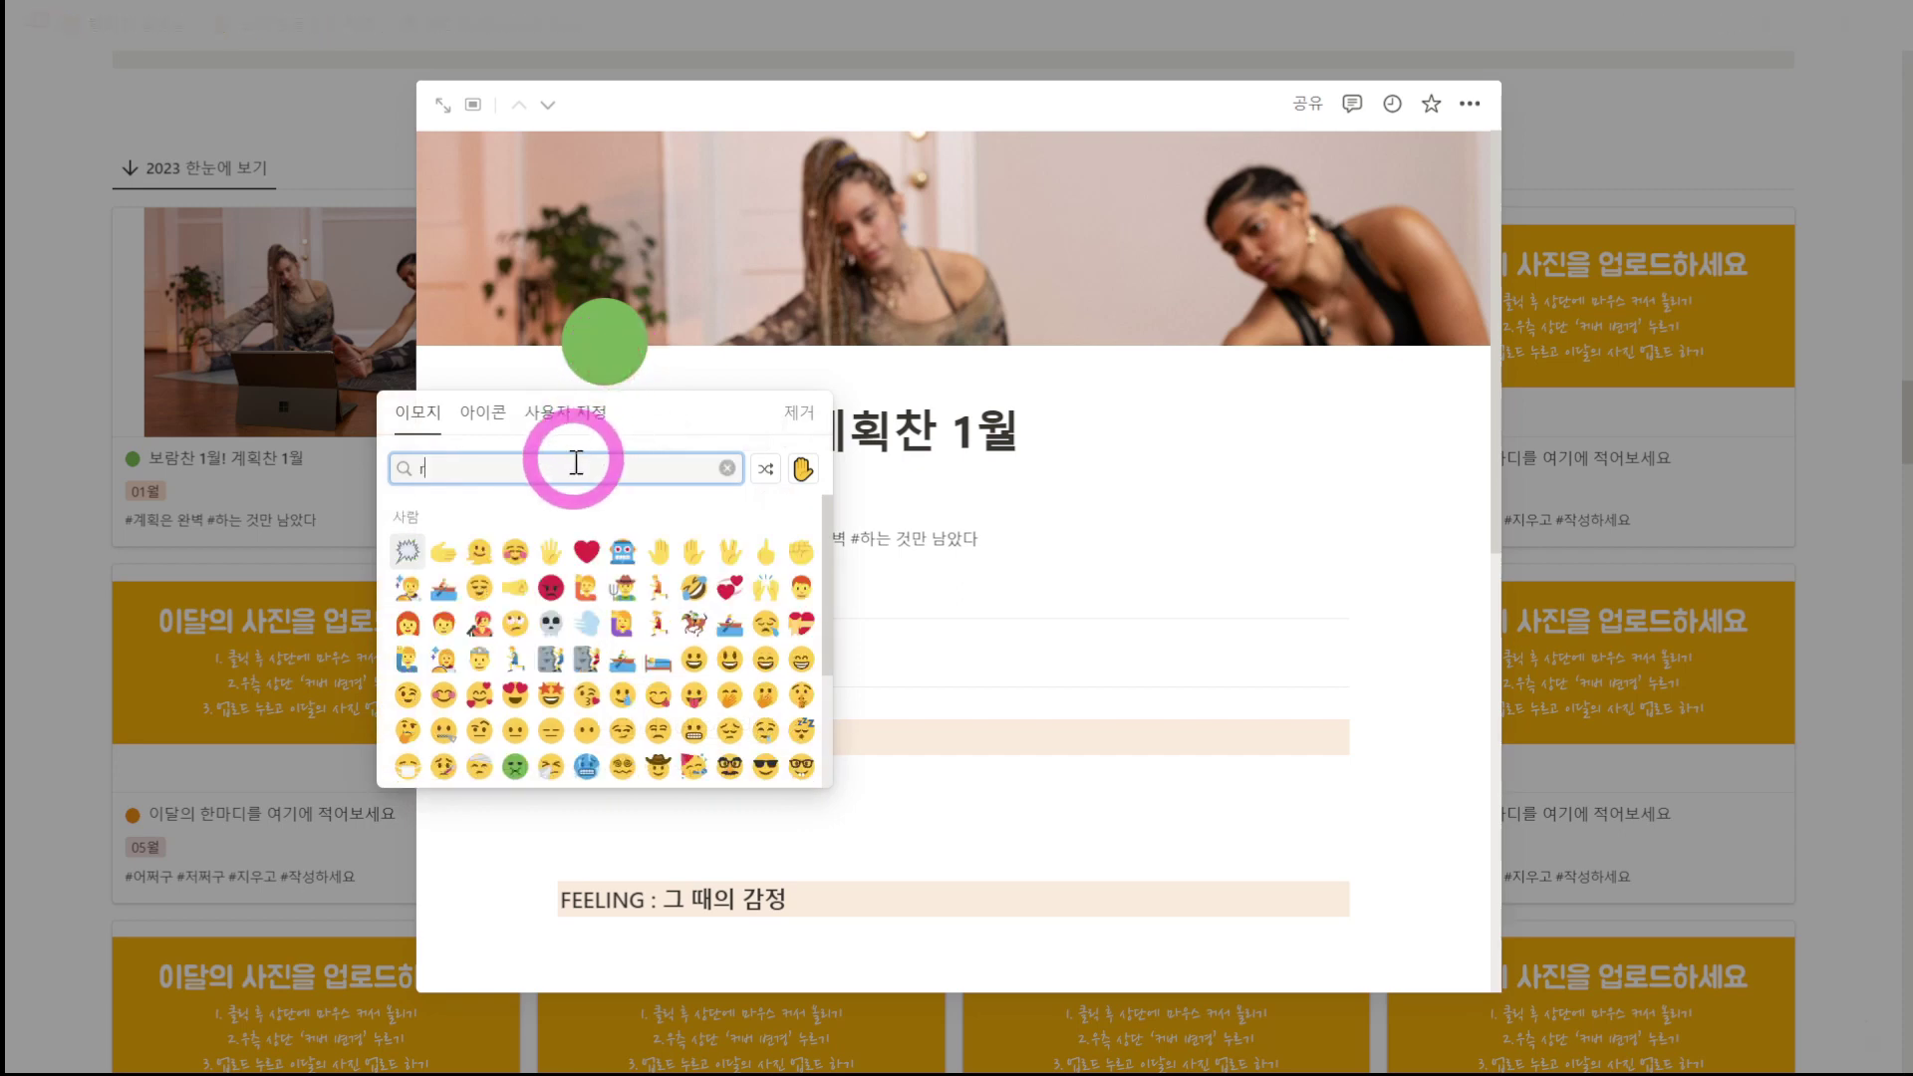
{"action": "type", "text": "ed"}
{"action": "scroll", "coordinate": [515, 677], "scroll_direction": "down", "scroll_amount": 3}
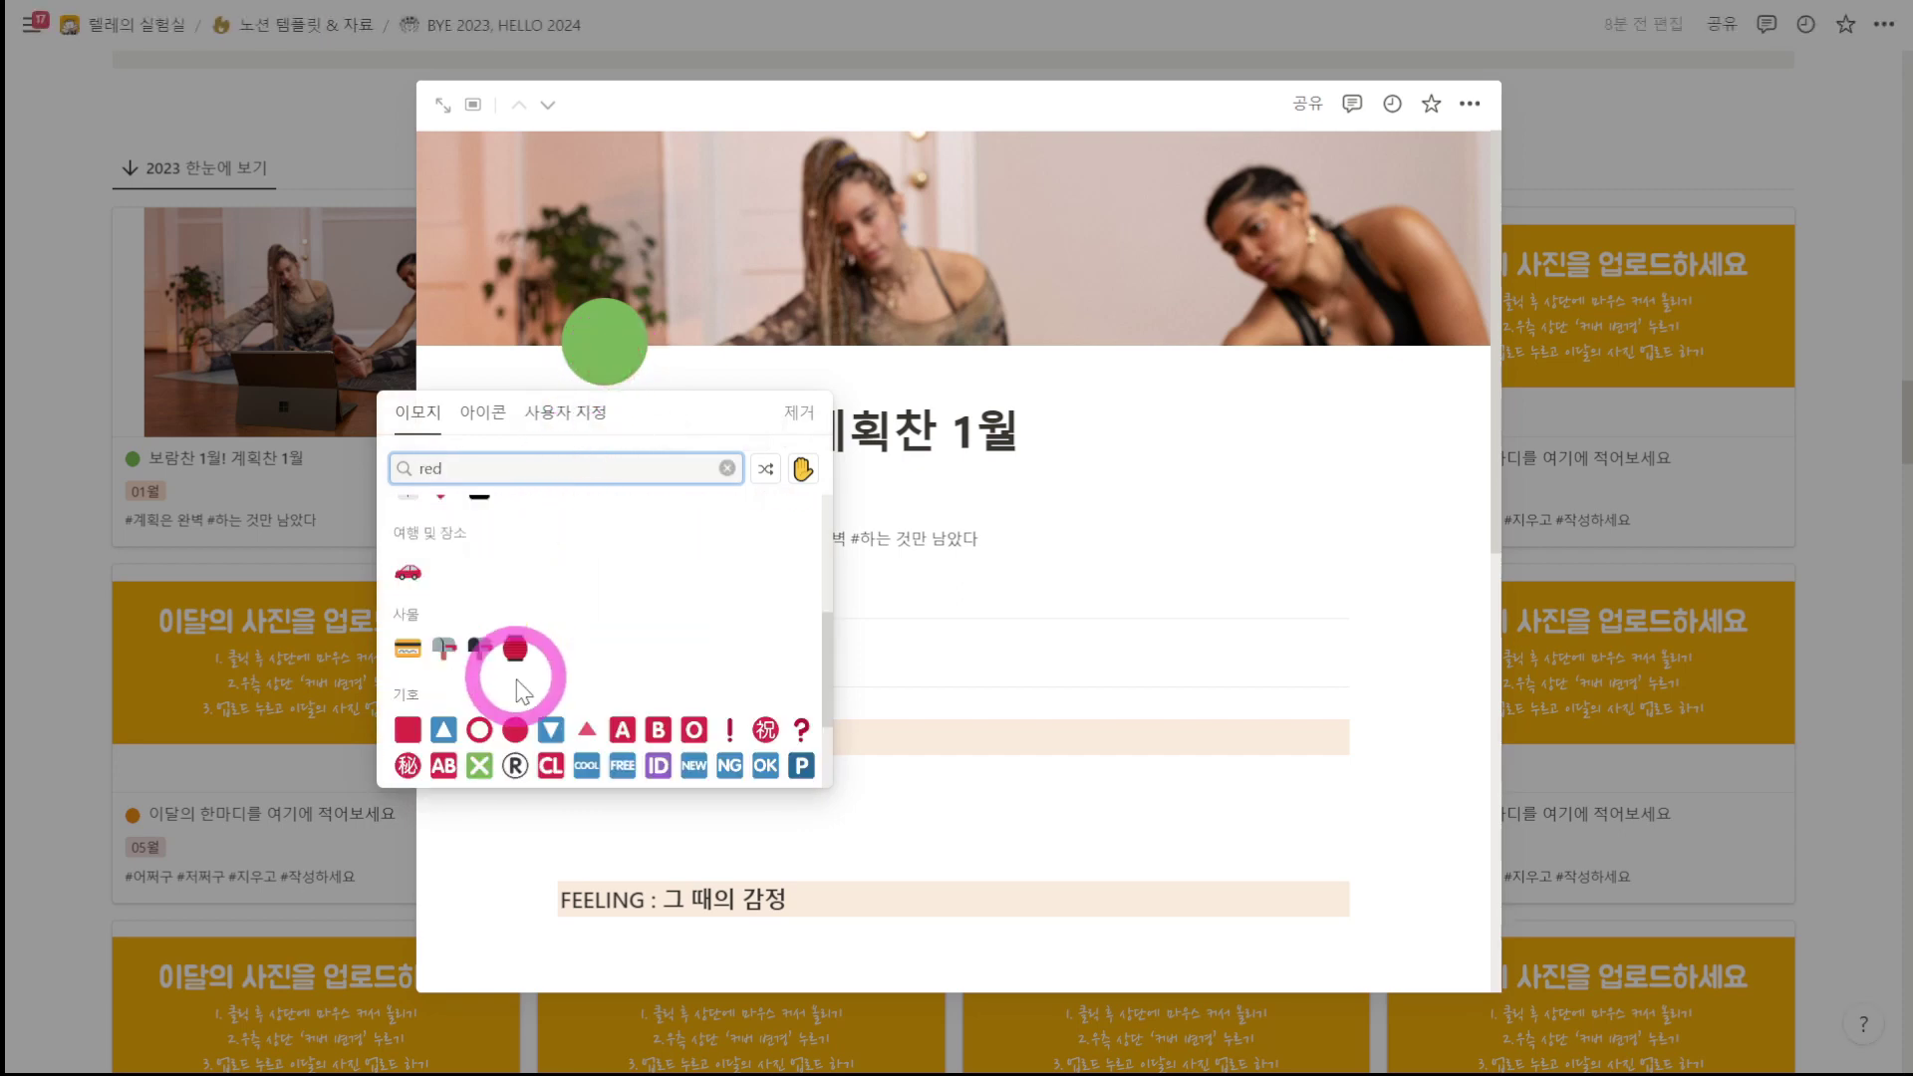
{"action": "left_click", "coordinate": [515, 730]}
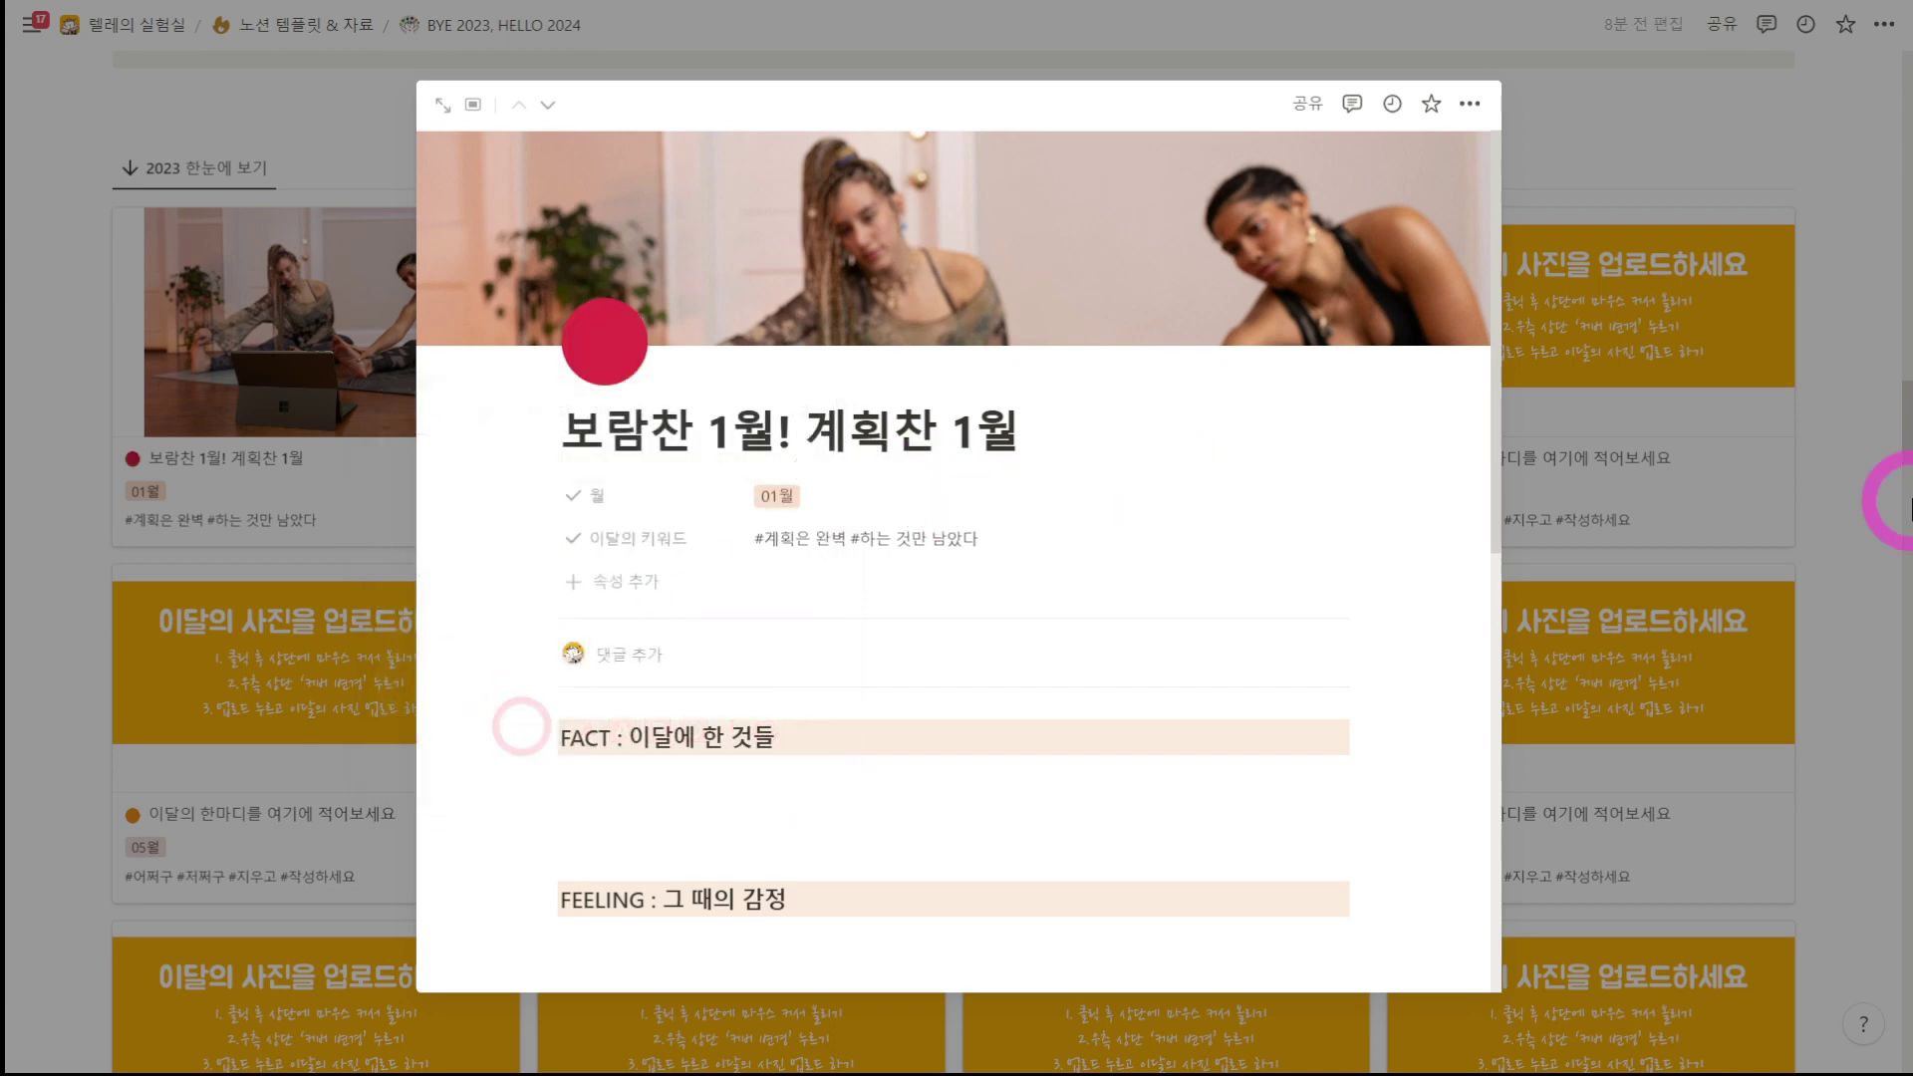
{"action": "left_click", "coordinate": [81, 665]}
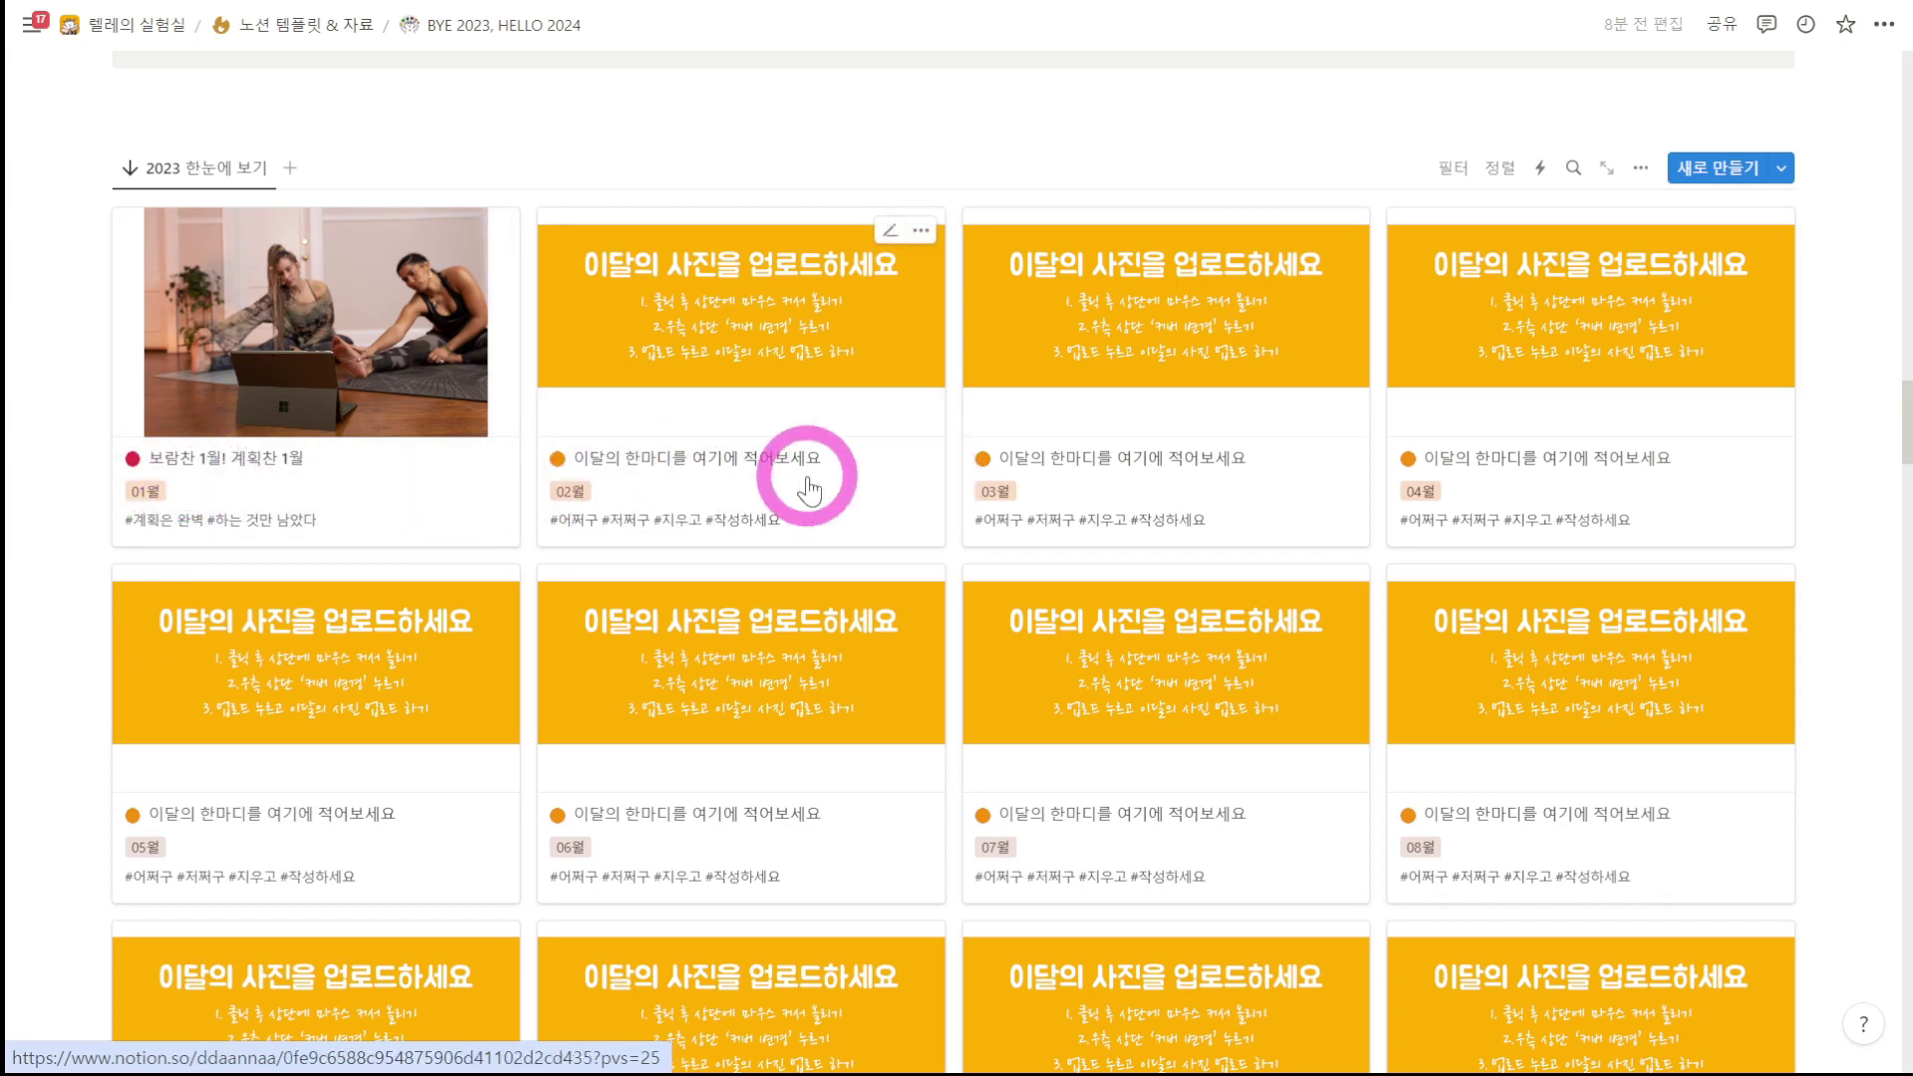
Step: Look over the monthly cards from 01월 to 12월 in the 2023 한눈에 보기 gallery
{"action": "scroll", "coordinate": [1793, 618], "scroll_direction": "down", "scroll_amount": 2}
{"action": "scroll", "coordinate": [1795, 624], "scroll_direction": "down", "scroll_amount": 2}
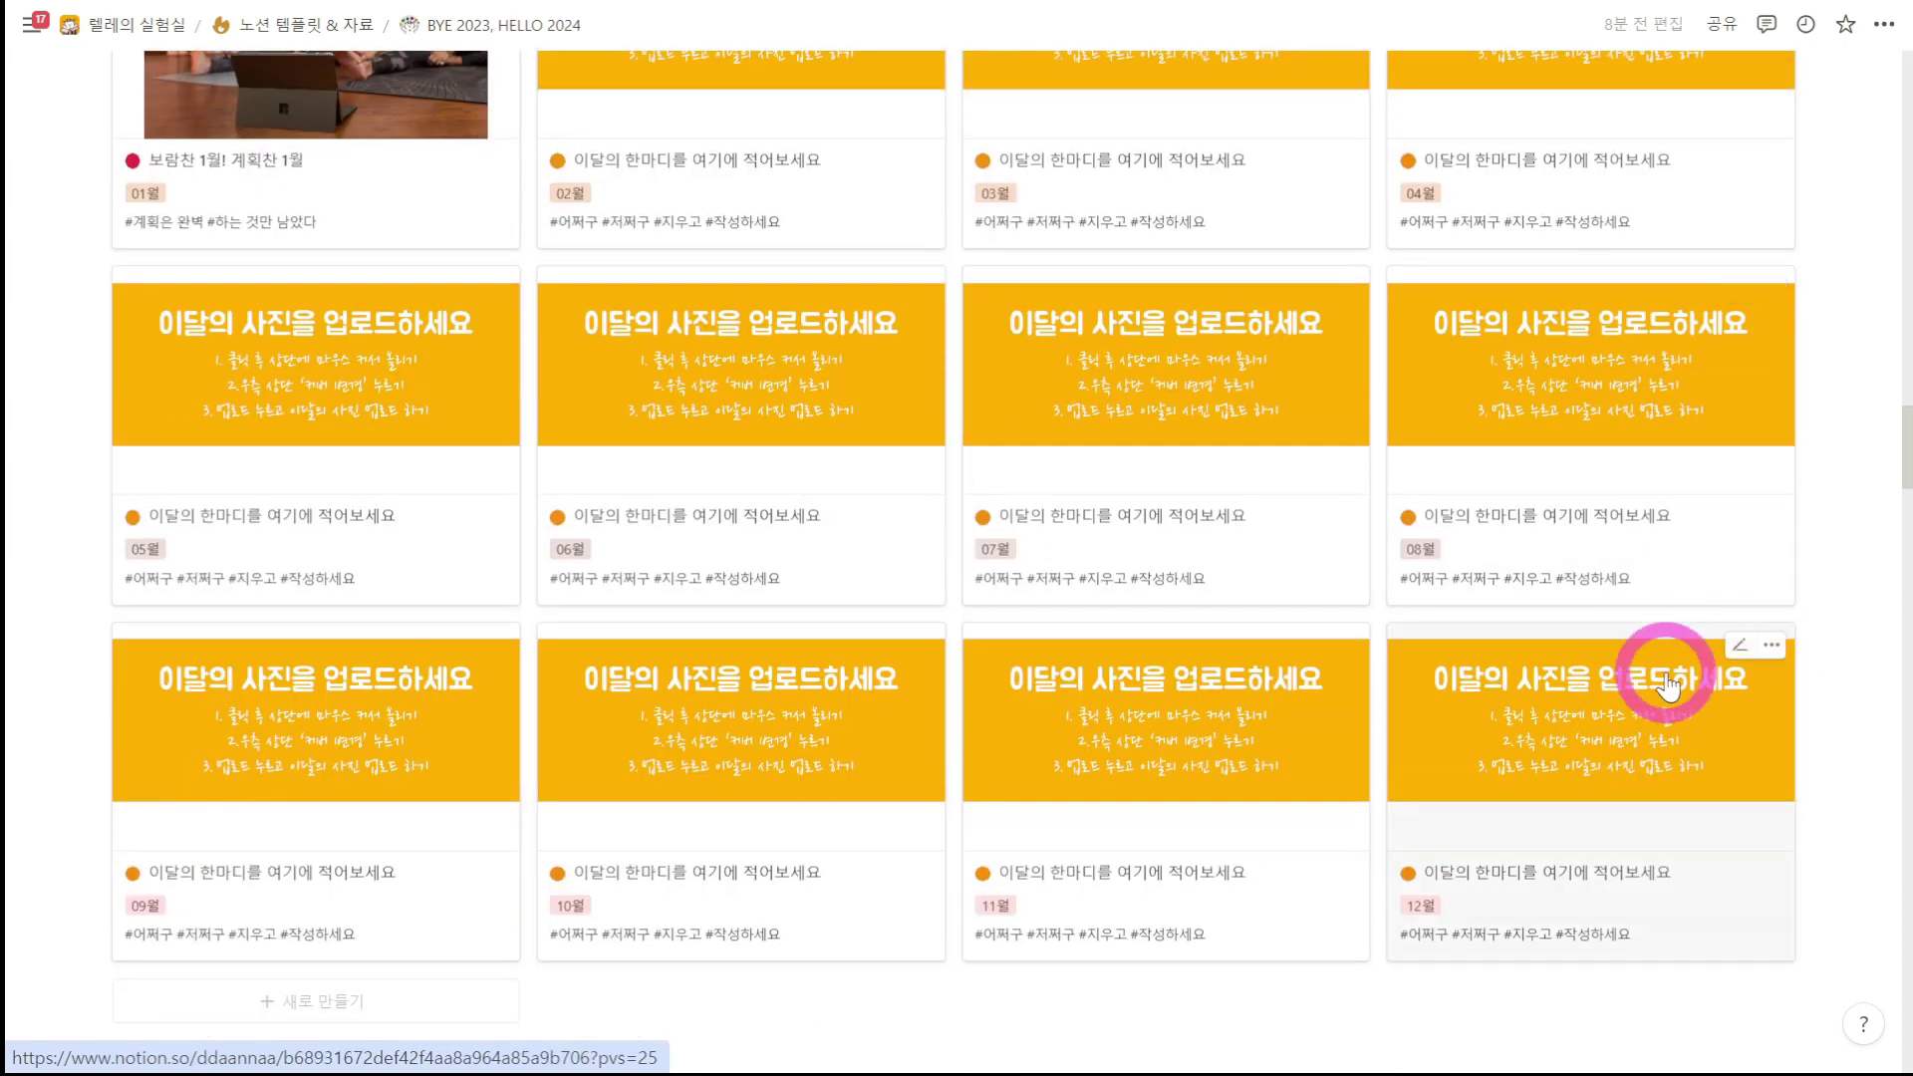
{"action": "scroll", "coordinate": [1665, 770], "scroll_direction": "up", "scroll_amount": 3}
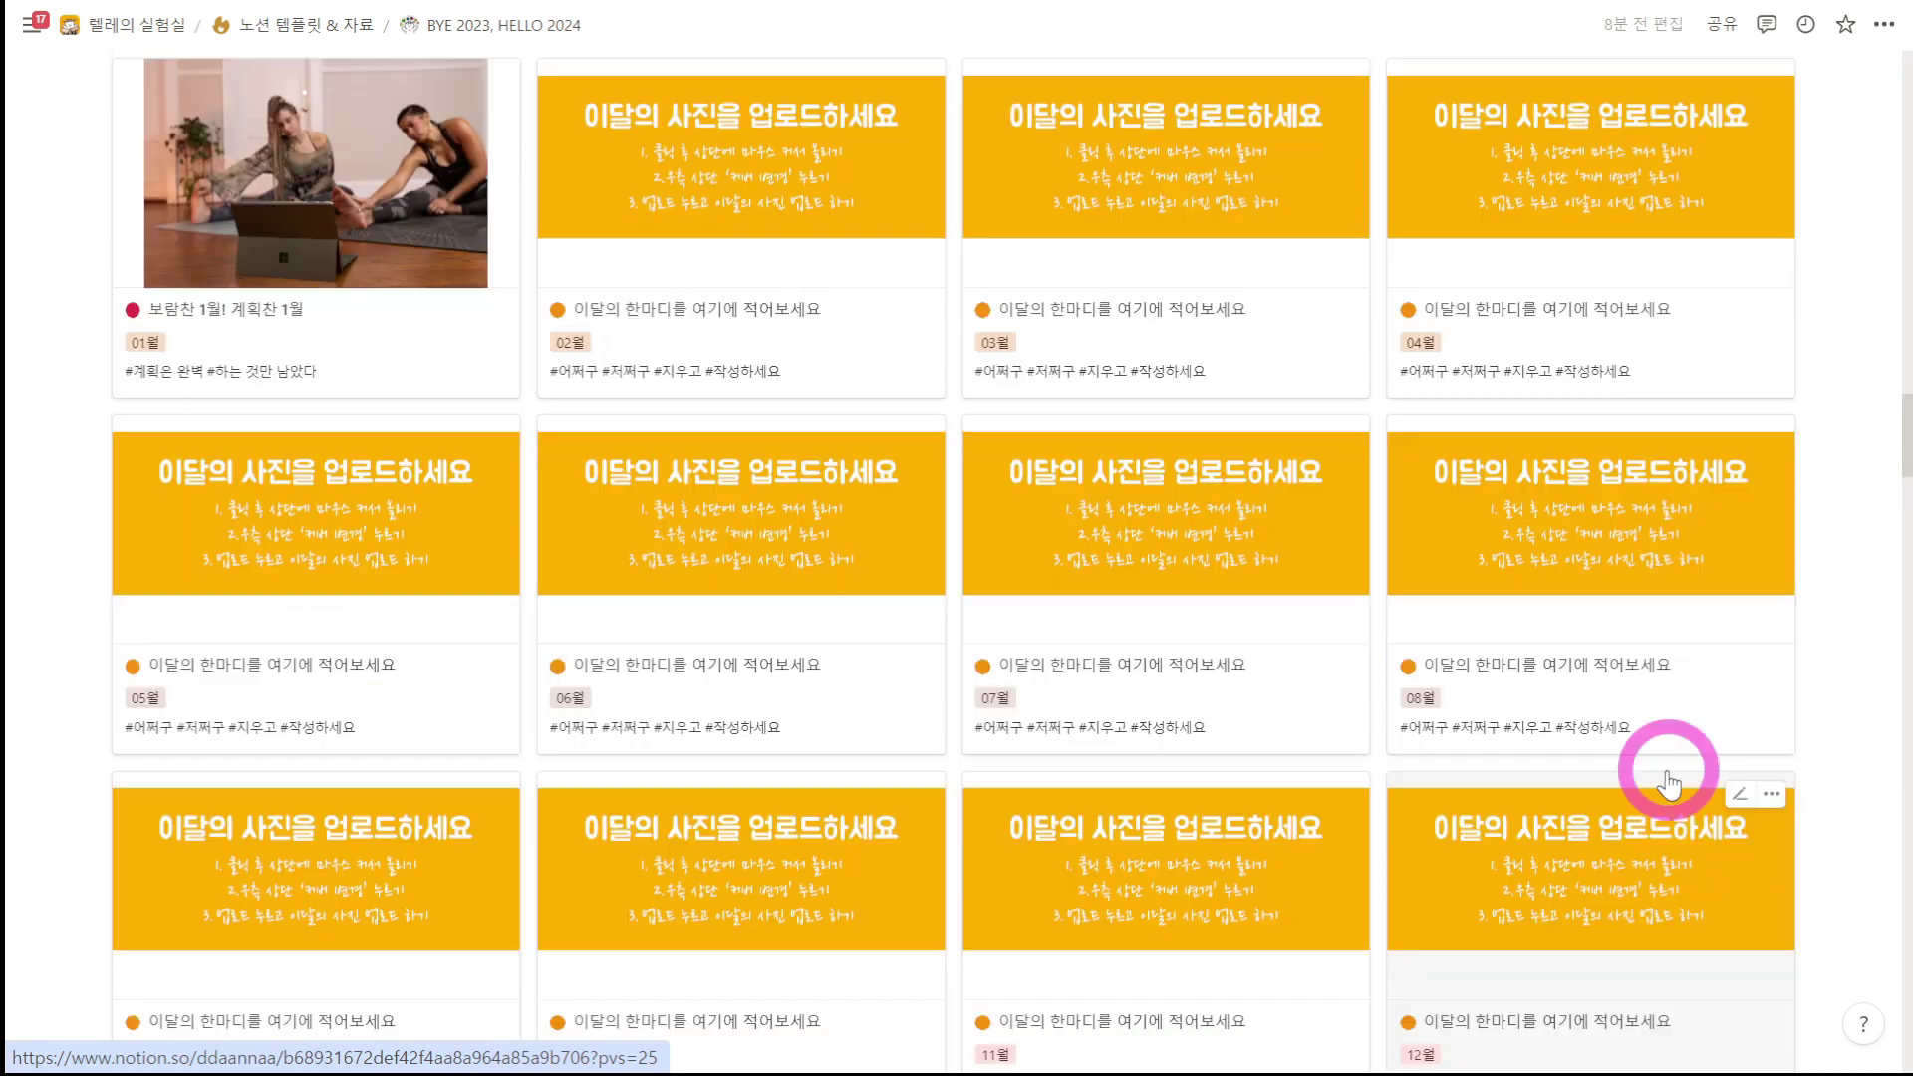
{"action": "scroll", "coordinate": [1666, 775], "scroll_direction": "down", "scroll_amount": 2}
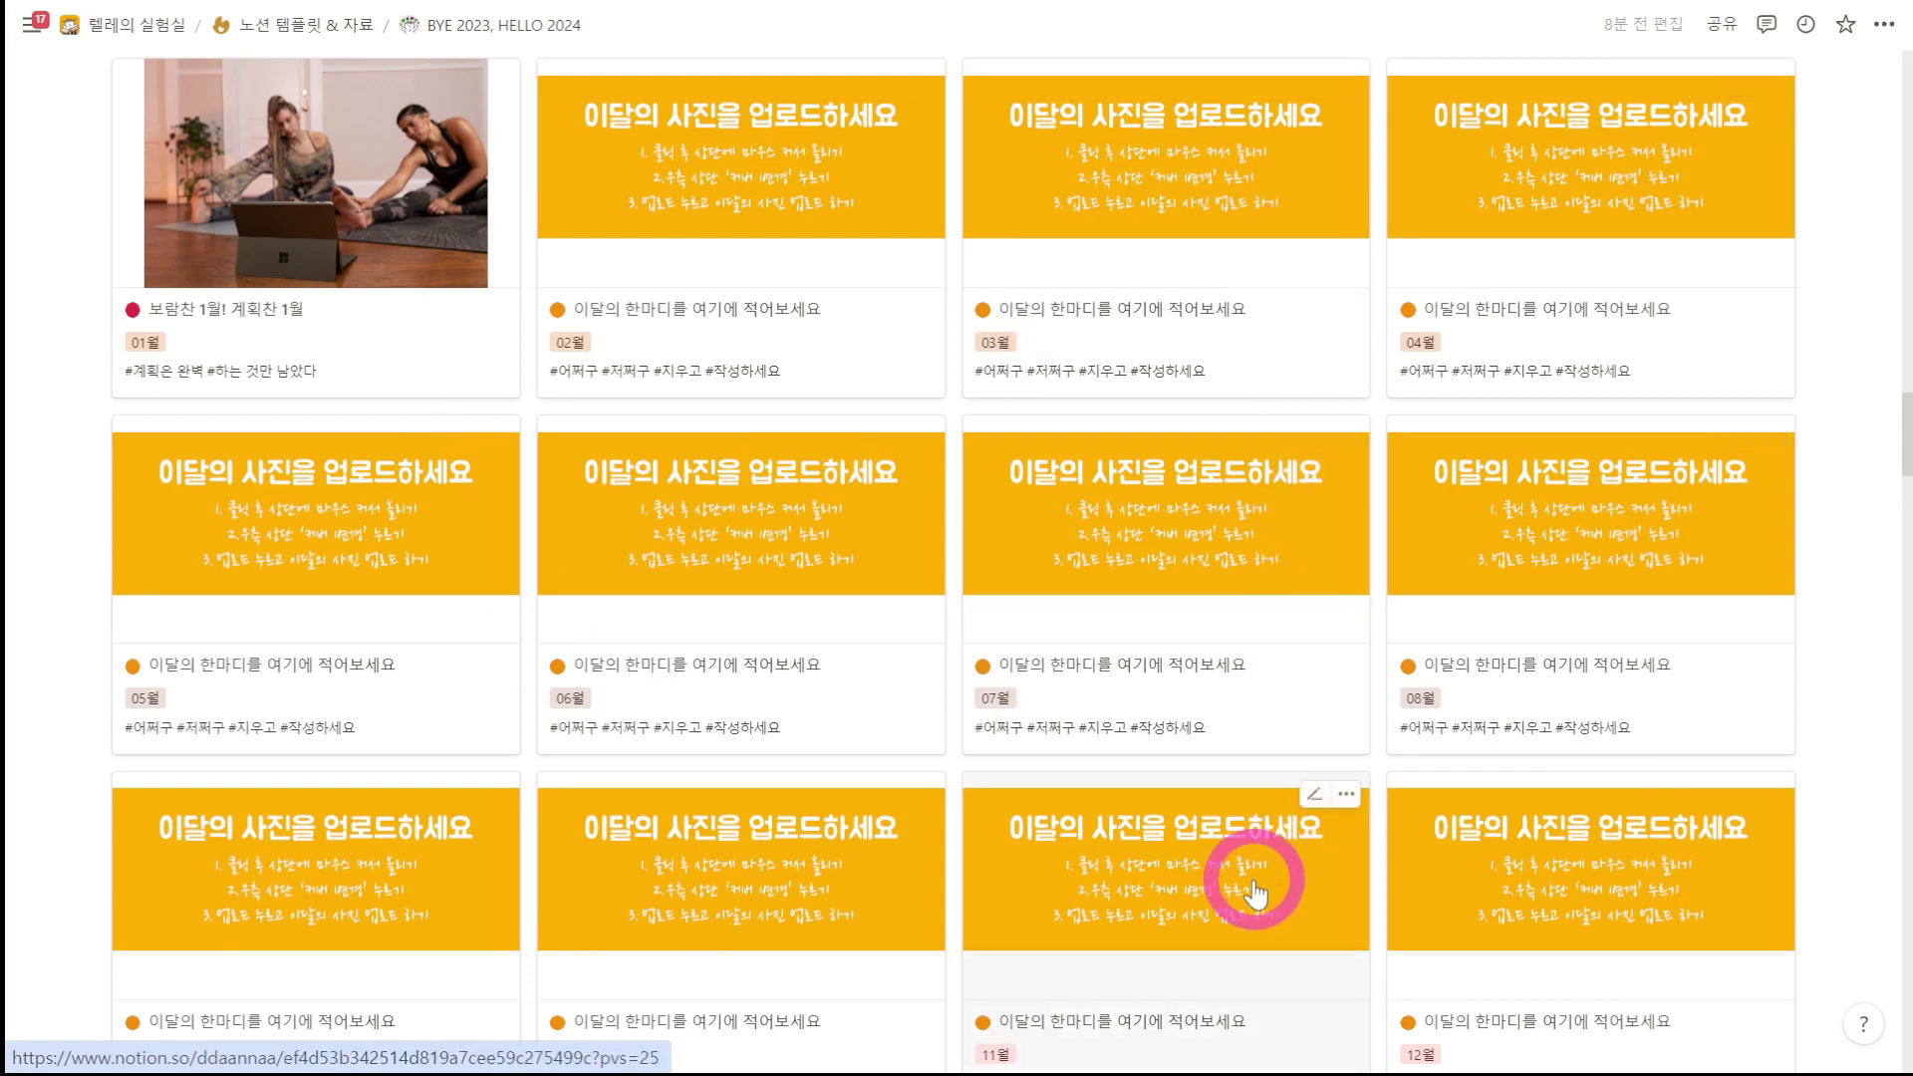
{"action": "scroll", "coordinate": [1257, 882], "scroll_direction": "up", "scroll_amount": 3}
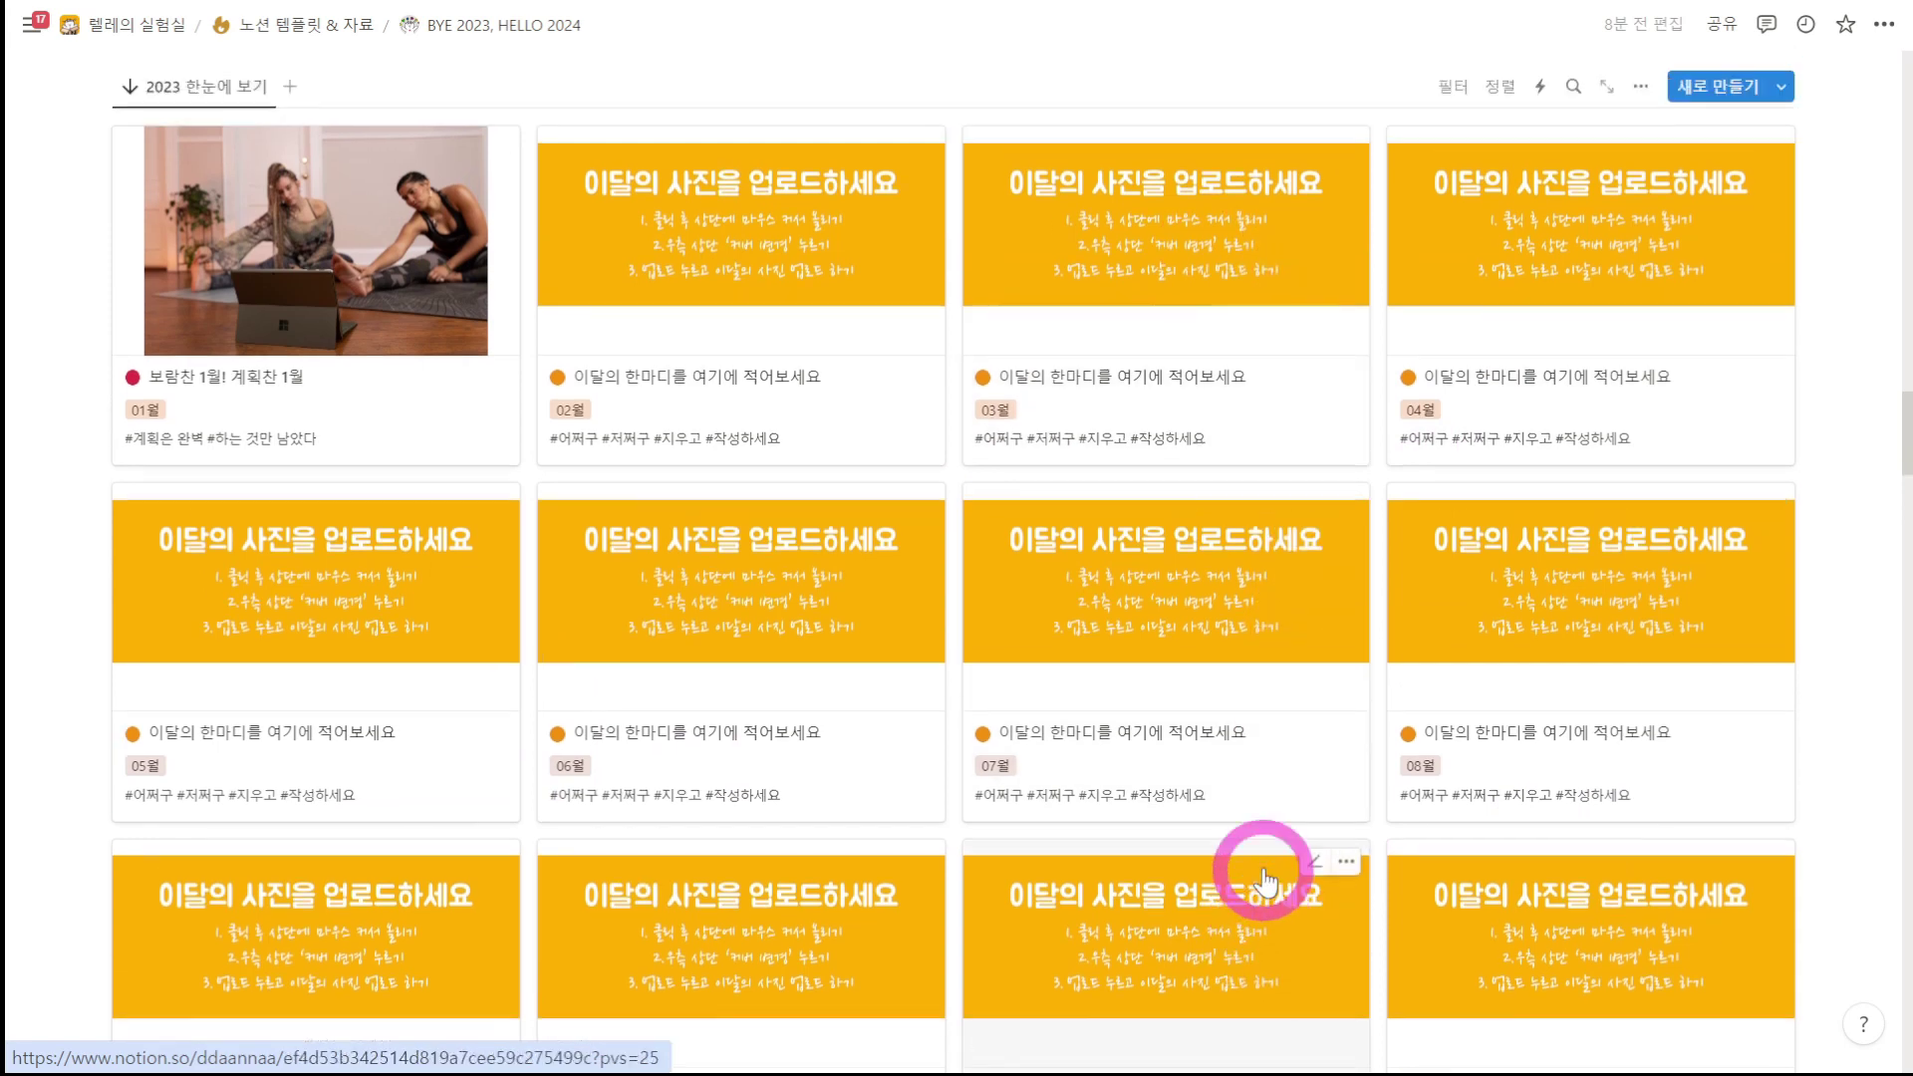
{"action": "scroll", "coordinate": [1236, 732], "scroll_direction": "down", "scroll_amount": 5}
{"action": "scroll", "coordinate": [1231, 734], "scroll_direction": "down", "scroll_amount": 9}
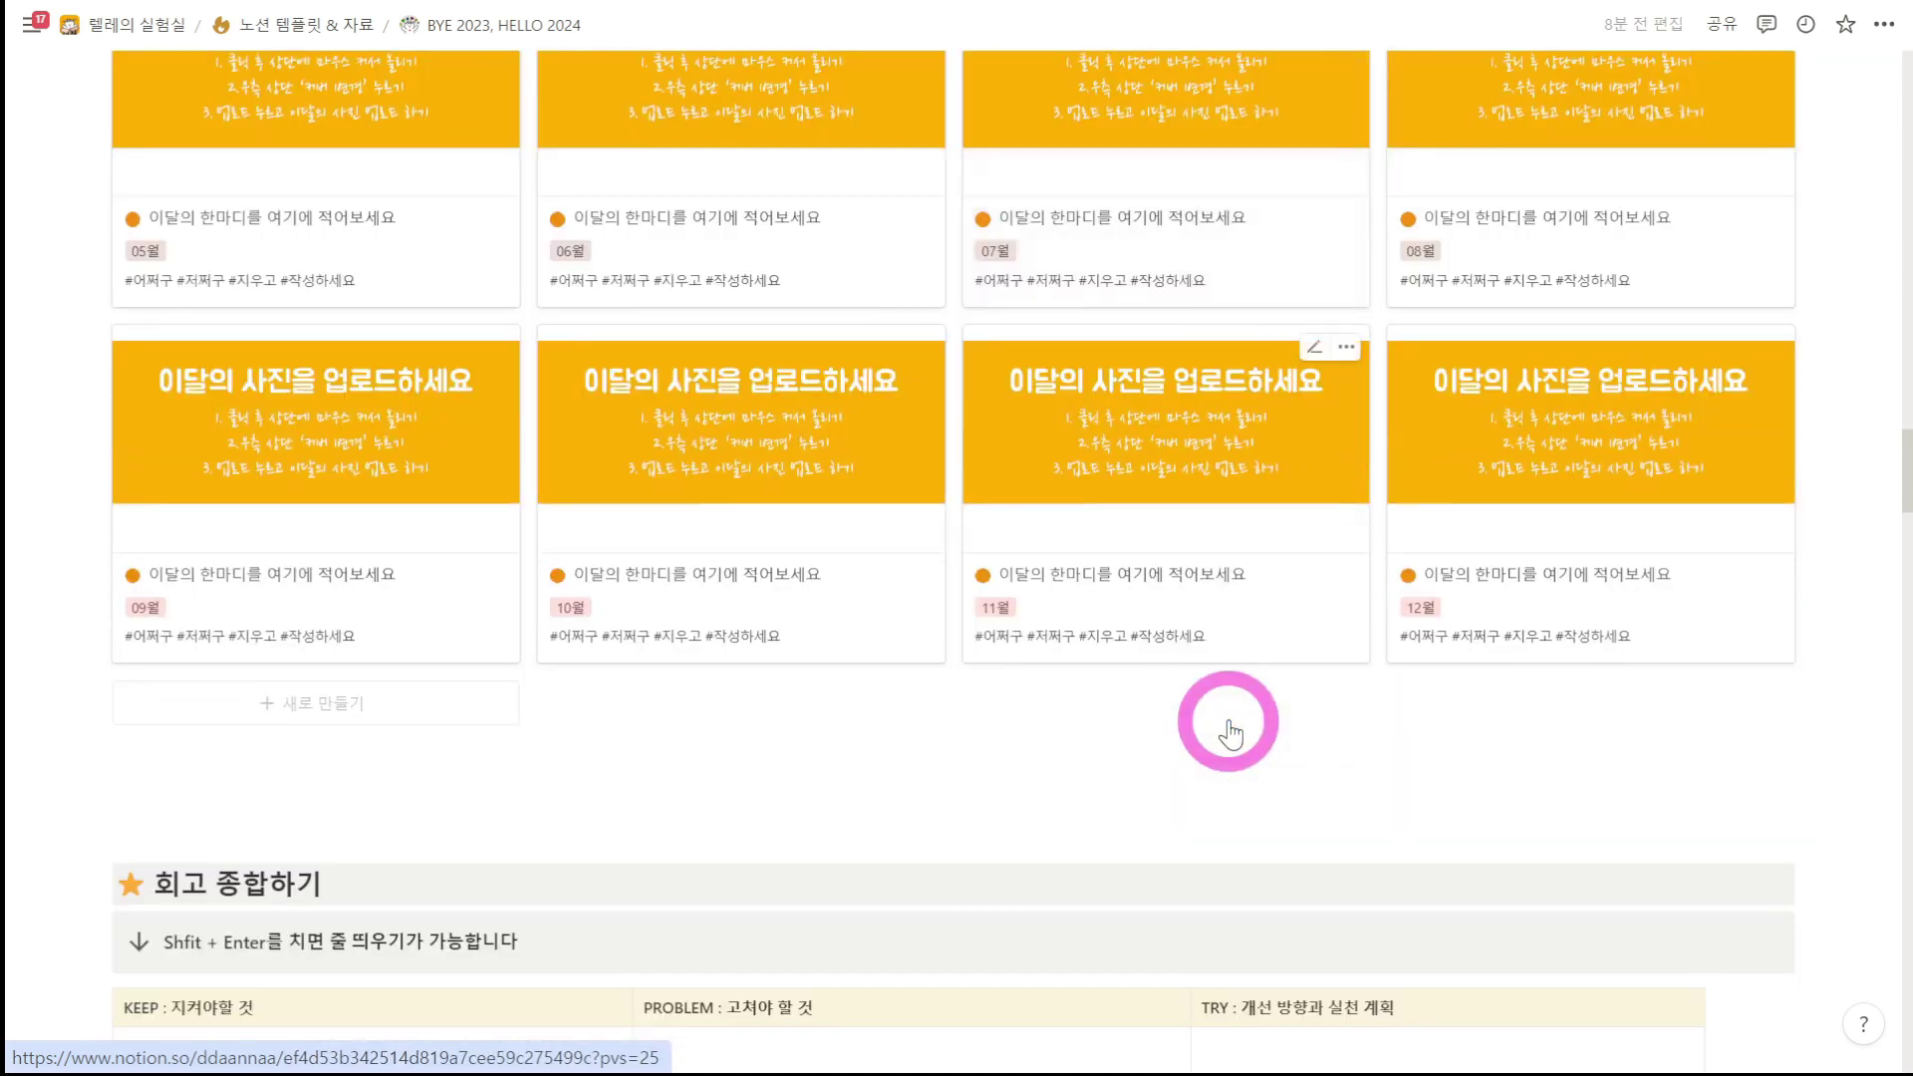
Step: Open the 01월 card, read the review notes below the FEEDBACK heading and close the card
{"action": "scroll", "coordinate": [1231, 721], "scroll_direction": "up", "scroll_amount": 10}
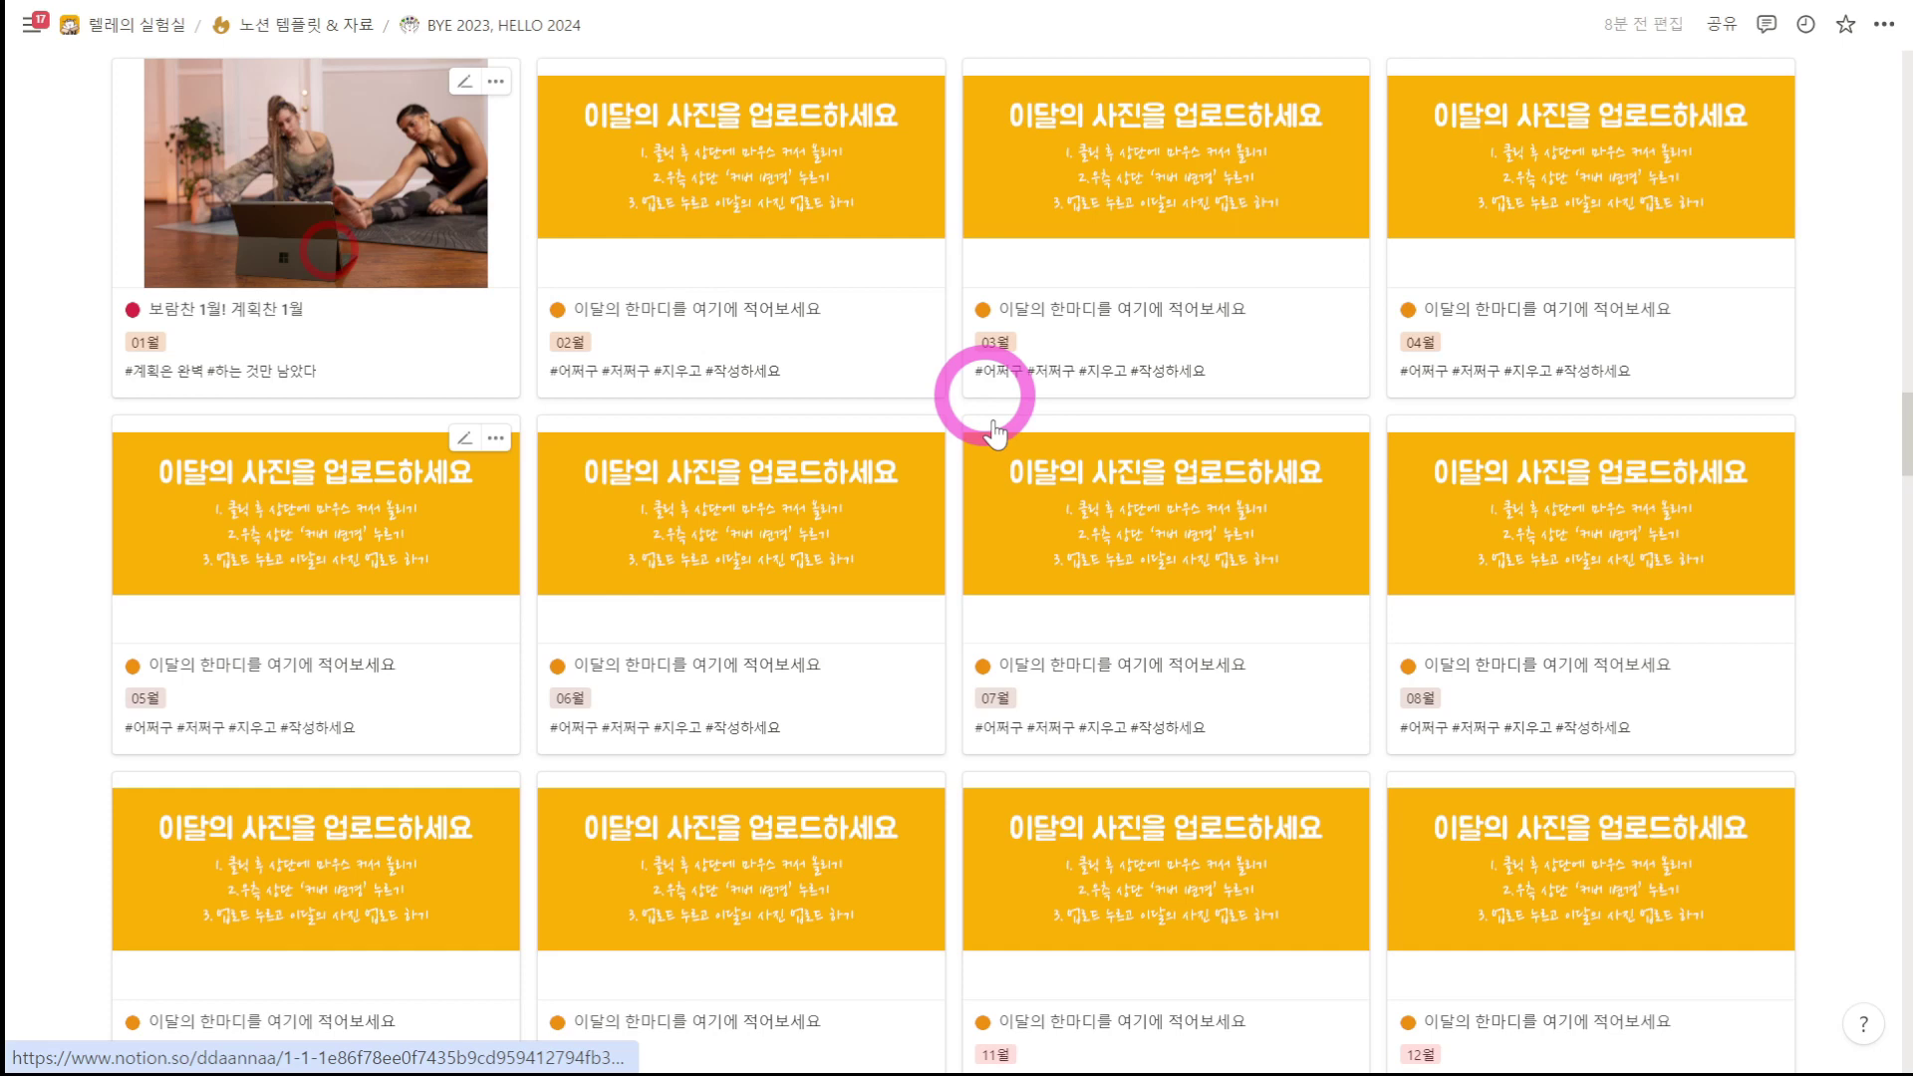
{"action": "left_click", "coordinate": [1142, 745]}
{"action": "scroll", "coordinate": [1140, 734], "scroll_direction": "down", "scroll_amount": 9}
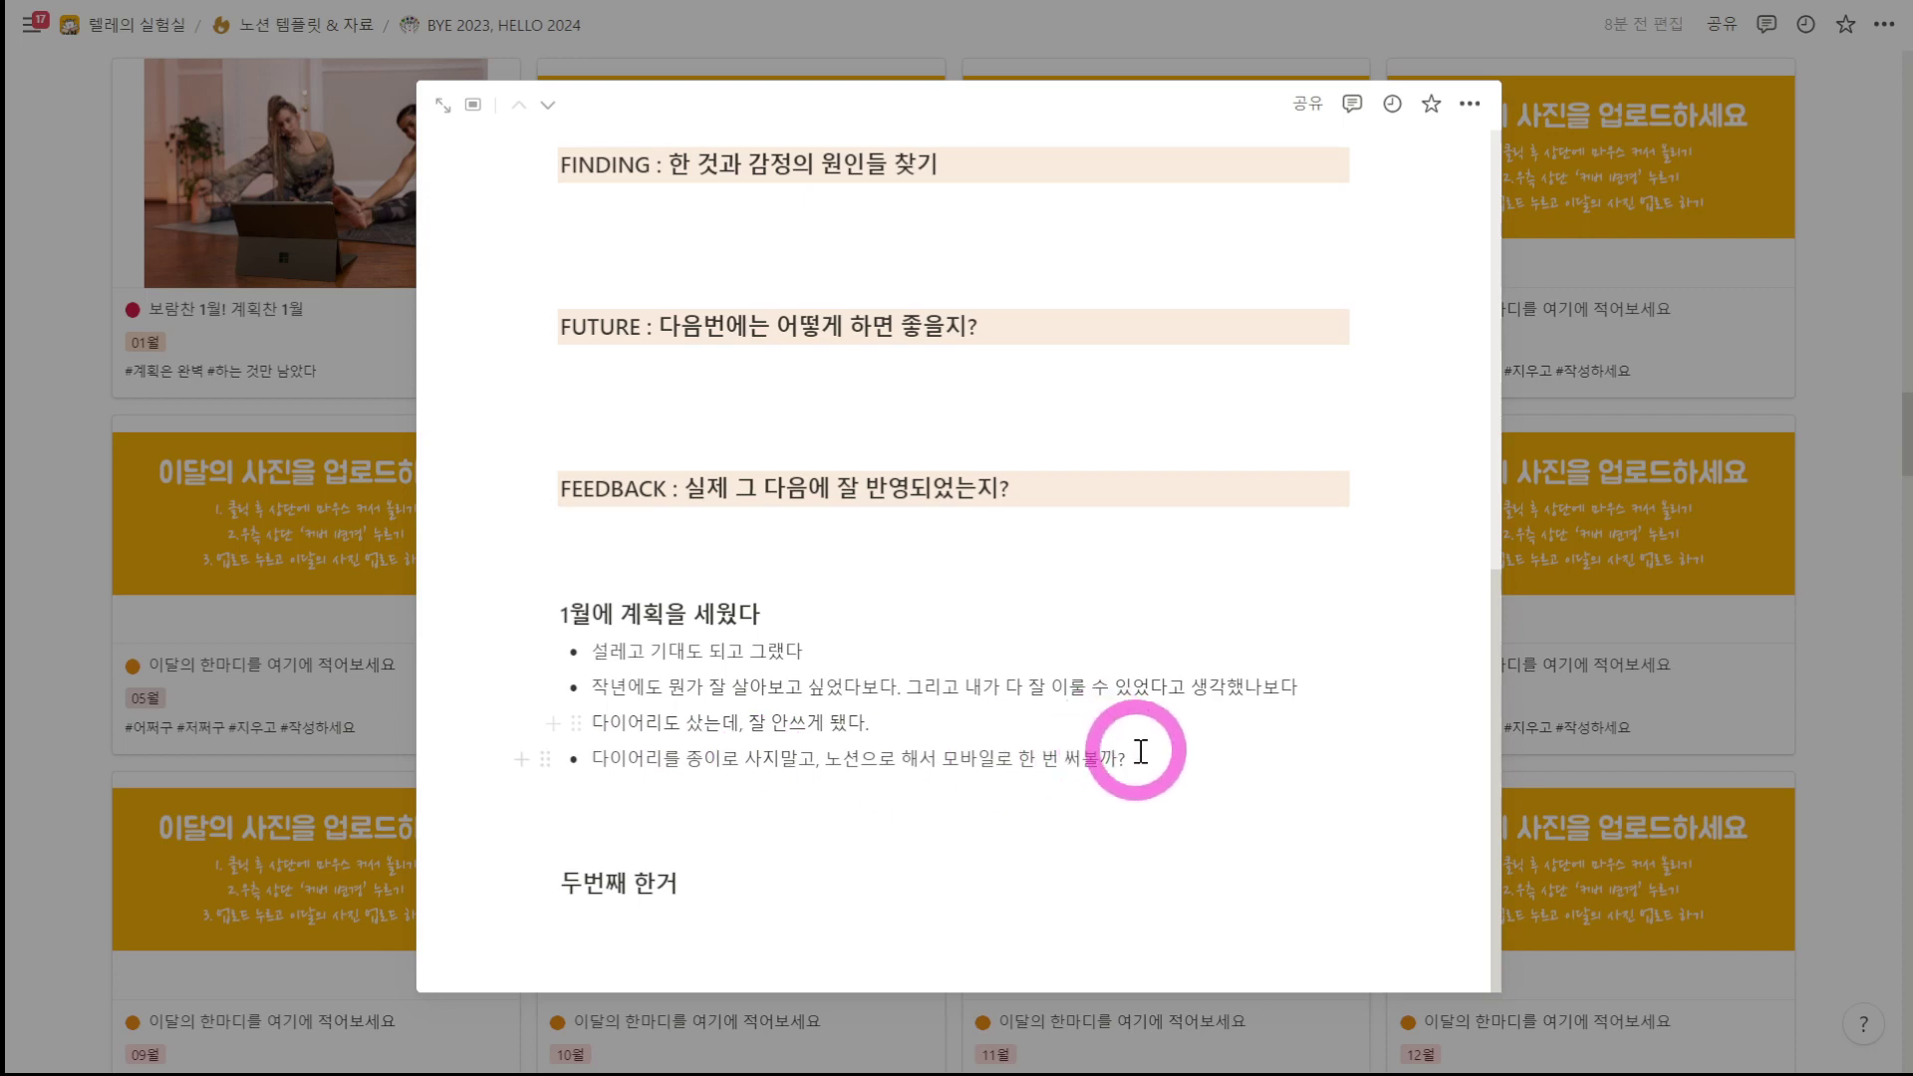
{"action": "left_click", "coordinate": [1852, 619]}
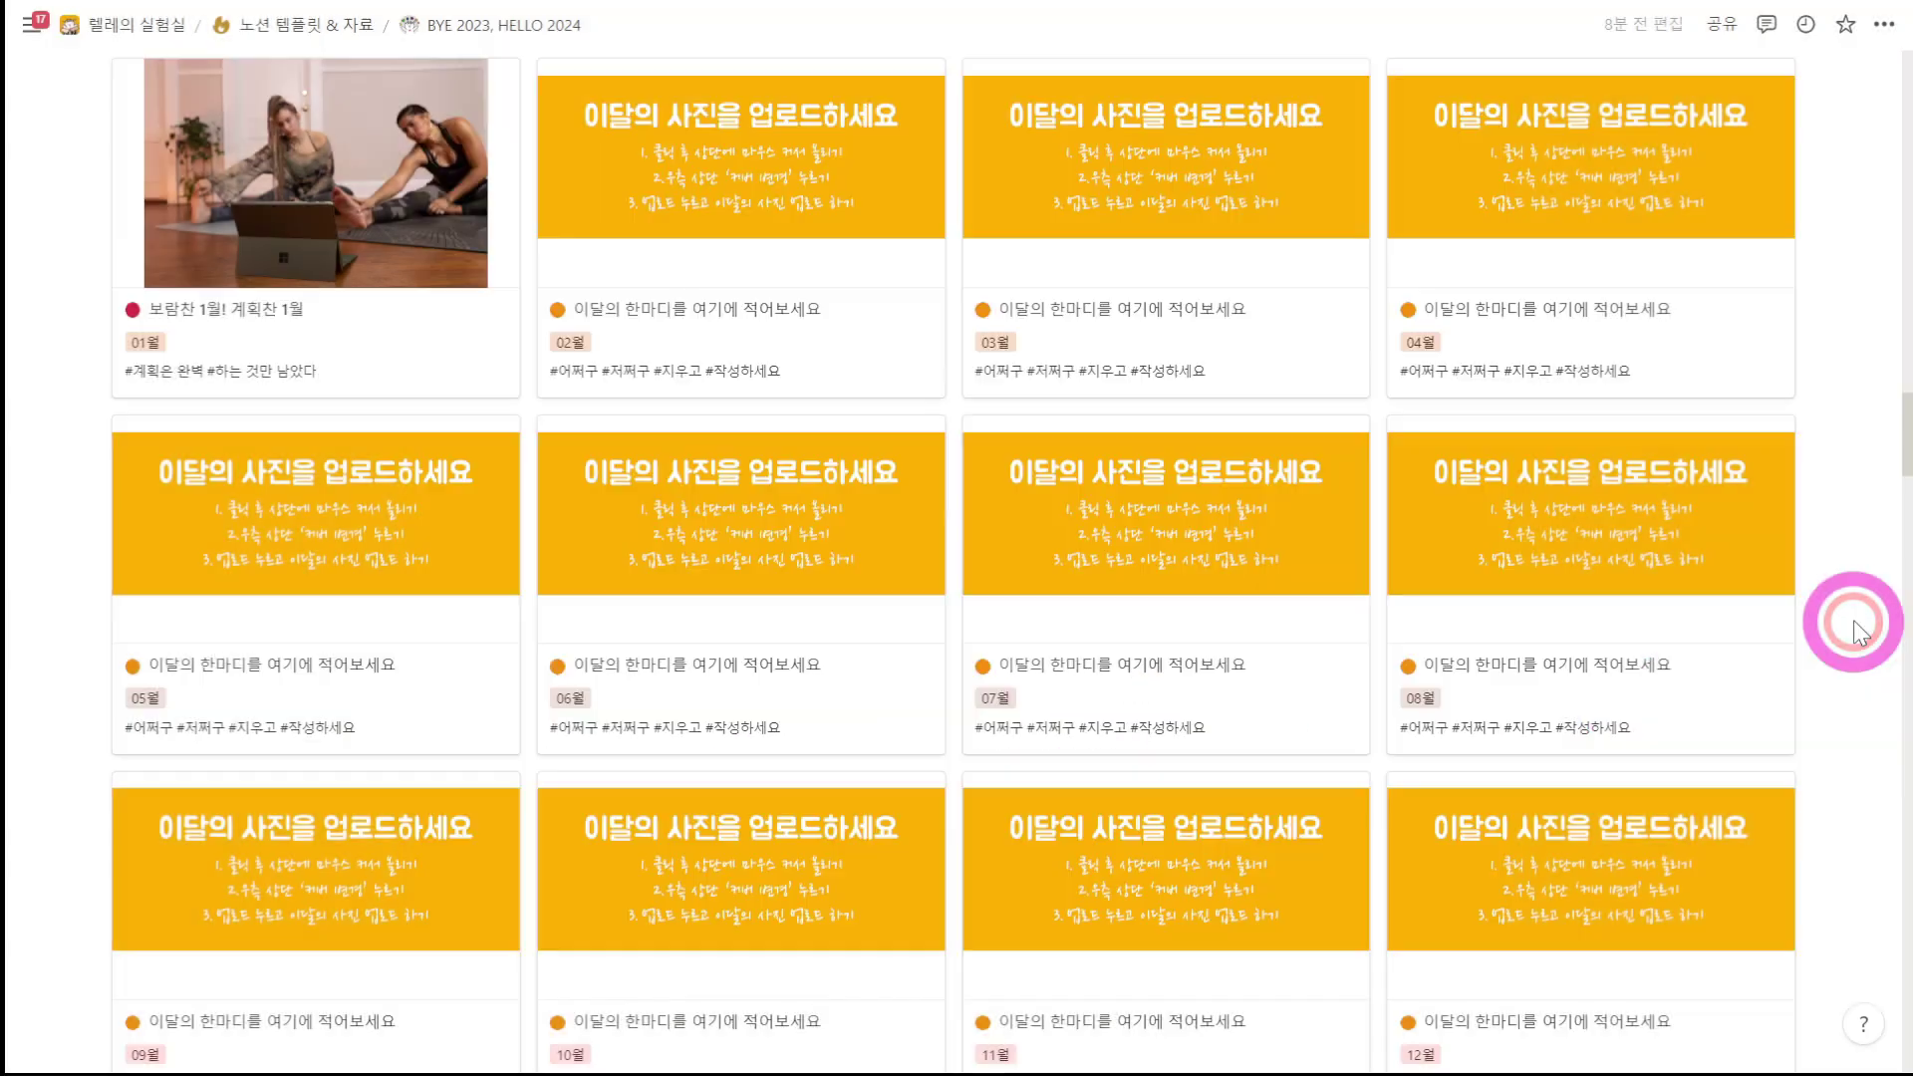
Step: Review the page from the 목표 평가하기 section through the monthly gallery down to the 회고 종합하기 table
{"action": "scroll", "coordinate": [1851, 628], "scroll_direction": "down", "scroll_amount": 10}
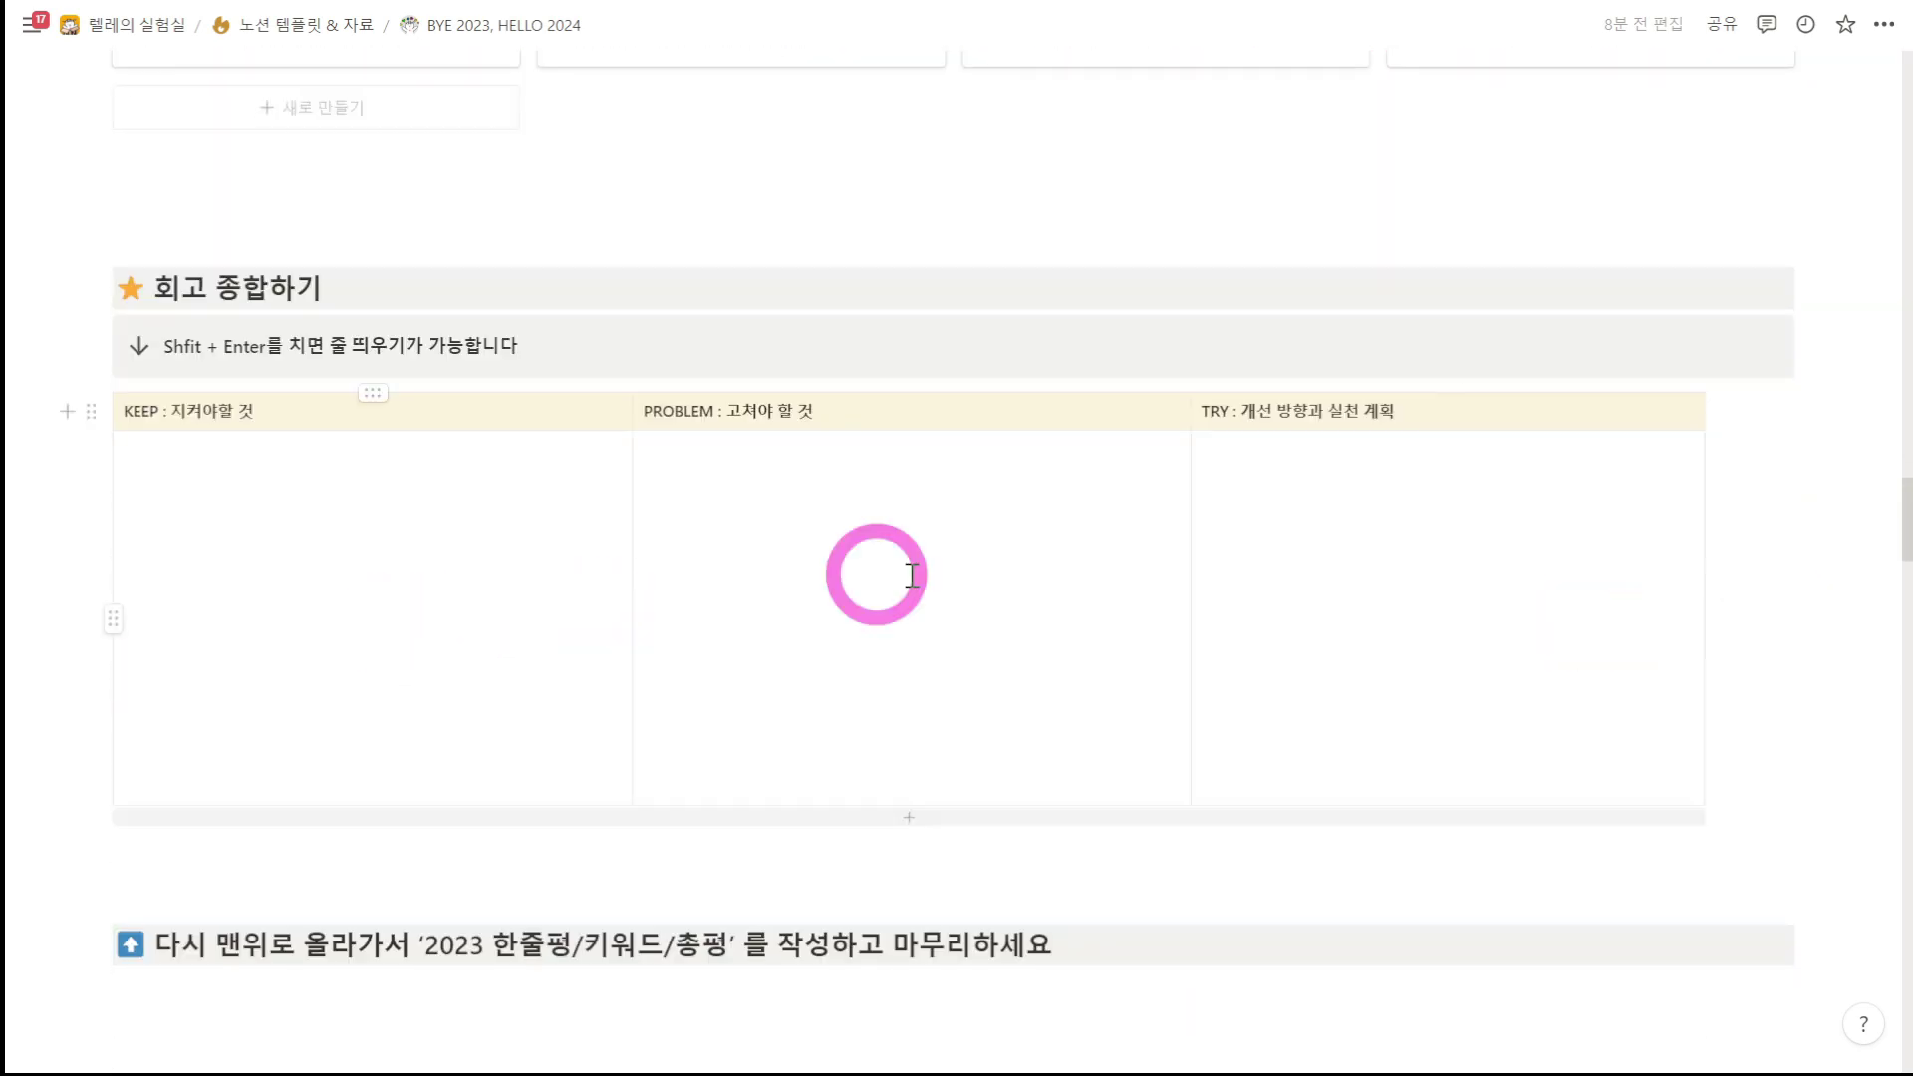
{"action": "scroll", "coordinate": [1408, 612], "scroll_direction": "up", "scroll_amount": 20}
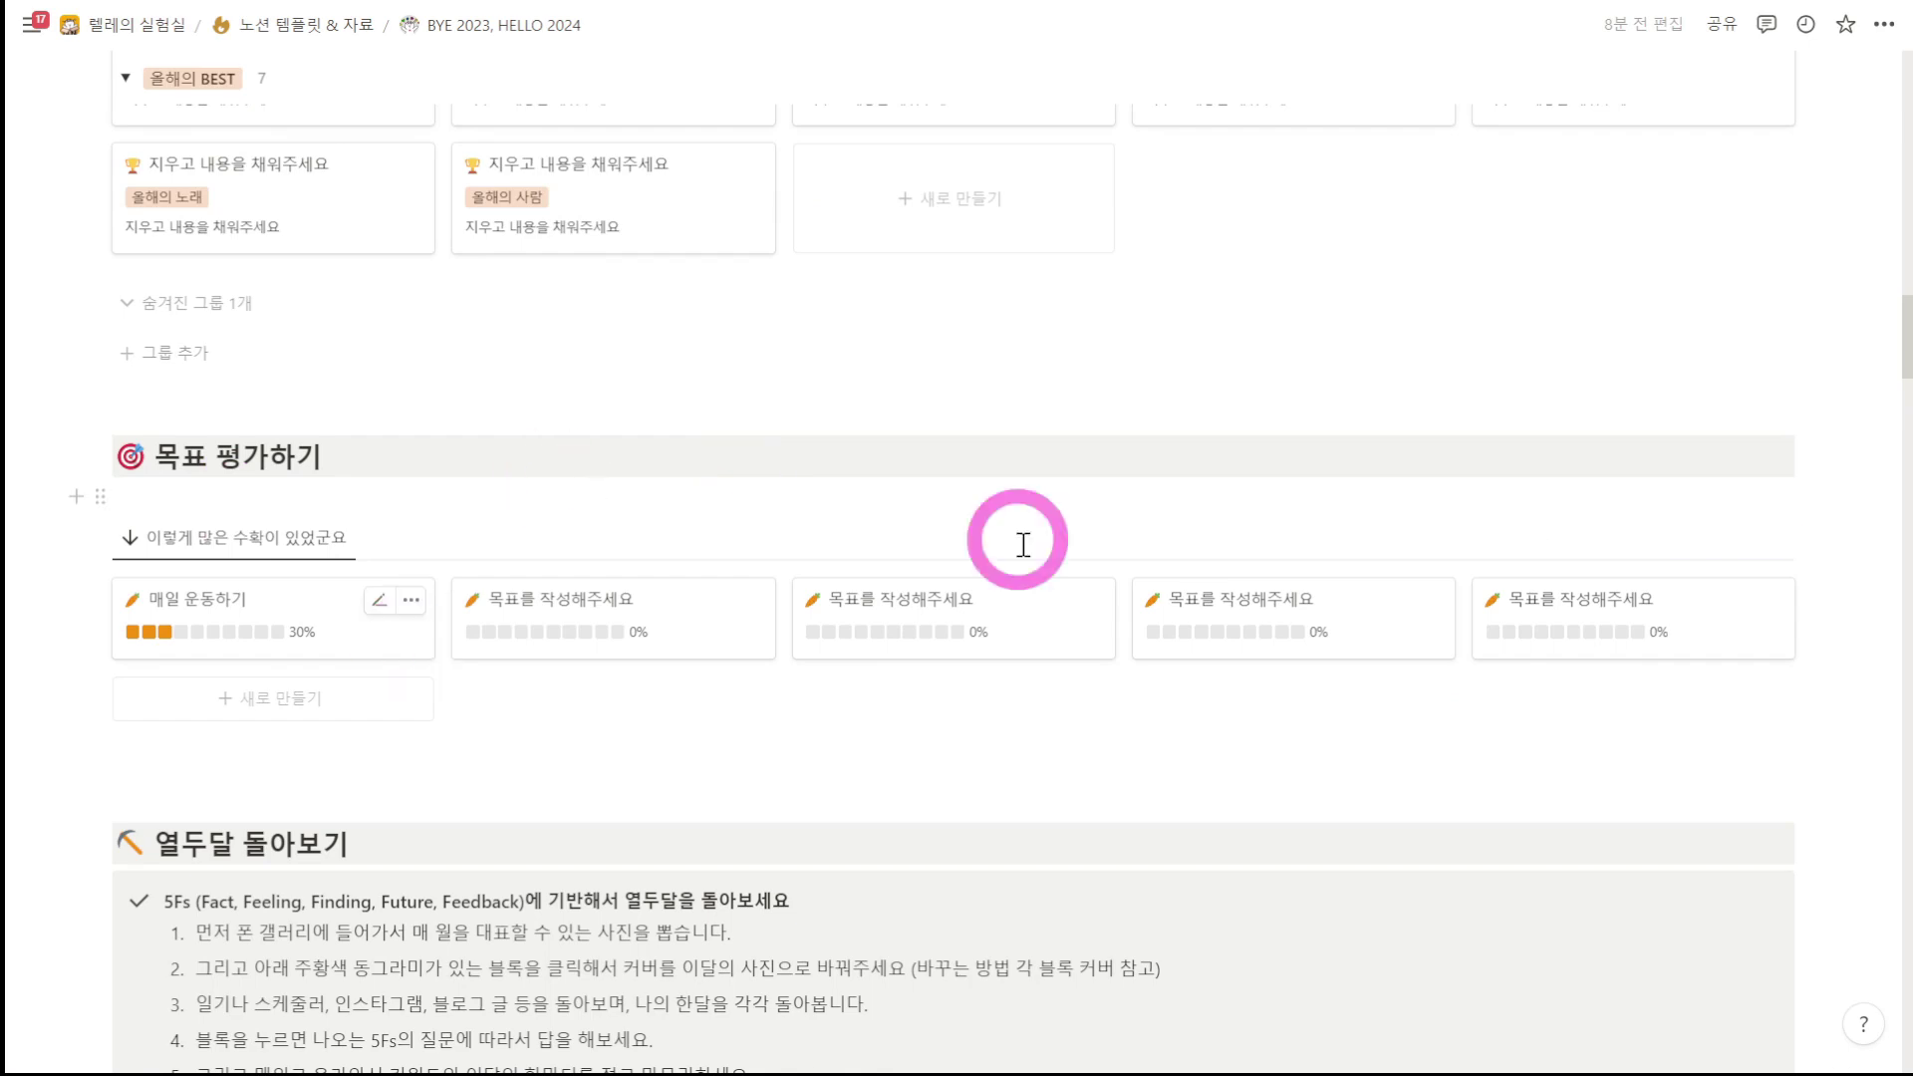
{"action": "scroll", "coordinate": [1030, 573], "scroll_direction": "down", "scroll_amount": 10}
{"action": "scroll", "coordinate": [1045, 623], "scroll_direction": "up", "scroll_amount": 3}
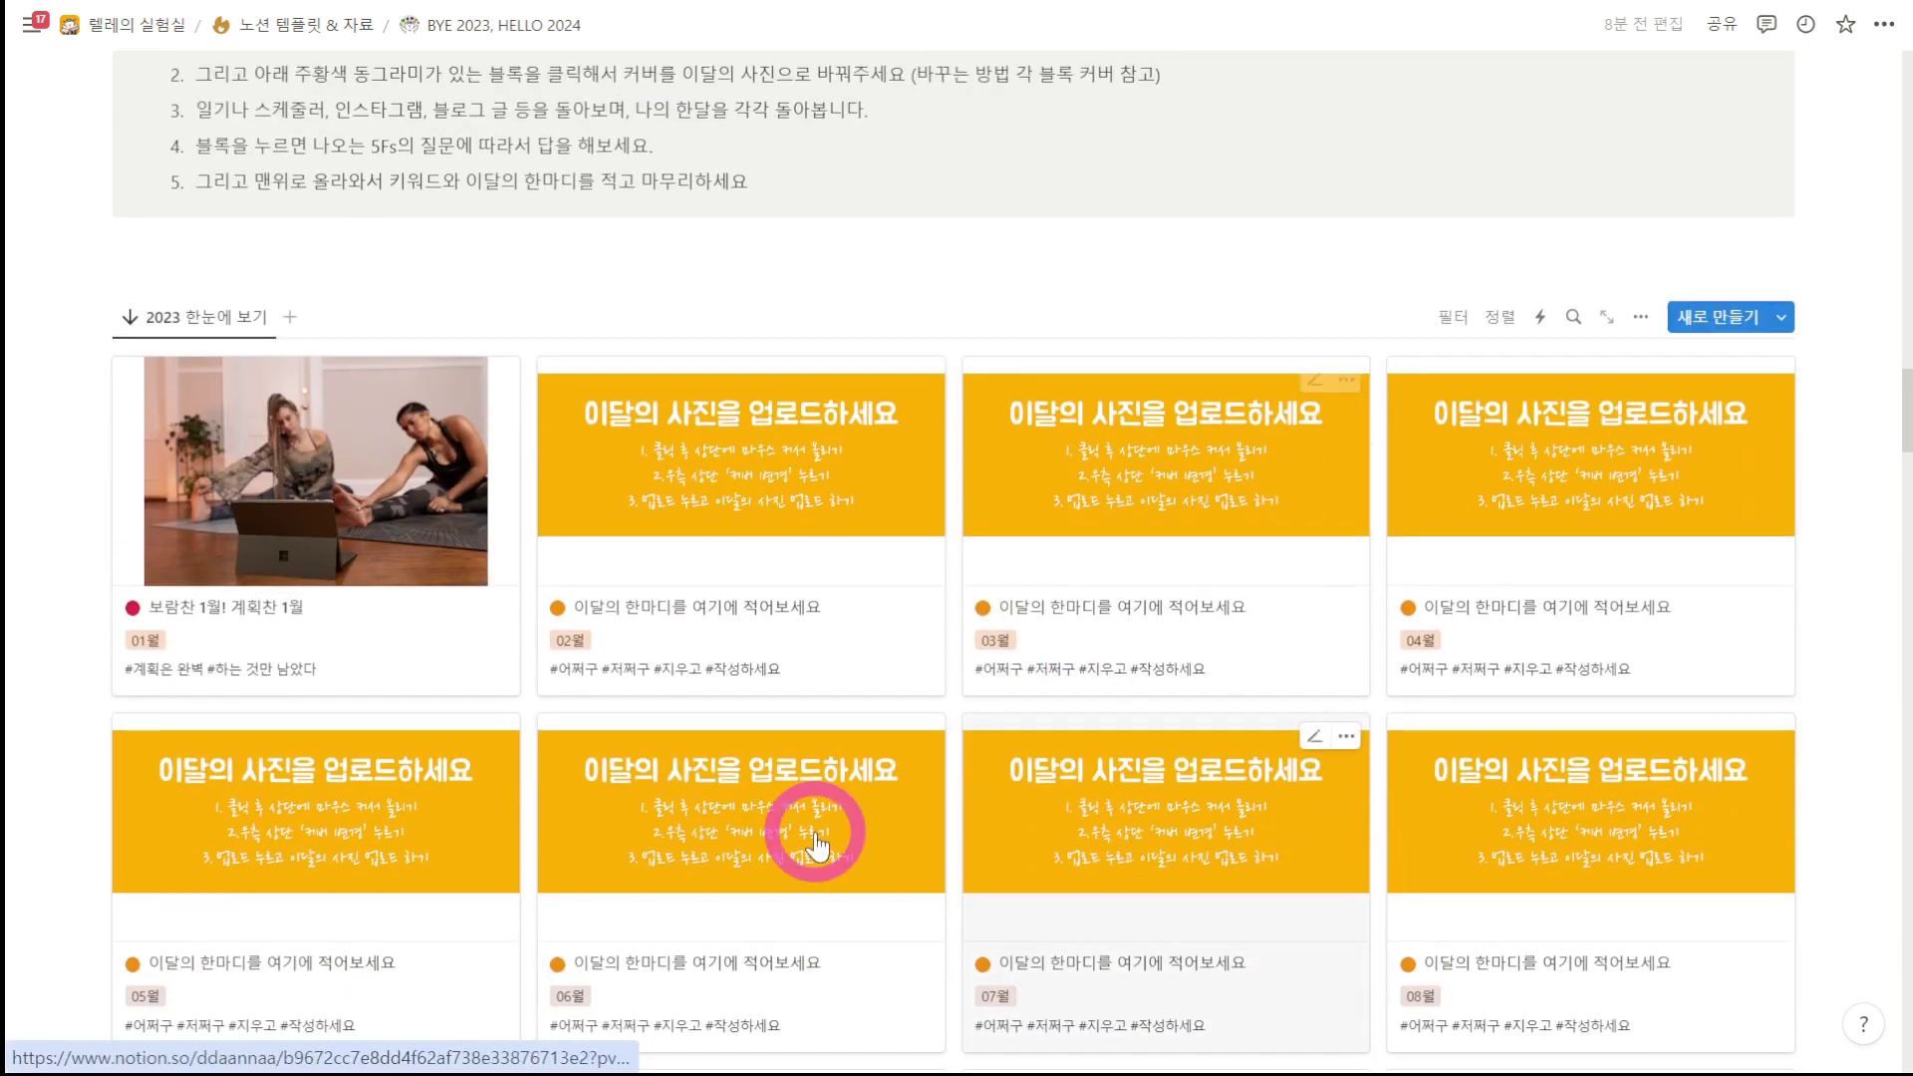
{"action": "scroll", "coordinate": [1238, 597], "scroll_direction": "down", "scroll_amount": 4}
{"action": "scroll", "coordinate": [1231, 617], "scroll_direction": "down", "scroll_amount": 3}
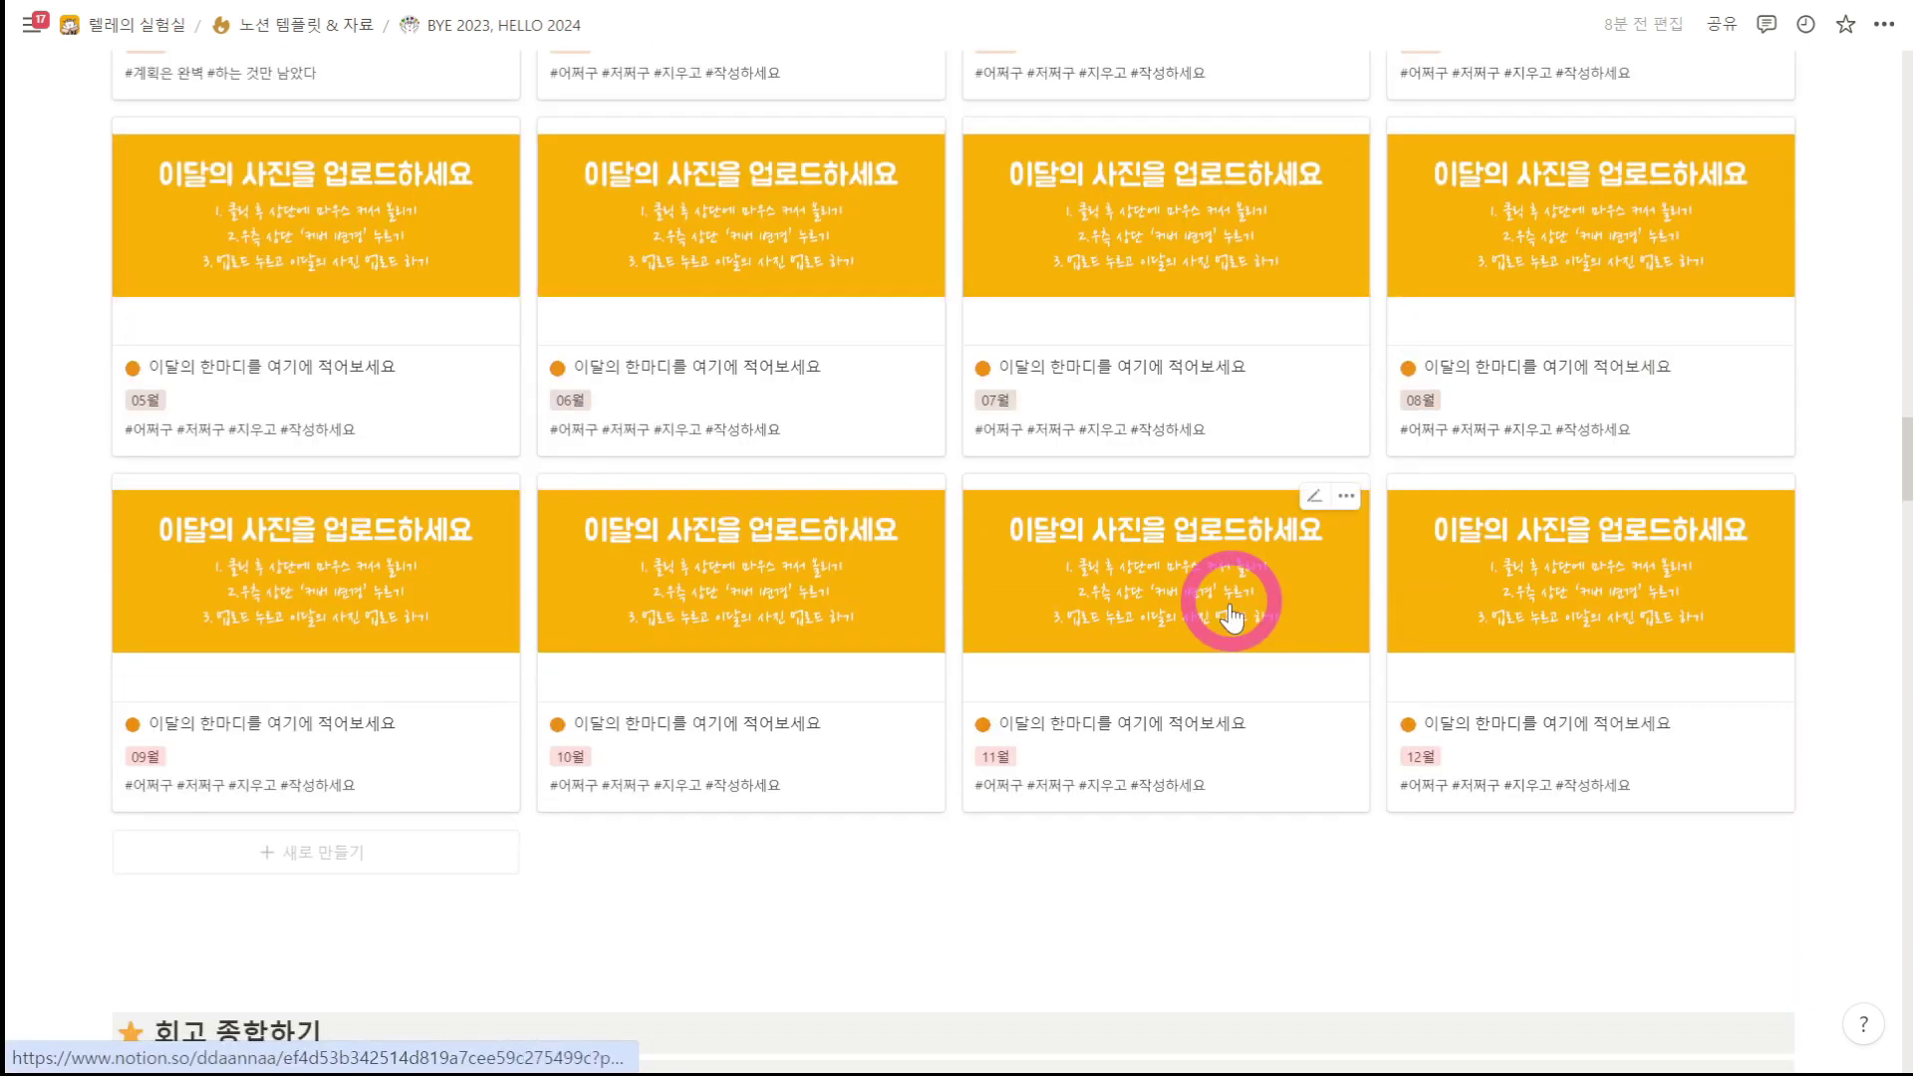
{"action": "scroll", "coordinate": [1231, 608], "scroll_direction": "down", "scroll_amount": 6}
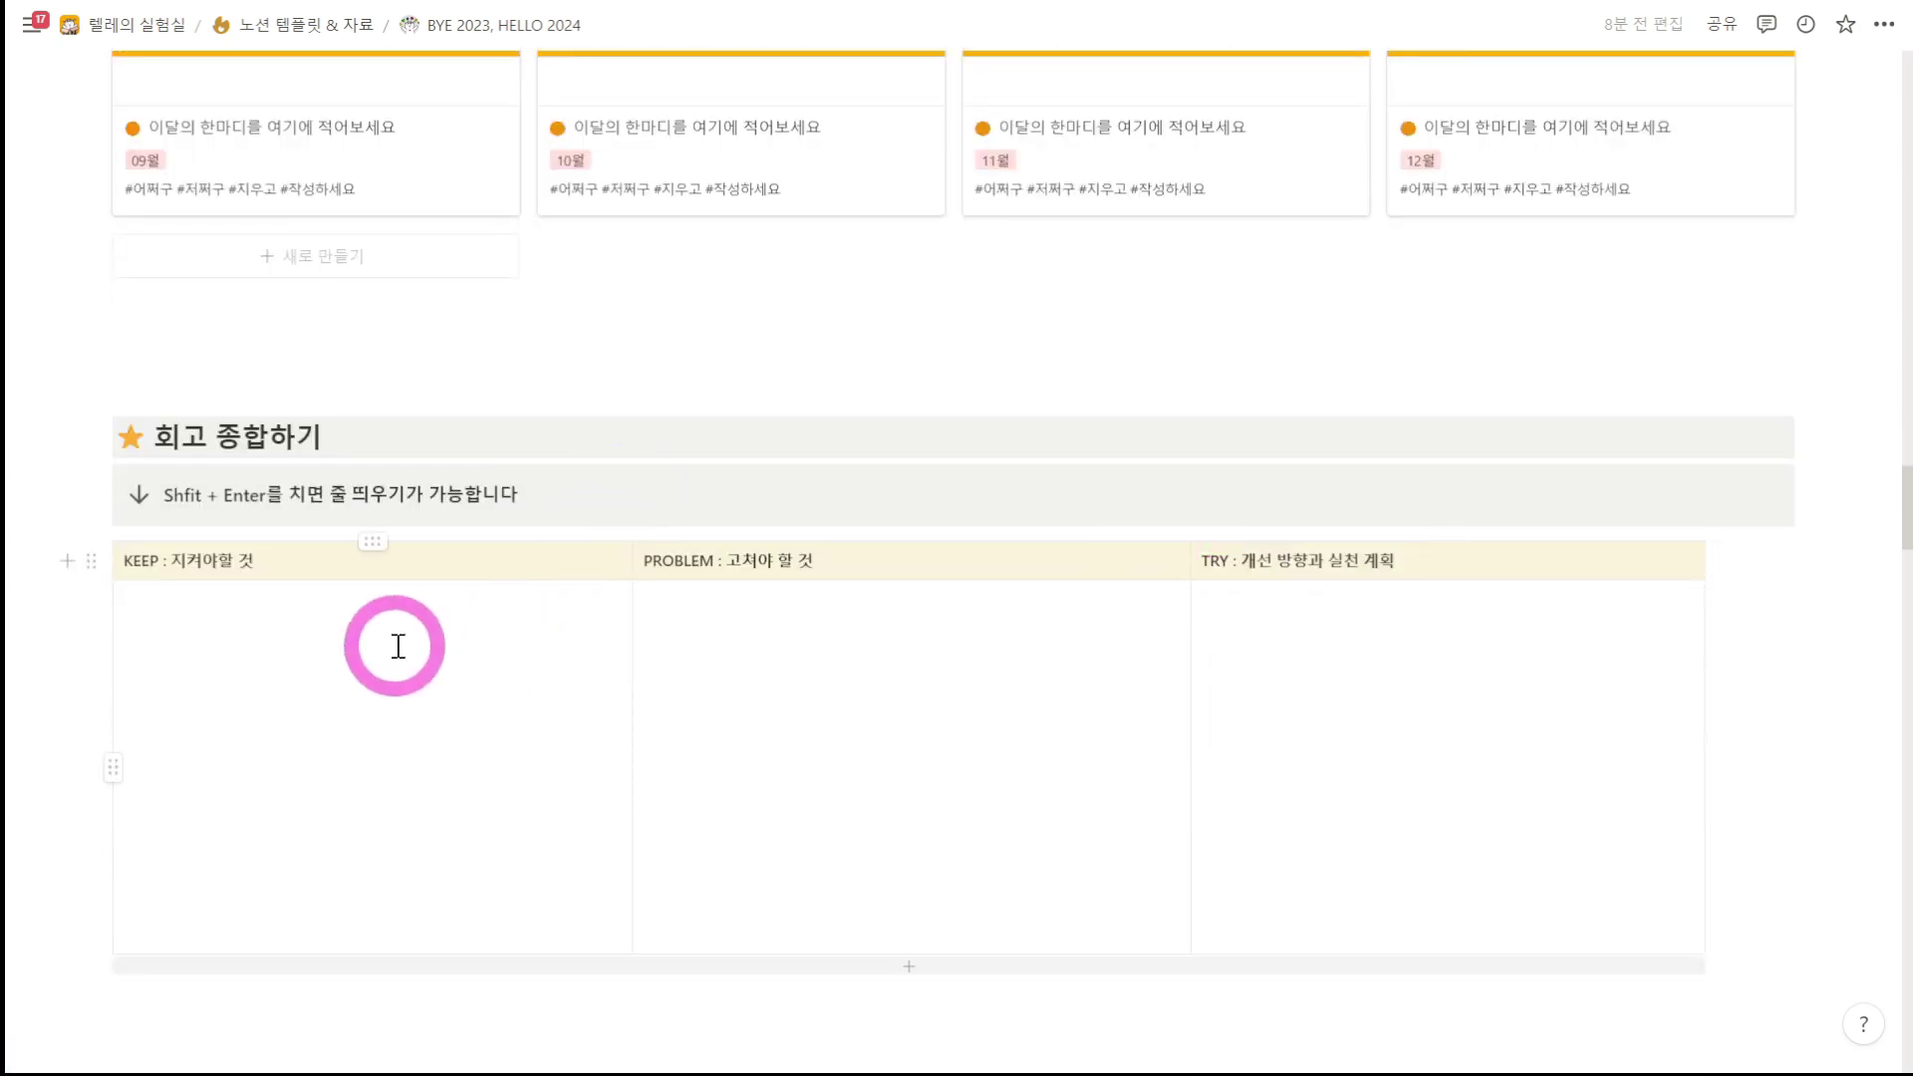
Step: Examine the KEEP, PROBLEM and TRY cells of the 회고 종합하기 table and the closing instruction below it
{"action": "left_click", "coordinate": [398, 645]}
{"action": "left_click", "coordinate": [857, 635]}
{"action": "left_click", "coordinate": [1391, 643]}
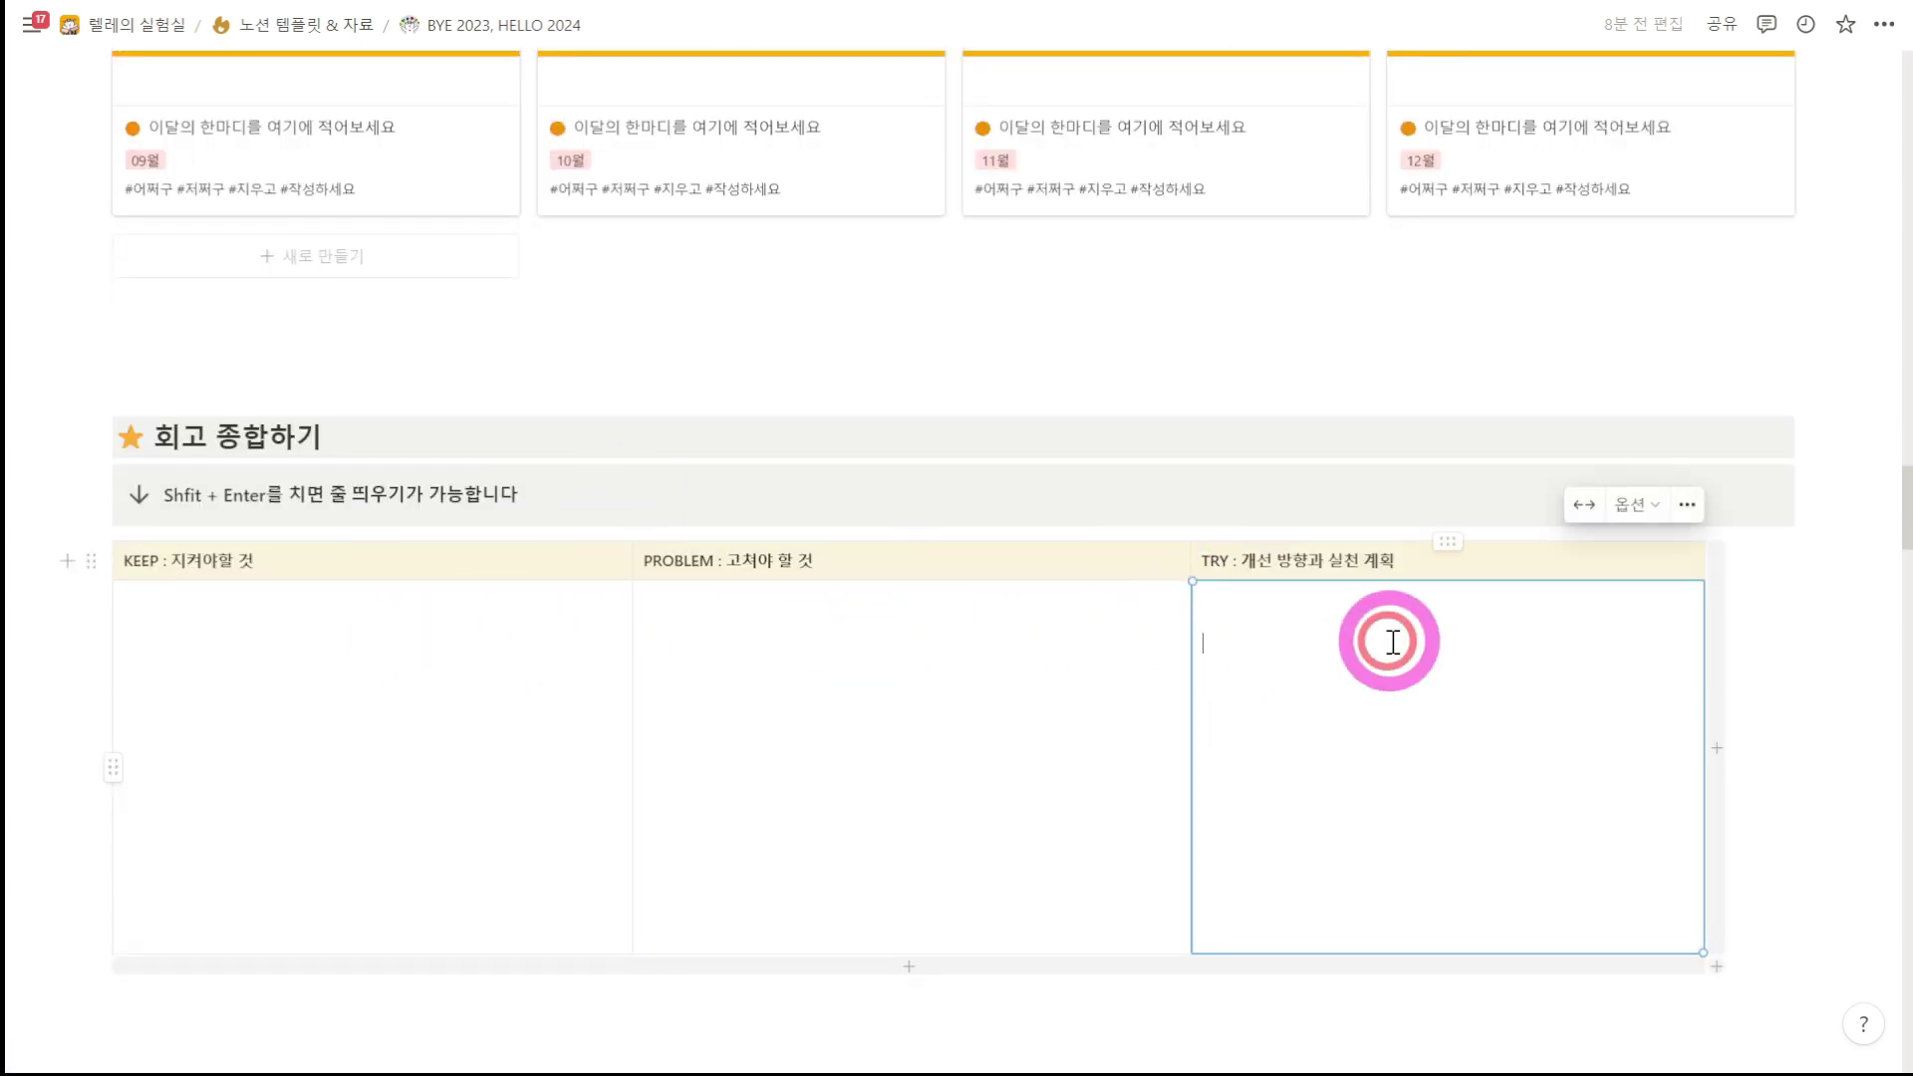
{"action": "scroll", "coordinate": [1390, 642], "scroll_direction": "down", "scroll_amount": 5}
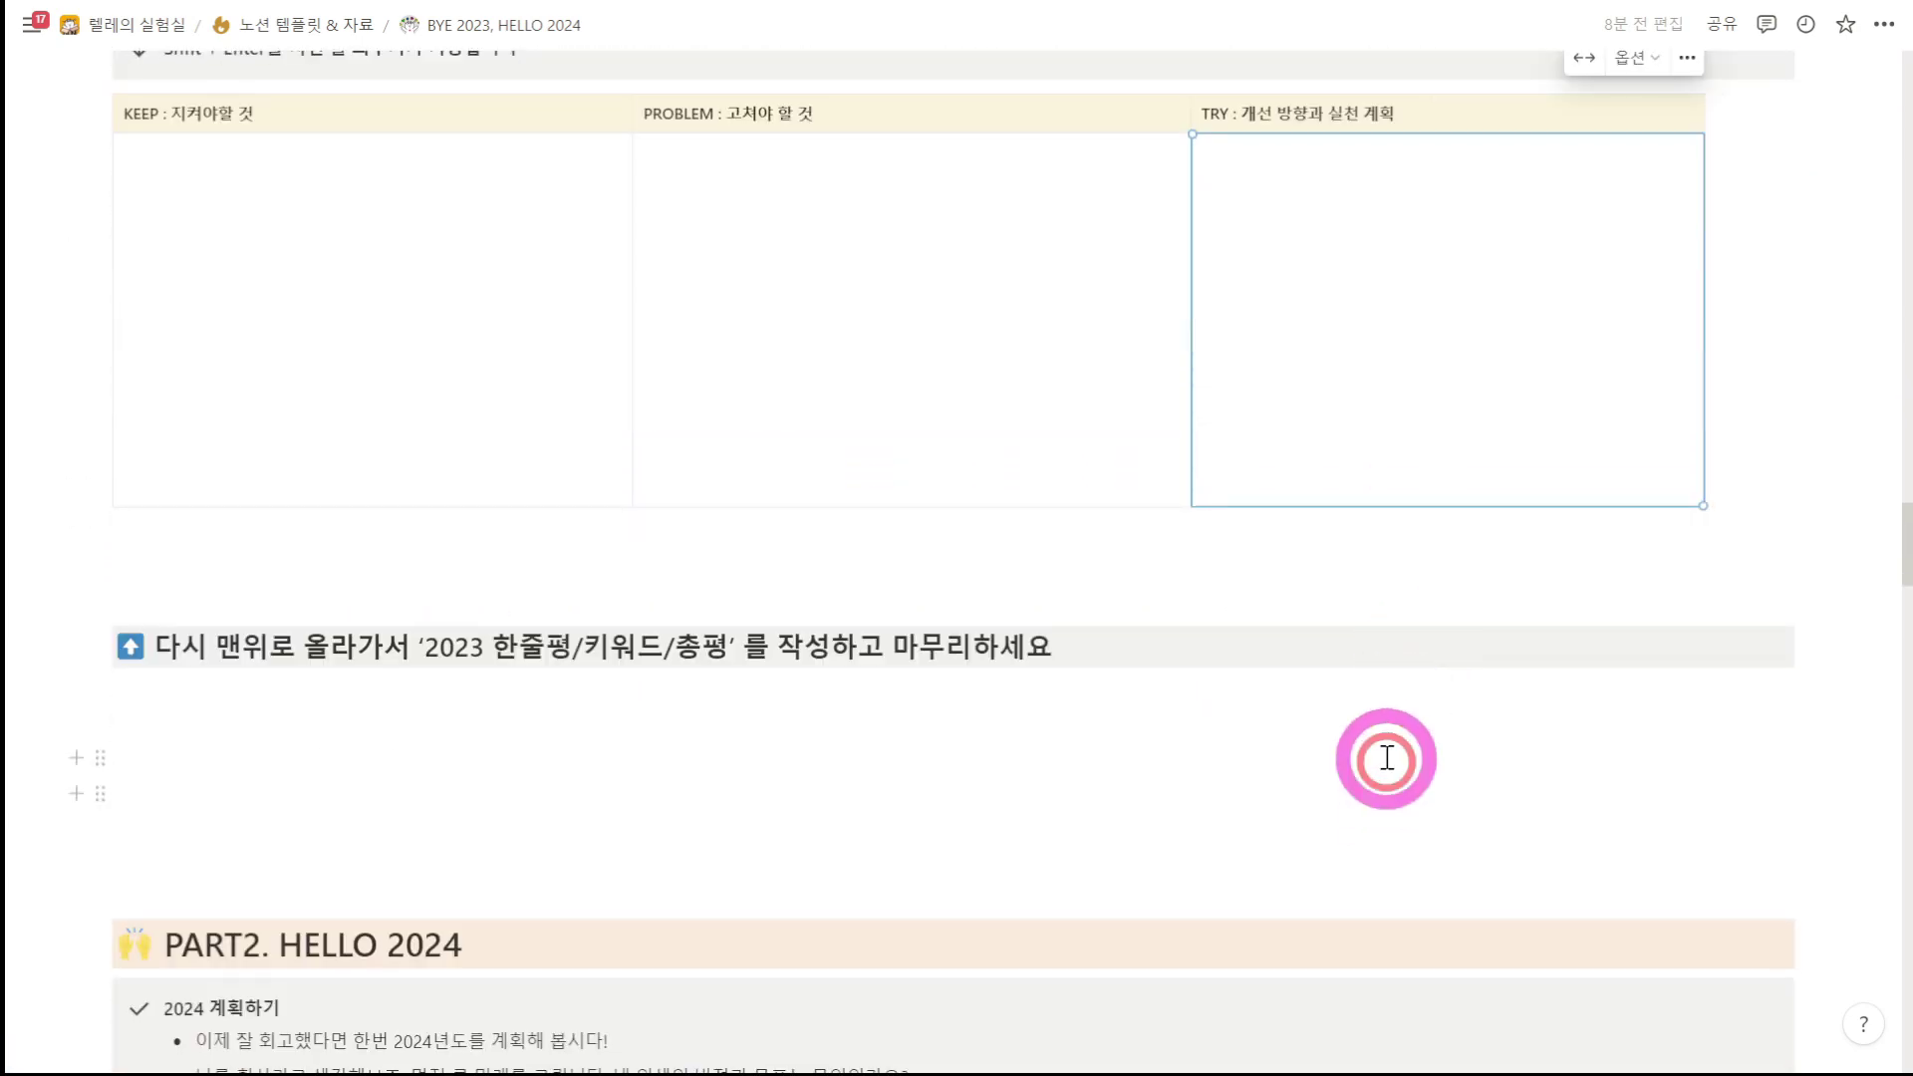
{"action": "left_click", "coordinate": [1386, 759]}
Step: Revisit the 2023 한줄평, 키워드 and 총평 entries in PART1, and go on to the PART2. HELLO 2024 planning section
{"action": "scroll", "coordinate": [1349, 739], "scroll_direction": "up", "scroll_amount": 20}
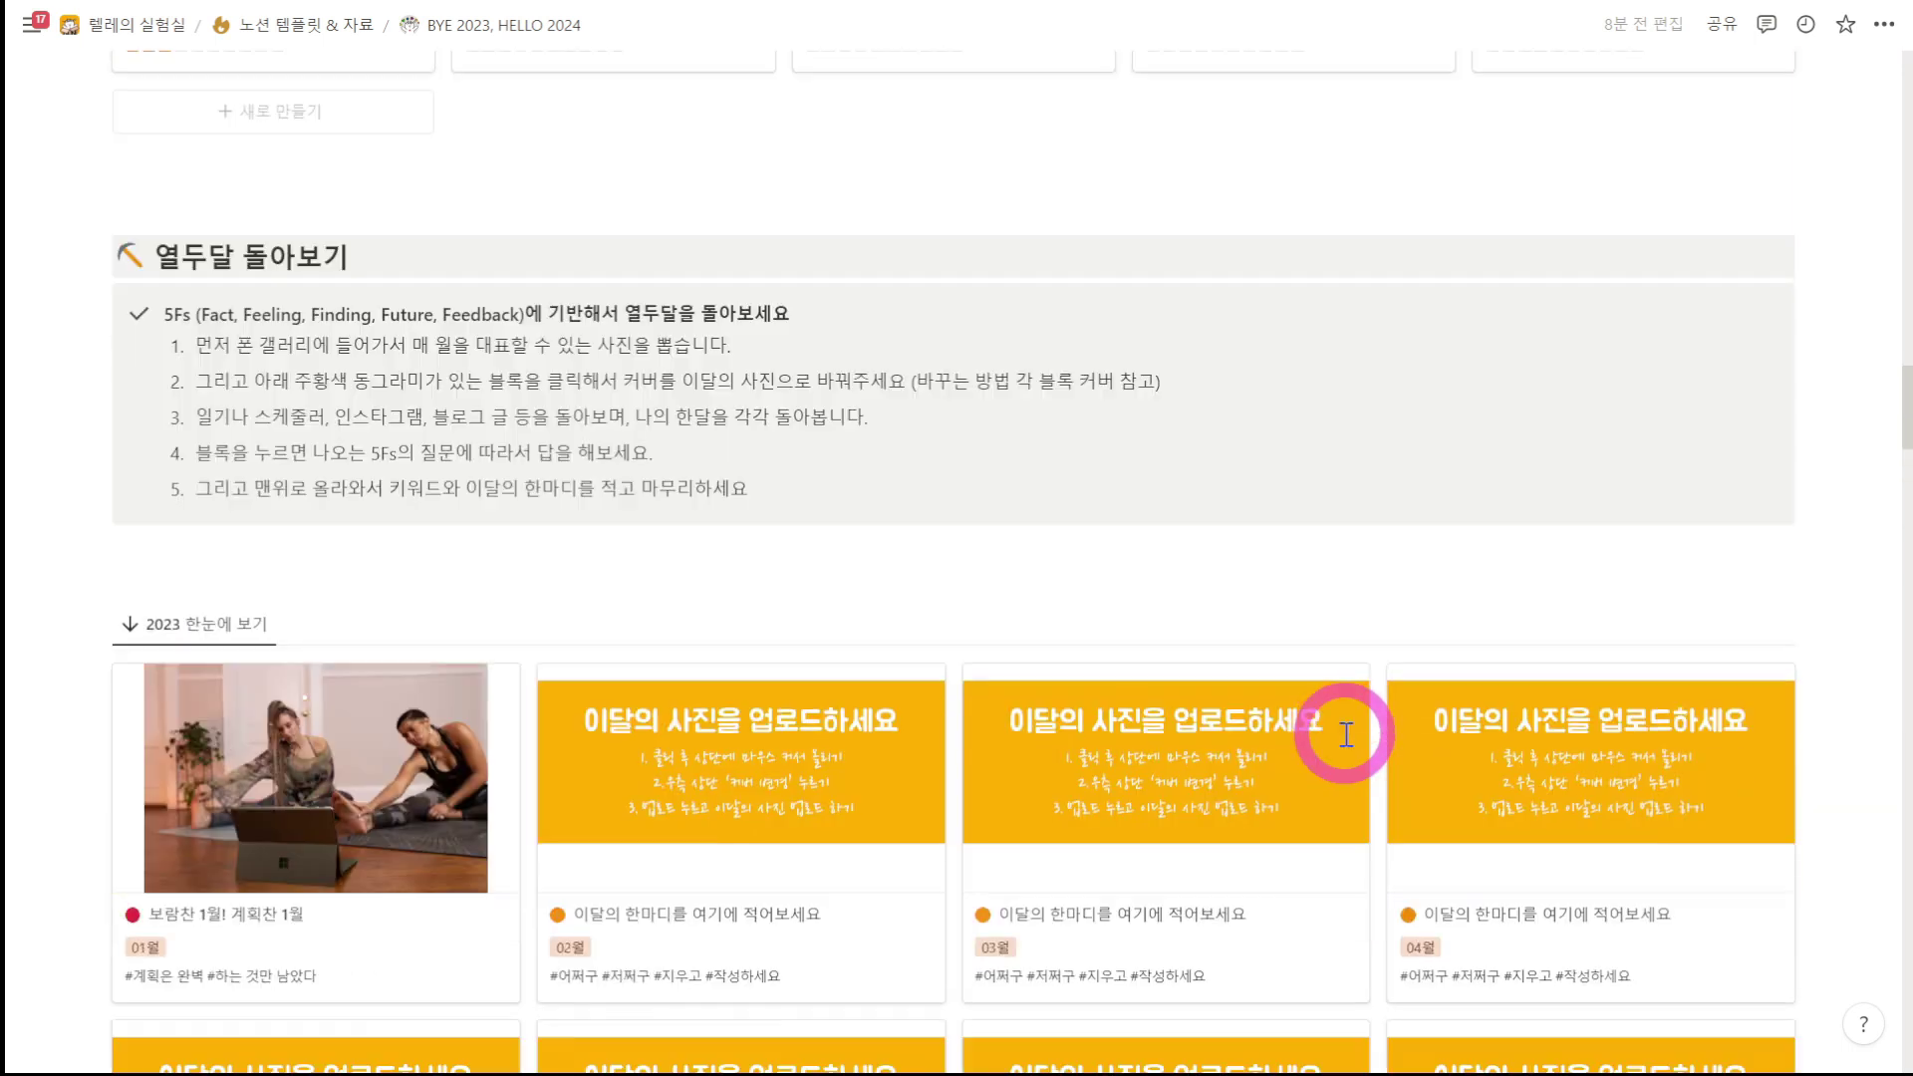
{"action": "scroll", "coordinate": [1345, 734], "scroll_direction": "up", "scroll_amount": 20}
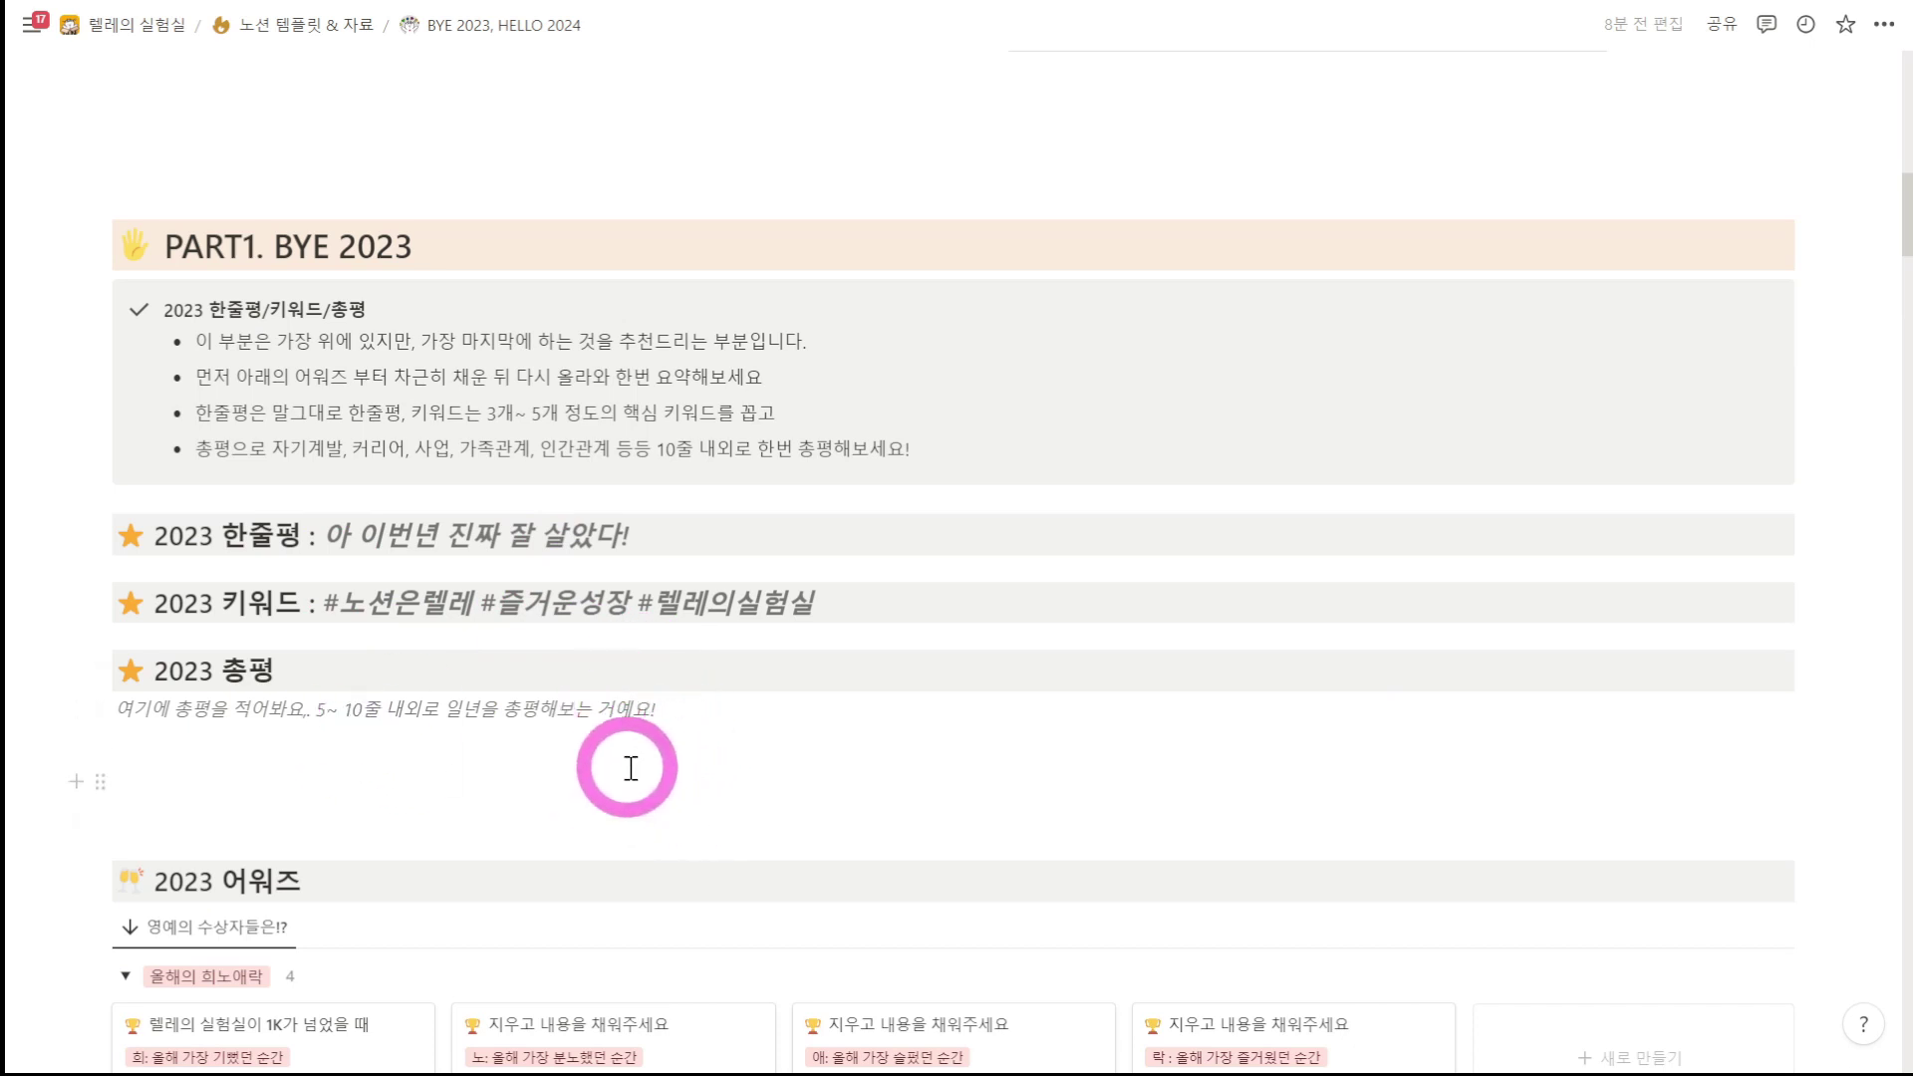
{"action": "scroll", "coordinate": [751, 777], "scroll_direction": "down", "scroll_amount": 20}
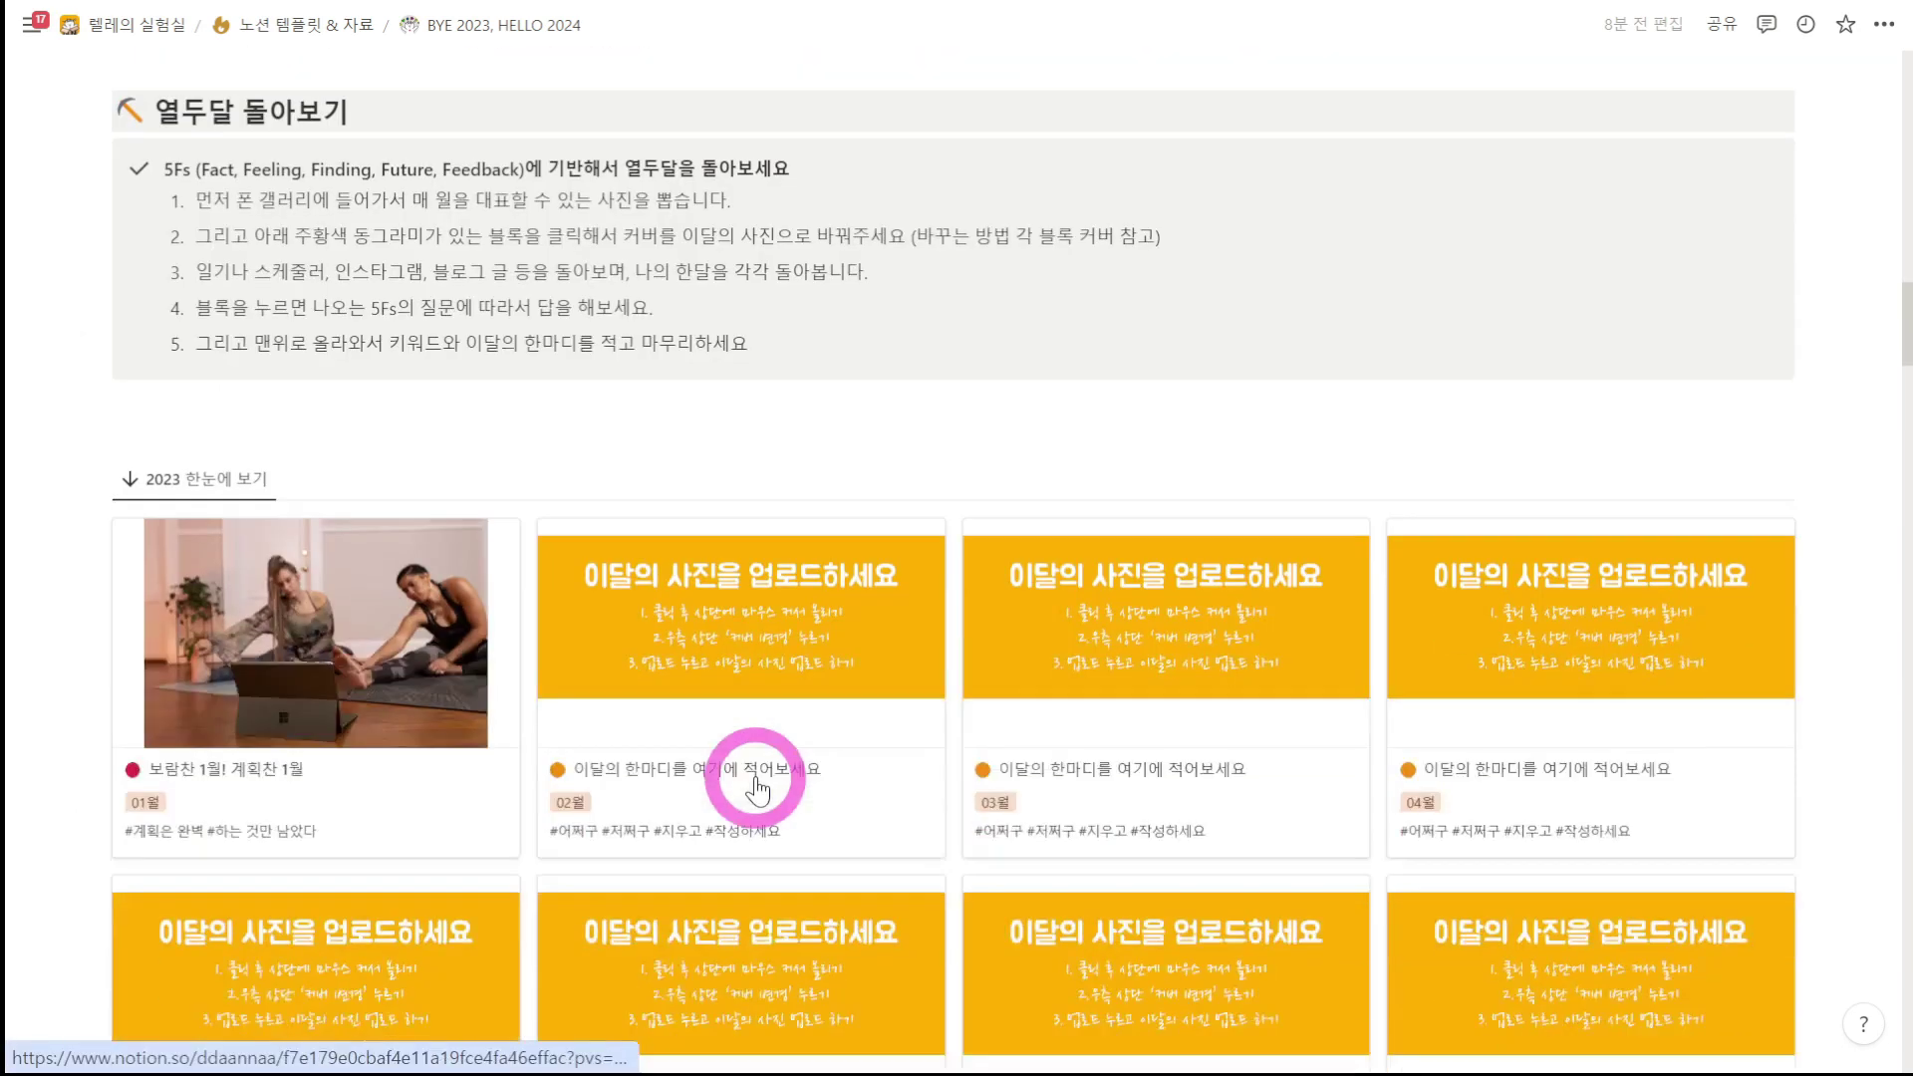
{"action": "scroll", "coordinate": [754, 787], "scroll_direction": "down", "scroll_amount": 20}
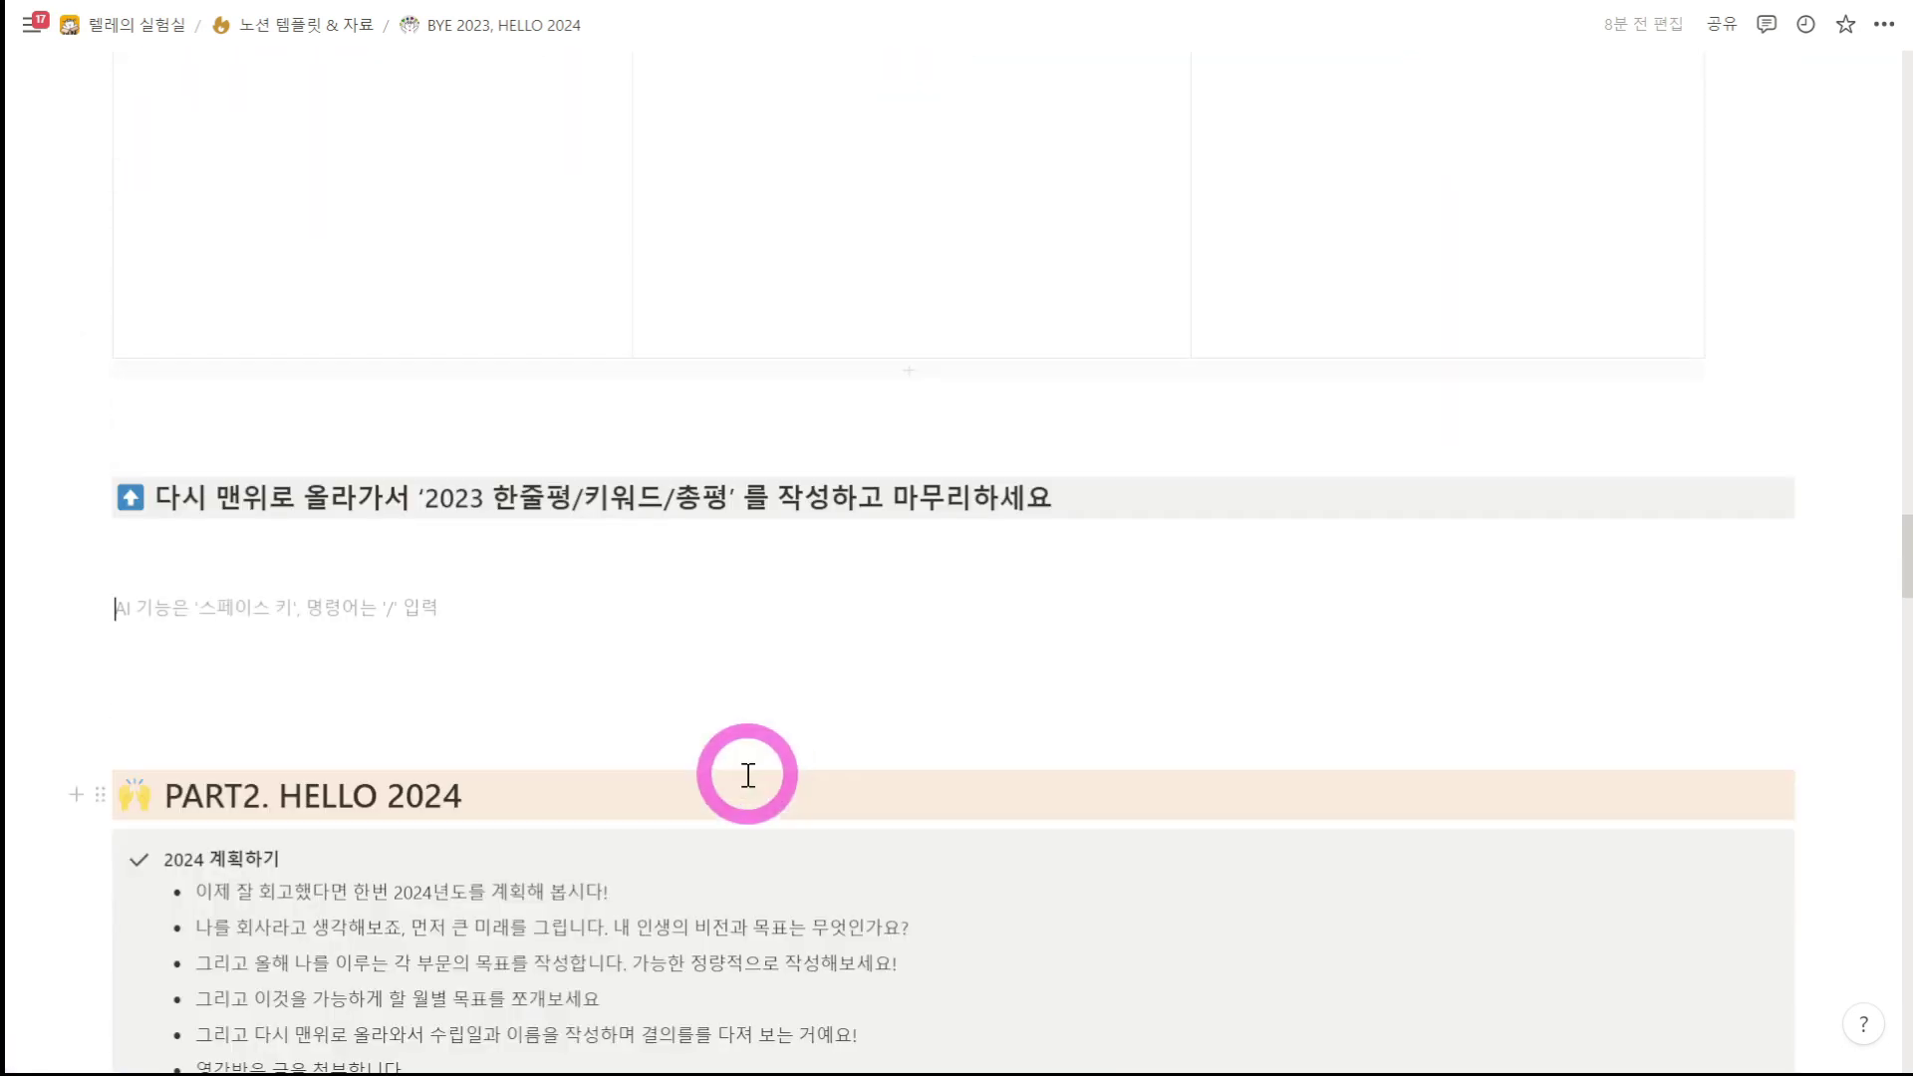
{"action": "scroll", "coordinate": [738, 763], "scroll_direction": "down", "scroll_amount": 5}
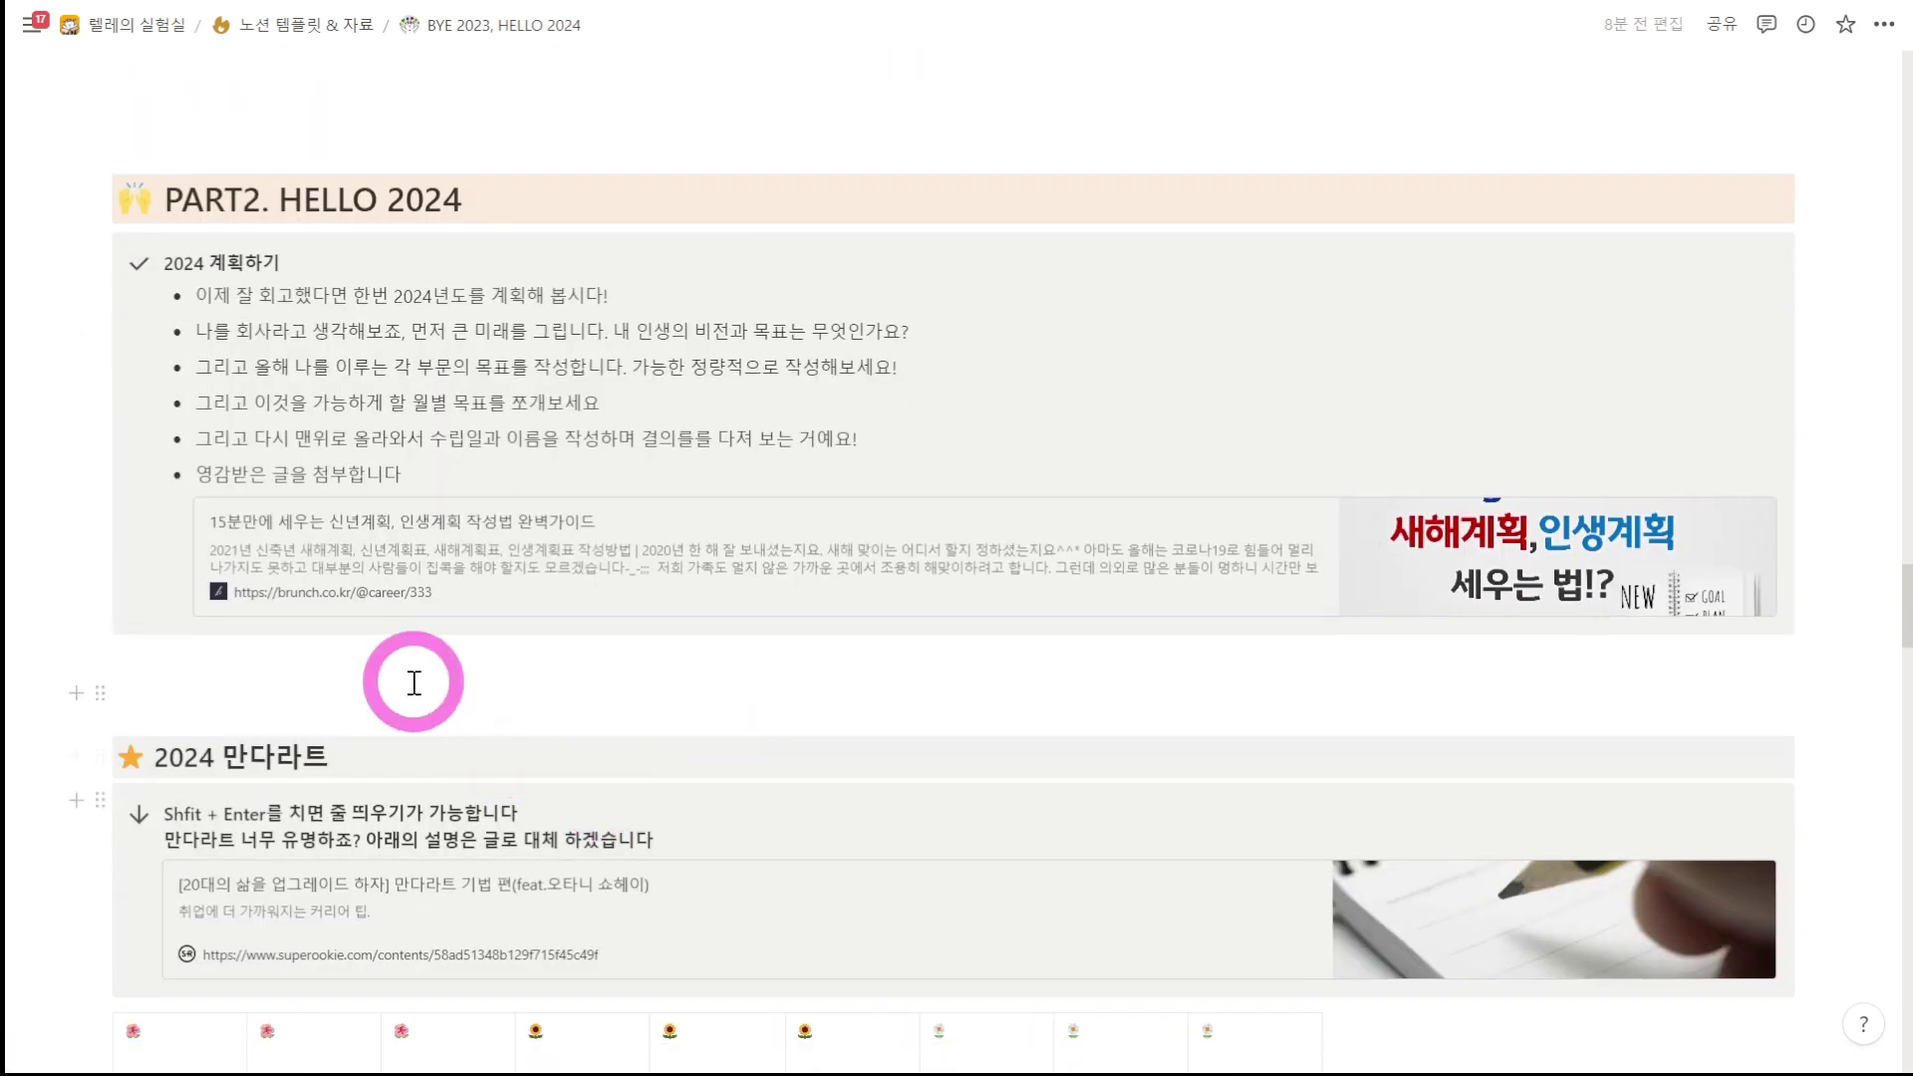
Step: Go to the 2024 만다라트 table and examine the matching pink-flower, sunflower and white-flower goal cells in the central and upper blocks
{"action": "scroll", "coordinate": [863, 627], "scroll_direction": "down", "scroll_amount": 15}
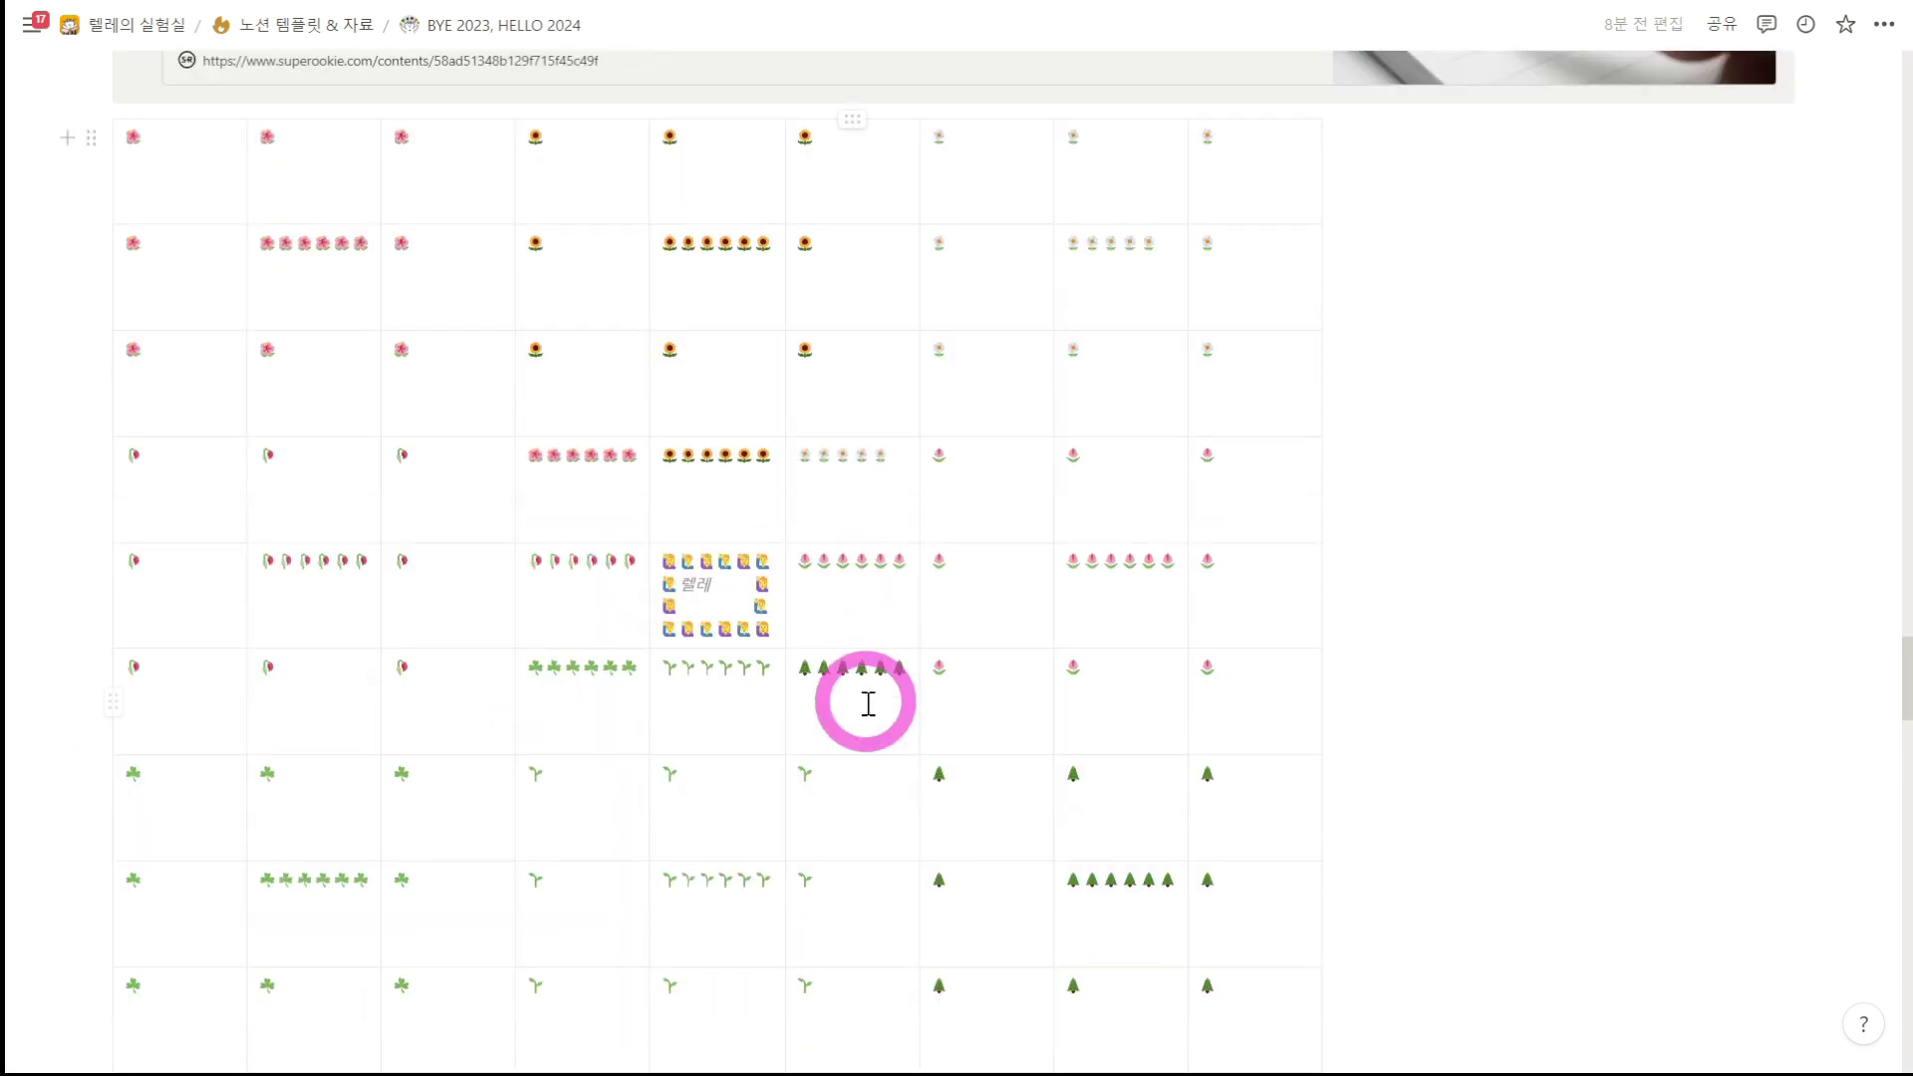
{"action": "scroll", "coordinate": [867, 704], "scroll_direction": "down", "scroll_amount": 2}
{"action": "scroll", "coordinate": [867, 703], "scroll_direction": "up", "scroll_amount": 2}
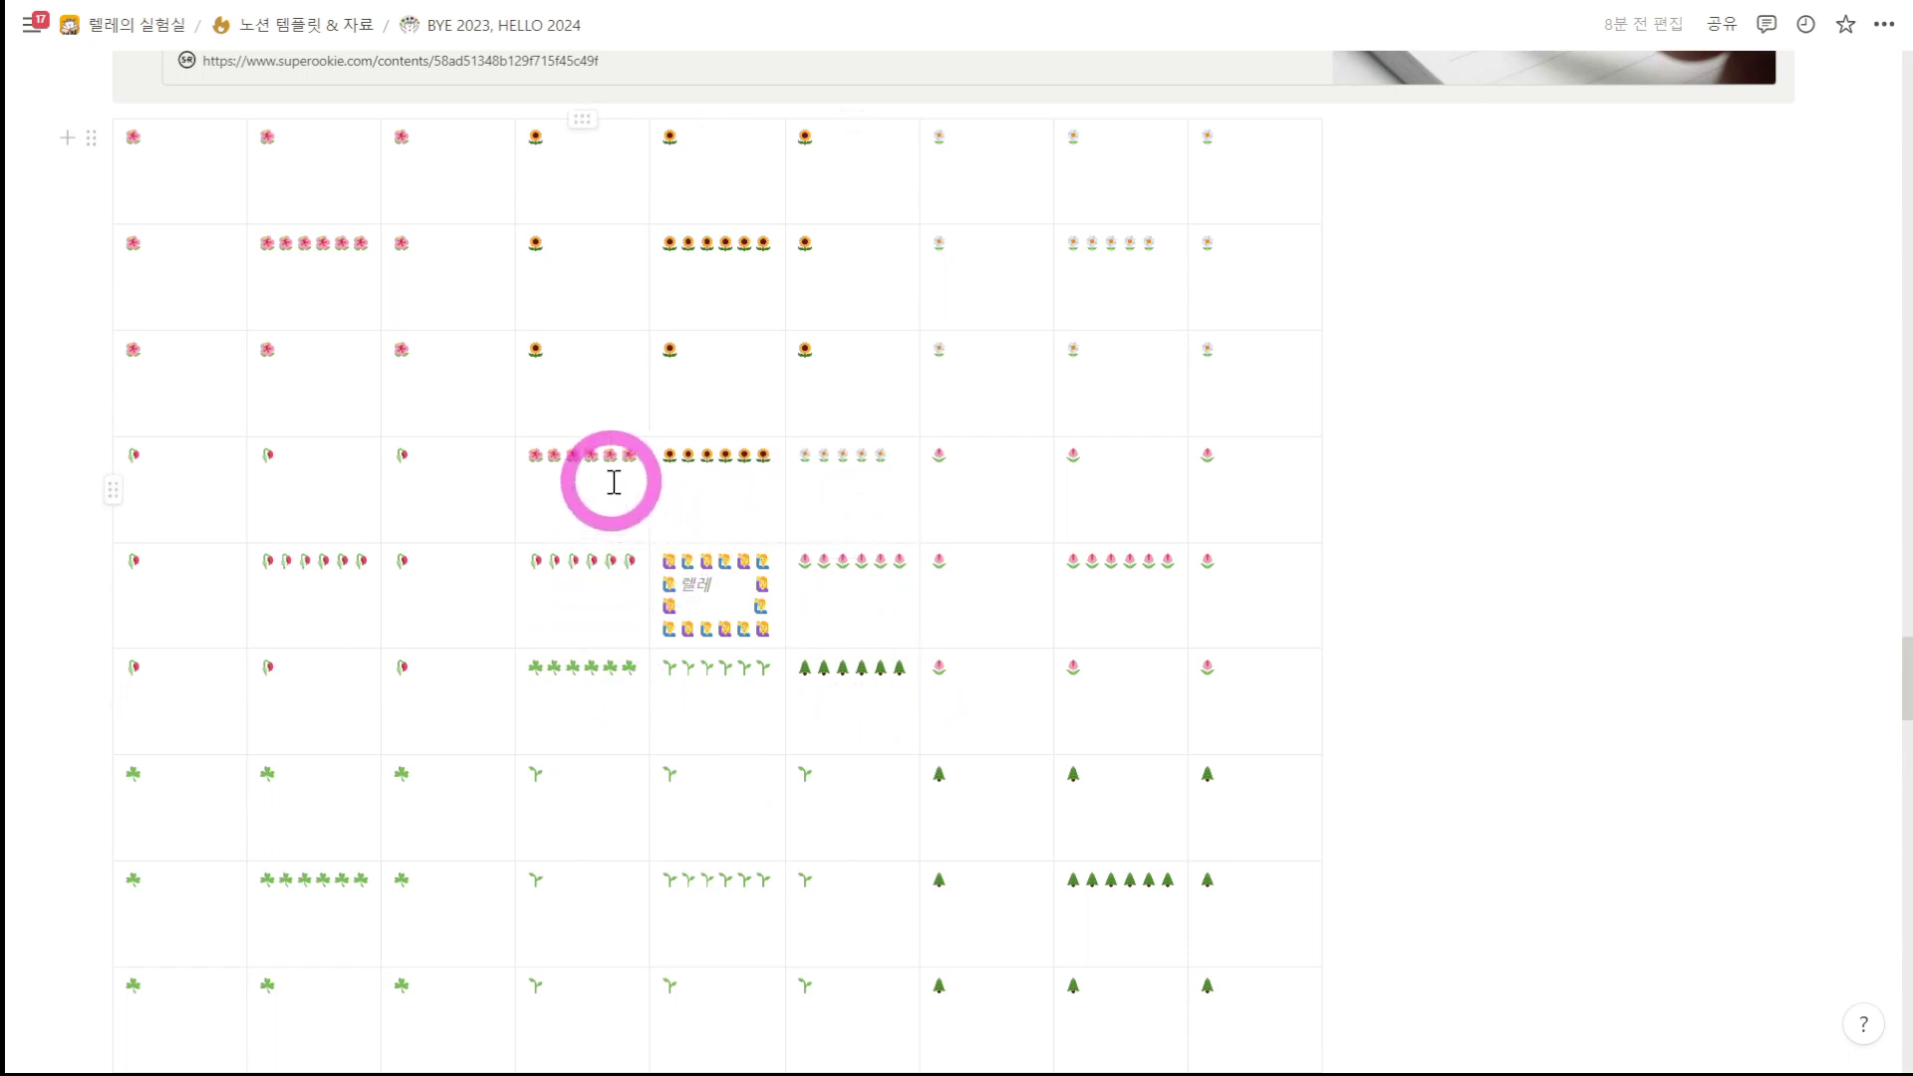
{"action": "left_click_drag", "start_coordinate": [527, 456], "coordinate": [611, 478]}
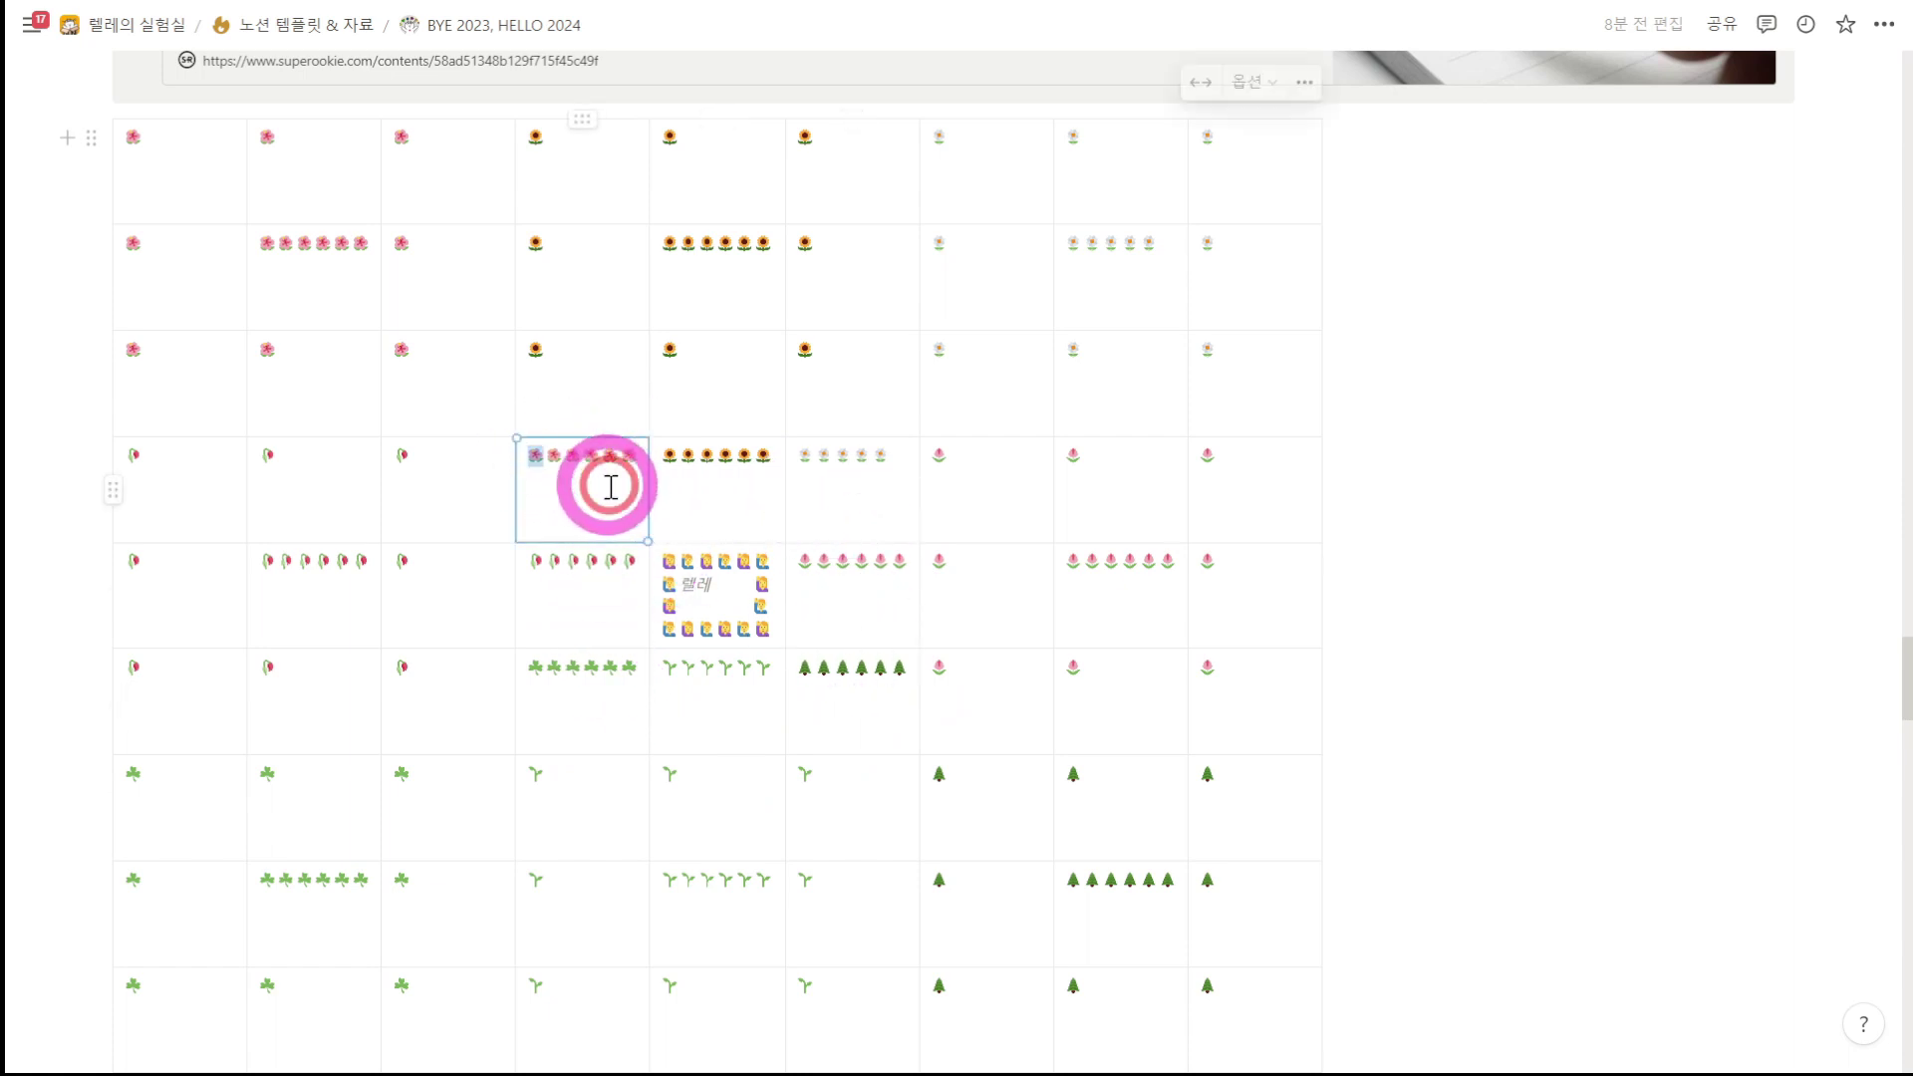
{"action": "left_click", "coordinate": [361, 299]}
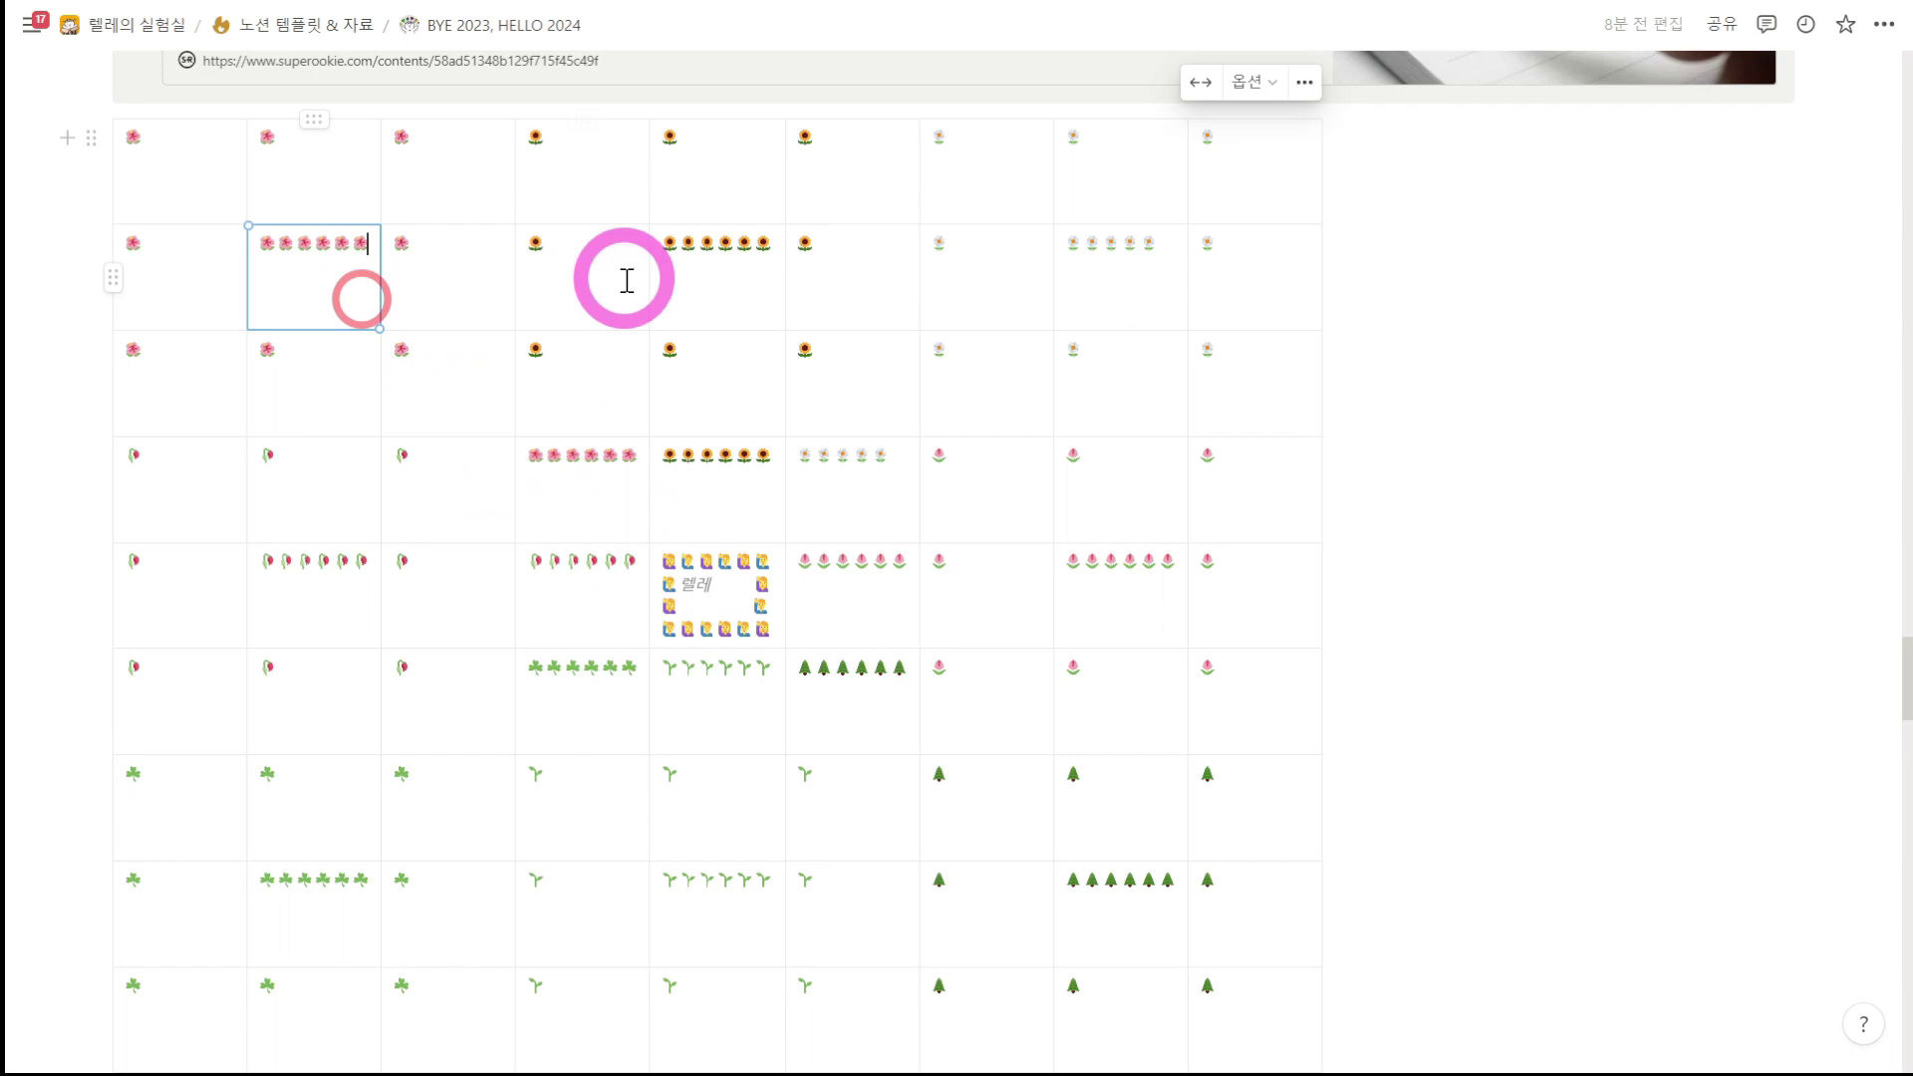
{"action": "left_click", "coordinate": [676, 290]}
{"action": "left_click", "coordinate": [1131, 287]}
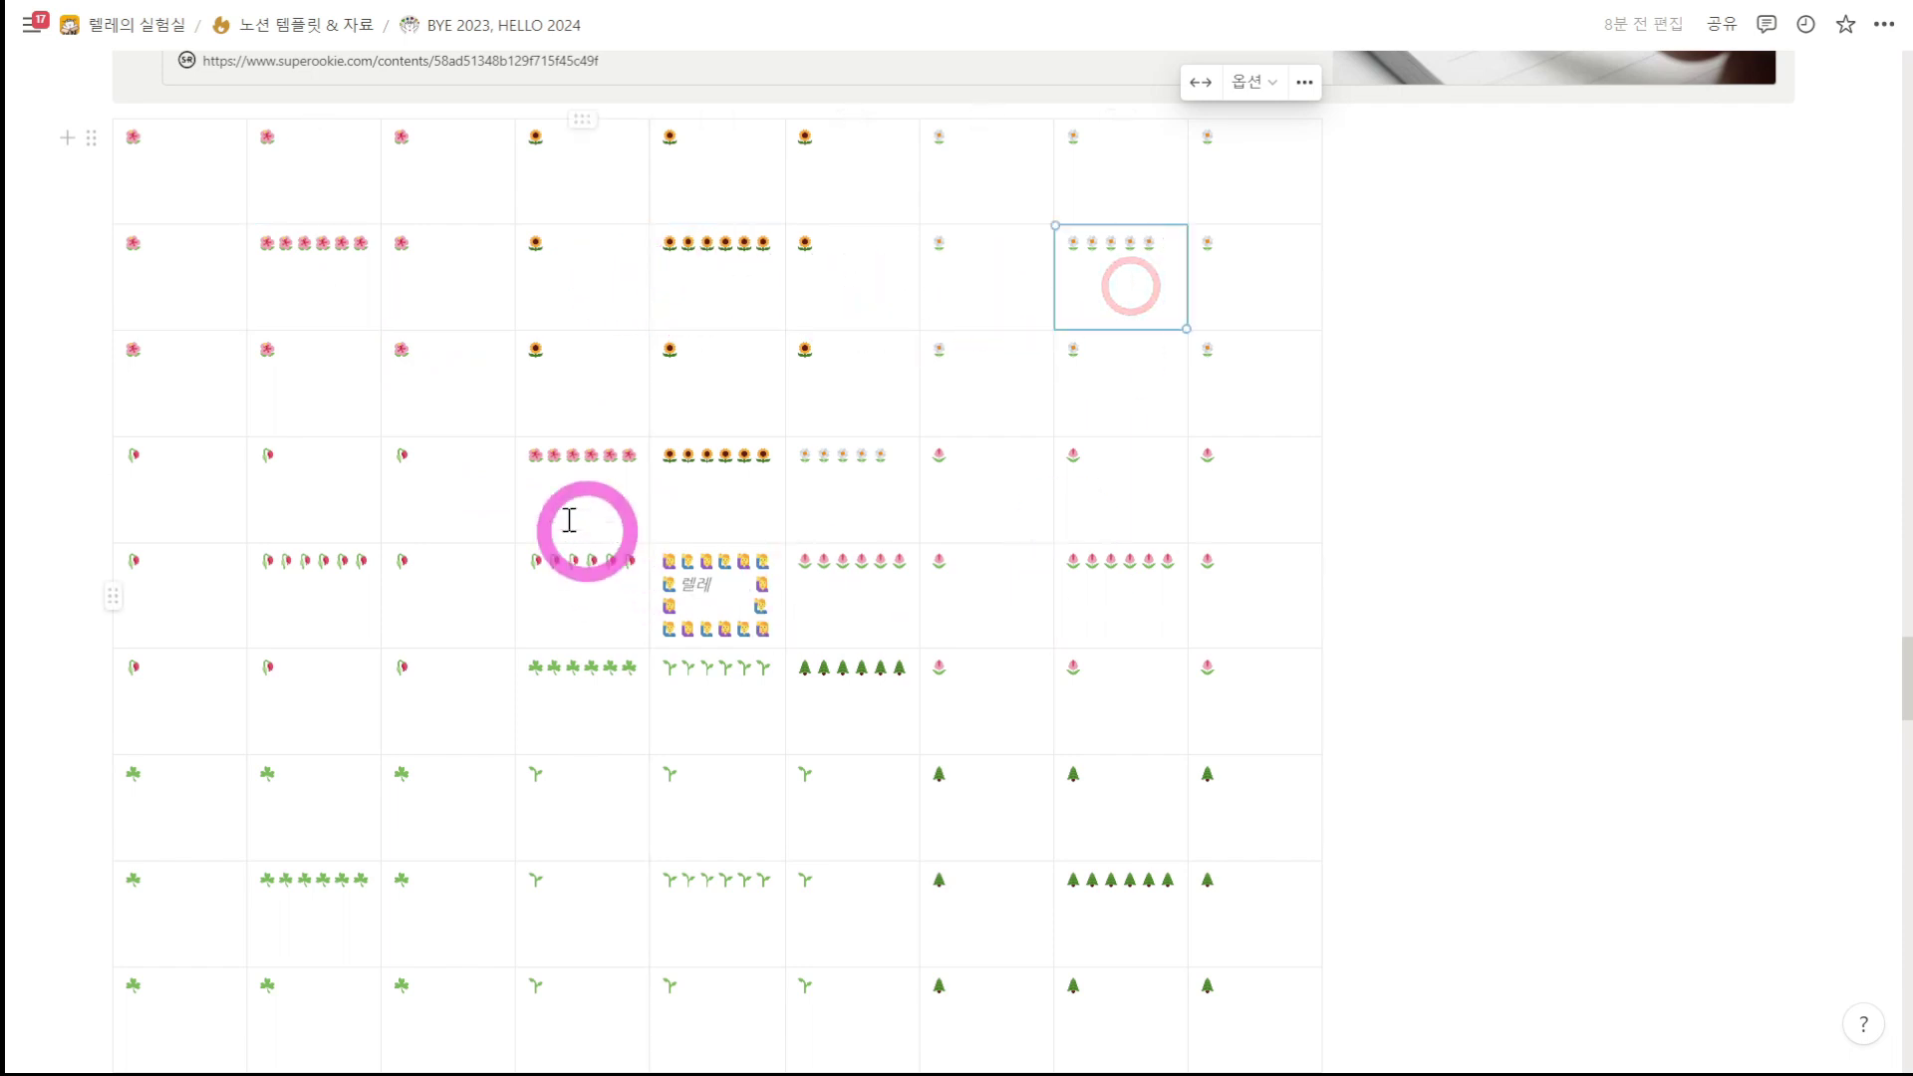
Step: Enter 건강 on a new line under the pink flowers in the central block of the 2024 만다라트 table
{"action": "left_click", "coordinate": [581, 490]}
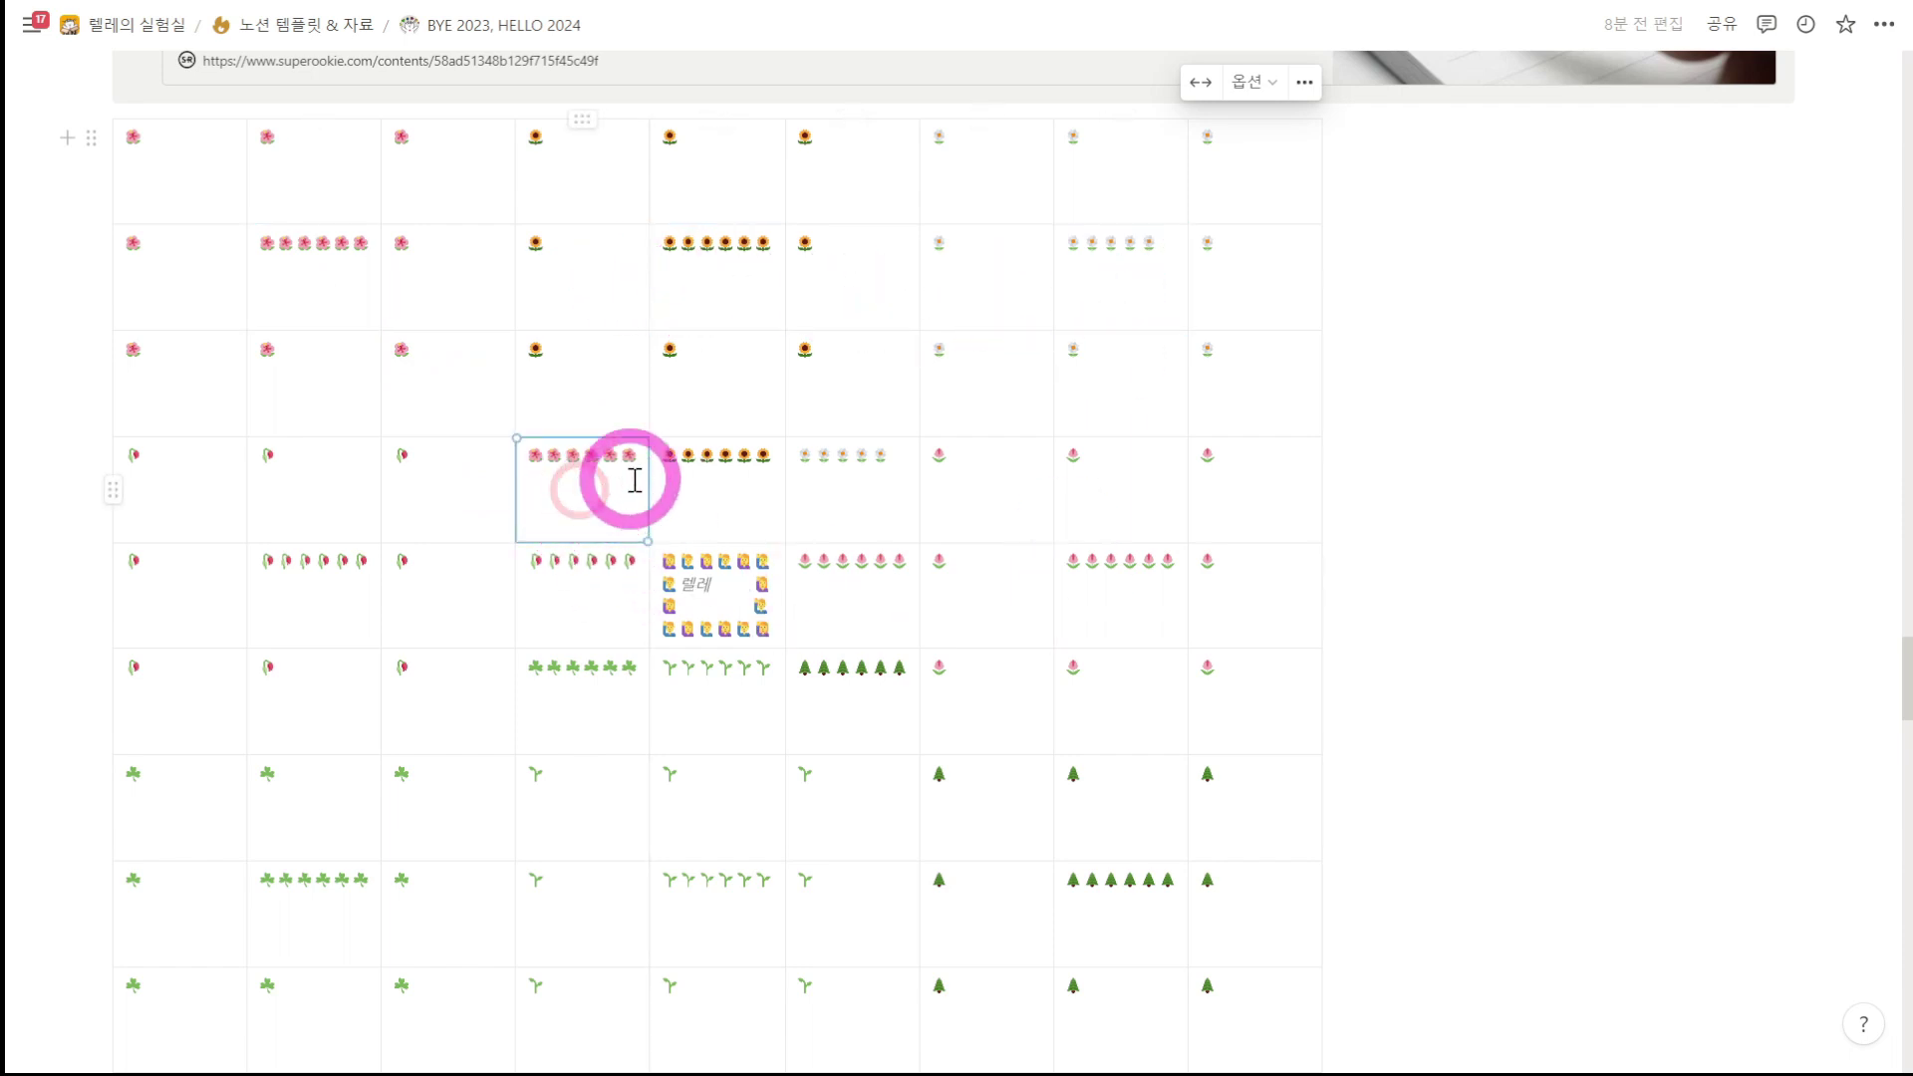
{"action": "key", "text": "Down"}
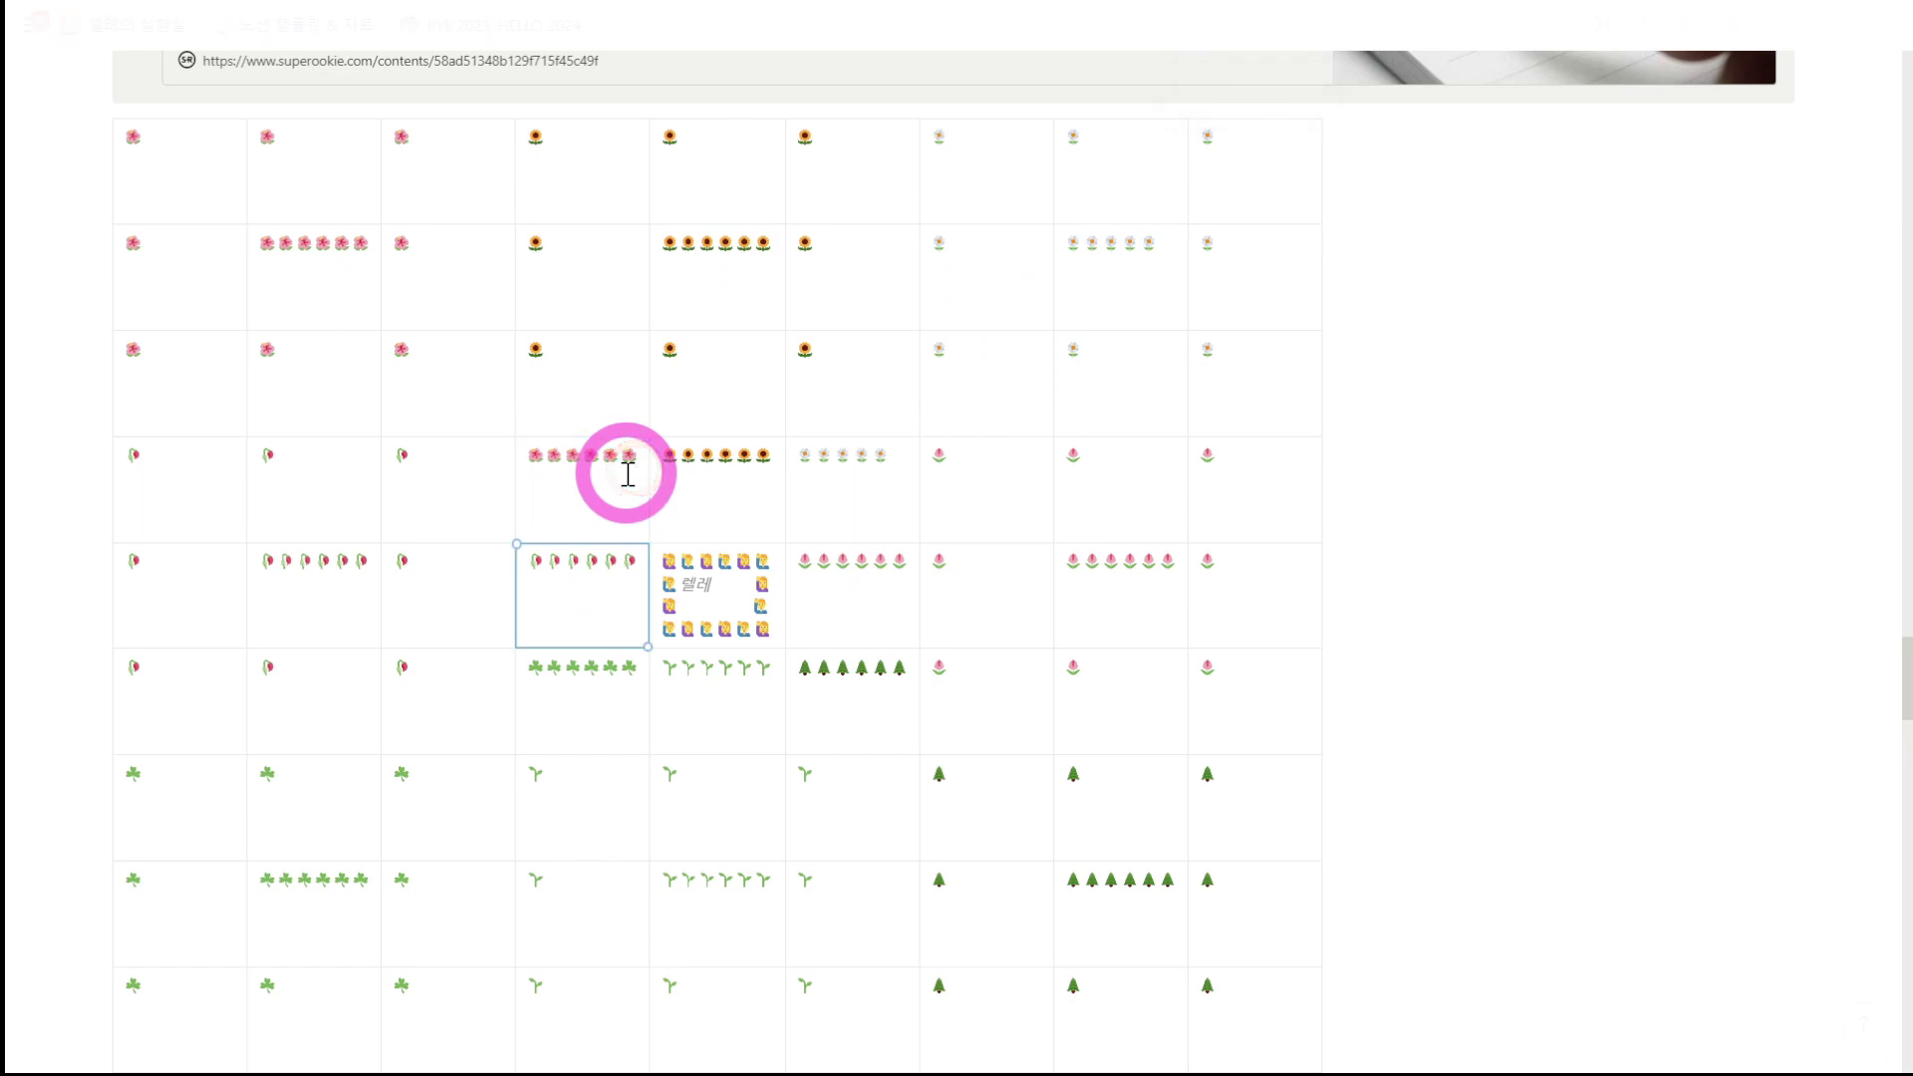
{"action": "left_click", "coordinate": [641, 461]}
{"action": "key", "text": "shift+Return"}
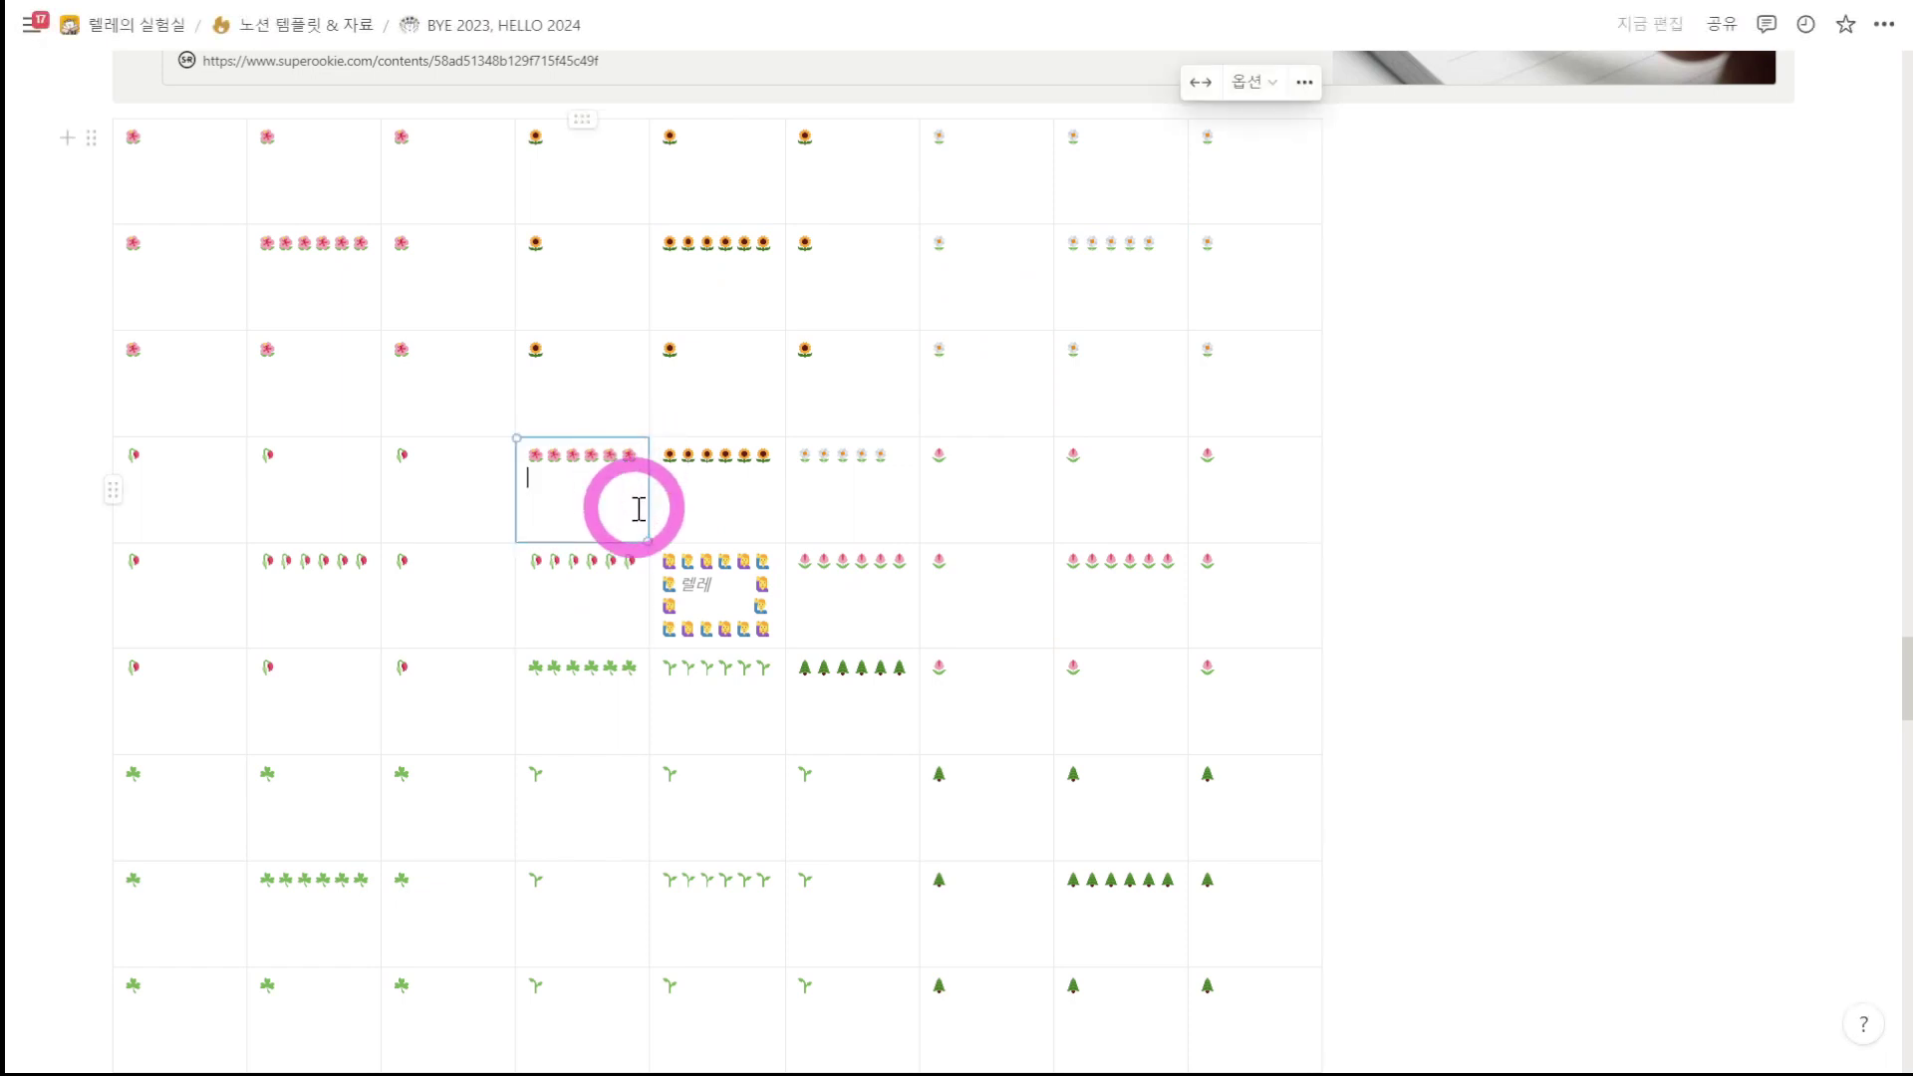
{"action": "scroll", "coordinate": [637, 508], "scroll_direction": "up", "scroll_amount": 5}
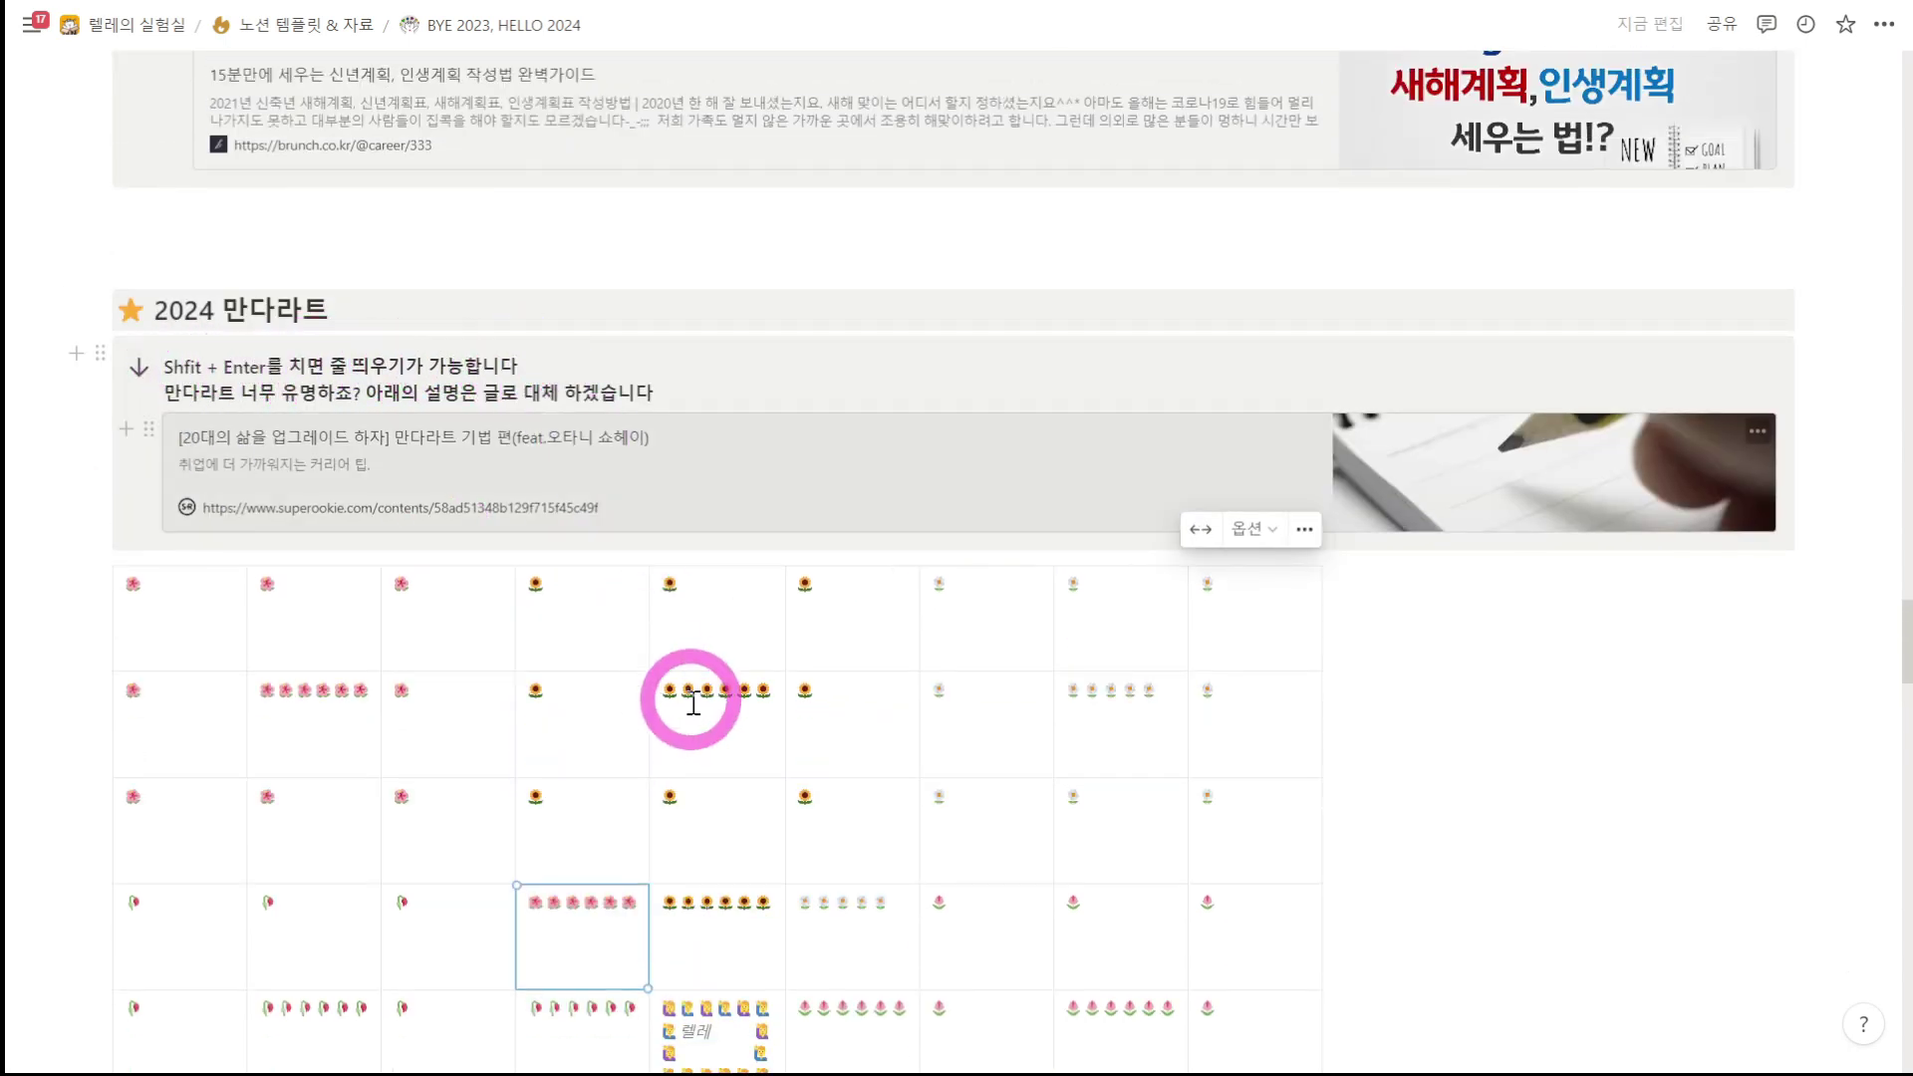
{"action": "scroll", "coordinate": [693, 704], "scroll_direction": "down", "scroll_amount": 3}
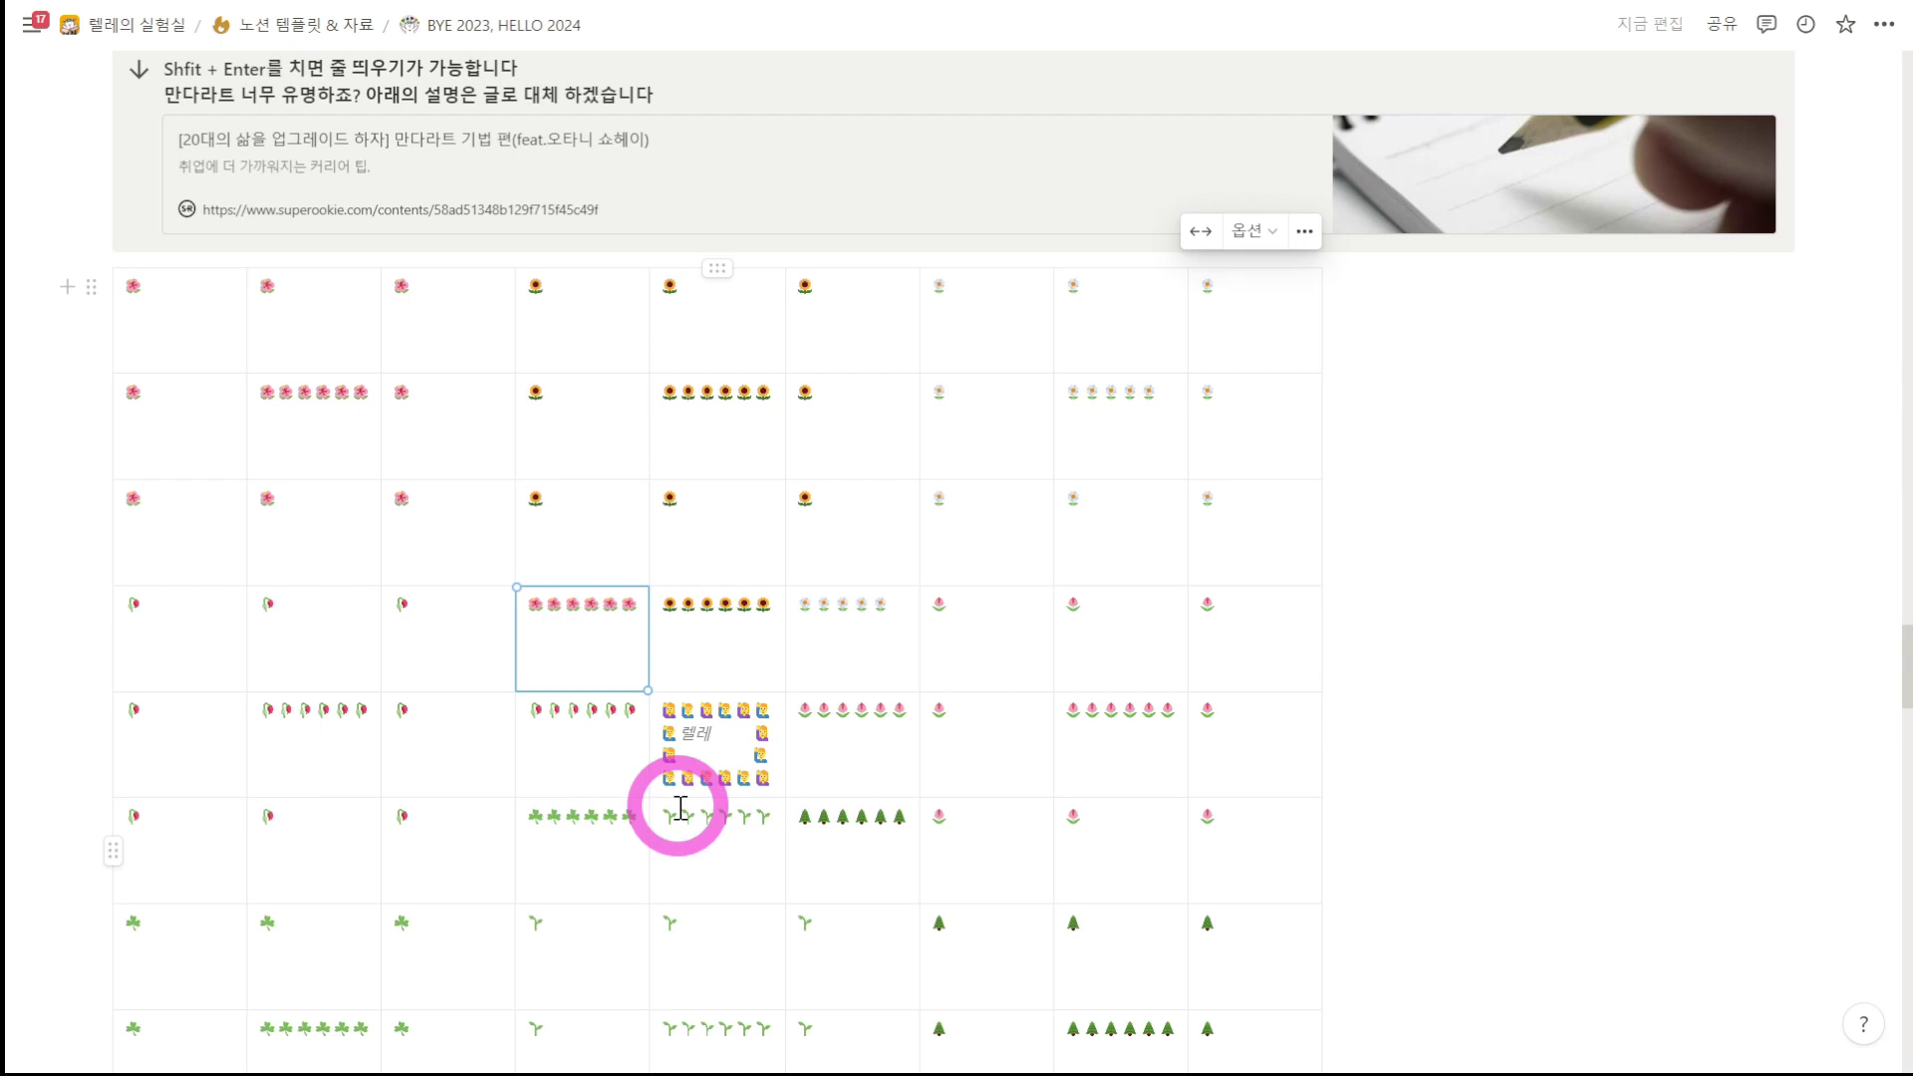
{"action": "type", "text": "rjs"}
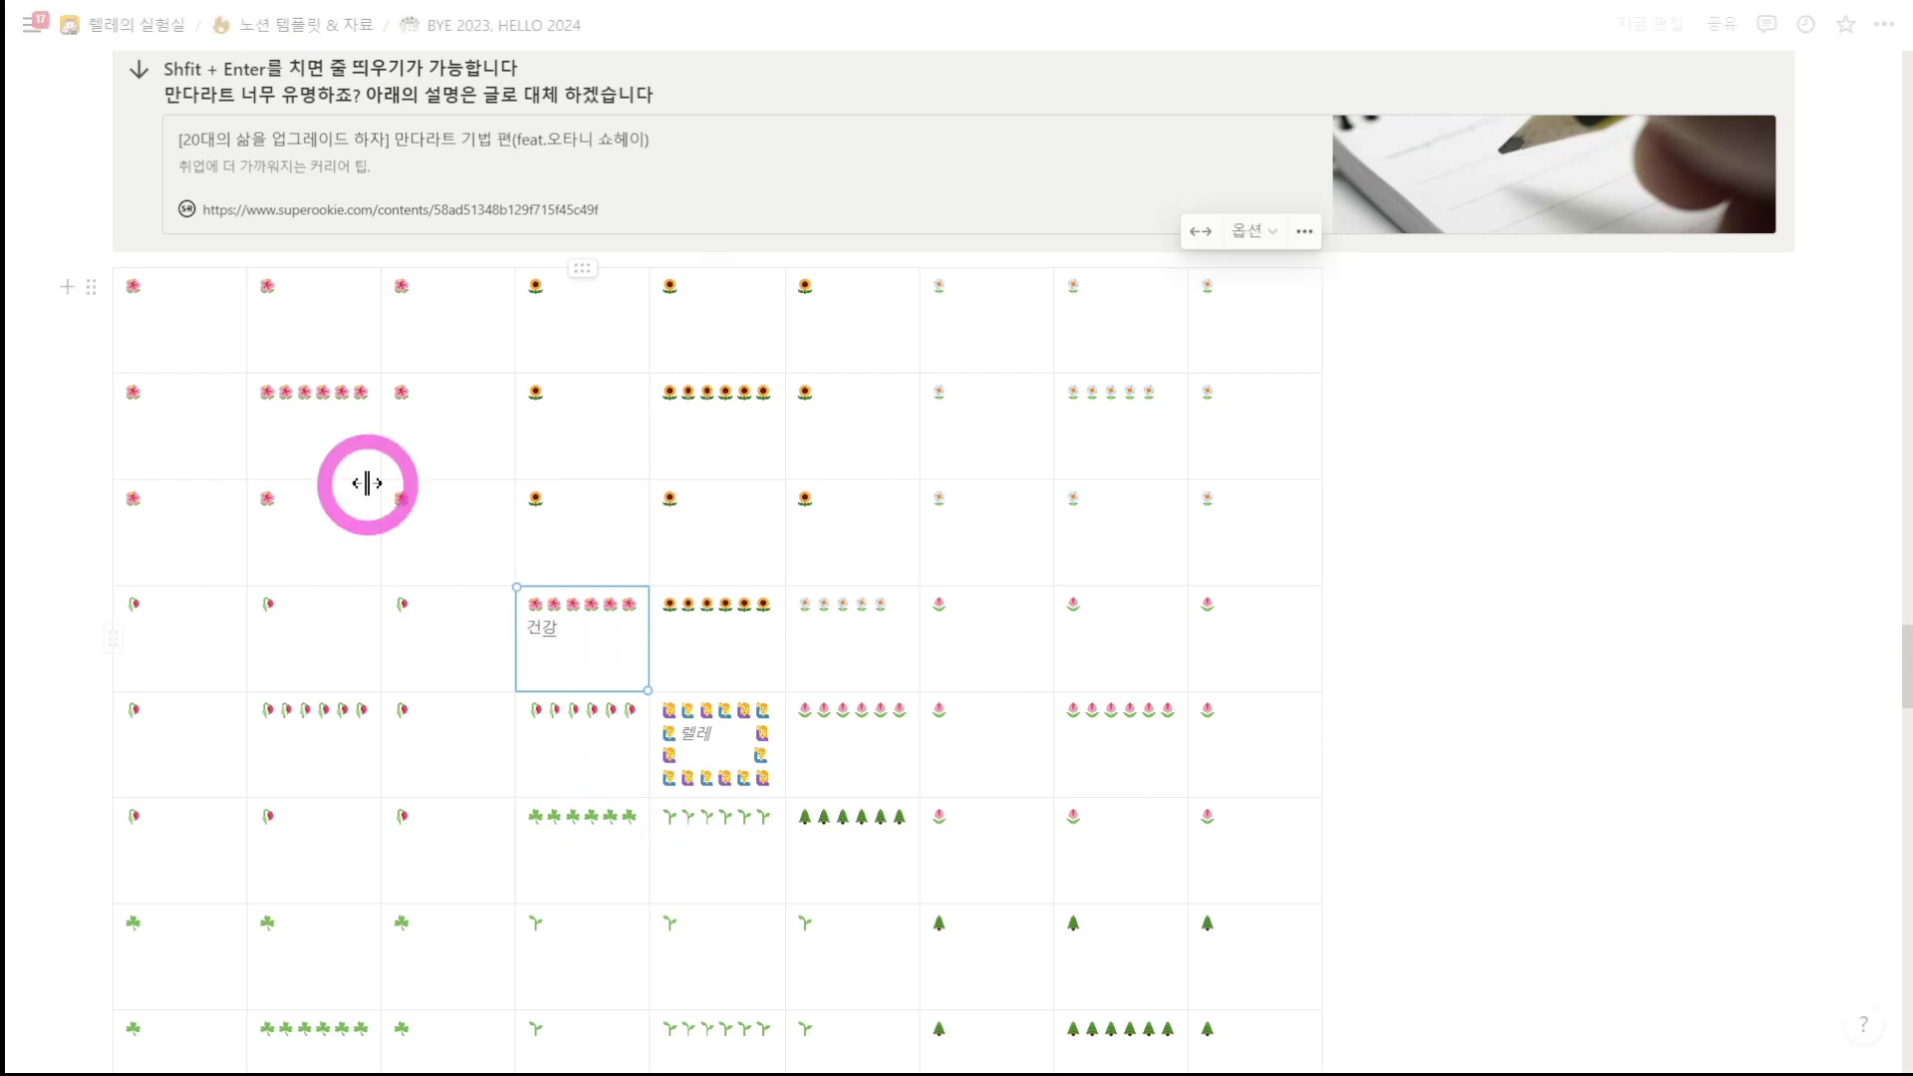
Step: Enter 건강 on a new line in the center cell of the table's upper-left pink-flower block
{"action": "left_click", "coordinate": [294, 418]}
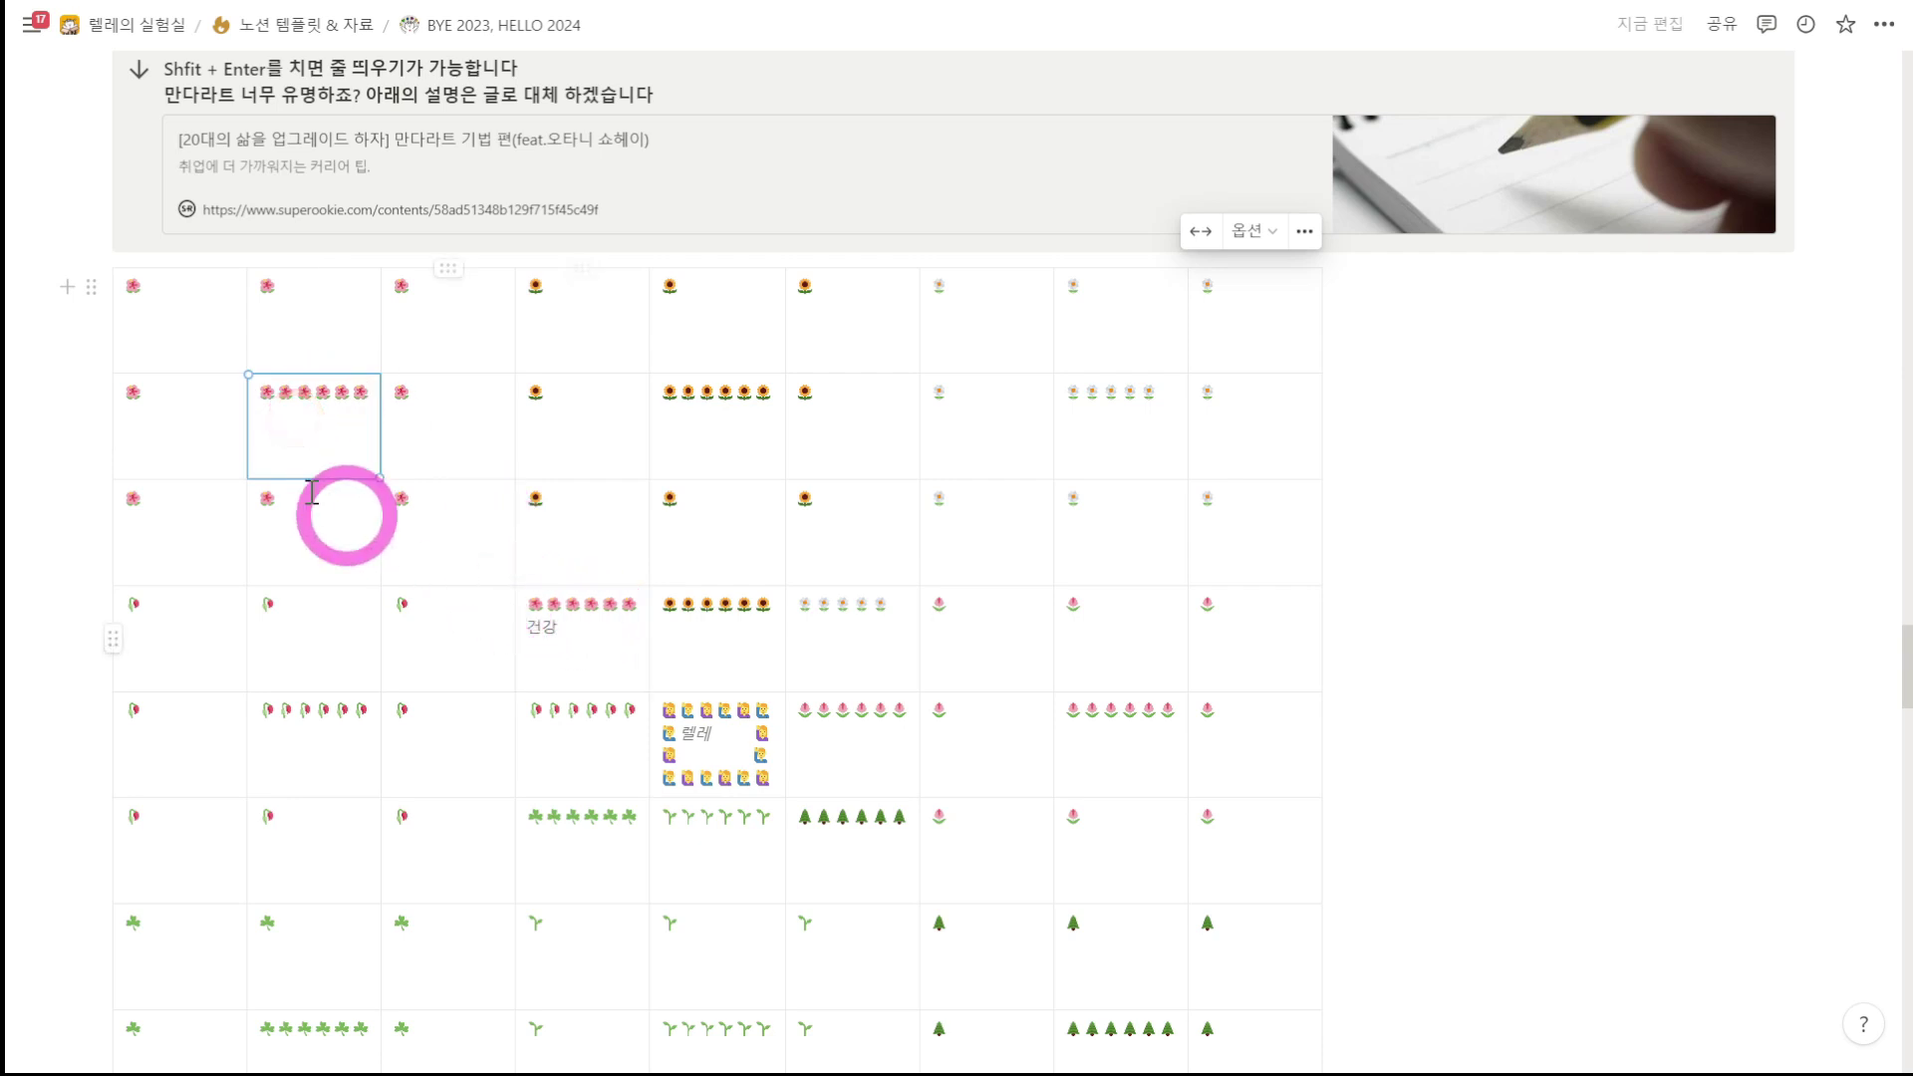
{"action": "key", "text": "shift+Return"}
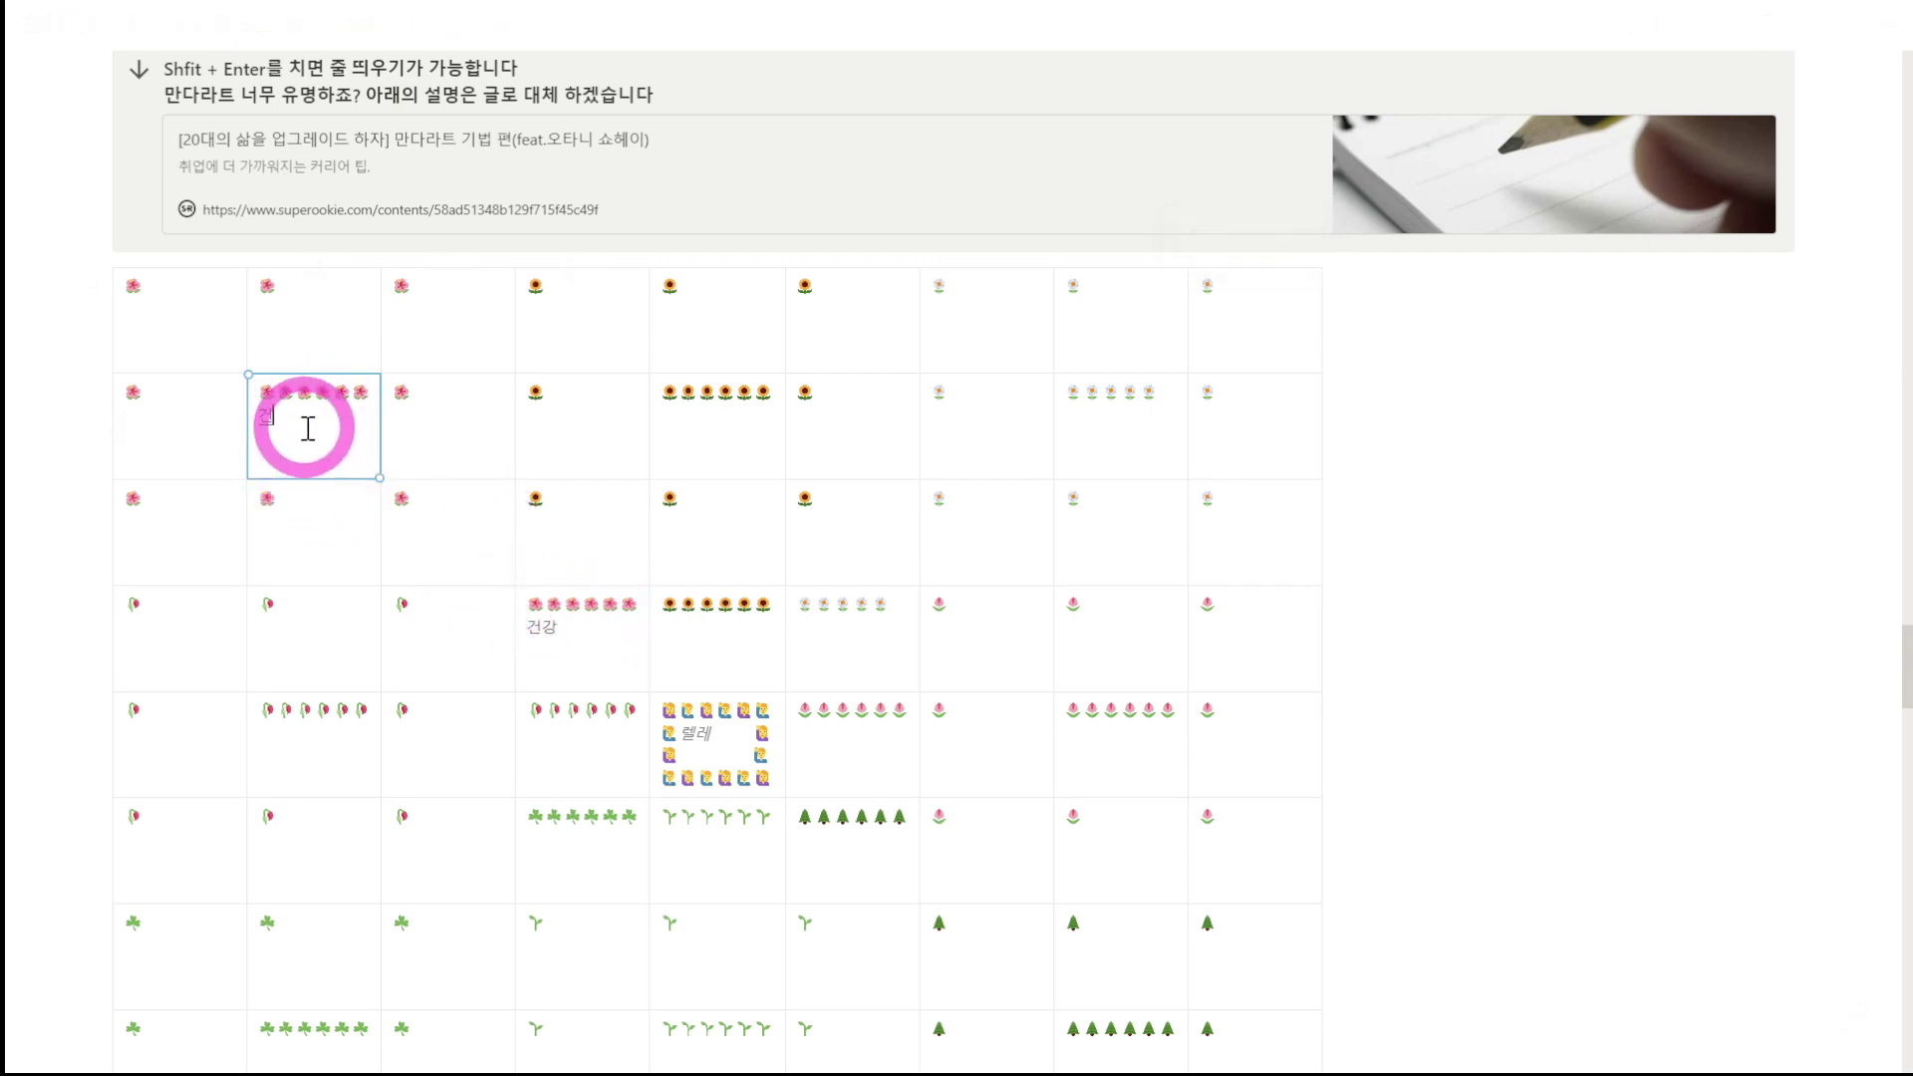
{"action": "type", "text": "건강"}
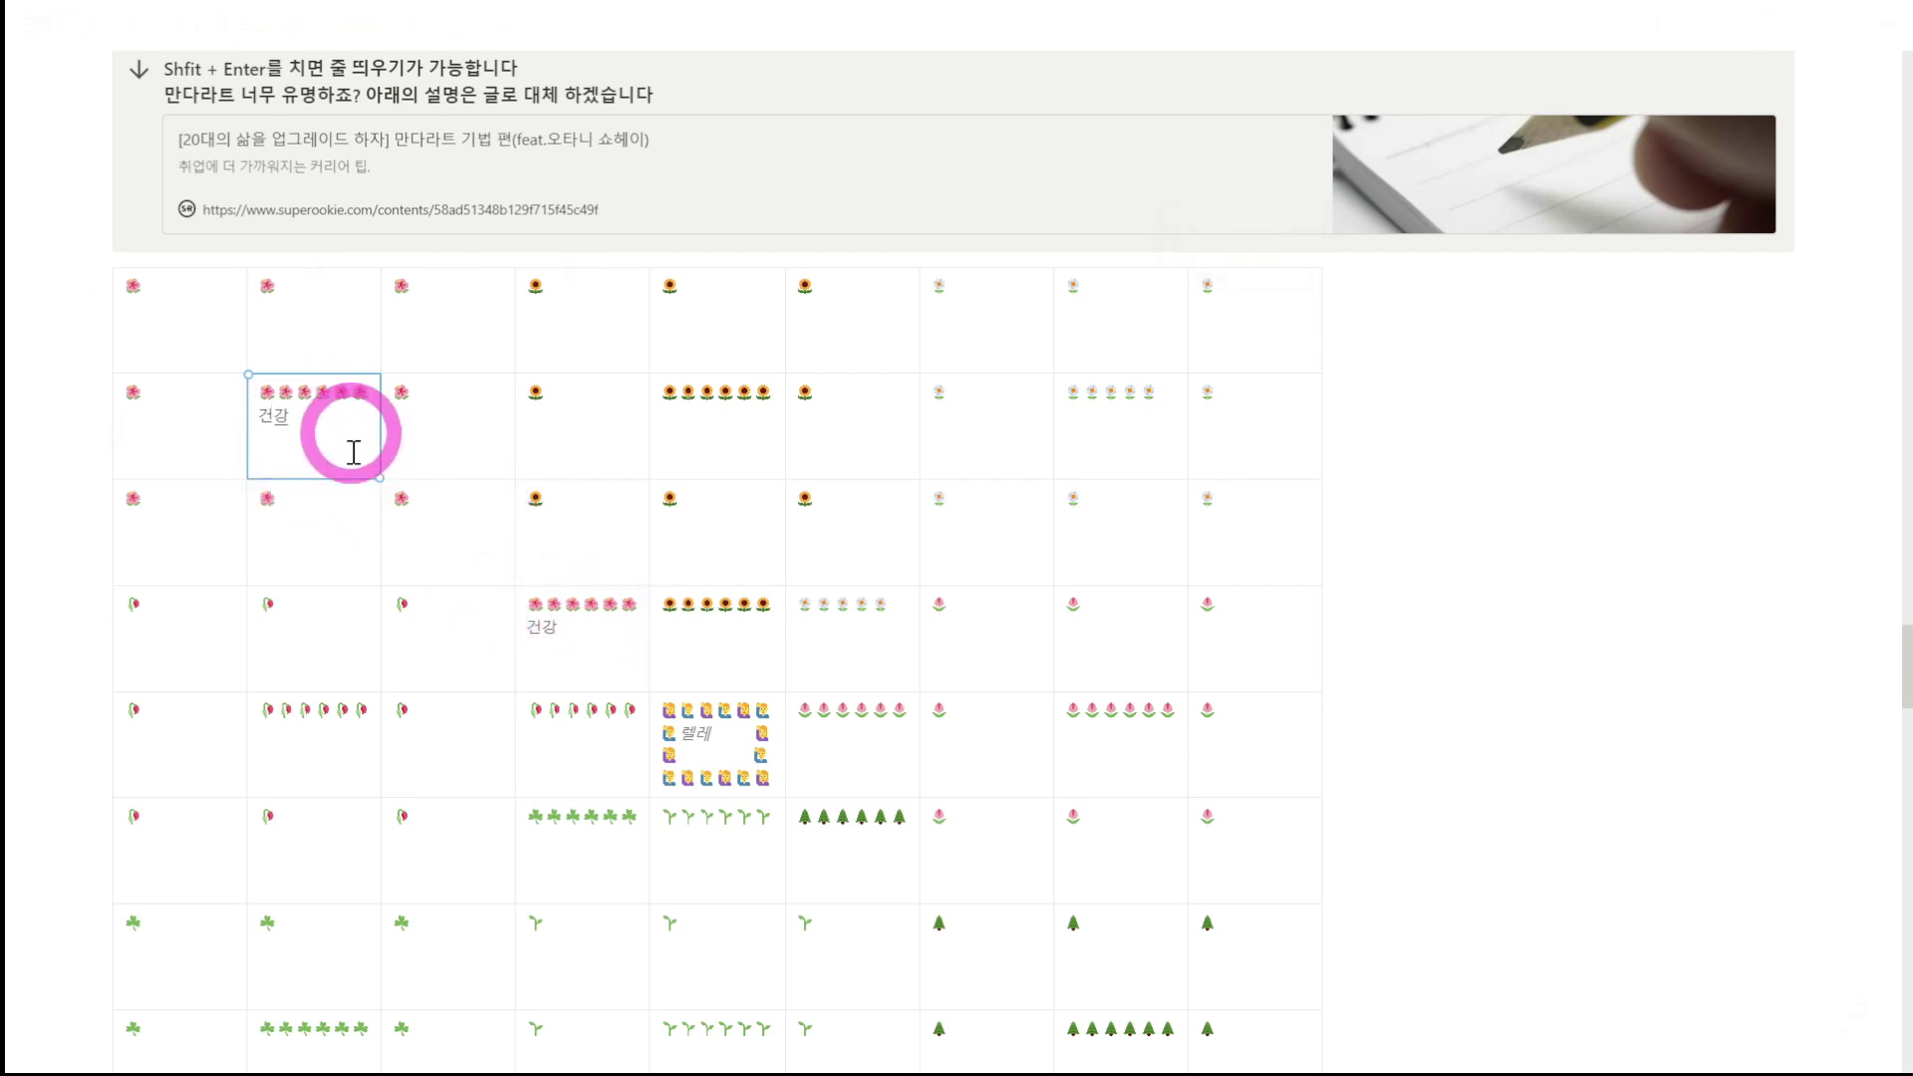
Step: Enter 개인 on a new line under the sunflowers in the central block, without an extra blank line below it
{"action": "left_click", "coordinate": [776, 611]}
{"action": "key", "text": "shift+Return"}
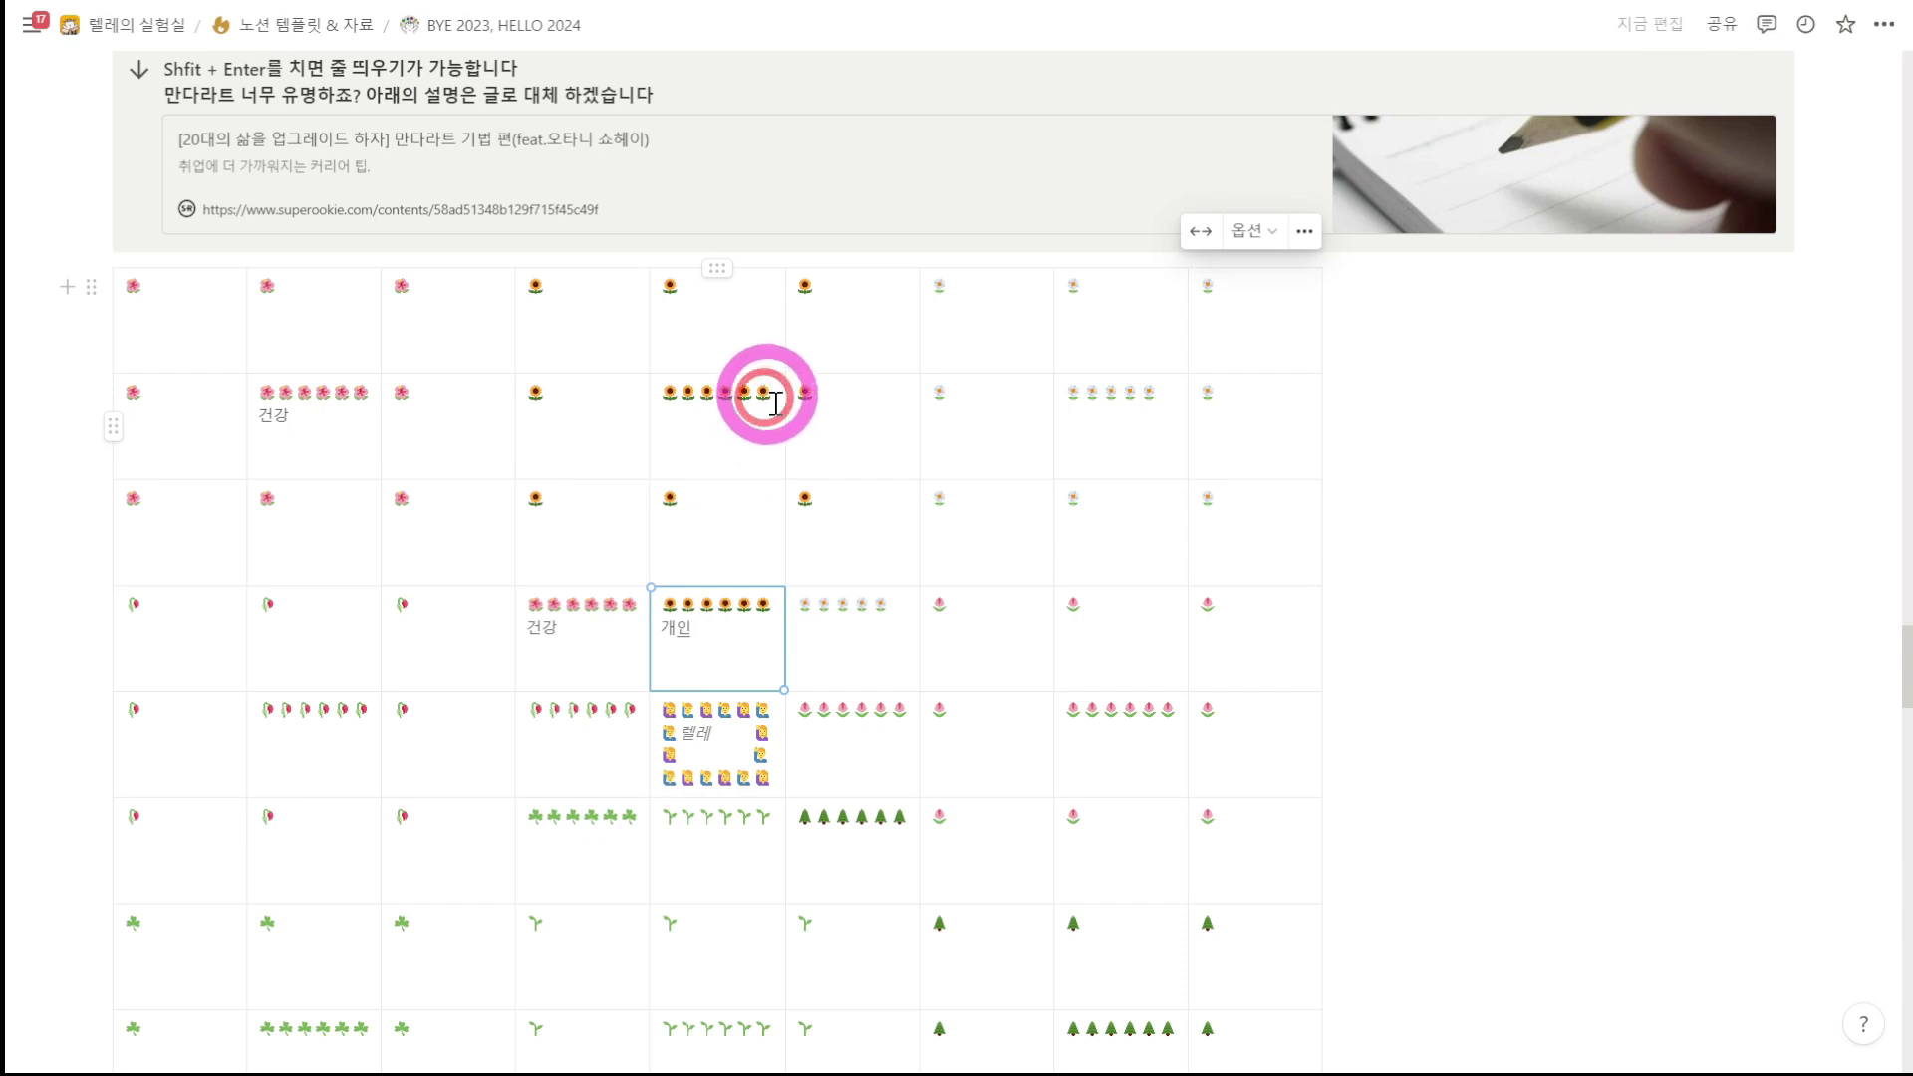
{"action": "key", "text": "shift+Return"}
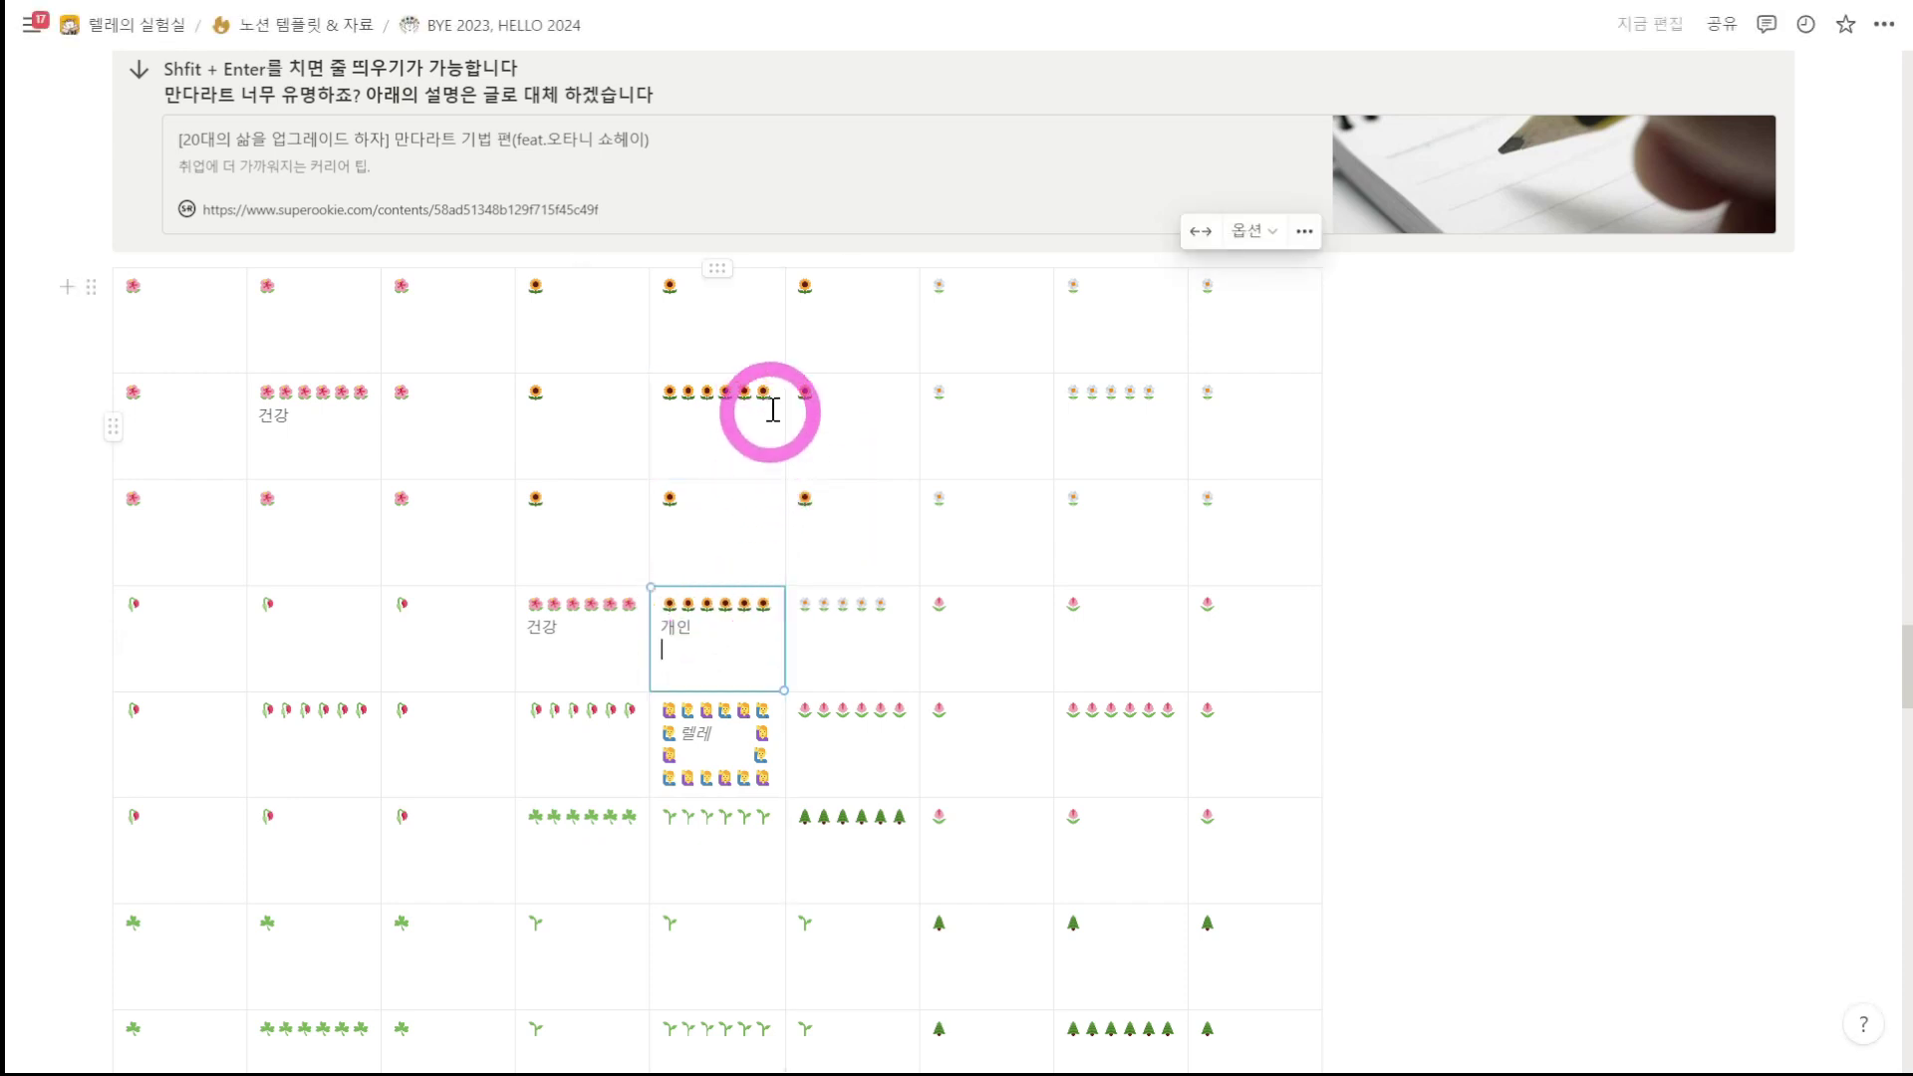
{"action": "left_click", "coordinate": [774, 403]}
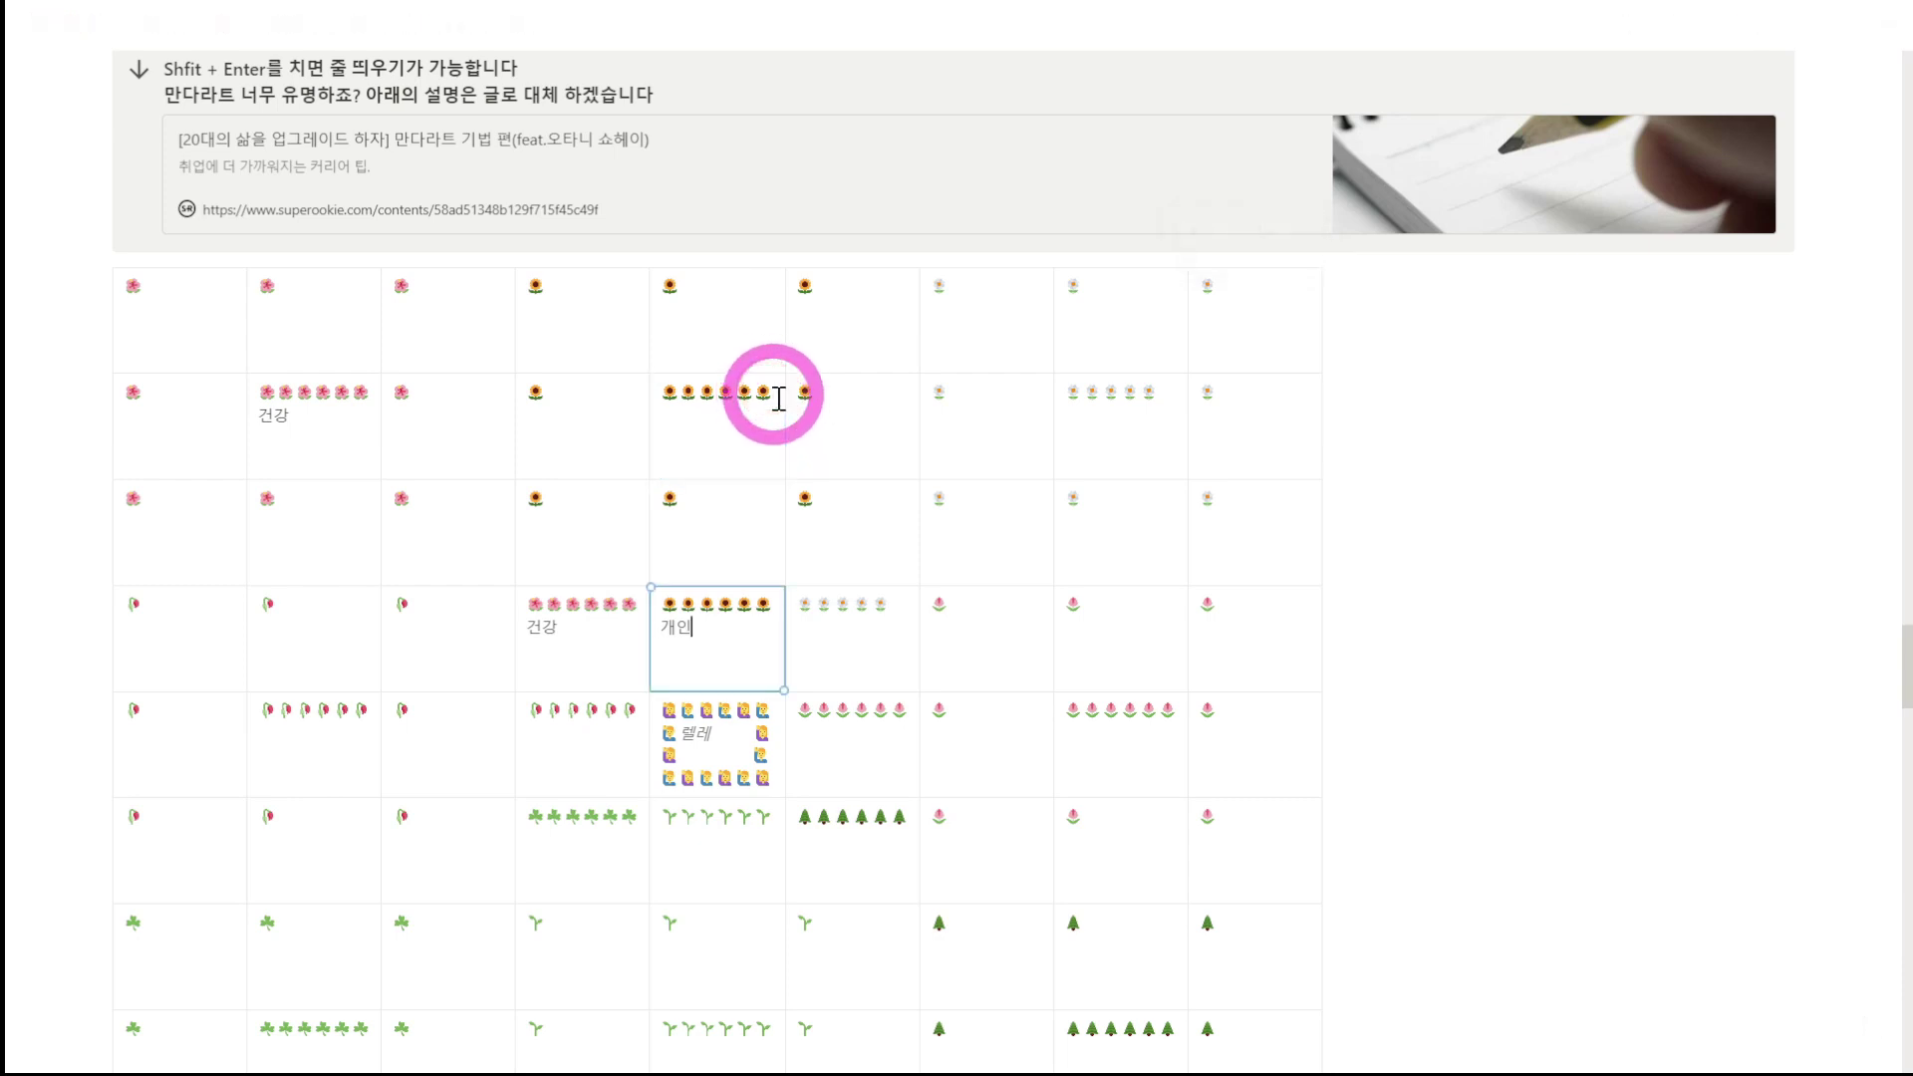
Step: Enter 개인 on a new line in the center cell of the table's upper-middle sunflower block
{"action": "left_click", "coordinate": [761, 389]}
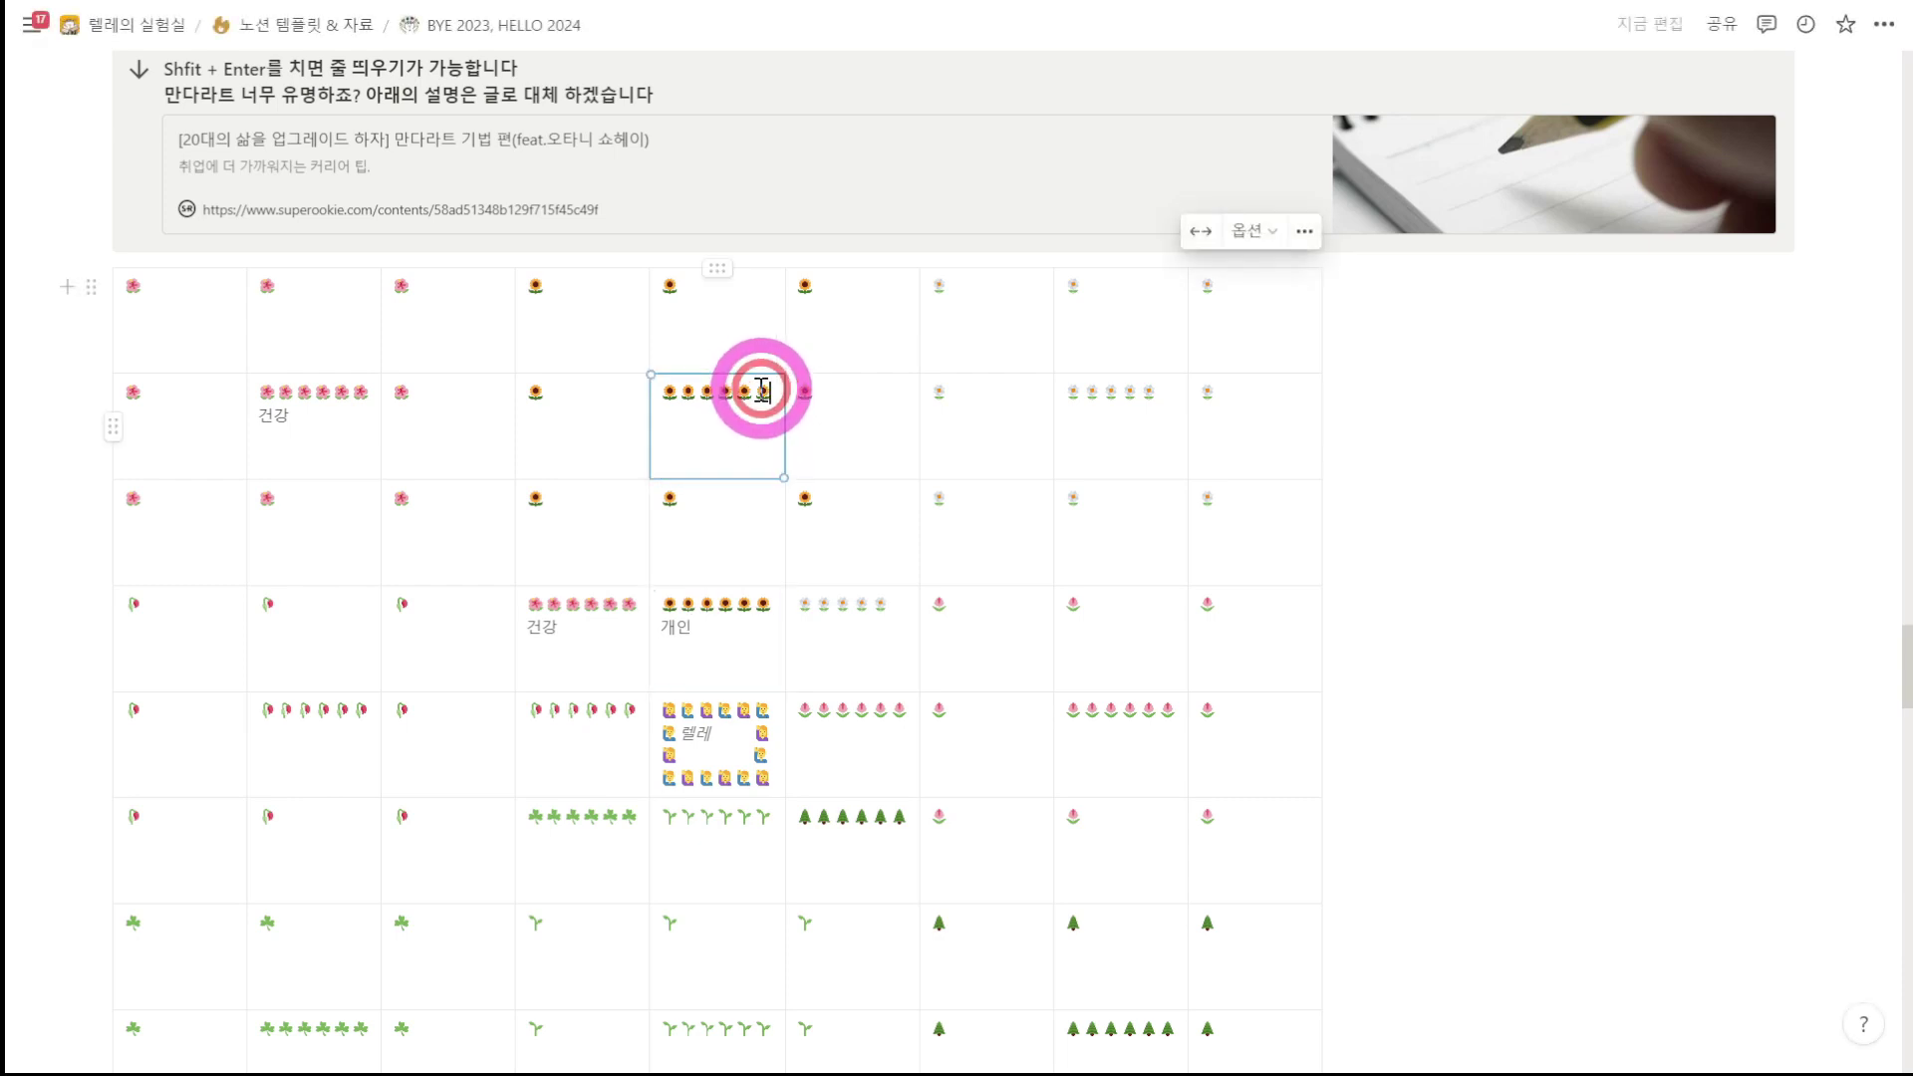
{"action": "key", "text": "shift+Return"}
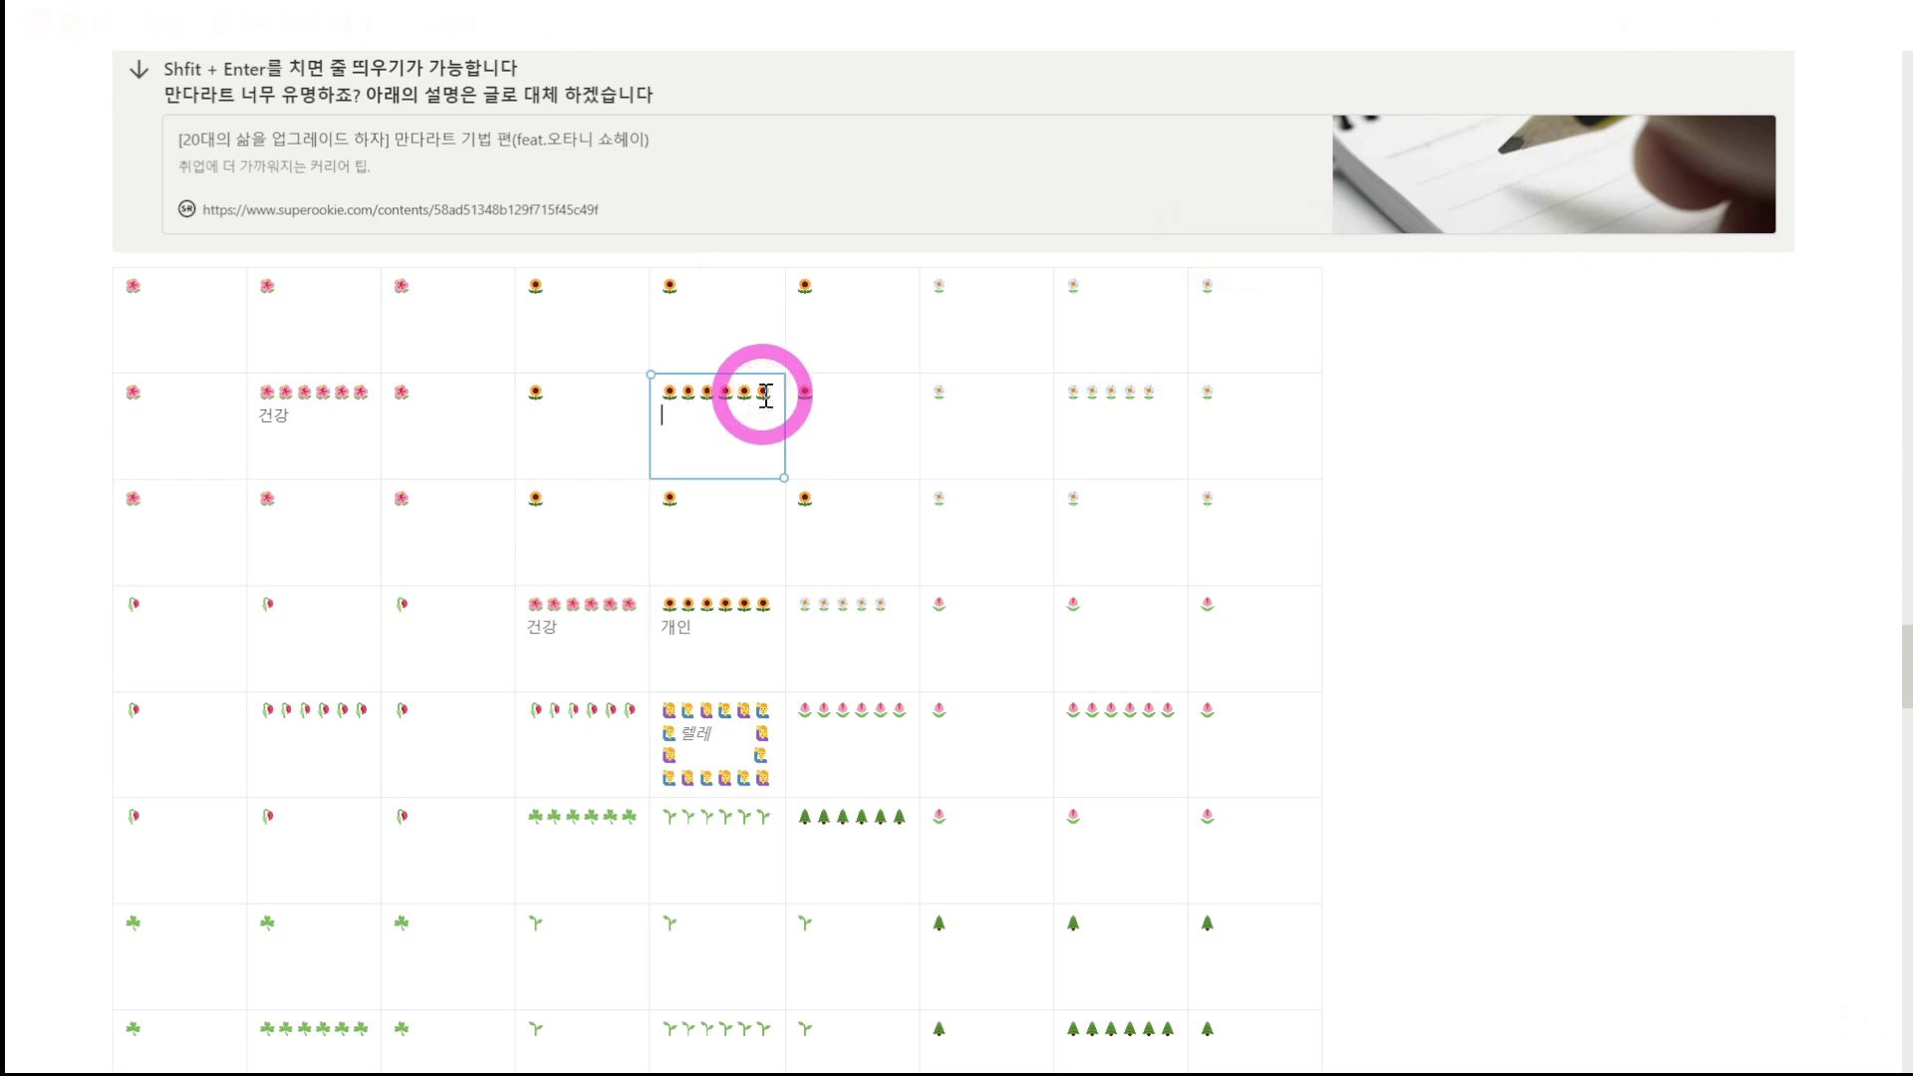
{"action": "type", "text": "개인"}
{"action": "left_click", "coordinate": [1501, 772]}
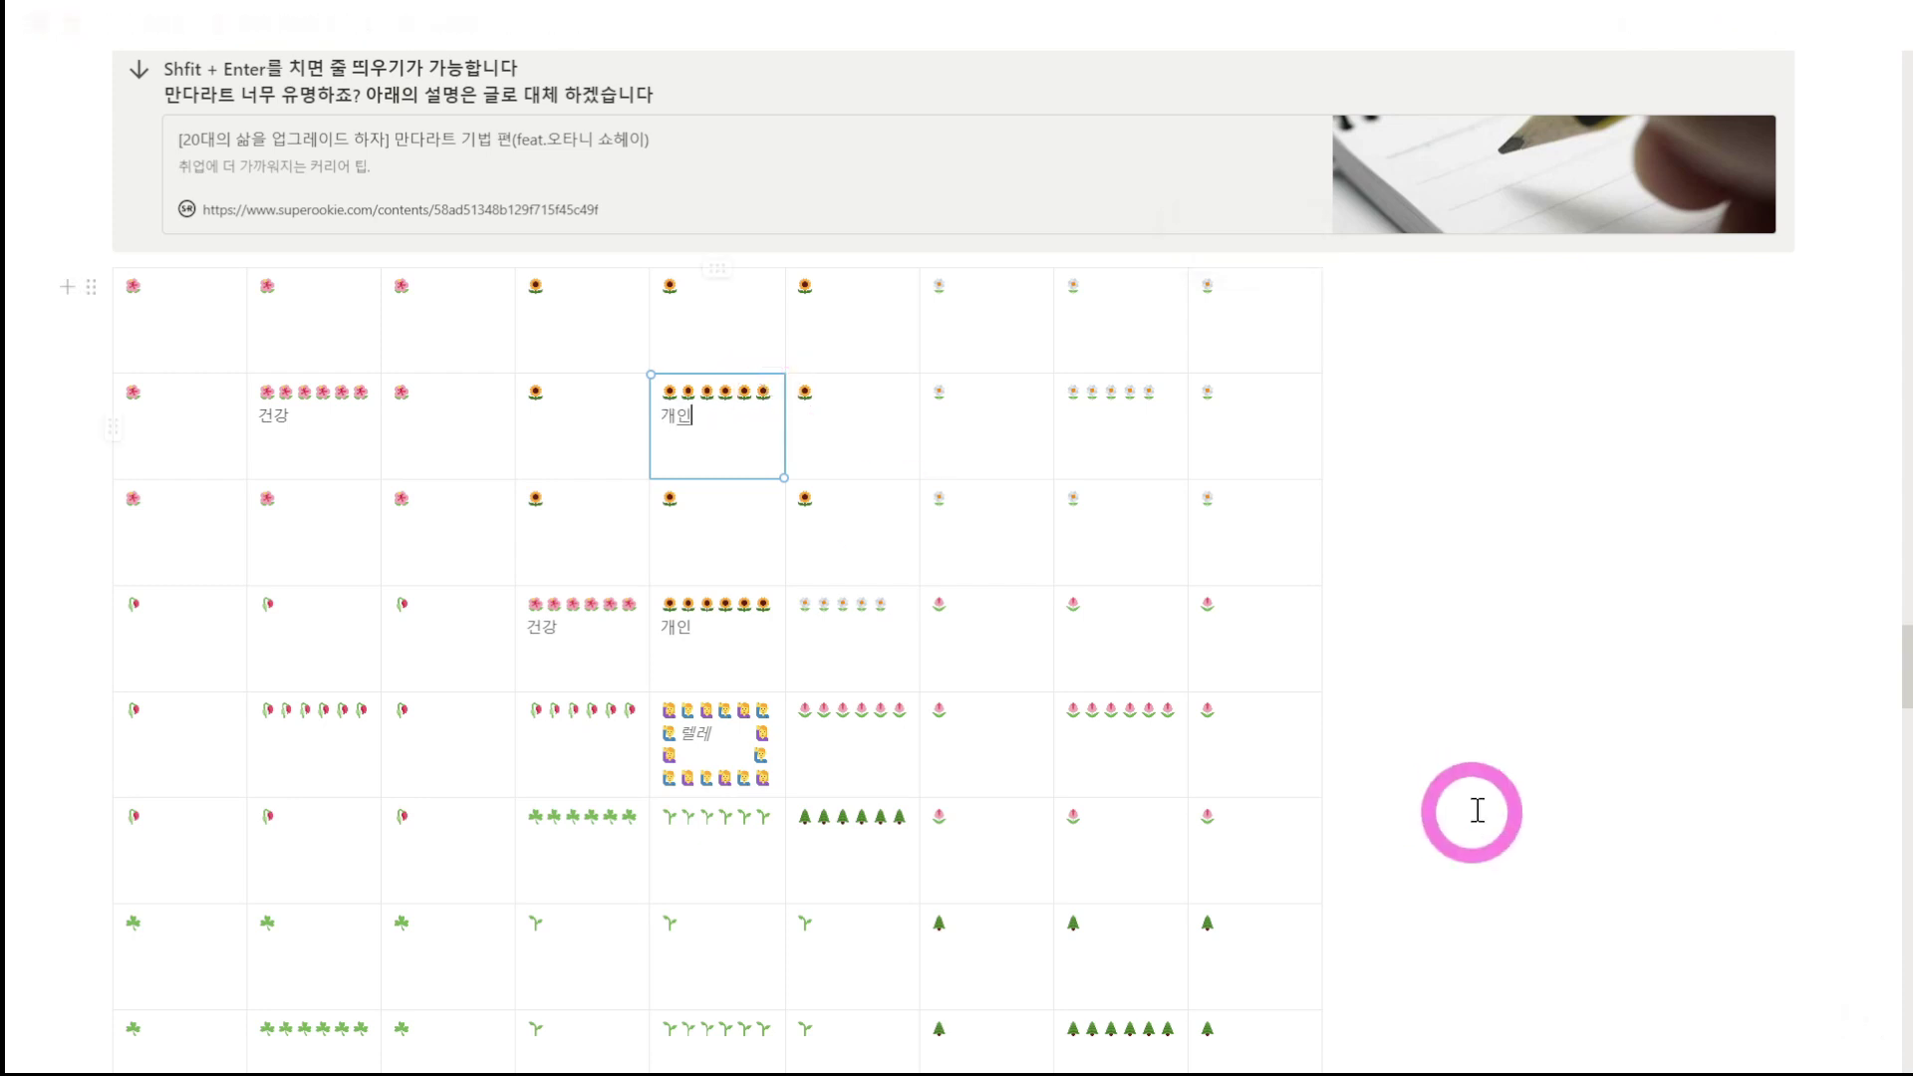
Step: Open the linked Superookie article on the 만다라트 technique and examine its blank diagram of 핵심 목표 and 세부 목표 cells
{"action": "left_click", "coordinate": [1092, 769]}
{"action": "scroll", "coordinate": [1092, 769], "scroll_direction": "down", "scroll_amount": 1}
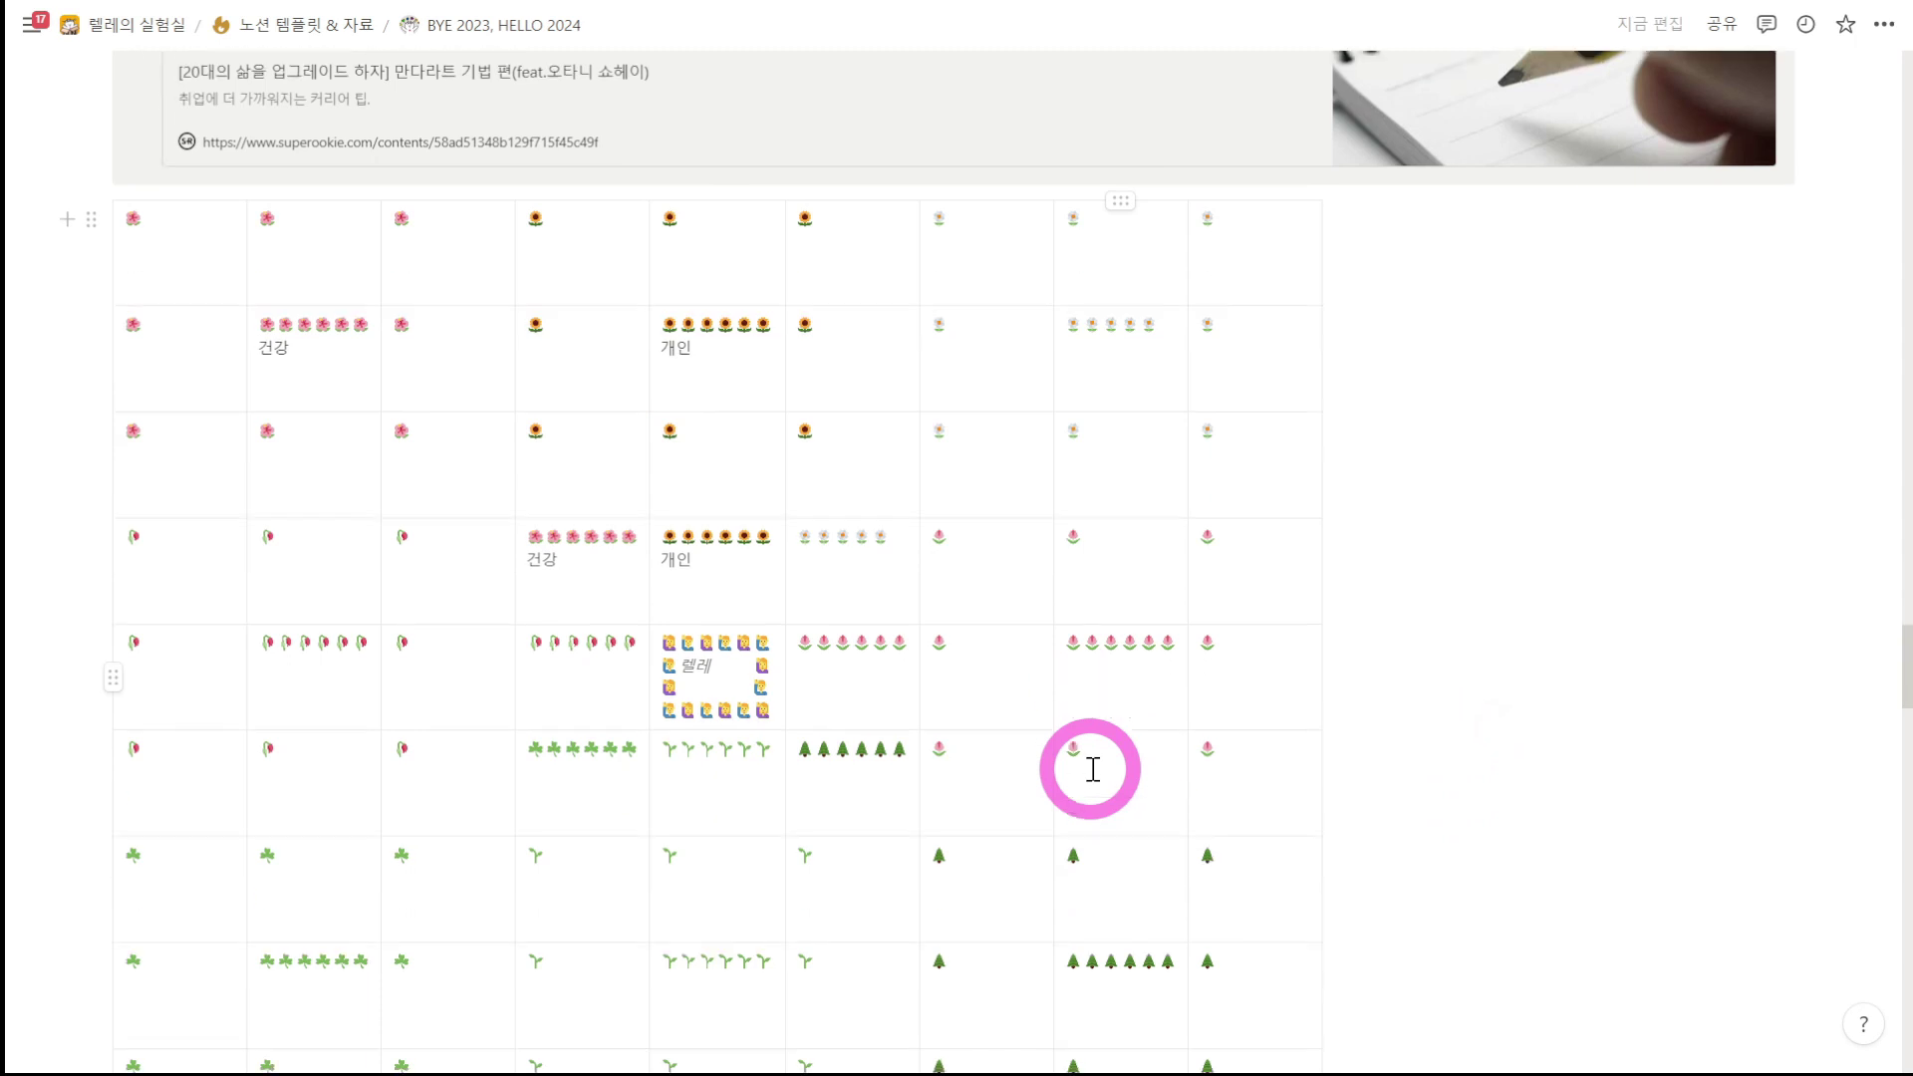
{"action": "scroll", "coordinate": [745, 691], "scroll_direction": "up", "scroll_amount": 1}
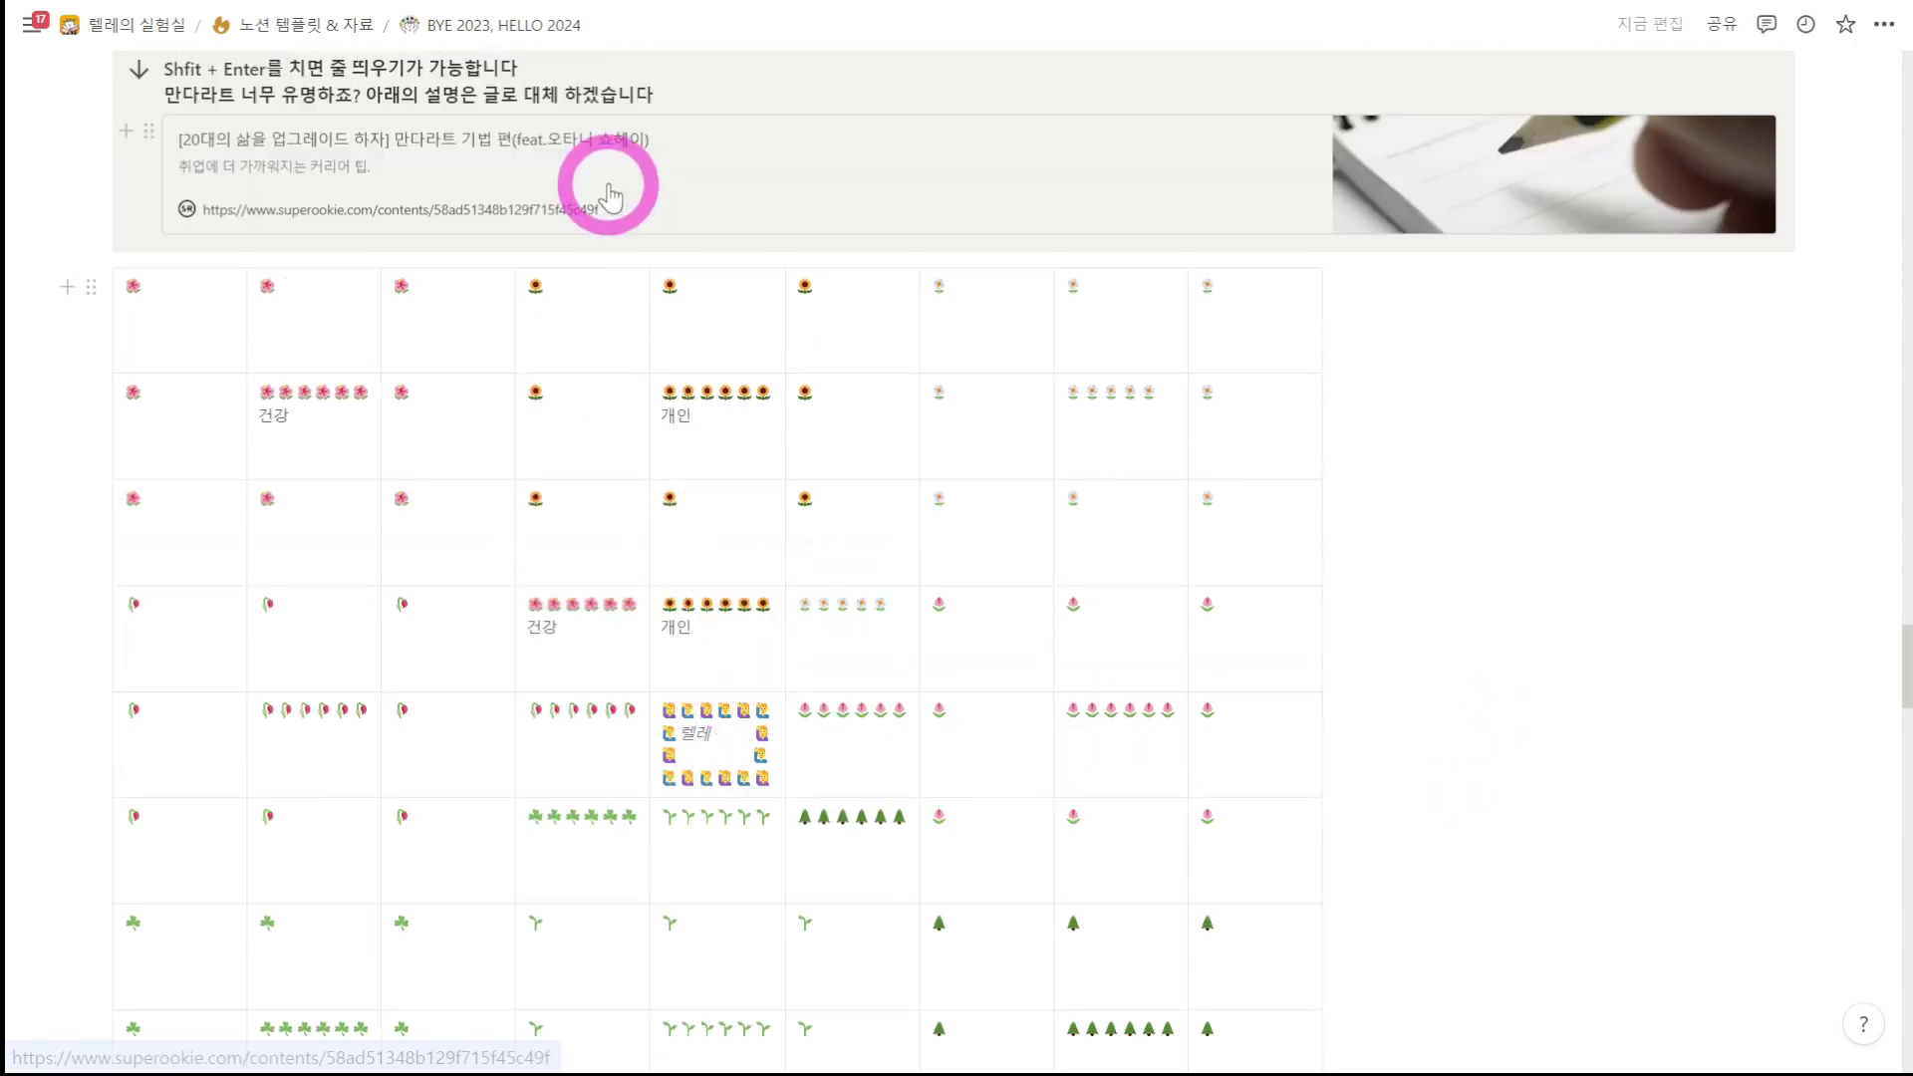
{"action": "scroll", "coordinate": [916, 827], "scroll_direction": "down", "scroll_amount": 1}
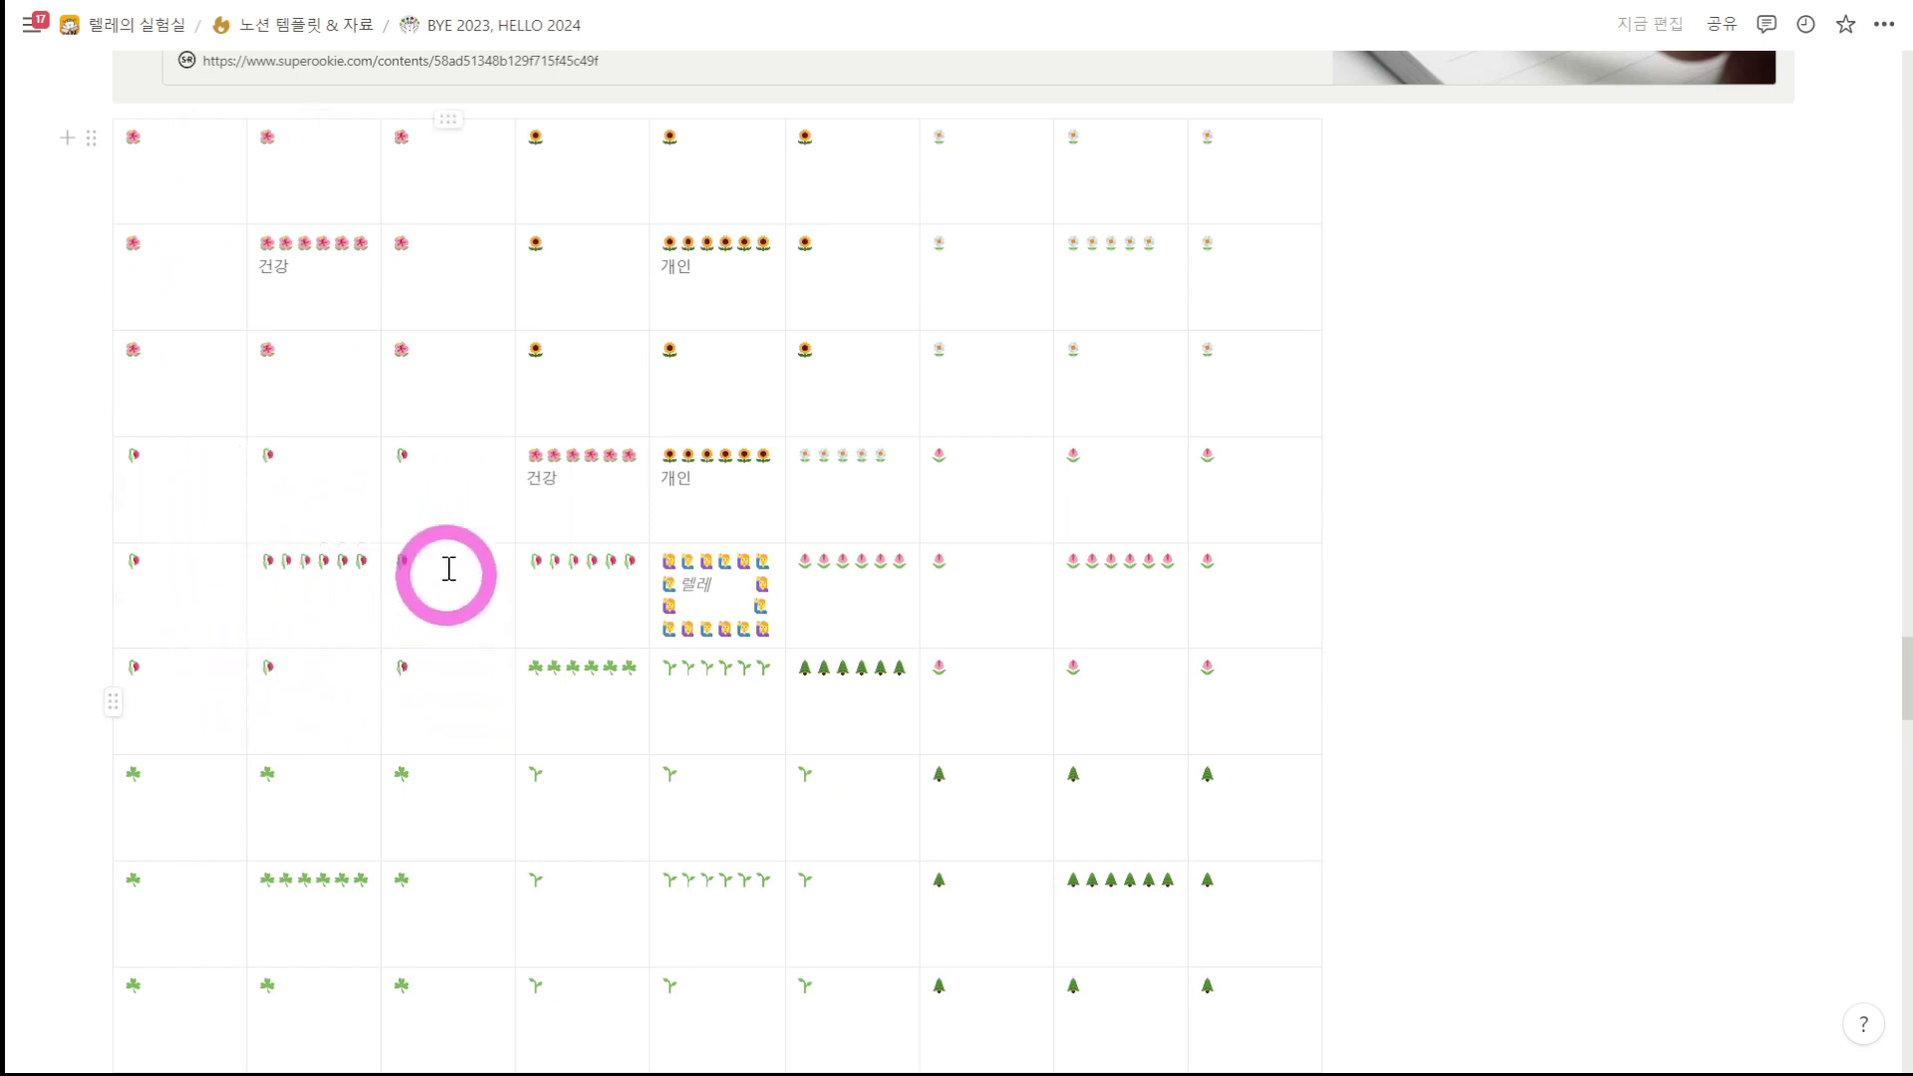
{"action": "scroll", "coordinate": [575, 448], "scroll_direction": "up", "scroll_amount": 3}
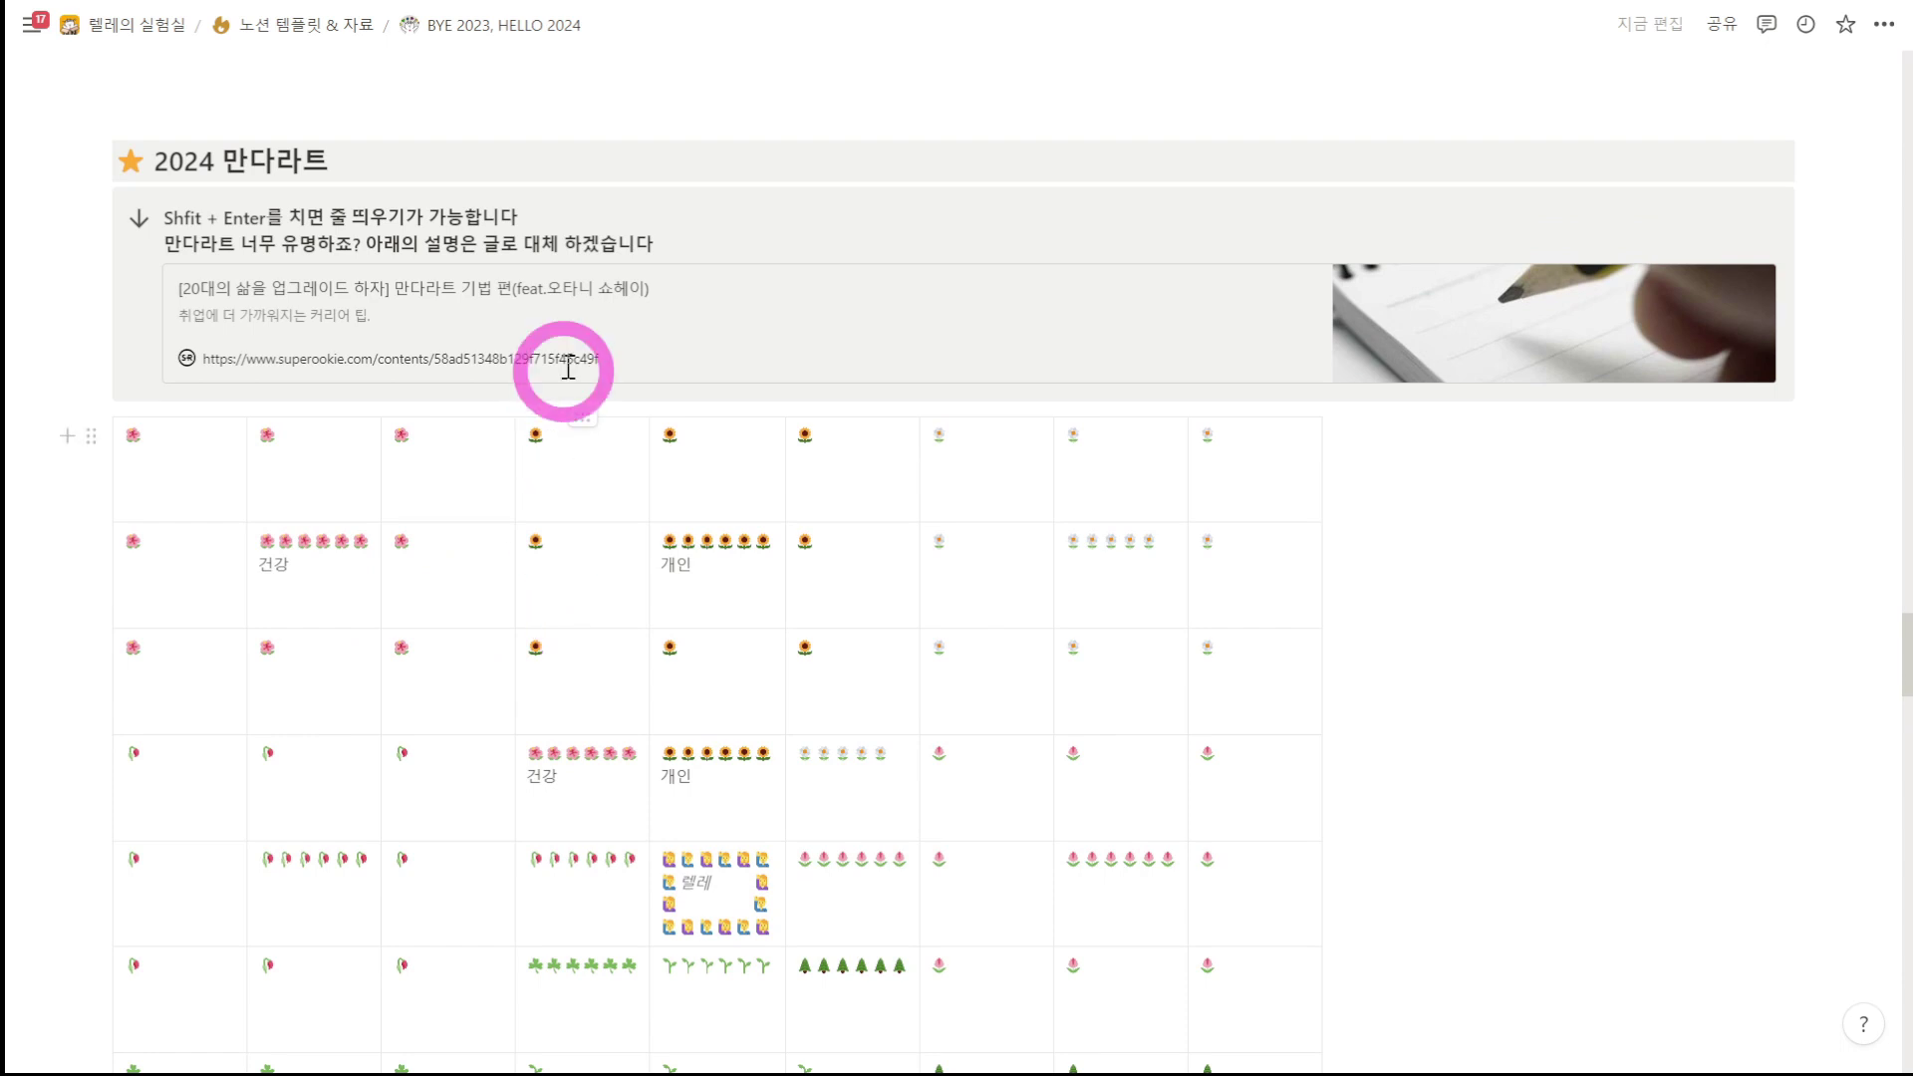
{"action": "left_click", "coordinate": [618, 311]}
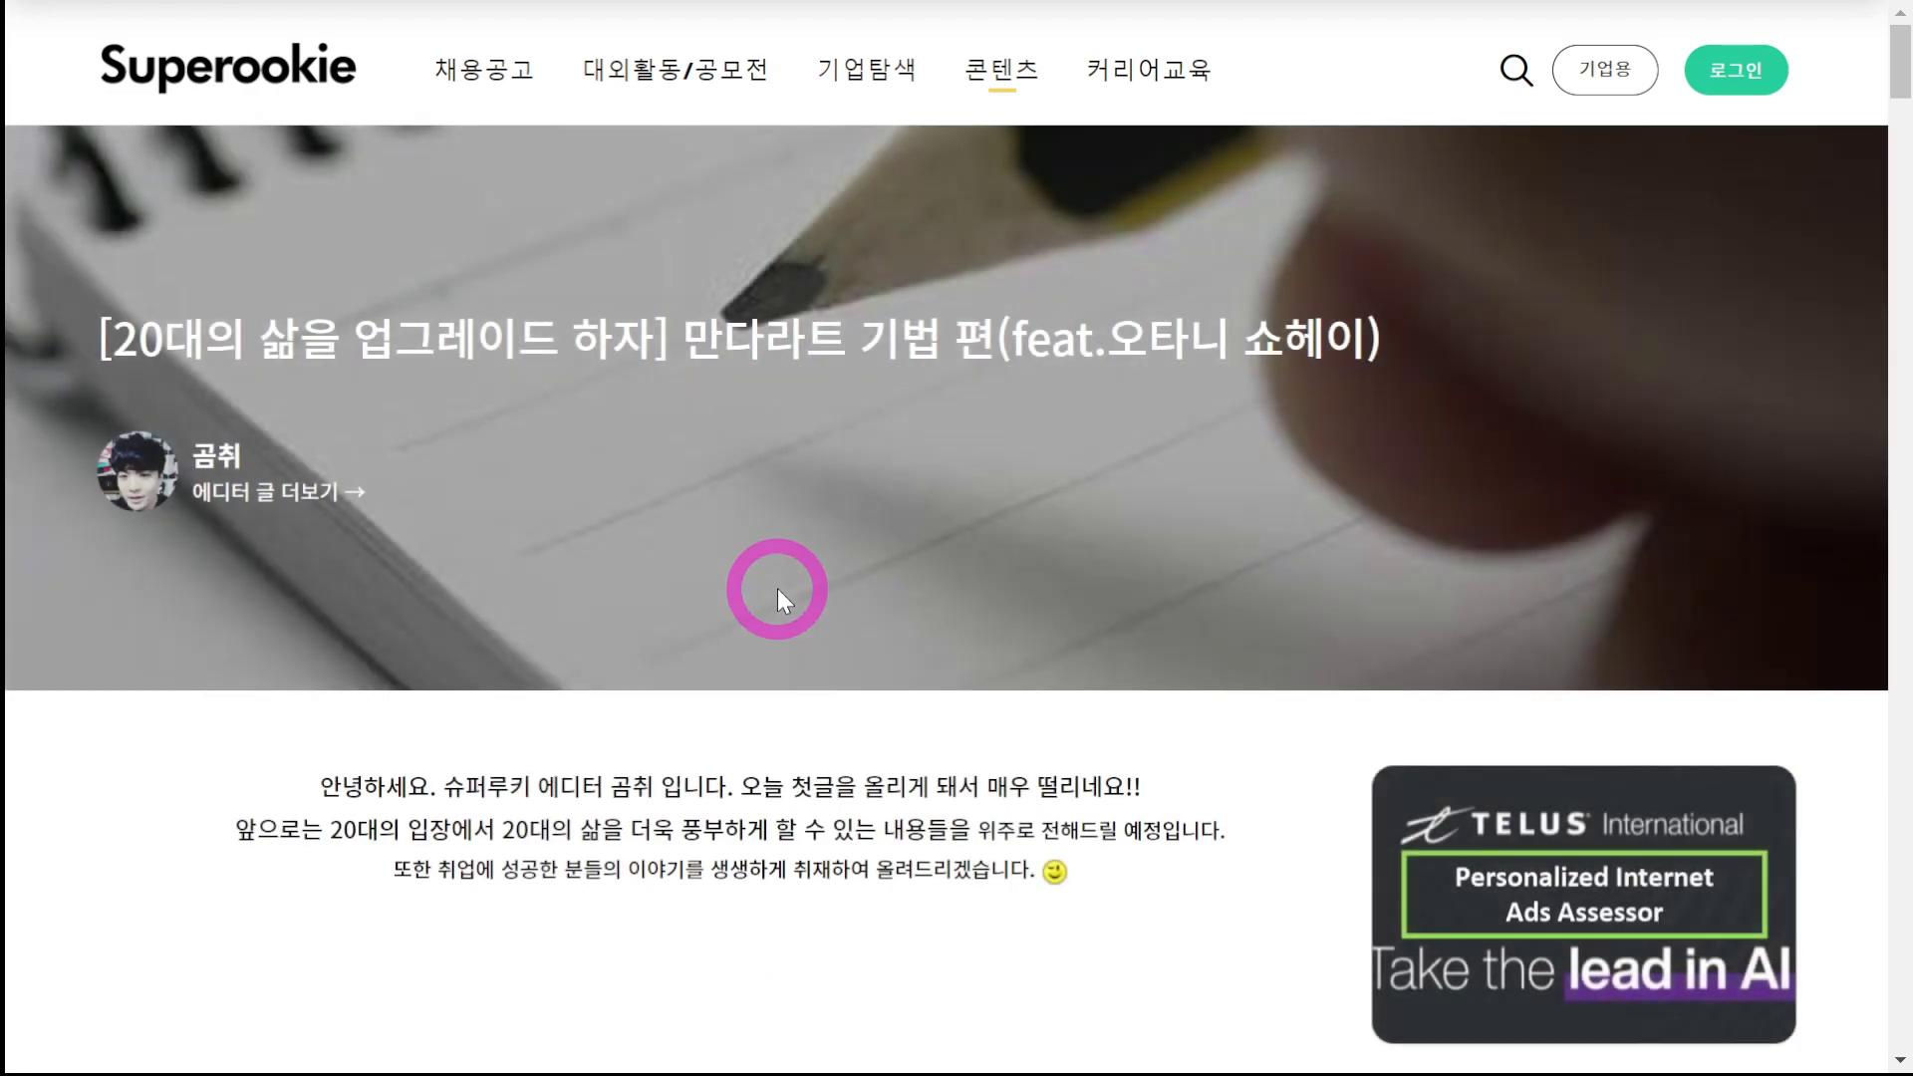
{"action": "scroll", "coordinate": [777, 588], "scroll_direction": "down", "scroll_amount": 10}
{"action": "scroll", "coordinate": [778, 591], "scroll_direction": "down", "scroll_amount": 4}
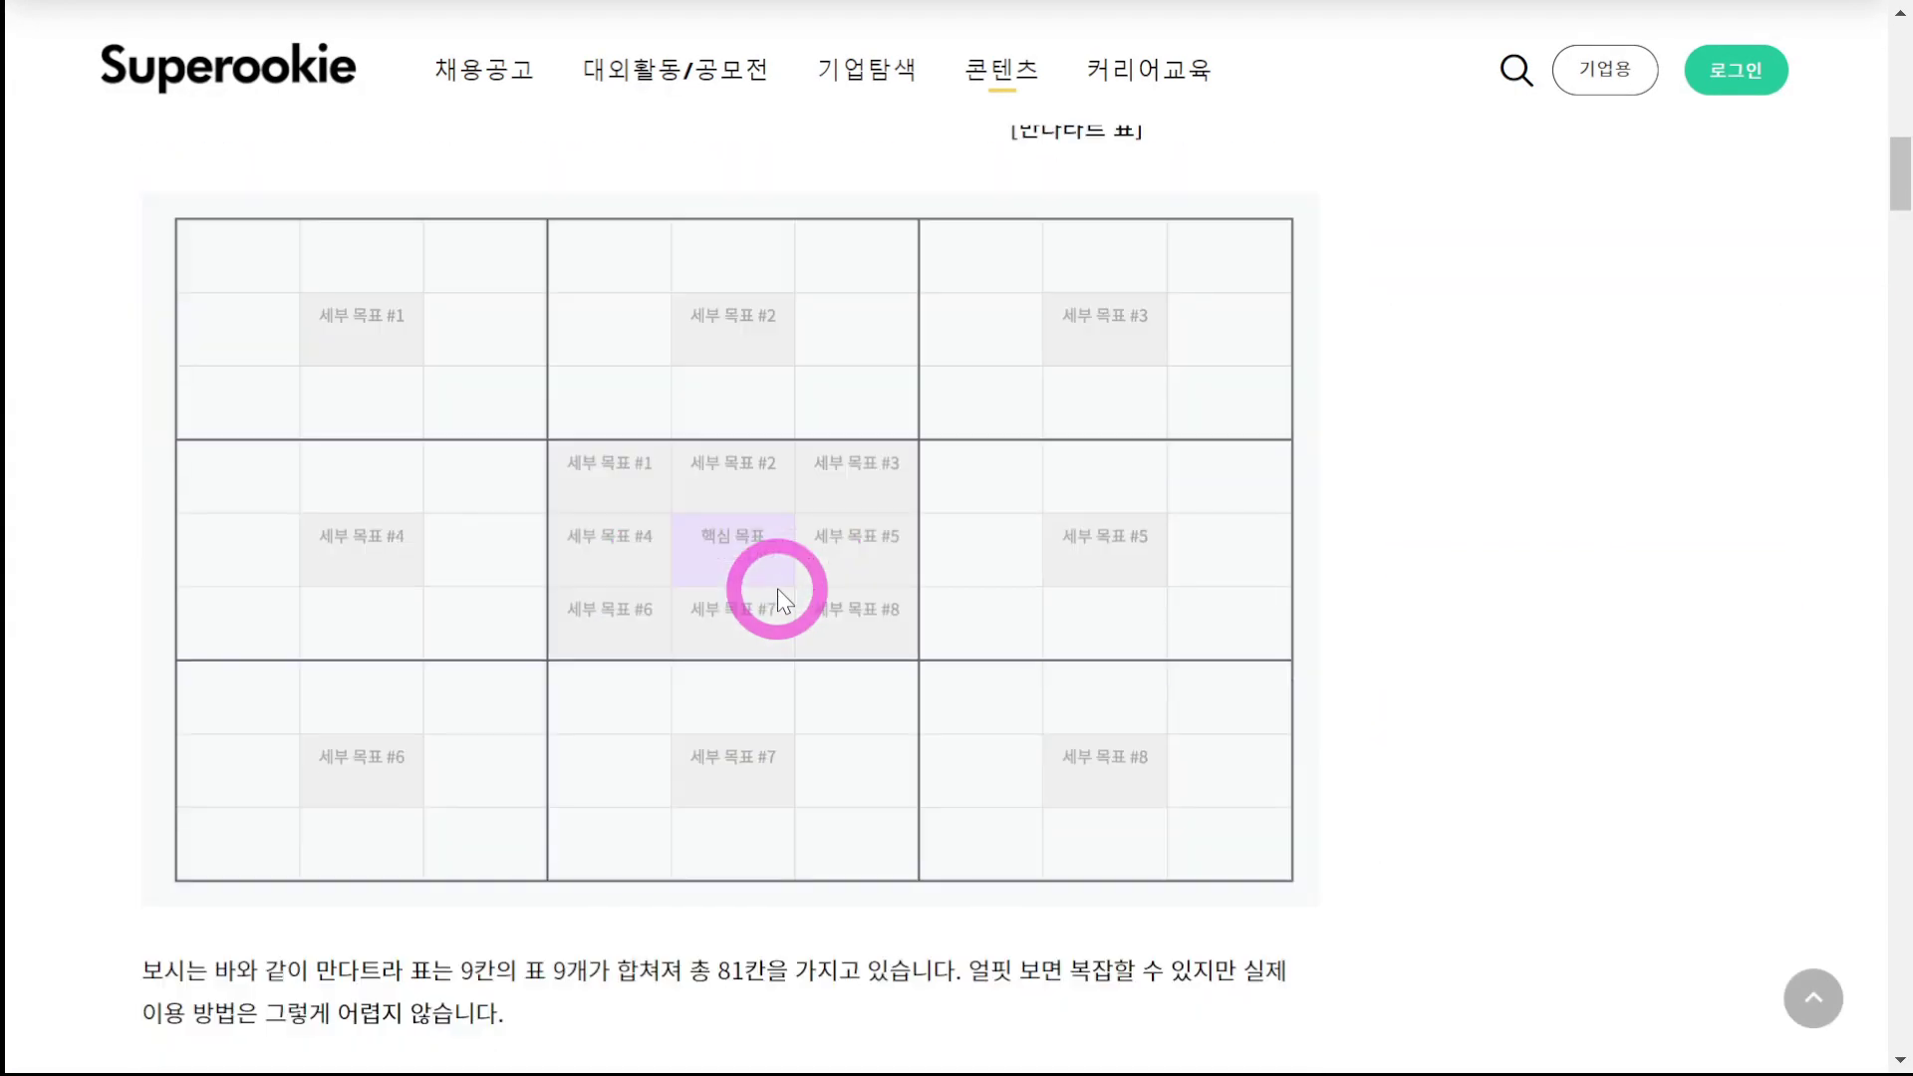
{"action": "scroll", "coordinate": [739, 446], "scroll_direction": "up", "scroll_amount": 2}
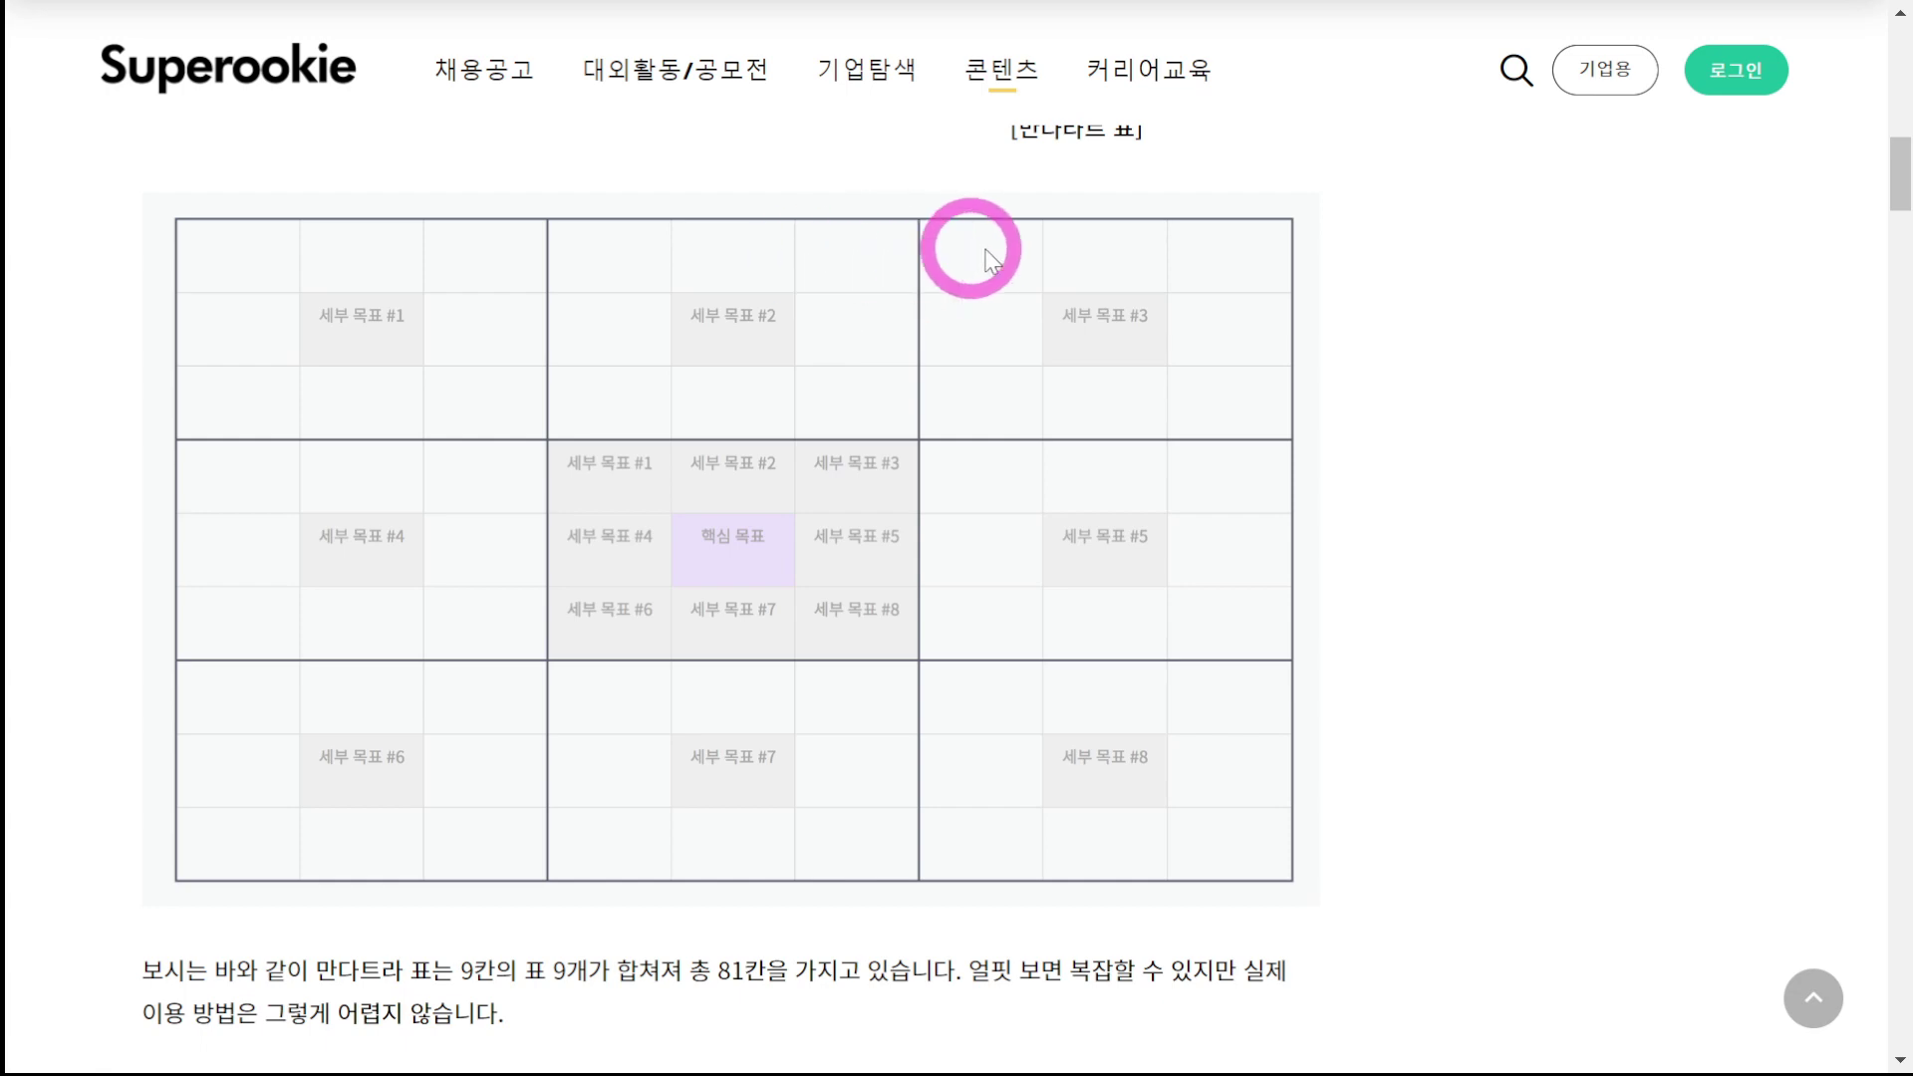
Step: Examine the article's filled-in example chart around 8구단 드래프트 1순위, and return to the 만다라트 table in the Notion page
{"action": "scroll", "coordinate": [1422, 477], "scroll_direction": "down", "scroll_amount": 1}
{"action": "scroll", "coordinate": [1422, 477], "scroll_direction": "down", "scroll_amount": 15}
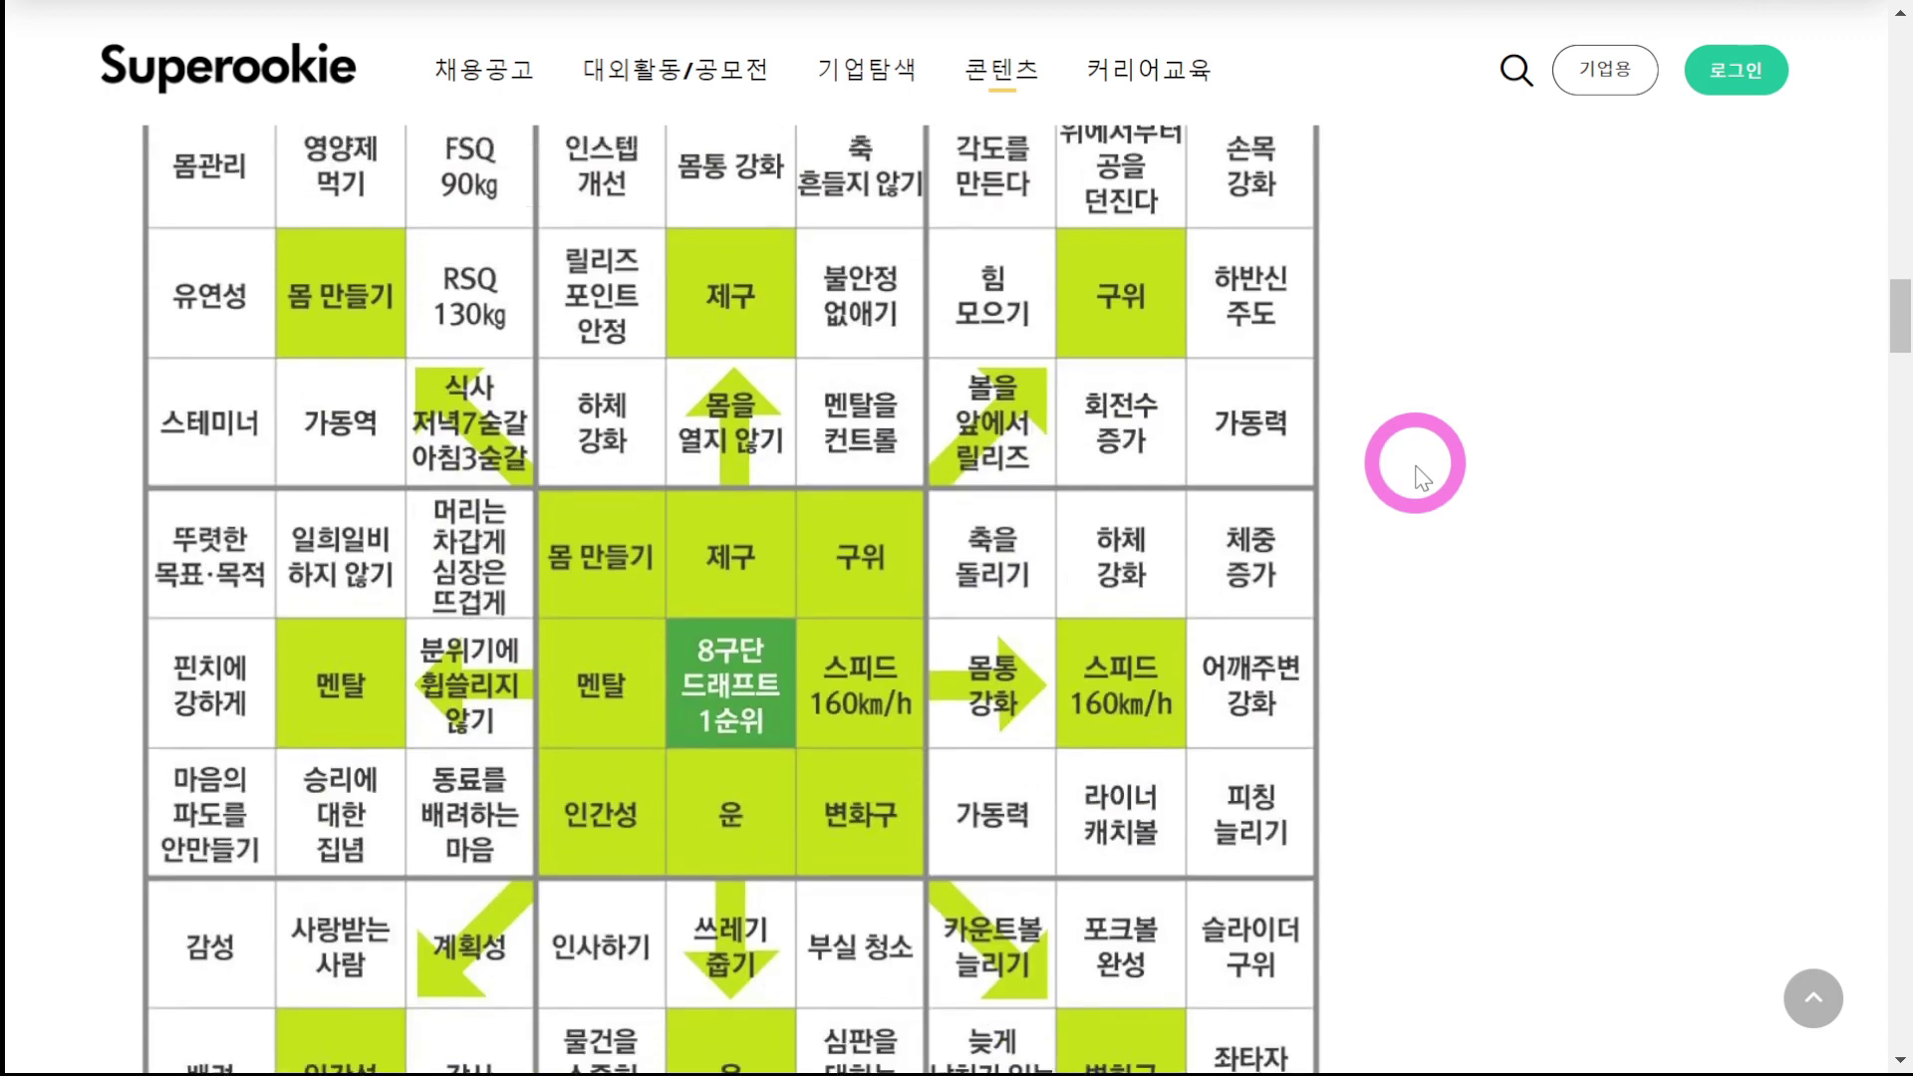
{"action": "scroll", "coordinate": [1420, 468], "scroll_direction": "up", "scroll_amount": 5}
{"action": "scroll", "coordinate": [1394, 535], "scroll_direction": "up", "scroll_amount": 2}
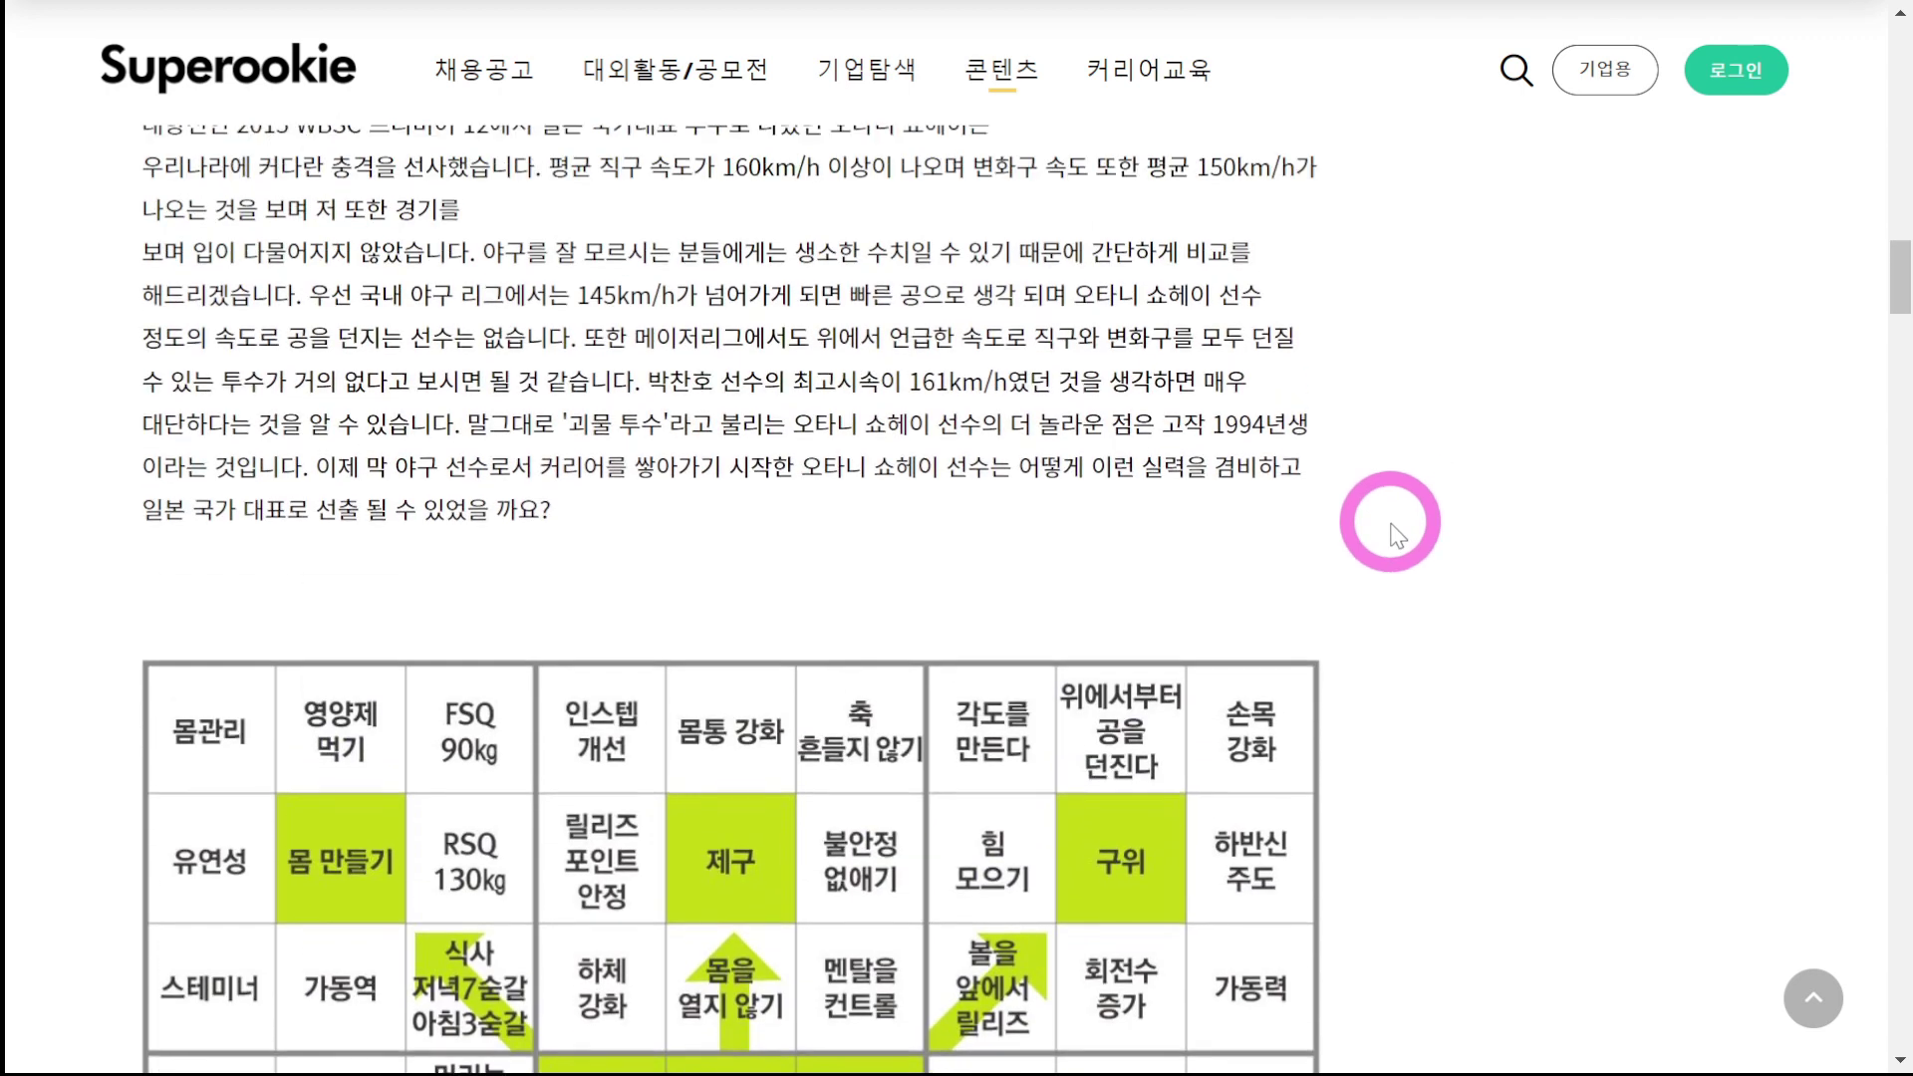
{"action": "scroll", "coordinate": [1395, 535], "scroll_direction": "down", "scroll_amount": 6}
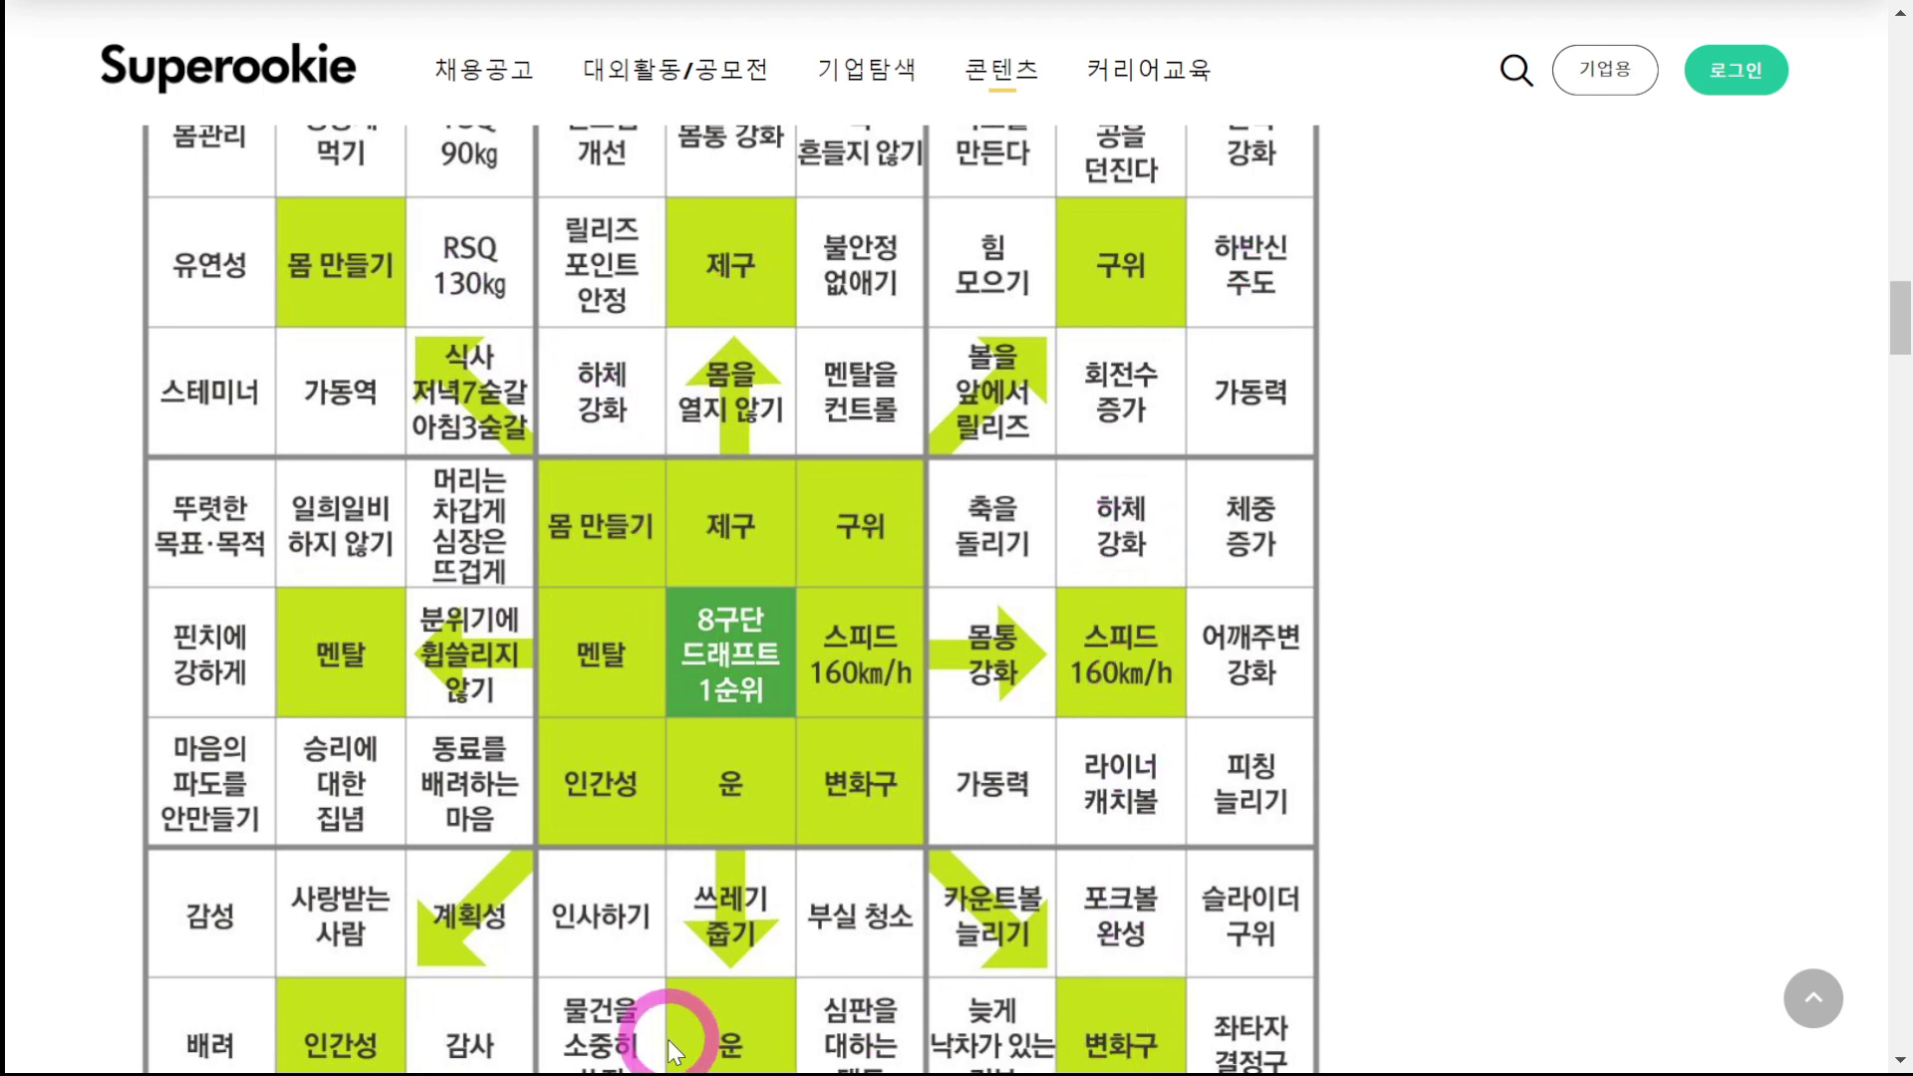
{"action": "scroll", "coordinate": [438, 727], "scroll_direction": "up", "scroll_amount": 2}
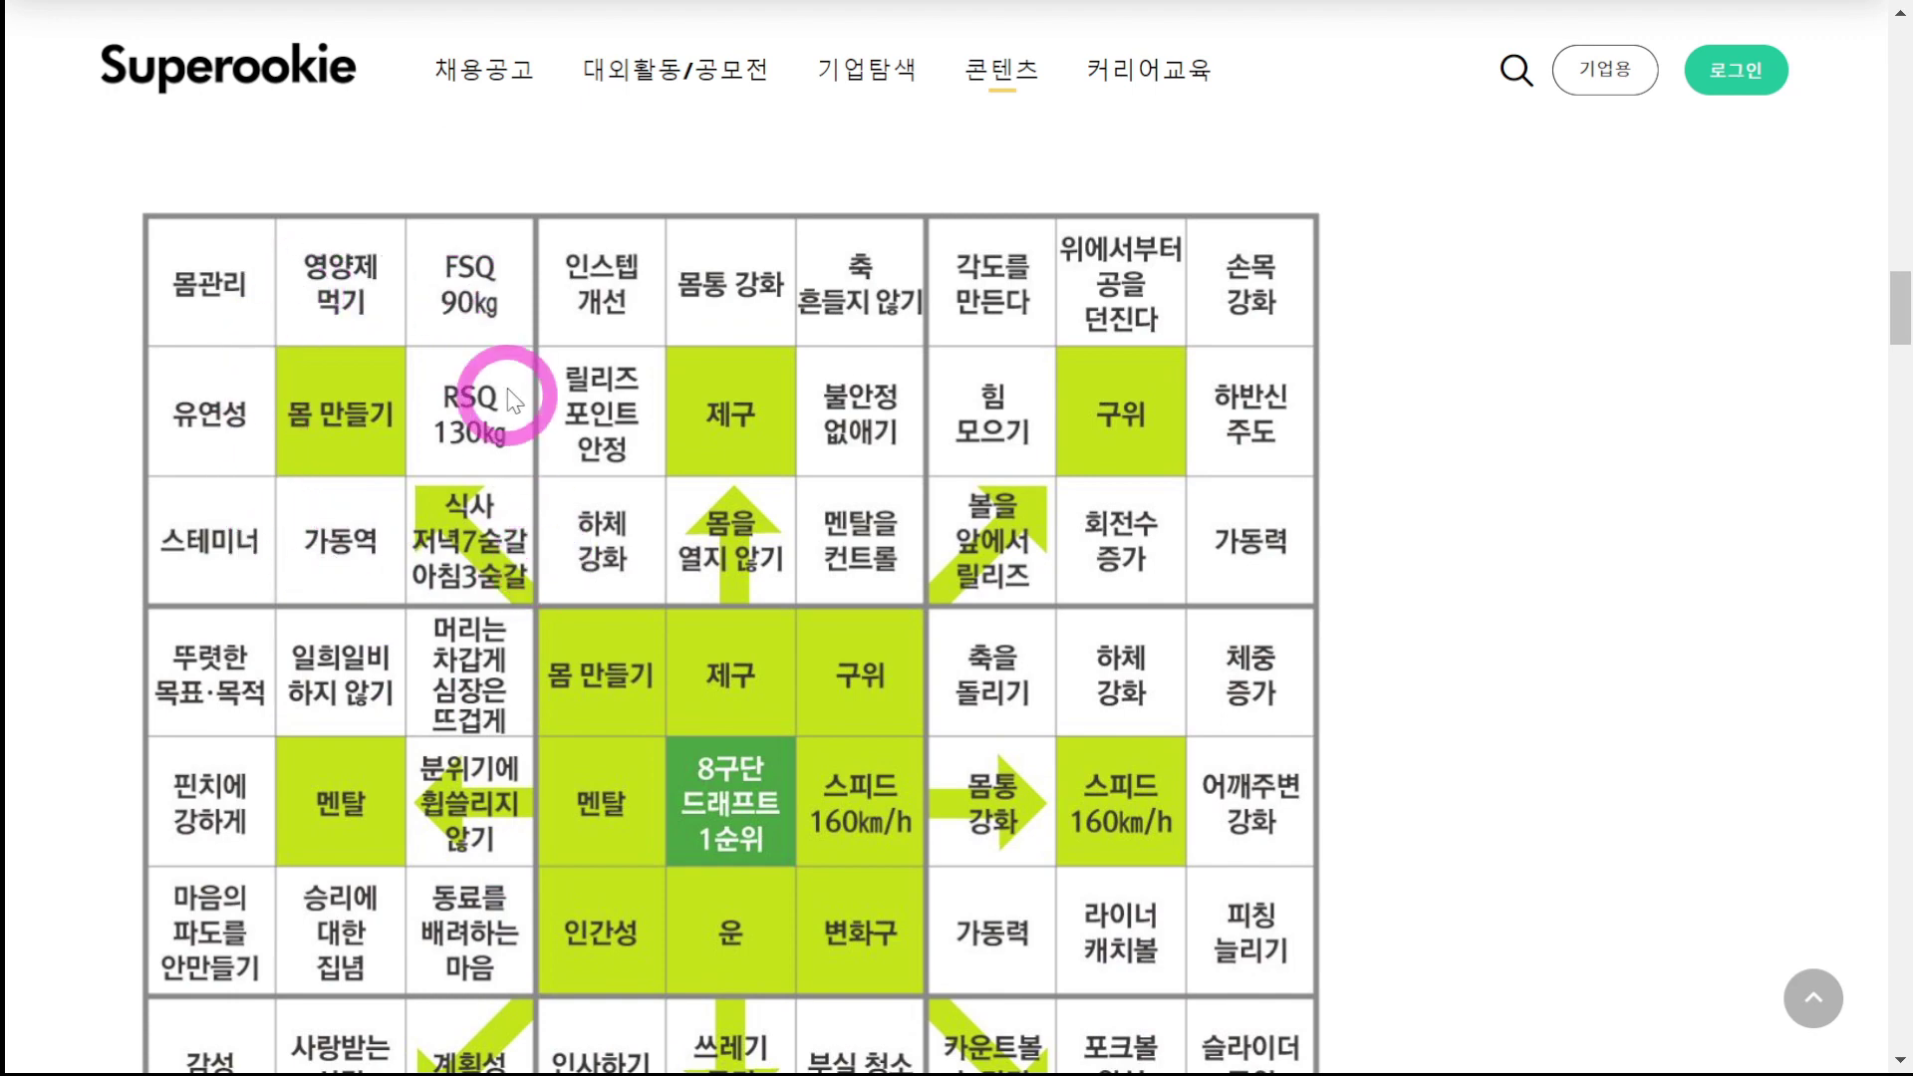
{"action": "scroll", "coordinate": [478, 418], "scroll_direction": "down", "scroll_amount": 5}
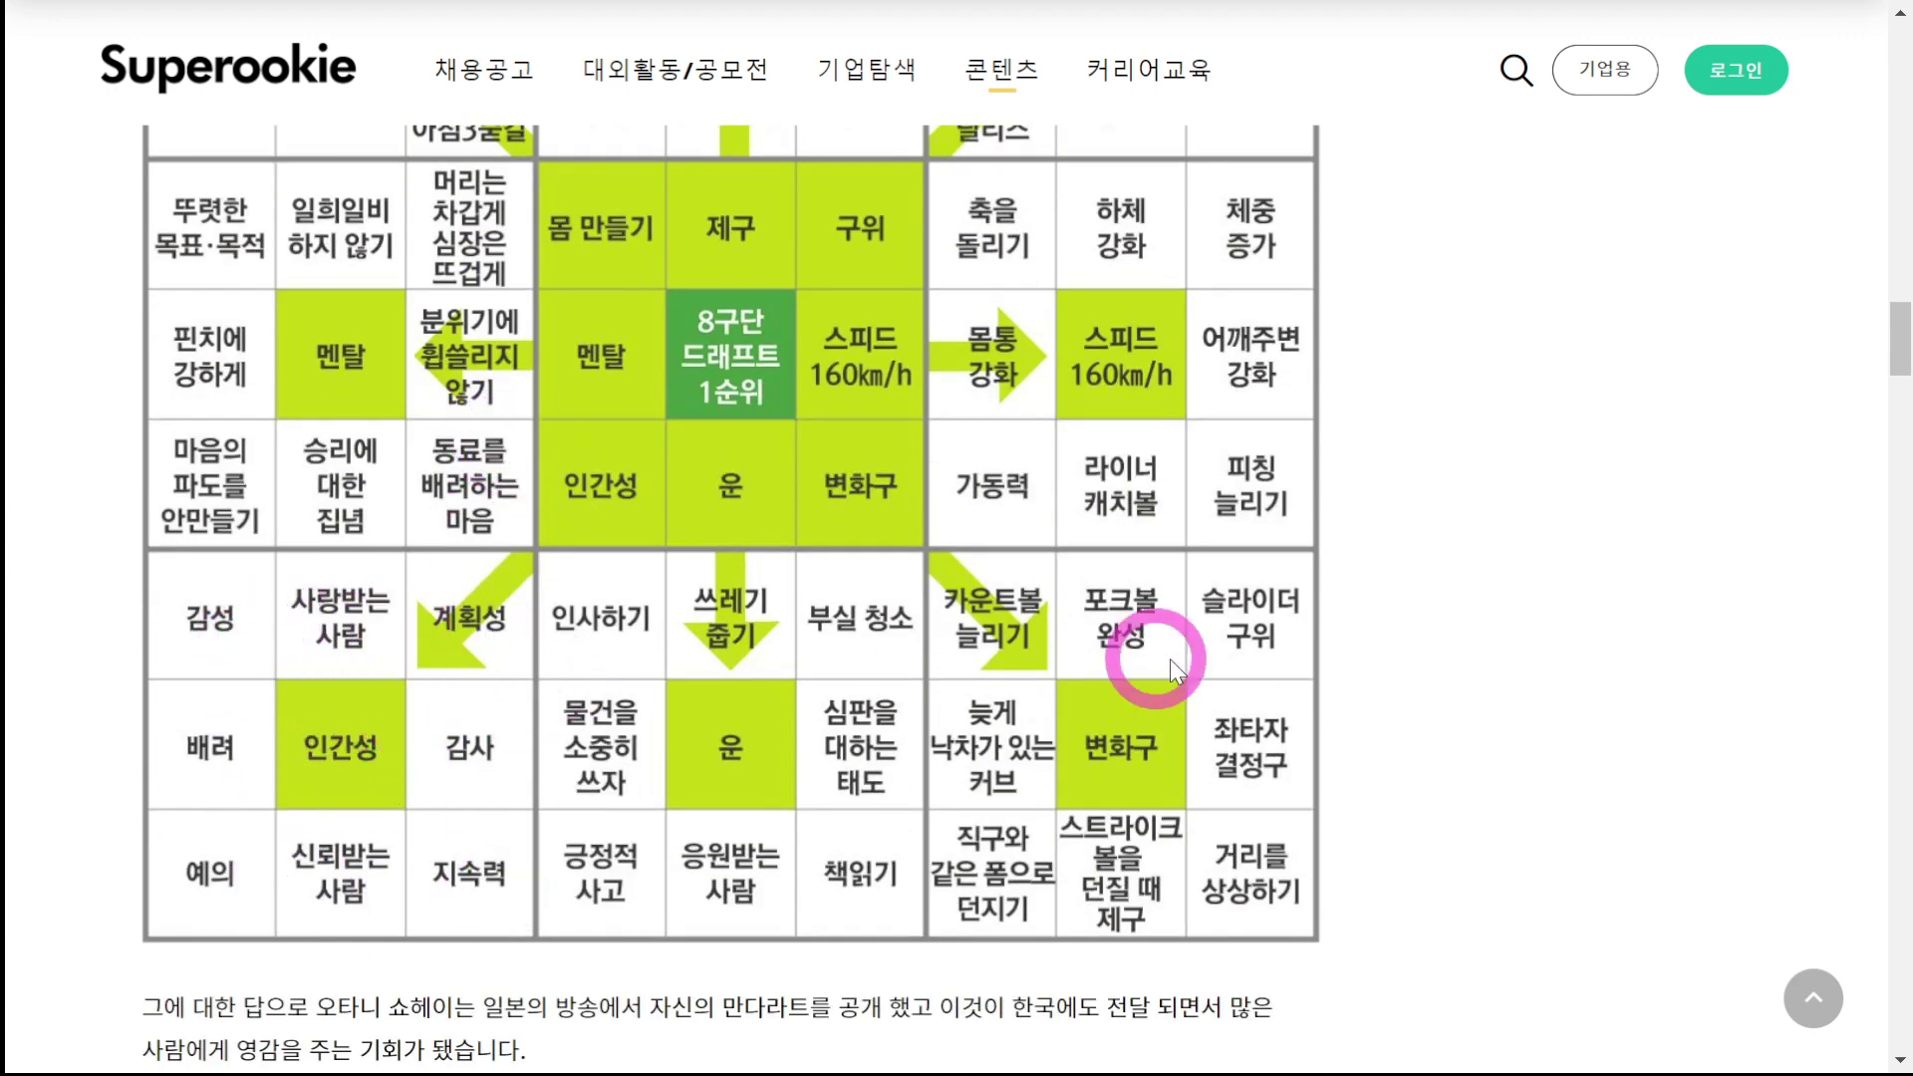
{"action": "scroll", "coordinate": [1444, 652], "scroll_direction": "up", "scroll_amount": 5}
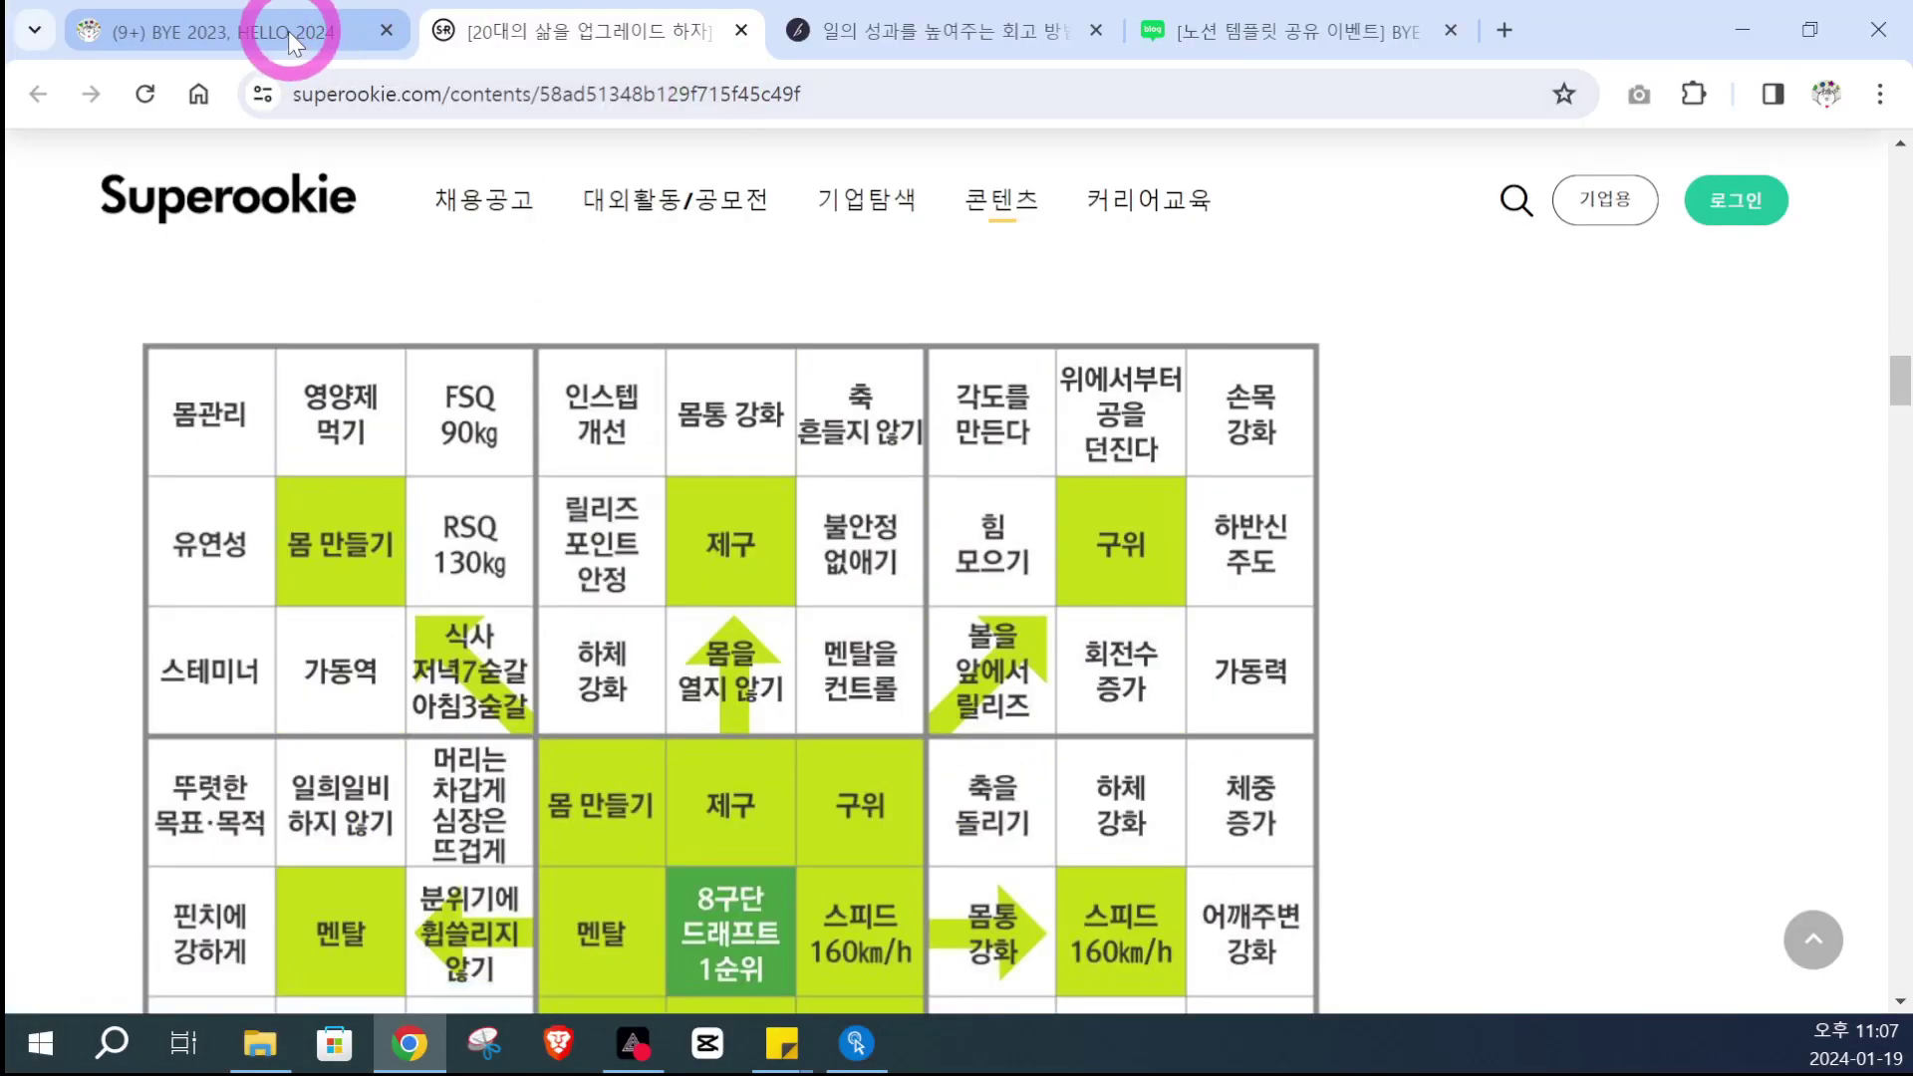
{"action": "left_click", "coordinate": [289, 32]}
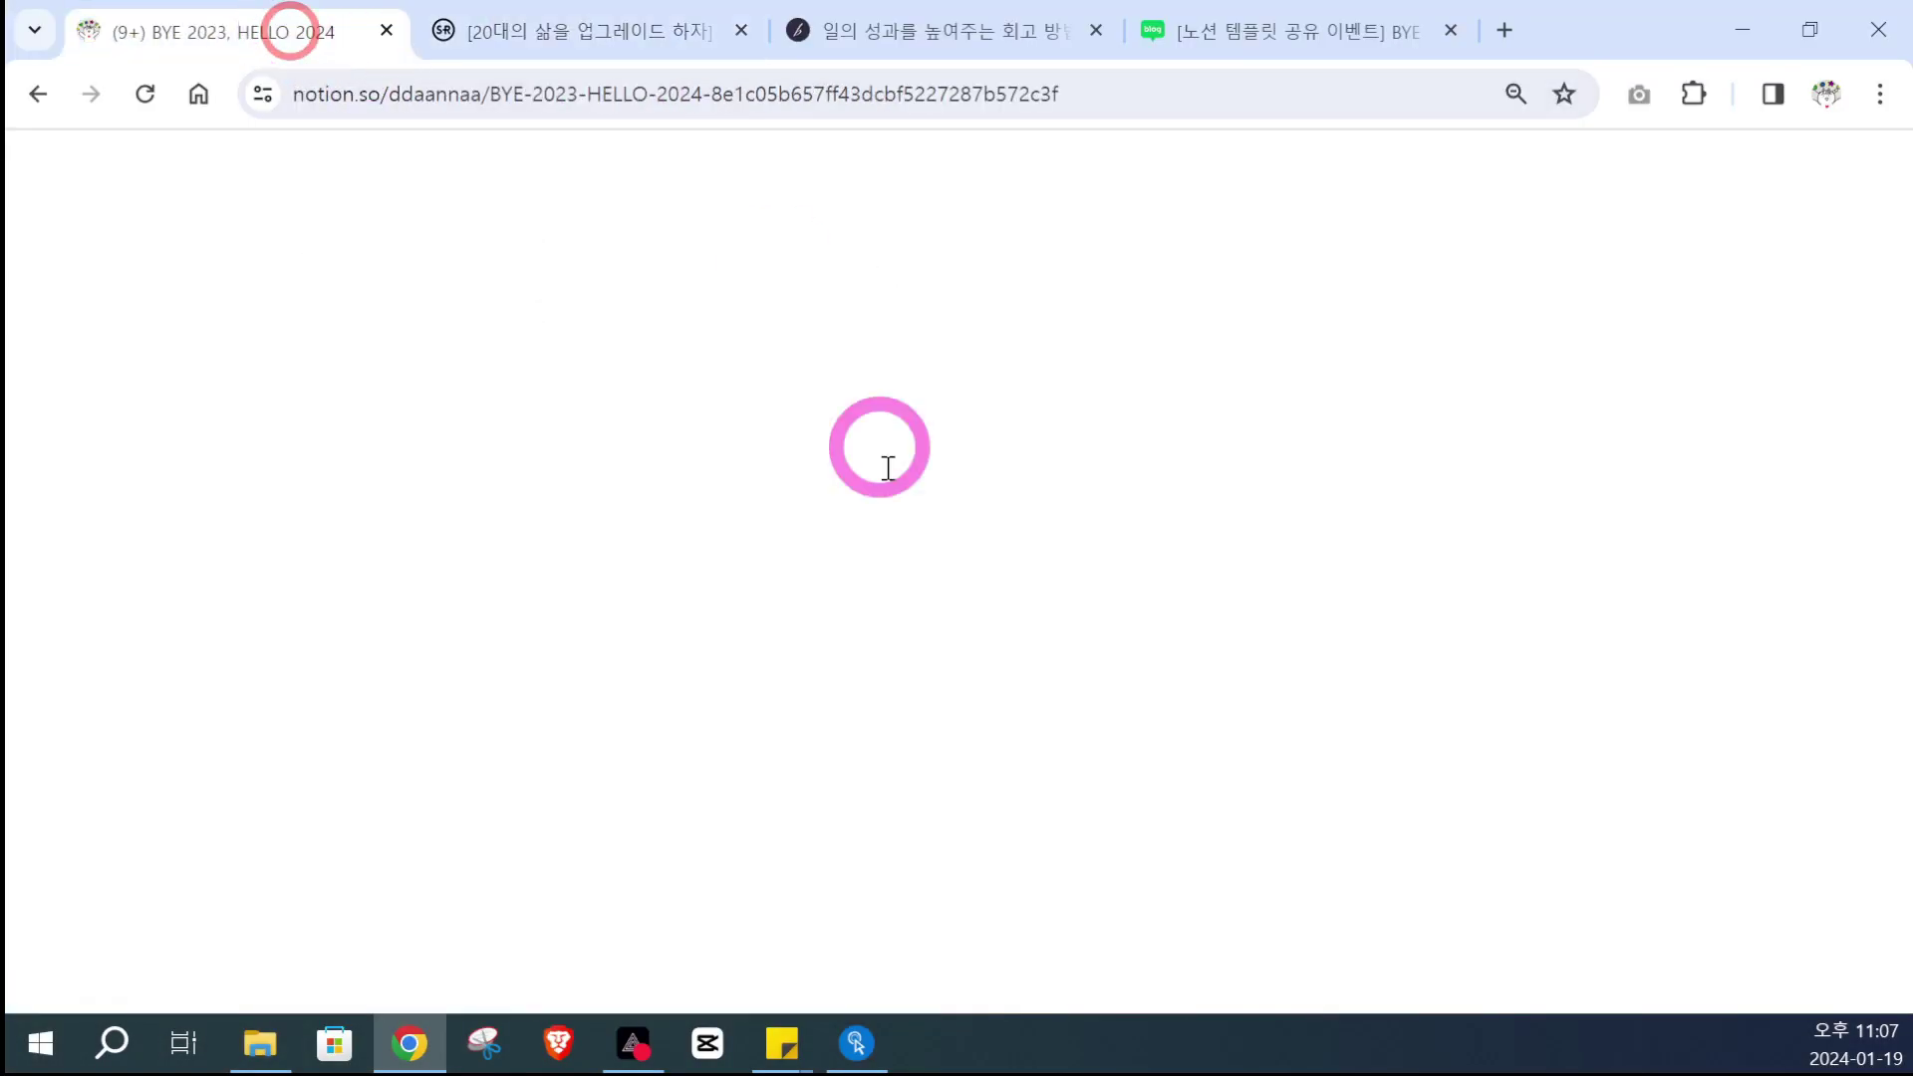
{"action": "scroll", "coordinate": [914, 596], "scroll_direction": "down", "scroll_amount": 4}
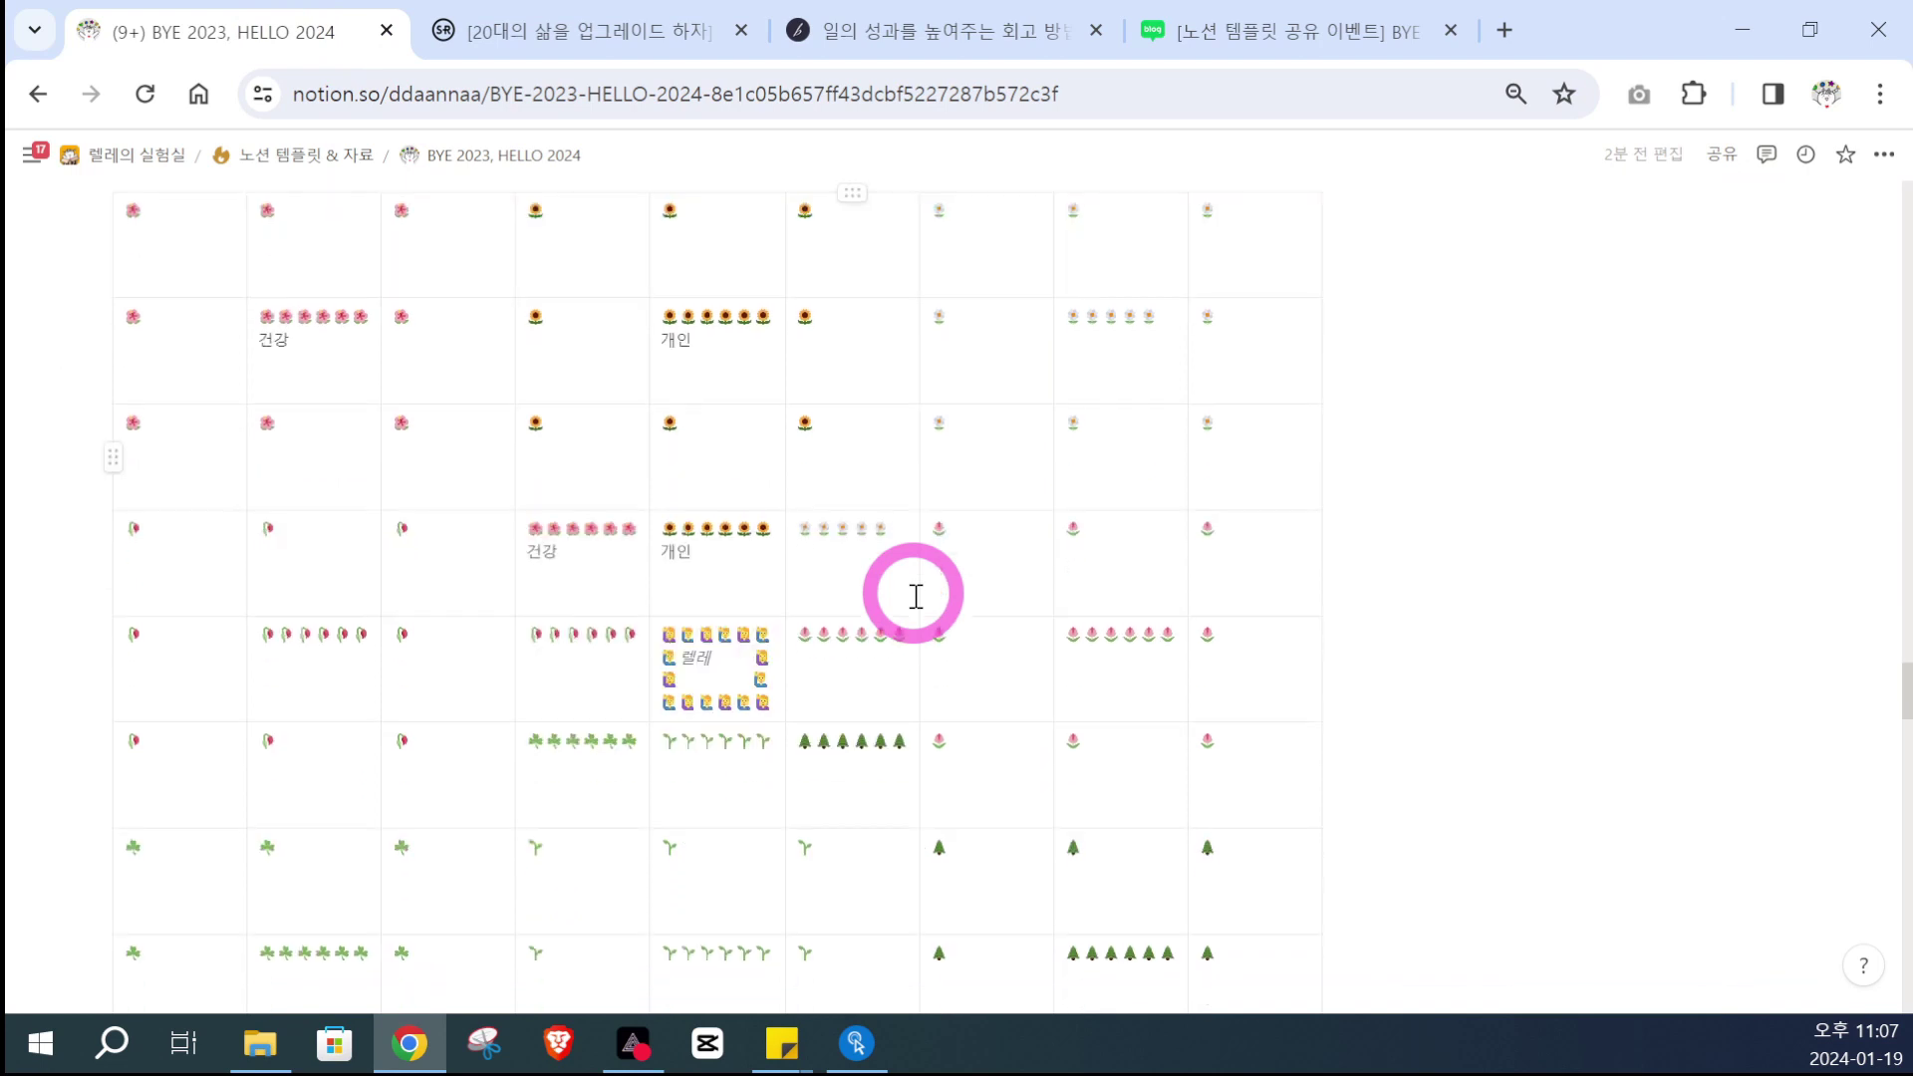
Step: Look over the remaining blocks of the 2024 만다라트 table and the 내 인생의 비전과 목표 section below it
{"action": "scroll", "coordinate": [915, 596], "scroll_direction": "down", "scroll_amount": 2}
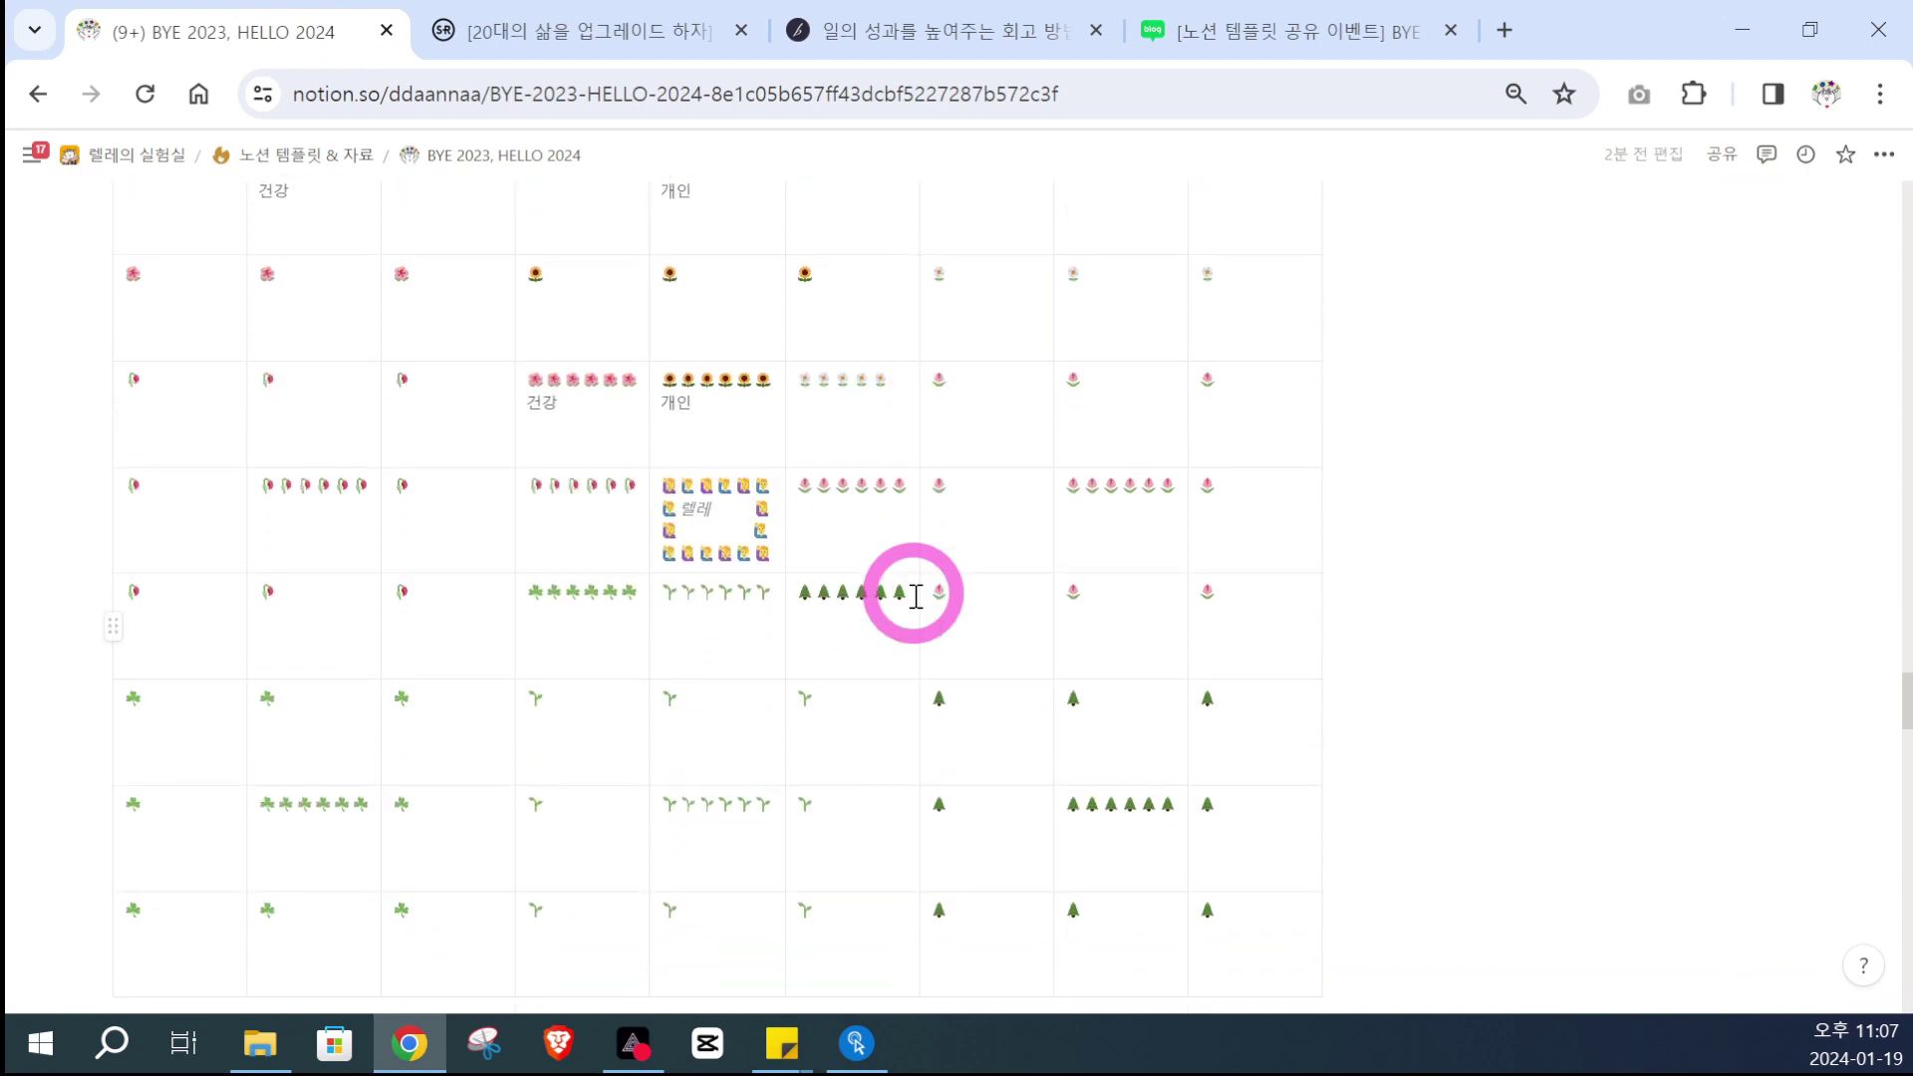
{"action": "scroll", "coordinate": [916, 596], "scroll_direction": "down", "scroll_amount": 12}
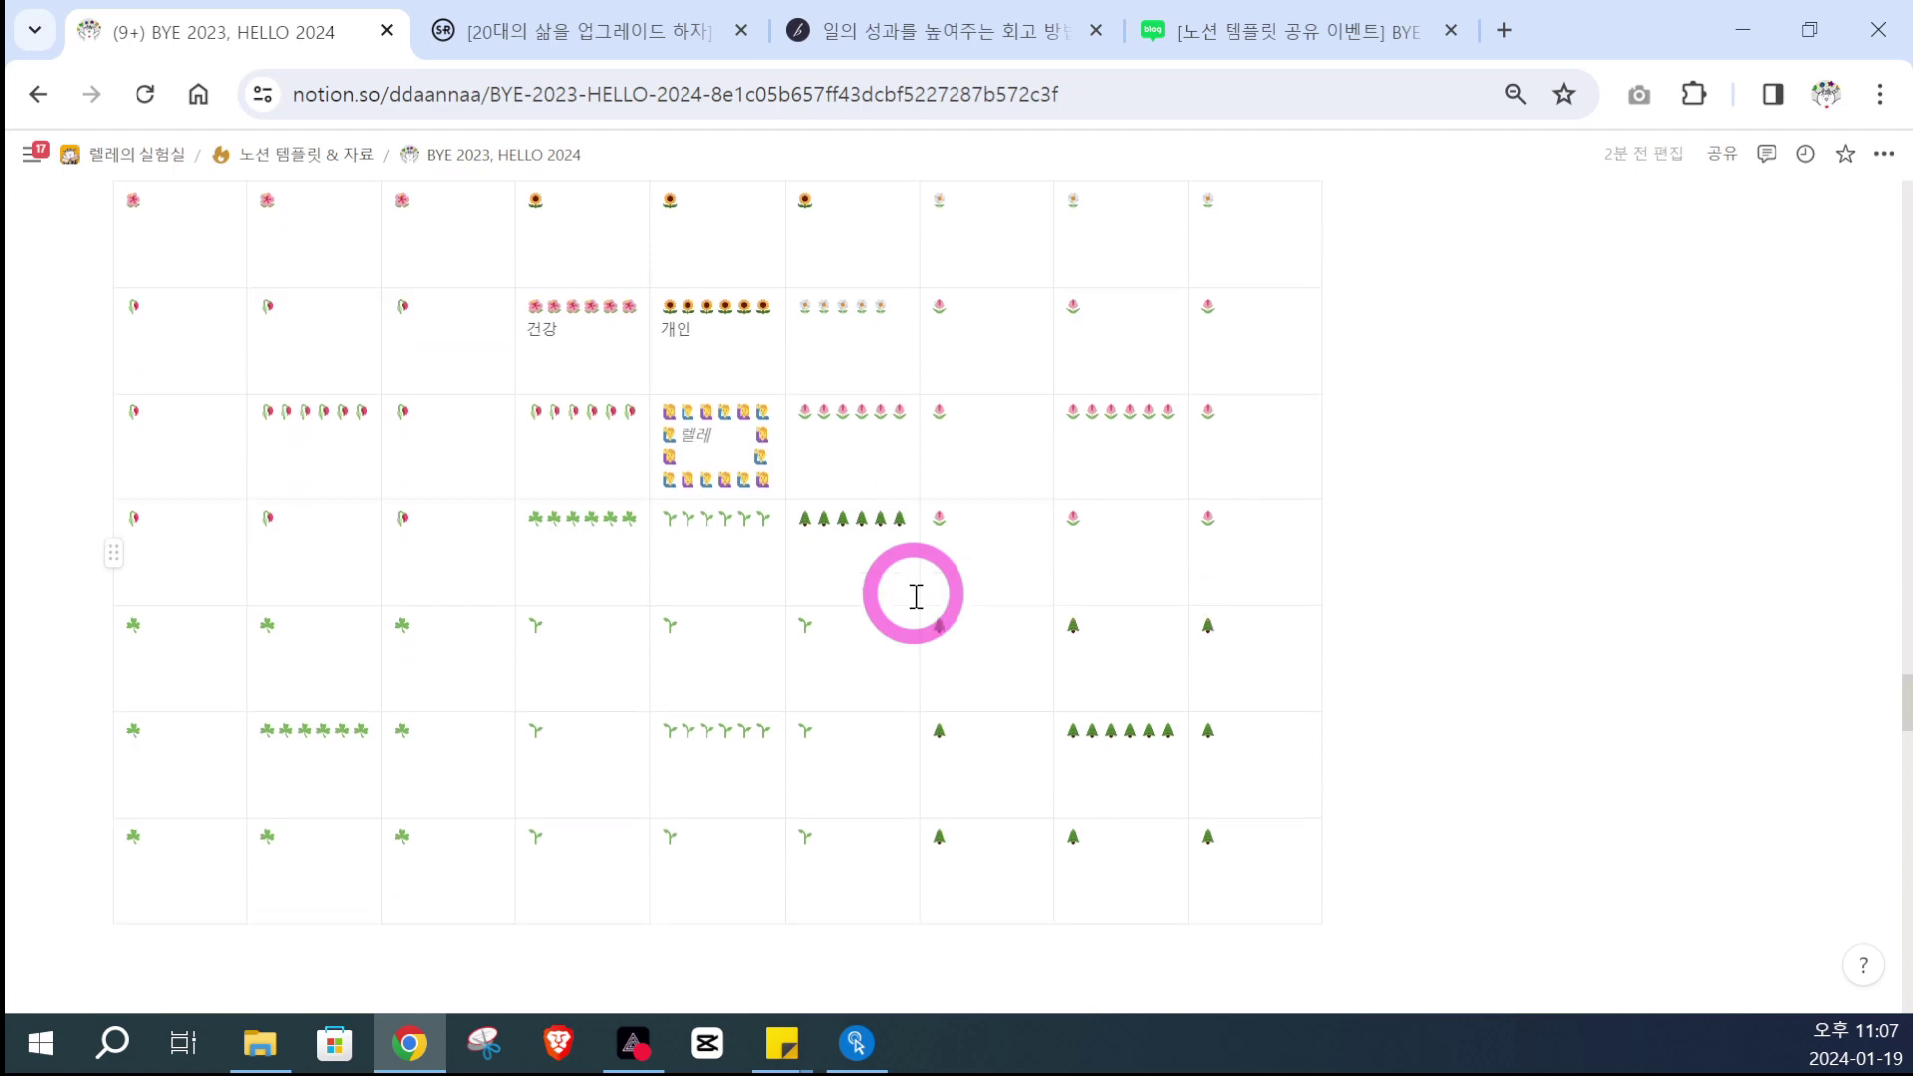
{"action": "scroll", "coordinate": [915, 596], "scroll_direction": "up", "scroll_amount": 12}
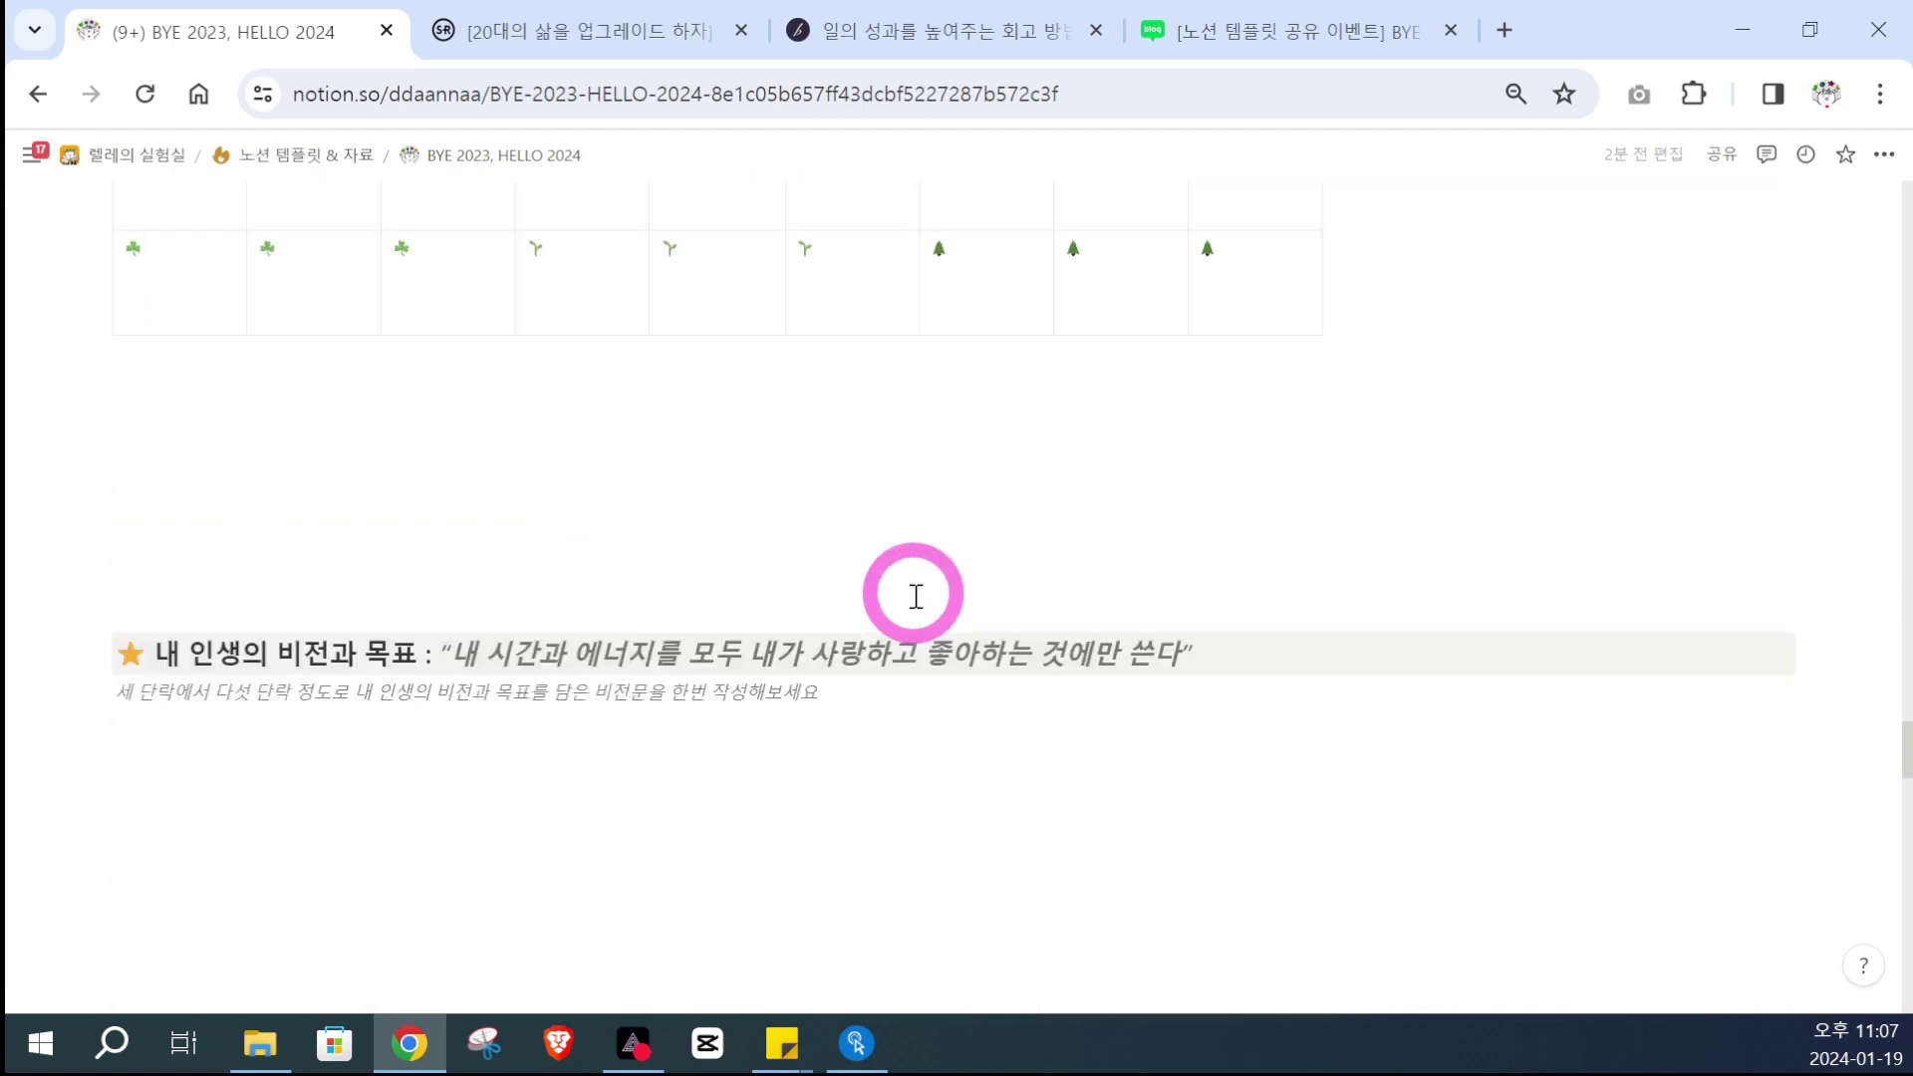
{"action": "scroll", "coordinate": [915, 596], "scroll_direction": "up", "scroll_amount": 1}
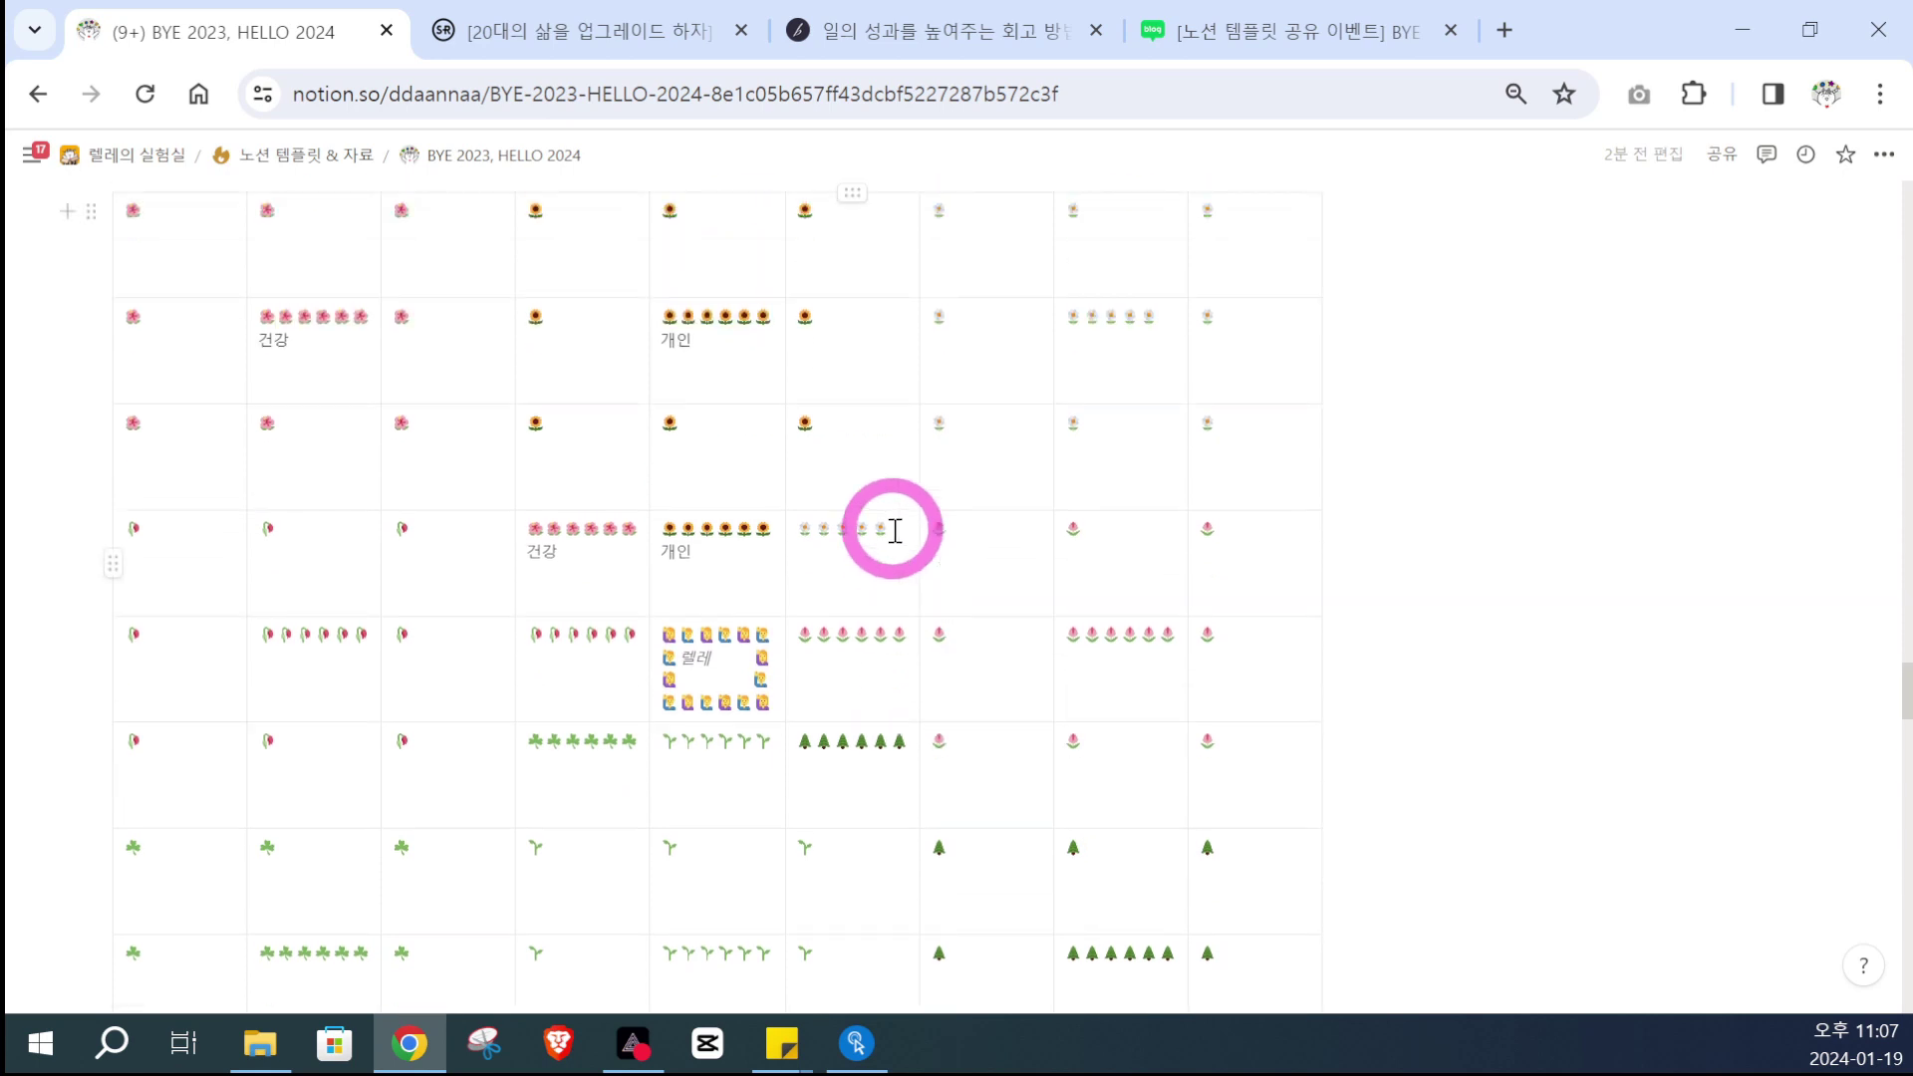
{"action": "scroll", "coordinate": [890, 561], "scroll_direction": "down", "scroll_amount": 2}
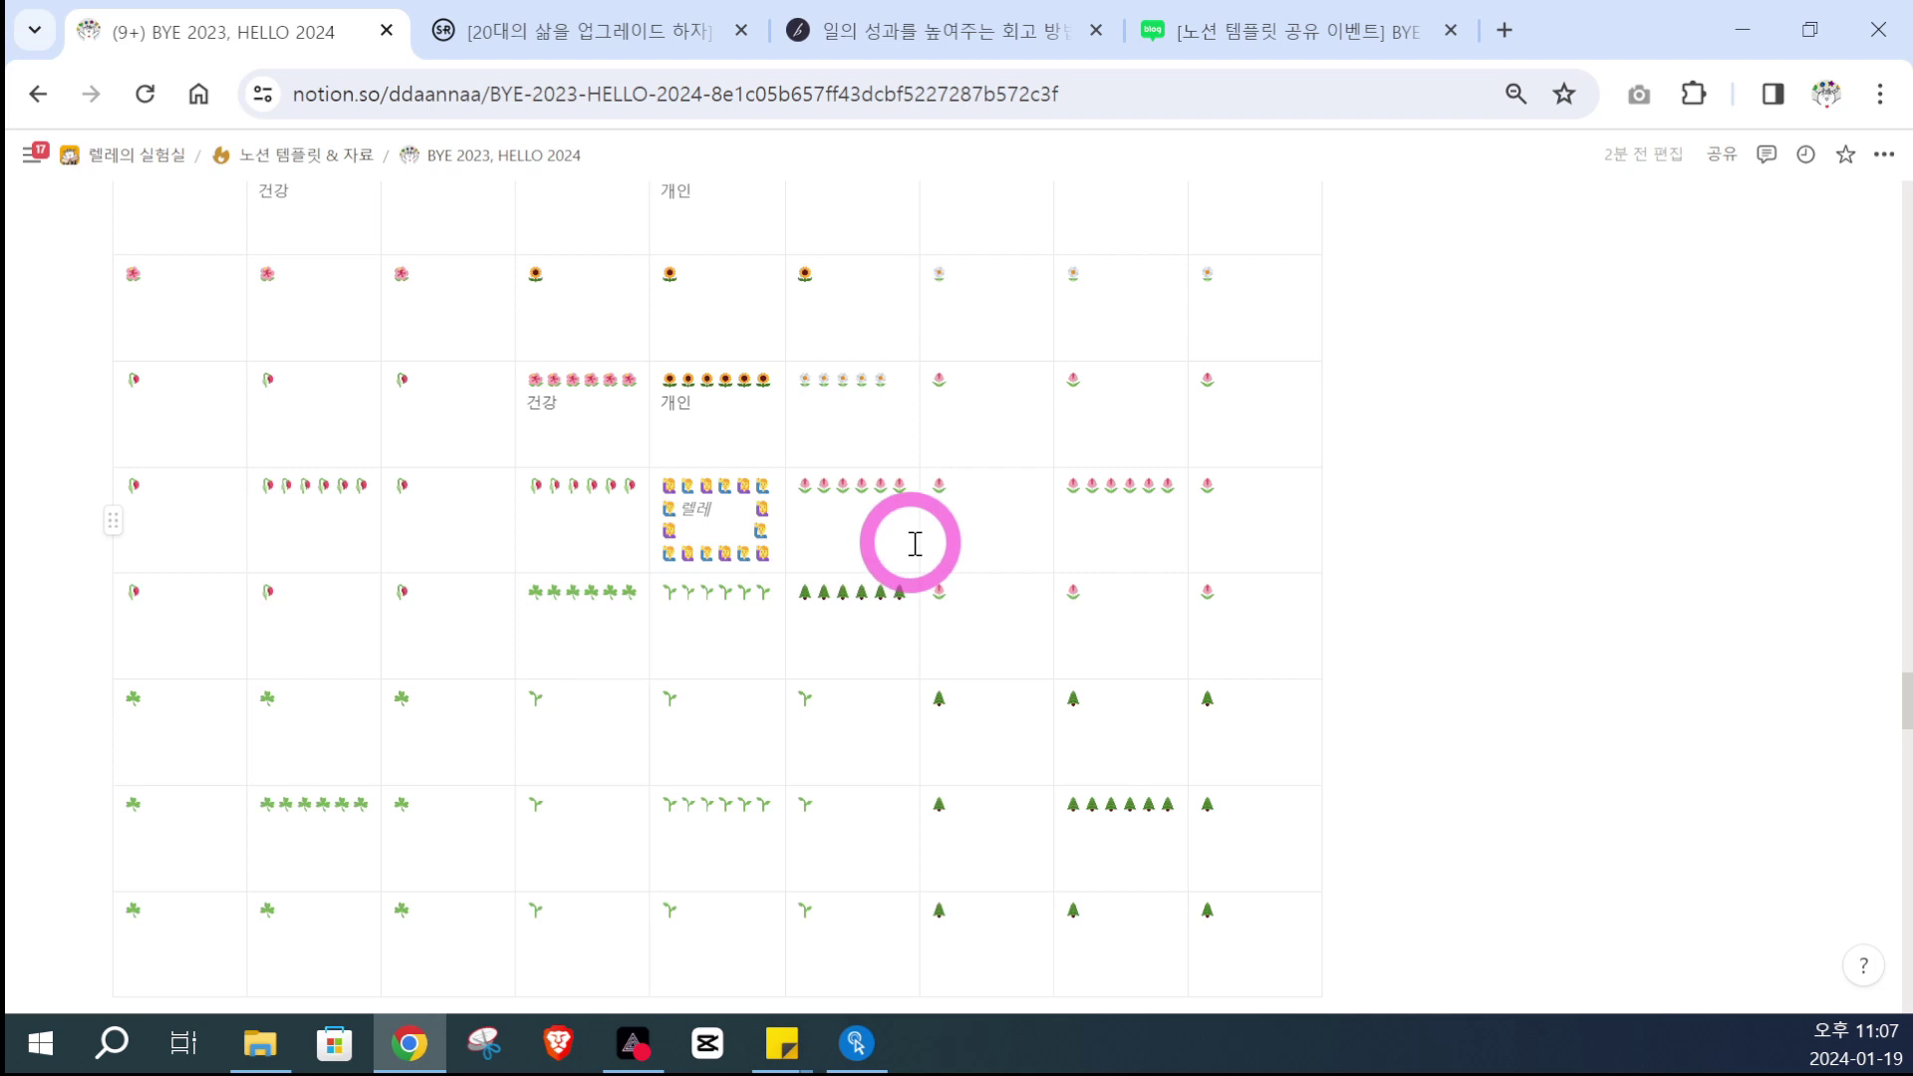
{"action": "scroll", "coordinate": [916, 538], "scroll_direction": "up", "scroll_amount": 5}
{"action": "scroll", "coordinate": [953, 530], "scroll_direction": "down", "scroll_amount": 12}
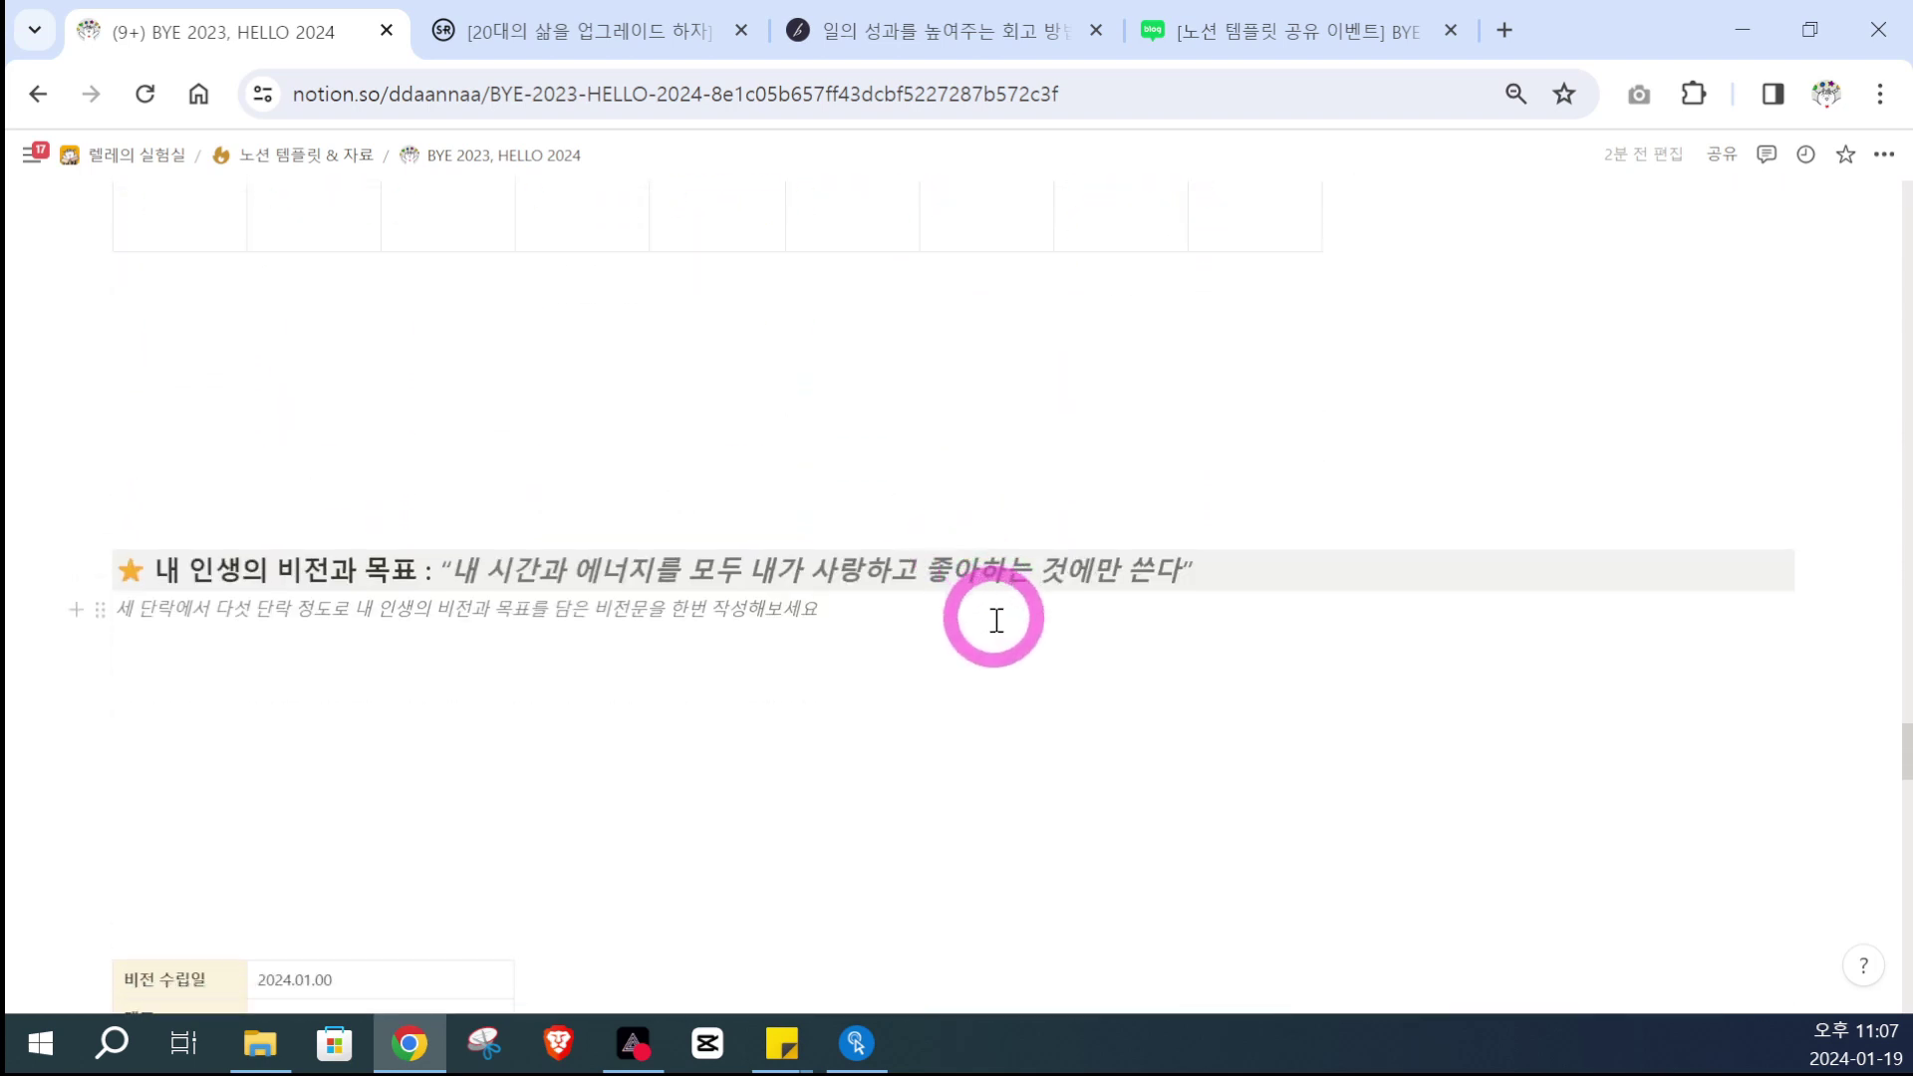
{"action": "scroll", "coordinate": [995, 618], "scroll_direction": "down", "scroll_amount": 2}
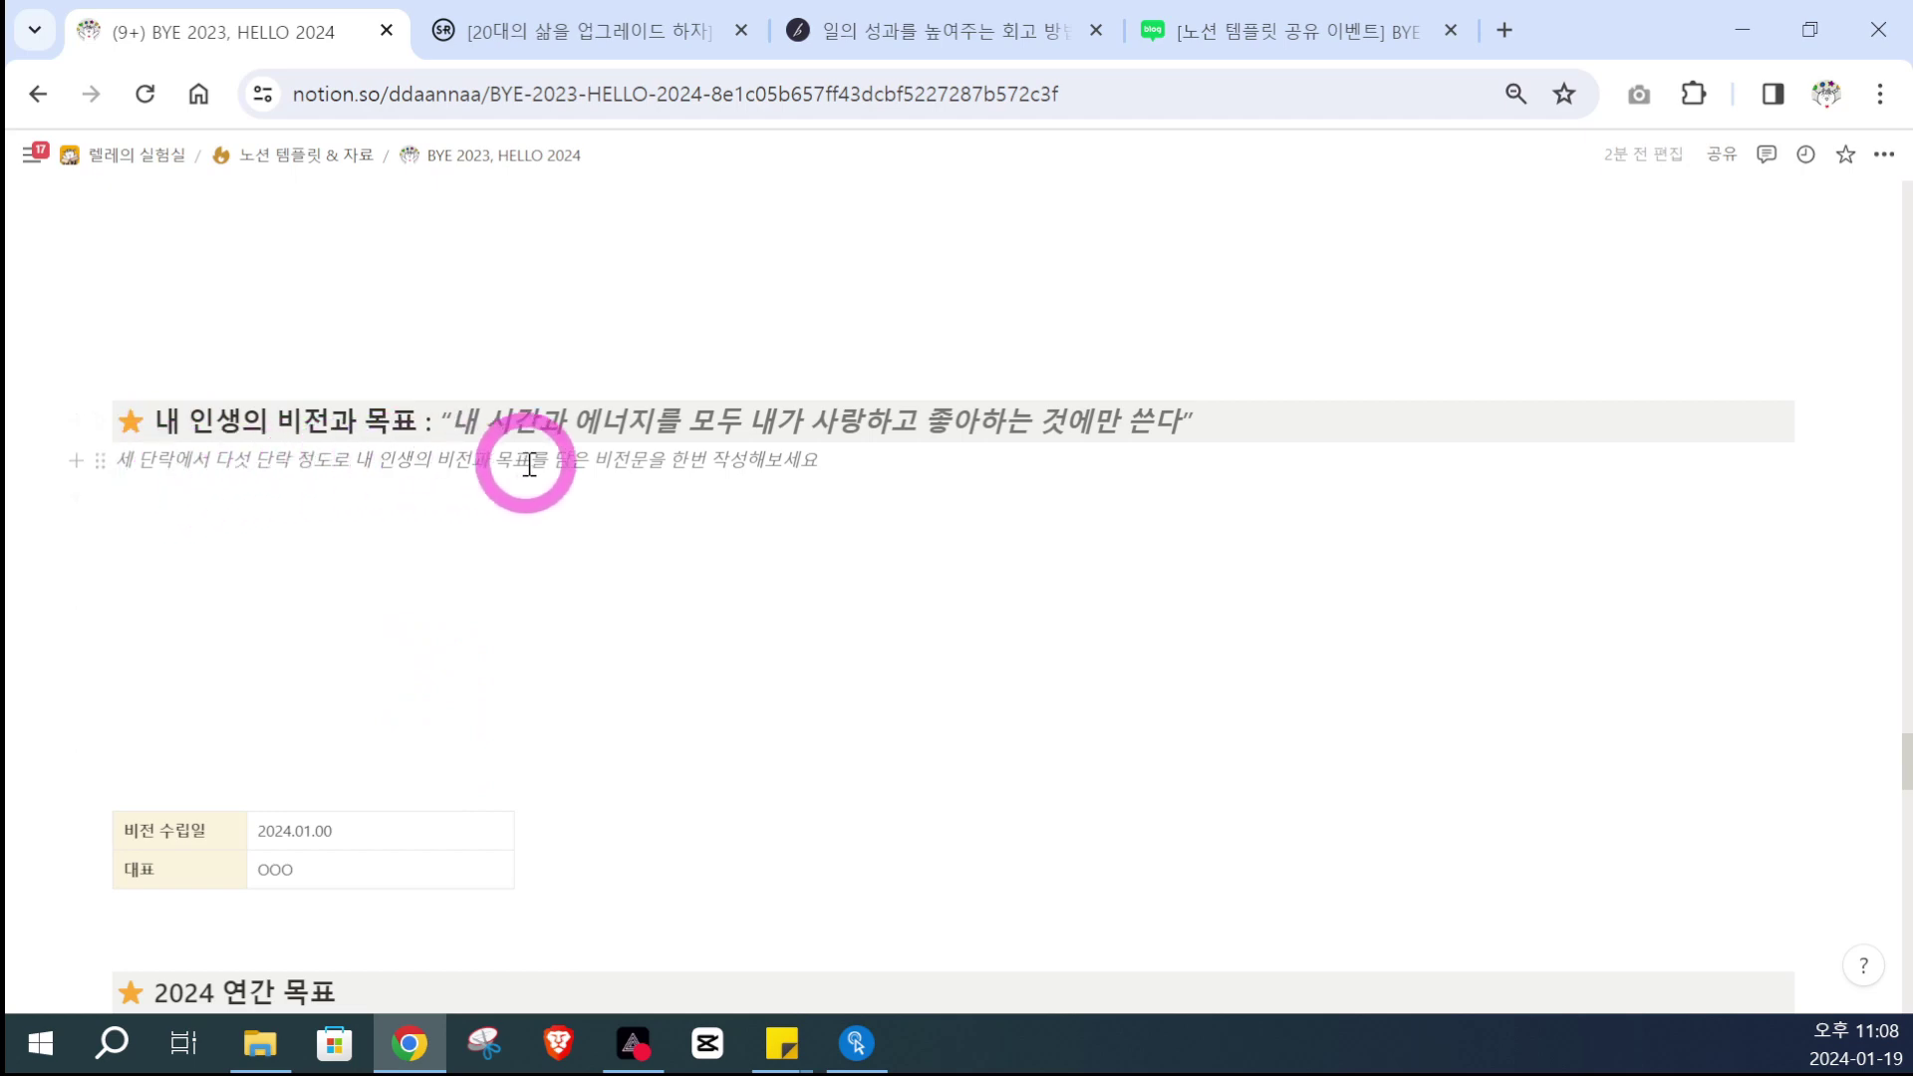
Step: Open the linked brunch article on 신년계획 and 인생계획 from the 2024 계획하기 callout and examine its 2020년 나의 꿈, 나의 비전 sample
{"action": "scroll", "coordinate": [547, 504], "scroll_direction": "up", "scroll_amount": 15}
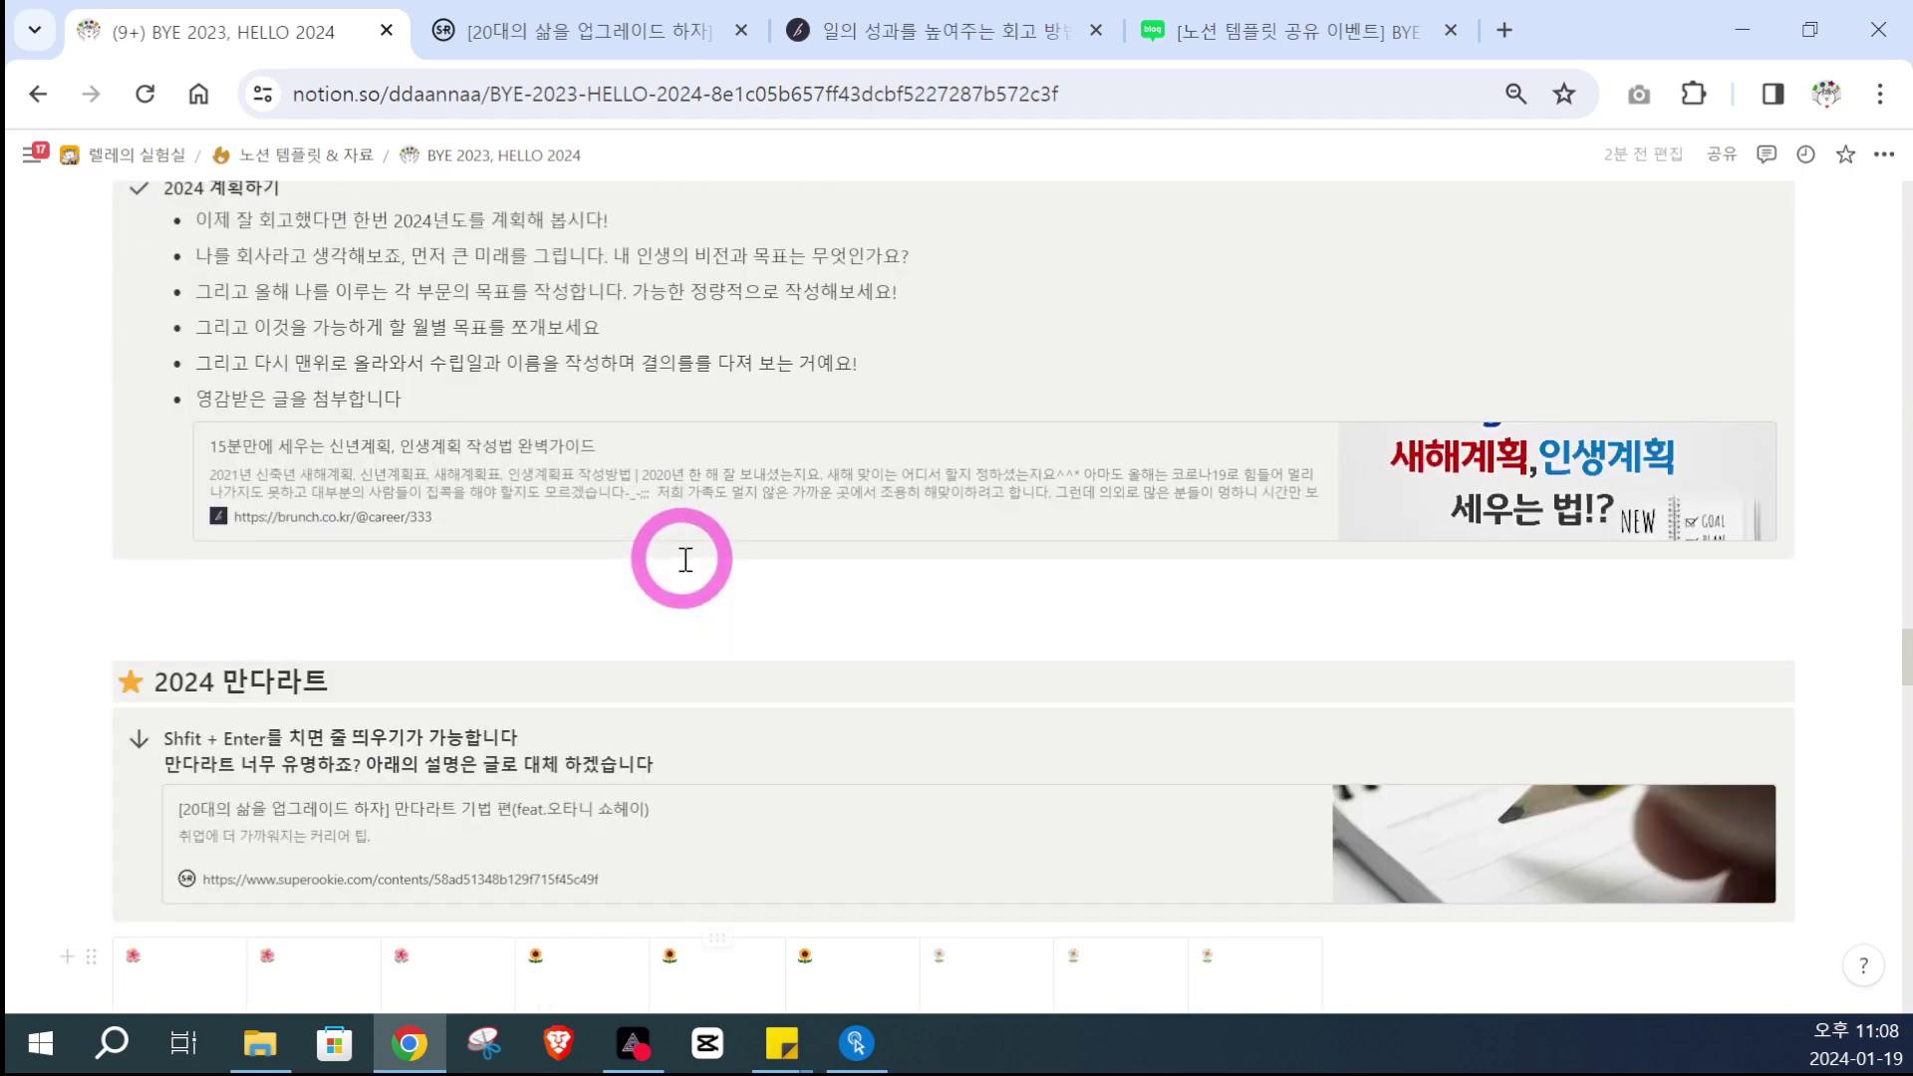
{"action": "scroll", "coordinate": [685, 559], "scroll_direction": "up", "scroll_amount": 2}
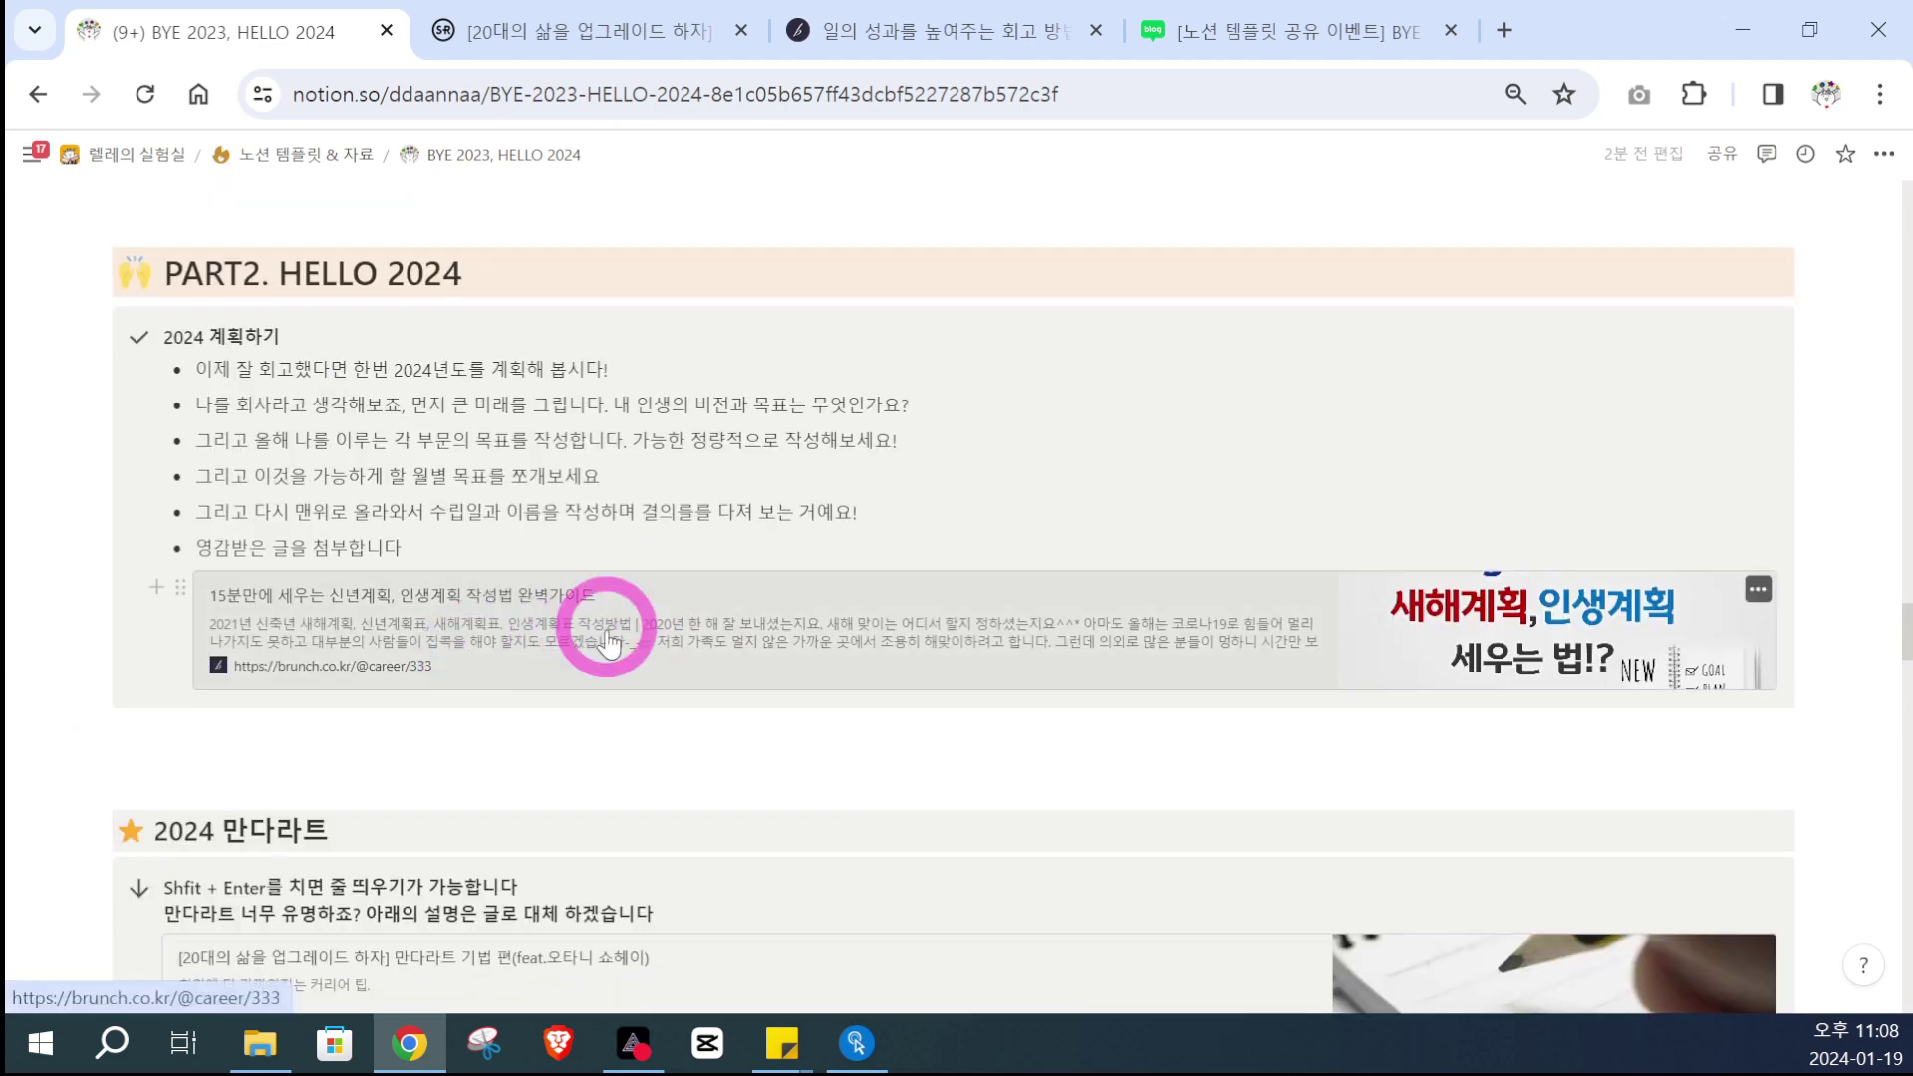
{"action": "left_click", "coordinate": [608, 642]}
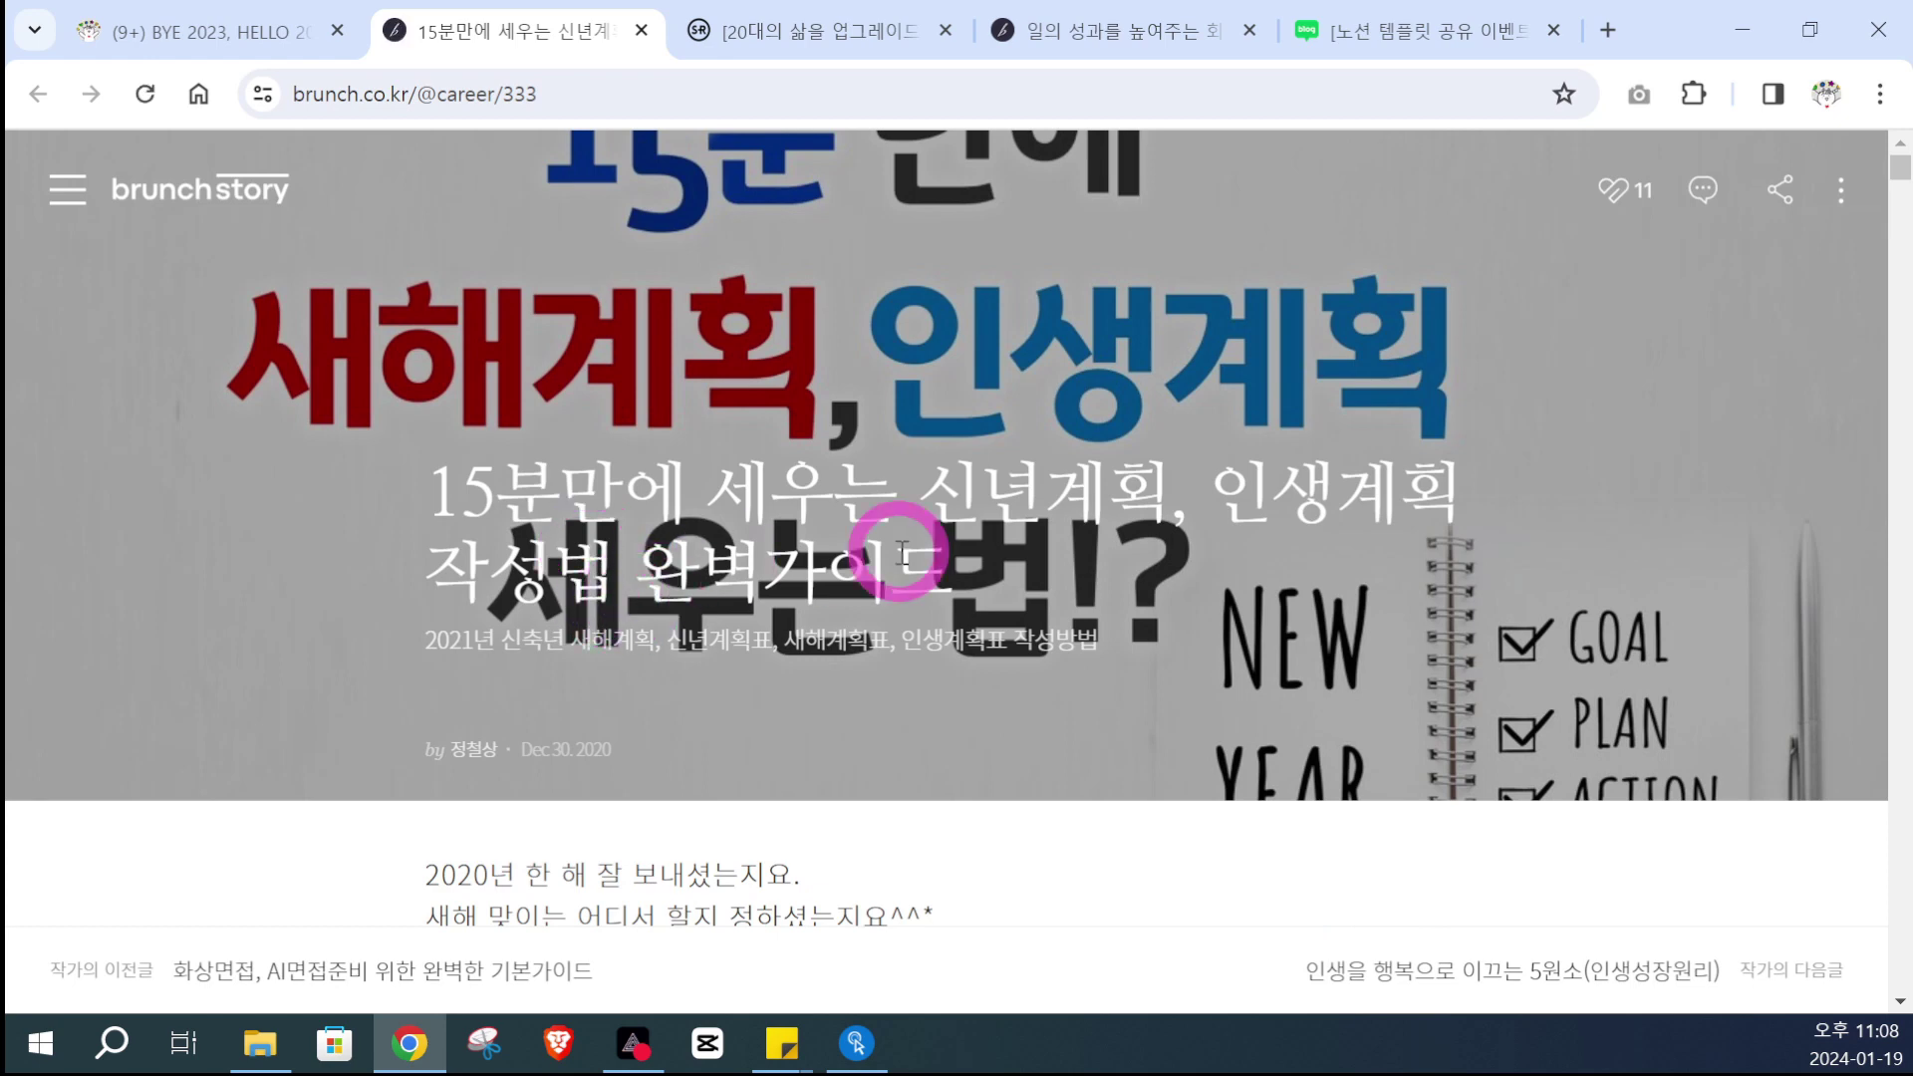
{"action": "scroll", "coordinate": [896, 554], "scroll_direction": "down", "scroll_amount": 10}
{"action": "scroll", "coordinate": [900, 552], "scroll_direction": "down", "scroll_amount": 20}
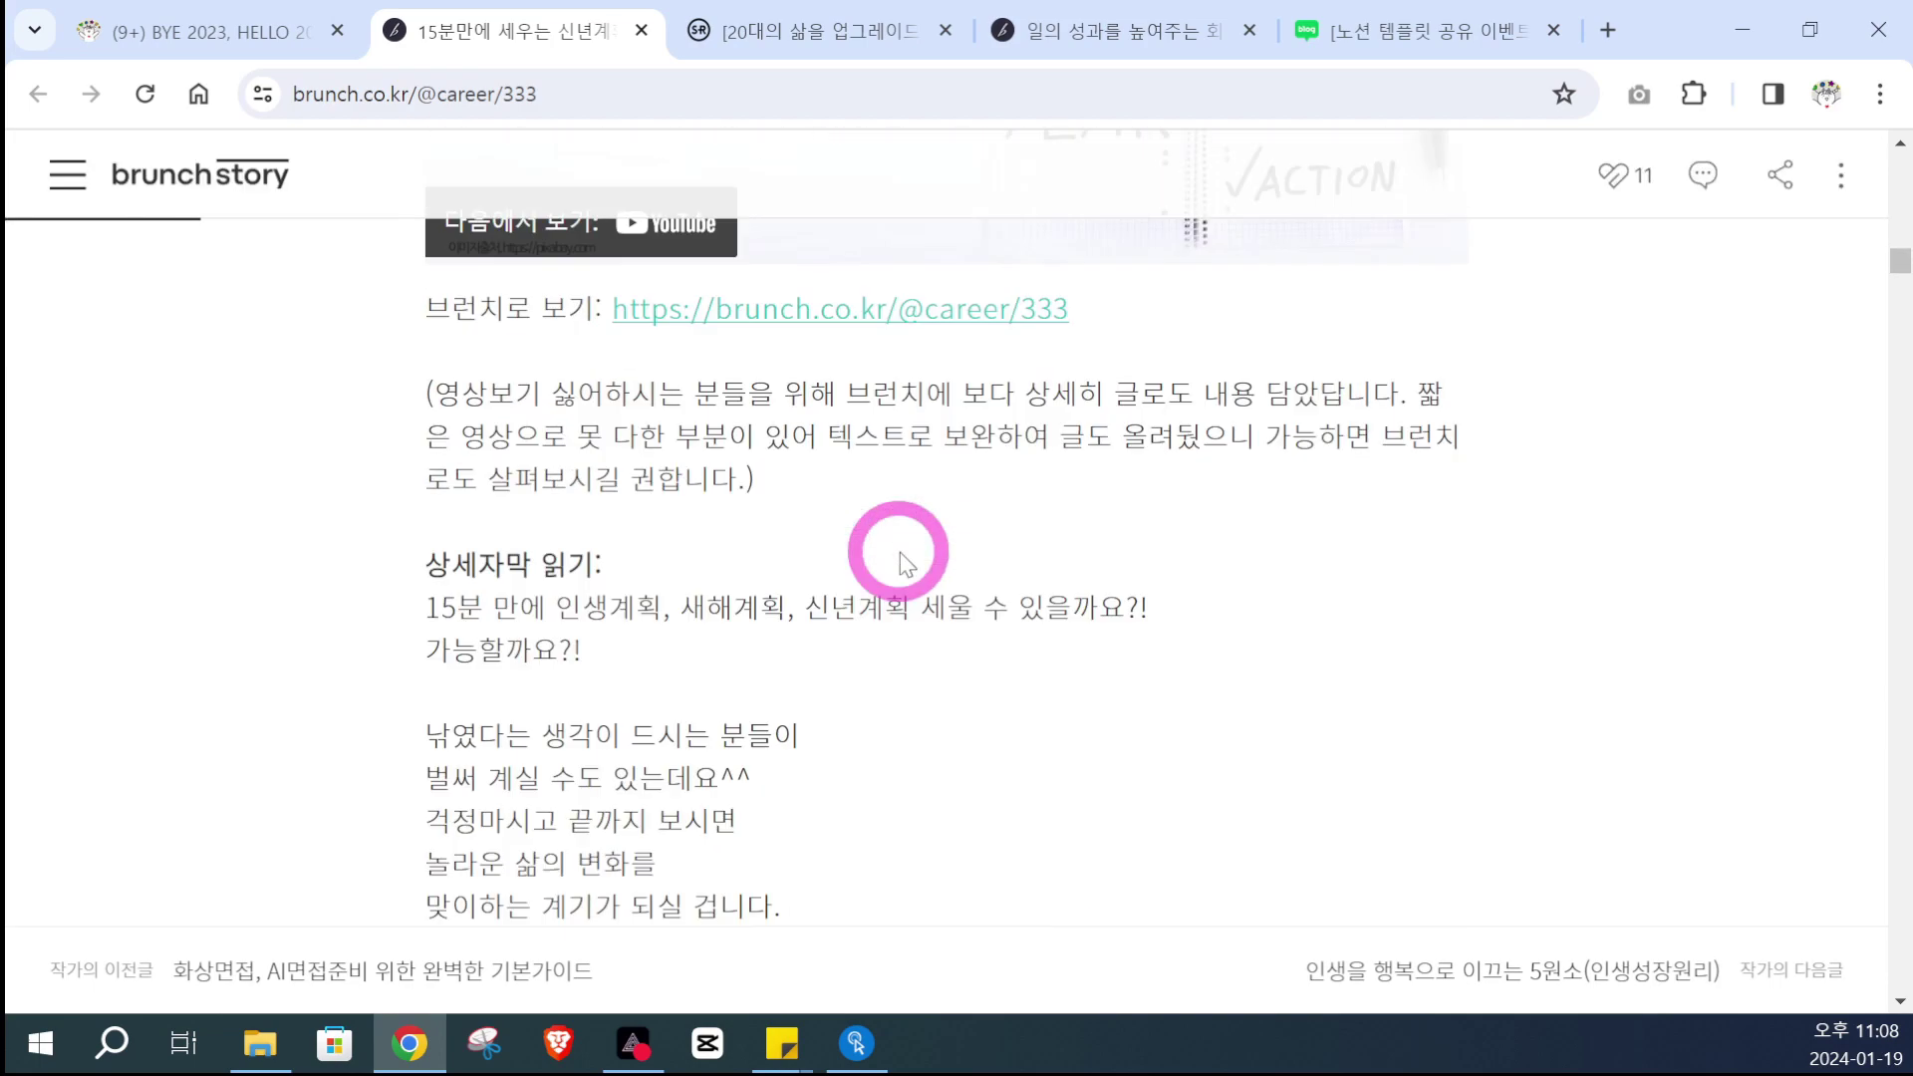
{"action": "scroll", "coordinate": [899, 552], "scroll_direction": "down", "scroll_amount": 20}
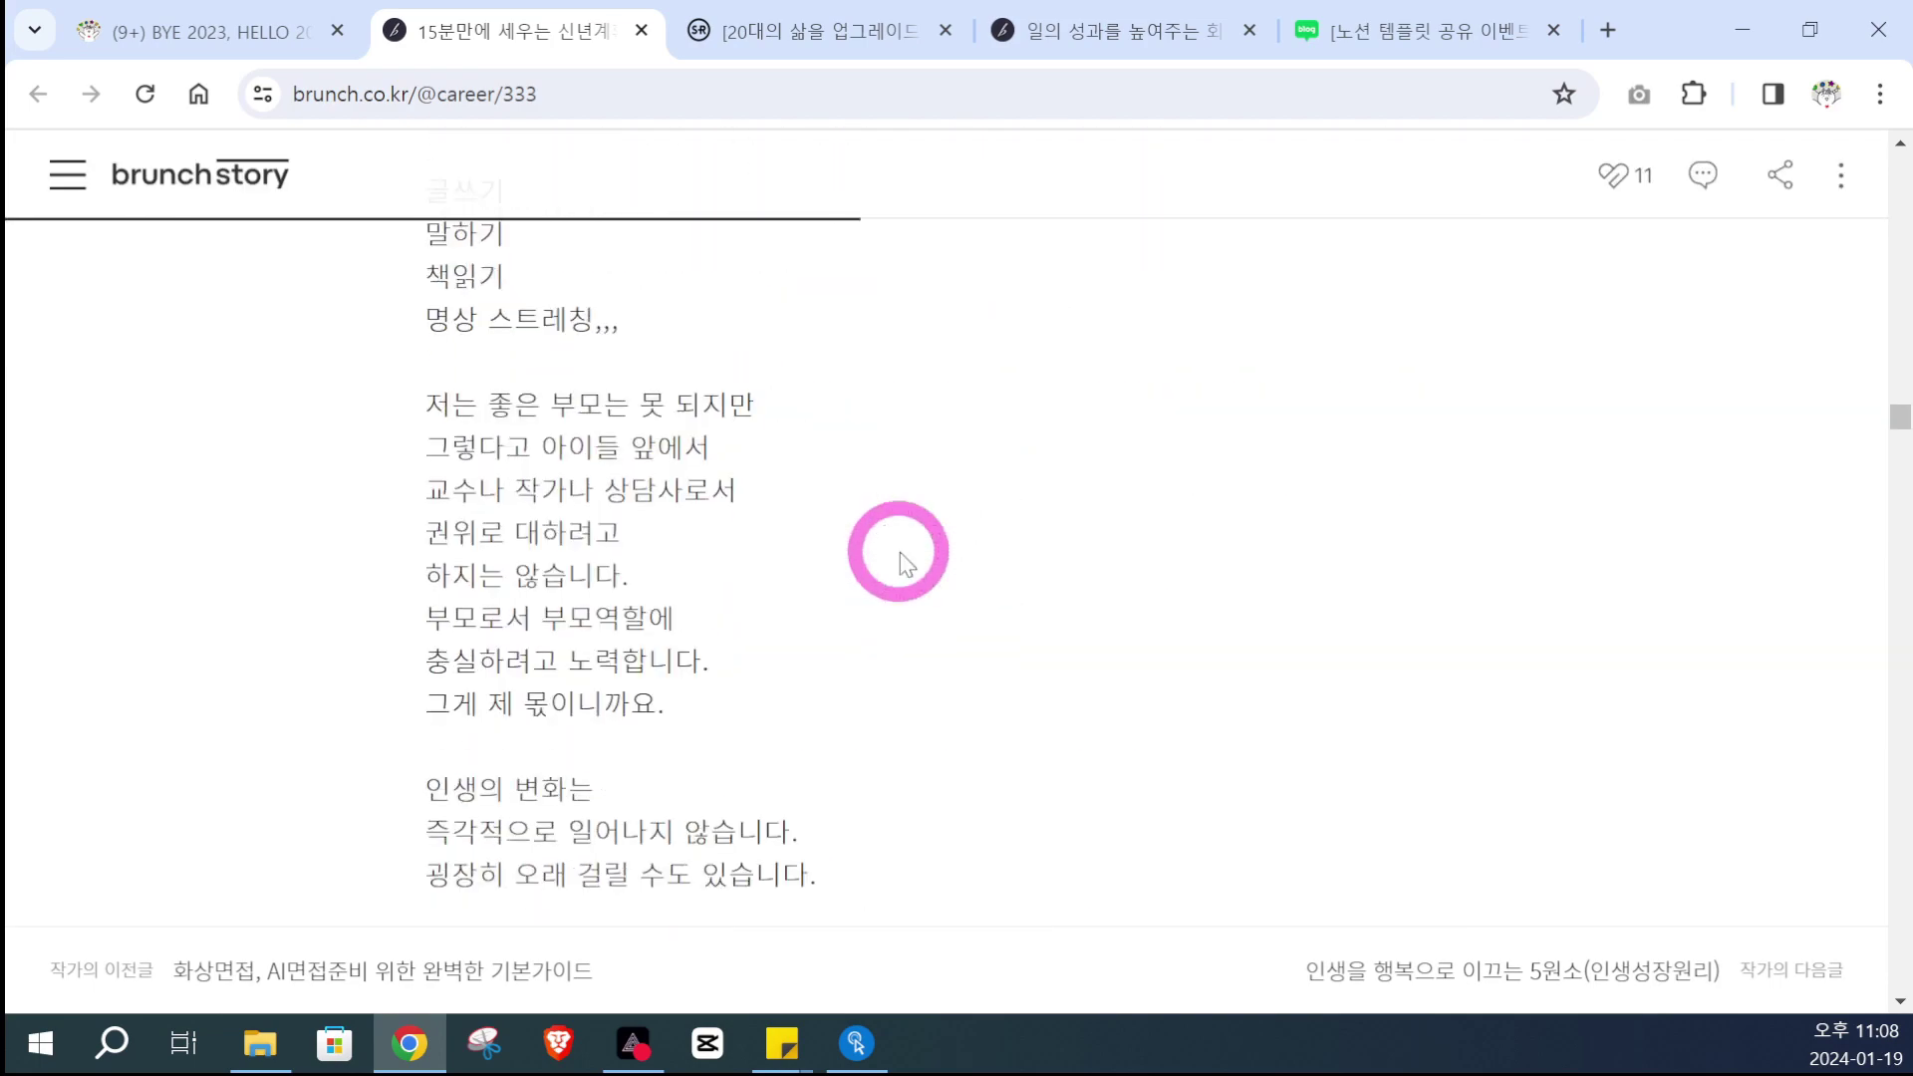
{"action": "scroll", "coordinate": [899, 552], "scroll_direction": "down", "scroll_amount": 20}
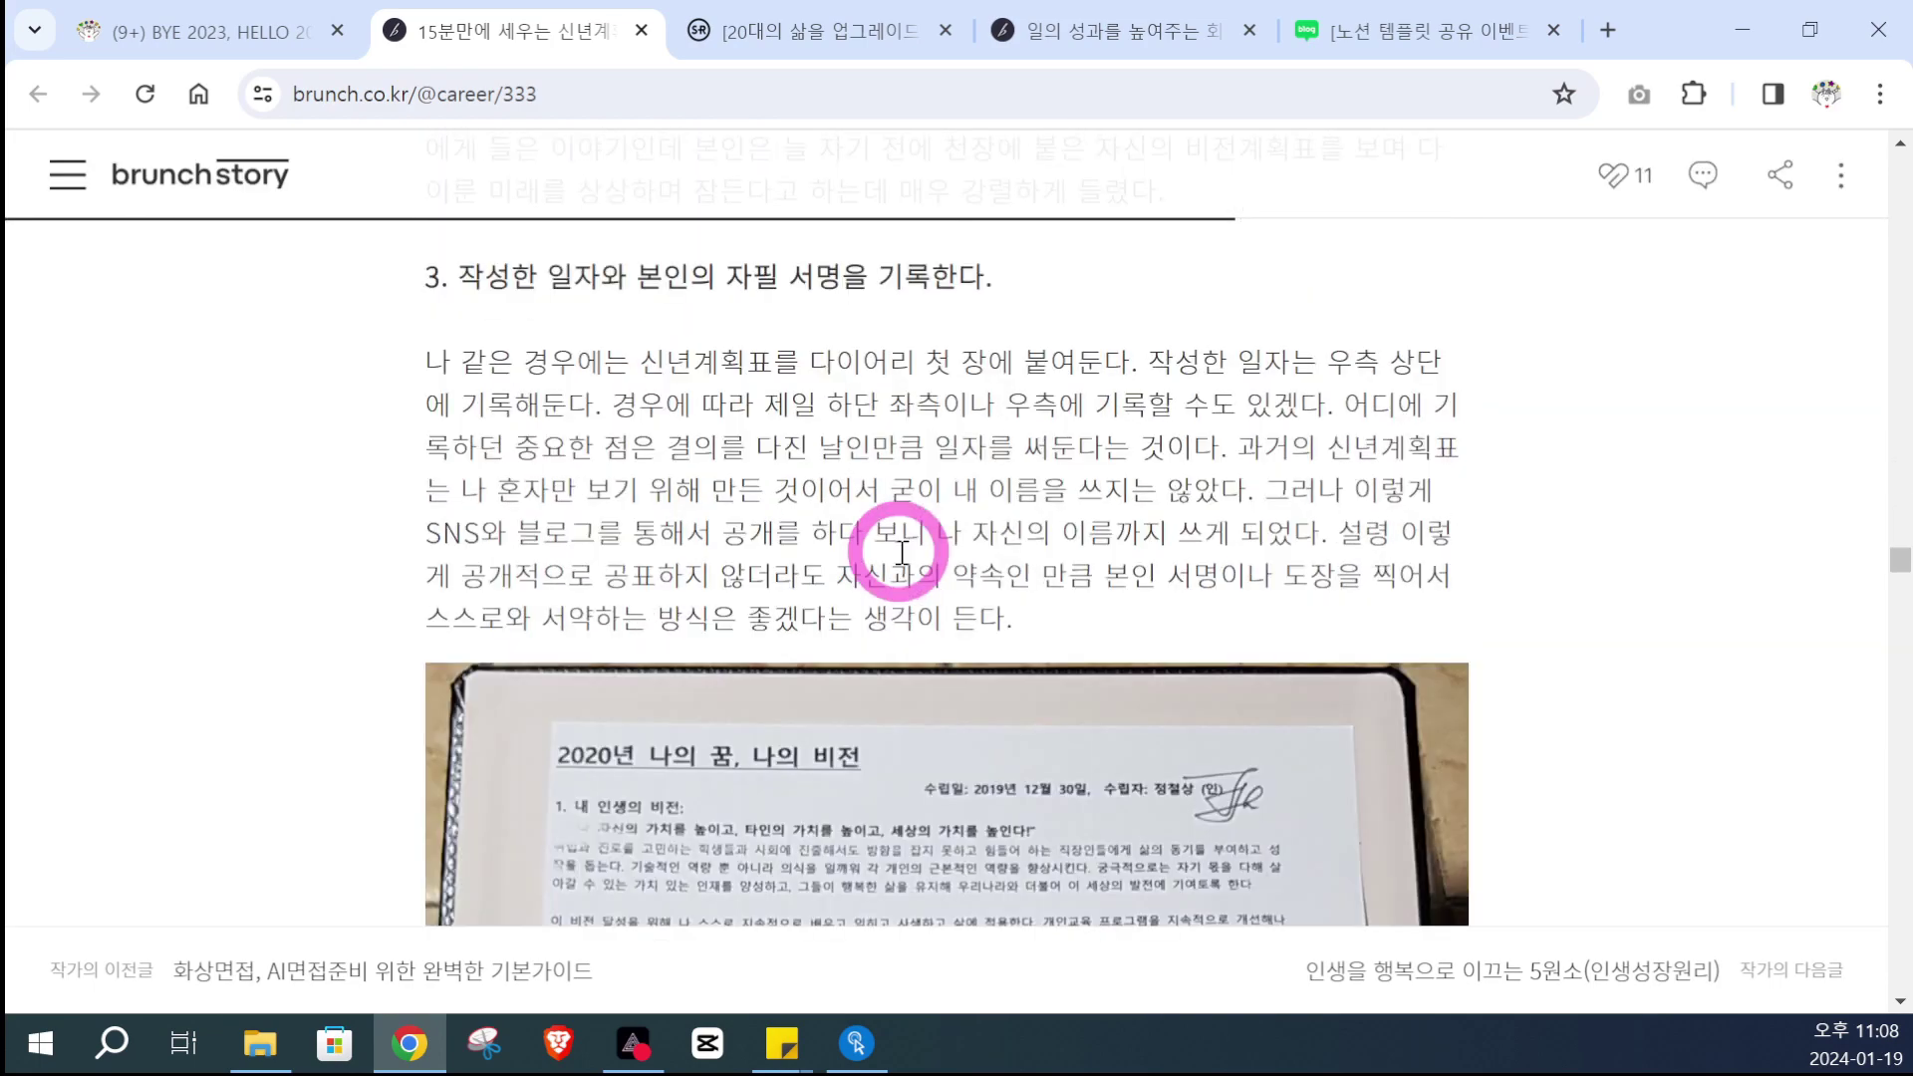
{"action": "scroll", "coordinate": [899, 552], "scroll_direction": "up", "scroll_amount": 1}
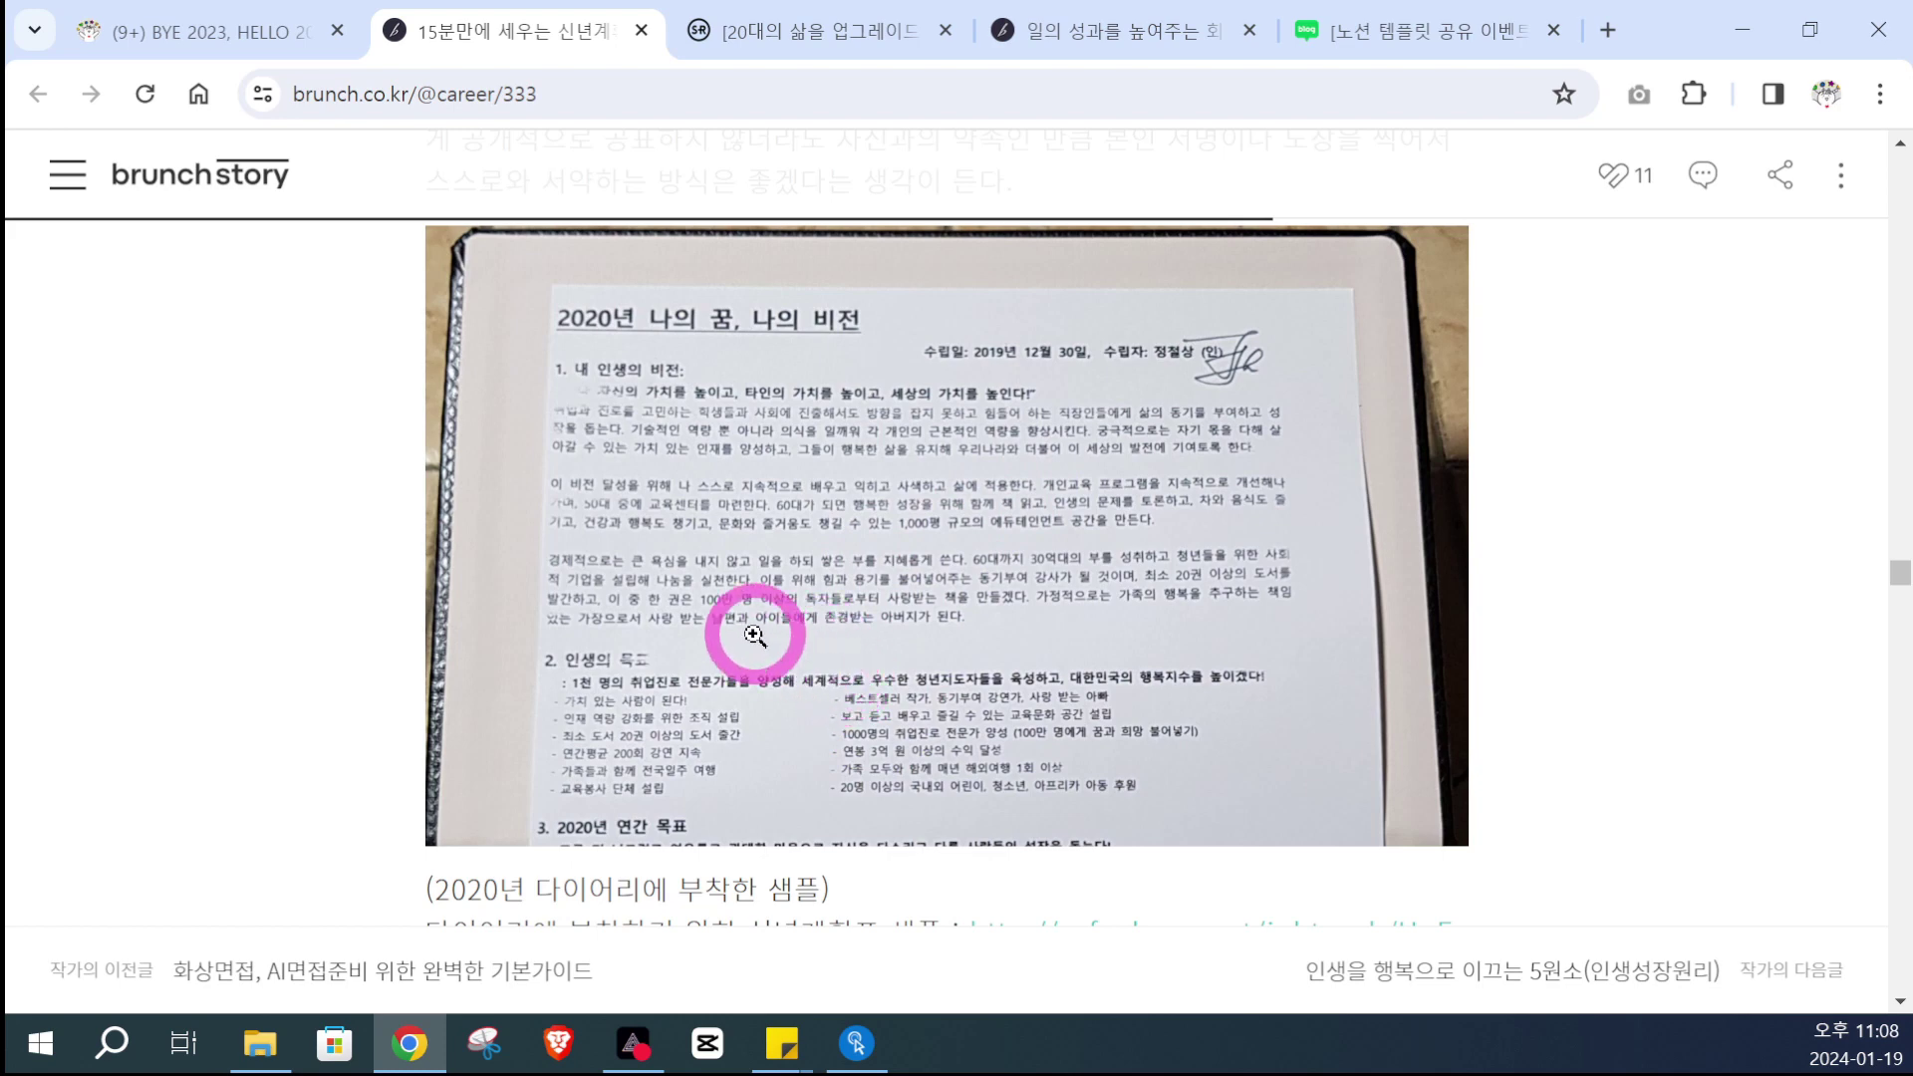
{"action": "scroll", "coordinate": [998, 544], "scroll_direction": "down", "scroll_amount": 2}
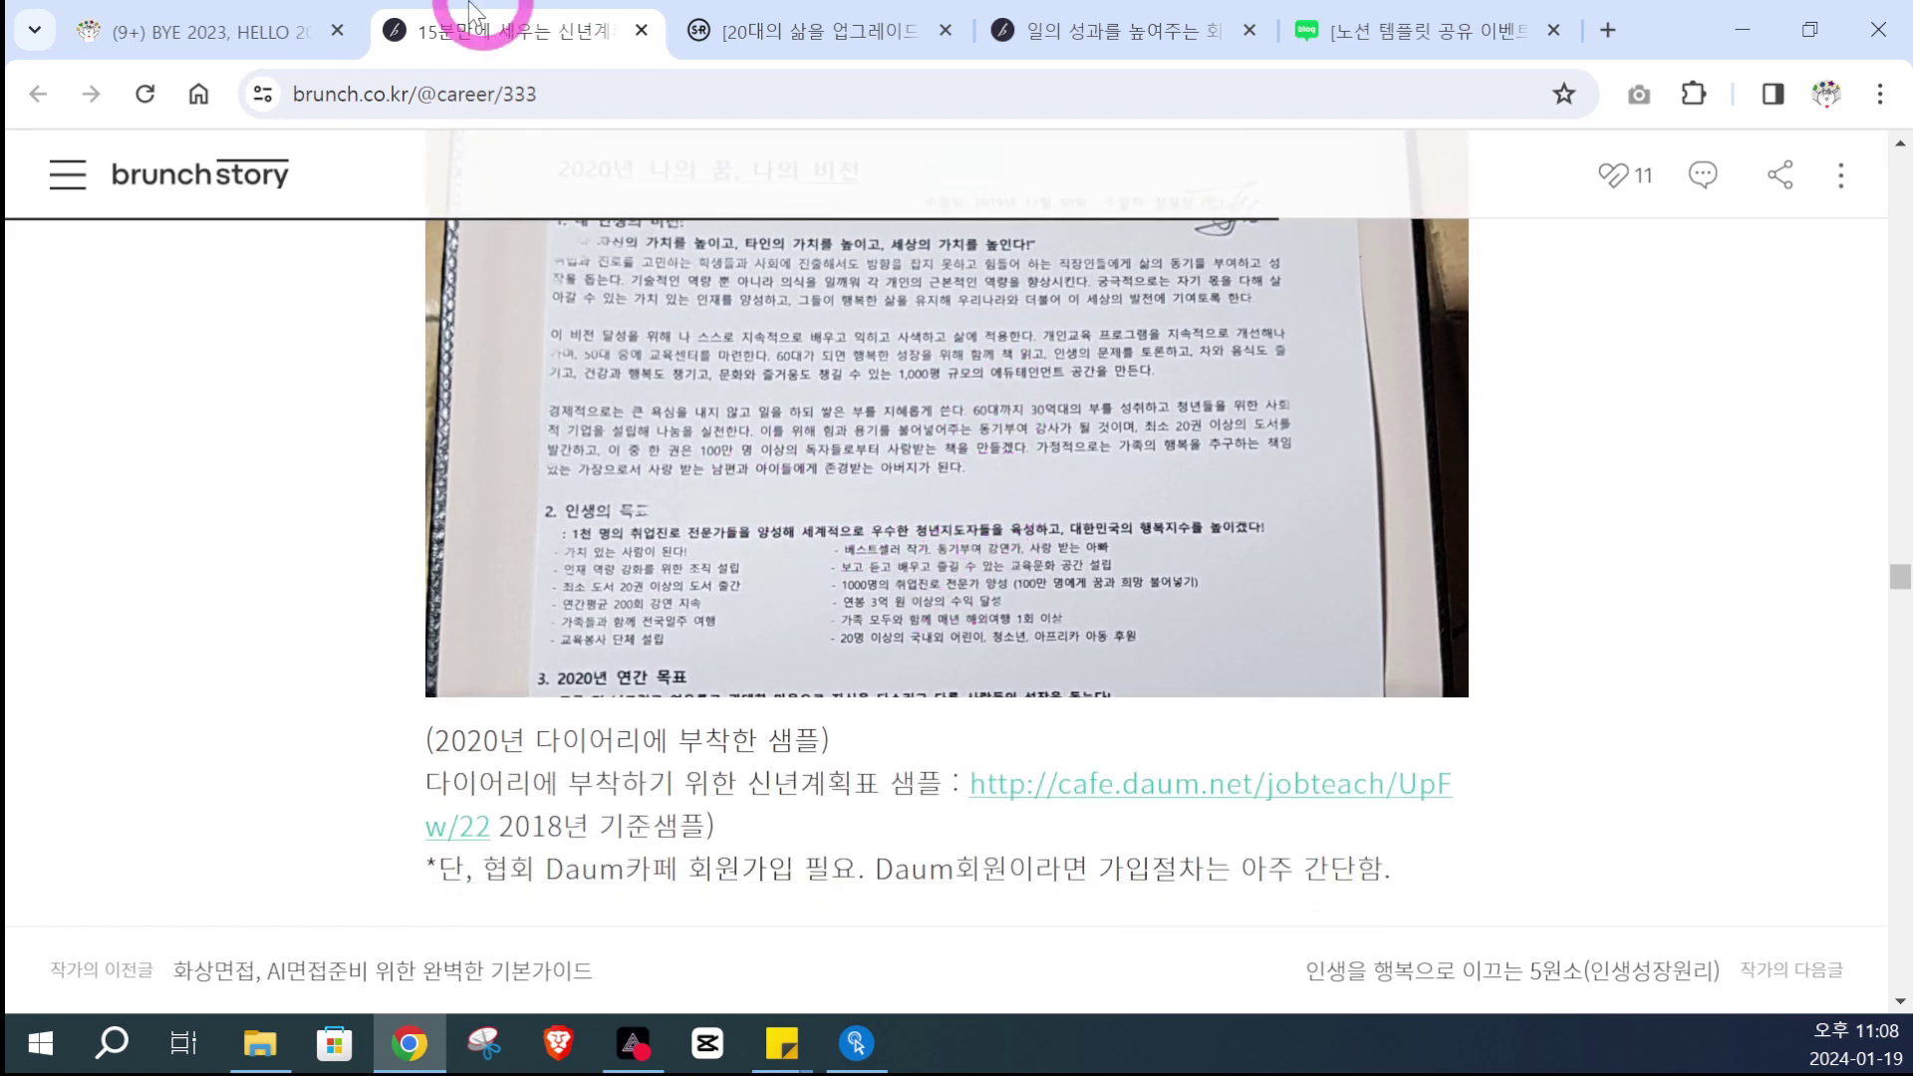
Step: Return to the Notion template in full-screen mode and show the 비전 수립일 and 대표 table under the life vision section
{"action": "left_click", "coordinate": [235, 28]}
{"action": "key", "text": "F11"}
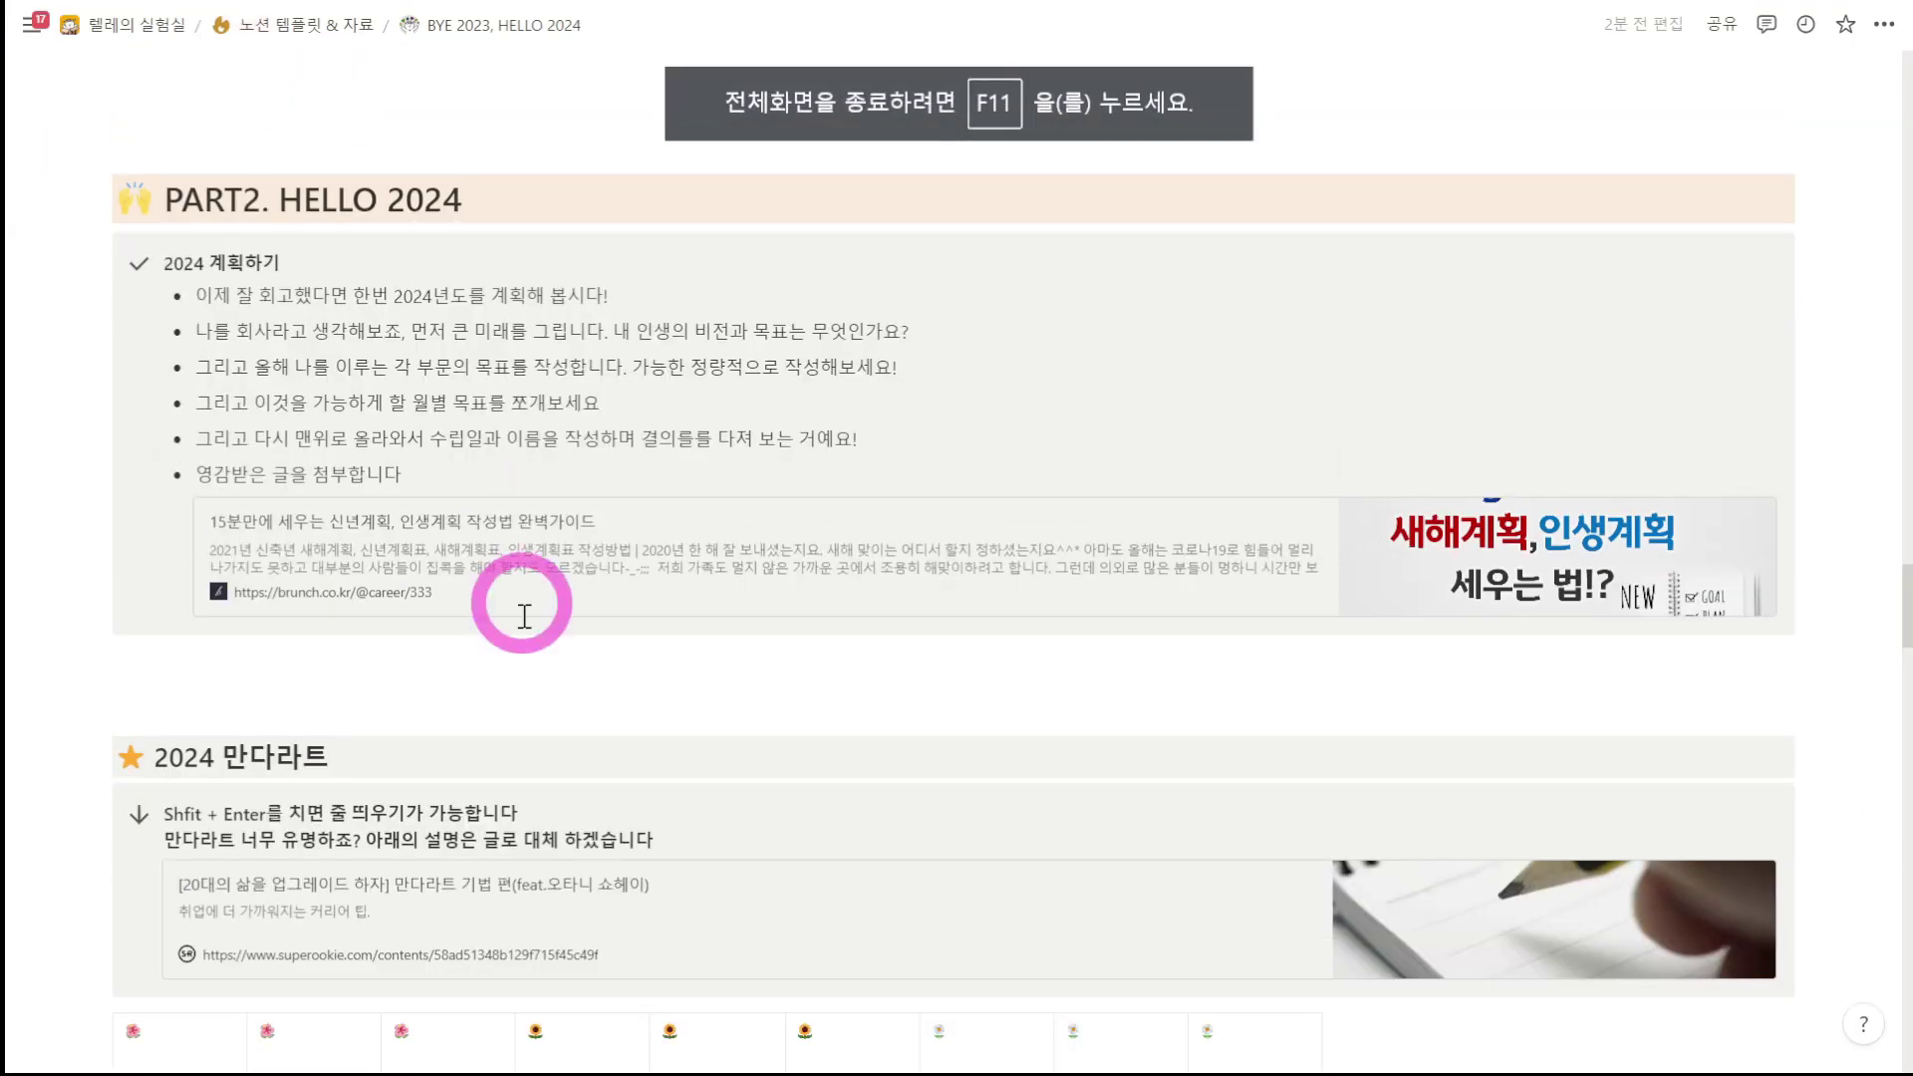
{"action": "scroll", "coordinate": [590, 697], "scroll_direction": "down", "scroll_amount": 5}
{"action": "scroll", "coordinate": [592, 689], "scroll_direction": "down", "scroll_amount": 10}
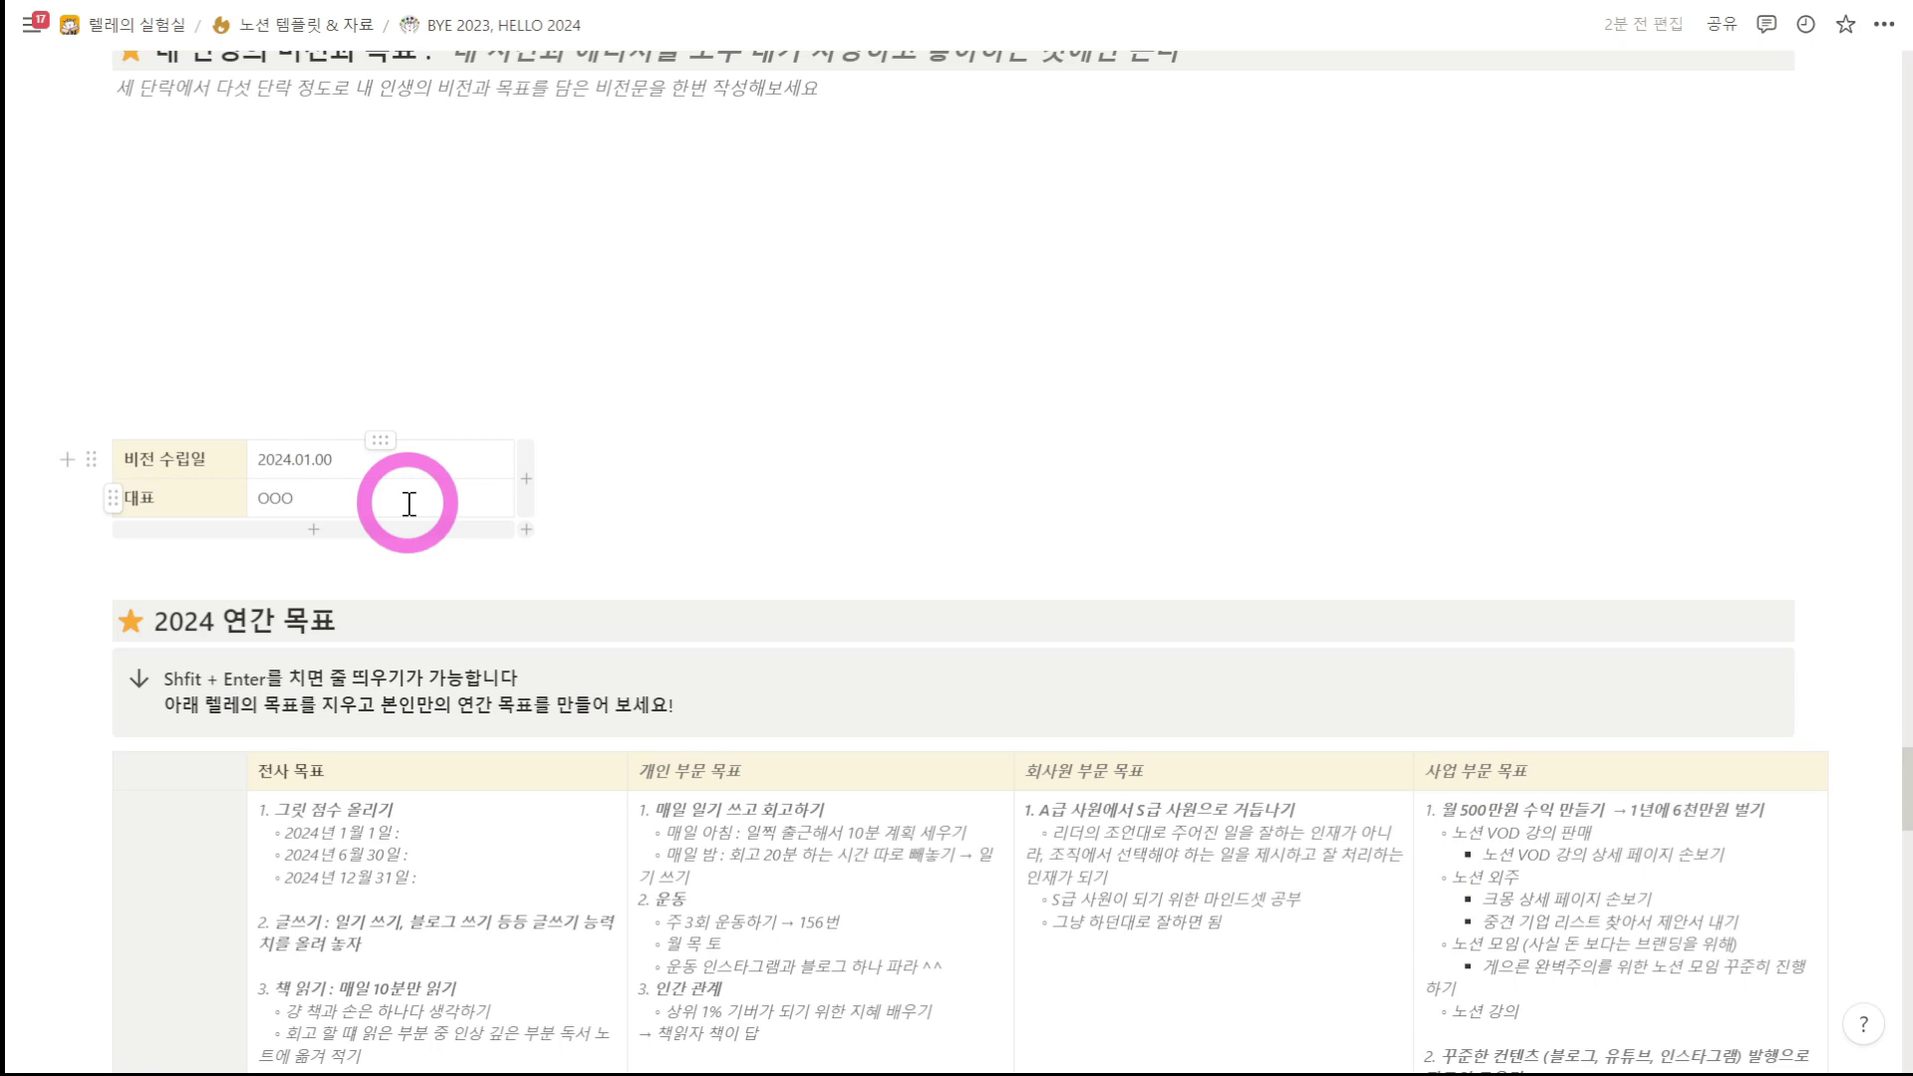
Step: Examine the example goals in the 2024 연간 목표 table, from 전사 목표 through 사업 부문 목표
{"action": "scroll", "coordinate": [408, 503], "scroll_direction": "down", "scroll_amount": 5}
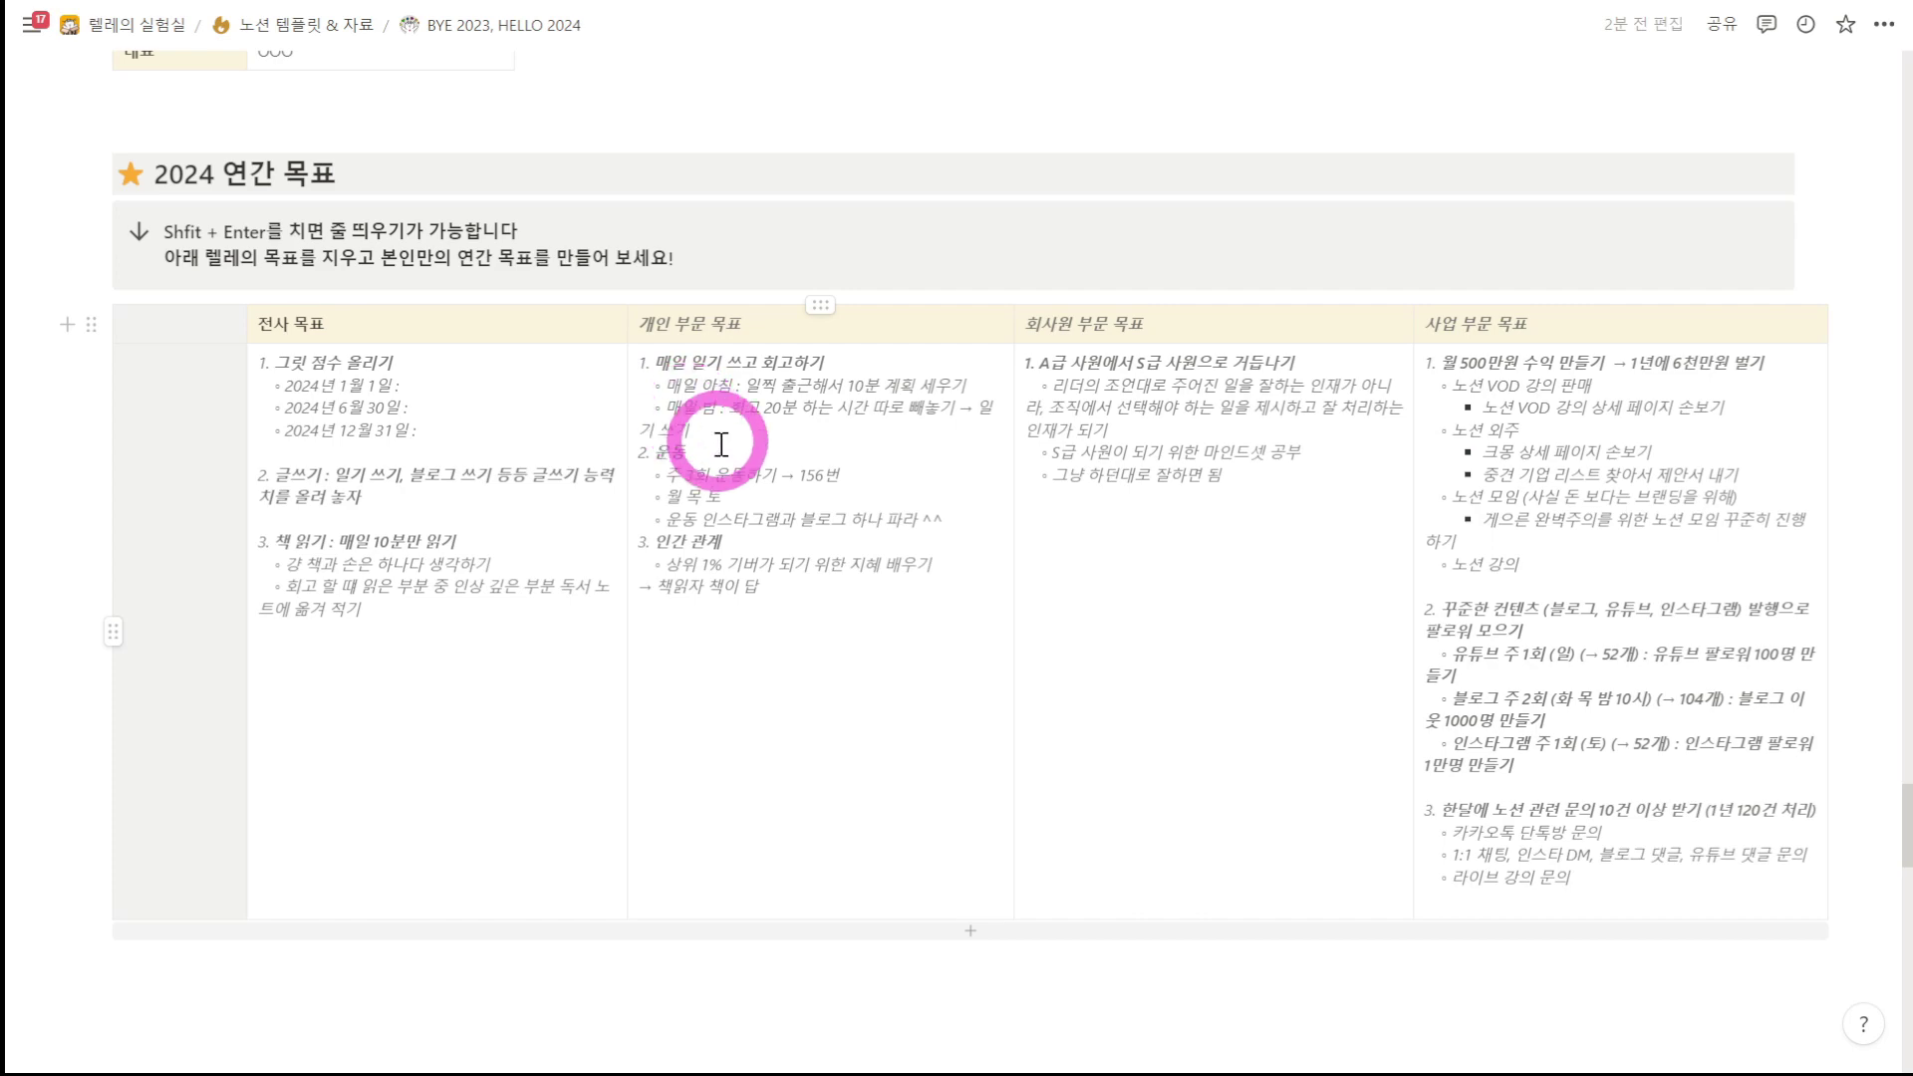
{"action": "scroll", "coordinate": [739, 417], "scroll_direction": "down", "scroll_amount": 2}
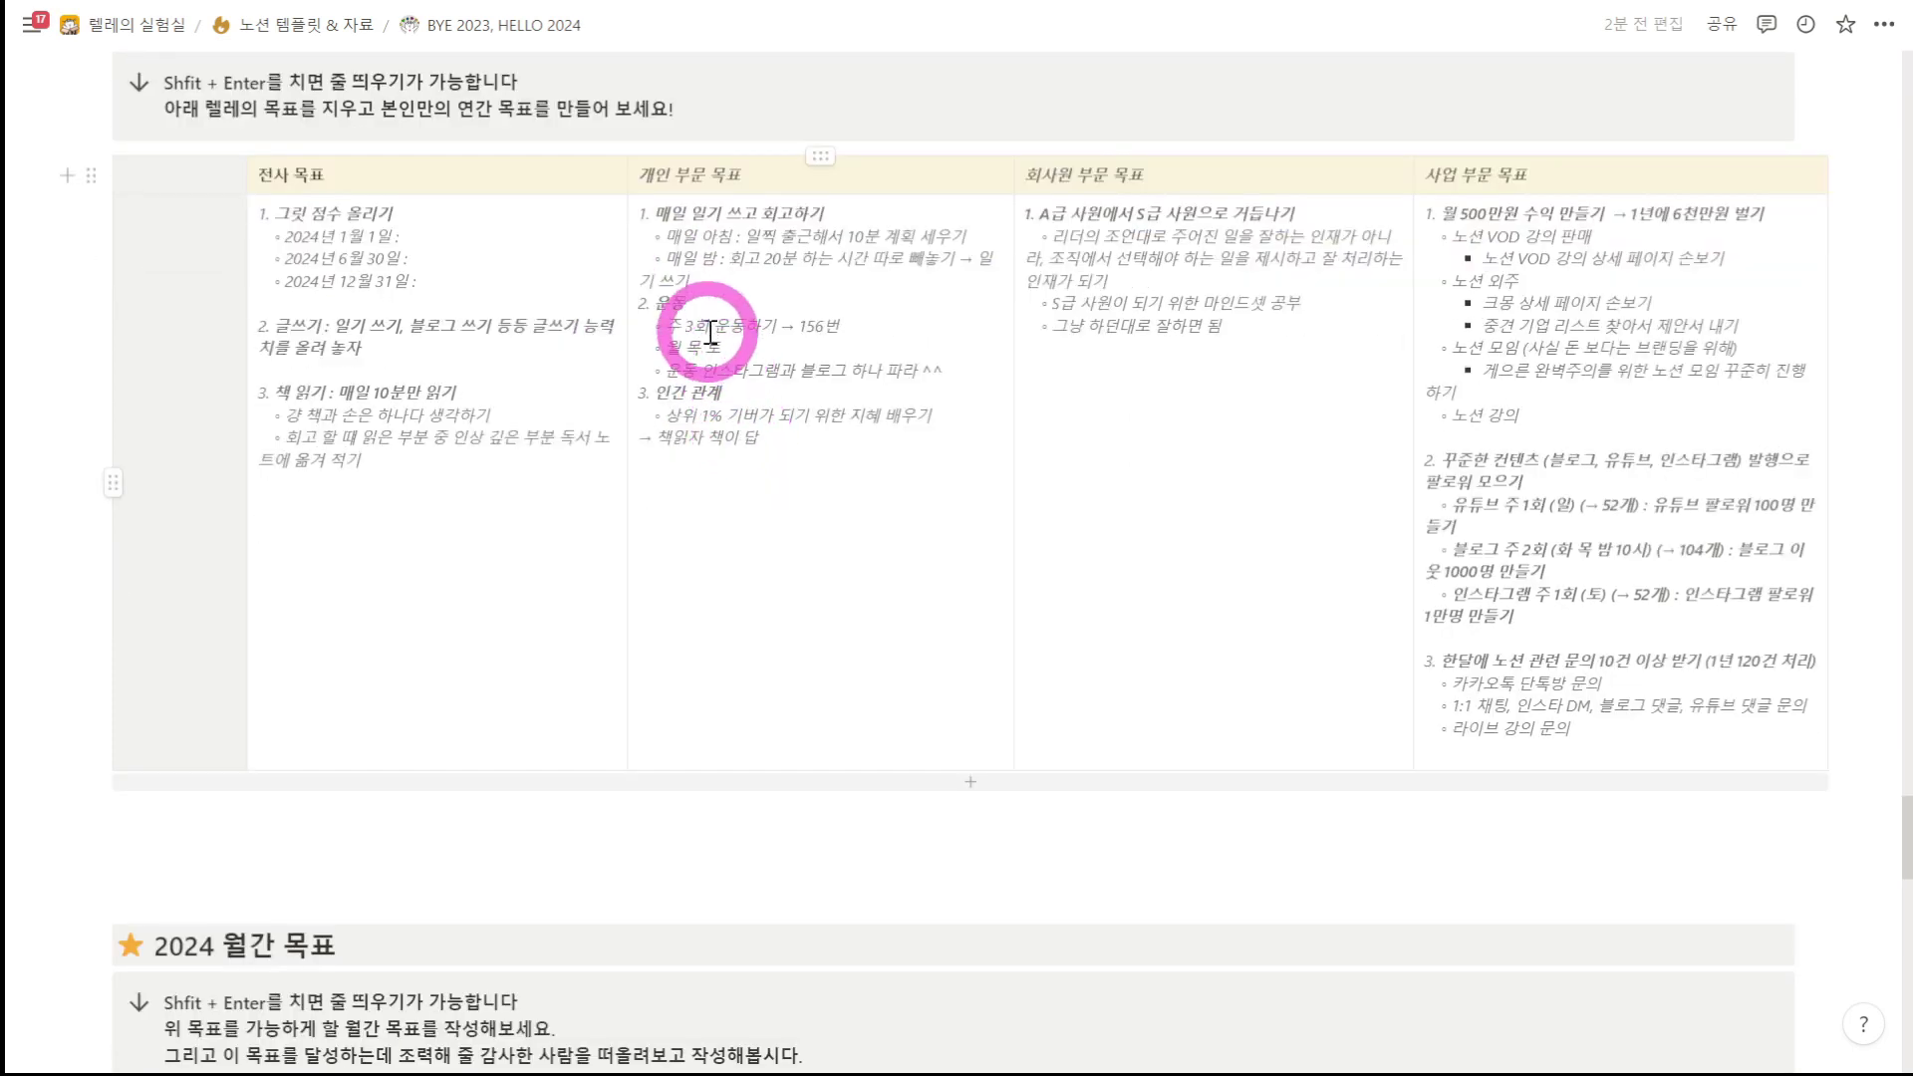
{"action": "scroll", "coordinate": [776, 362], "scroll_direction": "up", "scroll_amount": 2}
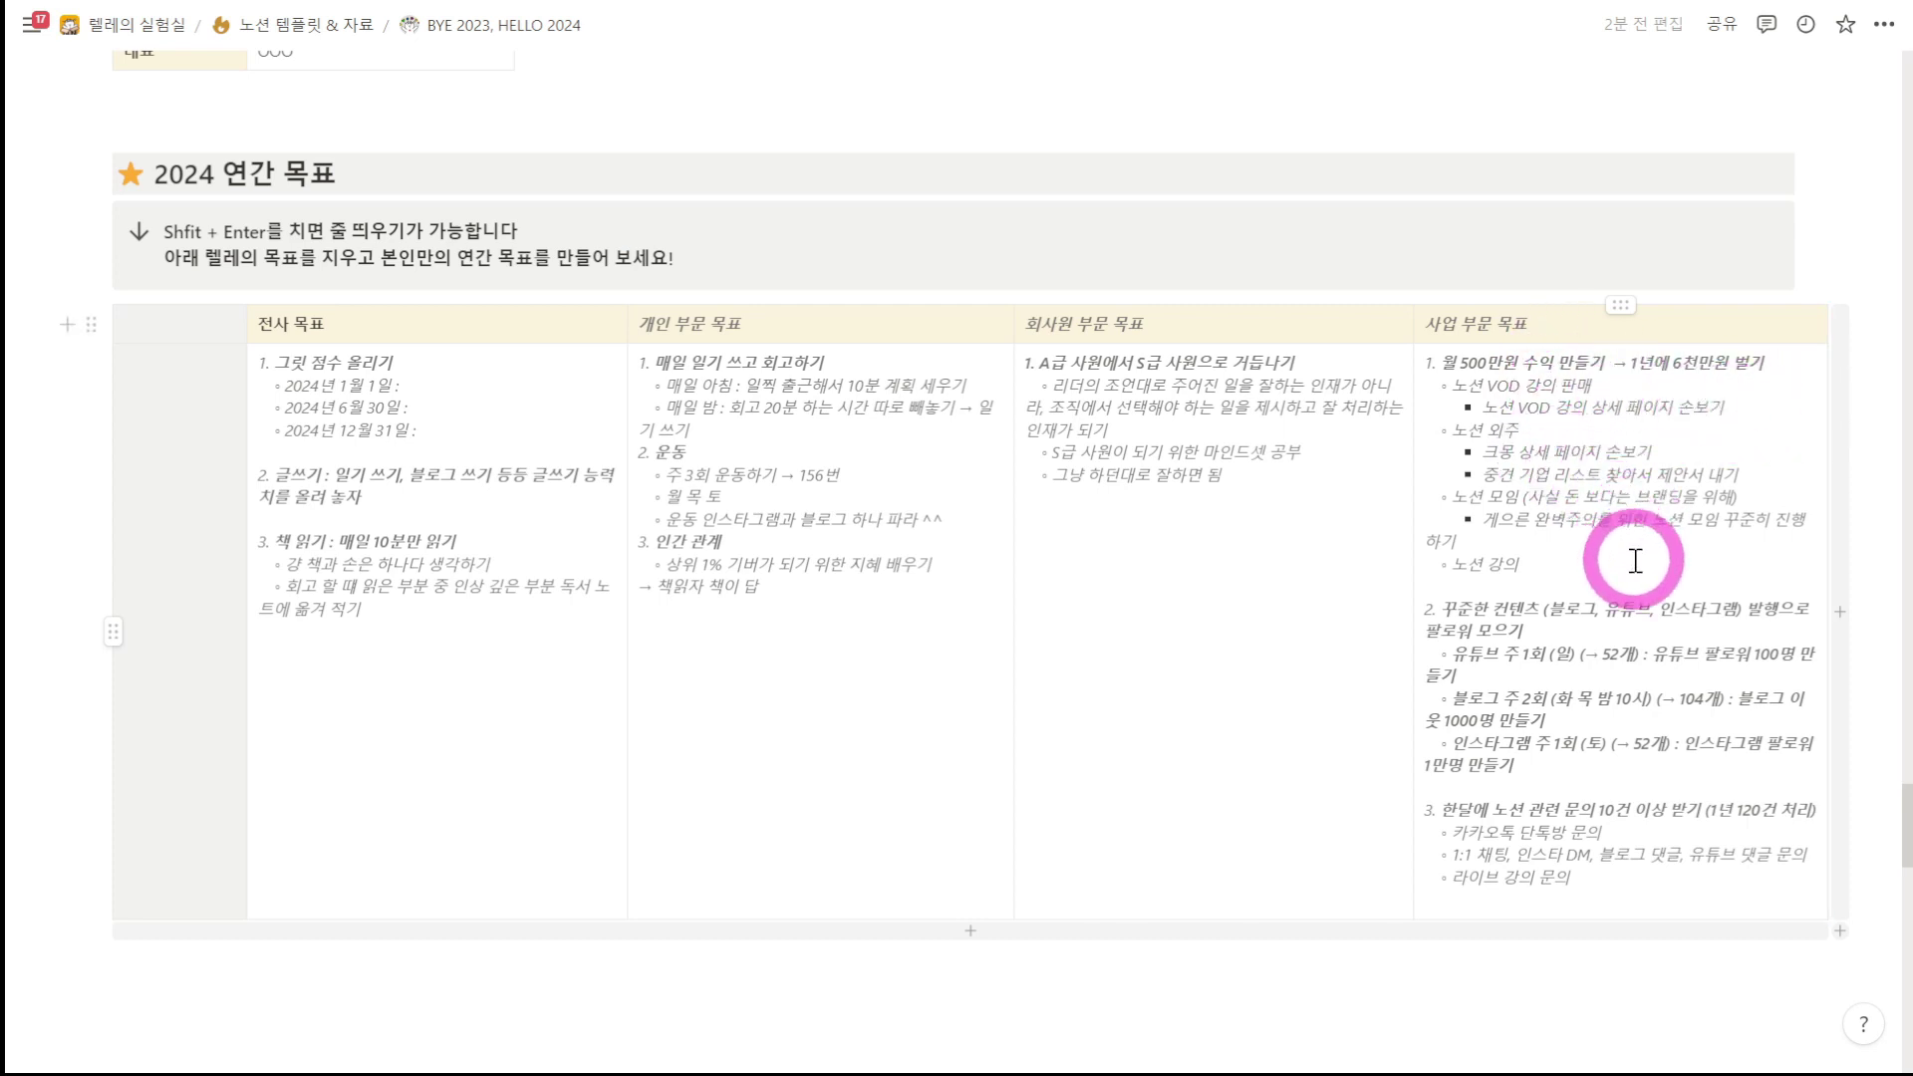
{"action": "scroll", "coordinate": [1639, 578], "scroll_direction": "down", "scroll_amount": 2}
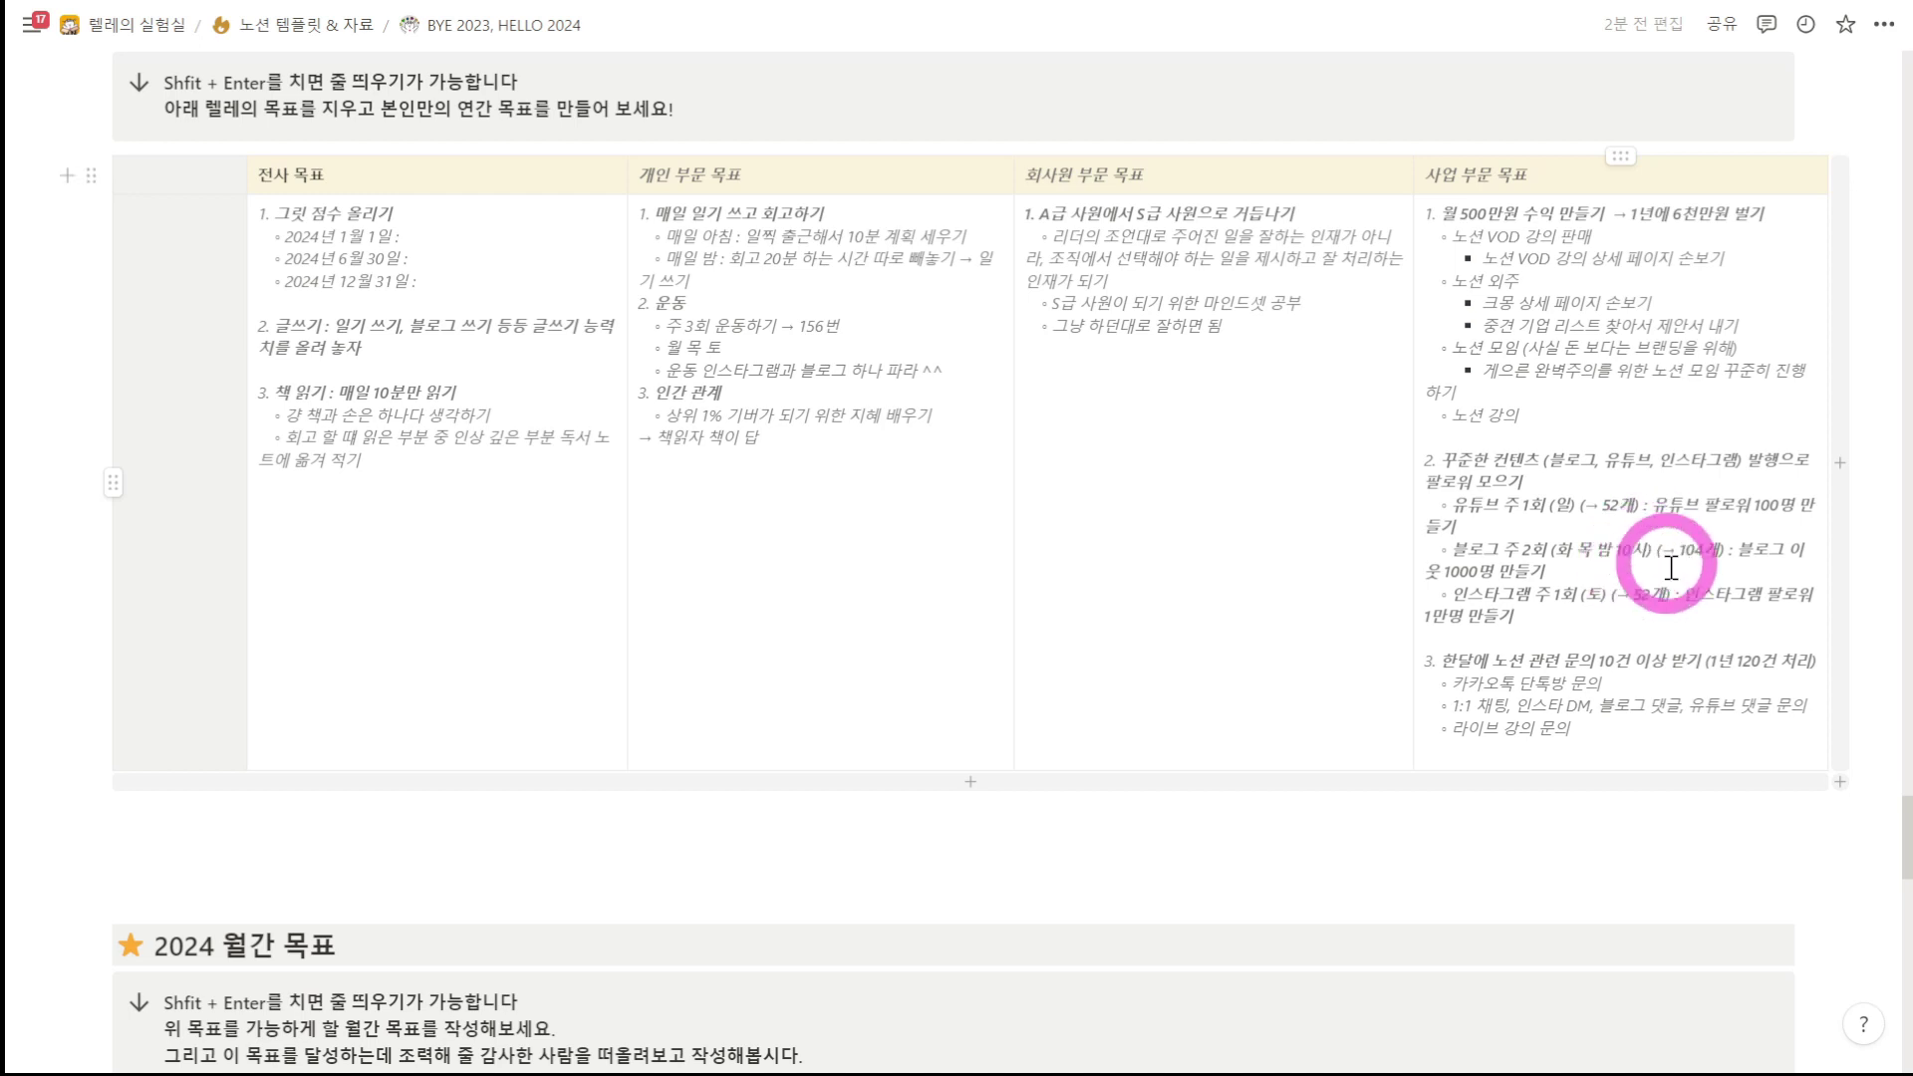
{"action": "scroll", "coordinate": [1671, 568], "scroll_direction": "down", "scroll_amount": 2}
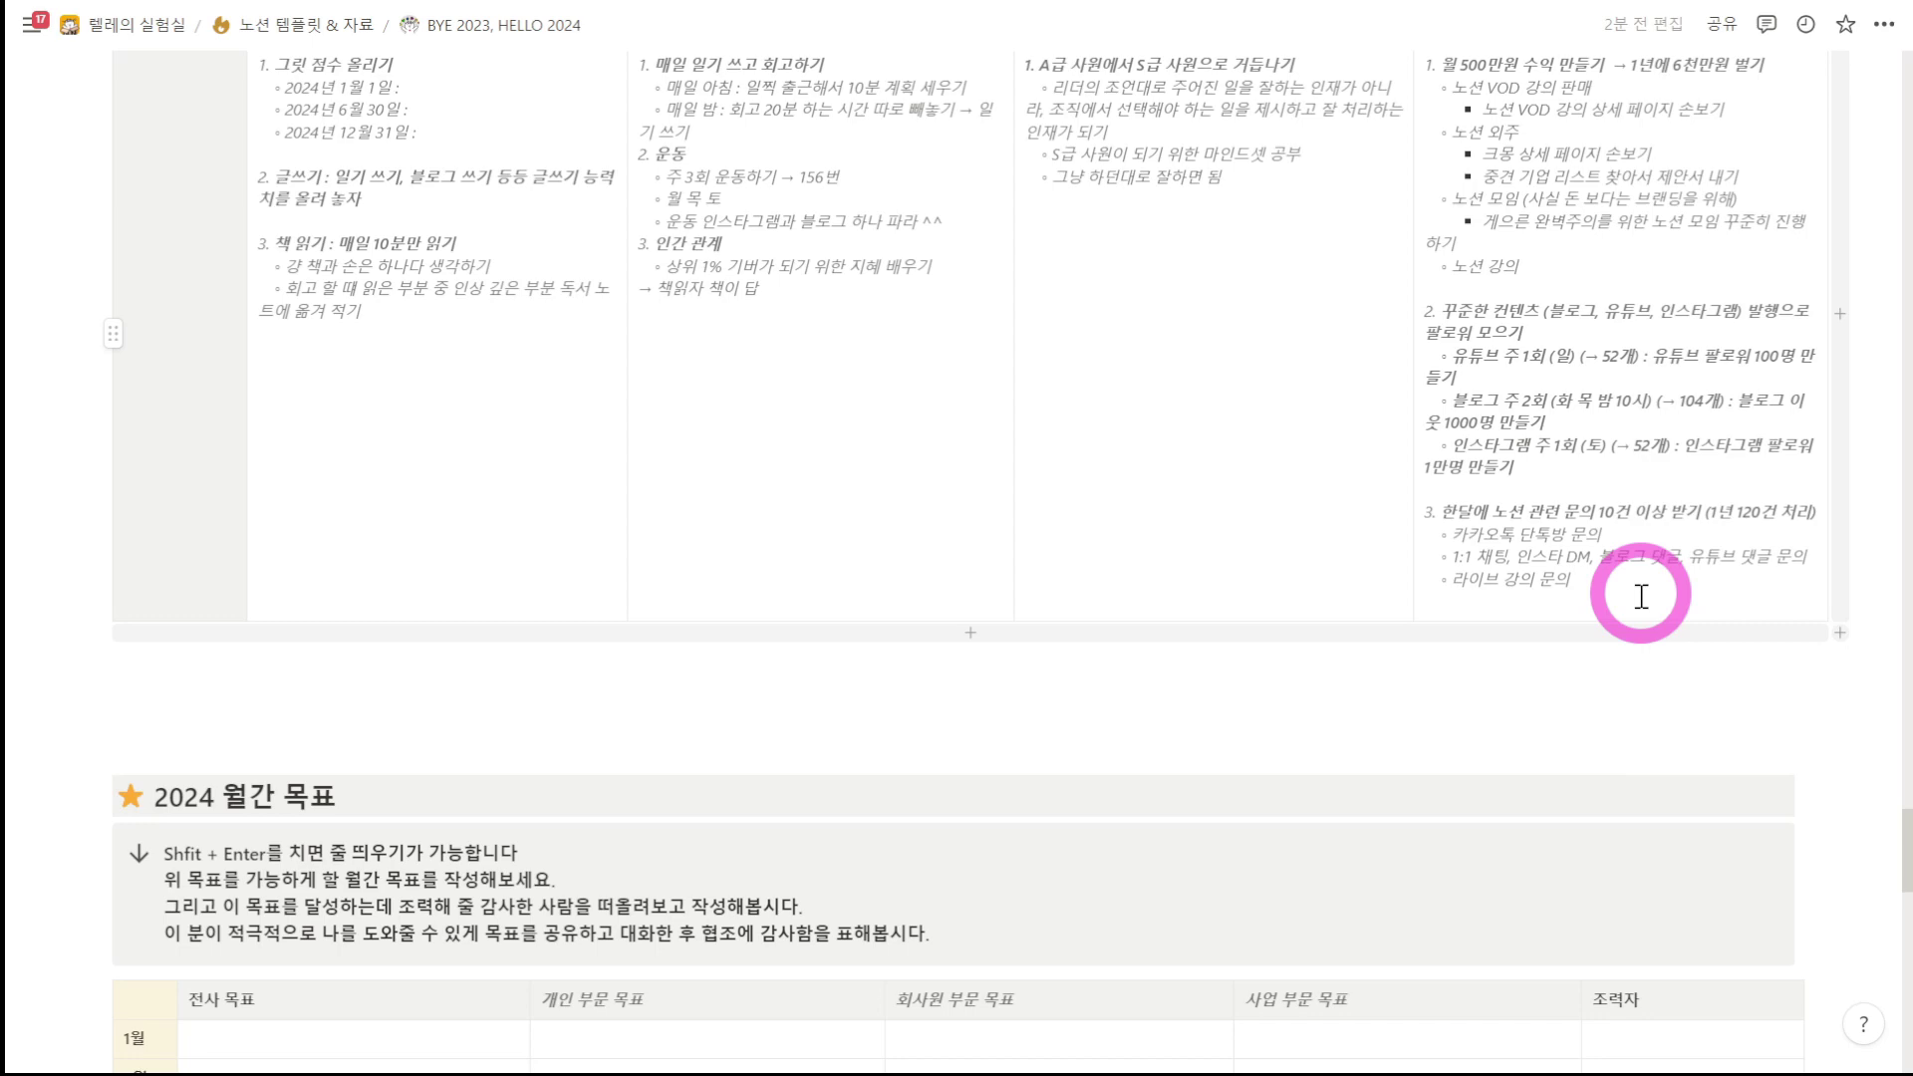
Step: Compare the columns of the 2024 월간 목표 table, including 조력자, with the example annual goals above it
{"action": "scroll", "coordinate": [1640, 596], "scroll_direction": "down", "scroll_amount": 5}
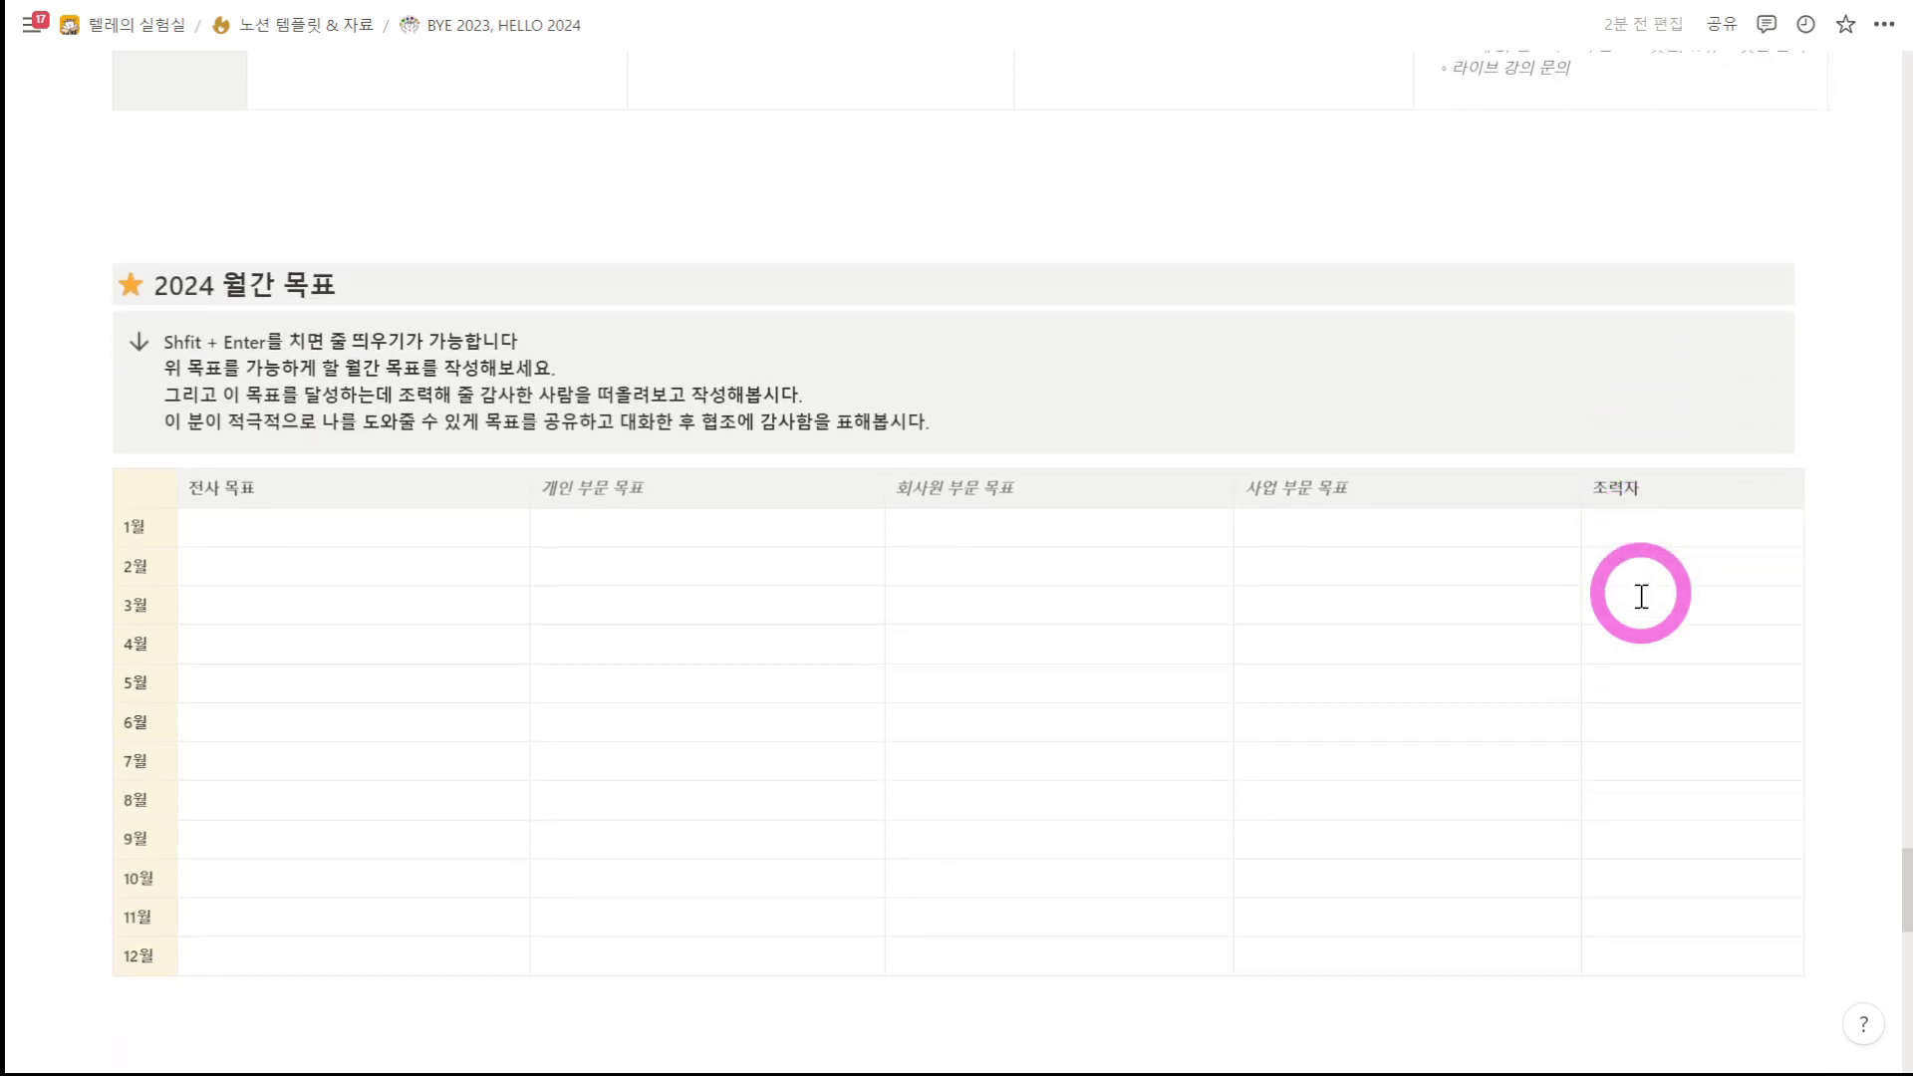
{"action": "scroll", "coordinate": [1641, 596], "scroll_direction": "up", "scroll_amount": 6}
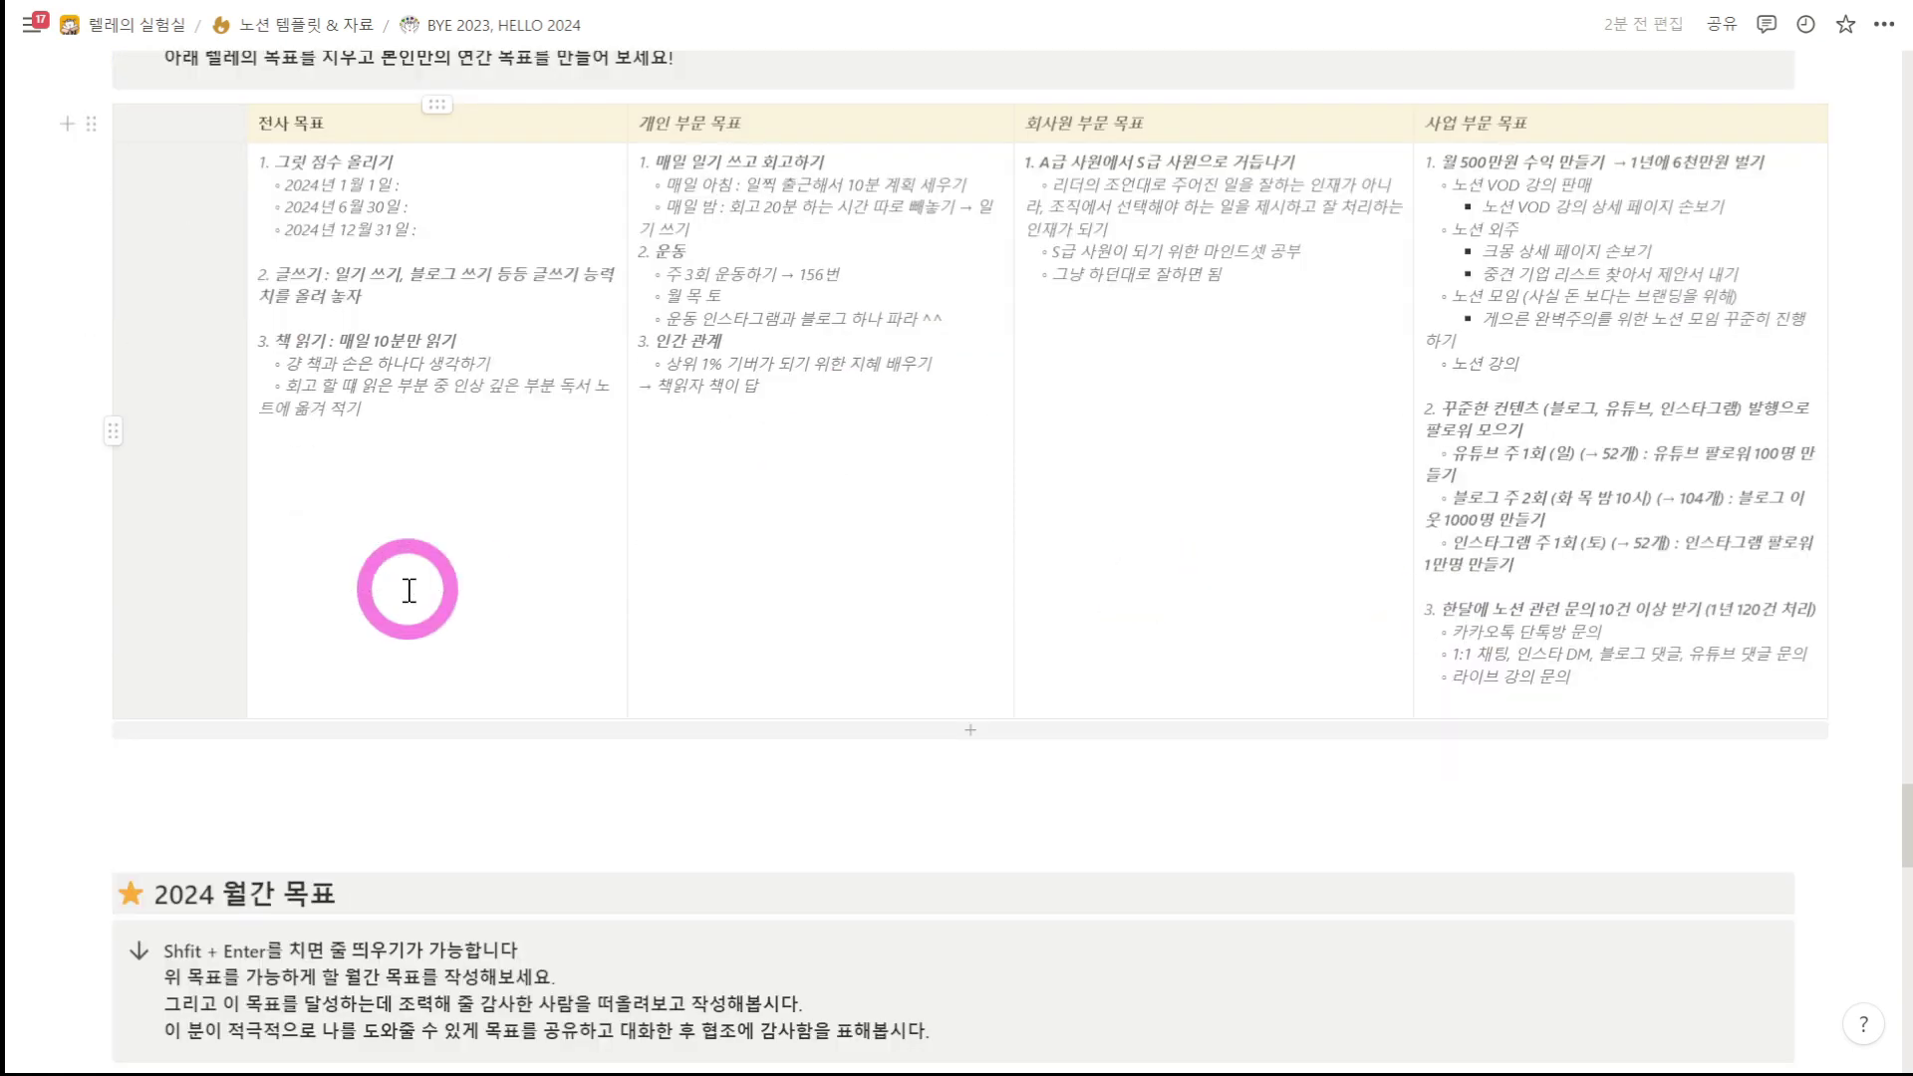
{"action": "scroll", "coordinate": [409, 589], "scroll_direction": "down", "scroll_amount": 4}
{"action": "scroll", "coordinate": [379, 973], "scroll_direction": "up", "scroll_amount": 4}
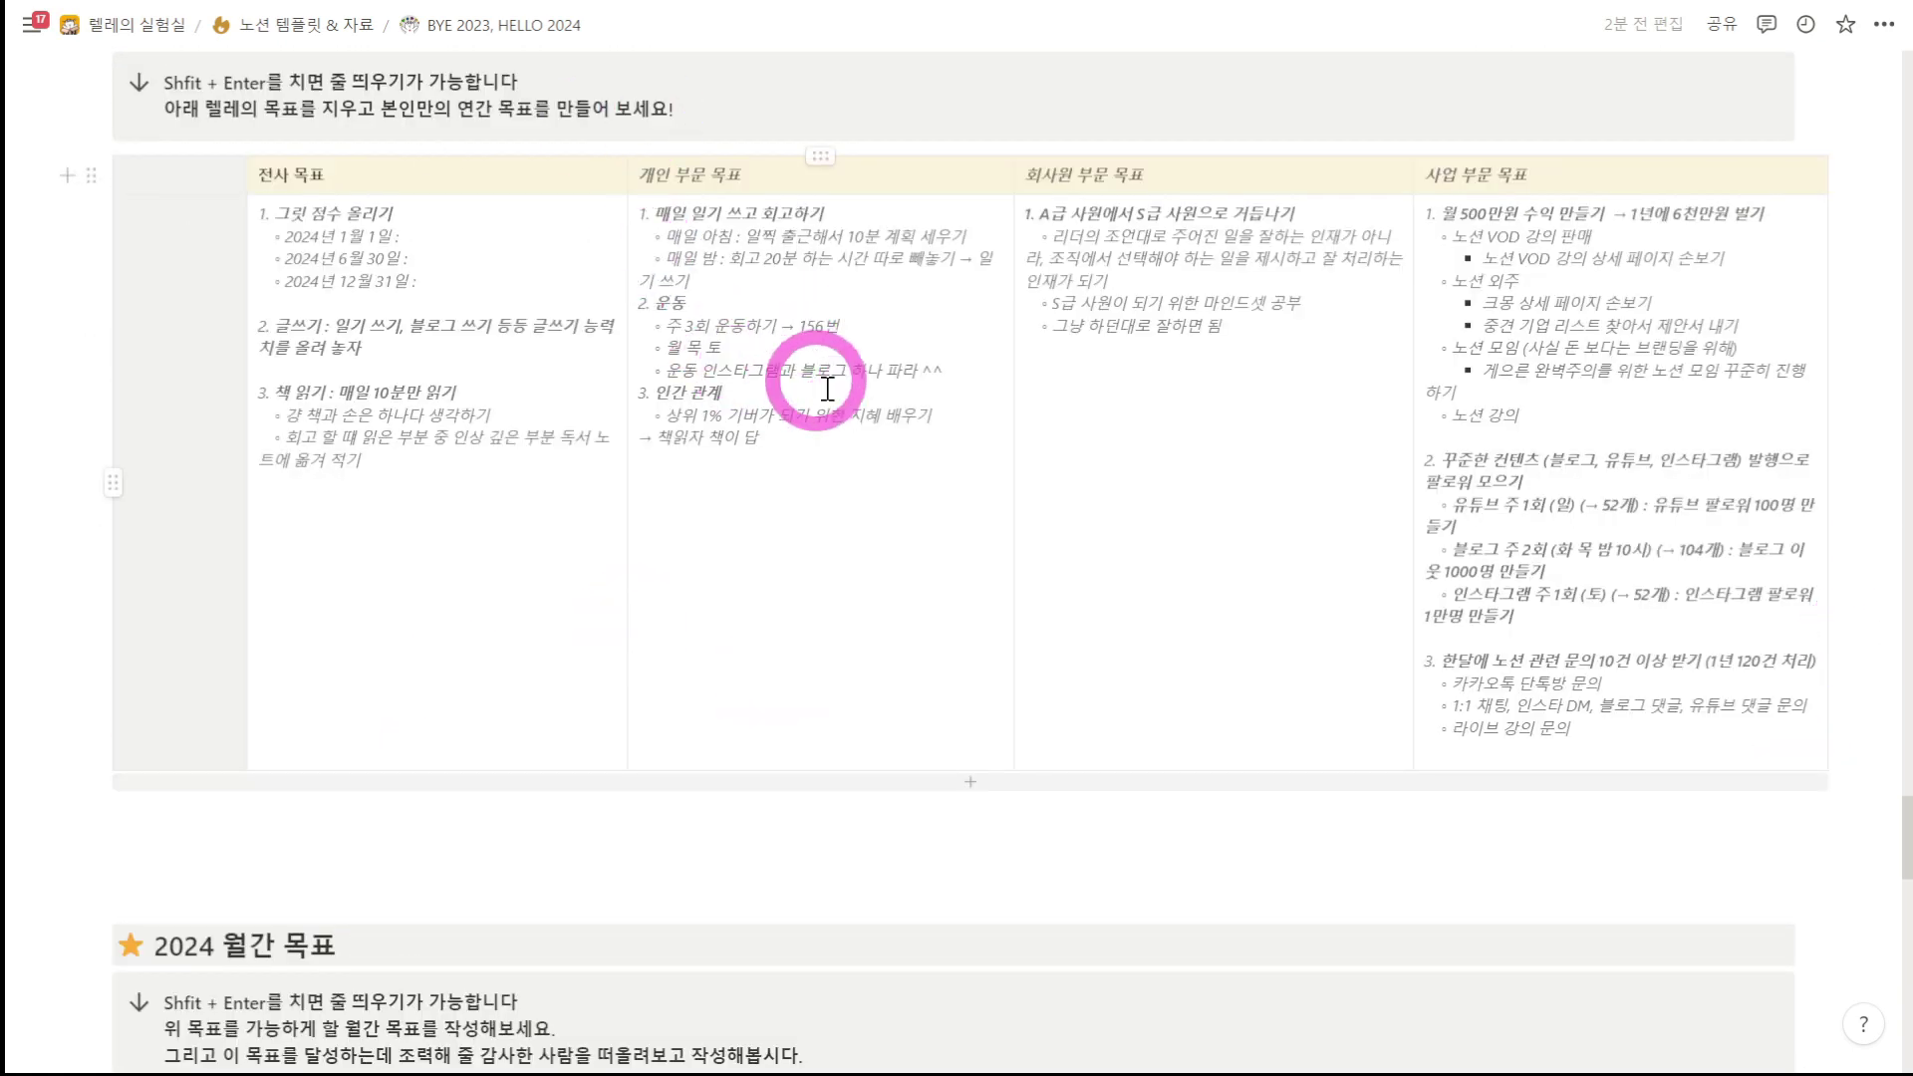
{"action": "scroll", "coordinate": [781, 665], "scroll_direction": "down", "scroll_amount": 7}
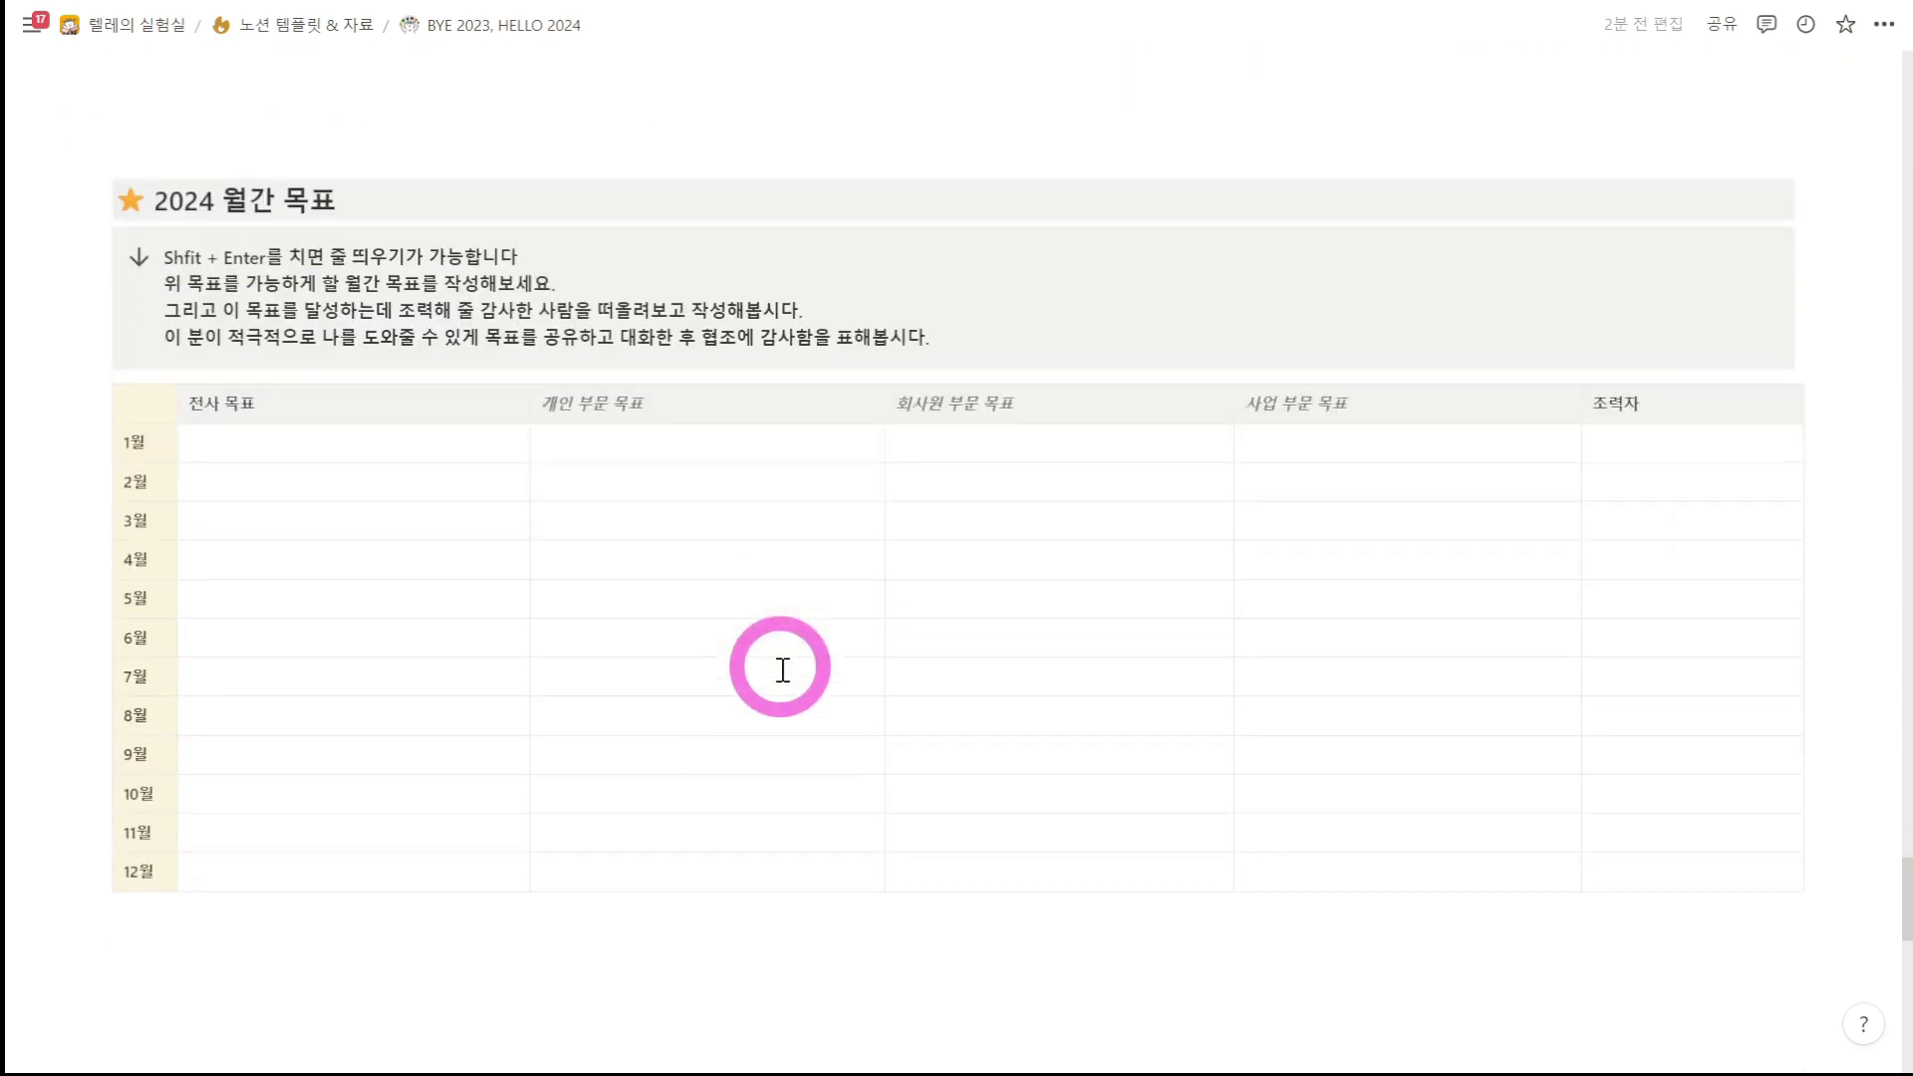
Step: Review the planning flow from 내 인생의 비전과 목표 through 2024 연간 목표 to 2024 월간 목표
{"action": "scroll", "coordinate": [311, 495], "scroll_direction": "up", "scroll_amount": 12}
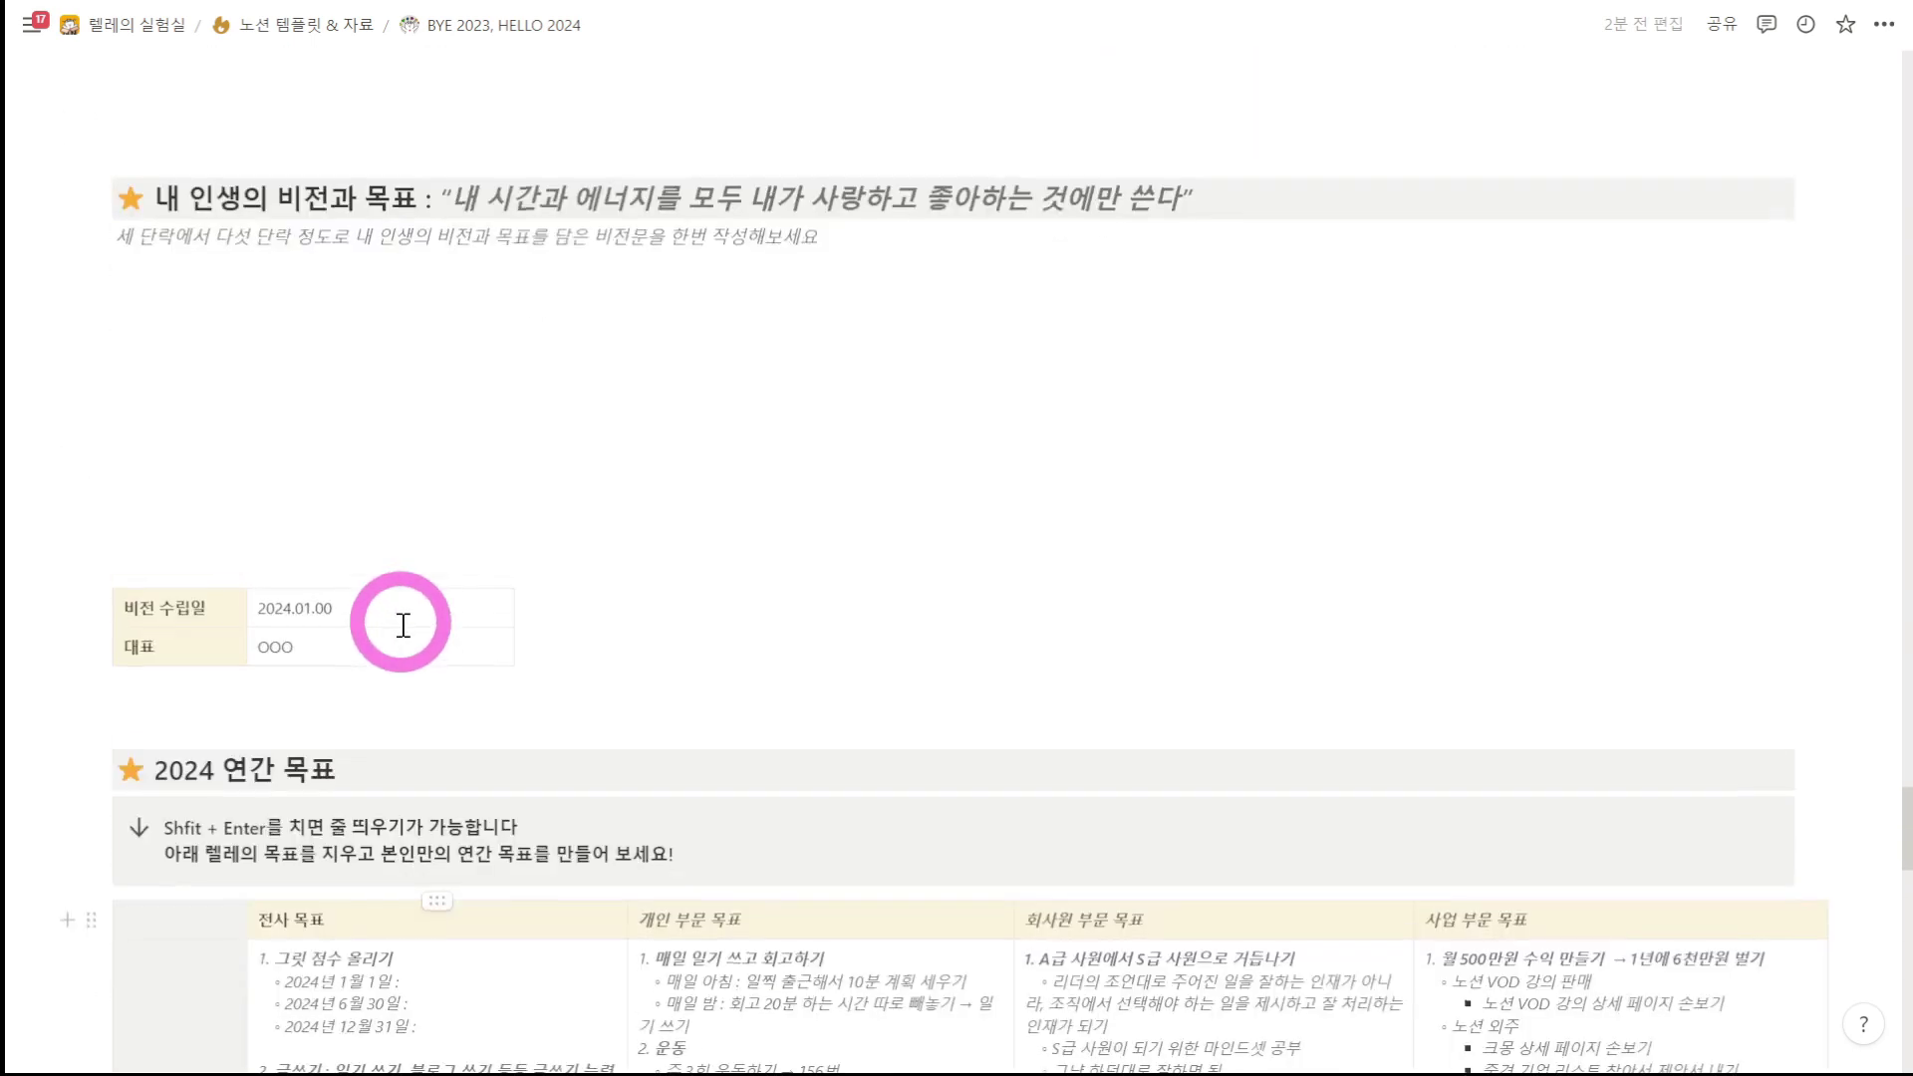
{"action": "scroll", "coordinate": [402, 625], "scroll_direction": "up", "scroll_amount": 8}
{"action": "scroll", "coordinate": [633, 690], "scroll_direction": "down", "scroll_amount": 7}
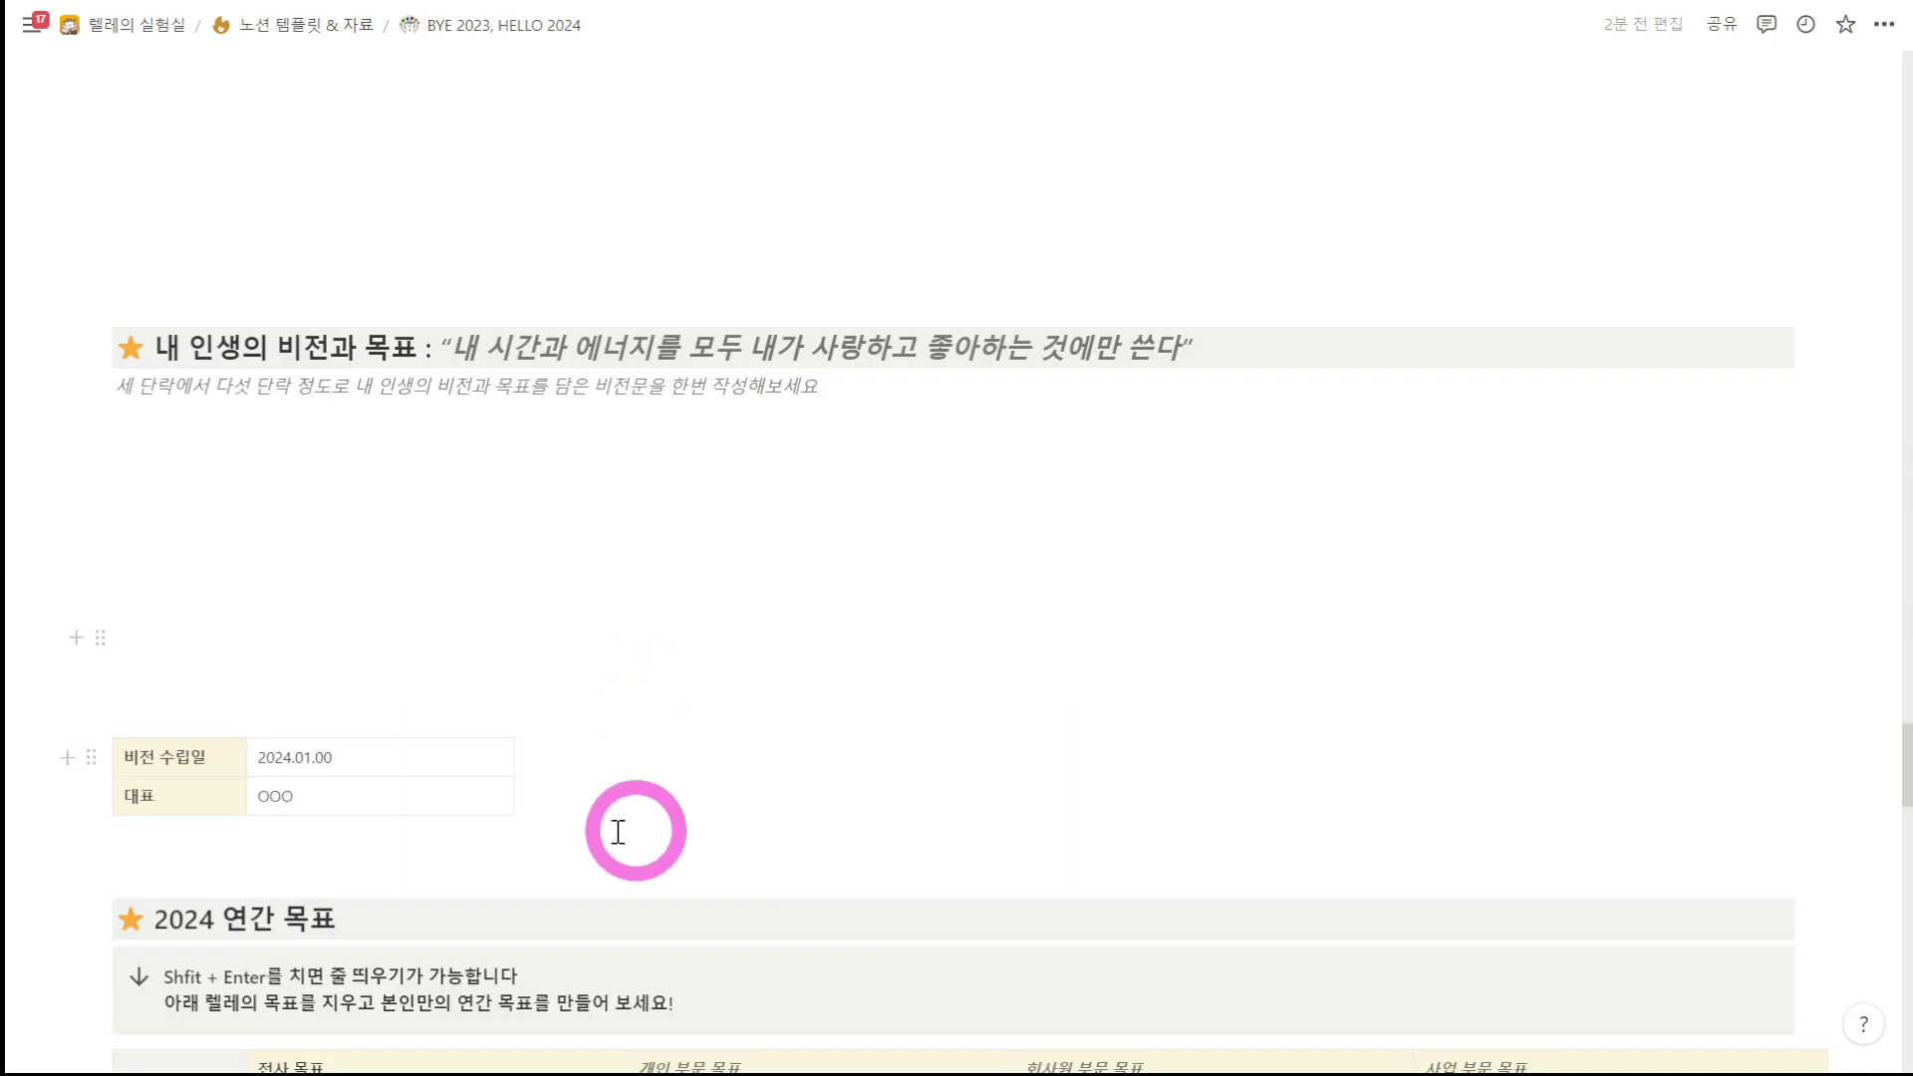
{"action": "scroll", "coordinate": [977, 670], "scroll_direction": "down", "scroll_amount": 5}
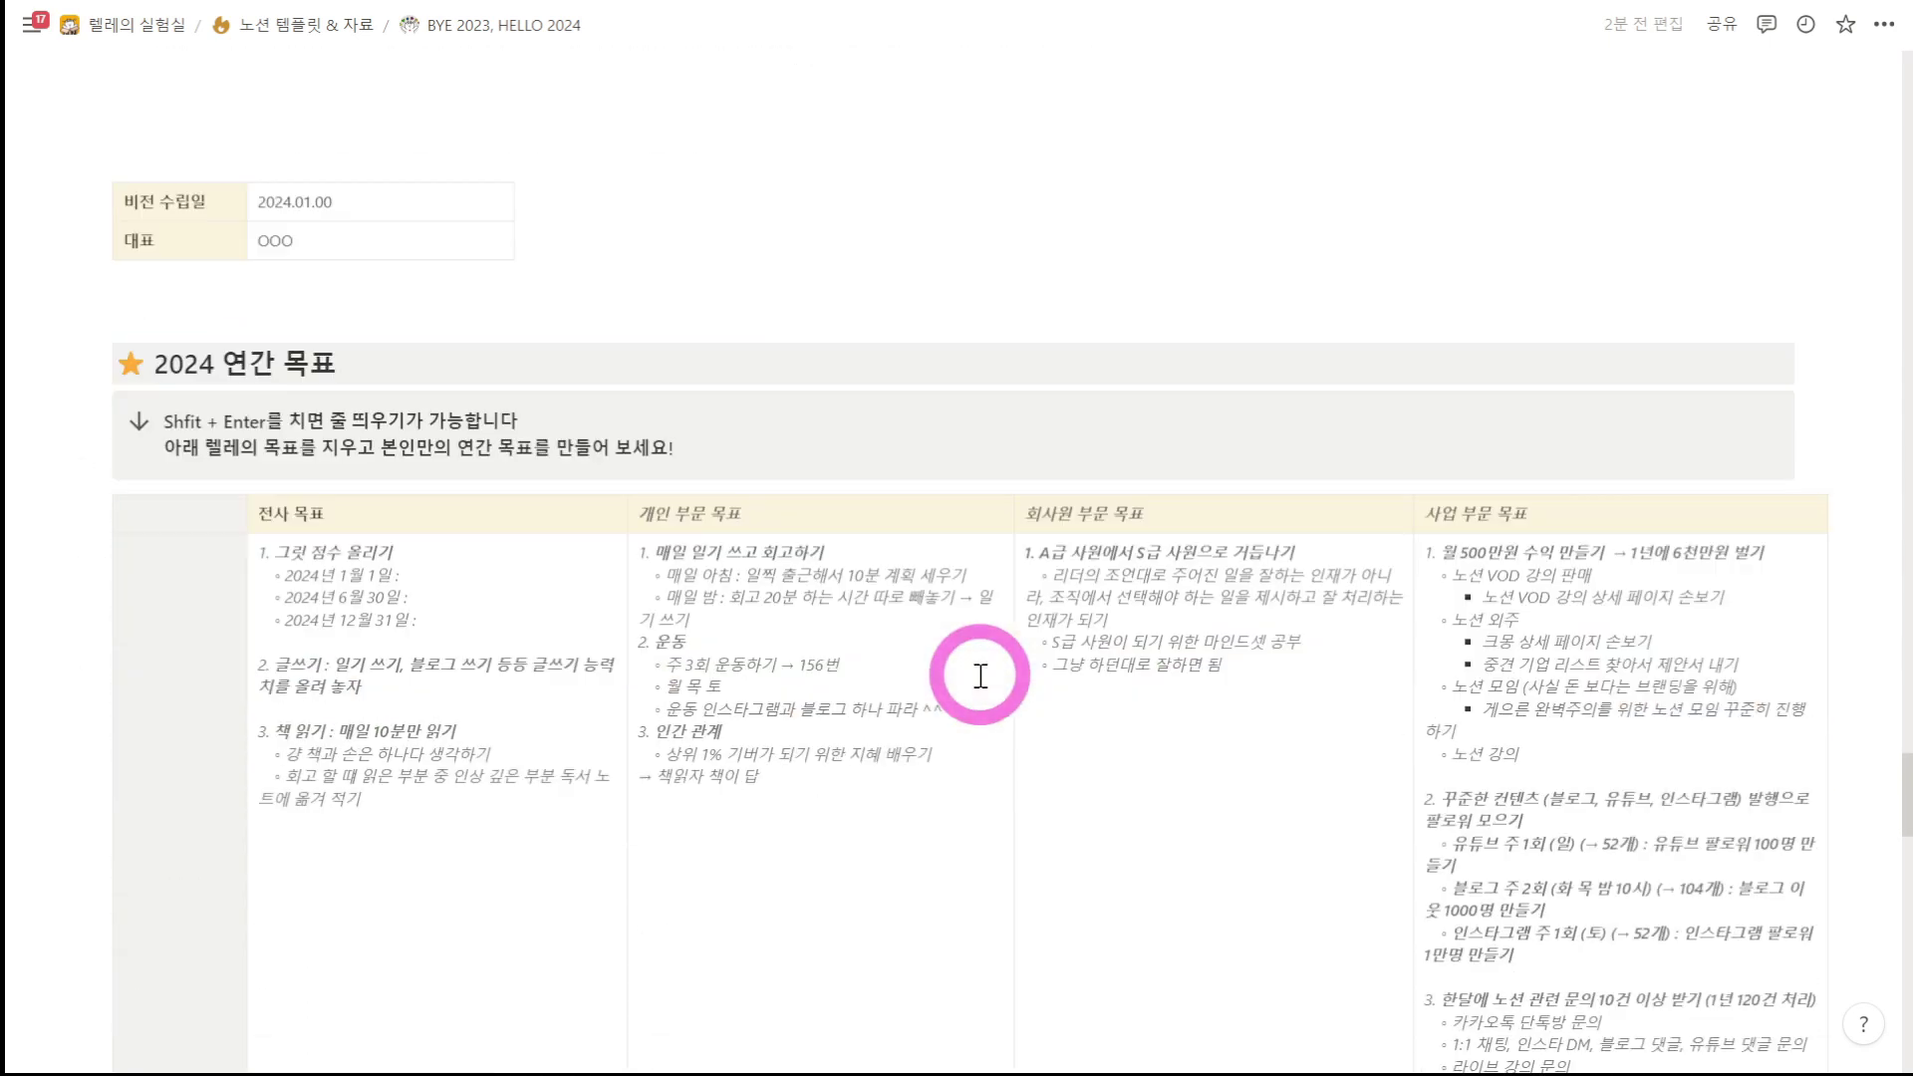
{"action": "scroll", "coordinate": [981, 677], "scroll_direction": "down", "scroll_amount": 2}
{"action": "scroll", "coordinate": [1644, 618], "scroll_direction": "down", "scroll_amount": 4}
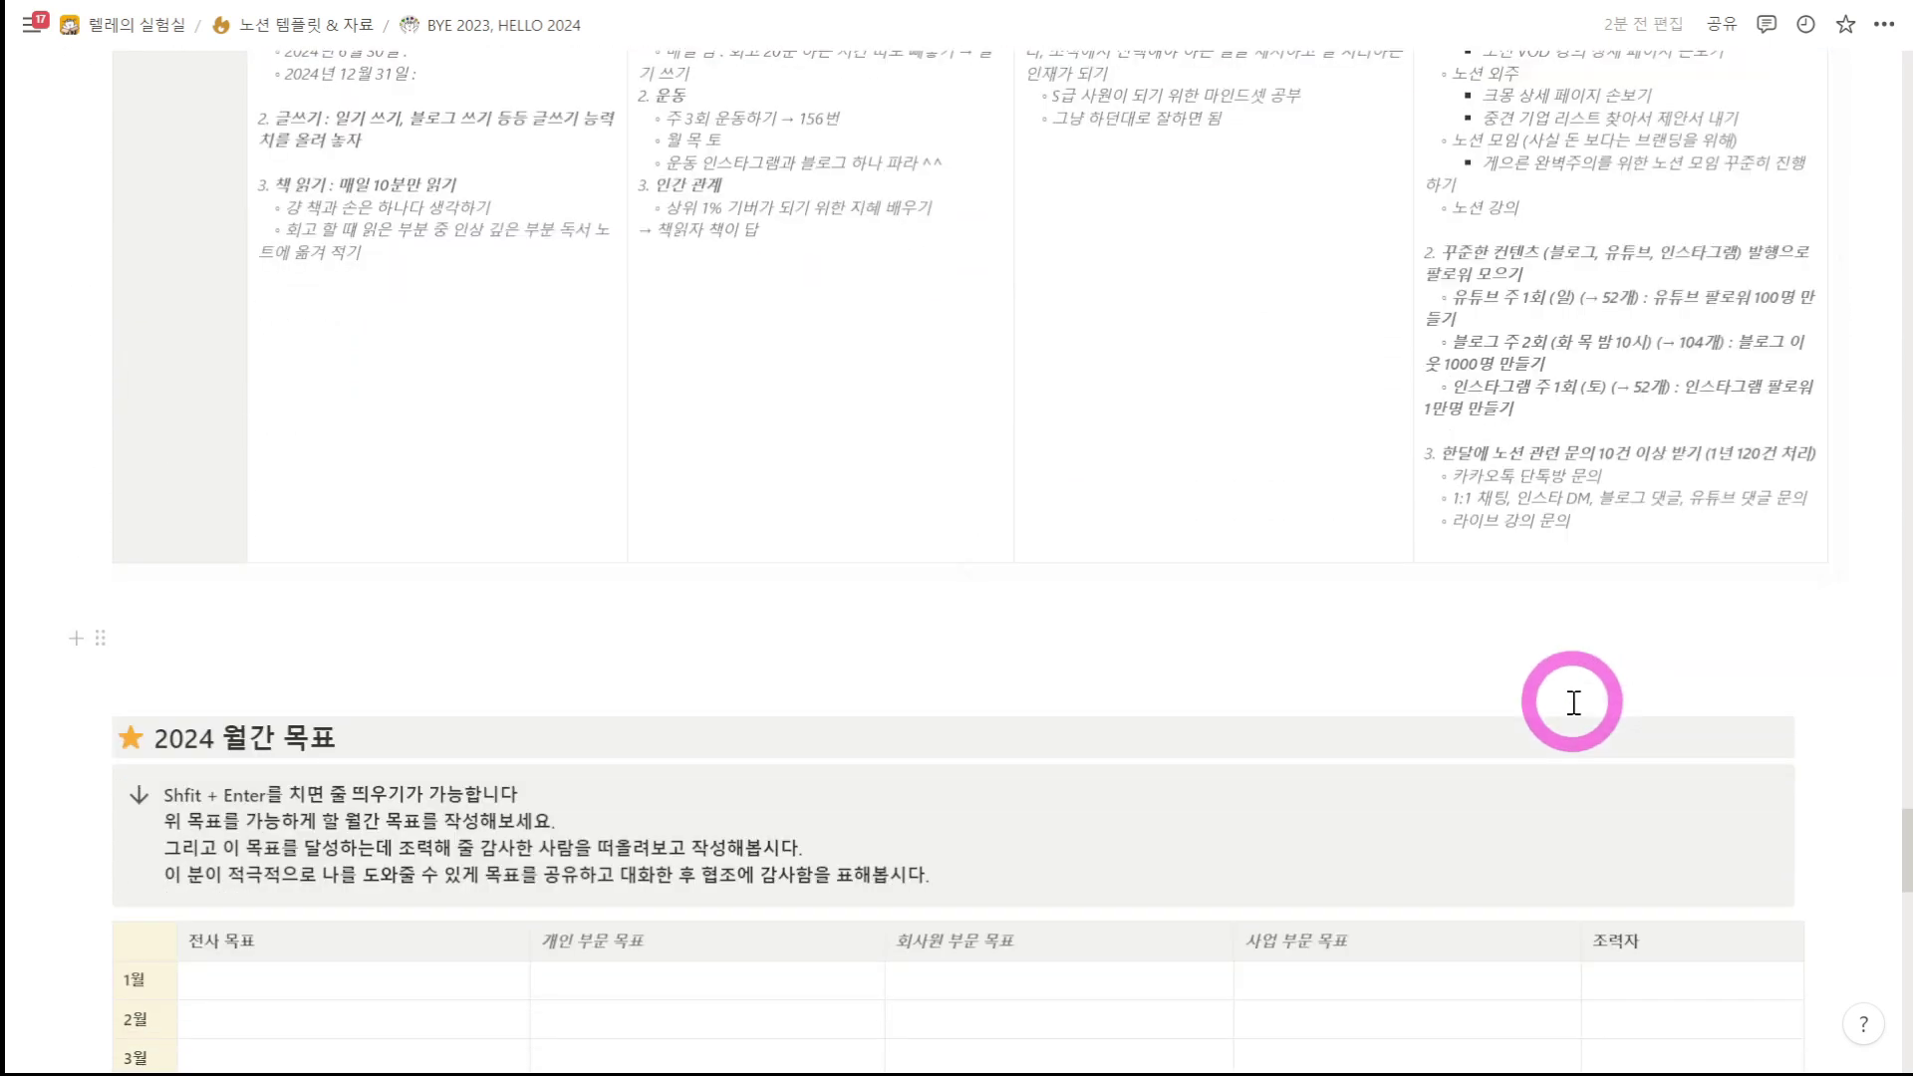
{"action": "scroll", "coordinate": [282, 820], "scroll_direction": "down", "scroll_amount": 3}
{"action": "scroll", "coordinate": [273, 811], "scroll_direction": "down", "scroll_amount": 2}
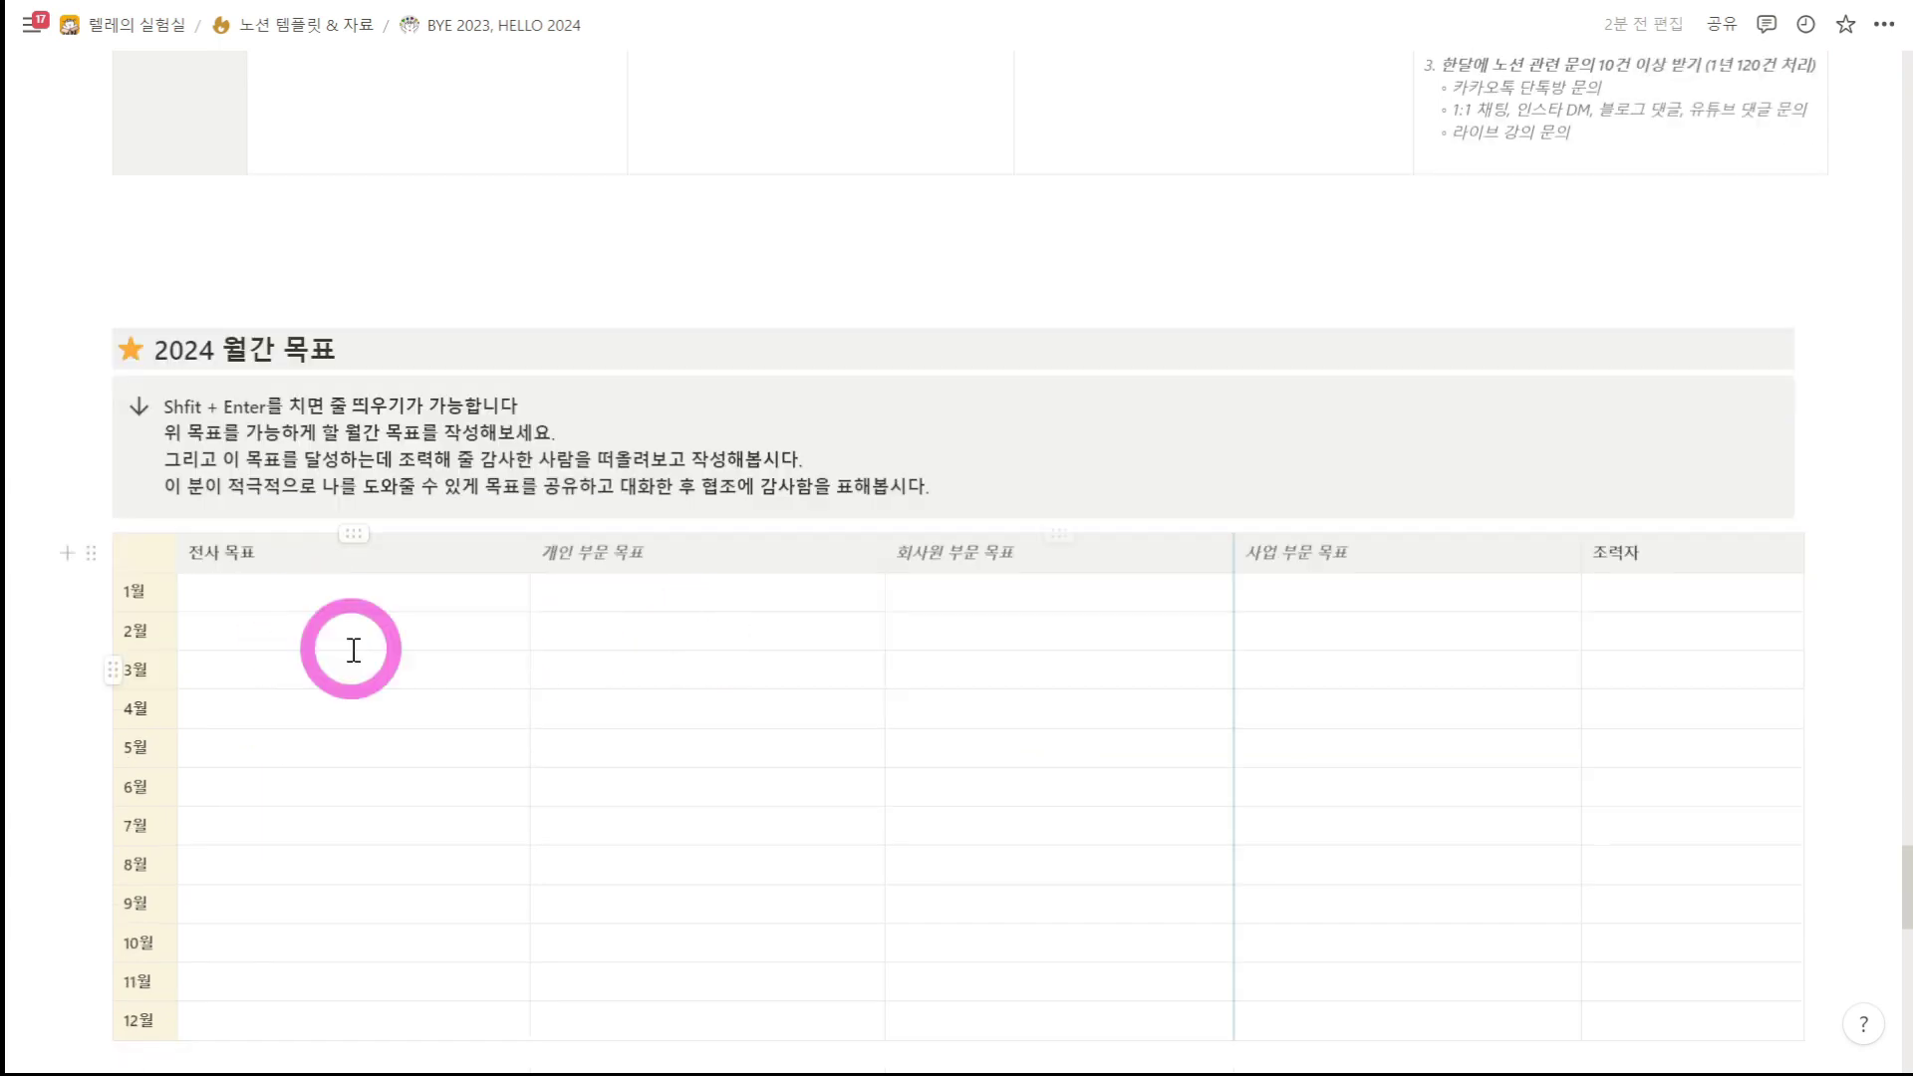
Step: Check how the 전사 목표 entries in the annual table relate to the monthly rows from 1월 to 12월
{"action": "scroll", "coordinate": [657, 897], "scroll_direction": "down", "scroll_amount": 1}
{"action": "scroll", "coordinate": [651, 908], "scroll_direction": "up", "scroll_amount": 3}
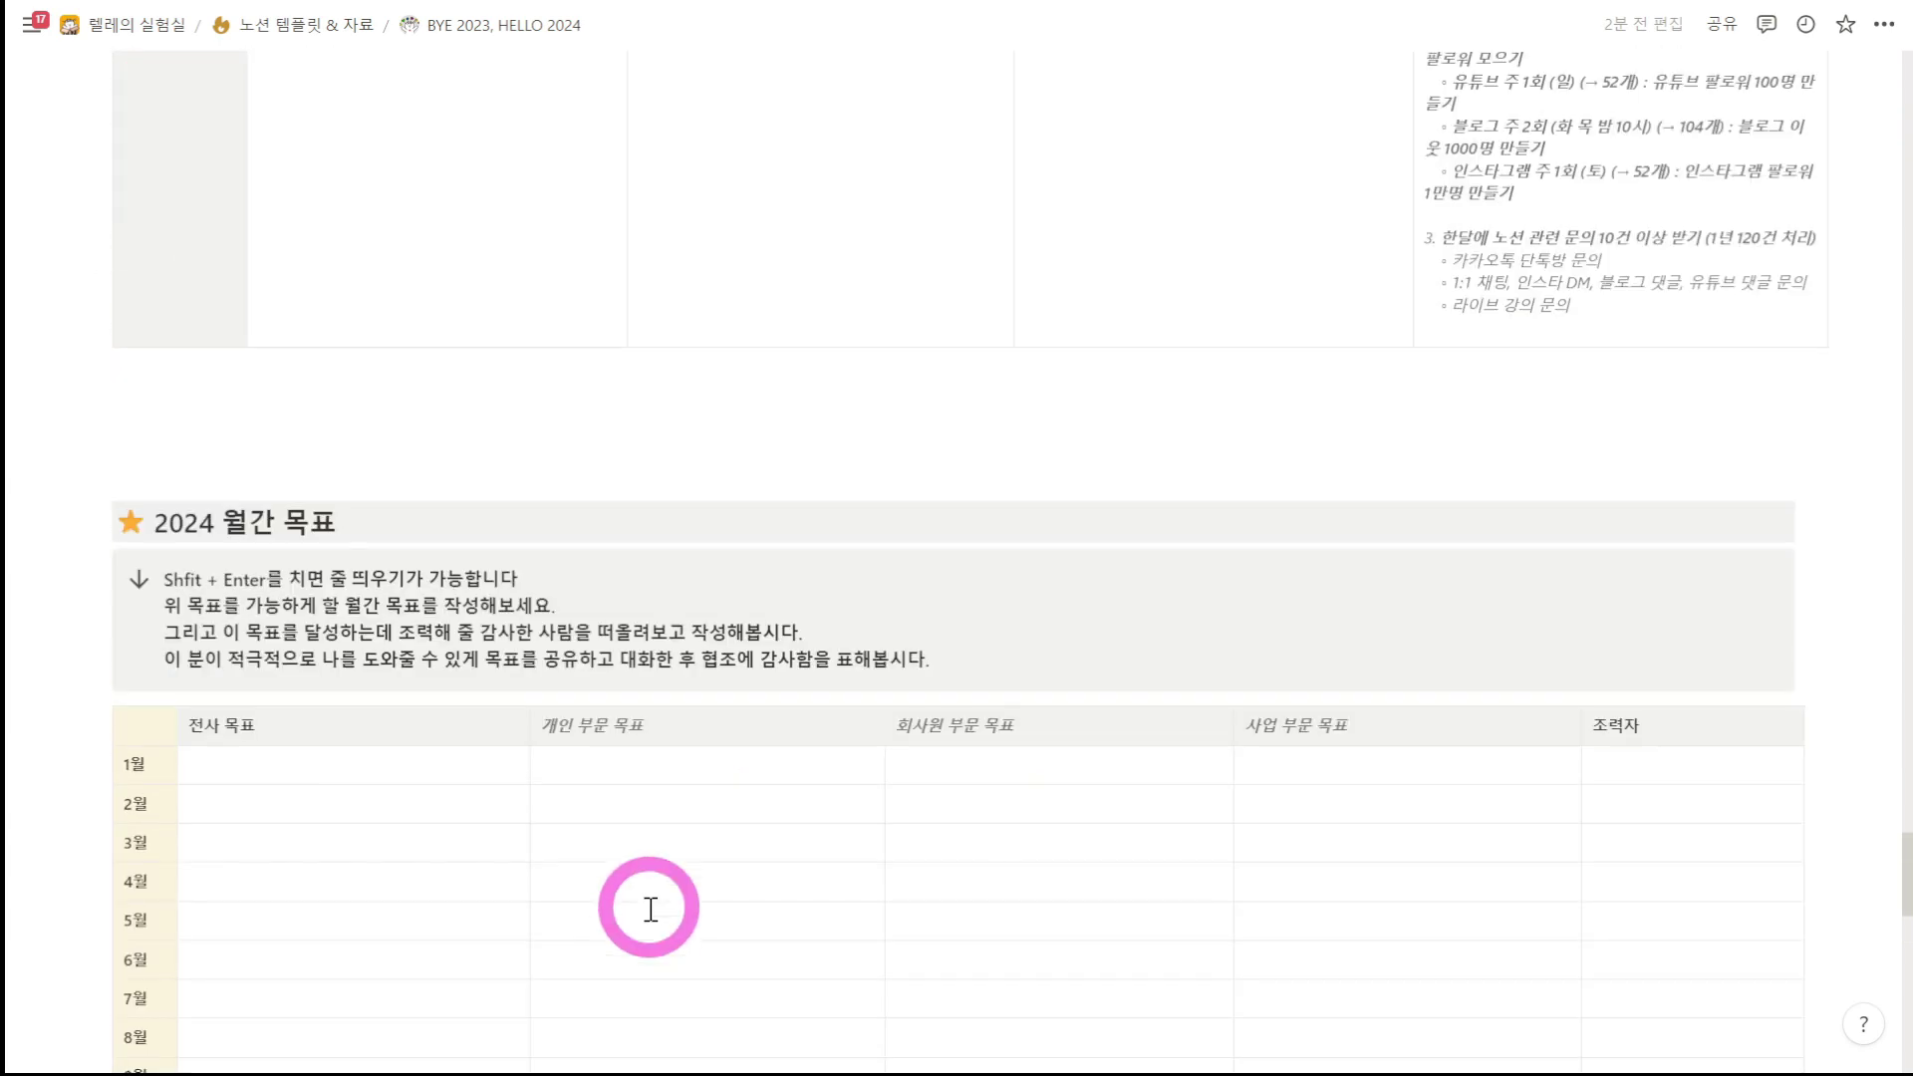
{"action": "scroll", "coordinate": [651, 909], "scroll_direction": "up", "scroll_amount": 4}
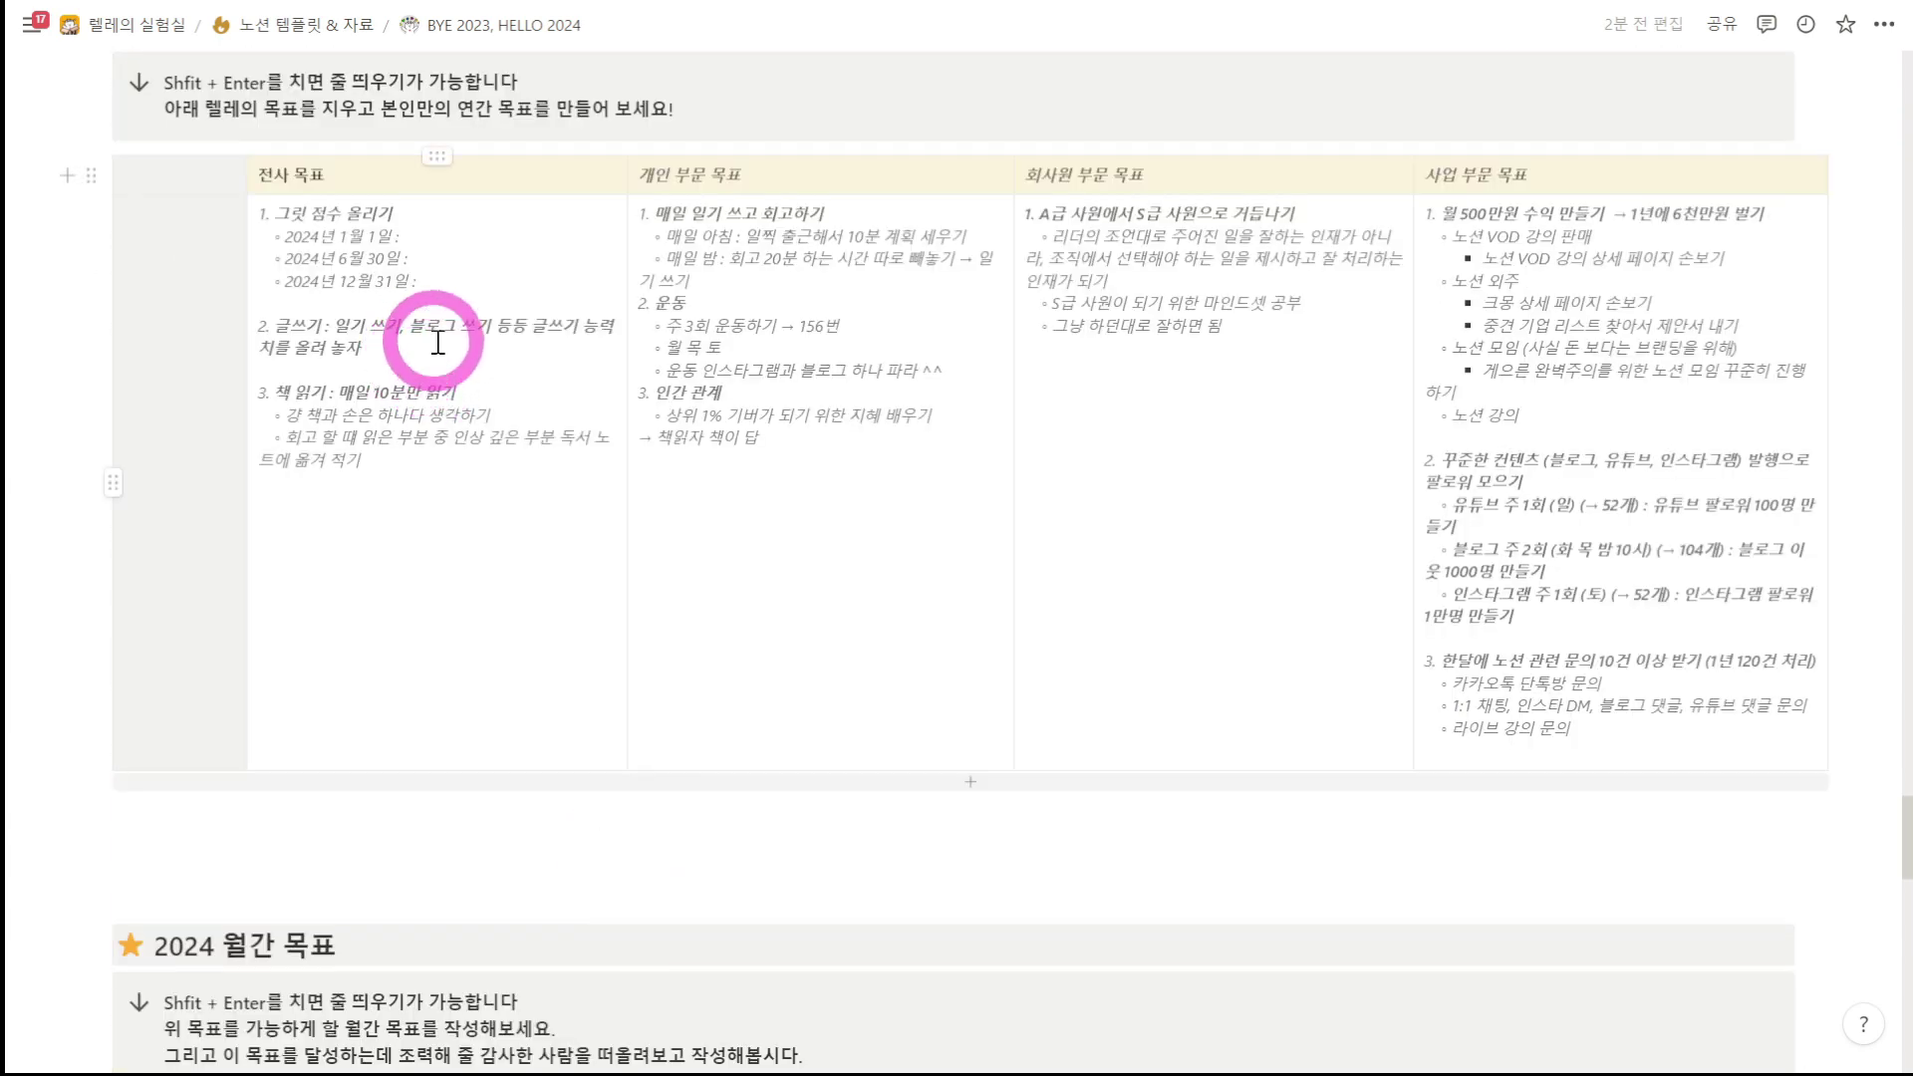
{"action": "scroll", "coordinate": [439, 342], "scroll_direction": "down", "scroll_amount": 8}
{"action": "scroll", "coordinate": [333, 457], "scroll_direction": "up", "scroll_amount": 5}
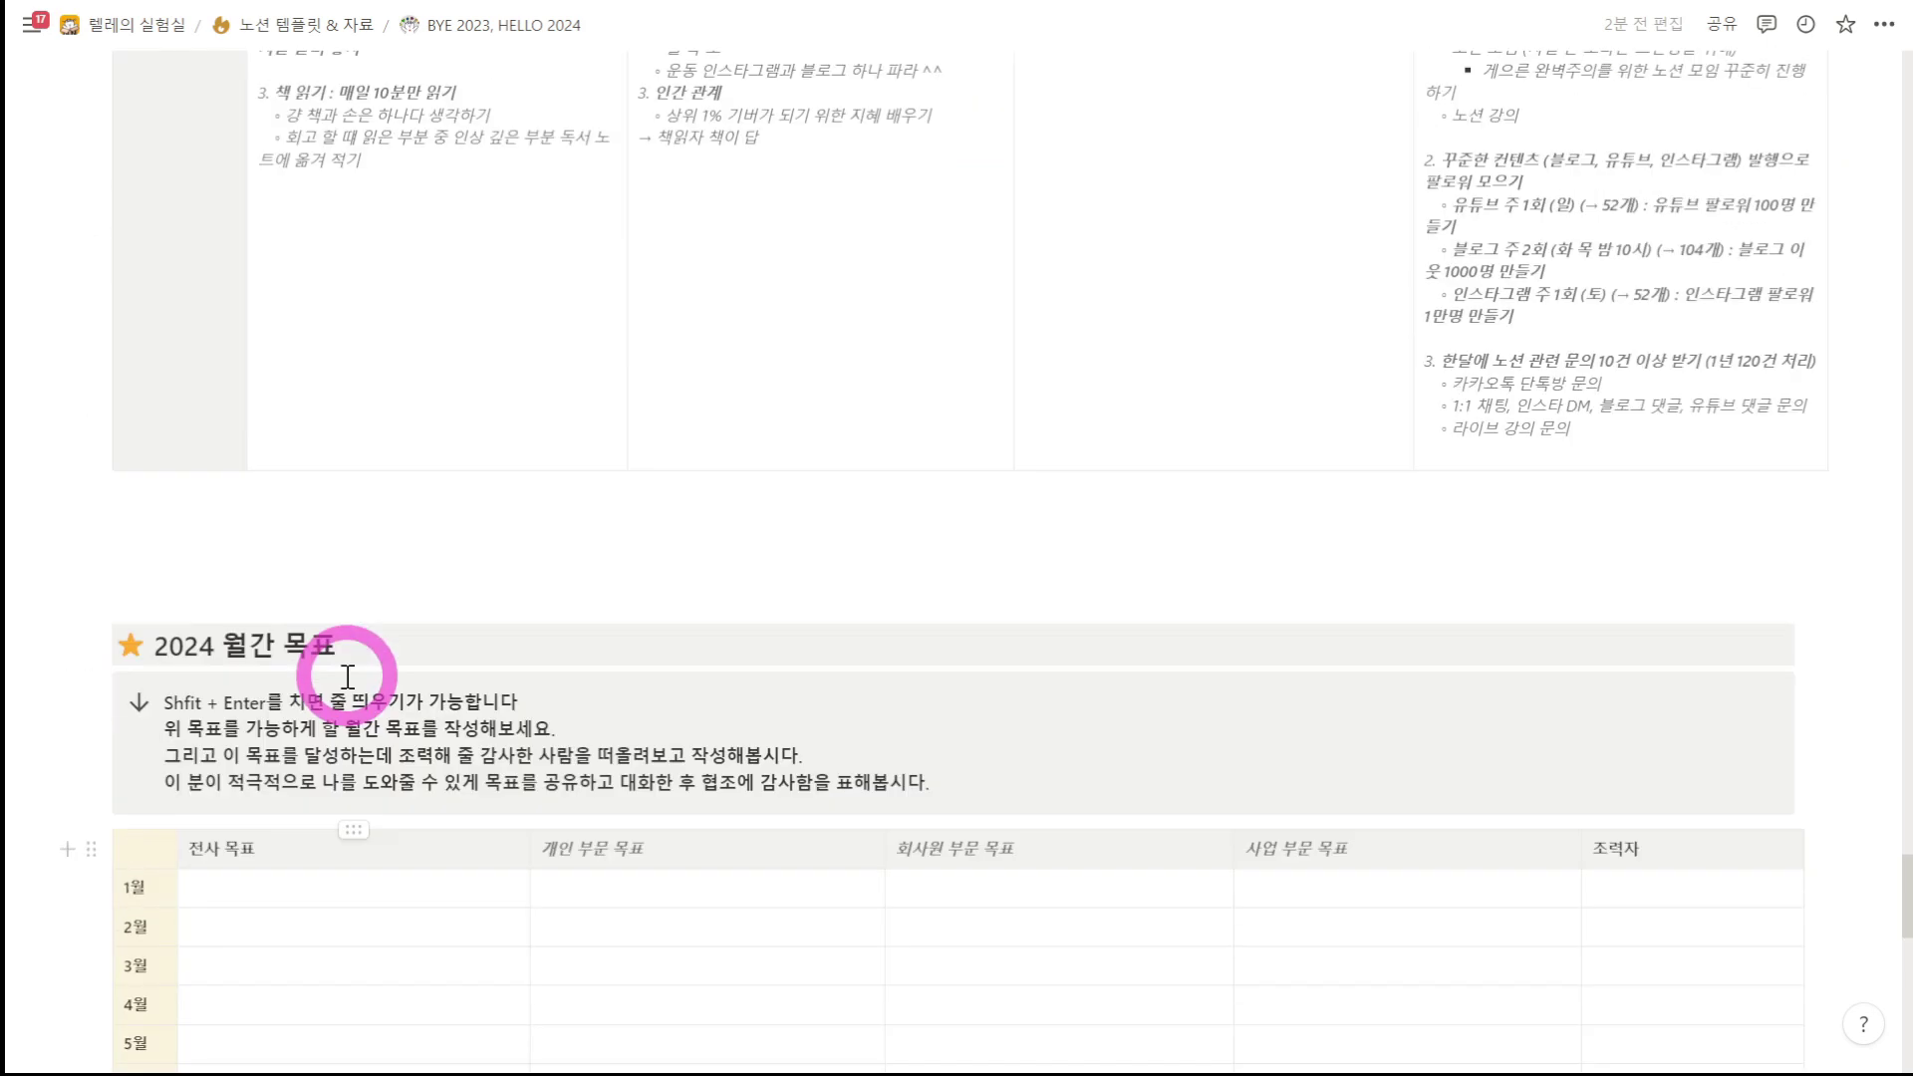
{"action": "scroll", "coordinate": [359, 648], "scroll_direction": "up", "scroll_amount": 1}
{"action": "scroll", "coordinate": [380, 439], "scroll_direction": "down", "scroll_amount": 6}
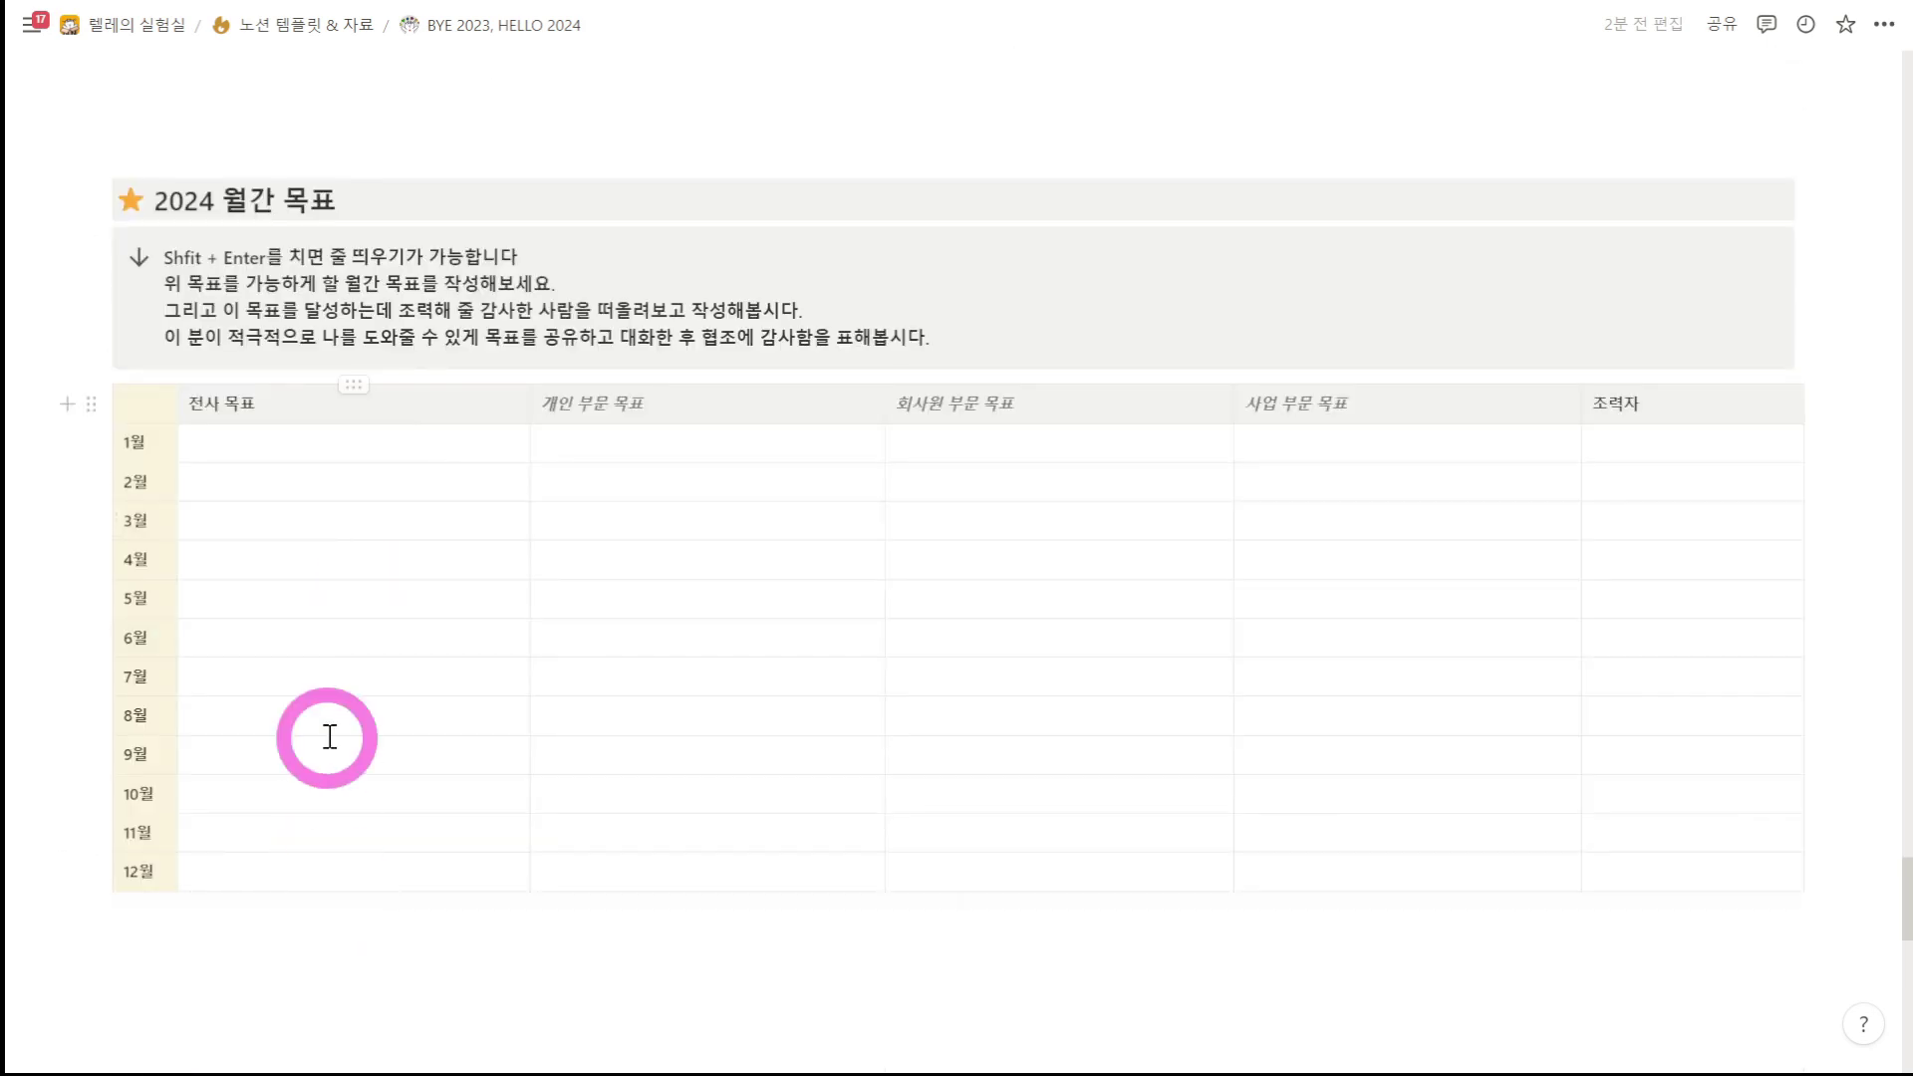
Step: Cross-check the 전사 목표 and 개인 부문 목표 examples in the annual table against the blank 2024 월간 목표 rows
{"action": "scroll", "coordinate": [529, 846], "scroll_direction": "up", "scroll_amount": 7}
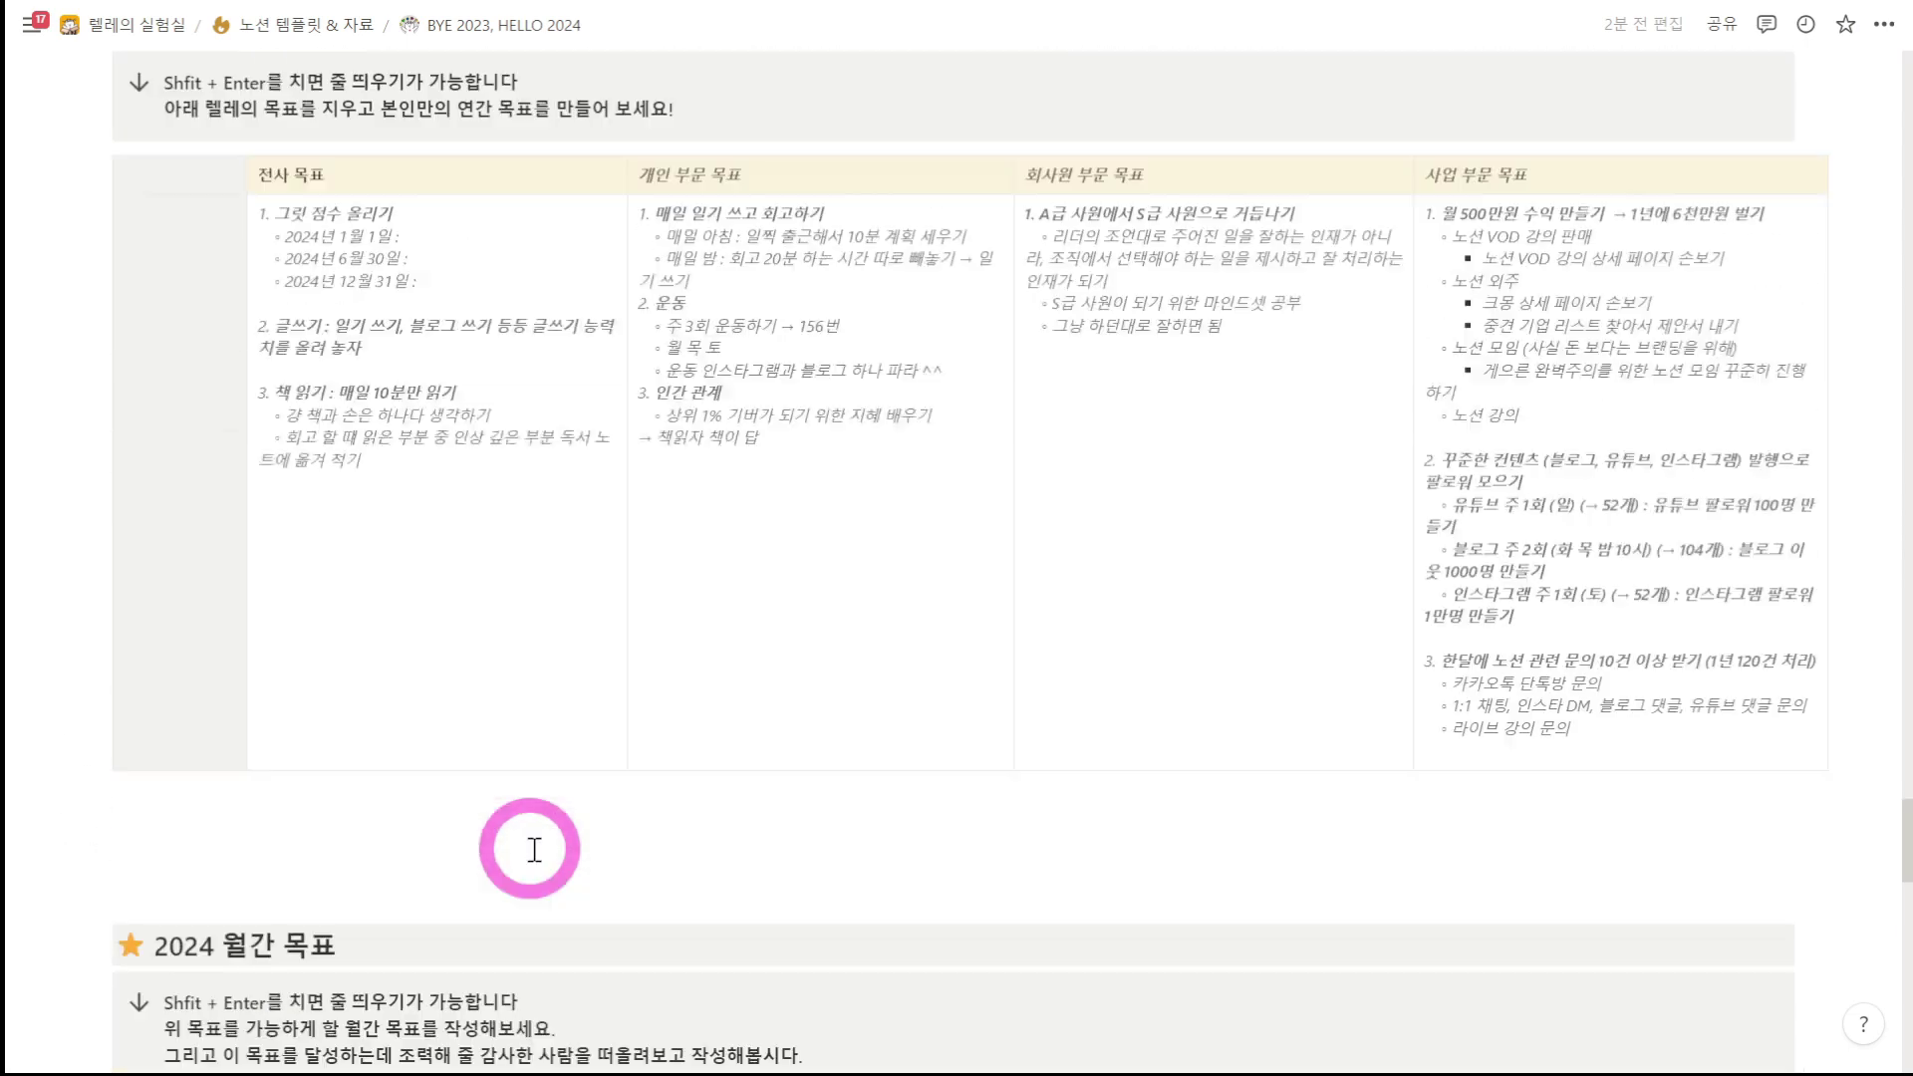
{"action": "scroll", "coordinate": [534, 850], "scroll_direction": "down", "scroll_amount": 6}
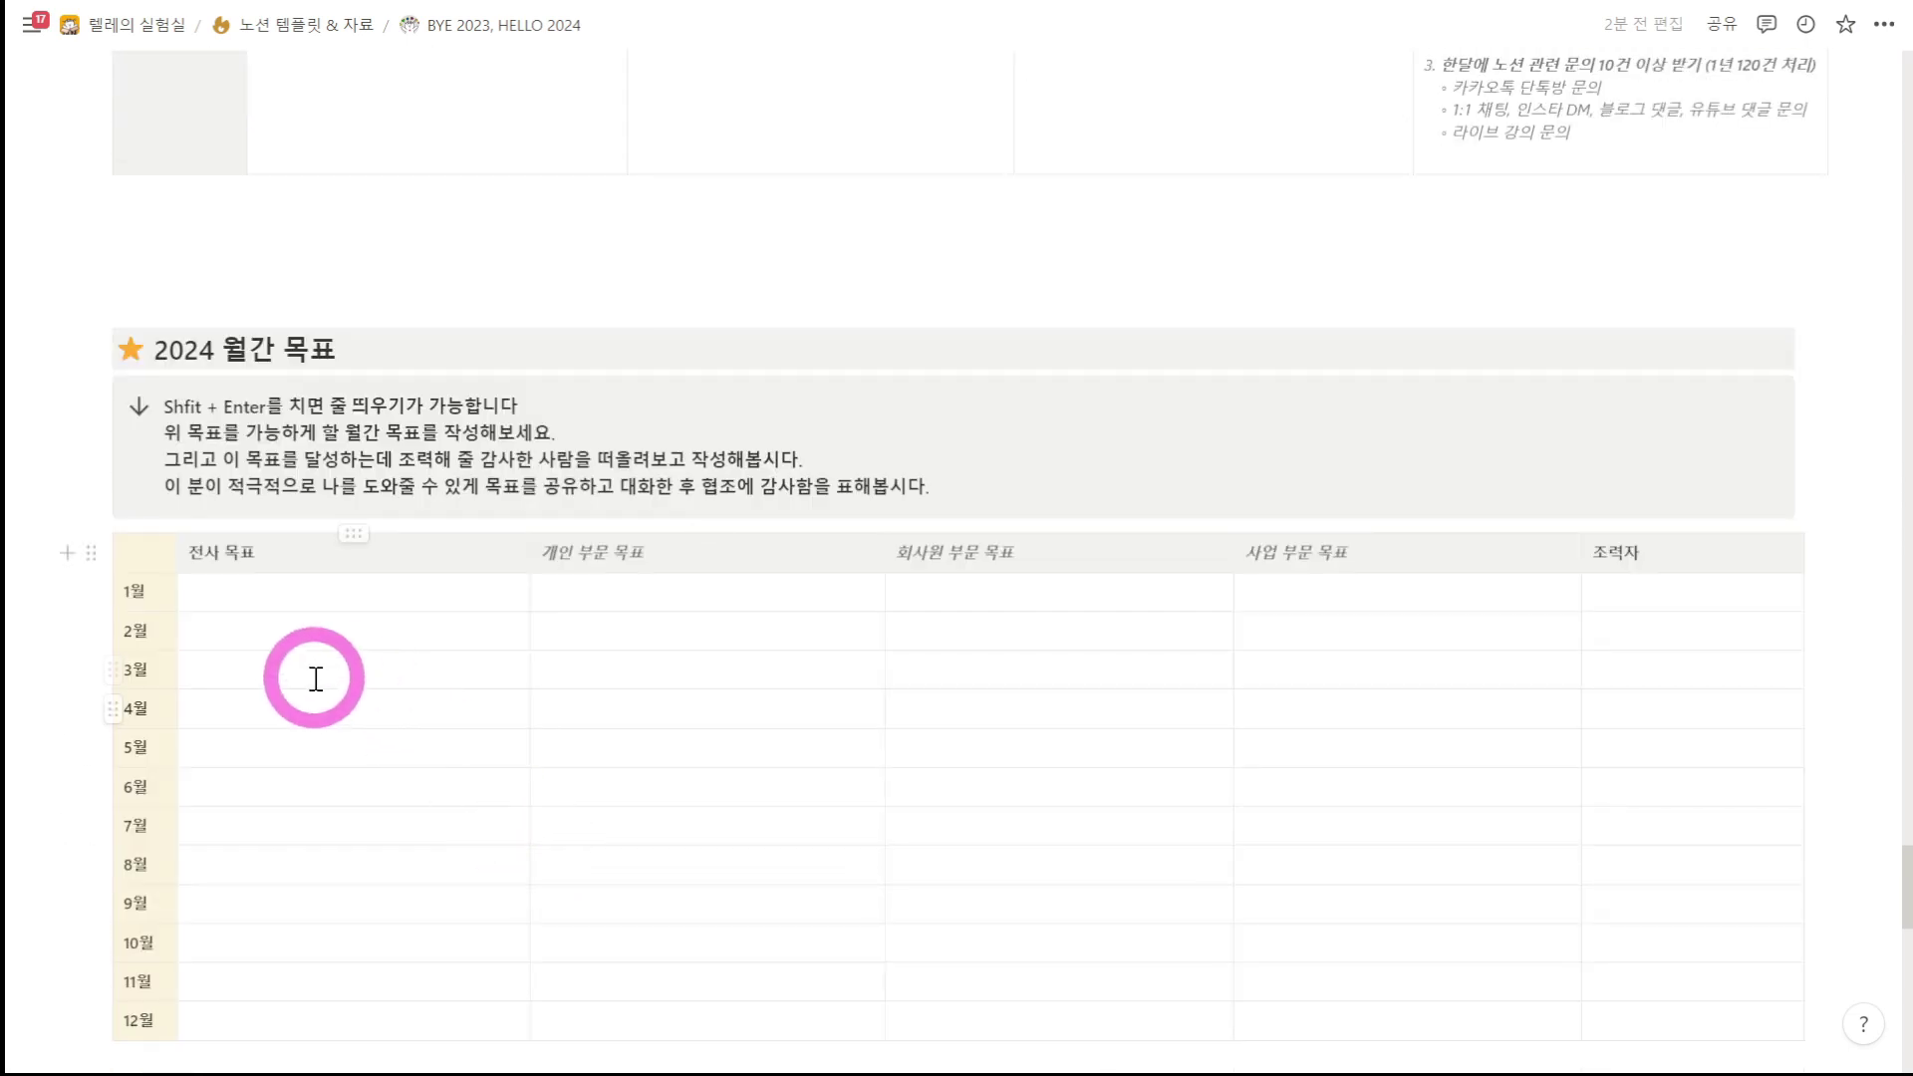
{"action": "scroll", "coordinate": [319, 884], "scroll_direction": "up", "scroll_amount": 4}
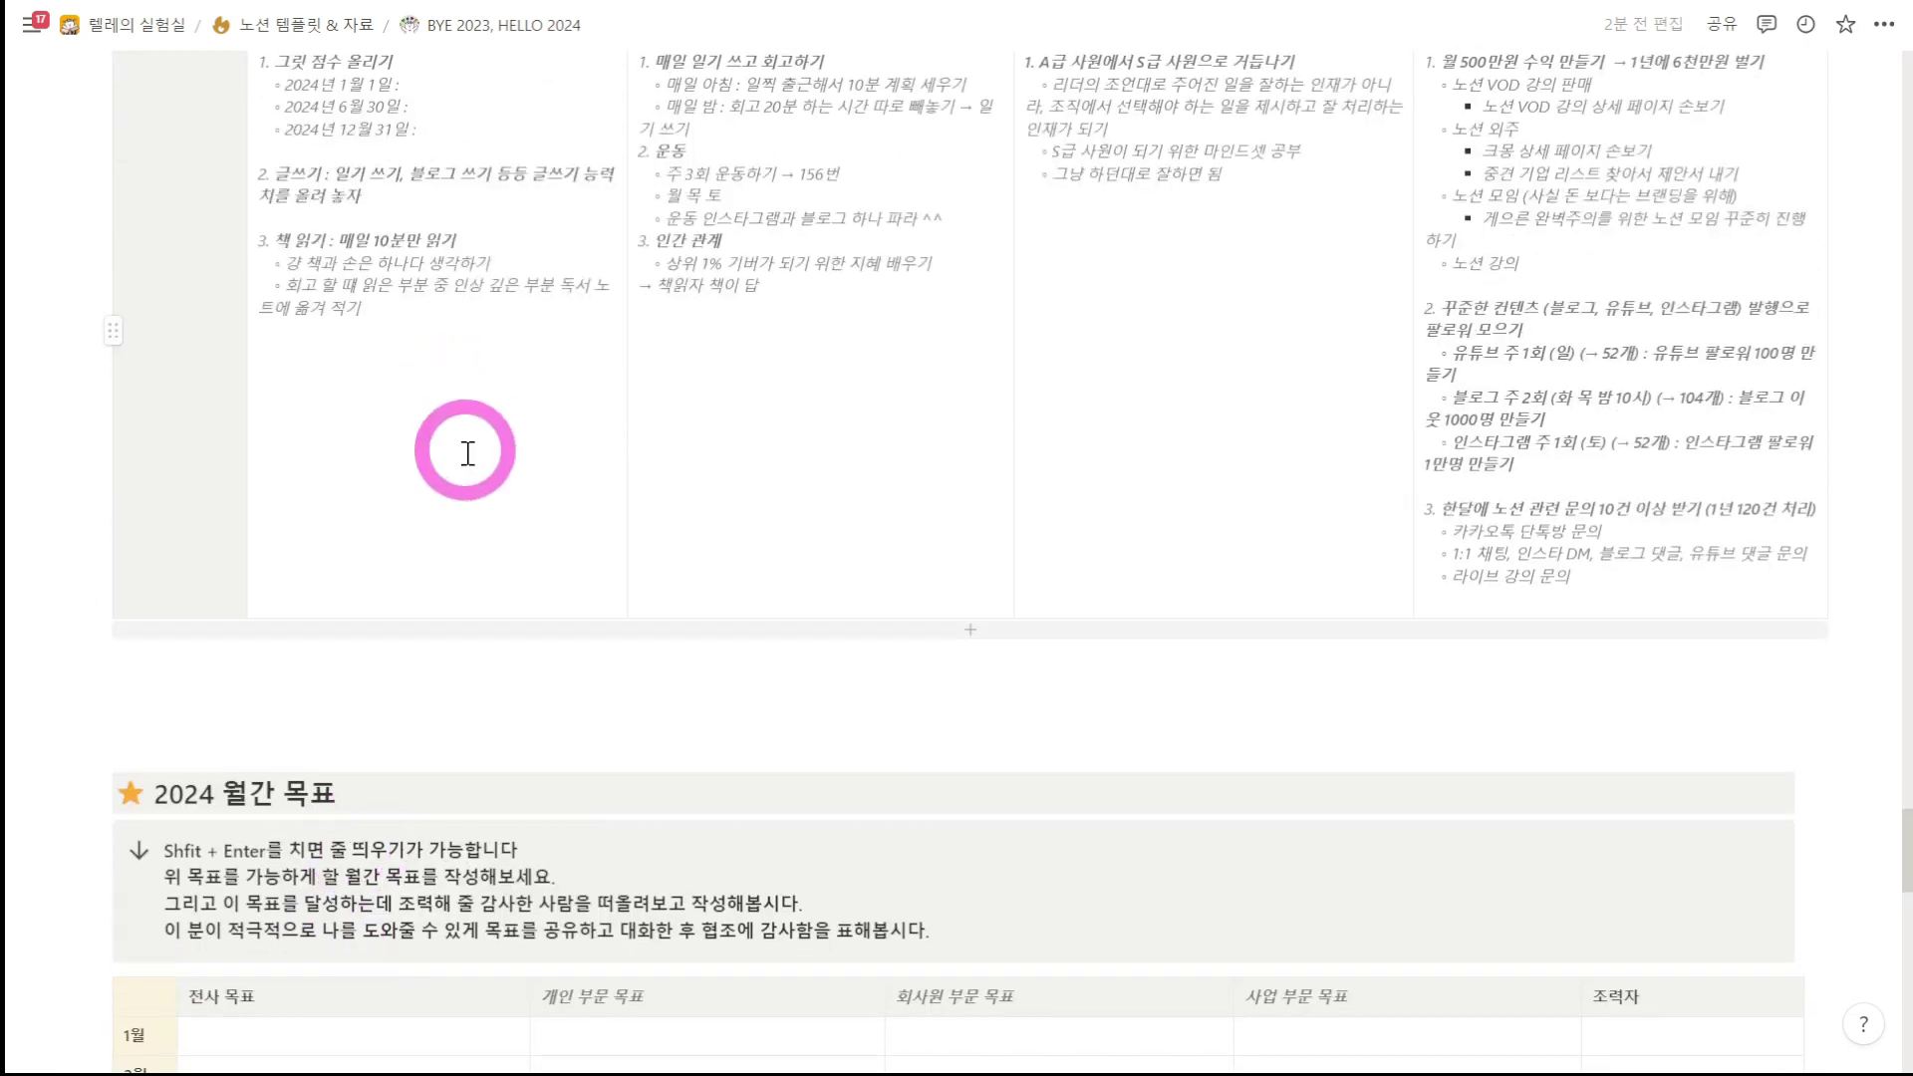
{"action": "scroll", "coordinate": [463, 469], "scroll_direction": "down", "scroll_amount": 7}
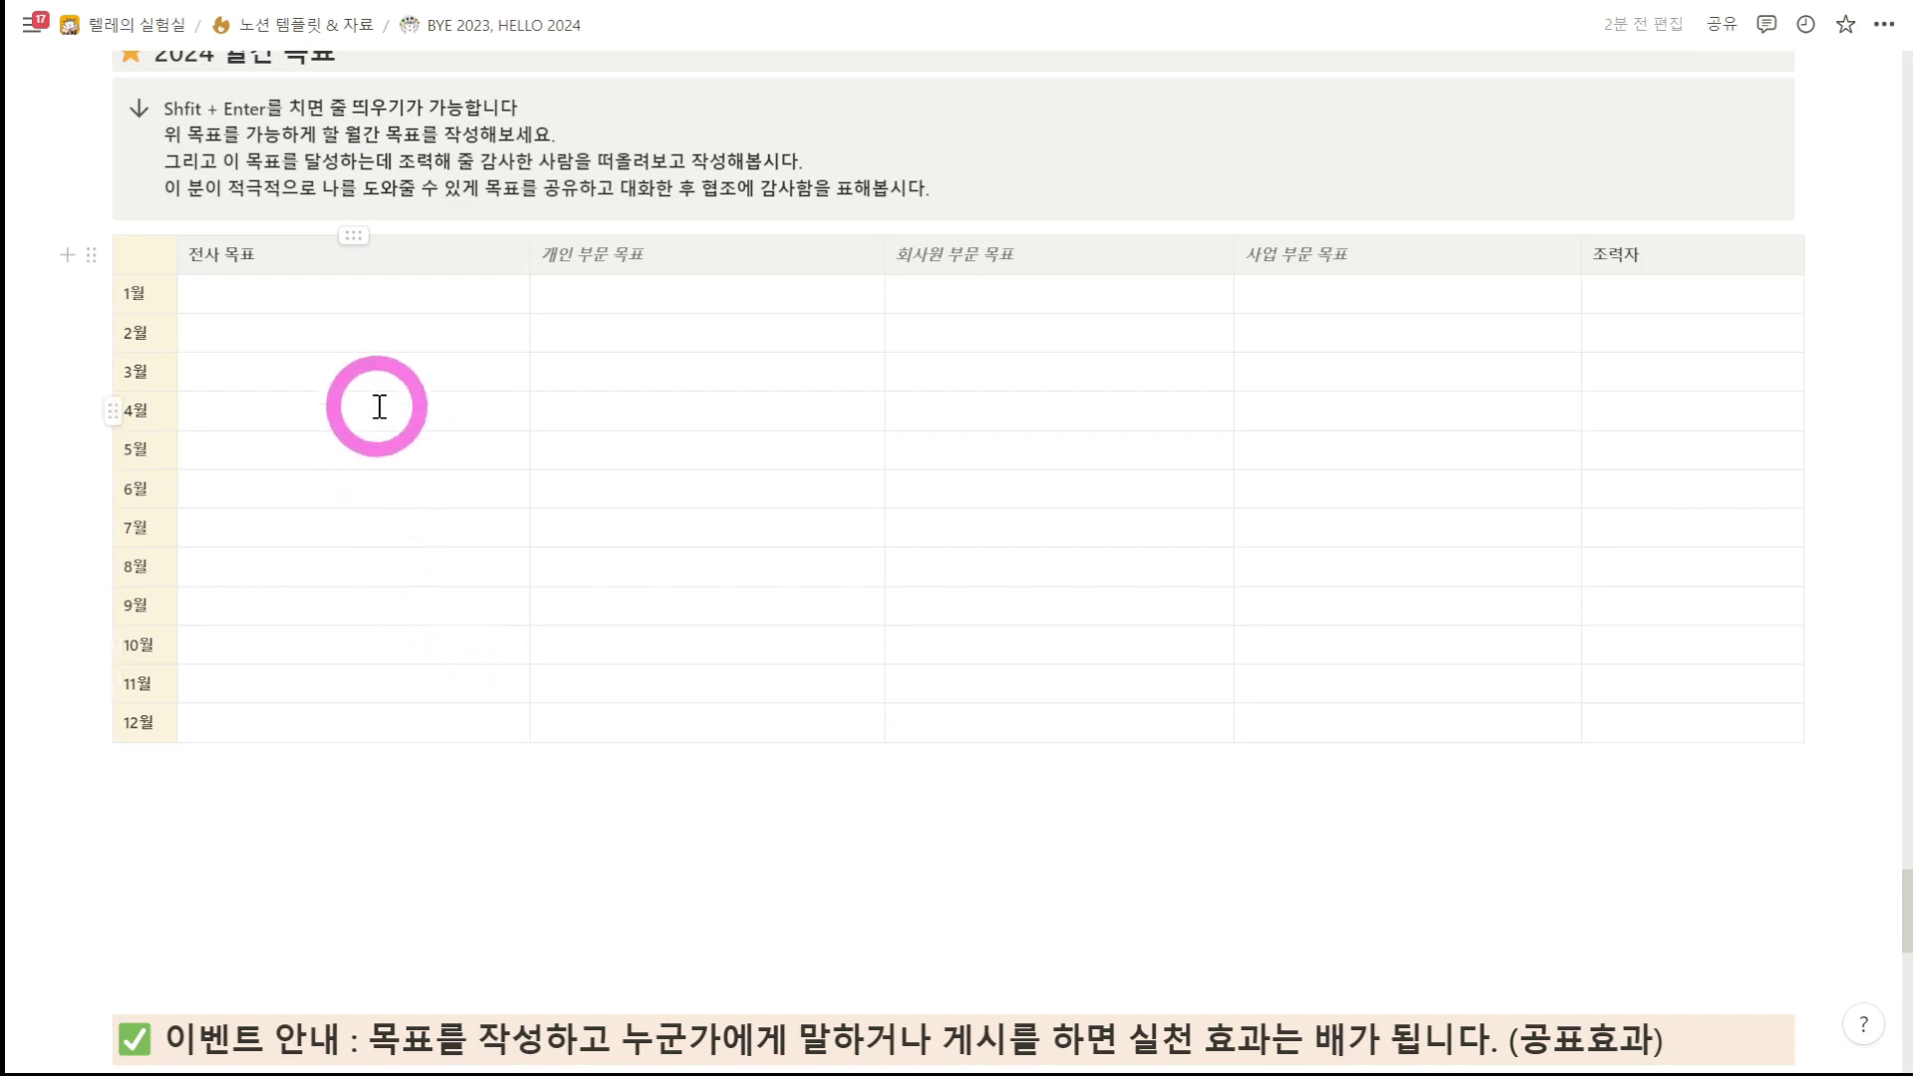
{"action": "scroll", "coordinate": [874, 747], "scroll_direction": "up", "scroll_amount": 5}
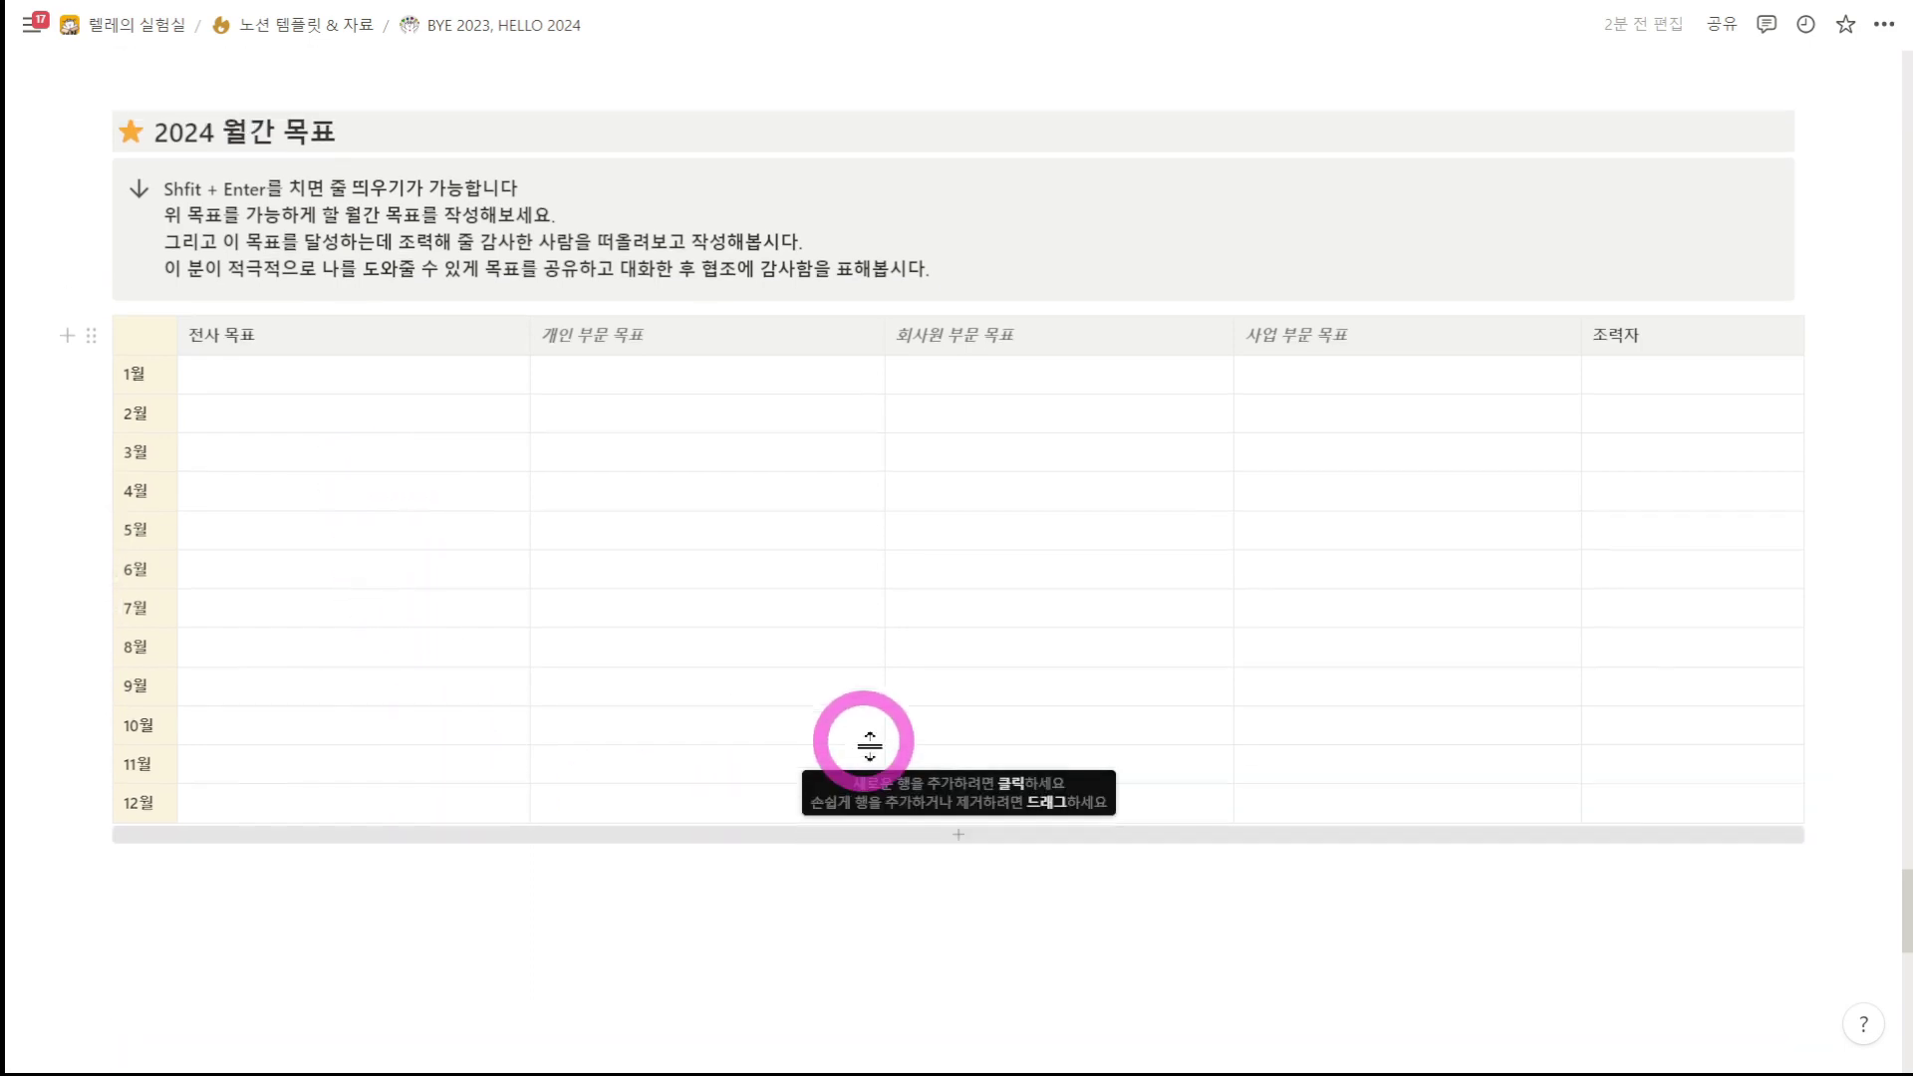
Step: Compare the 회사원 부문 and 사업 부문 annual goals with the monthly table's matching columns and its 조력자 column
{"action": "scroll", "coordinate": [874, 747], "scroll_direction": "up", "scroll_amount": 5}
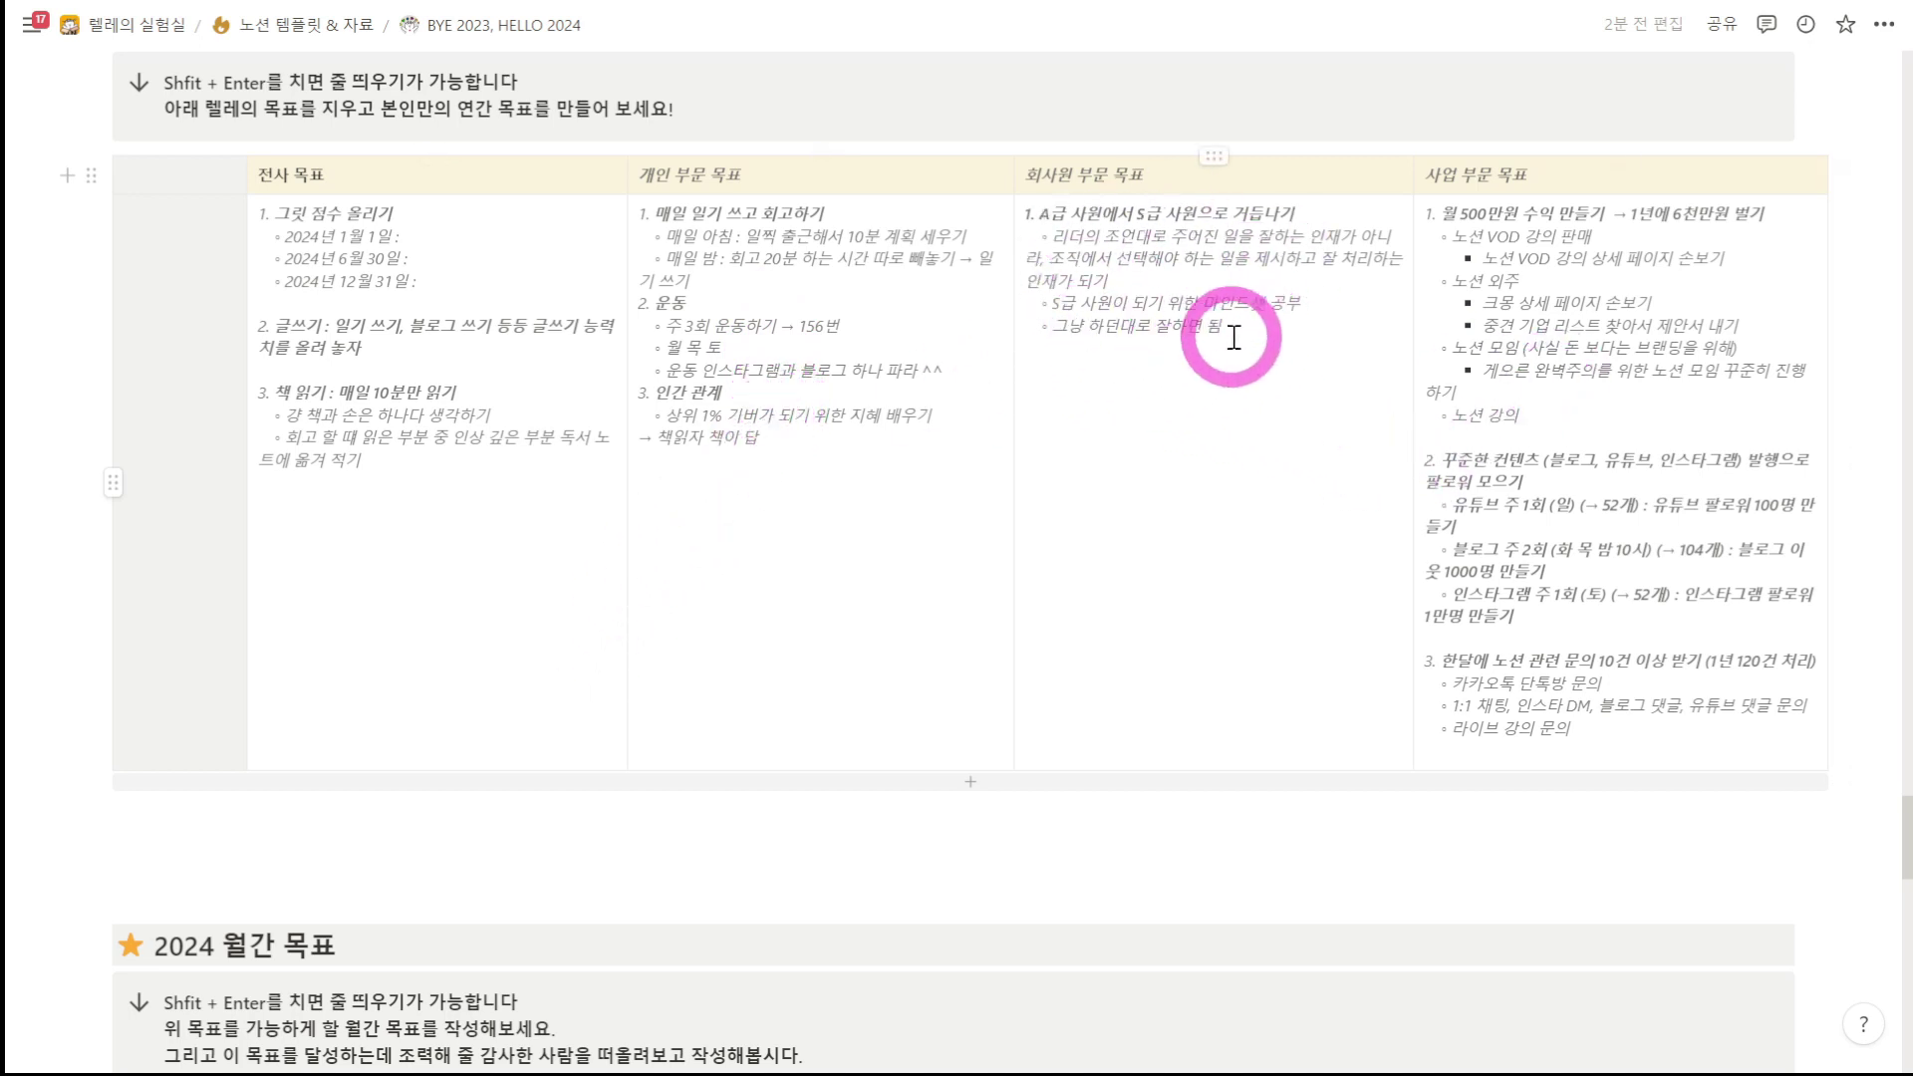
{"action": "scroll", "coordinate": [1265, 428], "scroll_direction": "down", "scroll_amount": 6}
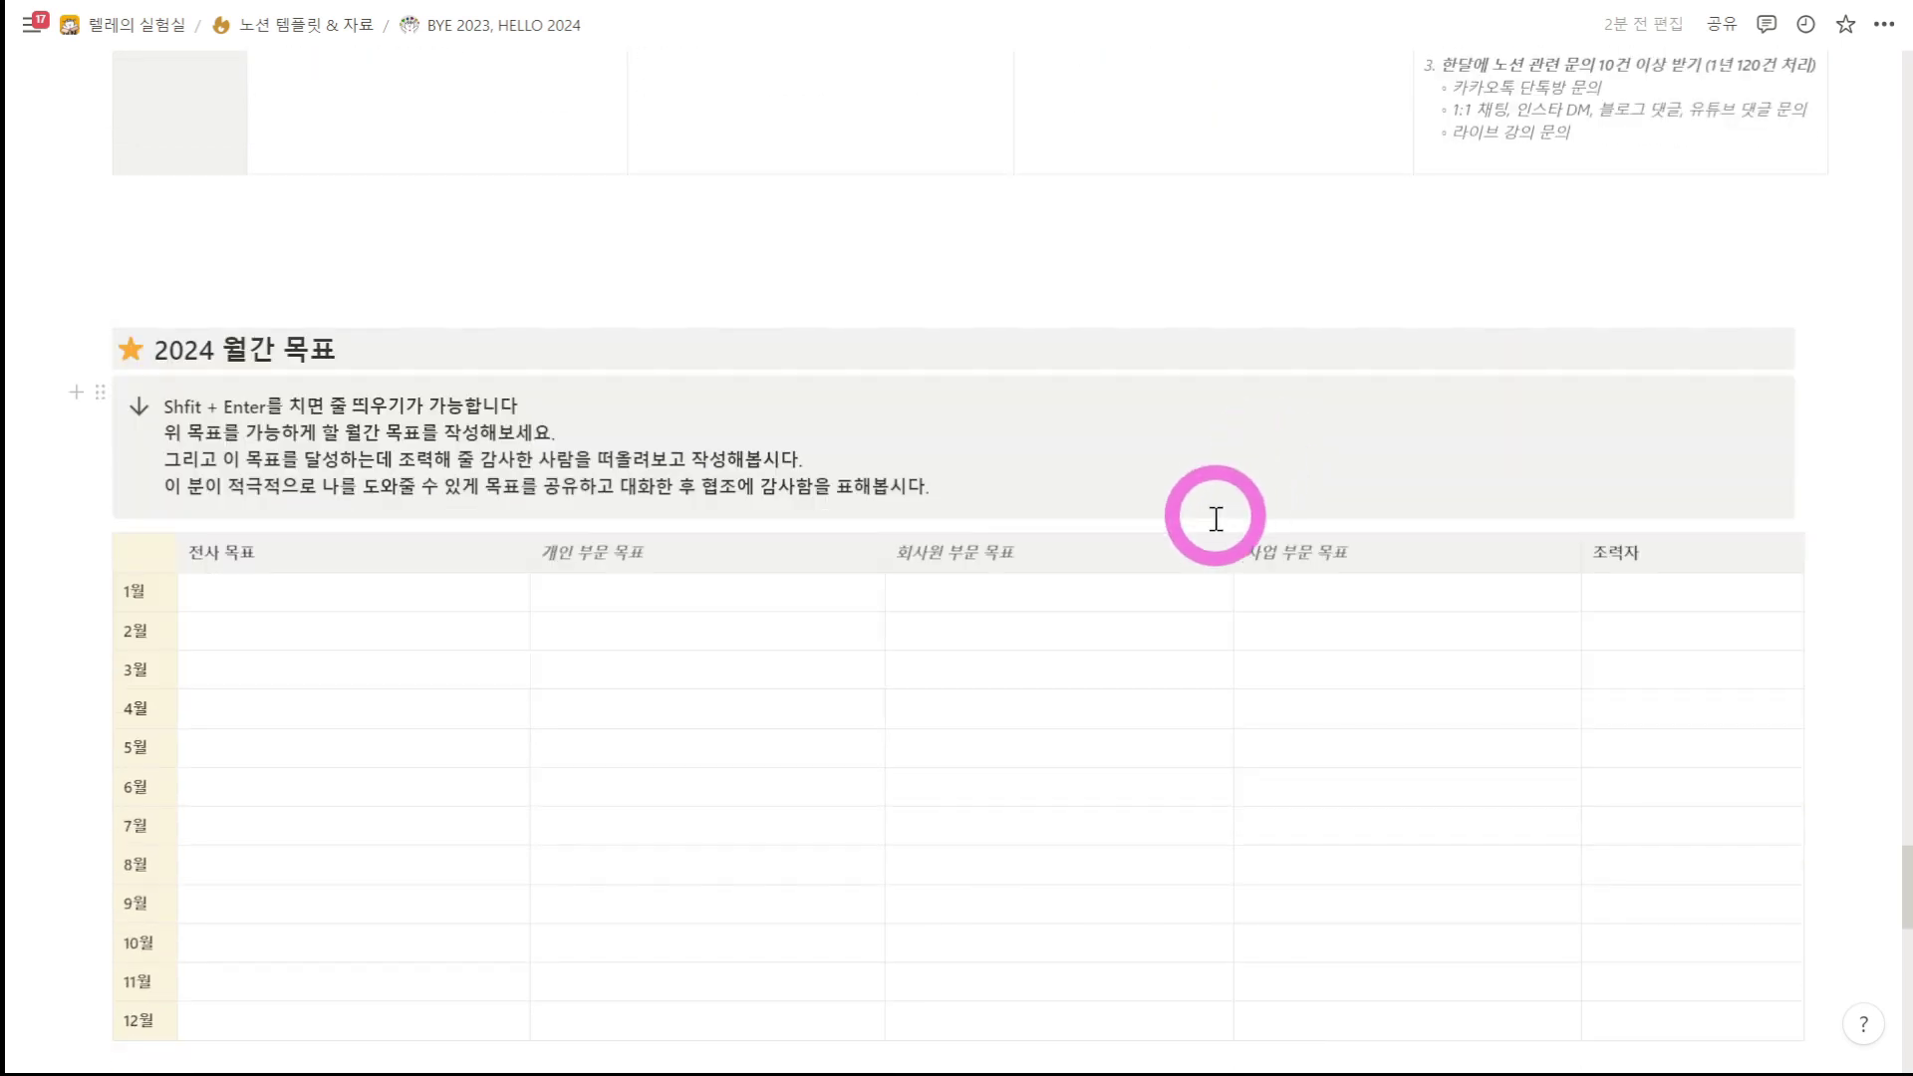
{"action": "scroll", "coordinate": [1235, 498], "scroll_direction": "down", "scroll_amount": 2}
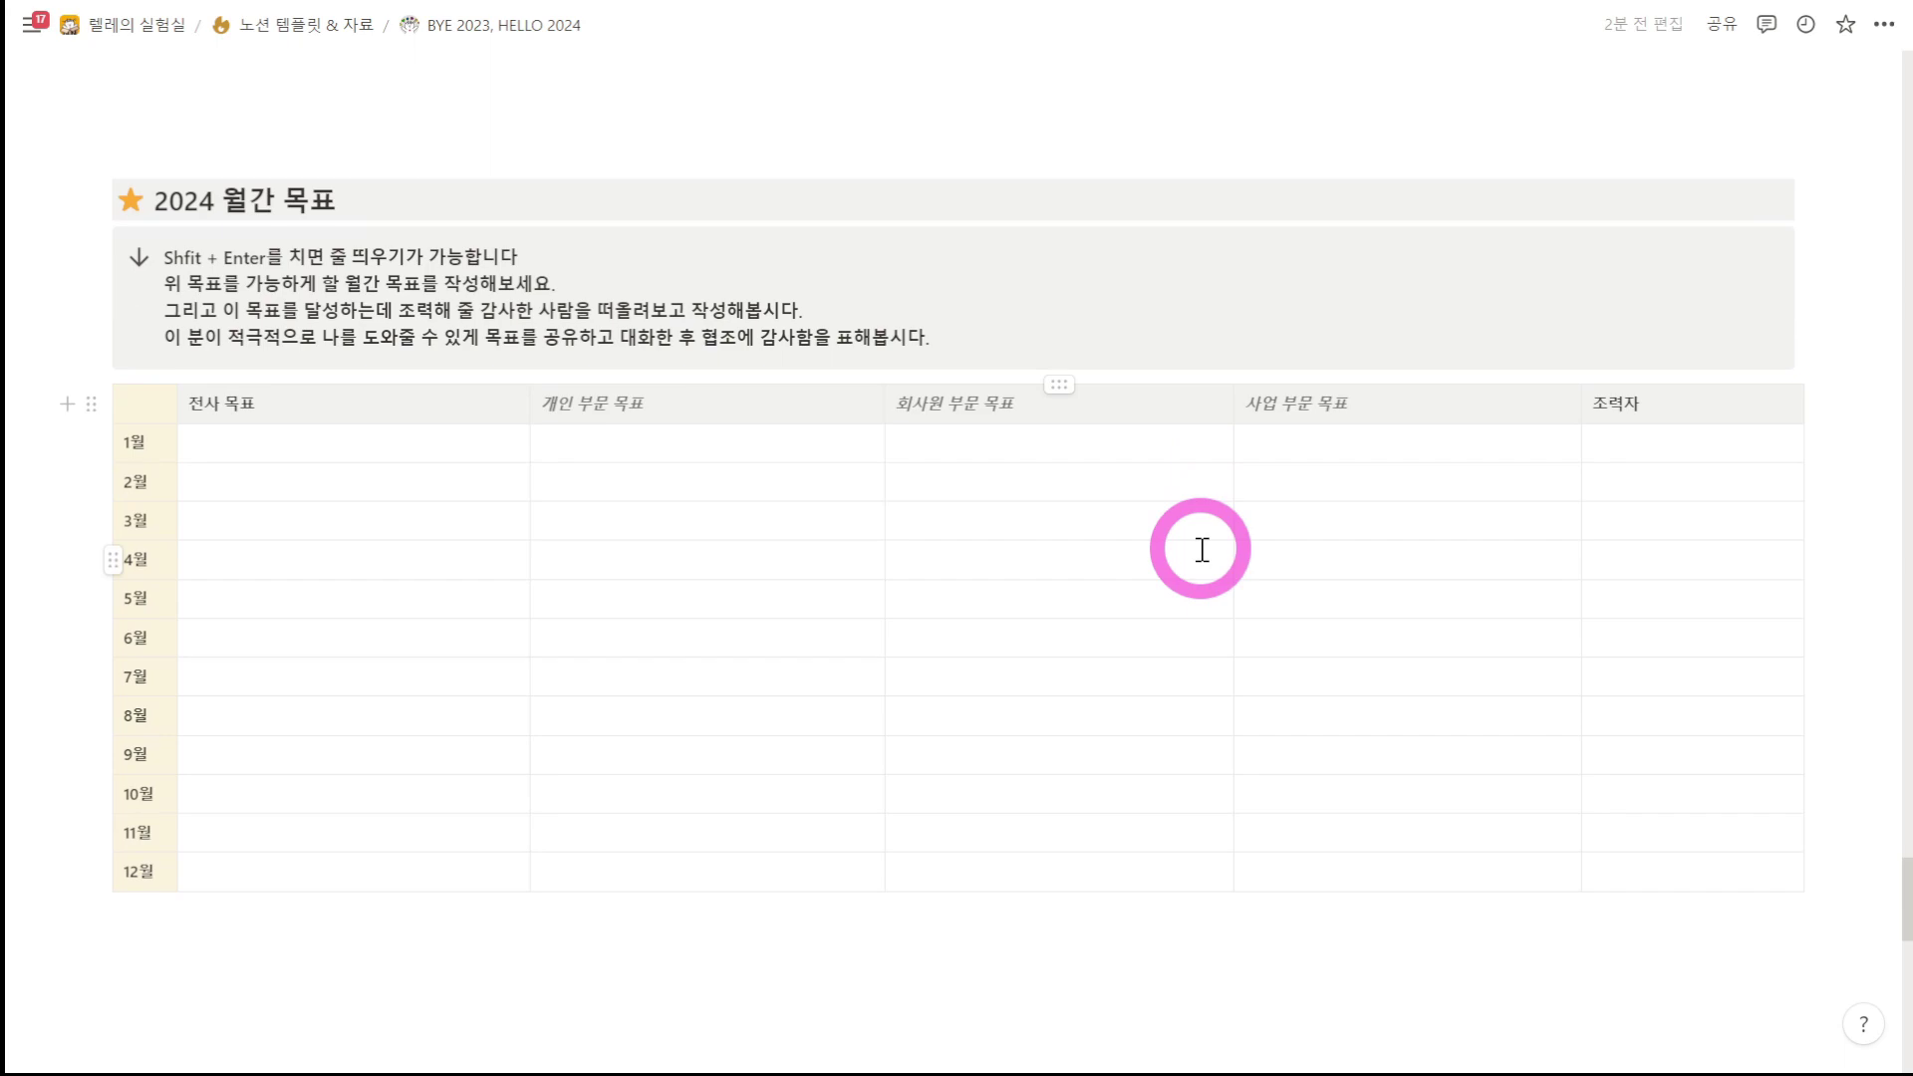
{"action": "scroll", "coordinate": [1335, 642], "scroll_direction": "up", "scroll_amount": 10}
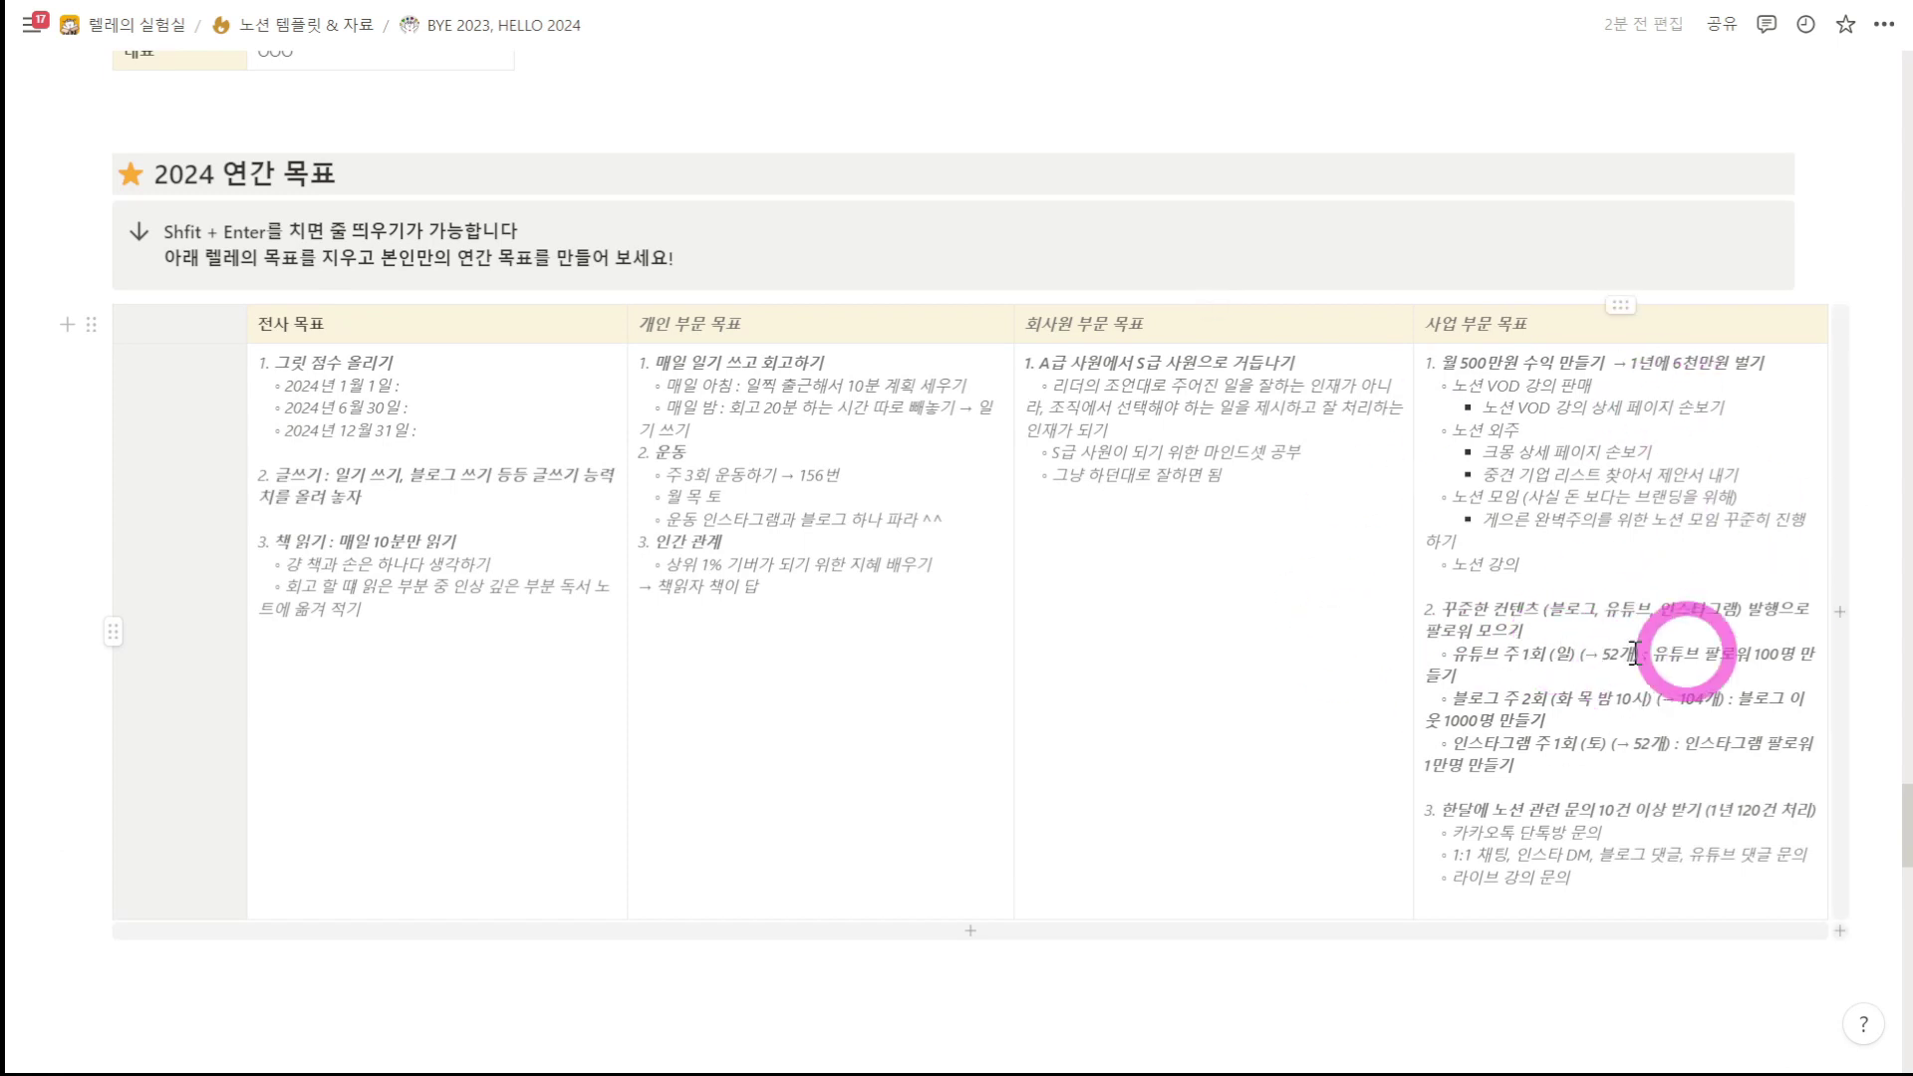
{"action": "scroll", "coordinate": [1622, 734], "scroll_direction": "down", "scroll_amount": 3}
{"action": "scroll", "coordinate": [1656, 721], "scroll_direction": "down", "scroll_amount": 5}
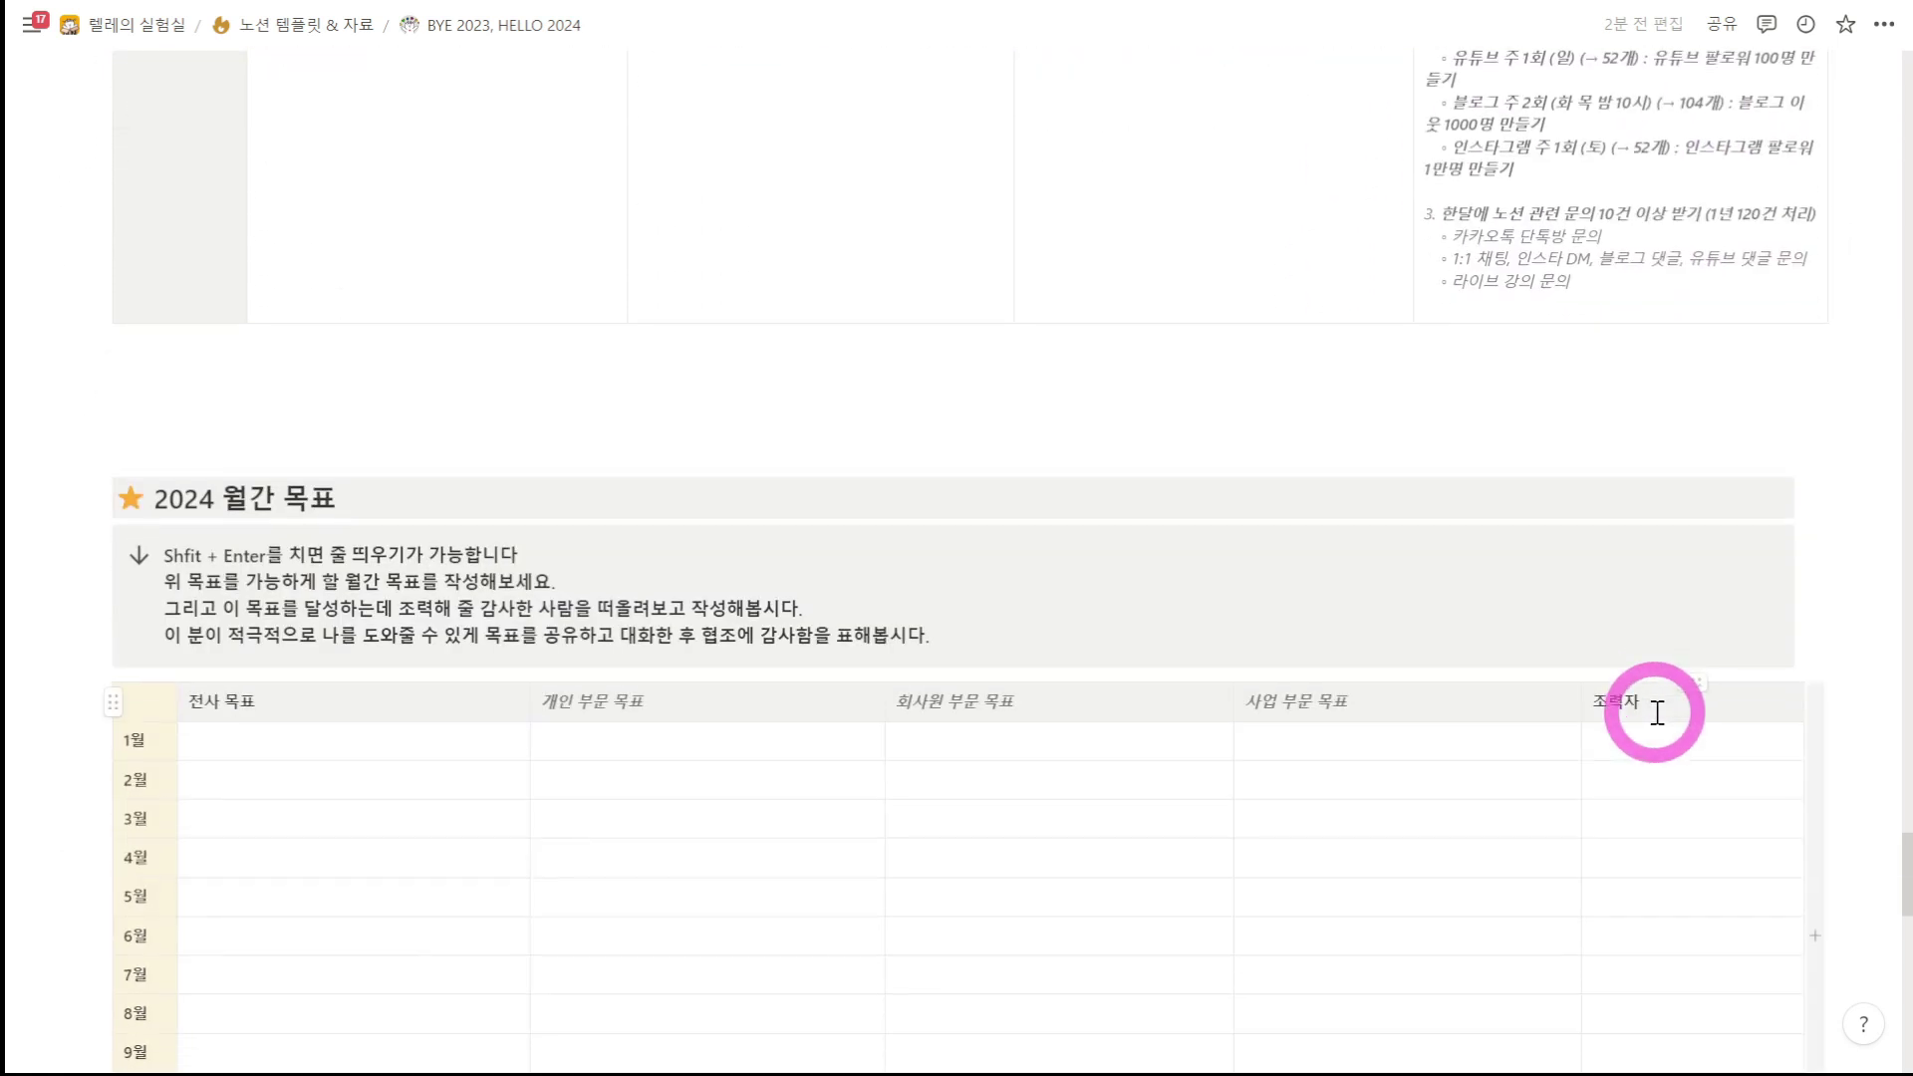
{"action": "scroll", "coordinate": [1656, 713], "scroll_direction": "down", "scroll_amount": 6}
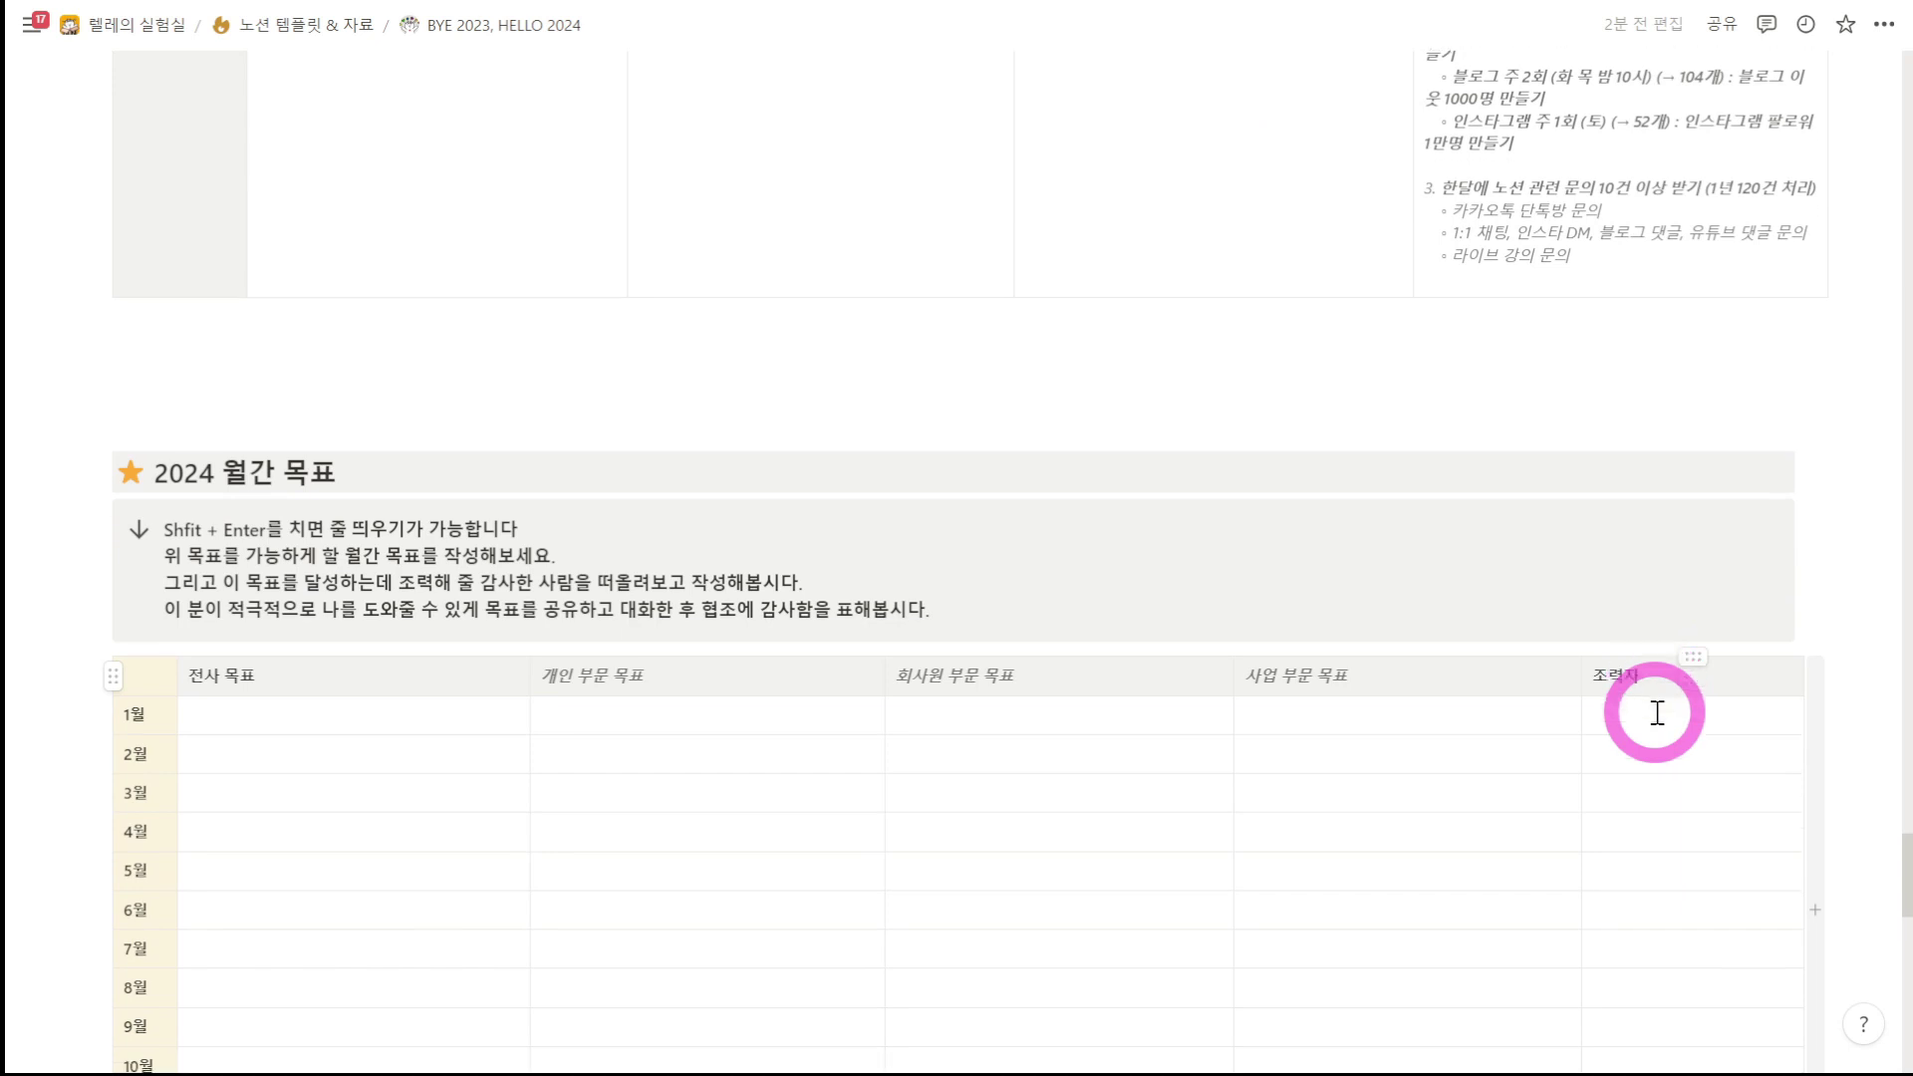
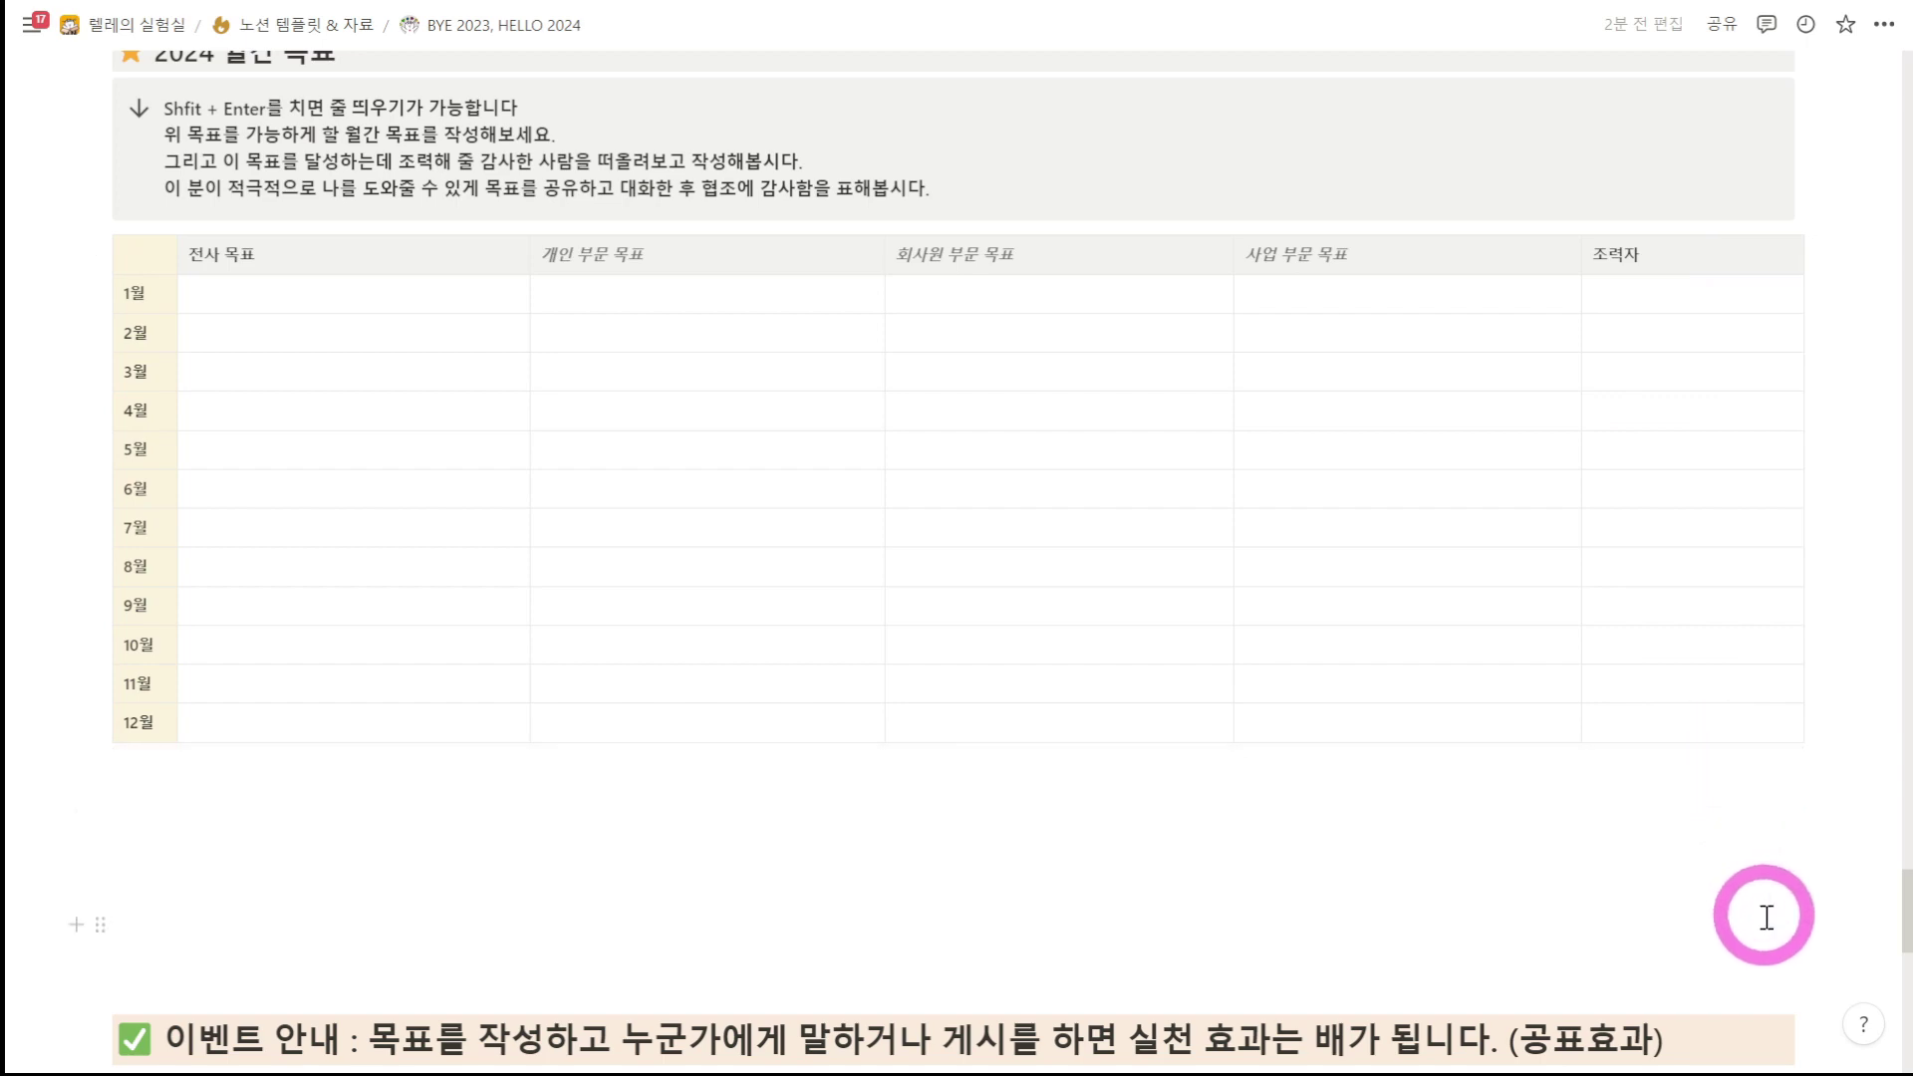
Step: Review the planning sections again, from 2024 만다라트 through 내 인생의 비전과 목표 to the 2024 연간 목표 table
{"action": "scroll", "coordinate": [1772, 910], "scroll_direction": "down", "scroll_amount": 1}
{"action": "scroll", "coordinate": [1772, 910], "scroll_direction": "down", "scroll_amount": 5}
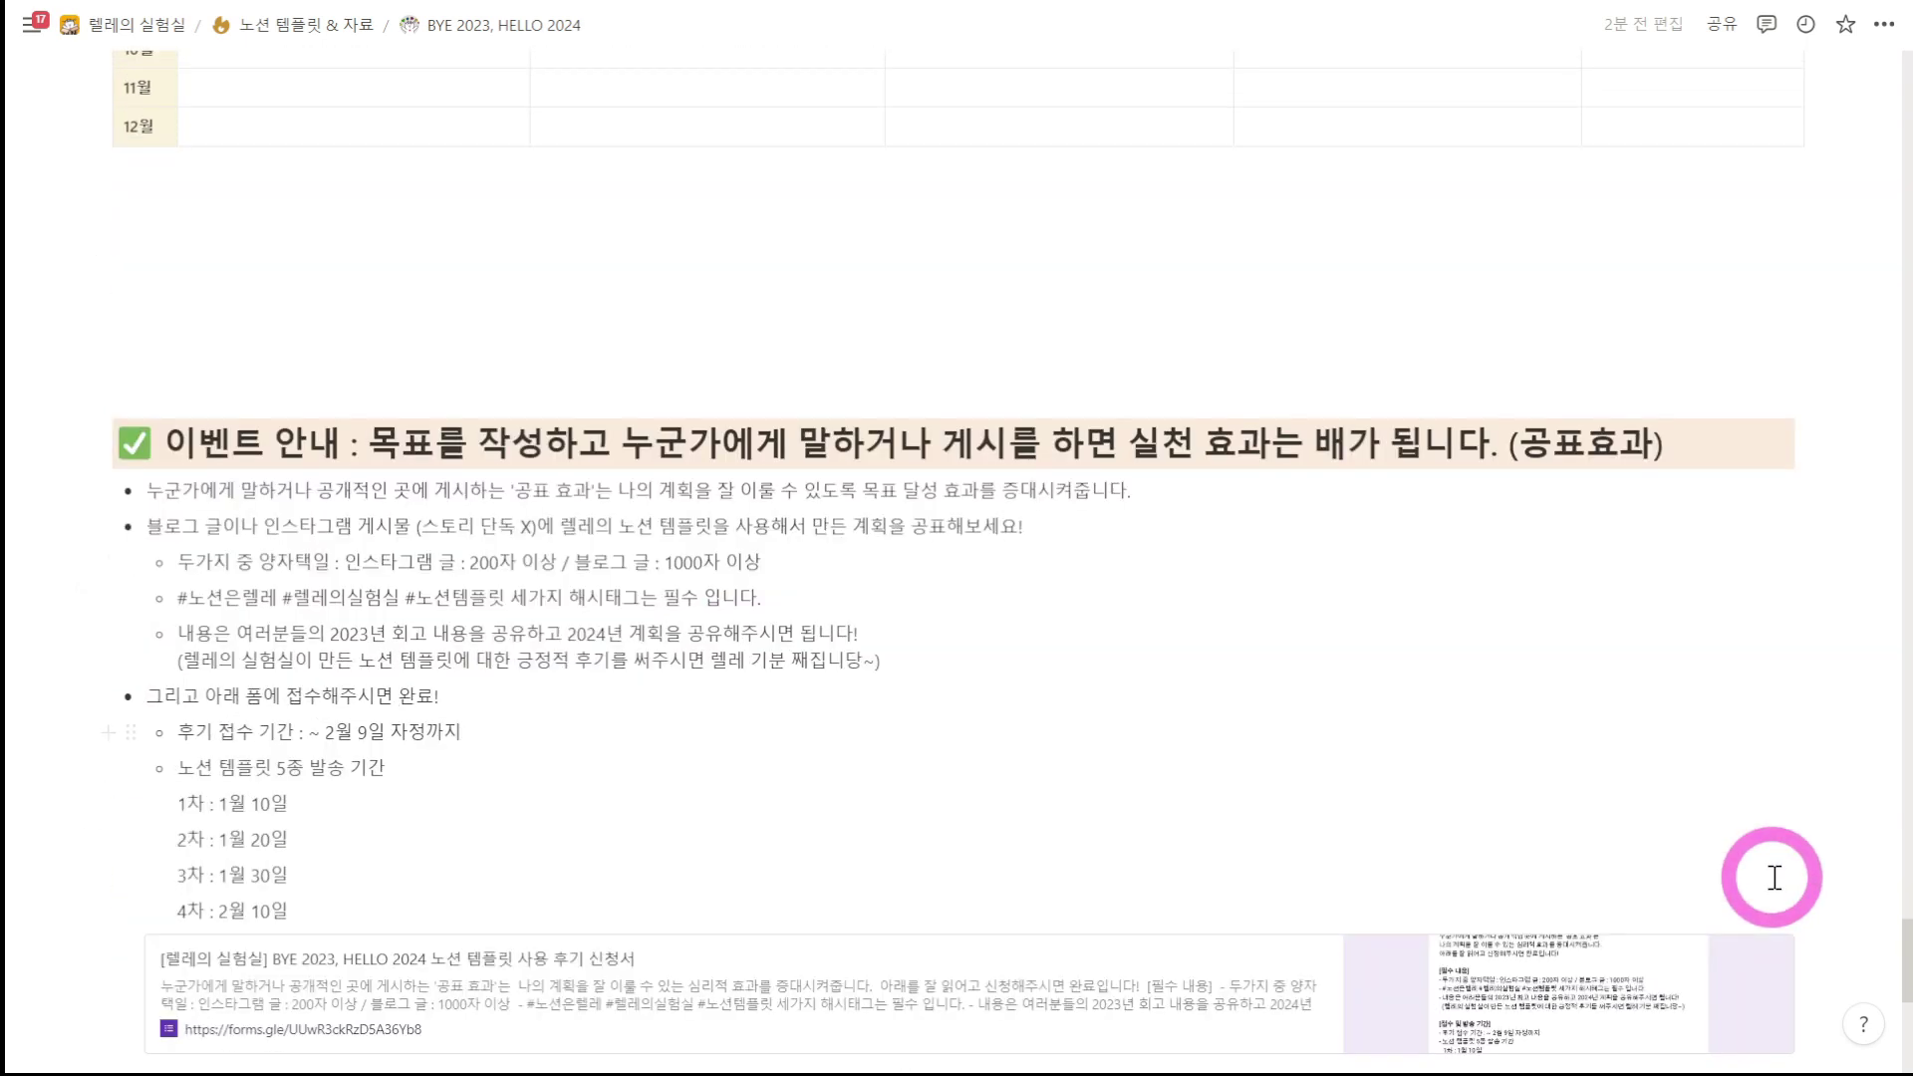
{"action": "scroll", "coordinate": [1772, 910], "scroll_direction": "up", "scroll_amount": 6}
{"action": "scroll", "coordinate": [1774, 876], "scroll_direction": "up", "scroll_amount": 20}
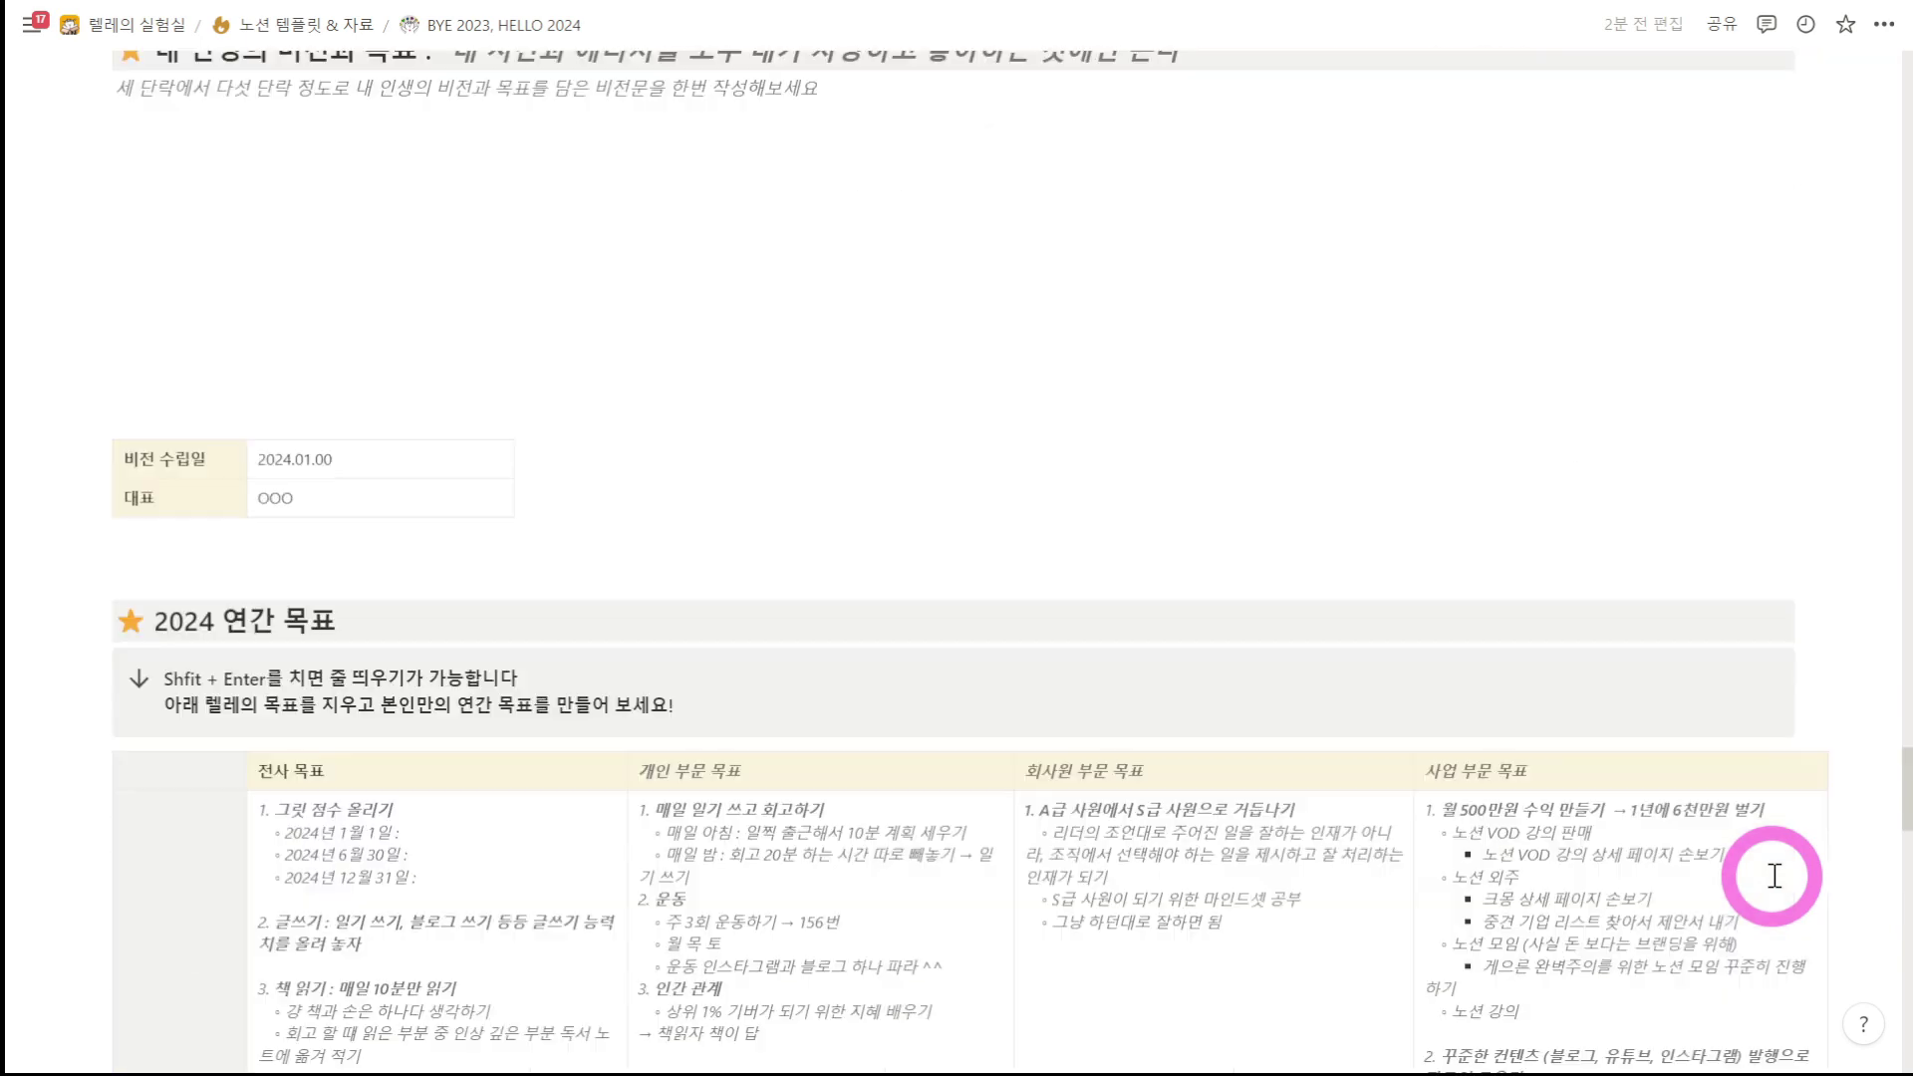
{"action": "scroll", "coordinate": [1774, 876], "scroll_direction": "up", "scroll_amount": 6}
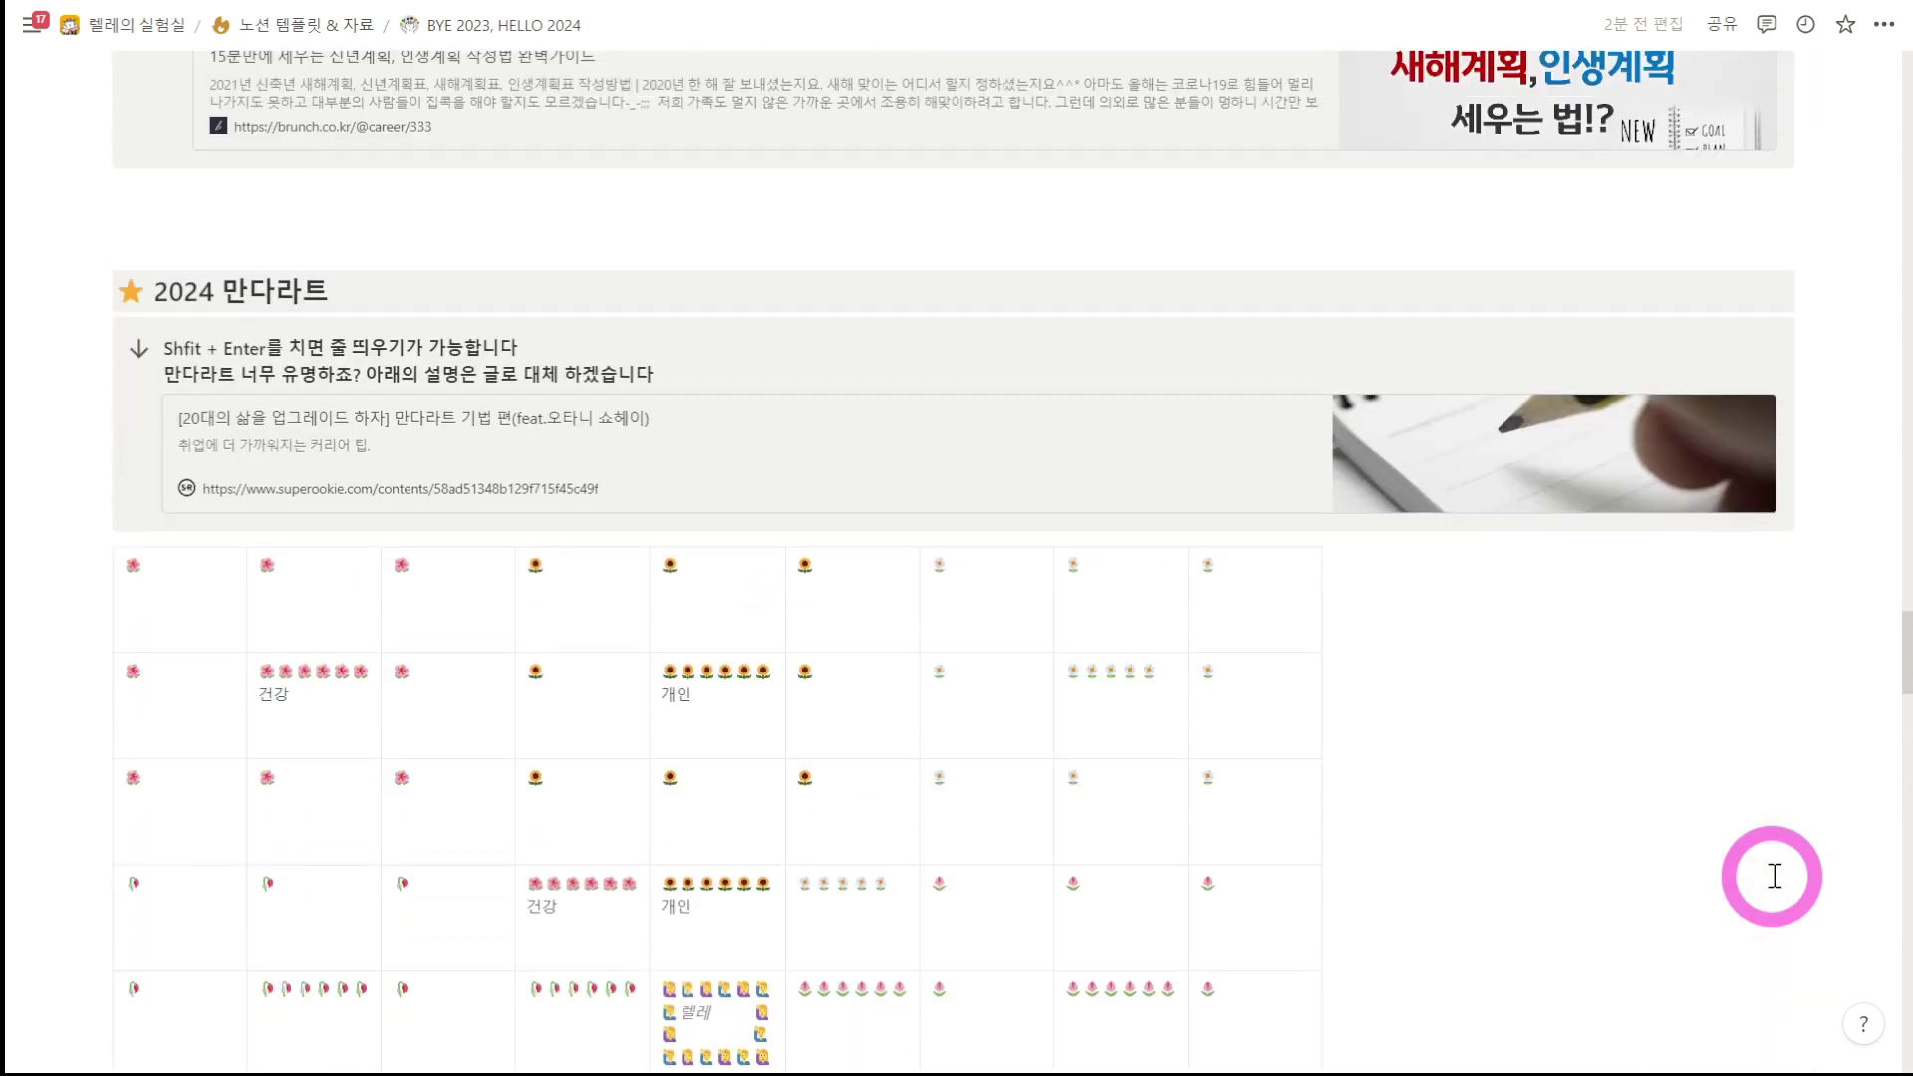
{"action": "scroll", "coordinate": [1774, 875], "scroll_direction": "down", "scroll_amount": 7}
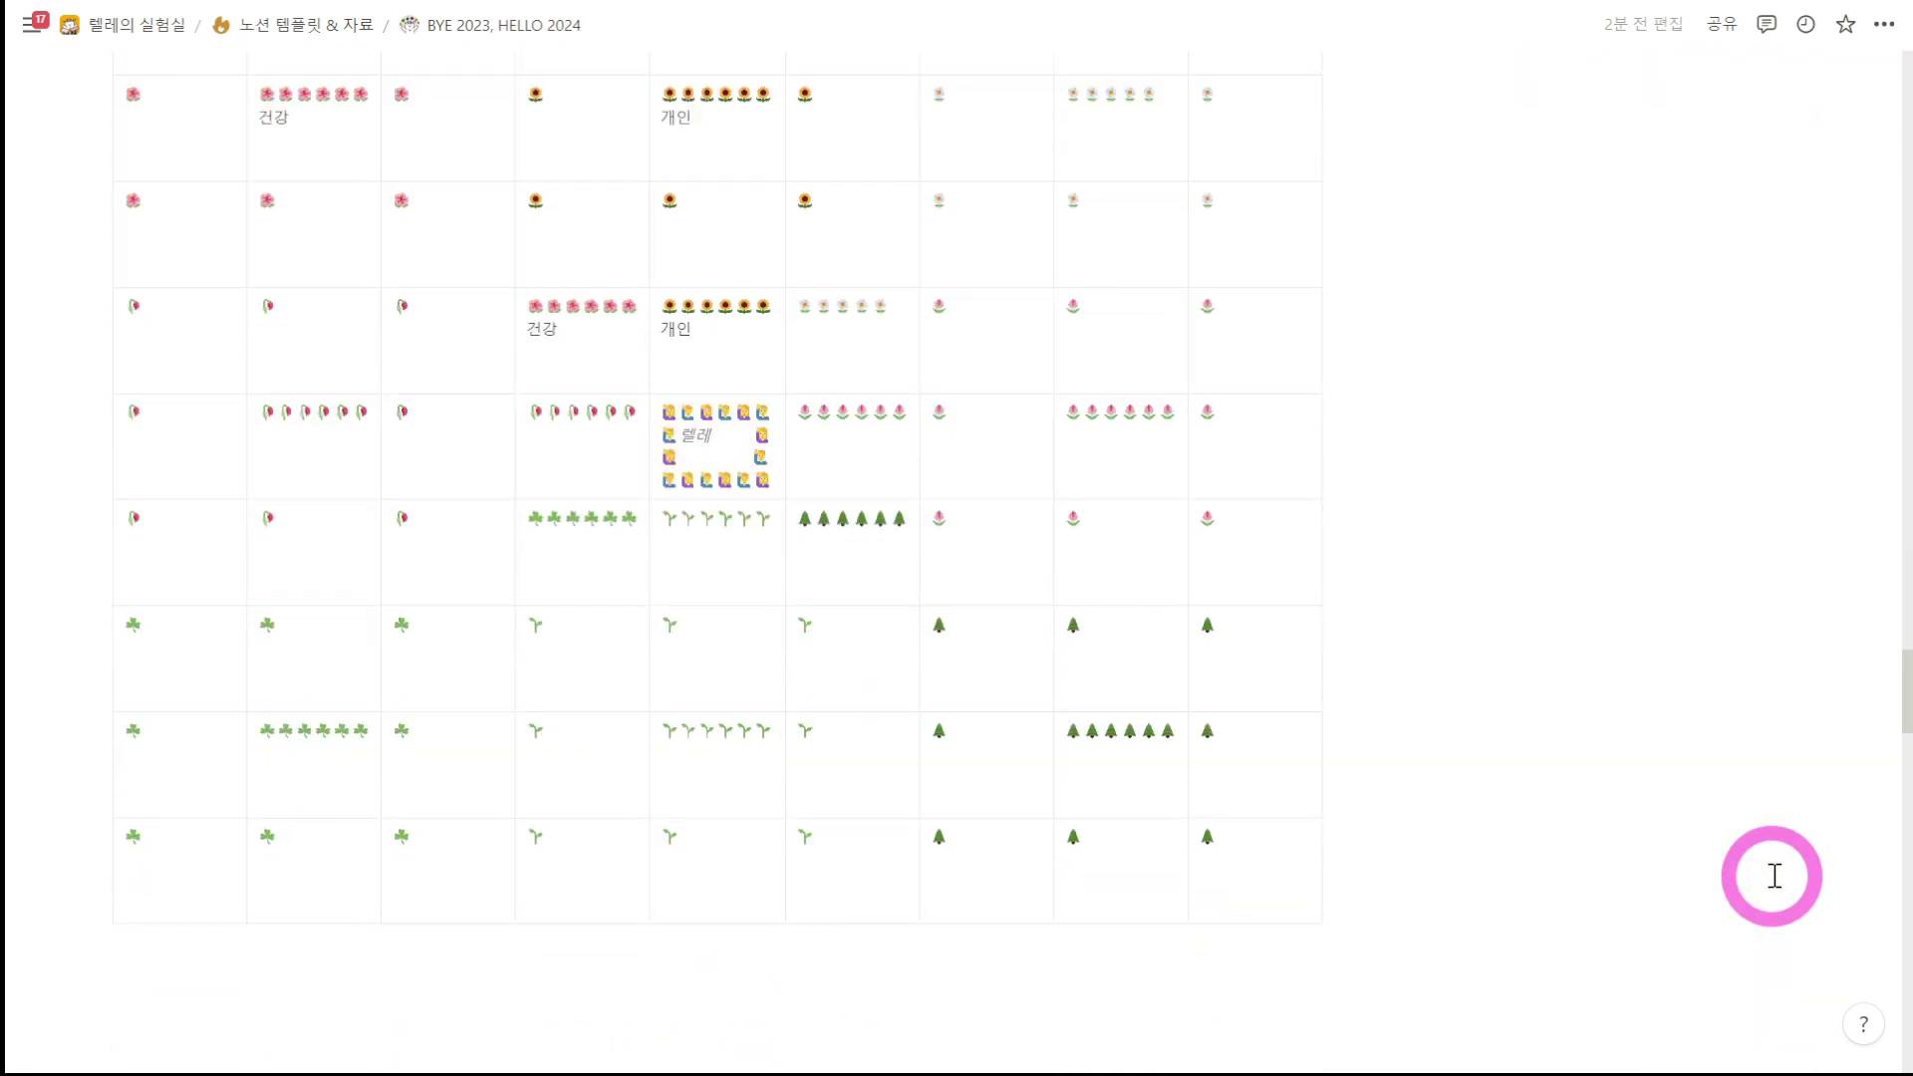
{"action": "scroll", "coordinate": [1774, 876], "scroll_direction": "down", "scroll_amount": 15}
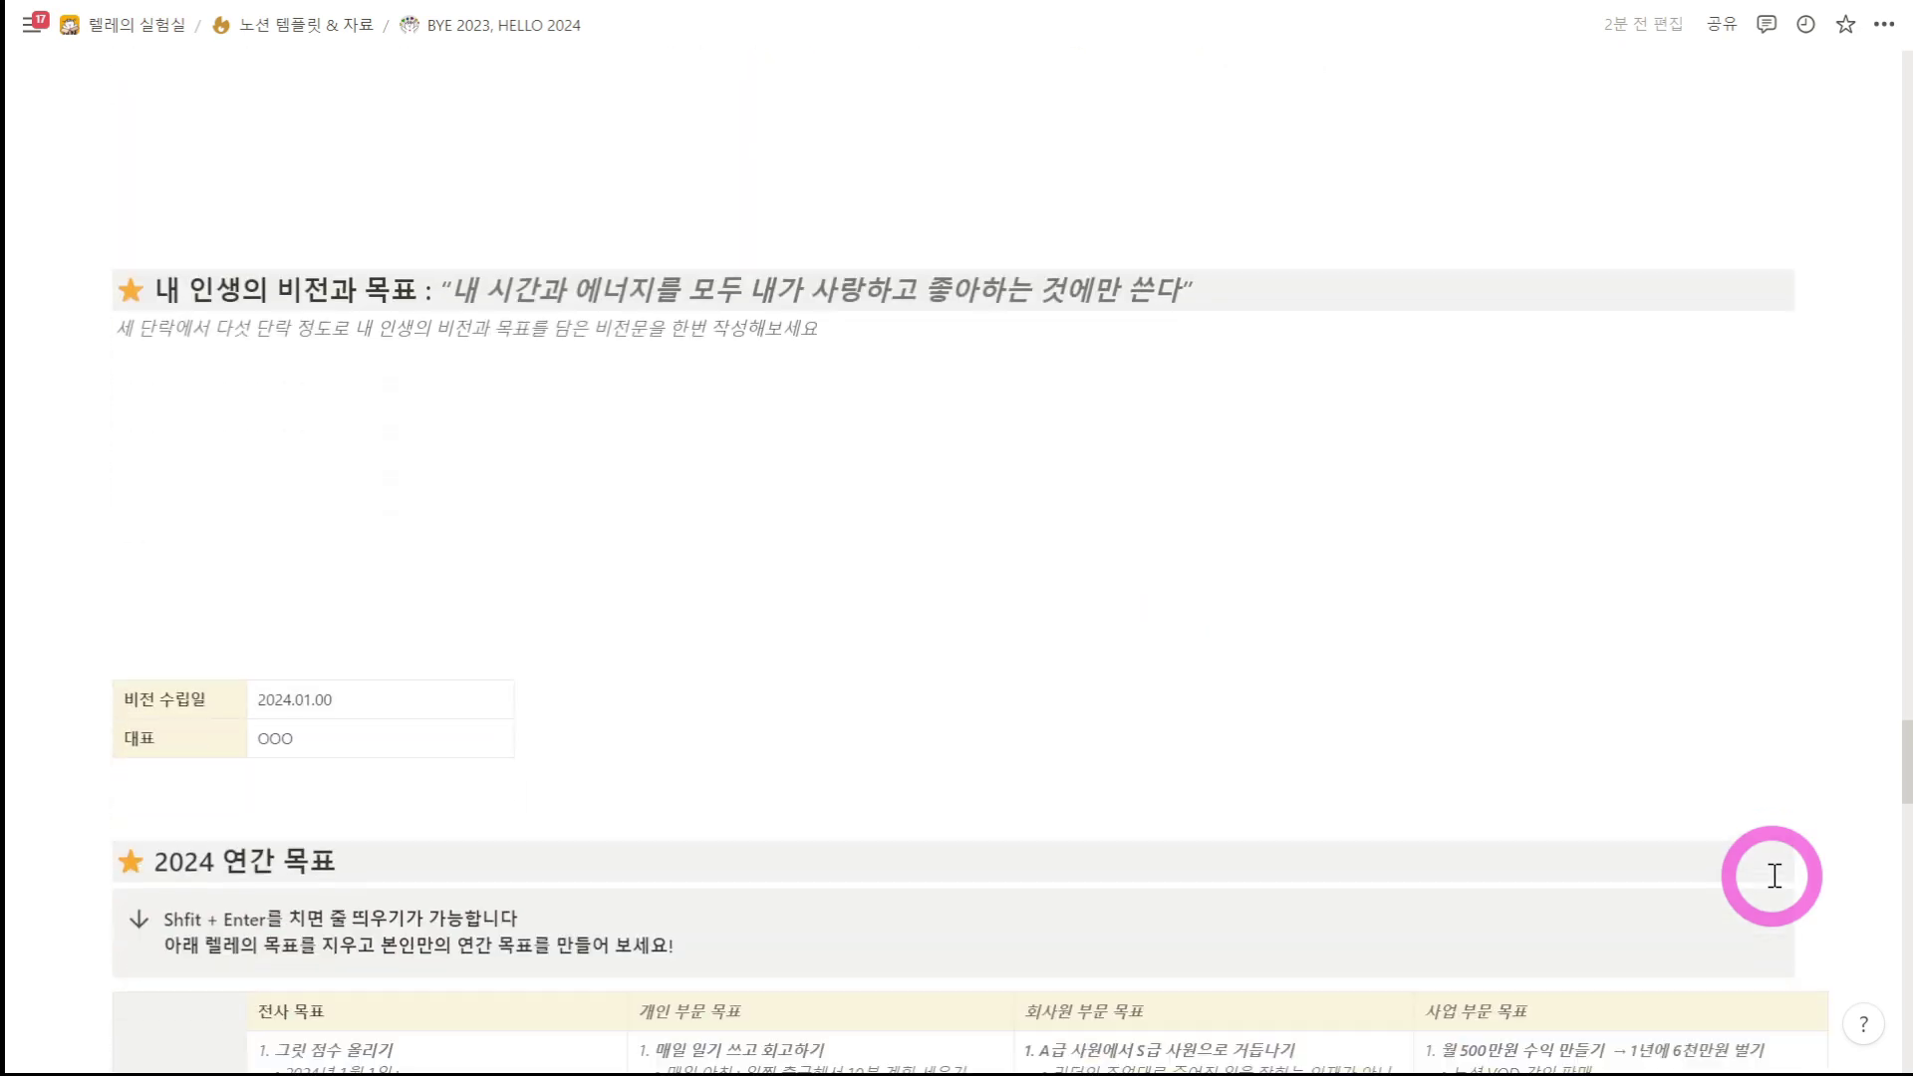
{"action": "scroll", "coordinate": [1774, 876], "scroll_direction": "down", "scroll_amount": 3}
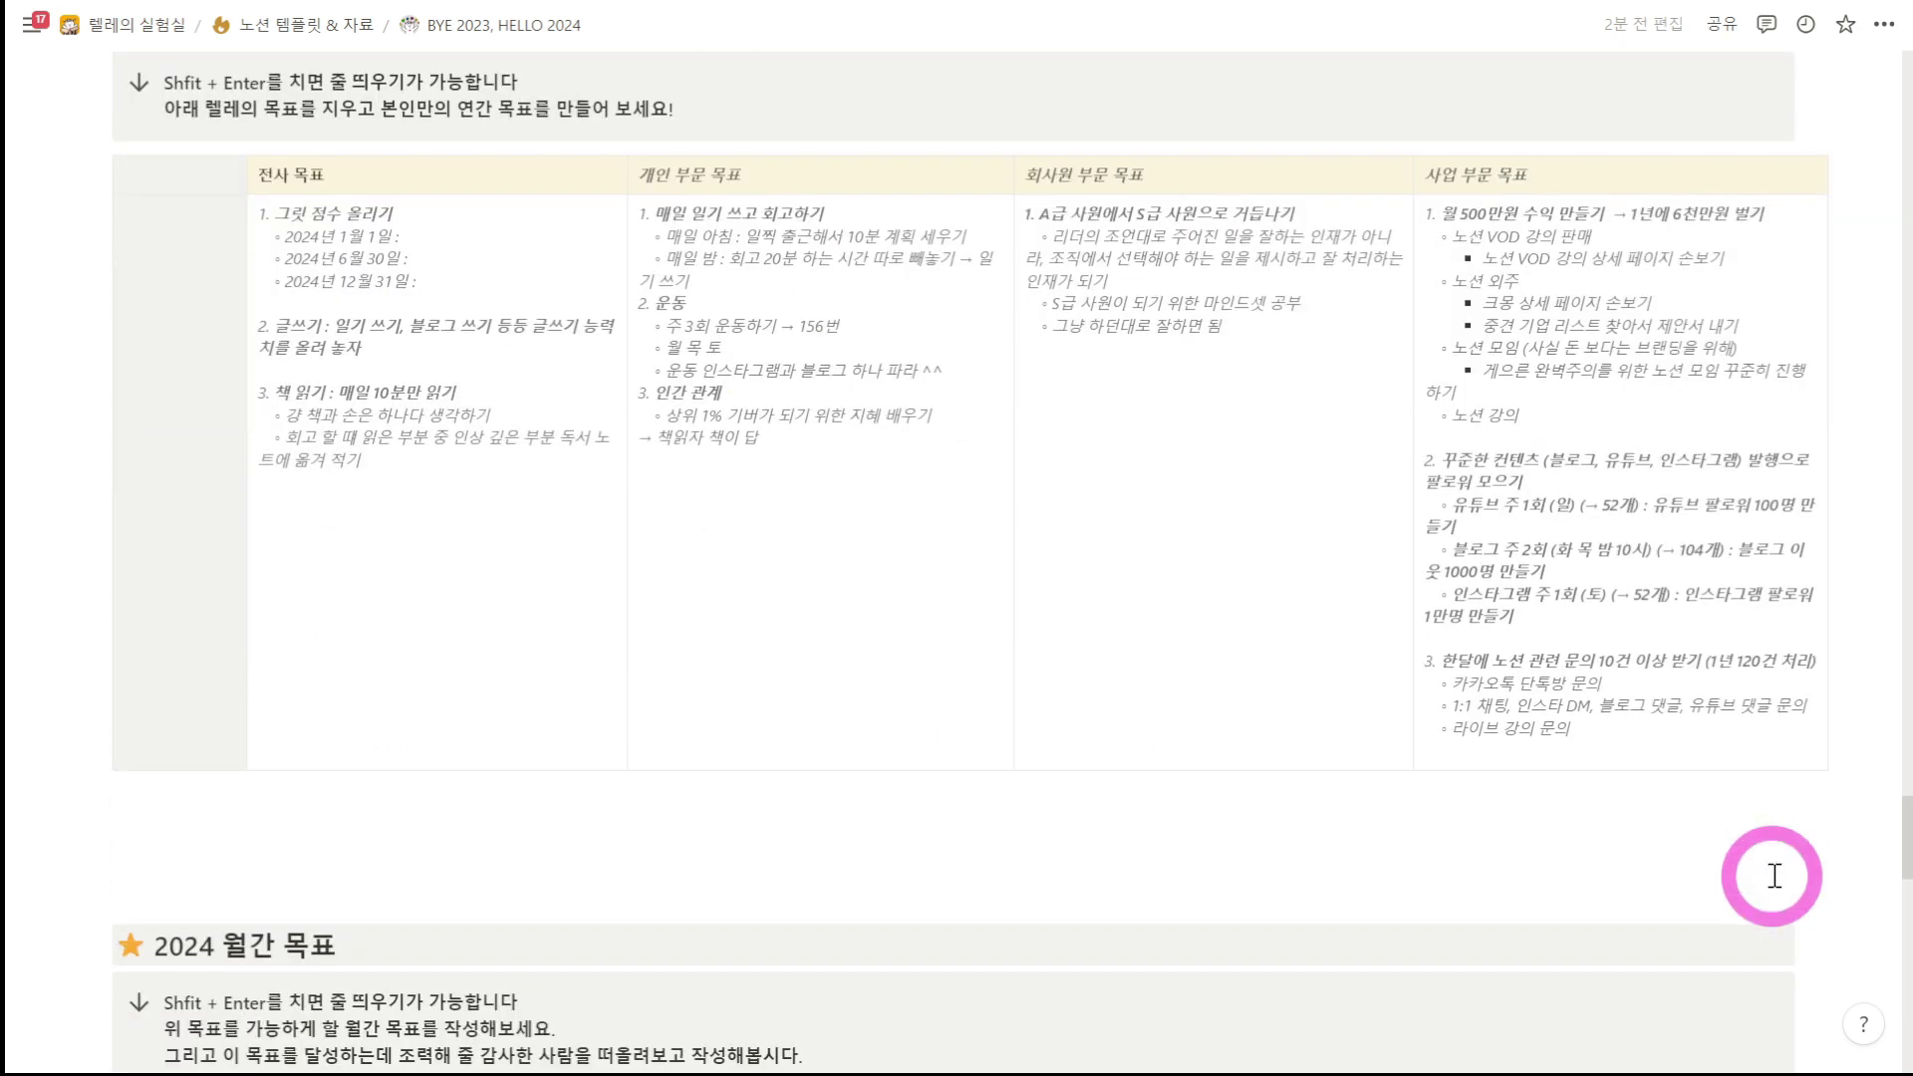
{"action": "scroll", "coordinate": [1774, 875], "scroll_direction": "down", "scroll_amount": 2}
{"action": "scroll", "coordinate": [1774, 876], "scroll_direction": "up", "scroll_amount": 3}
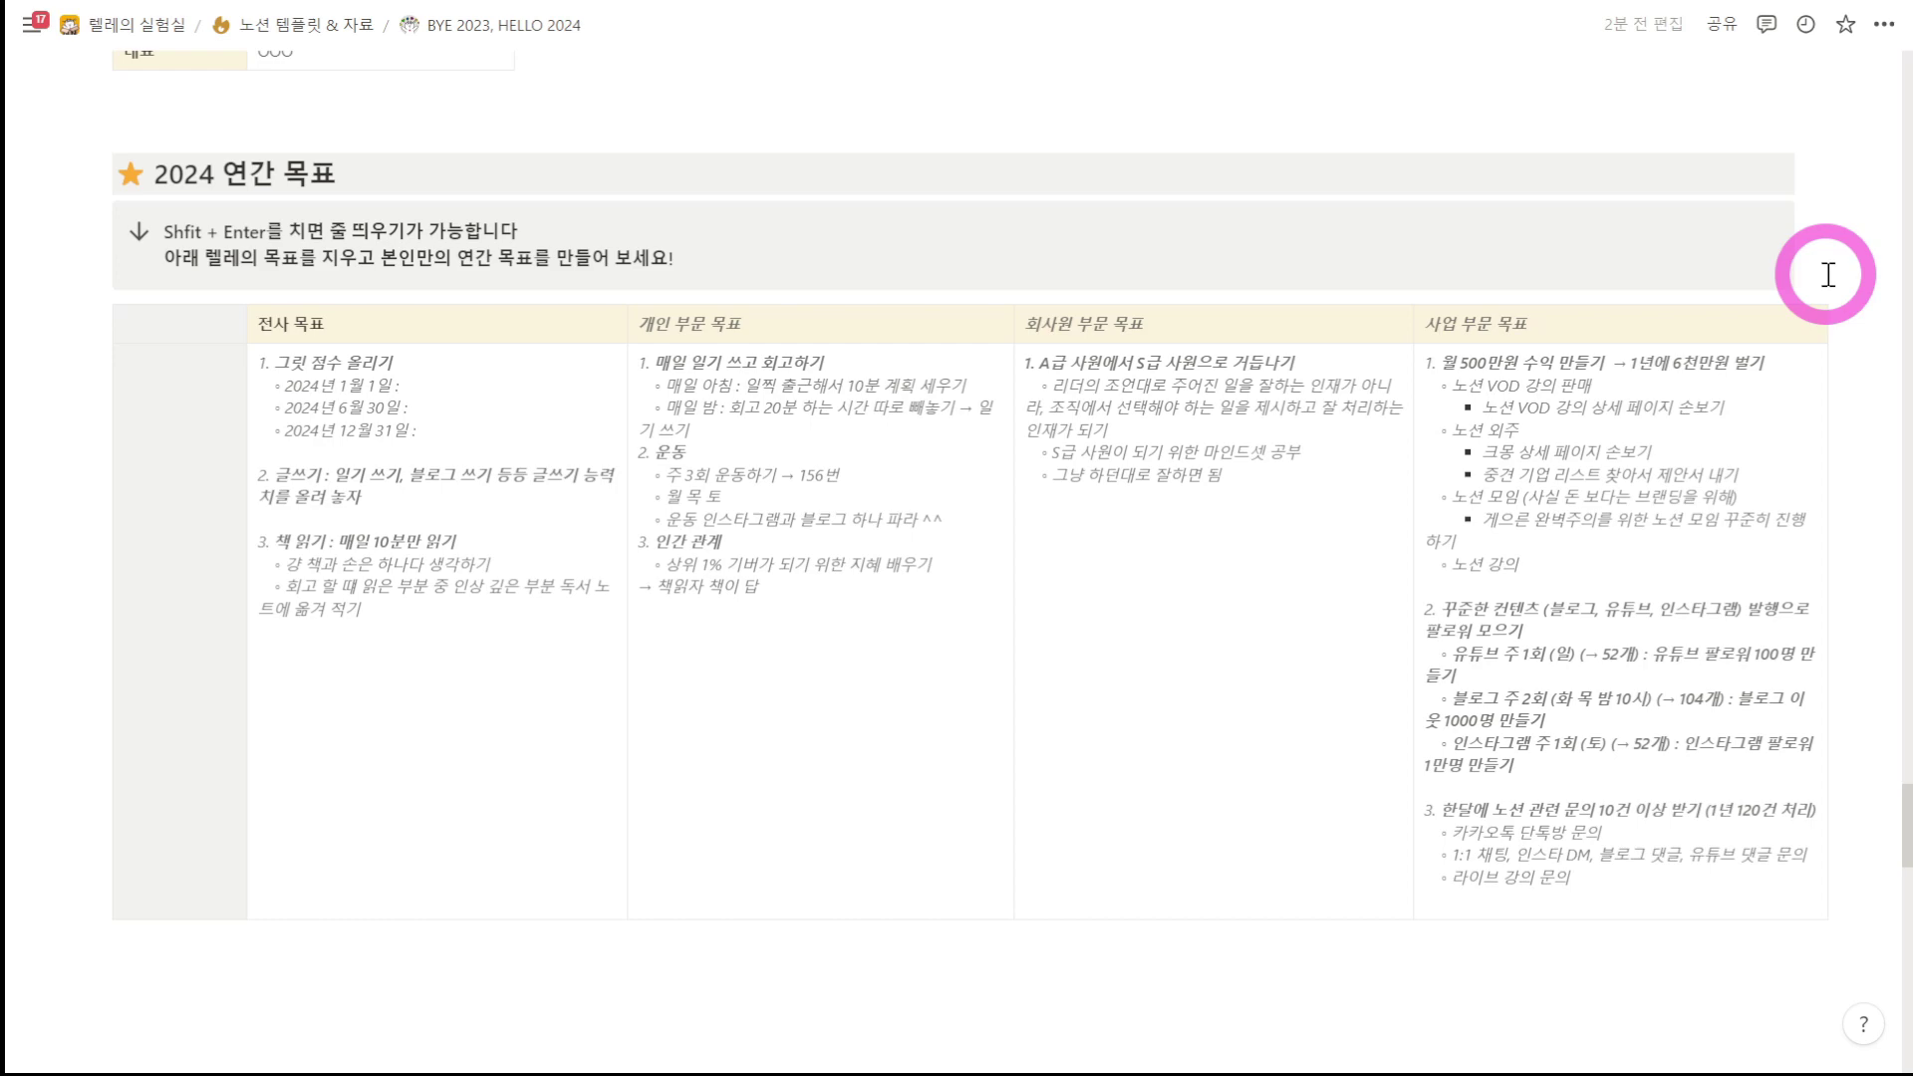
Step: Read the 이벤트 안내 section, highlighting the bullet about publishing the plan in a blog or Instagram post
{"action": "scroll", "coordinate": [1828, 274], "scroll_direction": "down", "scroll_amount": 15}
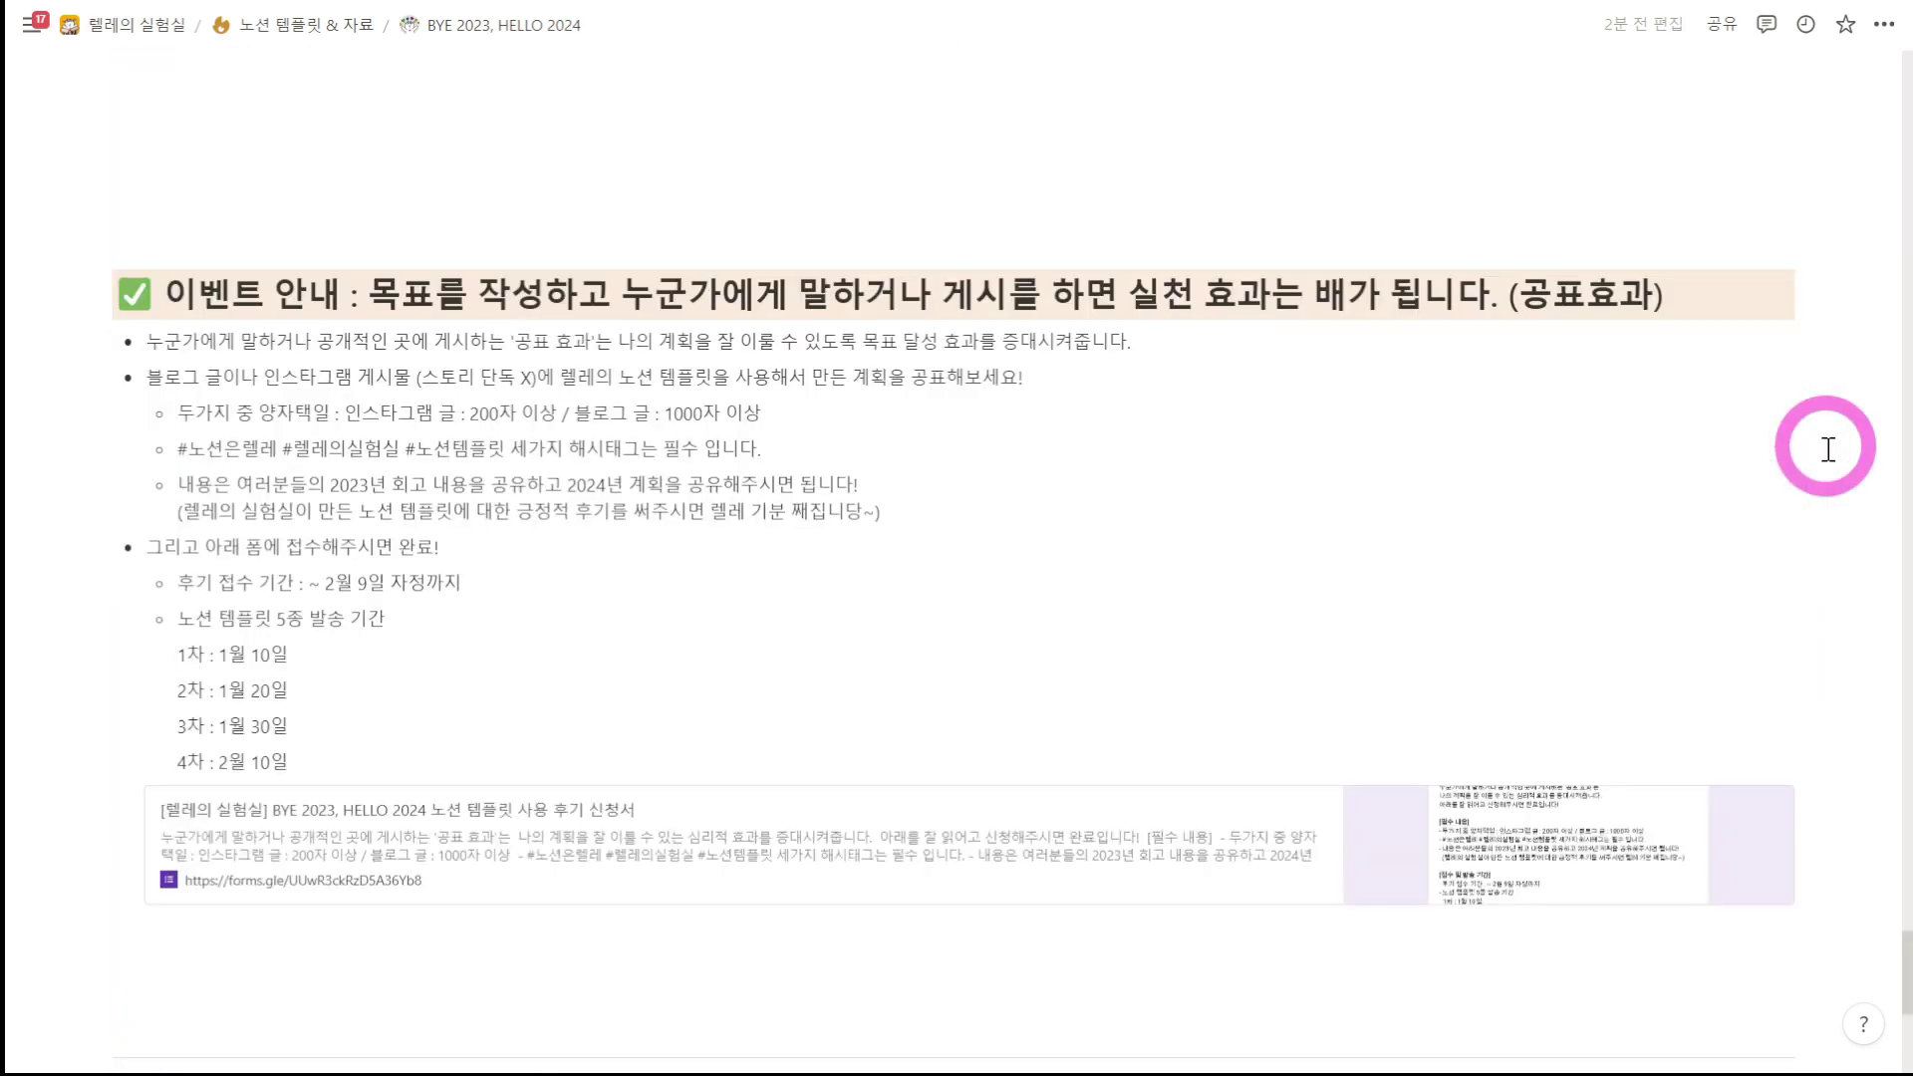
{"action": "scroll", "coordinate": [1828, 449], "scroll_direction": "down", "scroll_amount": 2}
{"action": "scroll", "coordinate": [1828, 449], "scroll_direction": "down", "scroll_amount": 2}
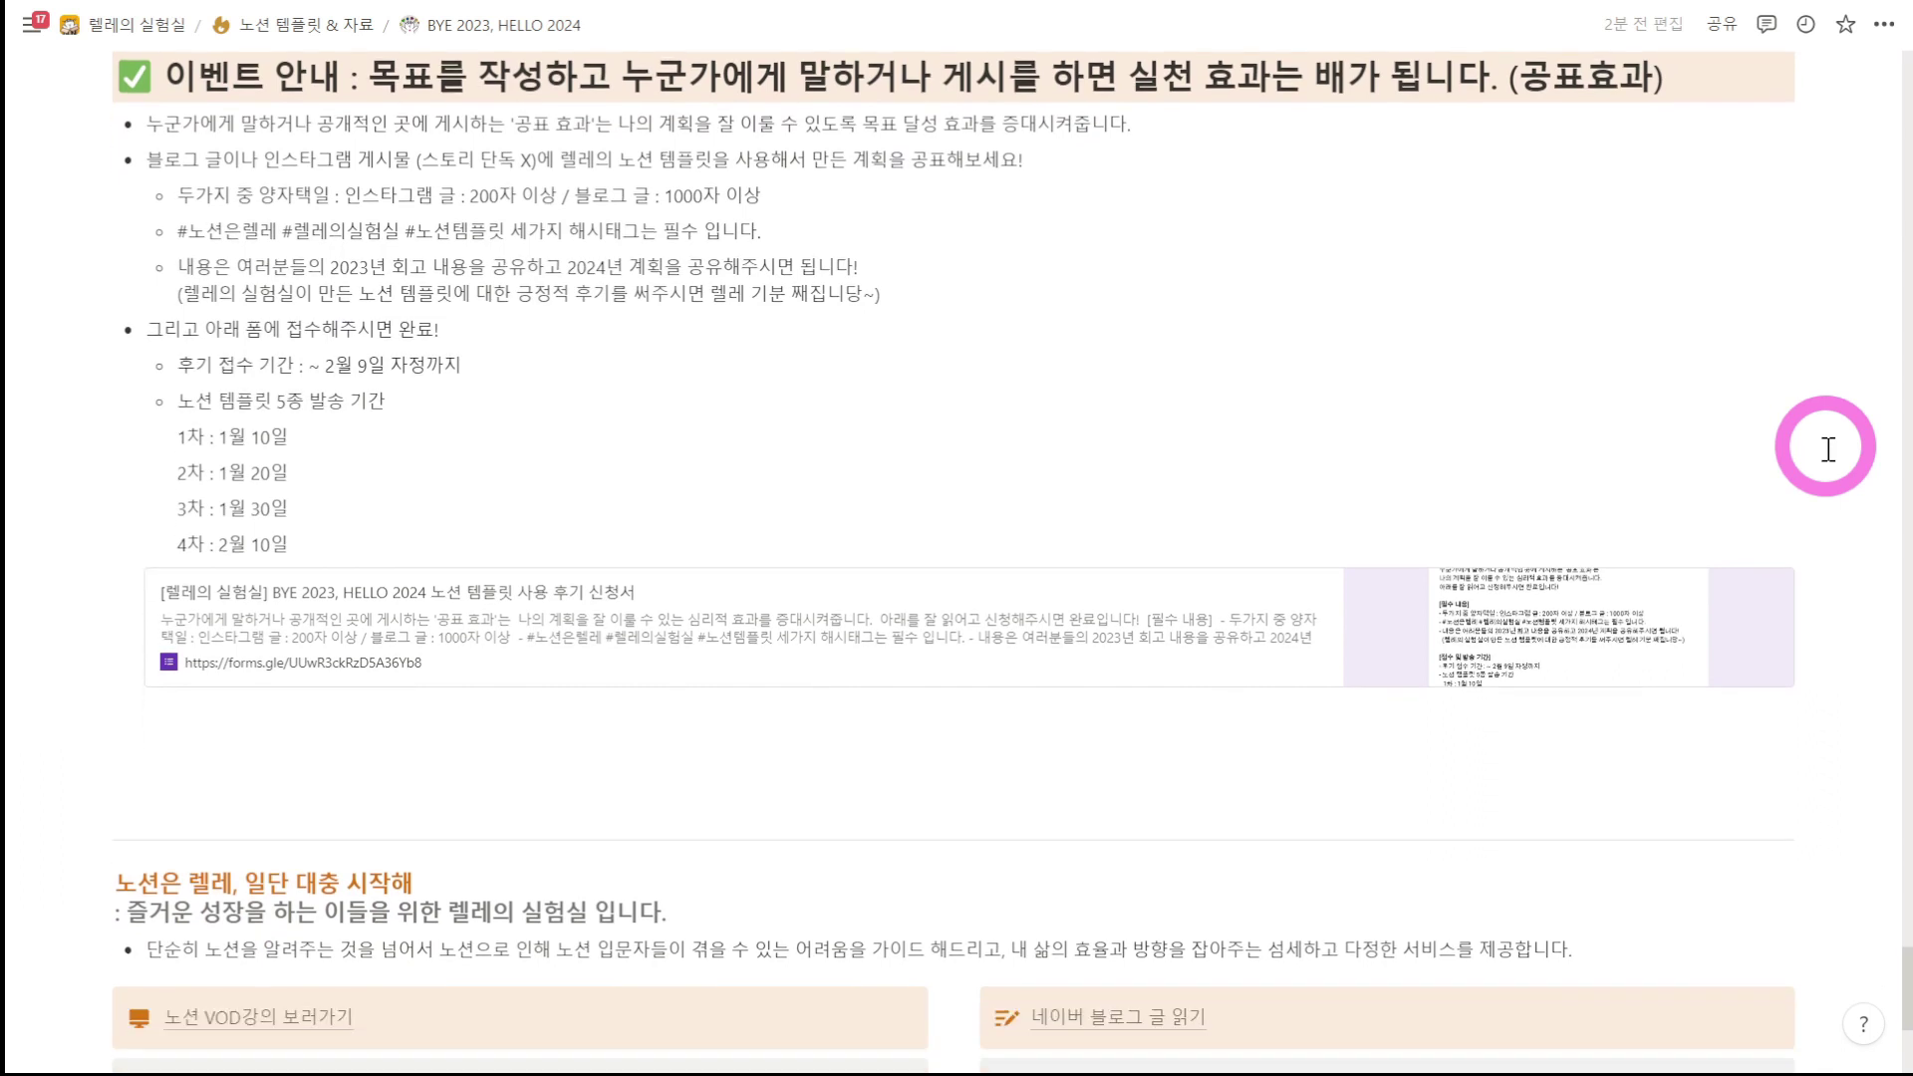
{"action": "scroll", "coordinate": [1828, 448], "scroll_direction": "up", "scroll_amount": 2}
{"action": "scroll", "coordinate": [1828, 448], "scroll_direction": "up", "scroll_amount": 2}
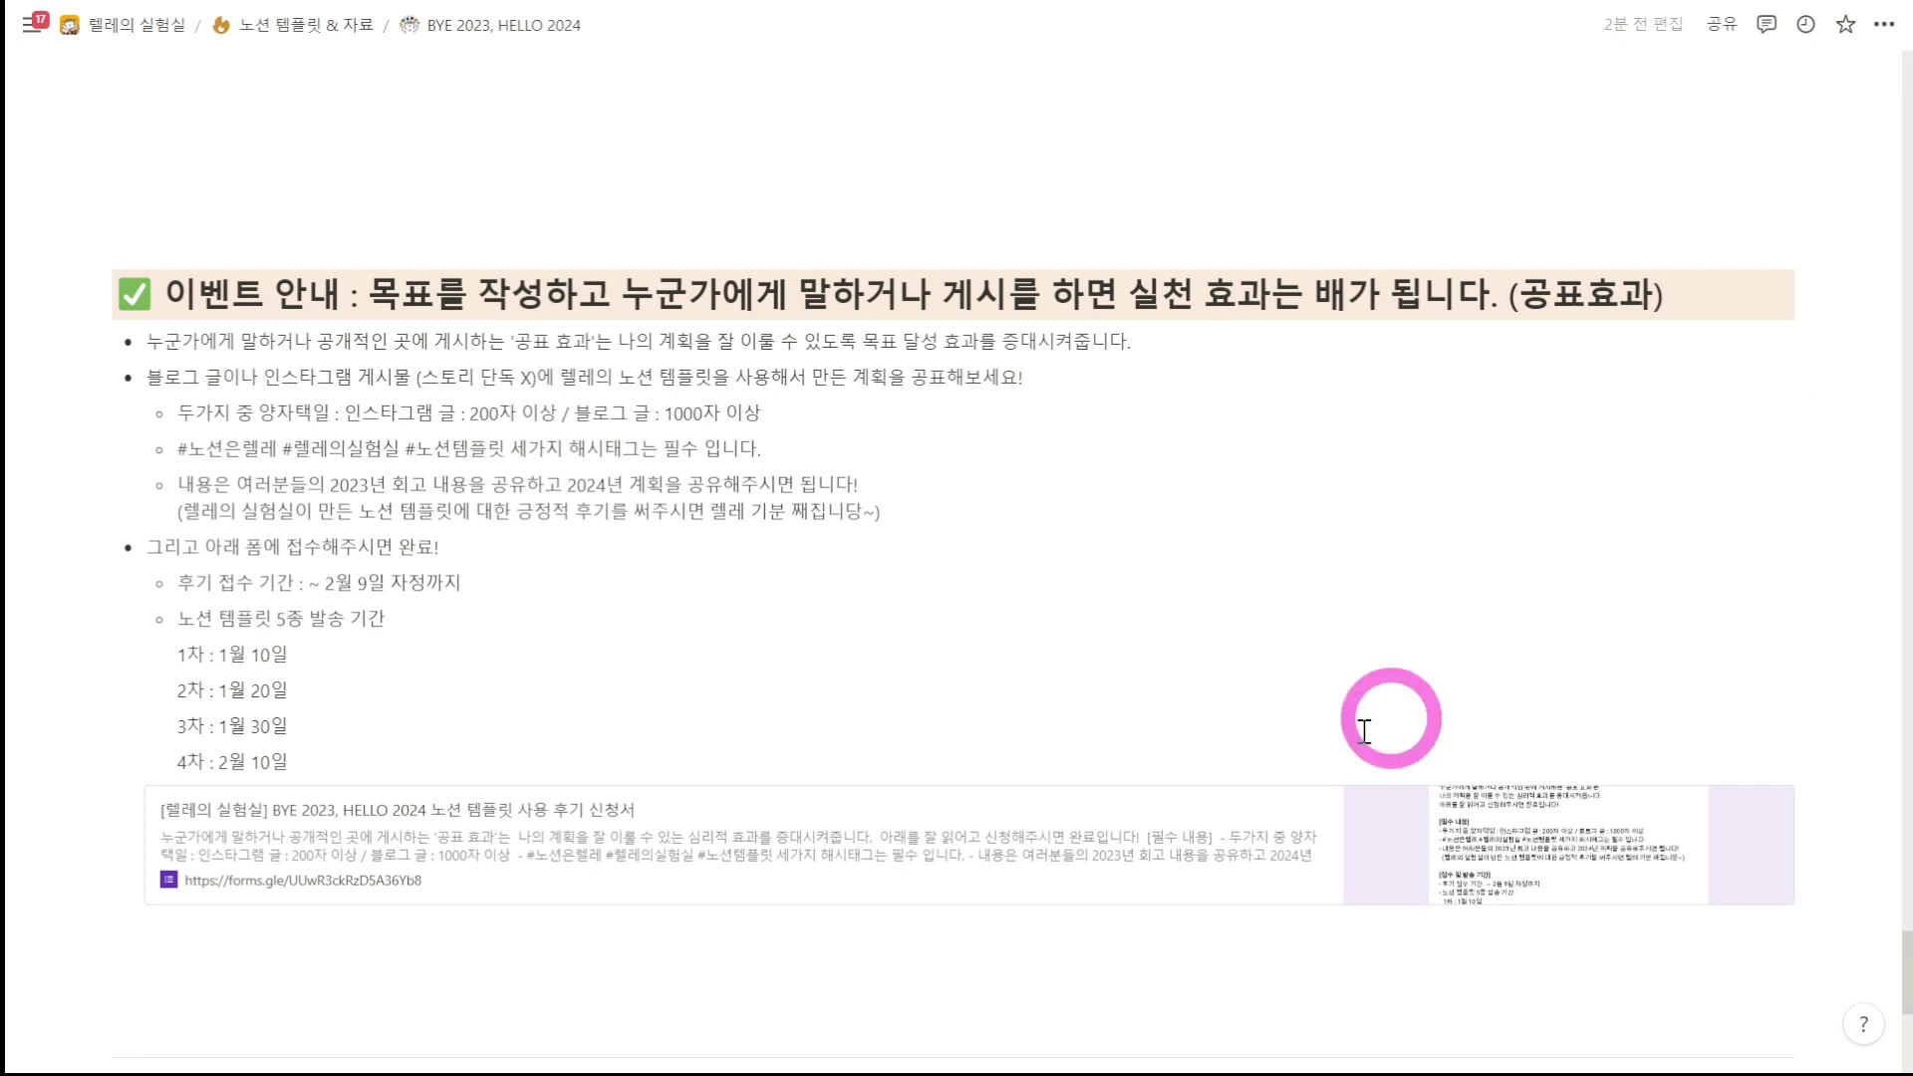
{"action": "left_click_drag", "start_coordinate": [154, 376], "coordinate": [1049, 391]}
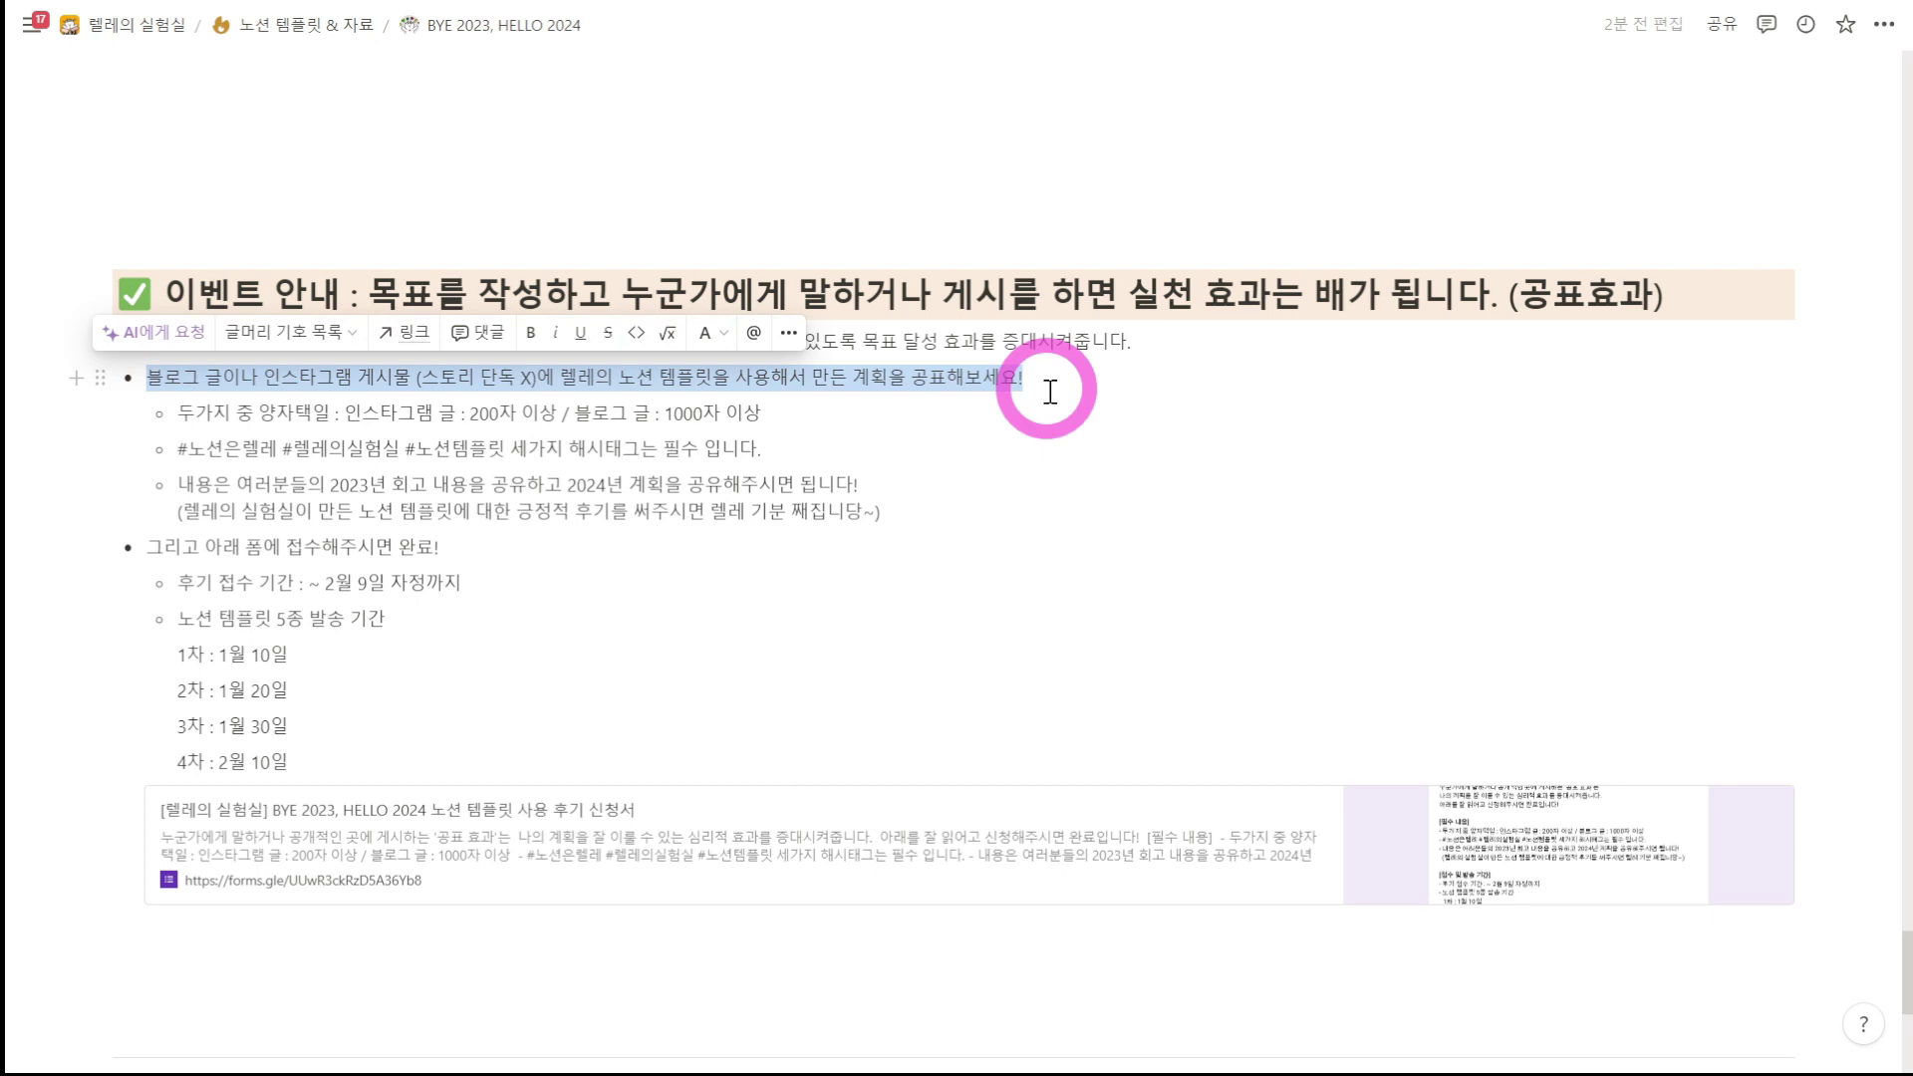
{"action": "left_click", "coordinate": [1039, 377]}
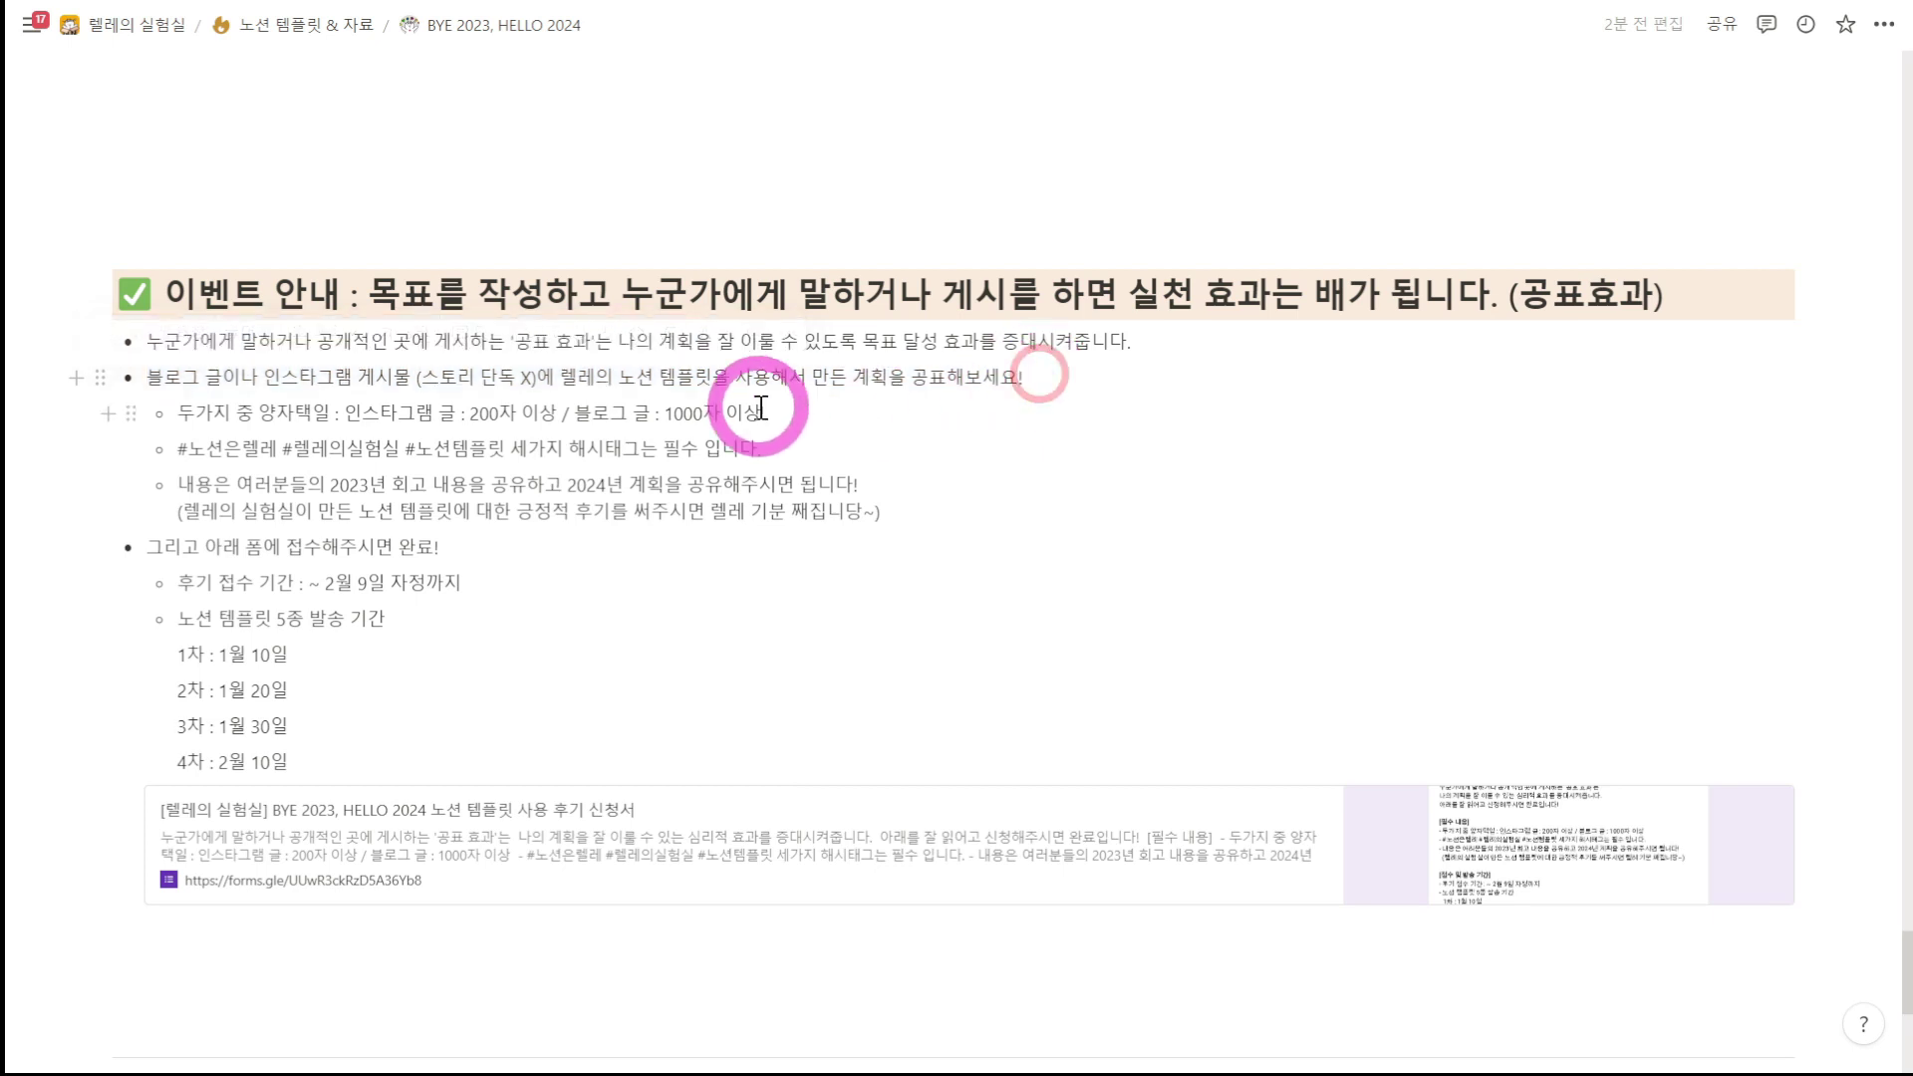
Step: Examine the event's posting requirements covering Instagram and blog text length, the three hashtags and the content to share
{"action": "scroll", "coordinate": [539, 421], "scroll_direction": "down", "scroll_amount": 1}
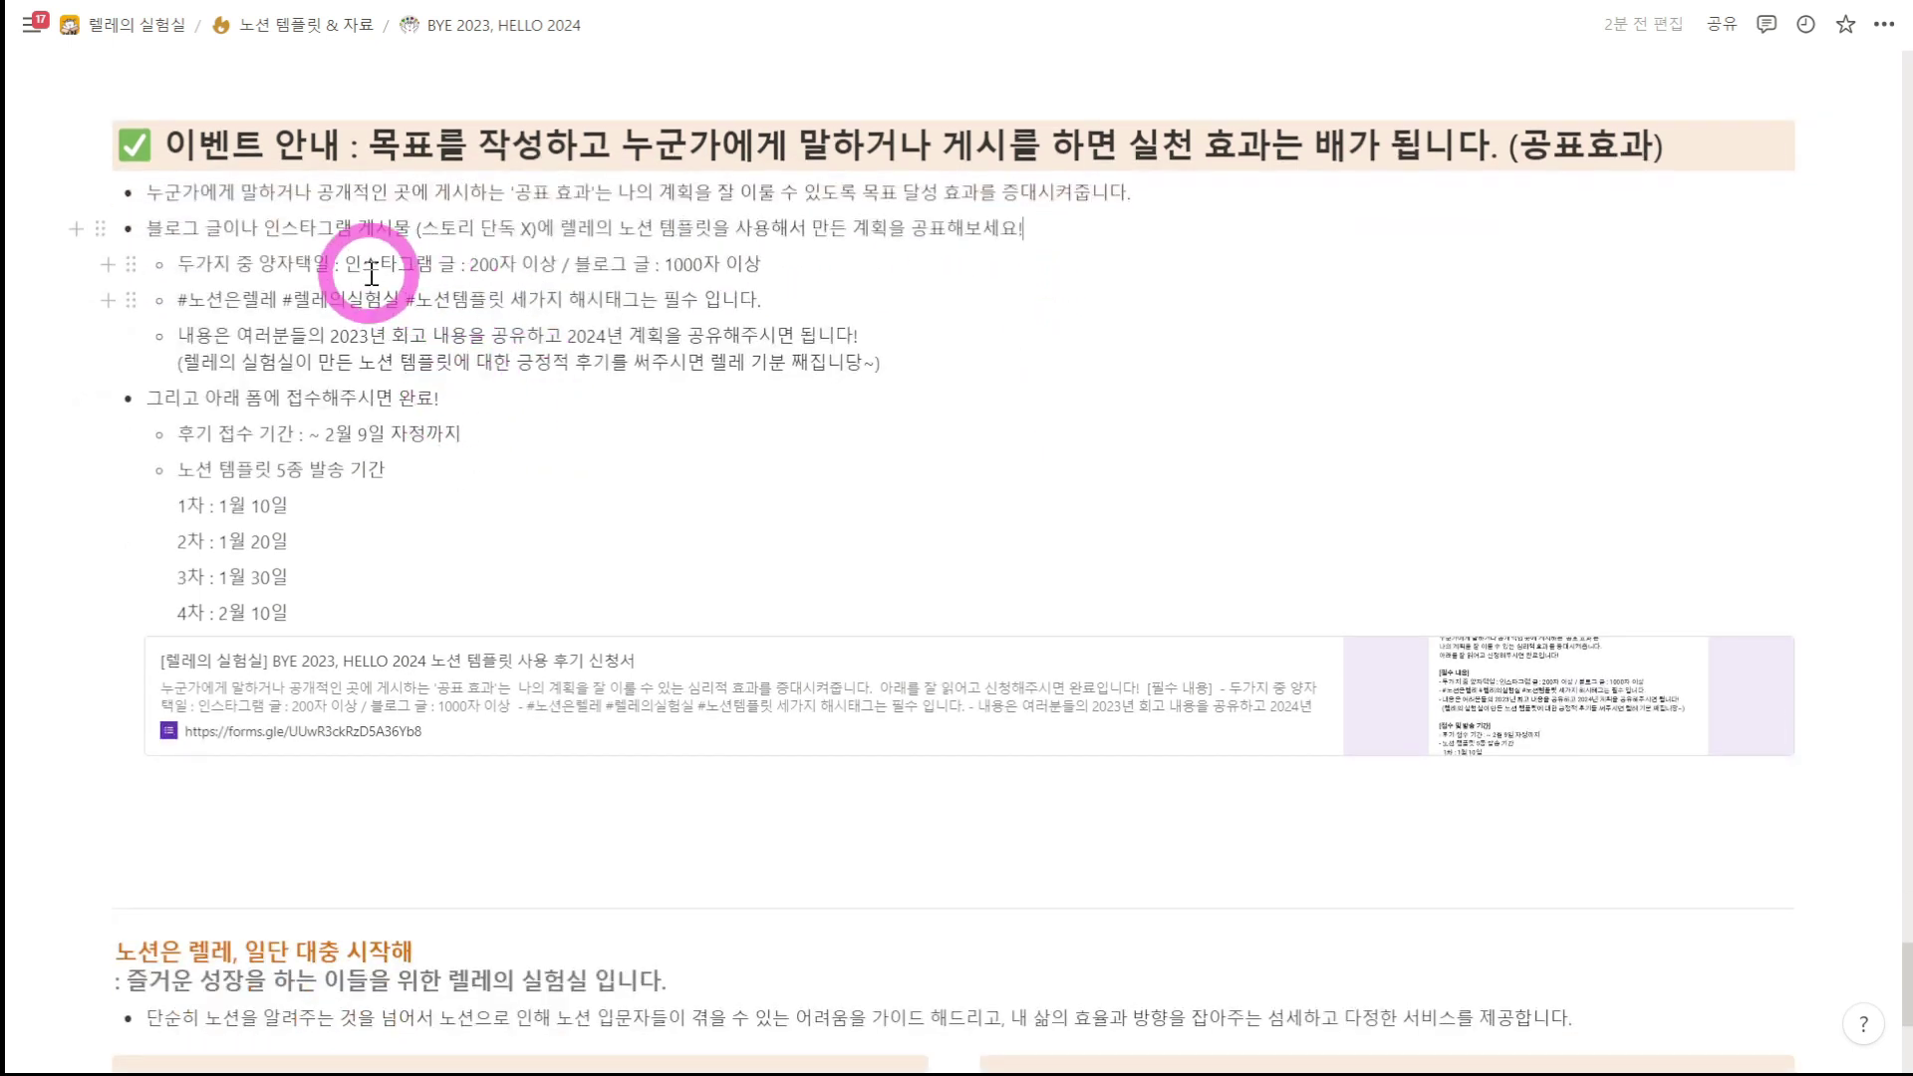
{"action": "left_click_drag", "start_coordinate": [346, 264], "coordinate": [189, 300]}
{"action": "left_click", "coordinate": [587, 267]}
{"action": "left_click", "coordinate": [768, 264]}
{"action": "left_click", "coordinate": [358, 335]}
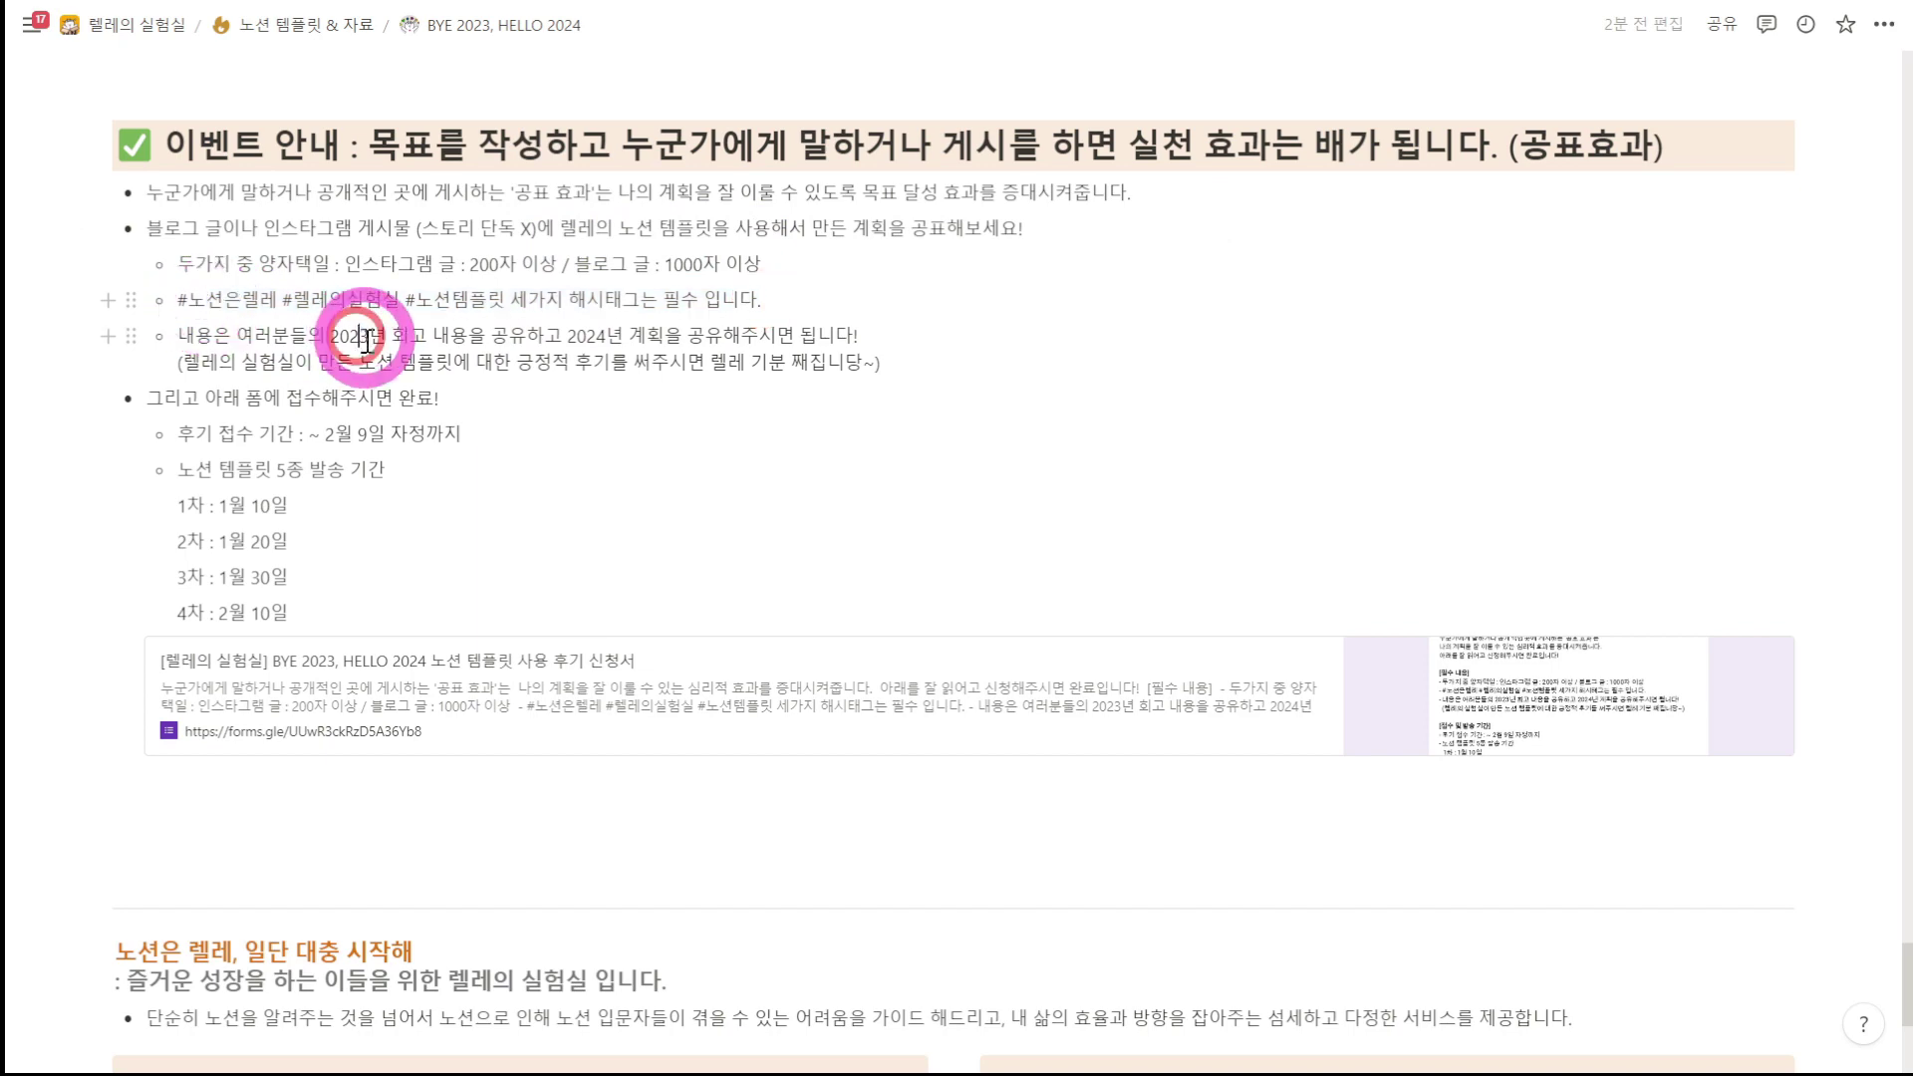
Step: Check the review application form link and highlight the 노션 템플릿 5종 발송 기간 dates above it
{"action": "scroll", "coordinate": [458, 389], "scroll_direction": "down", "scroll_amount": 2}
{"action": "scroll", "coordinate": [448, 419], "scroll_direction": "down", "scroll_amount": 2}
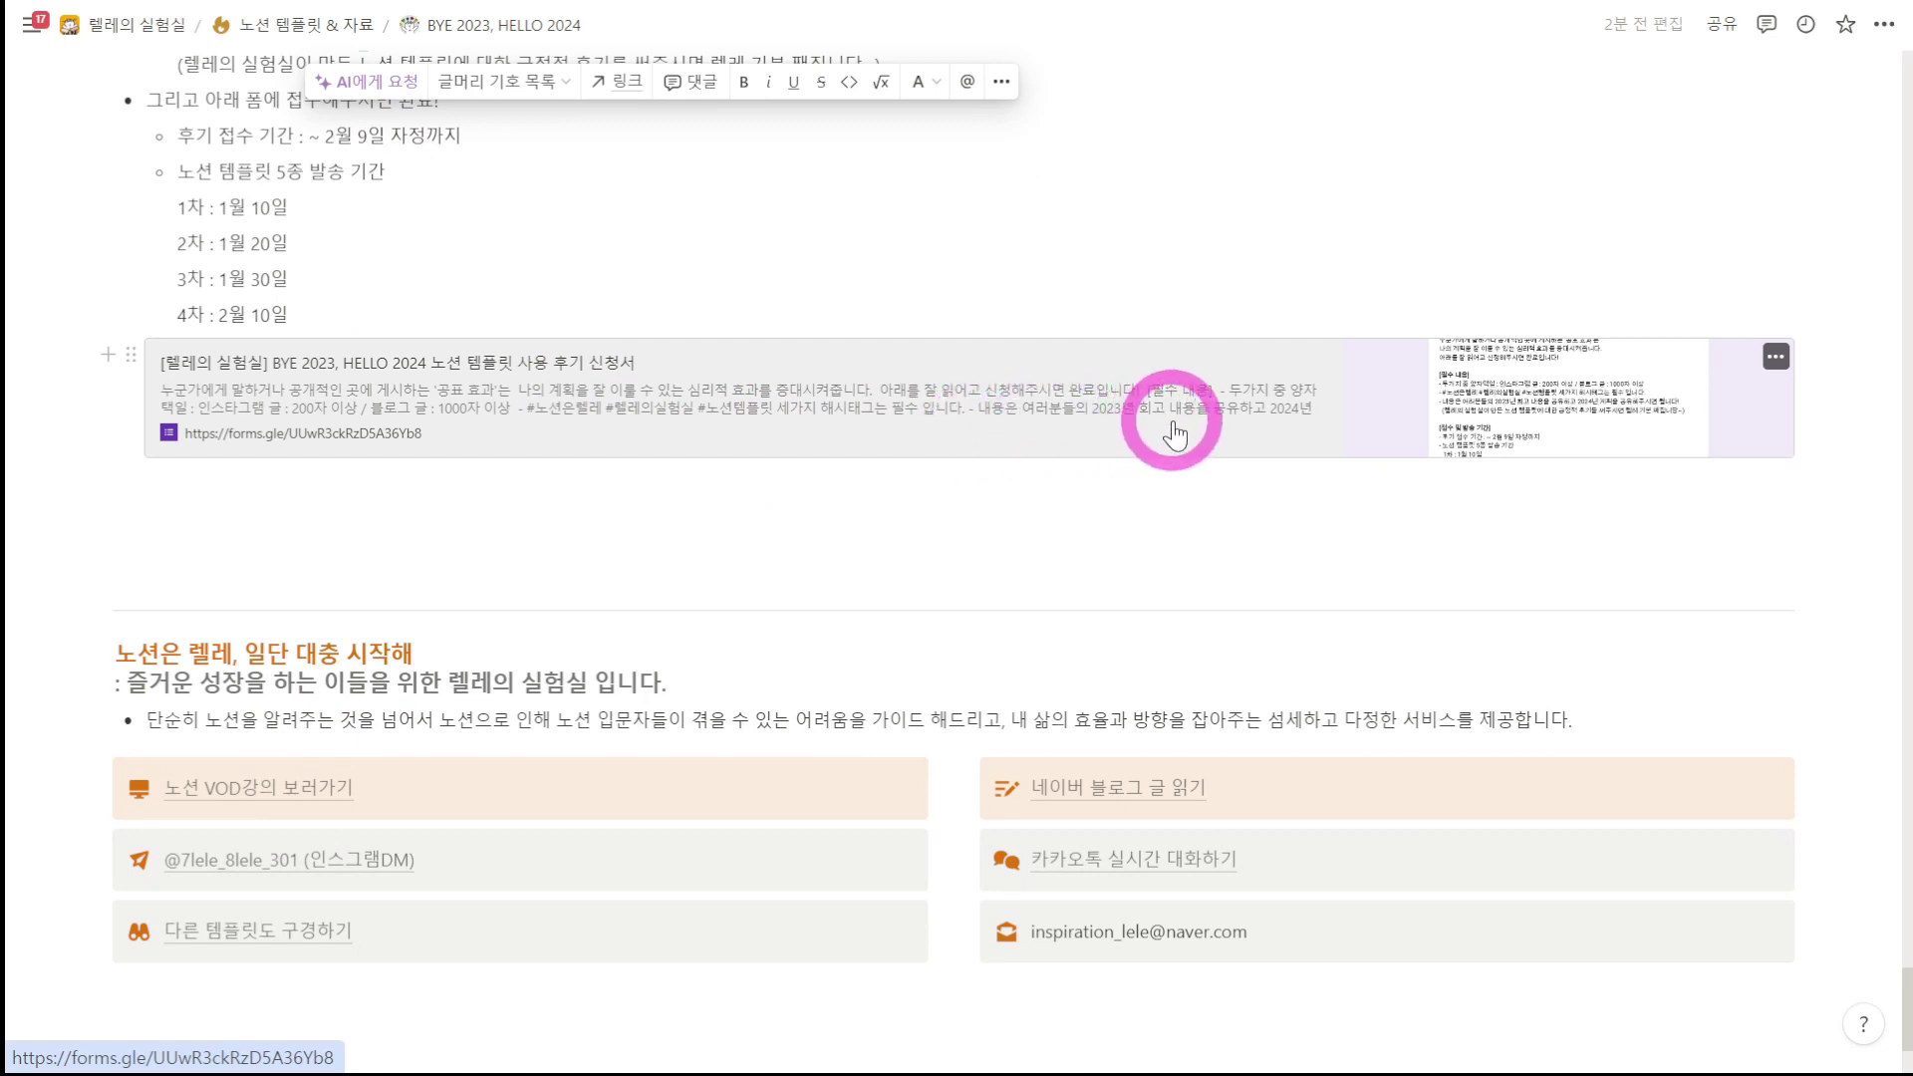
{"action": "scroll", "coordinate": [1173, 435], "scroll_direction": "up", "scroll_amount": 2}
{"action": "left_click_drag", "start_coordinate": [335, 463], "coordinate": [470, 379]}
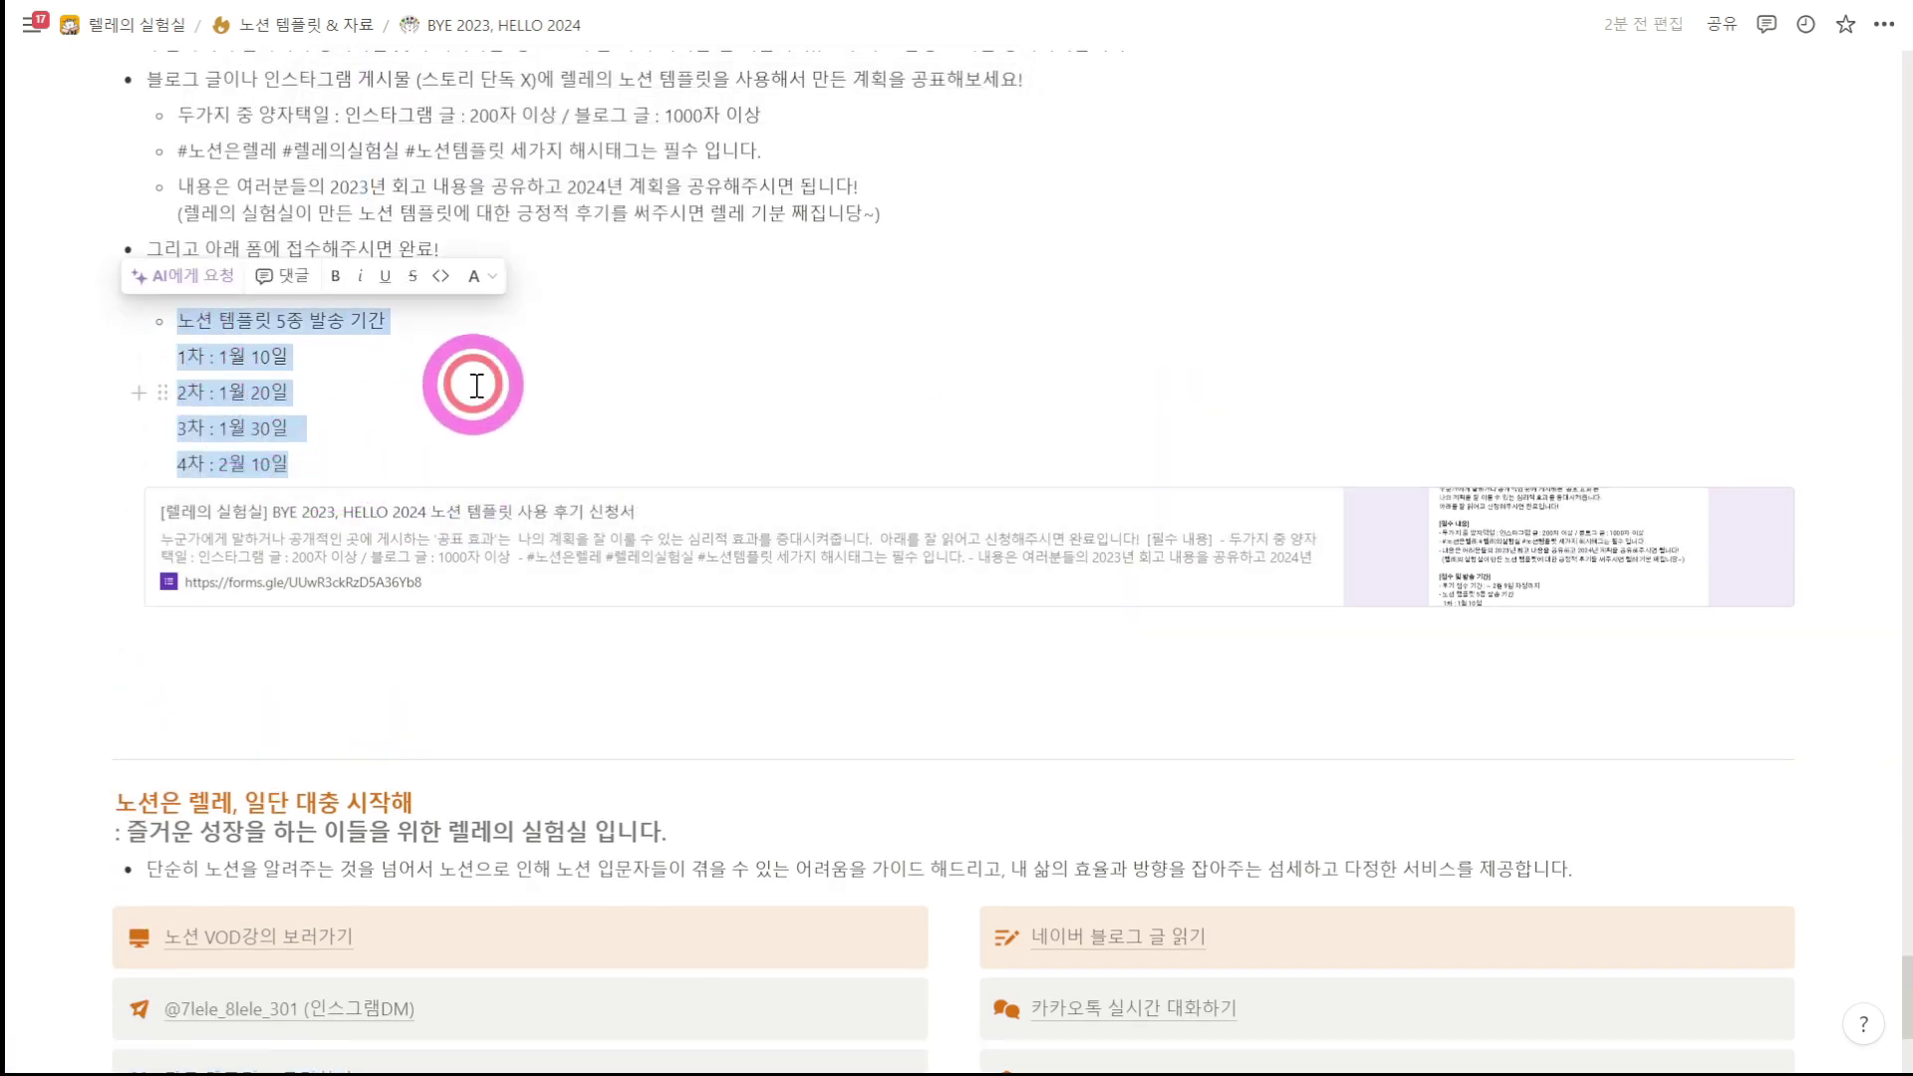
{"action": "left_click", "coordinate": [492, 400]}
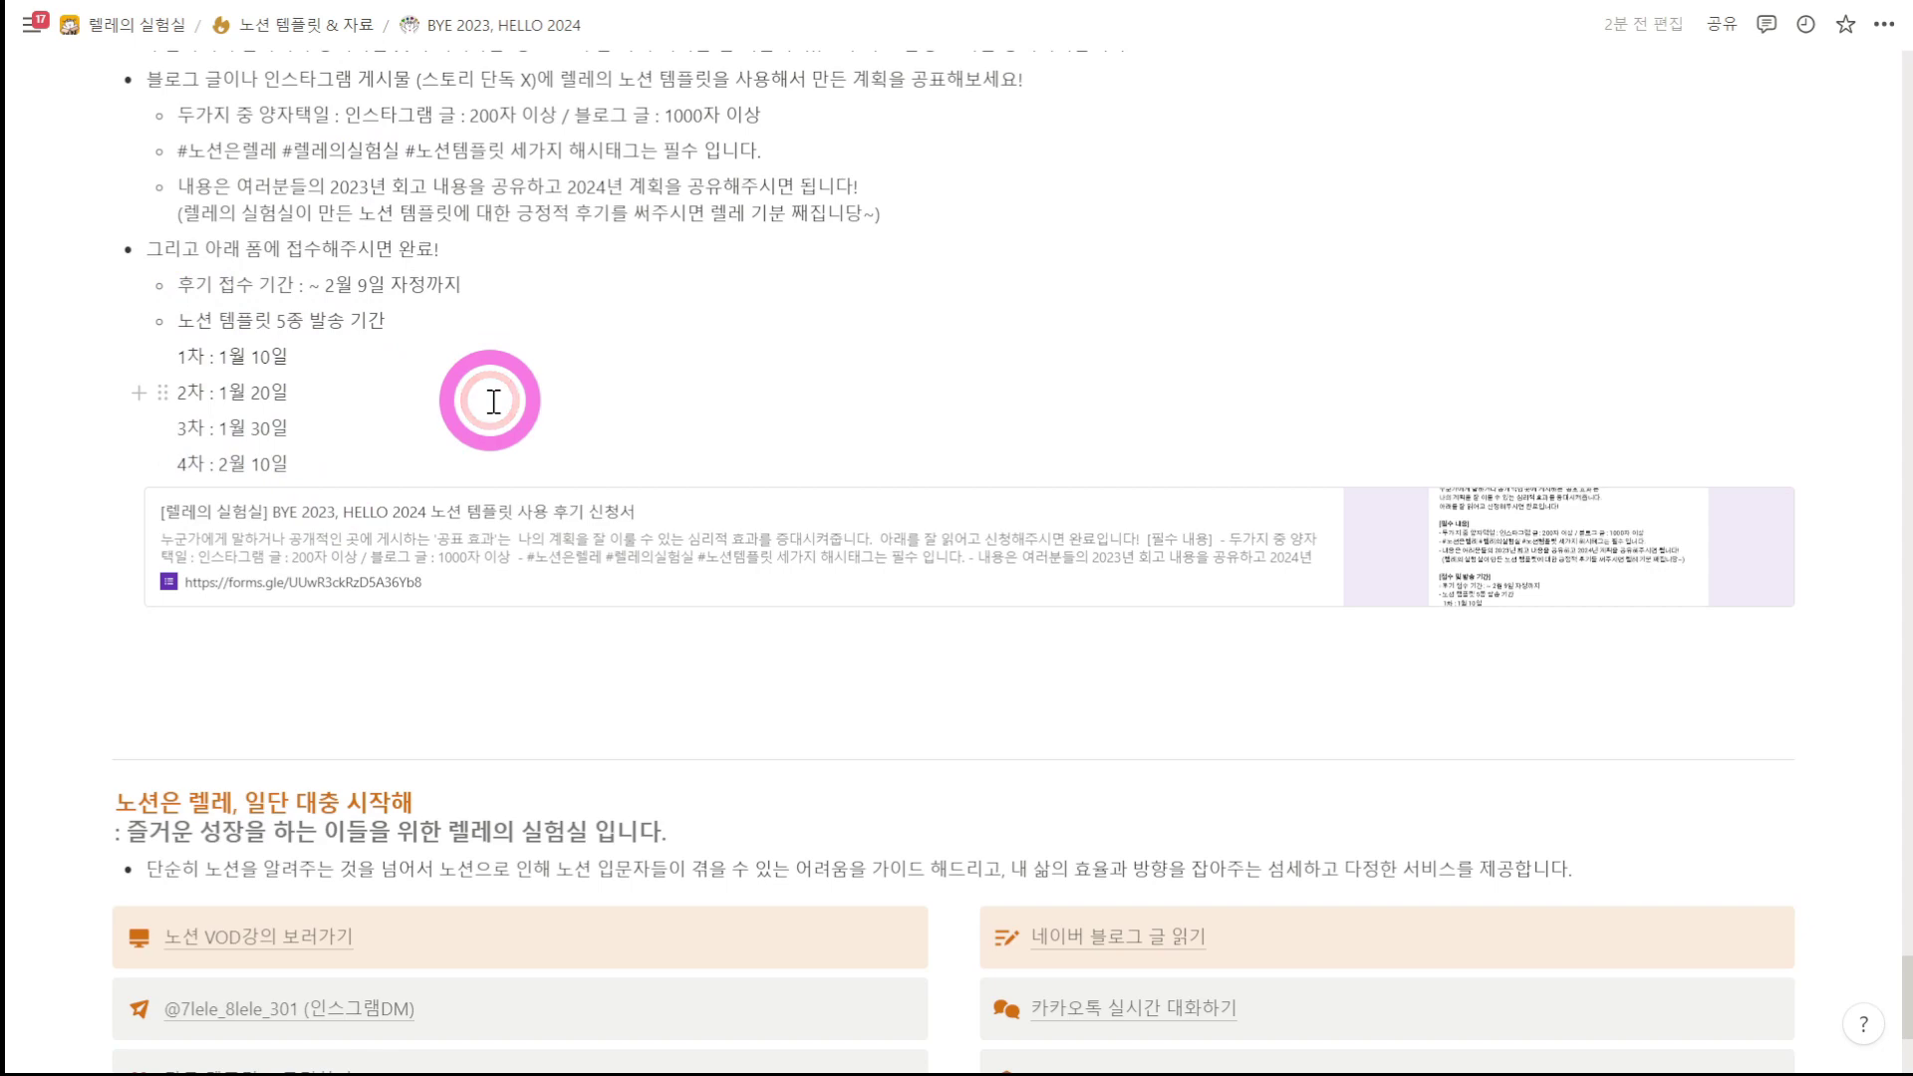
{"action": "scroll", "coordinate": [492, 408], "scroll_direction": "down", "scroll_amount": 3}
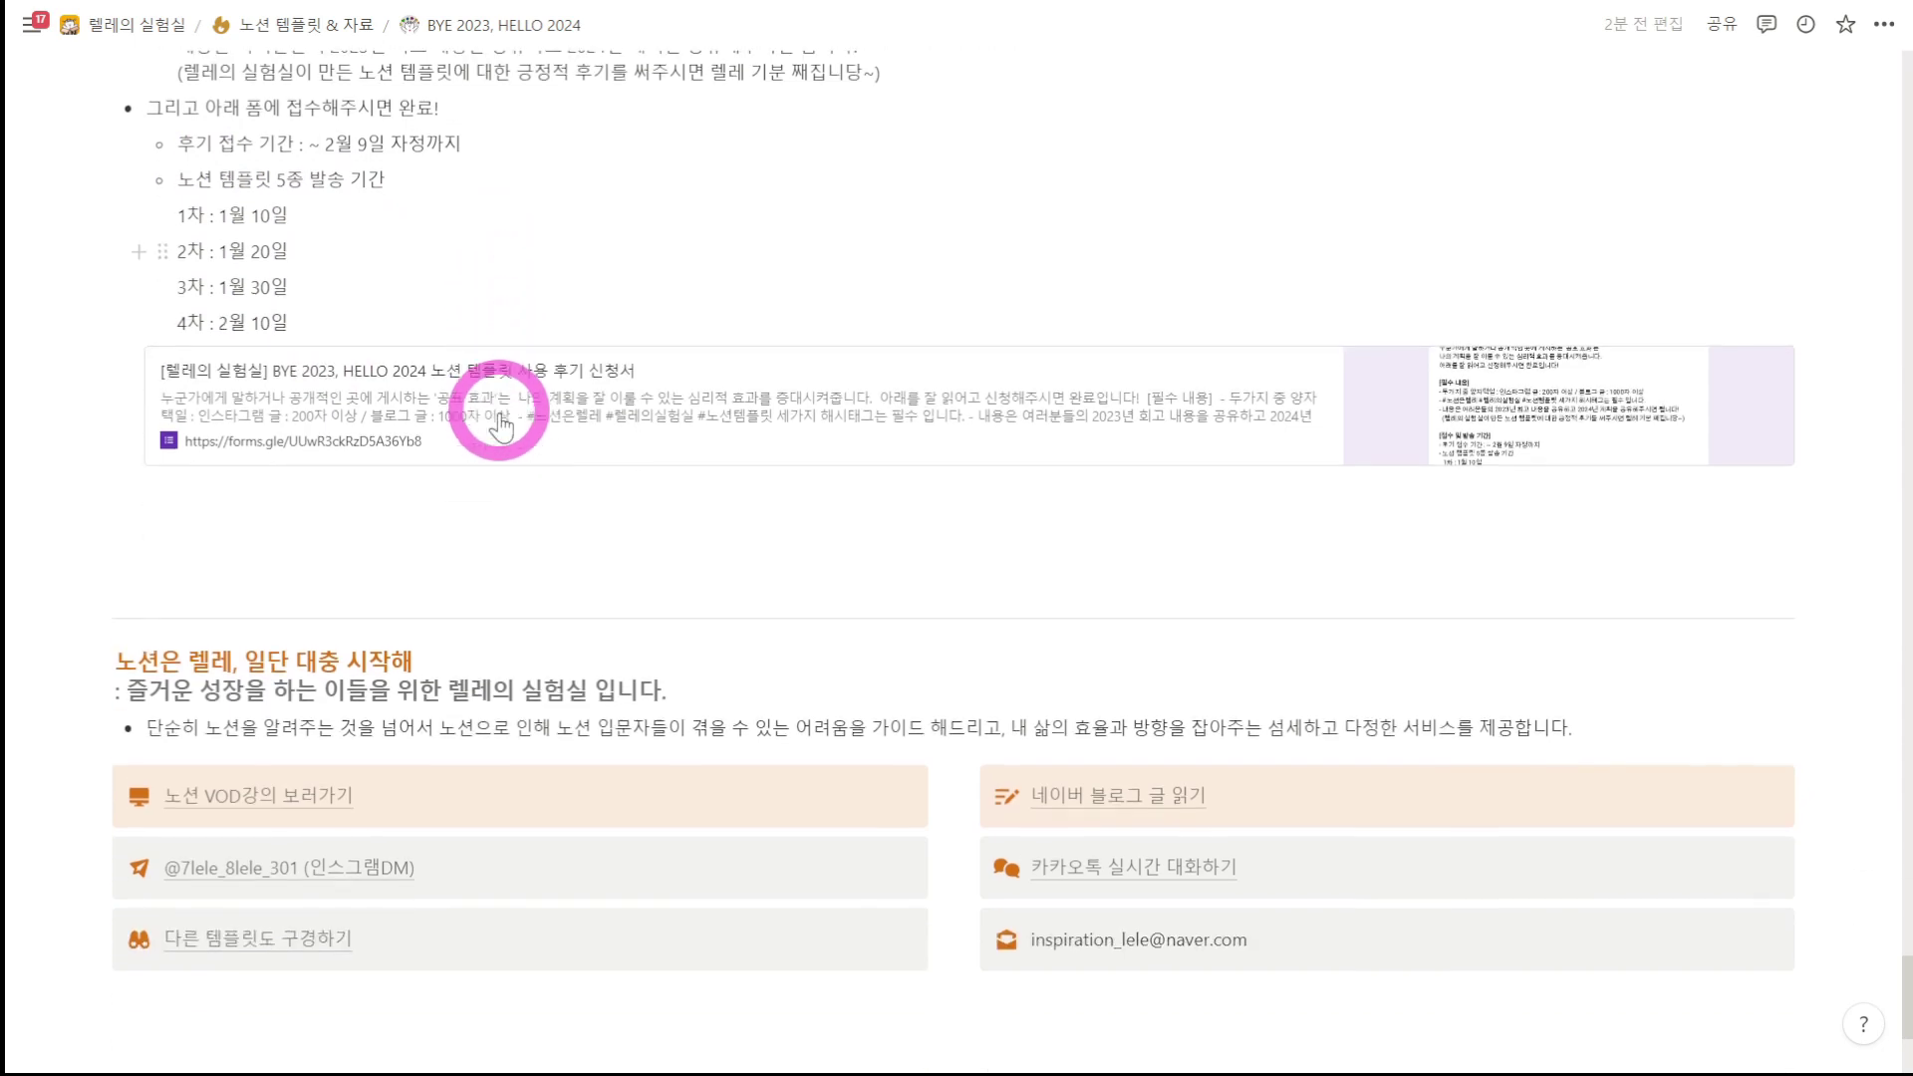
Step: Return to the top of the template page, leave full-screen view and switch to the Naver blog post about the 노션 템플릿 공유 이벤트
{"action": "scroll", "coordinate": [546, 414], "scroll_direction": "up", "scroll_amount": 12}
{"action": "scroll", "coordinate": [731, 463], "scroll_direction": "up", "scroll_amount": 20}
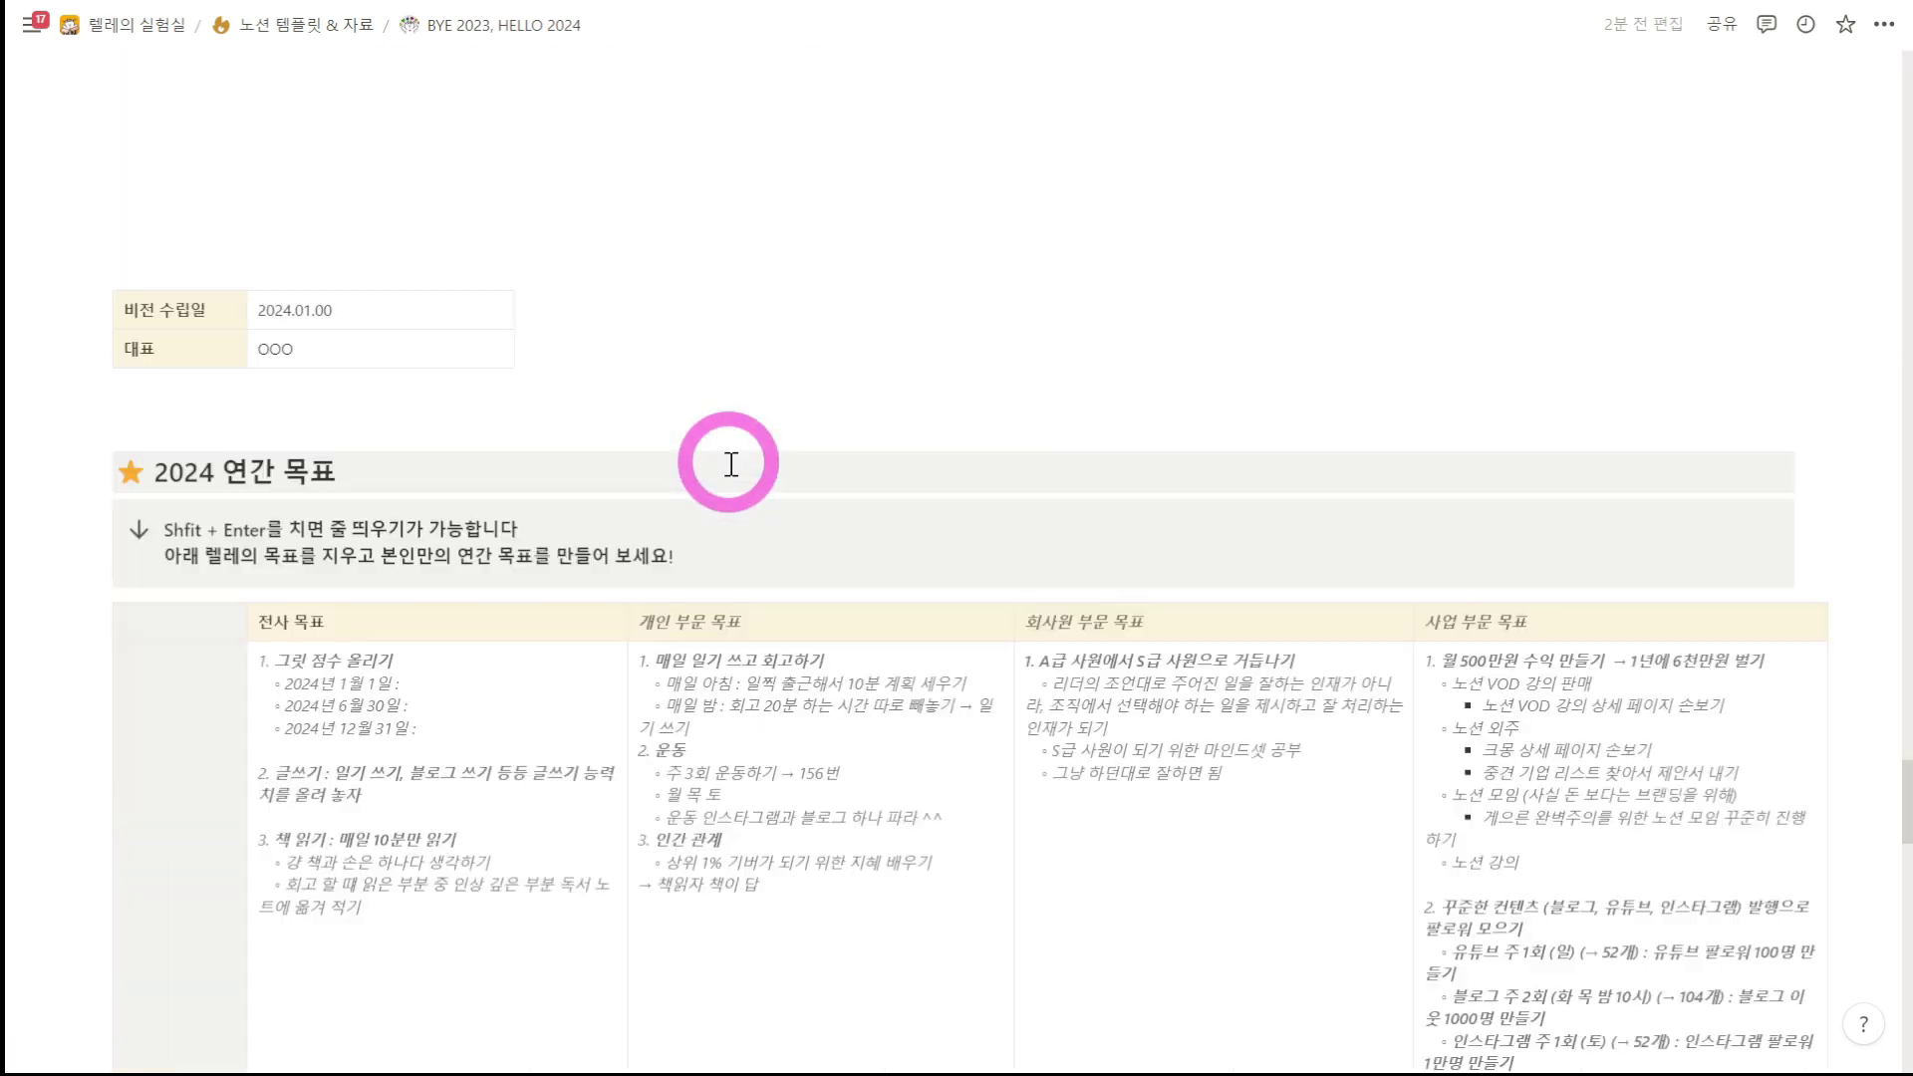
{"action": "scroll", "coordinate": [730, 463], "scroll_direction": "up", "scroll_amount": 20}
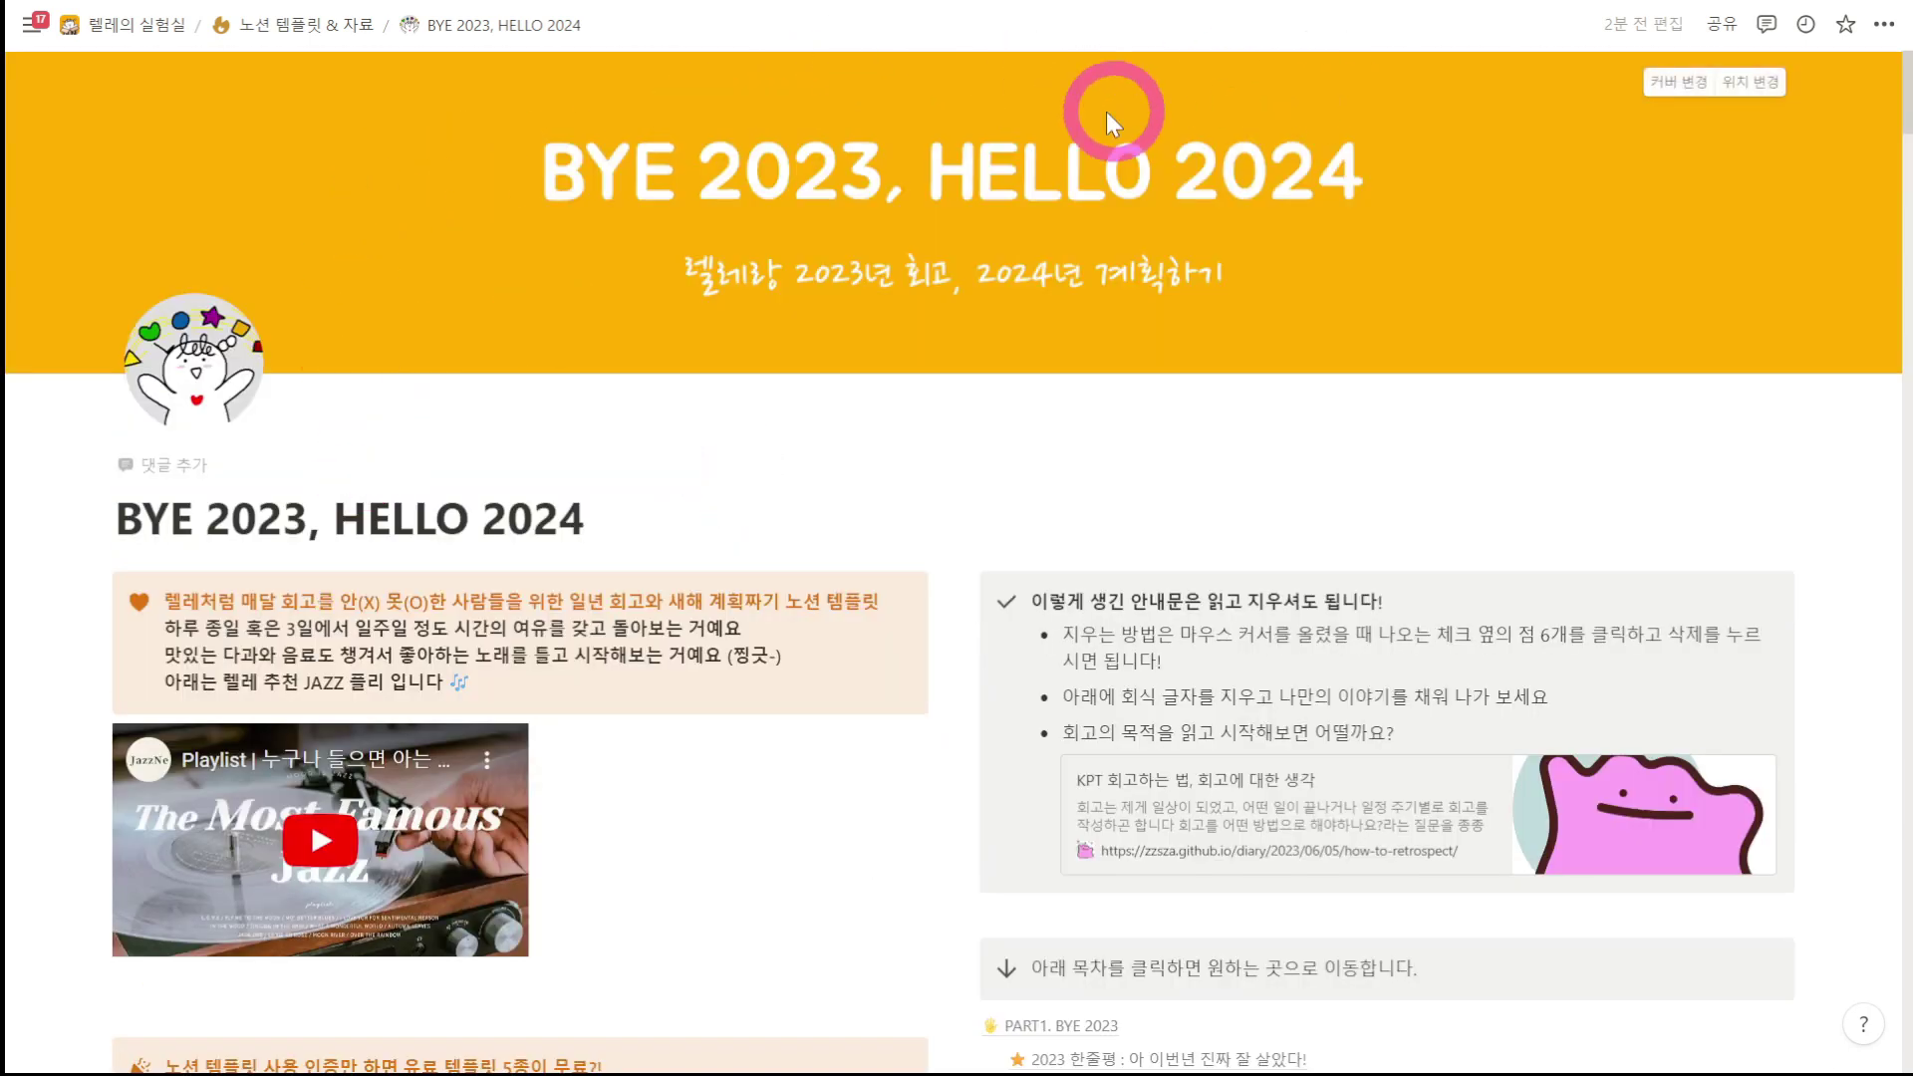
{"action": "left_click", "coordinate": [1035, 467]}
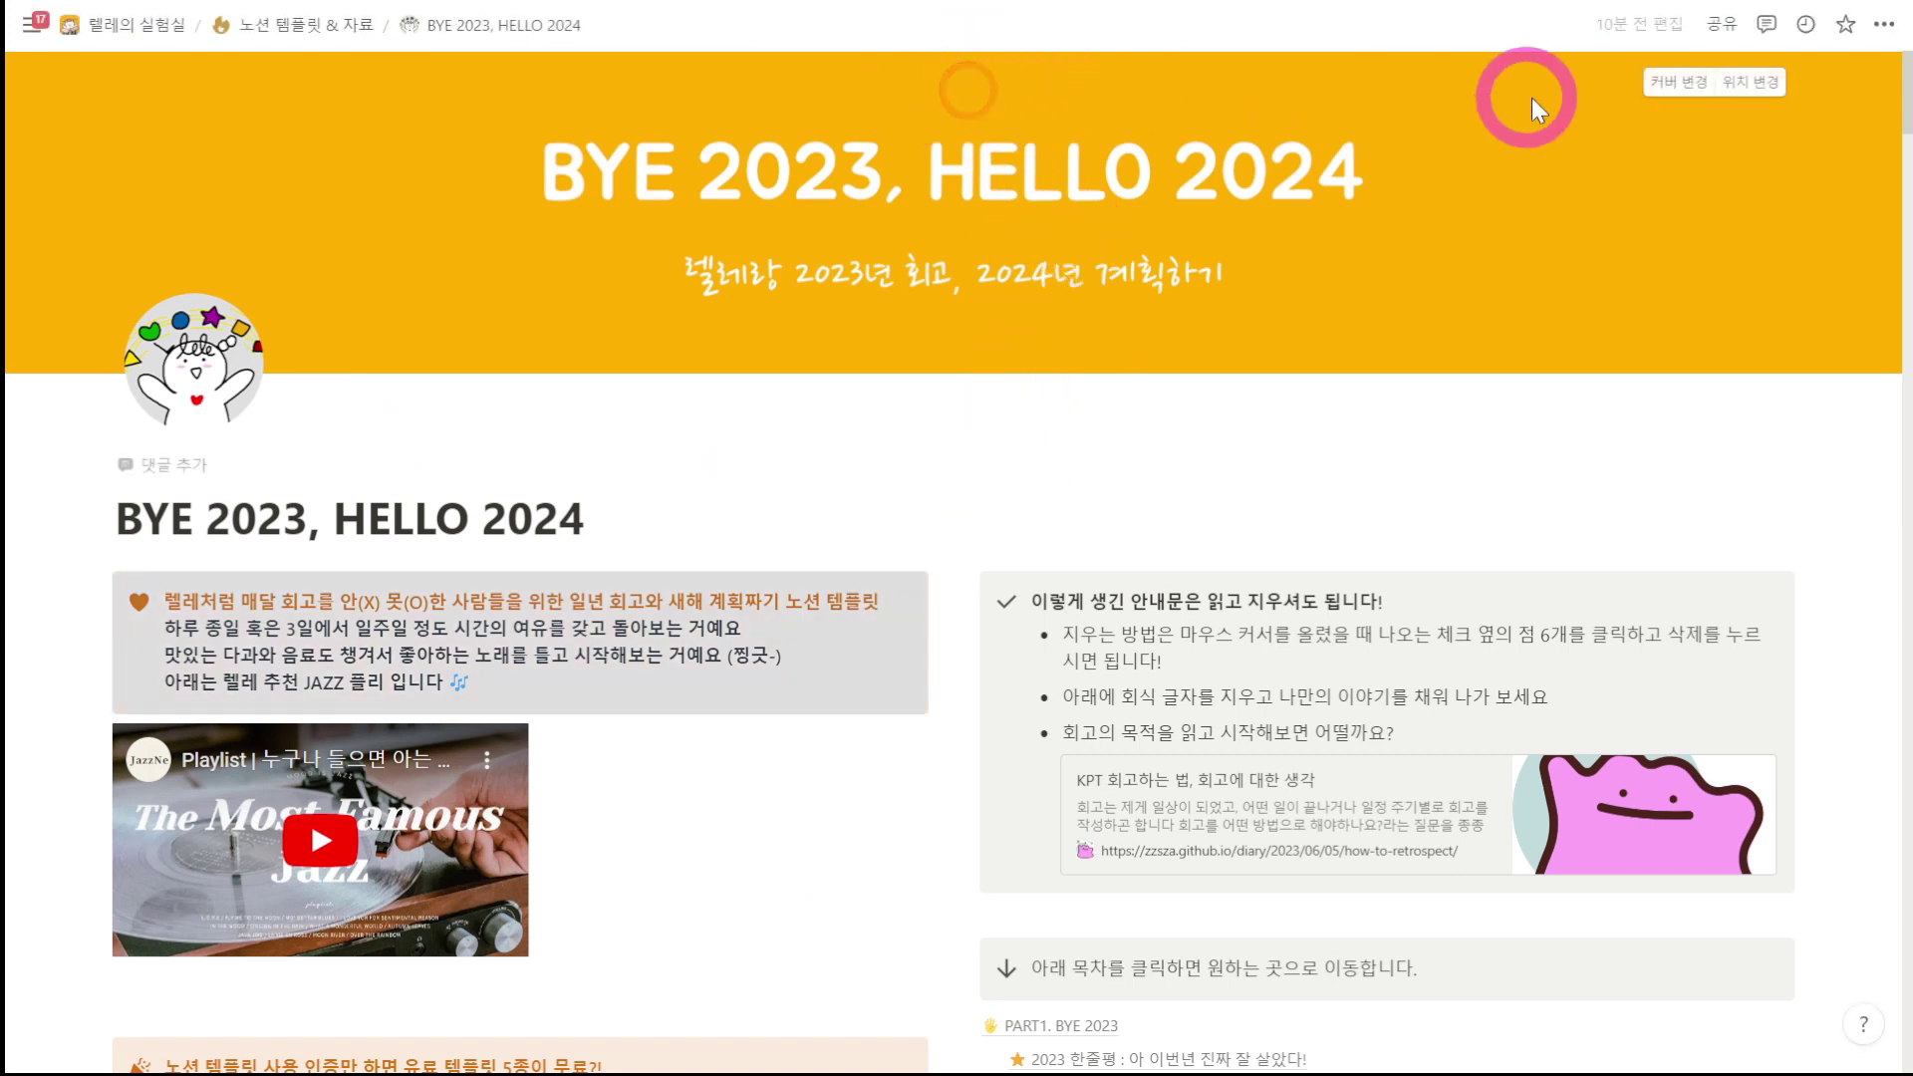
{"action": "key", "text": "F11"}
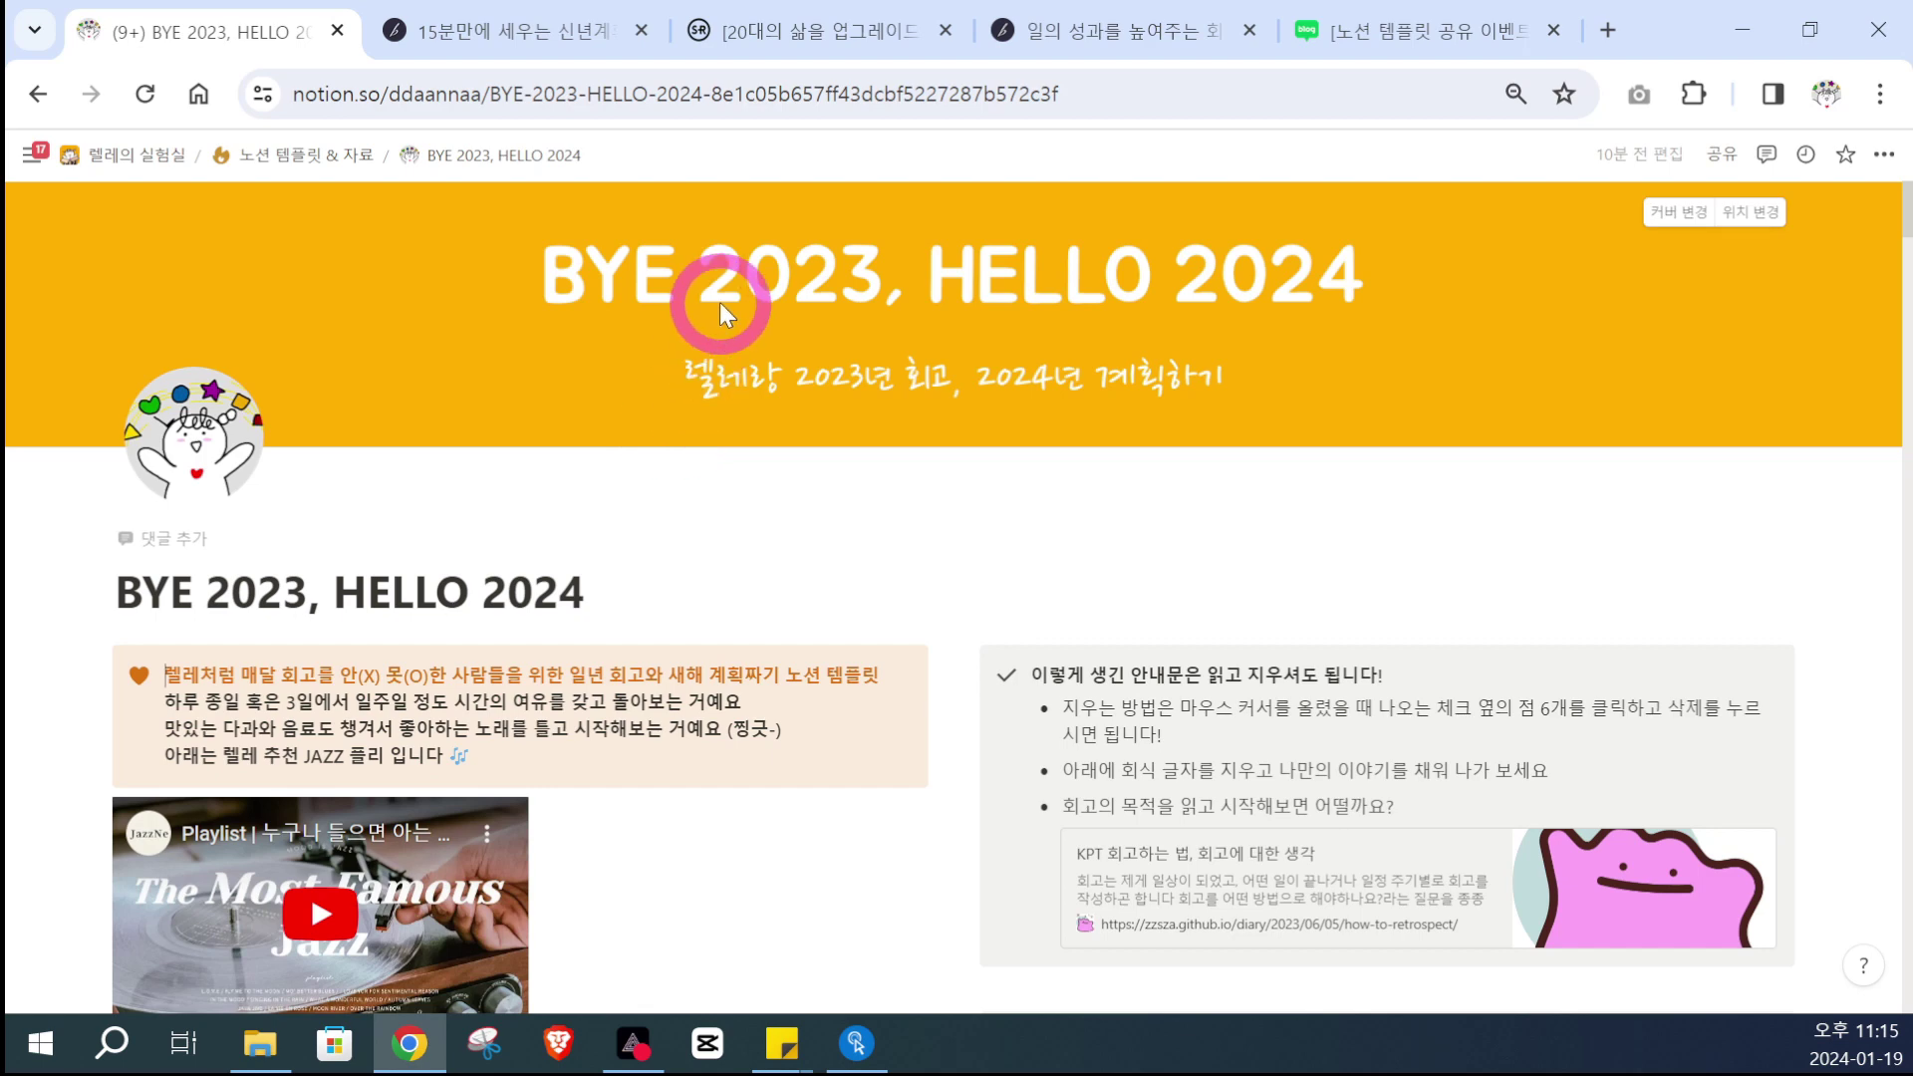
{"action": "left_click", "coordinate": [1378, 31]}
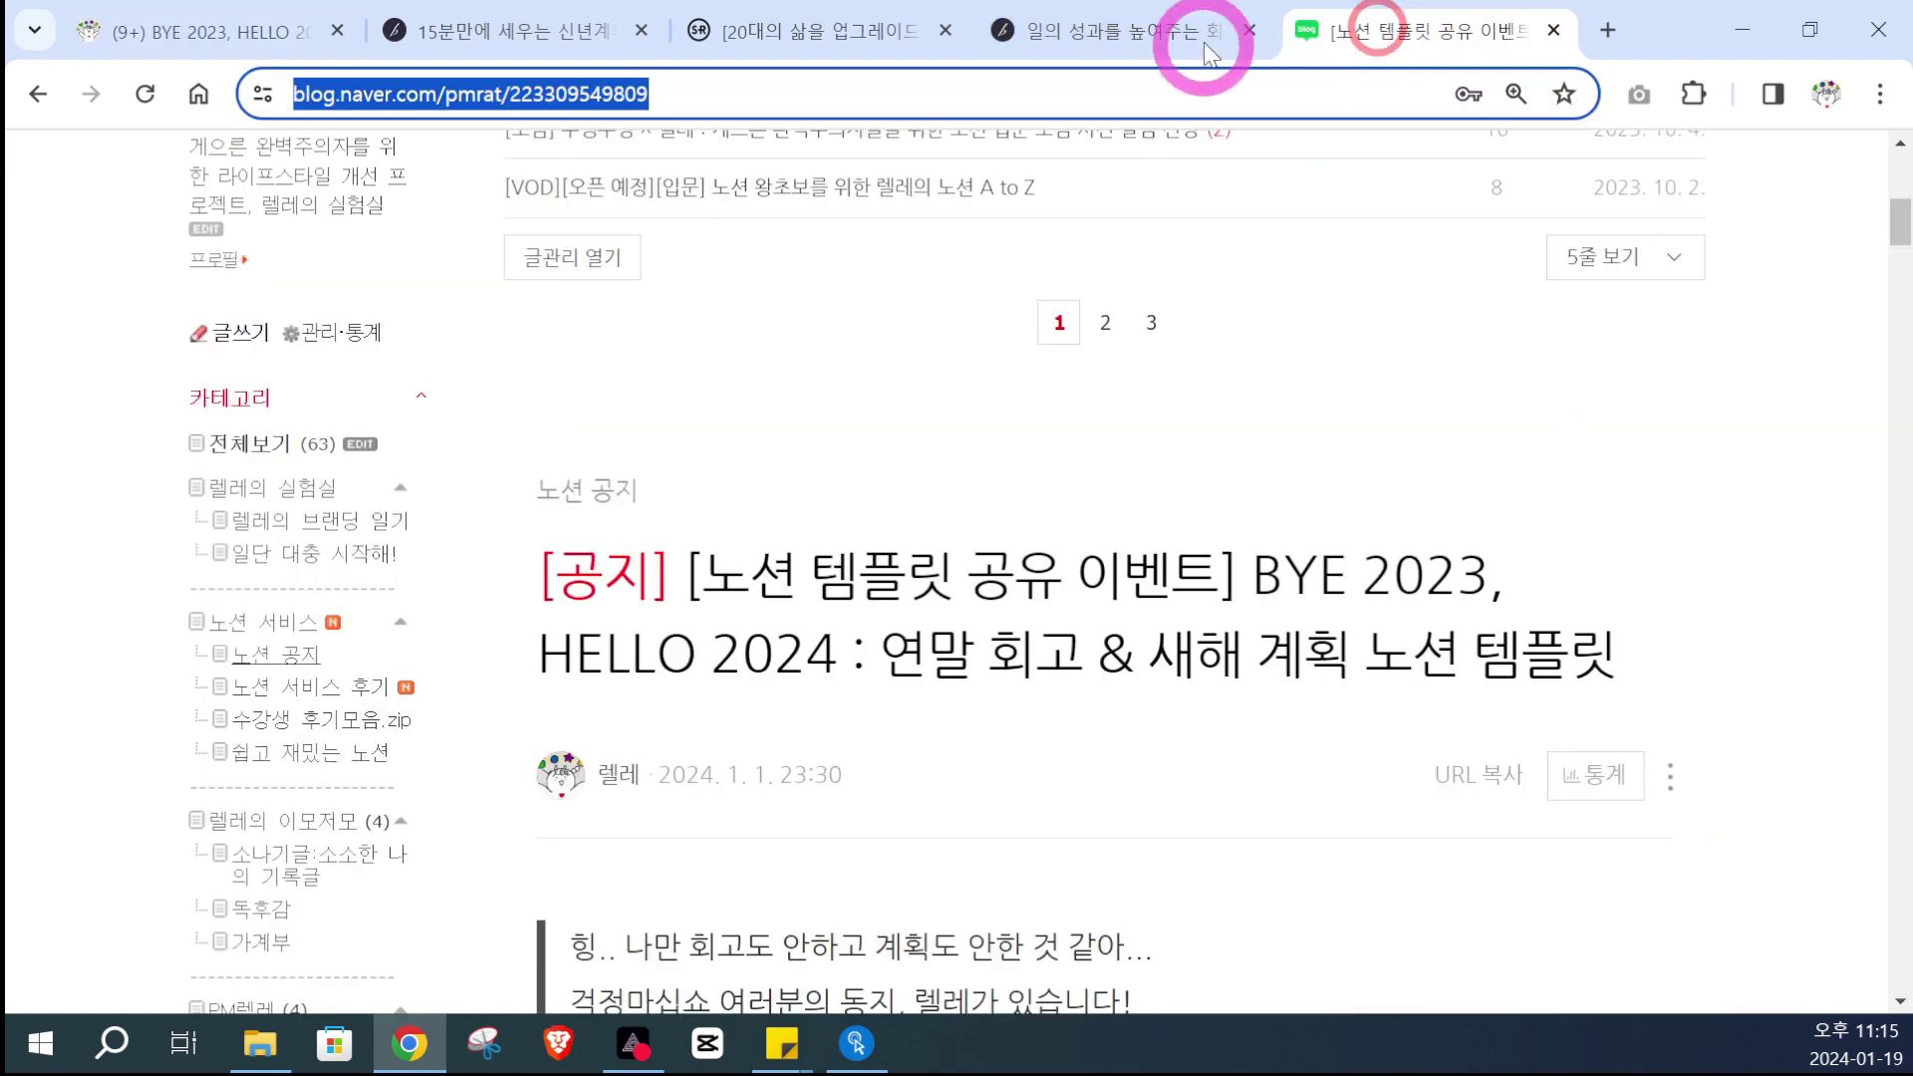
Step: Close the three browser tabs between the Notion template and the Naver blog post, and show the post in full screen
{"action": "left_click", "coordinate": [641, 31]}
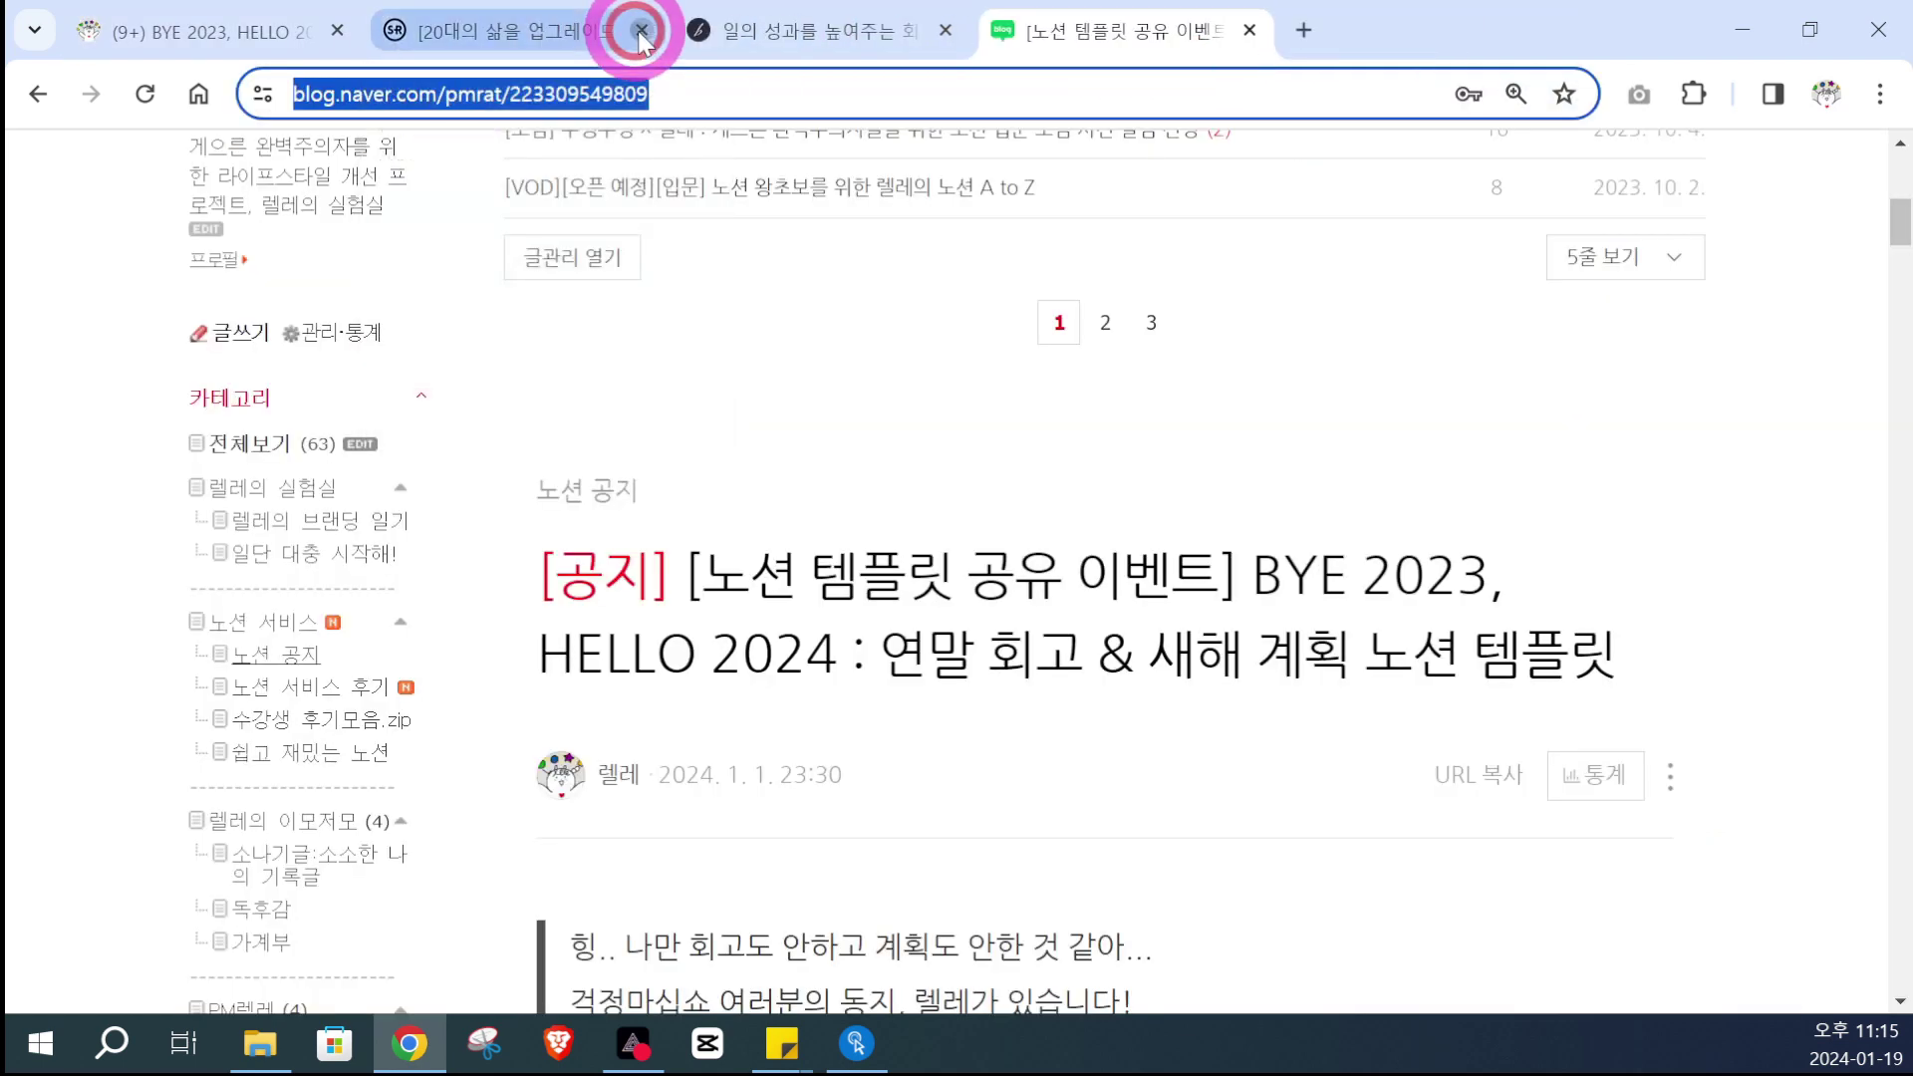
{"action": "left_click", "coordinate": [642, 31]}
{"action": "left_click", "coordinate": [641, 31]}
{"action": "left_click", "coordinate": [896, 408]}
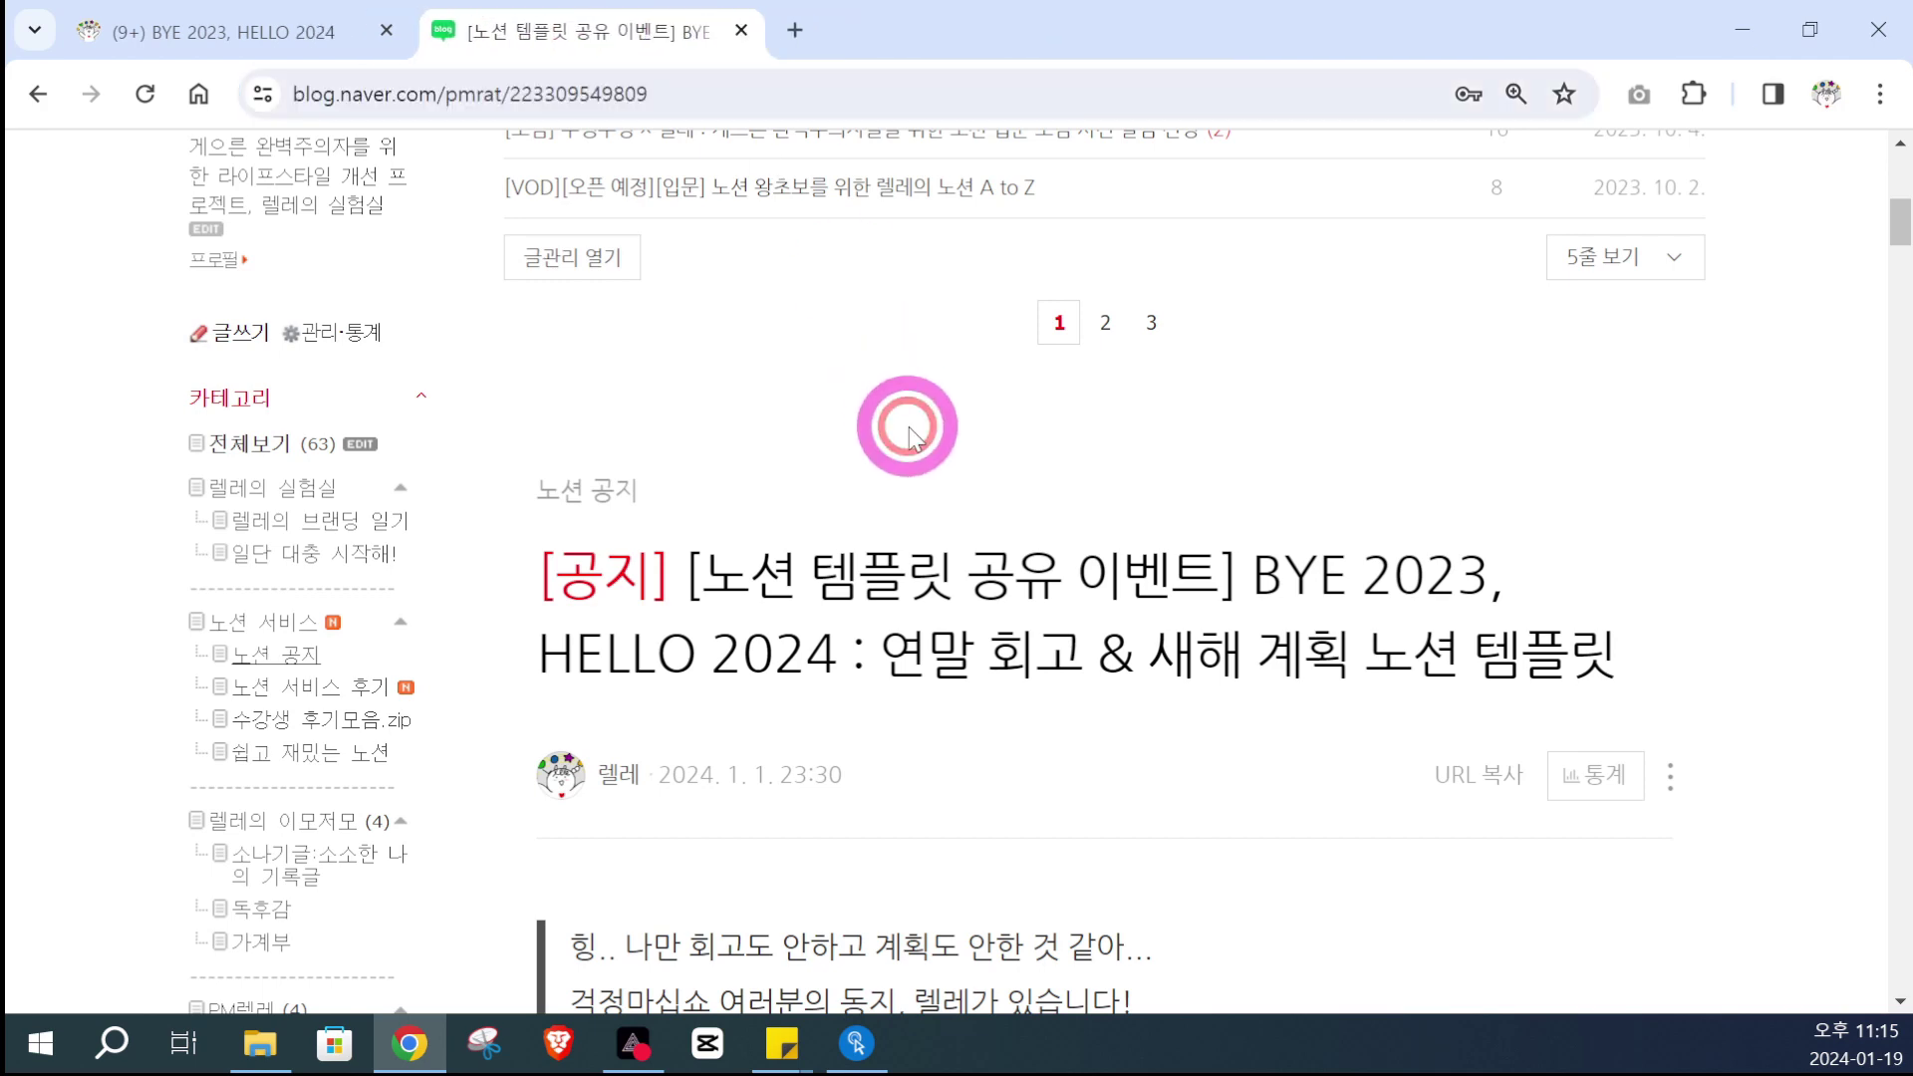
{"action": "key", "text": "F11"}
Step: Skim the event post down to the section on applying for the free BYE 2023, HELLO 2024 노션 템플릿
{"action": "scroll", "coordinate": [1054, 488], "scroll_direction": "down", "scroll_amount": 7}
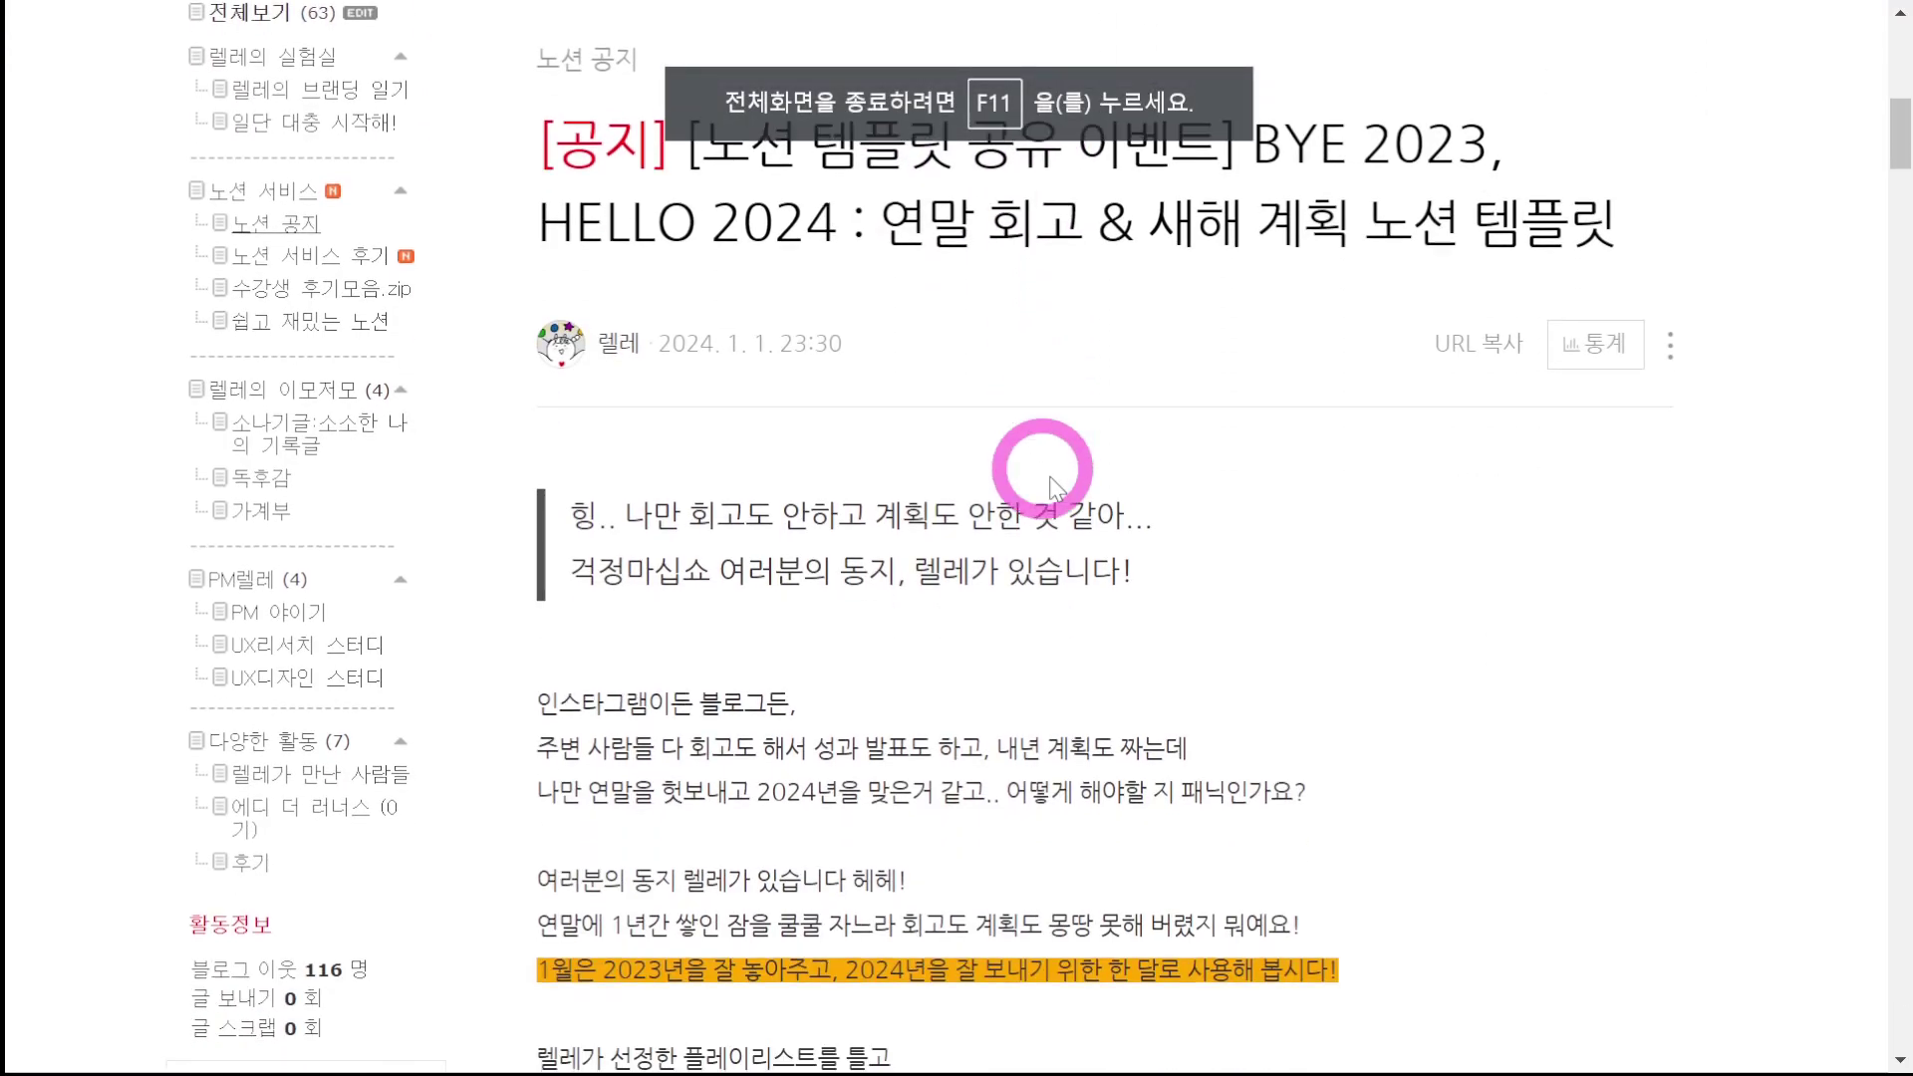
{"action": "scroll", "coordinate": [1062, 490], "scroll_direction": "down", "scroll_amount": 4}
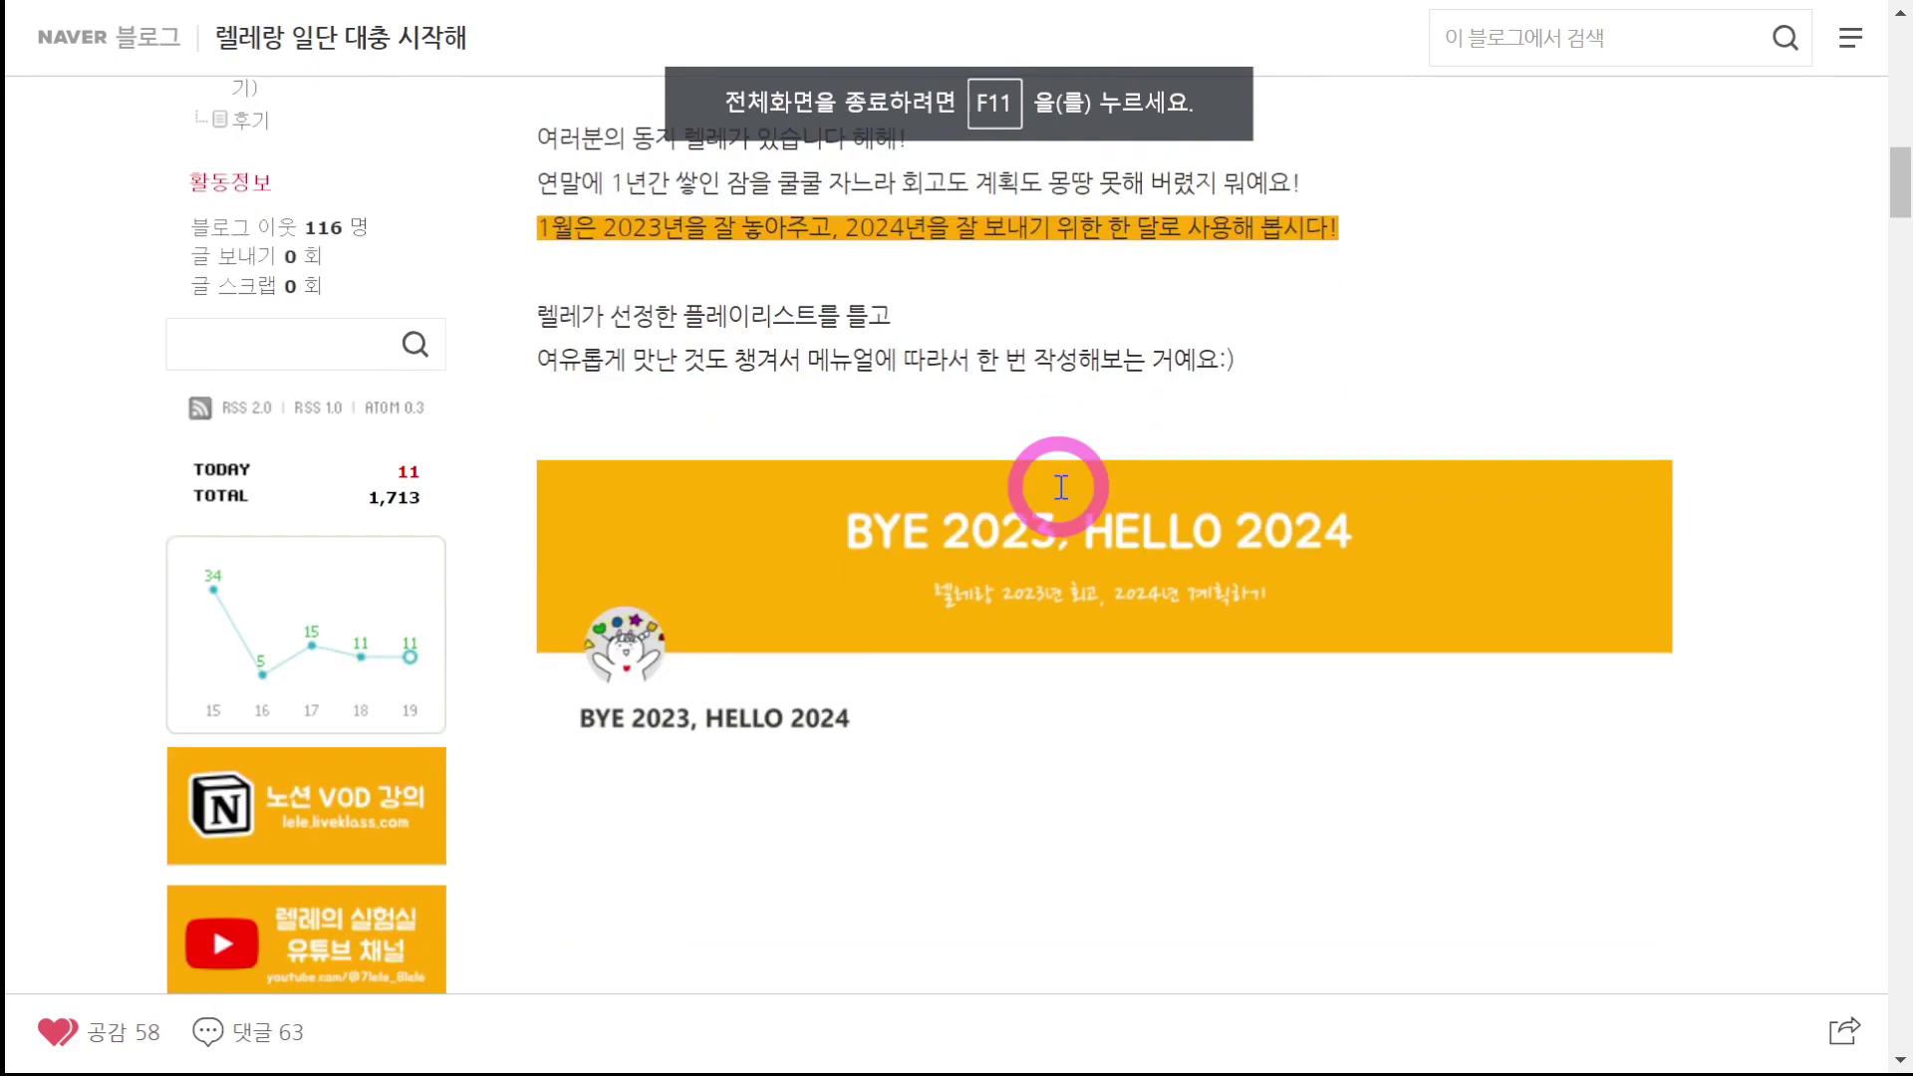
{"action": "scroll", "coordinate": [1062, 493], "scroll_direction": "up", "scroll_amount": 2}
{"action": "scroll", "coordinate": [1064, 496], "scroll_direction": "down", "scroll_amount": 5}
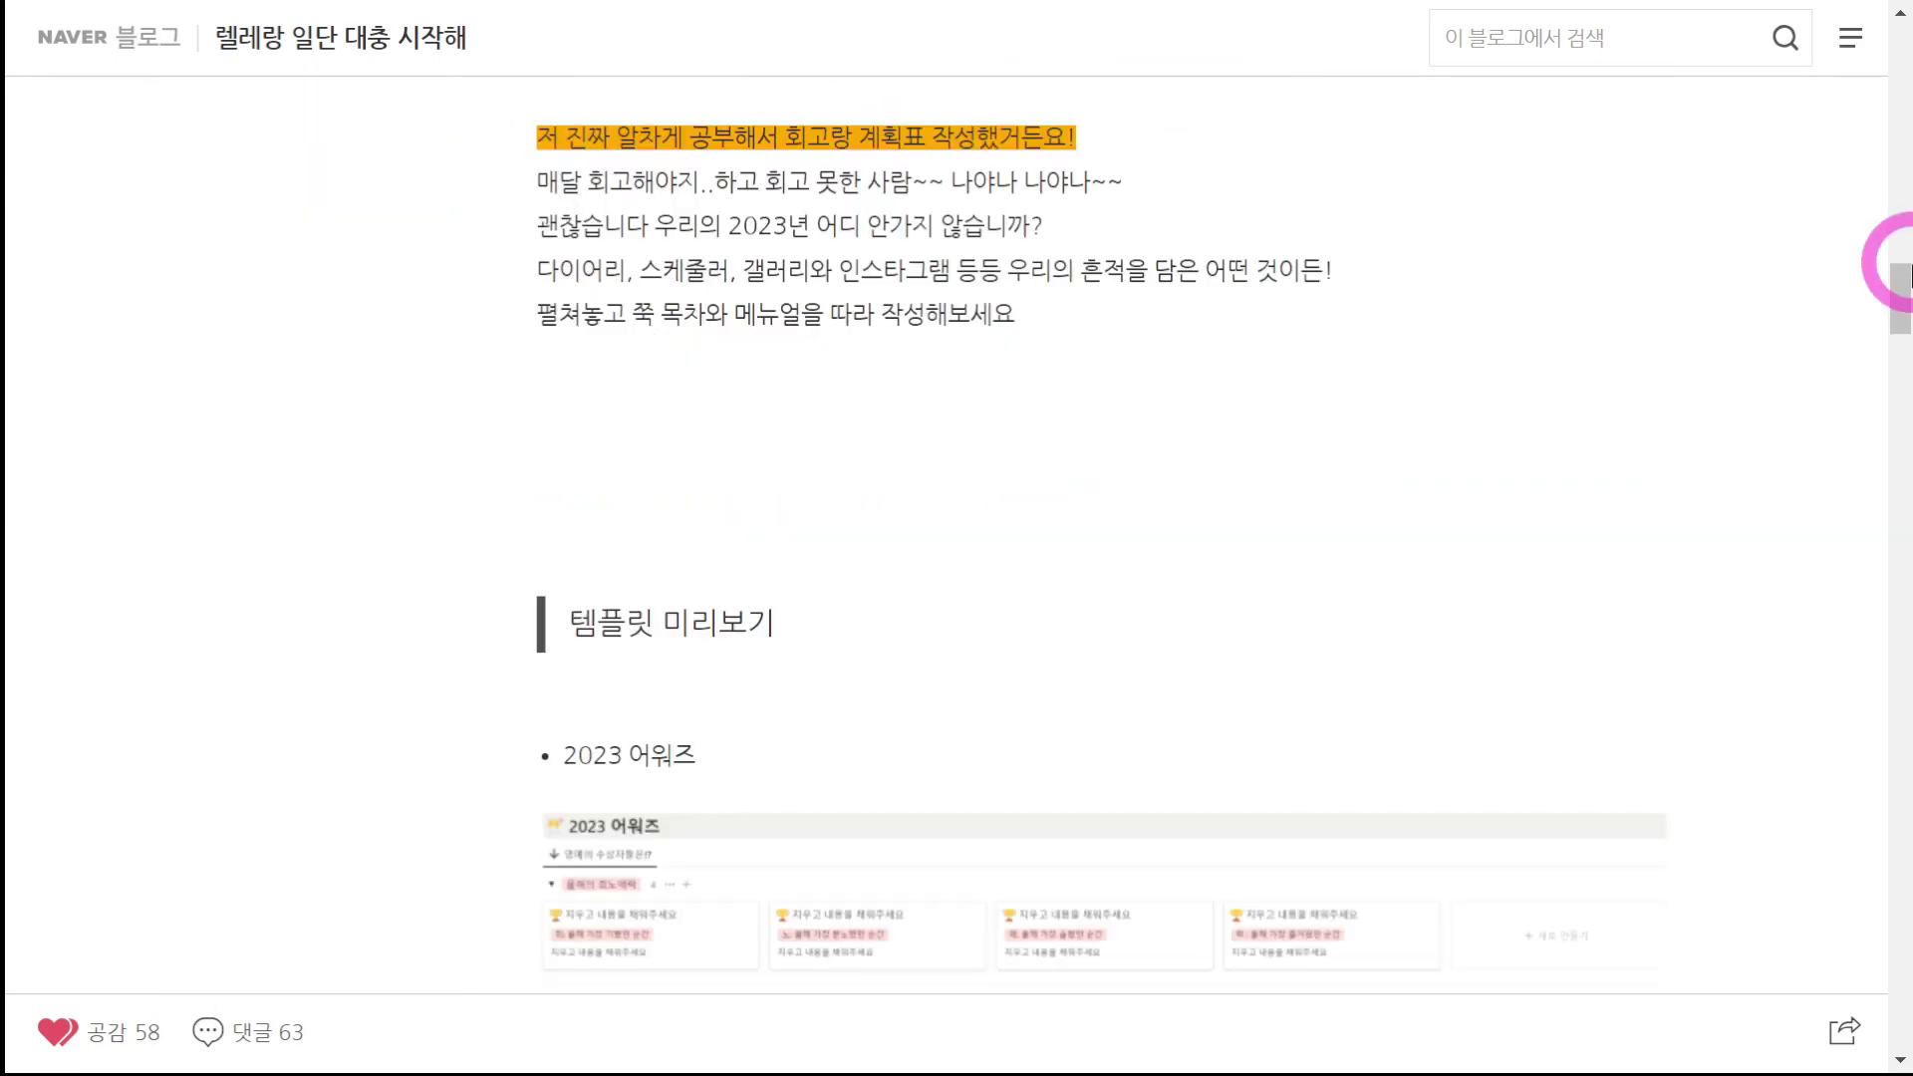
{"action": "left_click_drag", "start_coordinate": [1892, 281], "coordinate": [1887, 675]}
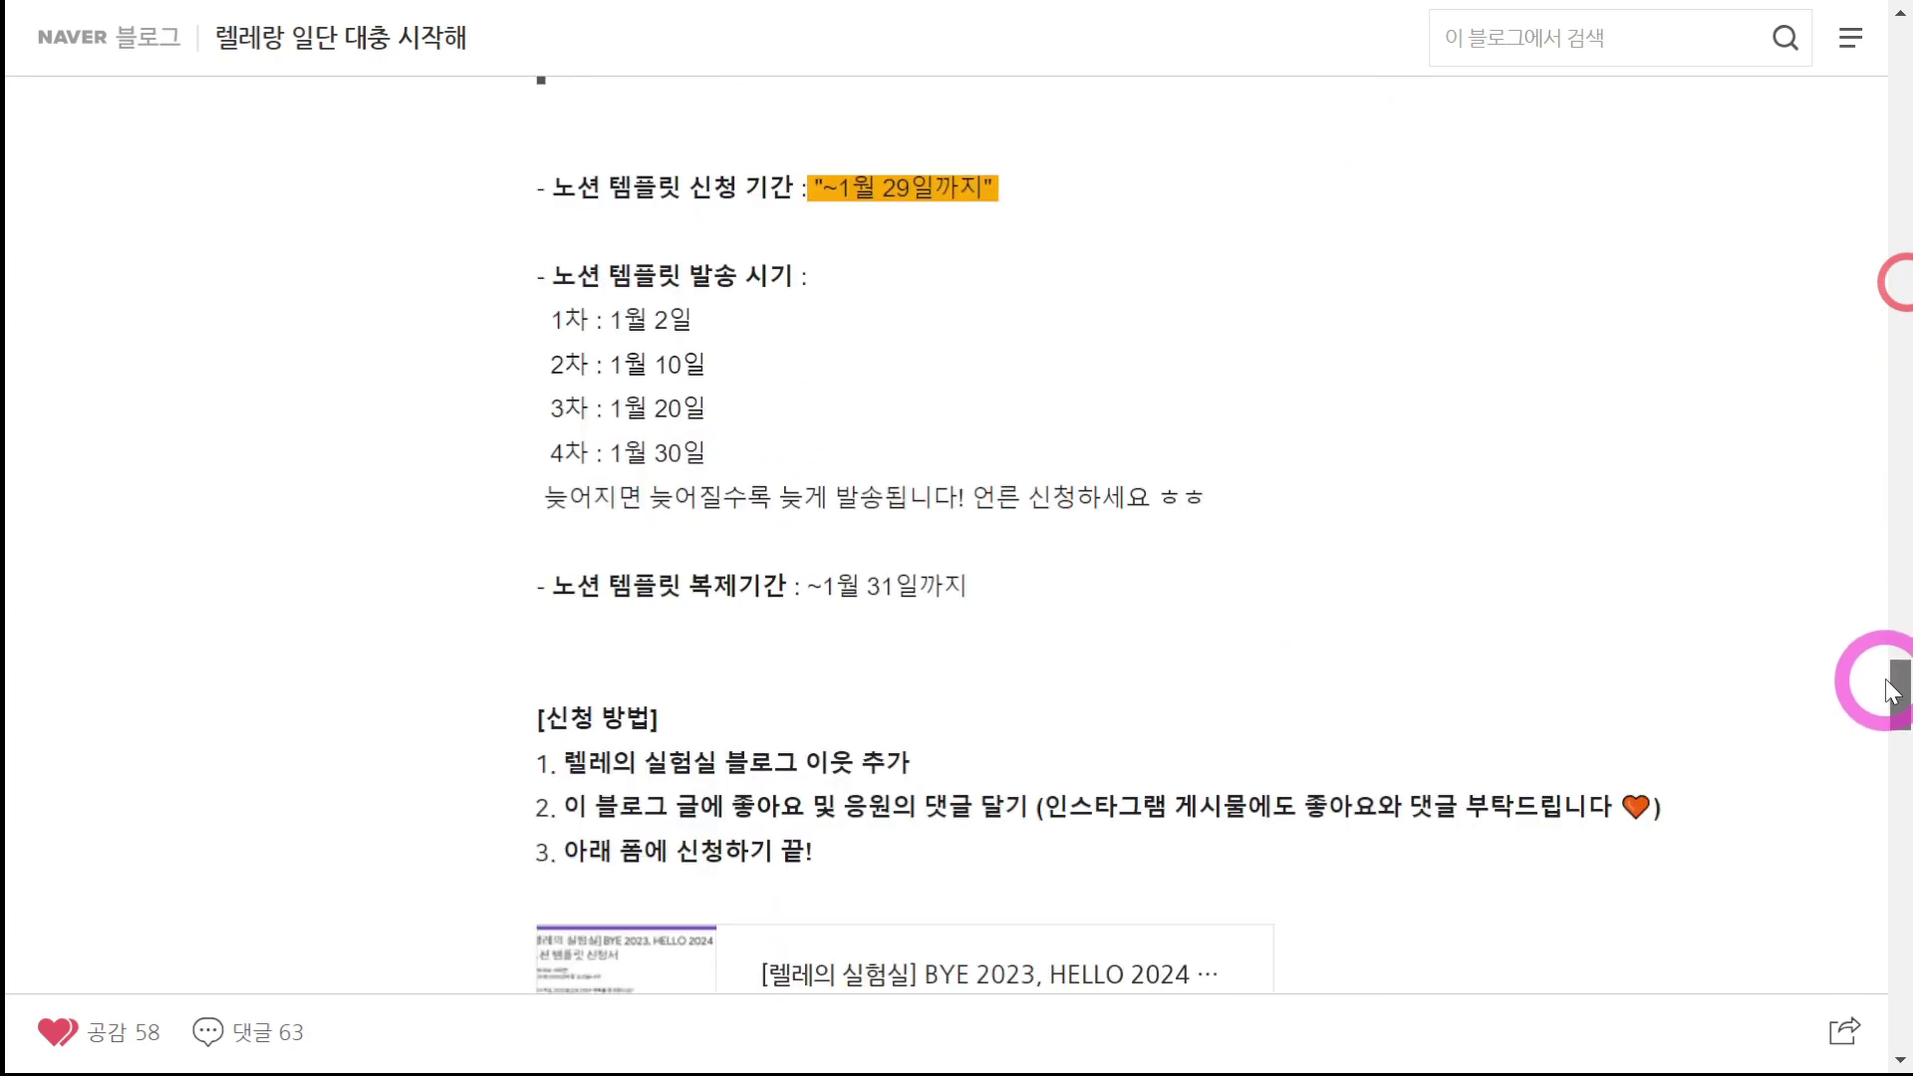
{"action": "scroll", "coordinate": [1180, 593], "scroll_direction": "up", "scroll_amount": 3}
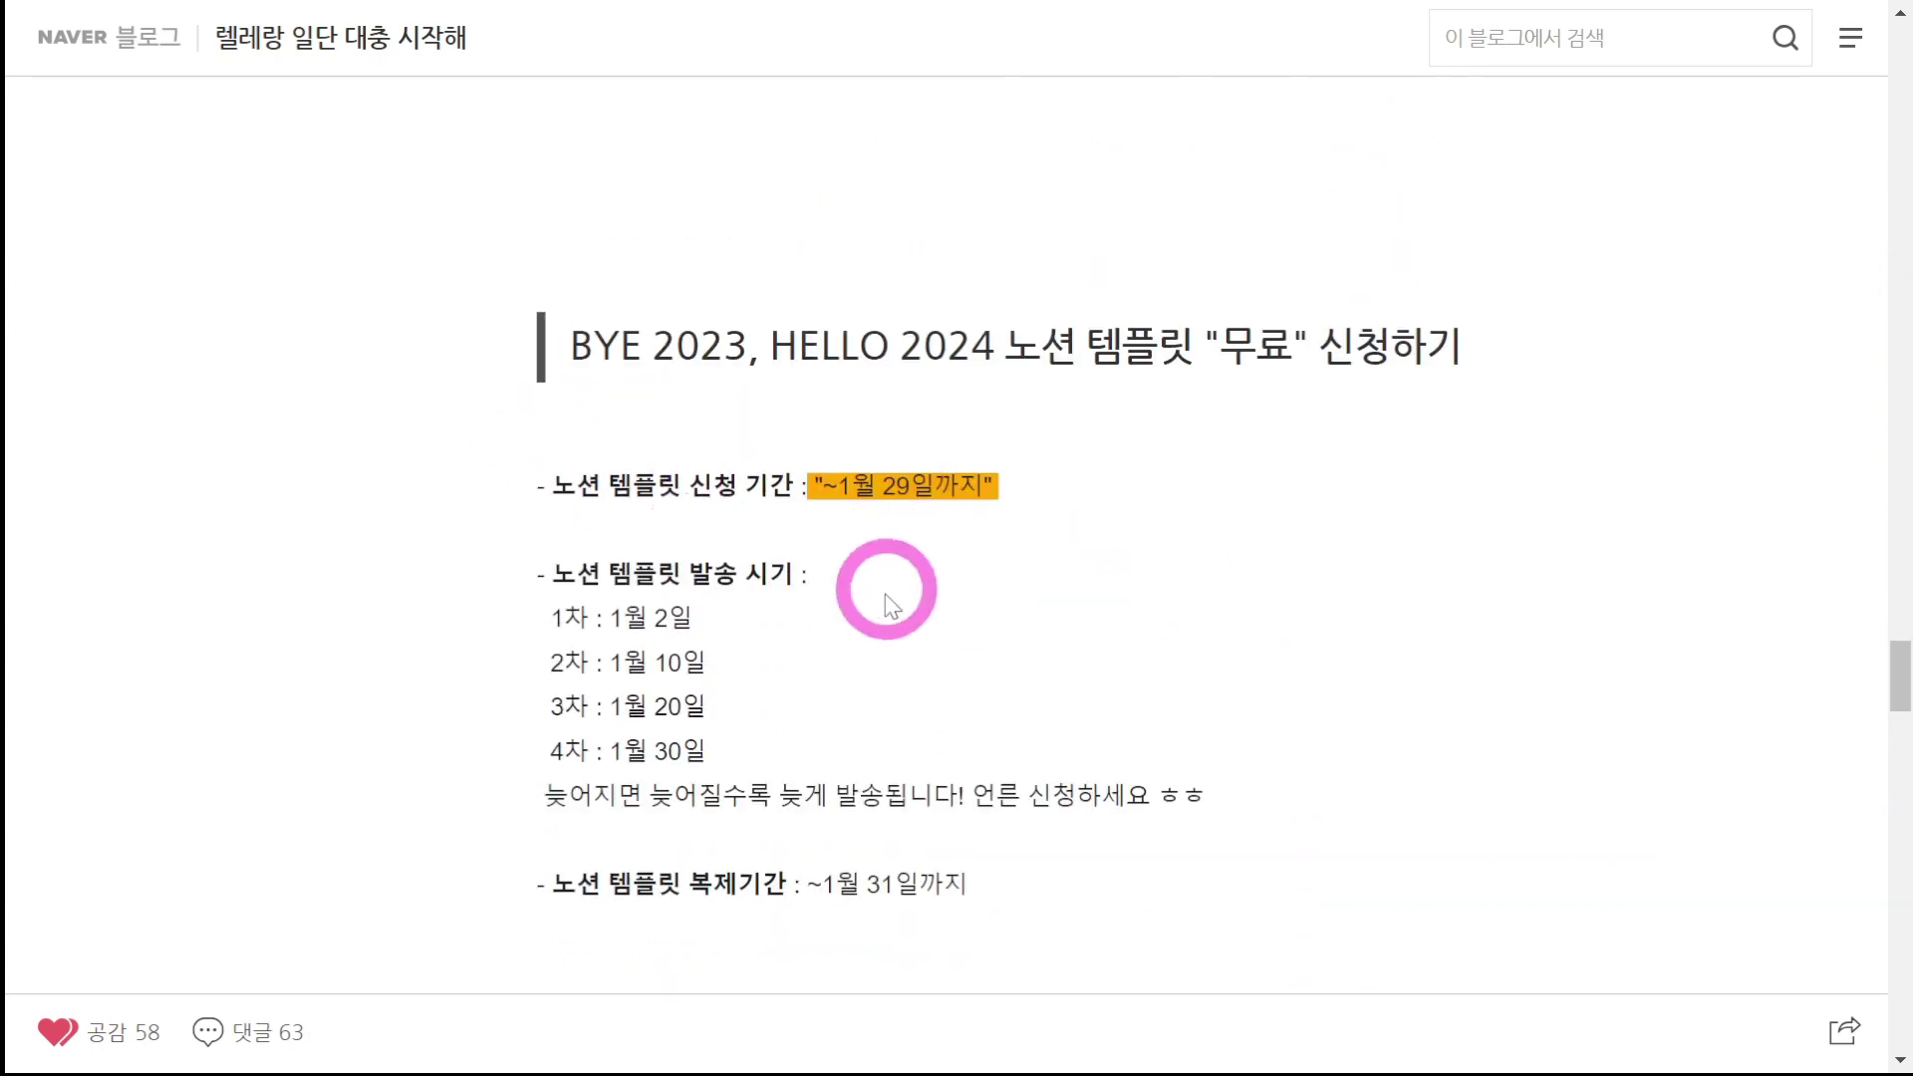
{"action": "scroll", "coordinate": [884, 595], "scroll_direction": "down", "scroll_amount": 2}
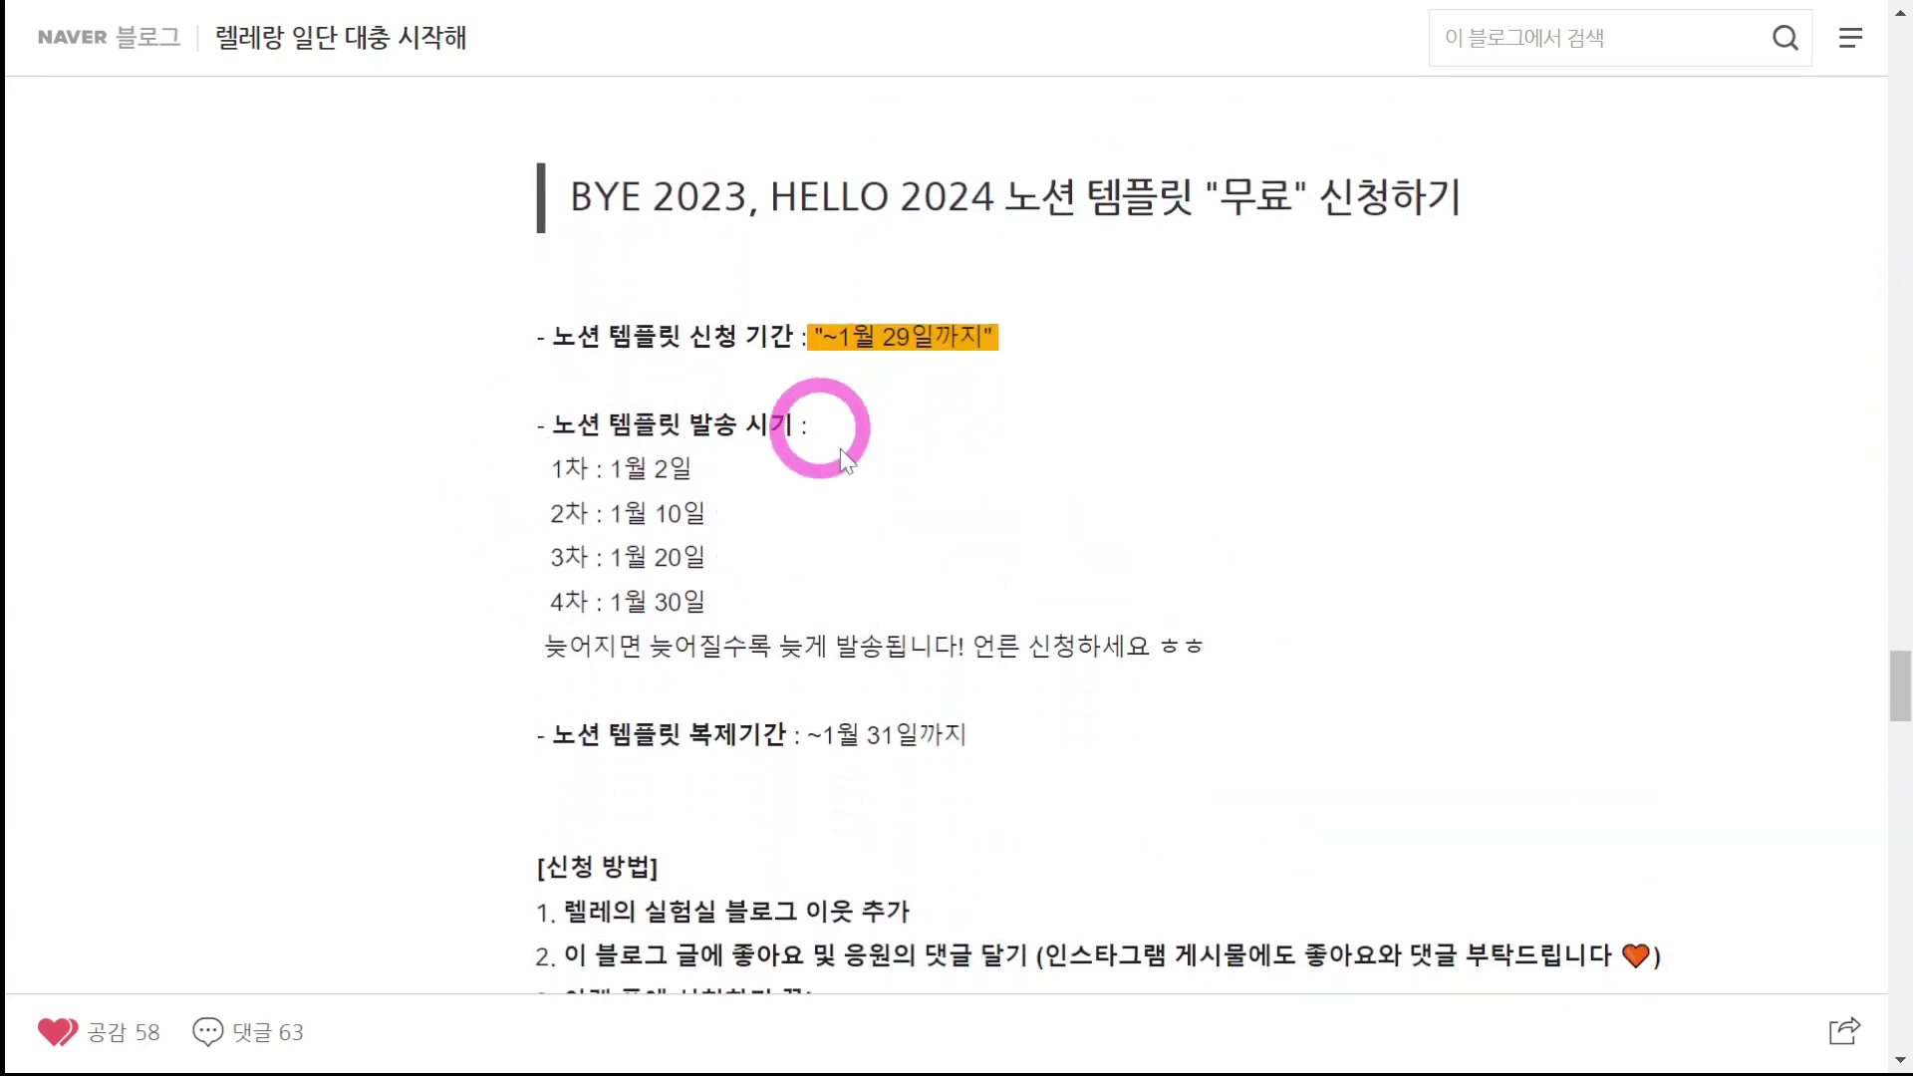
{"action": "scroll", "coordinate": [757, 523], "scroll_direction": "down", "scroll_amount": 2}
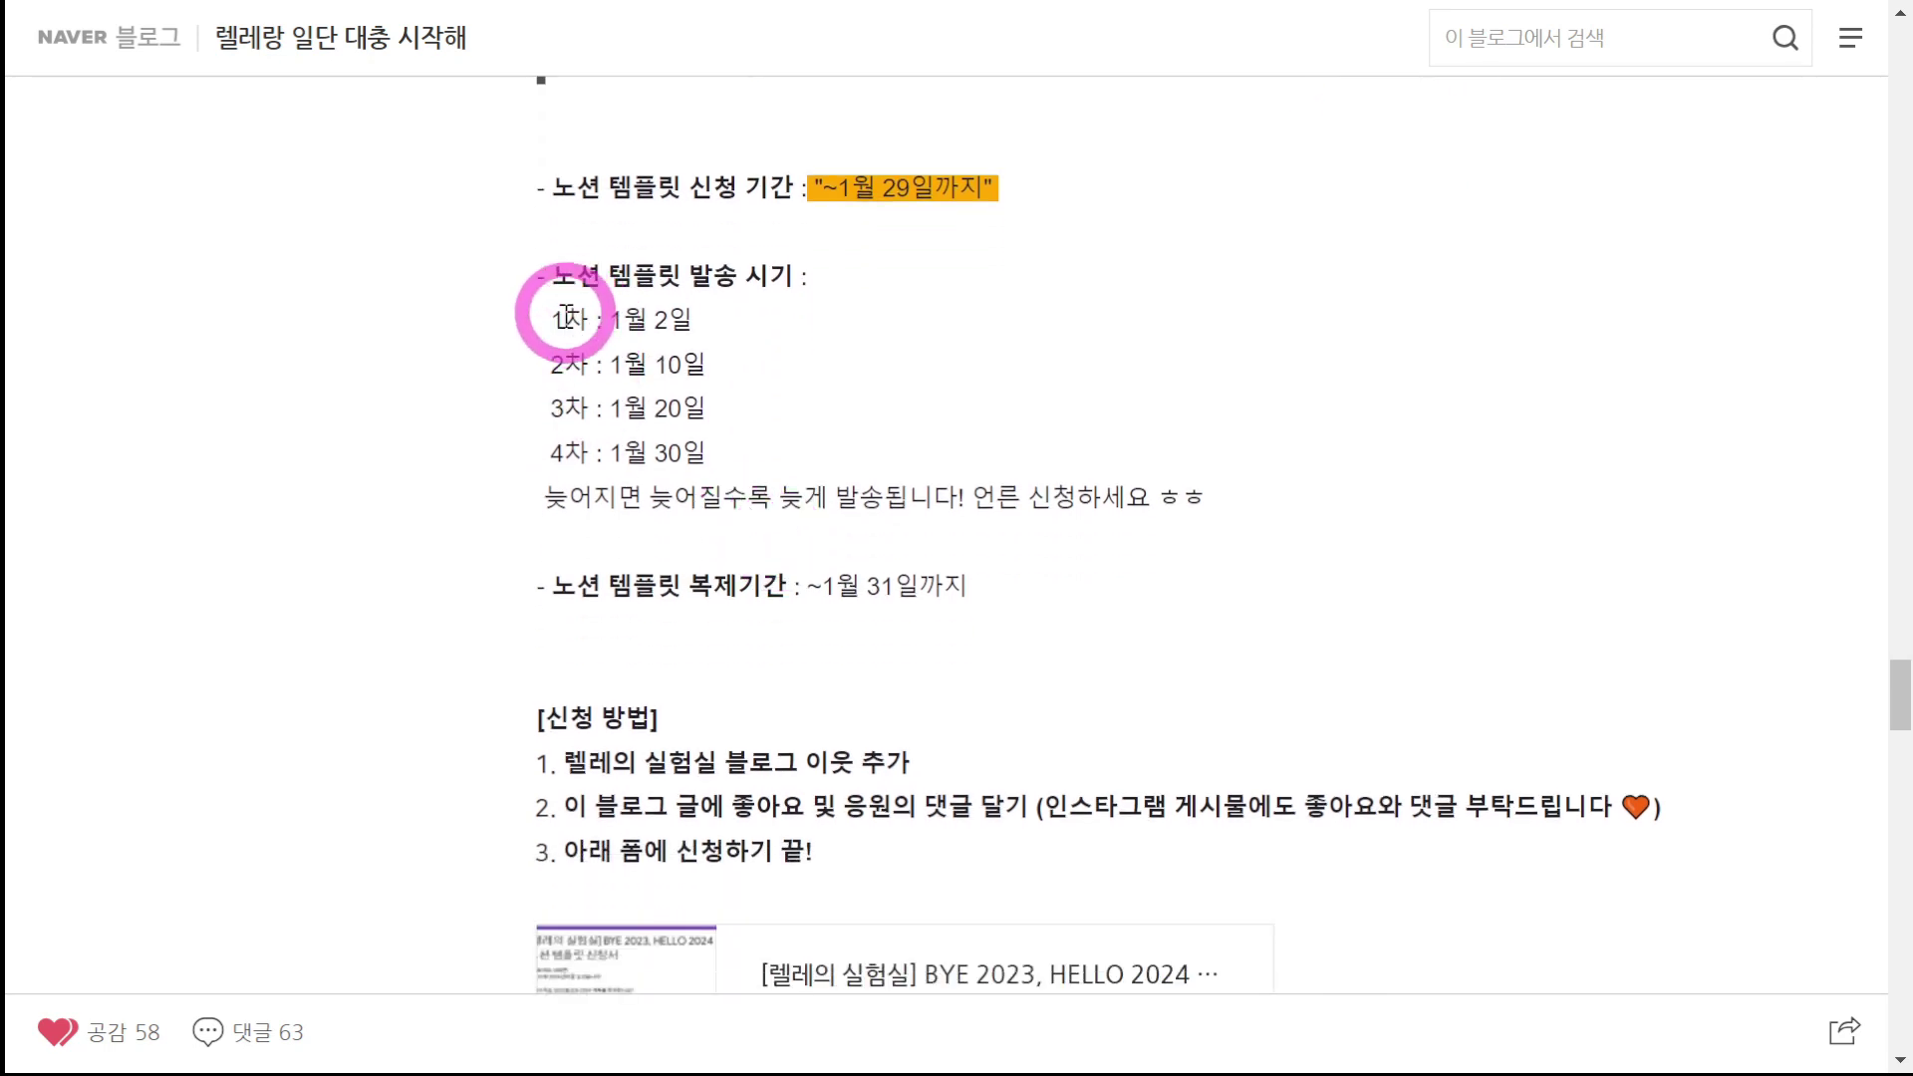
Step: Highlight the four 노션 템플릿 발송 시기 dates, followed by the 3차 and 4차 lines individually
{"action": "left_click_drag", "start_coordinate": [553, 317], "coordinate": [729, 468]}
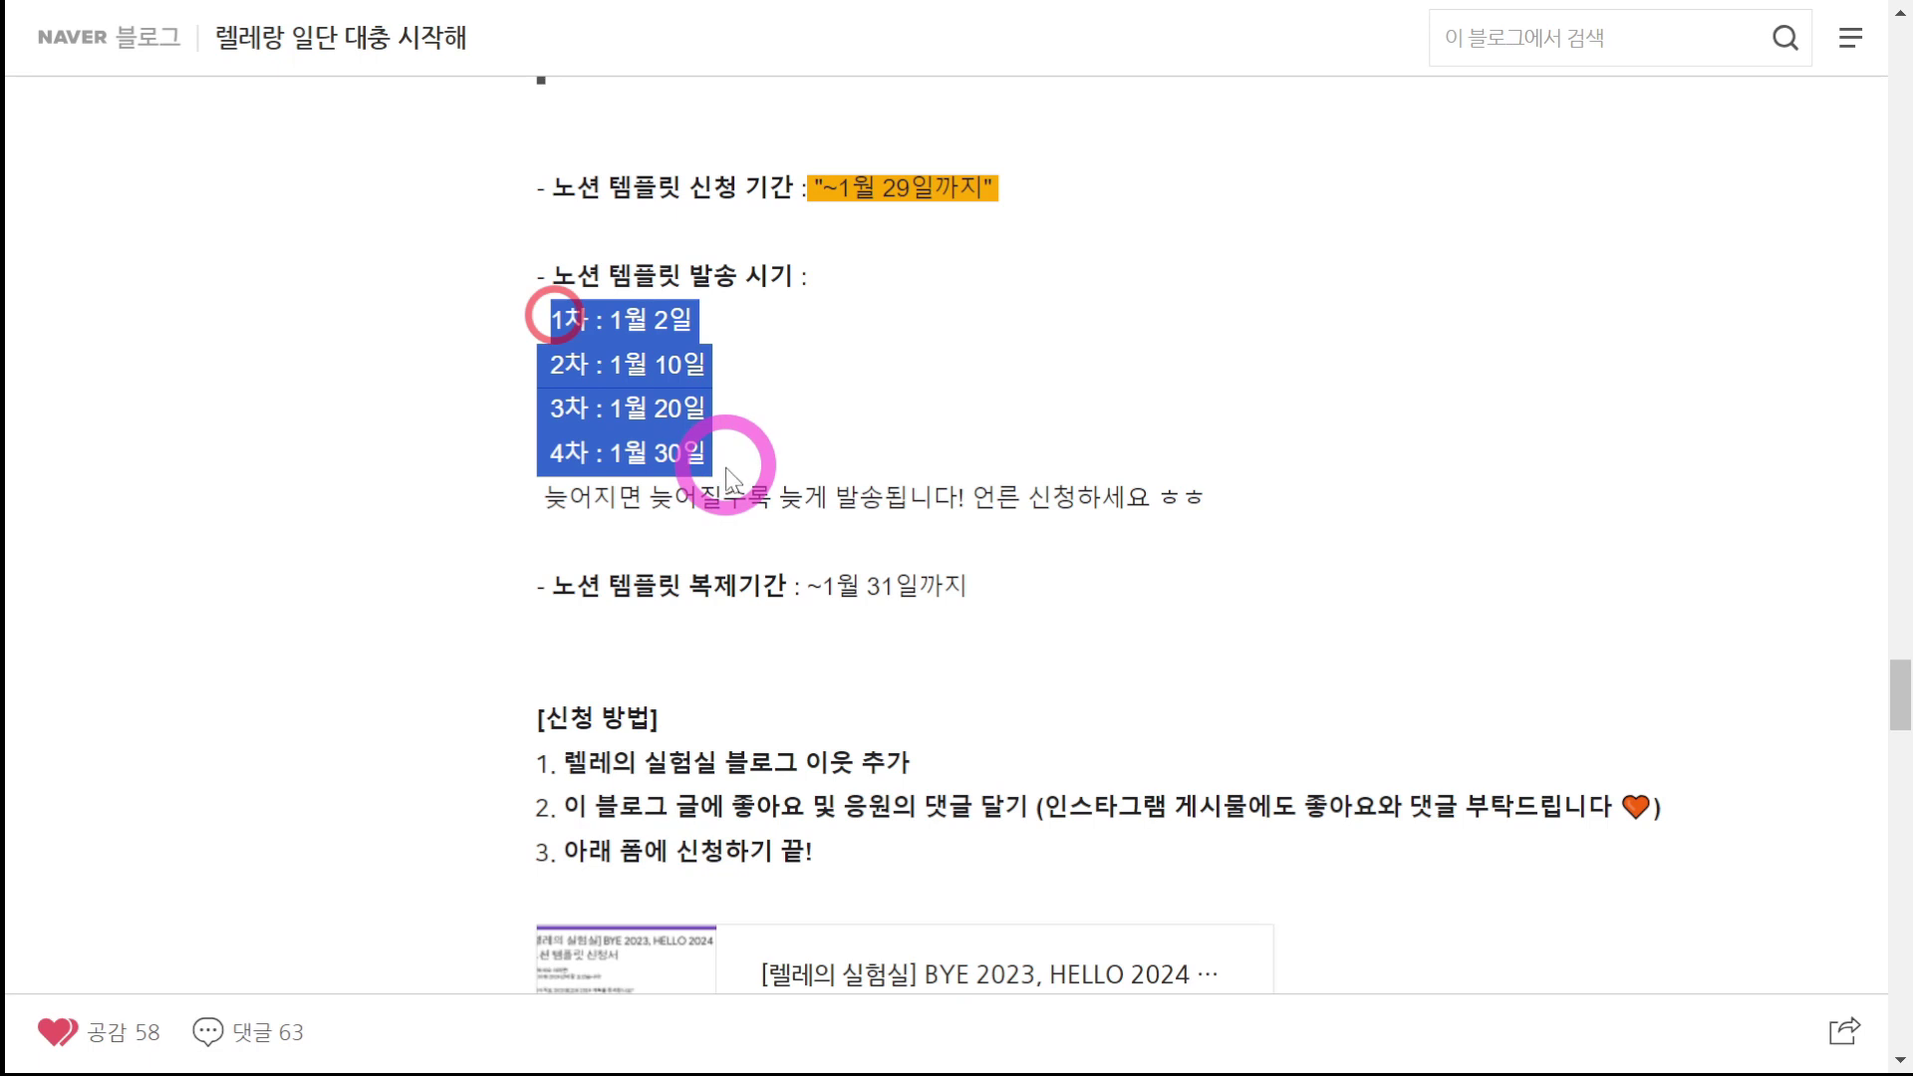
{"action": "left_click", "coordinate": [729, 476]}
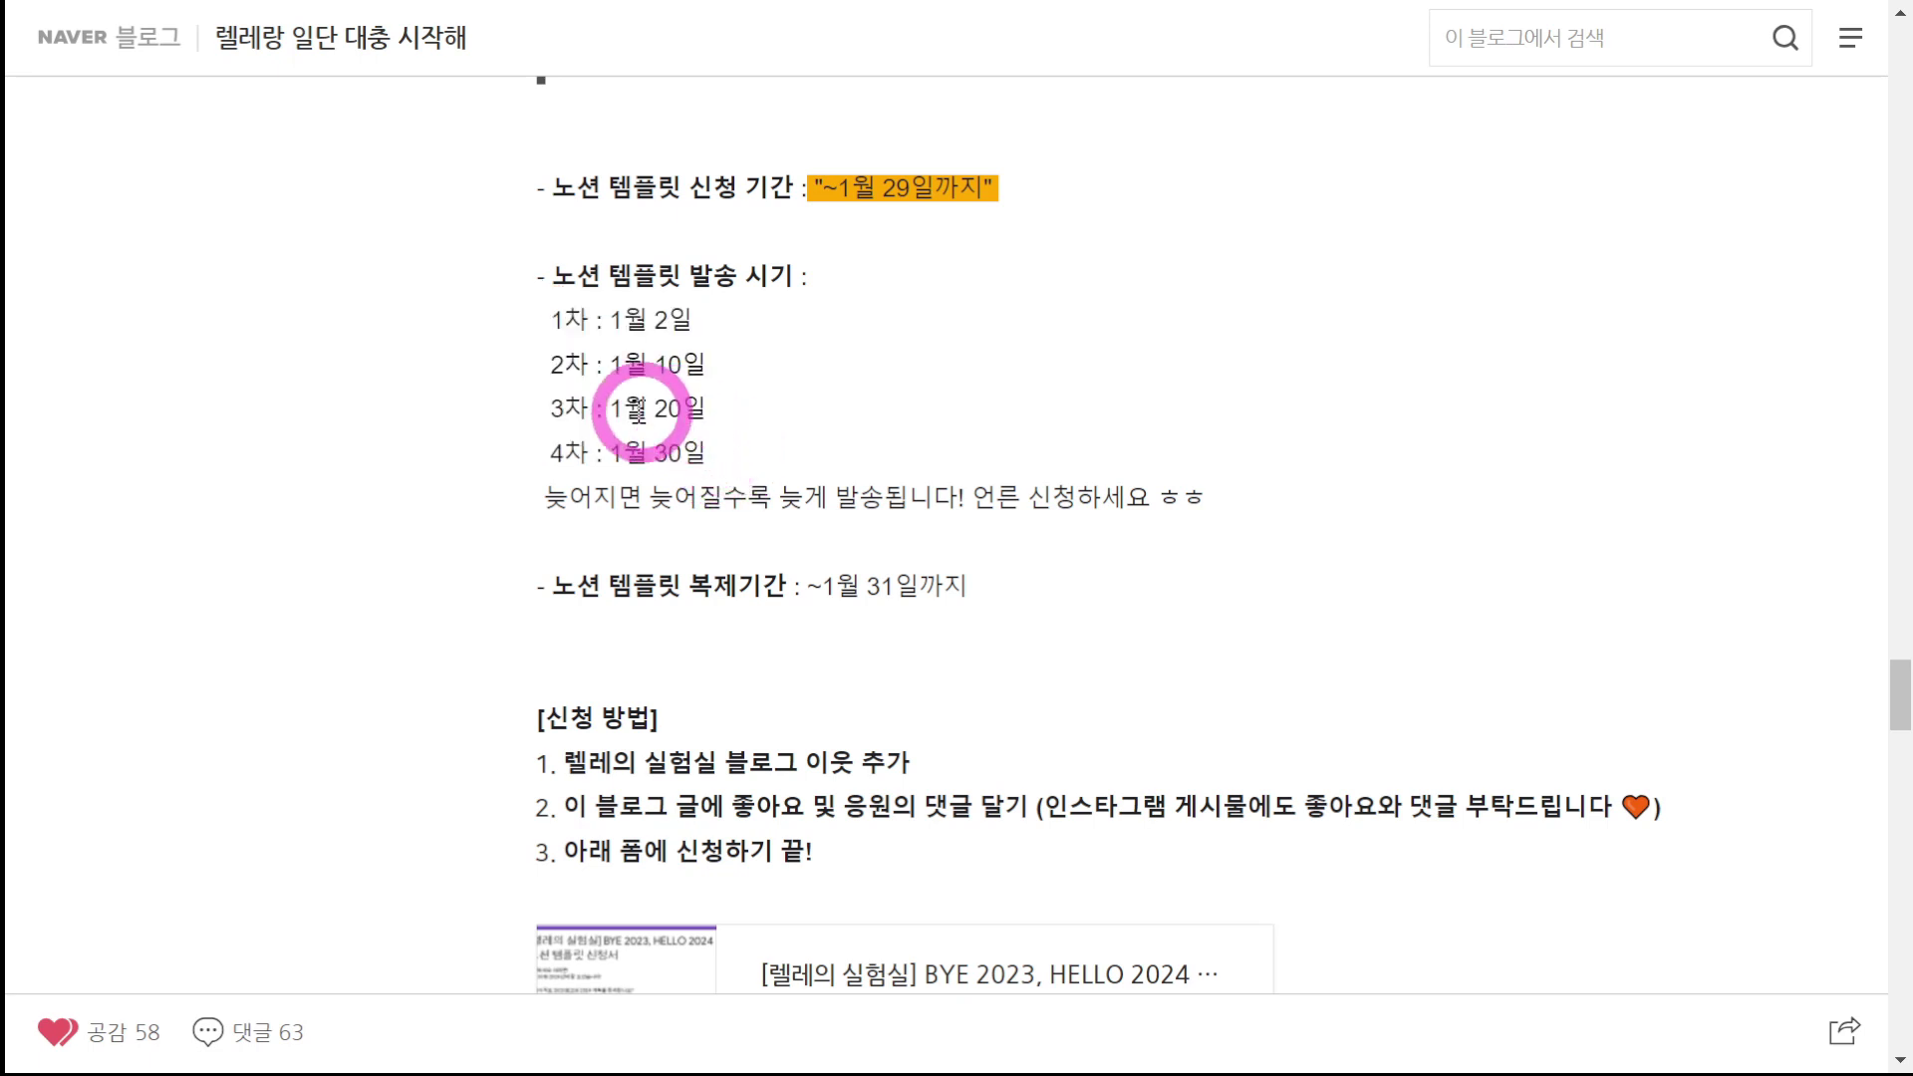
{"action": "left_click_drag", "start_coordinate": [550, 408], "coordinate": [712, 408]}
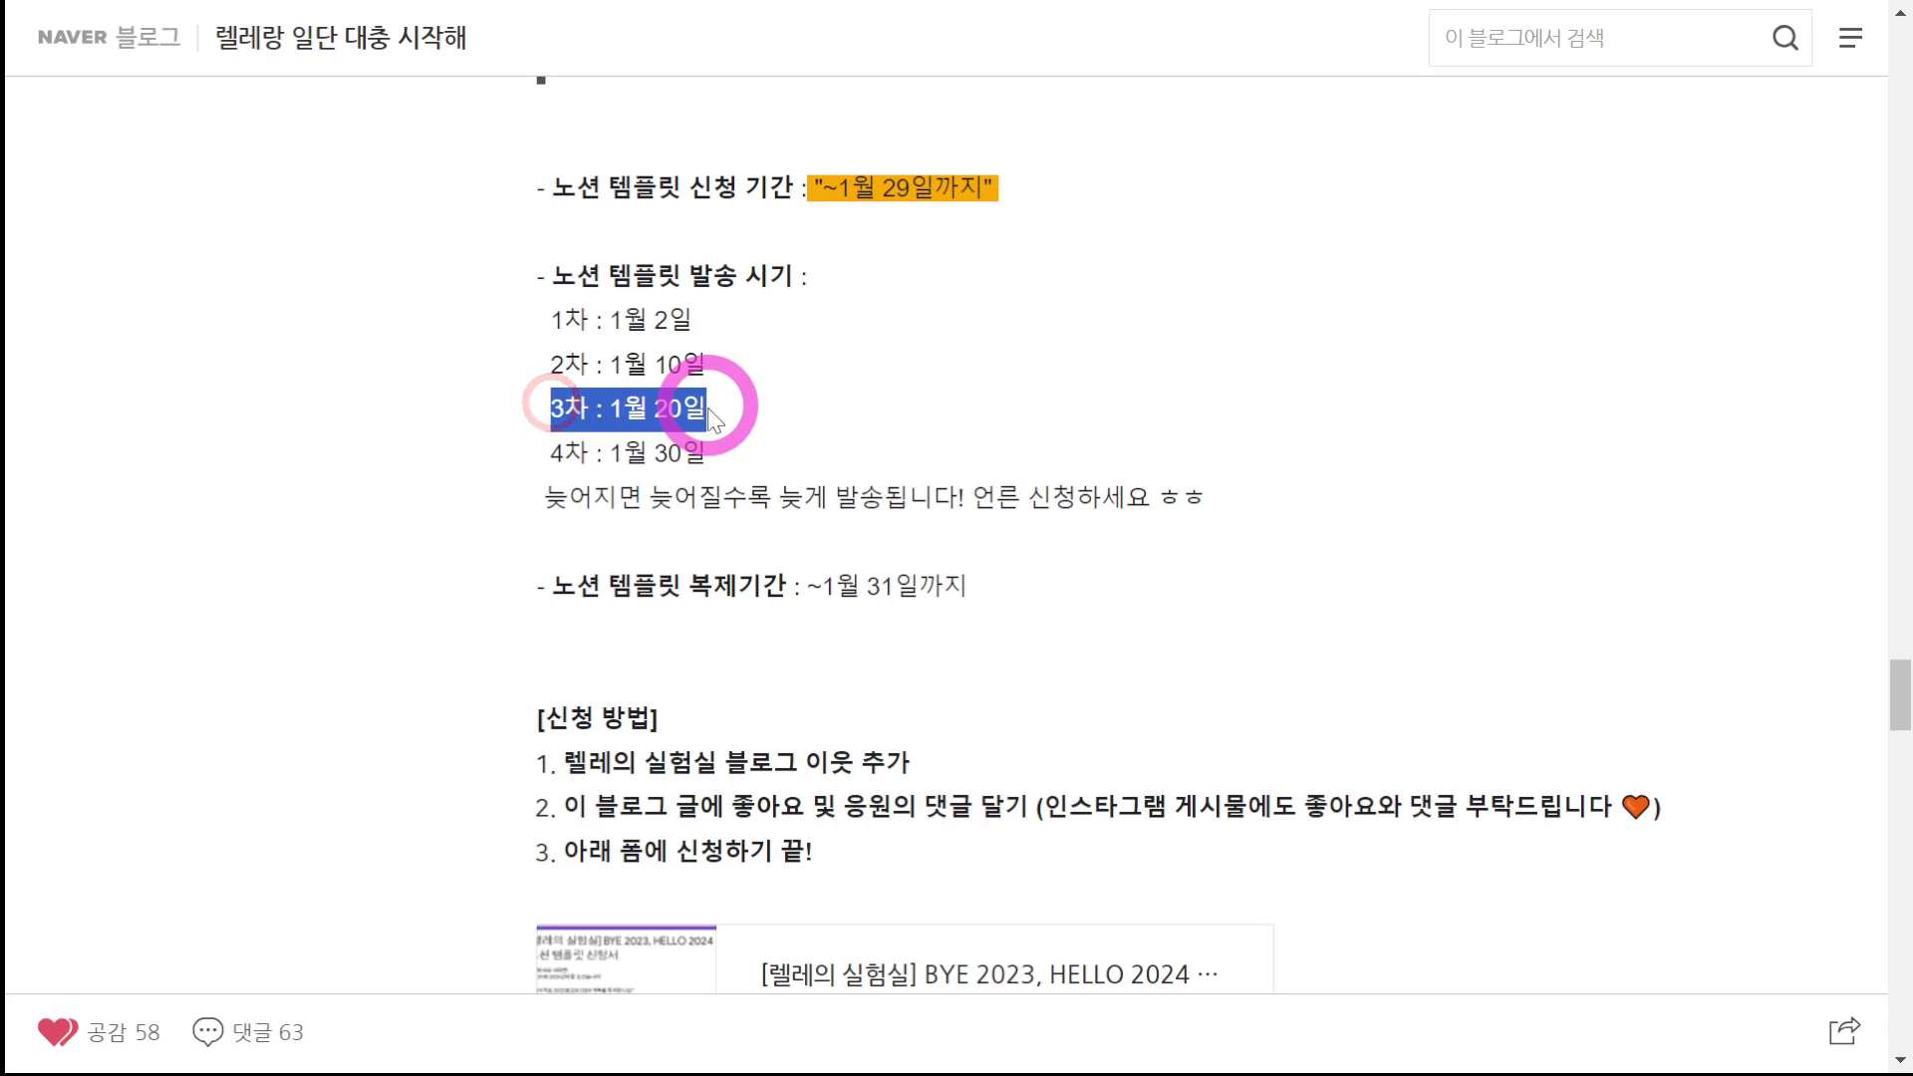
{"action": "left_click", "coordinate": [709, 409]}
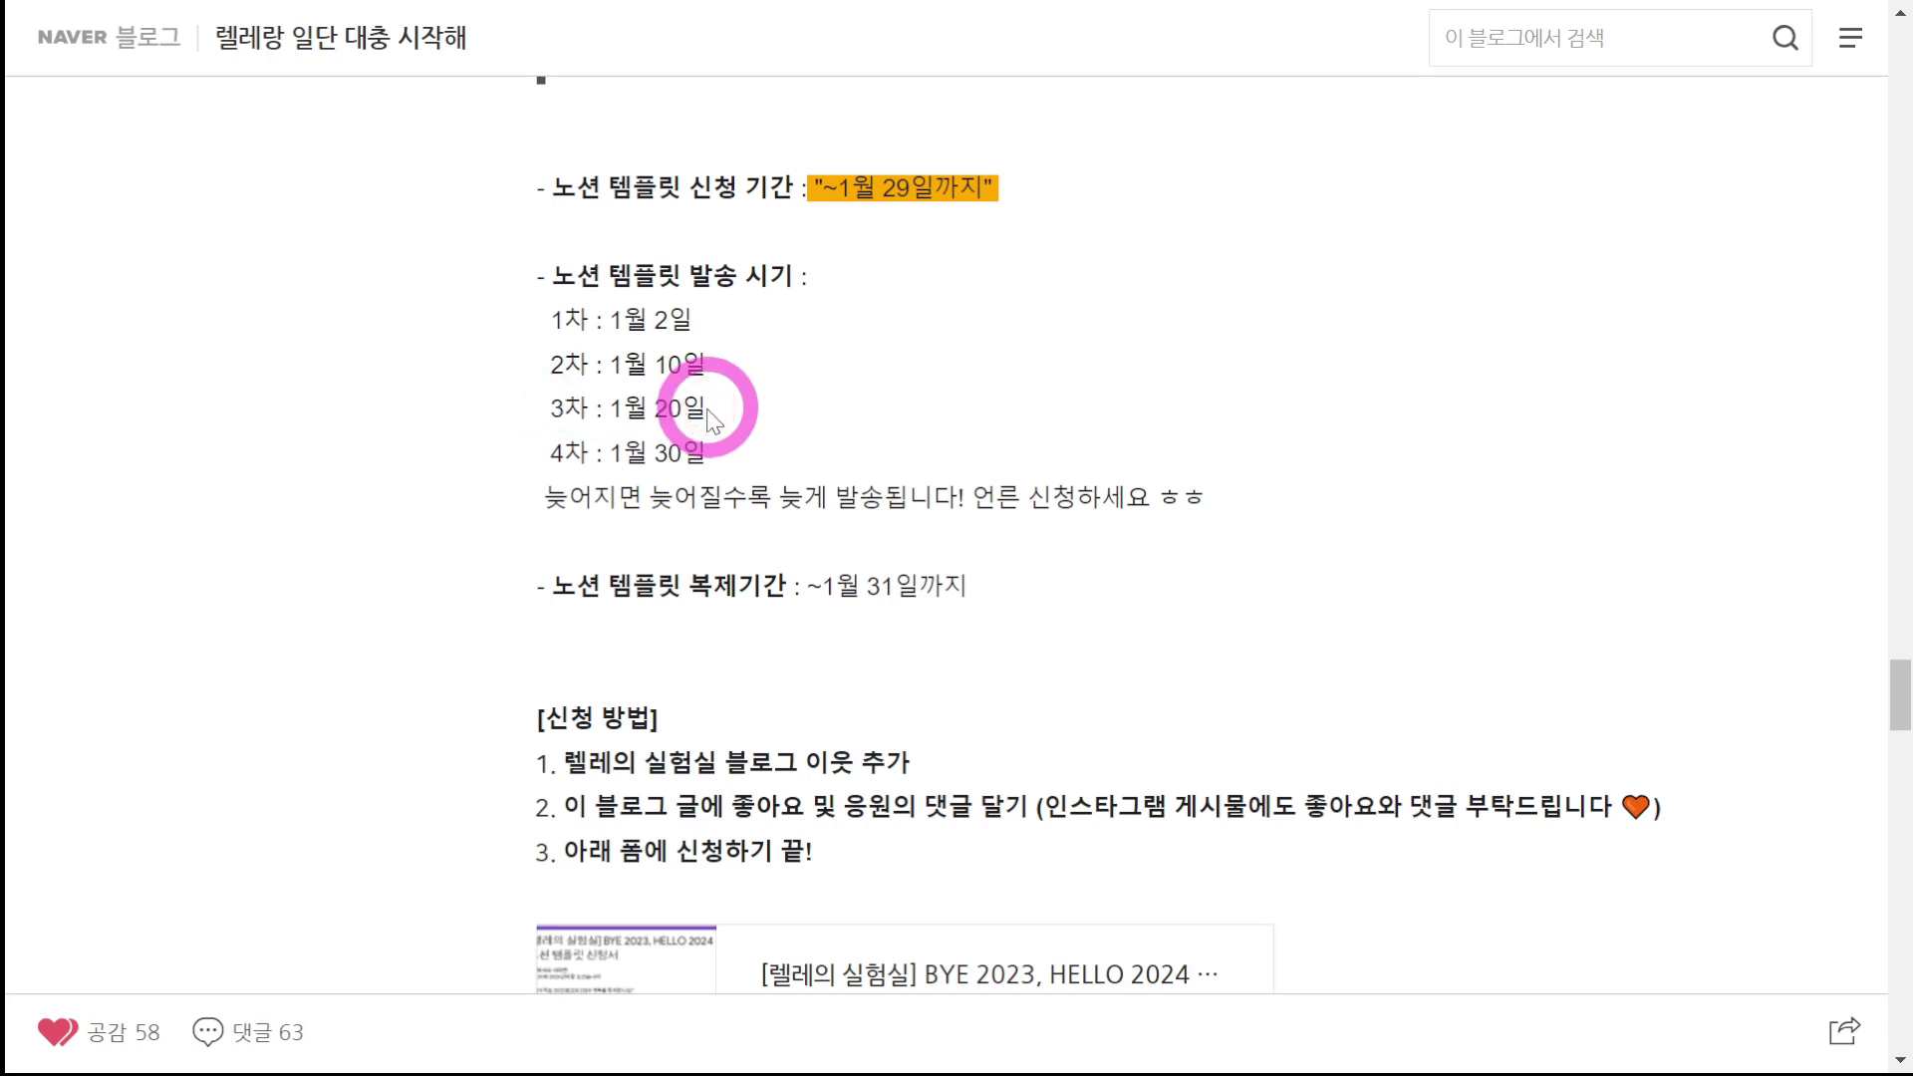
{"action": "left_click_drag", "start_coordinate": [555, 453], "coordinate": [734, 430]}
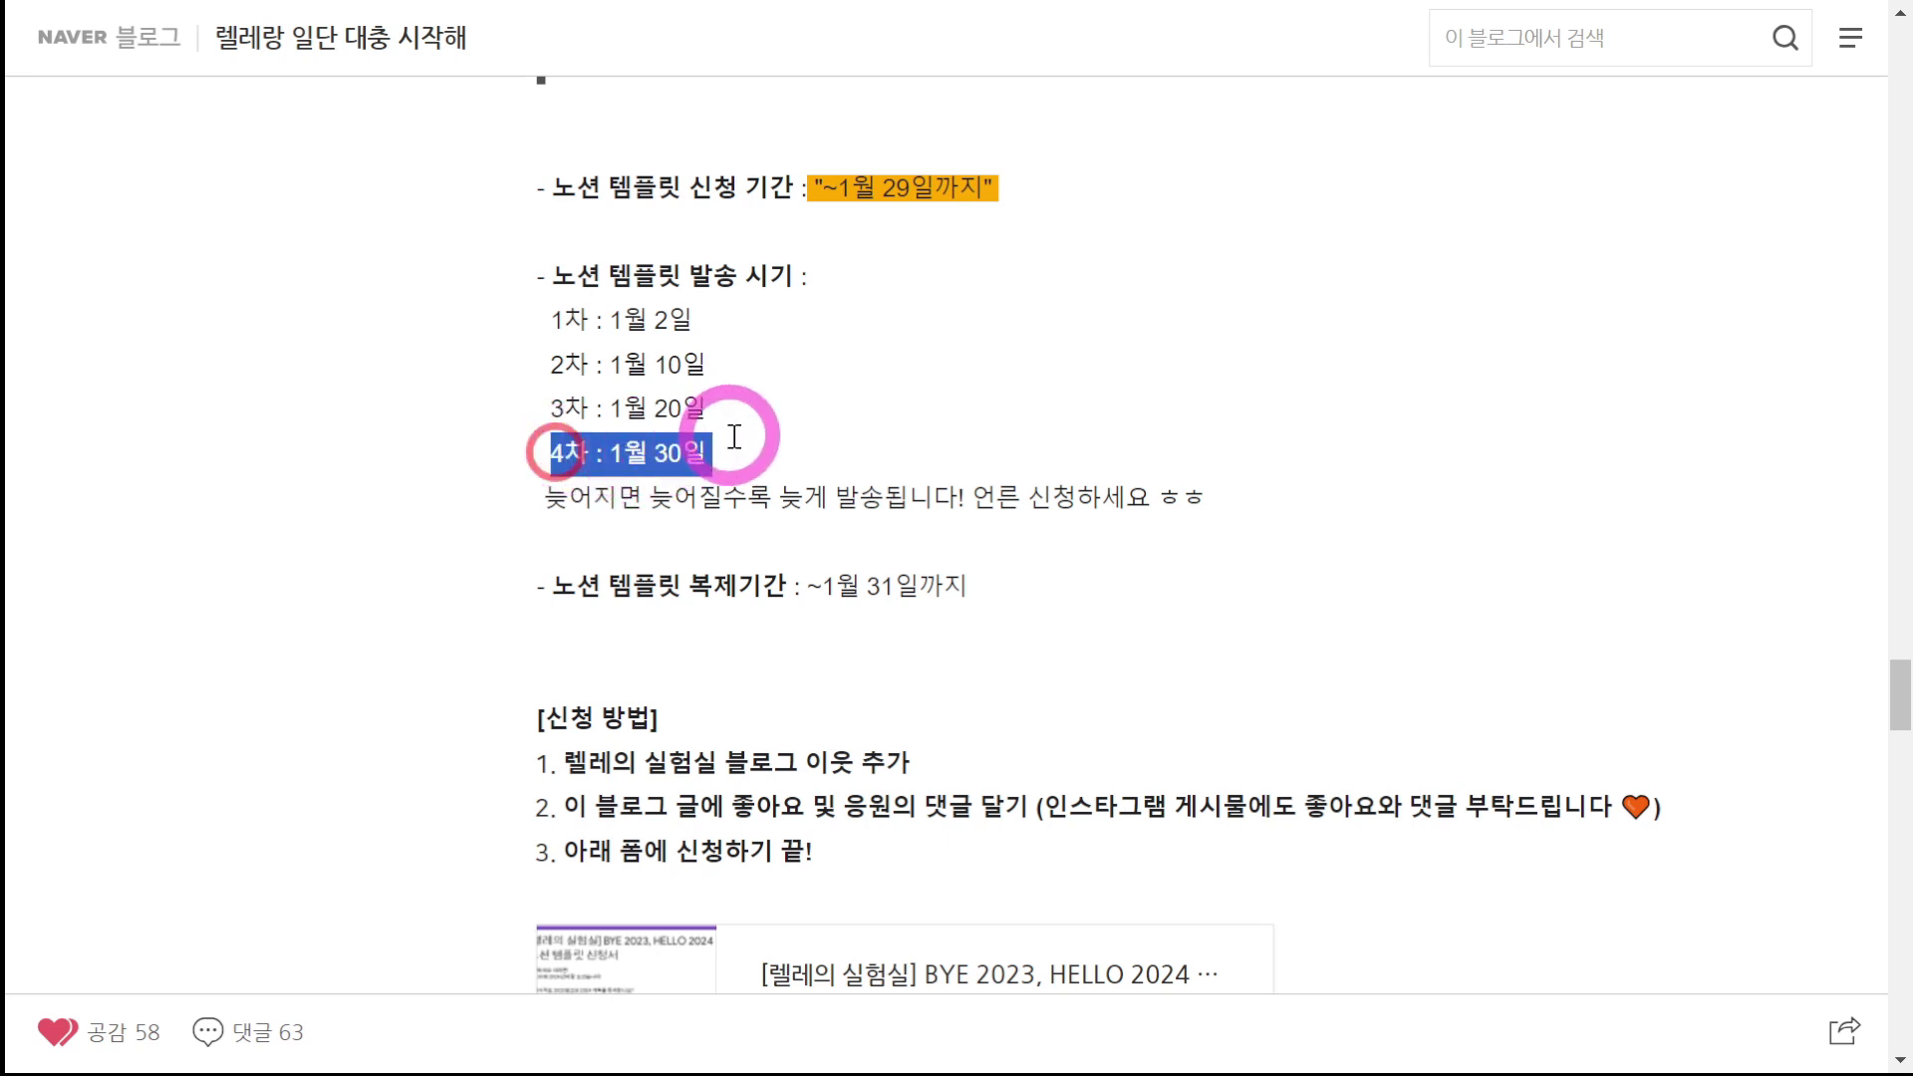
{"action": "left_click", "coordinate": [733, 443]}
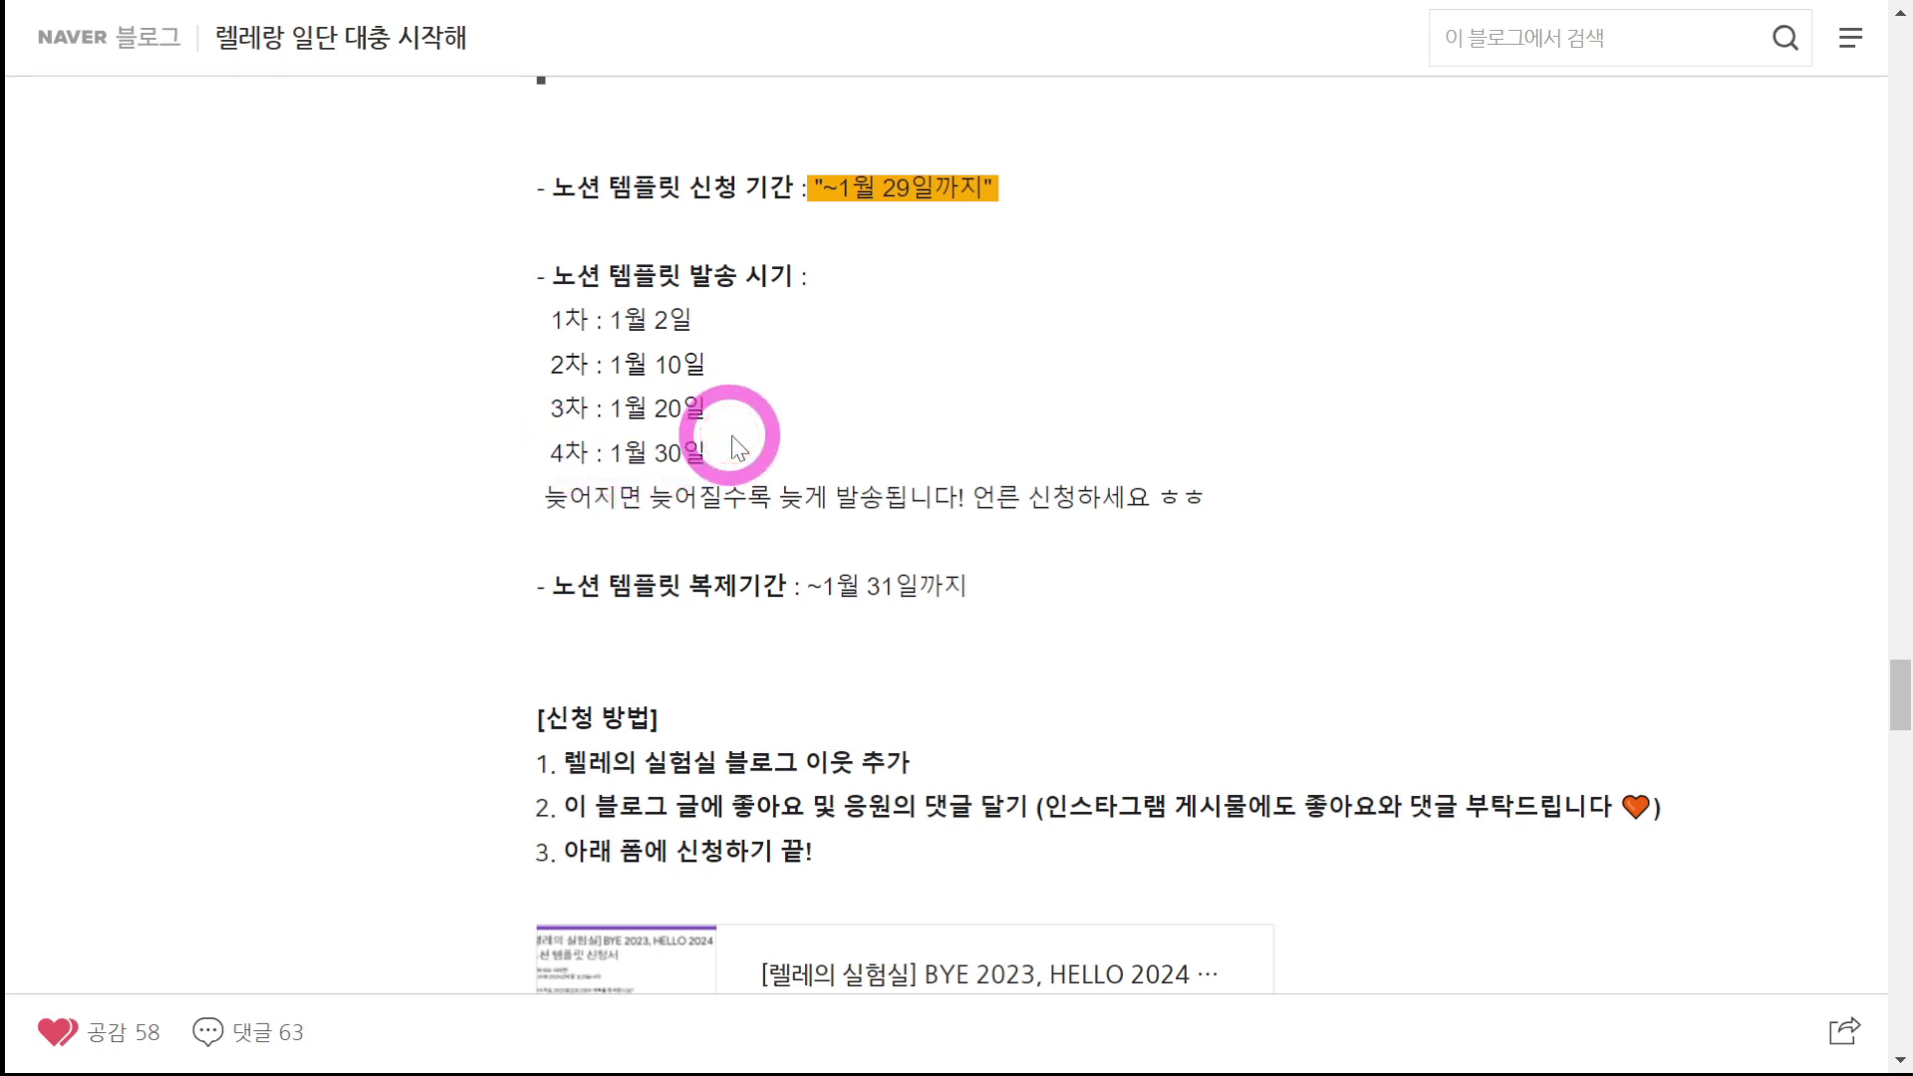
Step: Highlight the 노션 템플릿 복제기간 line below the dispatch dates and clear the selection
{"action": "scroll", "coordinate": [698, 438], "scroll_direction": "down", "scroll_amount": 2}
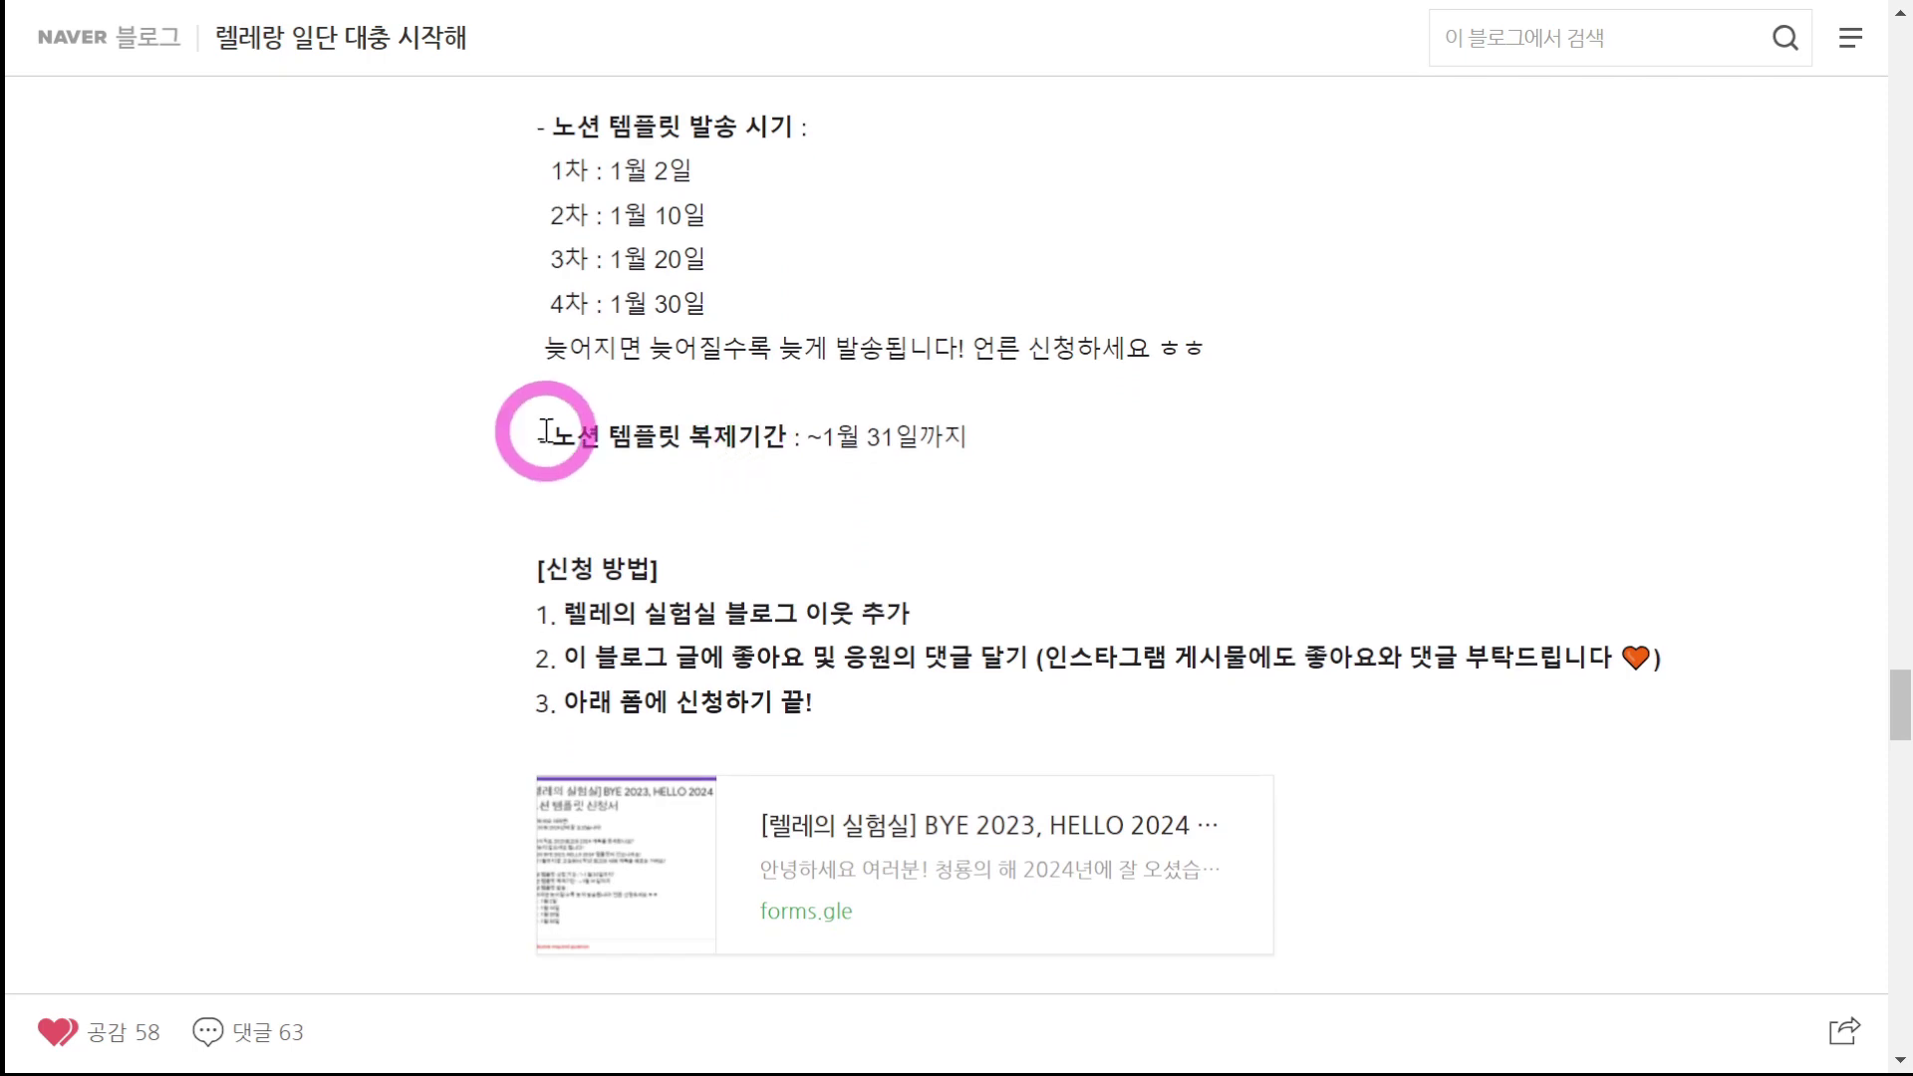
{"action": "left_click_drag", "start_coordinate": [566, 438], "coordinate": [797, 445]}
{"action": "left_click", "coordinate": [884, 441]}
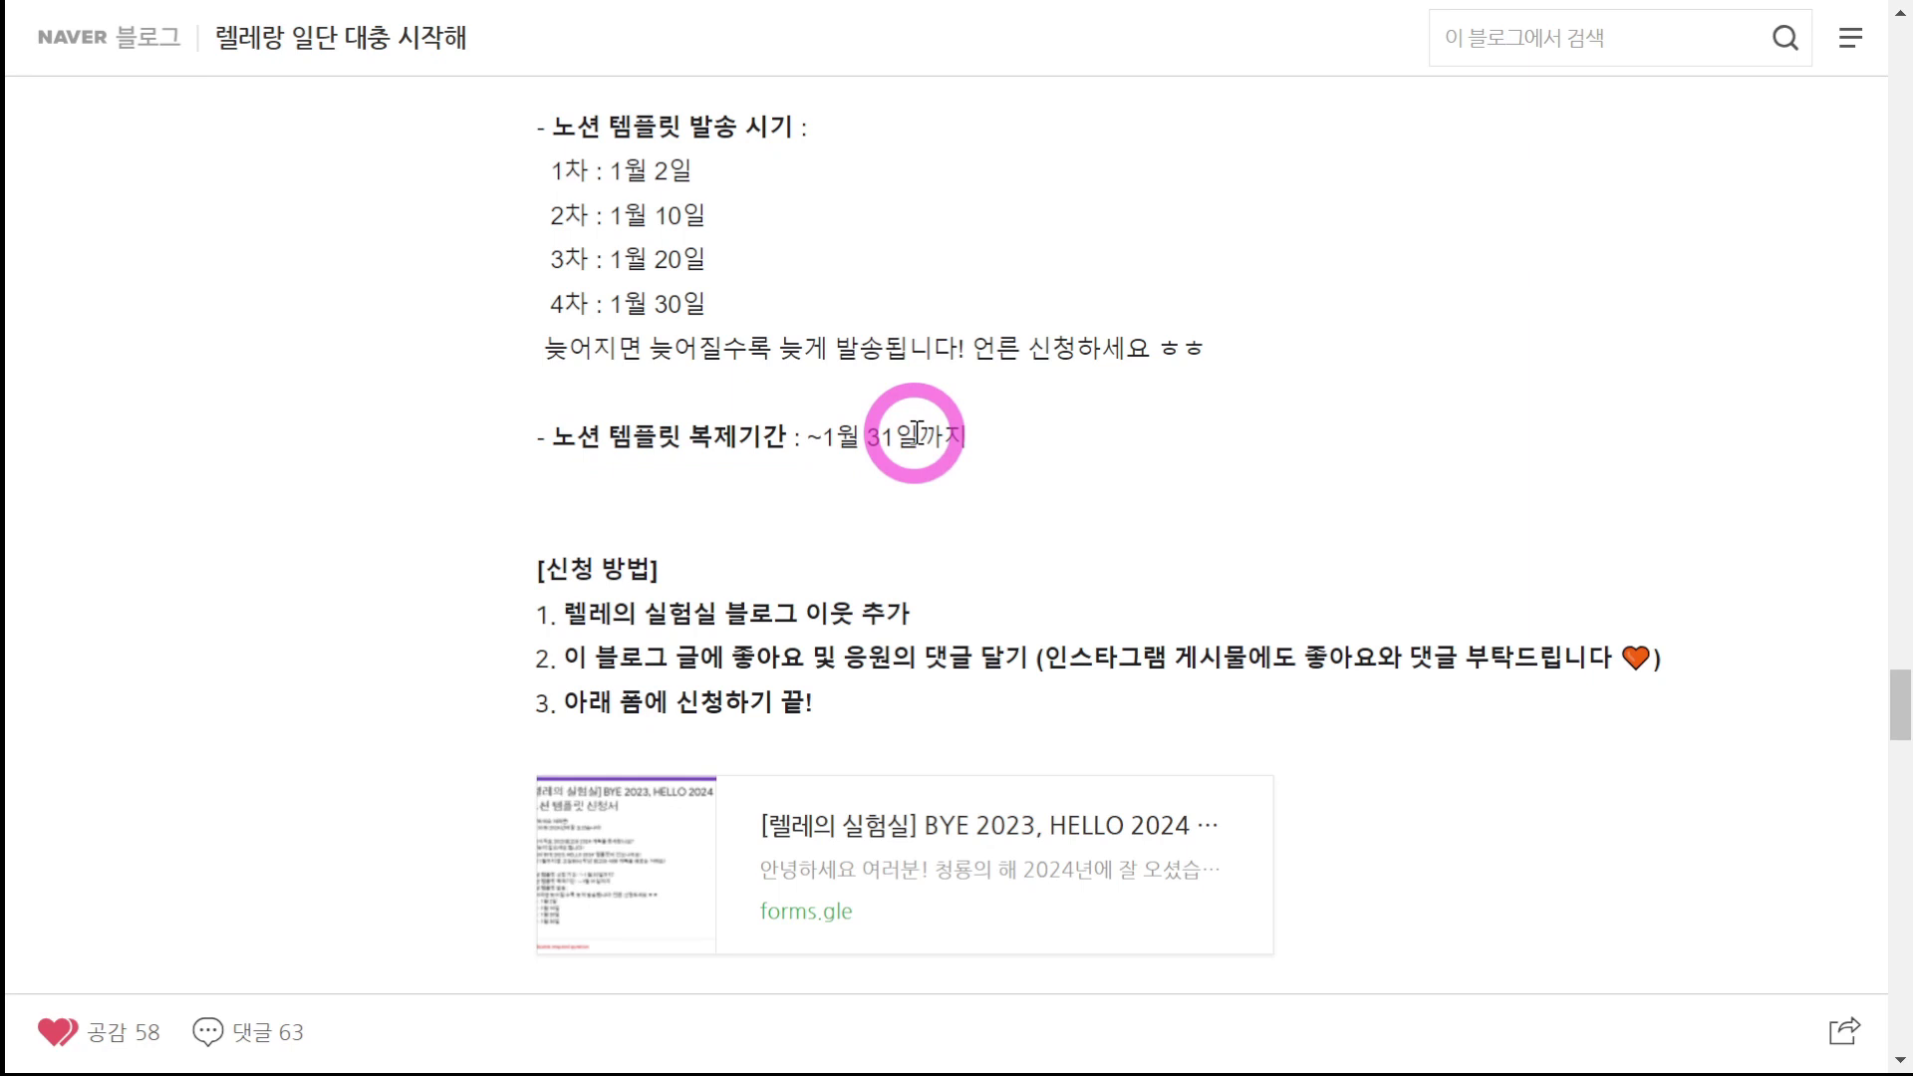
Step: Read the 신청 방법 section, highlighting the like-and-comment requirement and the instruction to apply through the form below
{"action": "scroll", "coordinate": [917, 432], "scroll_direction": "down", "scroll_amount": 2}
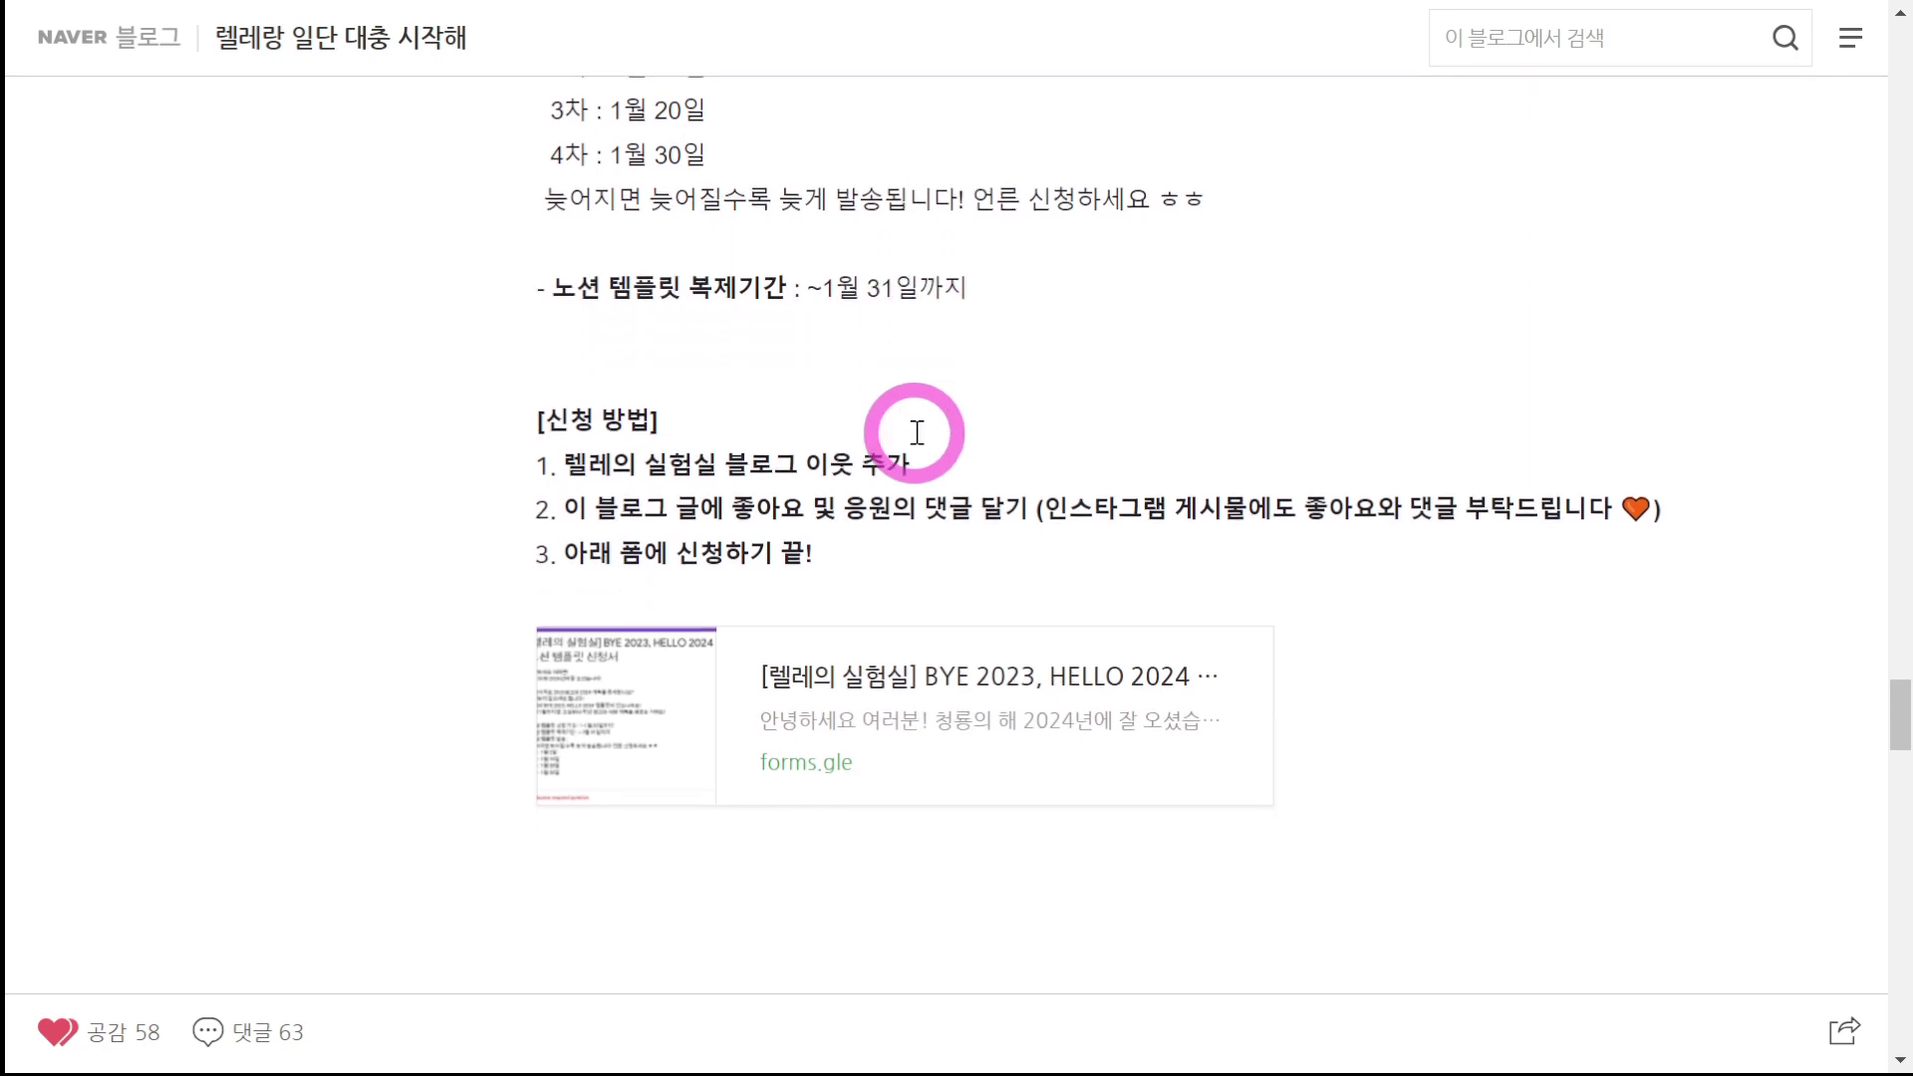
{"action": "scroll", "coordinate": [916, 432], "scroll_direction": "down", "scroll_amount": 2}
{"action": "scroll", "coordinate": [912, 435], "scroll_direction": "up", "scroll_amount": 3}
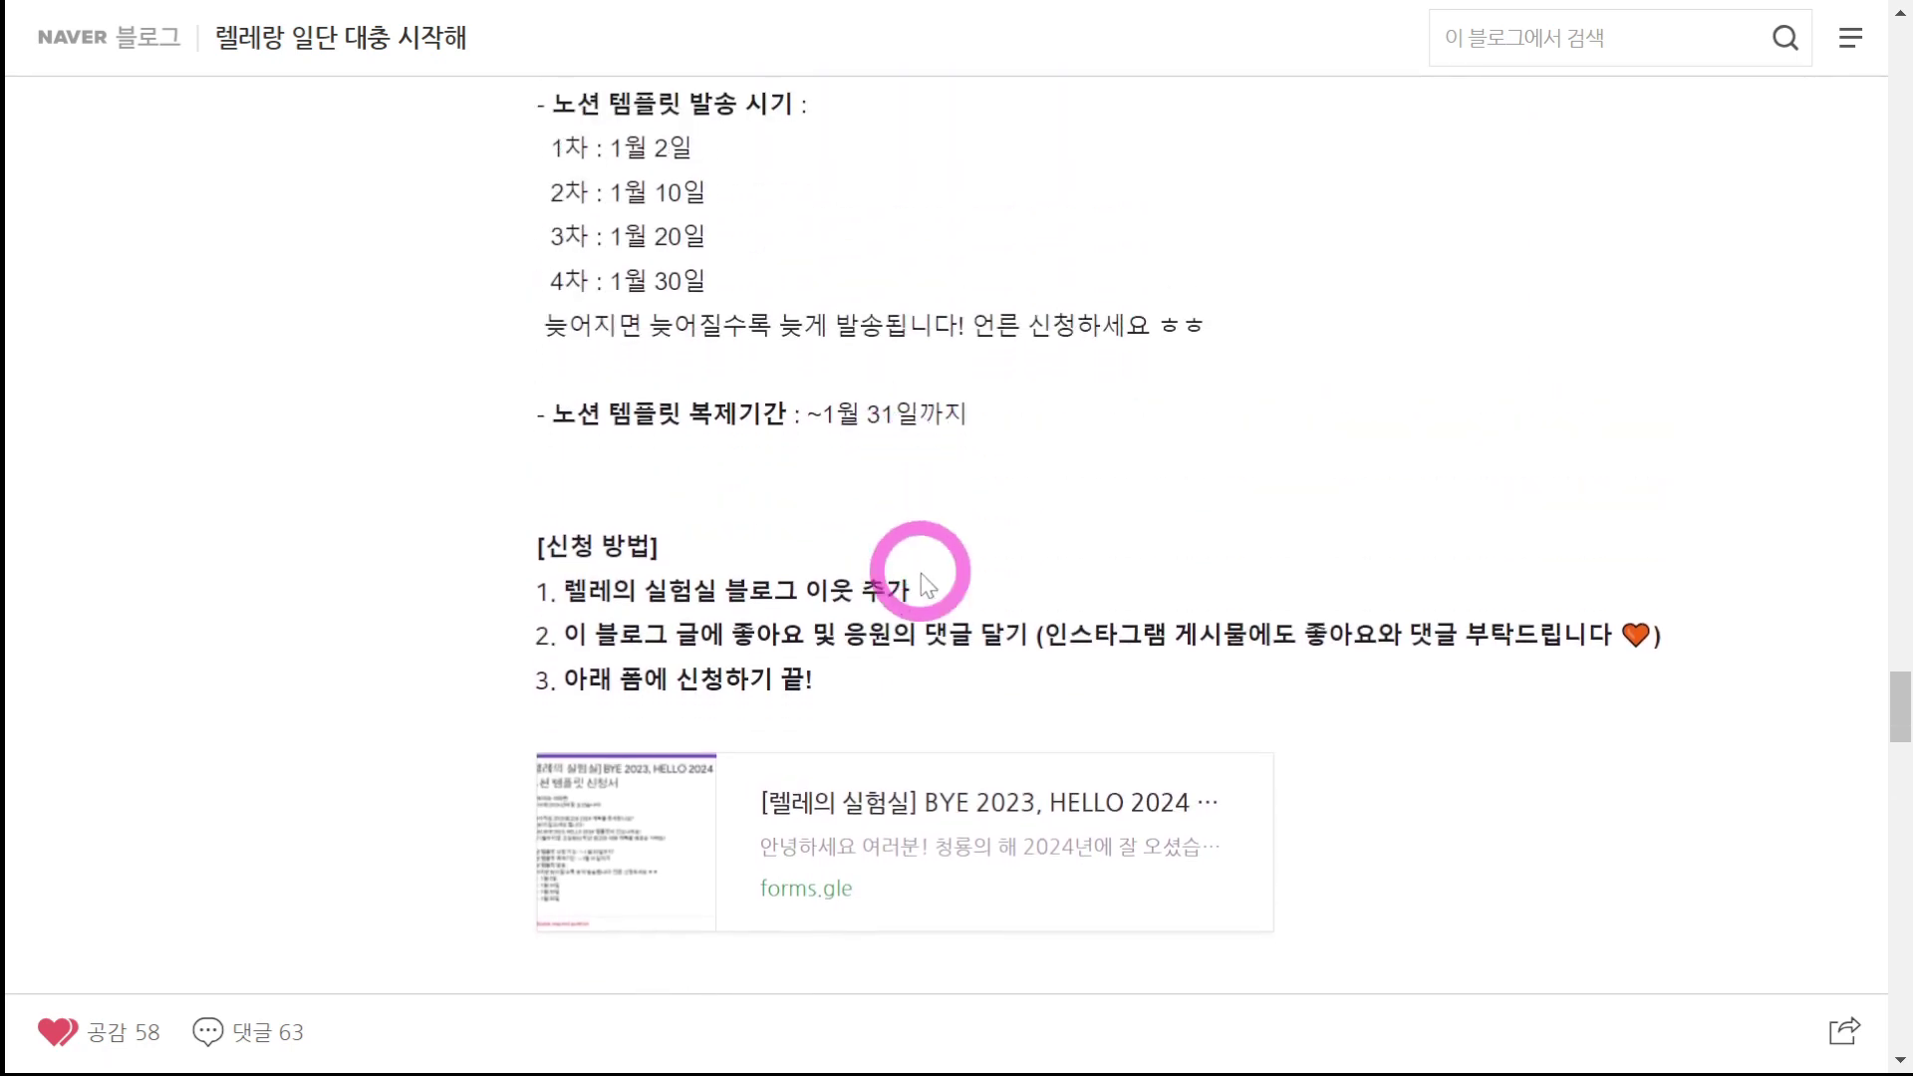
{"action": "scroll", "coordinate": [924, 582], "scroll_direction": "down", "scroll_amount": 3}
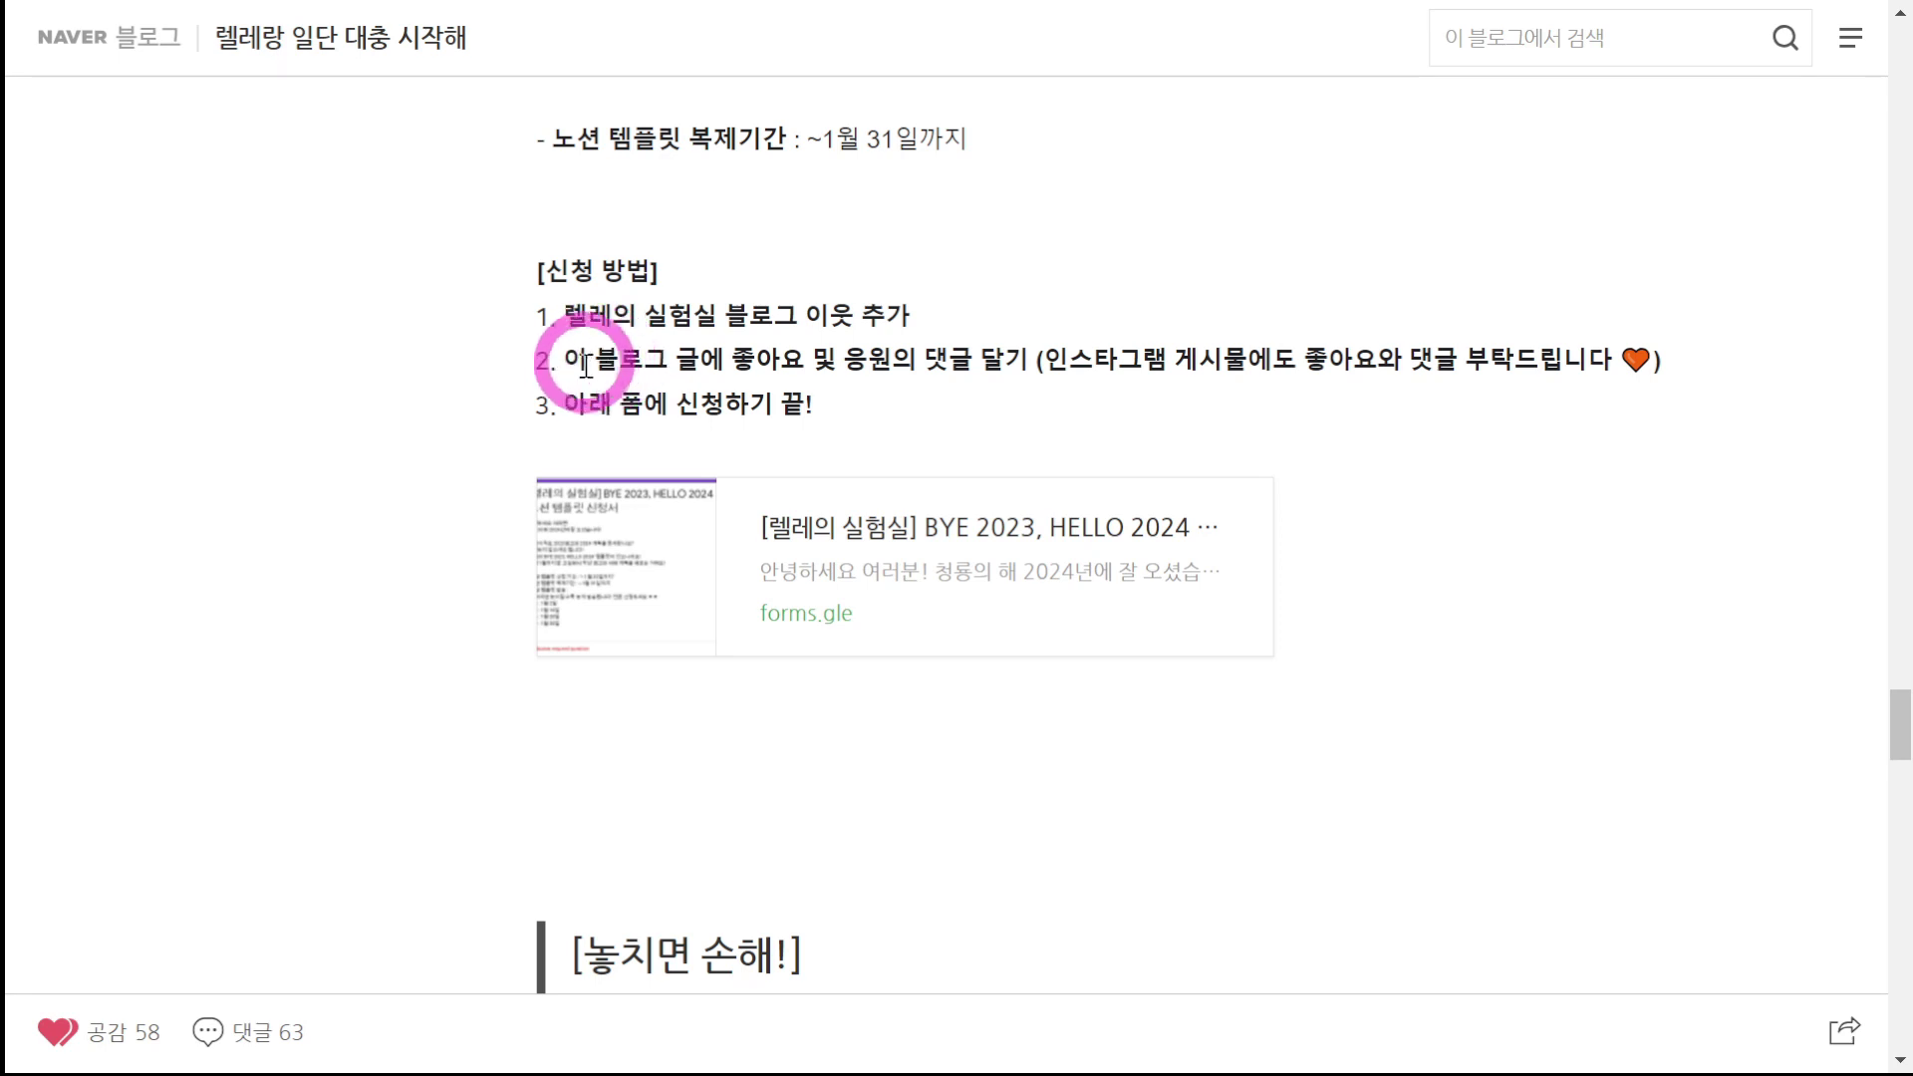
{"action": "left_click_drag", "start_coordinate": [587, 358], "coordinate": [1016, 354]}
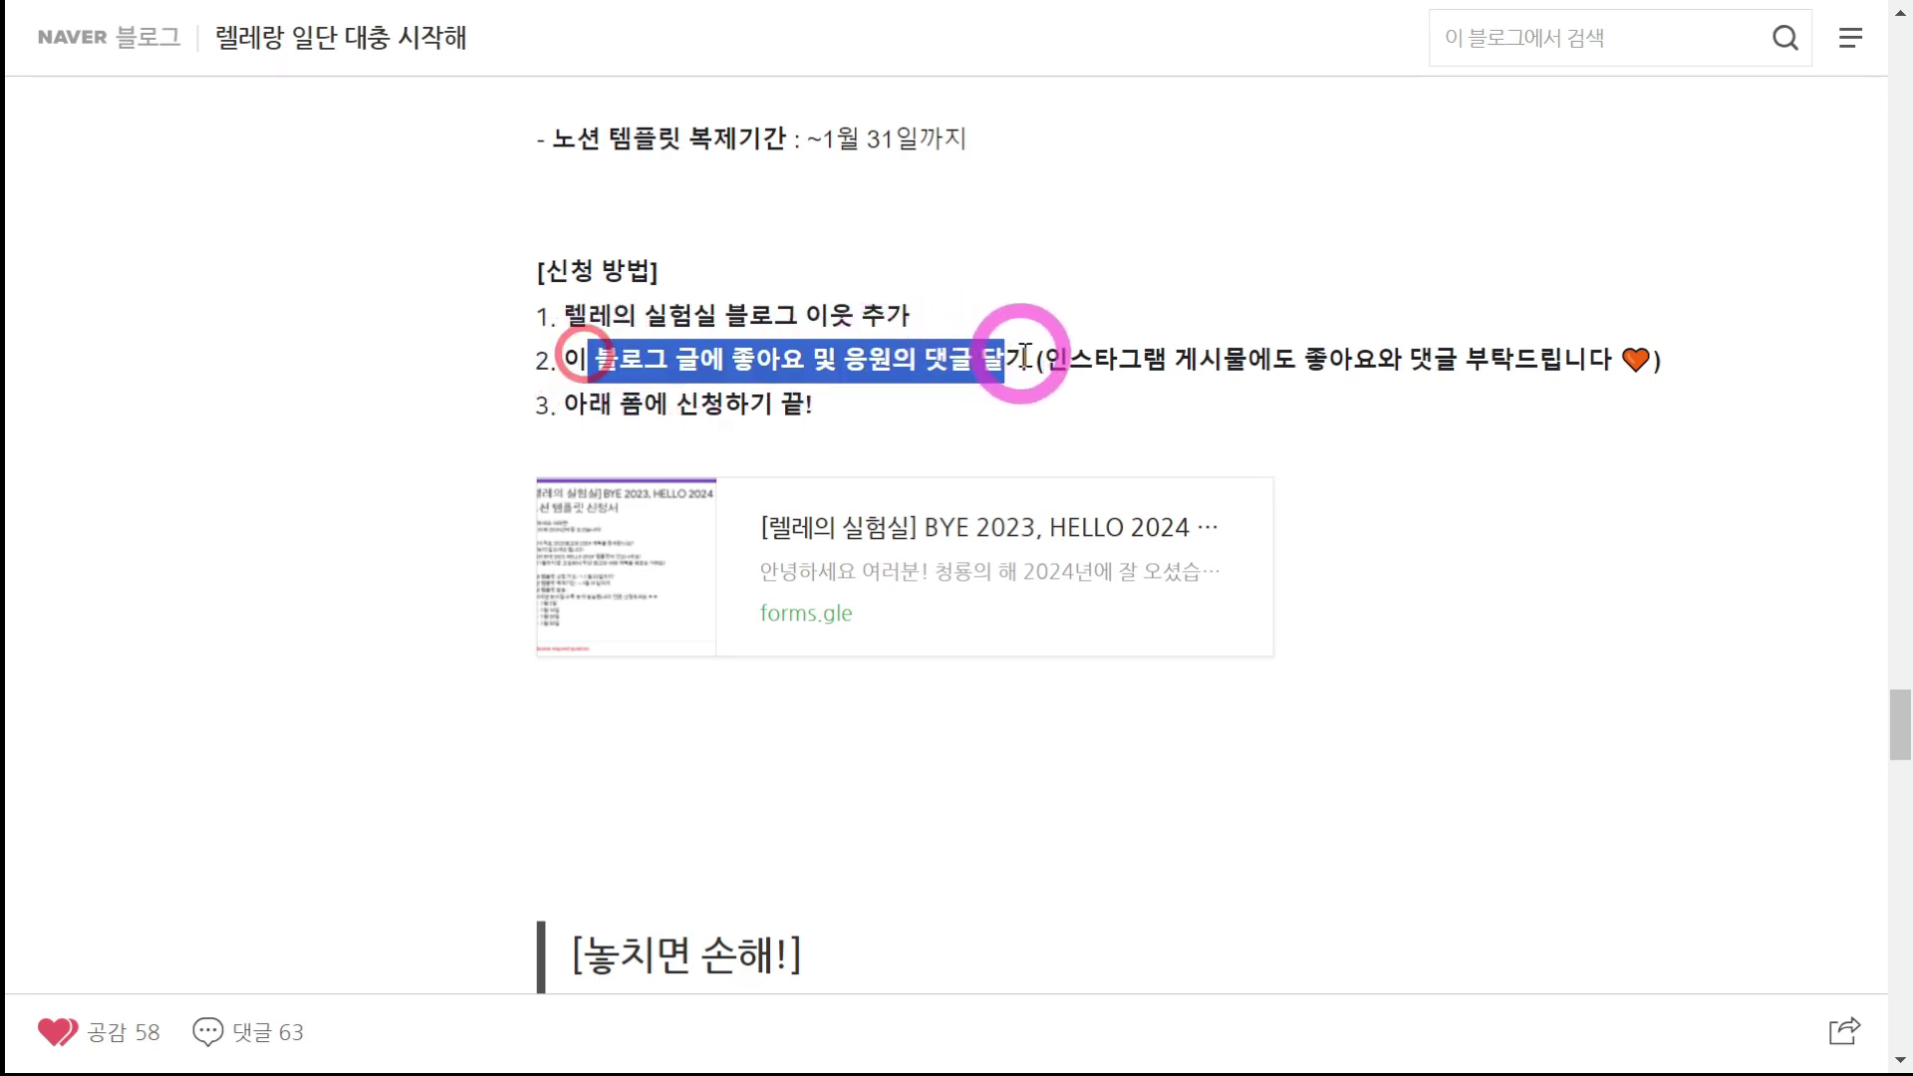
{"action": "left_click", "coordinate": [1016, 355]}
{"action": "left_click_drag", "start_coordinate": [855, 403], "coordinate": [555, 422]}
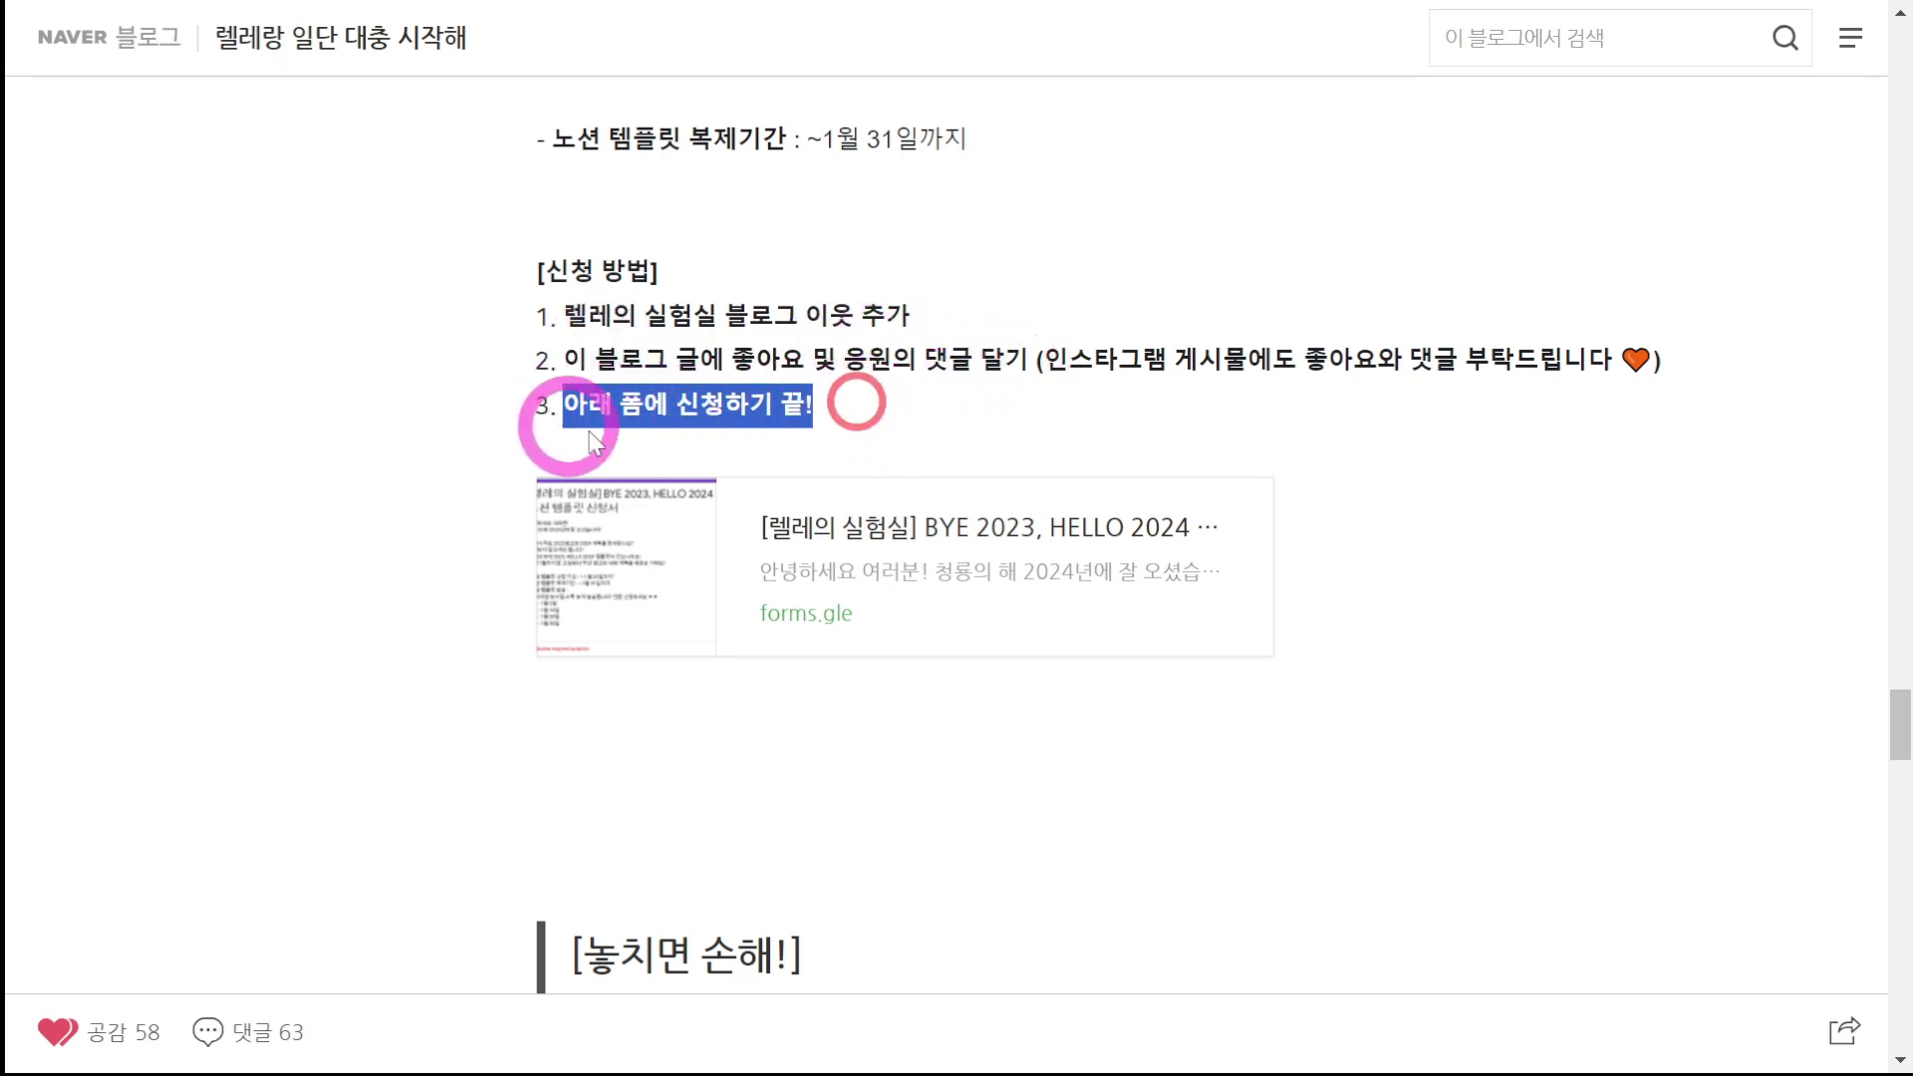
{"action": "left_click", "coordinate": [799, 418]}
{"action": "scroll", "coordinate": [834, 426], "scroll_direction": "down", "scroll_amount": 1}
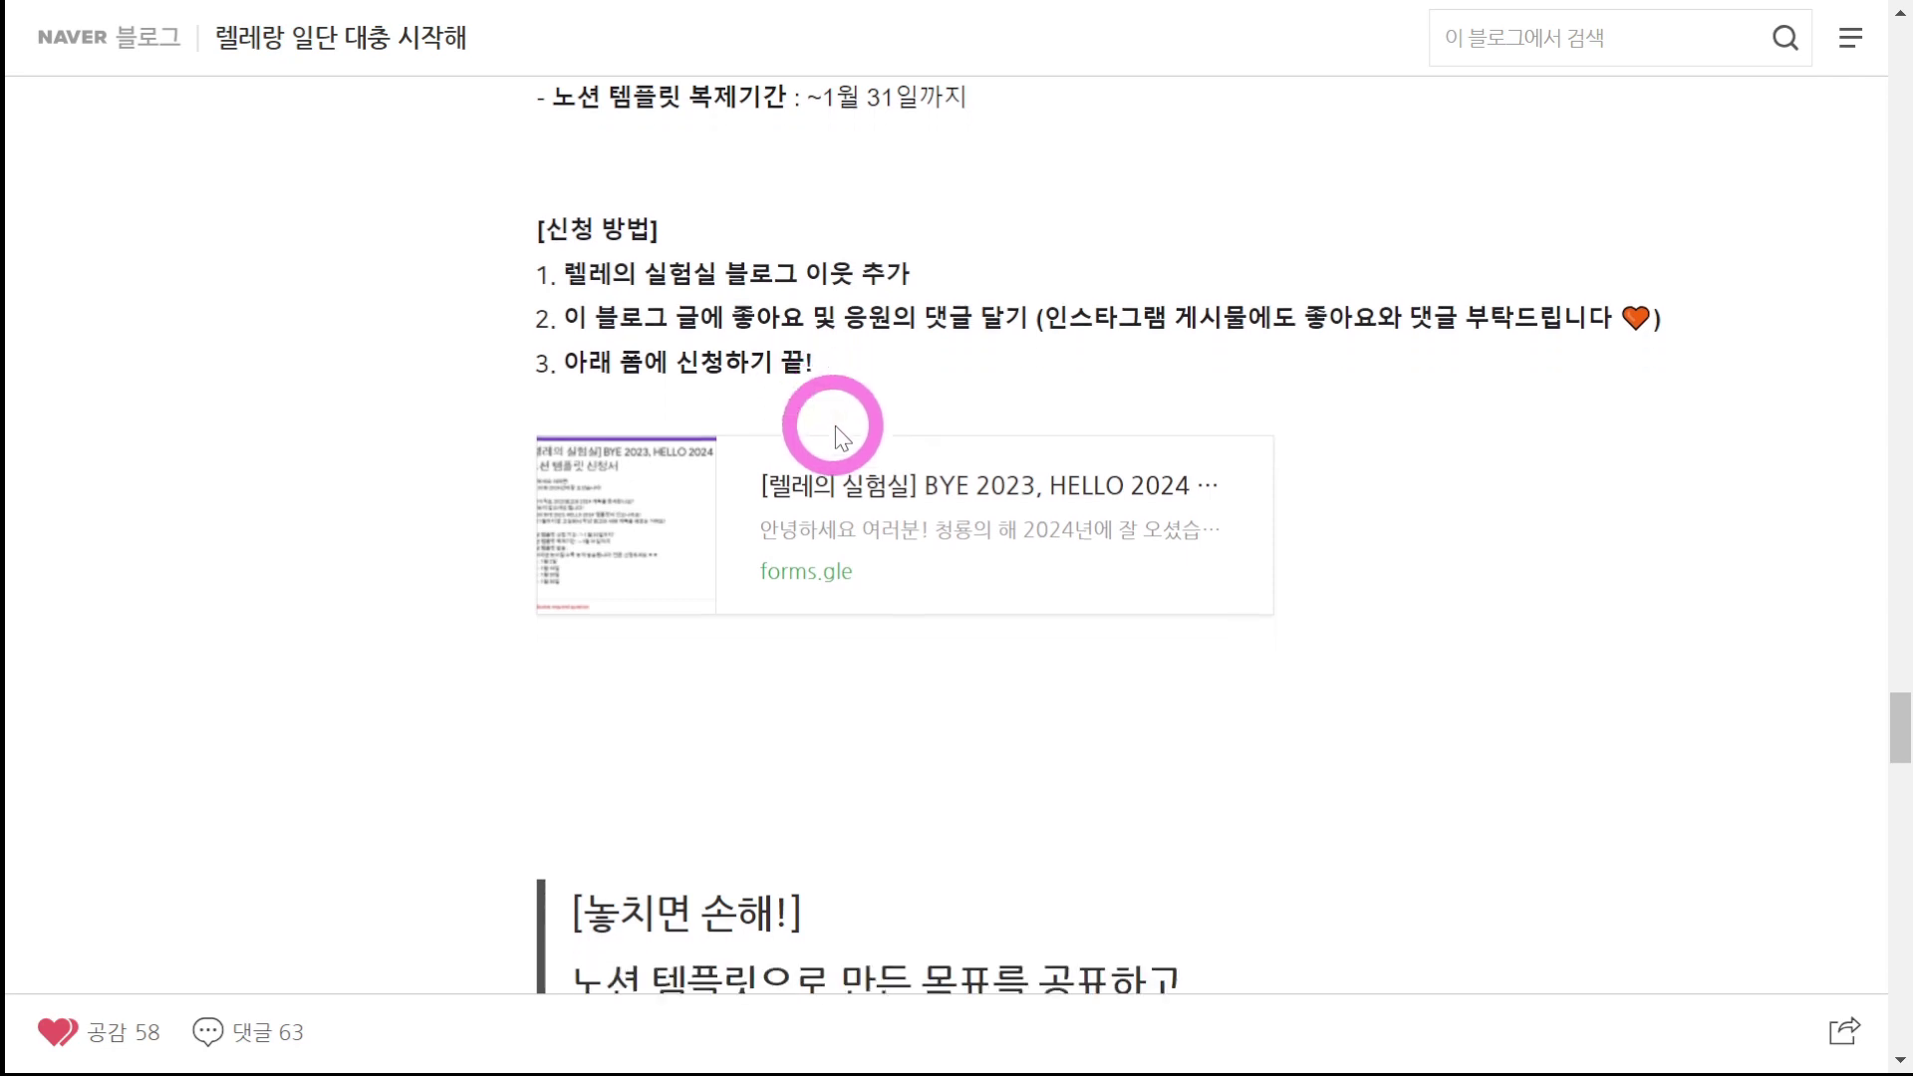
{"action": "scroll", "coordinate": [835, 426], "scroll_direction": "up", "scroll_amount": 1}
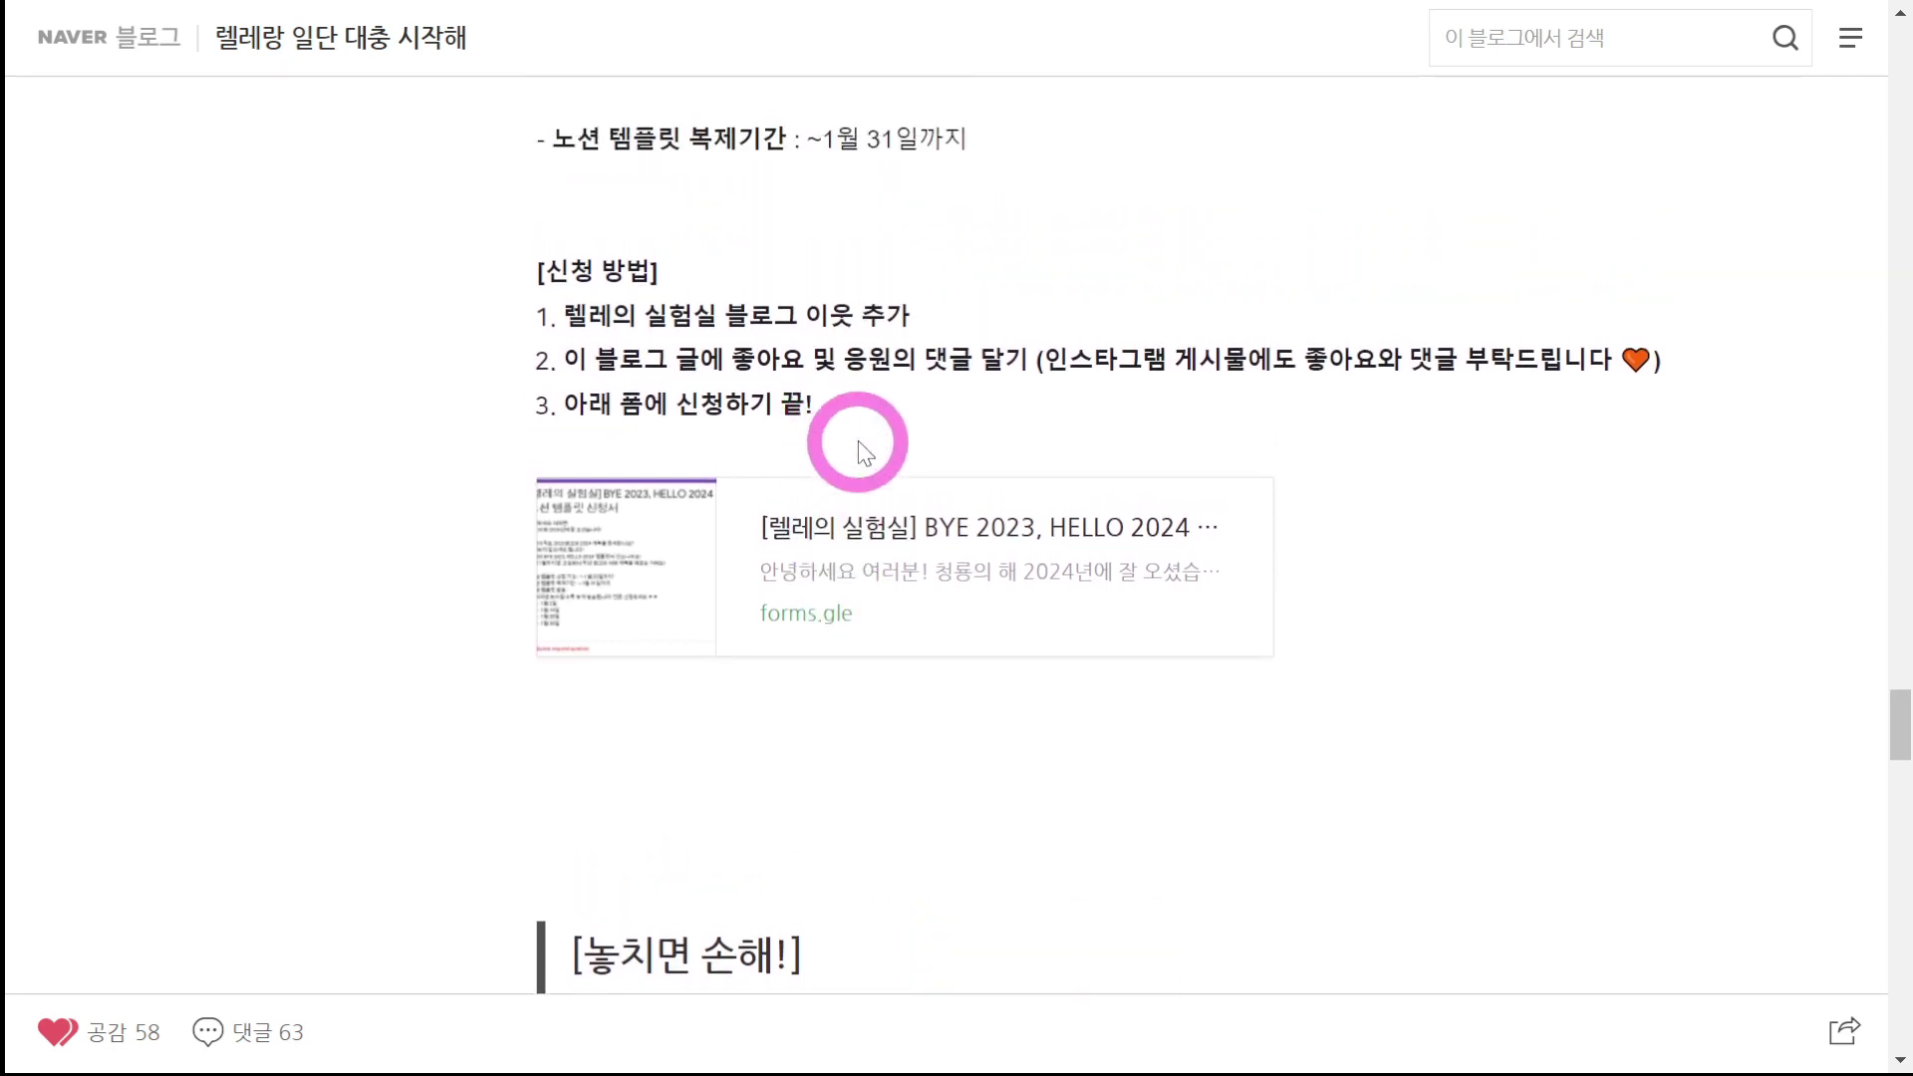
Step: Look through the [놓치면 손해!] section and its participation rules down to the shared 2023 회고, 2024 계획 posts
{"action": "scroll", "coordinate": [940, 670], "scroll_direction": "down", "scroll_amount": 7}
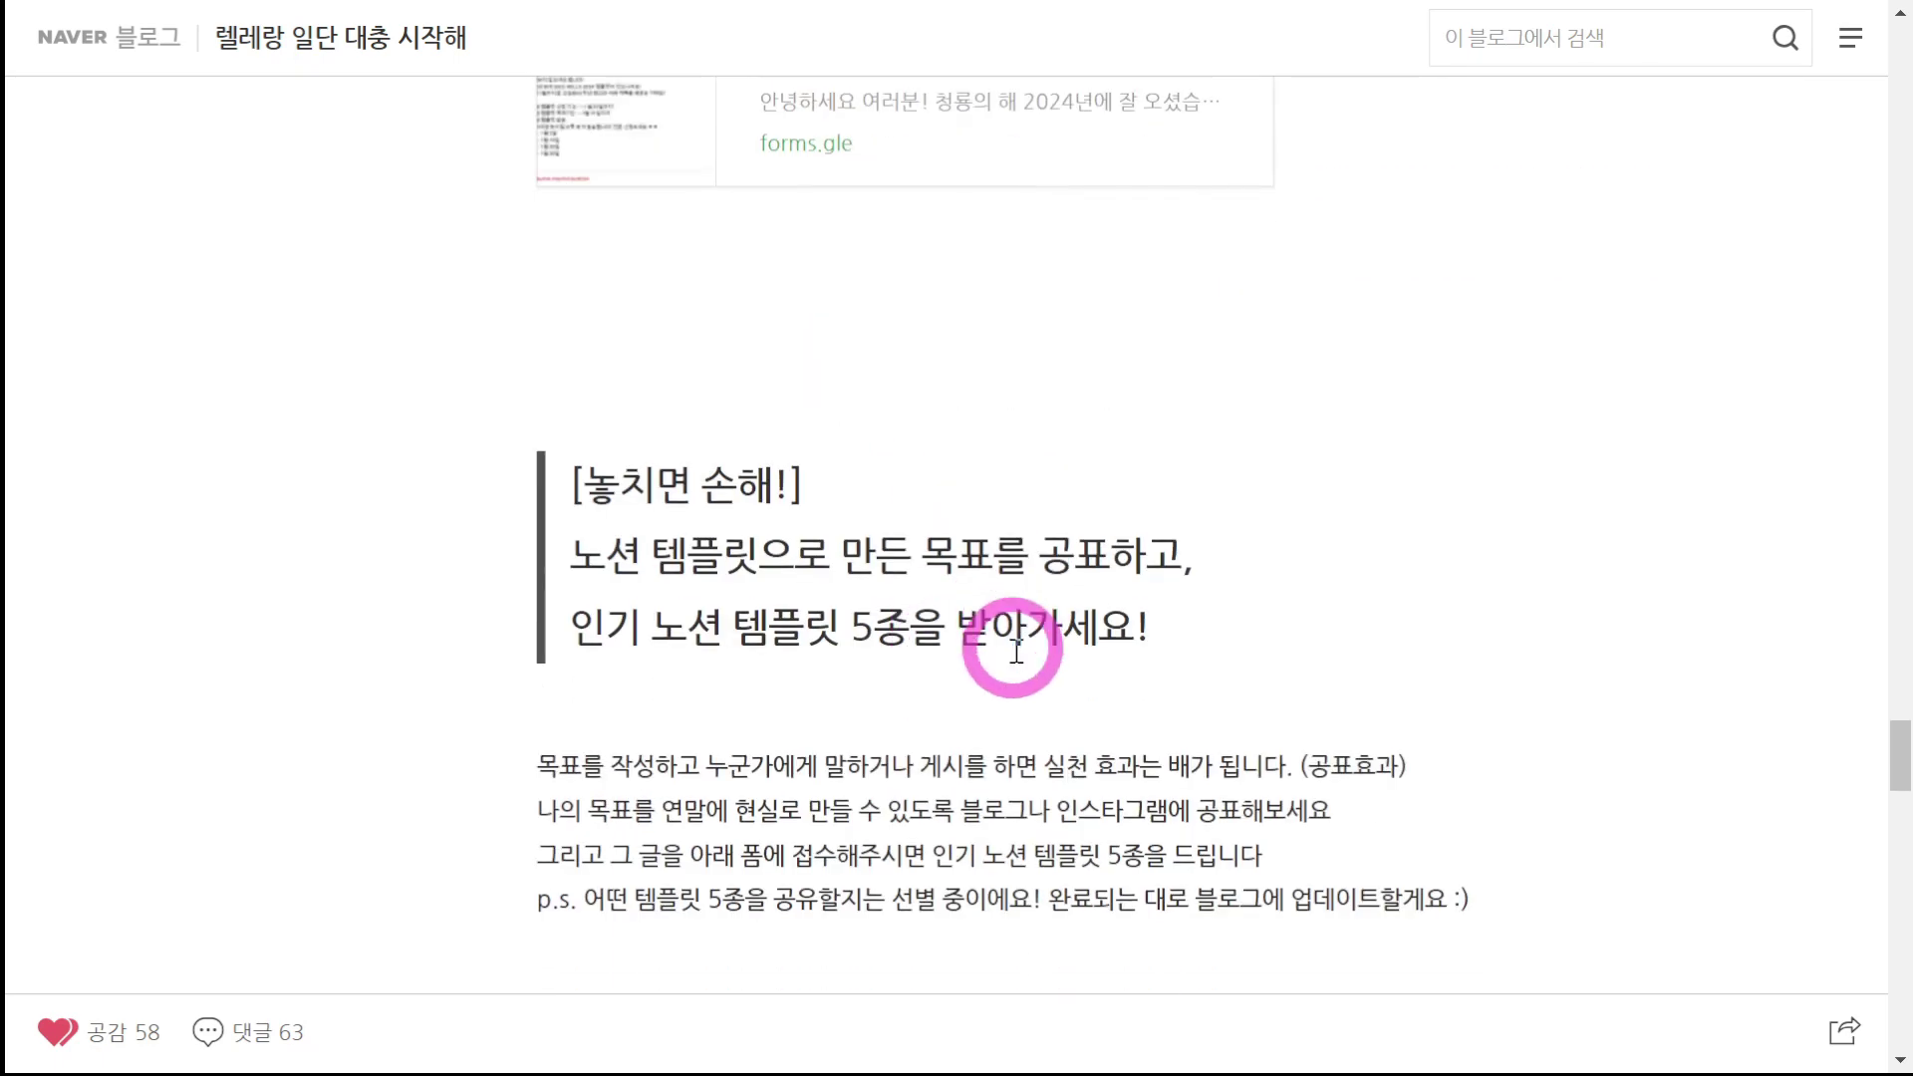
{"action": "scroll", "coordinate": [757, 408], "scroll_direction": "down", "scroll_amount": 3}
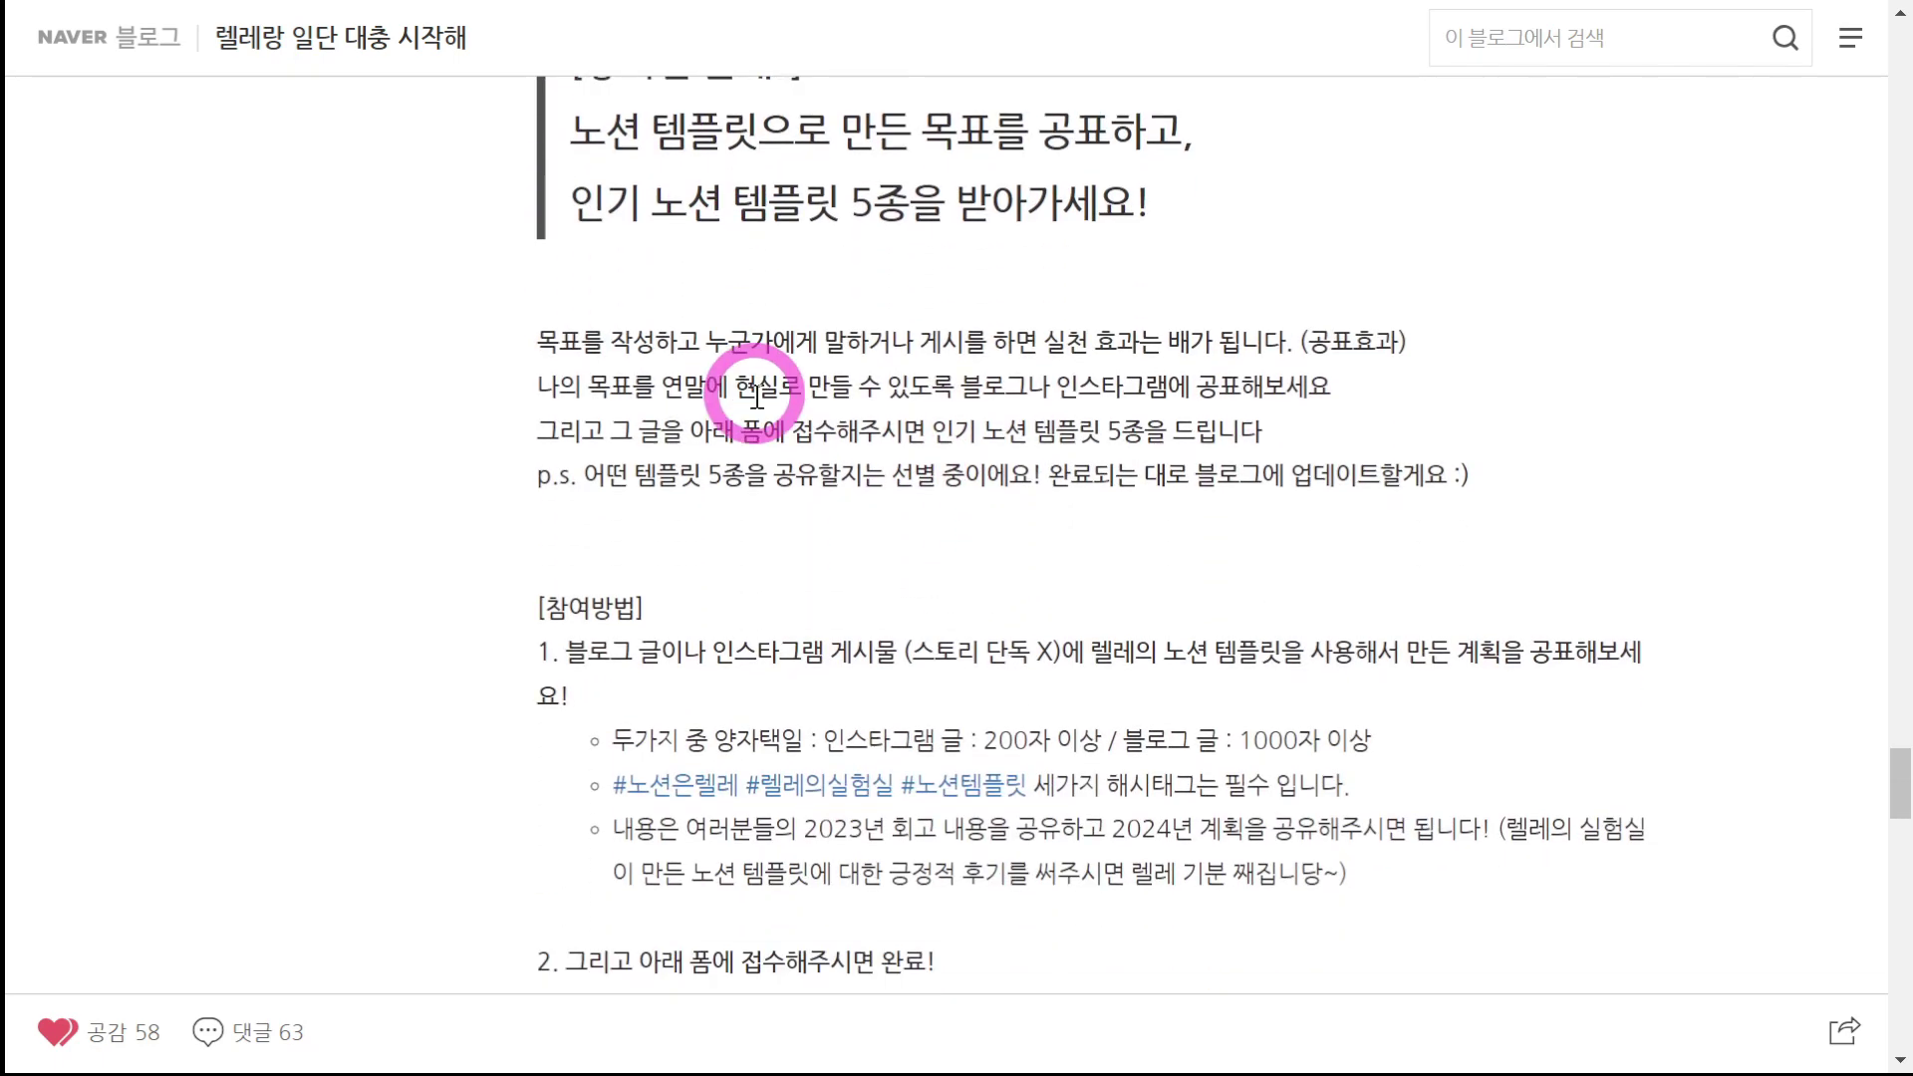
{"action": "scroll", "coordinate": [761, 404], "scroll_direction": "down", "scroll_amount": 7}
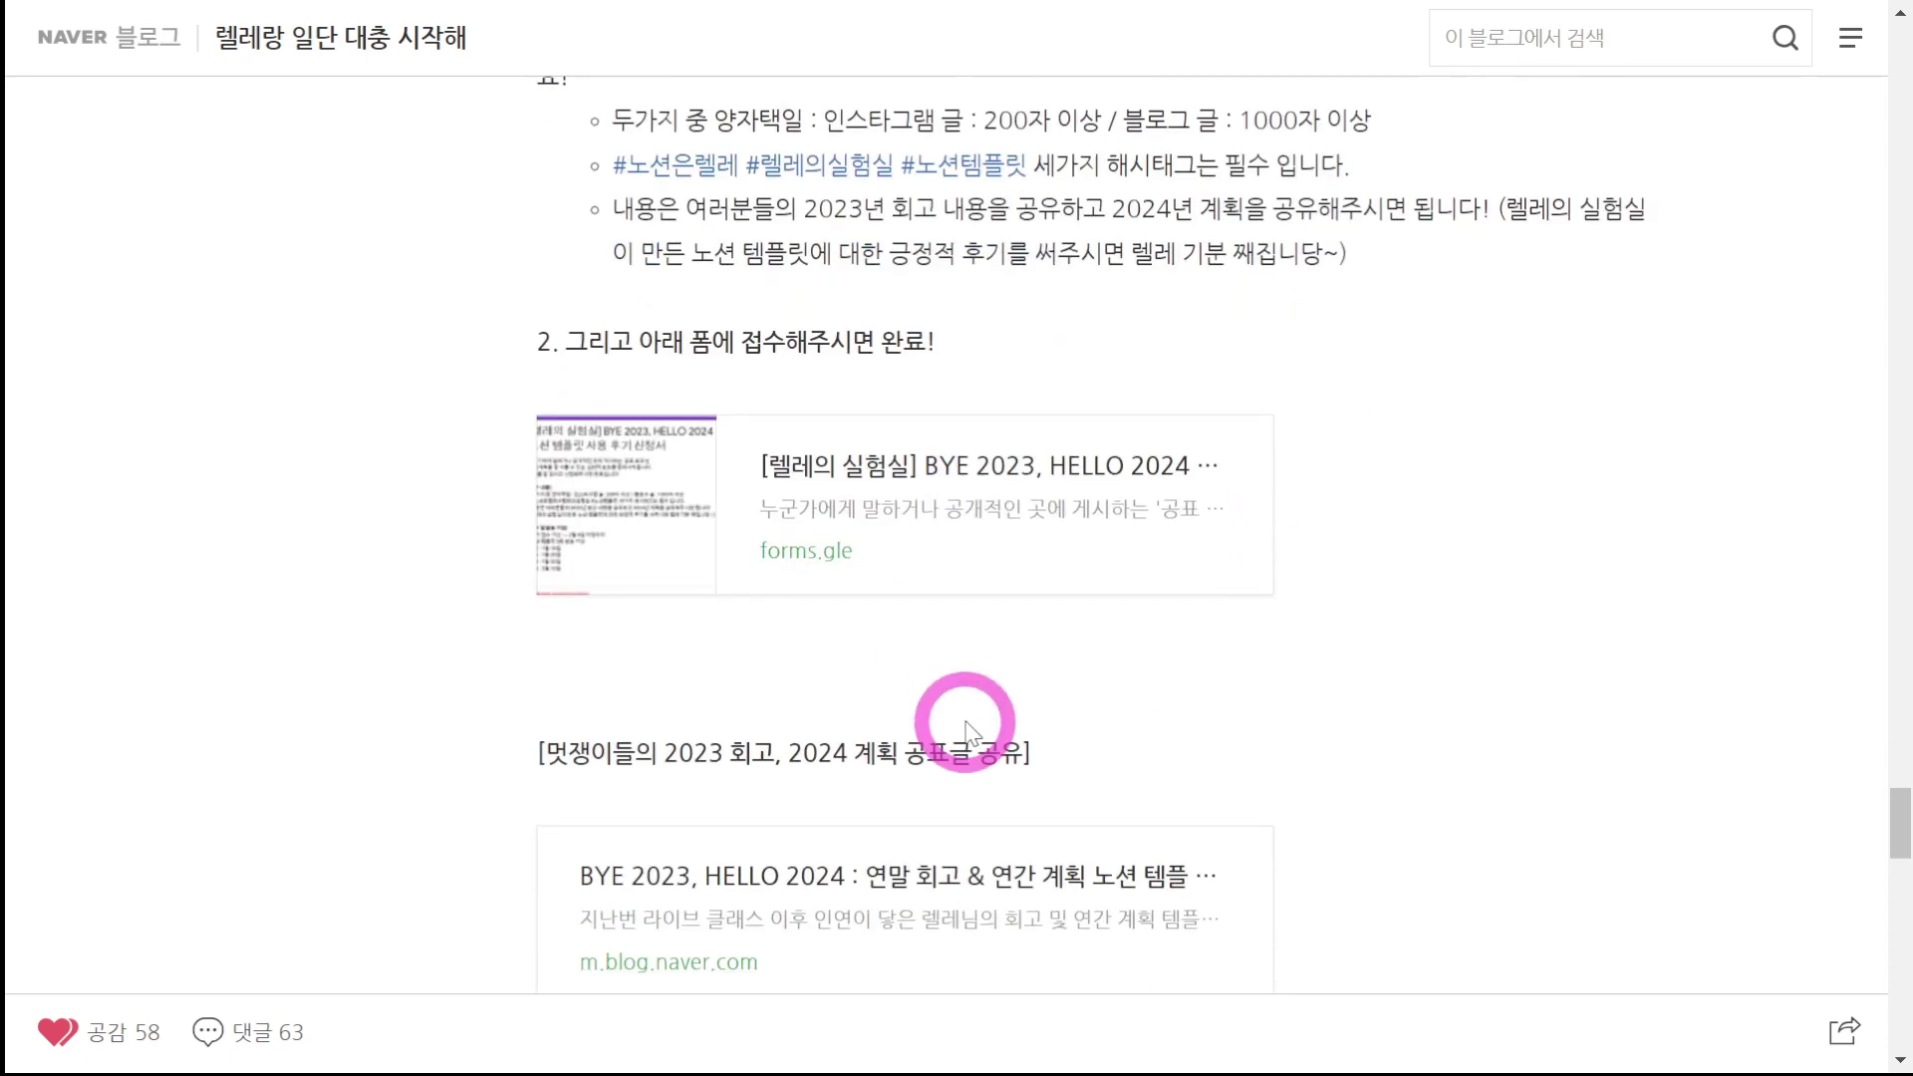
{"action": "scroll", "coordinate": [987, 572], "scroll_direction": "down", "scroll_amount": 3}
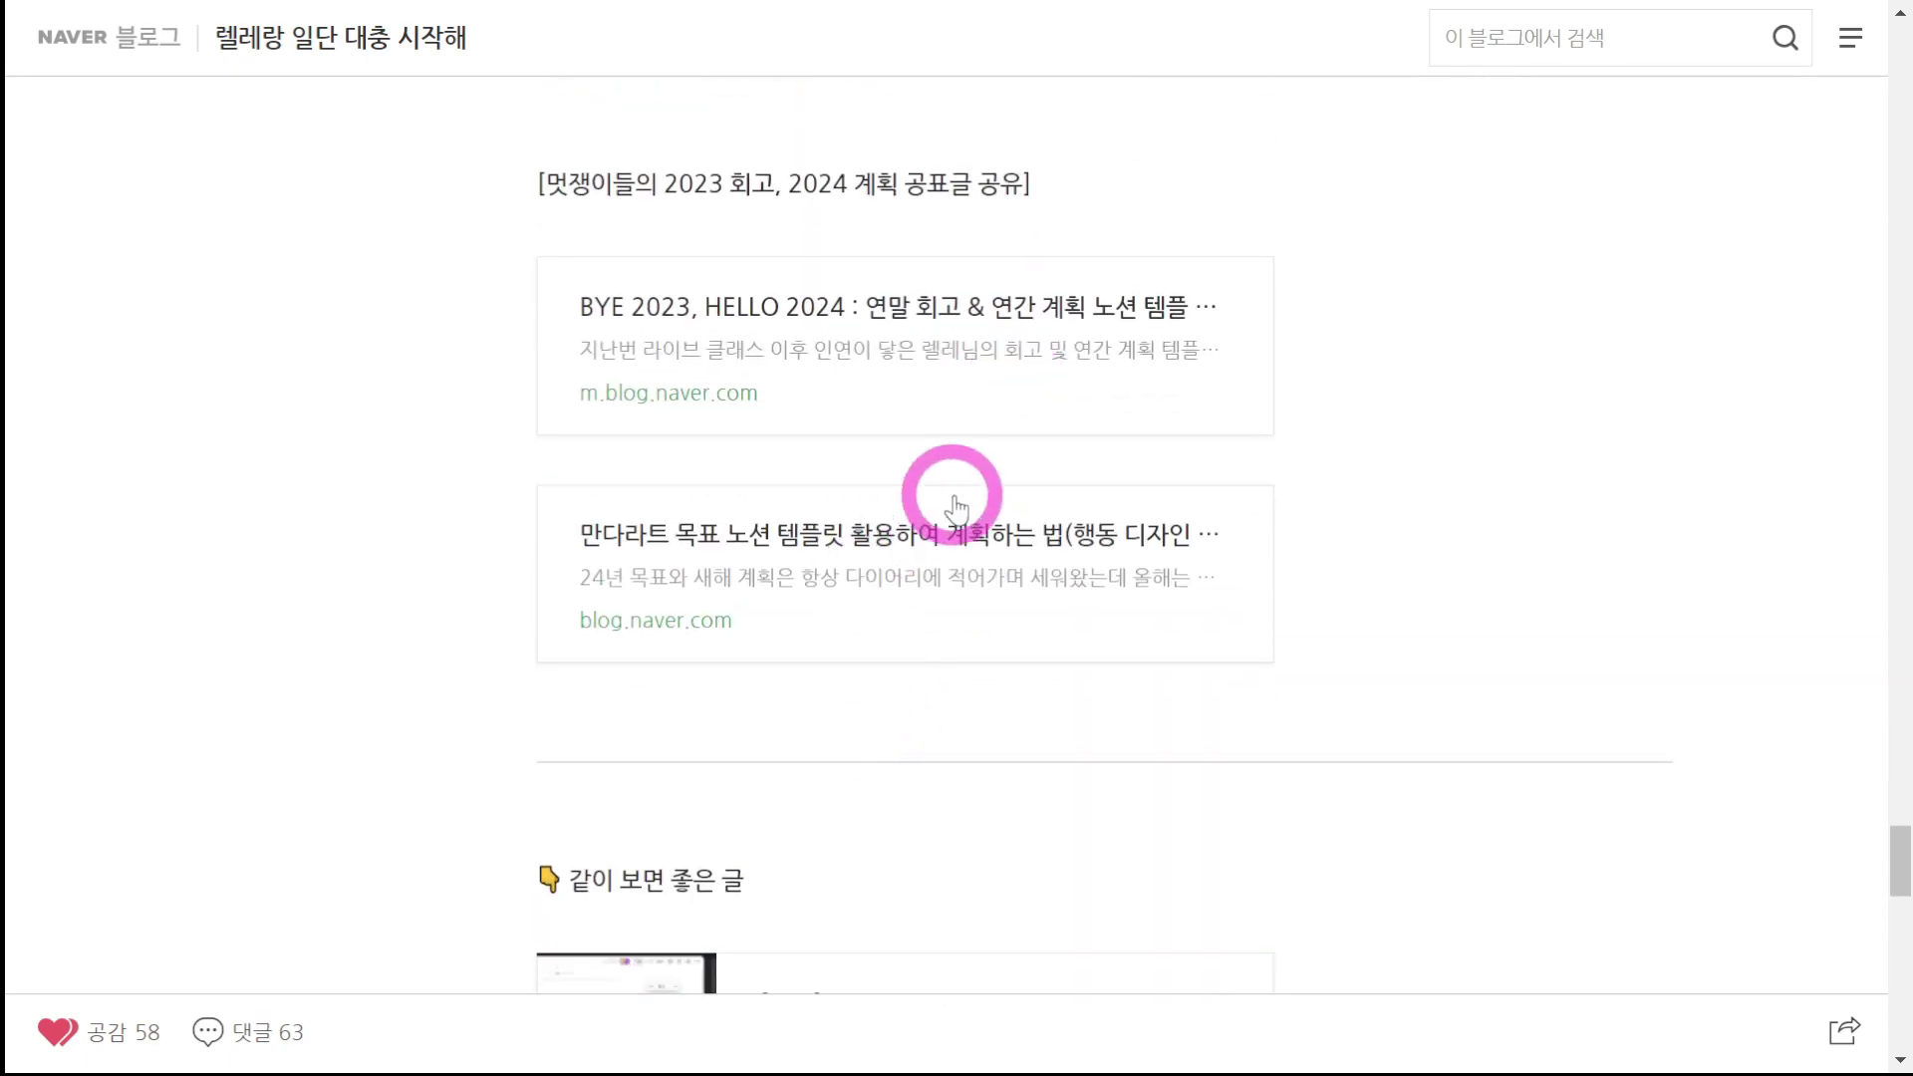
Step: Open the first shared BYE 2023, HELLO 2024 review post and read down to its 2023 한줄평, 키워드 and 총평
{"action": "scroll", "coordinate": [957, 499], "scroll_direction": "up", "scroll_amount": 2}
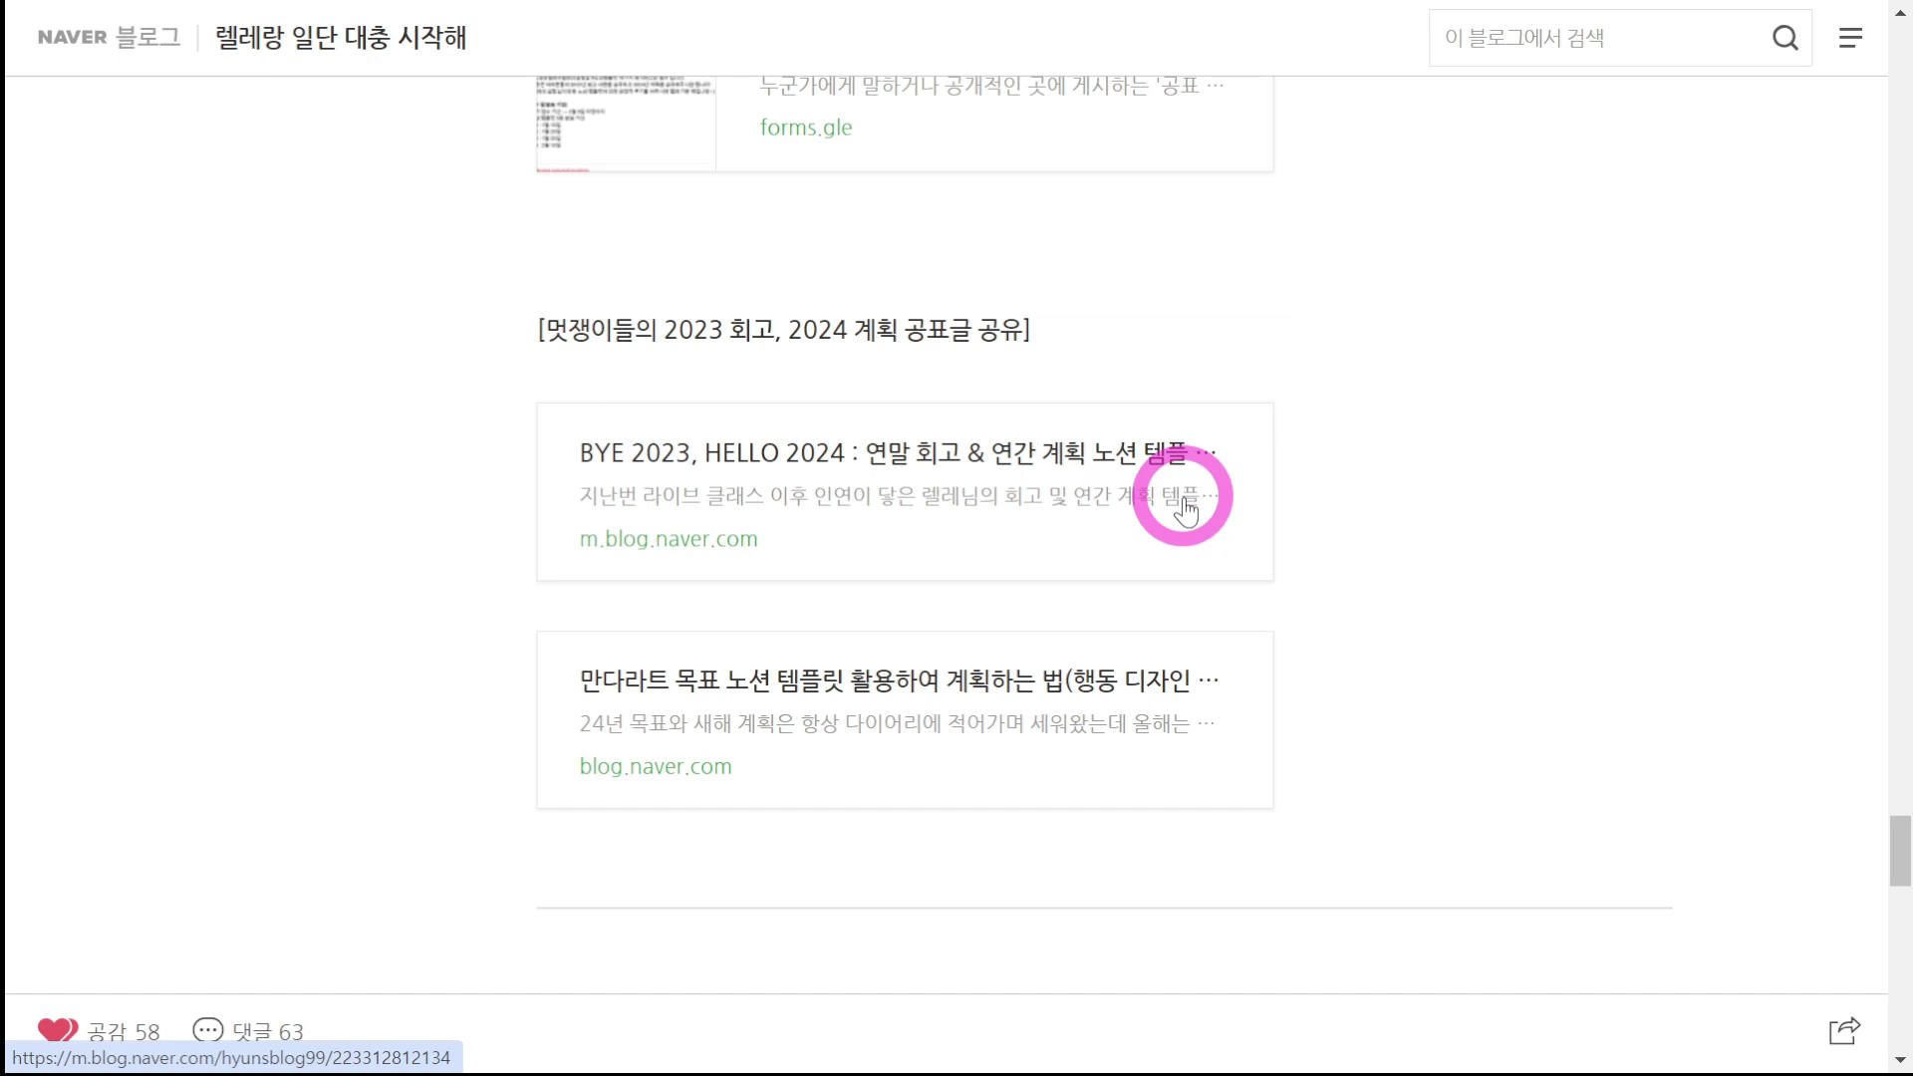
{"action": "left_click", "coordinate": [1197, 514]}
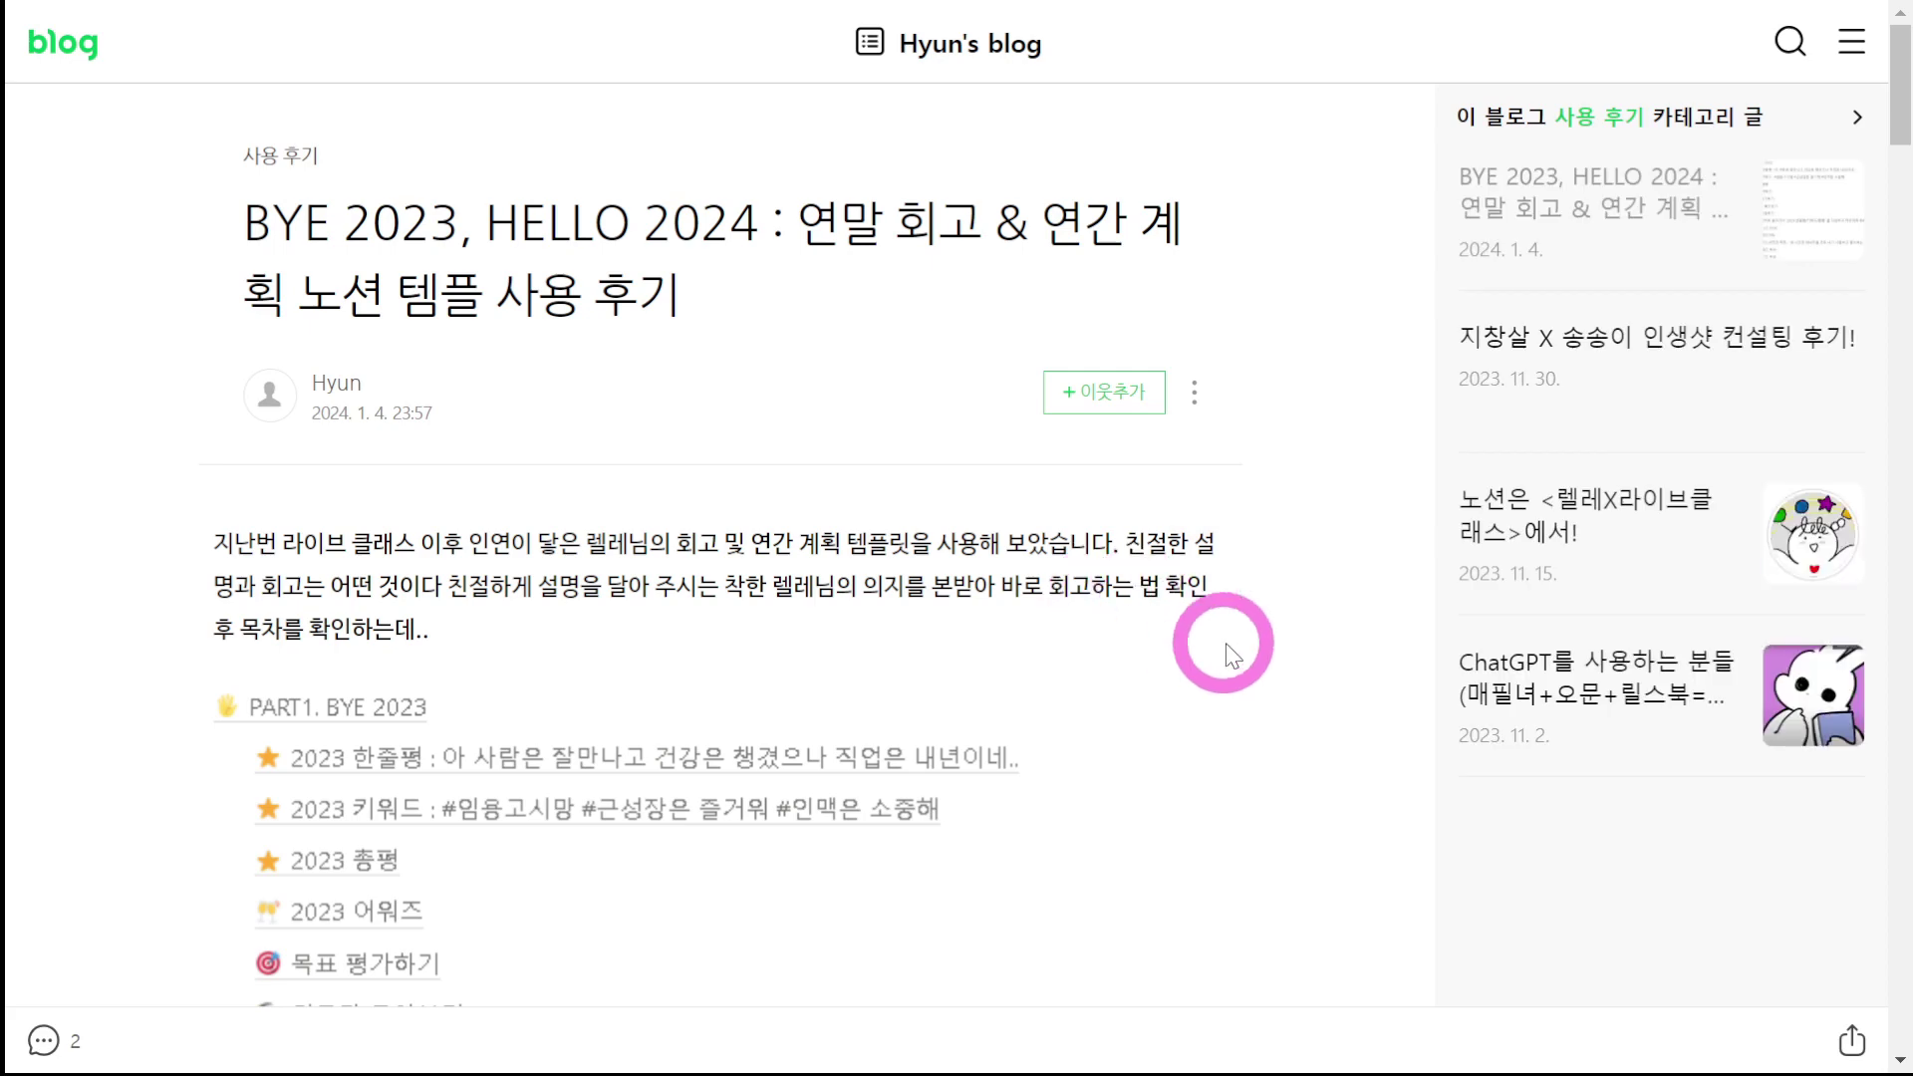
{"action": "scroll", "coordinate": [1239, 647], "scroll_direction": "down", "scroll_amount": 10}
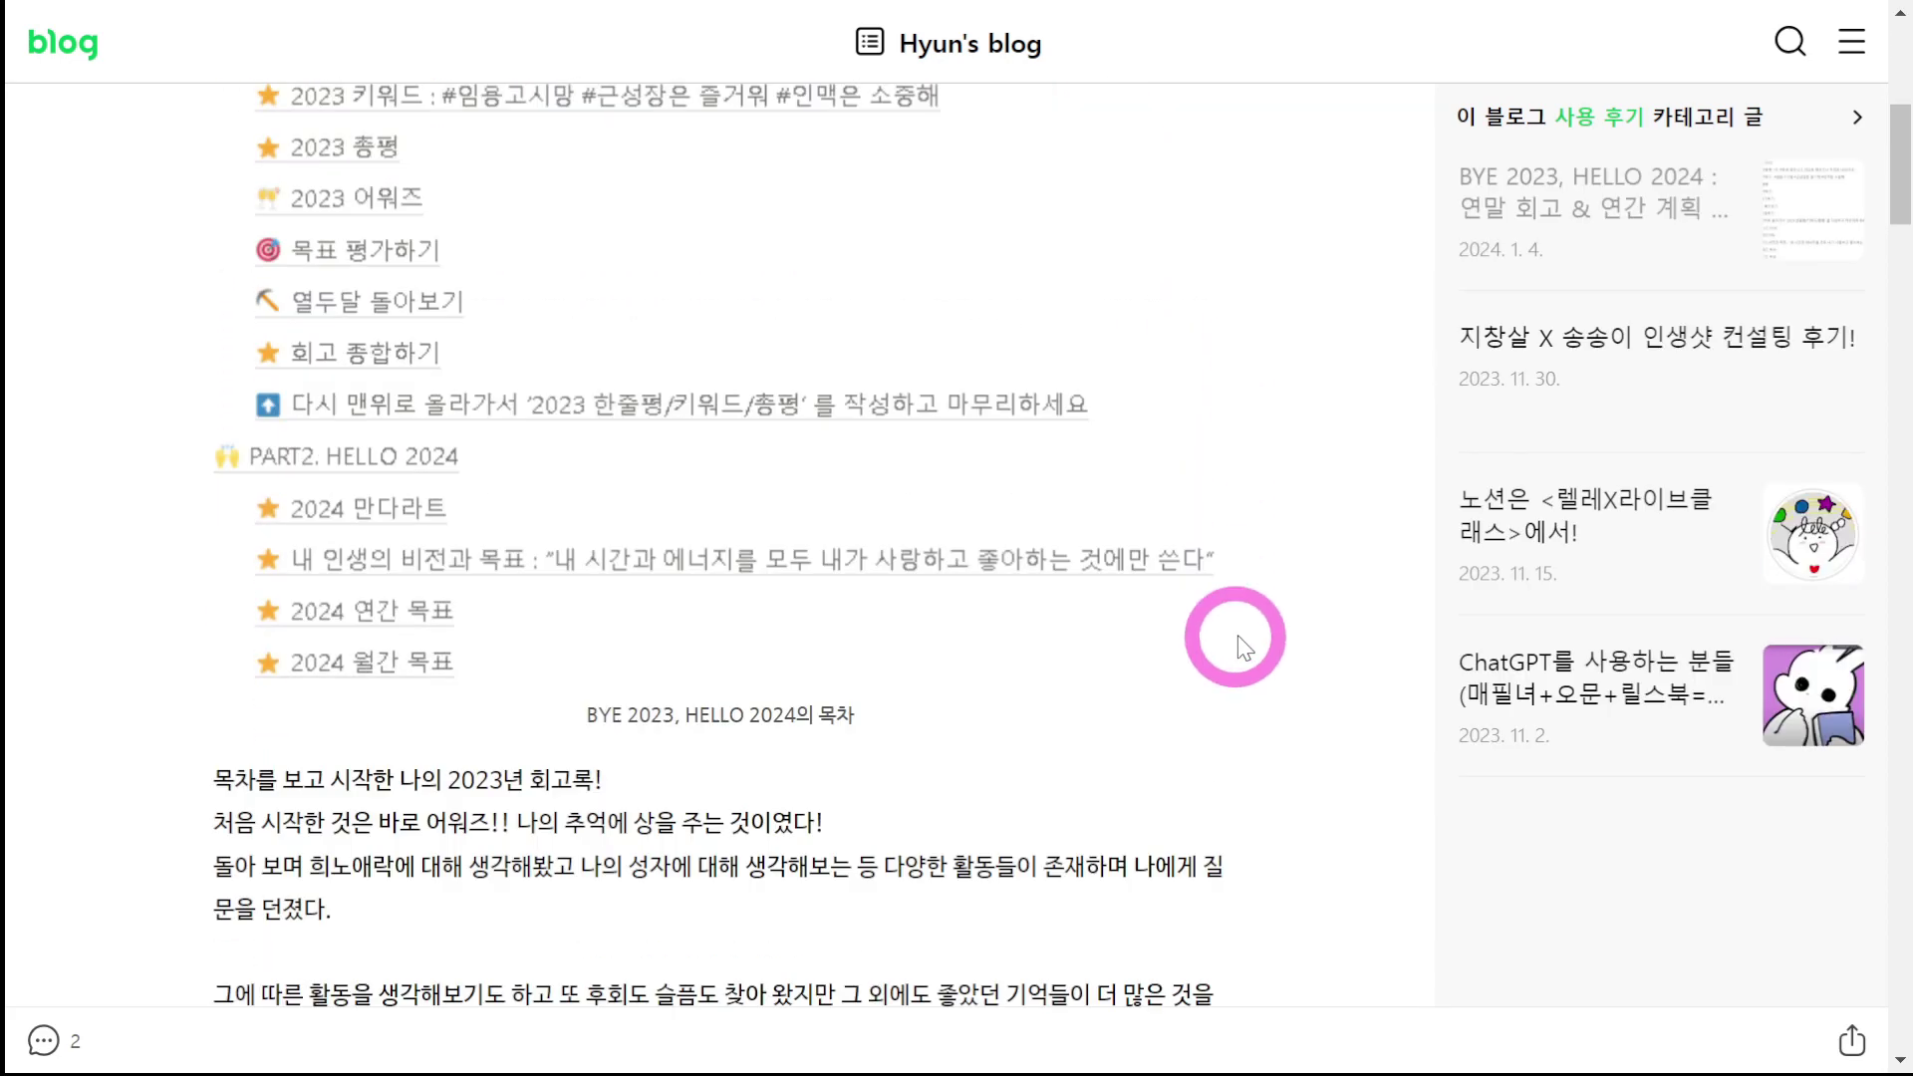
{"action": "scroll", "coordinate": [1238, 647], "scroll_direction": "down", "scroll_amount": 13}
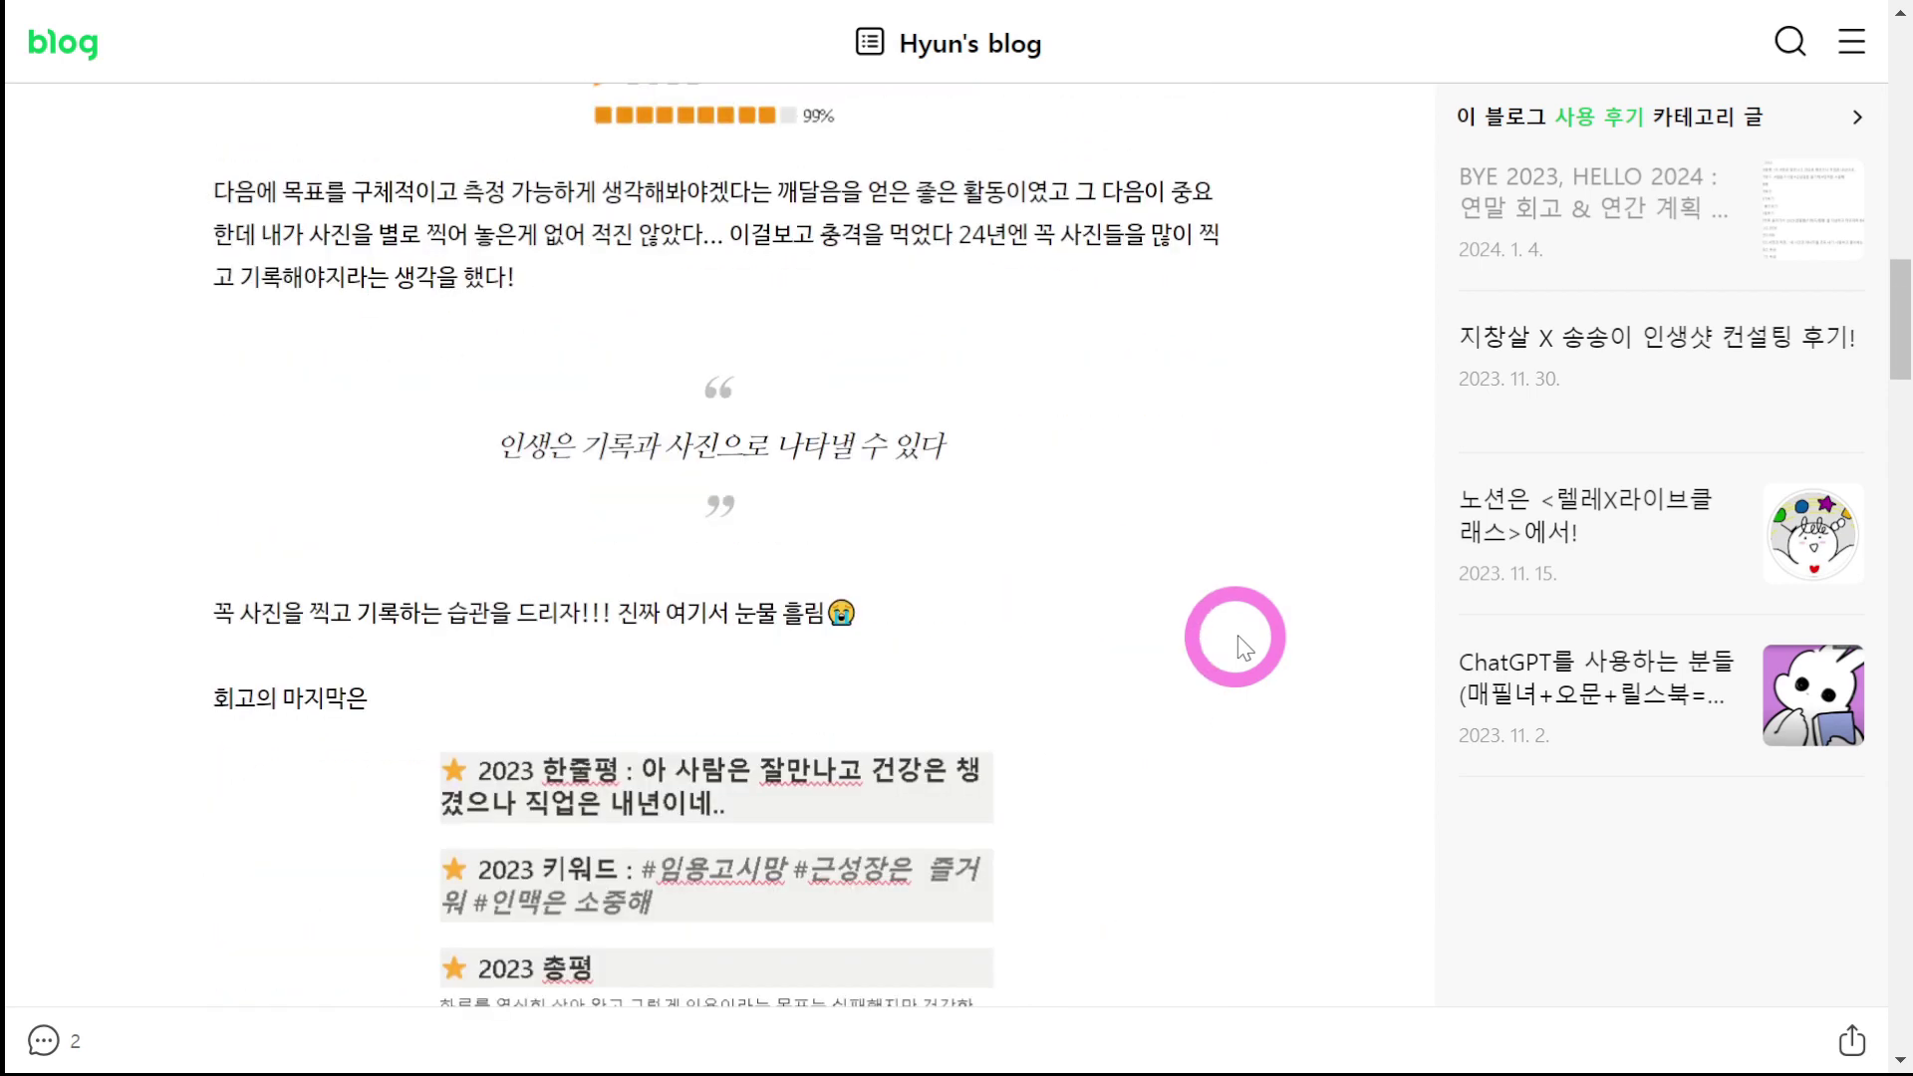
{"action": "scroll", "coordinate": [1238, 648], "scroll_direction": "down", "scroll_amount": 3}
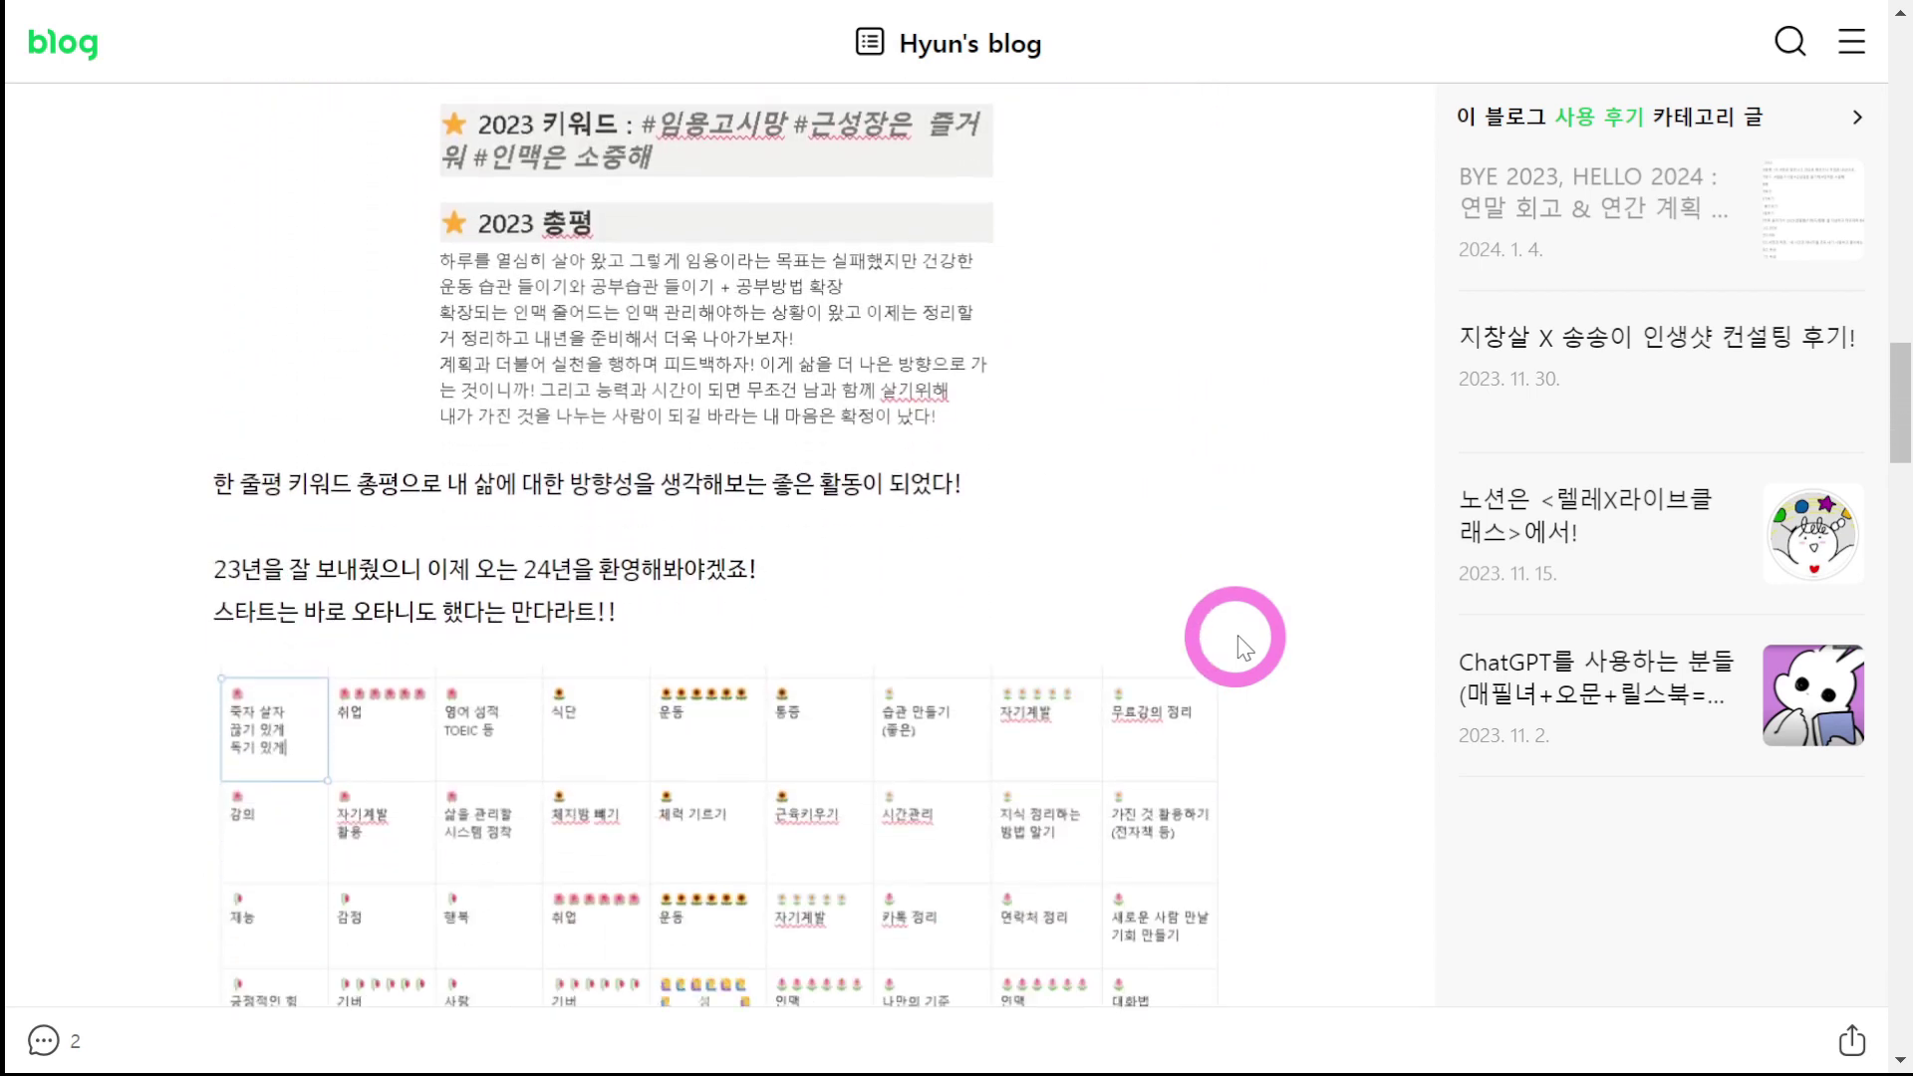
{"action": "scroll", "coordinate": [1238, 647], "scroll_direction": "up", "scroll_amount": 4}
{"action": "scroll", "coordinate": [1238, 647], "scroll_direction": "down", "scroll_amount": 3}
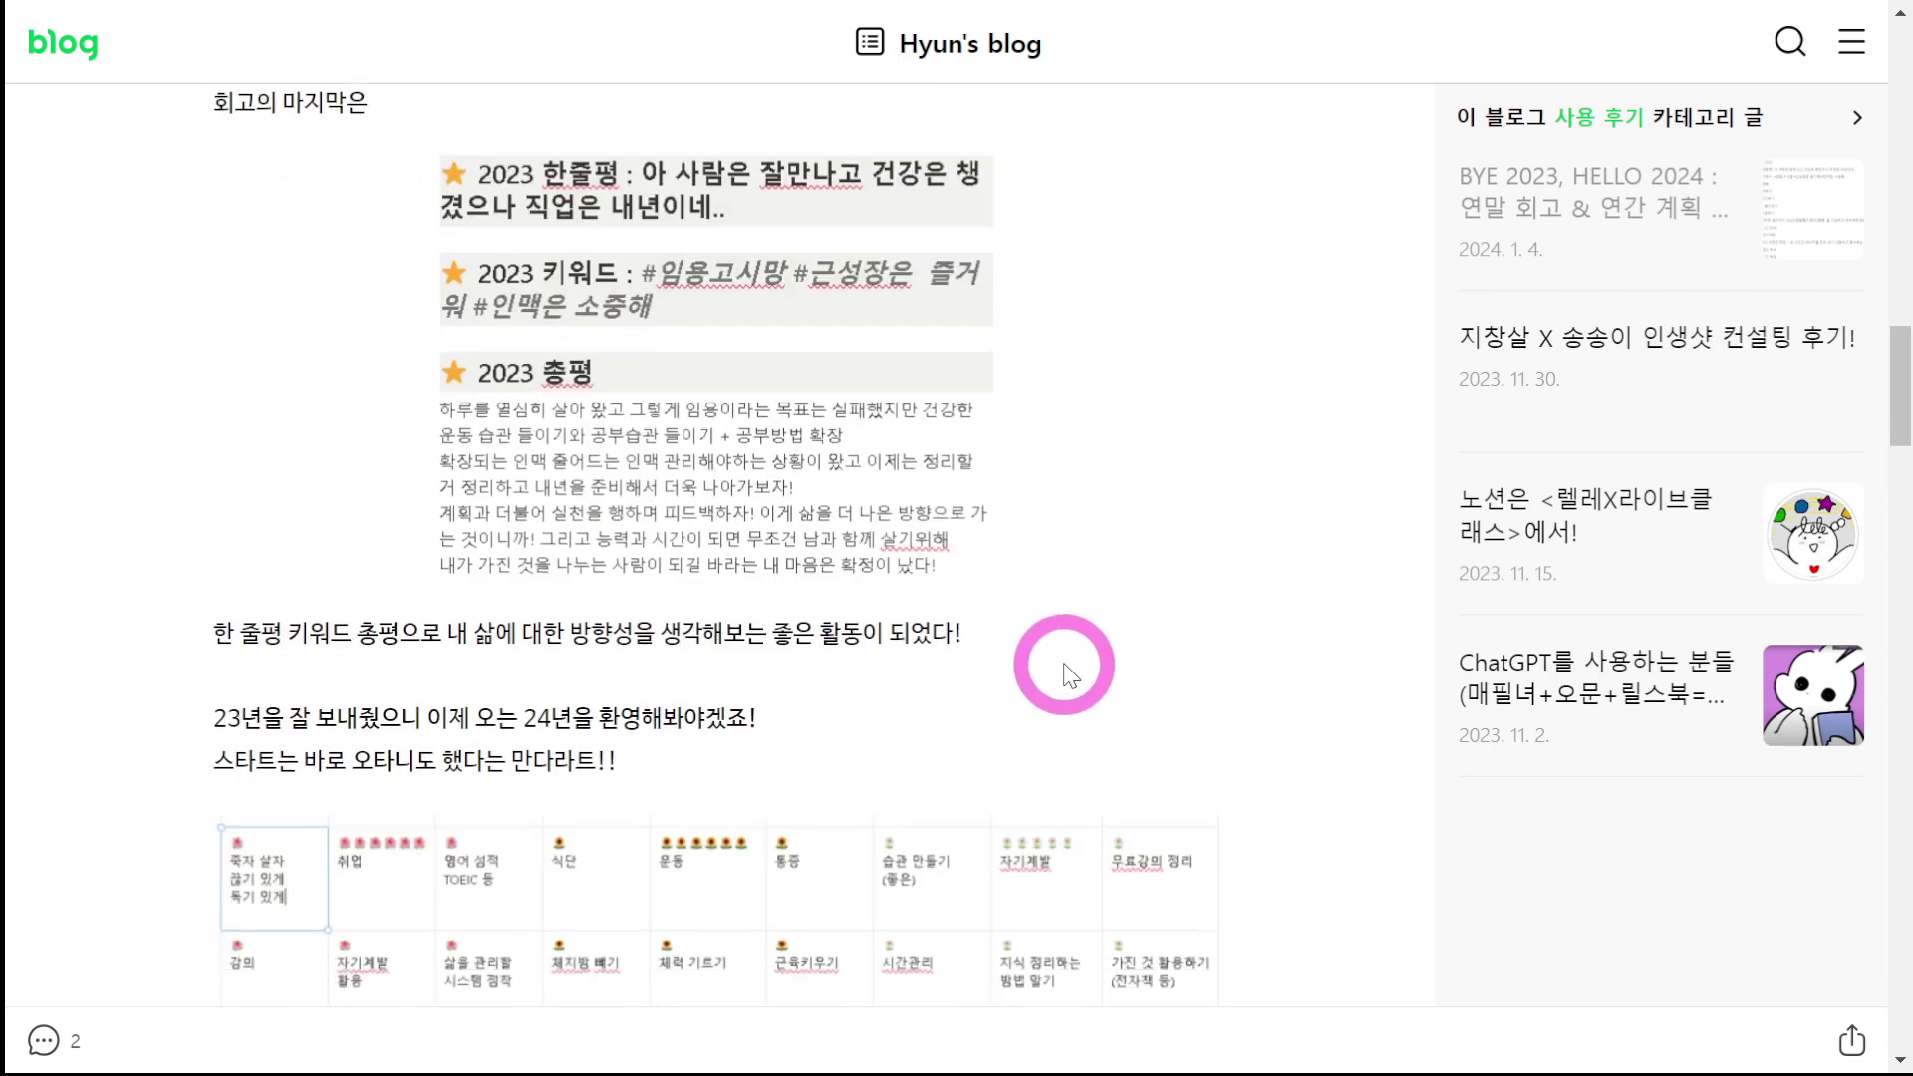
Step: Highlight the reviewer's sentence about the 한 줄평, 키워드 and 총평 activity, then view the 만다라트 chart below it
{"action": "left_click_drag", "start_coordinate": [1061, 660], "coordinate": [199, 656]}
{"action": "left_click", "coordinate": [499, 643]}
{"action": "scroll", "coordinate": [504, 647], "scroll_direction": "down", "scroll_amount": 6}
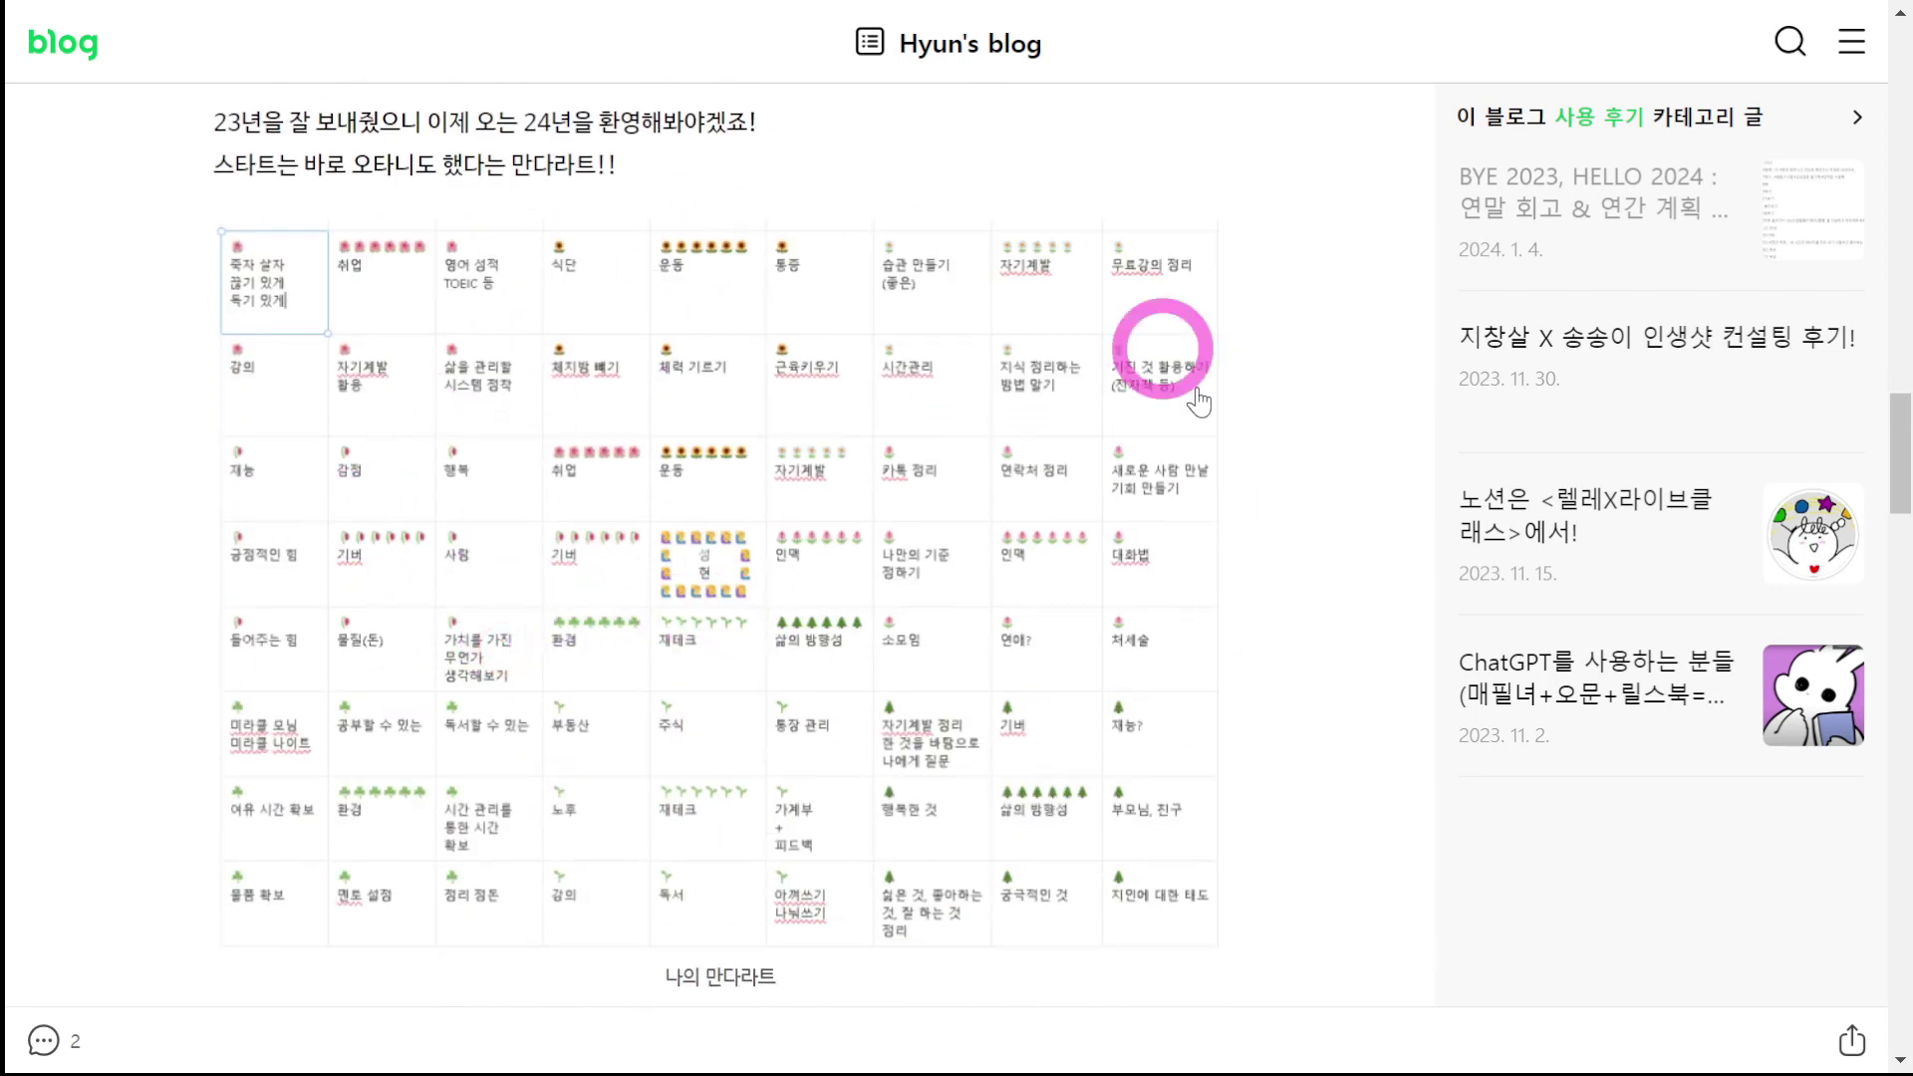
Step: Look through the review's 2024 연간 목표 and 2024 월간 목표 tables down to its closing message and hashtags
{"action": "scroll", "coordinate": [1265, 821], "scroll_direction": "down", "scroll_amount": 9}
{"action": "scroll", "coordinate": [1265, 821], "scroll_direction": "down", "scroll_amount": 3}
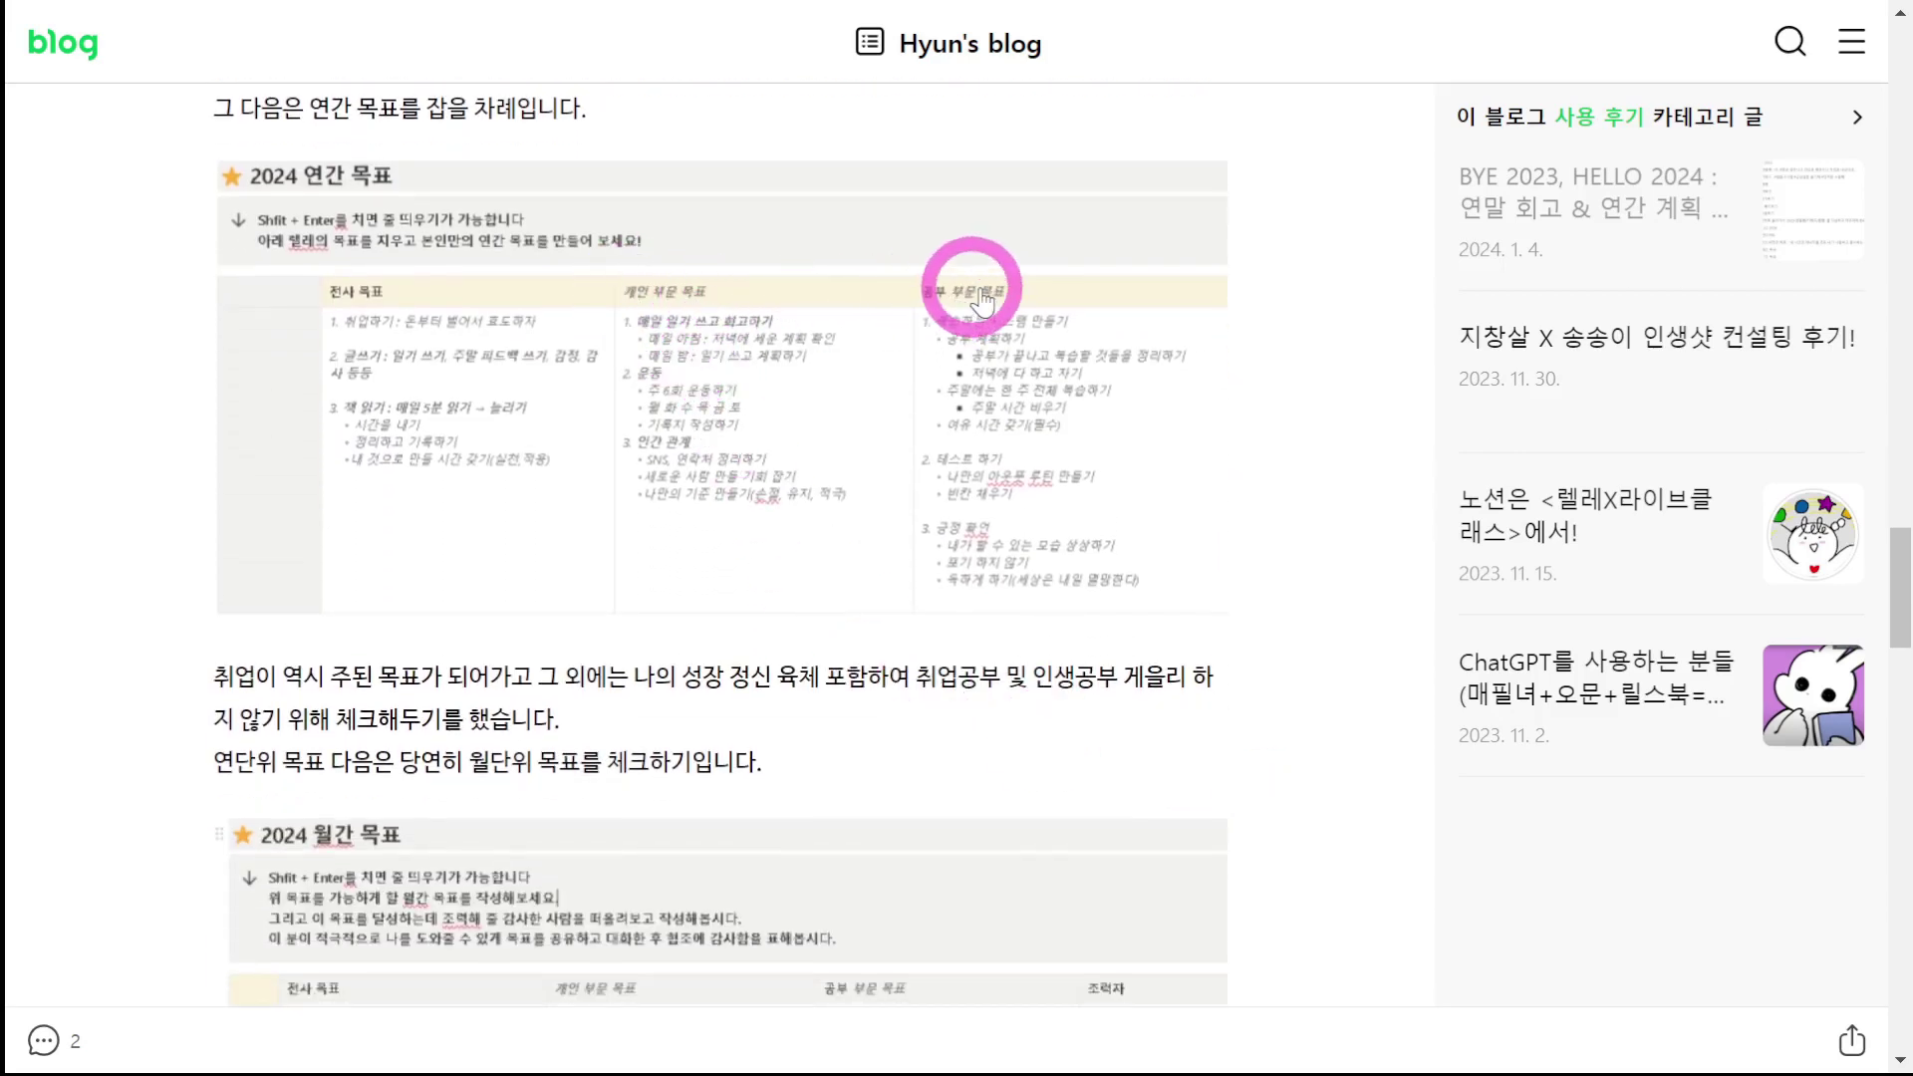
{"action": "scroll", "coordinate": [1210, 730], "scroll_direction": "down", "scroll_amount": 6}
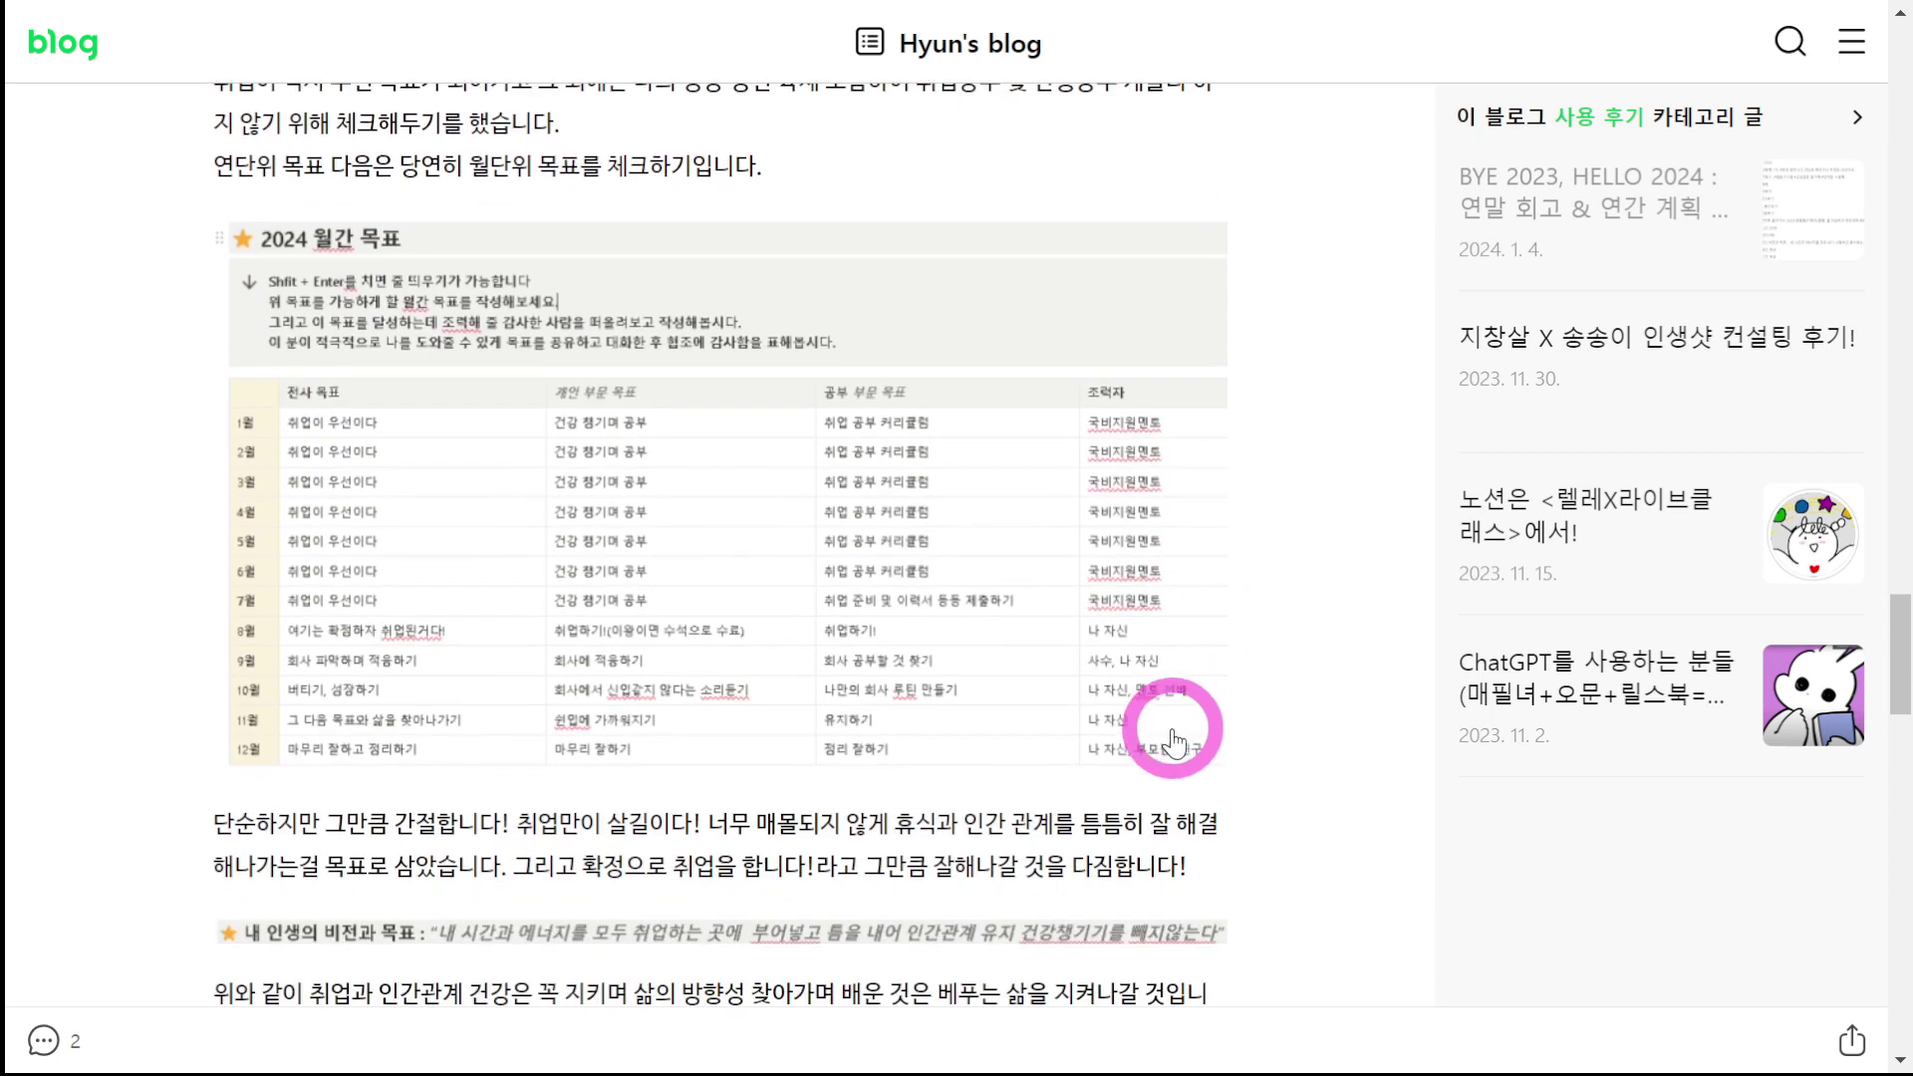
{"action": "scroll", "coordinate": [1175, 742], "scroll_direction": "down", "scroll_amount": 15}
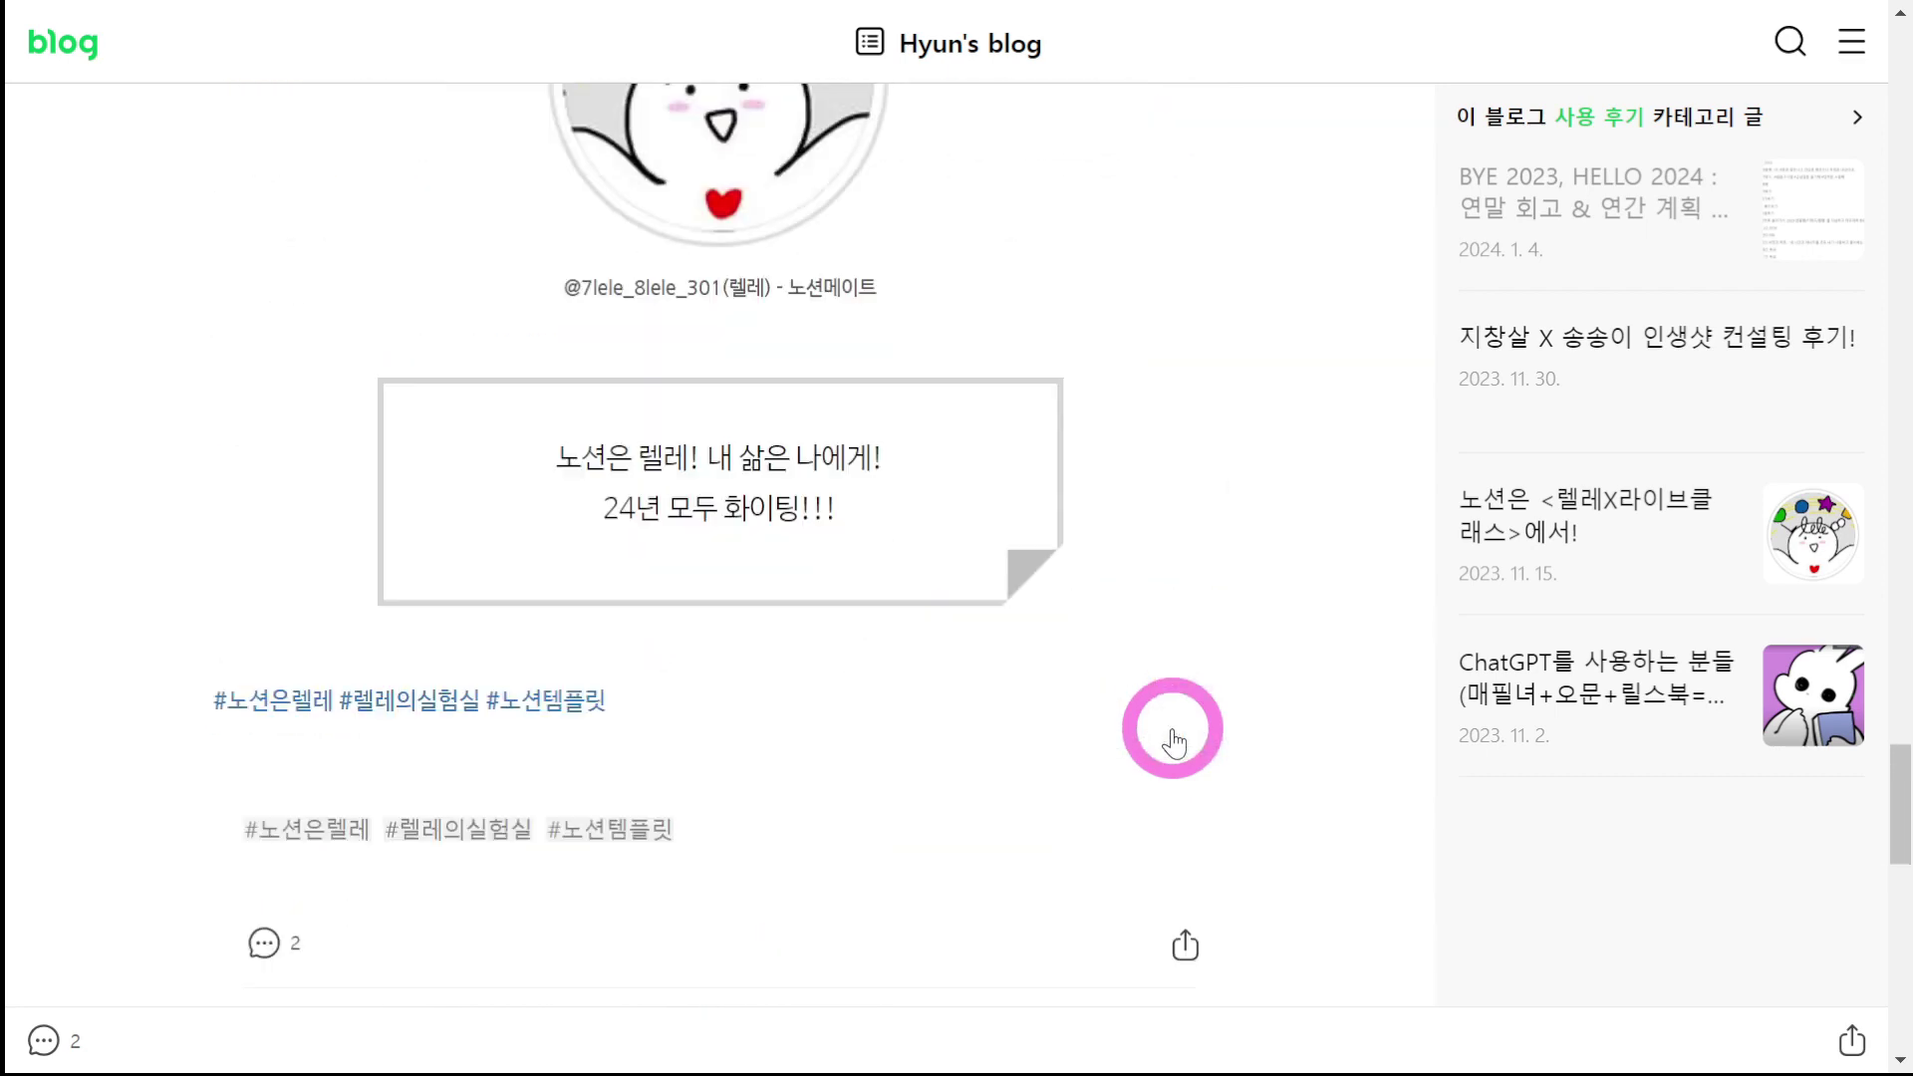
{"action": "scroll", "coordinate": [1171, 727], "scroll_direction": "up", "scroll_amount": 5}
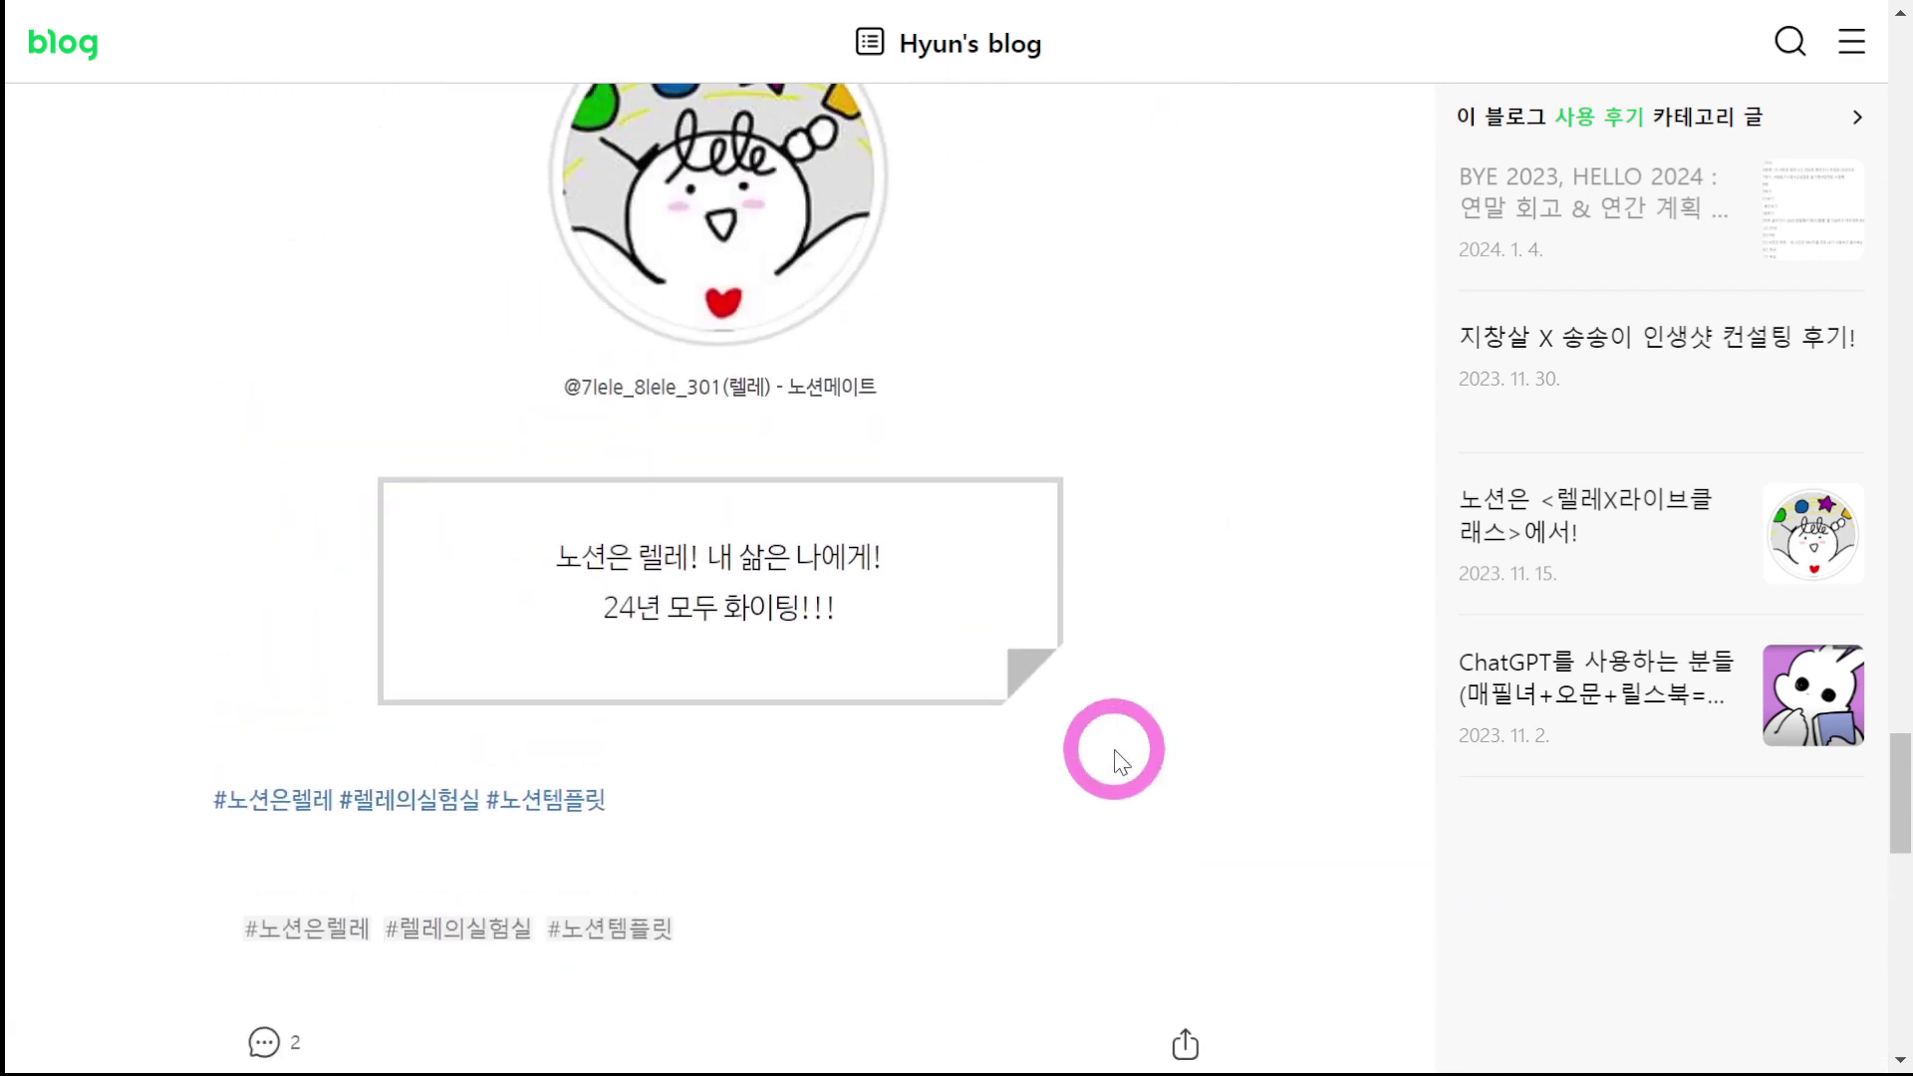
{"action": "scroll", "coordinate": [806, 493], "scroll_direction": "up", "scroll_amount": 3}
{"action": "scroll", "coordinate": [881, 598], "scroll_direction": "down", "scroll_amount": 3}
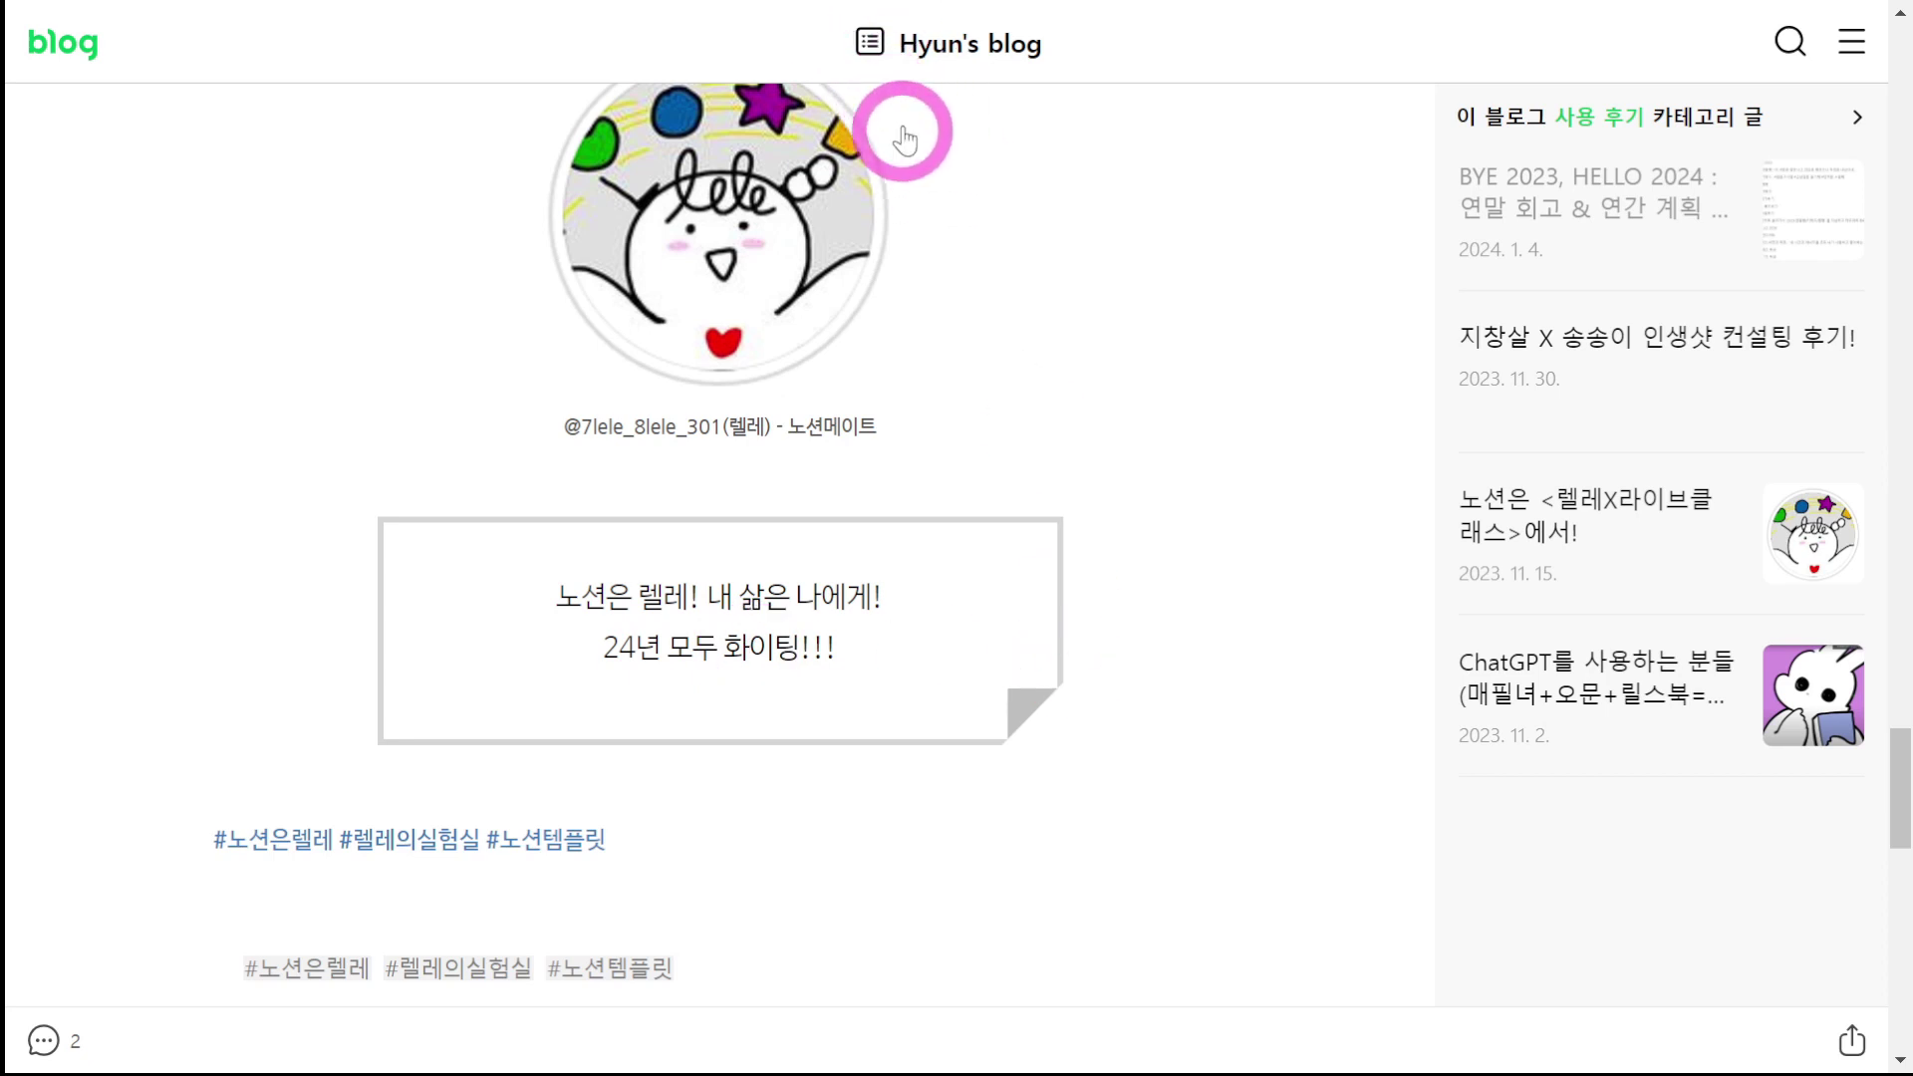
Step: Close this review, open the second shared post on the 만다라트 목표 노션 템플릿 in full screen, and read down to its 23년 한줄평 and 키워드
{"action": "key", "text": "F11"}
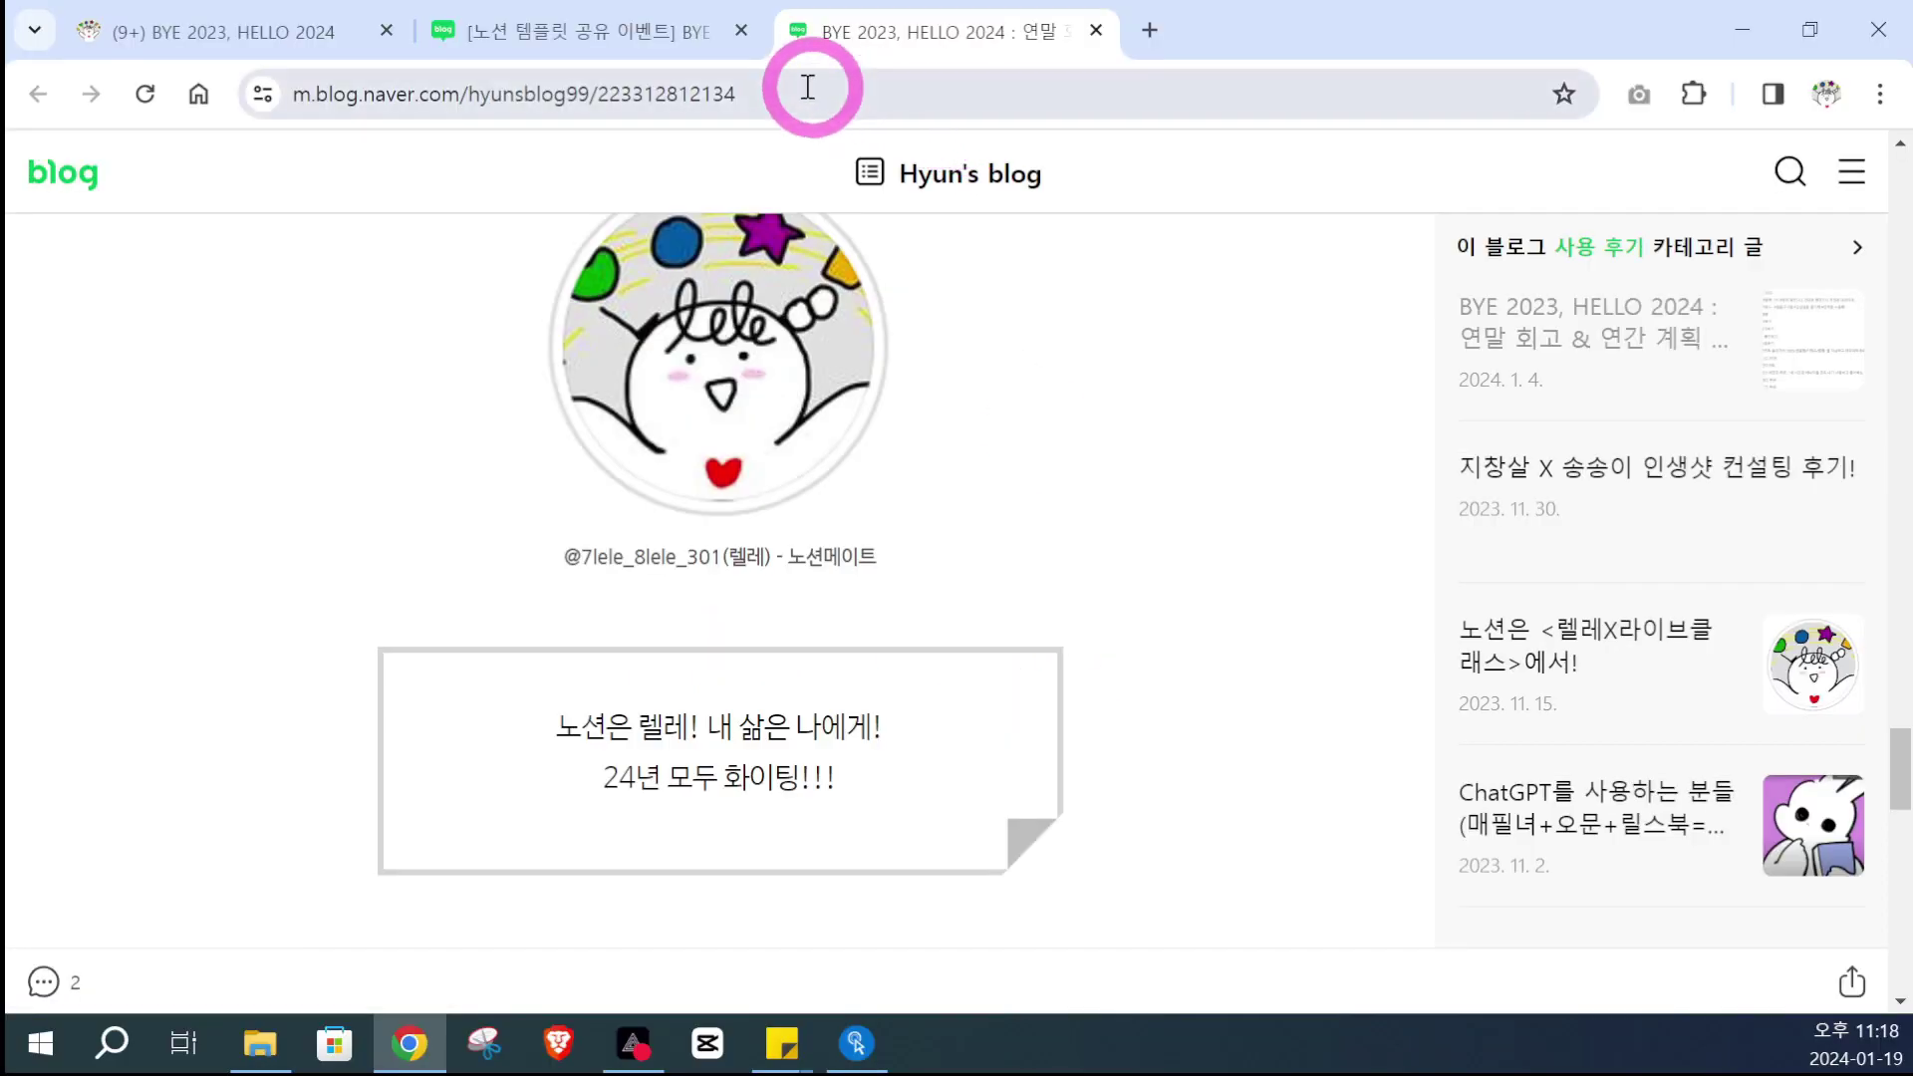
{"action": "left_click", "coordinate": [1095, 31]}
{"action": "left_click", "coordinate": [846, 811]}
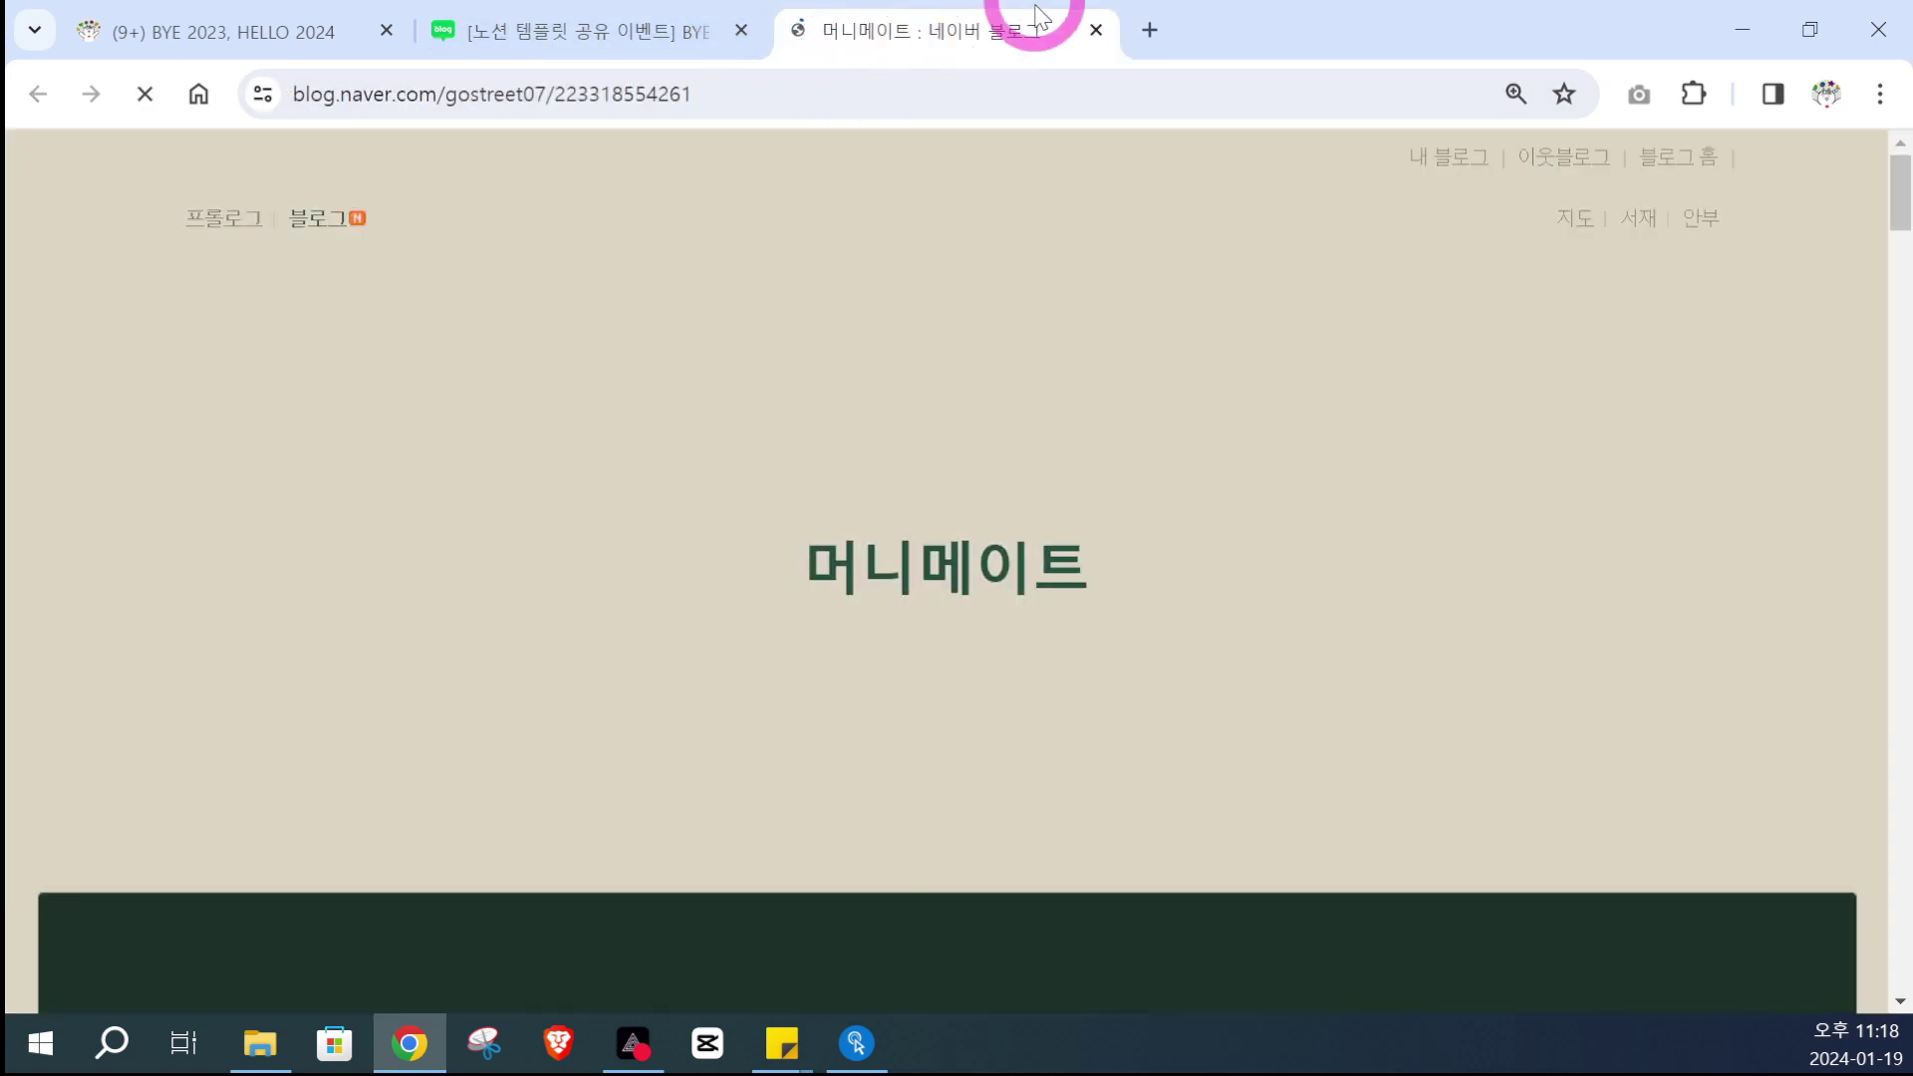
{"action": "key", "text": "F11"}
{"action": "scroll", "coordinate": [1145, 571], "scroll_direction": "down", "scroll_amount": 7}
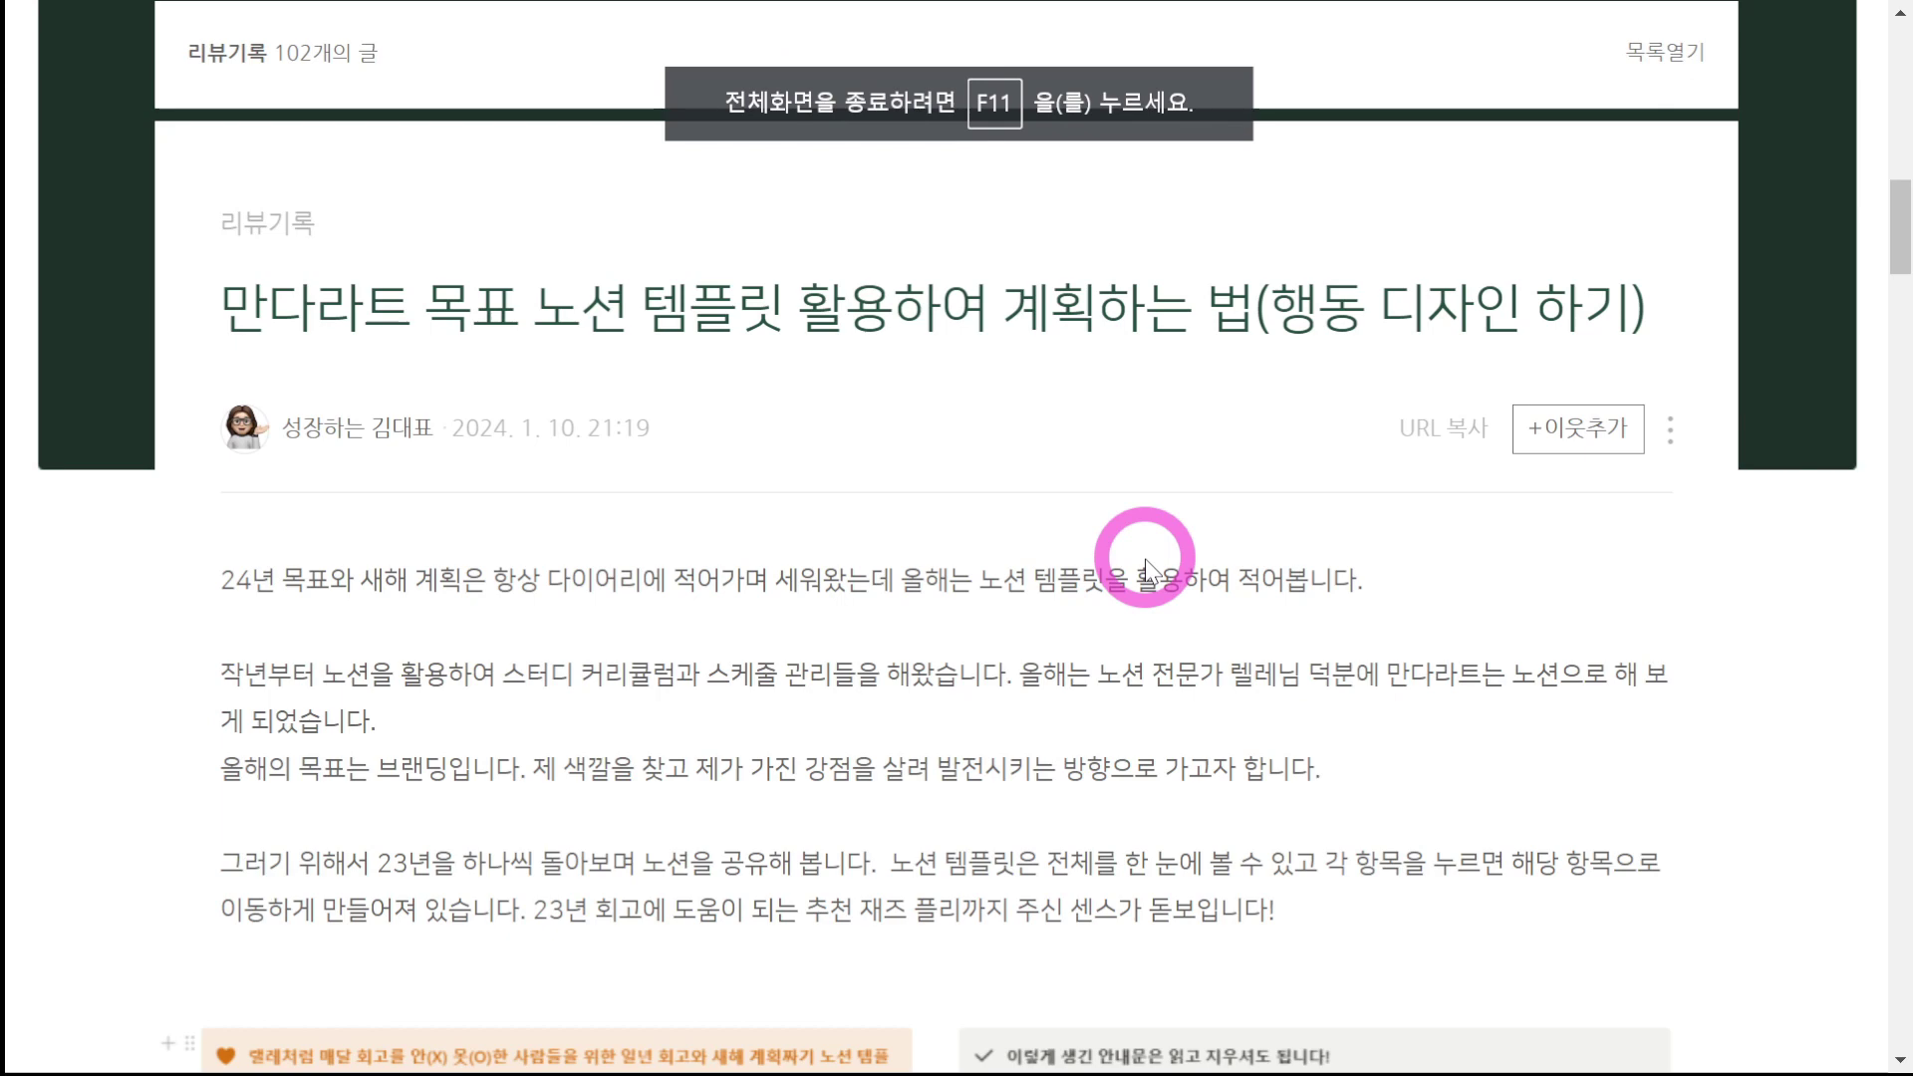
{"action": "scroll", "coordinate": [1145, 571], "scroll_direction": "down", "scroll_amount": 3}
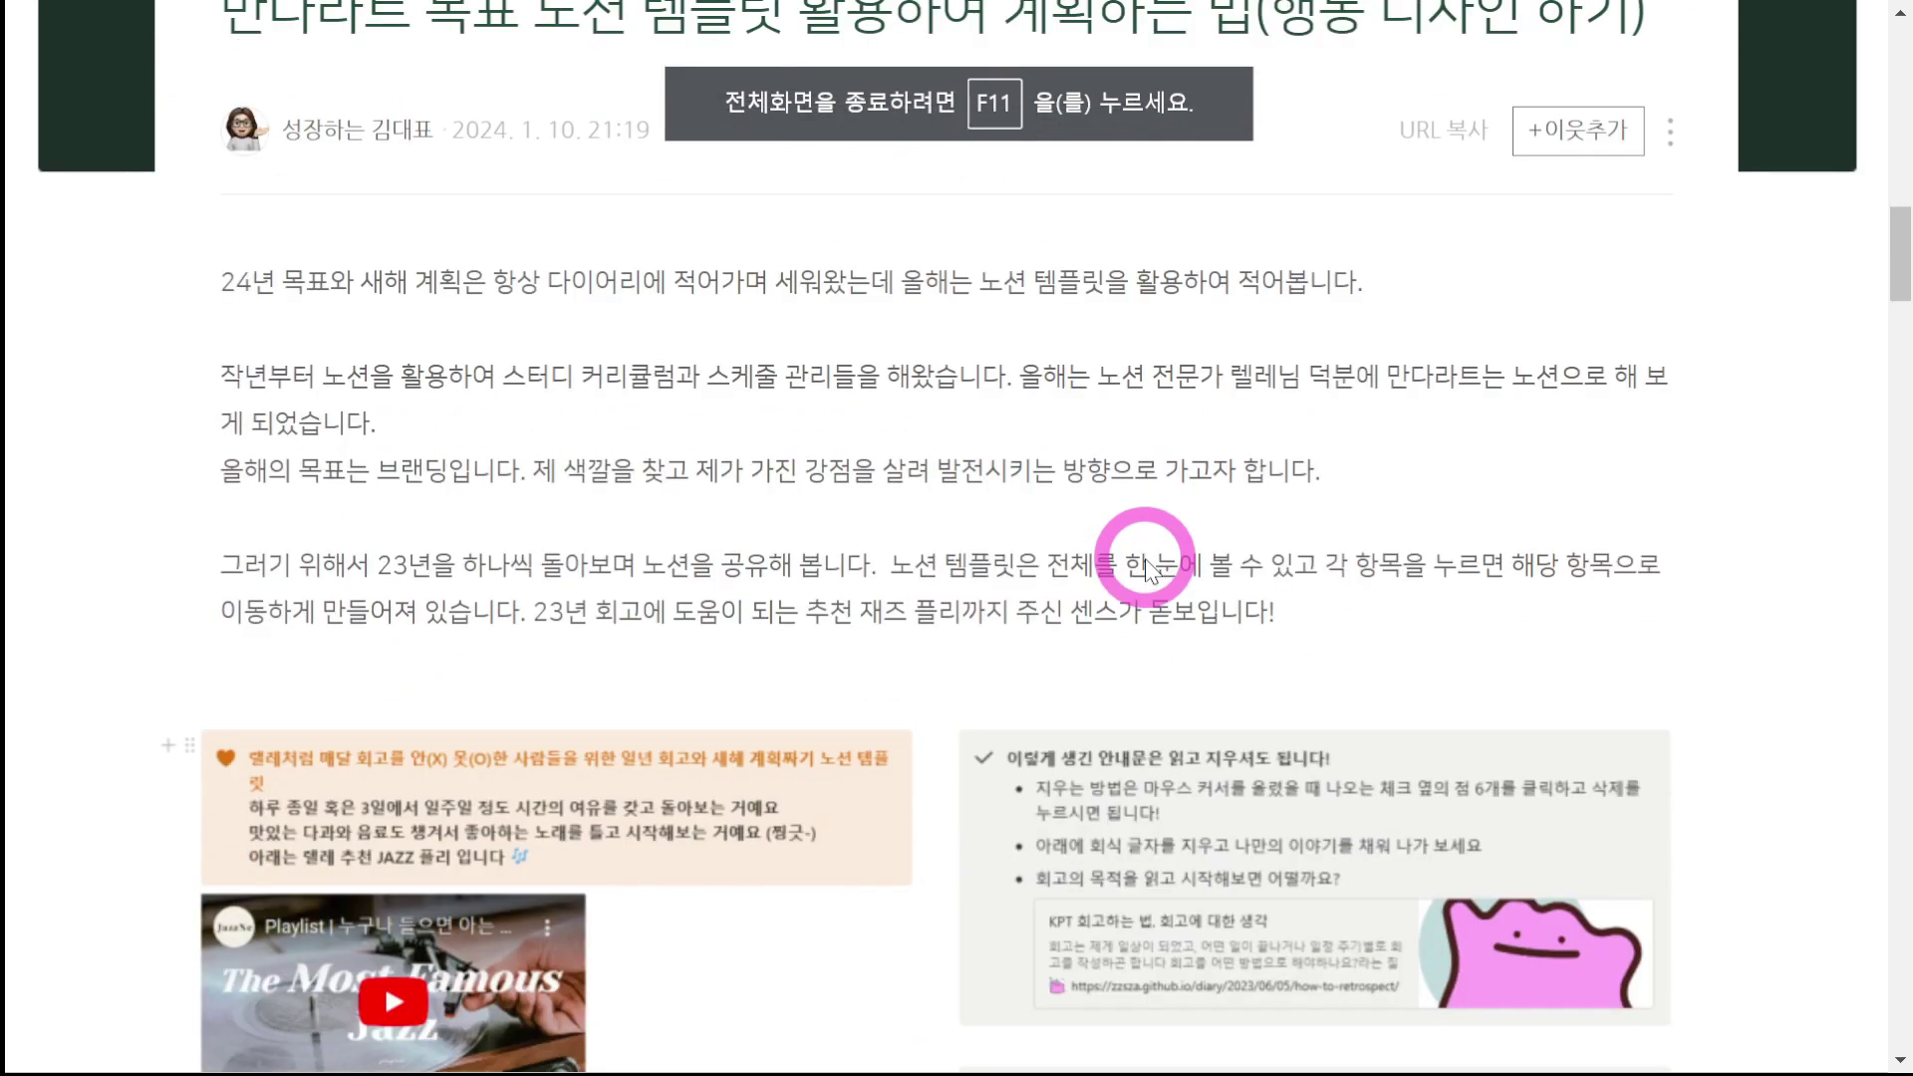
{"action": "scroll", "coordinate": [1147, 570], "scroll_direction": "down", "scroll_amount": 11}
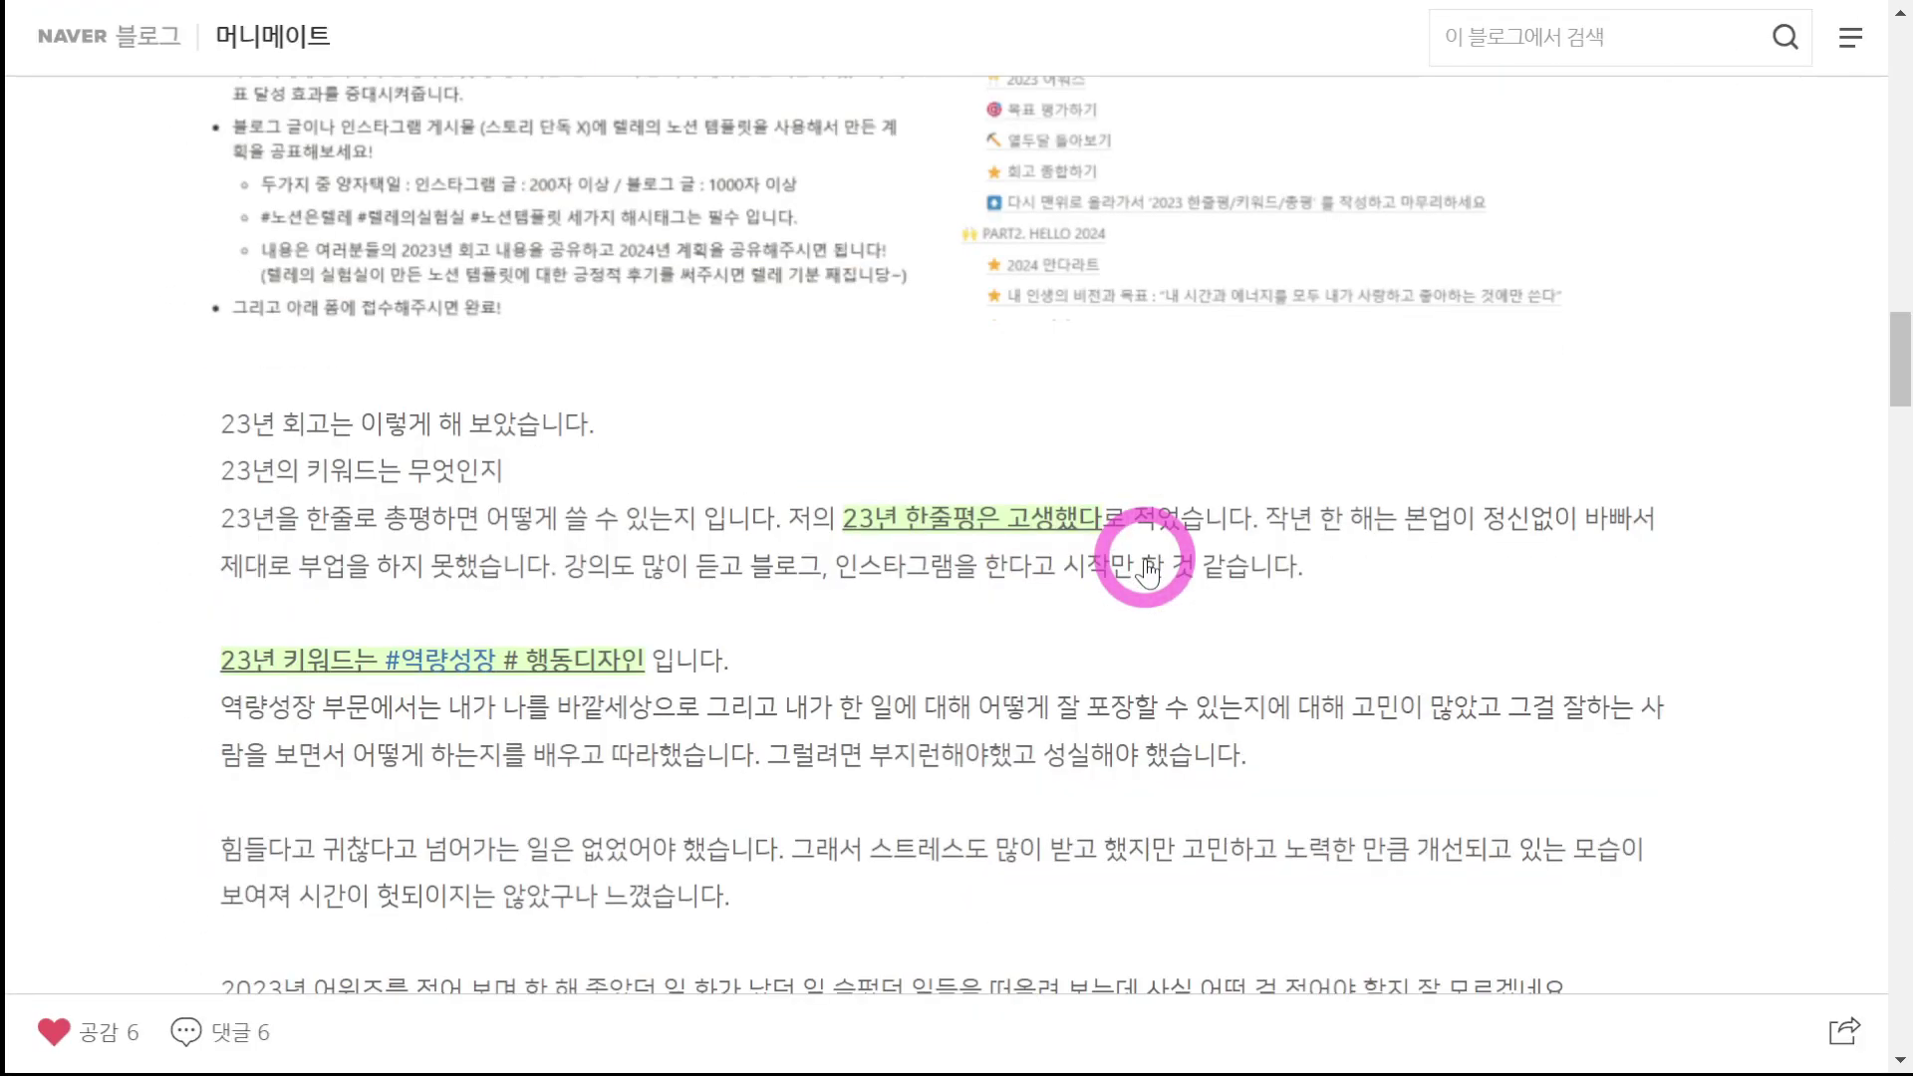
{"action": "scroll", "coordinate": [1063, 578], "scroll_direction": "down", "scroll_amount": 2}
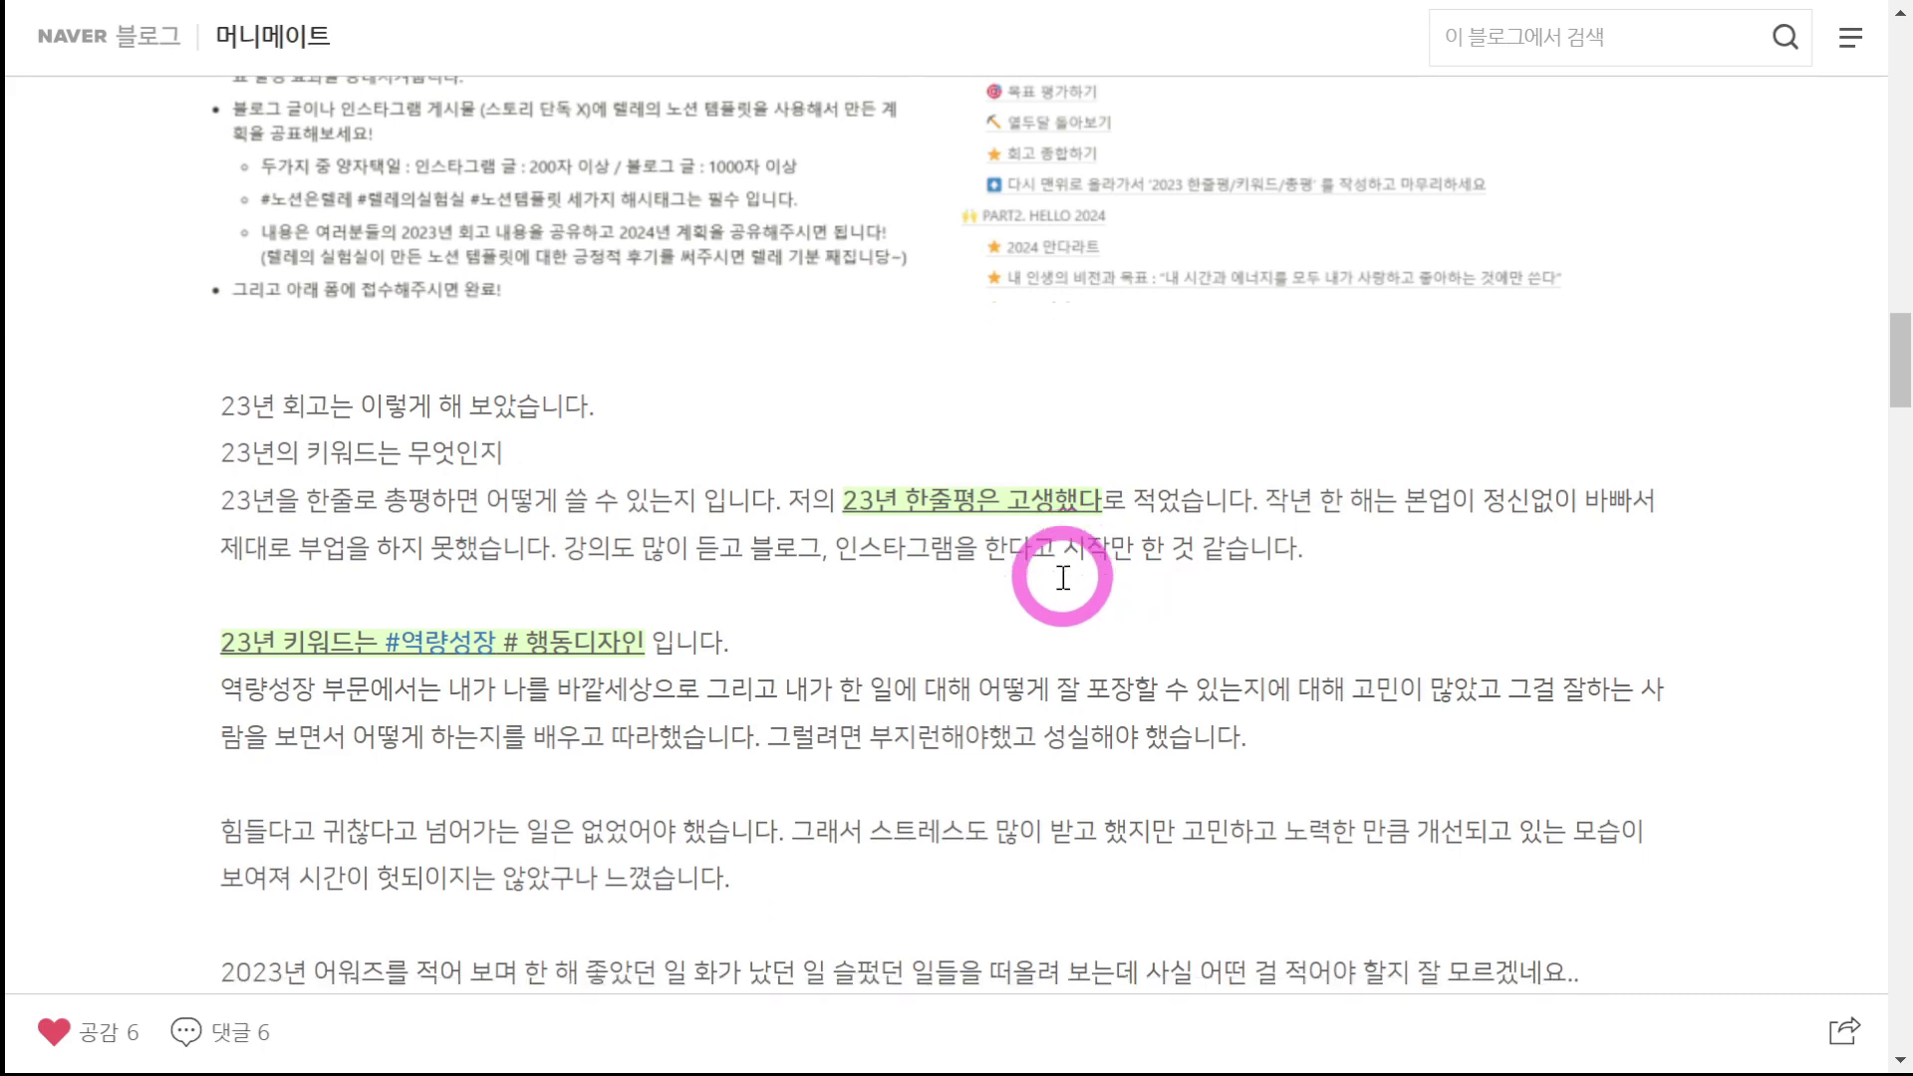
Step: Highlight the sentence praising the template above the 목표 평가하기 section, then go back over the 2023 한줄평, 키워드, 총평 and 어워즈
{"action": "scroll", "coordinate": [1062, 578], "scroll_direction": "down", "scroll_amount": 10}
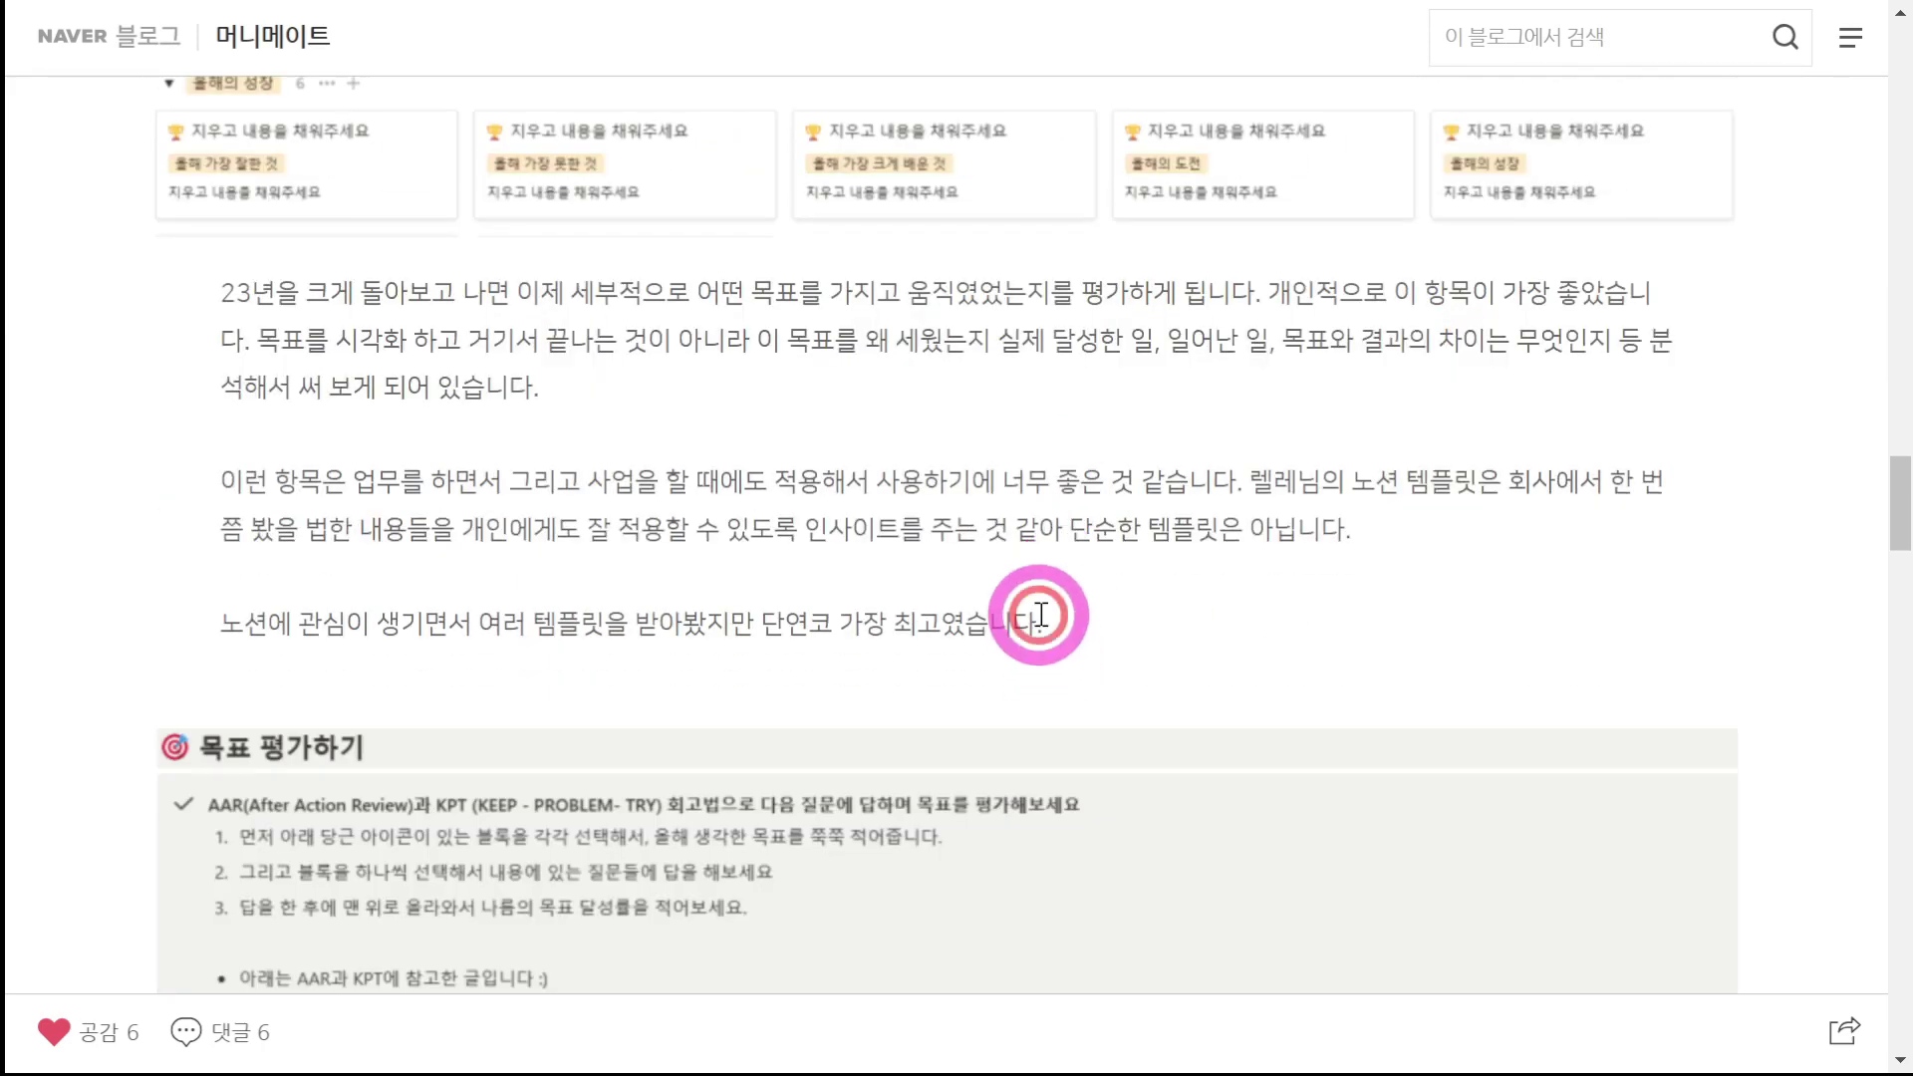
{"action": "left_click_drag", "start_coordinate": [1038, 620], "coordinate": [803, 619]}
{"action": "left_click", "coordinate": [986, 627]}
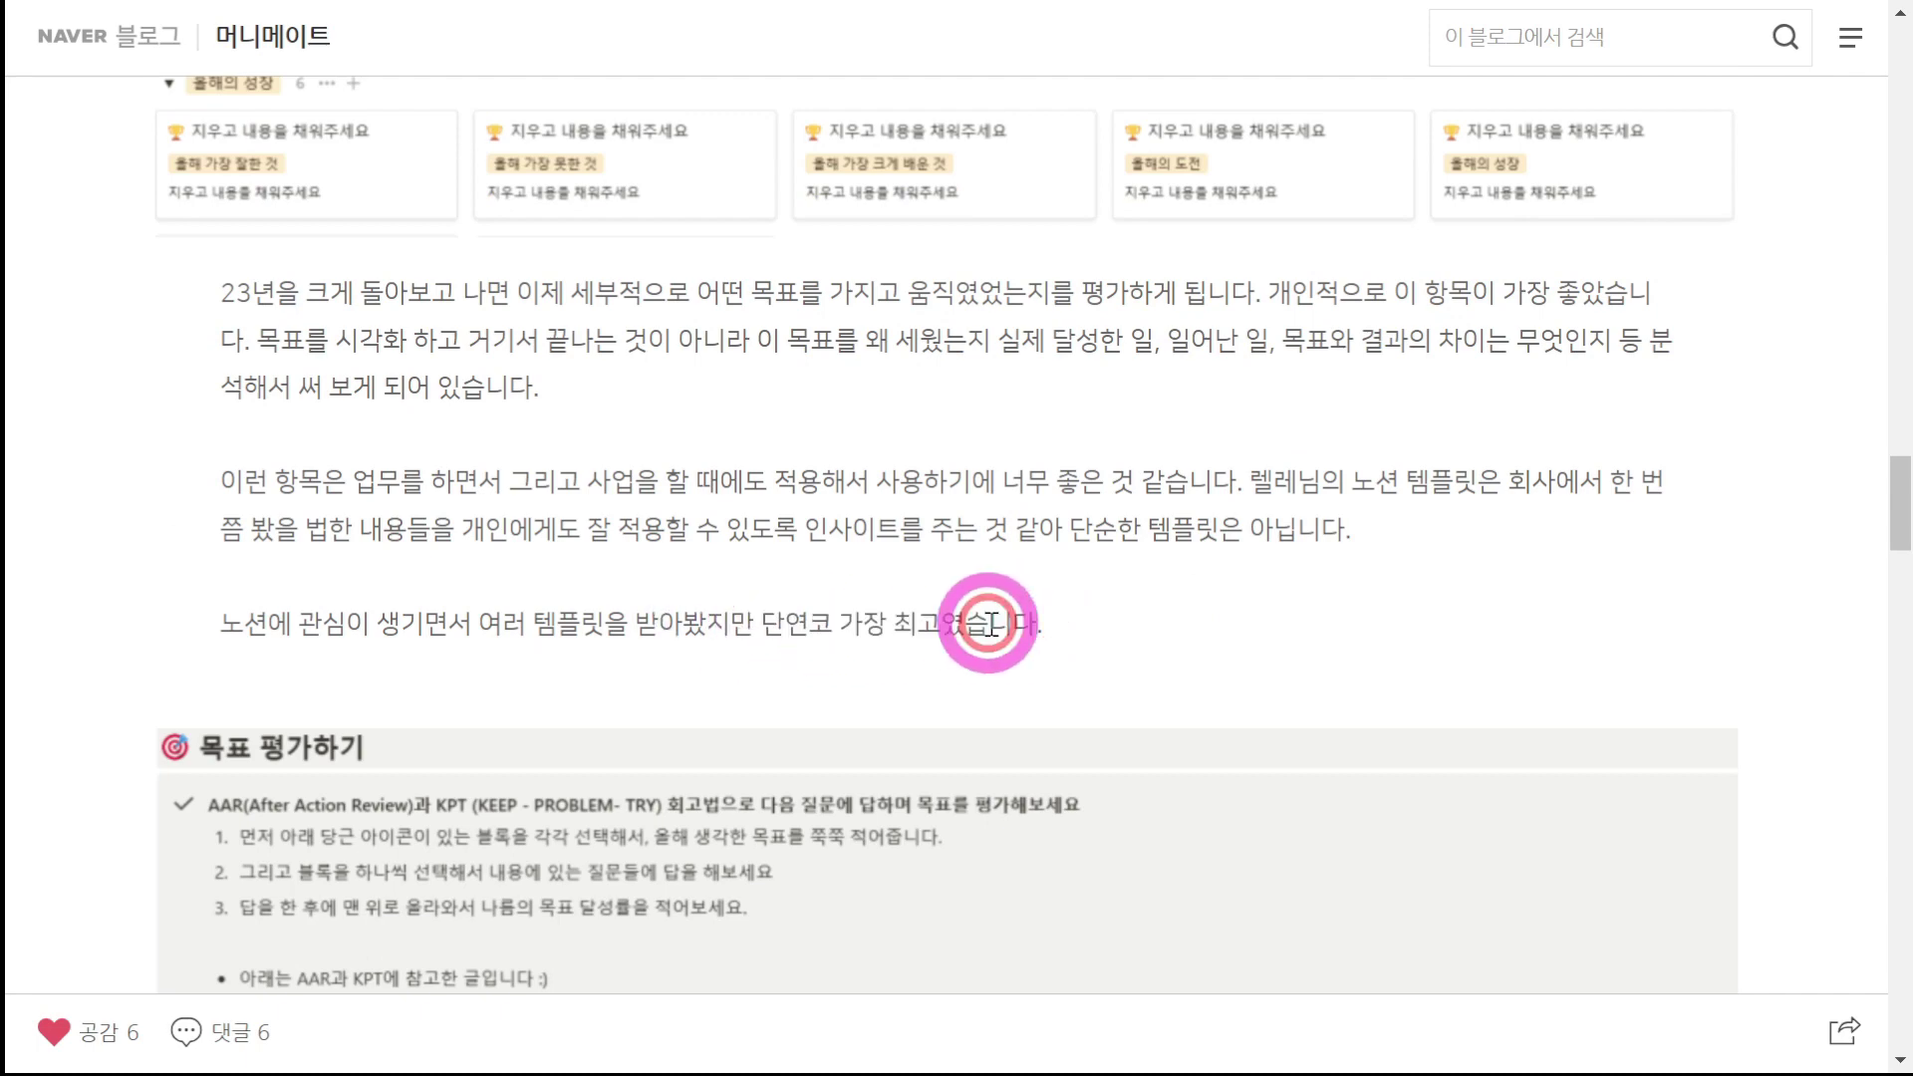
{"action": "scroll", "coordinate": [986, 624], "scroll_direction": "up", "scroll_amount": 10}
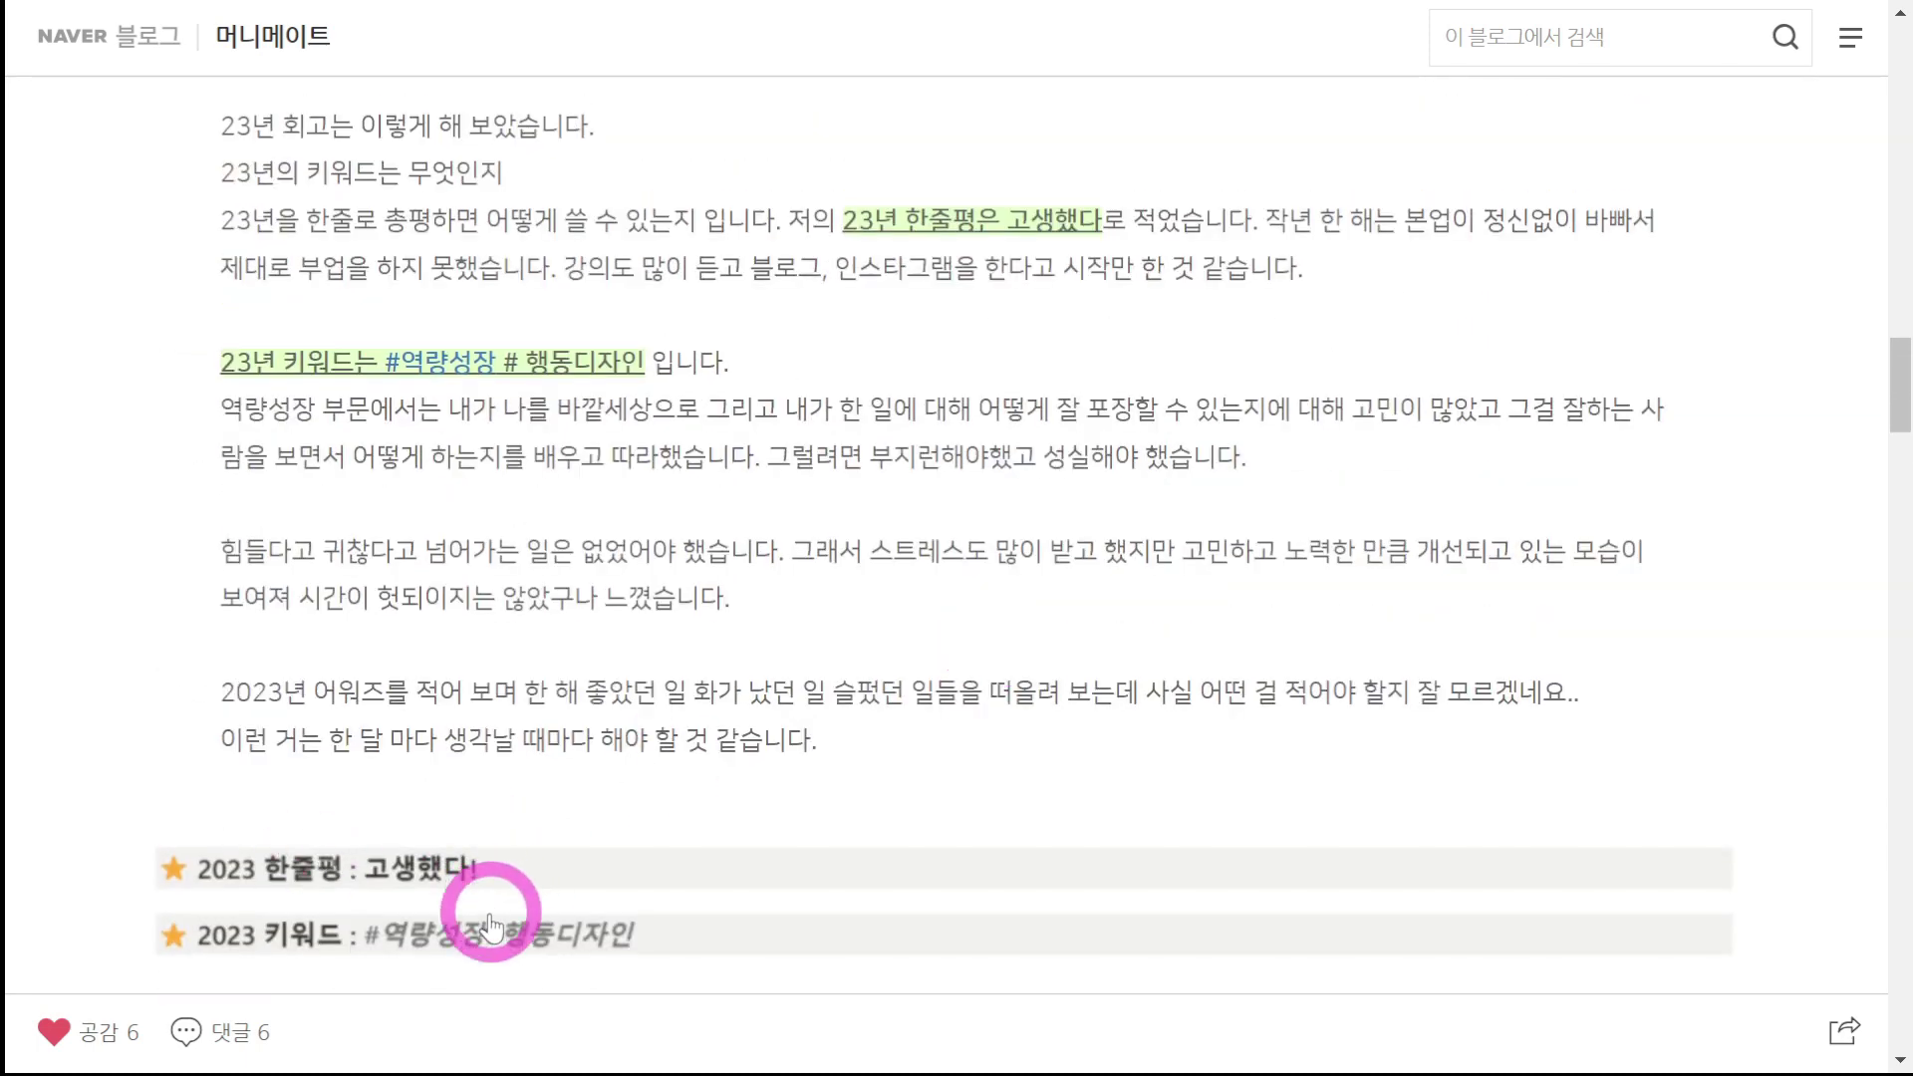
{"action": "scroll", "coordinate": [490, 927], "scroll_direction": "down", "scroll_amount": 1}
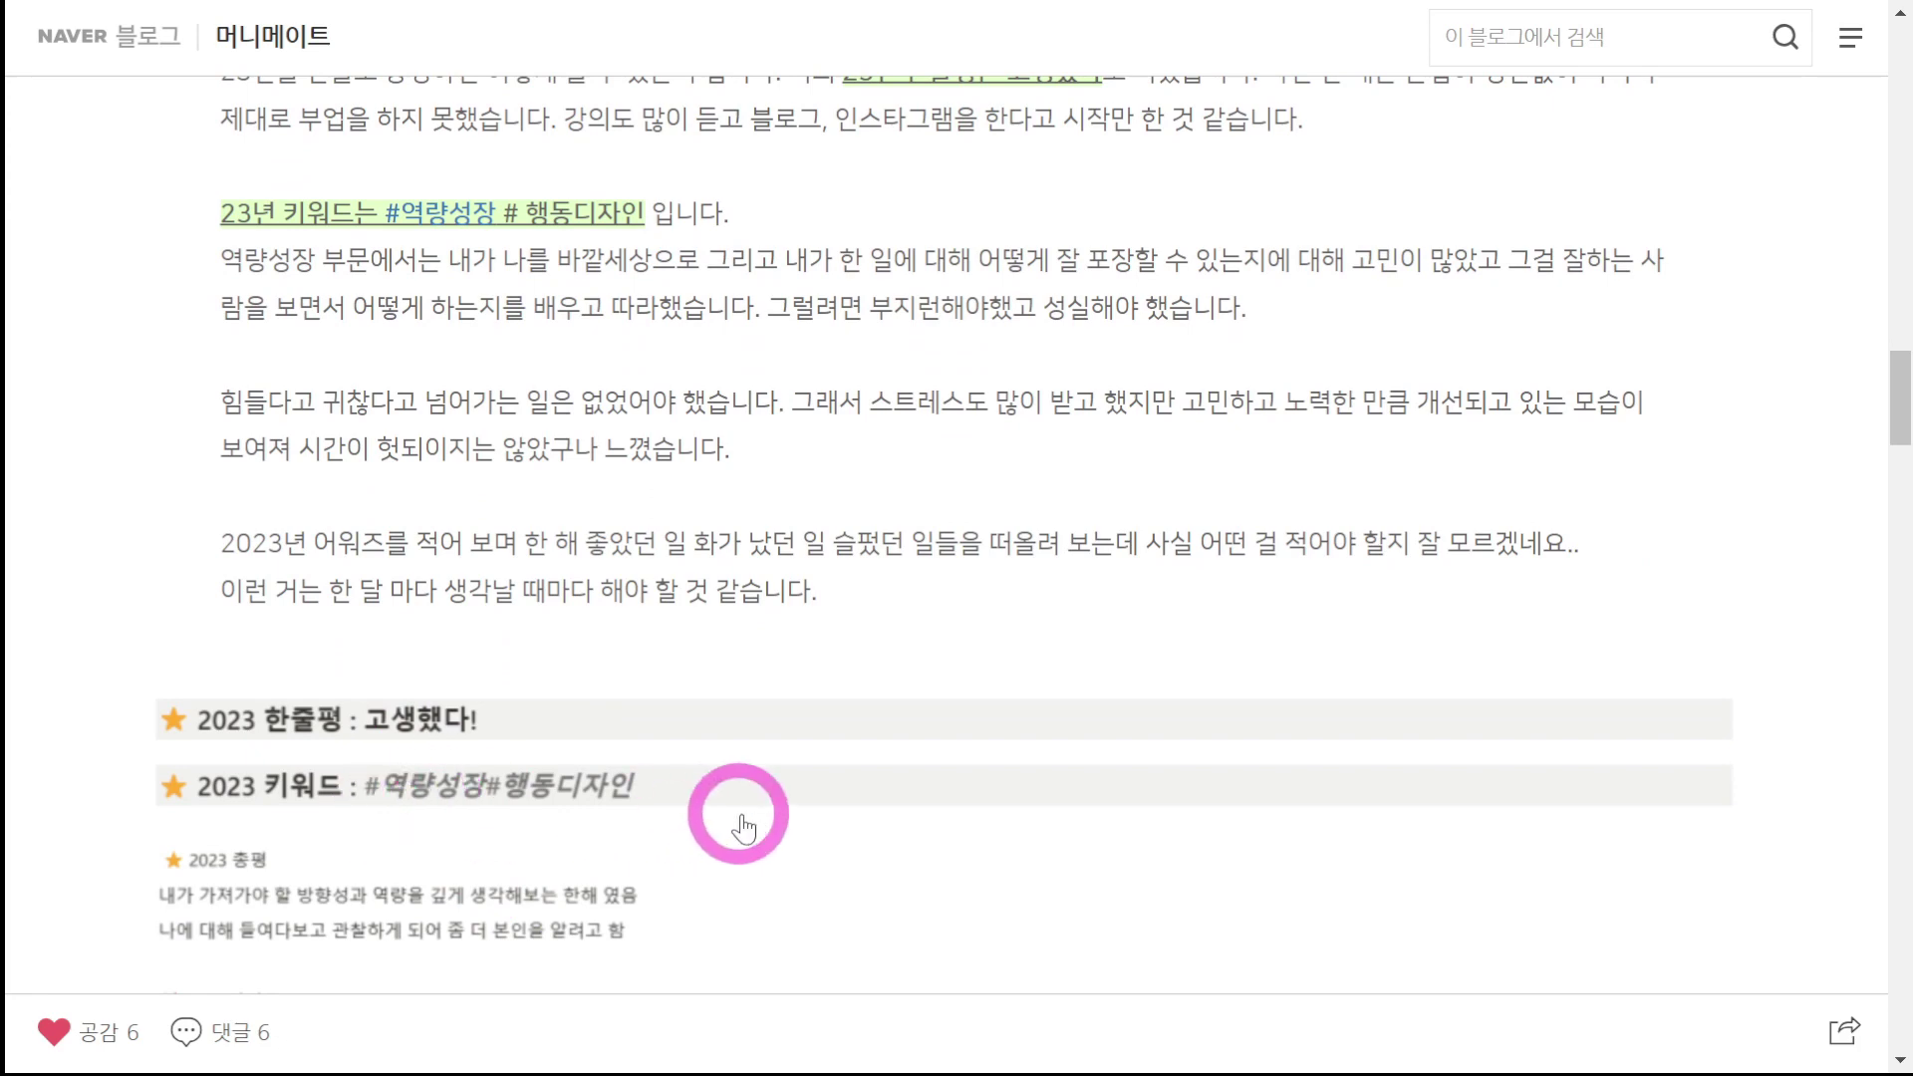
{"action": "scroll", "coordinate": [742, 827], "scroll_direction": "up", "scroll_amount": 1}
{"action": "scroll", "coordinate": [742, 827], "scroll_direction": "down", "scroll_amount": 5}
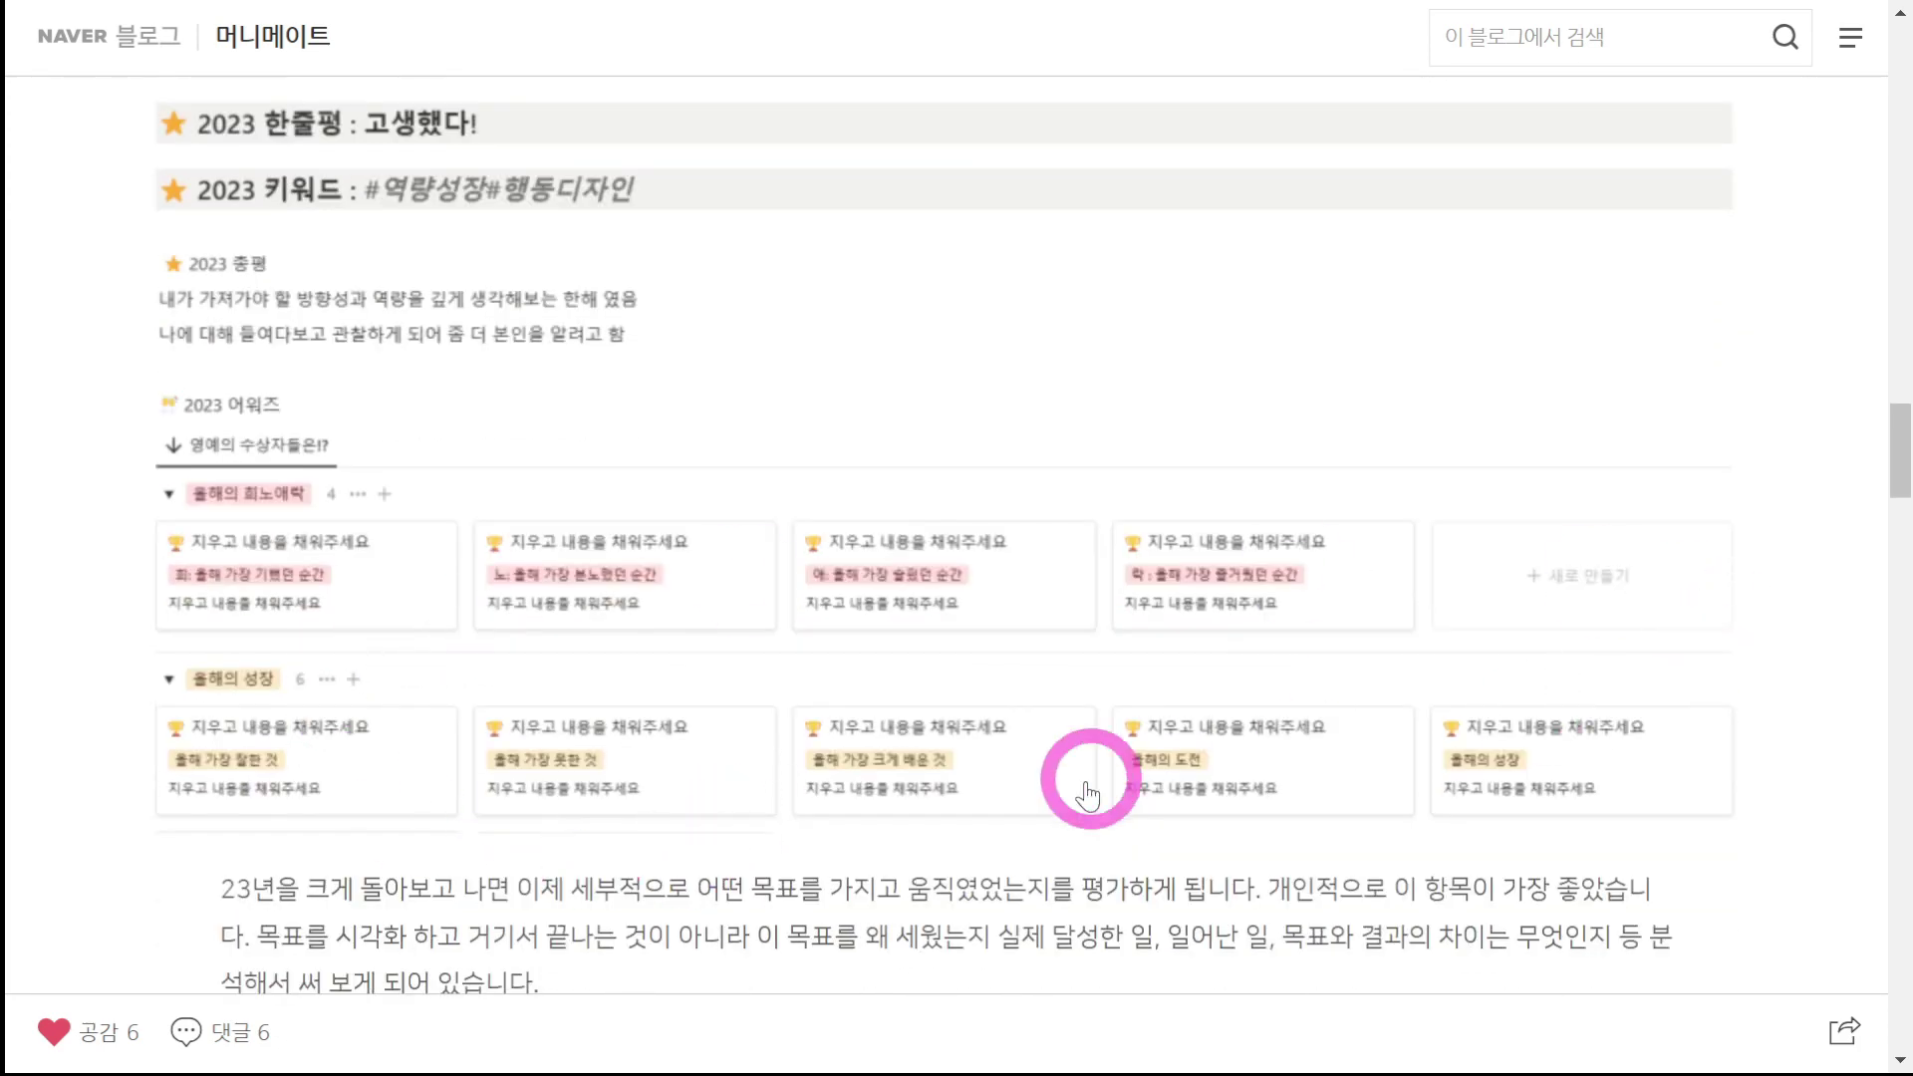
Step: View the post's 목표 평가하기 section with its AAR and KPT instructions and the goal progress cards
{"action": "scroll", "coordinate": [1089, 781], "scroll_direction": "down", "scroll_amount": 6}
{"action": "scroll", "coordinate": [1089, 792], "scroll_direction": "down", "scroll_amount": 4}
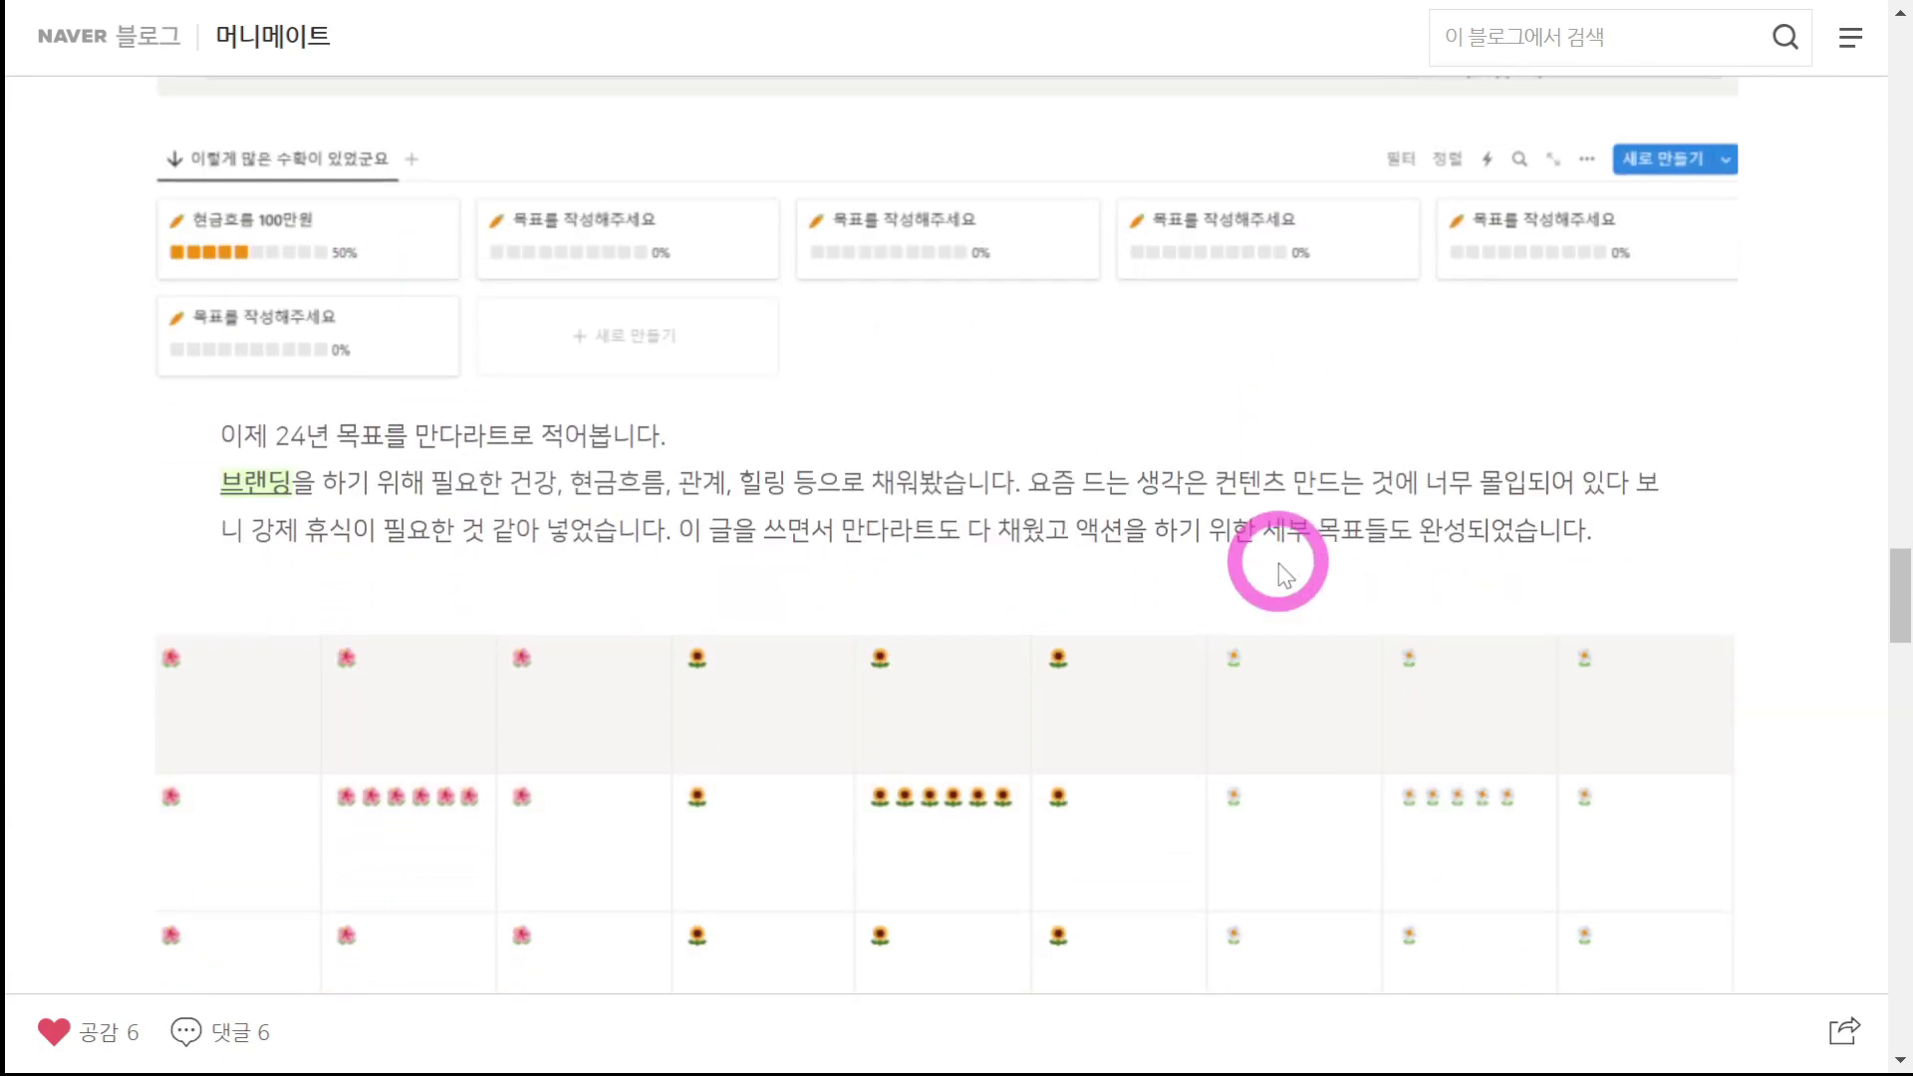
{"action": "scroll", "coordinate": [1276, 560], "scroll_direction": "up", "scroll_amount": 3}
{"action": "scroll", "coordinate": [1258, 633], "scroll_direction": "up", "scroll_amount": 1}
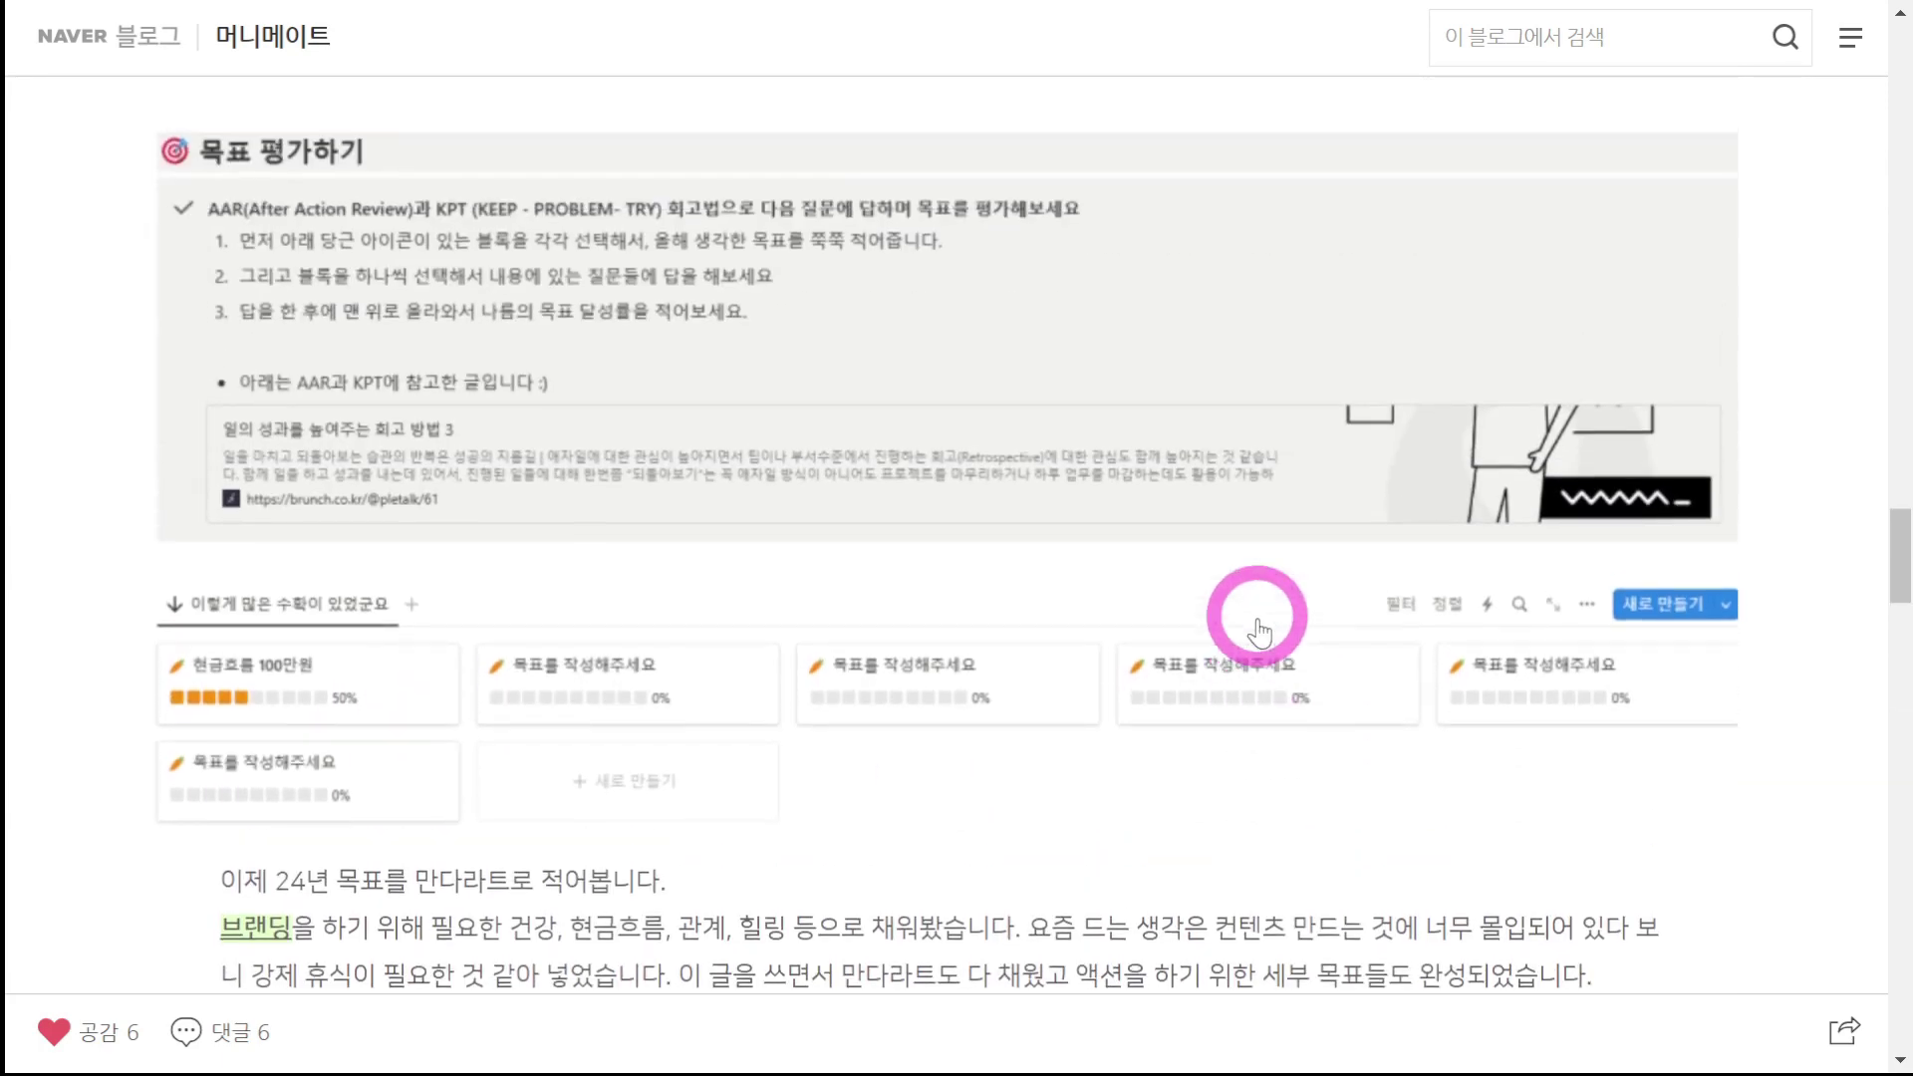
{"action": "scroll", "coordinate": [1258, 632], "scroll_direction": "down", "scroll_amount": 4}
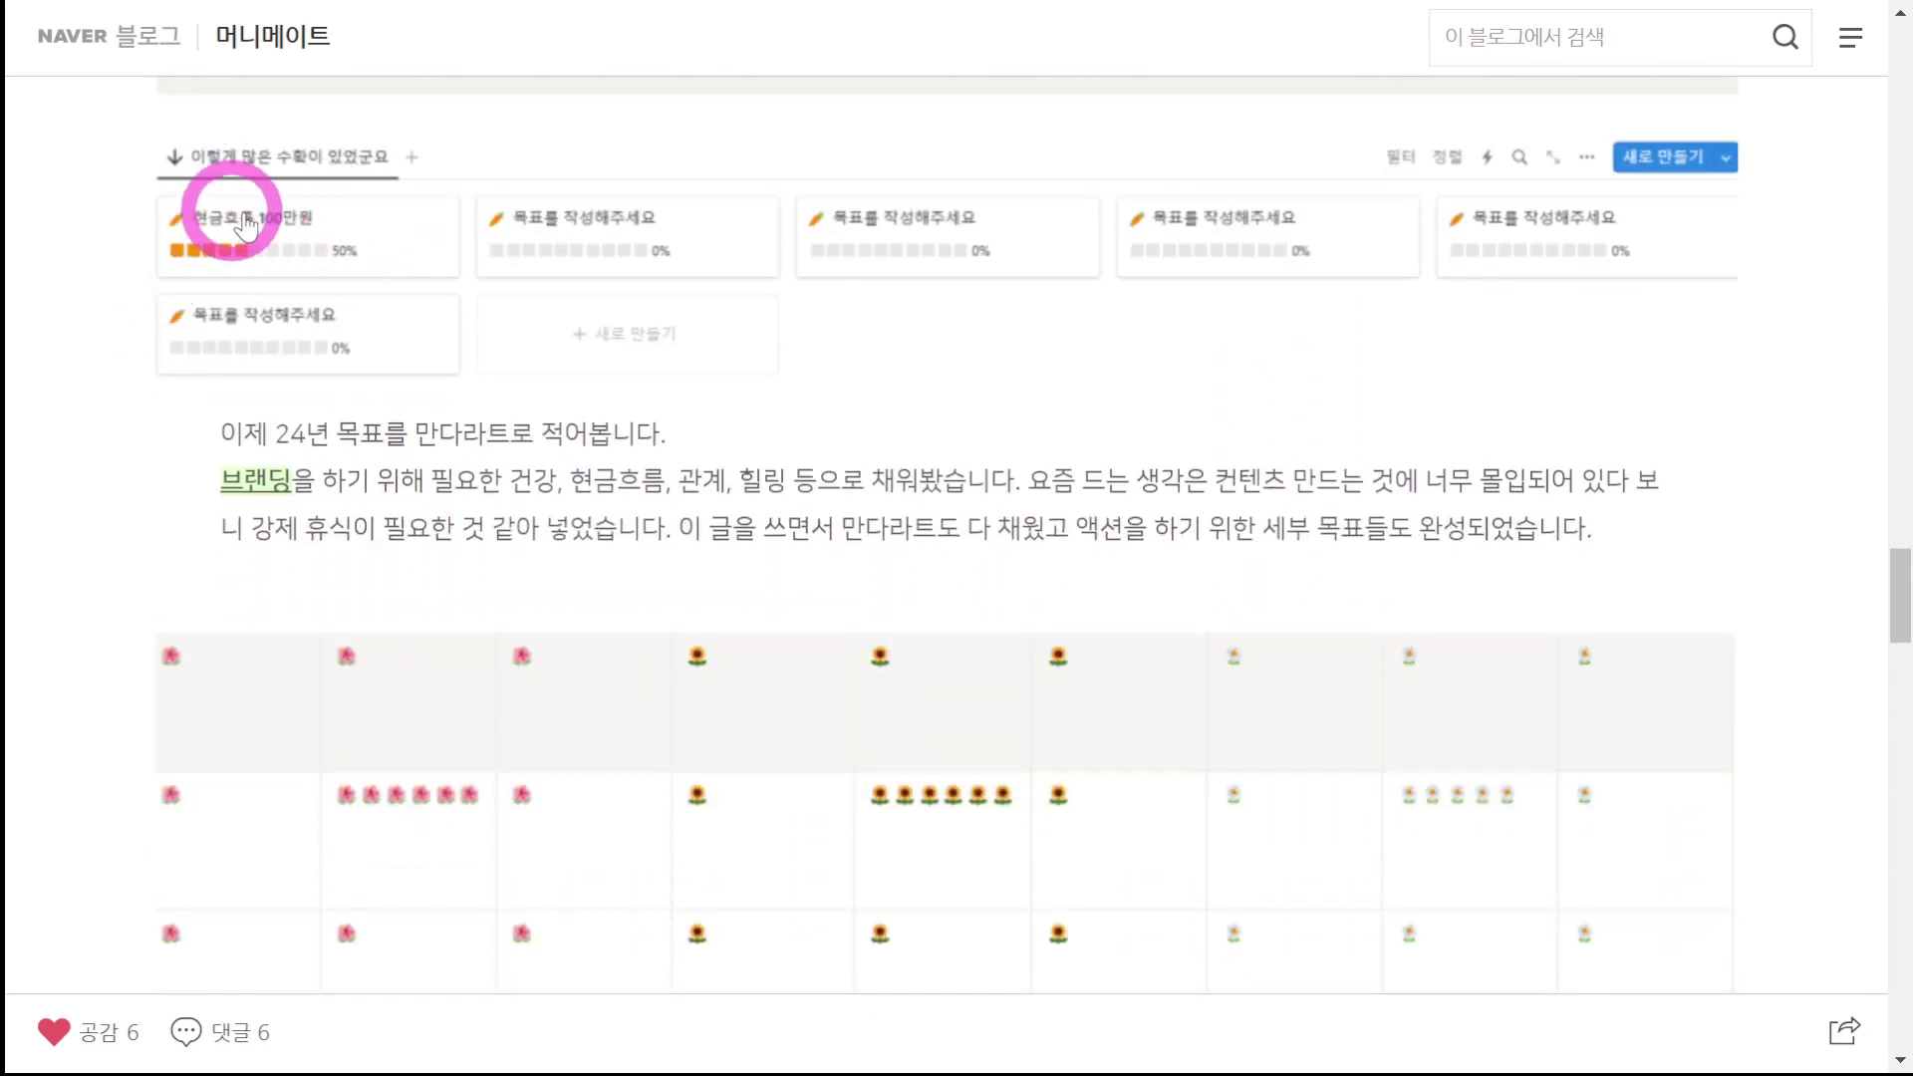
Step: Examine the post's 만다라트 chart centred on 브랜딩 and the goals surrounding it
{"action": "scroll", "coordinate": [966, 646], "scroll_direction": "down", "scroll_amount": 5}
{"action": "scroll", "coordinate": [971, 652], "scroll_direction": "down", "scroll_amount": 3}
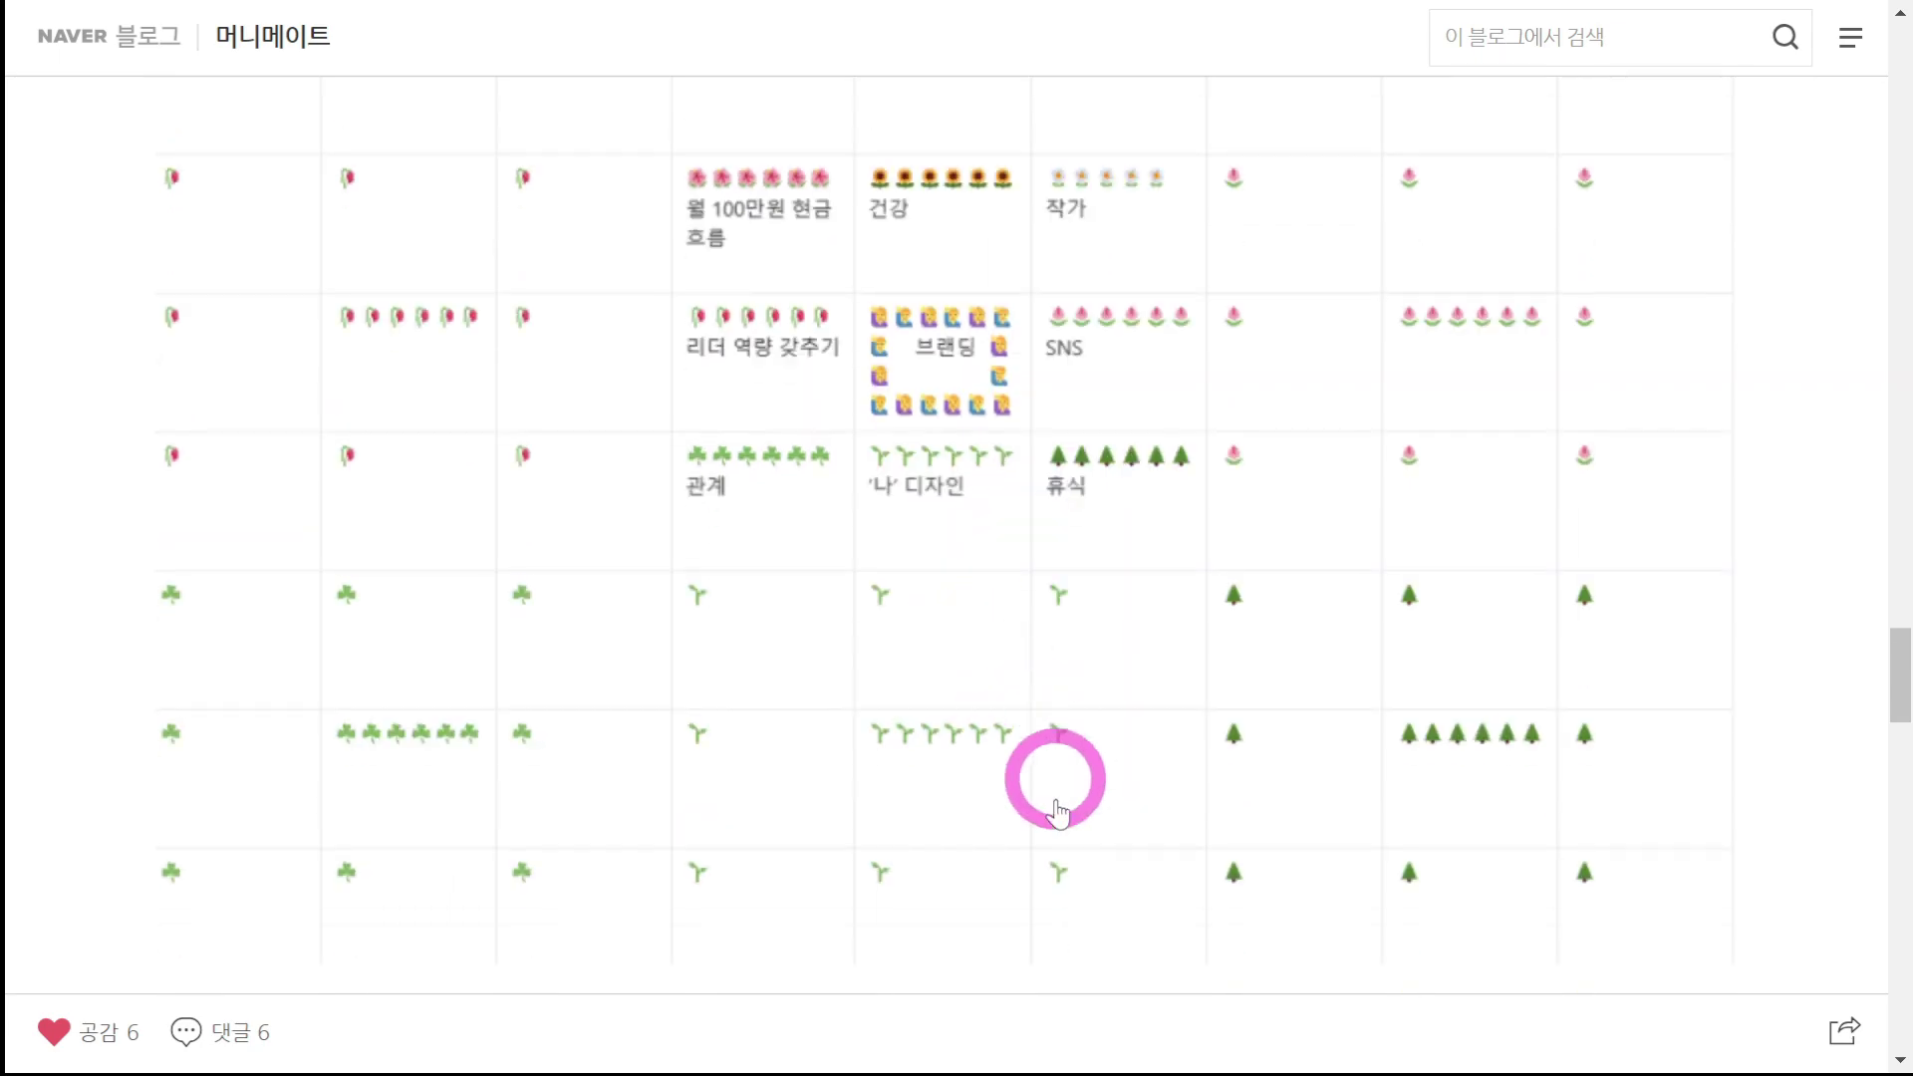
{"action": "scroll", "coordinate": [1472, 498], "scroll_direction": "down", "scroll_amount": 2}
{"action": "scroll", "coordinate": [1467, 523], "scroll_direction": "down", "scroll_amount": 15}
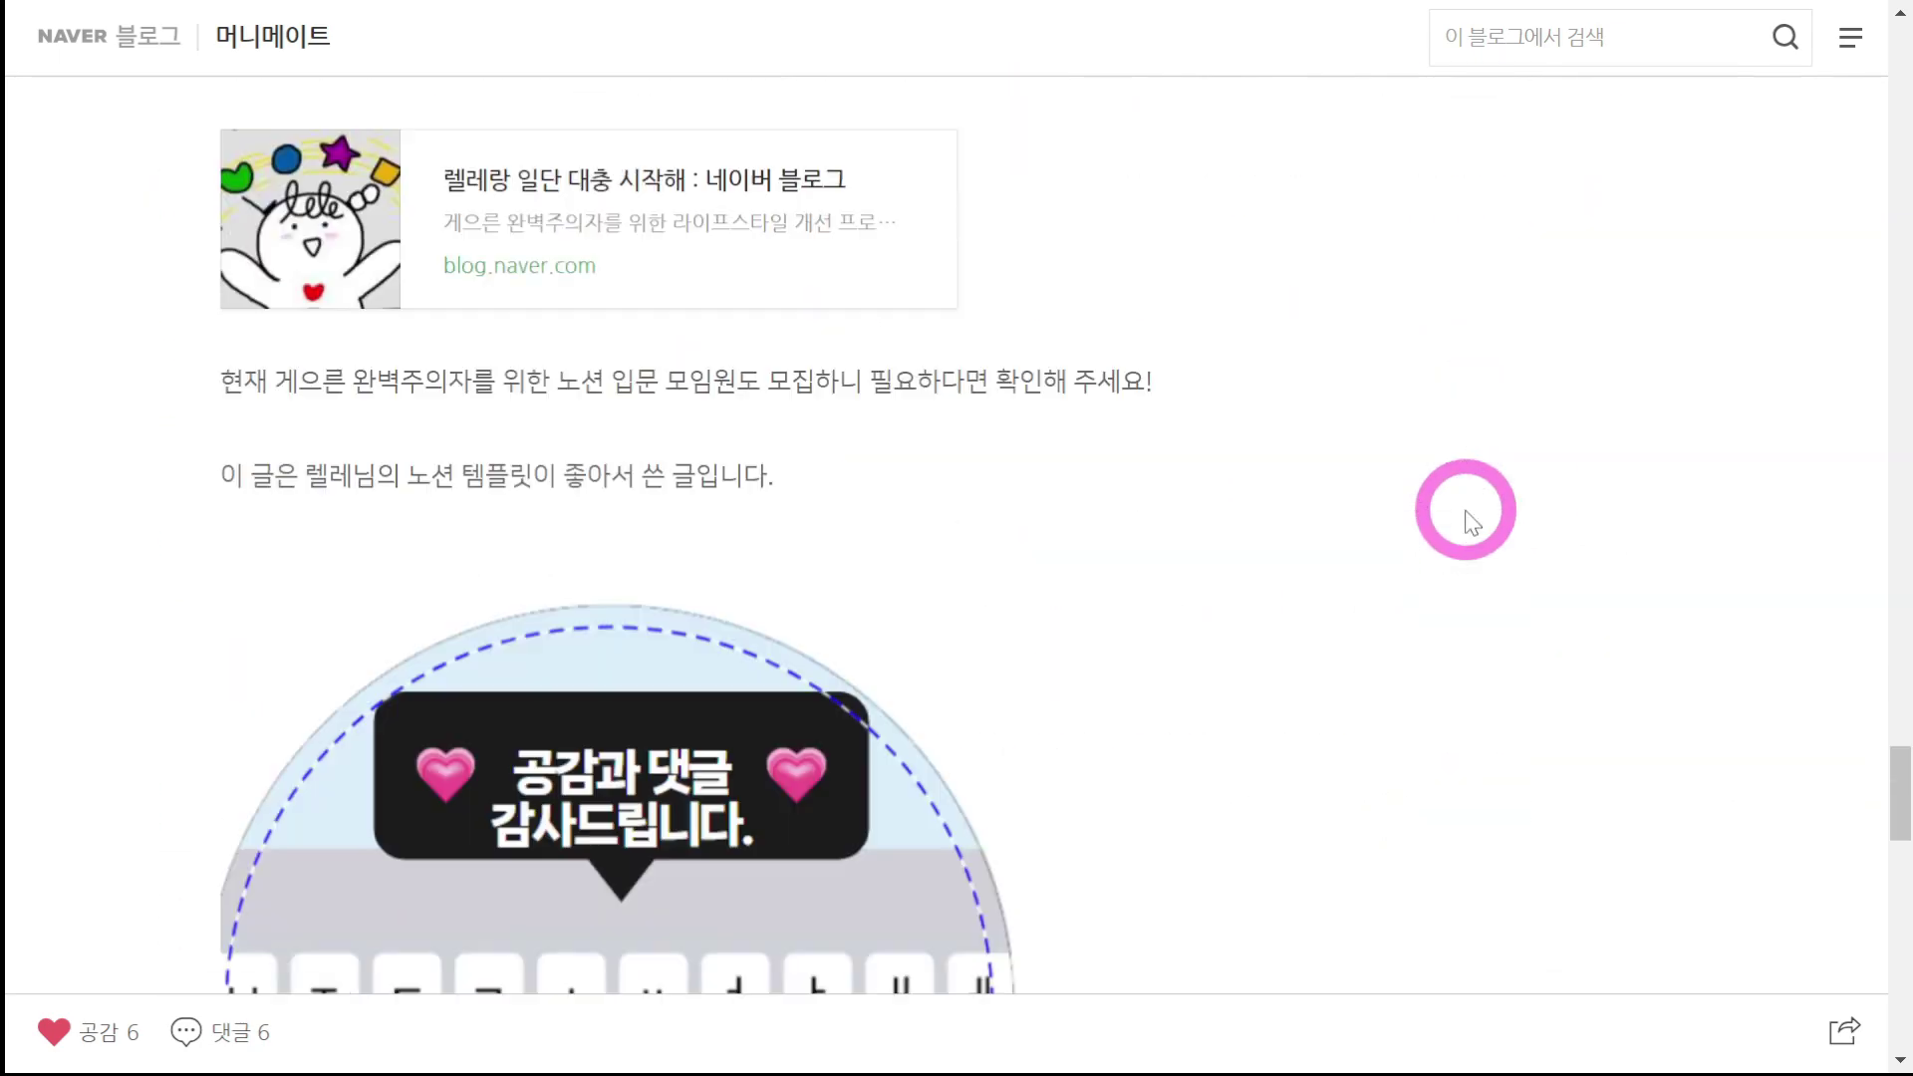
{"action": "scroll", "coordinate": [1471, 520], "scroll_direction": "up", "scroll_amount": 15}
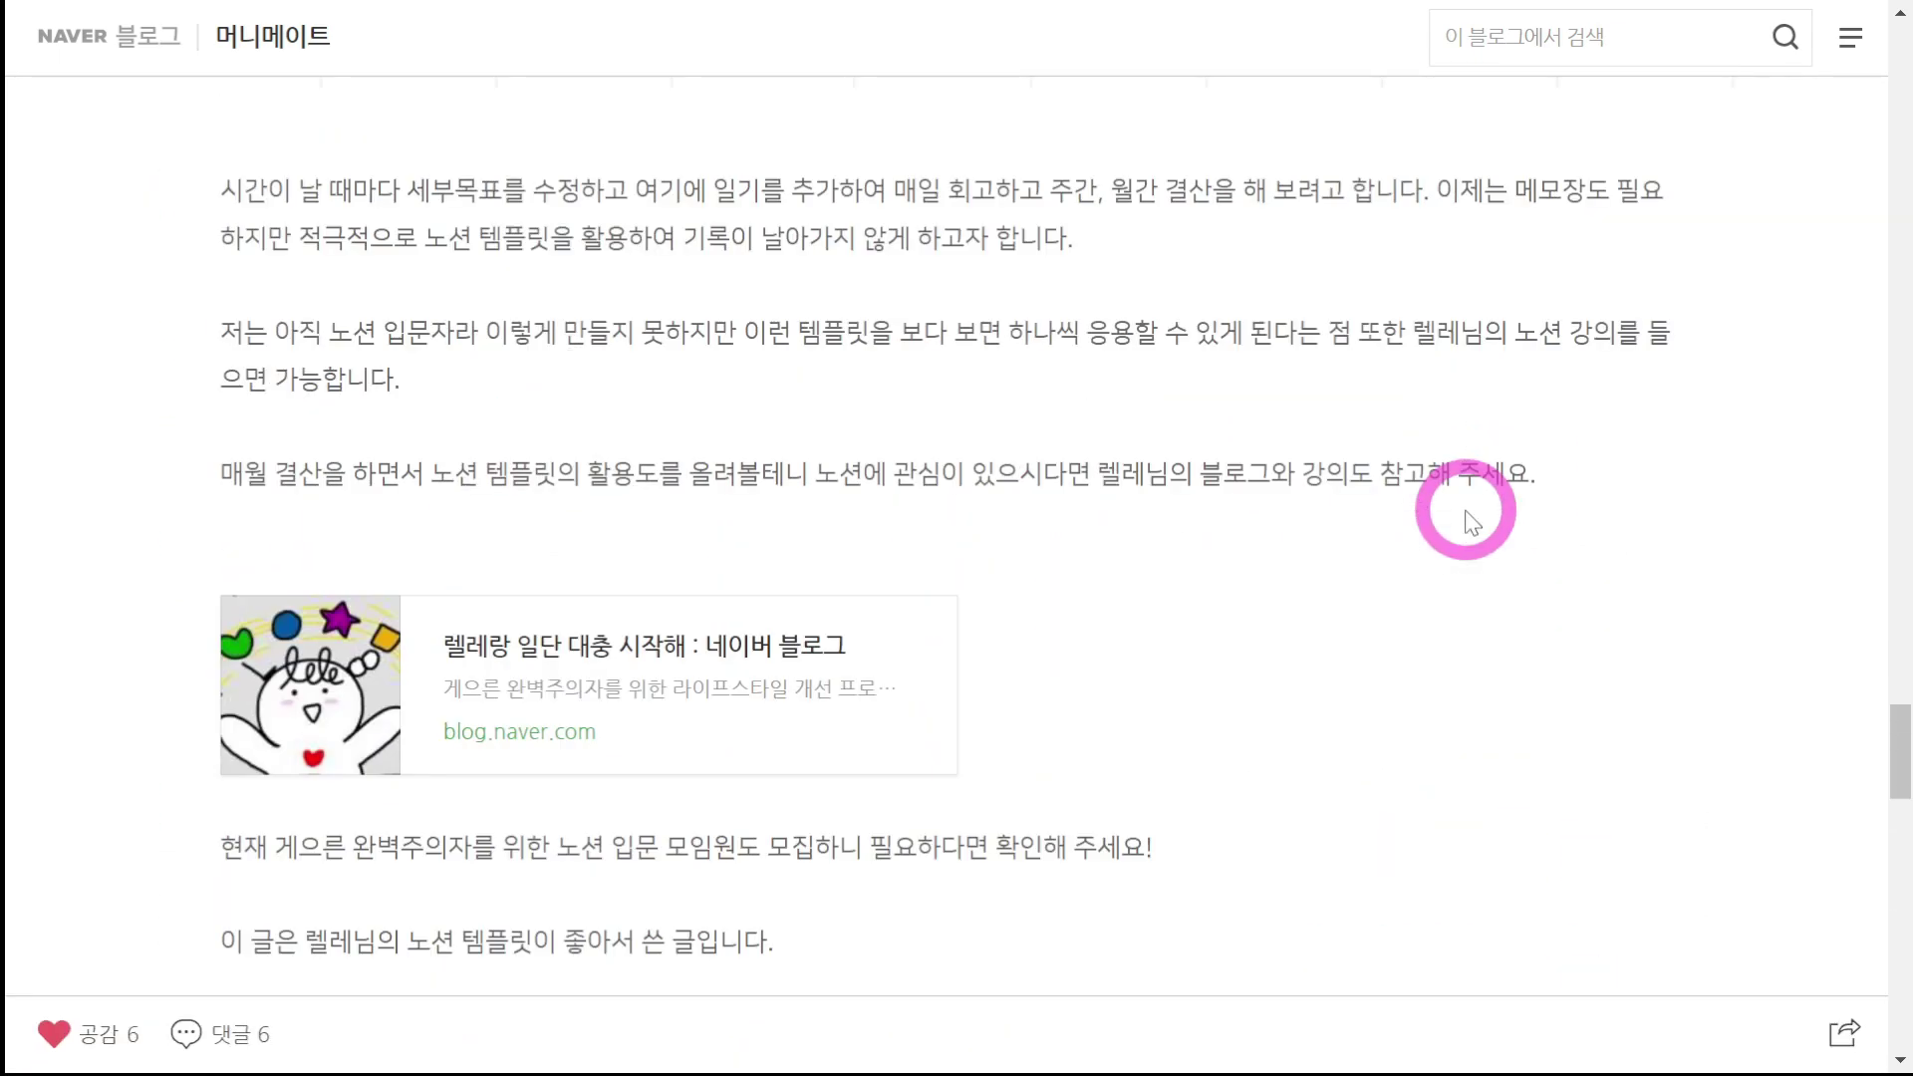
{"action": "scroll", "coordinate": [1456, 516], "scroll_direction": "up", "scroll_amount": 2}
{"action": "scroll", "coordinate": [1451, 521], "scroll_direction": "down", "scroll_amount": 7}
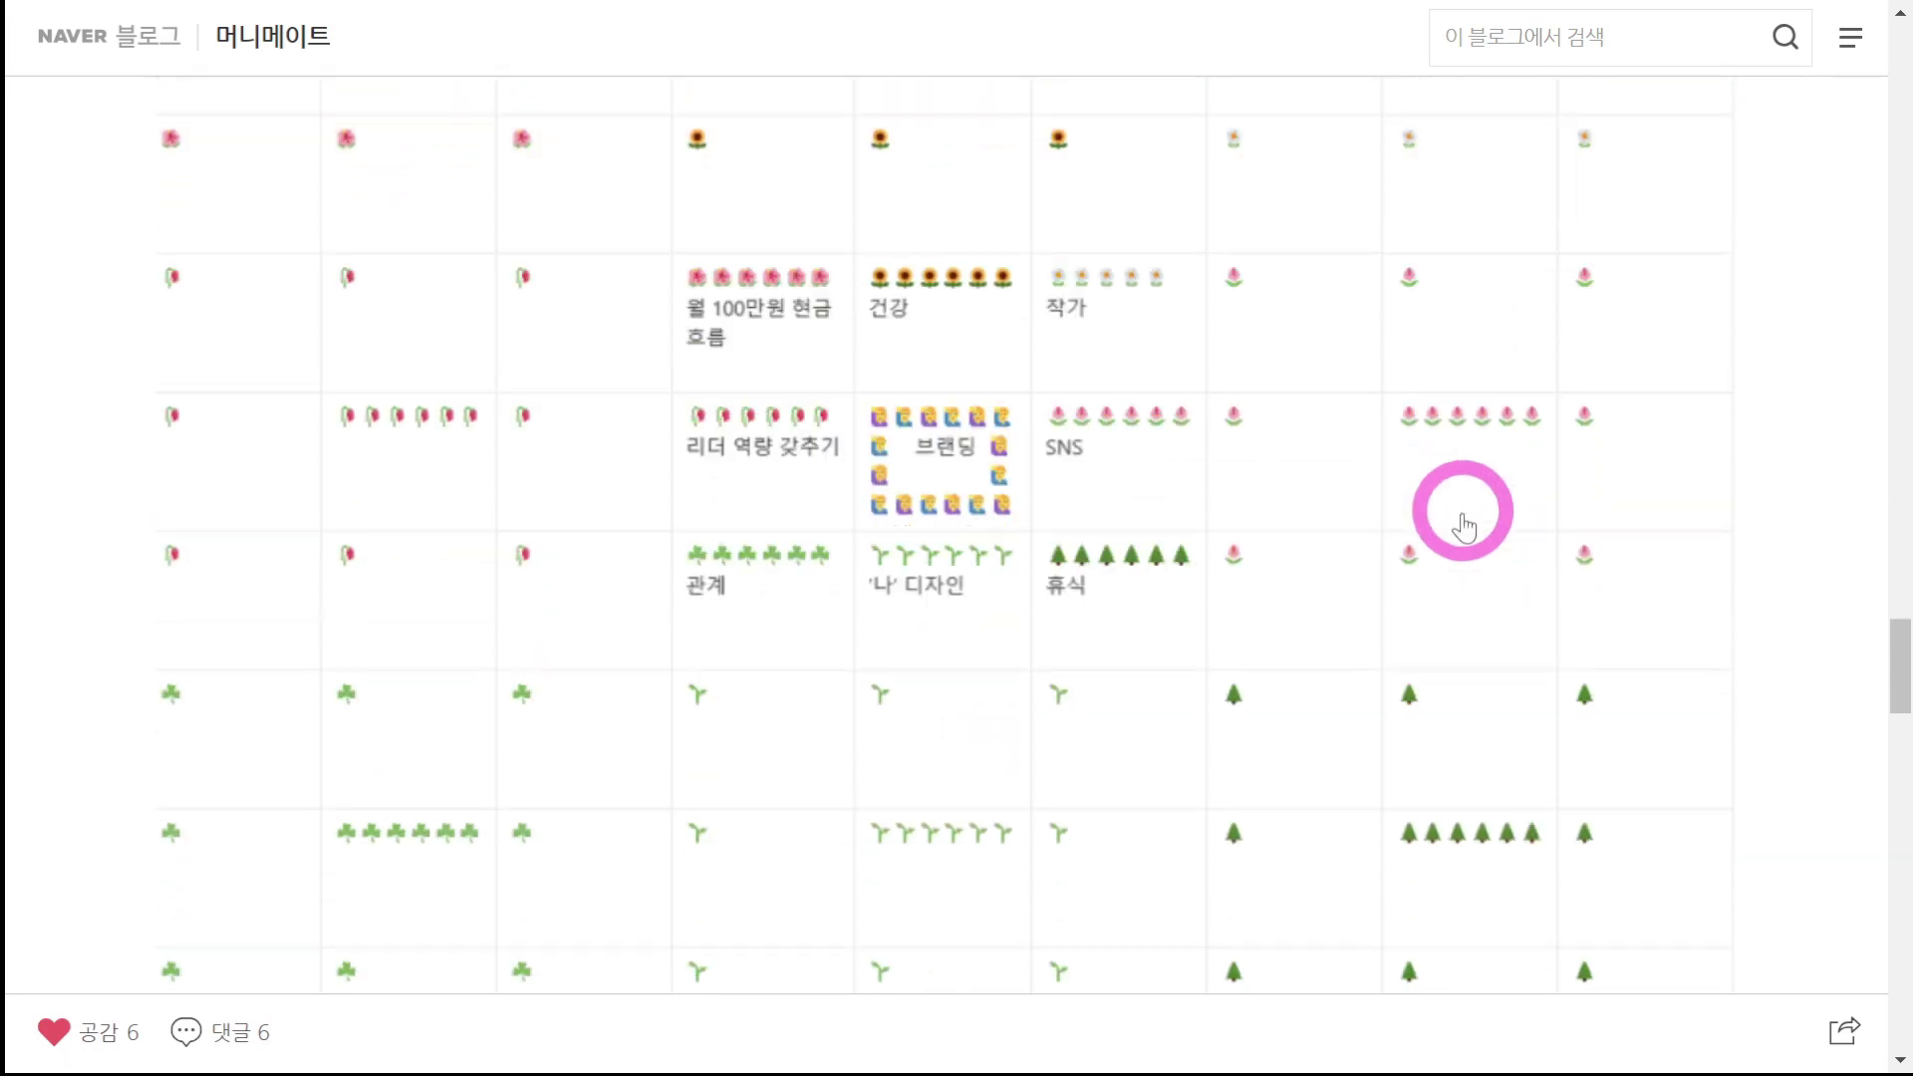
{"action": "scroll", "coordinate": [747, 469], "scroll_direction": "up", "scroll_amount": 2}
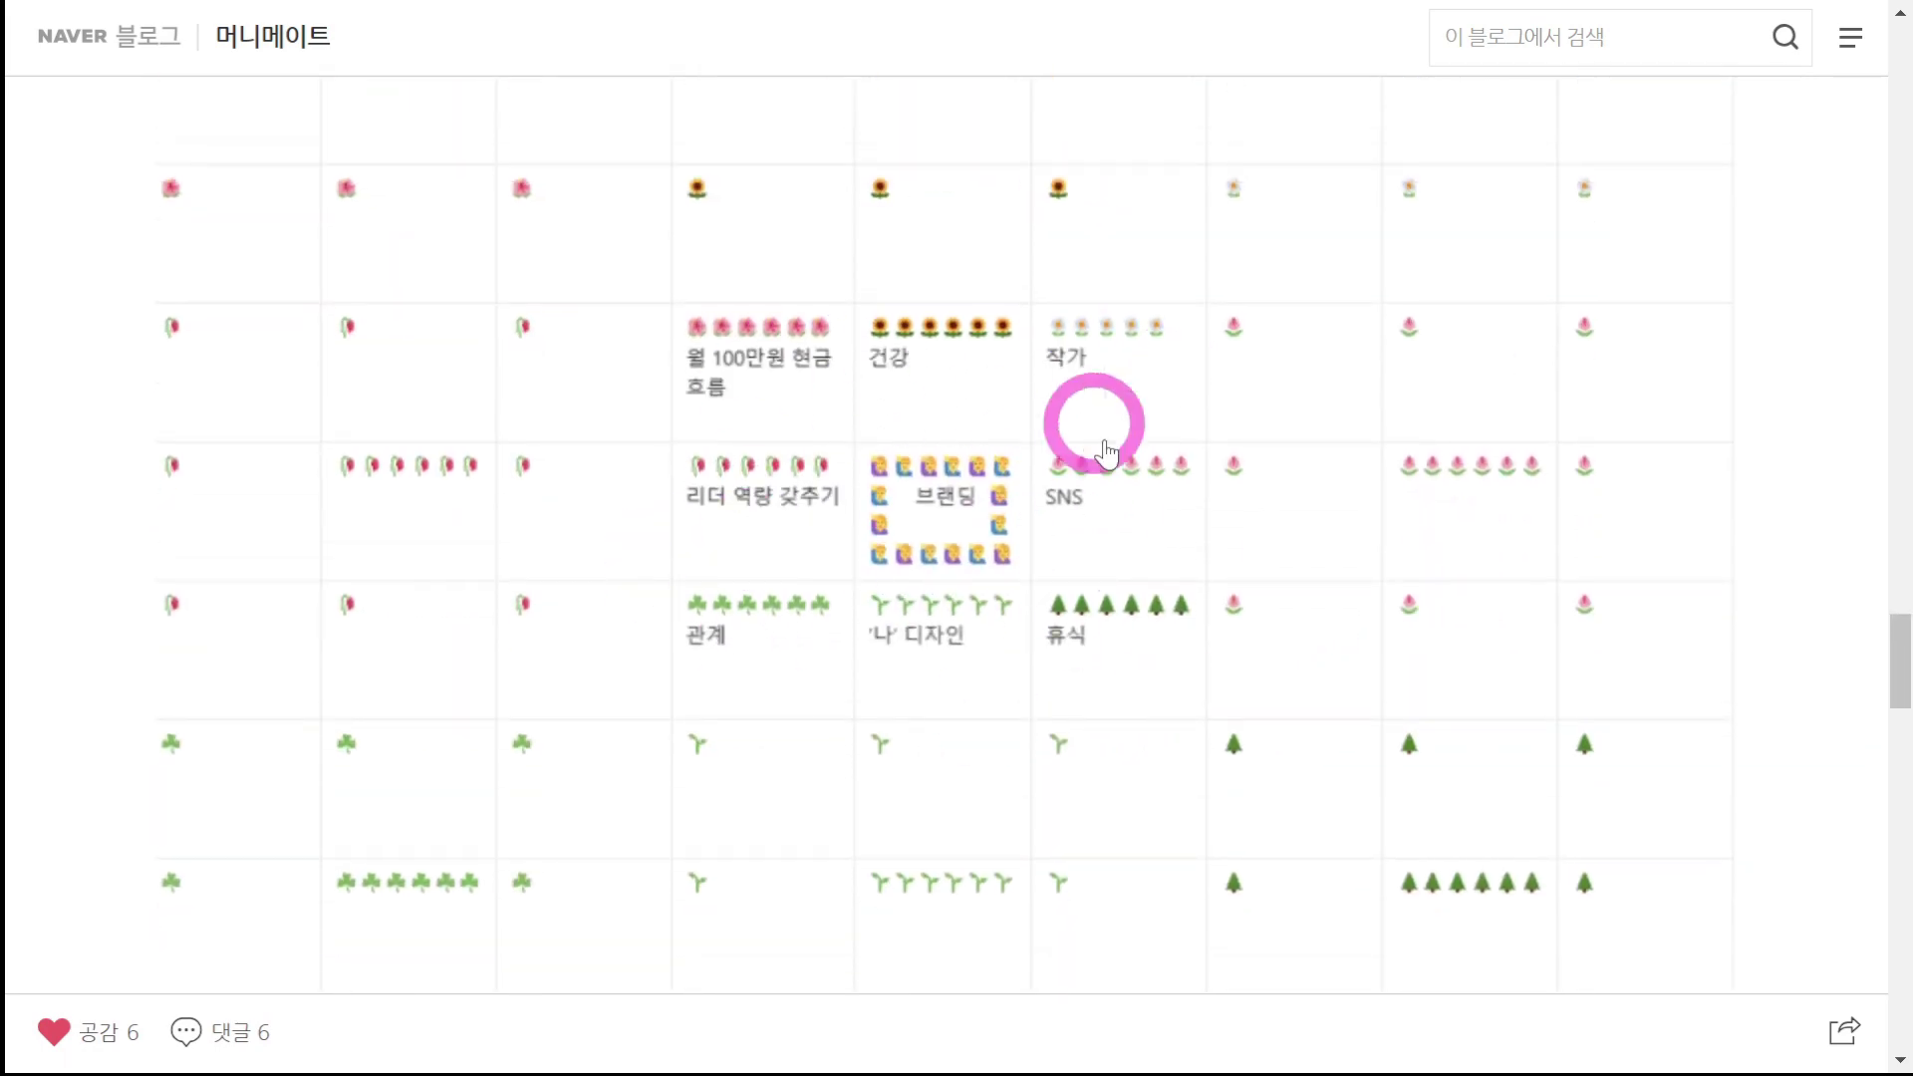
{"action": "scroll", "coordinate": [1469, 598], "scroll_direction": "down", "scroll_amount": 5}
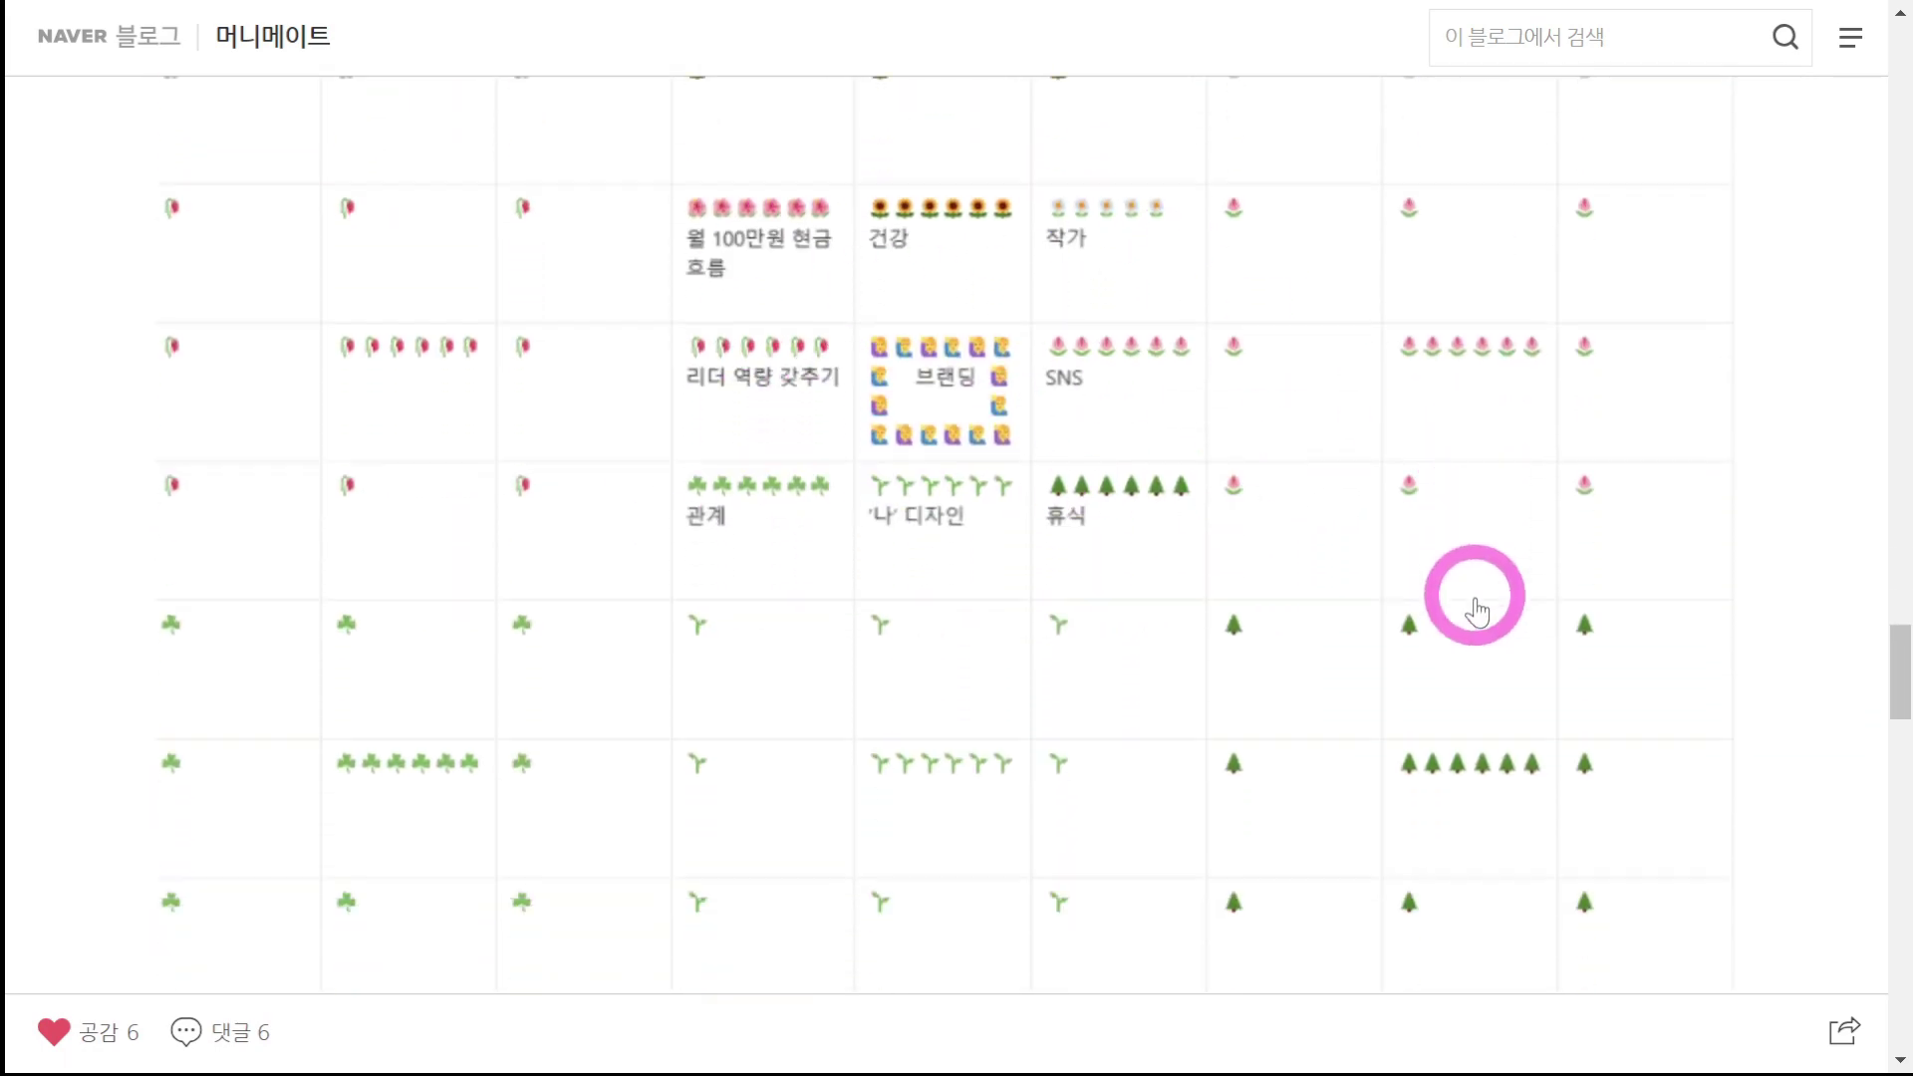
{"action": "scroll", "coordinate": [1469, 602], "scroll_direction": "up", "scroll_amount": 2}
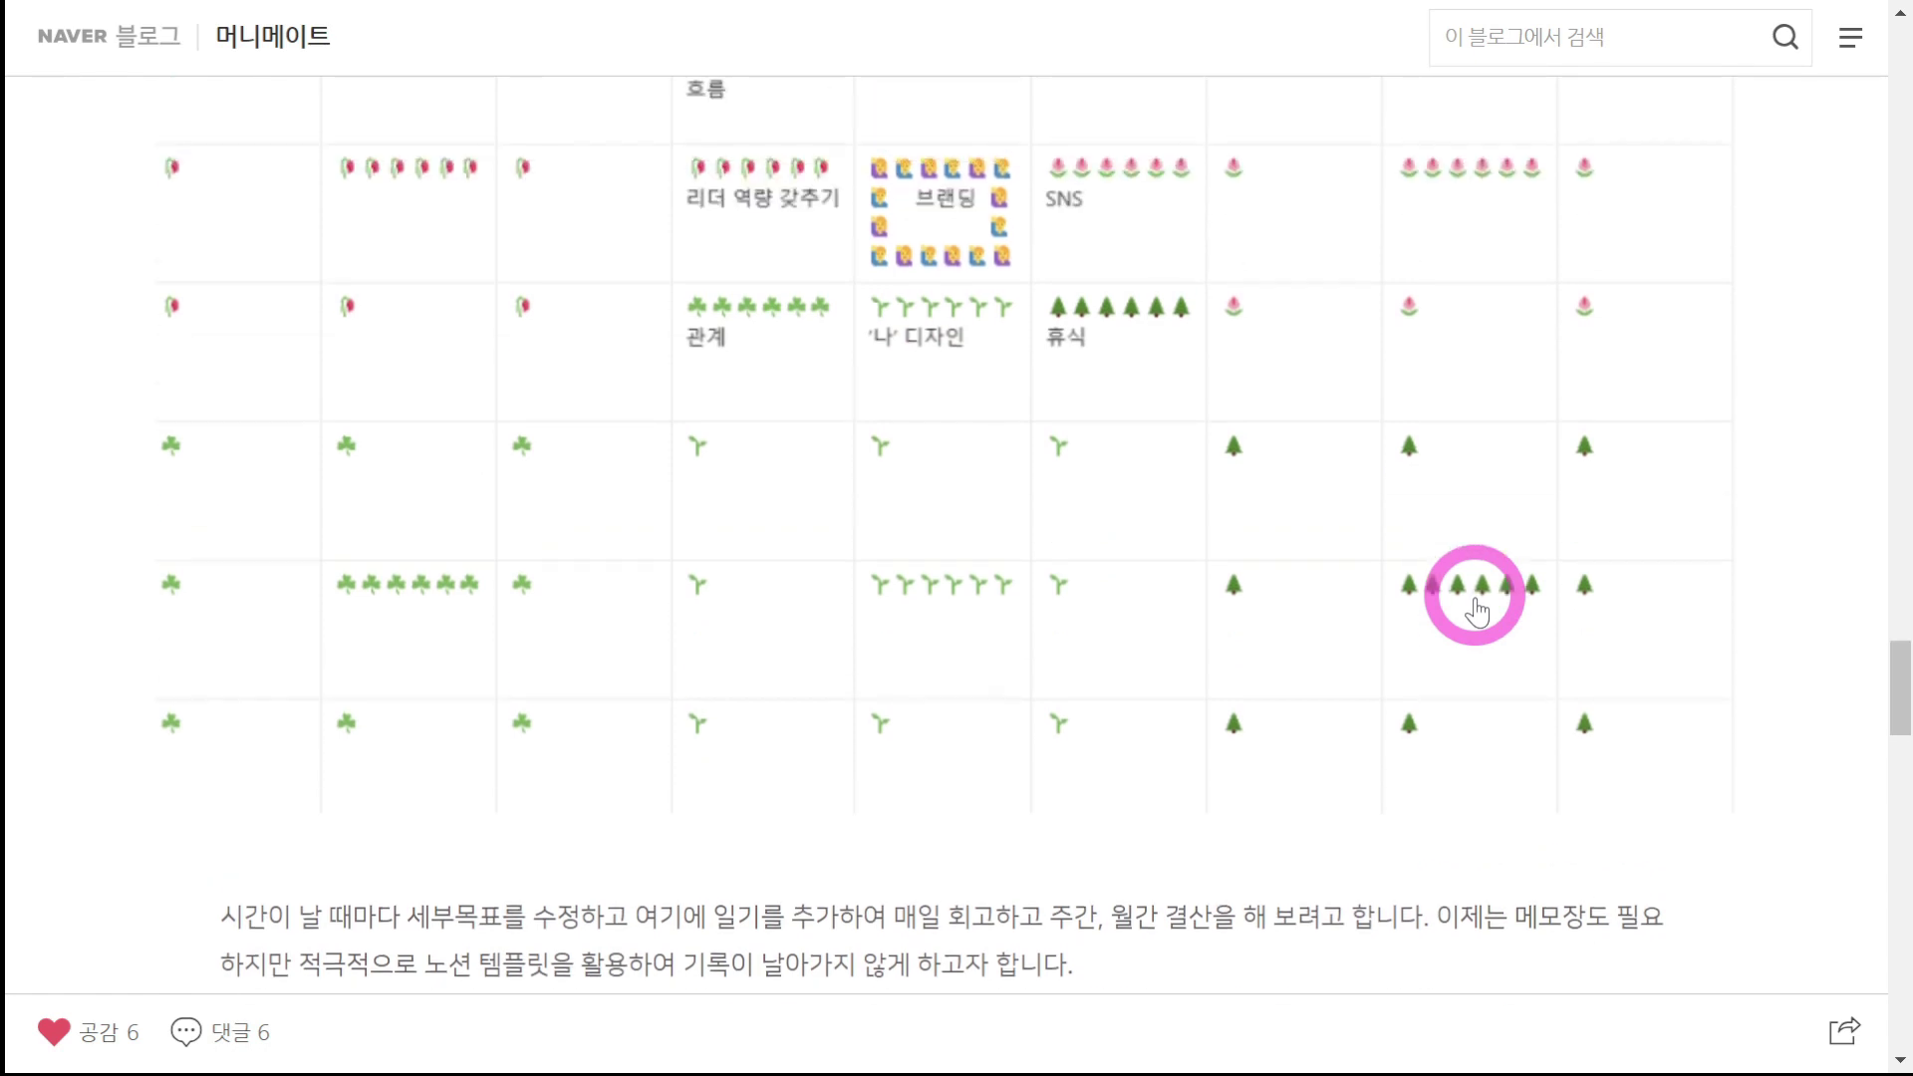
{"action": "scroll", "coordinate": [1421, 375], "scroll_direction": "up", "scroll_amount": 1}
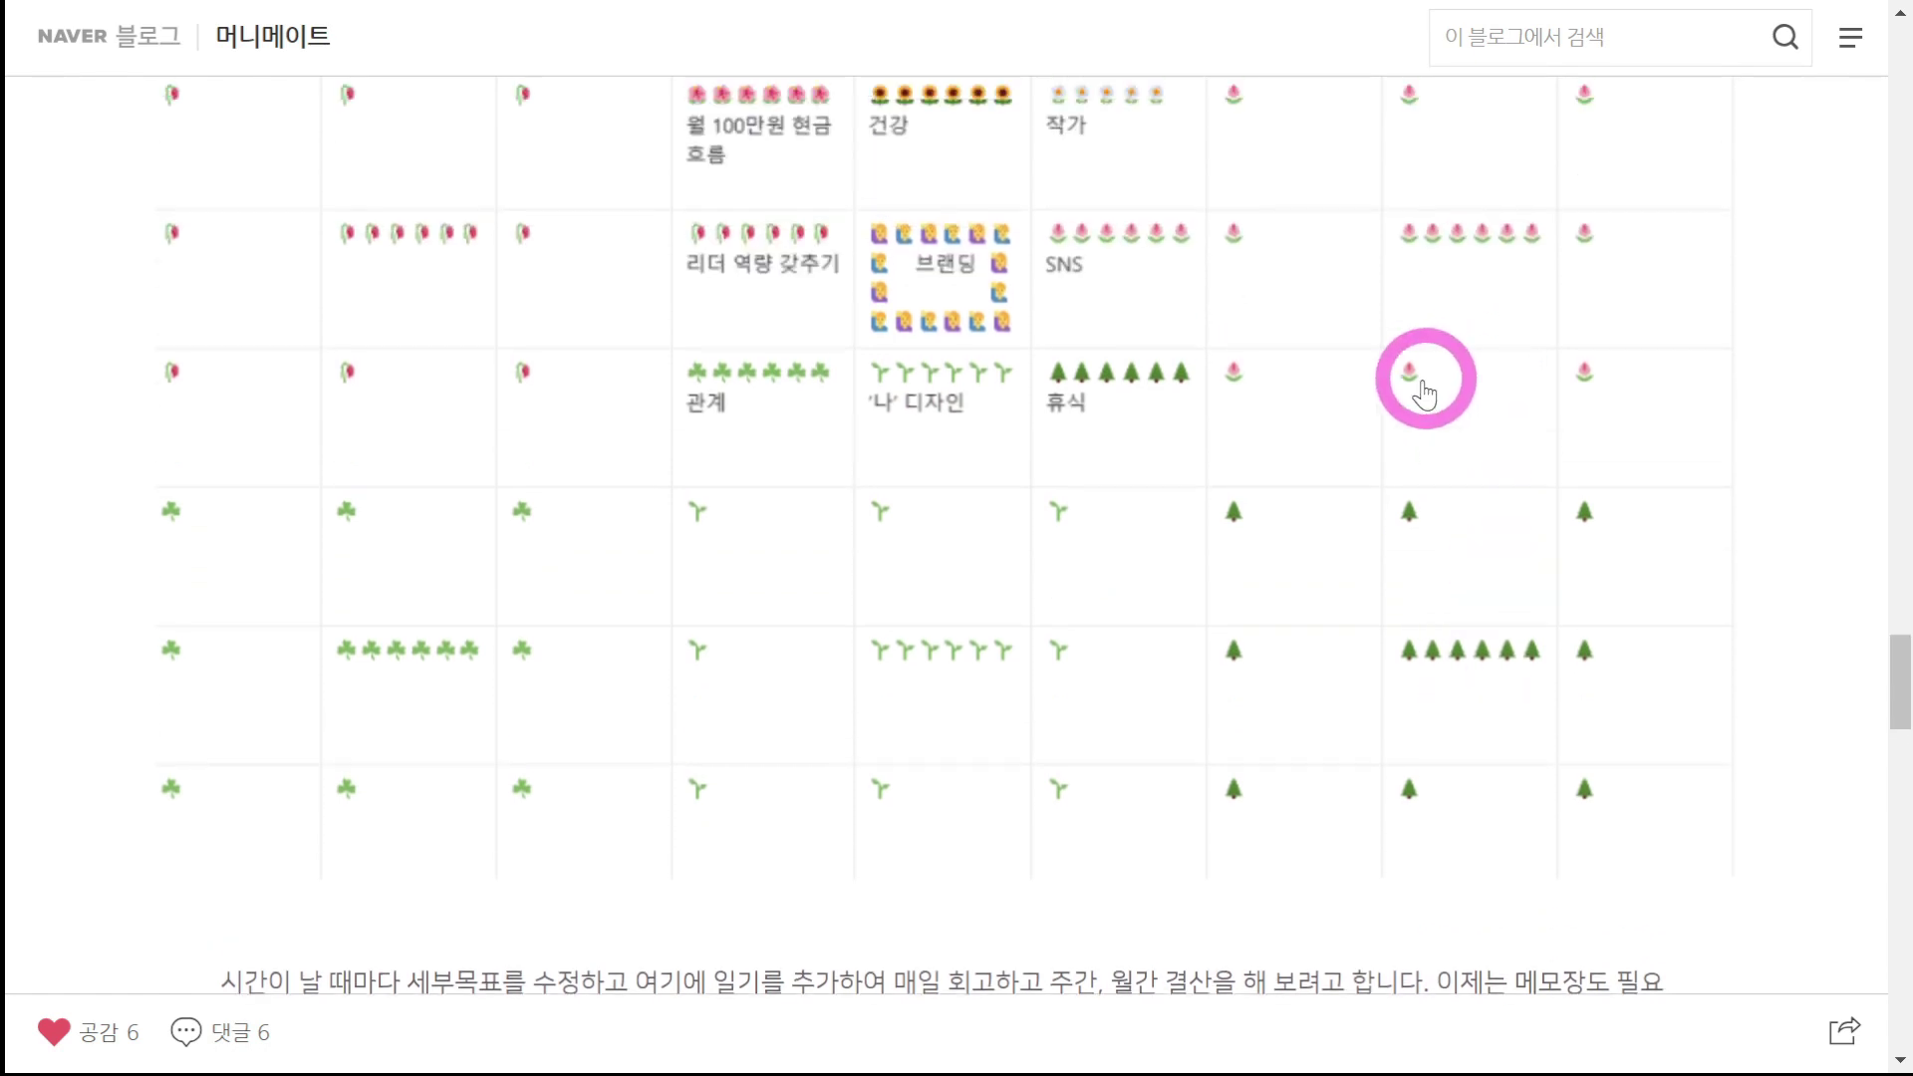
Step: Read the post's closing paragraphs about using the Notion template, down to the hashtags and the 리뷰기록 category list
{"action": "scroll", "coordinate": [1403, 617], "scroll_direction": "down", "scroll_amount": 2}
{"action": "scroll", "coordinate": [1404, 694], "scroll_direction": "down", "scroll_amount": 6}
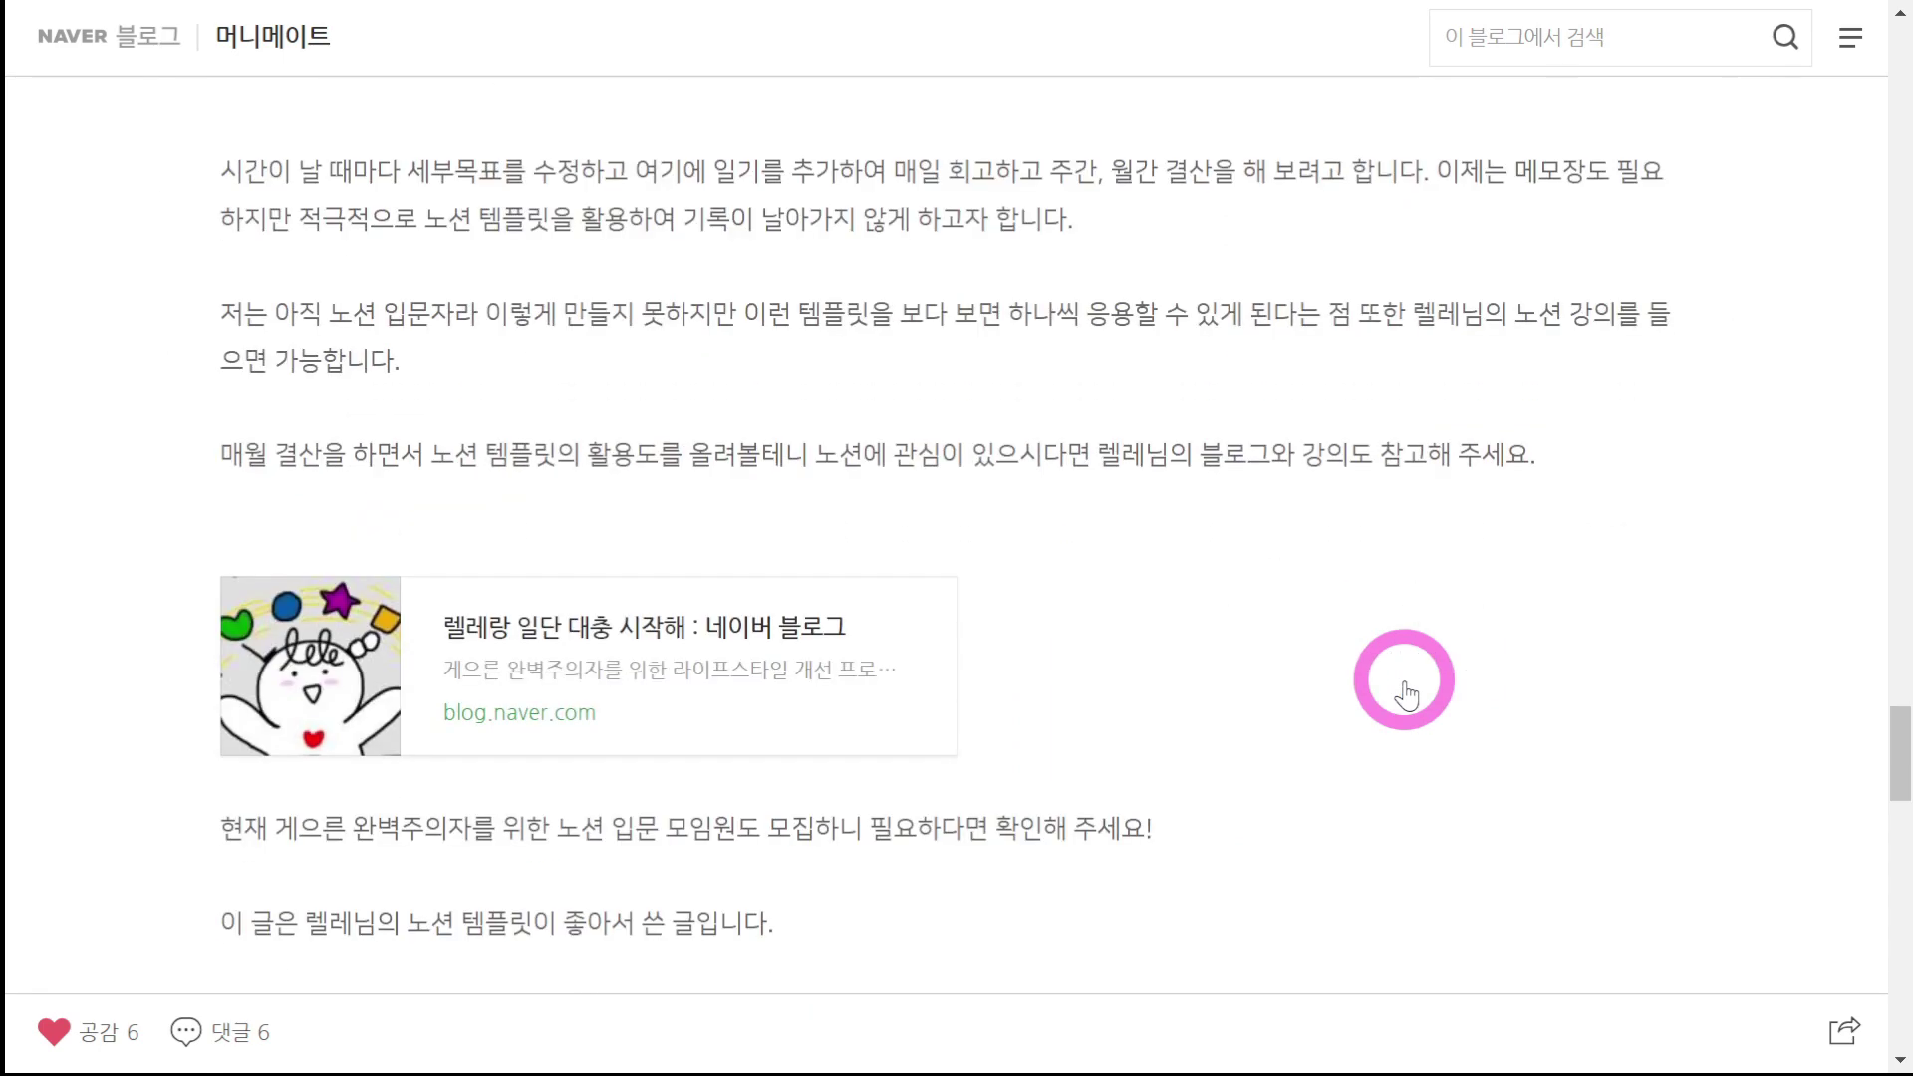
{"action": "scroll", "coordinate": [1407, 694], "scroll_direction": "down", "scroll_amount": 3}
{"action": "scroll", "coordinate": [1406, 694], "scroll_direction": "down", "scroll_amount": 12}
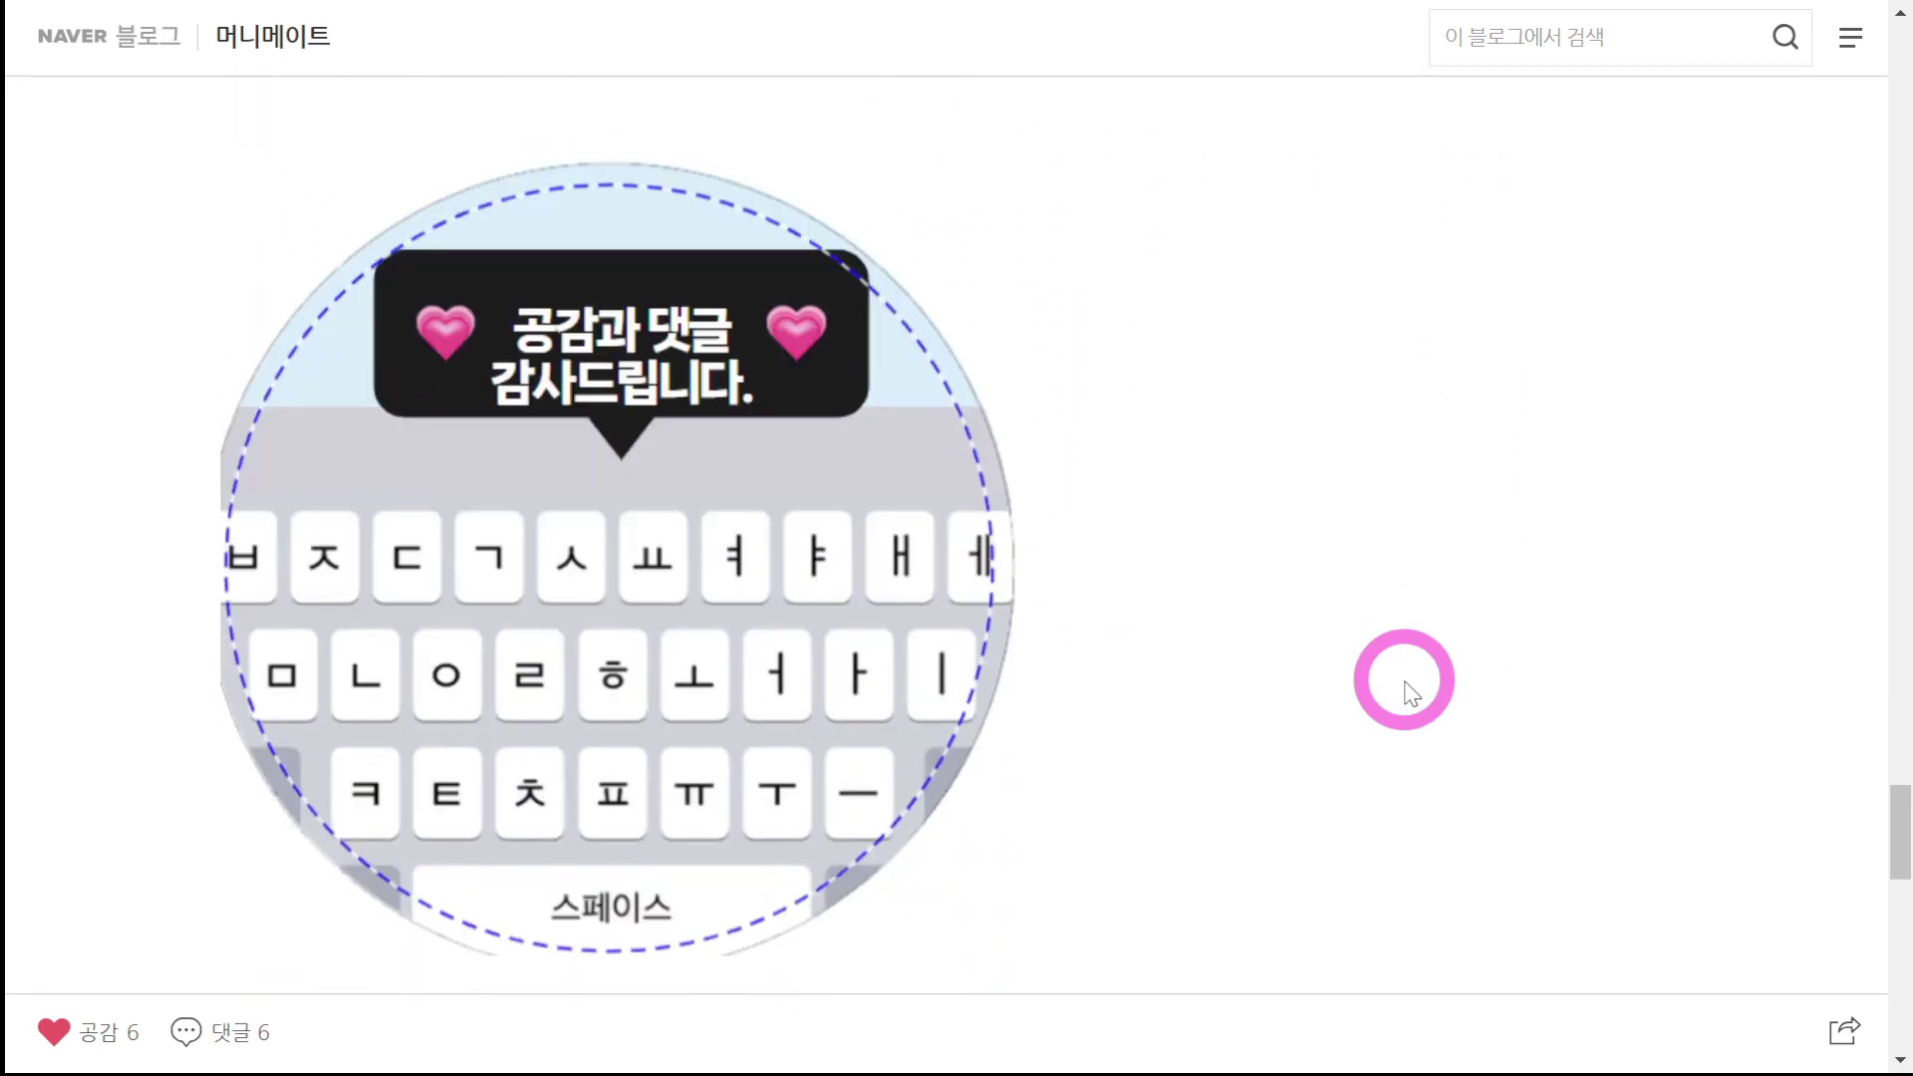
{"action": "scroll", "coordinate": [1404, 694], "scroll_direction": "down", "scroll_amount": 2}
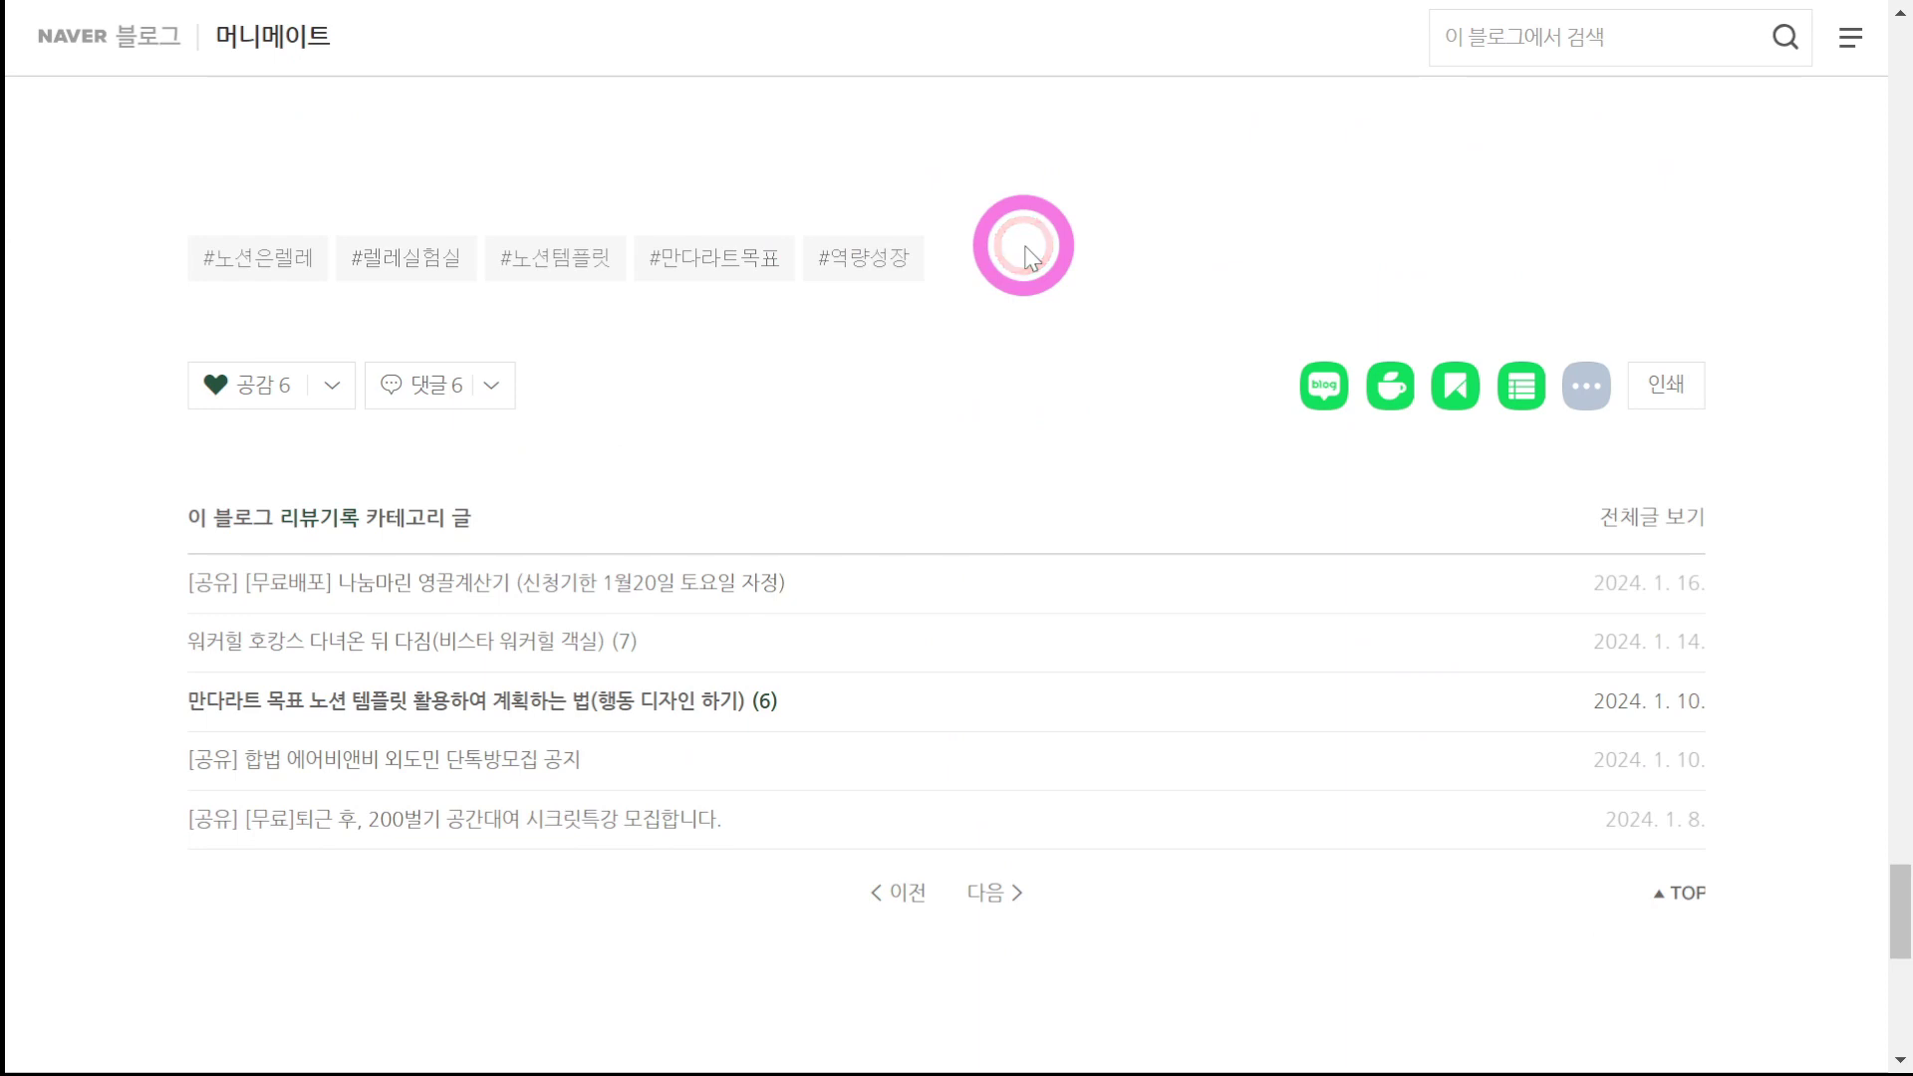
Step: Close the review post and the event announcement, and return to the BYE 2023, HELLO 2024 Notion template in full screen
{"action": "key", "text": "F11"}
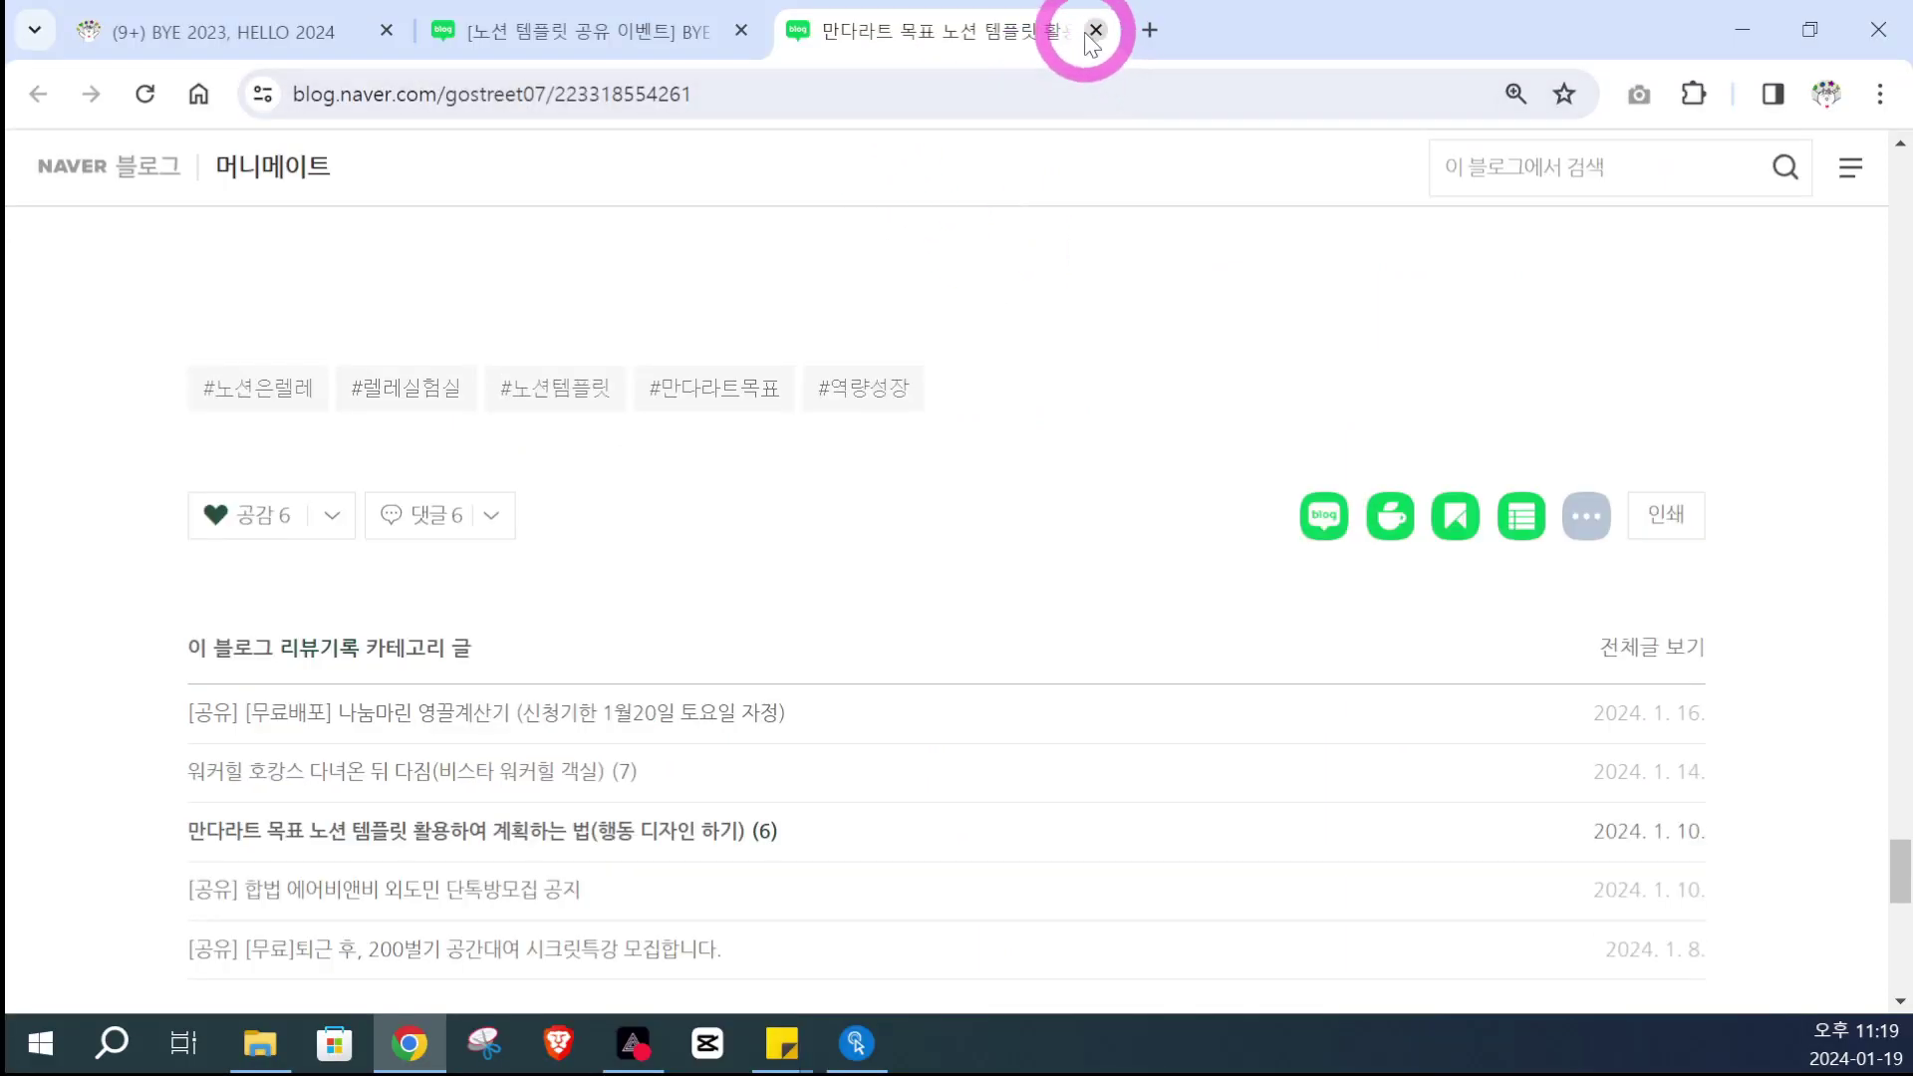
{"action": "left_click", "coordinate": [1094, 29]}
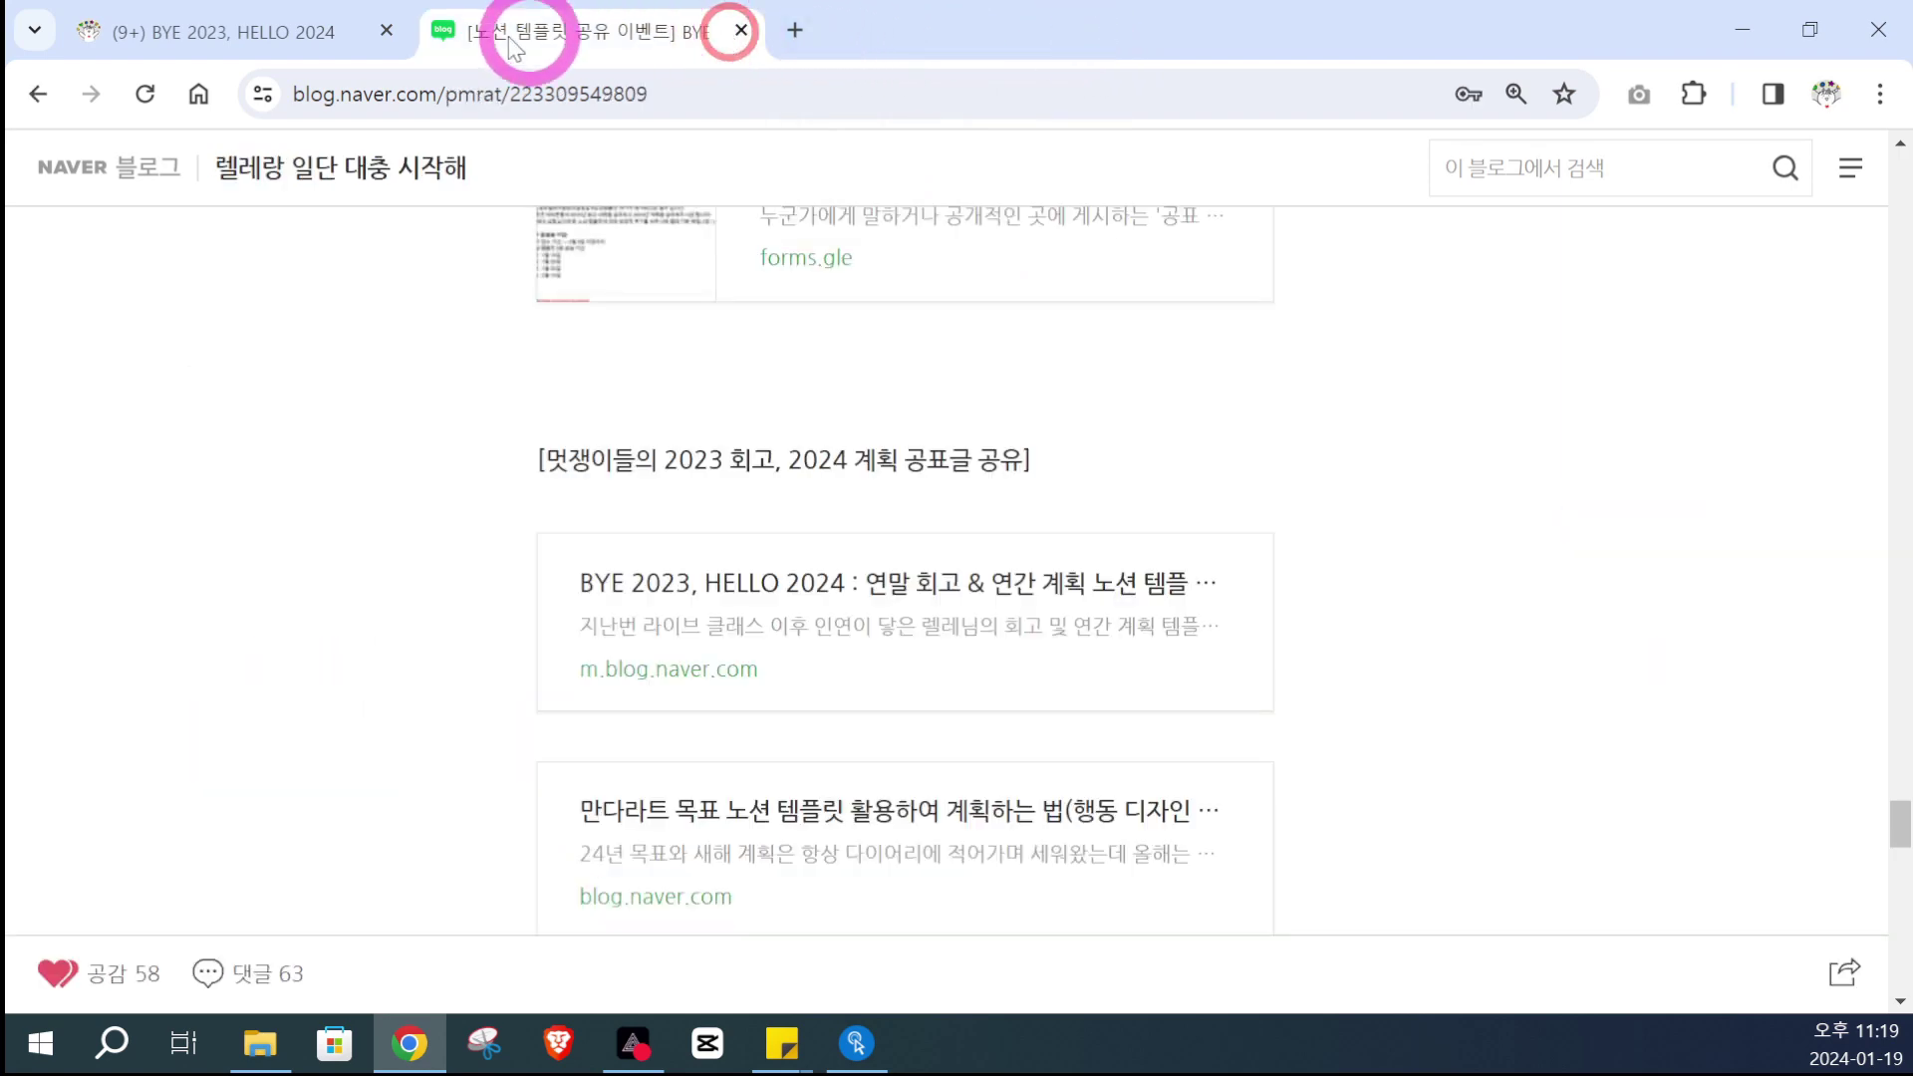
{"action": "left_click", "coordinate": [398, 58]}
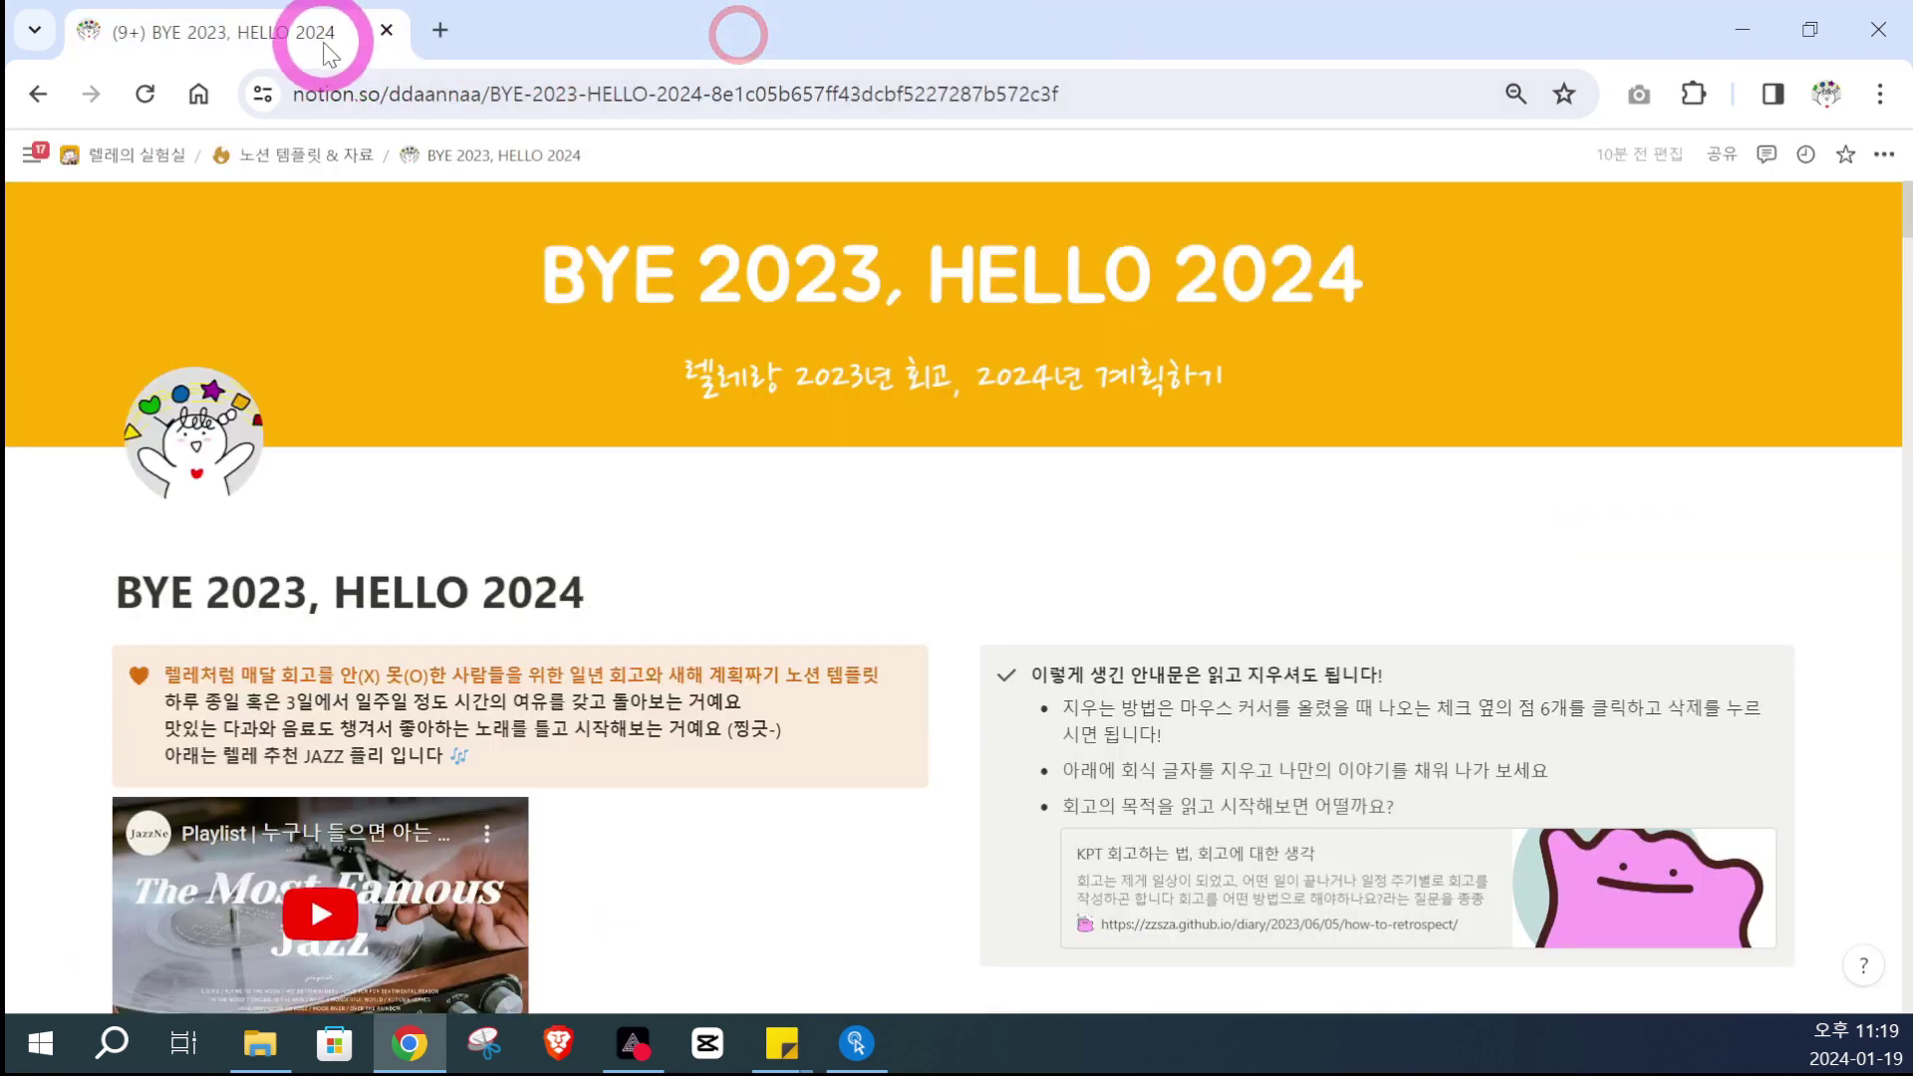
{"action": "key", "text": "F11"}
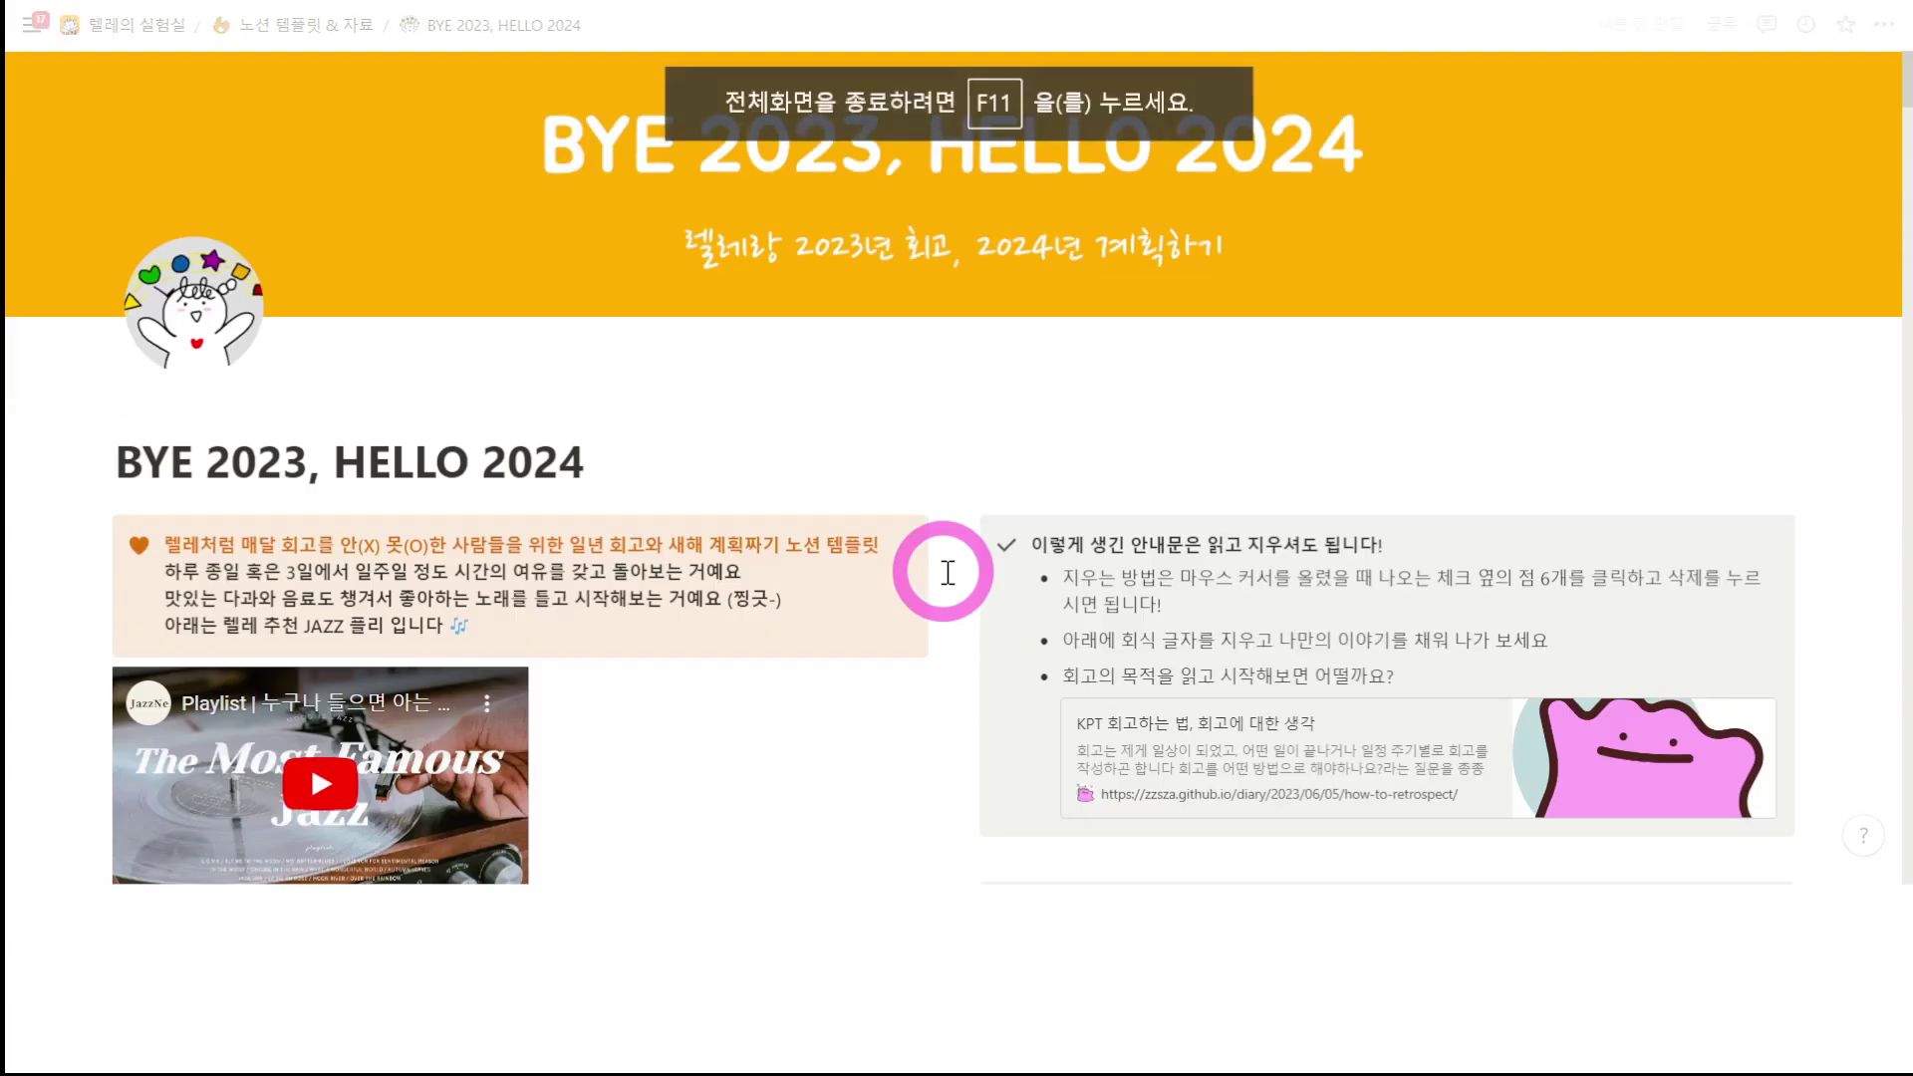